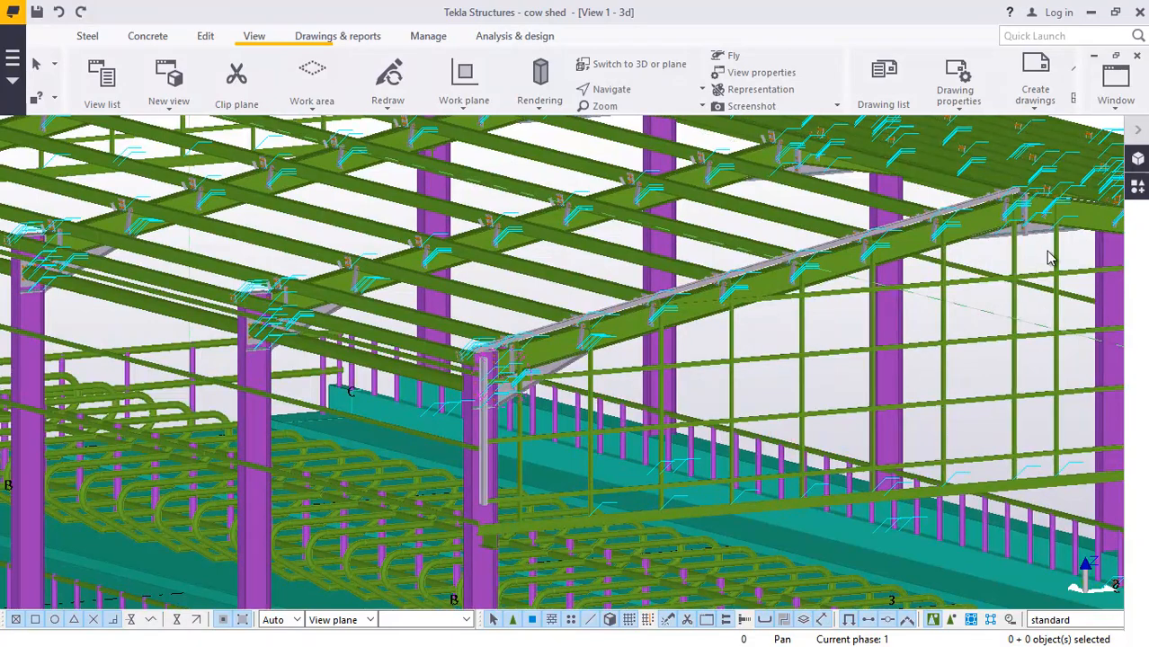
# - Examine the shed's roof framing and the grey tube running along the gable rafter from eaves to ridge
pyautogui.scroll(-6, 827, 420)
pyautogui.scroll(5, 836, 440)
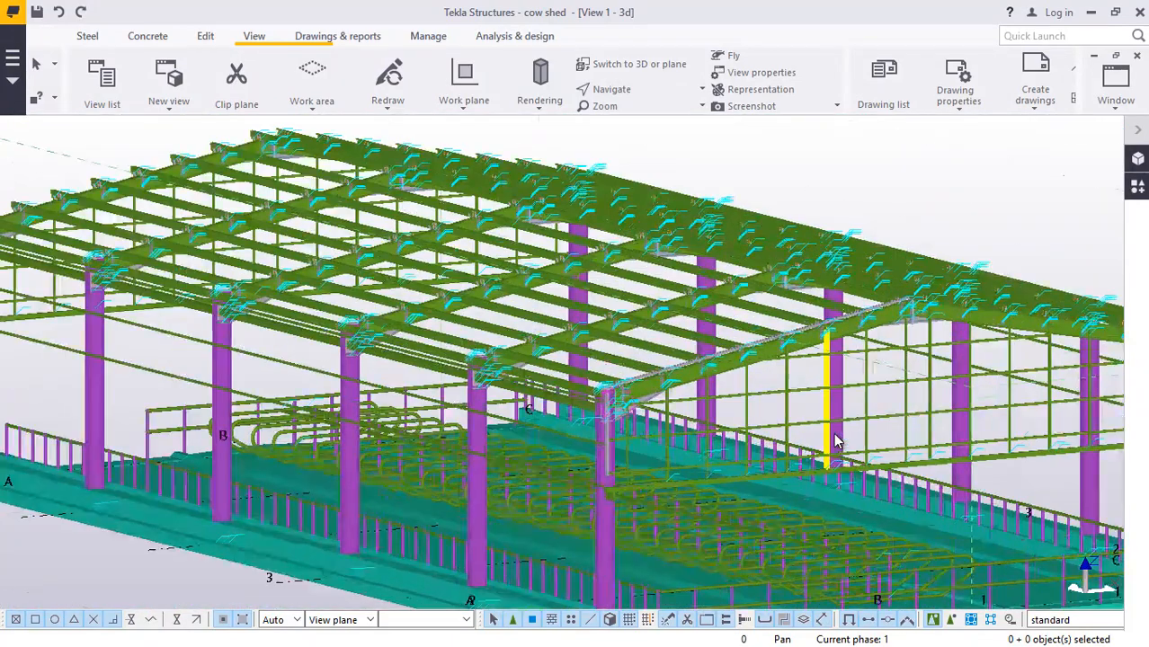
pyautogui.scroll(-2, 440, 413)
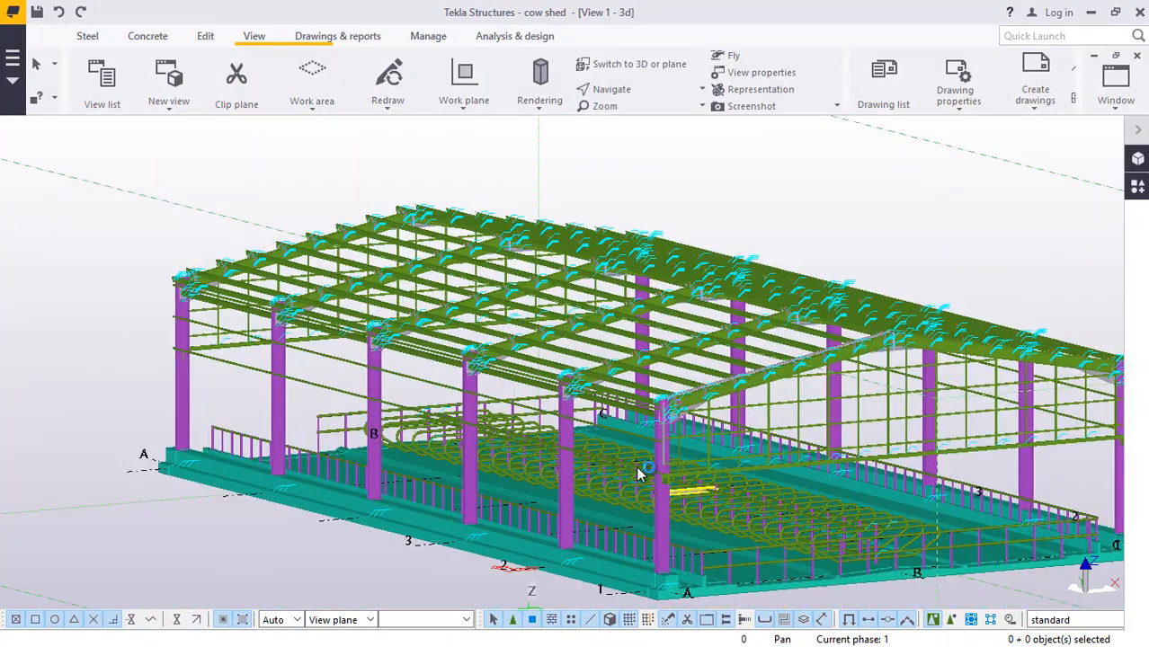
pyautogui.click(641, 90)
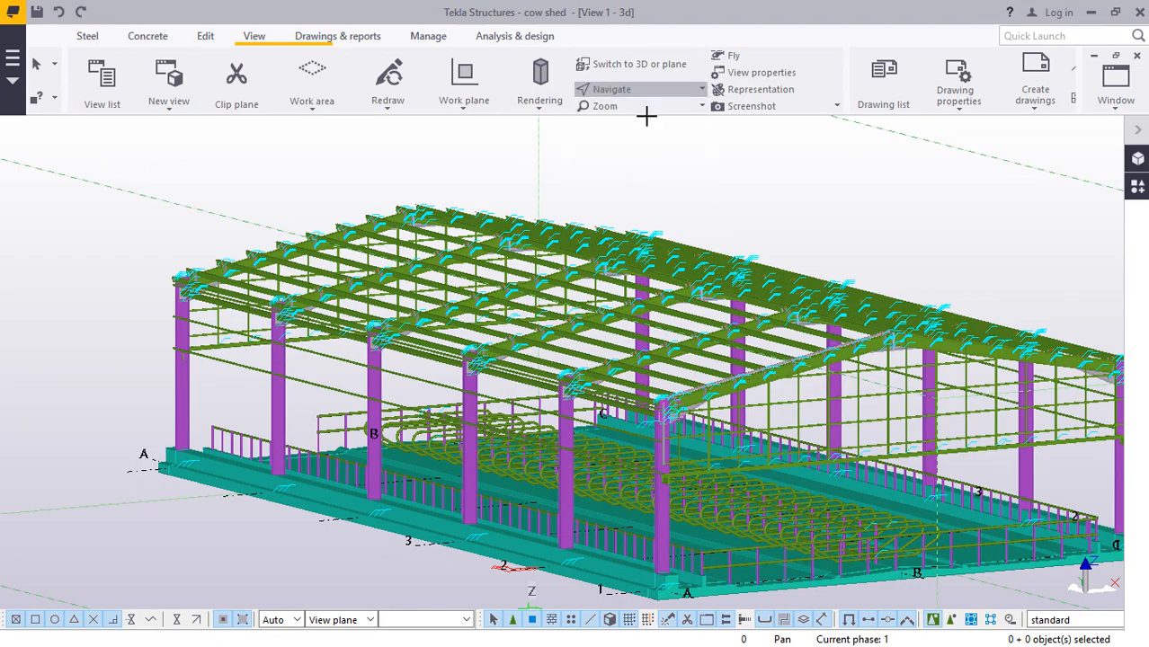
pyautogui.keyDown('ctrl'); pyautogui.moveTo(759, 406); pyautogui.dragTo(727, 428, button='middle'); pyautogui.keyUp('ctrl')
pyautogui.scroll(10, 727, 429)
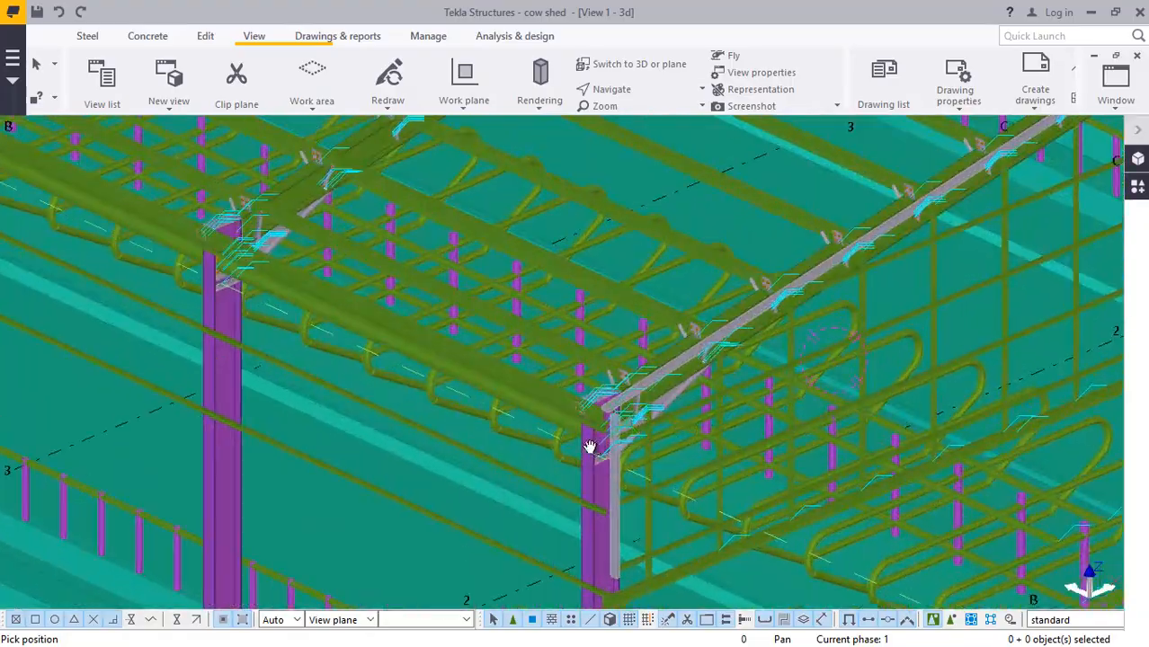
pyautogui.keyDown('ctrl'); pyautogui.moveTo(441, 406); pyautogui.dragTo(833, 316, button='middle'); pyautogui.keyUp('ctrl')
pyautogui.rightClick(803, 303)
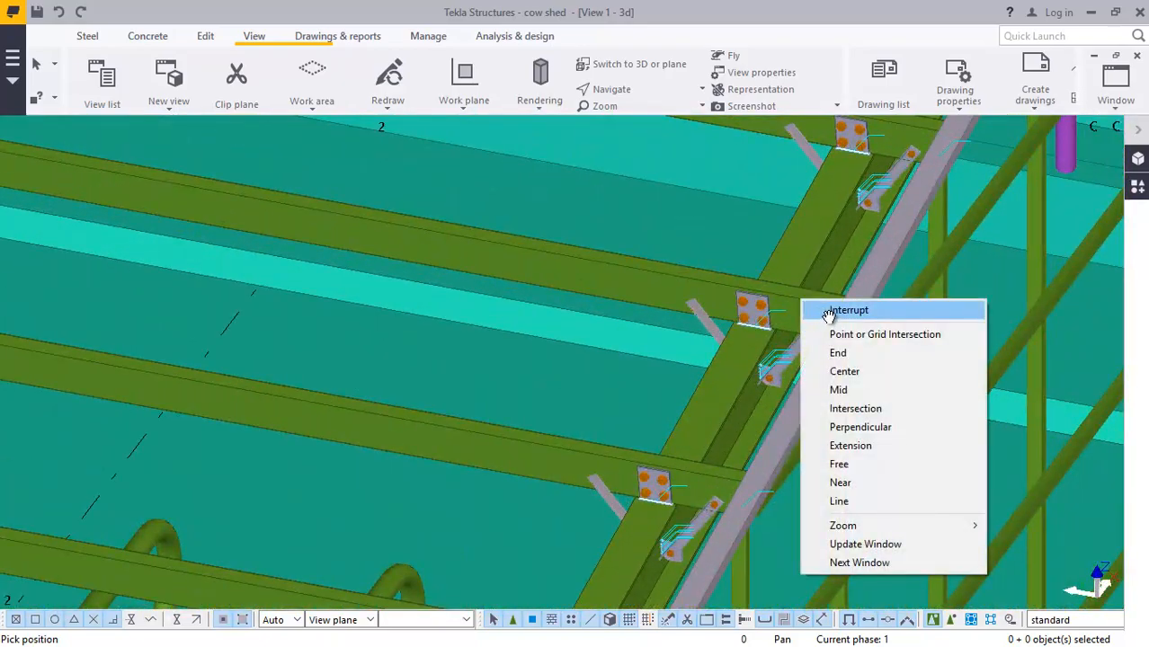
pyautogui.click(822, 310)
pyautogui.scroll(5, 844, 297)
pyautogui.scroll(-10, 818, 307)
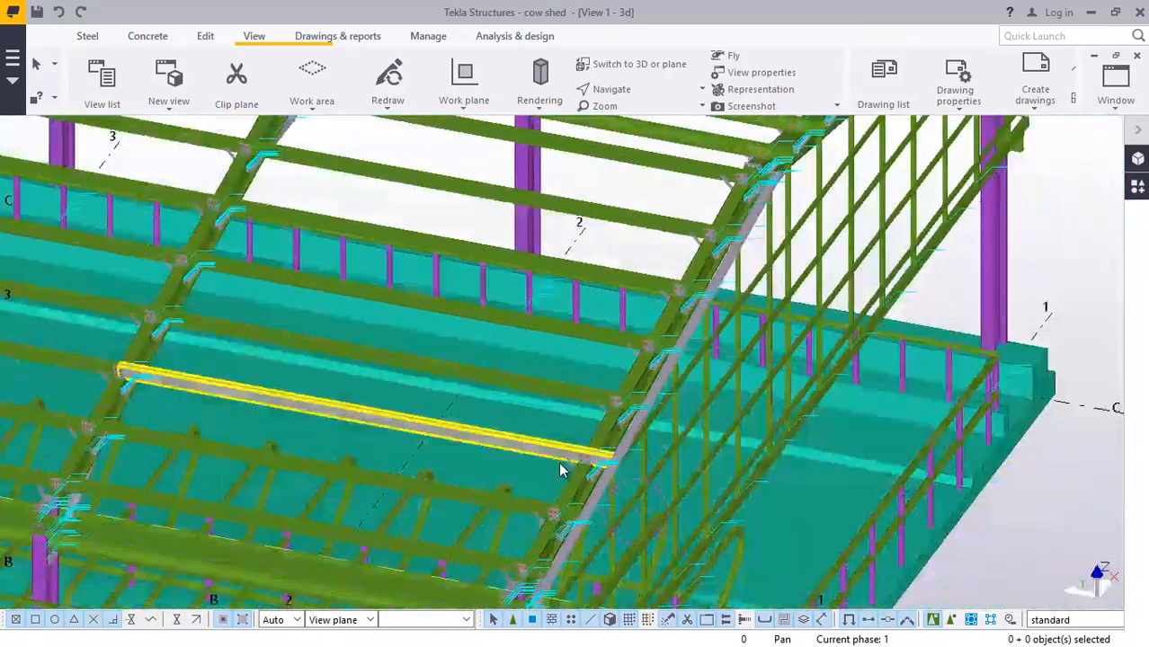
pyautogui.scroll(8, 635, 315)
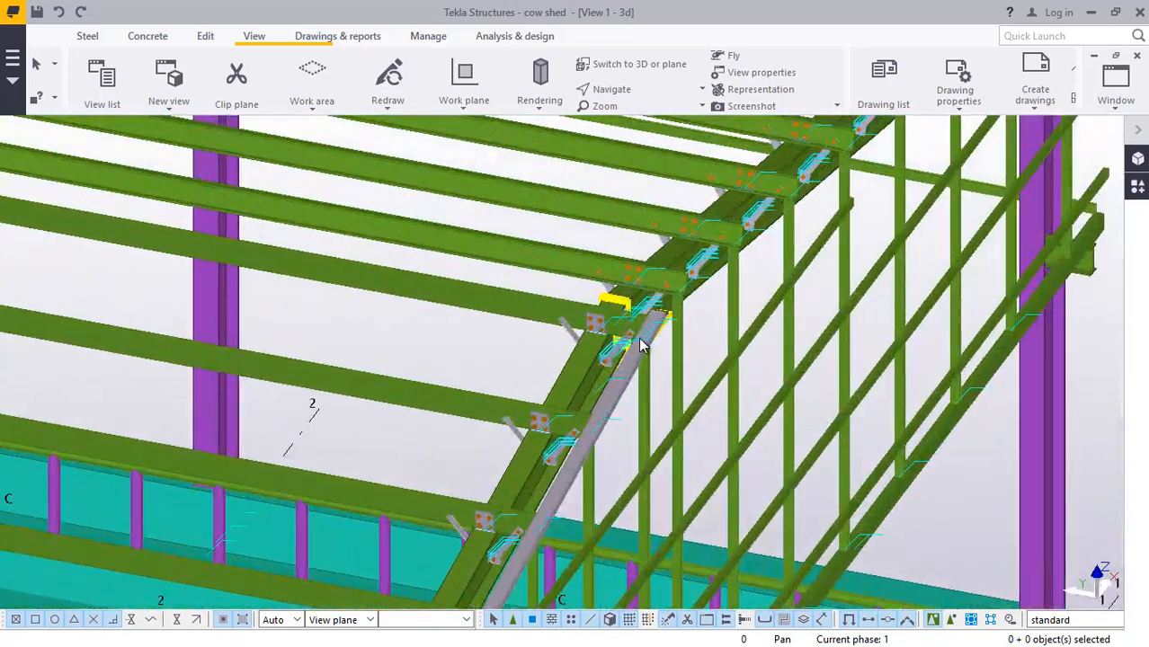
pyautogui.scroll(2, 661, 314)
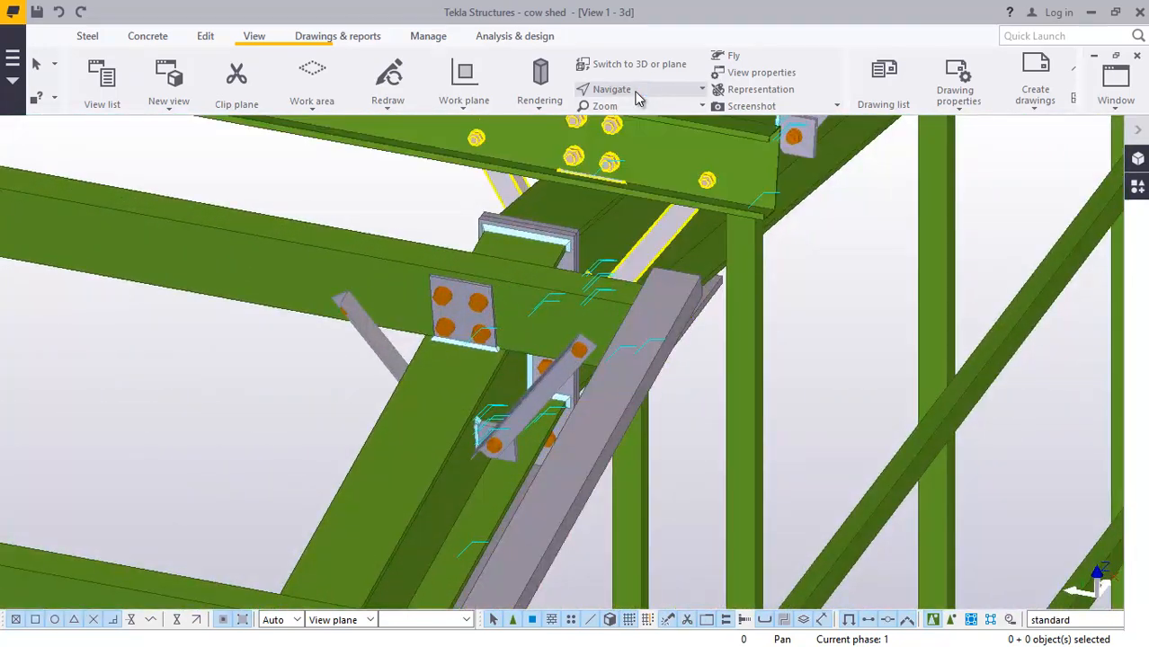
# - Inspect the ridge end of the sloping grey tube and how it sits over the purlin ends
pyautogui.click(629, 90)
pyautogui.click(652, 113)
pyautogui.moveTo(656, 313); pyautogui.dragTo(912, 279)
pyautogui.scroll(-3, 349, 303)
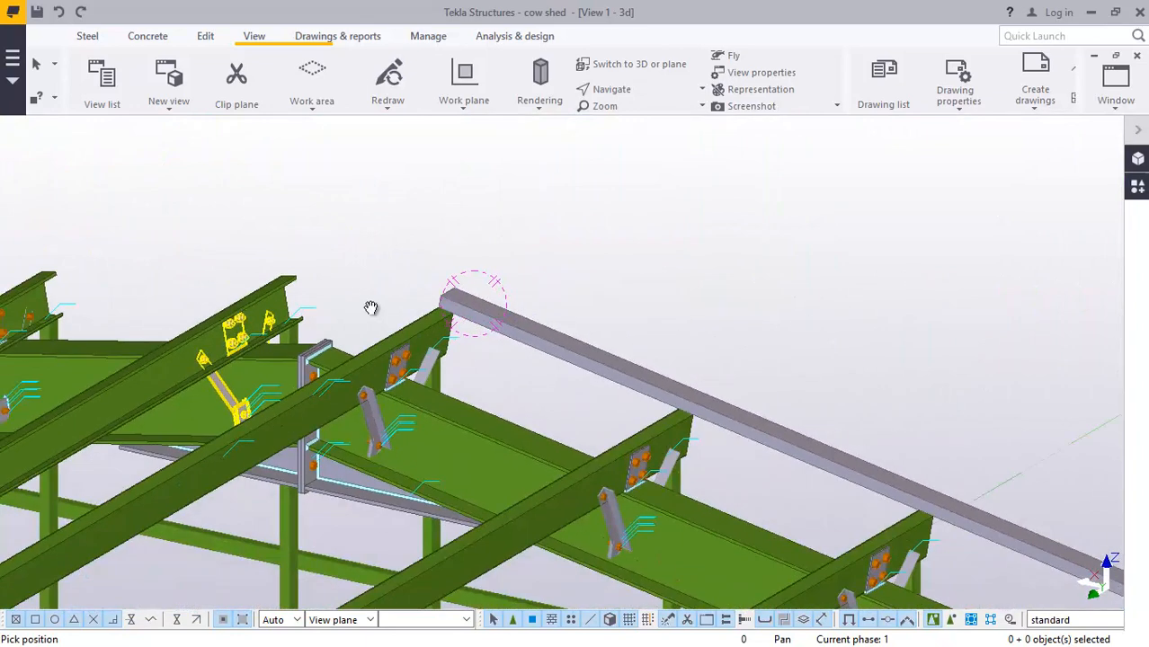
pyautogui.scroll(2, 577, 358)
pyautogui.scroll(-4, 337, 305)
pyautogui.scroll(3, 431, 318)
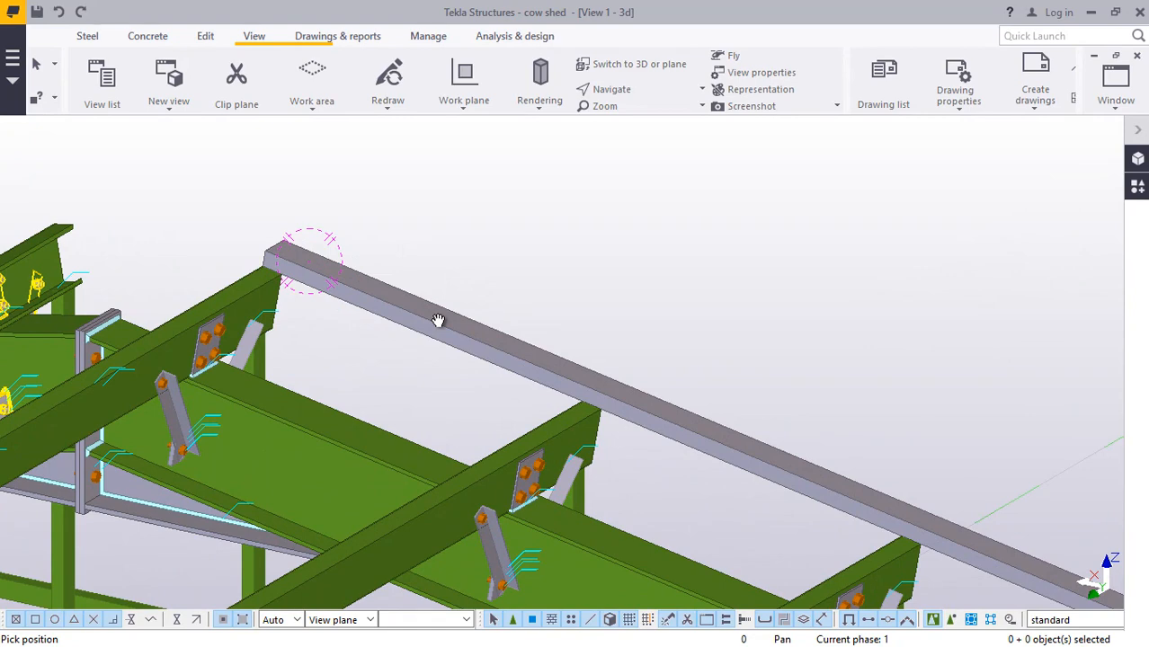
pyautogui.scroll(-2, 251, 266)
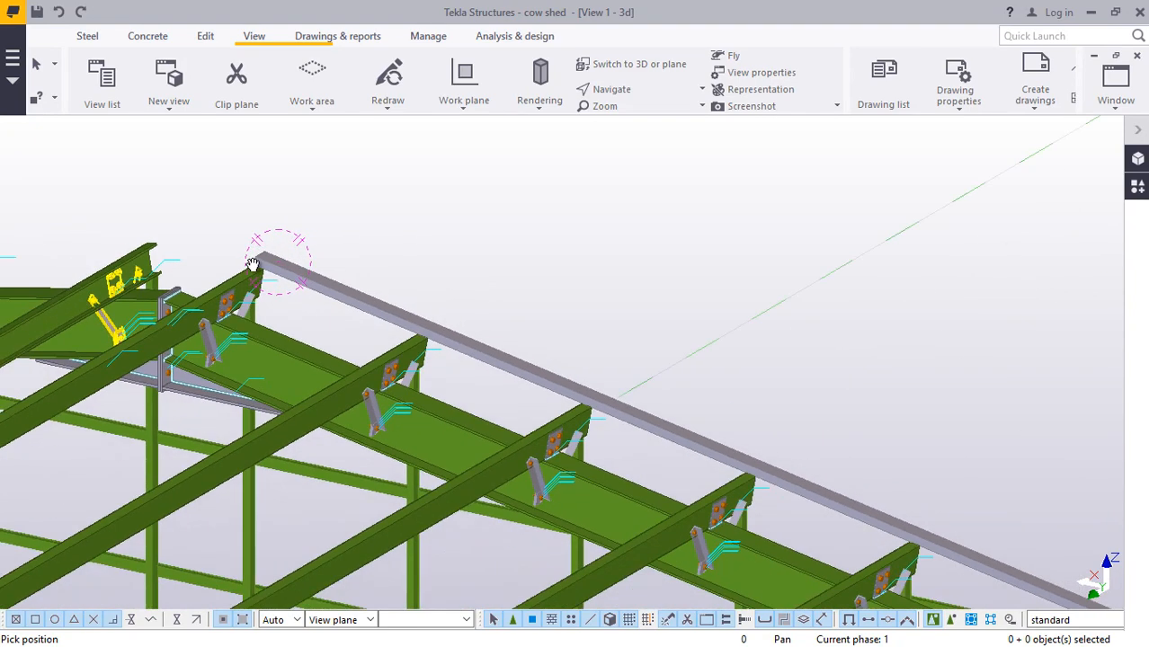
pyautogui.scroll(-5, 430, 352)
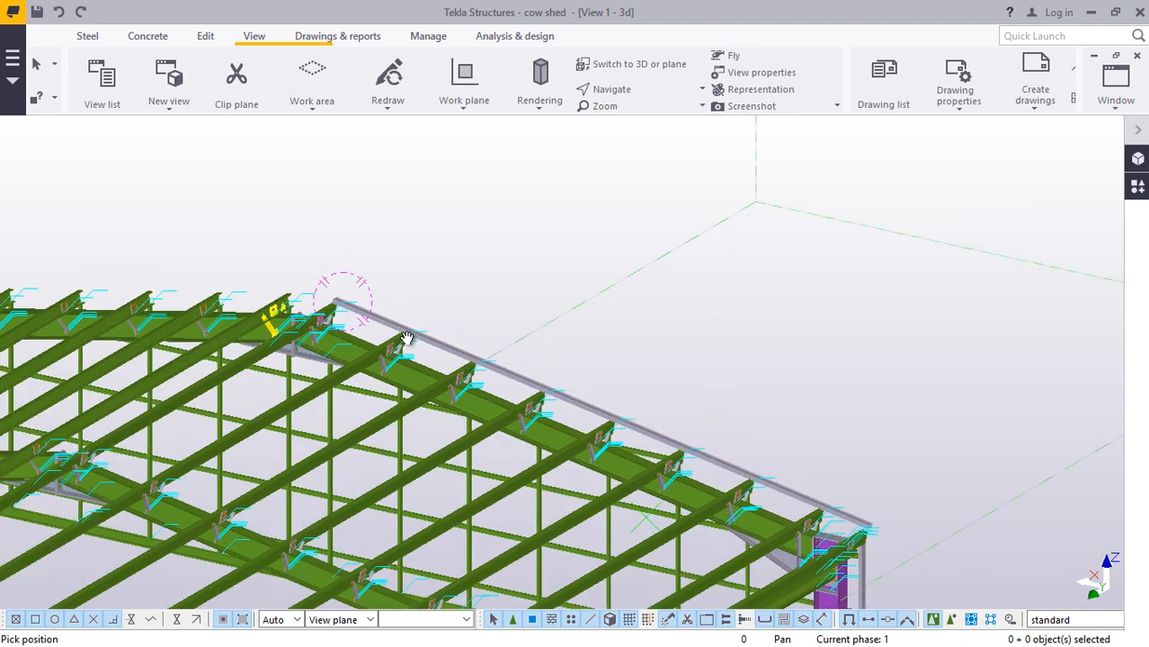
pyautogui.scroll(2, 880, 528)
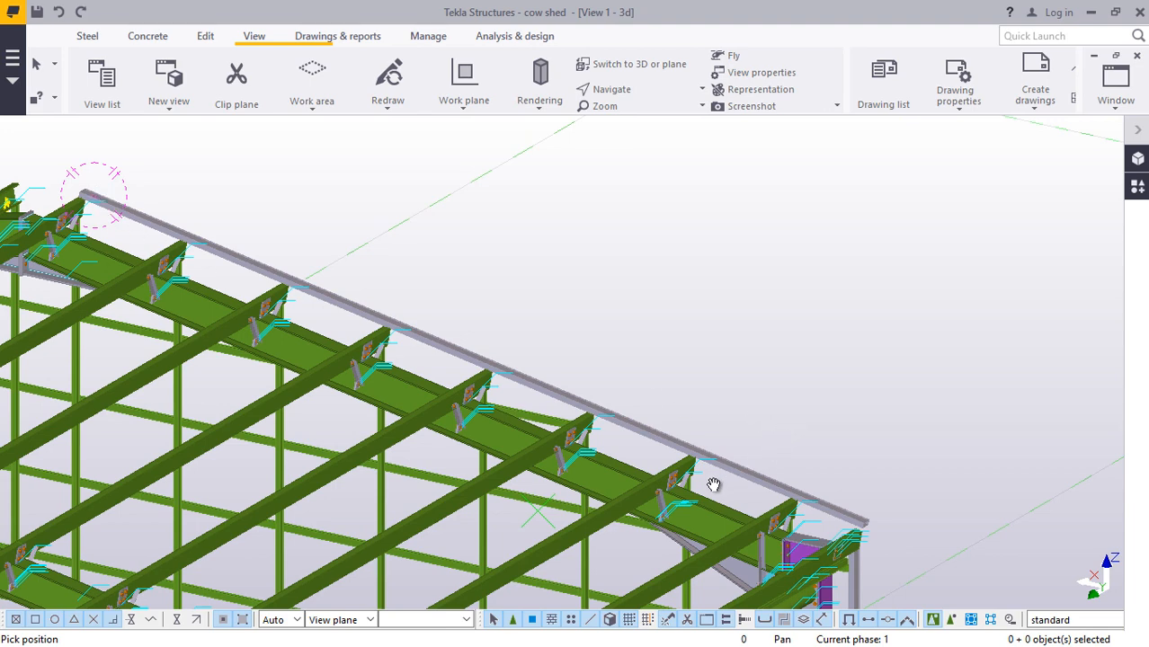
# - Follow the sloping grey tube down the gable to inspect its eaves end above the vertical grey post
pyautogui.keyDown('ctrl'); pyautogui.moveTo(712, 486); pyautogui.dragTo(648, 496, button='middle'); pyautogui.keyUp('ctrl')
pyautogui.click(613, 89)
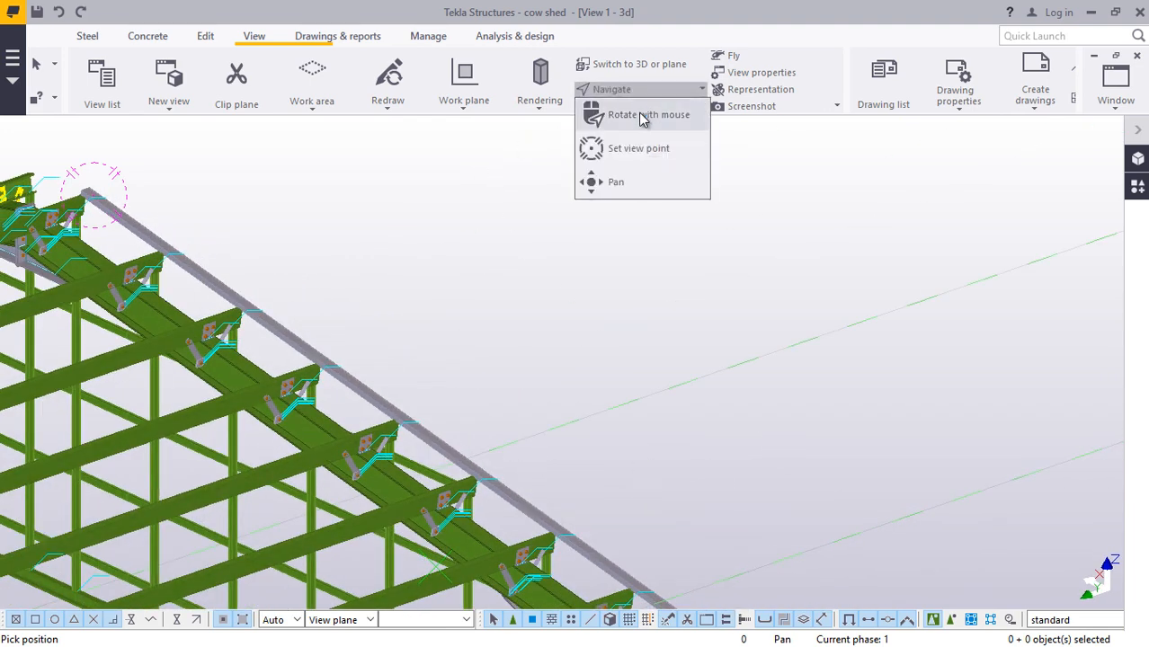
pyautogui.click(640, 118)
pyautogui.scroll(1, 74, 203)
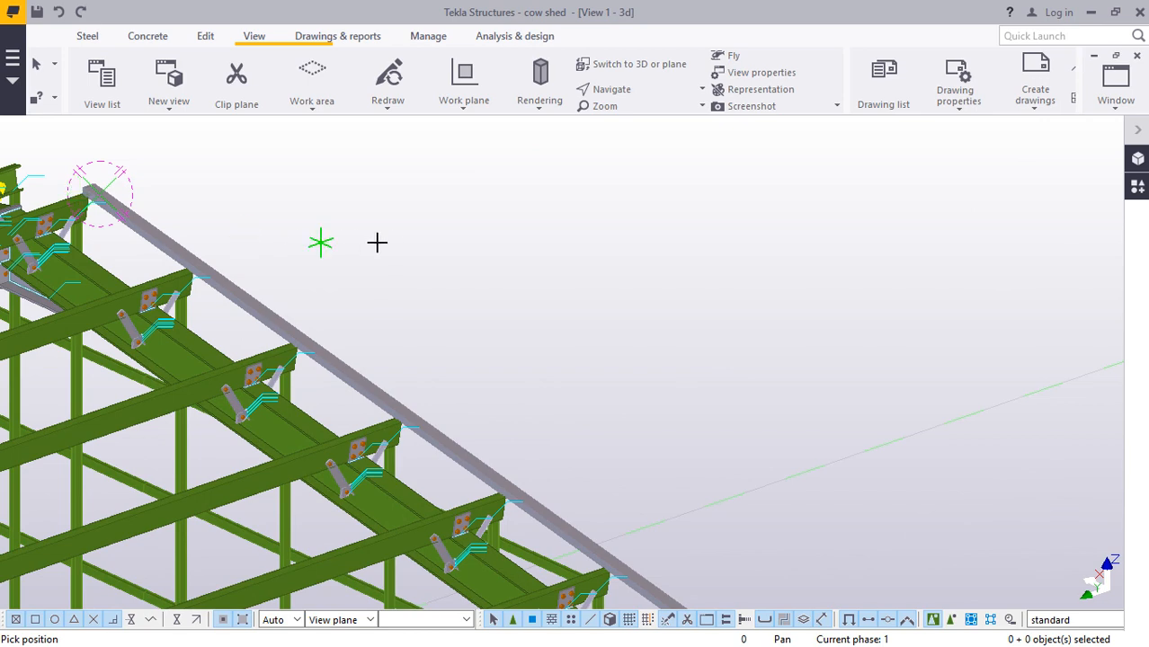
pyautogui.moveTo(377, 242); pyautogui.dragTo(611, 466)
pyautogui.moveTo(597, 392); pyautogui.dragTo(705, 549)
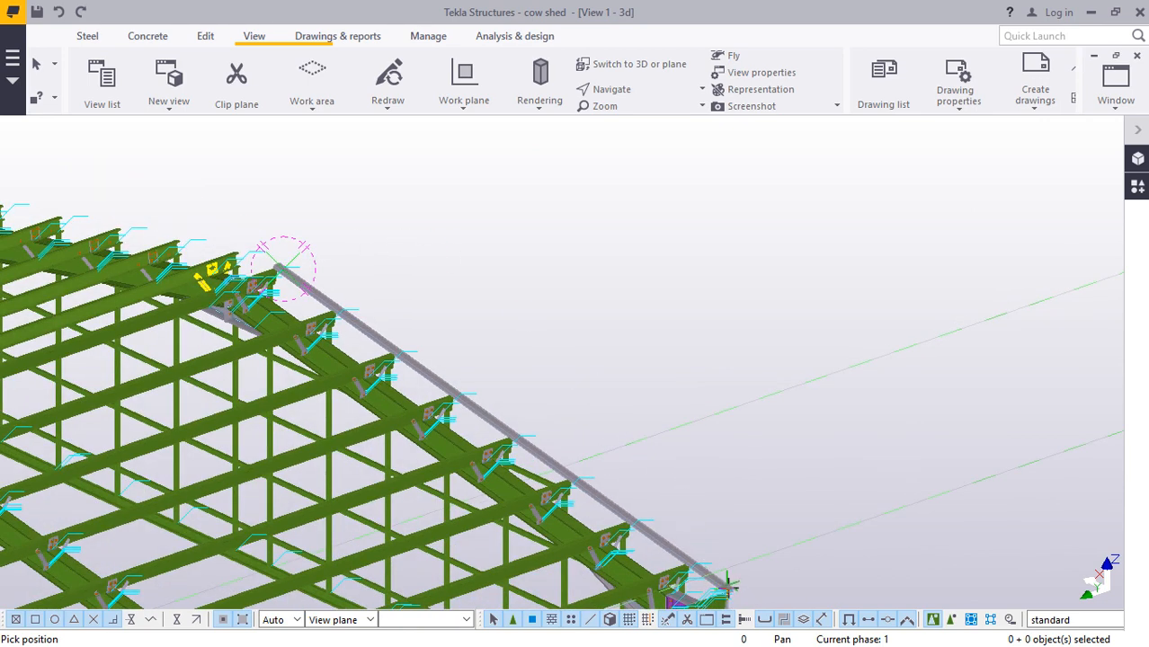
pyautogui.scroll(4, 731, 589)
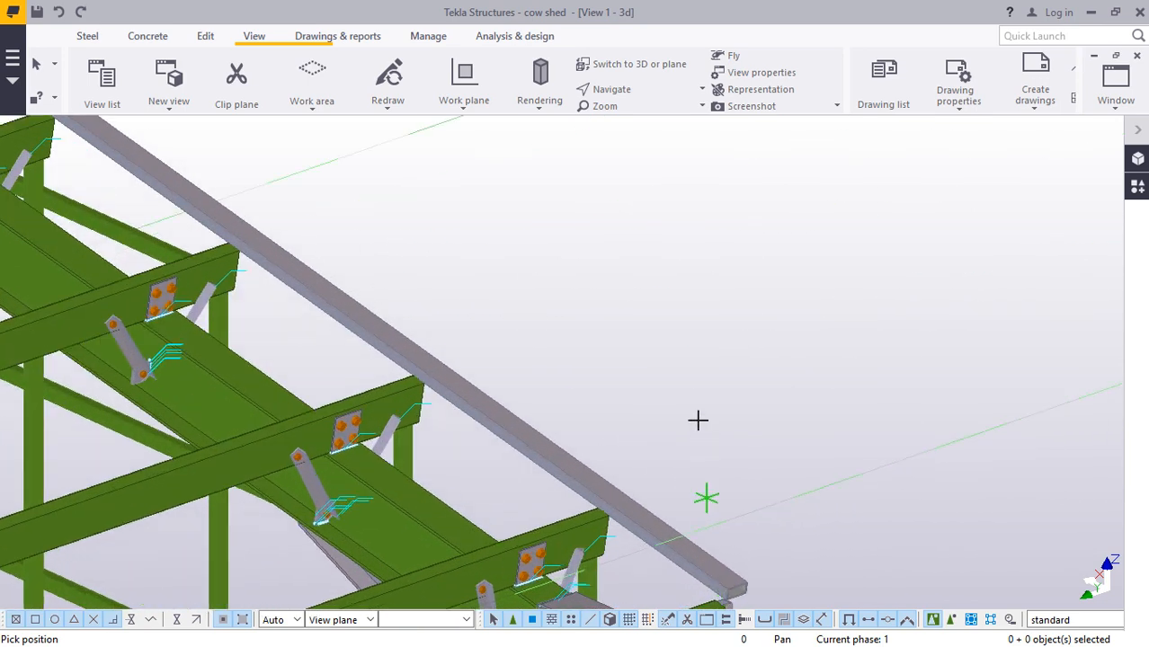
pyautogui.scroll(-2, 706, 487)
pyautogui.scroll(4, 710, 548)
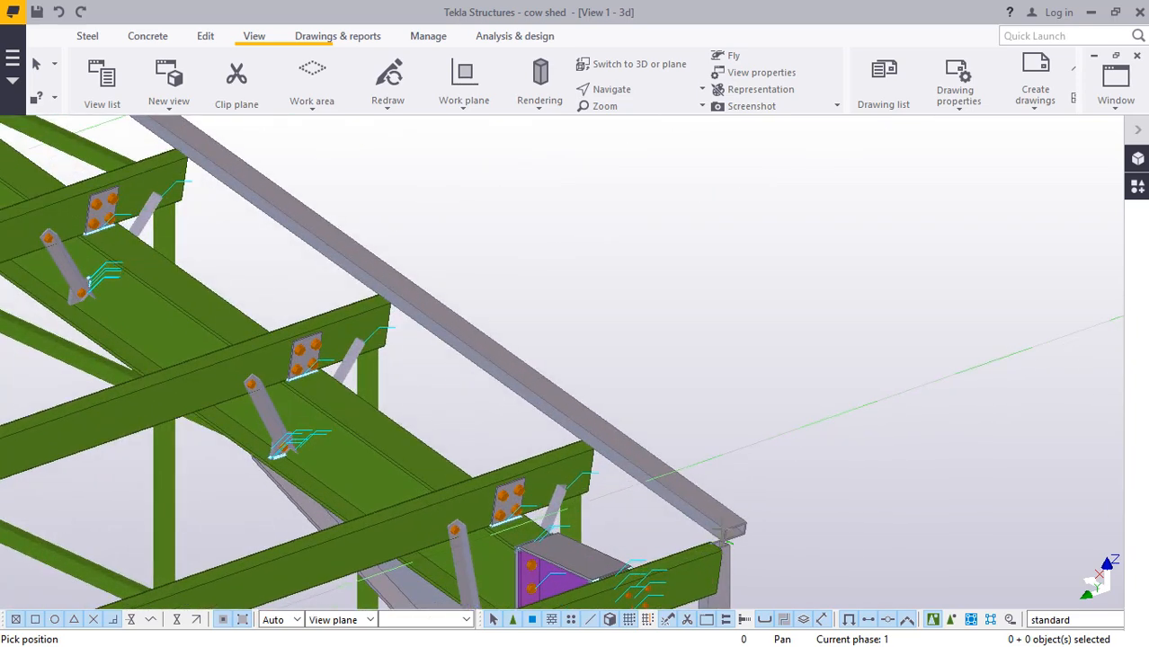
pyautogui.scroll(-2, 719, 517)
pyautogui.scroll(-3, 738, 521)
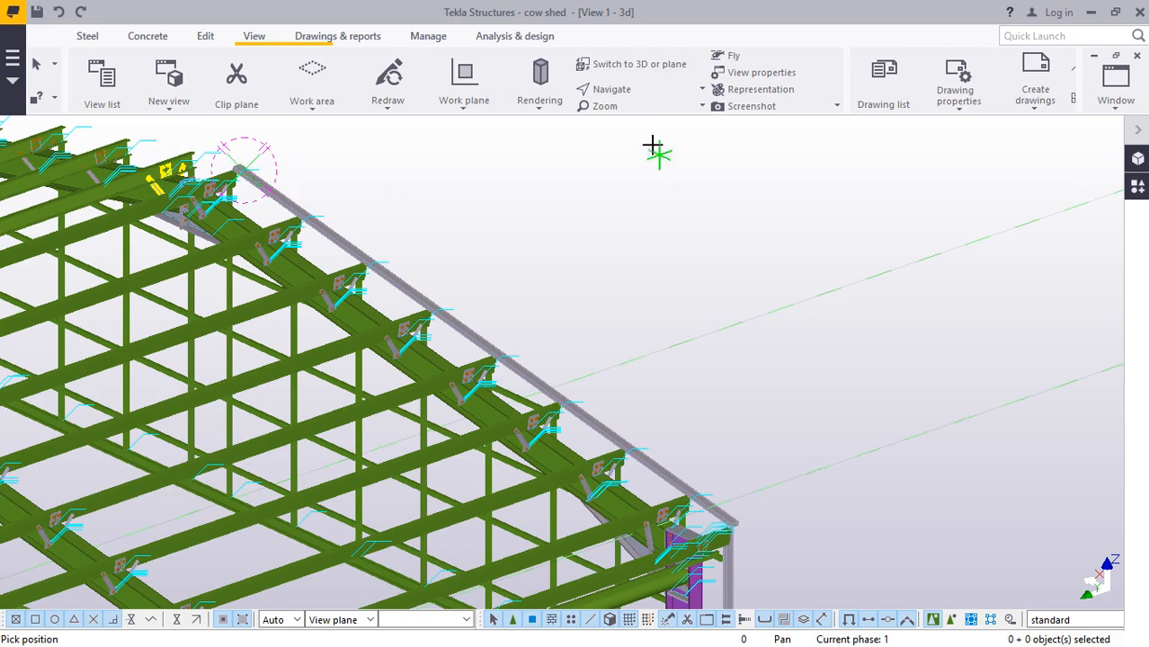
# - Examine the vertical grey post beside the purple corner column, including its upper and lower ends
pyautogui.click(607, 90)
pyautogui.click(607, 115)
pyautogui.moveTo(395, 306); pyautogui.dragTo(430, 321)
pyautogui.scroll(-3, 523, 385)
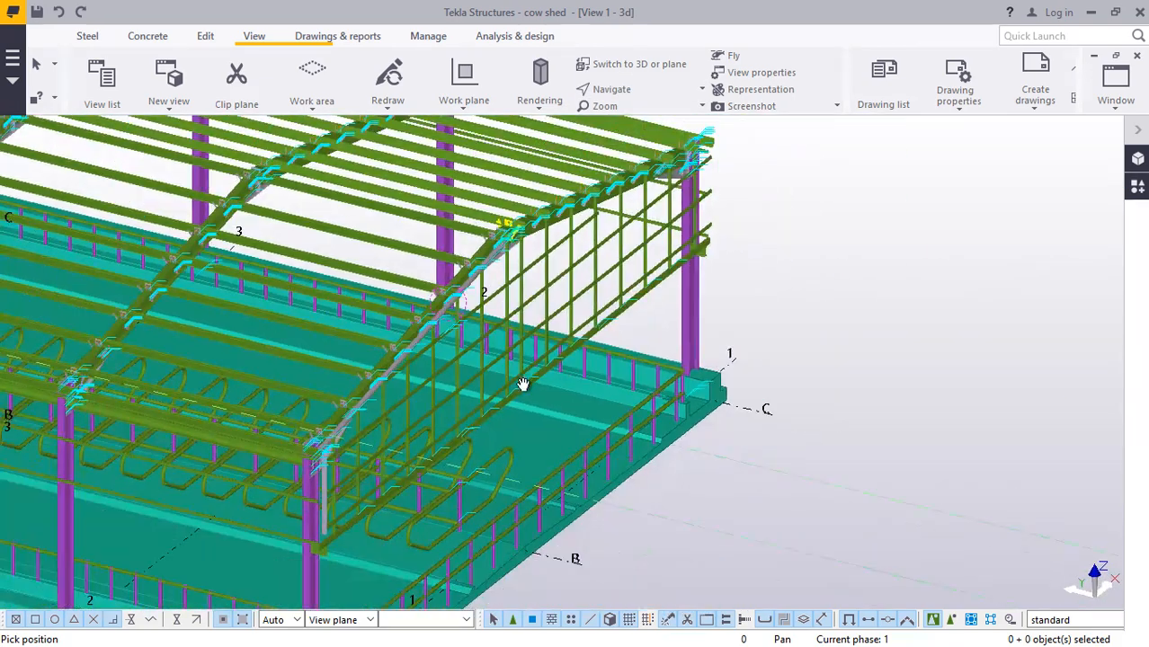
pyautogui.scroll(2, 279, 476)
pyautogui.scroll(2, 269, 484)
pyautogui.scroll(-3, 476, 357)
pyautogui.scroll(5, 446, 463)
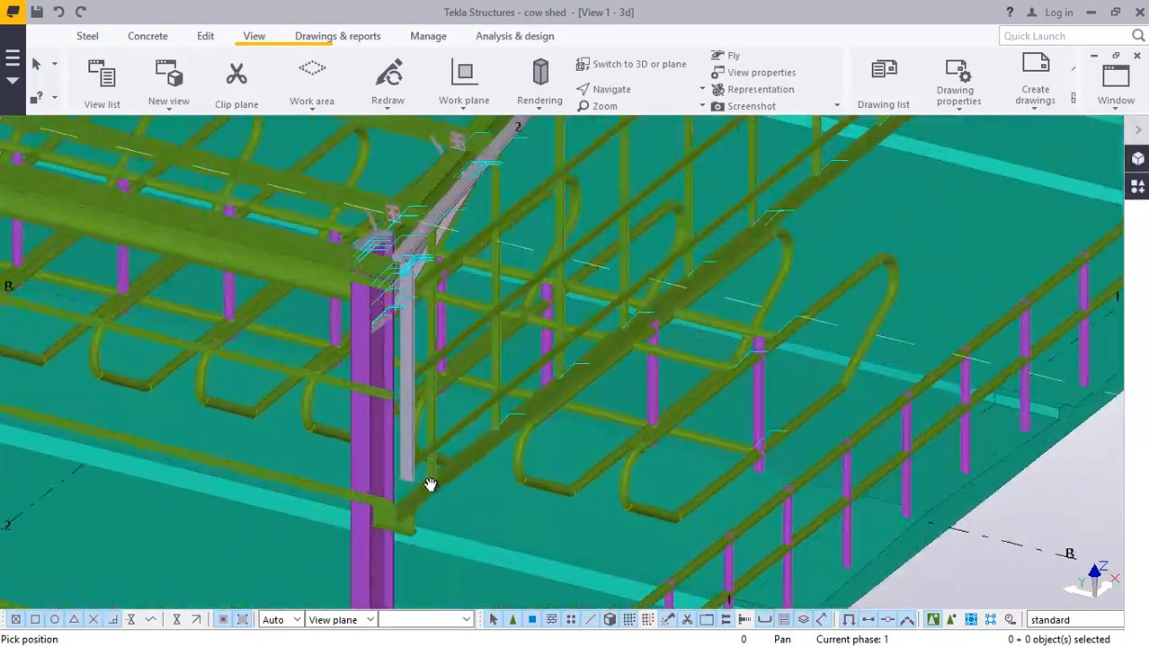
pyautogui.scroll(-2, 418, 490)
pyautogui.scroll(5, 438, 233)
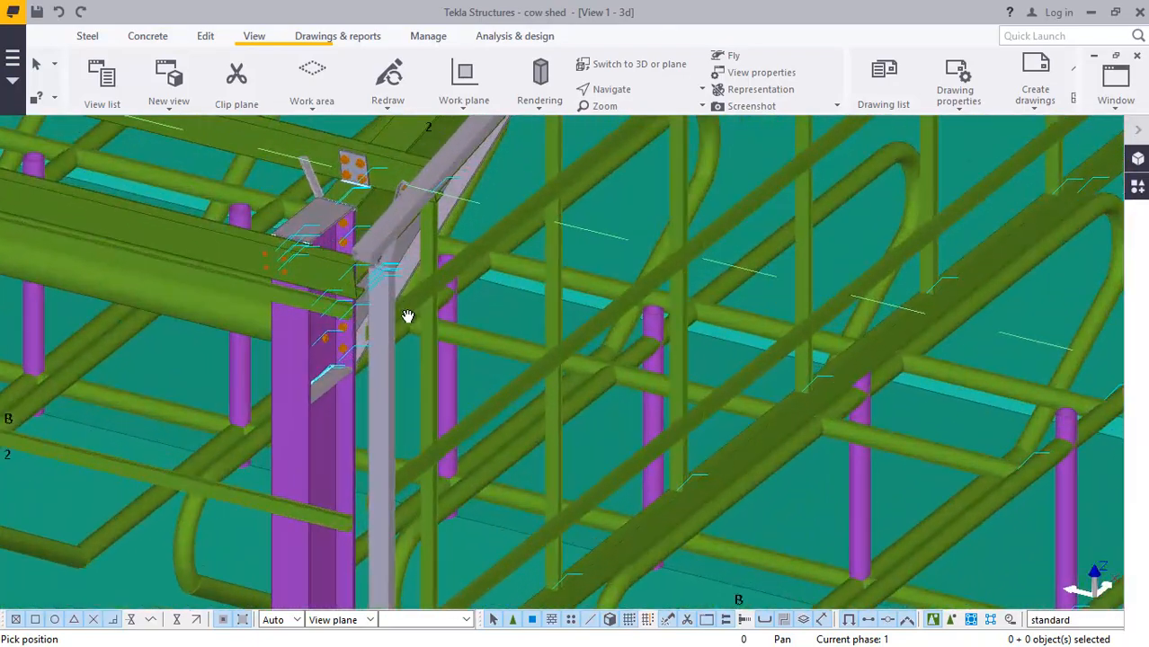
pyautogui.scroll(-4, 388, 256)
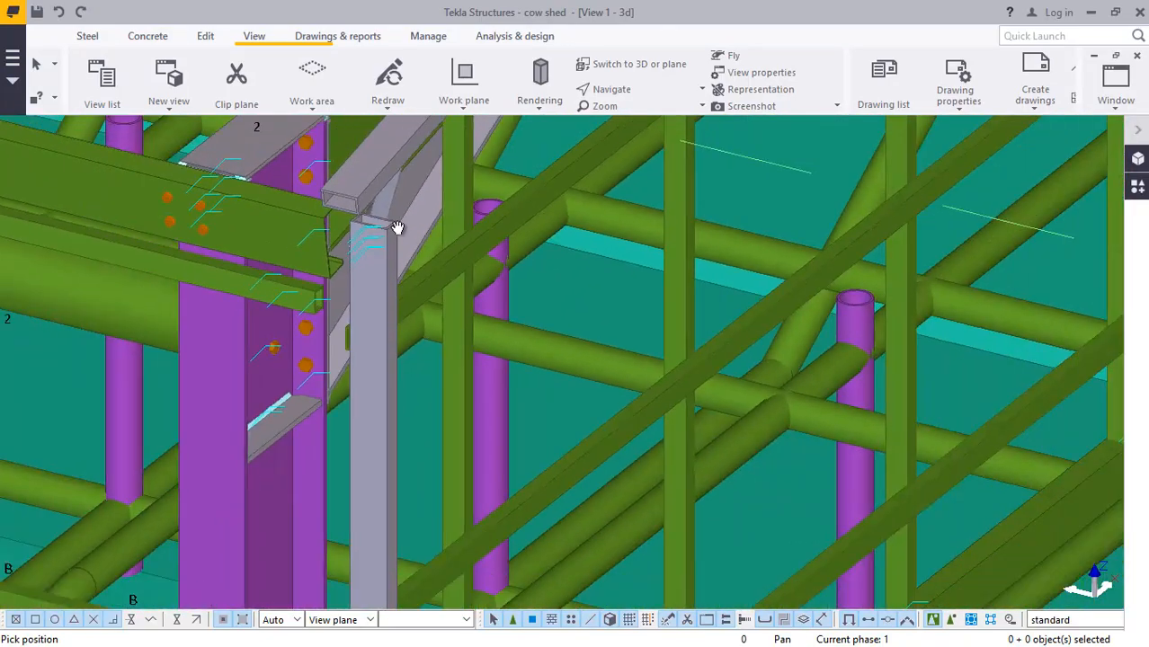
pyautogui.scroll(-2, 384, 226)
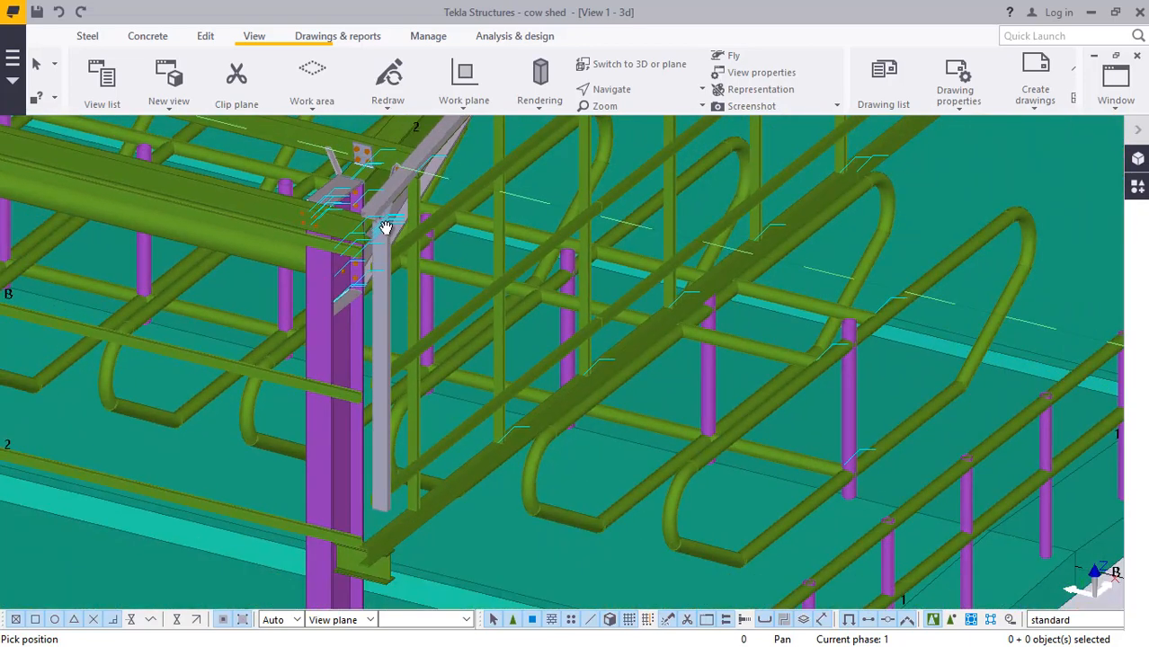
pyautogui.scroll(4, 386, 506)
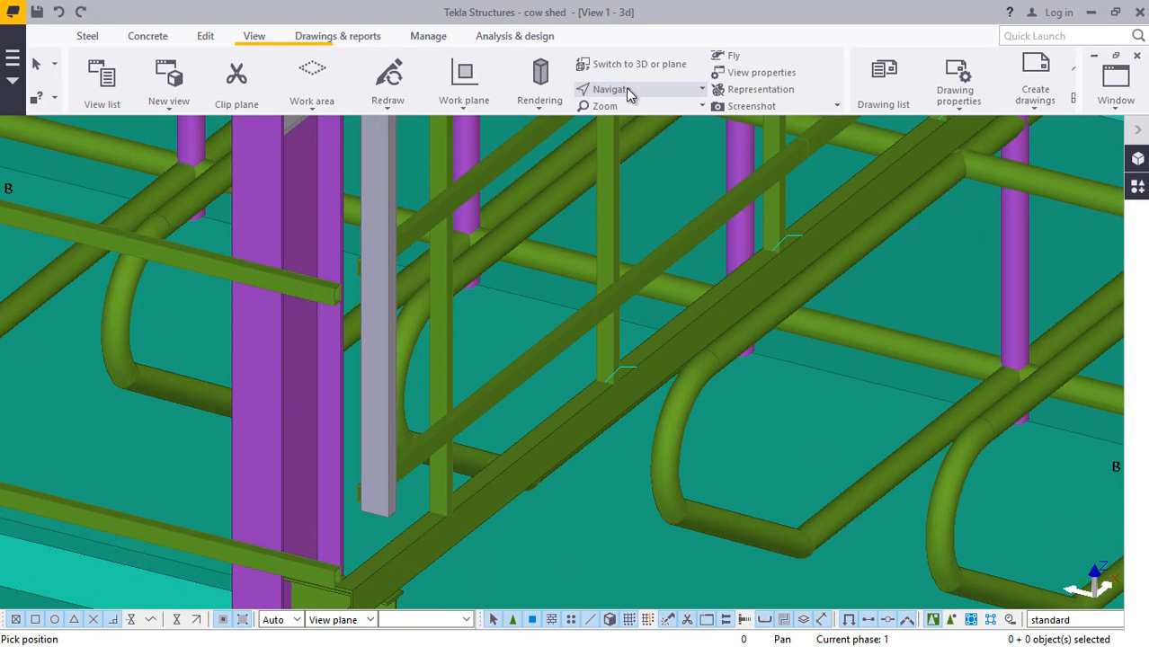
# - Inspect the post's lower end against the green side rail and its top against the sloping grey tube
pyautogui.click(628, 94)
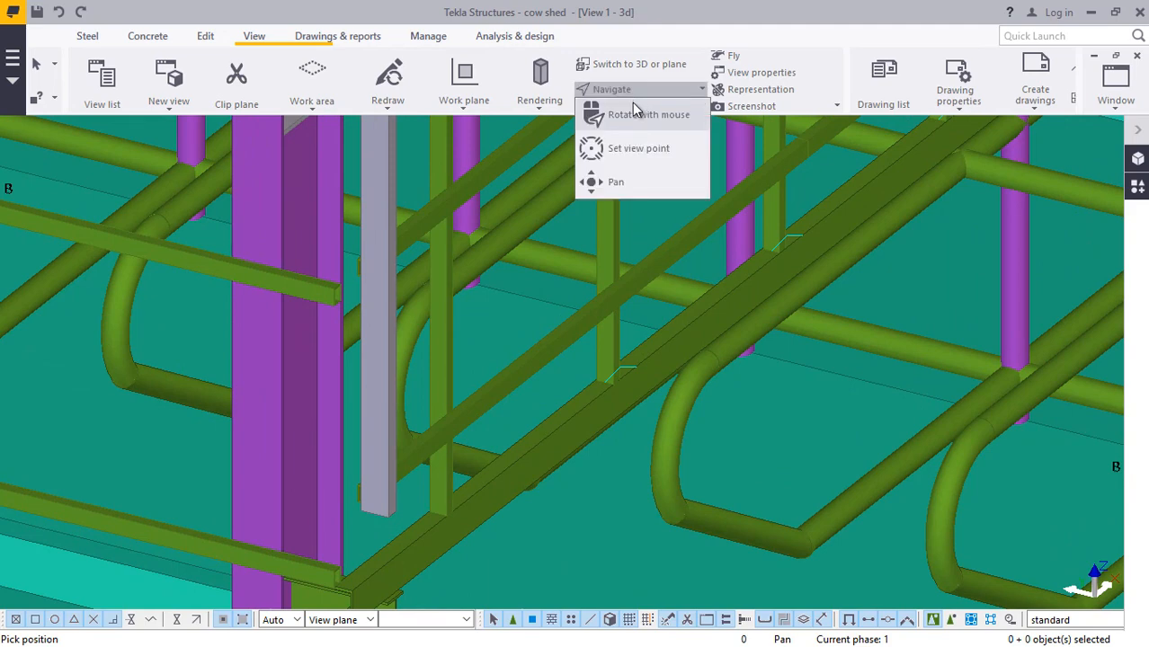
pyautogui.click(633, 111)
pyautogui.keyDown('ctrl'); pyautogui.moveTo(383, 453); pyautogui.dragTo(498, 414, button='middle'); pyautogui.keyUp('ctrl')
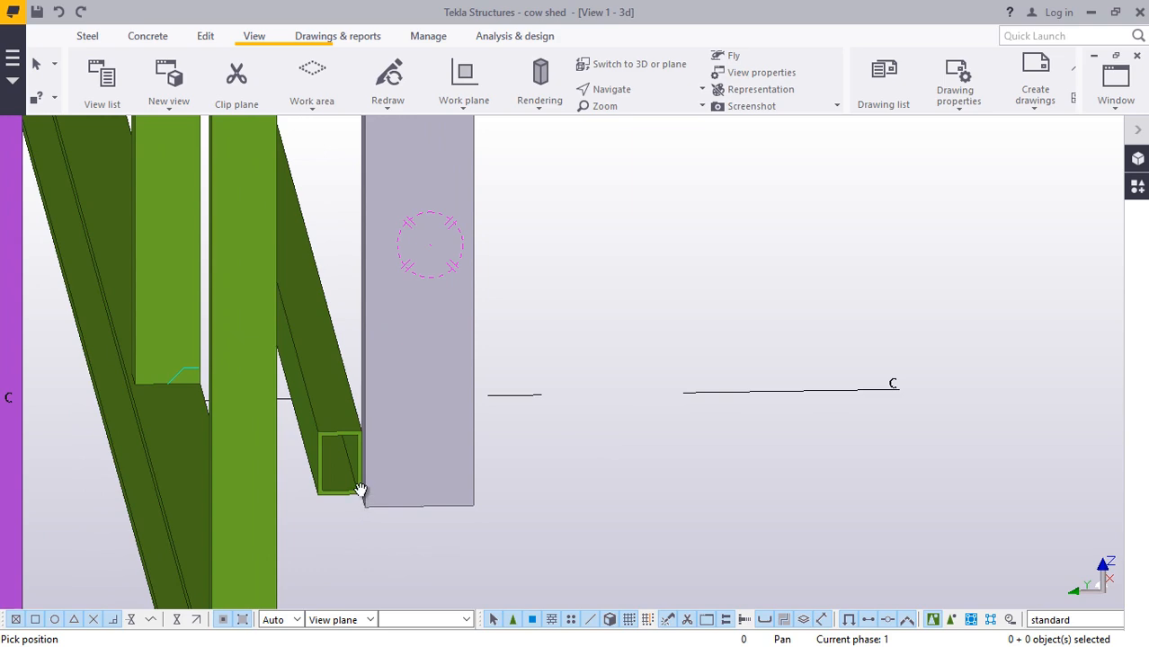
pyautogui.keyDown('ctrl'); pyautogui.moveTo(359, 490); pyautogui.dragTo(299, 458, button='middle'); pyautogui.keyUp('ctrl')
pyautogui.scroll(-3, 382, 459)
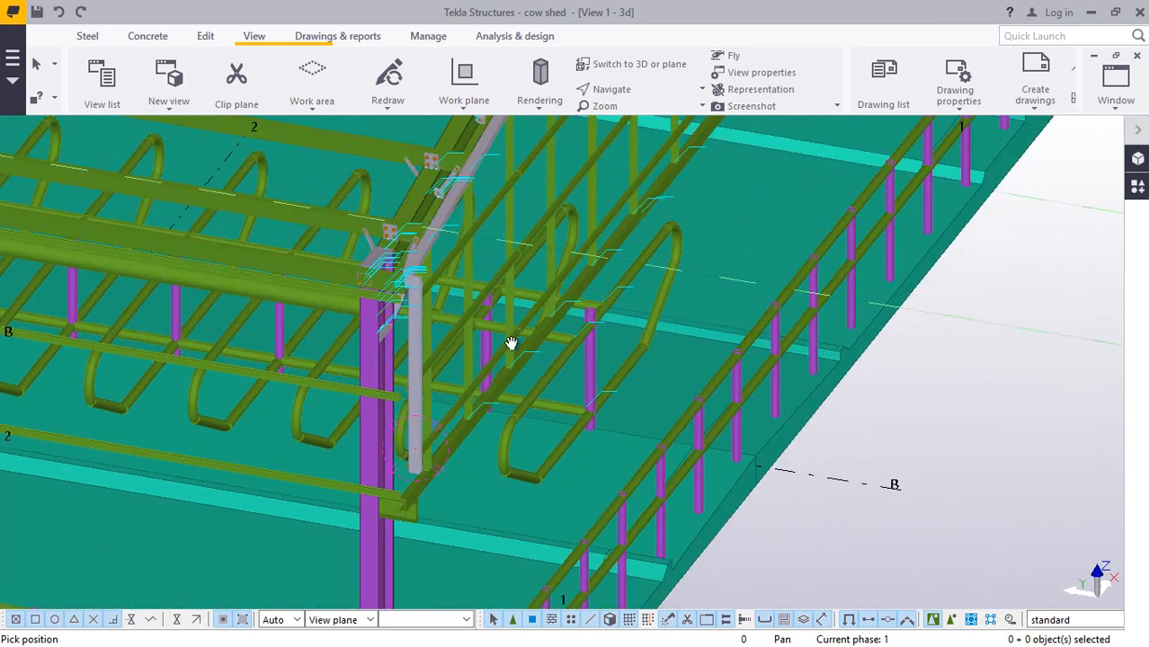
pyautogui.scroll(6, 440, 286)
pyautogui.scroll(4, 378, 299)
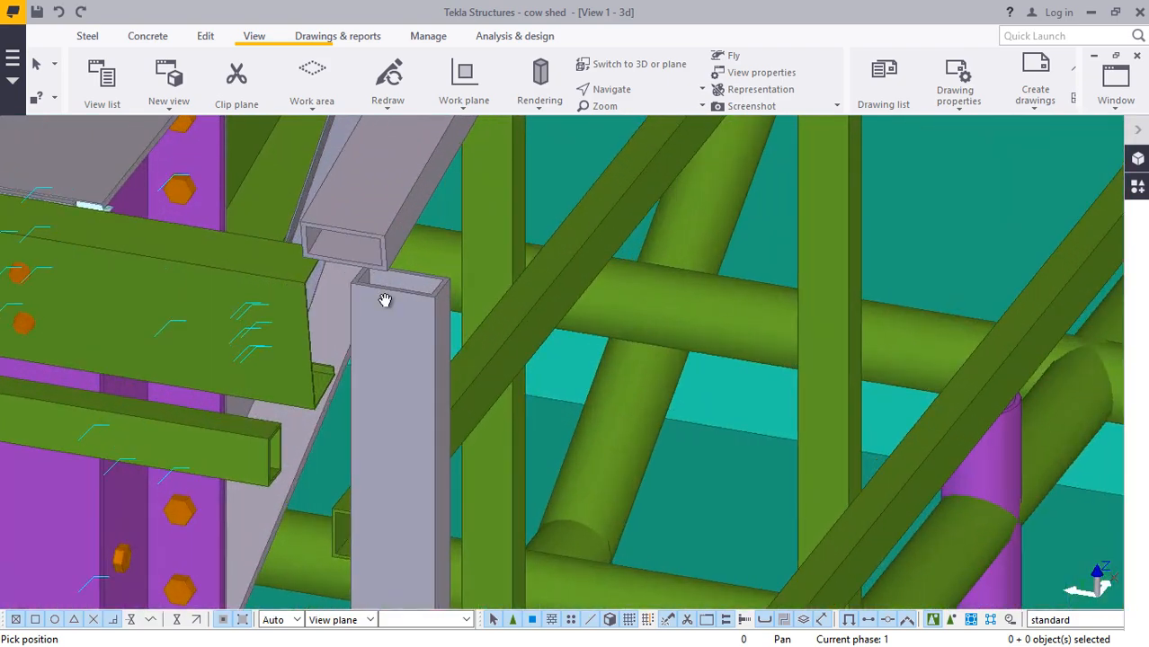
pyautogui.scroll(-3, 443, 270)
pyautogui.keyDown('ctrl'); pyautogui.moveTo(404, 429); pyautogui.dragTo(511, 408, button='middle'); pyautogui.keyUp('ctrl')
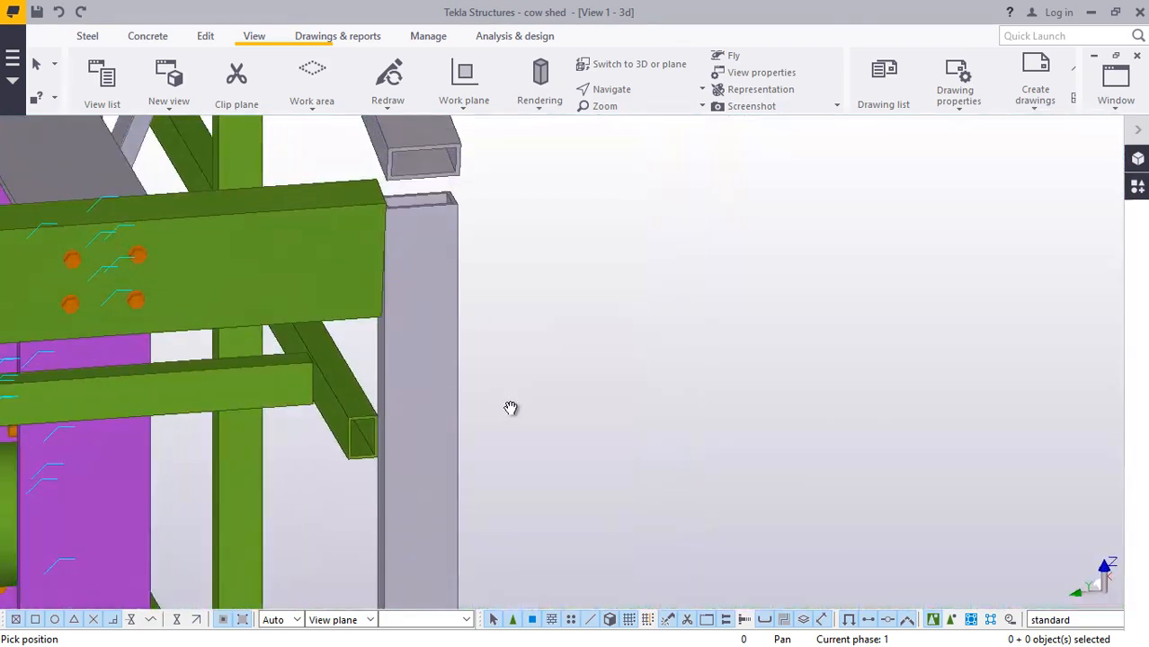
pyautogui.scroll(2, 405, 408)
pyautogui.scroll(-2, 418, 408)
pyautogui.keyDown('ctrl'); pyautogui.moveTo(433, 418); pyautogui.dragTo(455, 291, button='middle'); pyautogui.keyUp('ctrl')
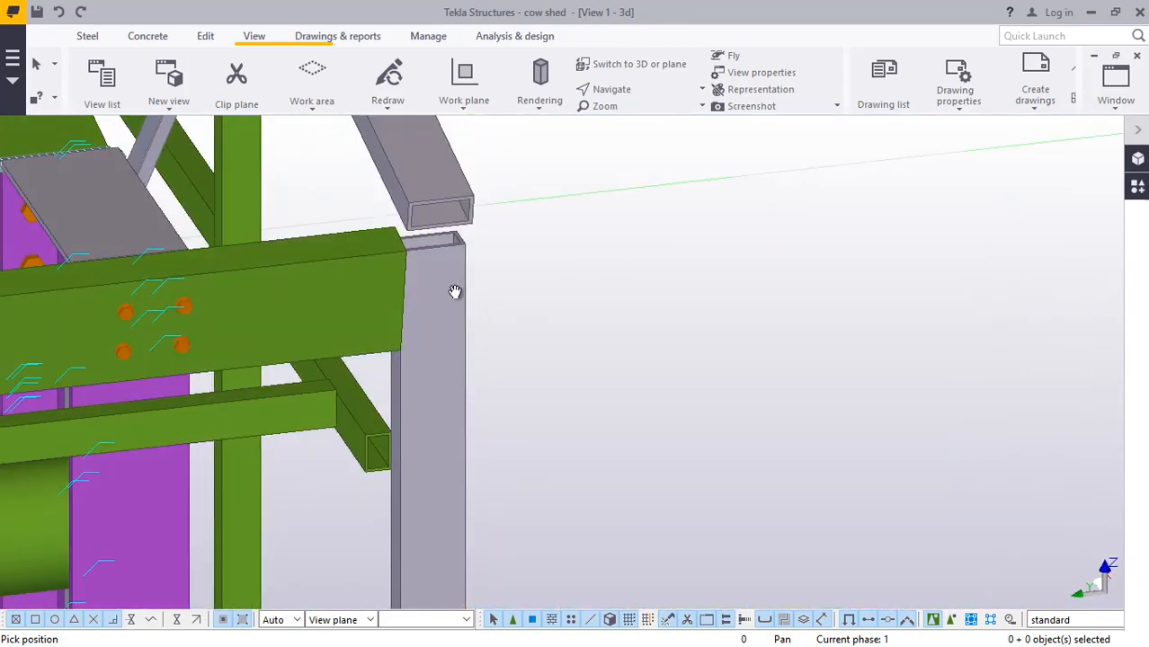
# - Set the top level of the vertical grey corner post to 6500 in its column properties and apply the change
pyautogui.rightClick(481, 269)
pyautogui.click(550, 279)
pyautogui.doubleClick(457, 267)
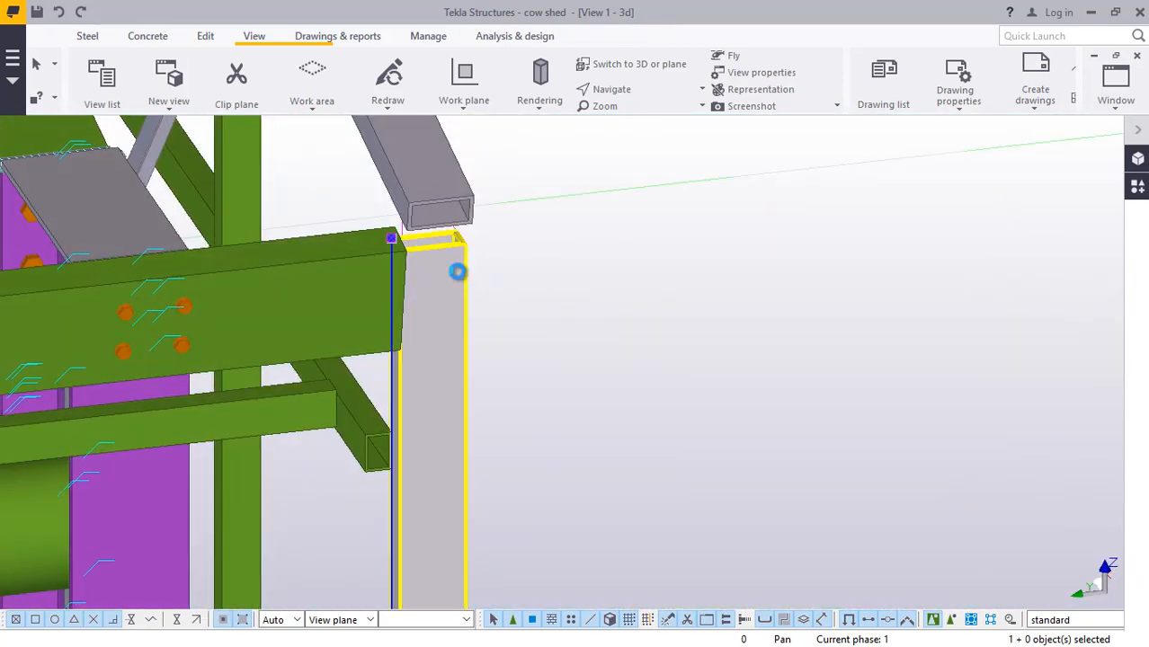
pyautogui.click(872, 205)
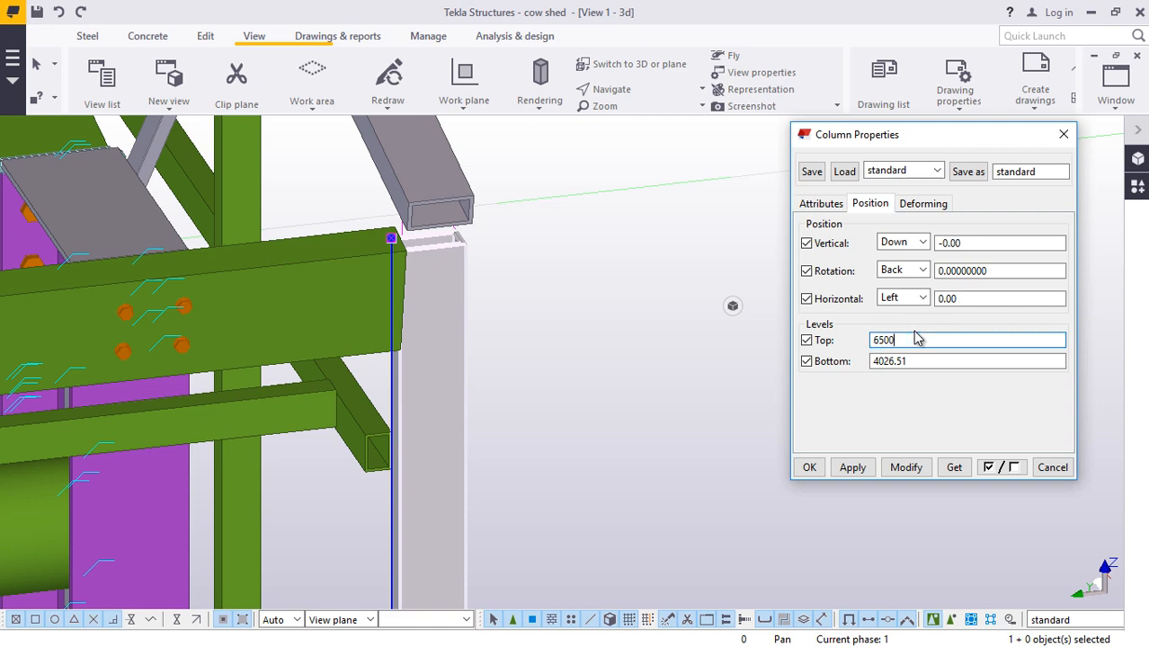
pyautogui.click(906, 468)
# - Set the vertical grey corner post's top level to 6000 and apply the change to the column
pyautogui.scroll(-3, 343, 451)
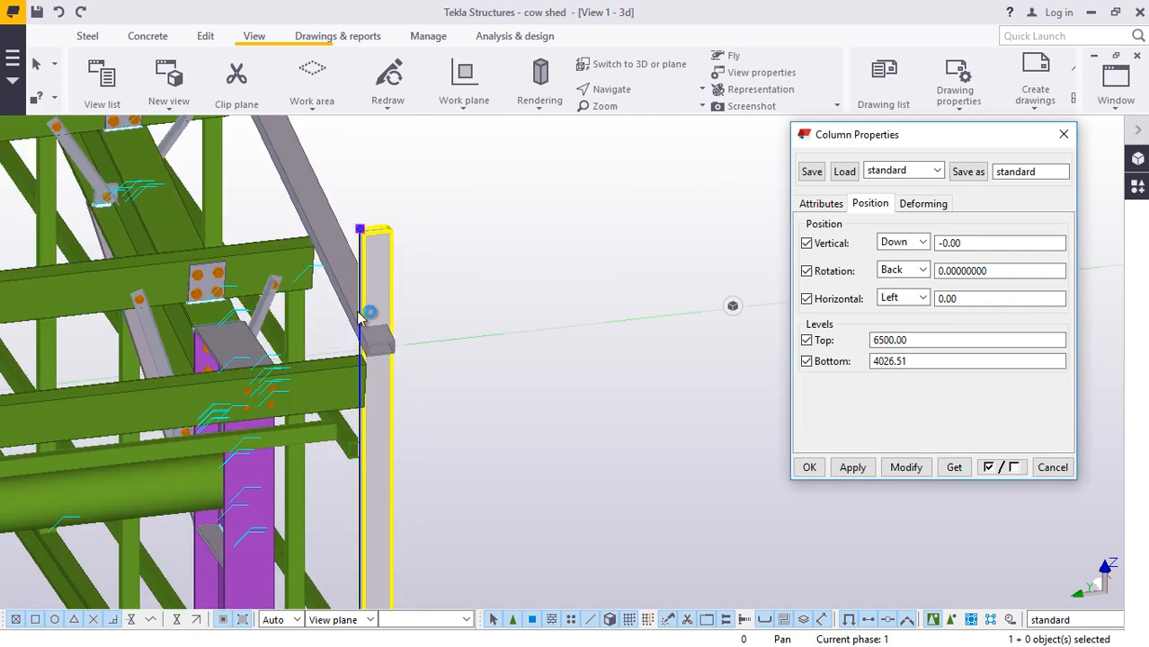
pyautogui.scroll(3, 367, 314)
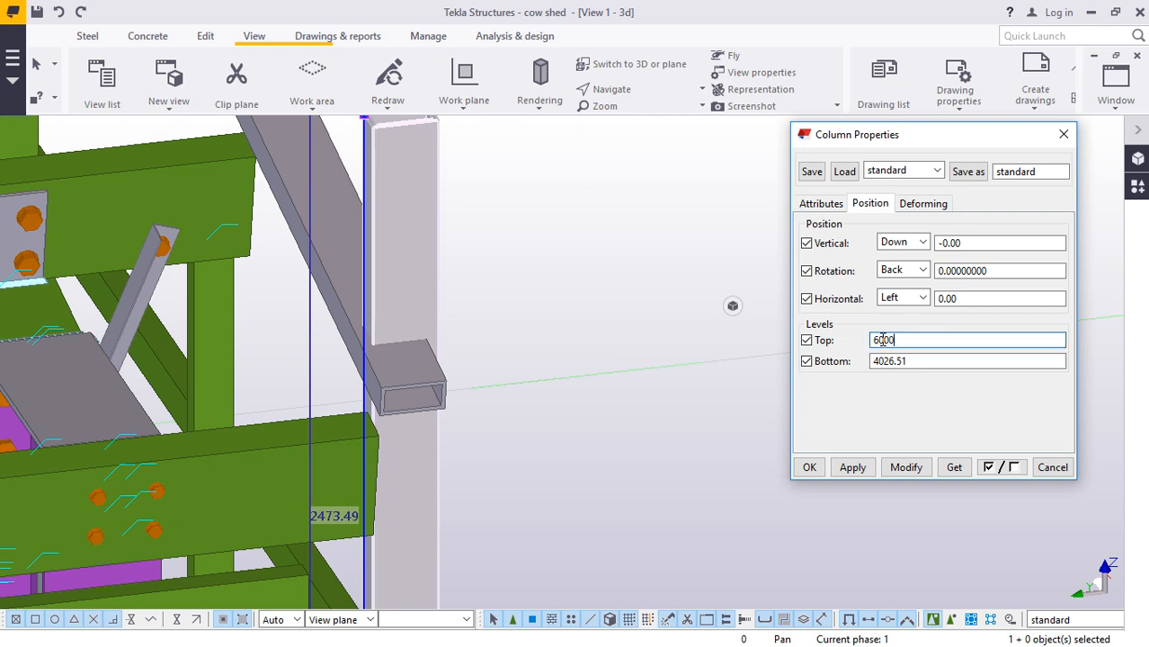
pyautogui.click(906, 469)
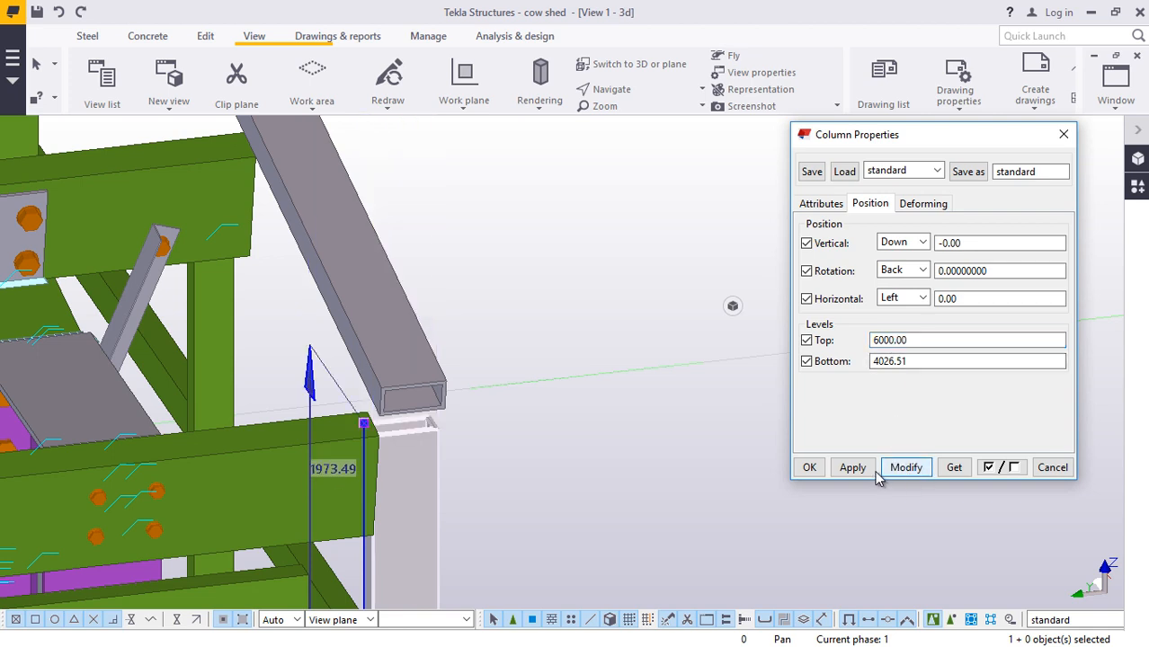
pyautogui.click(808, 467)
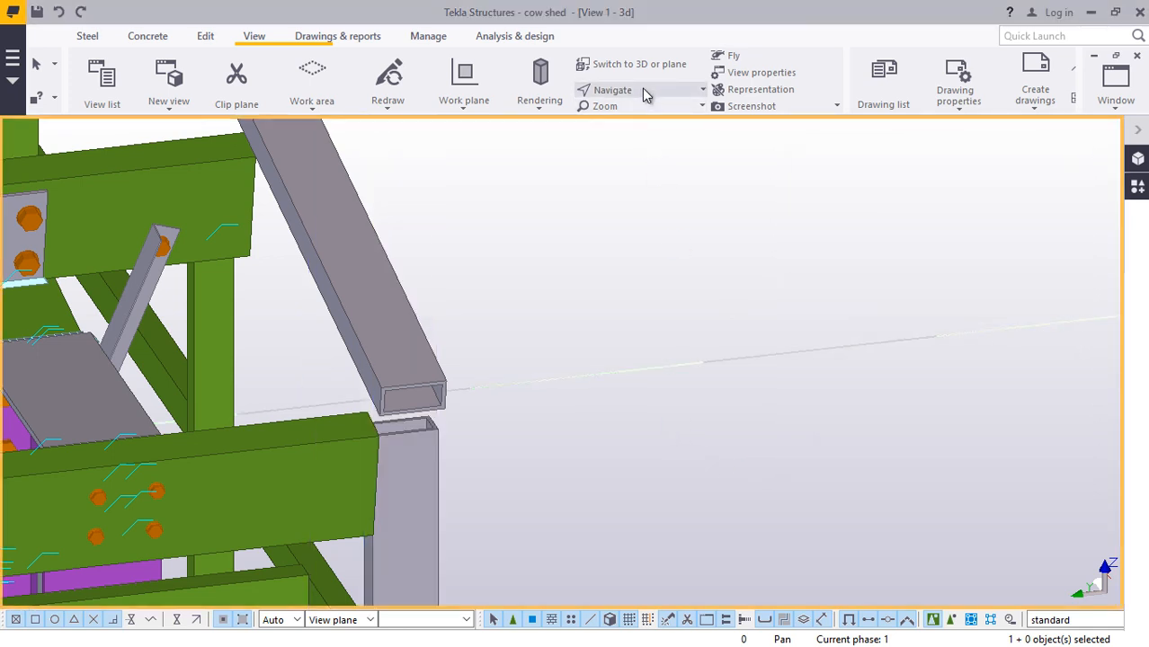
# - Search the component catalogue for "panel" and choose the Panel in database (8) component
pyautogui.keyDown('ctrl'); pyautogui.moveTo(419, 419); pyautogui.dragTo(479, 437, button='middle'); pyautogui.keyUp('ctrl')
pyautogui.scroll(-5, 479, 438)
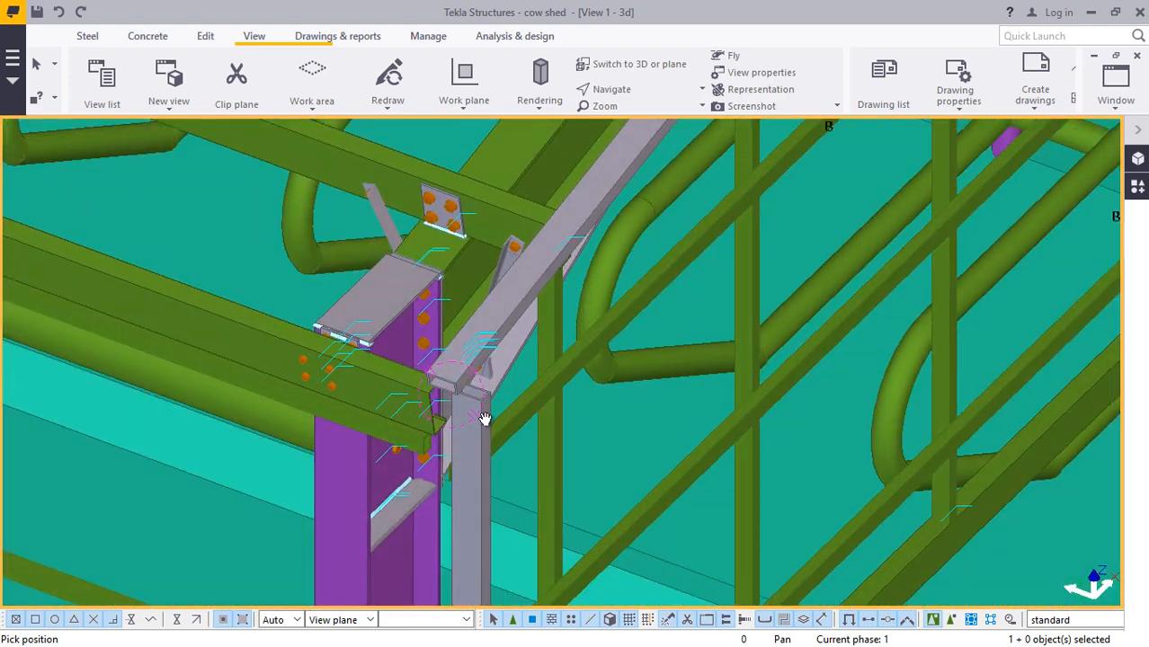
pyautogui.scroll(5, 504, 511)
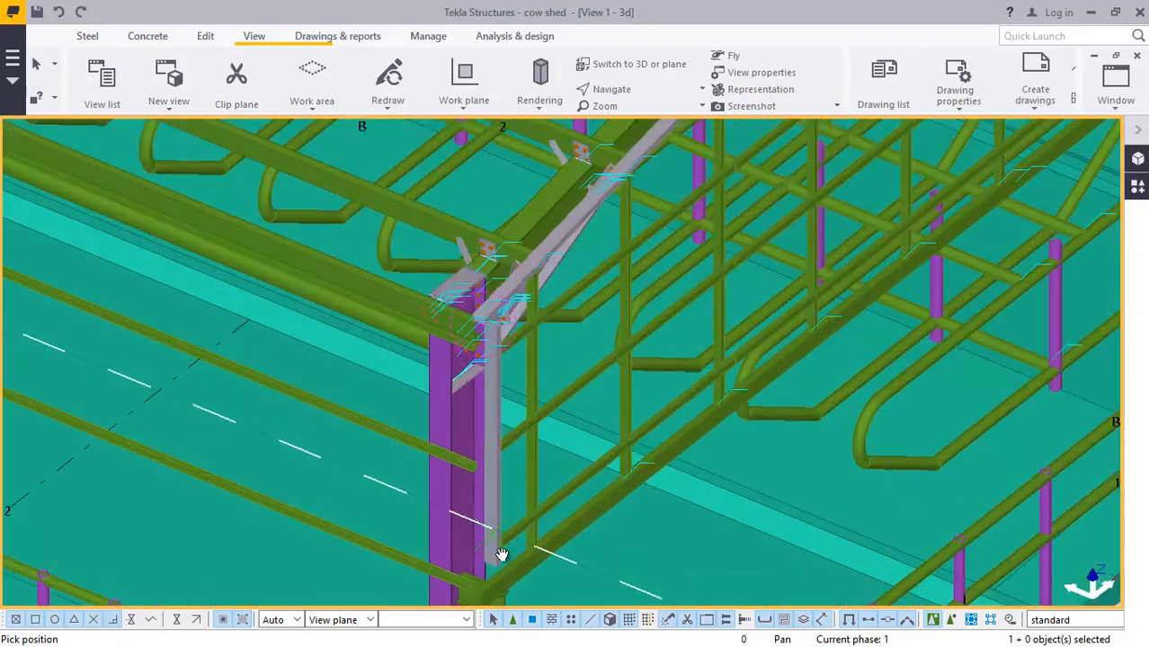
pyautogui.rightClick(569, 156)
pyautogui.click(617, 166)
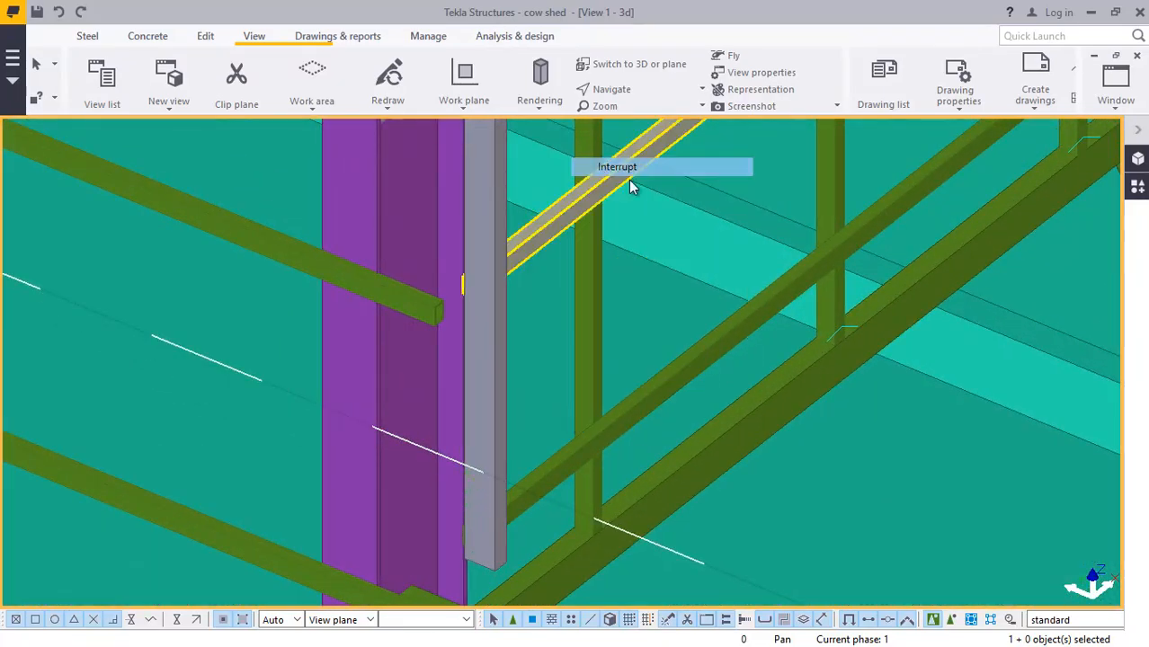
pyautogui.click(1137, 190)
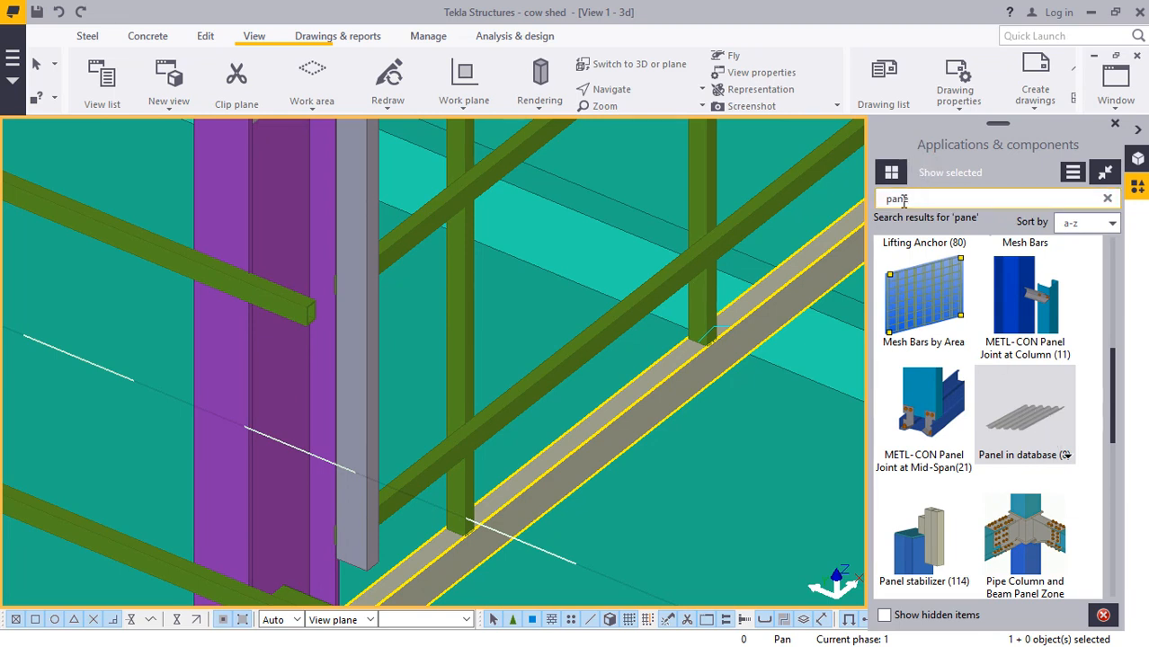
pyautogui.write('l')
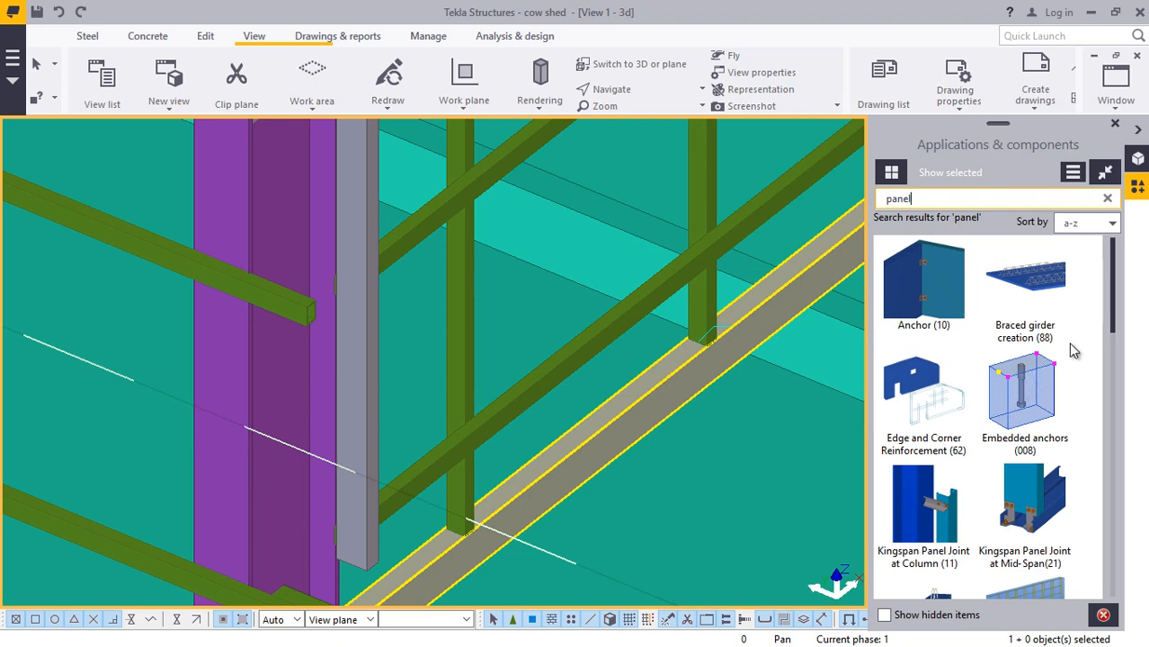
pyautogui.scroll(-5, 1065, 359)
pyautogui.scroll(2, 1058, 370)
pyautogui.scroll(-2, 1063, 379)
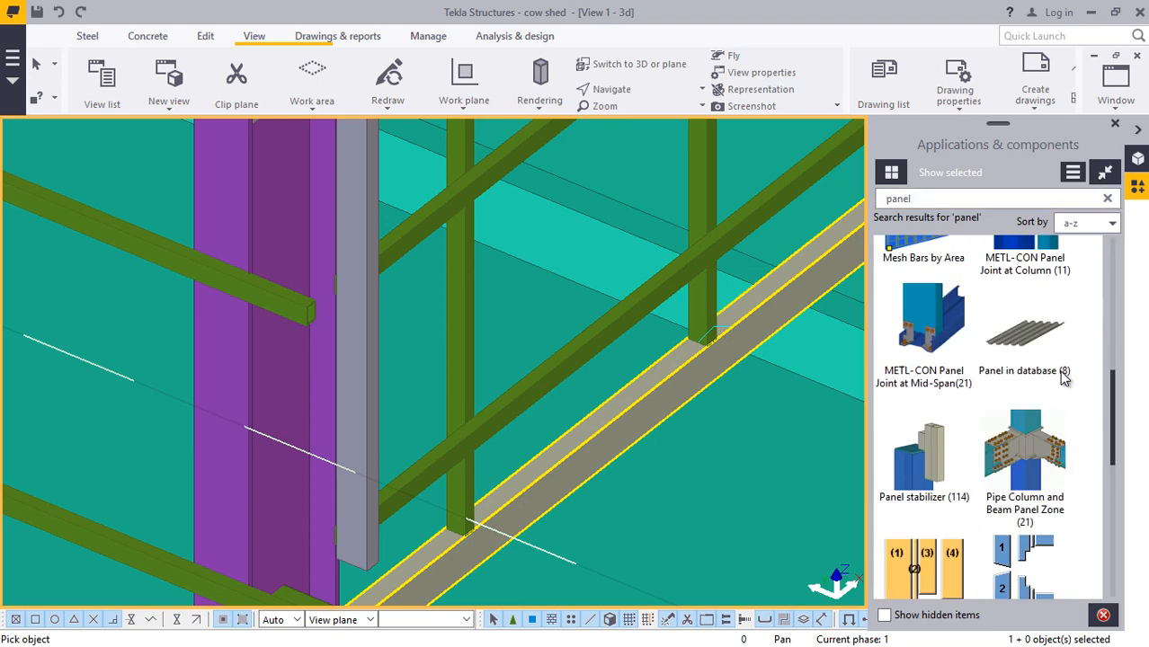
pyautogui.click(1031, 346)
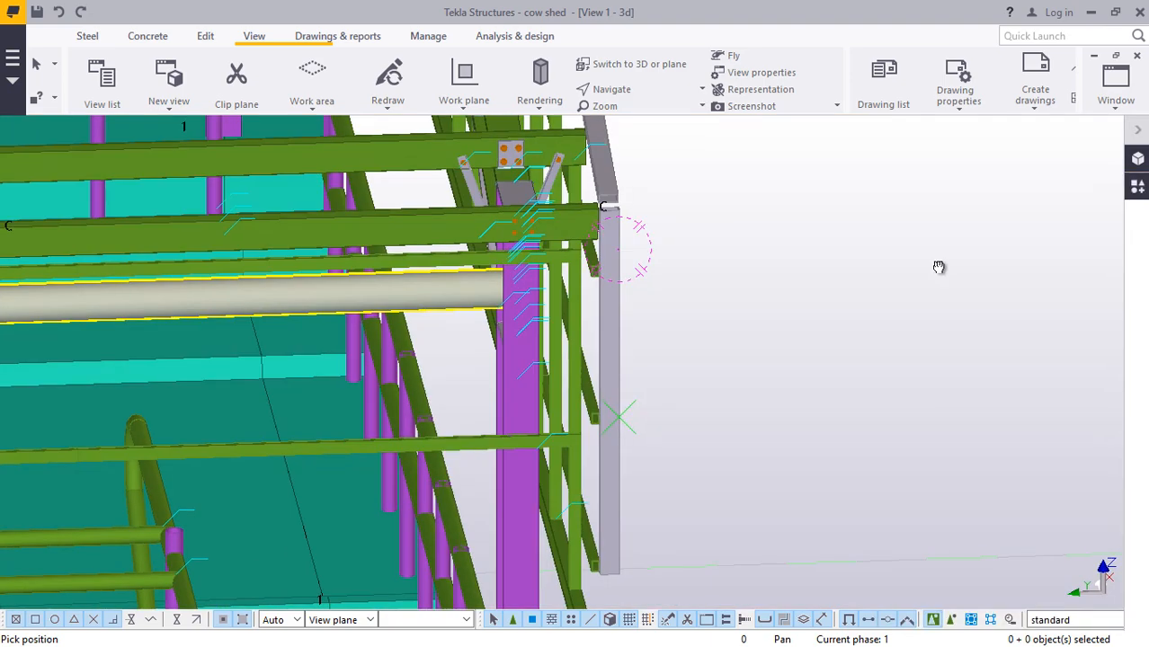
# - Start a Panel in database (8) component with its first point at the grey post's upper corner beside the green rail
pyautogui.moveTo(938, 264); pyautogui.dragTo(1028, 245, button='middle')
pyautogui.rightClick(843, 255)
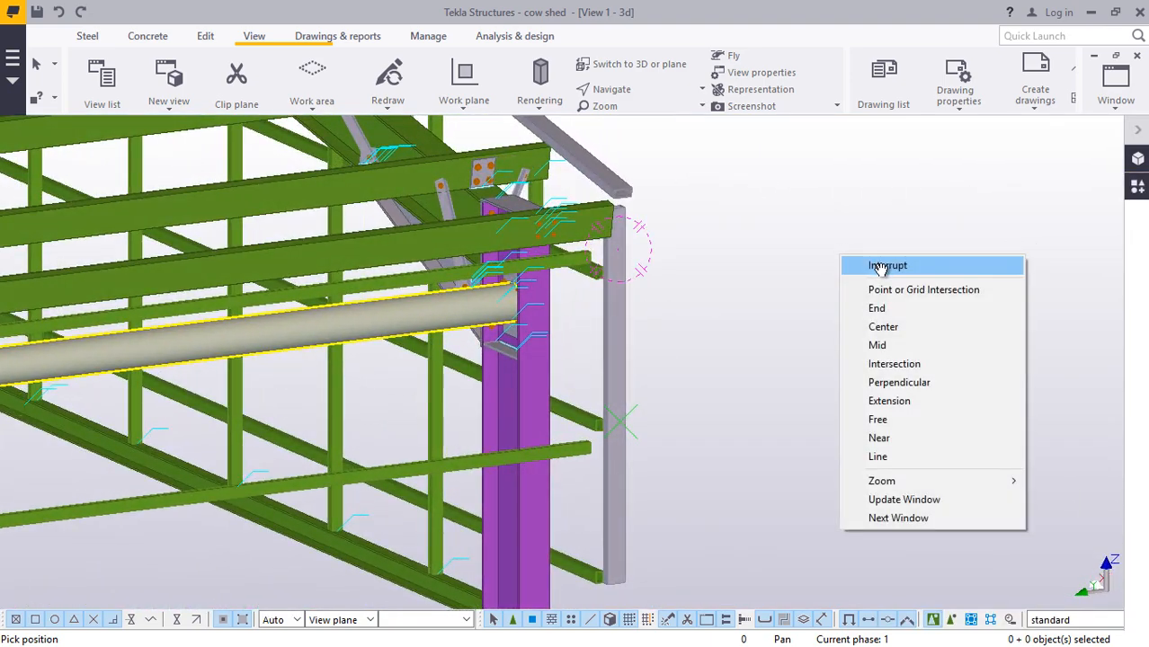
pyautogui.click(865, 261)
pyautogui.click(1137, 186)
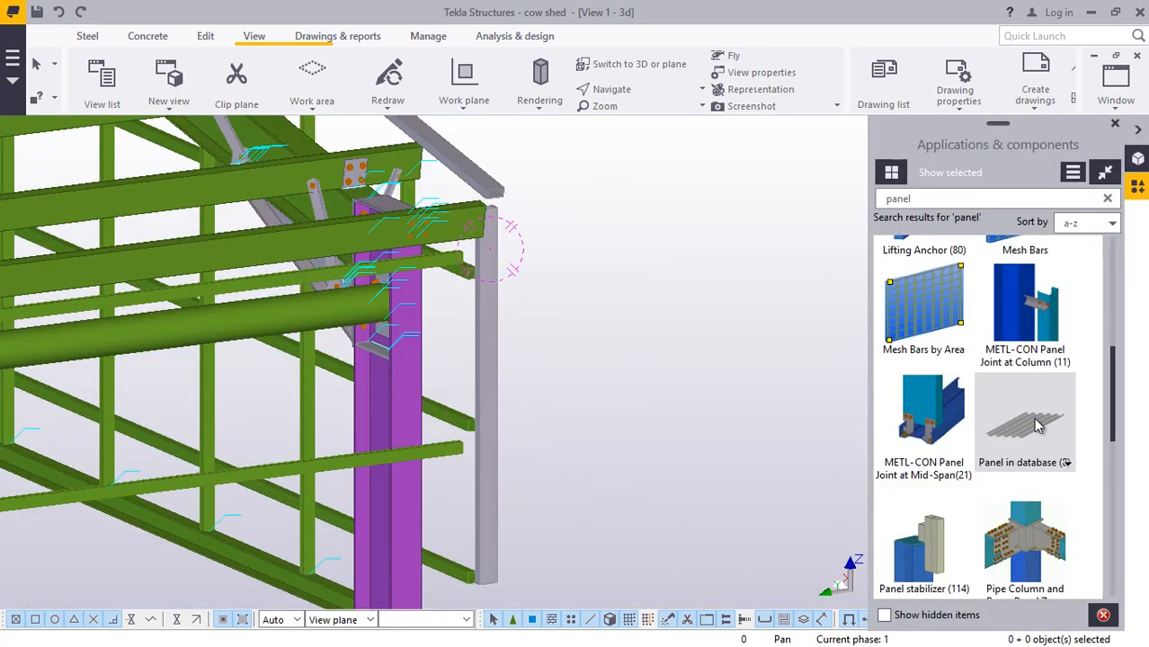
pyautogui.scroll(3, 566, 272)
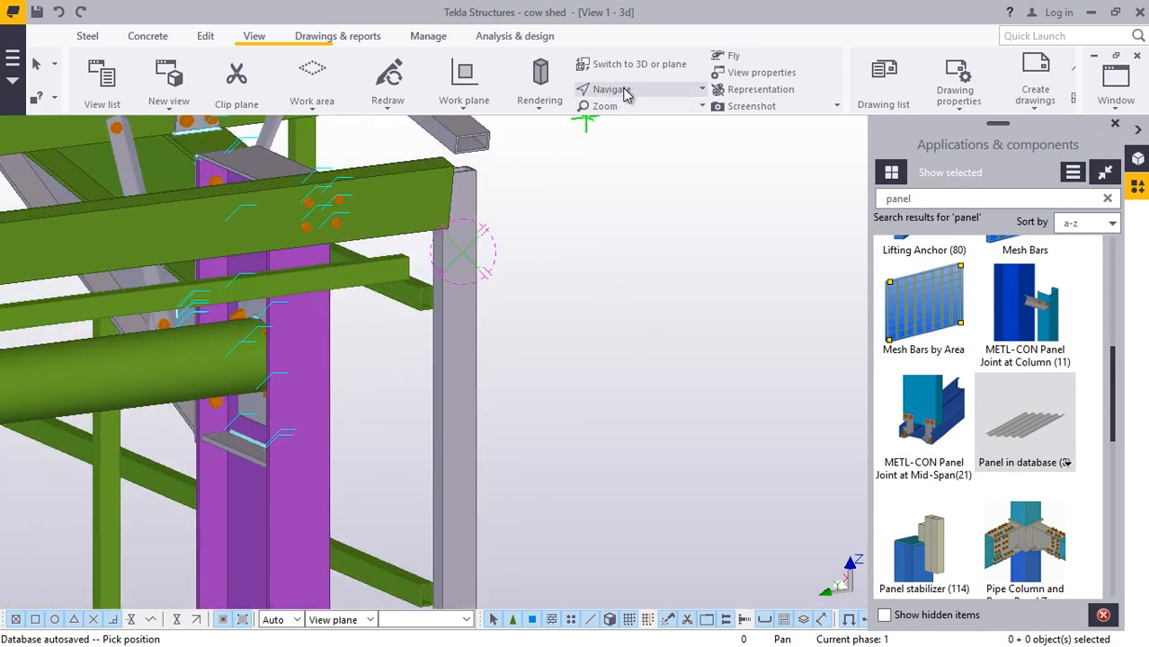
pyautogui.click(612, 89)
pyautogui.click(627, 126)
pyautogui.moveTo(428, 203); pyautogui.dragTo(328, 218)
pyautogui.scroll(5, 463, 180)
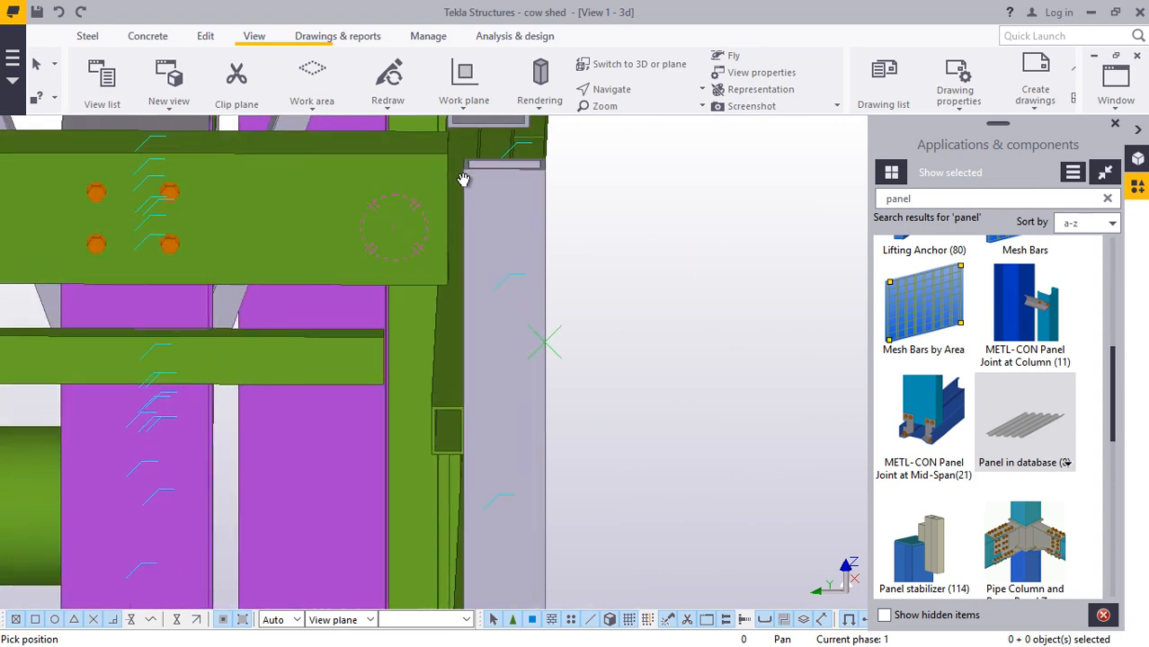
pyautogui.rightClick(475, 180)
pyautogui.click(490, 193)
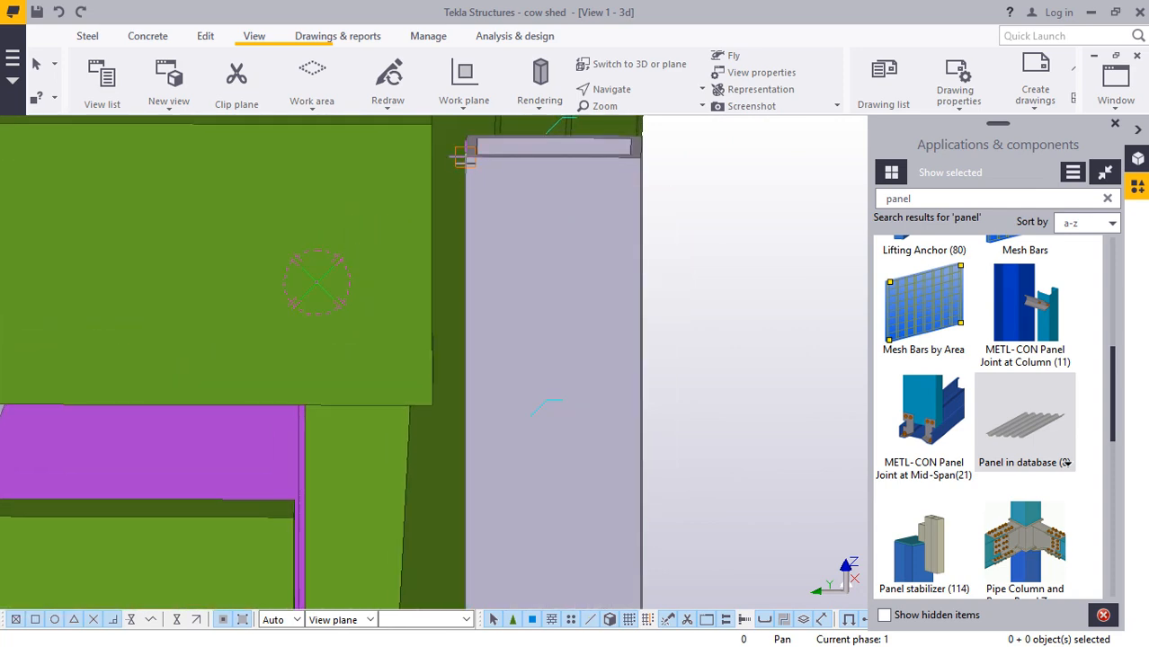
pyautogui.scroll(2, 452, 151)
pyautogui.scroll(4, 452, 151)
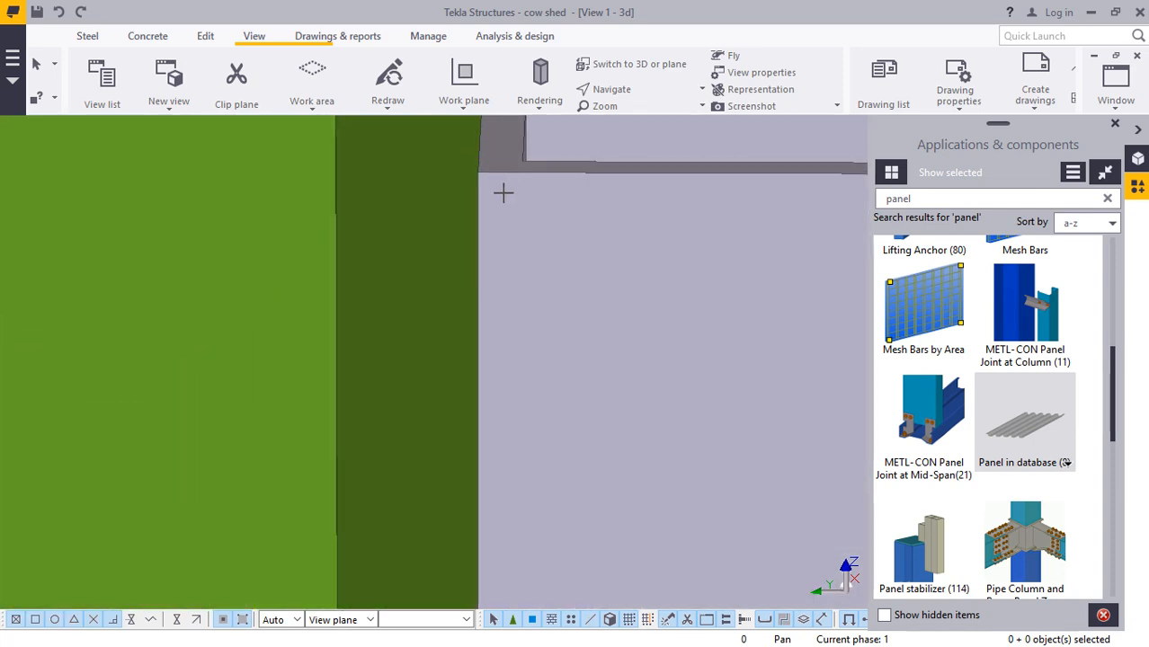
pyautogui.scroll(-5, 509, 205)
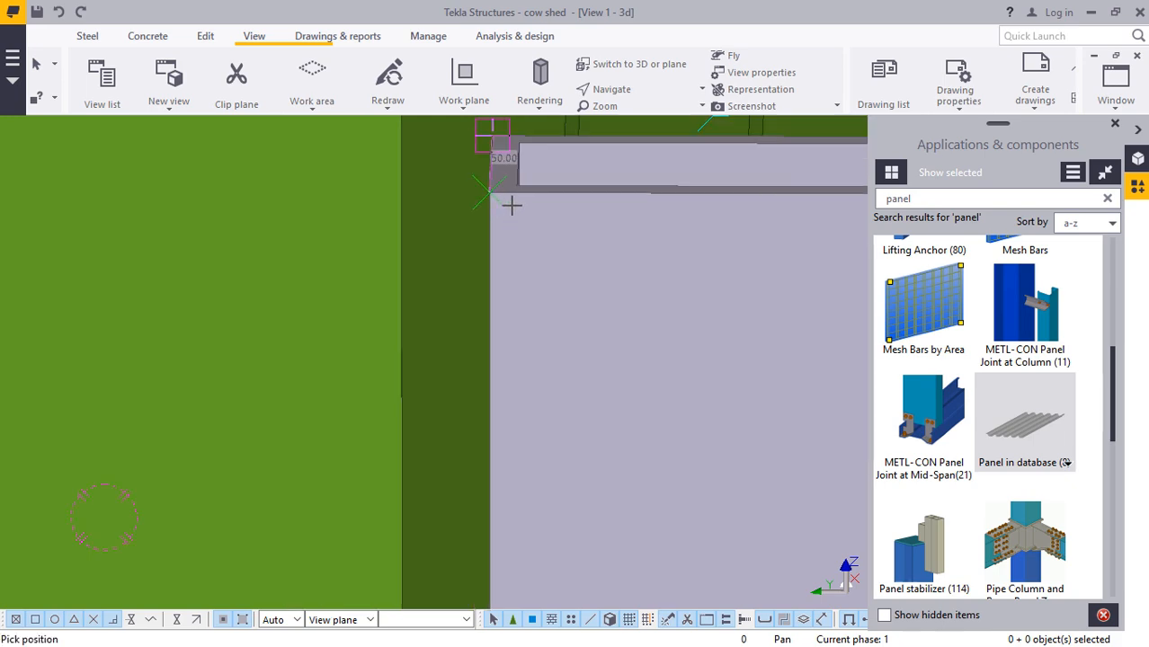
# - Place the panel's end point at the grey post's lower corner next to the green tube's open end
pyautogui.scroll(-3, 511, 205)
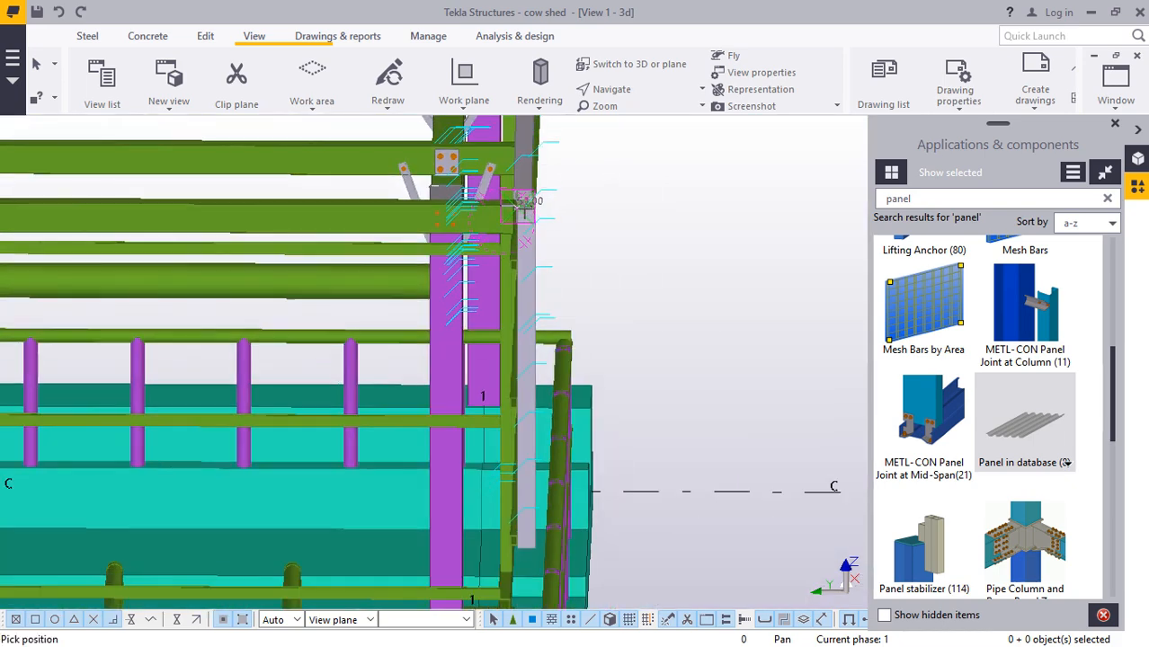
pyautogui.scroll(5, 480, 566)
pyautogui.scroll(3, 480, 566)
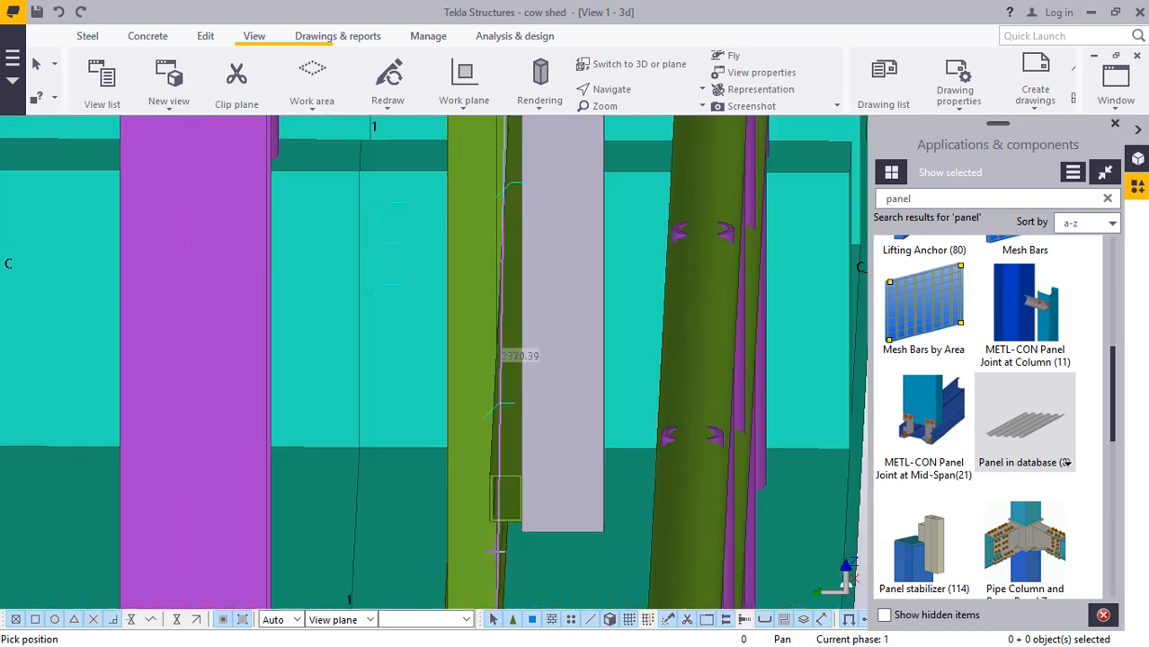
pyautogui.click(639, 90)
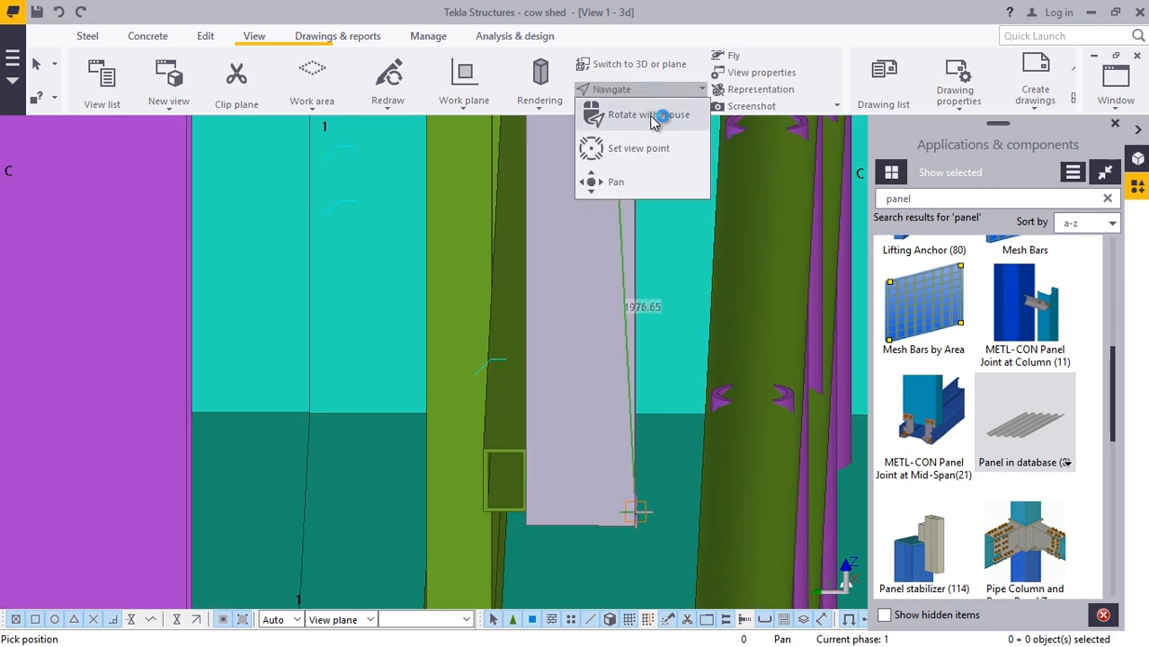
pyautogui.click(649, 115)
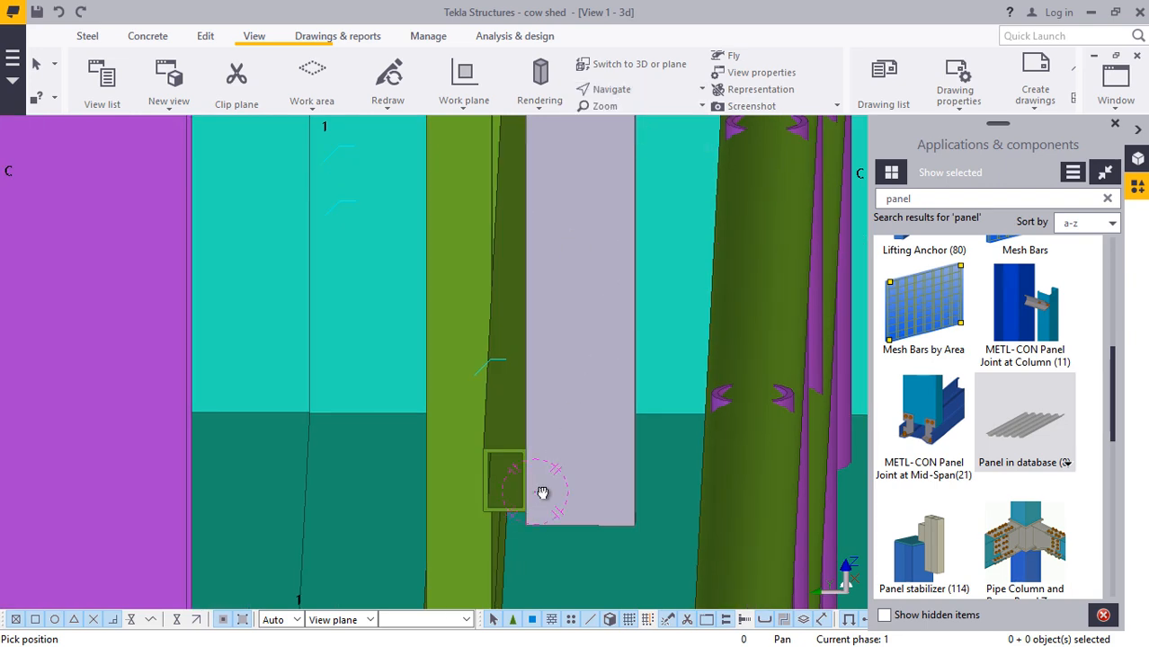
pyautogui.moveTo(542, 493); pyautogui.dragTo(654, 403)
pyautogui.rightClick(680, 310)
pyautogui.click(729, 325)
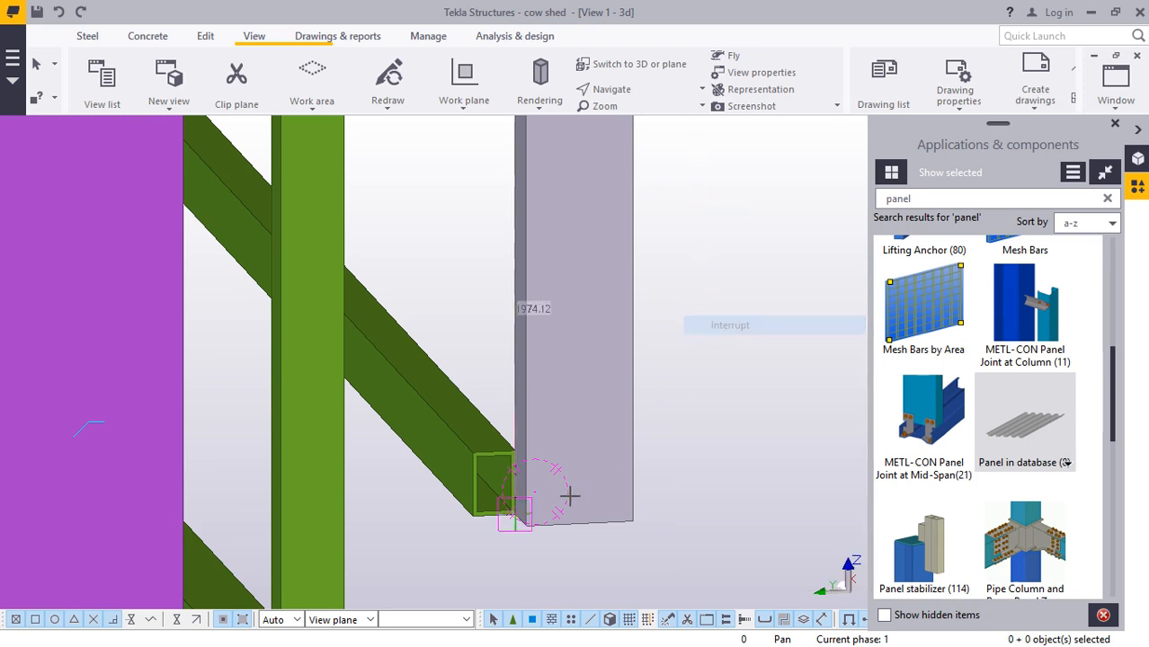
pyautogui.scroll(5, 508, 536)
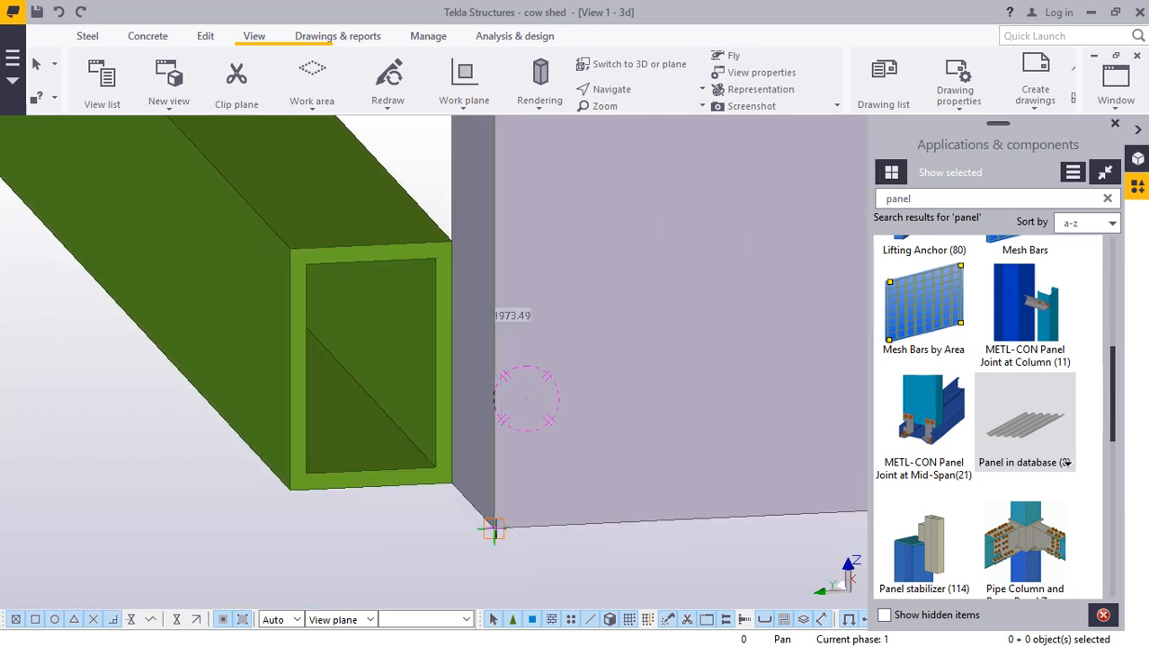
pyautogui.scroll(-6, 495, 530)
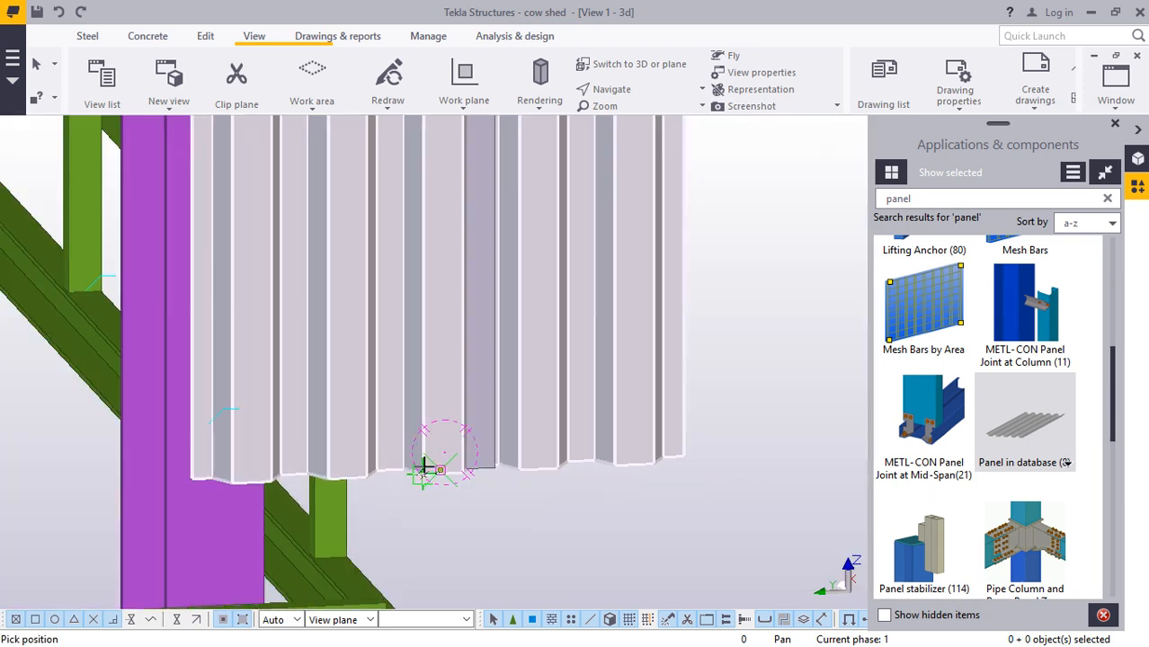
# - Check the new corrugated panel component's profile settings and explode the component
pyautogui.keyDown('ctrl'); pyautogui.moveTo(424, 467); pyautogui.dragTo(602, 288, button='middle'); pyautogui.keyUp('ctrl')
pyautogui.rightClick(602, 287)
pyautogui.click(641, 300)
pyautogui.click(529, 238)
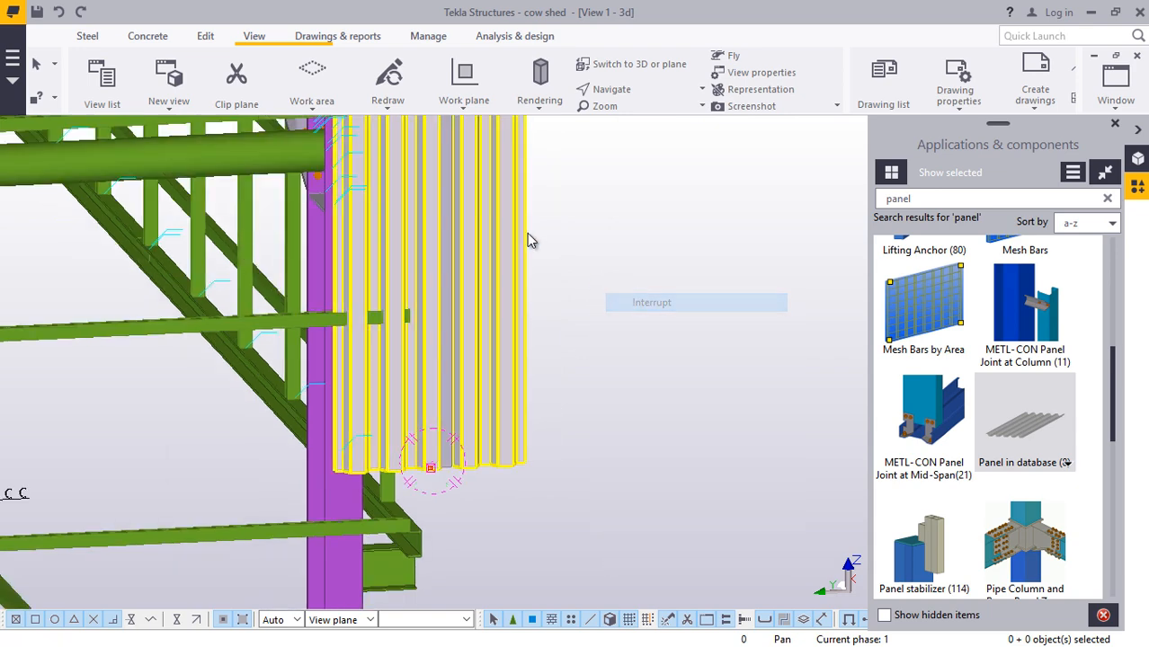
pyautogui.doubleClick(521, 223)
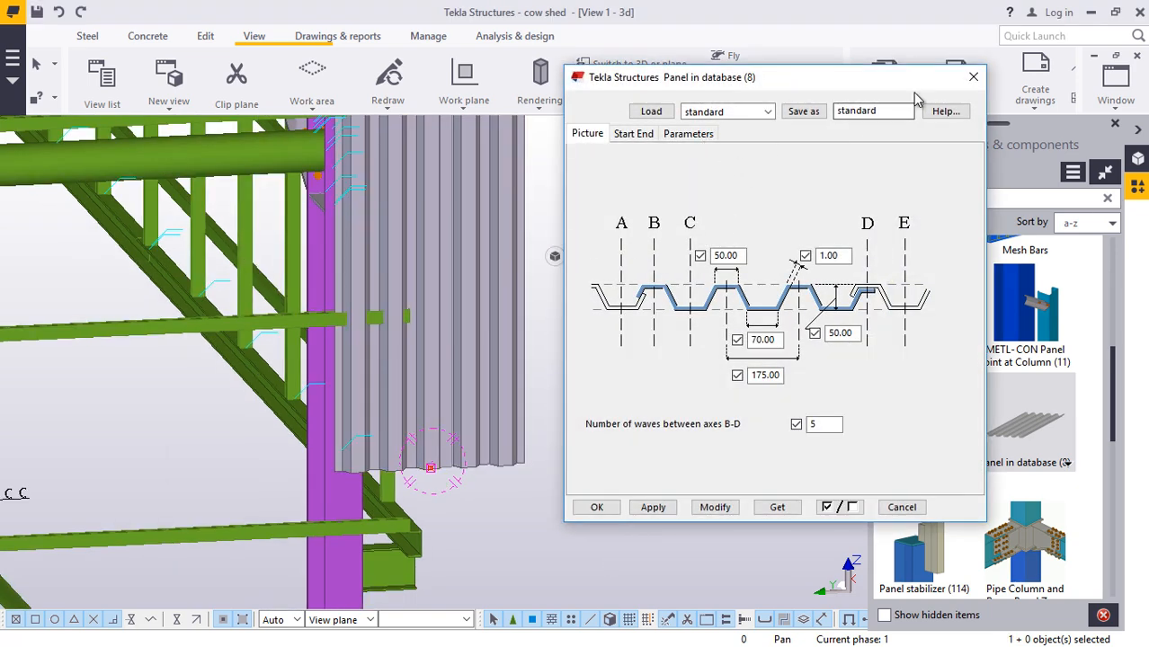
pyautogui.click(973, 76)
pyautogui.rightClick(500, 214)
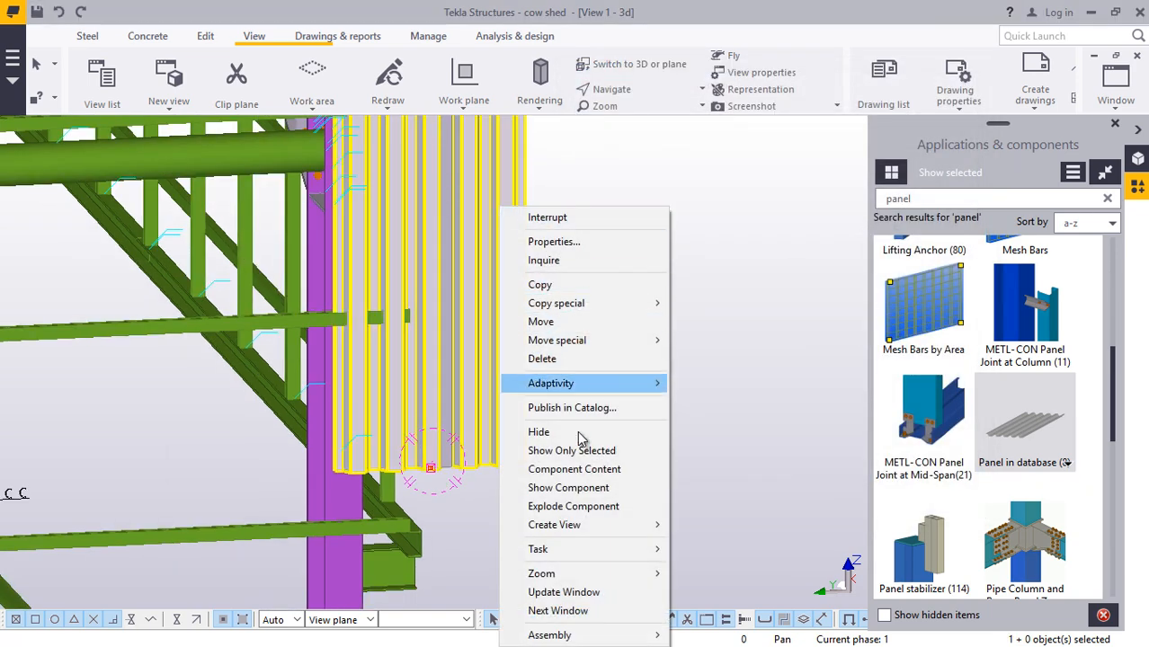
pyautogui.click(589, 506)
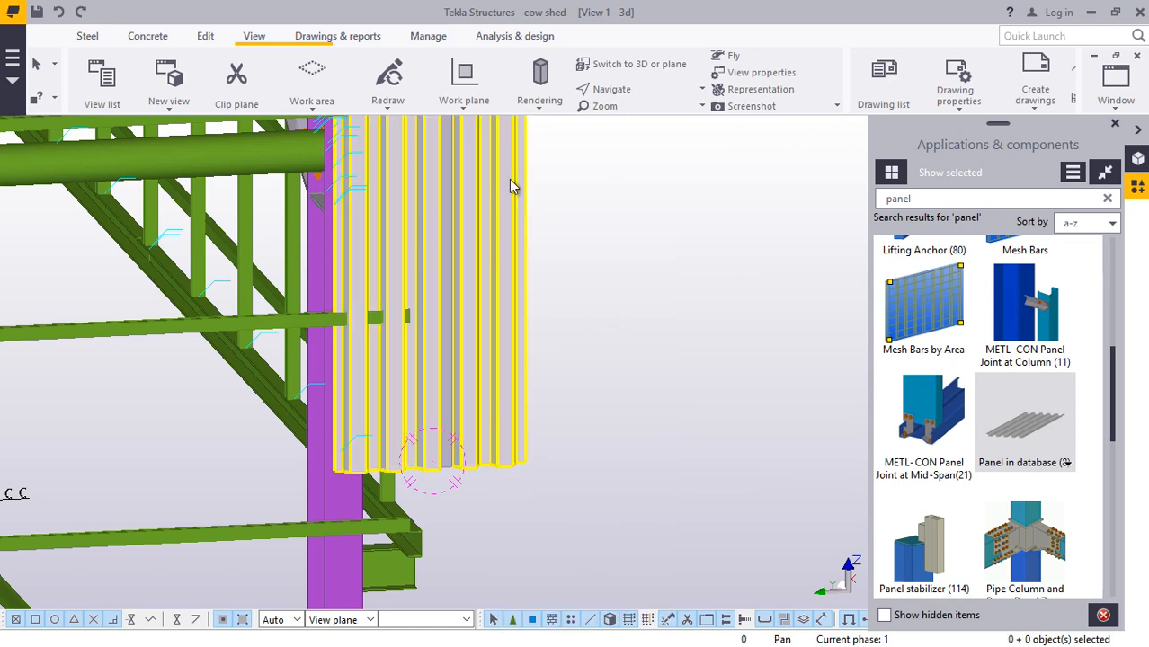
# - Set the exploded corrugated panel's rotation to Back in its beam properties and apply the change
pyautogui.doubleClick(585, 198)
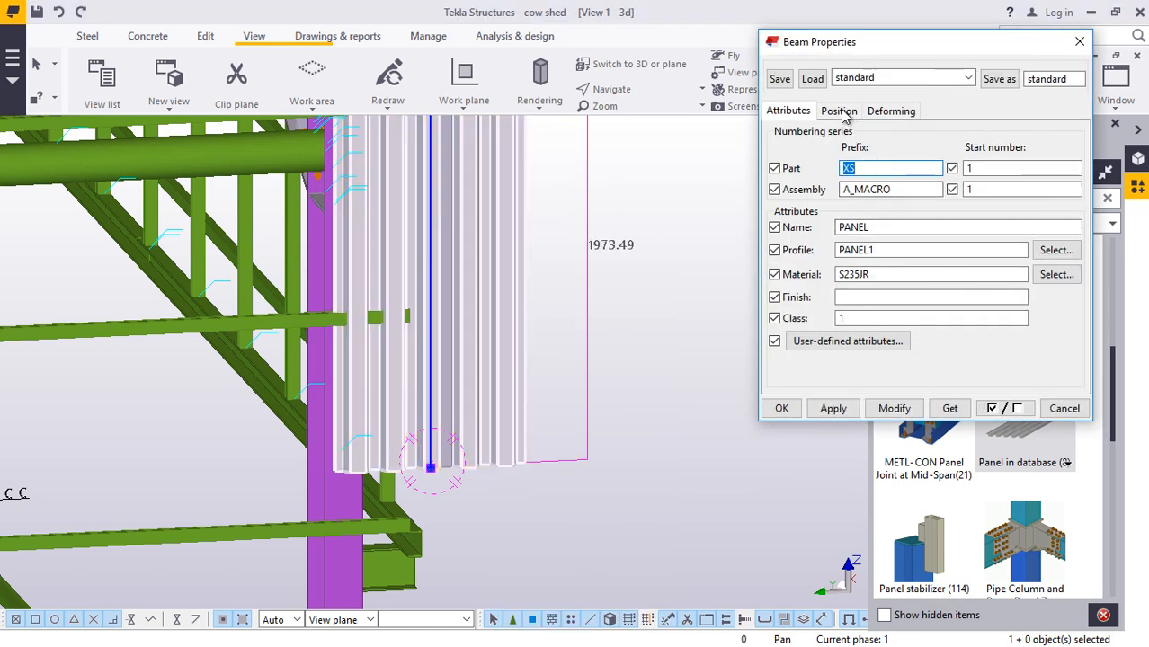
pyautogui.click(839, 111)
pyautogui.click(885, 177)
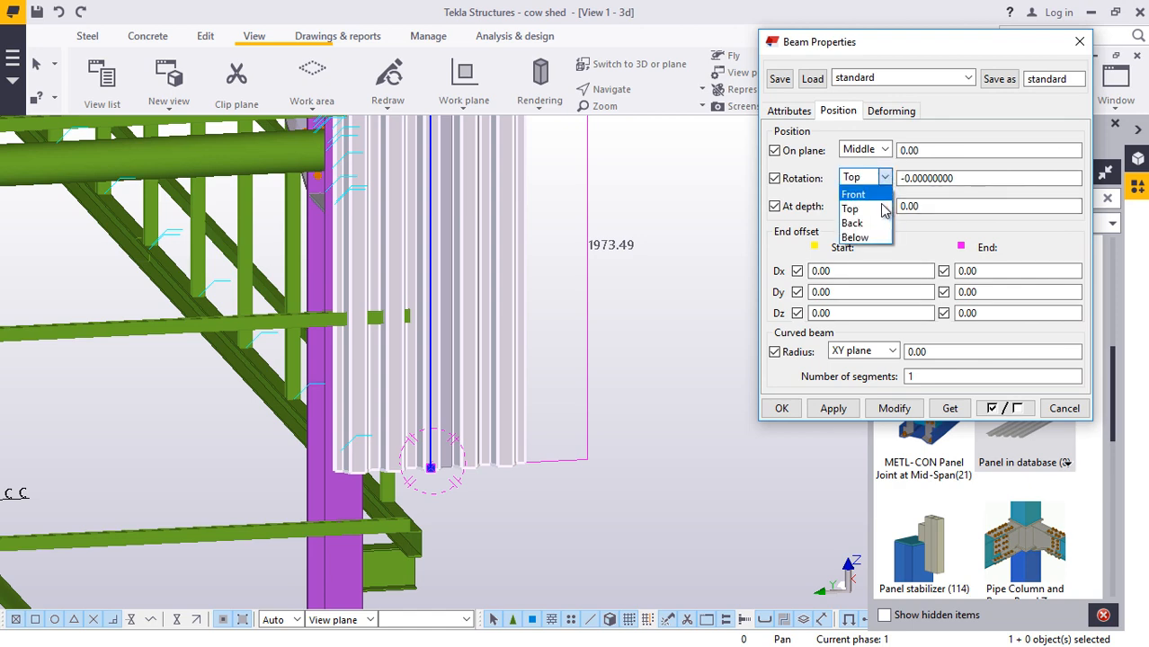
pyautogui.click(878, 222)
pyautogui.click(893, 409)
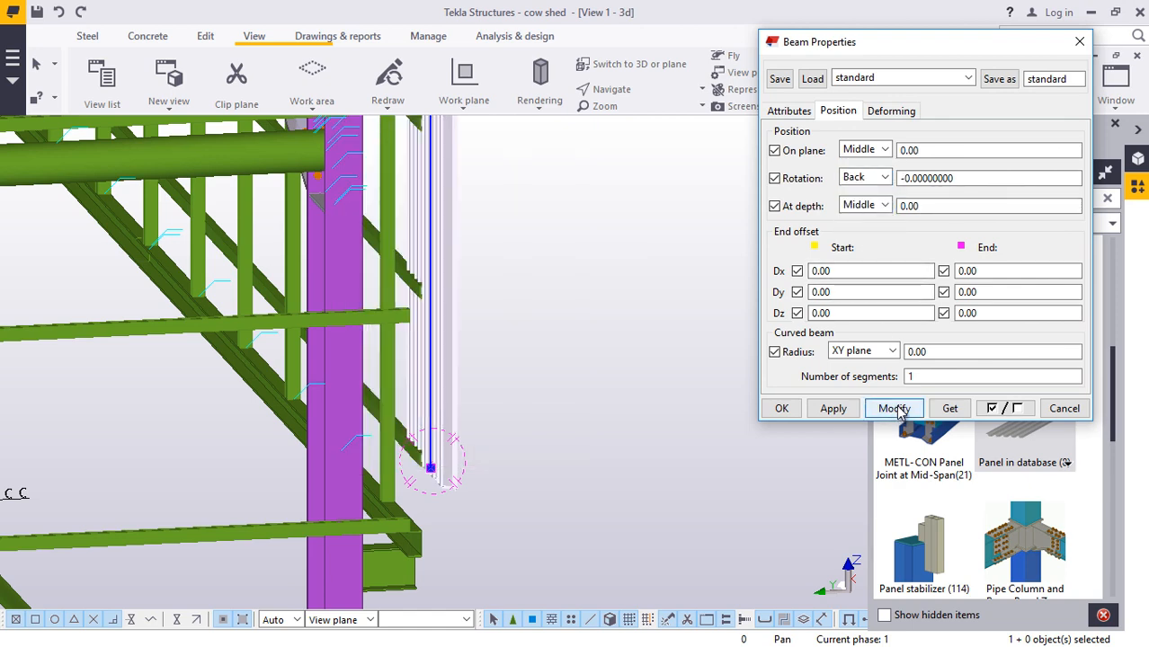
pyautogui.click(781, 408)
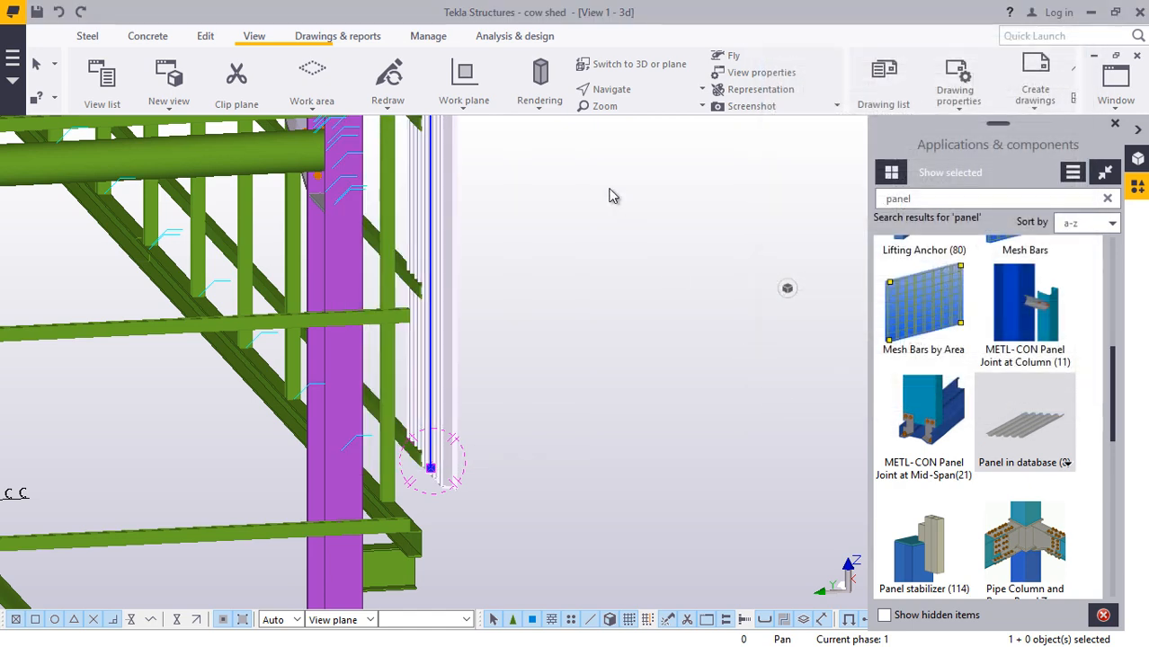
# - Set the exploded corrugated panel's depth position to Front in its beam properties and modify the panel
pyautogui.click(636, 89)
pyautogui.click(649, 120)
pyautogui.moveTo(460, 241); pyautogui.dragTo(491, 216)
pyautogui.rightClick(478, 232)
pyautogui.click(516, 245)
pyautogui.scroll(3, 439, 224)
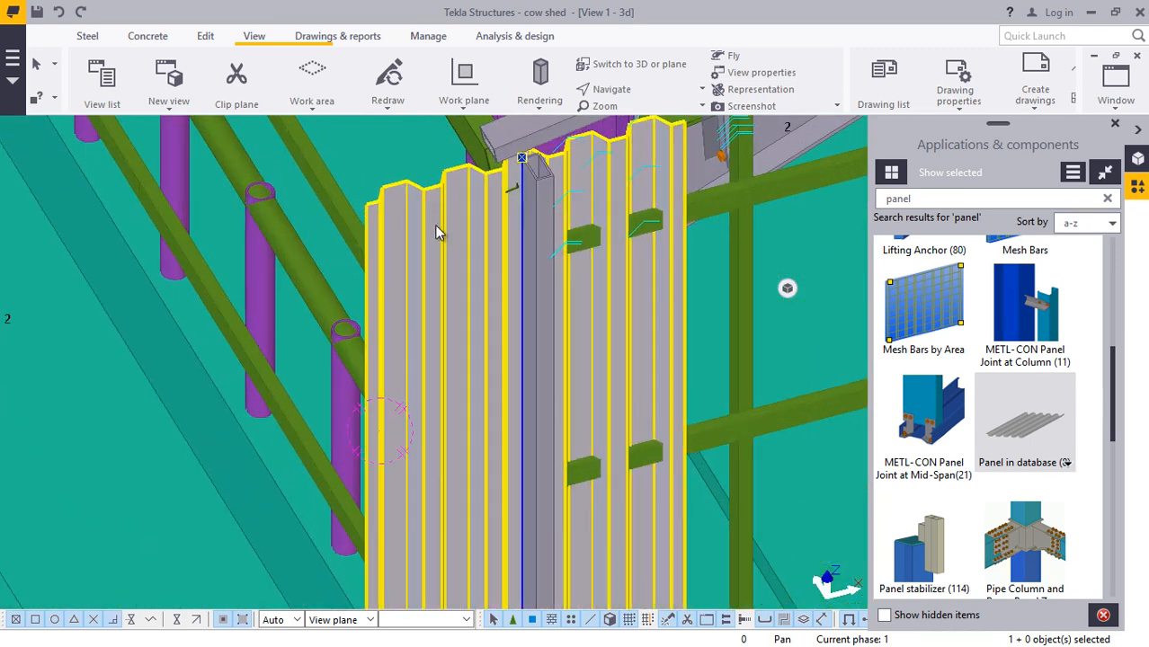
pyautogui.doubleClick(433, 217)
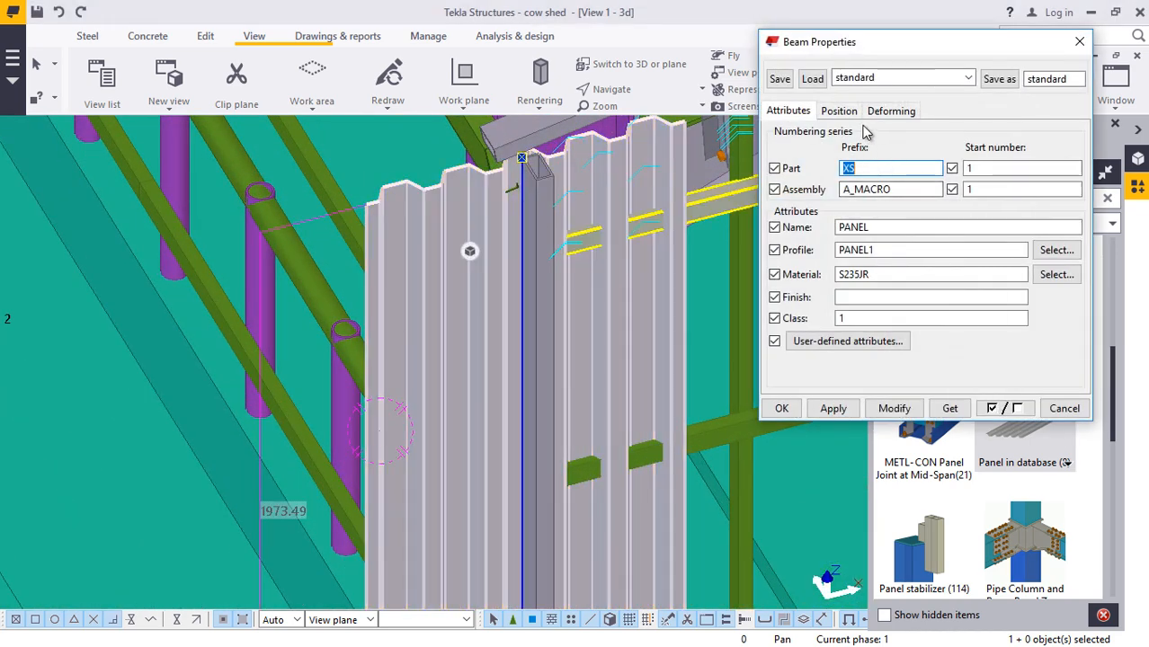
pyautogui.click(854, 118)
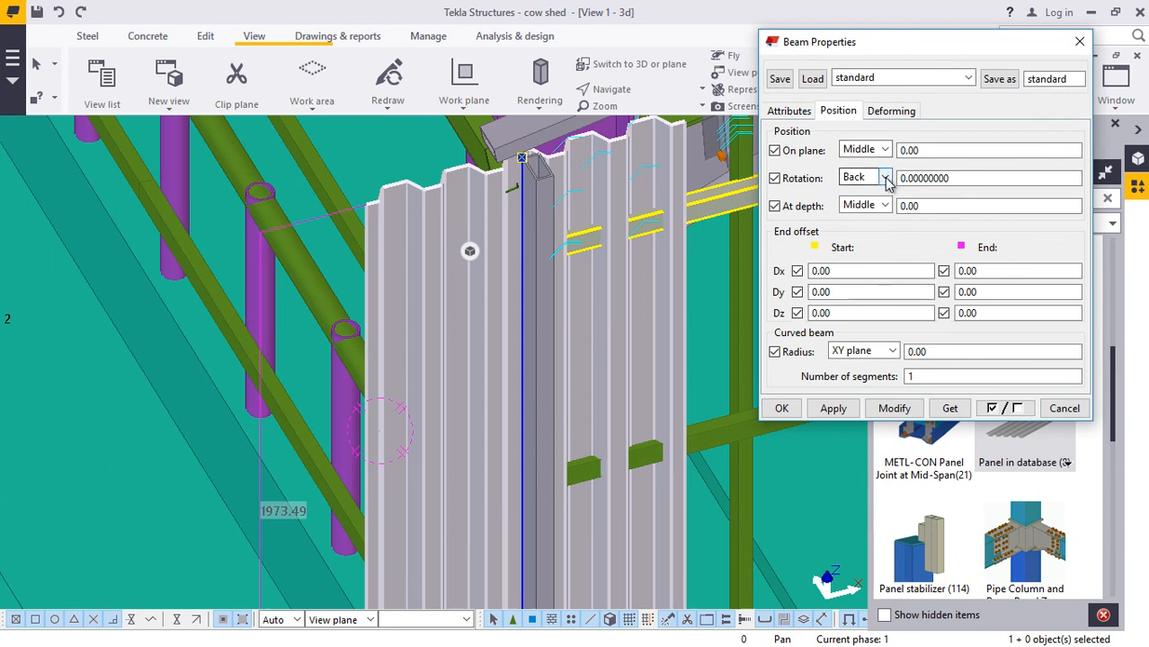
pyautogui.click(884, 205)
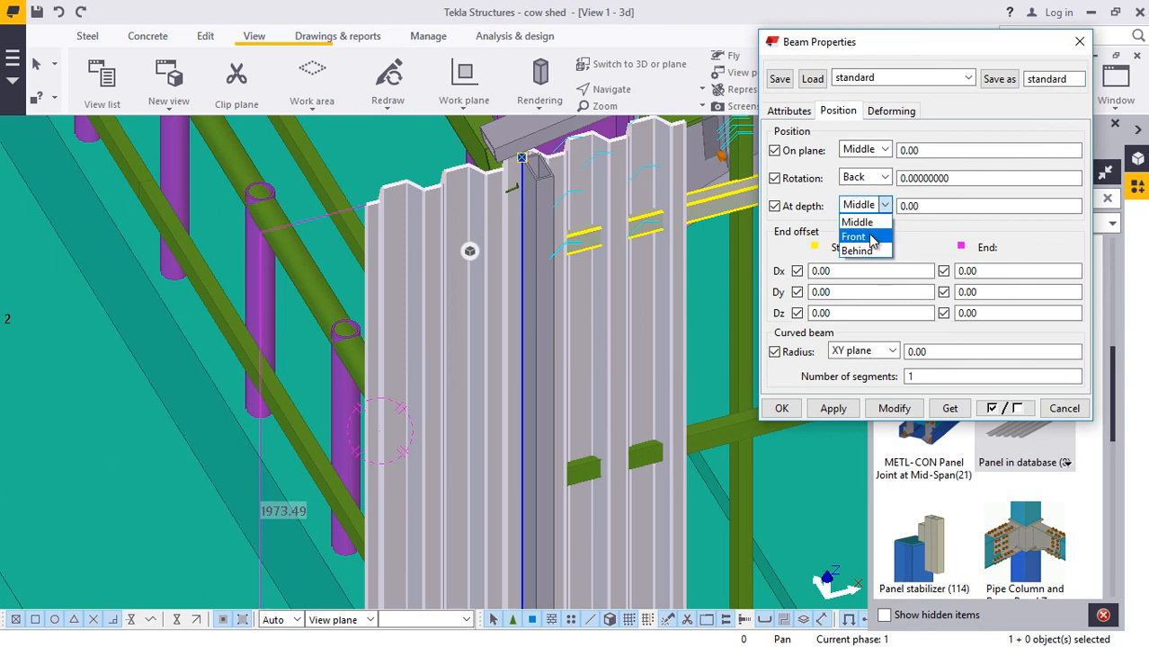
pyautogui.click(853, 236)
pyautogui.click(894, 408)
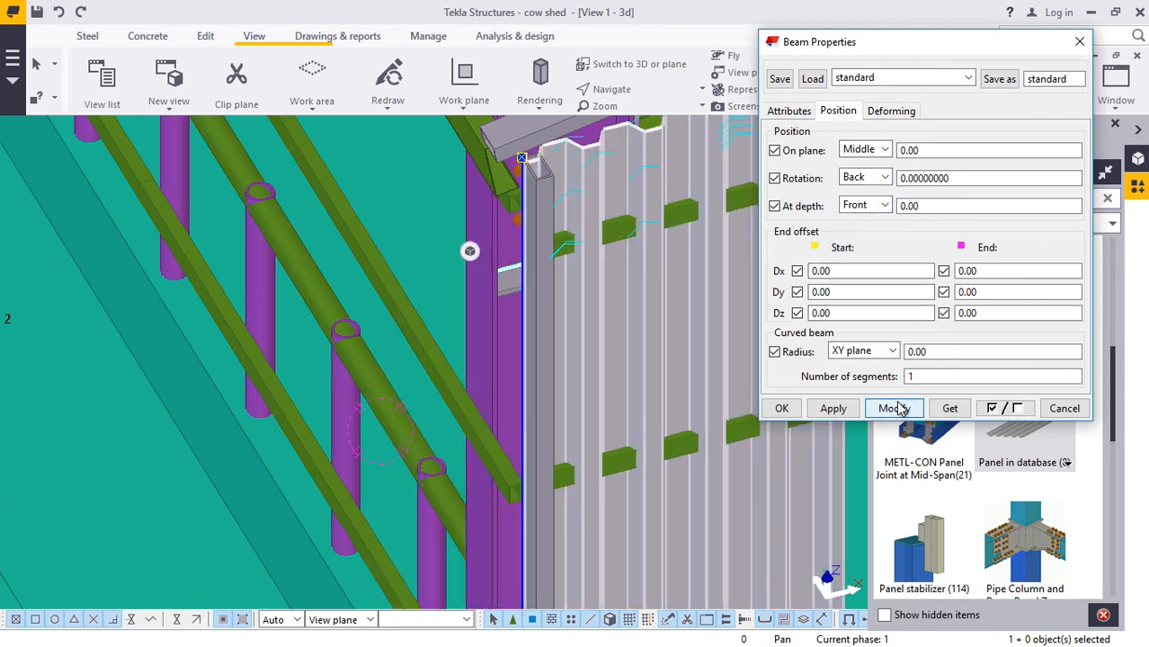
# - Set the corrugated panel's on-plane position to Right, modify the panel and accept the properties
pyautogui.click(874, 149)
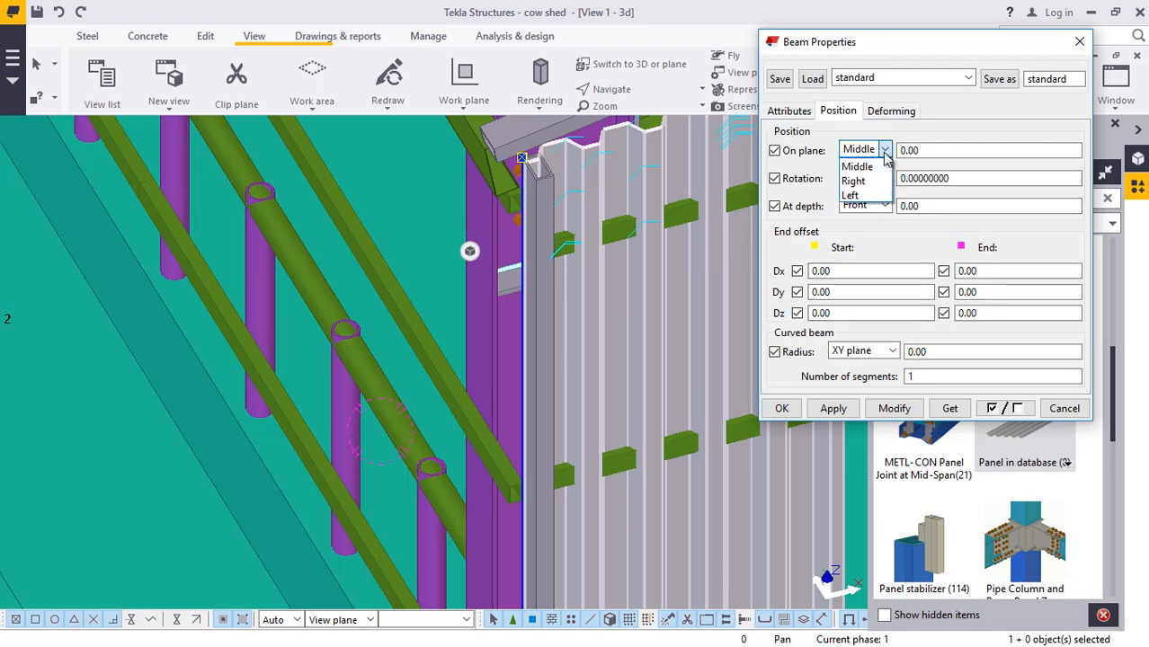
pyautogui.click(870, 183)
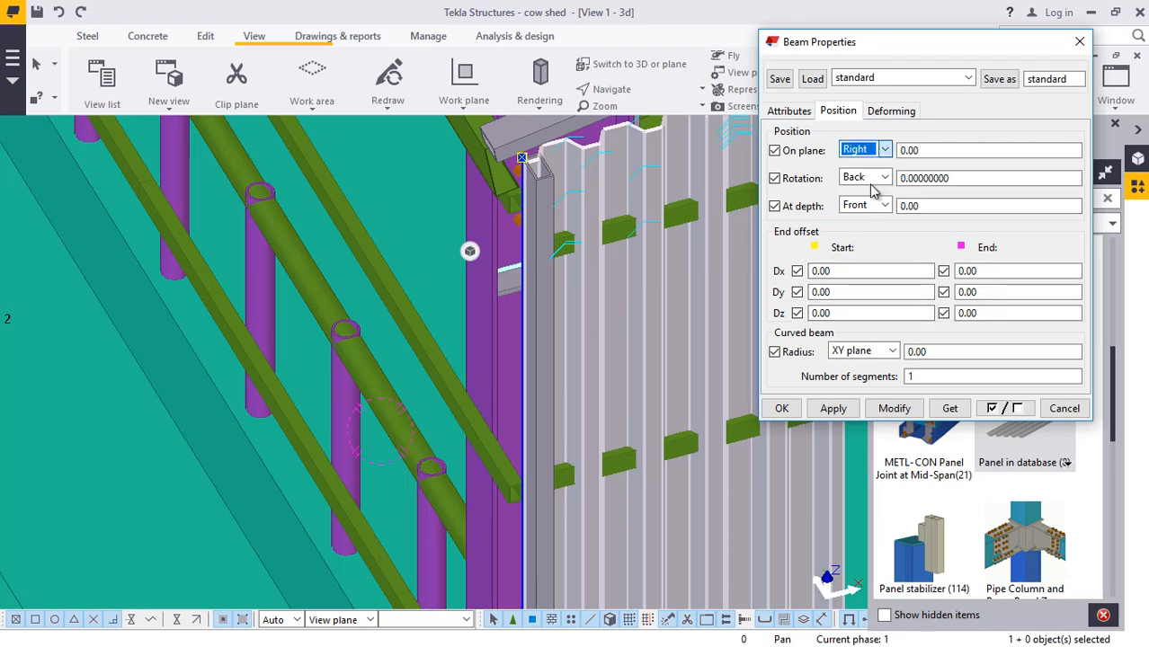
pyautogui.click(894, 409)
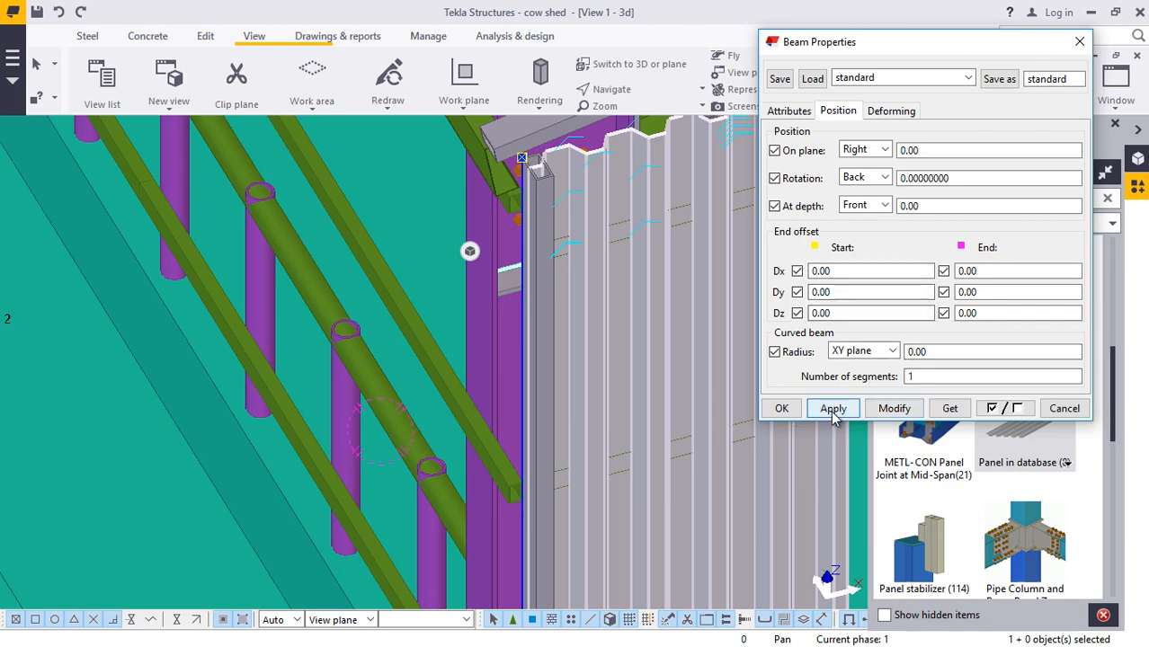
pyautogui.click(781, 408)
# - Examine the repositioned panel against the grey post and rails from the opposite side, and put away the component catalog
pyautogui.scroll(-1, 441, 209)
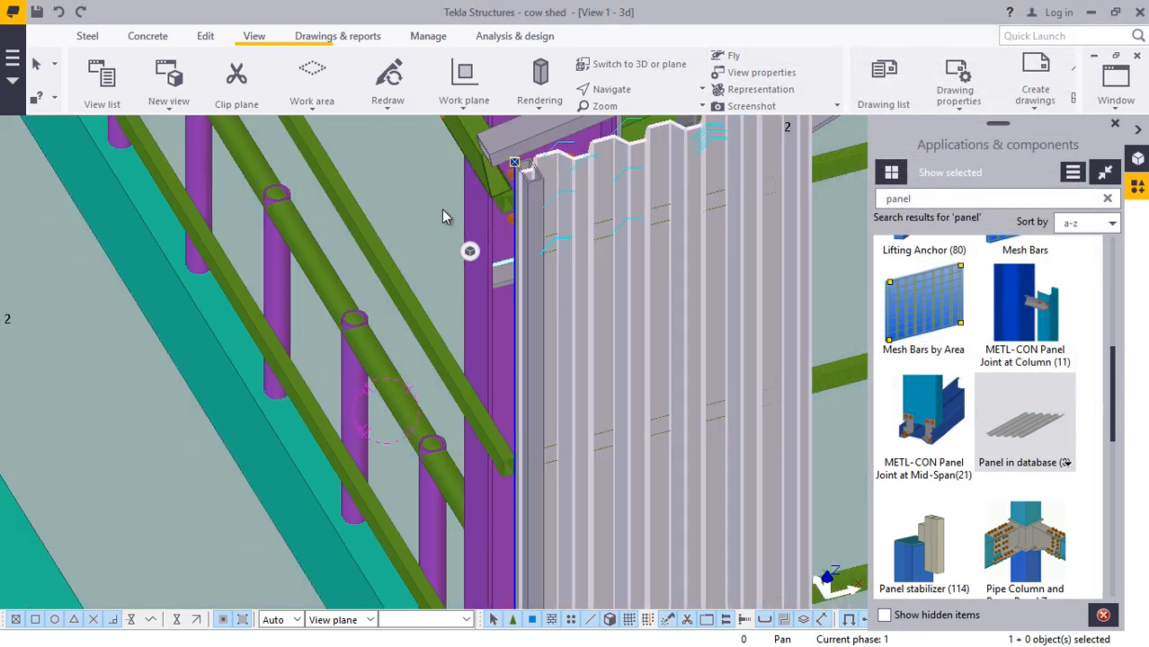
pyautogui.scroll(-3, 441, 209)
pyautogui.click(641, 90)
pyautogui.click(647, 145)
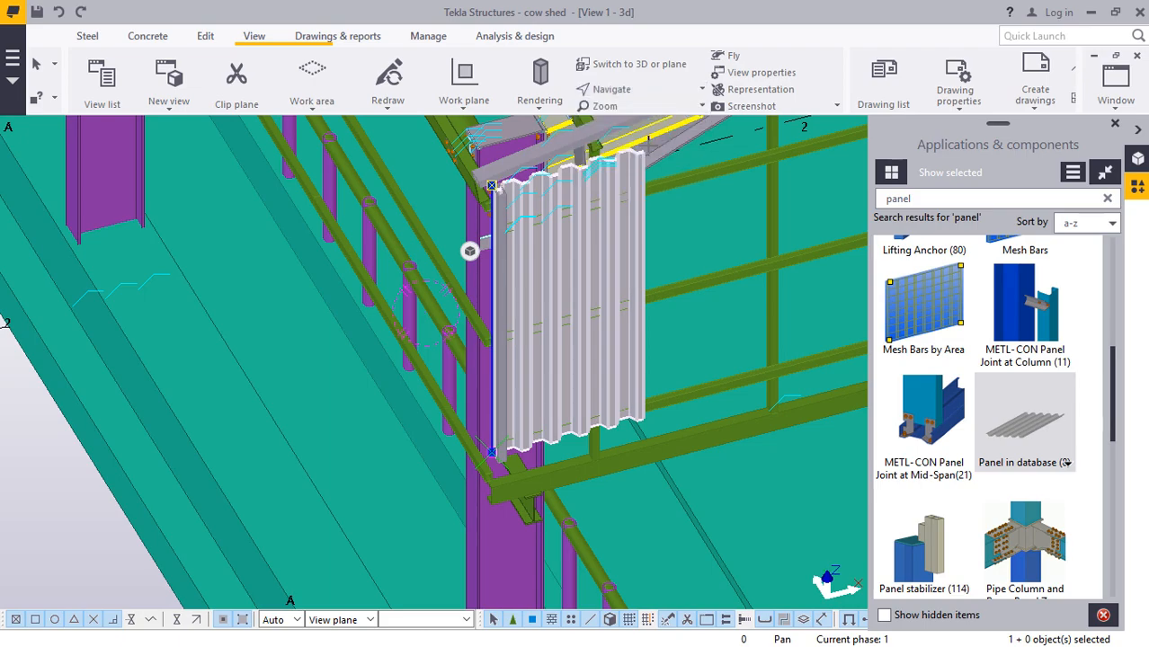
pyautogui.keyDown('ctrl'); pyautogui.moveTo(584, 262); pyautogui.dragTo(367, 261, button='middle'); pyautogui.keyUp('ctrl')
pyautogui.scroll(8, 550, 234)
pyautogui.rightClick(103, 208)
pyautogui.click(210, 221)
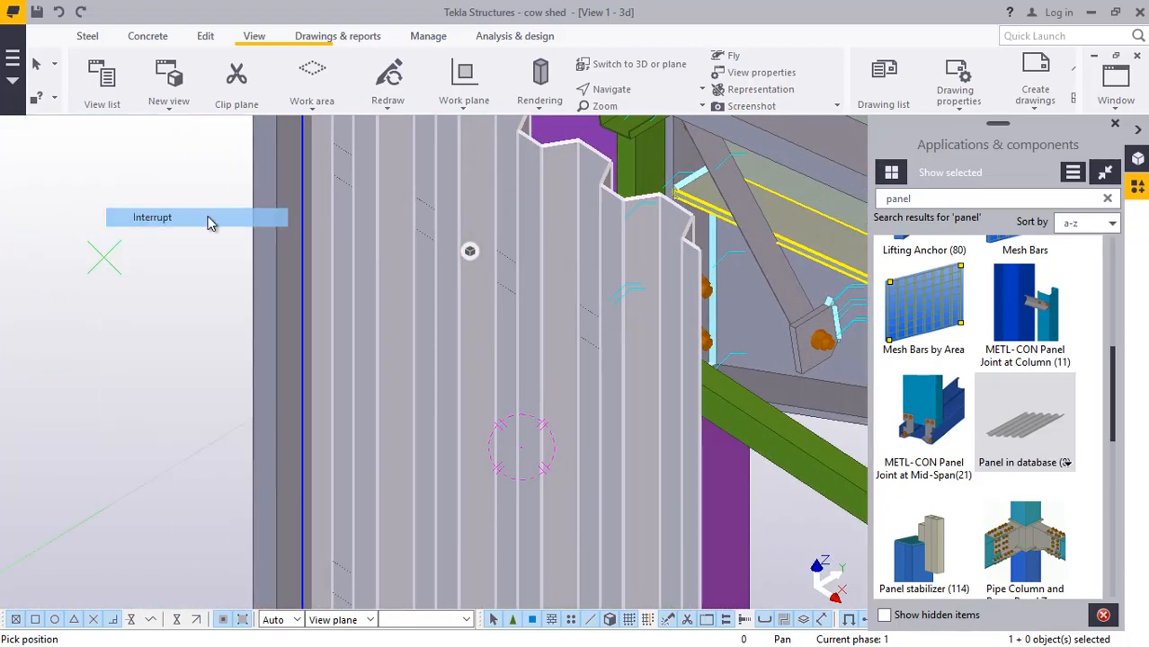
pyautogui.click(1115, 125)
pyautogui.scroll(-3, 400, 393)
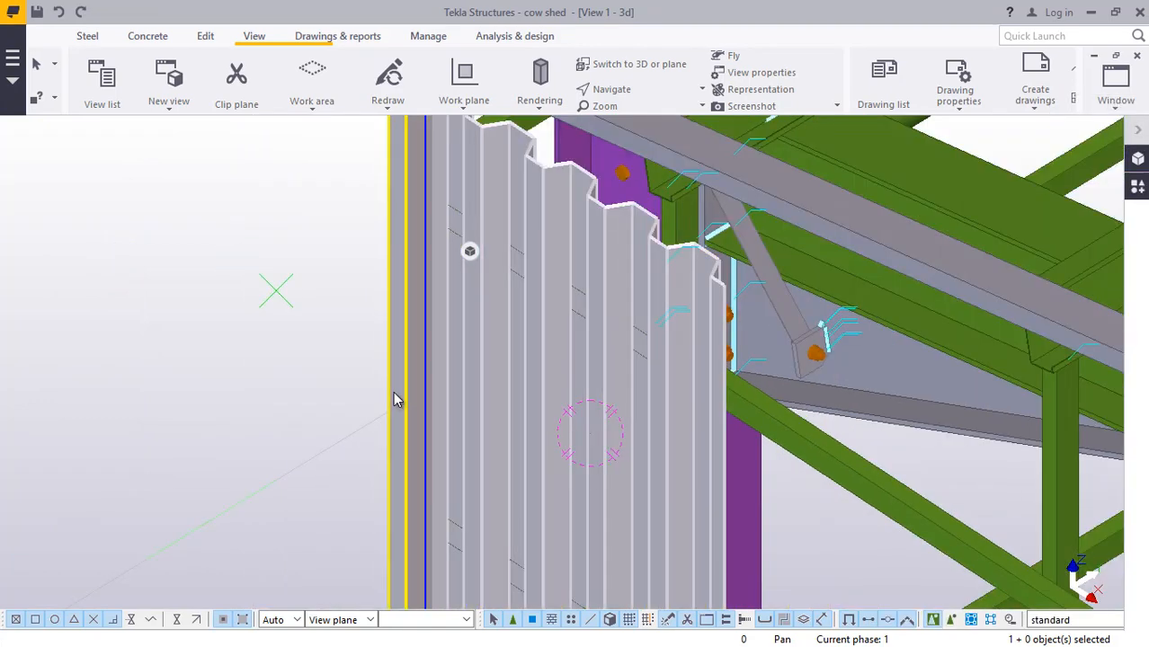
pyautogui.click(222, 256)
pyautogui.scroll(2, 356, 286)
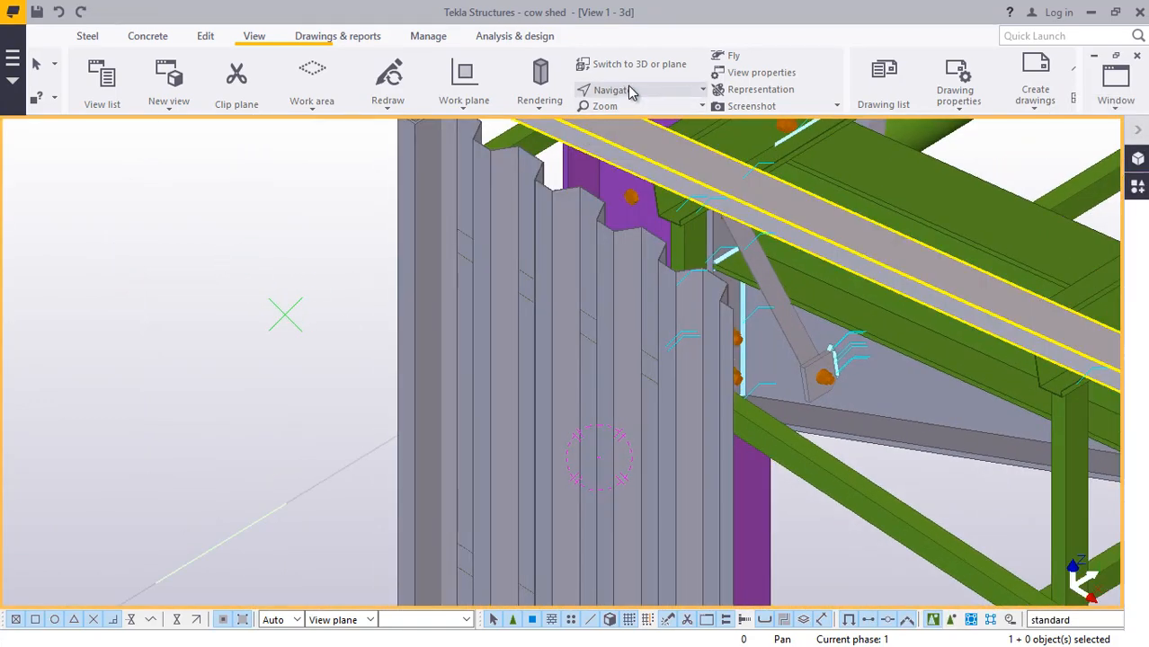
# - Delete the grey hollow corner post standing beside the corrugated panel
pyautogui.click(637, 106)
pyautogui.moveTo(610, 301); pyautogui.dragTo(924, 202, button='middle')
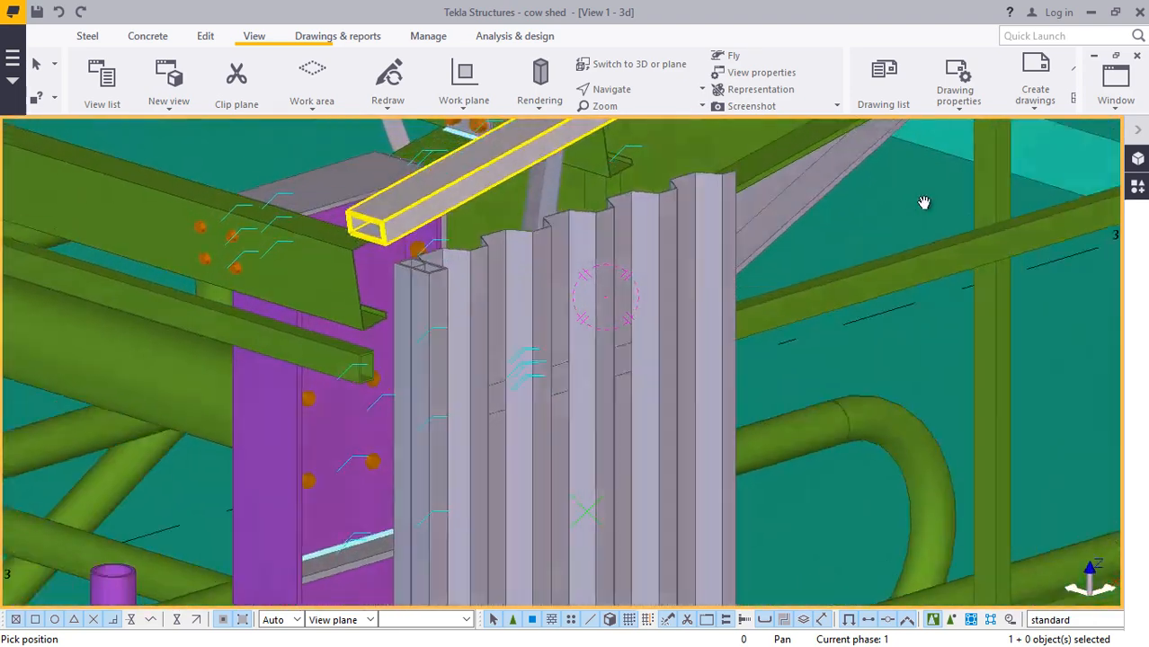
pyautogui.scroll(4, 404, 296)
pyautogui.rightClick(499, 250)
pyautogui.click(499, 258)
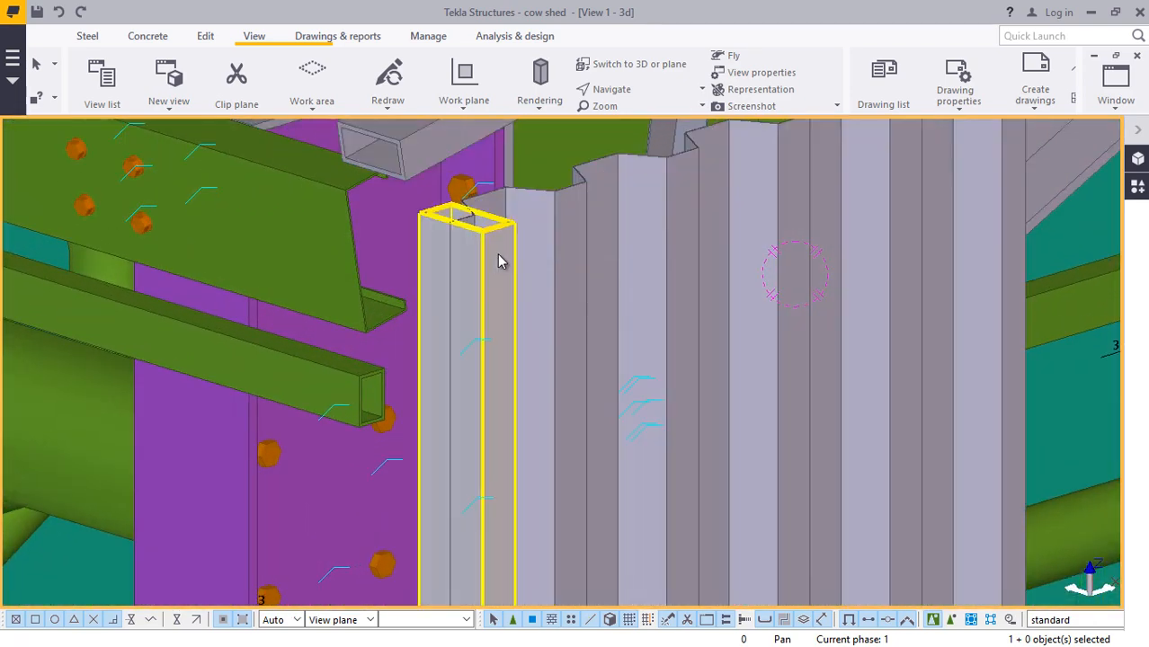
pyautogui.rightClick(500, 261)
pyautogui.click(568, 367)
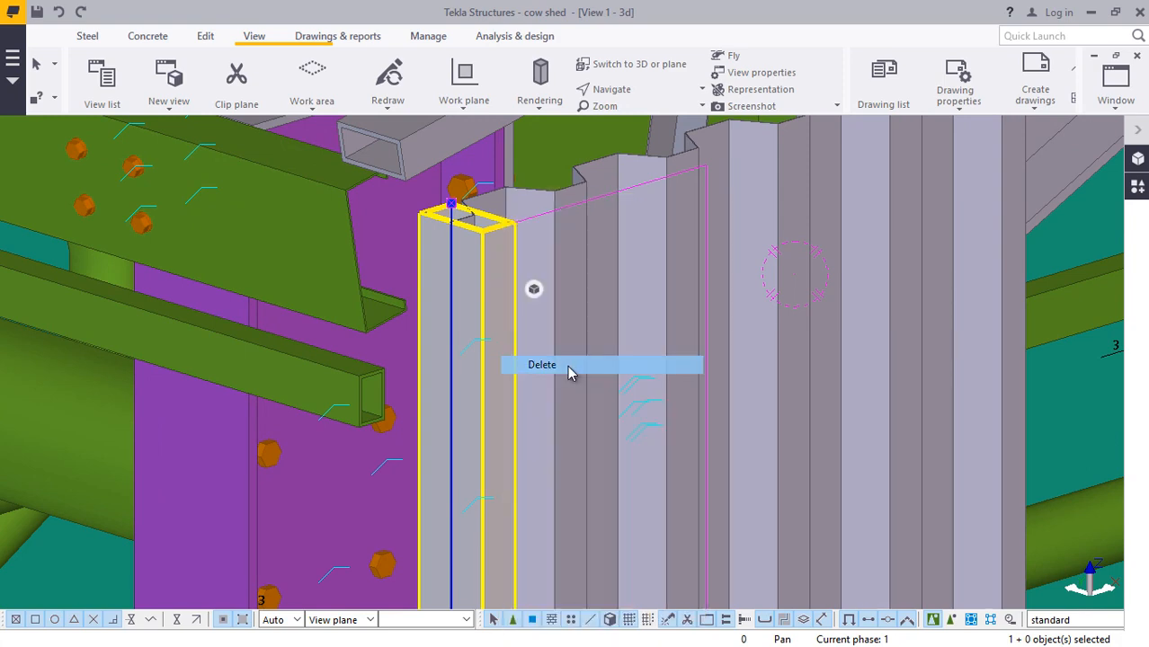
# - Examine the gap between the corrugated panel's upper edge and the sloping gable tube
pyautogui.scroll(-1, 373, 368)
pyautogui.scroll(-5, 369, 368)
pyautogui.scroll(4, 526, 226)
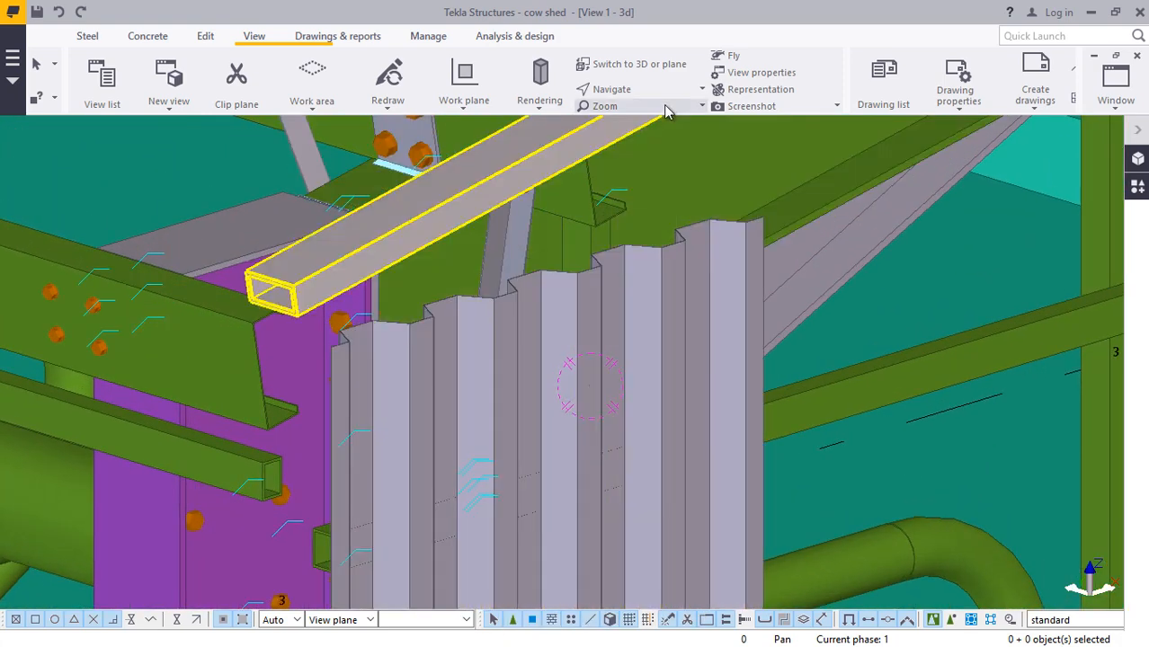
pyautogui.click(657, 93)
pyautogui.click(656, 114)
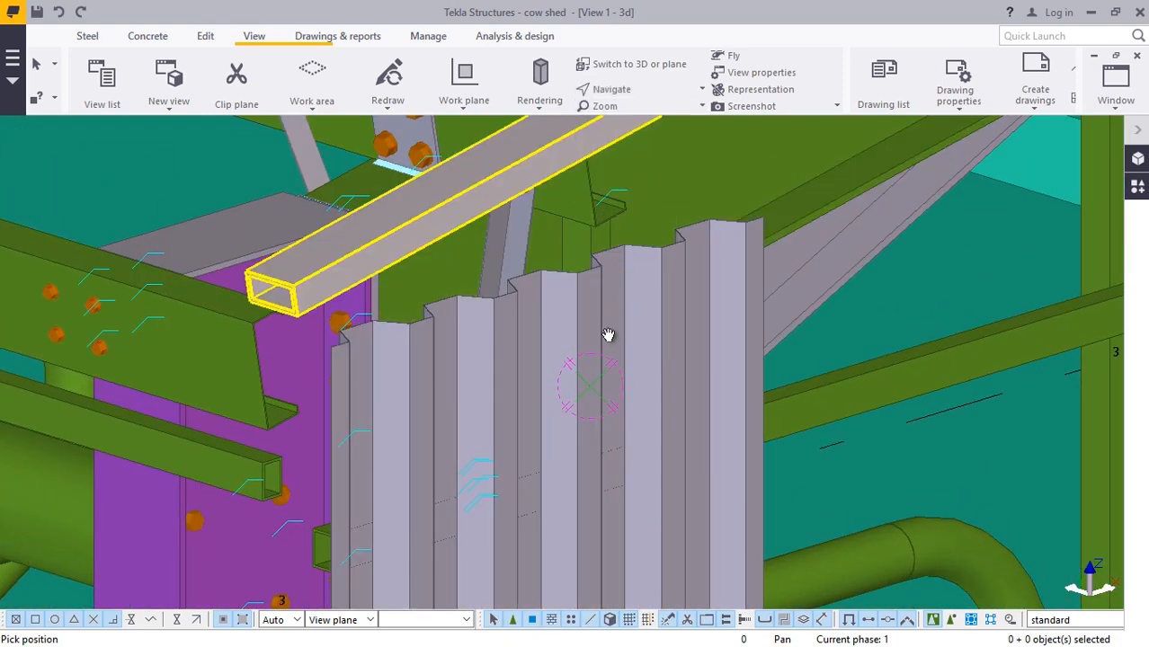
pyautogui.moveTo(591, 339); pyautogui.dragTo(379, 306)
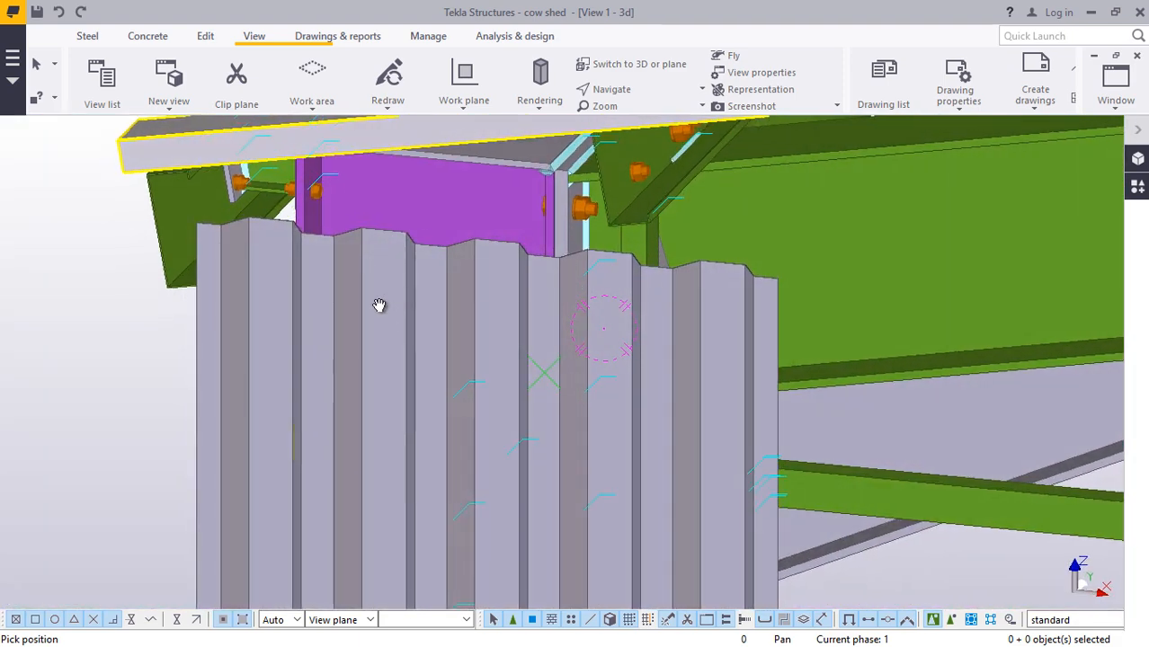
pyautogui.rightClick(431, 331)
pyautogui.click(432, 317)
# - Switch to the Grid 1 view and open the corrugated panel's beam properties
pyautogui.click(1116, 108)
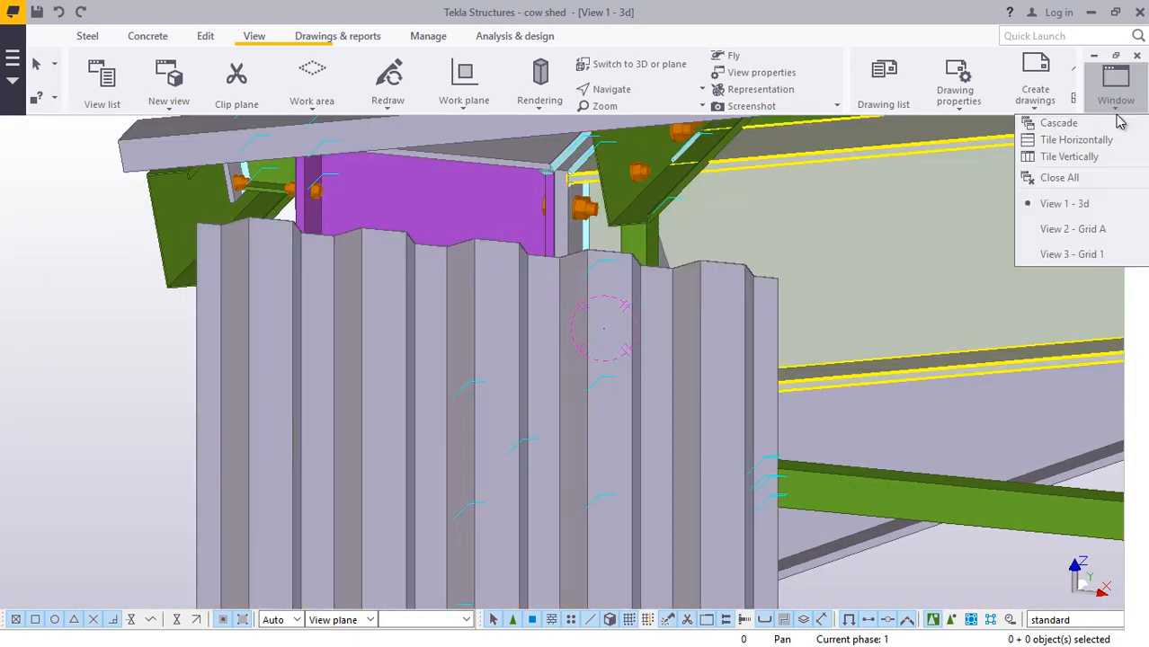
pyautogui.click(1088, 255)
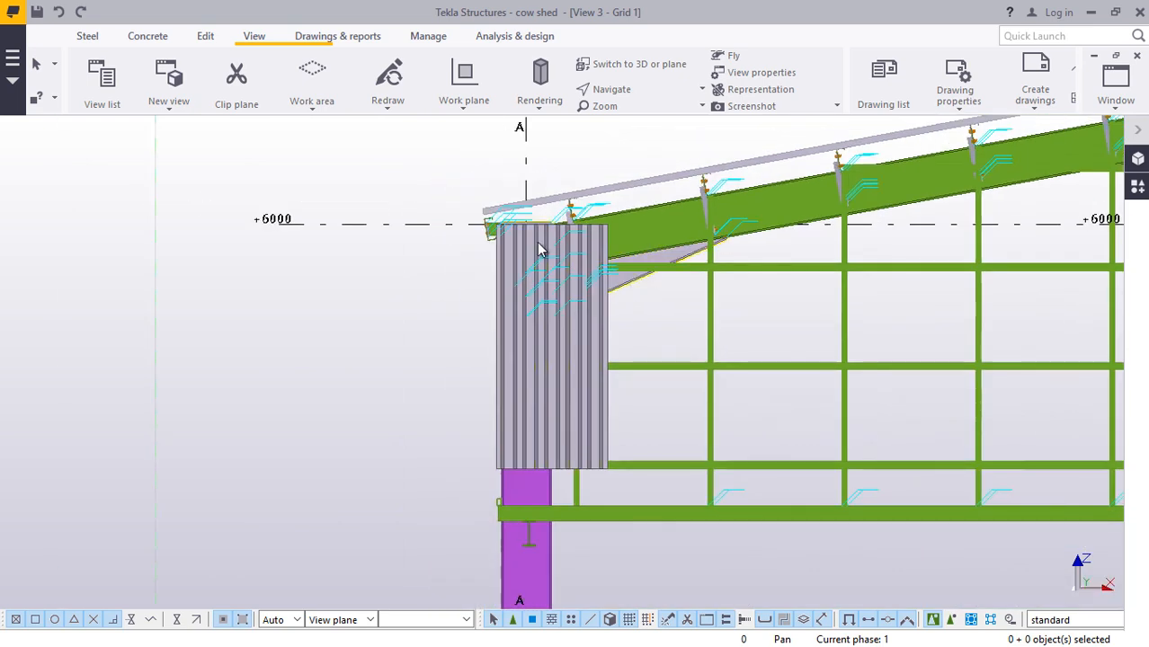
pyautogui.rightClick(325, 155)
pyautogui.click(341, 164)
pyautogui.click(614, 235)
pyautogui.scroll(3, 547, 226)
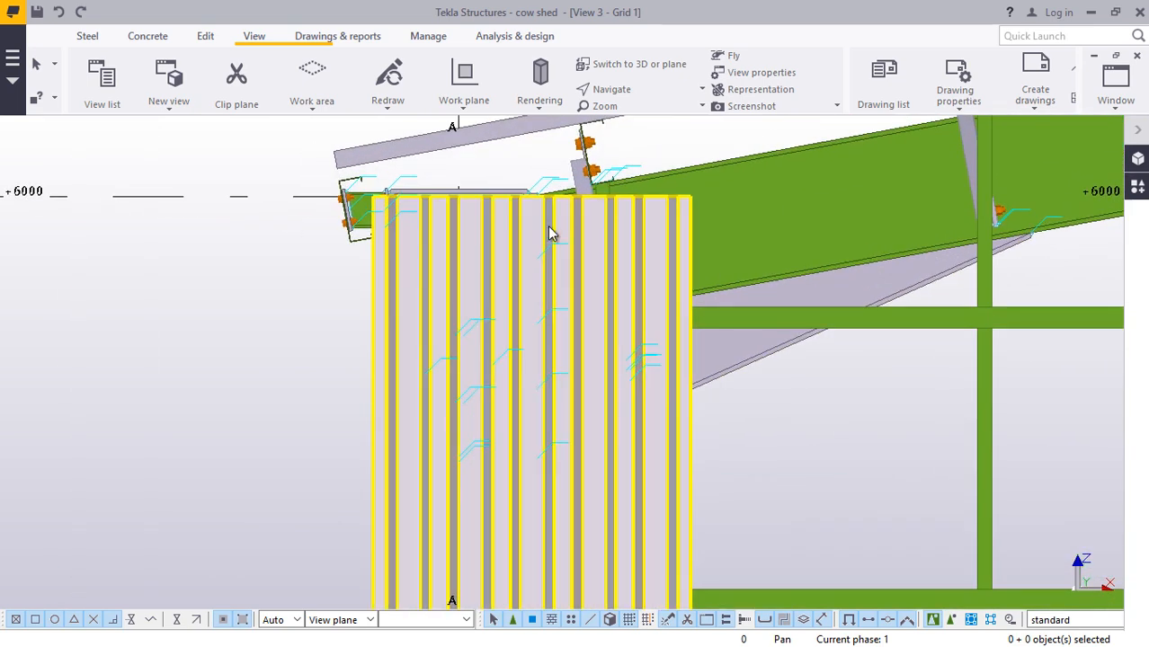
pyautogui.doubleClick(542, 229)
pyautogui.scroll(-3, 575, 233)
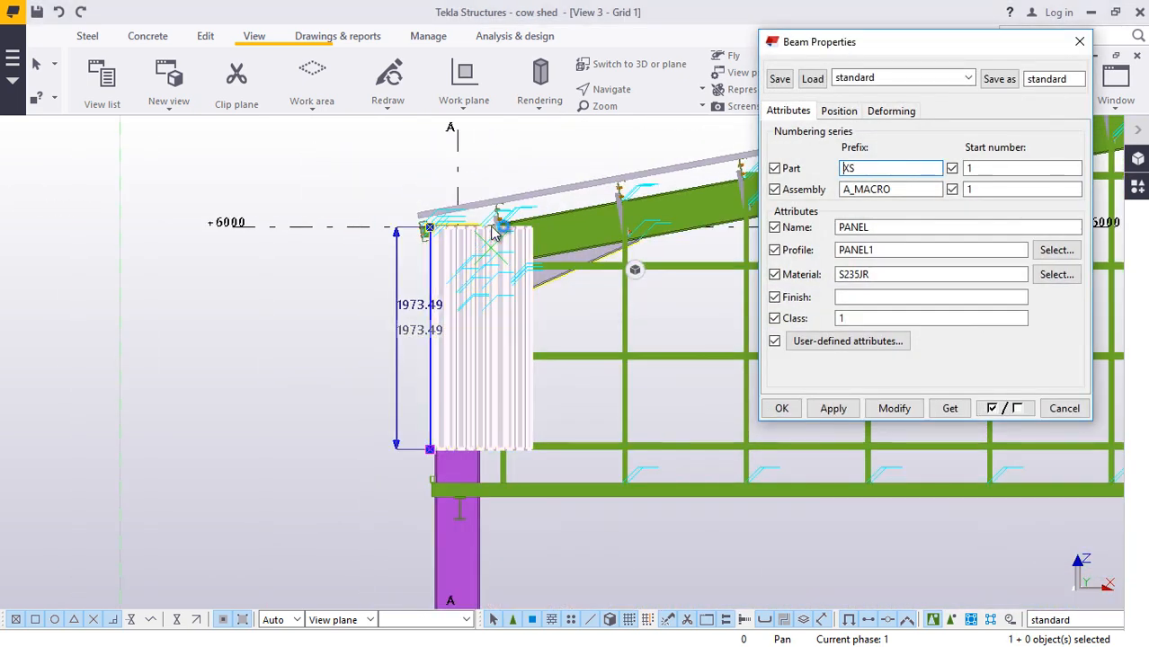
pyautogui.scroll(2, 501, 208)
pyautogui.scroll(2, 501, 209)
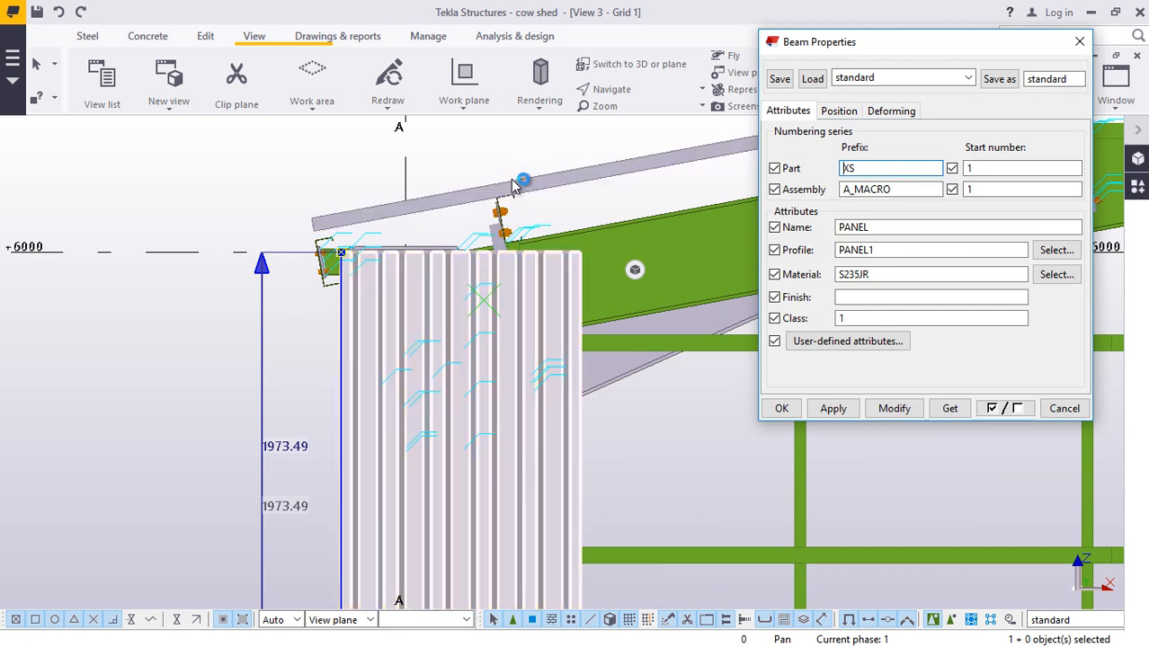
# - Try start Dx end offsets of 600 and -600 on the corrugated panel
pyautogui.click(840, 111)
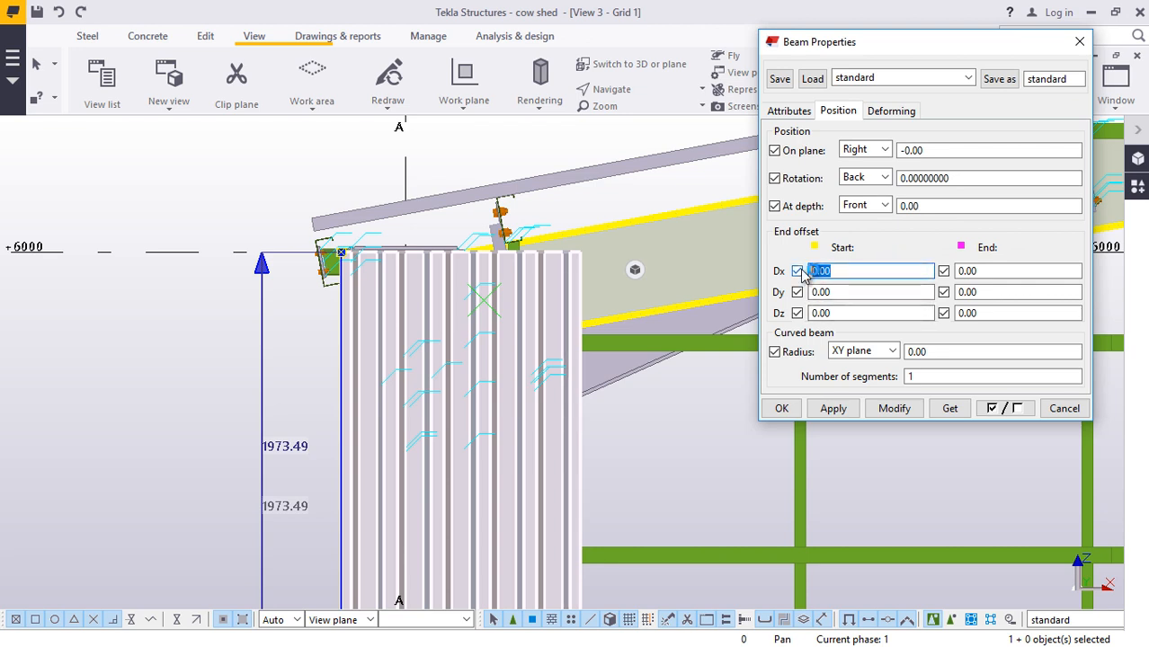
pyautogui.click(894, 409)
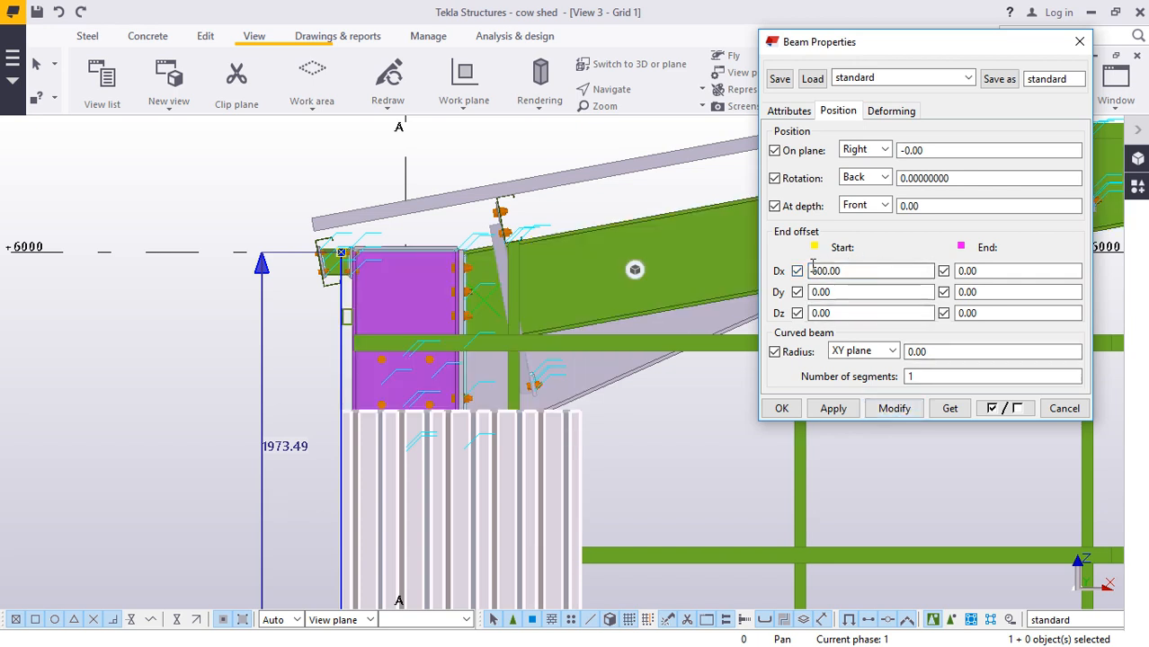
pyautogui.click(856, 268)
pyautogui.write('-')
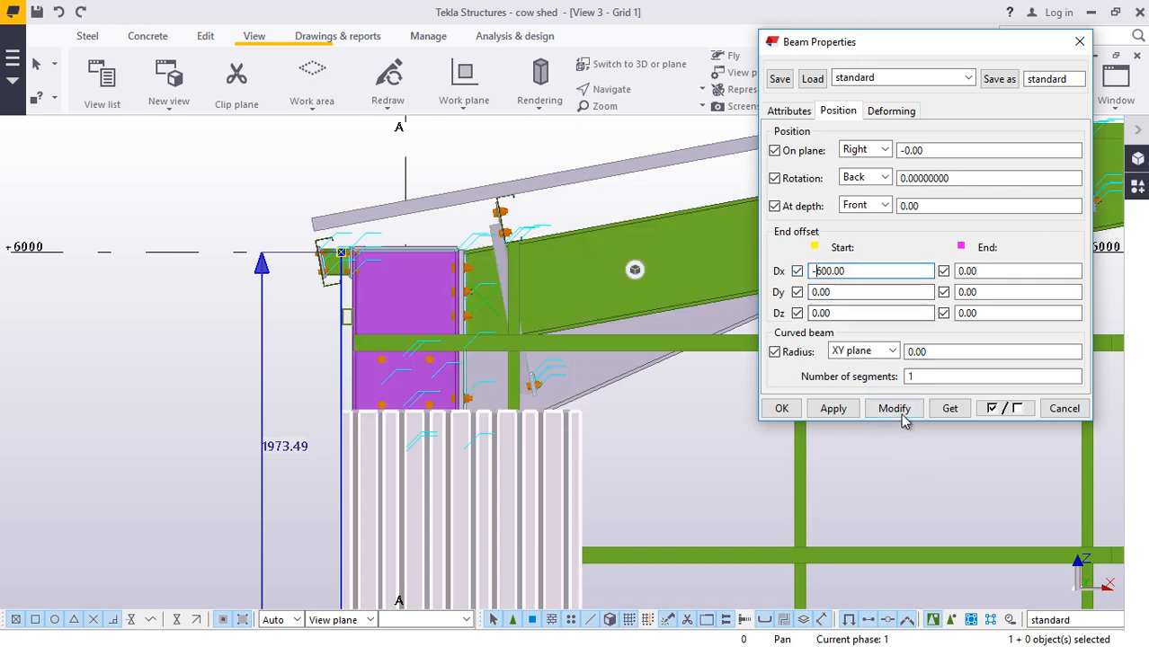
pyautogui.click(894, 409)
# - Set the corrugated panel's start Dx end offset to -300 so it extends past the sloping tube, and accept the properties
pyautogui.moveTo(856, 271); pyautogui.dragTo(817, 272)
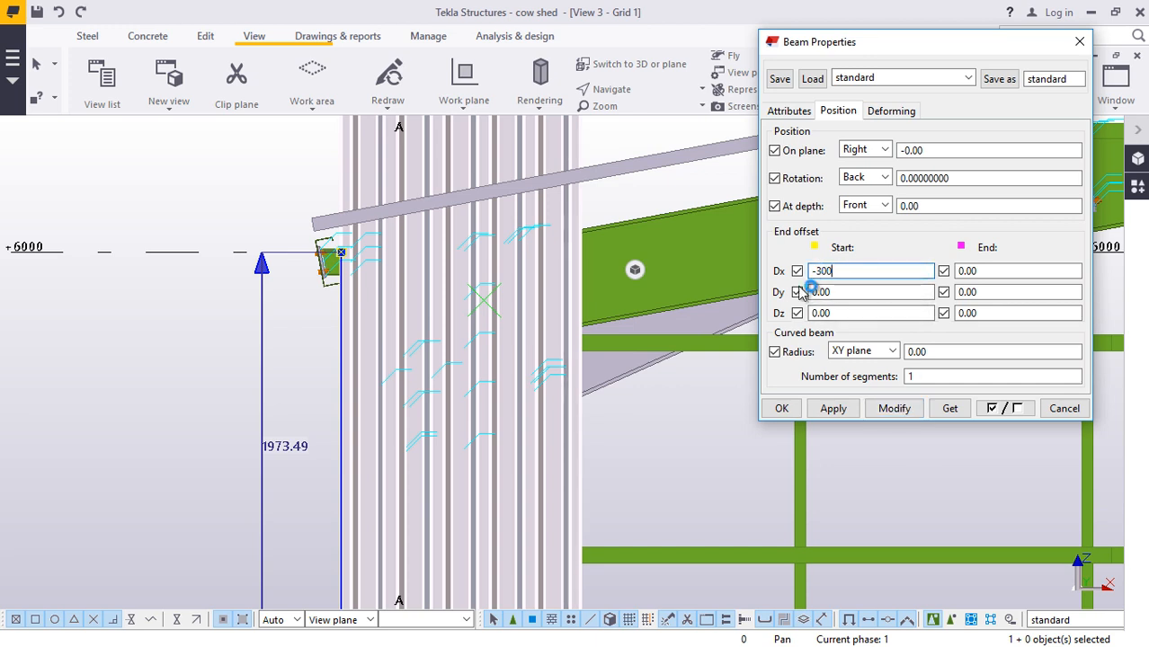
pyautogui.click(894, 409)
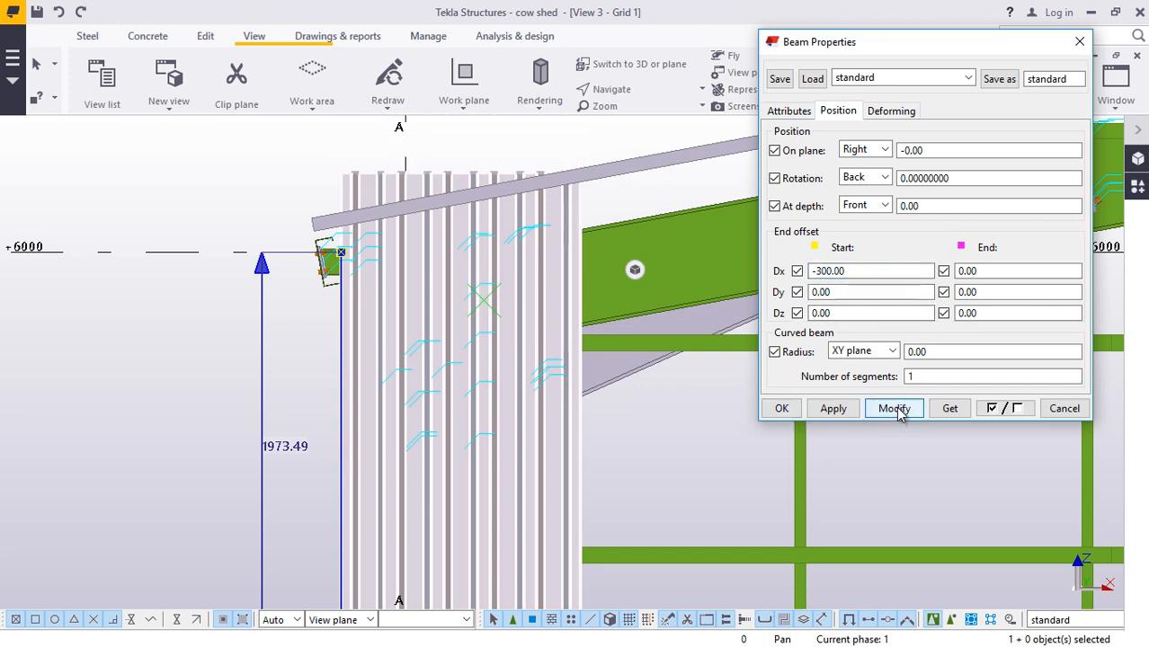
pyautogui.scroll(6, 559, 255)
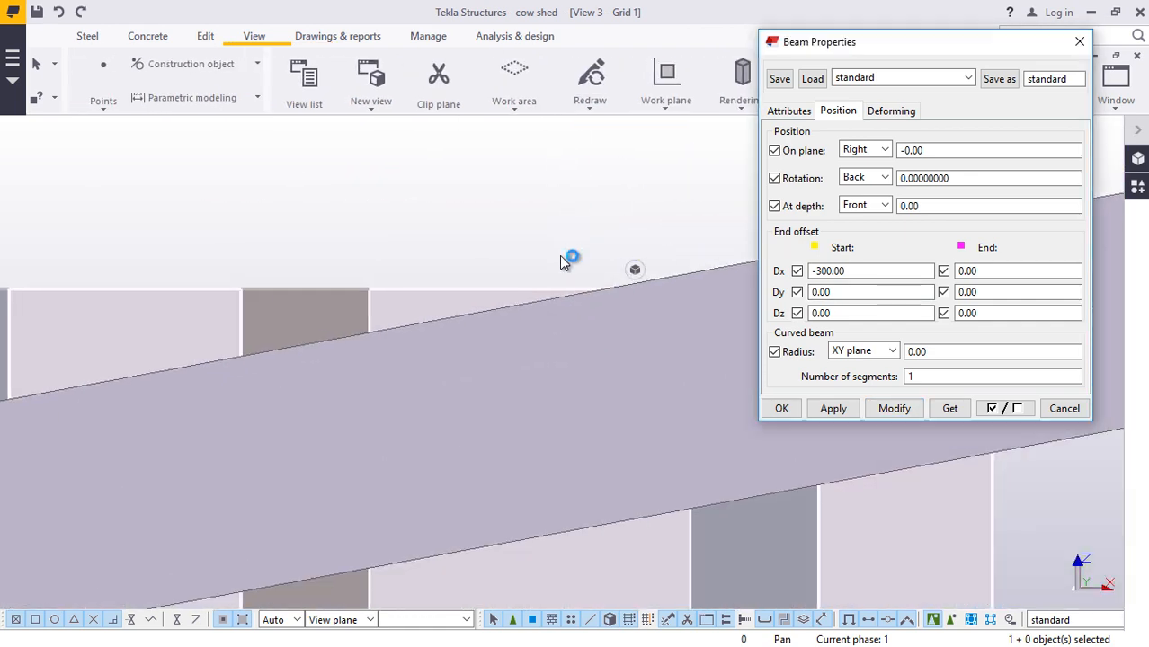
pyautogui.scroll(-8, 500, 334)
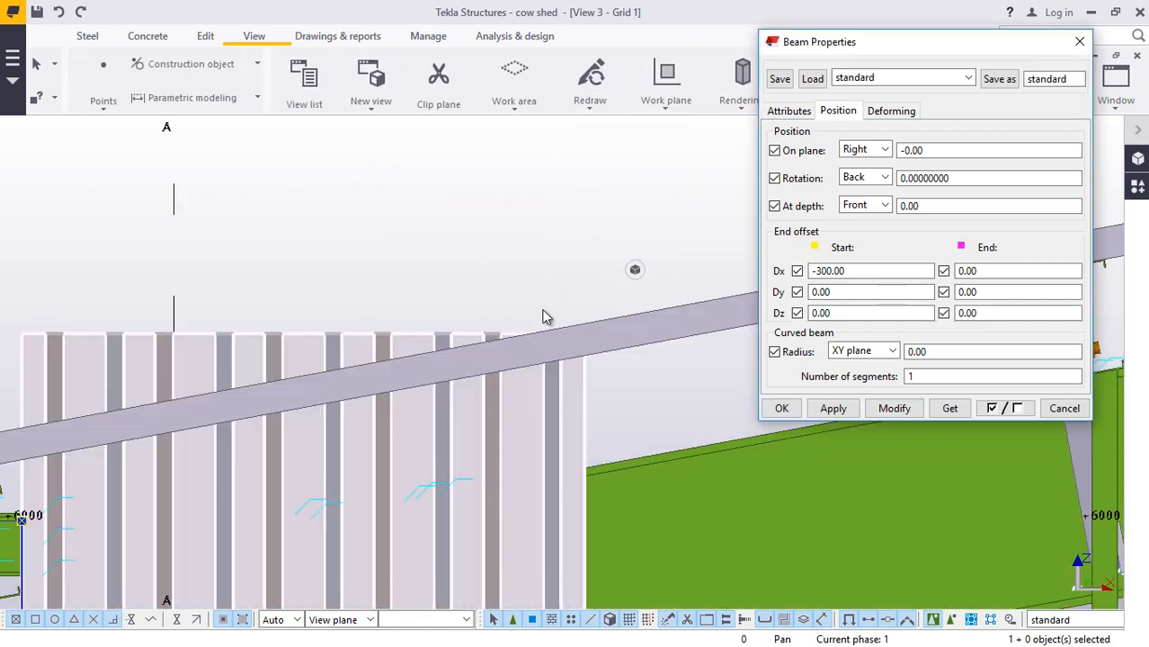
pyautogui.scroll(-3, 545, 255)
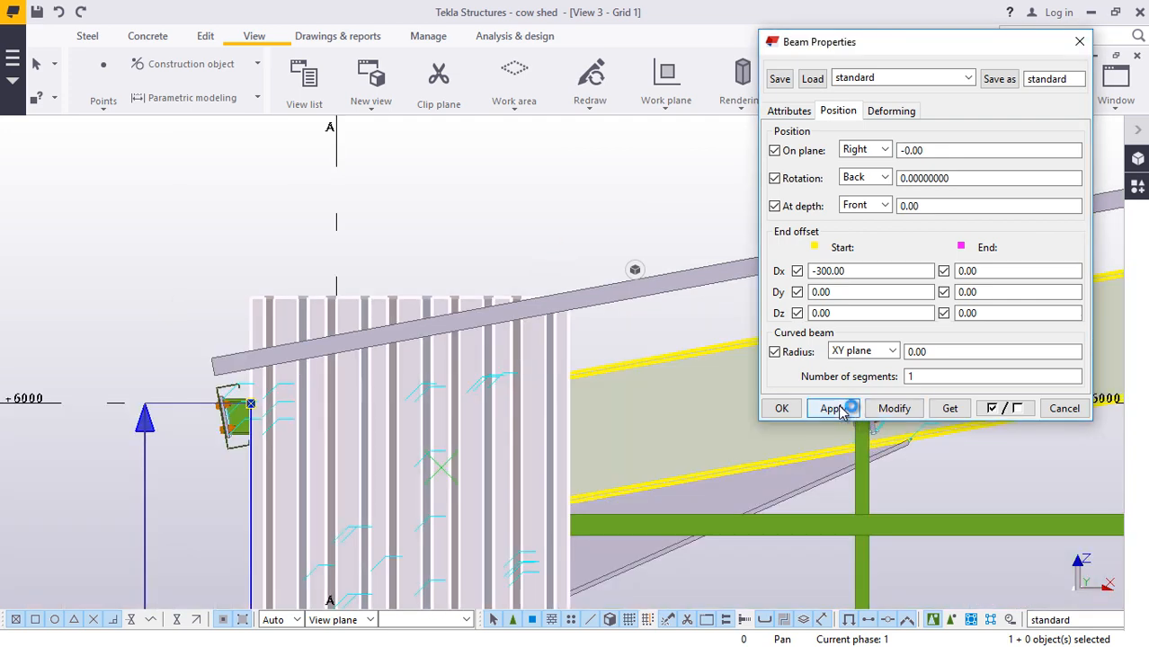
pyautogui.click(781, 408)
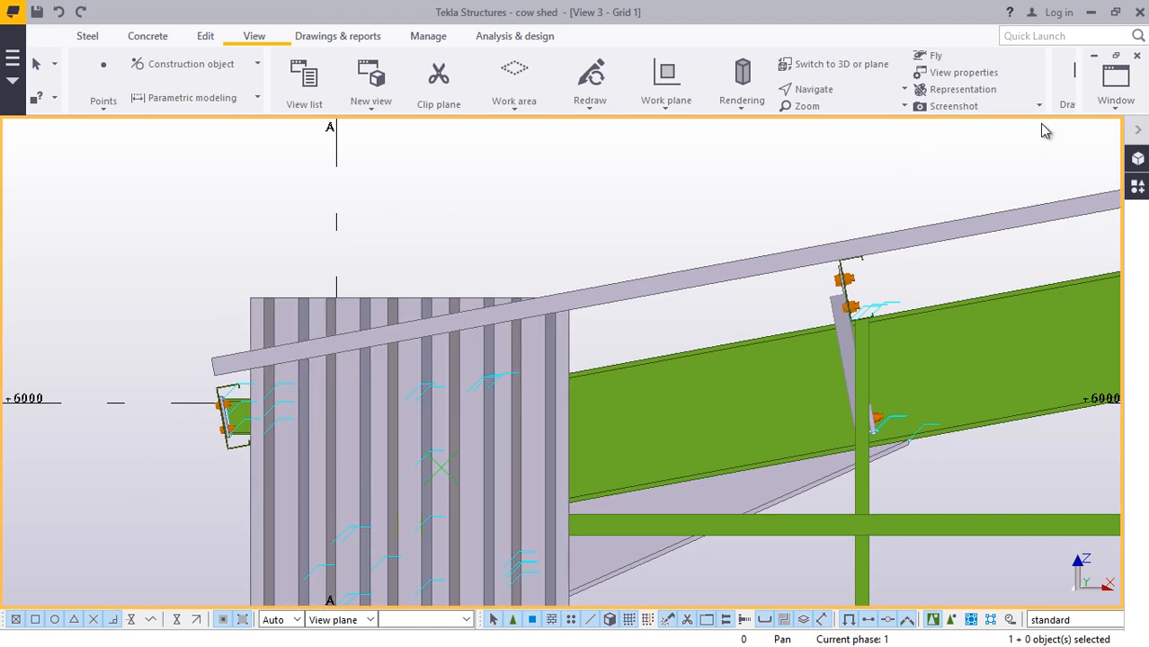
# - Switch to the 3d view and examine how the extended corrugated panel passes through and above the sloping gable tube
pyautogui.click(1116, 83)
pyautogui.click(1089, 210)
pyautogui.scroll(2, 508, 256)
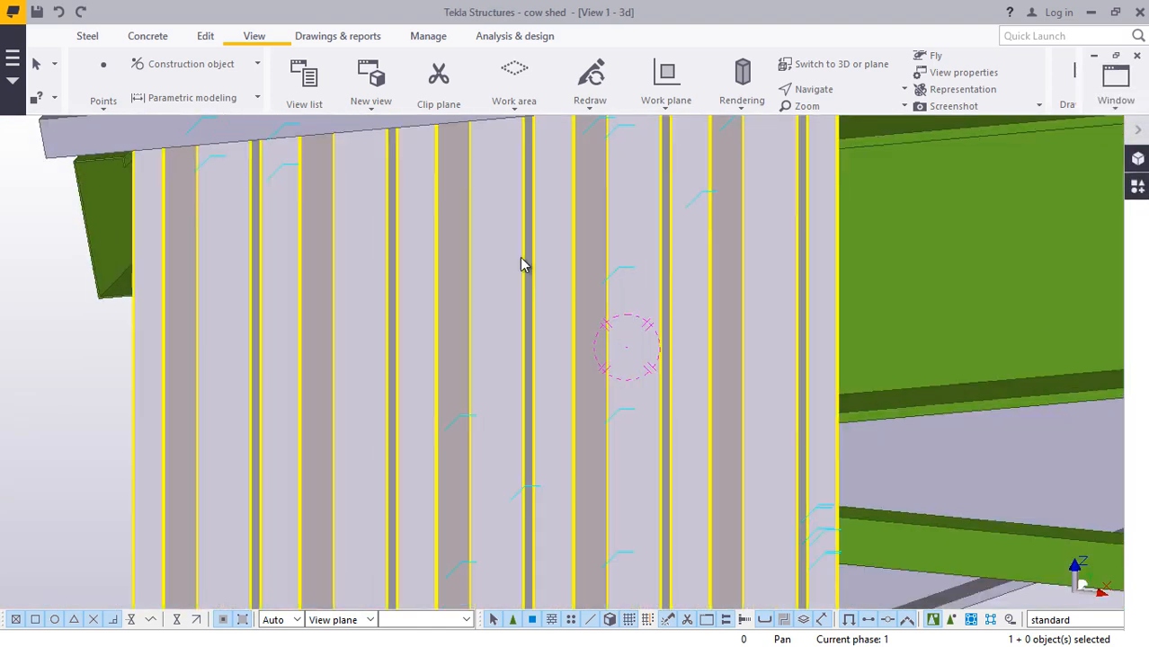
pyautogui.click(814, 90)
pyautogui.click(840, 117)
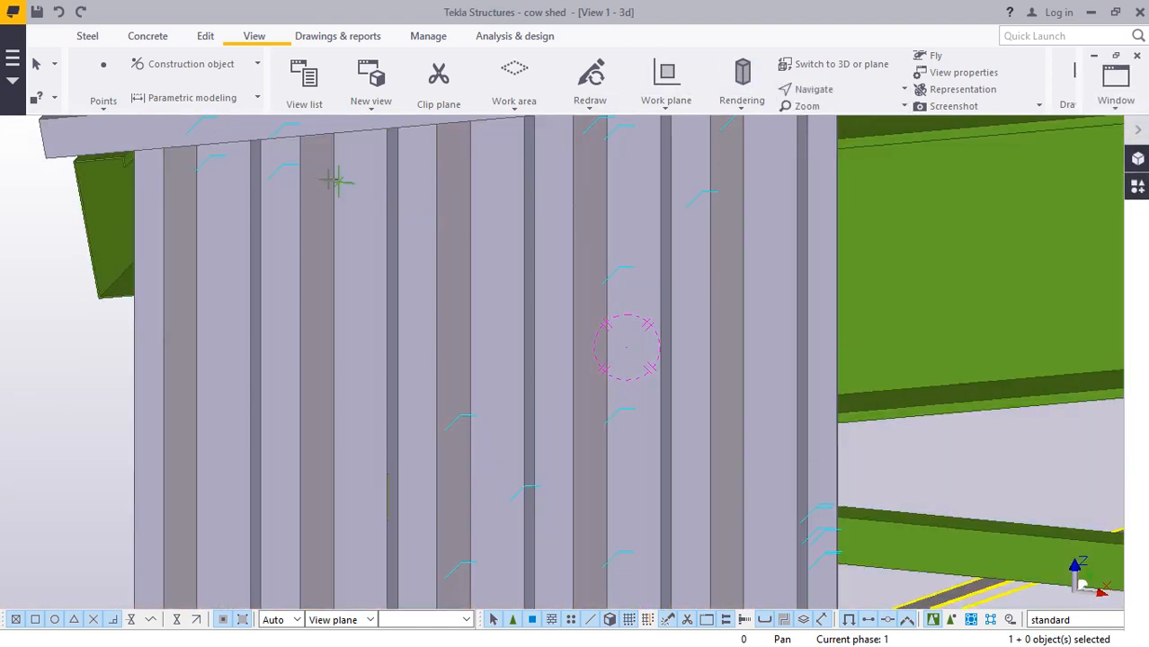
pyautogui.moveTo(336, 190)
pyautogui.mouseDown()
pyautogui.moveTo(441, 339)
pyautogui.moveTo(428, 420)
pyautogui.moveTo(535, 395)
pyautogui.moveTo(607, 188)
pyautogui.moveTo(582, 155)
pyautogui.moveTo(308, 289)
pyautogui.moveTo(232, 261)
pyautogui.moveTo(482, 141)
pyautogui.moveTo(486, 347)
pyautogui.moveTo(418, 225)
pyautogui.moveTo(338, 220)
pyautogui.moveTo(377, 238)
pyautogui.moveTo(519, 233)
pyautogui.mouseUp()
pyautogui.moveTo(520, 234)
pyautogui.keyDown('ctrl'); pyautogui.mouseDown(button='middle')
pyautogui.moveTo(337, 286)
pyautogui.moveTo(377, 390)
pyautogui.mouseUp(button='middle'); pyautogui.keyUp('ctrl')
pyautogui.scroll(2, 448, 228)
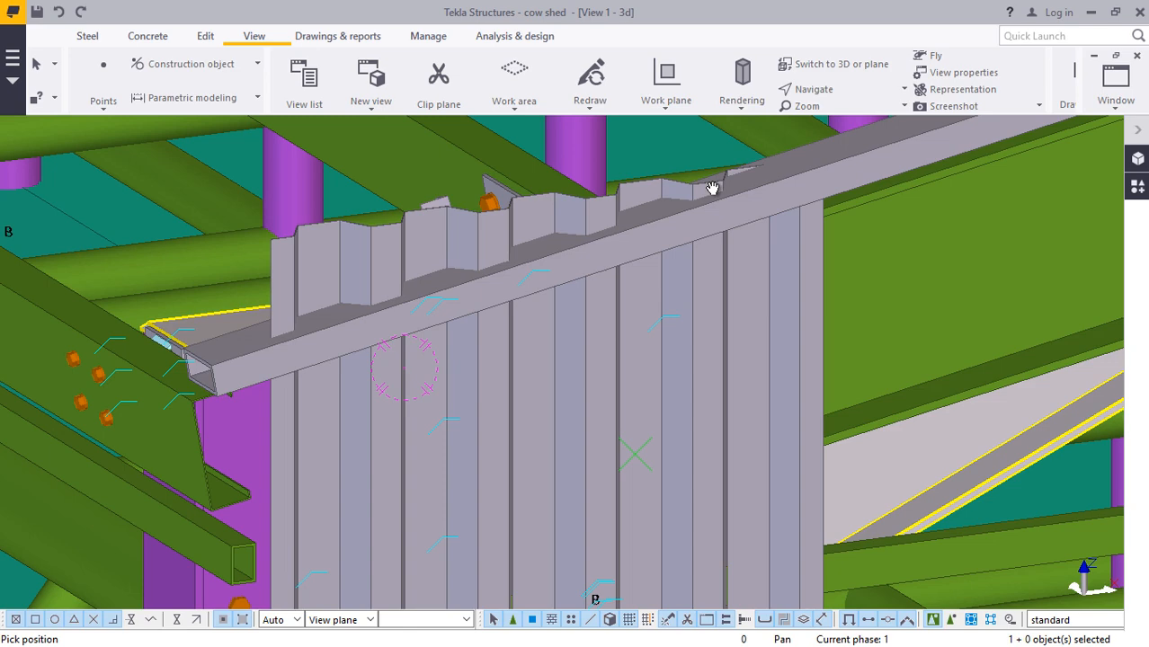
pyautogui.scroll(-2, 315, 405)
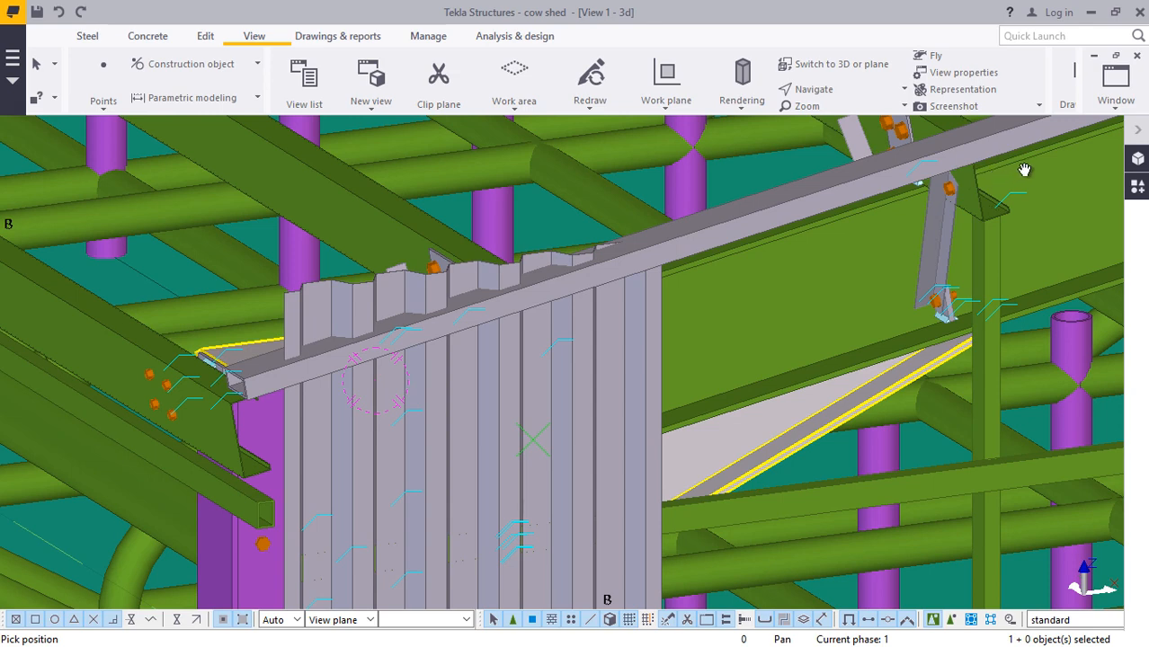
pyautogui.scroll(2, 343, 366)
pyautogui.rightClick(377, 292)
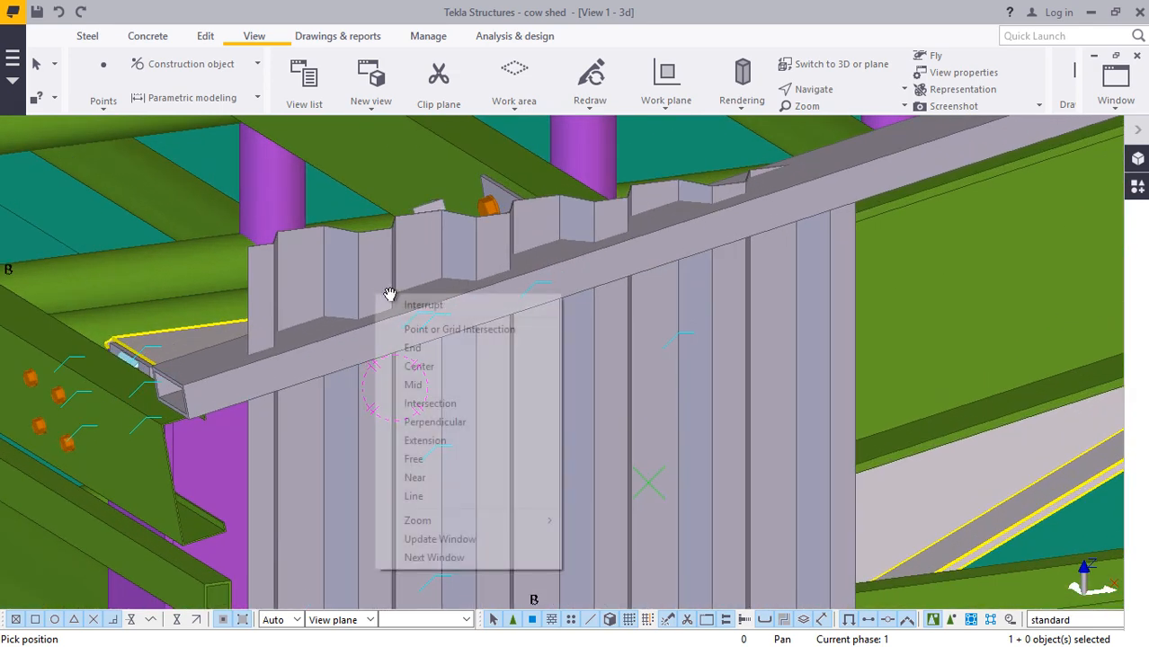
pyautogui.click(400, 303)
# - Cut the corrugated panel with a part cut, using the sloping gable tube as the cutting part
pyautogui.click(204, 38)
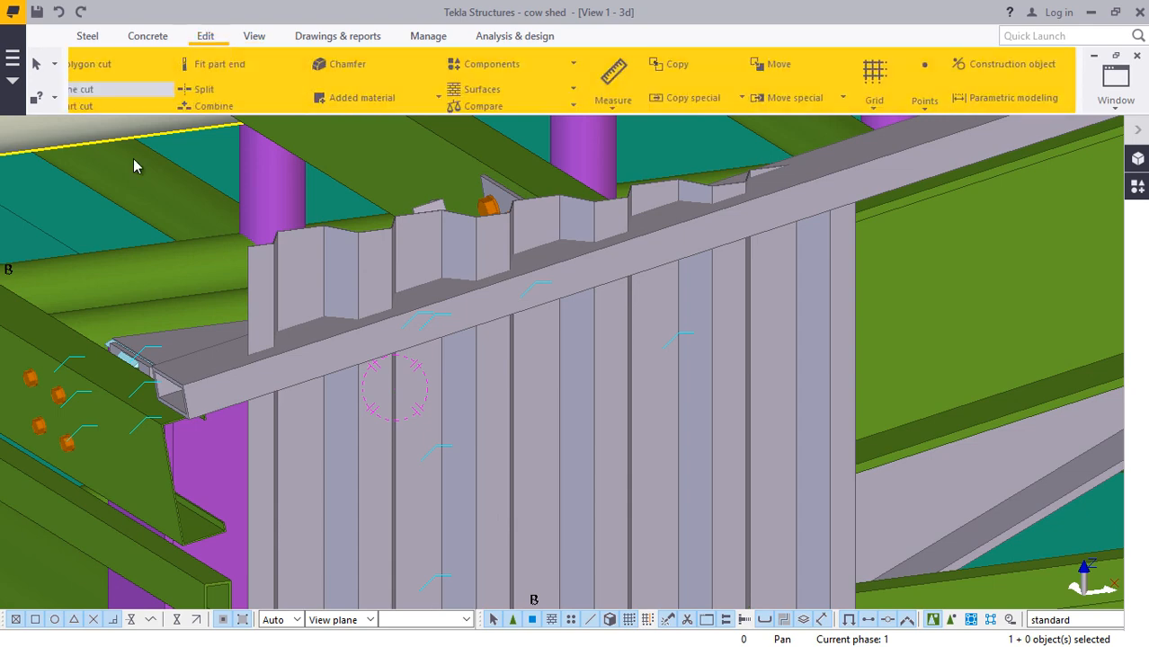
pyautogui.click(119, 106)
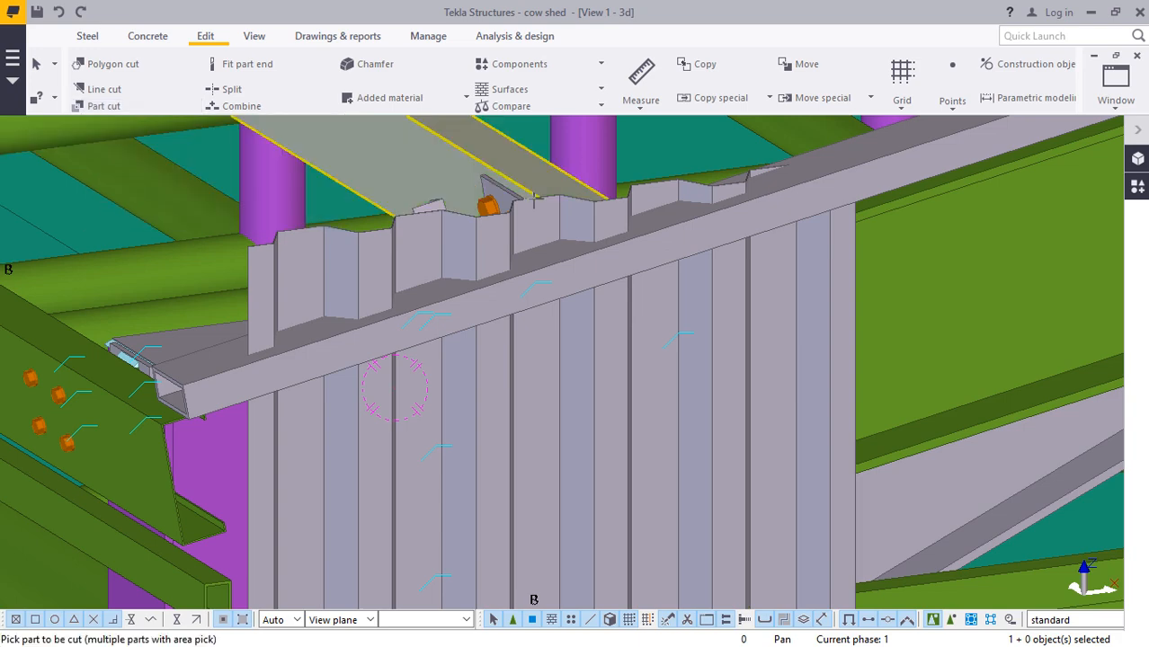
pyautogui.scroll(3, 544, 342)
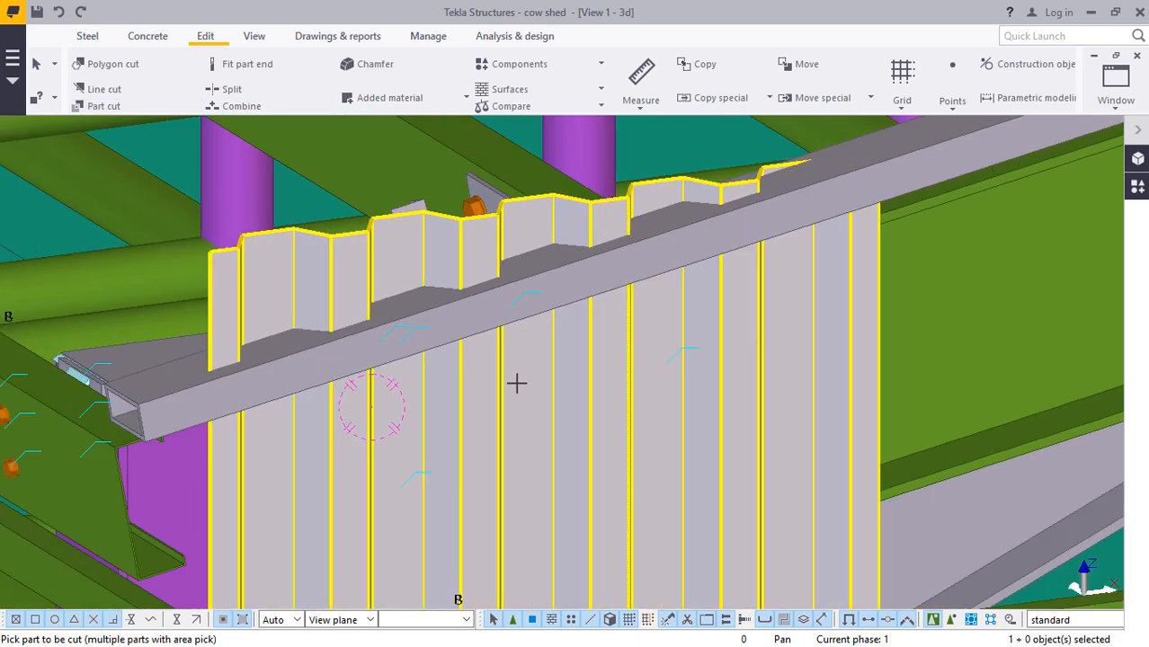
pyautogui.click(491, 382)
pyautogui.scroll(4, 221, 423)
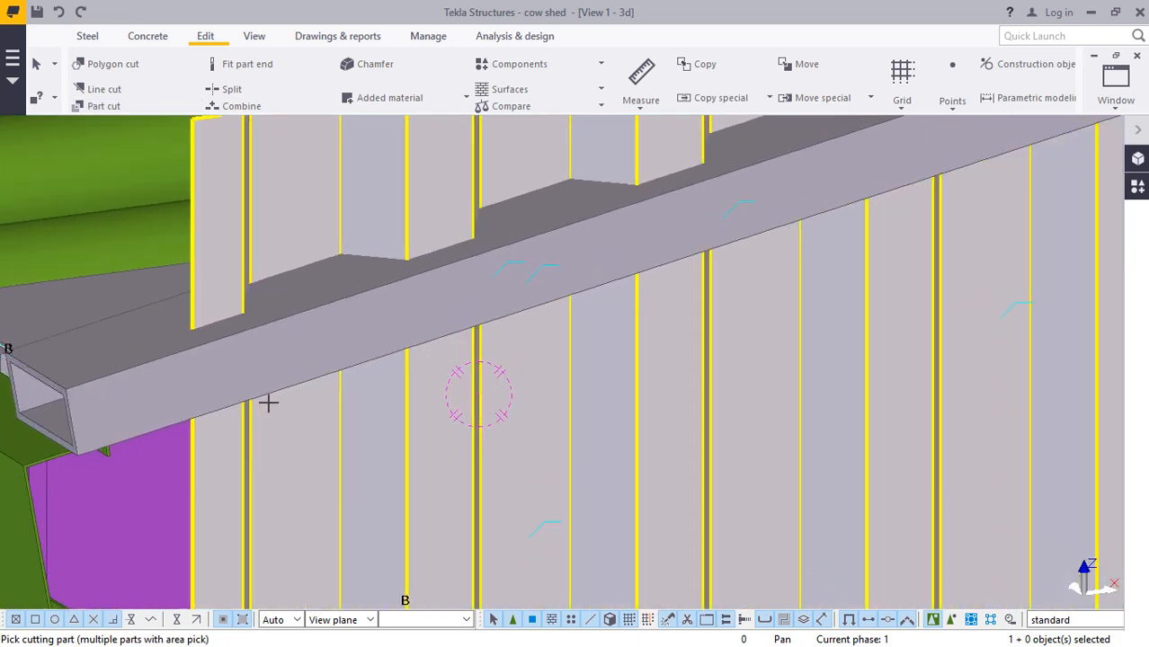
pyautogui.click(288, 353)
pyautogui.rightClick(347, 344)
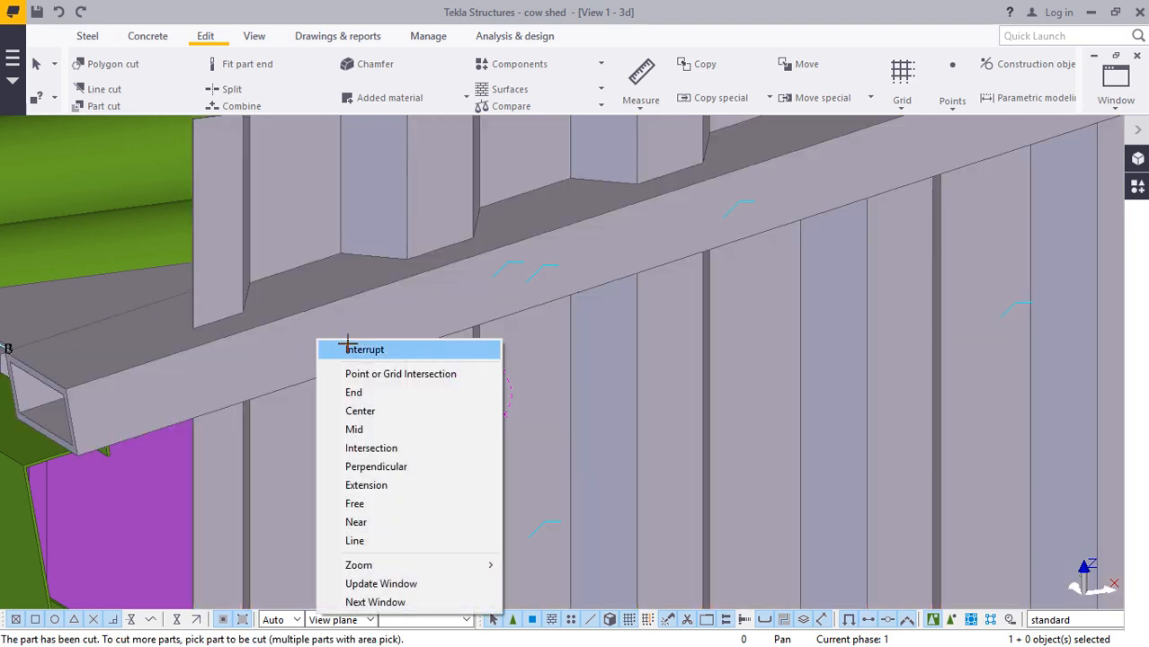
pyautogui.click(351, 349)
# - Try deleting the sloping tube to inspect the cut in the corrugated panel, and undo the deletion
pyautogui.click(342, 321)
pyautogui.rightClick(318, 318)
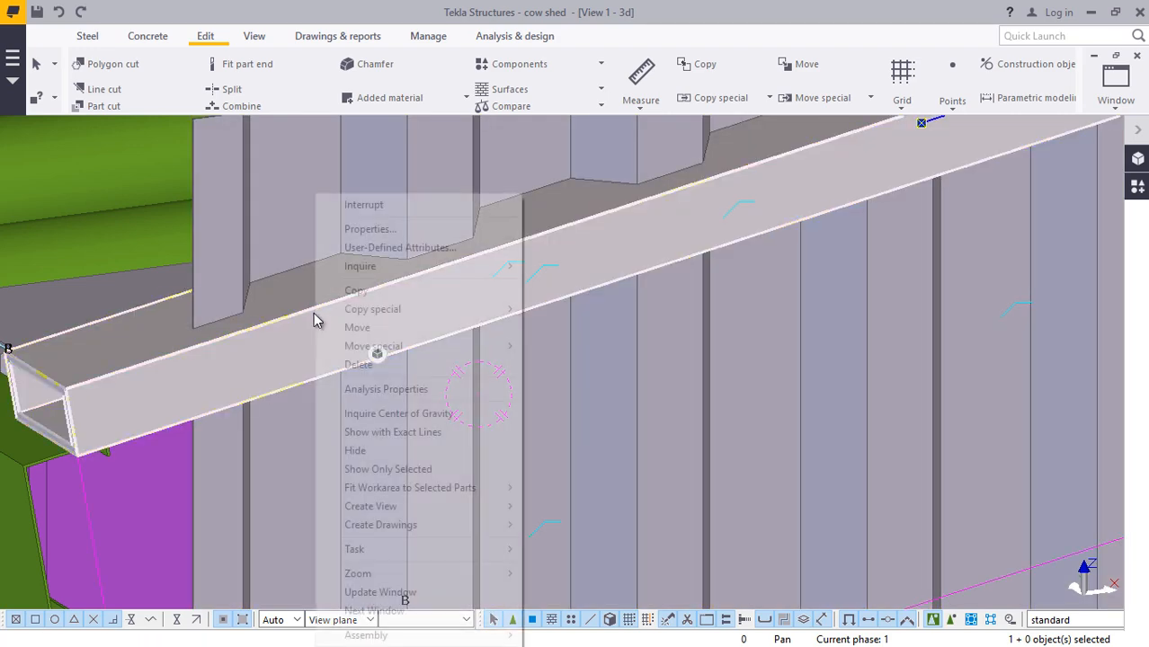
pyautogui.click(359, 364)
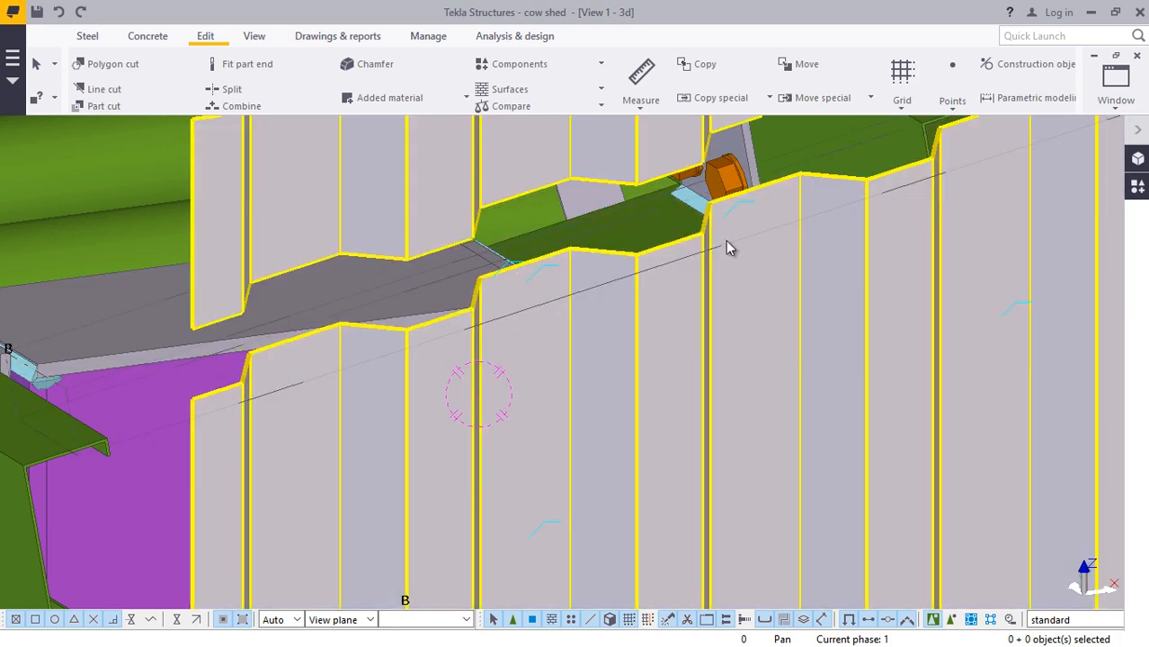
pyautogui.scroll(-2, 376, 456)
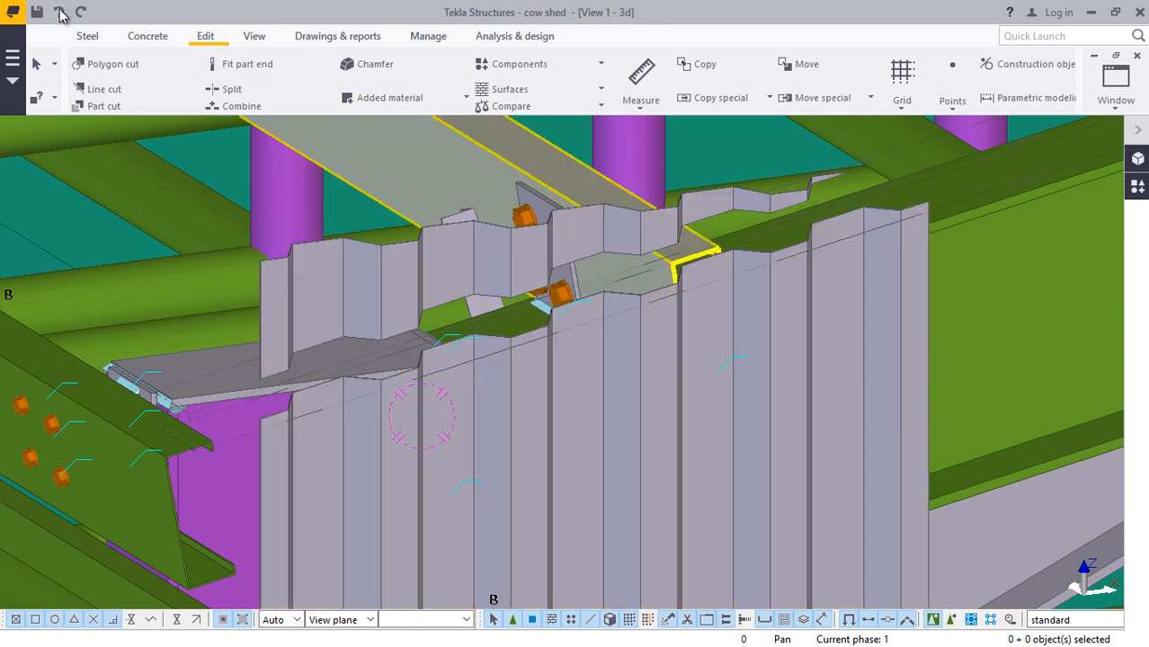
pyautogui.click(59, 12)
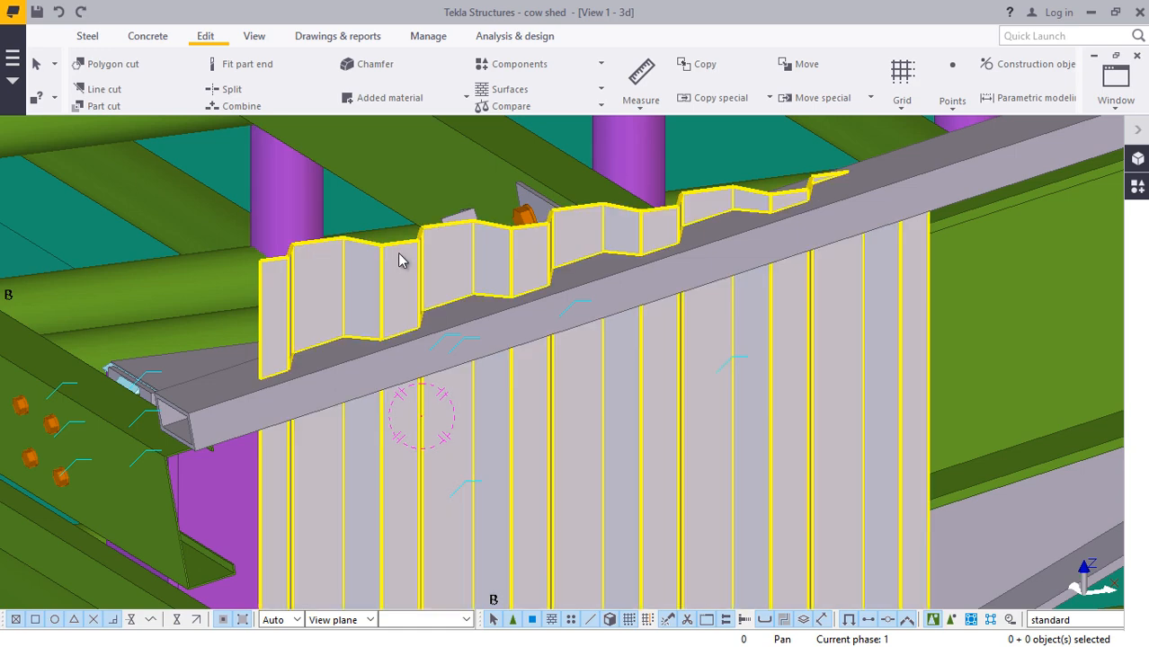
pyautogui.scroll(5, 393, 266)
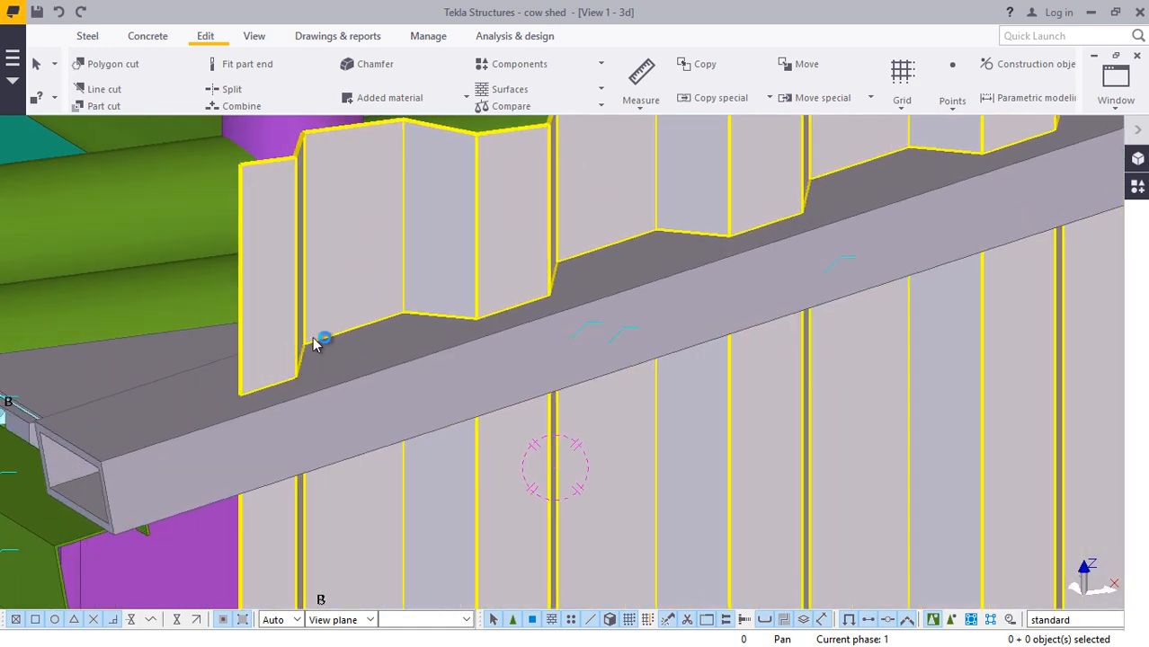
pyautogui.scroll(1, 248, 317)
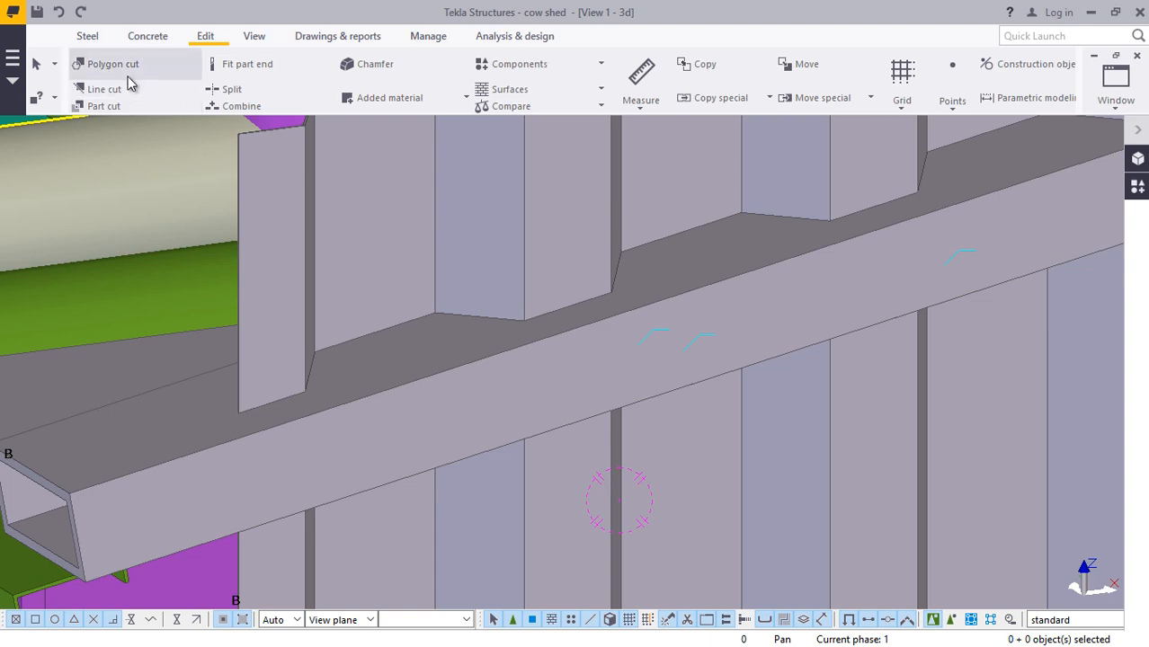
pyautogui.click(129, 69)
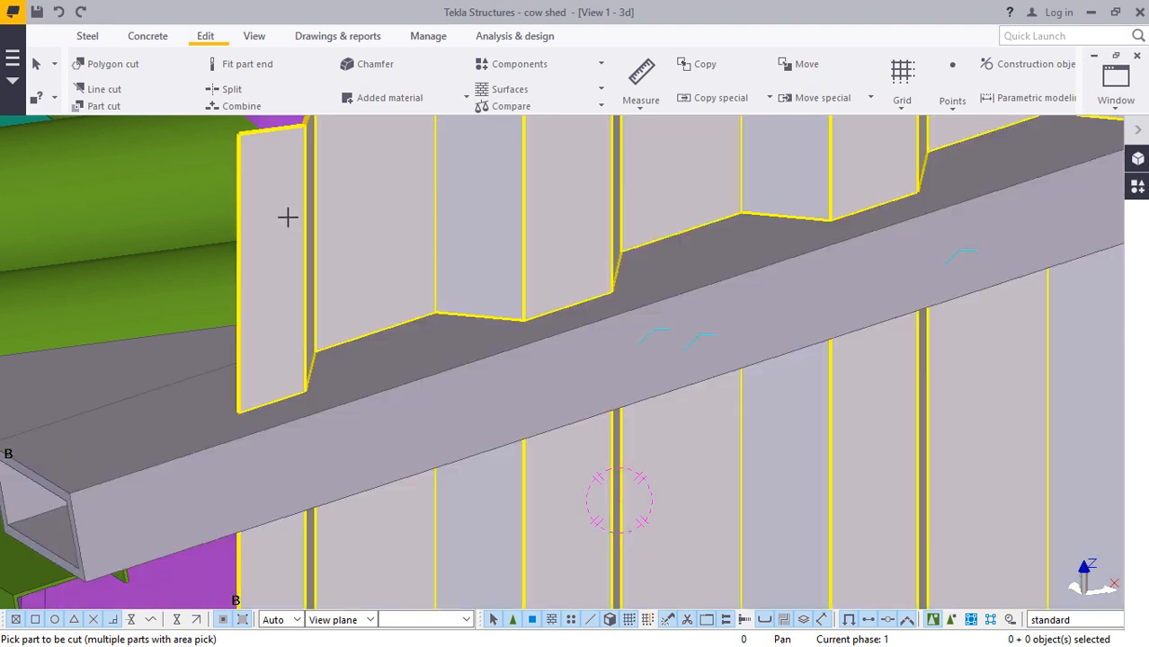
pyautogui.click(288, 217)
pyautogui.scroll(5, 256, 406)
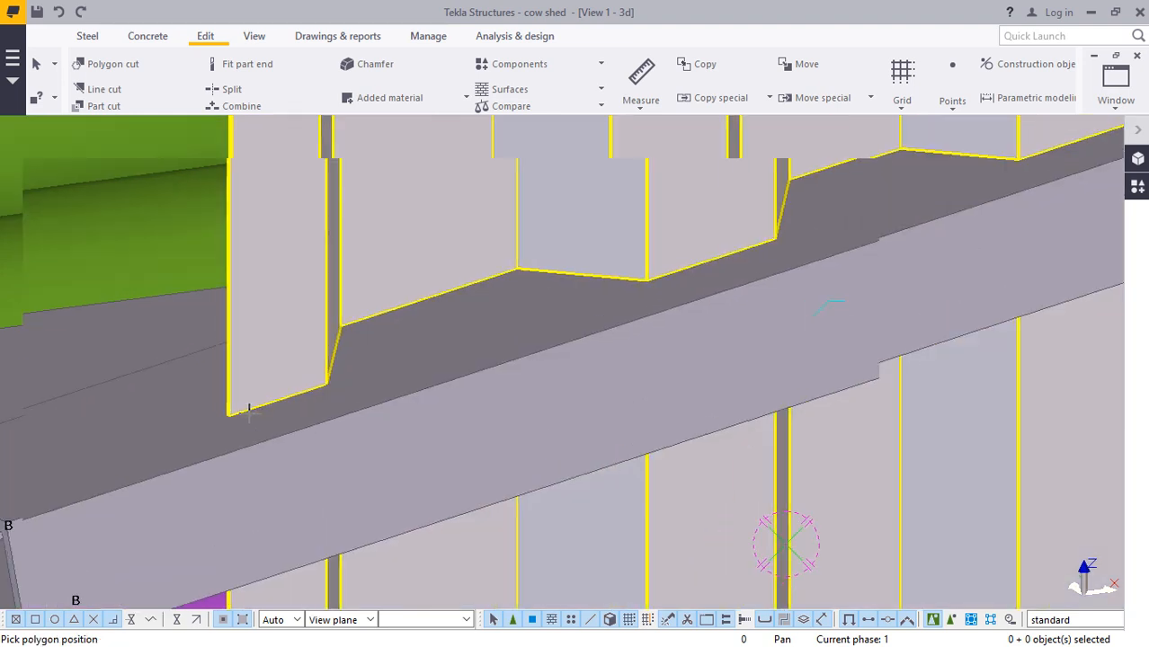
pyautogui.scroll(5, 222, 430)
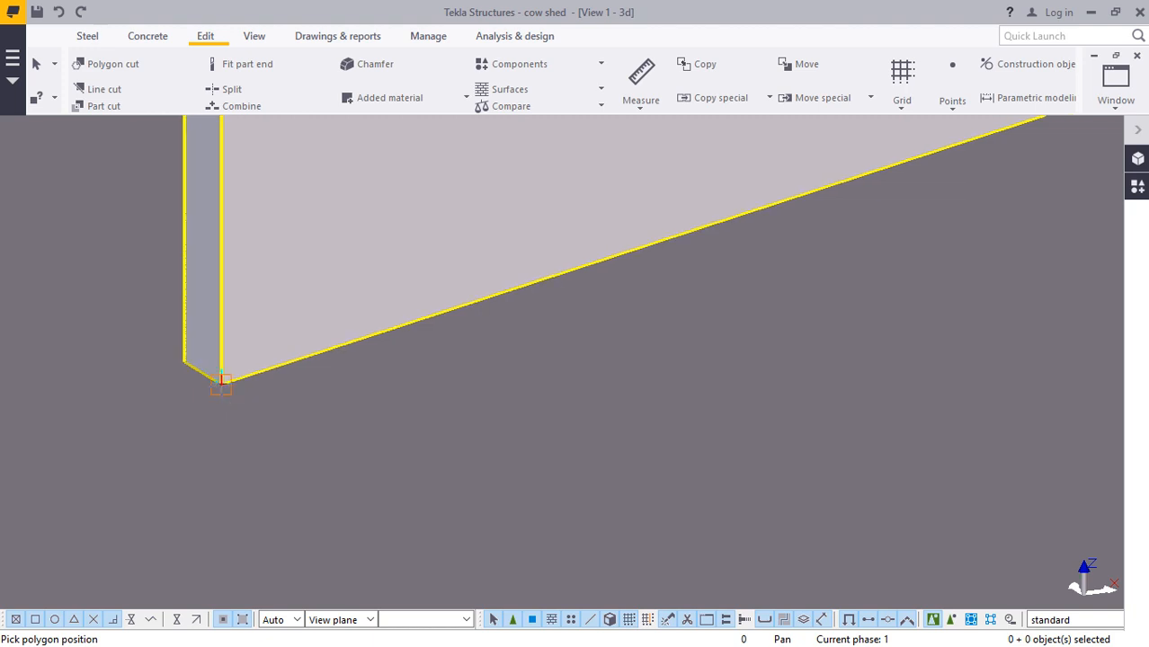
pyautogui.scroll(-1, 211, 435)
pyautogui.scroll(-5, 199, 440)
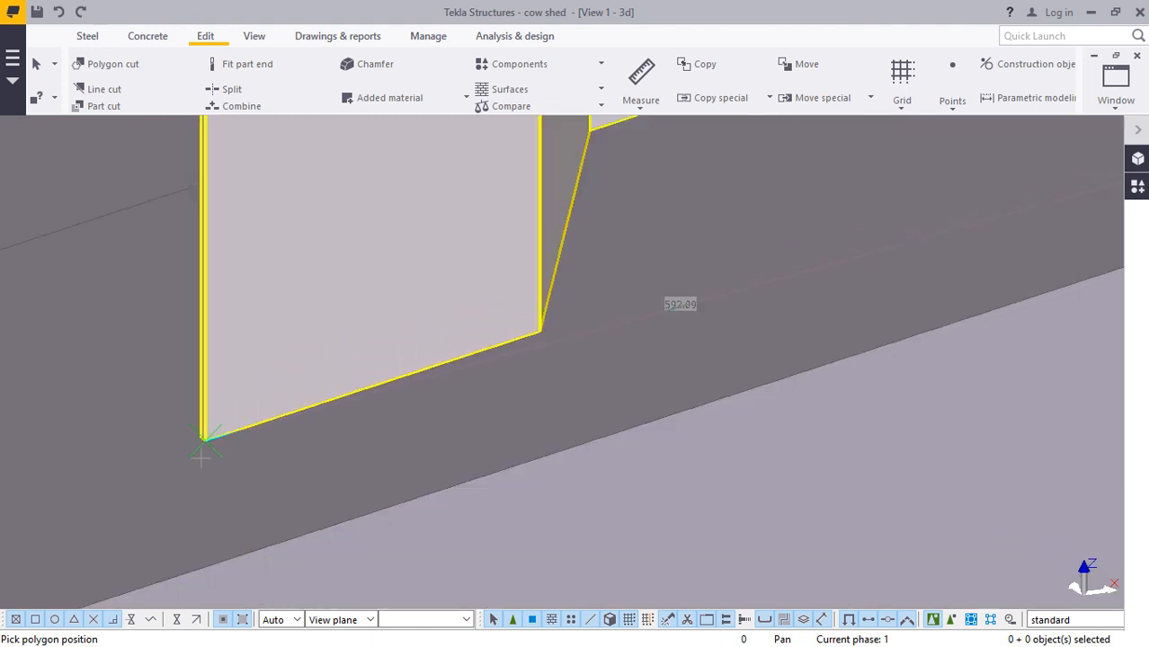
pyautogui.scroll(-5, 229, 470)
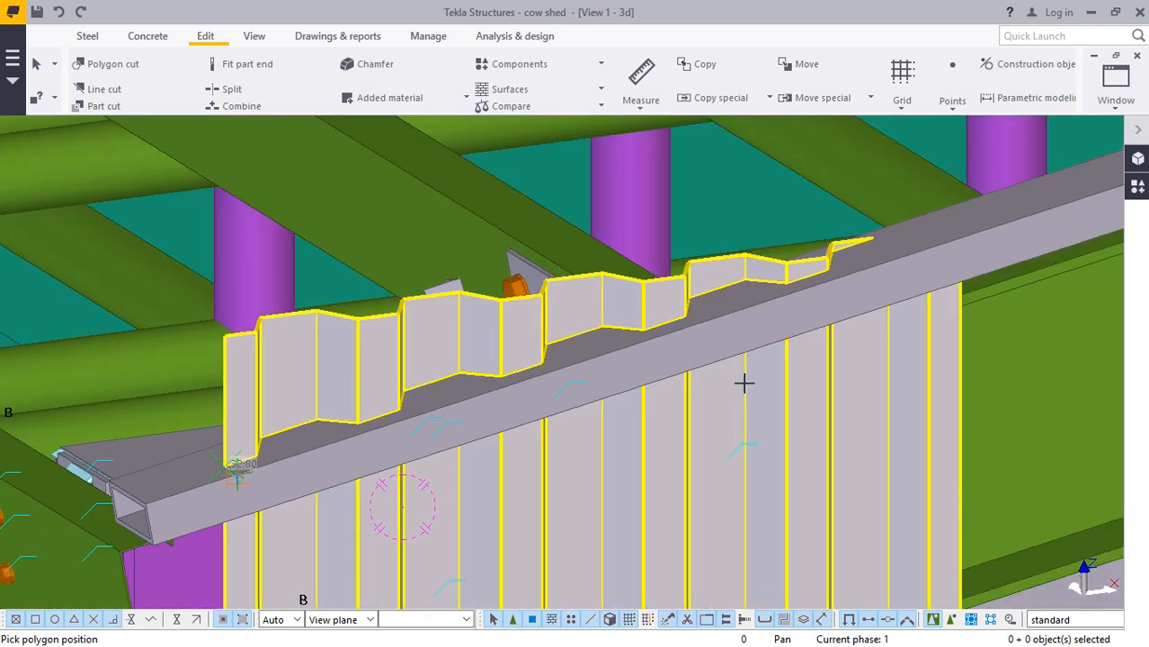
pyautogui.scroll(8, 863, 229)
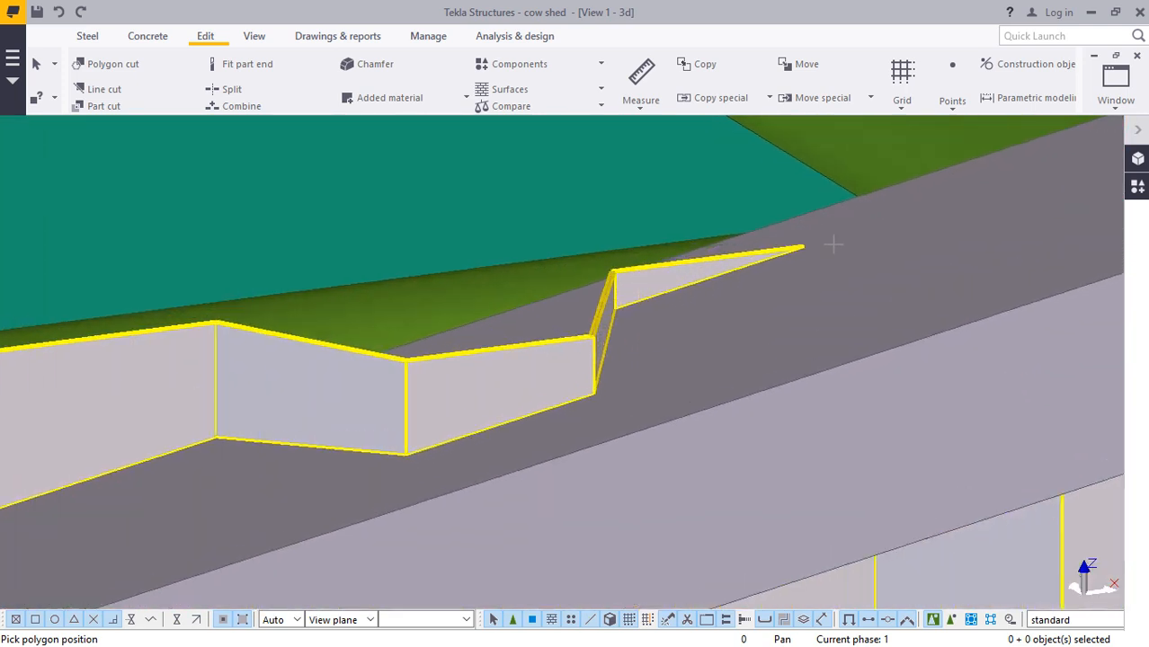
pyautogui.scroll(8, 805, 248)
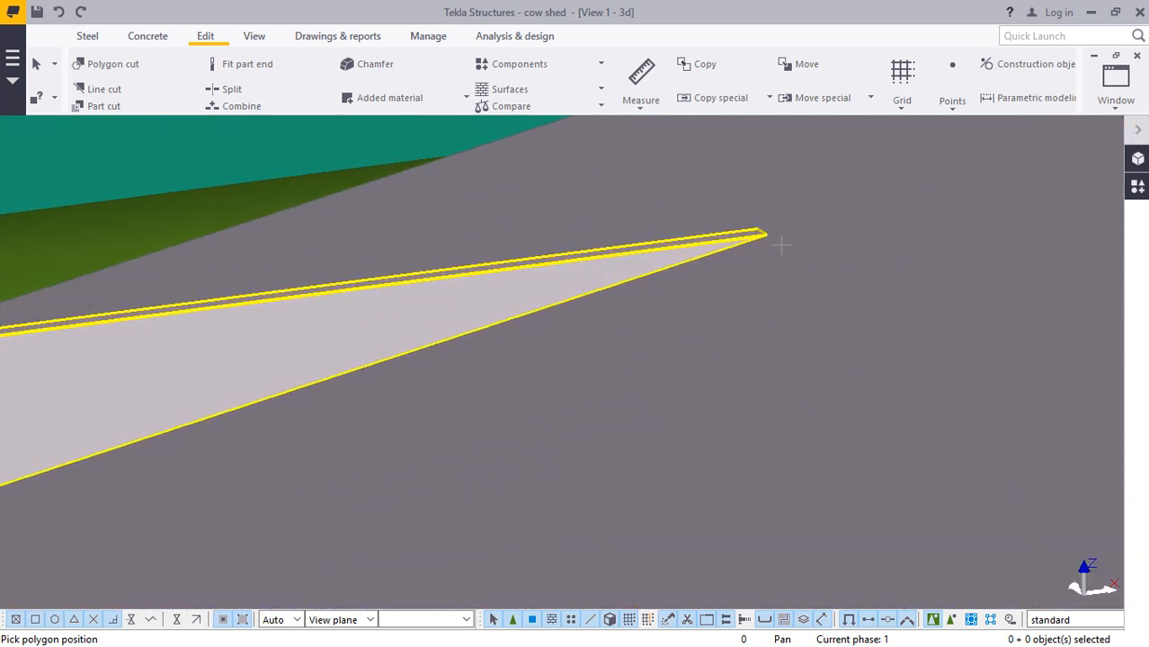
pyautogui.scroll(-4, 815, 217)
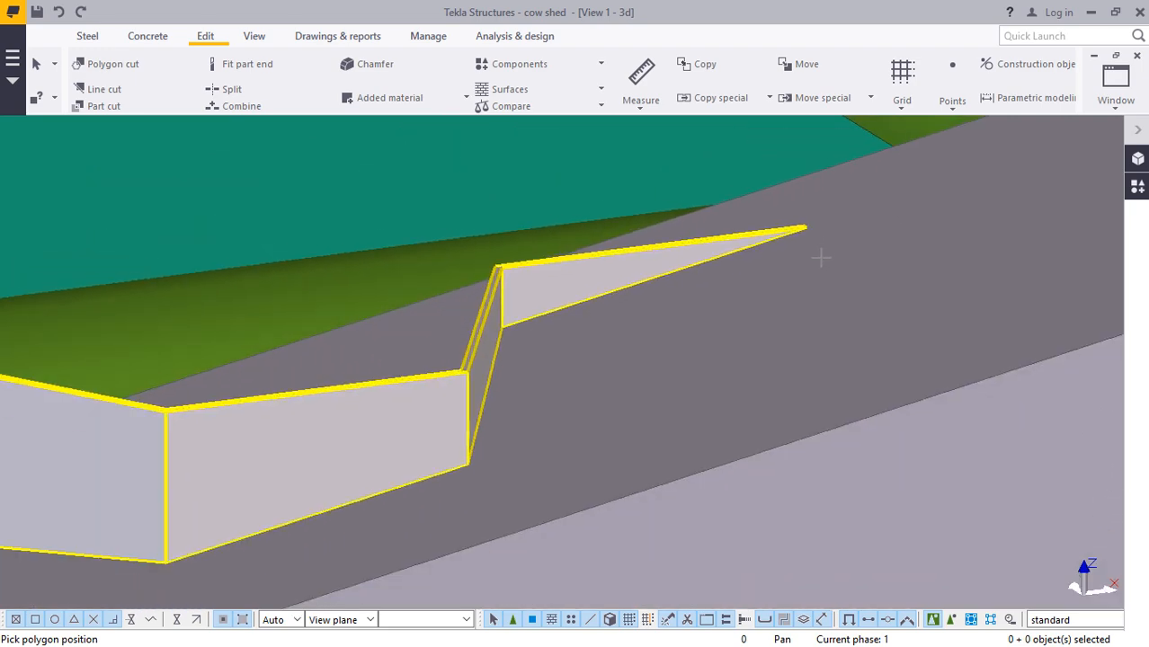
pyautogui.rightClick(819, 263)
pyautogui.click(834, 271)
pyautogui.scroll(-10, 819, 288)
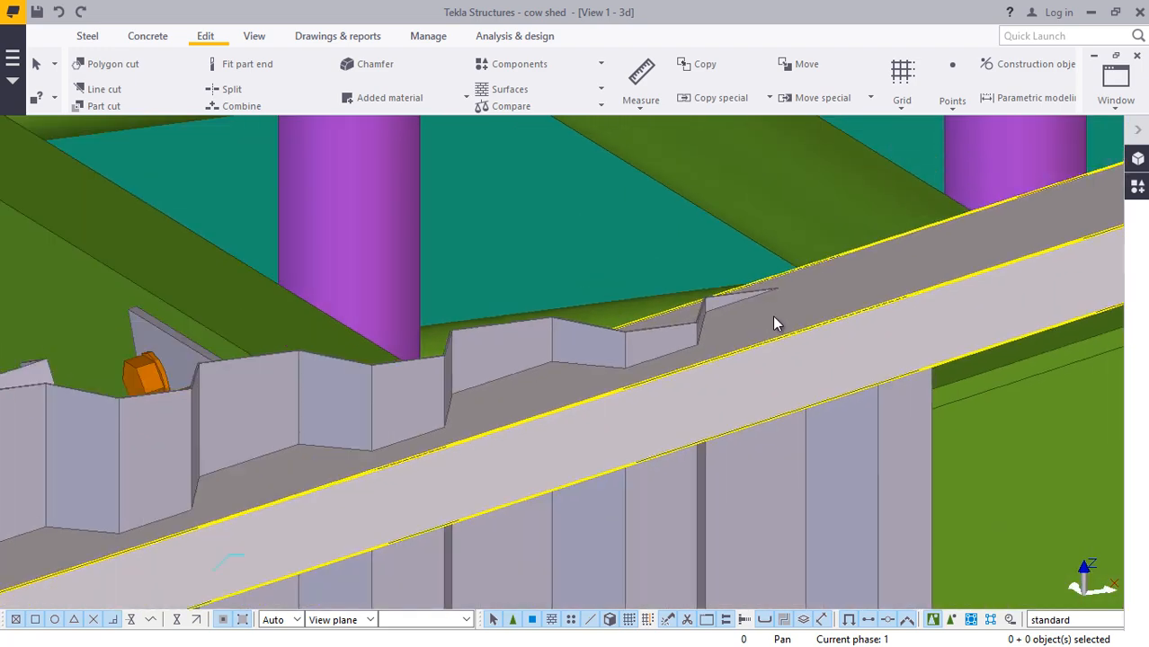
# - Set the work plane at the lower end of the sloping gable tube with the Work plane tool
pyautogui.scroll(-5, 791, 315)
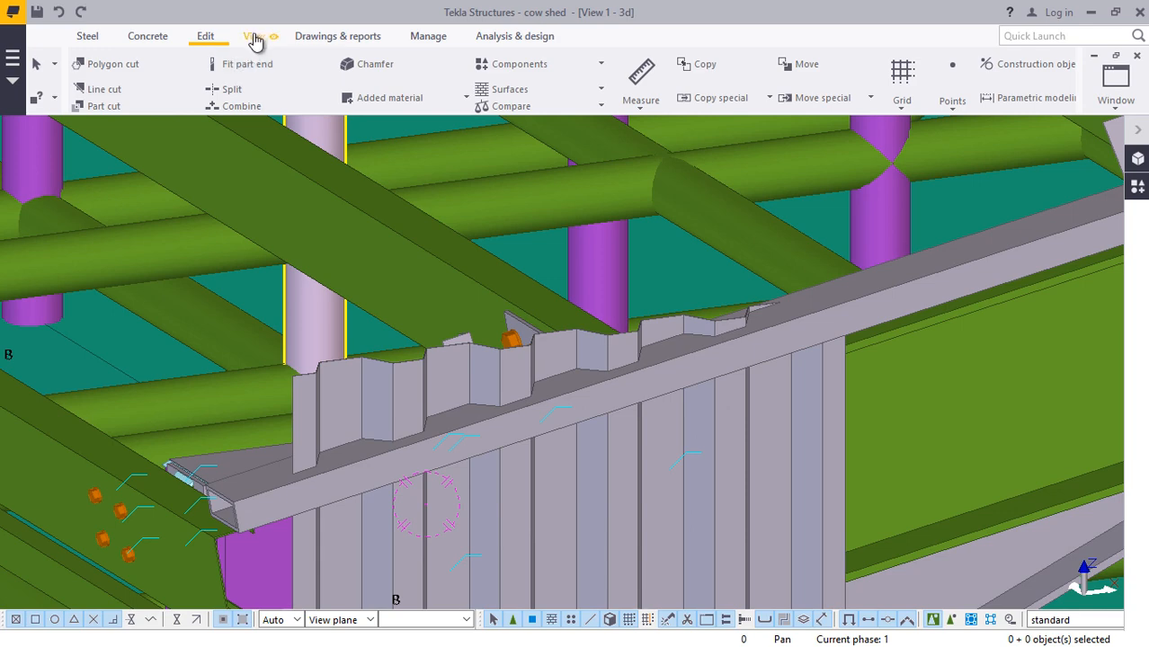
pyautogui.click(254, 38)
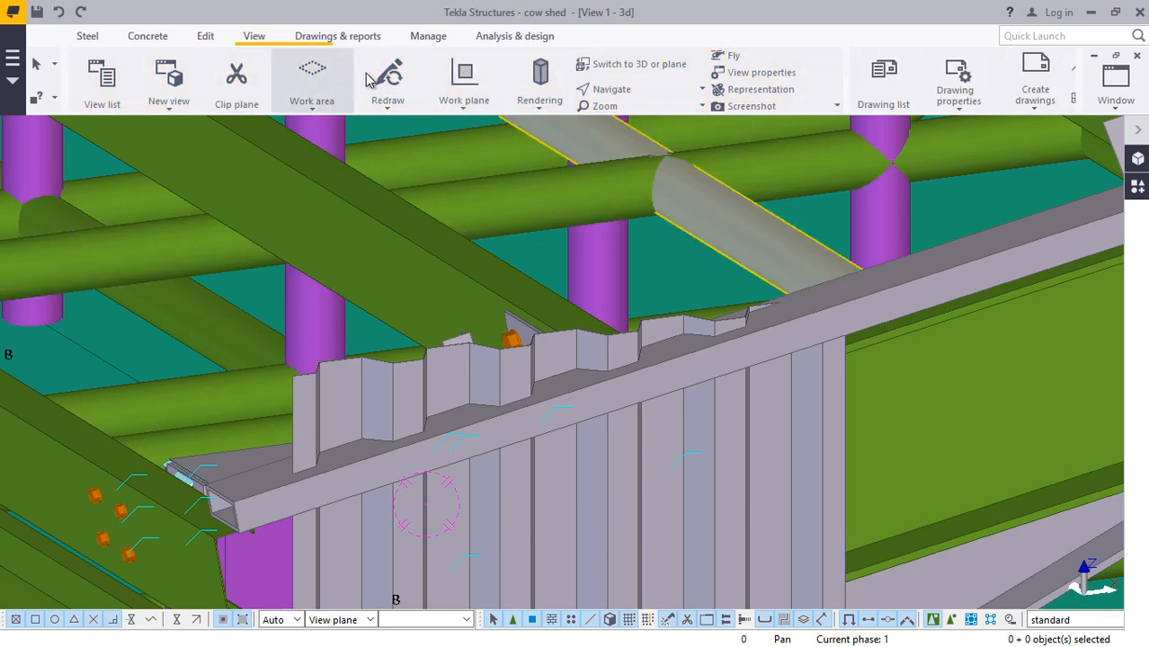
pyautogui.click(464, 108)
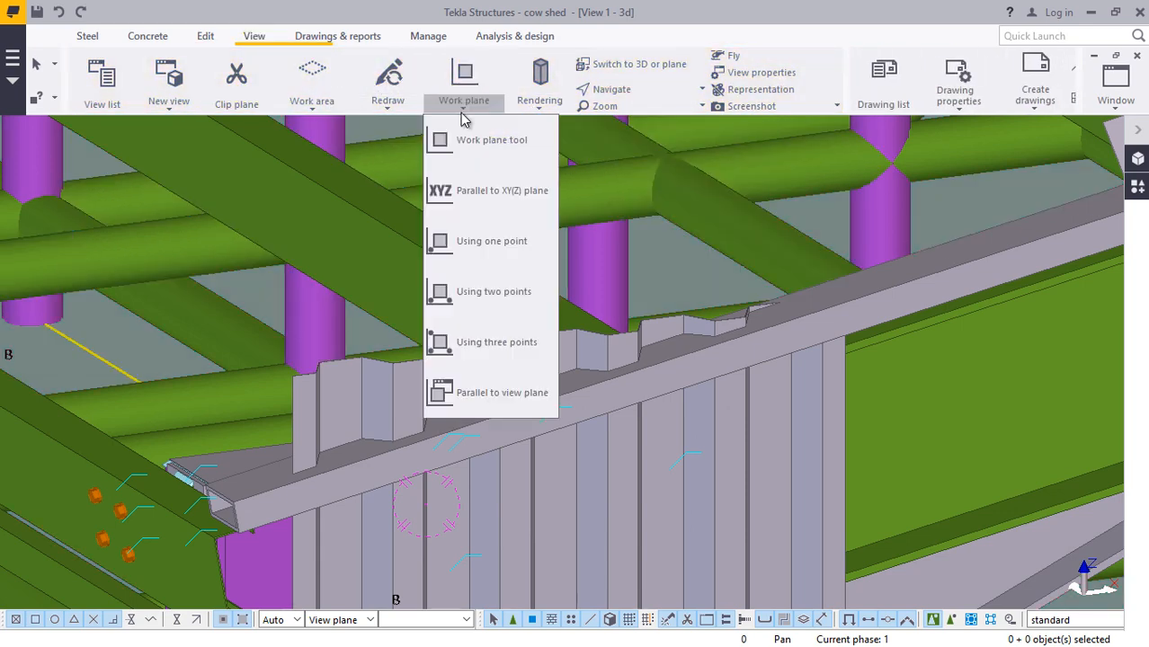
pyautogui.click(476, 142)
pyautogui.scroll(5, 312, 500)
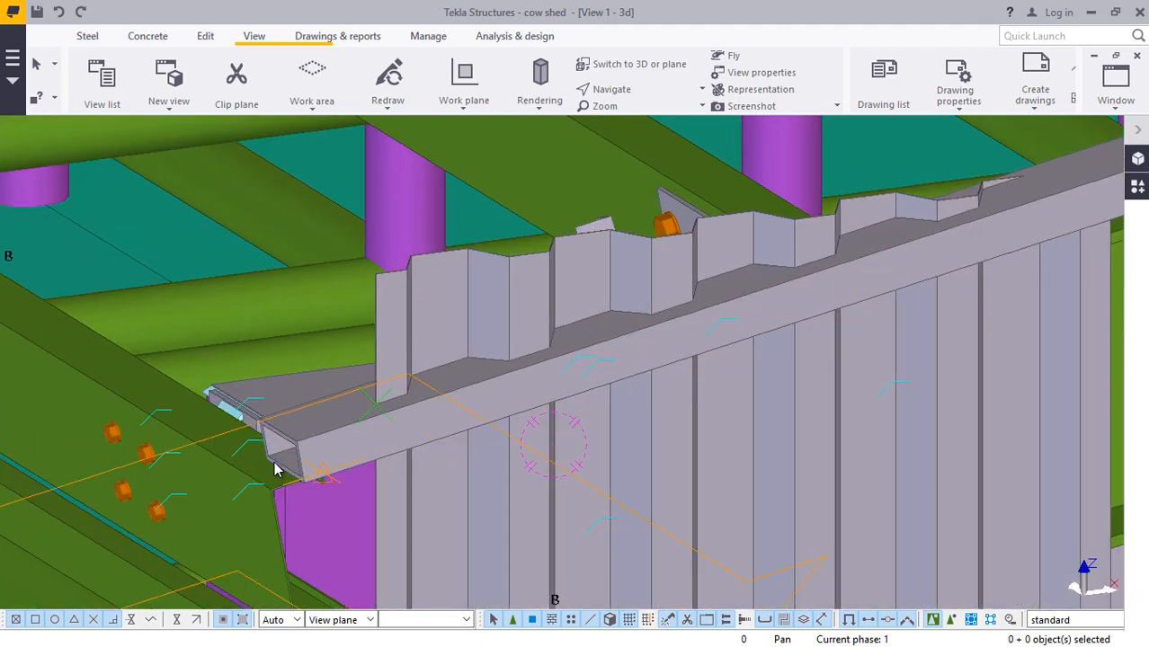
pyautogui.scroll(2, 301, 428)
pyautogui.rightClick(369, 345)
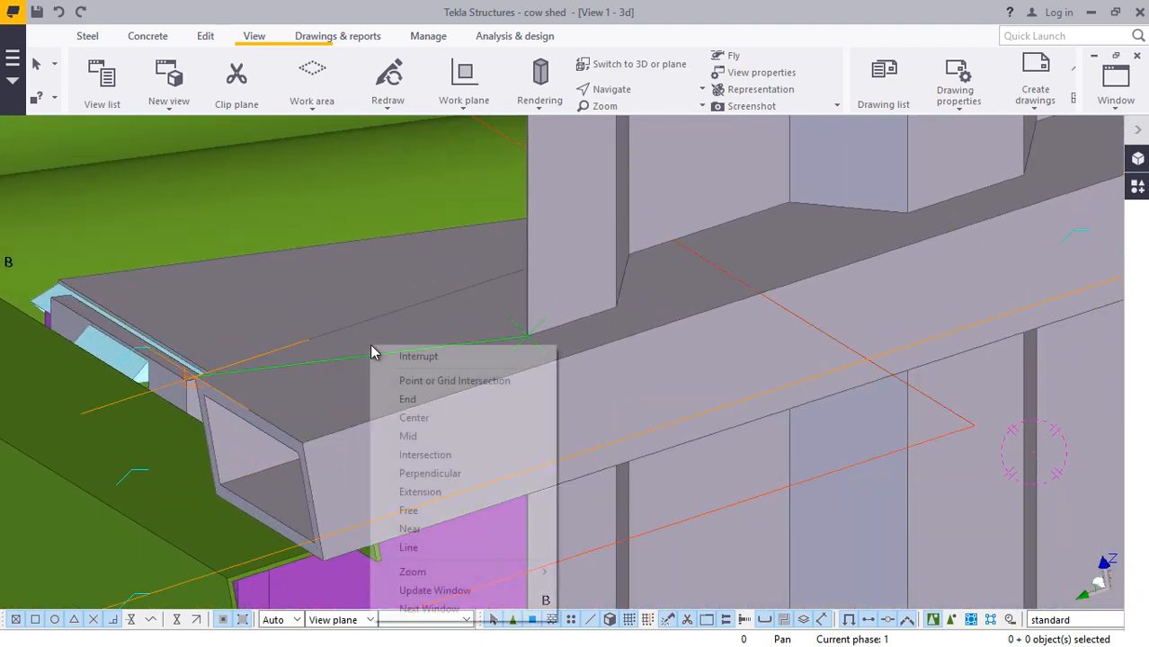
pyautogui.click(404, 352)
# - Start a polygon cut on the corrugated panel, placing the first polygon point at the lower outer corner of the strip above the tube
pyautogui.scroll(-5, 377, 414)
pyautogui.scroll(-3, 351, 409)
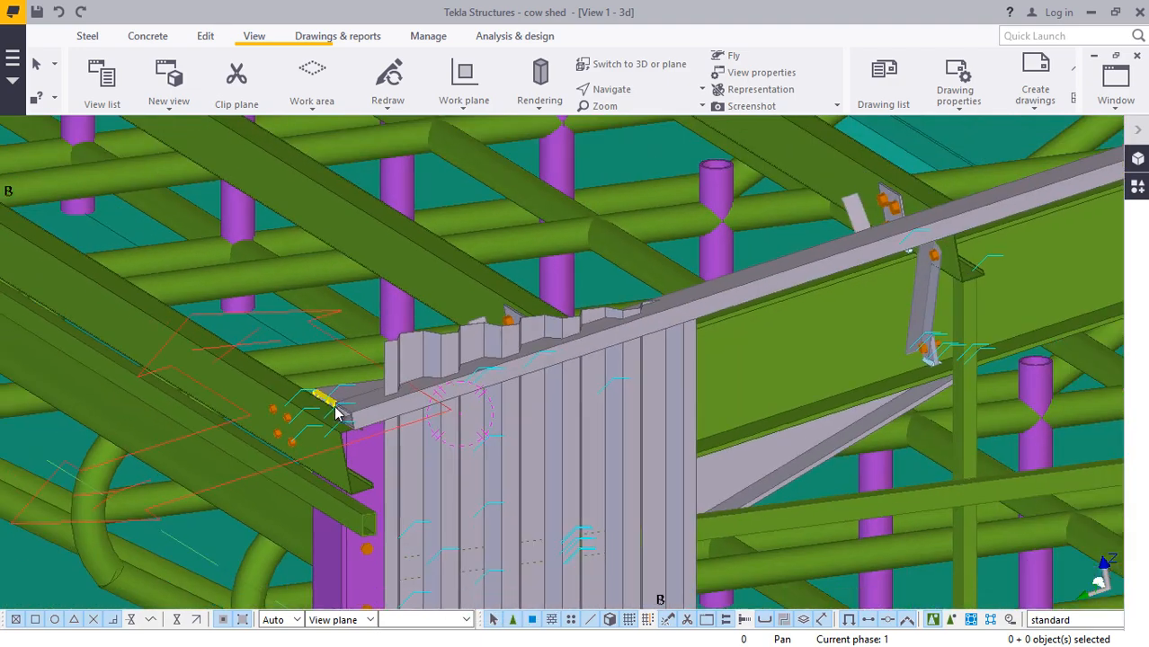
pyautogui.scroll(6, 394, 397)
pyautogui.scroll(4, 497, 357)
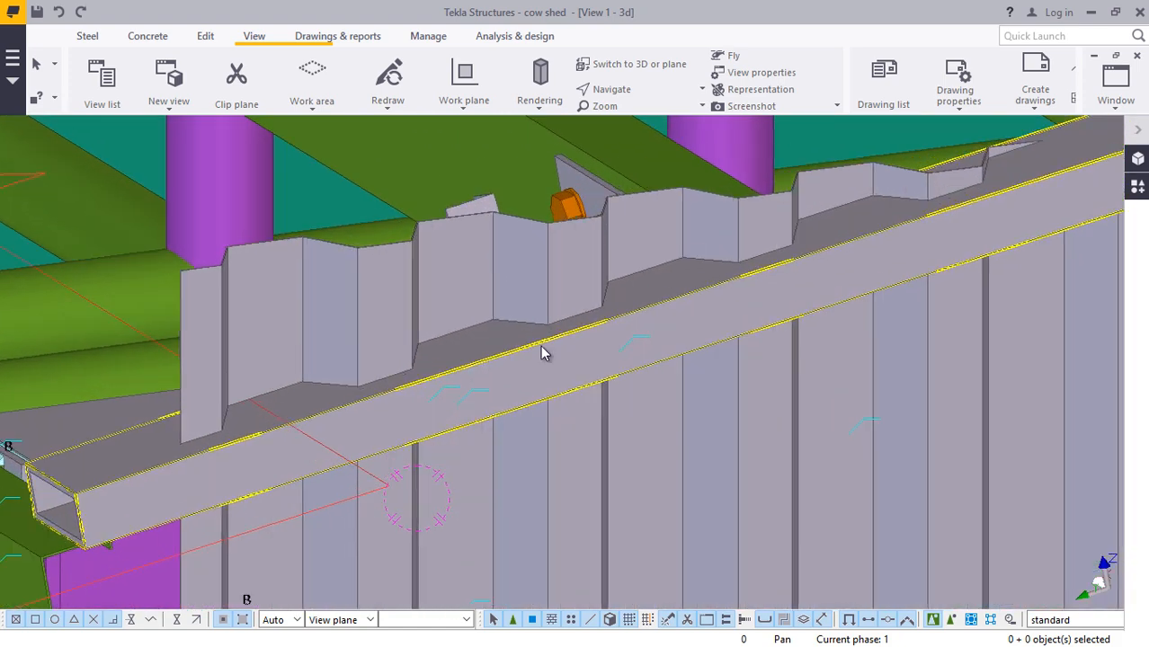
pyautogui.scroll(-5, 513, 364)
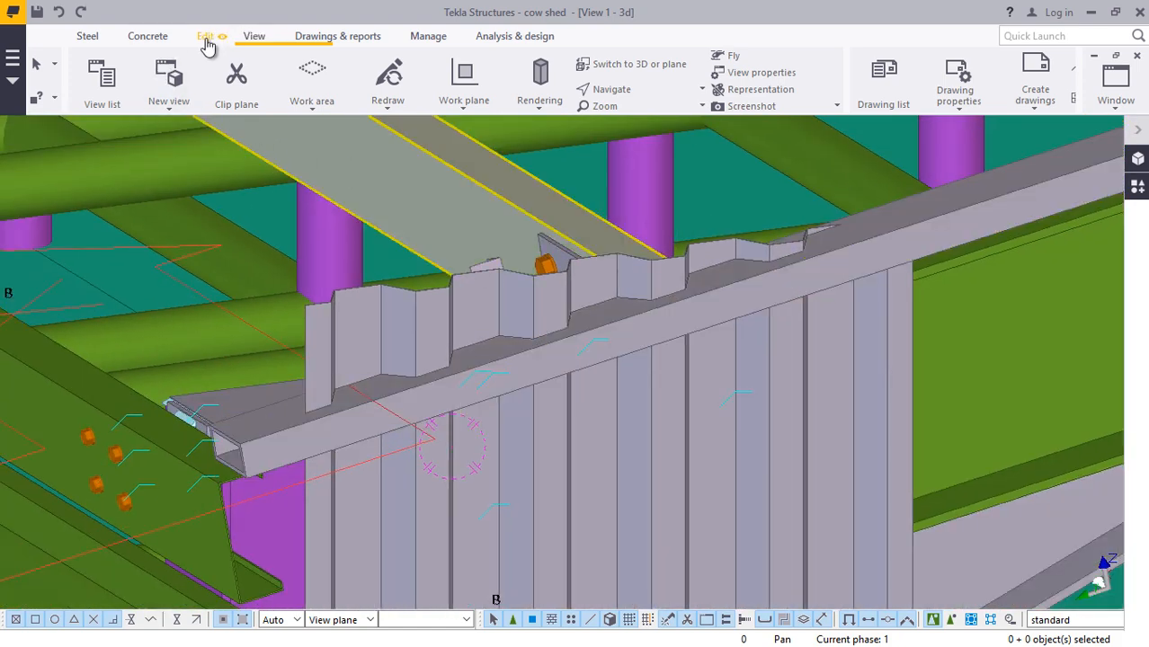
pyautogui.click(206, 39)
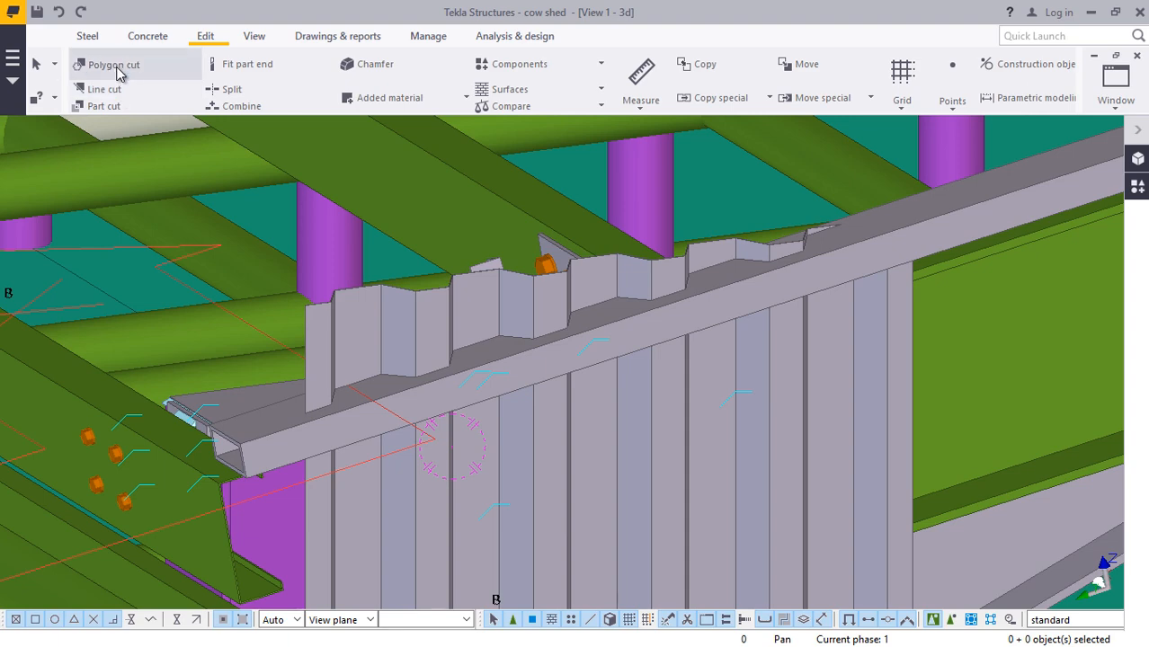
pyautogui.click(114, 68)
pyautogui.scroll(3, 448, 262)
pyautogui.scroll(5, 393, 374)
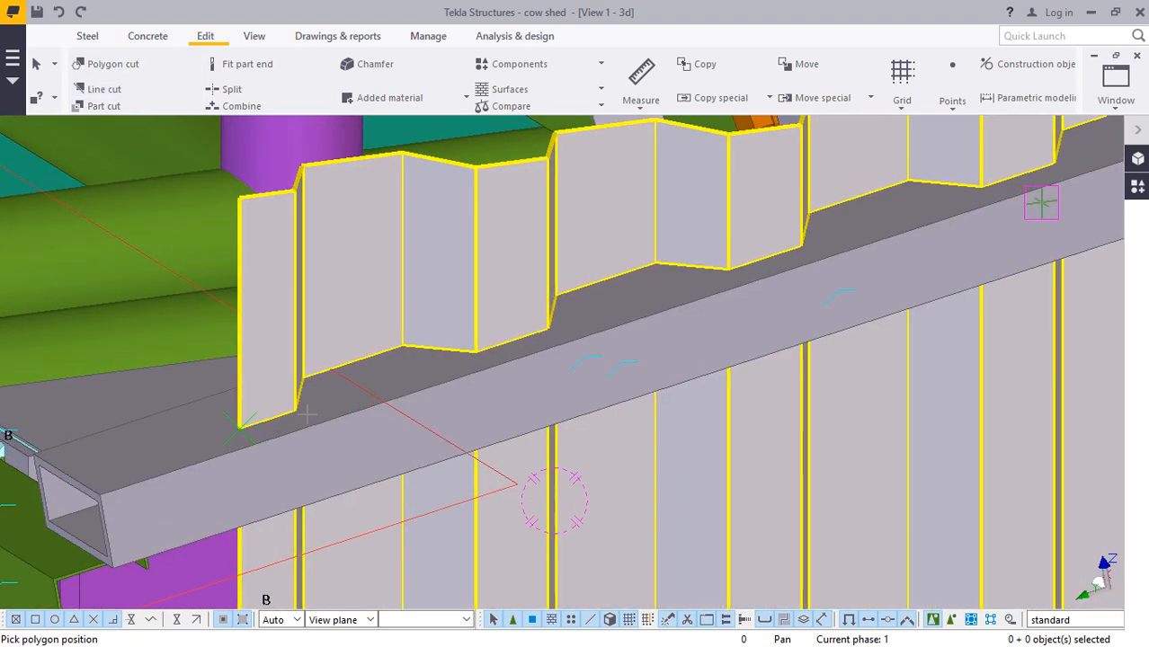
pyautogui.scroll(6, 185, 436)
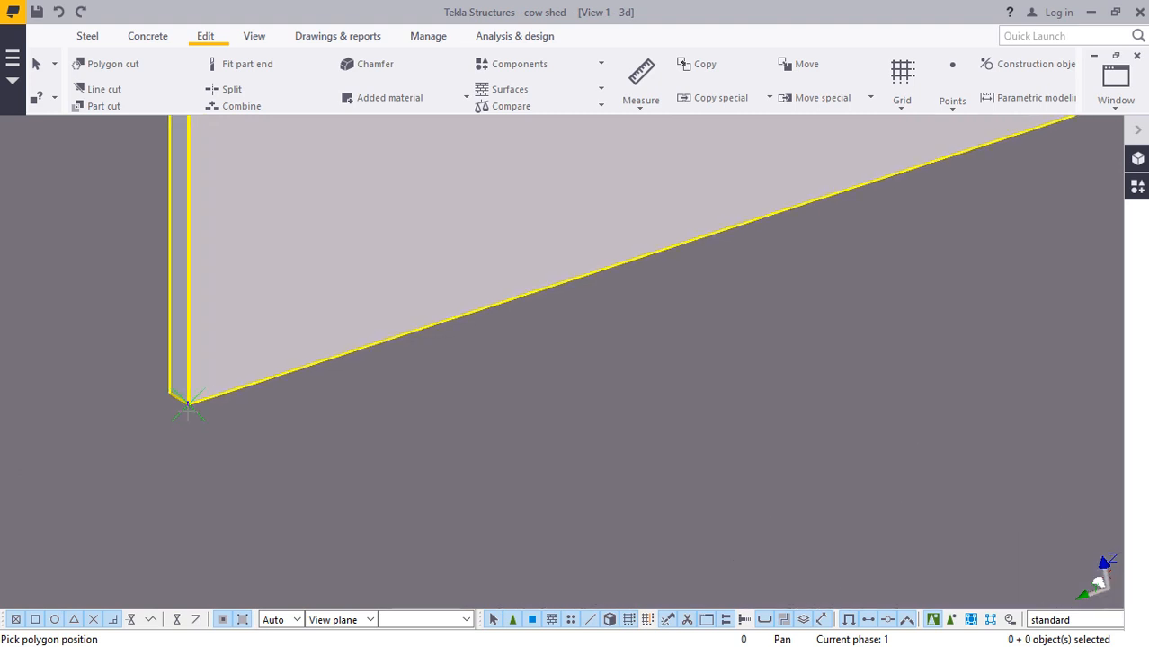
pyautogui.scroll(-8, 189, 400)
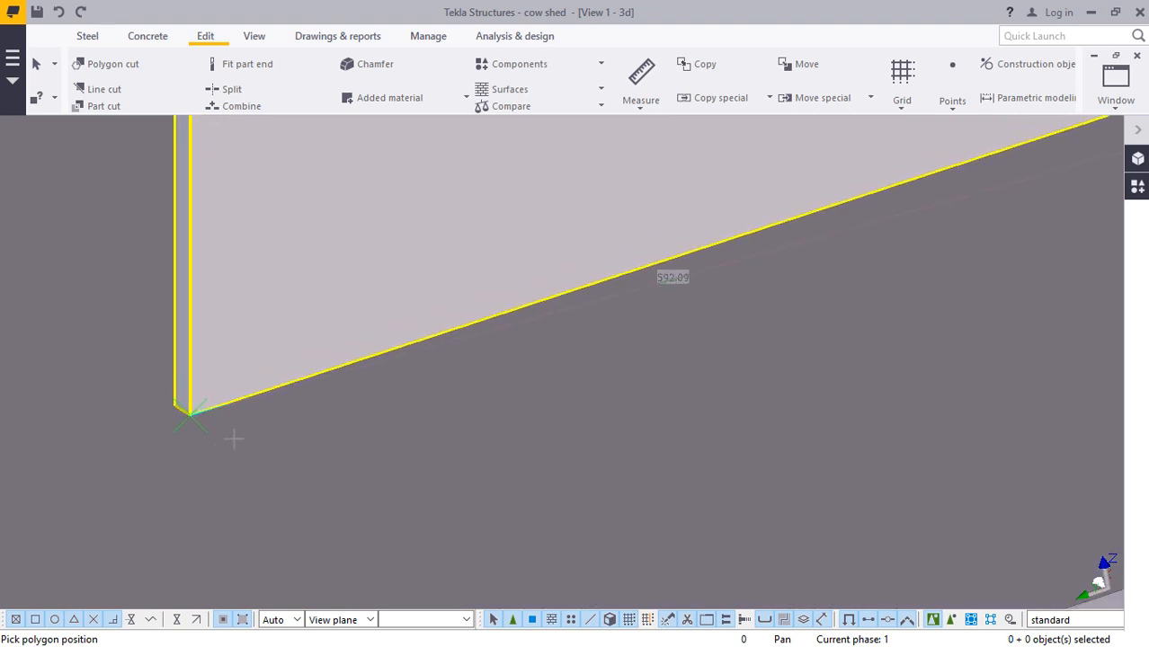
pyautogui.scroll(-13, 211, 462)
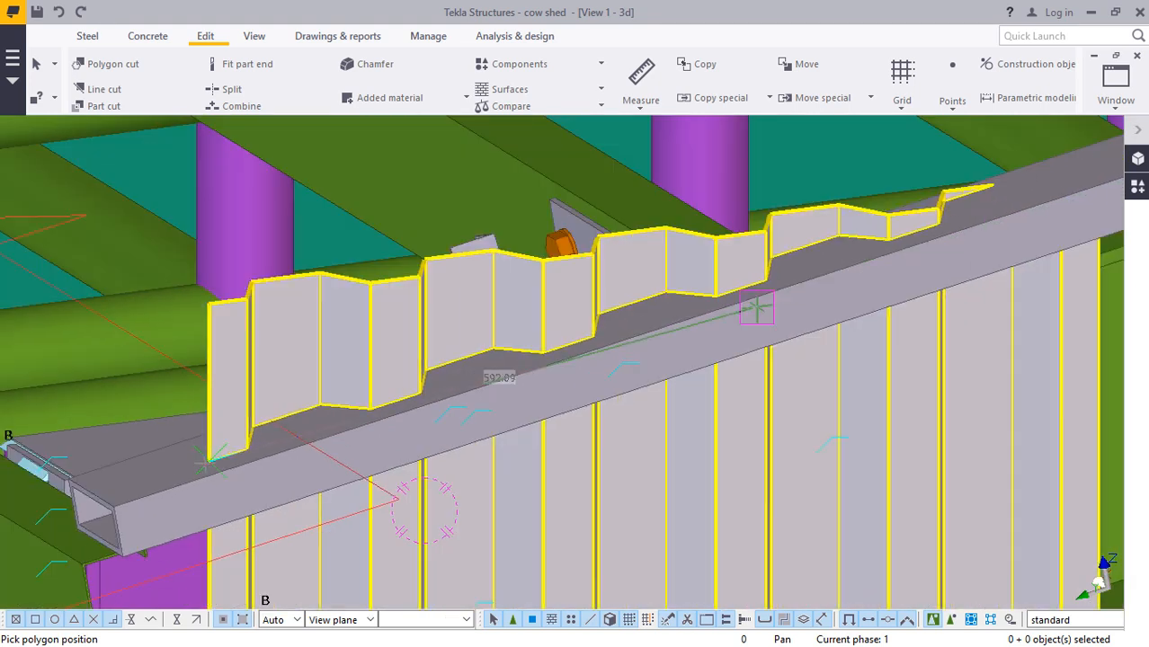
# - Place the next polygon point at the pointed tip of the panel strip, farther up the sloping tube
pyautogui.scroll(9, 761, 318)
pyautogui.scroll(10, 818, 215)
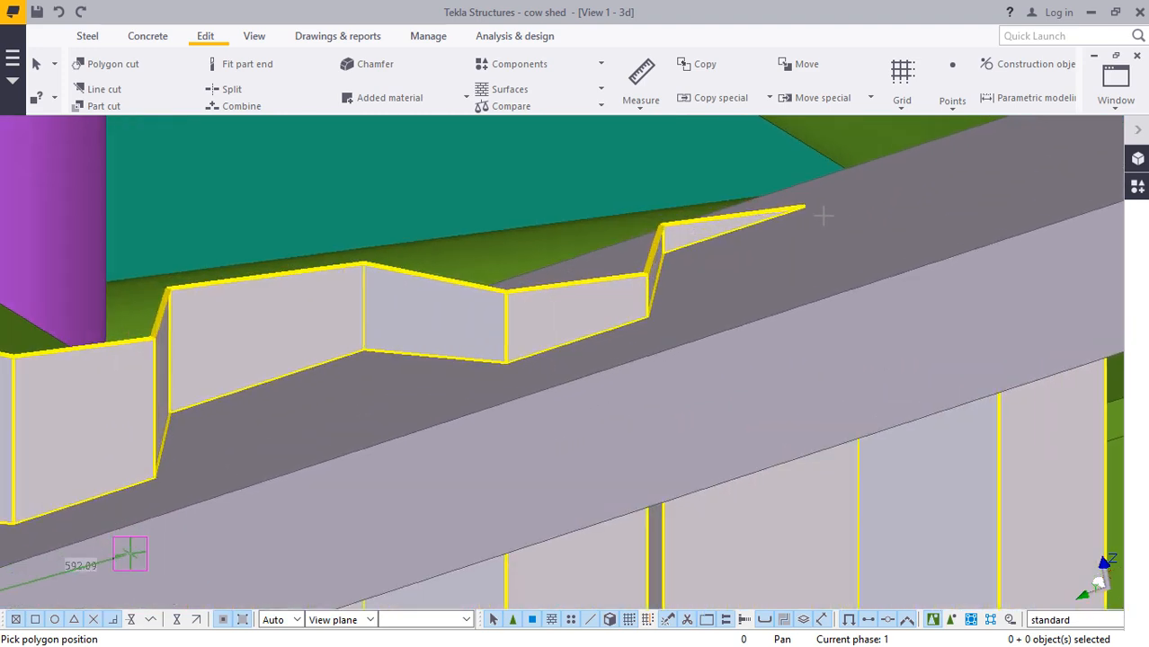
pyautogui.scroll(5, 773, 185)
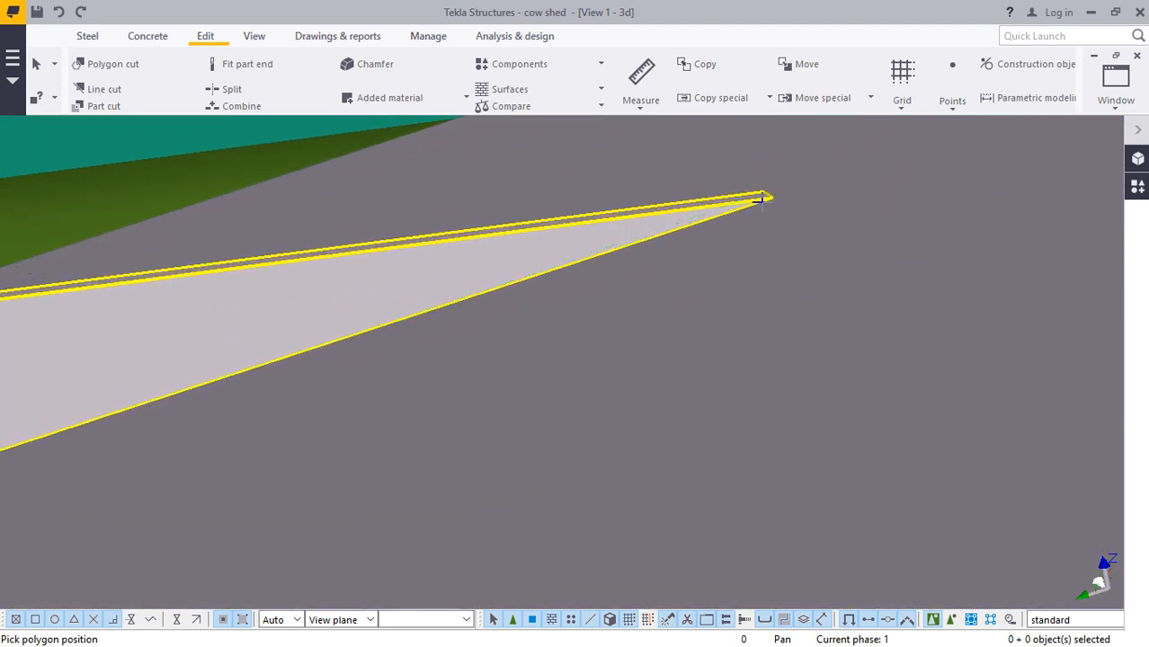
pyautogui.scroll(5, 777, 189)
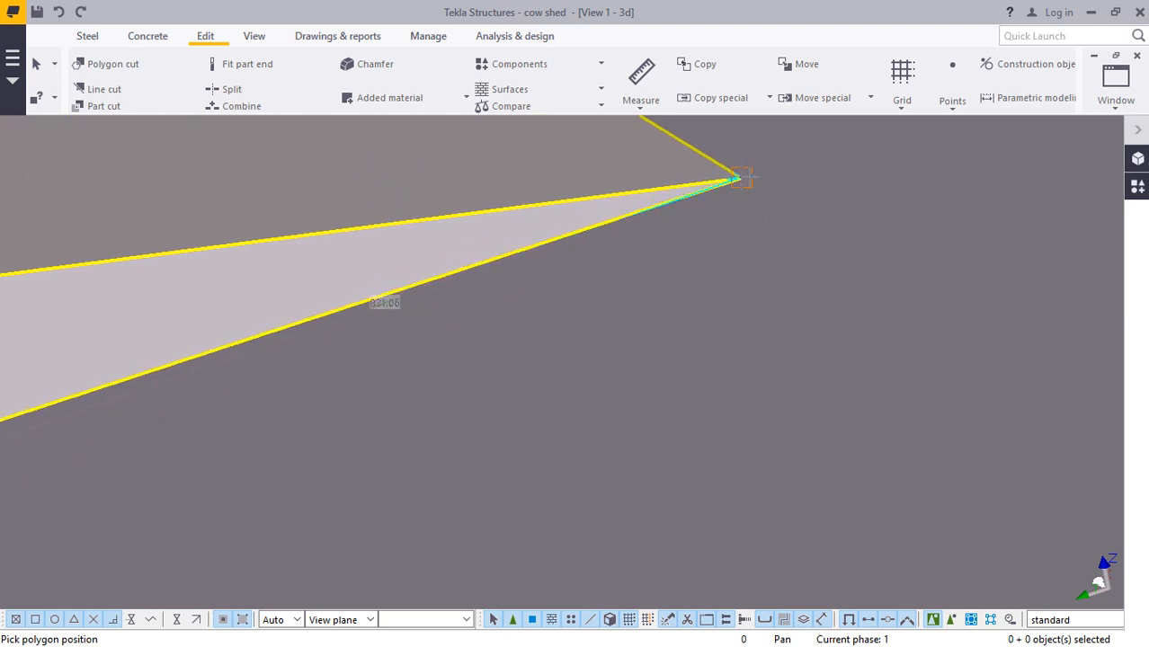
pyautogui.scroll(2, 743, 176)
pyautogui.moveTo(730, 176); pyautogui.dragTo(732, 195, button='middle')
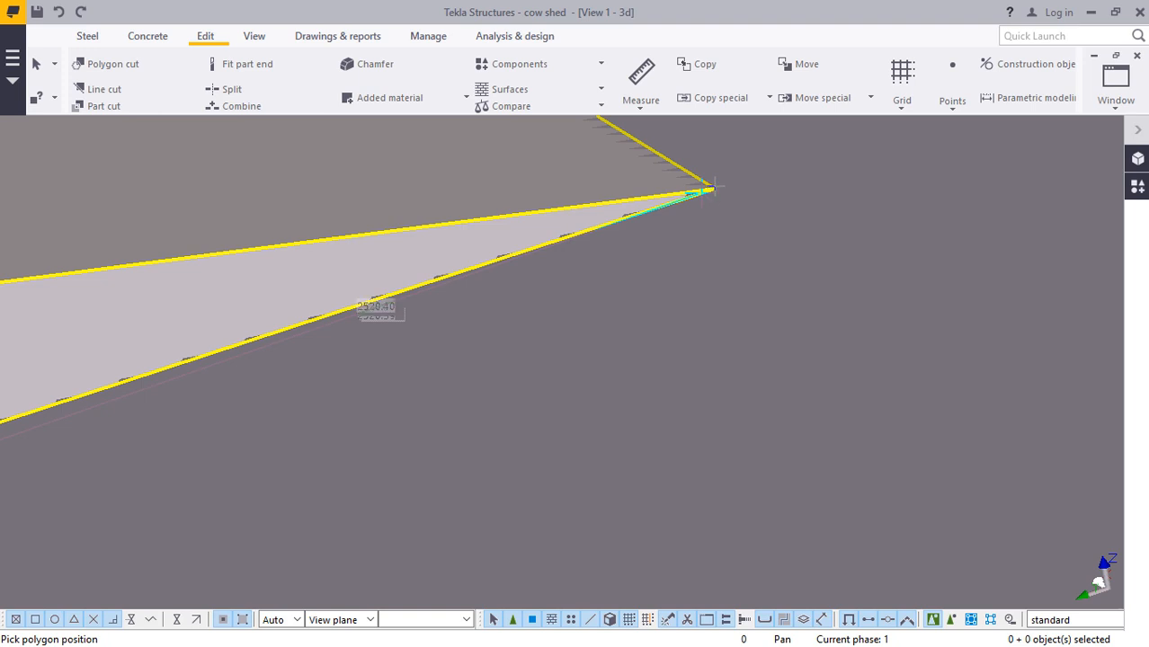
pyautogui.moveTo(714, 201); pyautogui.dragTo(715, 193, button='middle')
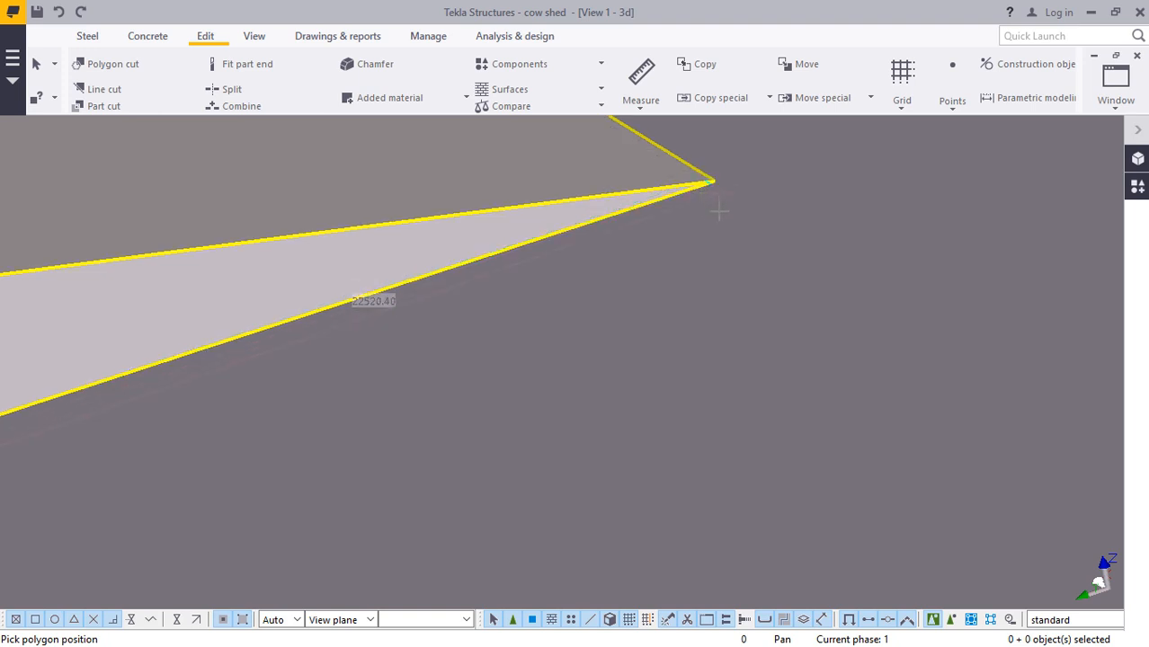
pyautogui.scroll(-3, 747, 202)
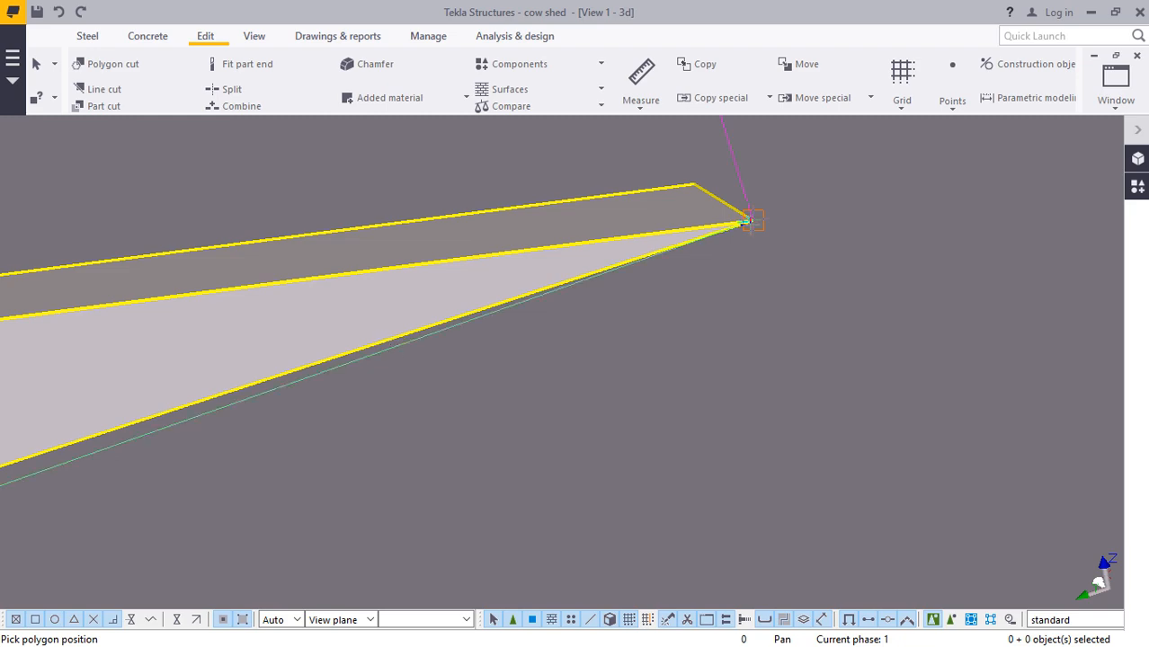
pyautogui.scroll(-8, 748, 220)
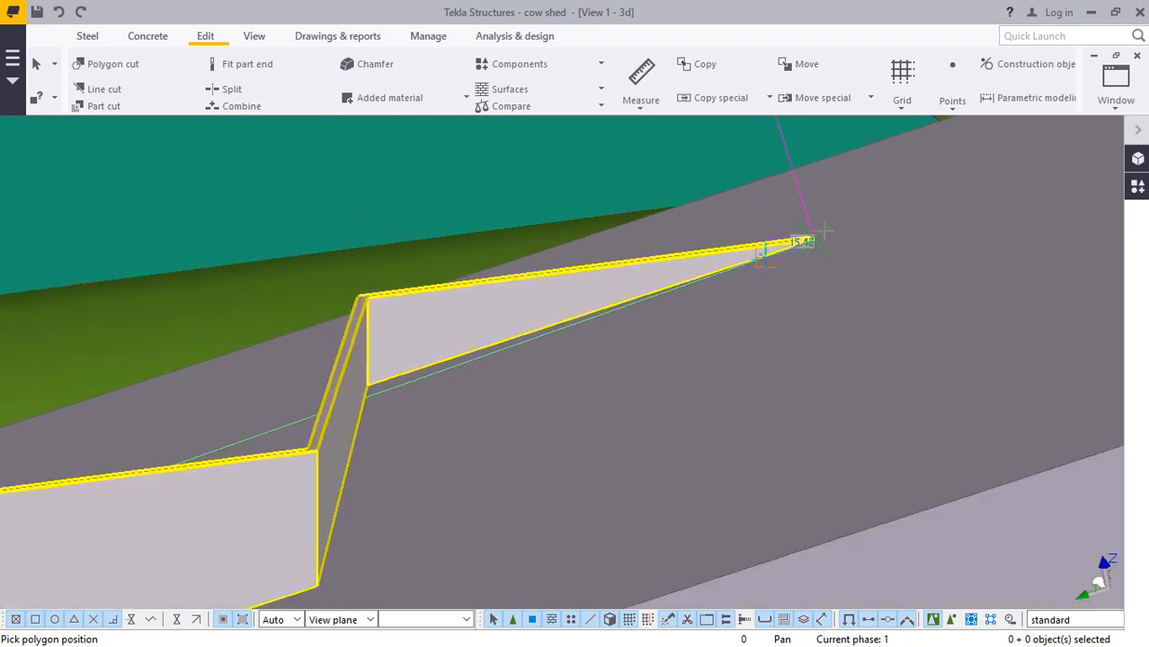
# - Place another polygon point at the upper outer corner of the panel strip above the tube
pyautogui.scroll(-10, 823, 233)
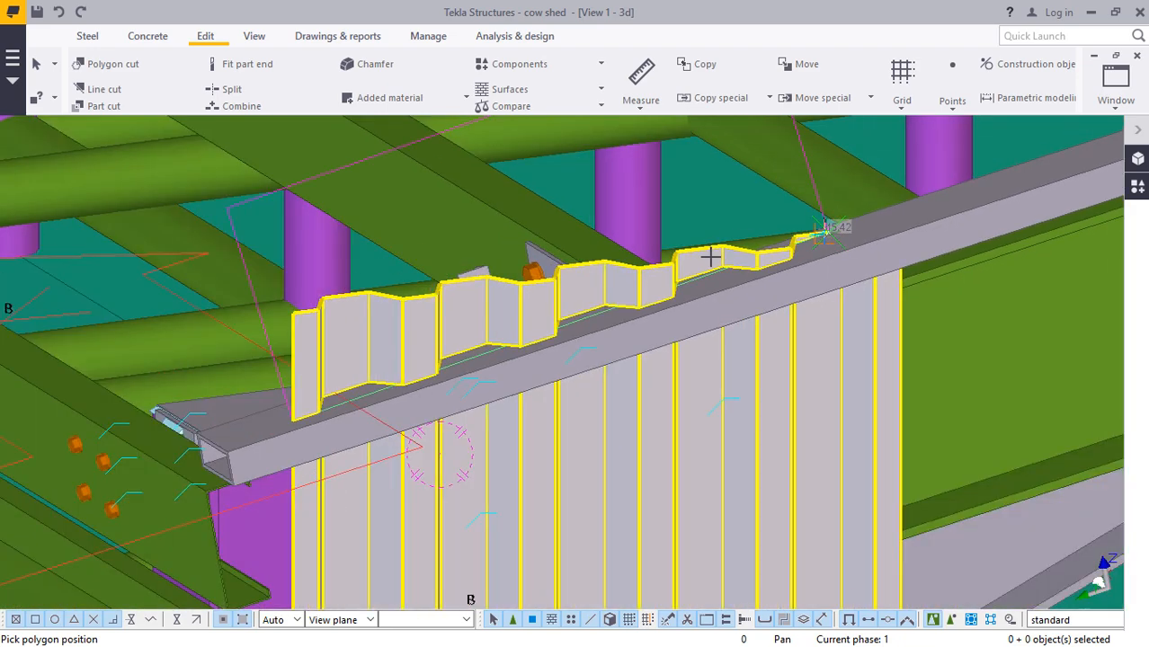
pyautogui.scroll(10, 236, 313)
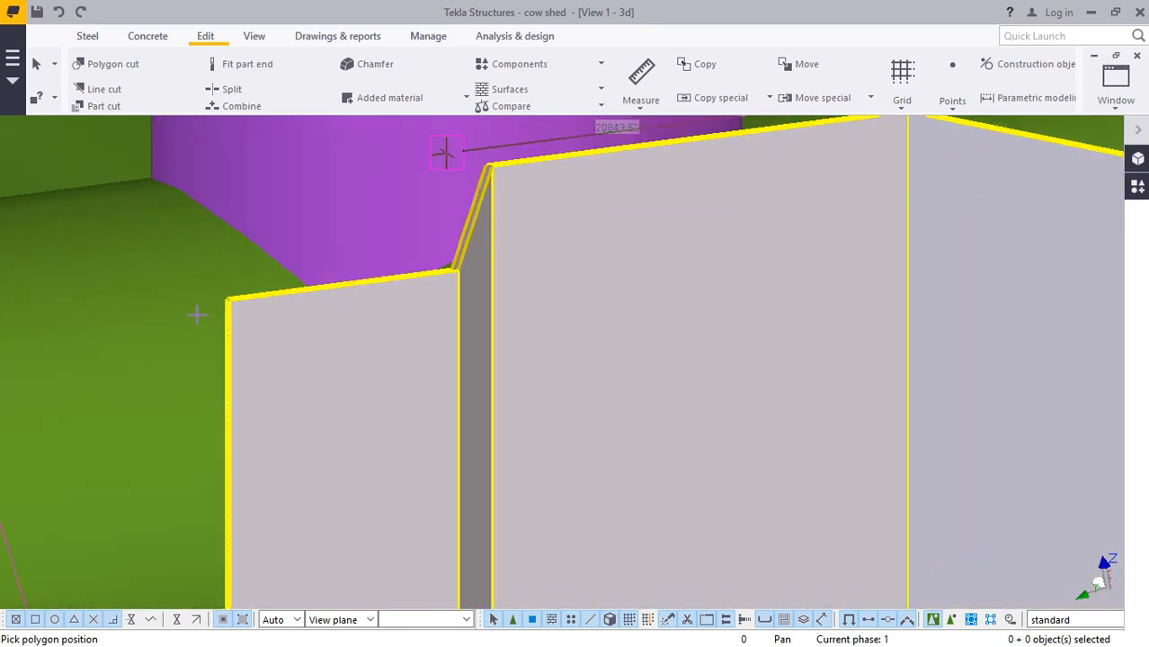
pyautogui.scroll(6, 215, 297)
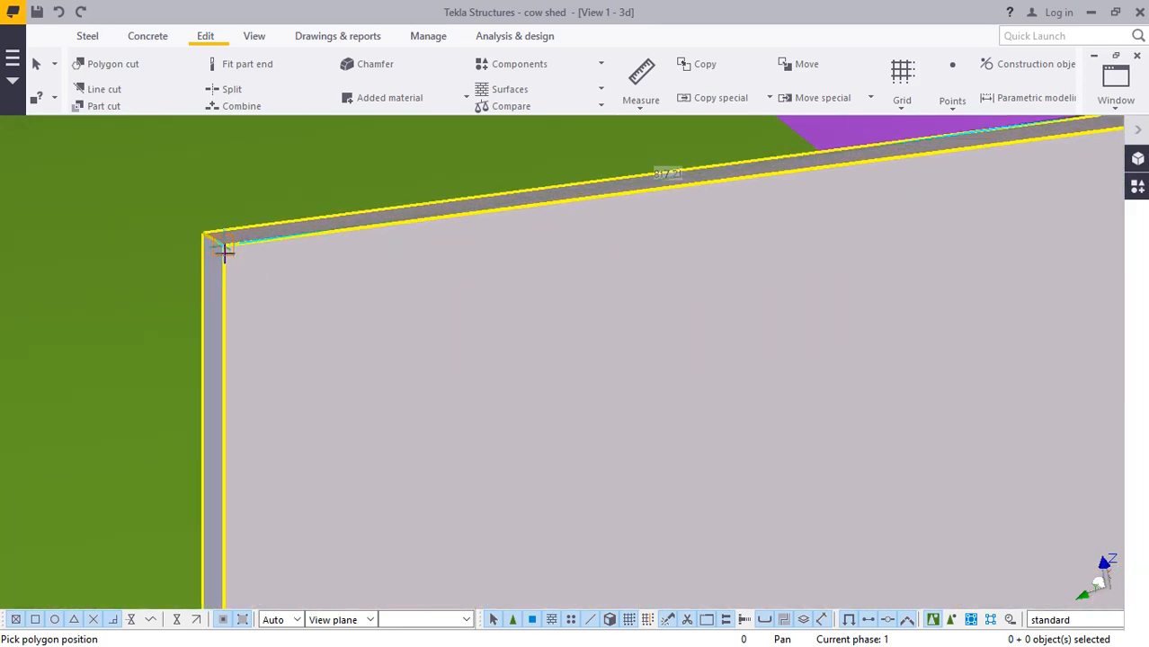
pyautogui.scroll(-8, 275, 250)
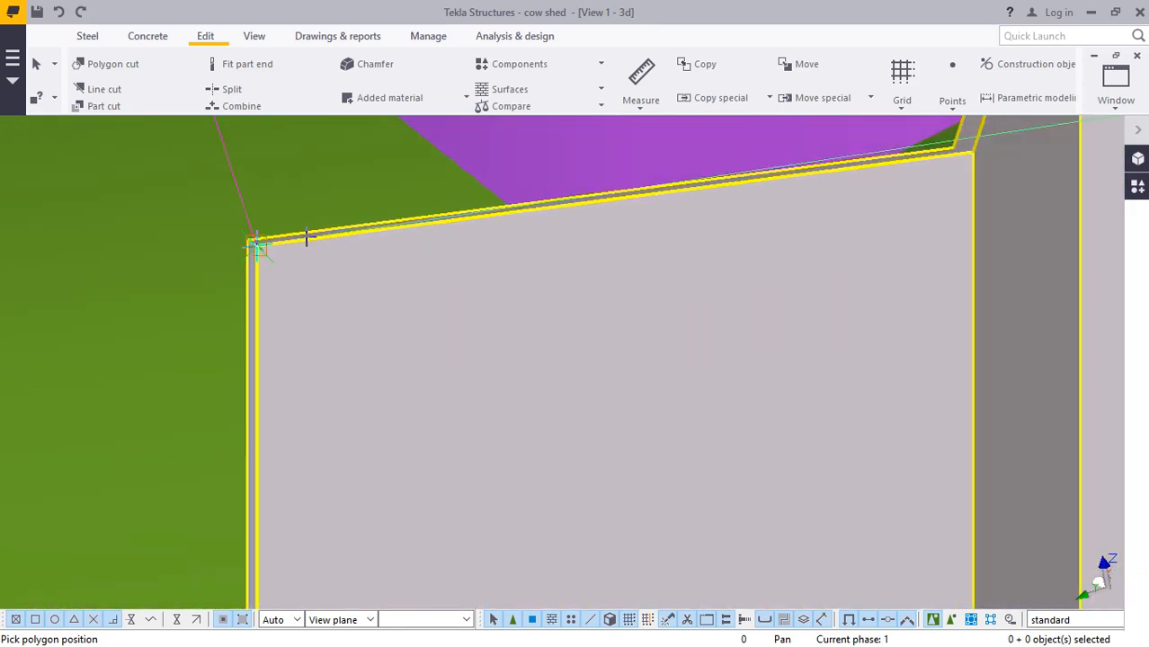
# - Close the polygon at its starting corner to cut the strip above the sloping tube off the corrugated panel
pyautogui.scroll(10, 310, 441)
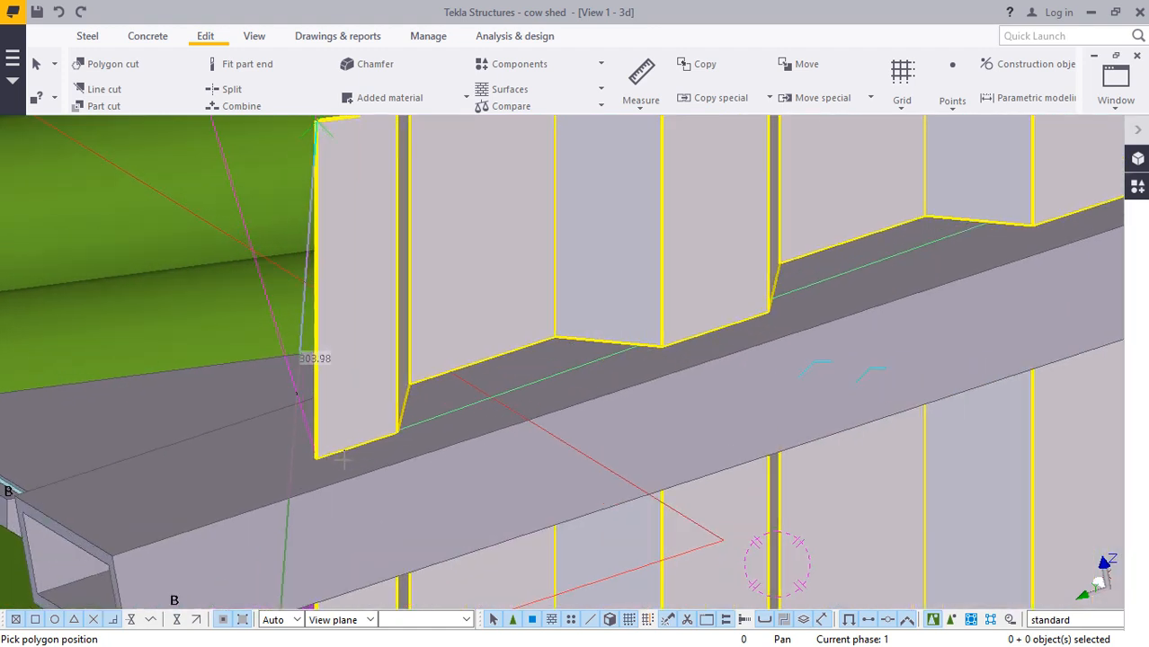
pyautogui.scroll(4, 319, 457)
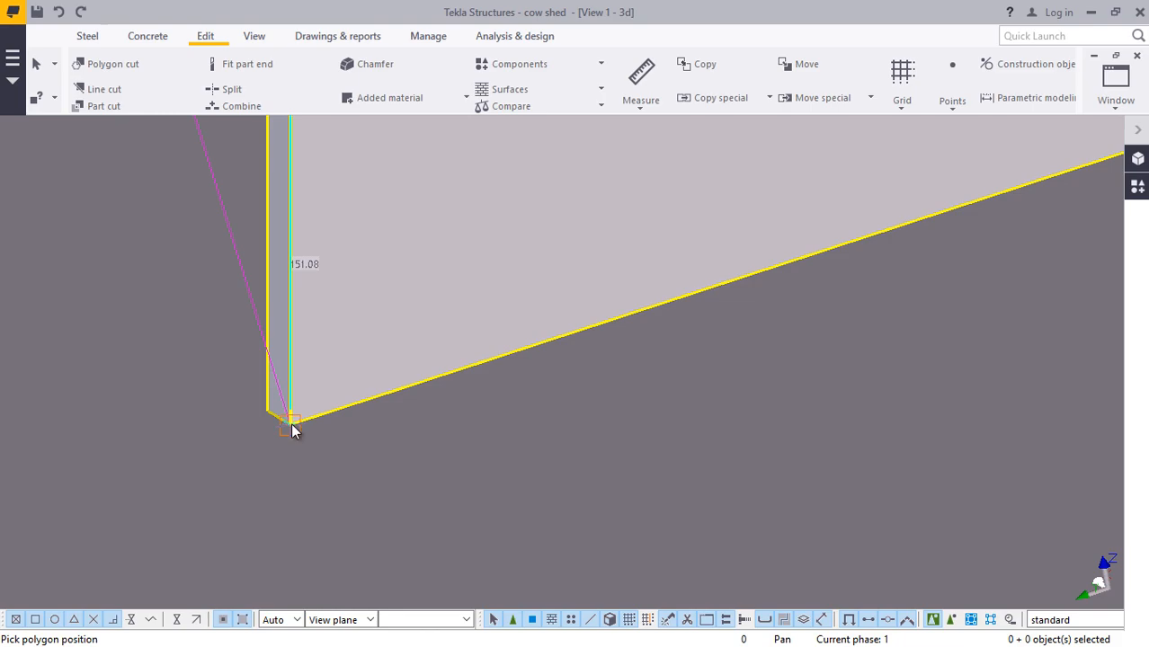
pyautogui.click(292, 428)
pyautogui.scroll(-10, 292, 427)
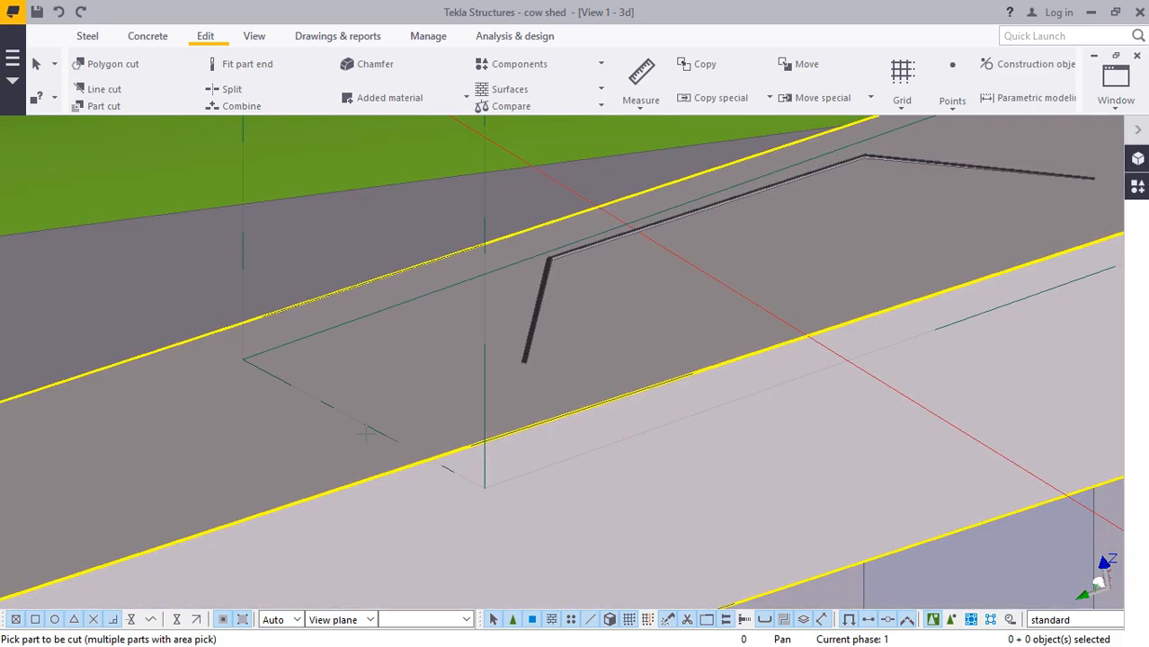
# - End the polygon cut command and redraw the 3d view of the whole shed
pyautogui.scroll(-8, 366, 434)
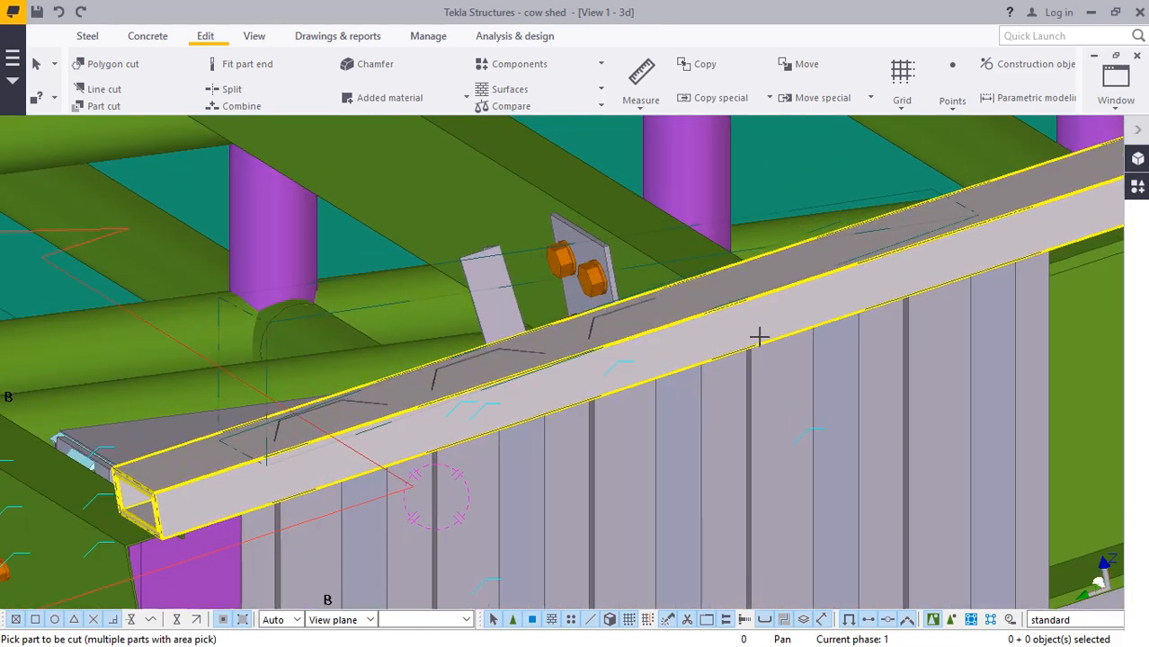
pyautogui.scroll(-10, 758, 336)
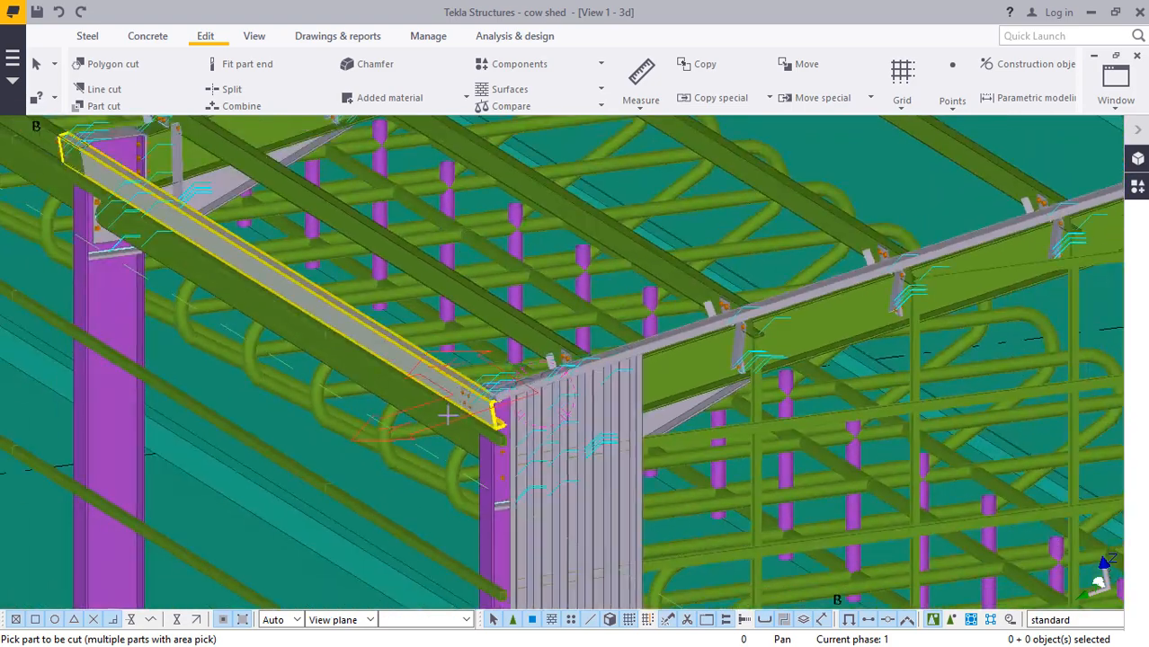
pyautogui.scroll(-15, 447, 416)
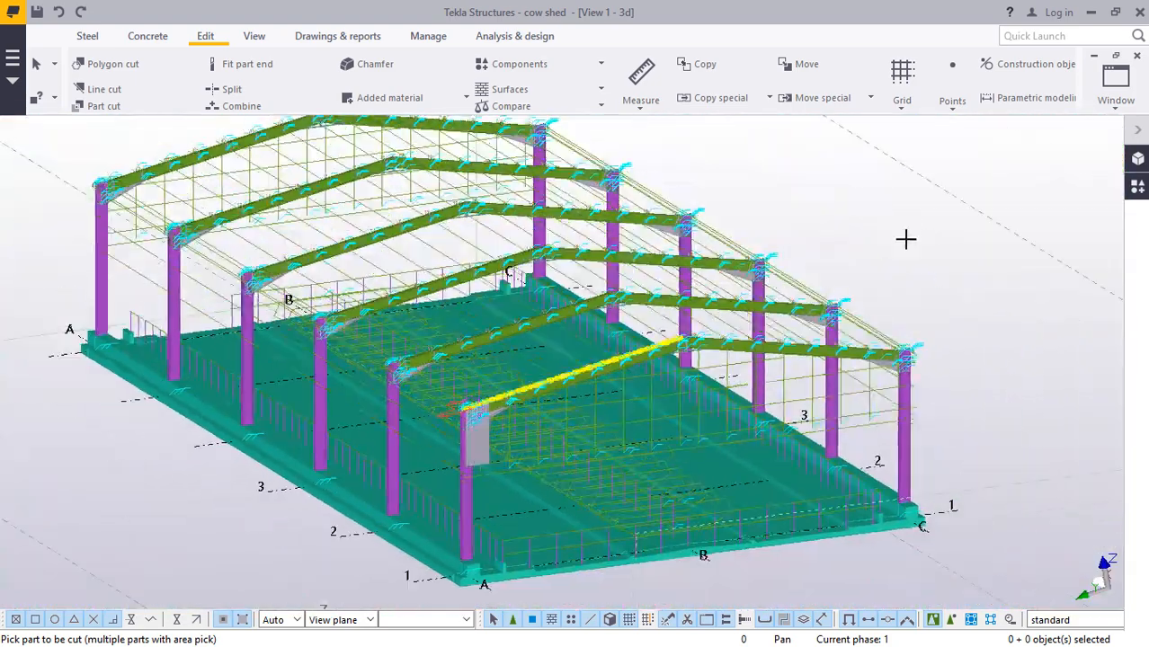
pyautogui.rightClick(879, 210)
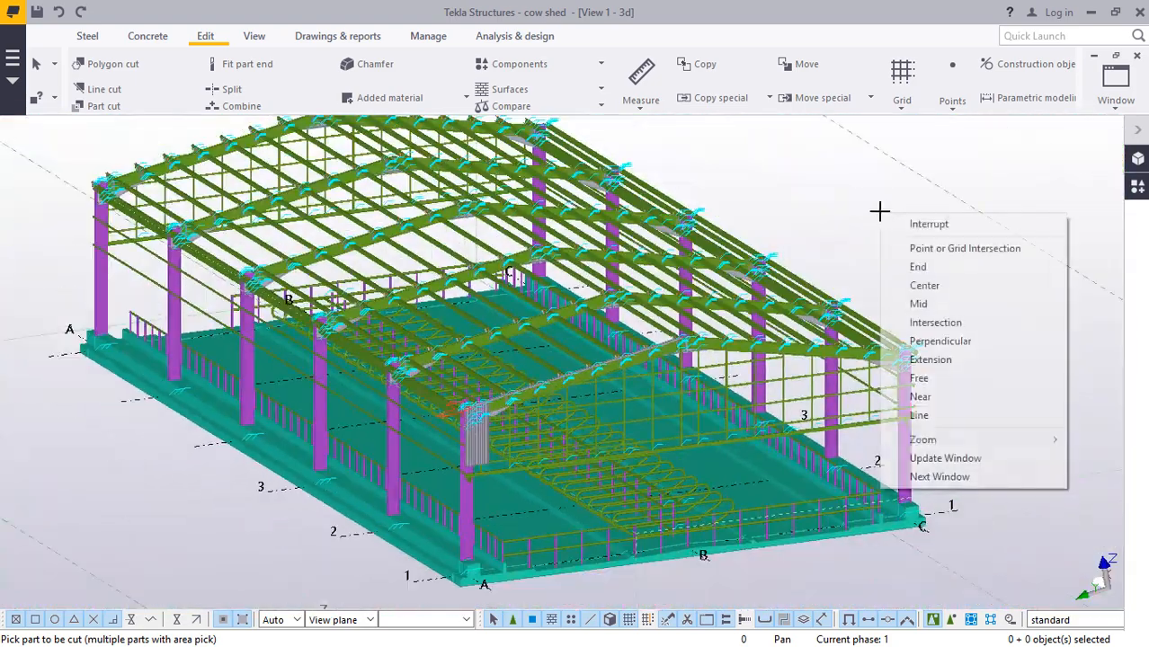
pyautogui.click(925, 225)
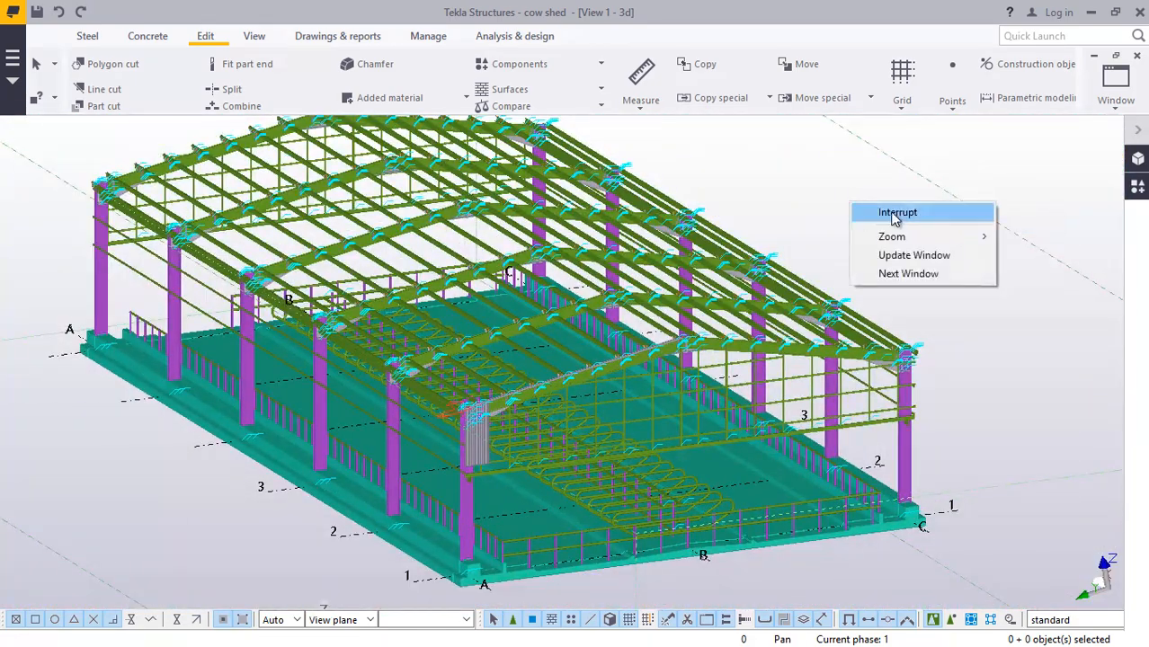
pyautogui.rightClick(820, 184)
pyautogui.click(873, 272)
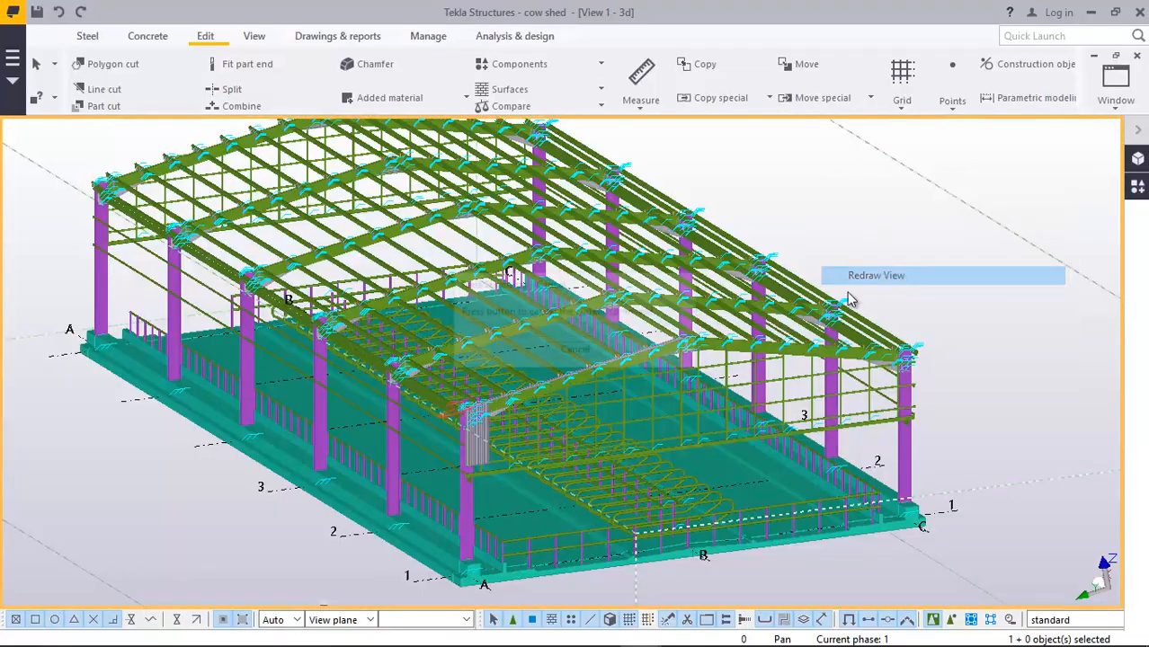
# - Delete the sloping gable tube and inspect the cut along the corrugated panel's upper edge
pyautogui.scroll(10, 524, 425)
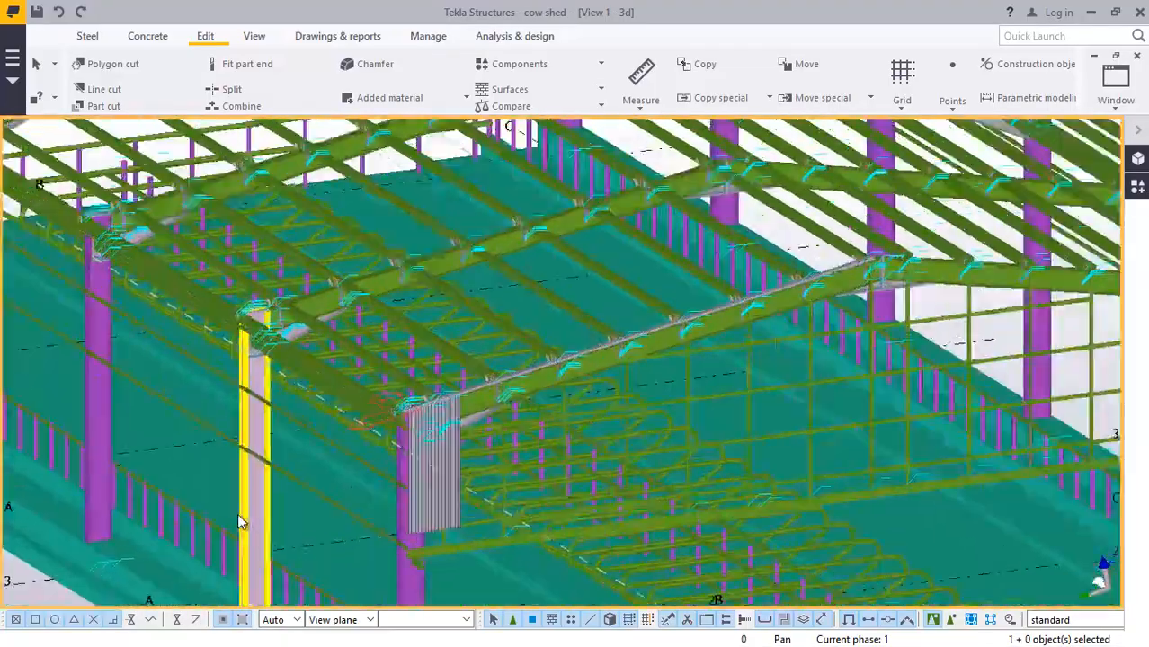
pyautogui.scroll(10, 557, 342)
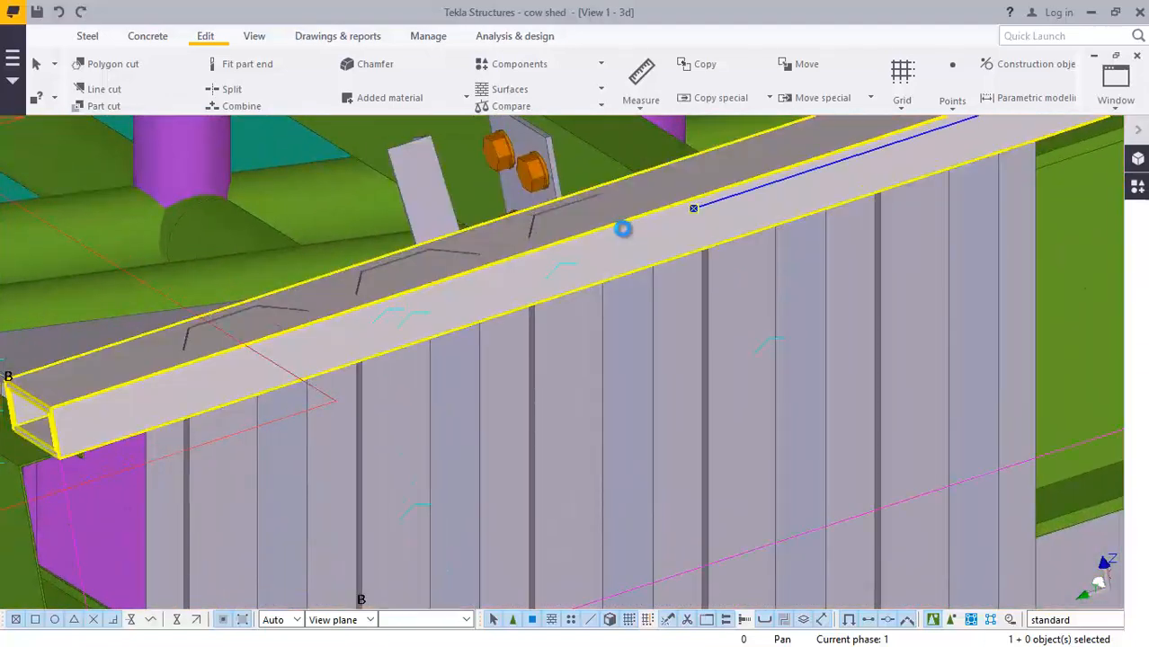
pyautogui.rightClick(623, 226)
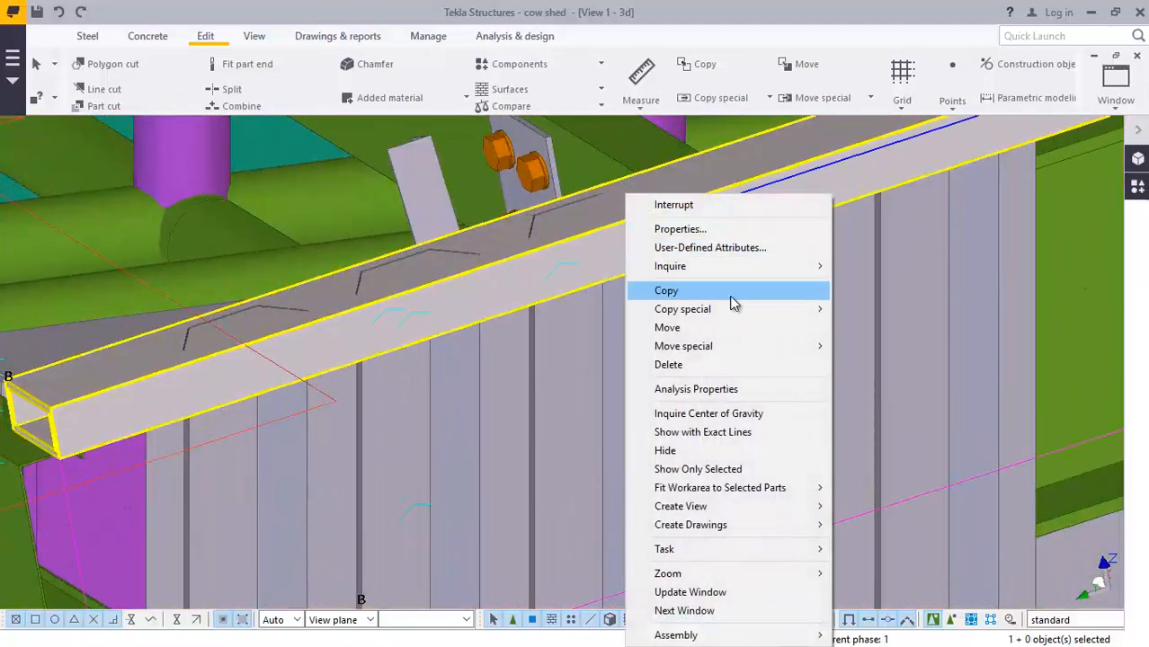
pyautogui.click(668, 364)
pyautogui.scroll(3, 526, 320)
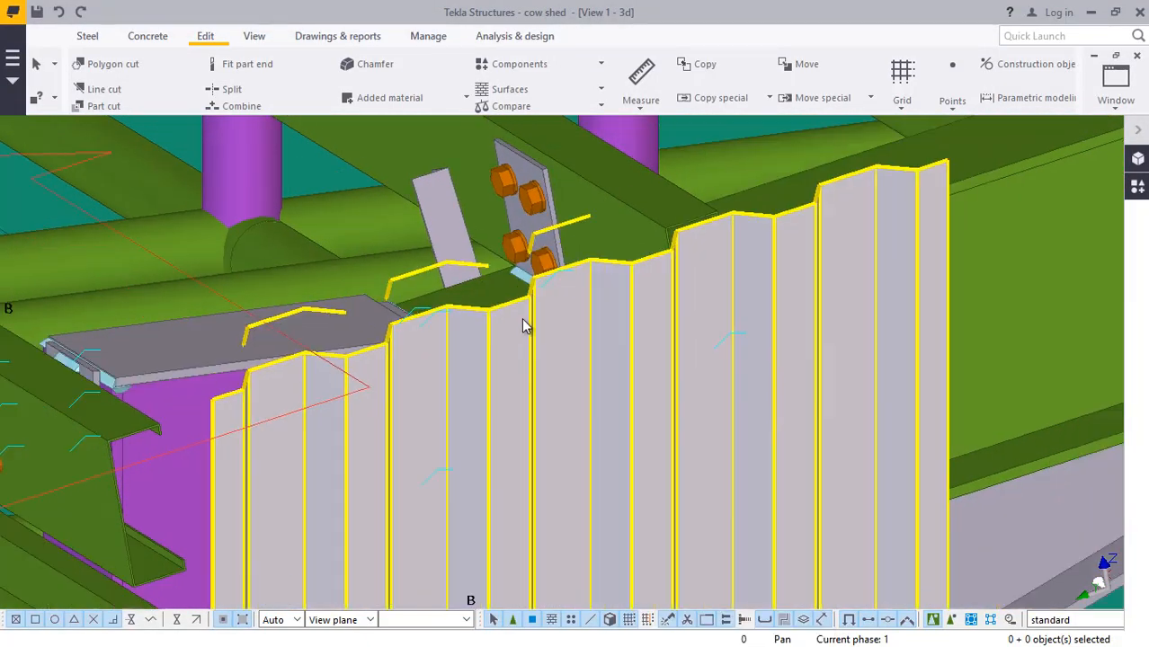
pyautogui.scroll(-3, 475, 278)
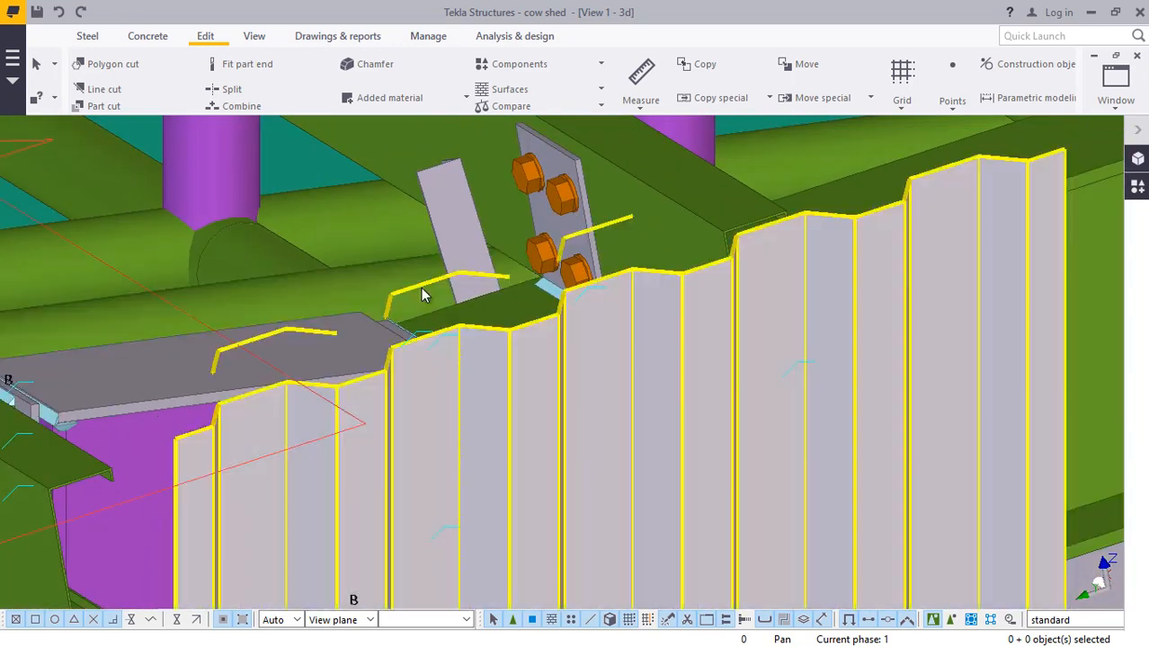
pyautogui.scroll(-2, 463, 299)
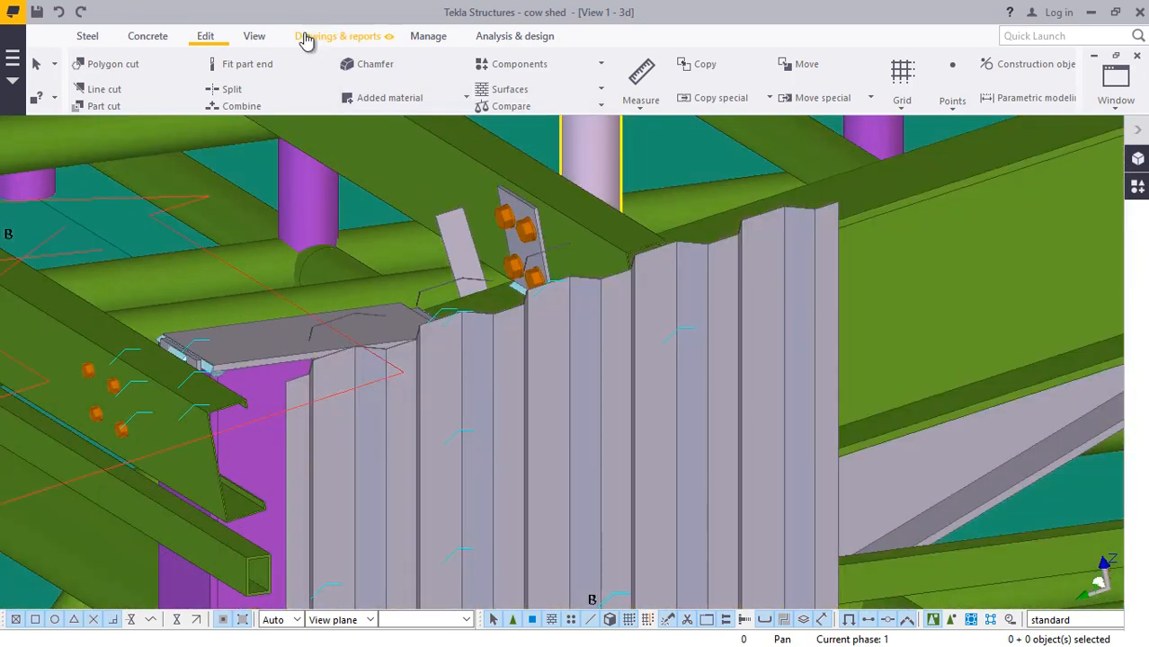
pyautogui.click(256, 38)
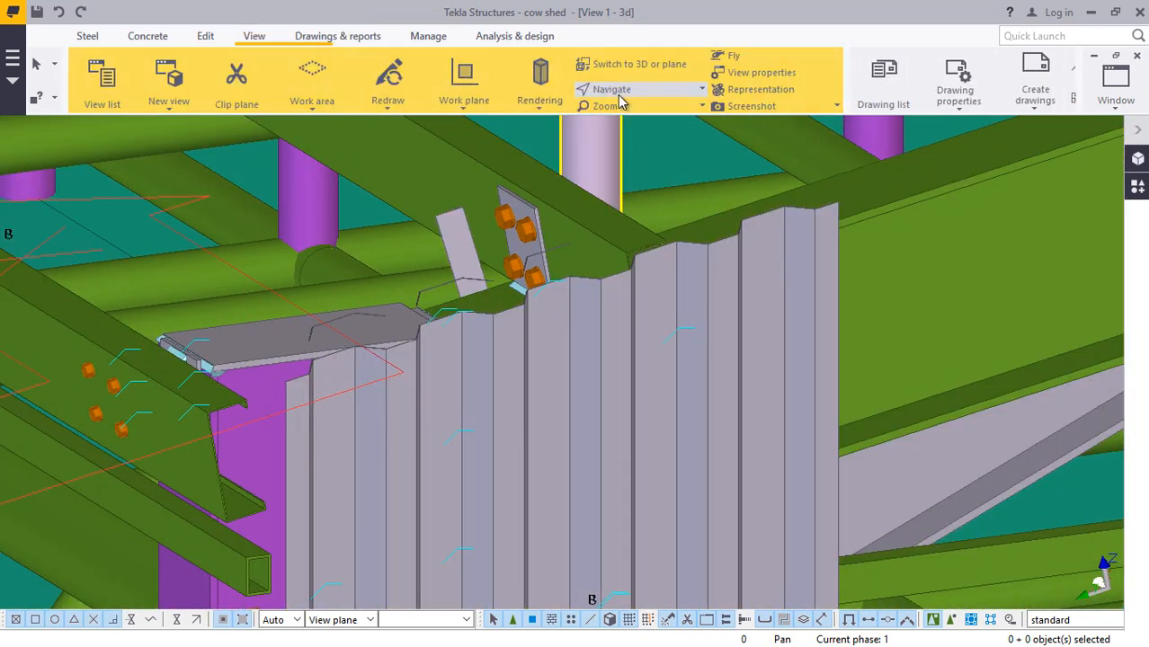
# - Start copying the trimmed corrugated panel, with its upper outer corner as the base point
pyautogui.click(629, 89)
pyautogui.keyDown('ctrl'); pyautogui.moveTo(619, 338); pyautogui.dragTo(525, 384, button='middle'); pyautogui.keyUp('ctrl')
pyautogui.scroll(10, 287, 362)
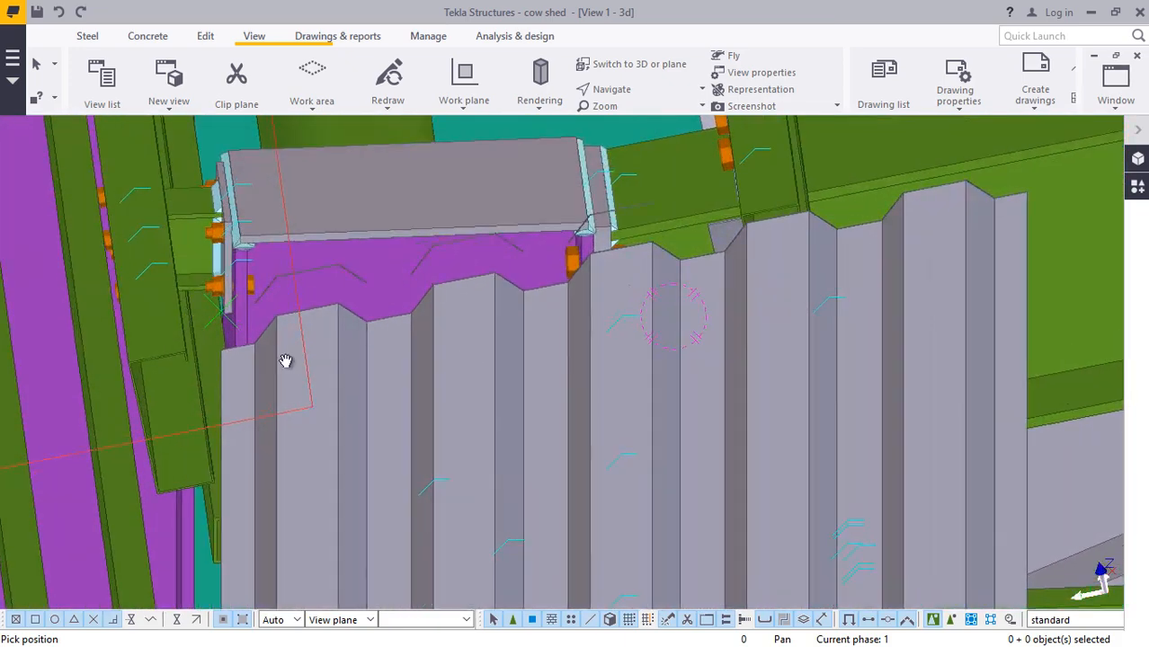
pyautogui.scroll(2, 201, 334)
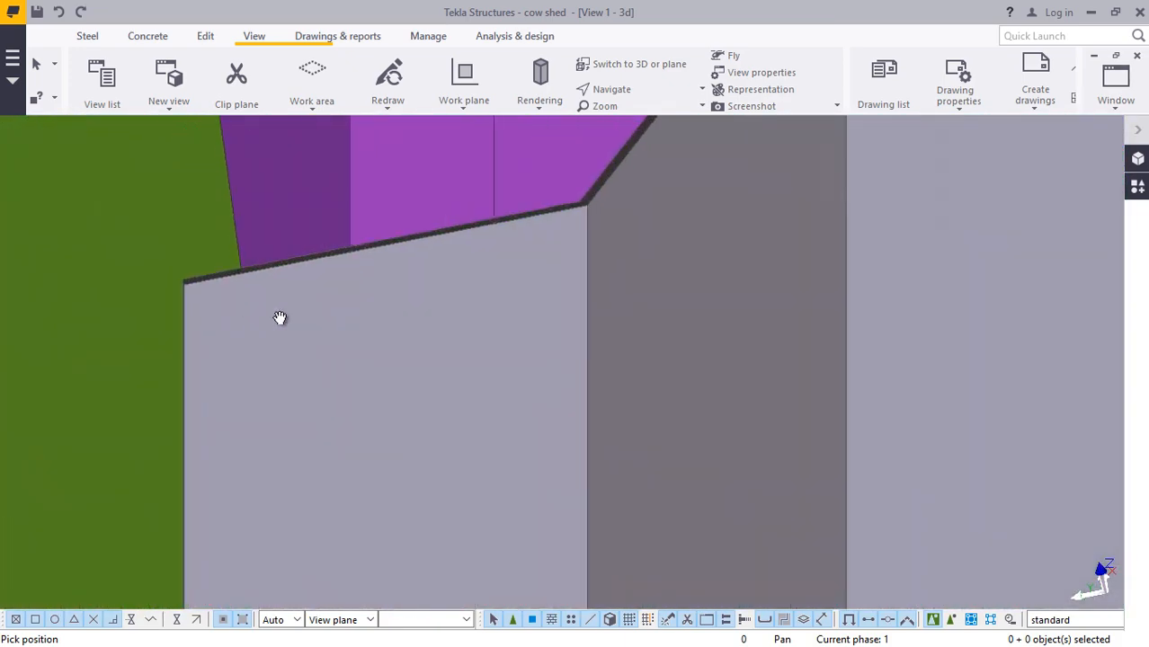
pyautogui.rightClick(280, 318)
pyautogui.click(310, 329)
pyautogui.rightClick(225, 315)
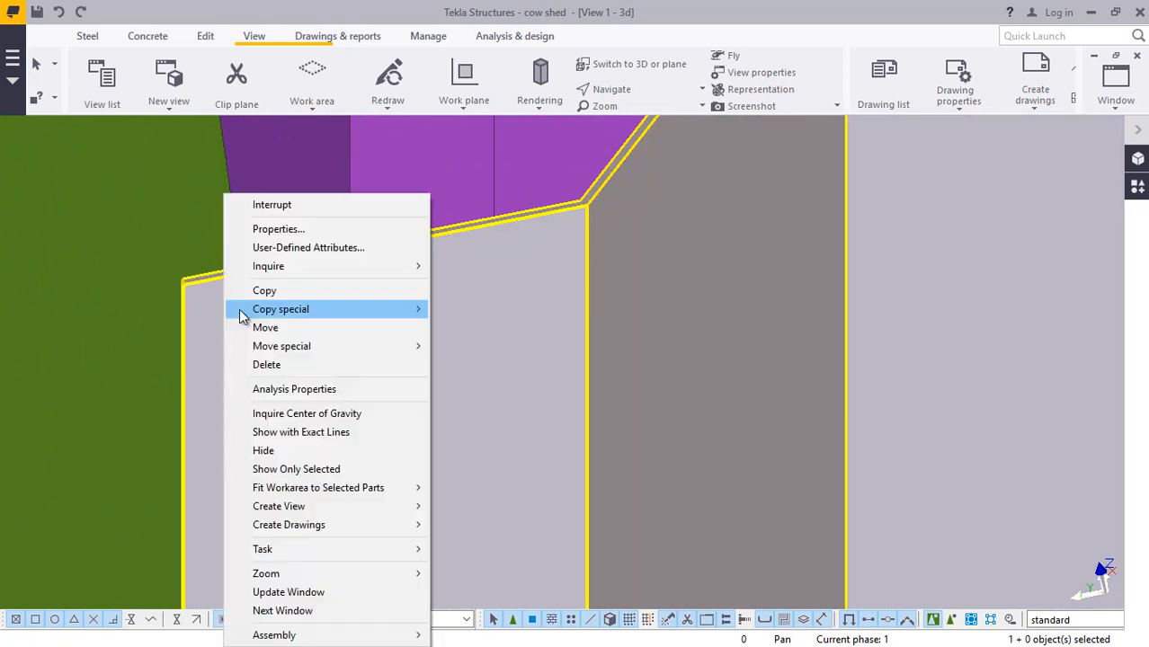
pyautogui.moveTo(277, 315)
pyautogui.click(282, 293)
pyautogui.scroll(4, 258, 342)
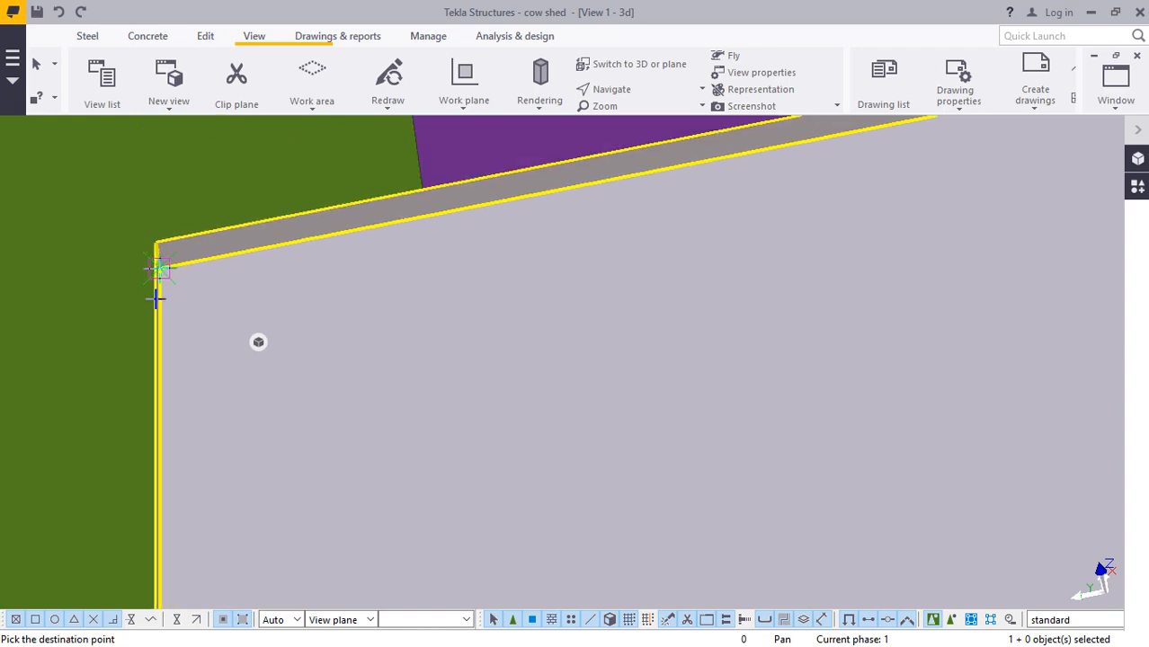
# - Place the first two panel copies side by side along the slope, each at the preceding panel's upper inner corner
pyautogui.scroll(-5, 156, 299)
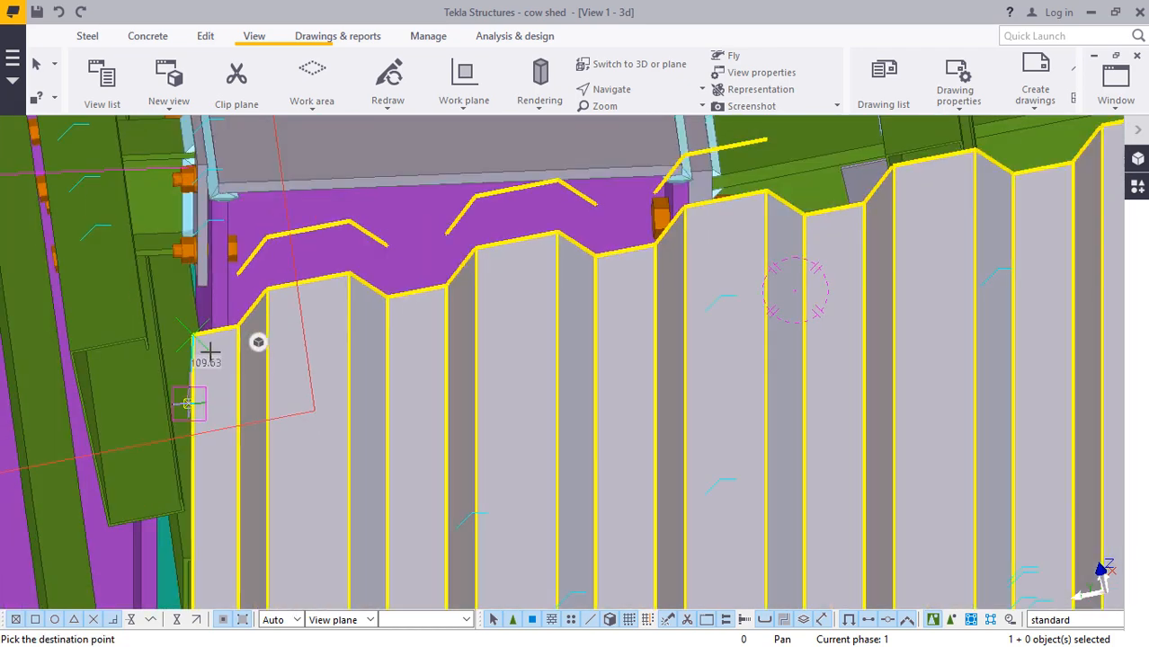
pyautogui.scroll(-2, 257, 342)
pyautogui.scroll(6, 258, 342)
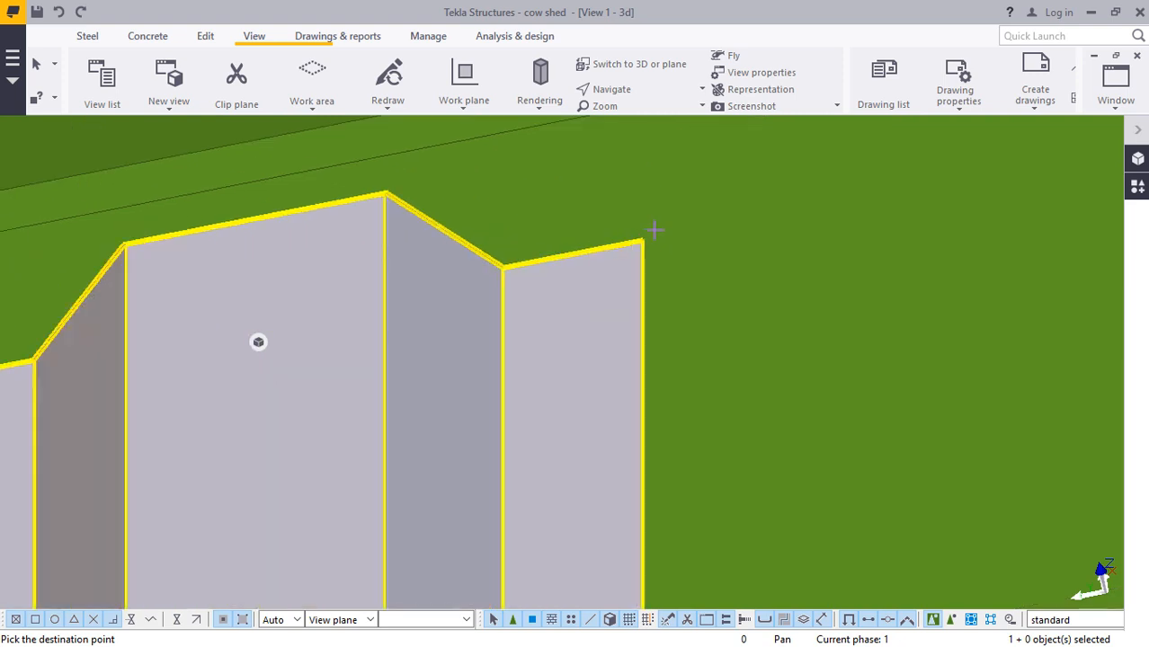
pyautogui.scroll(5, 654, 233)
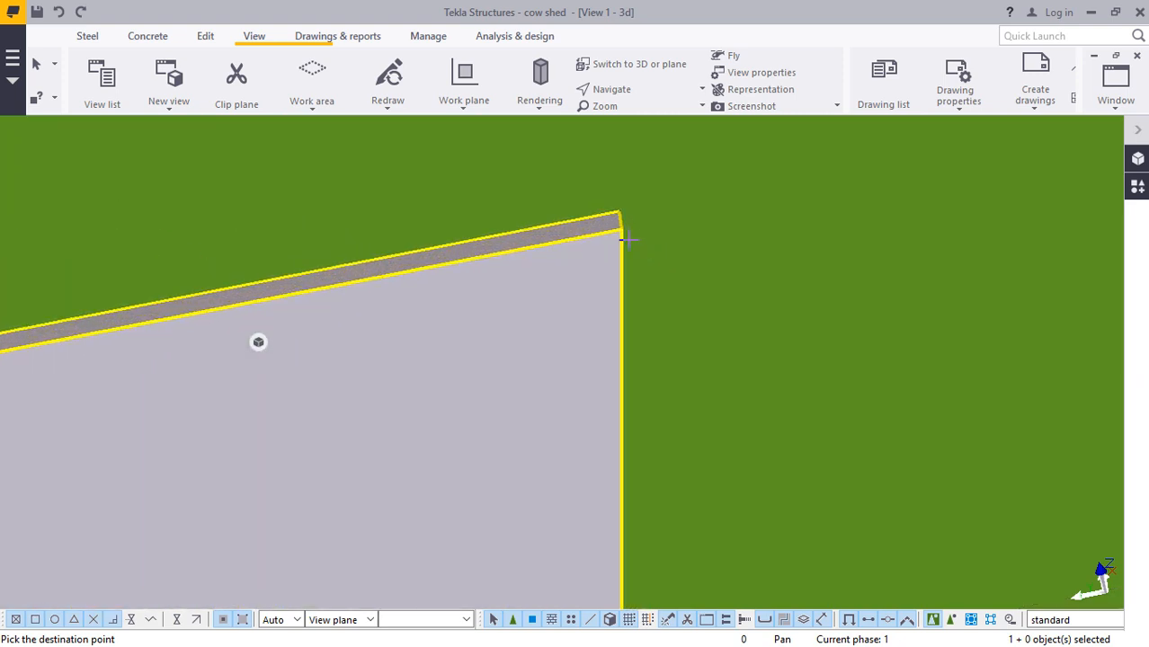
pyautogui.scroll(-6, 495, 277)
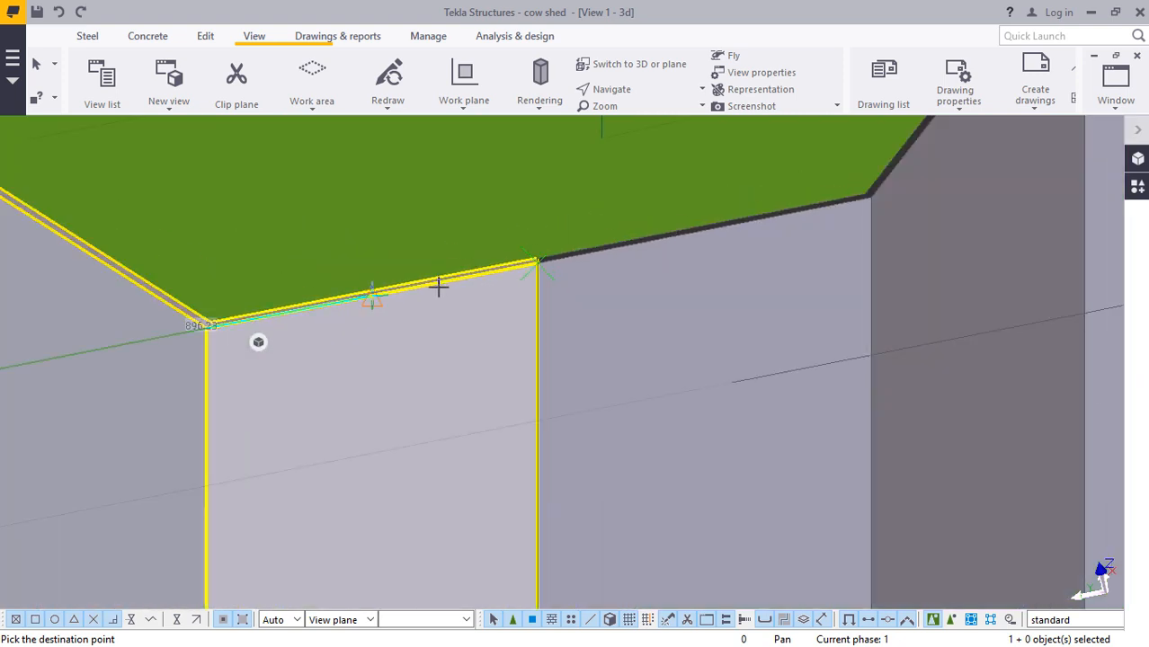
pyautogui.scroll(-5, 435, 307)
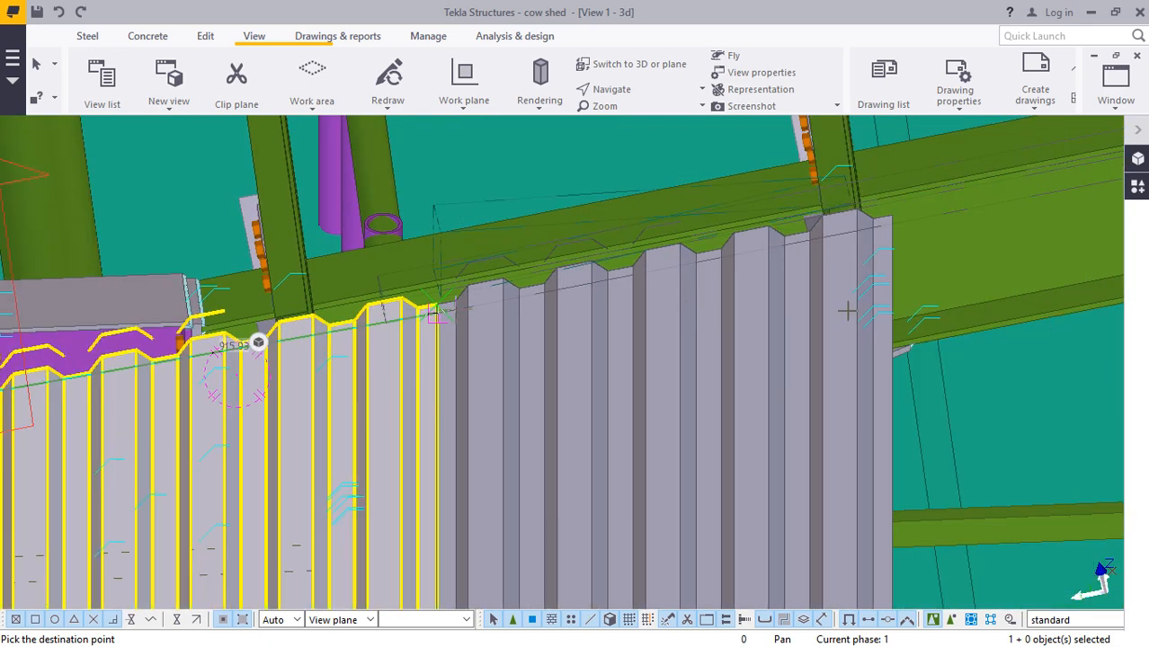
pyautogui.scroll(4, 1066, 228)
pyautogui.scroll(5, 698, 215)
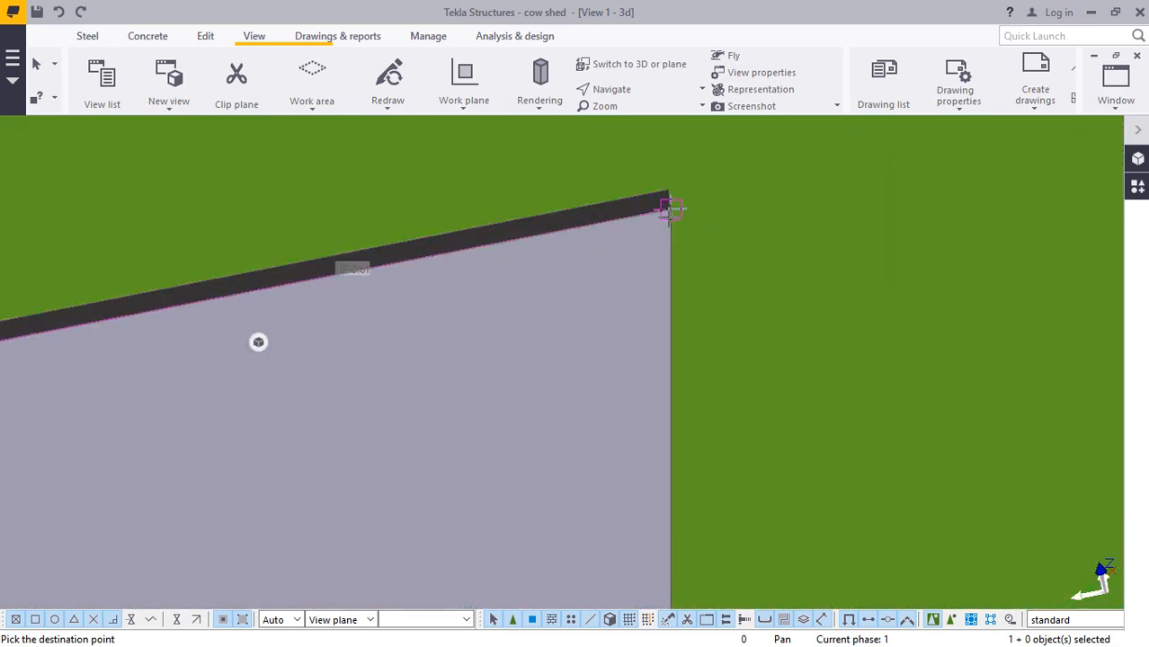
pyautogui.click(664, 203)
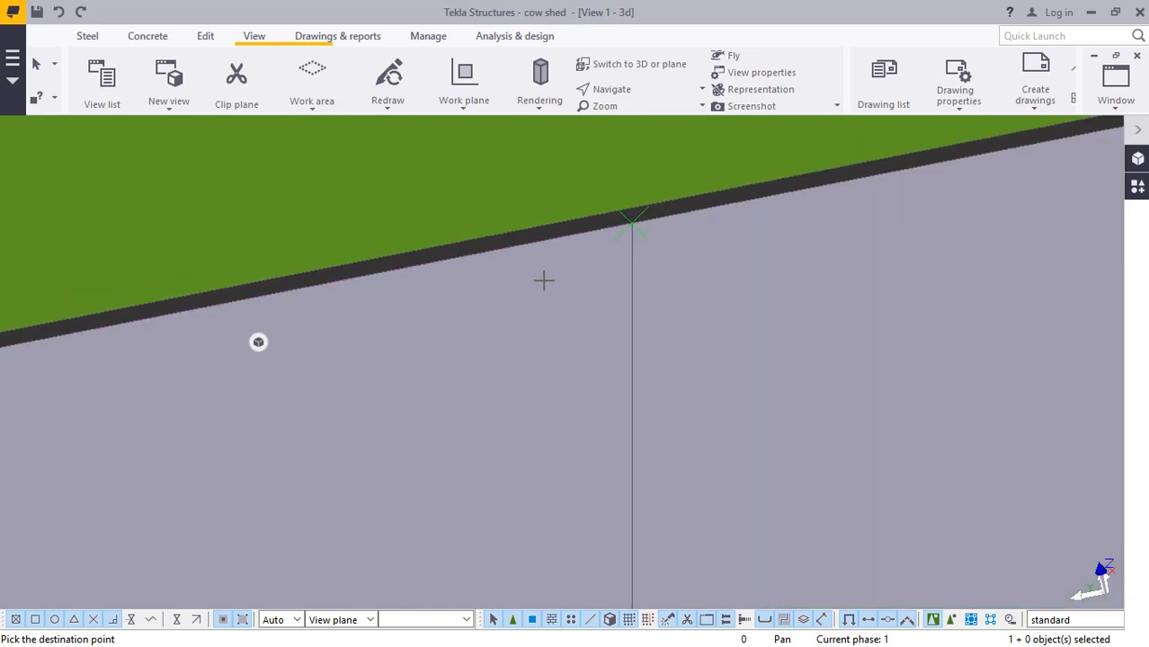
# - Add the third and fourth panel copies up the slope, each at the upper inner corner of the last panel
pyautogui.scroll(-10, 543, 280)
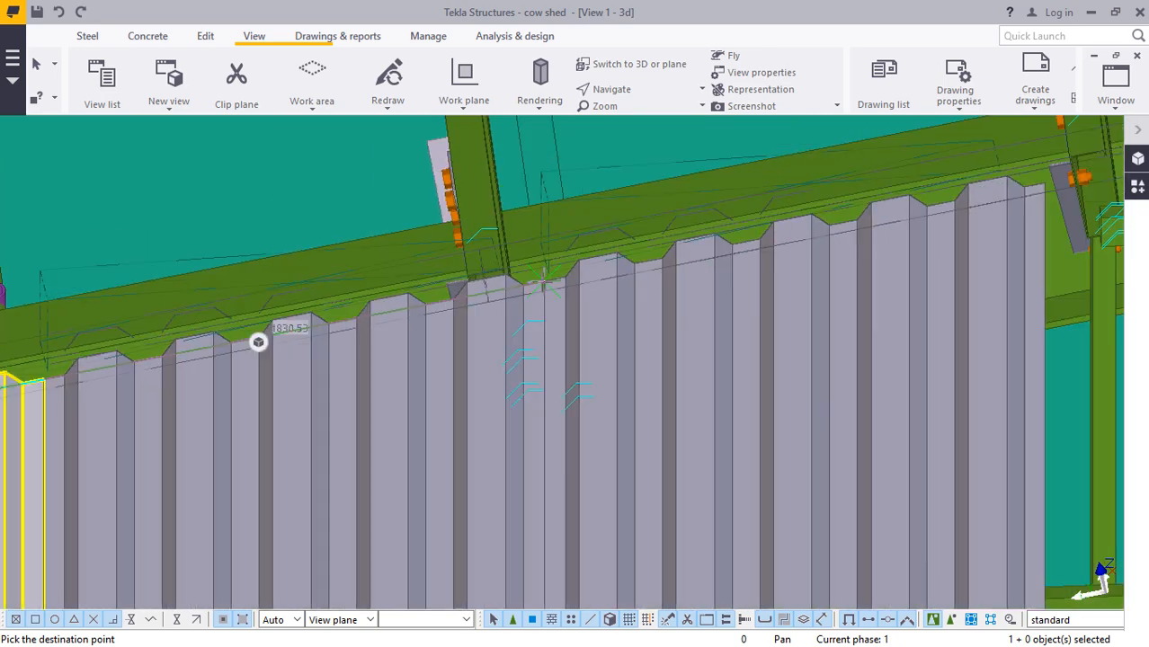
pyautogui.scroll(-3, 543, 281)
pyautogui.scroll(8, 936, 218)
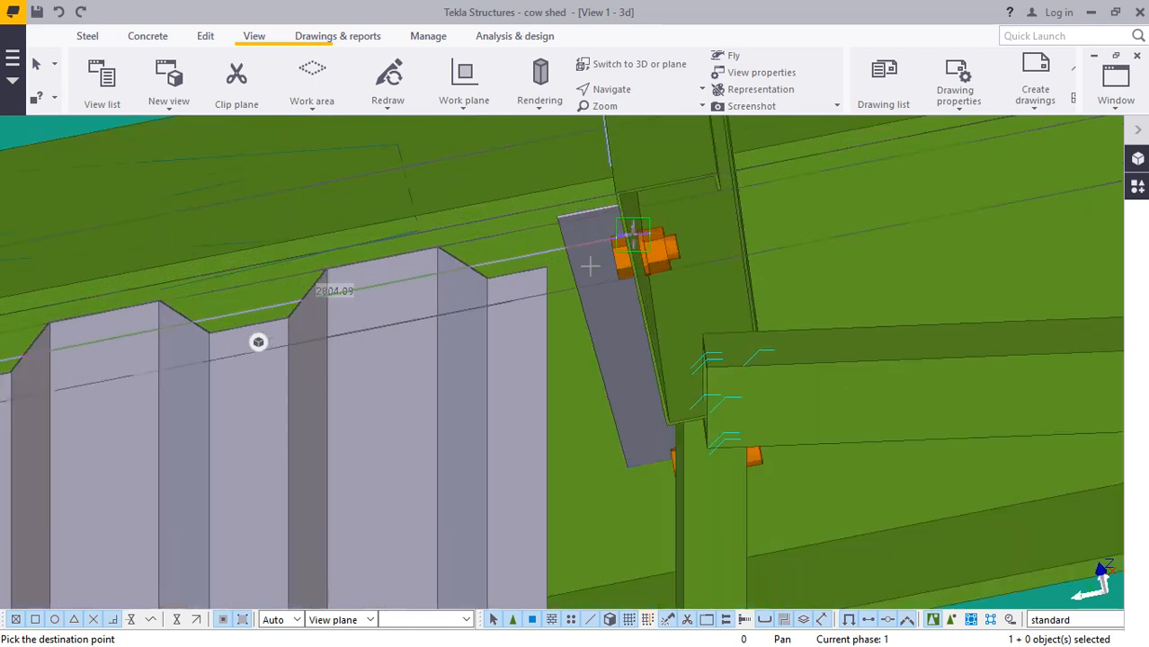
pyautogui.scroll(8, 590, 265)
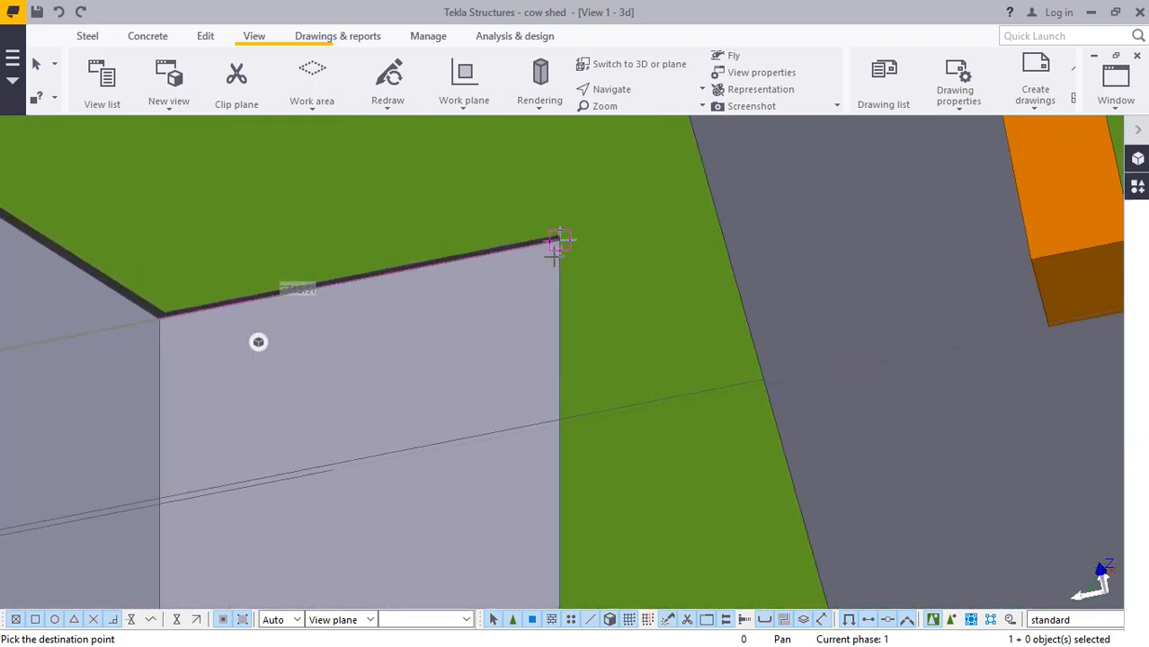
pyautogui.scroll(4, 555, 254)
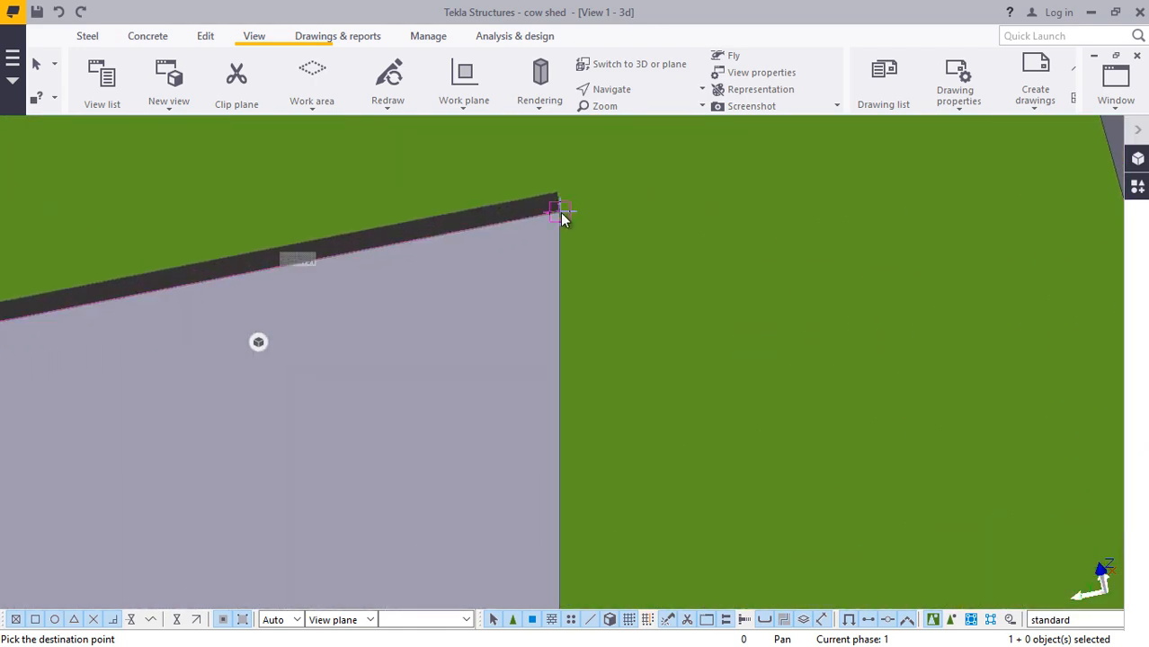
pyautogui.click(559, 211)
pyautogui.scroll(-10, 560, 254)
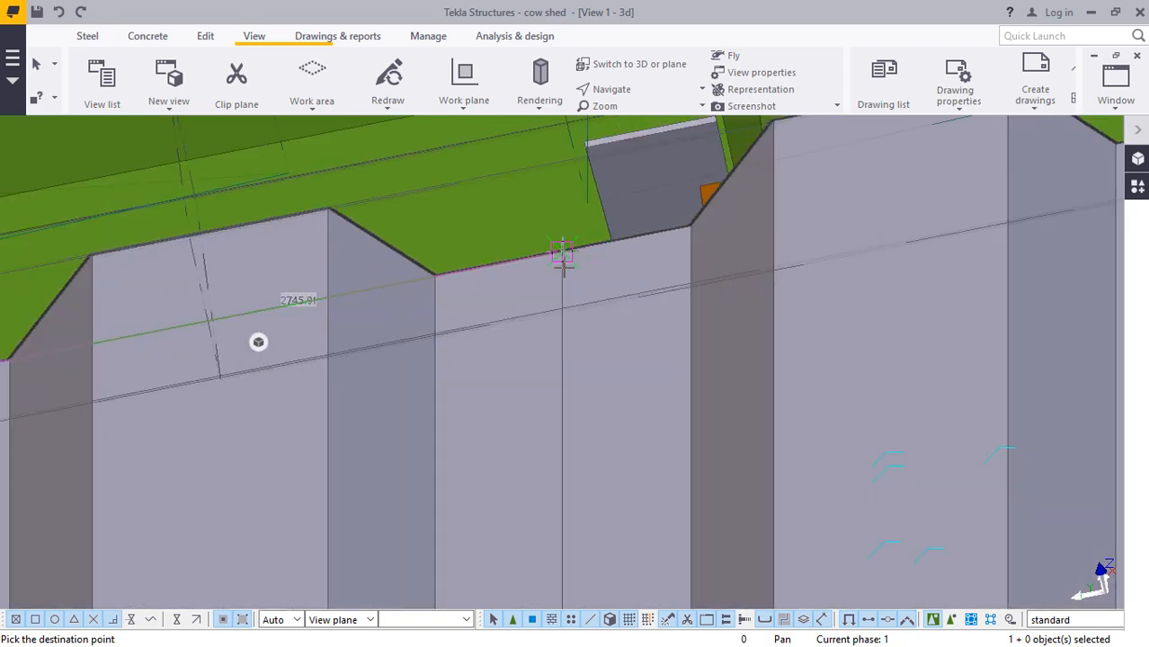
pyautogui.scroll(-5, 600, 283)
pyautogui.scroll(5, 910, 217)
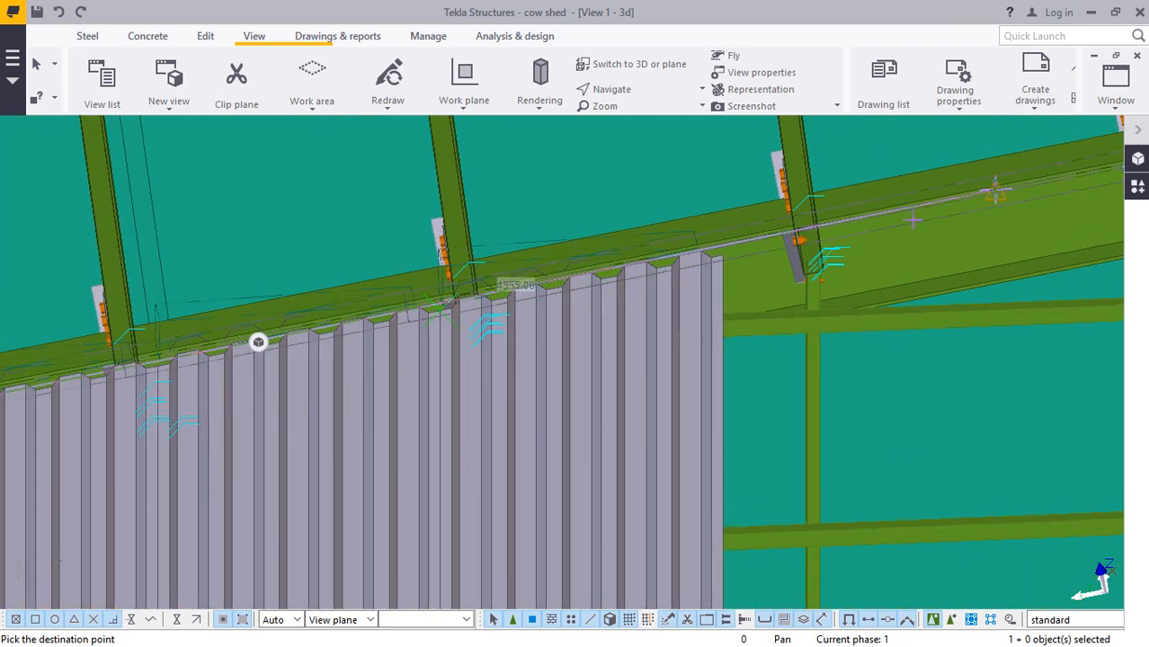
pyautogui.scroll(5, 687, 252)
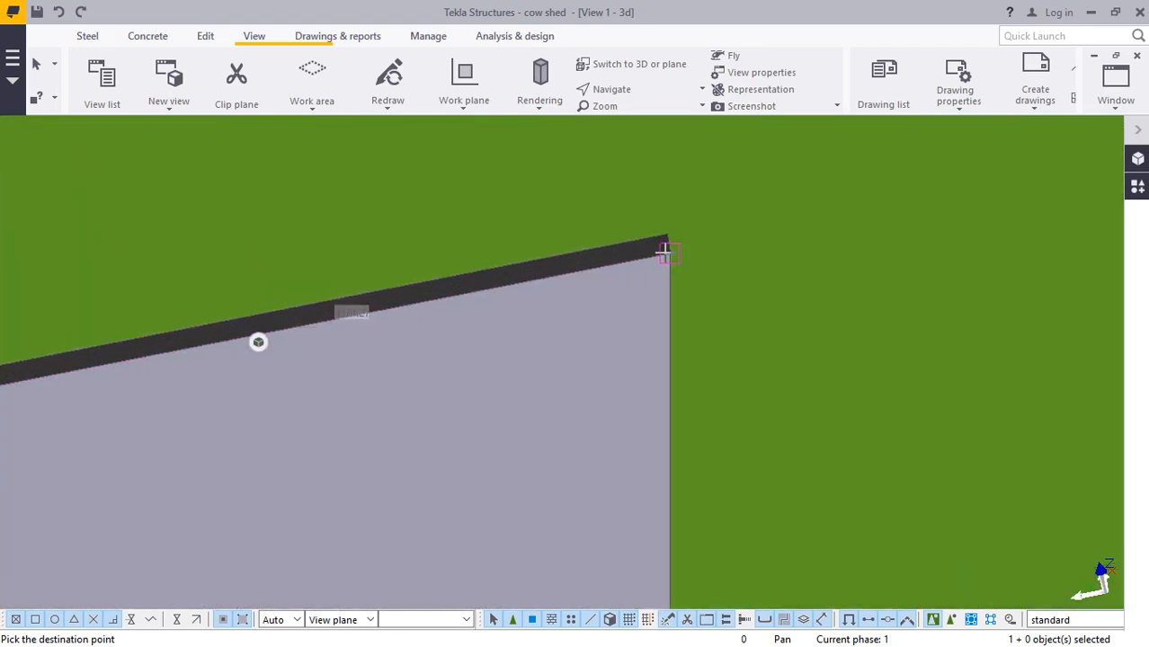
# - Continue the cladding row with the fifth and sixth panel copies, snapping each to the last panel's upper inner corner
pyautogui.scroll(-8, 587, 296)
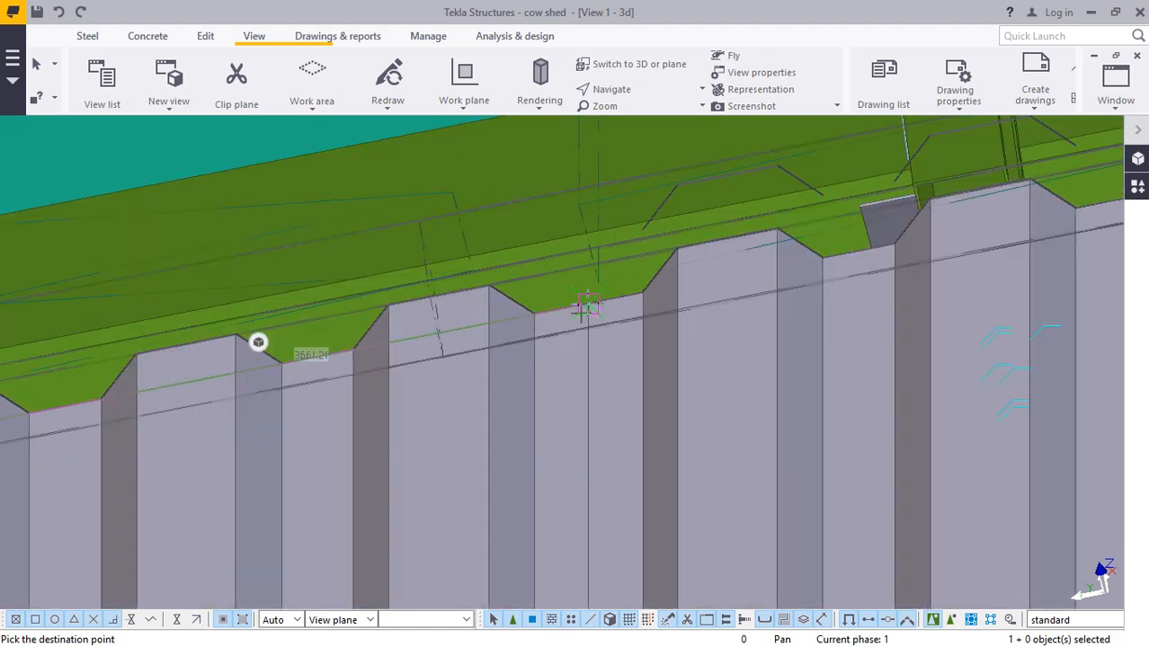
pyautogui.scroll(-6, 587, 306)
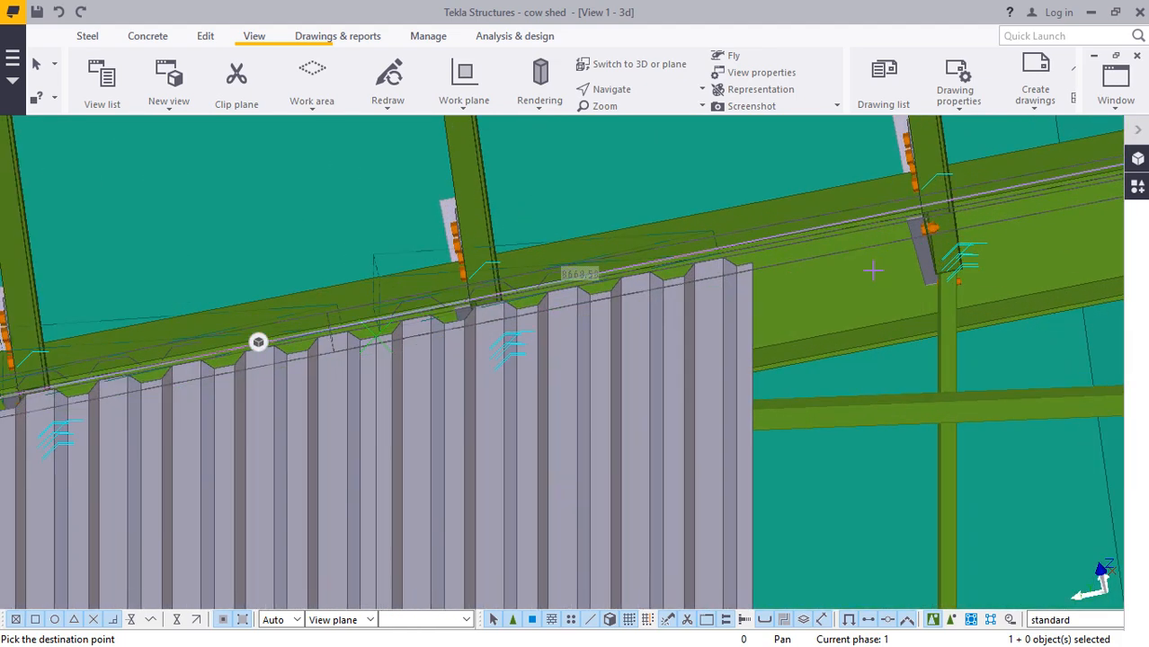
pyautogui.scroll(10, 719, 259)
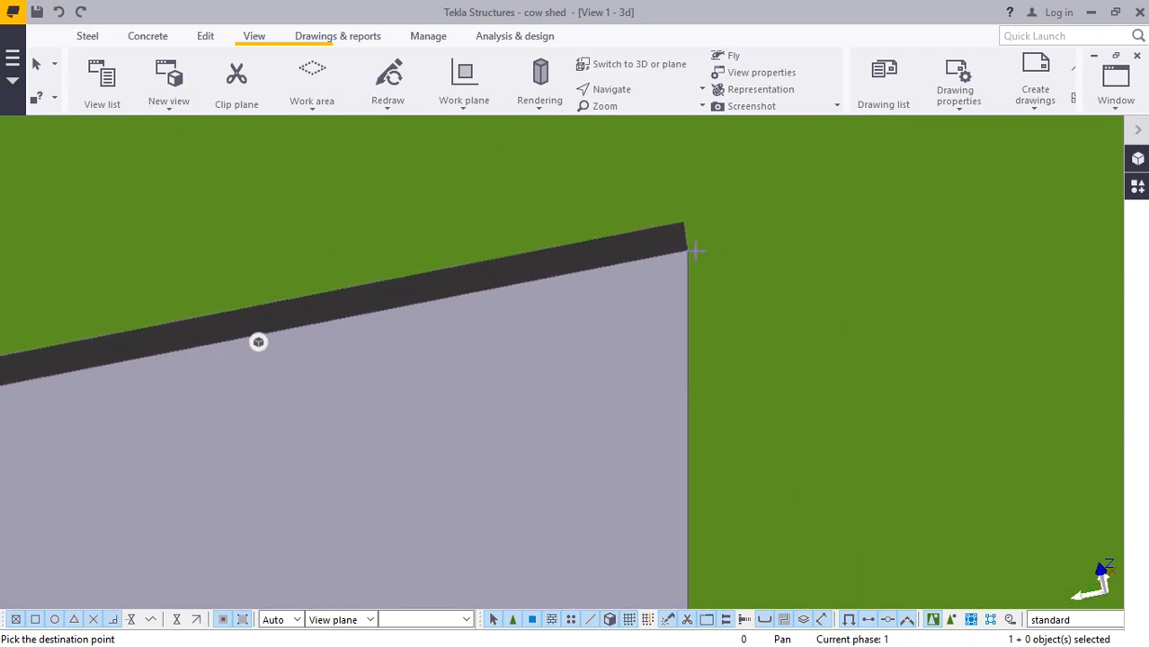
pyautogui.click(685, 249)
pyautogui.scroll(-8, 566, 299)
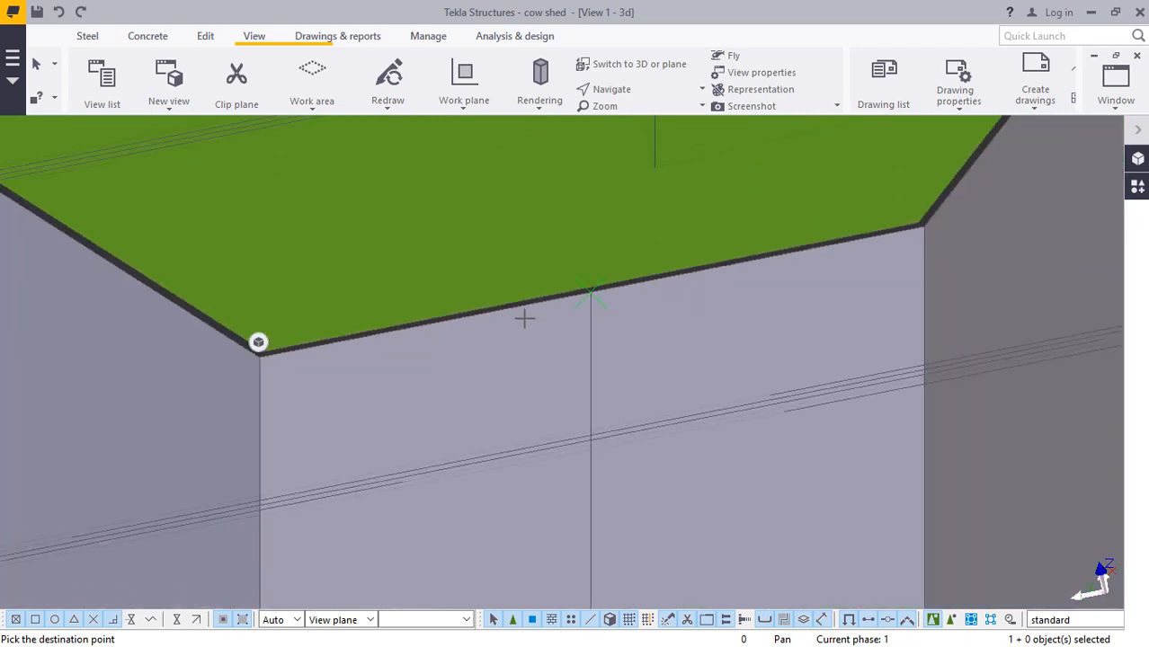
pyautogui.scroll(-5, 509, 321)
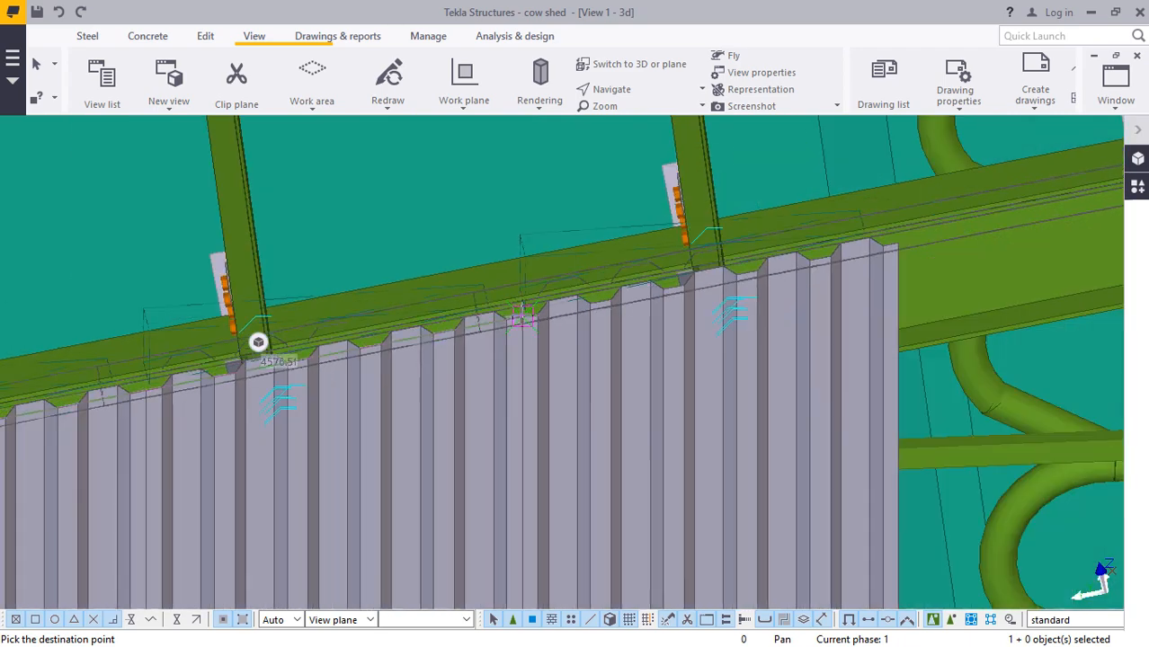
pyautogui.scroll(8, 257, 342)
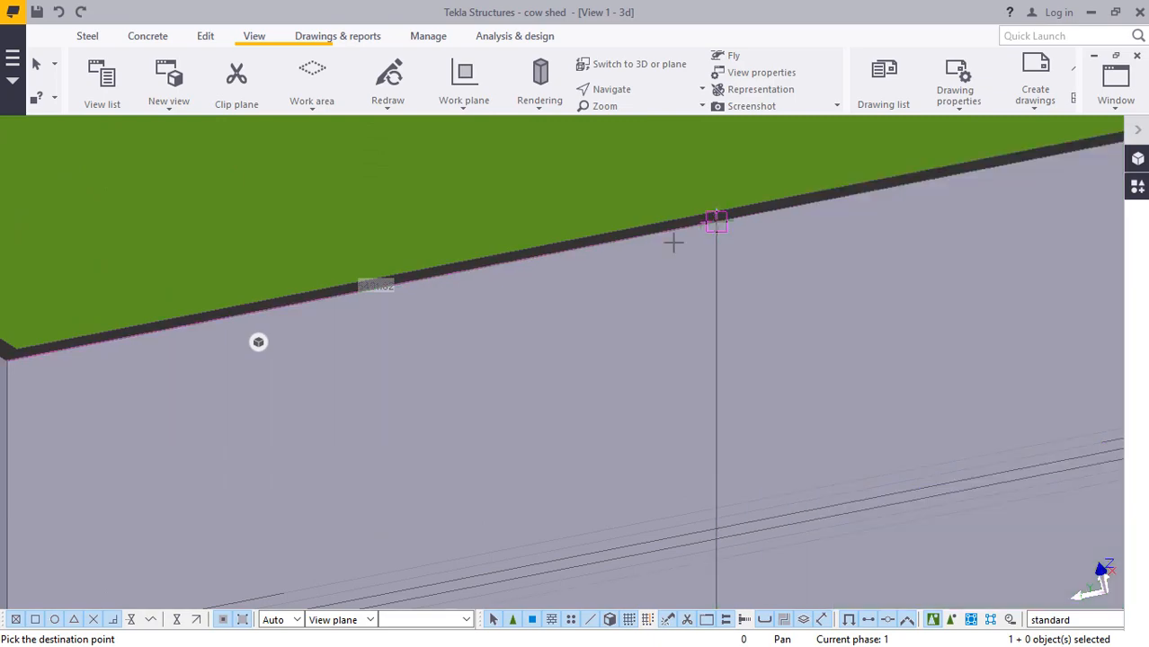
# - Place the remaining panel copies corner to corner up to the gable ridge and end the copy command
pyautogui.scroll(-8, 554, 276)
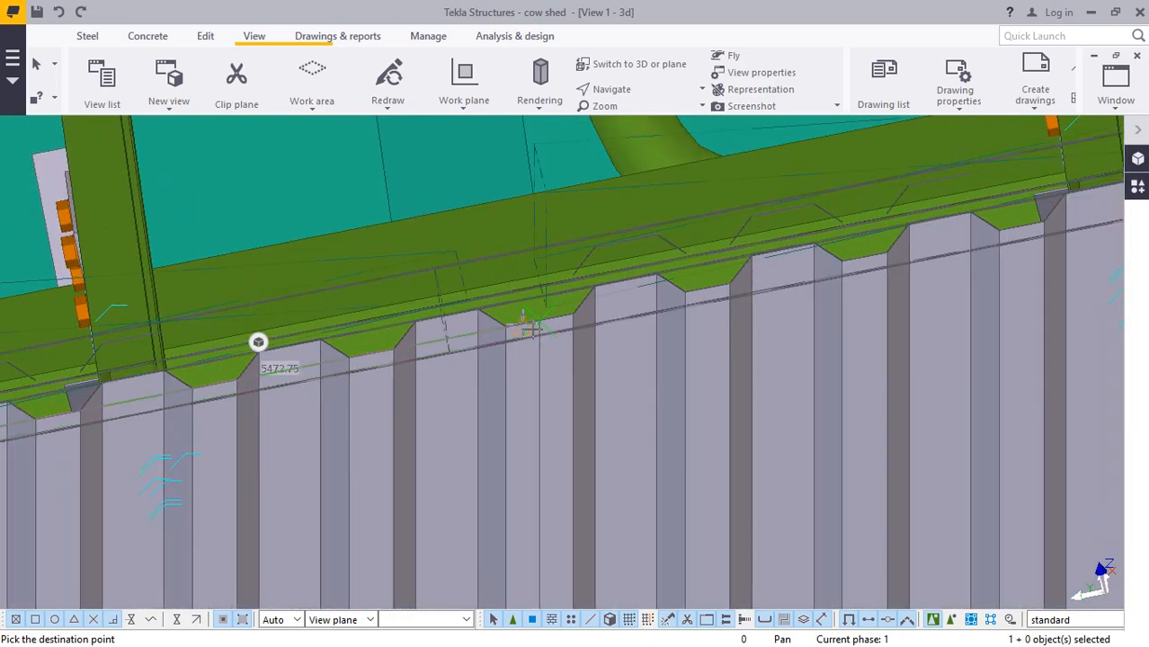
pyautogui.scroll(-3, 258, 341)
pyautogui.scroll(3, 258, 342)
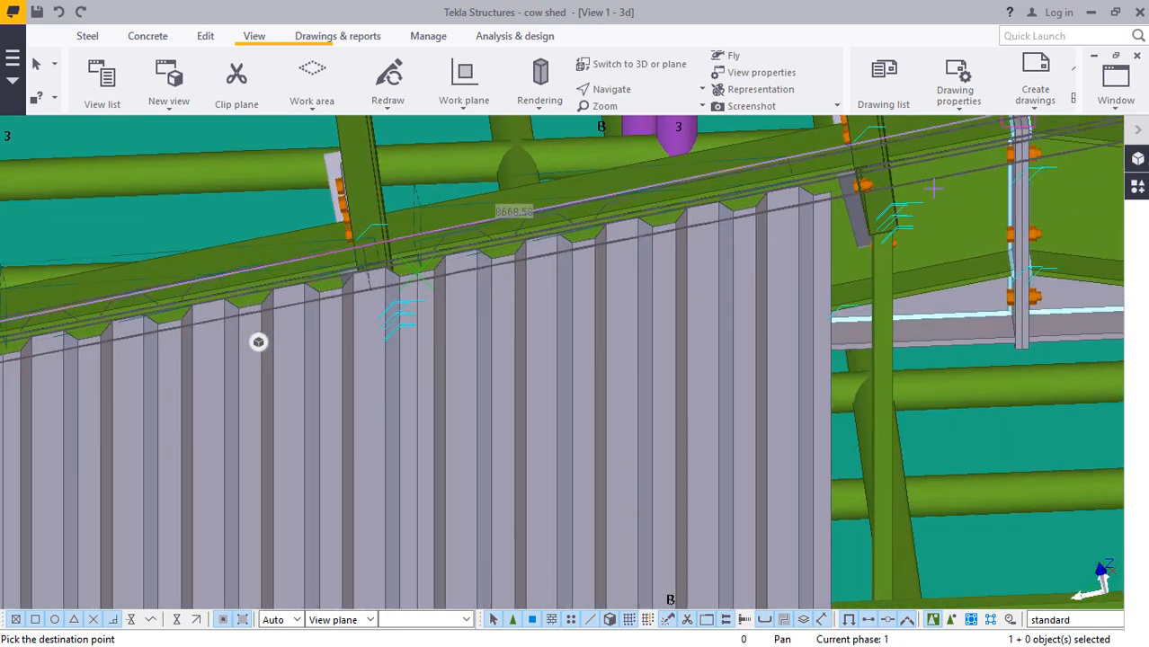
pyautogui.scroll(10, 778, 172)
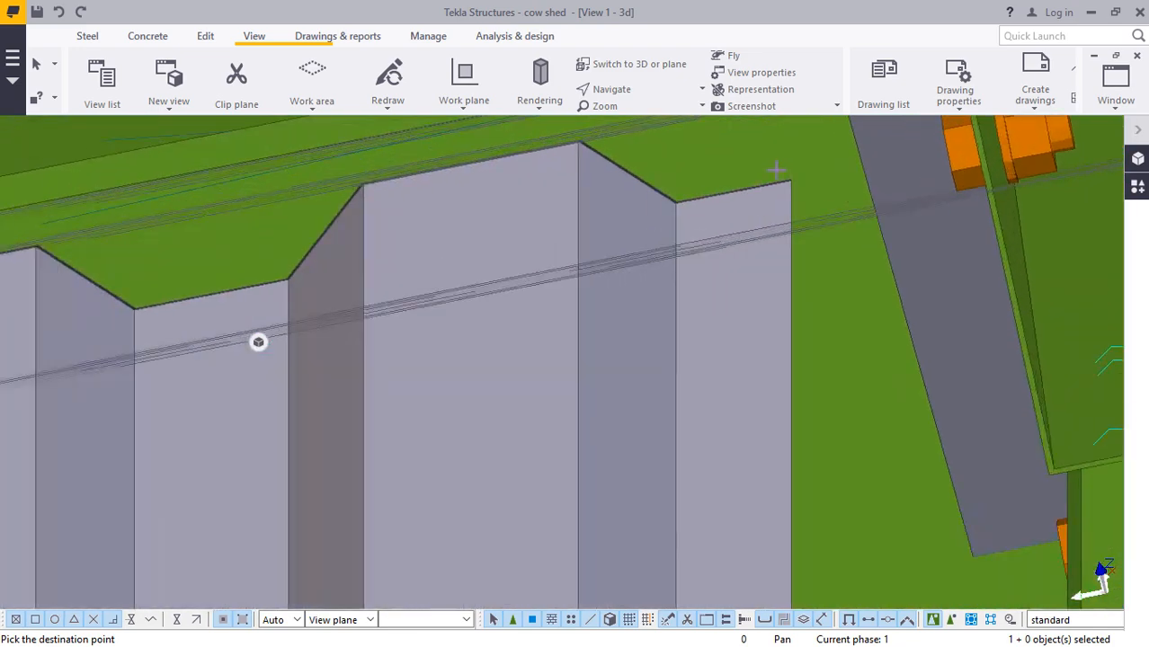
pyautogui.scroll(2, 784, 191)
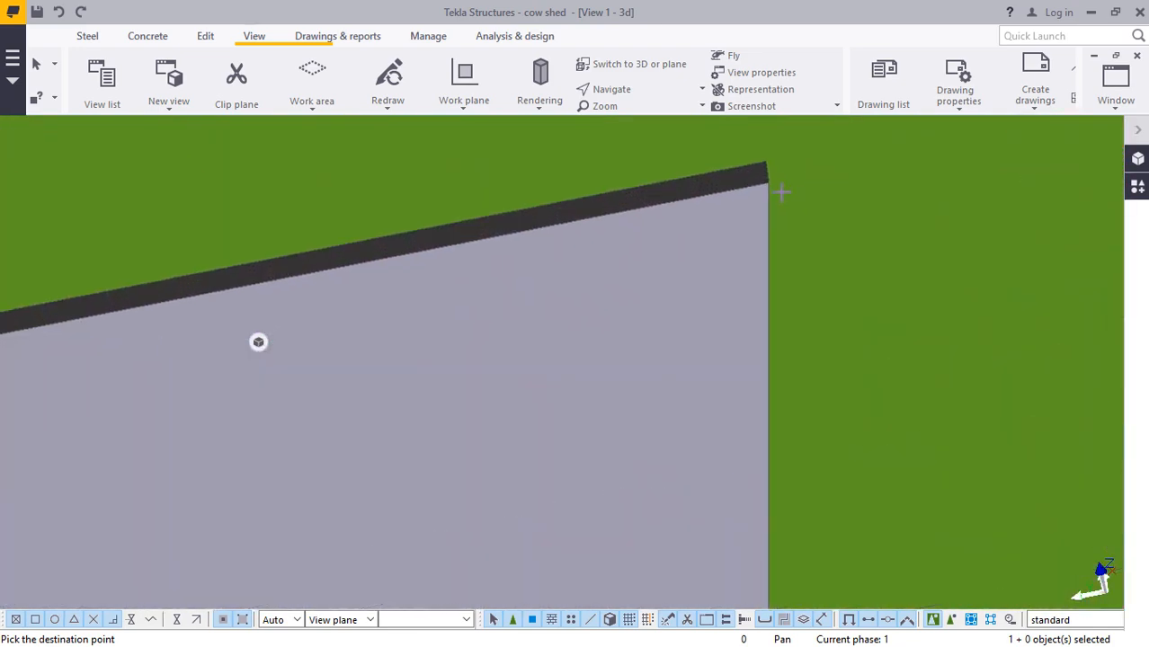
pyautogui.rightClick(715, 213)
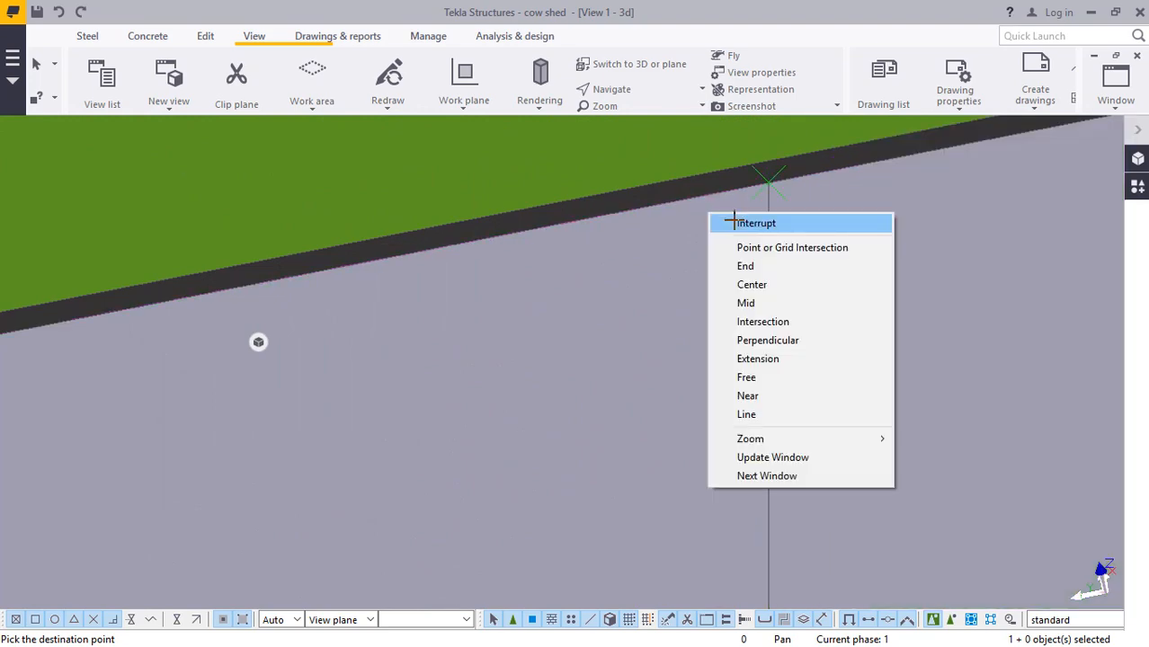
pyautogui.click(732, 220)
# - View the whole shed with the new cladding row from the front corner and redraw the 3d view
pyautogui.scroll(-2, 740, 239)
pyautogui.scroll(-6, 760, 224)
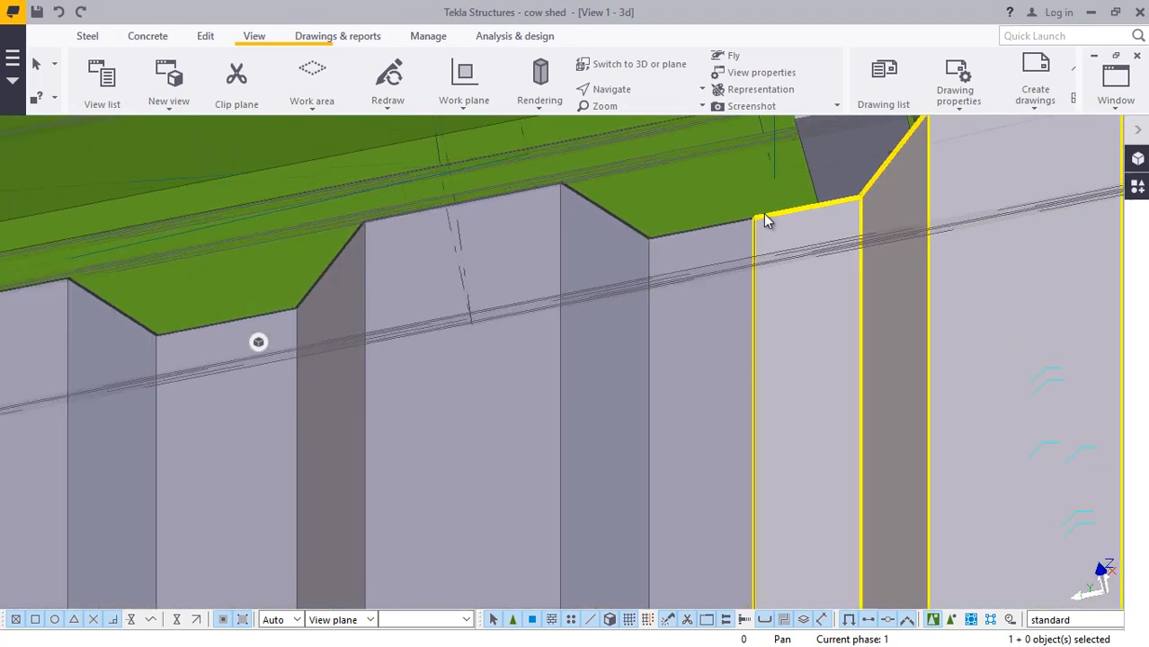
pyautogui.scroll(-8, 772, 221)
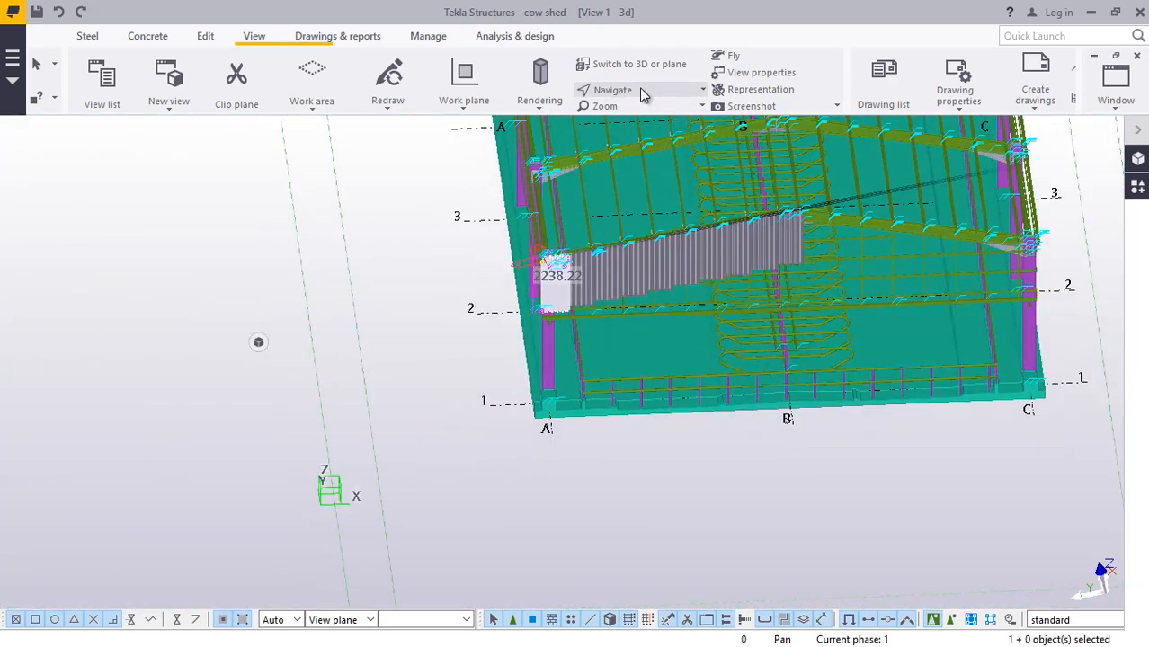
pyautogui.click(643, 92)
pyautogui.click(653, 115)
pyautogui.moveTo(708, 245); pyautogui.dragTo(384, 307)
pyautogui.rightClick(314, 279)
pyautogui.click(346, 290)
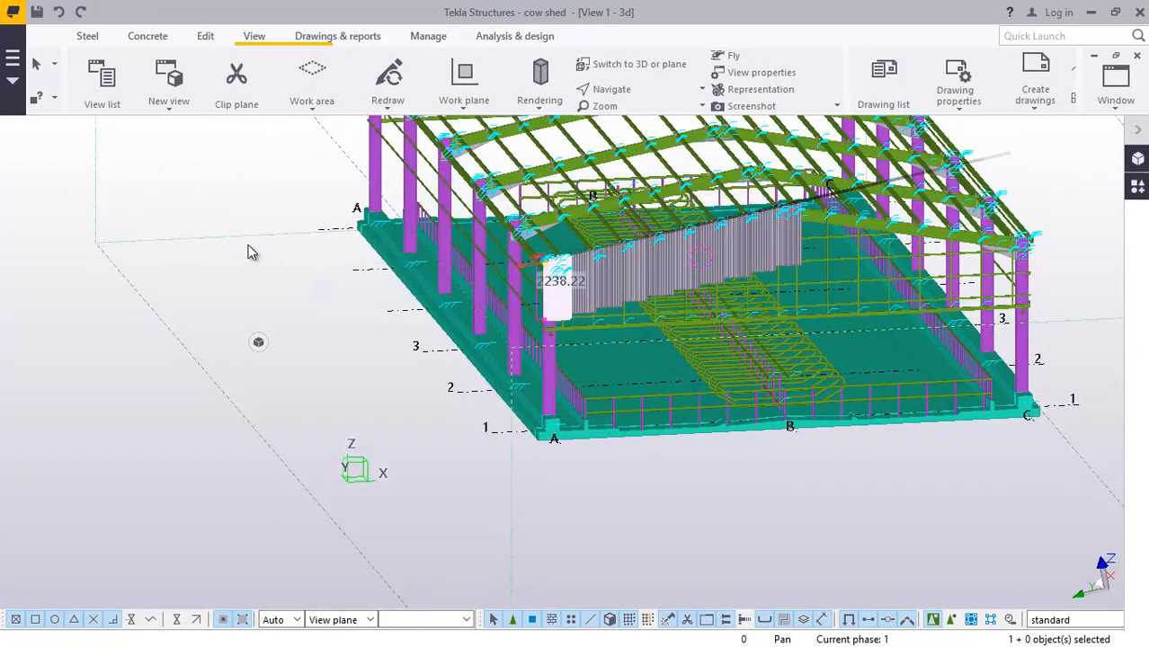
pyautogui.rightClick(250, 249)
pyautogui.click(395, 342)
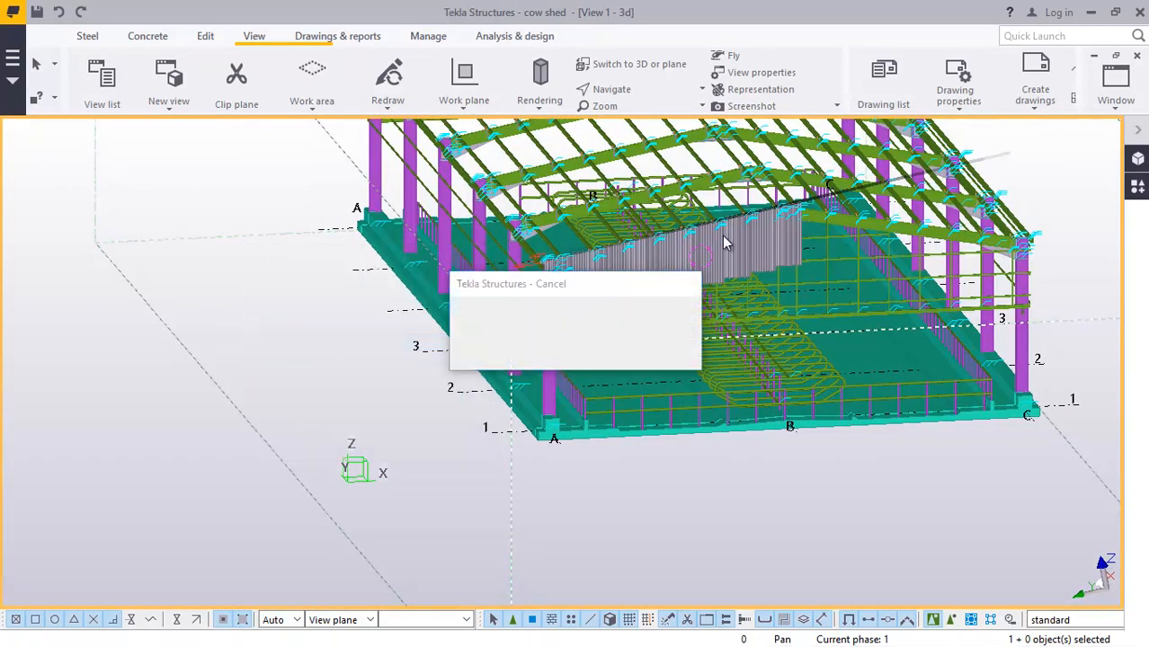
# - Examine the new cladding row close up and from the gable corner in the 3d view
pyautogui.scroll(10, 731, 224)
pyautogui.scroll(-2, 734, 202)
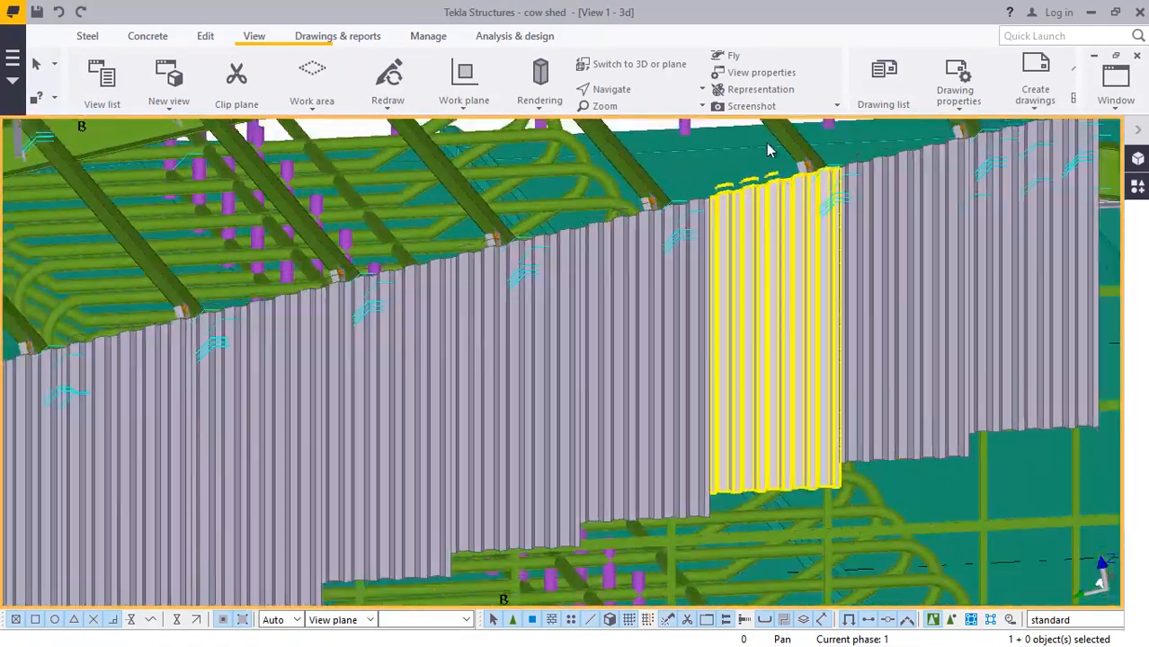
pyautogui.click(643, 92)
pyautogui.click(652, 116)
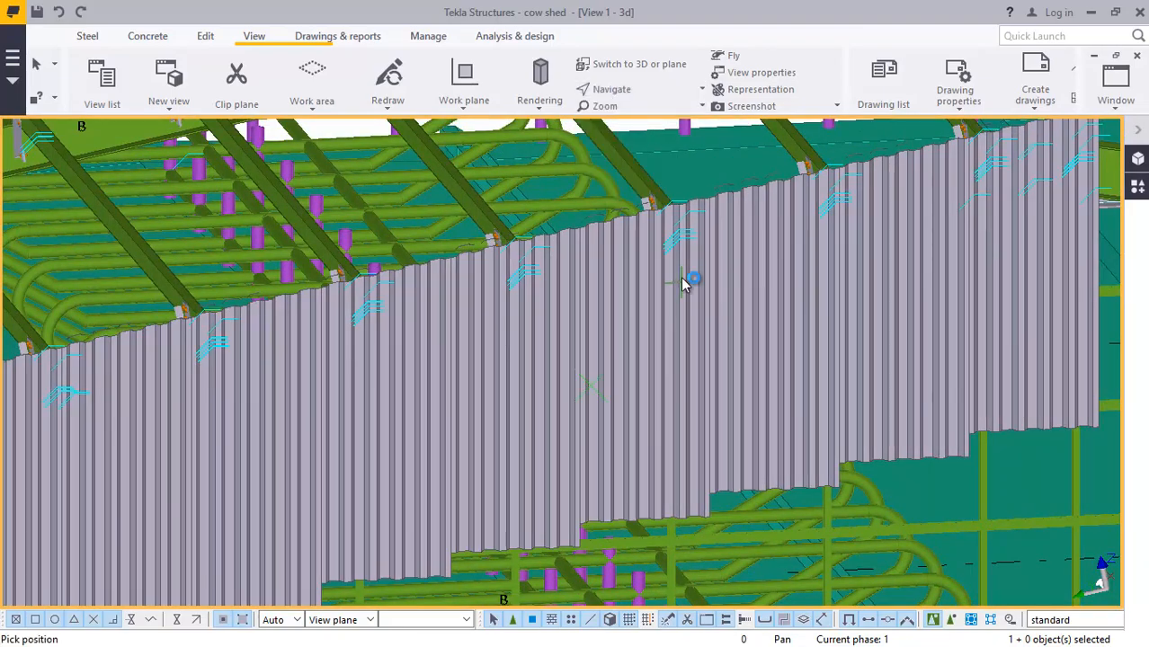
pyautogui.moveTo(665, 281); pyautogui.dragTo(646, 311)
pyautogui.rightClick(262, 207)
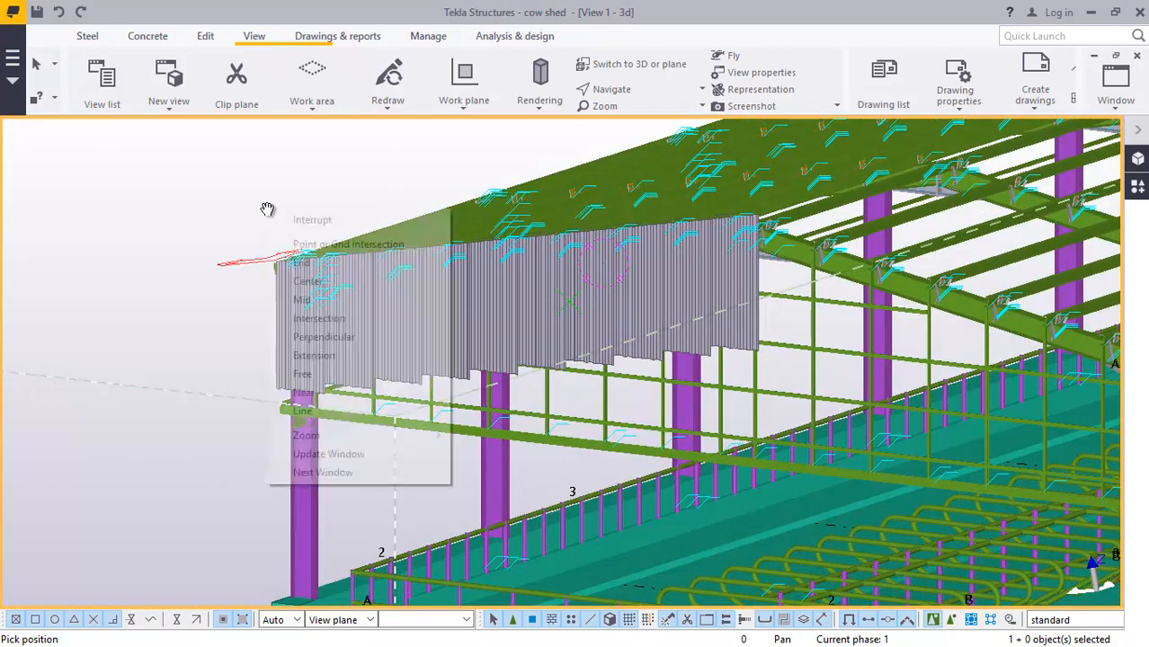
pyautogui.click(284, 224)
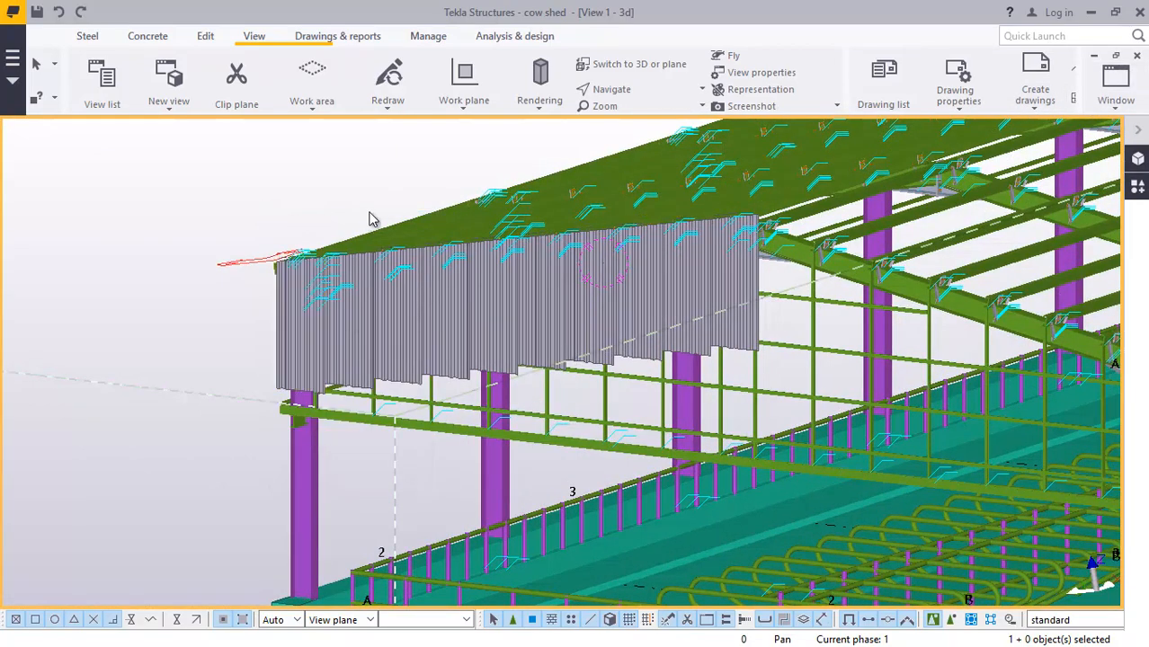
pyautogui.scroll(-5, 329, 474)
pyautogui.scroll(5, 329, 473)
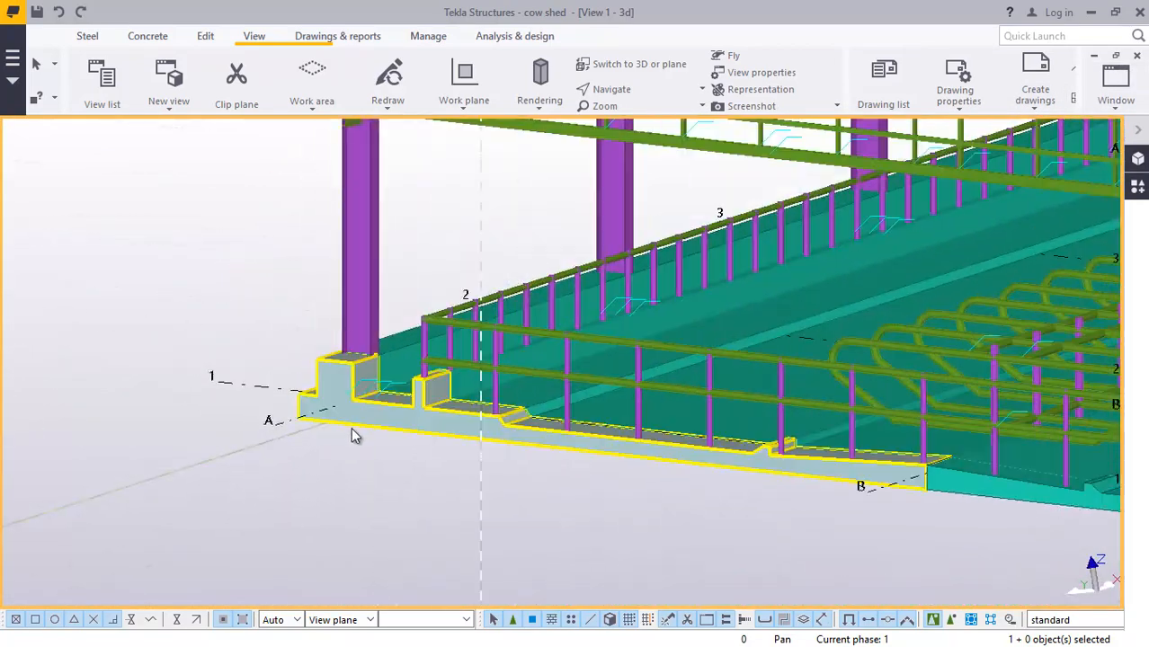
pyautogui.scroll(-2, 371, 435)
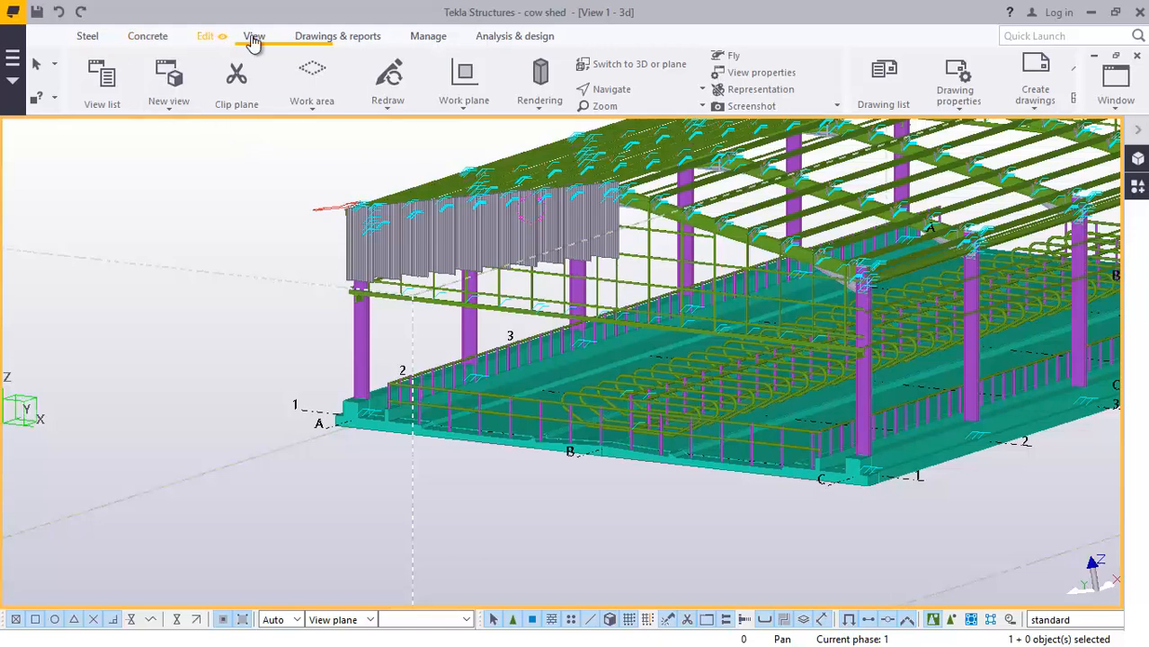
# - Return the work plane to the model origin at the foot of the column on grids 1 and A
pyautogui.click(463, 108)
pyautogui.click(464, 108)
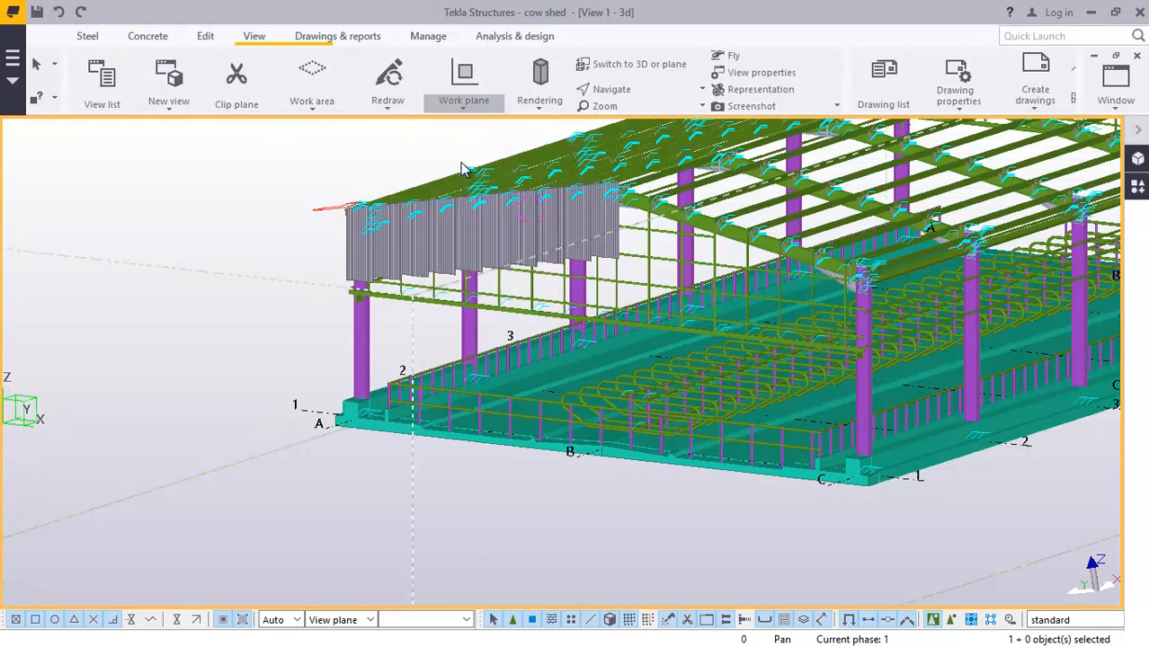
pyautogui.scroll(2, 299, 429)
pyautogui.scroll(2, 301, 422)
pyautogui.rightClick(302, 408)
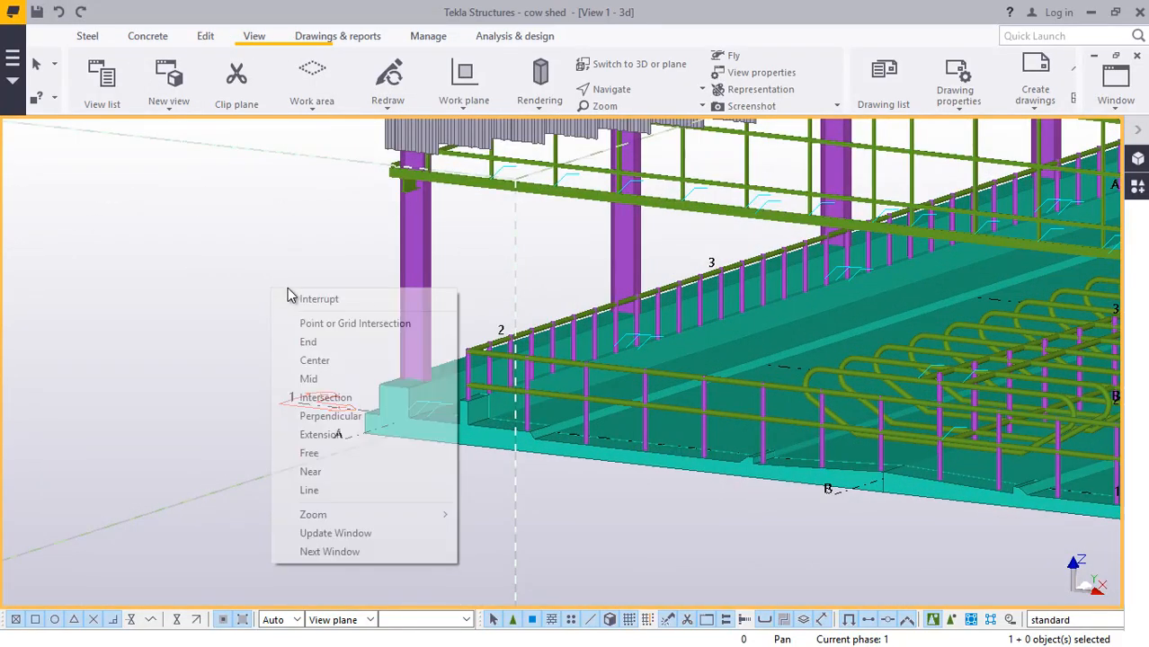
pyautogui.click(423, 298)
# - Switch to View 3 - Grid 1 and redraw the view to clear the cut outlines above the panels
pyautogui.click(1115, 106)
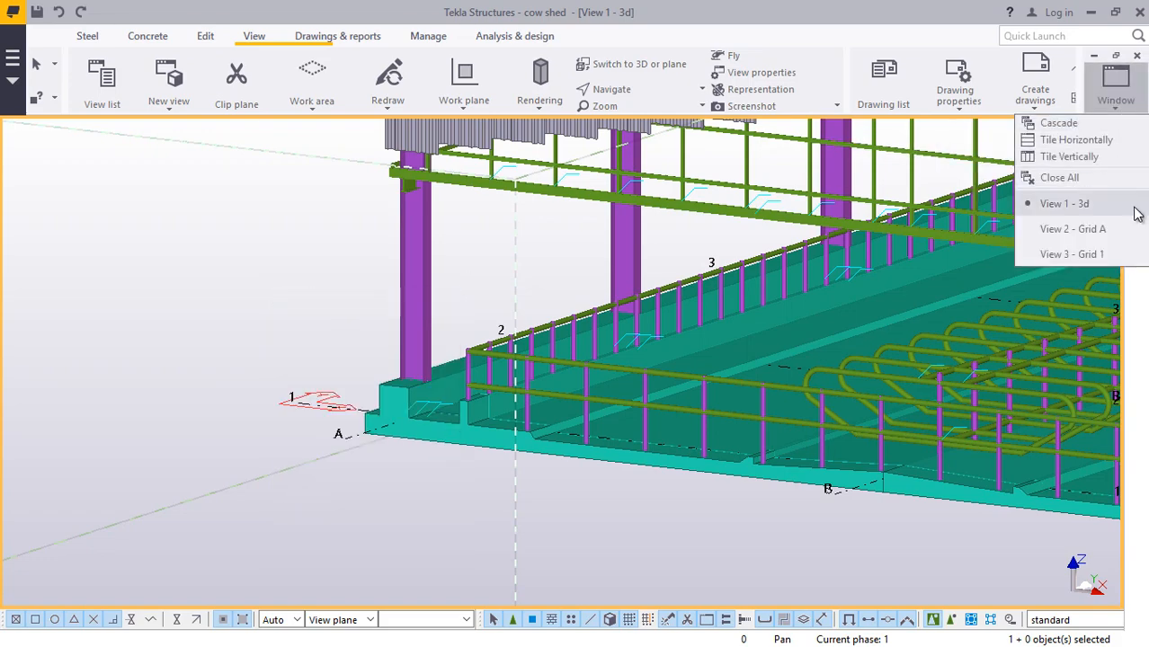
pyautogui.click(1071, 252)
pyautogui.scroll(-6, 584, 360)
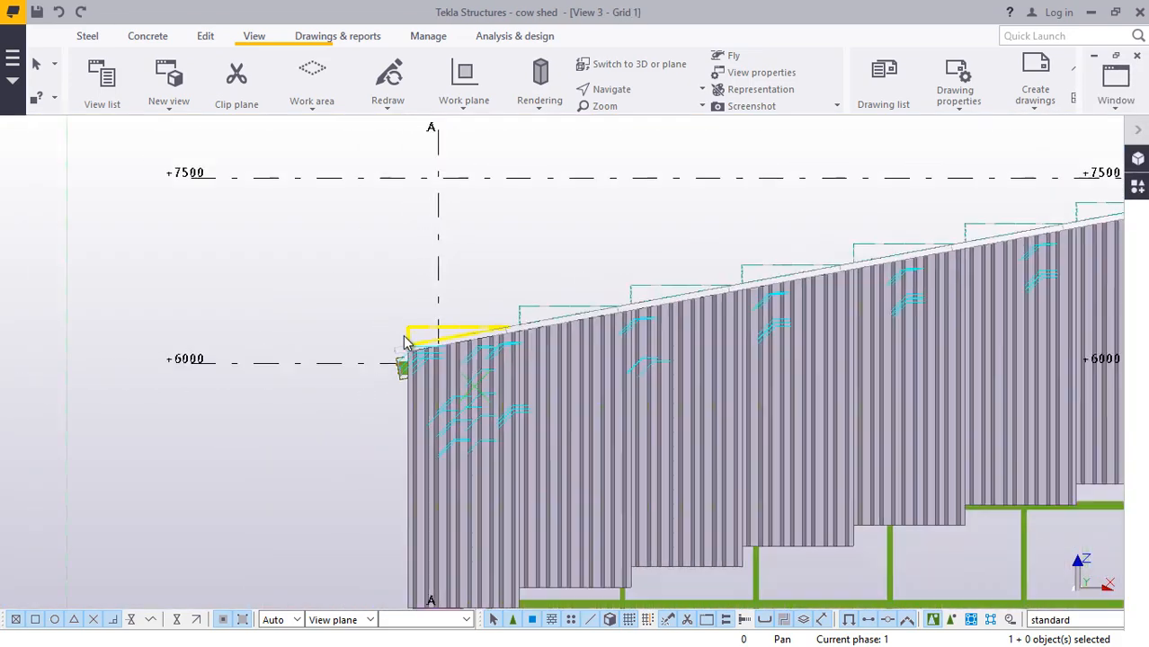
pyautogui.scroll(2, 621, 255)
pyautogui.rightClick(541, 188)
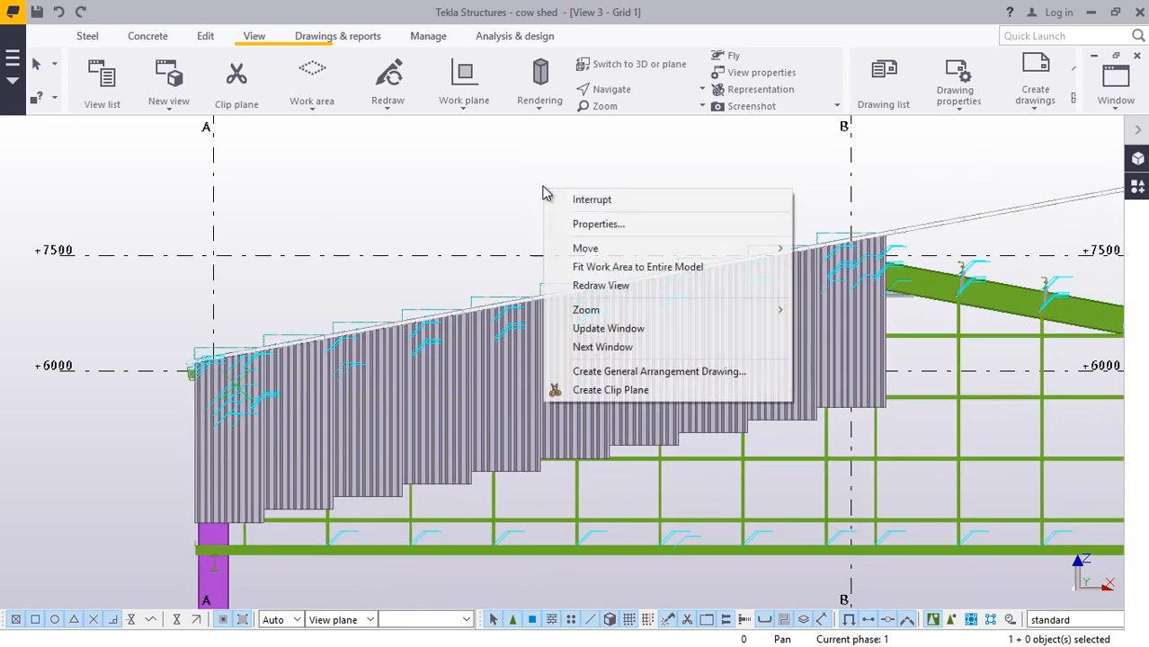
pyautogui.click(616, 285)
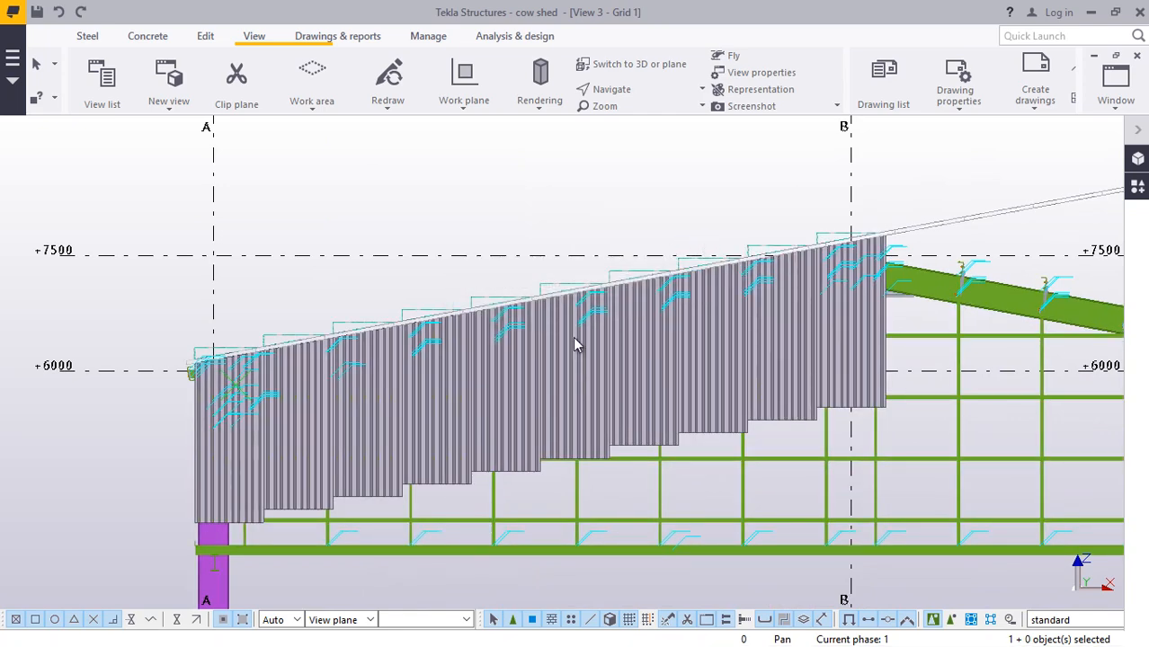
pyautogui.scroll(2, 575, 345)
pyautogui.rightClick(437, 183)
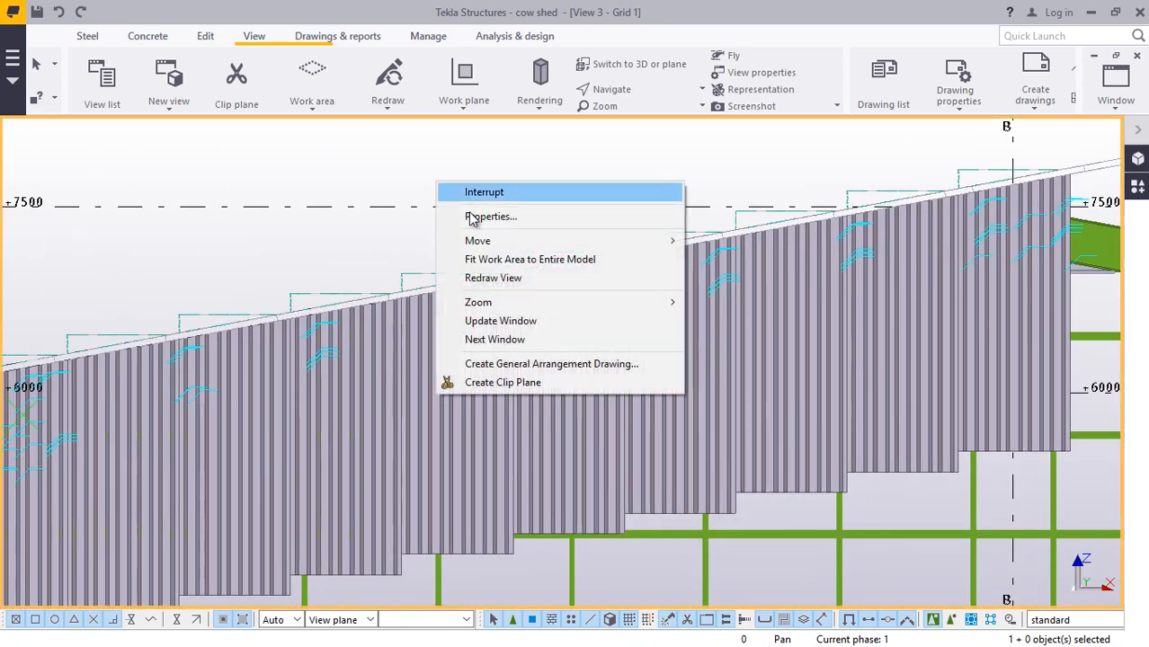
pyautogui.click(488, 278)
# - Examine the stepped cladding row along the roof slope and where its highest panel crosses grid line B
pyautogui.scroll(-3, 441, 246)
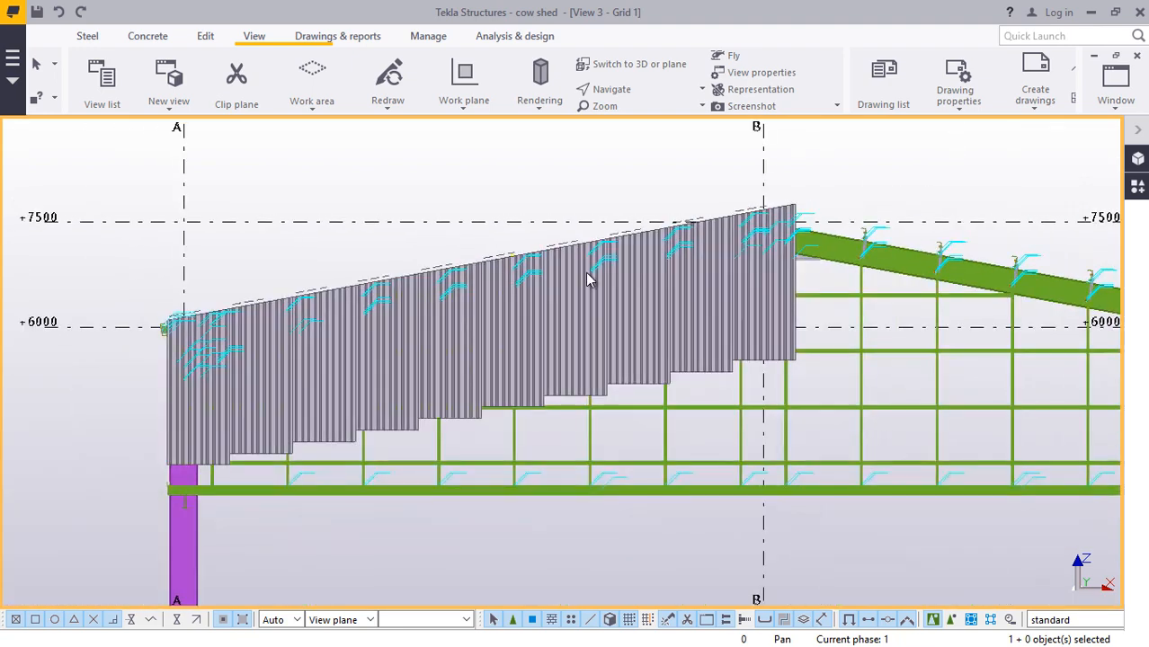
pyautogui.scroll(-2, 683, 280)
pyautogui.scroll(2, 629, 441)
pyautogui.scroll(1, 688, 439)
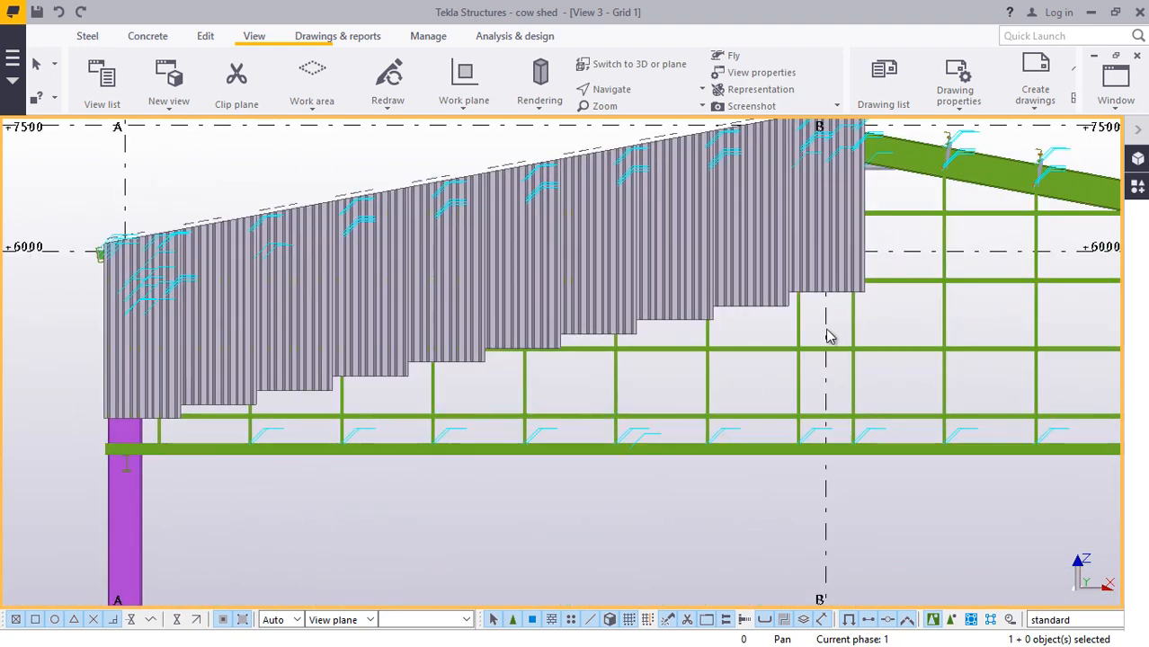
pyautogui.scroll(1, 836, 329)
pyautogui.scroll(-3, 812, 364)
pyautogui.scroll(2, 800, 245)
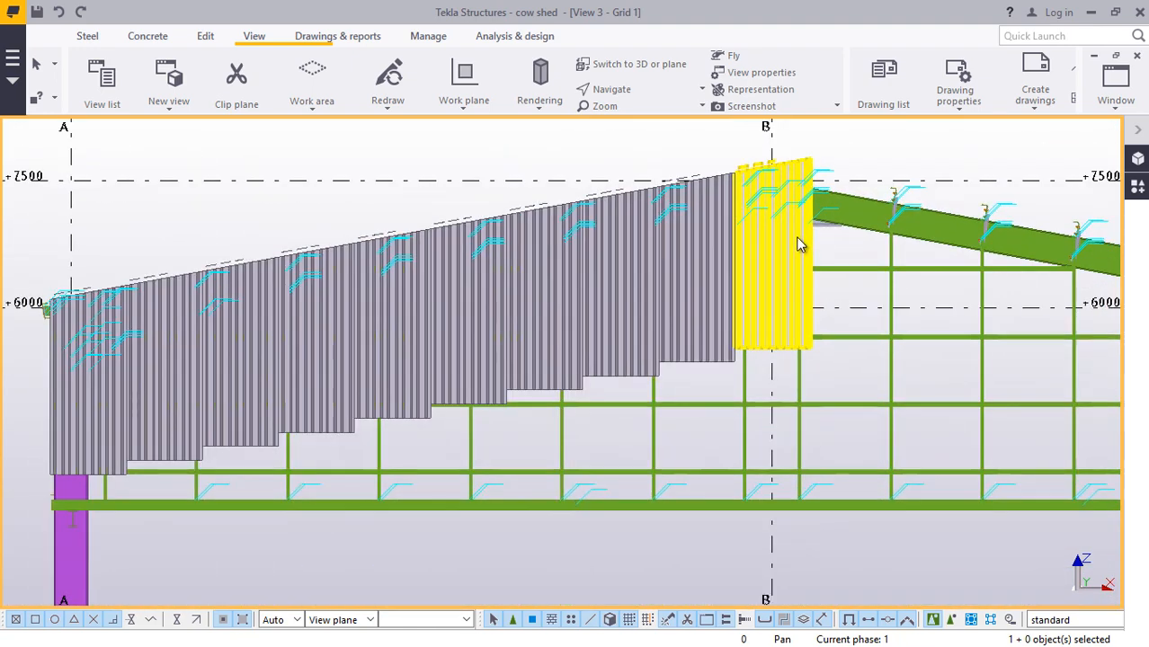
pyautogui.scroll(2, 800, 245)
pyautogui.scroll(-2, 687, 402)
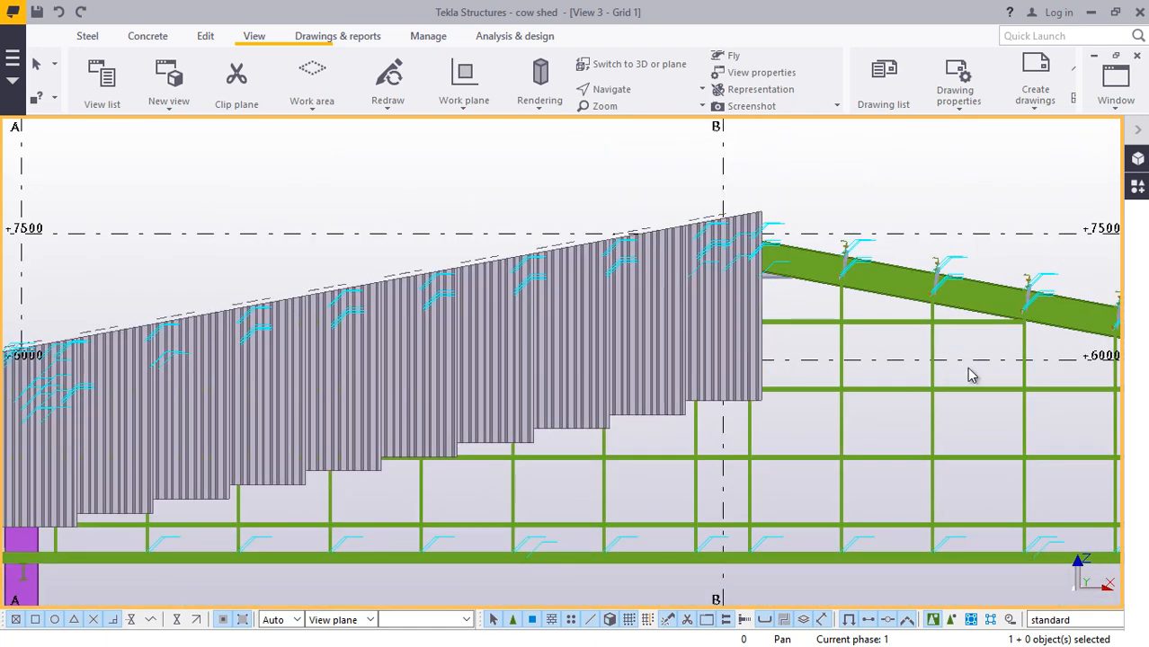
# - Show the parts as transparent and add a point where the highest panel's sloped top edge crosses grid line B
pyautogui.press('Home')
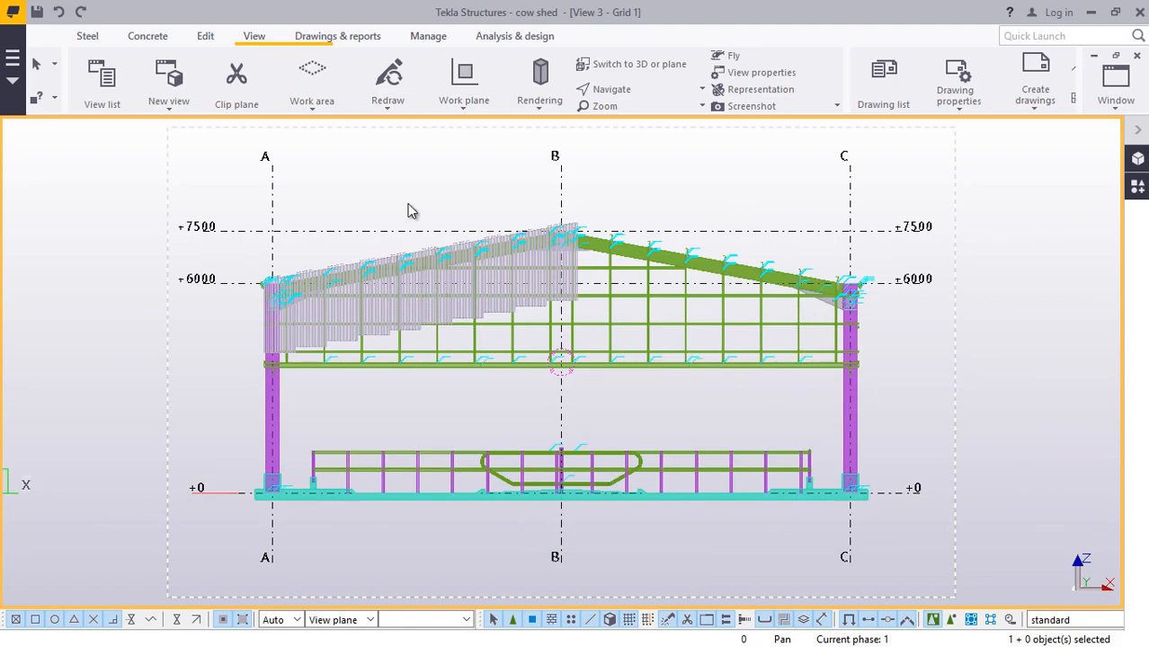
pyautogui.scroll(5, 557, 232)
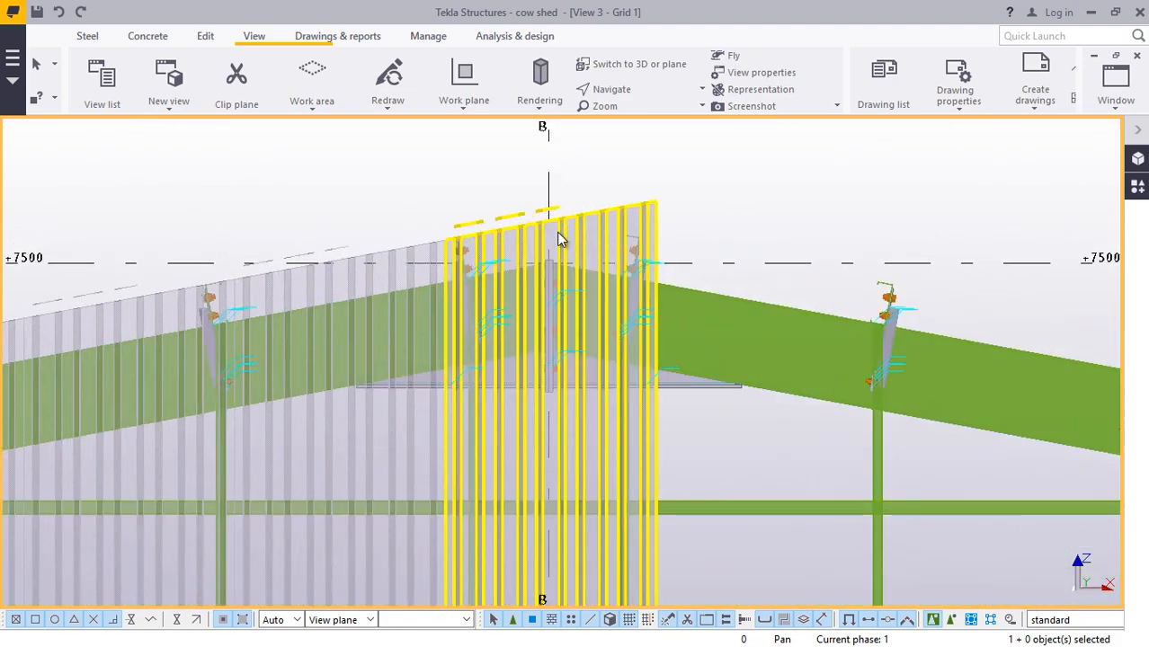
pyautogui.scroll(4, 557, 232)
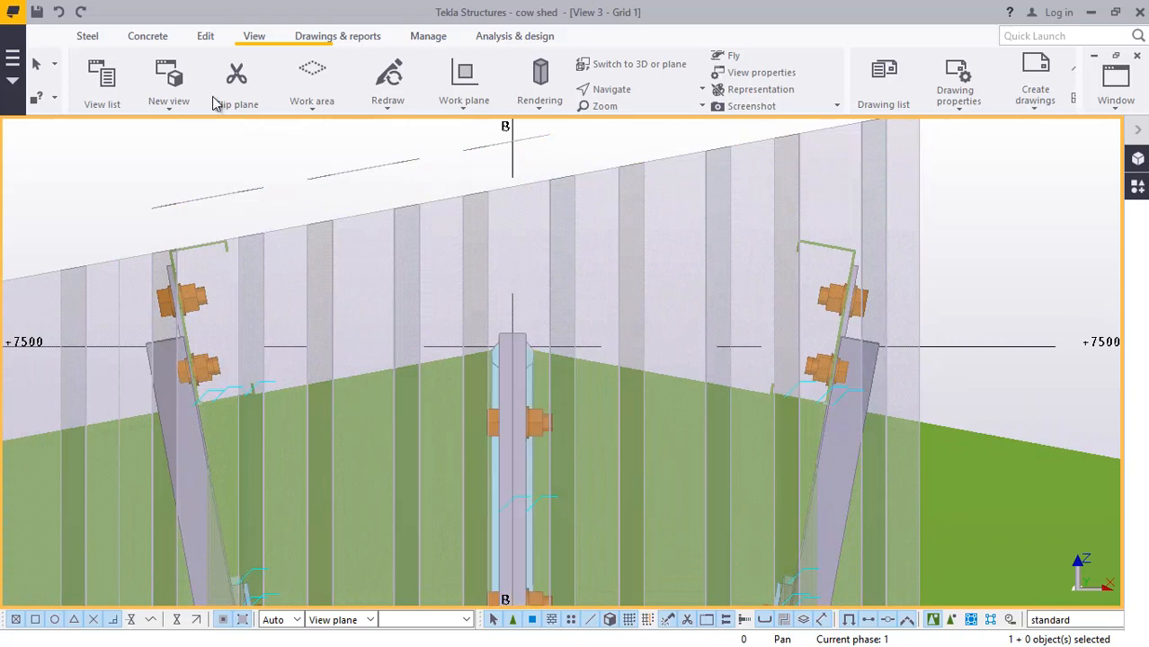
pyautogui.click(205, 38)
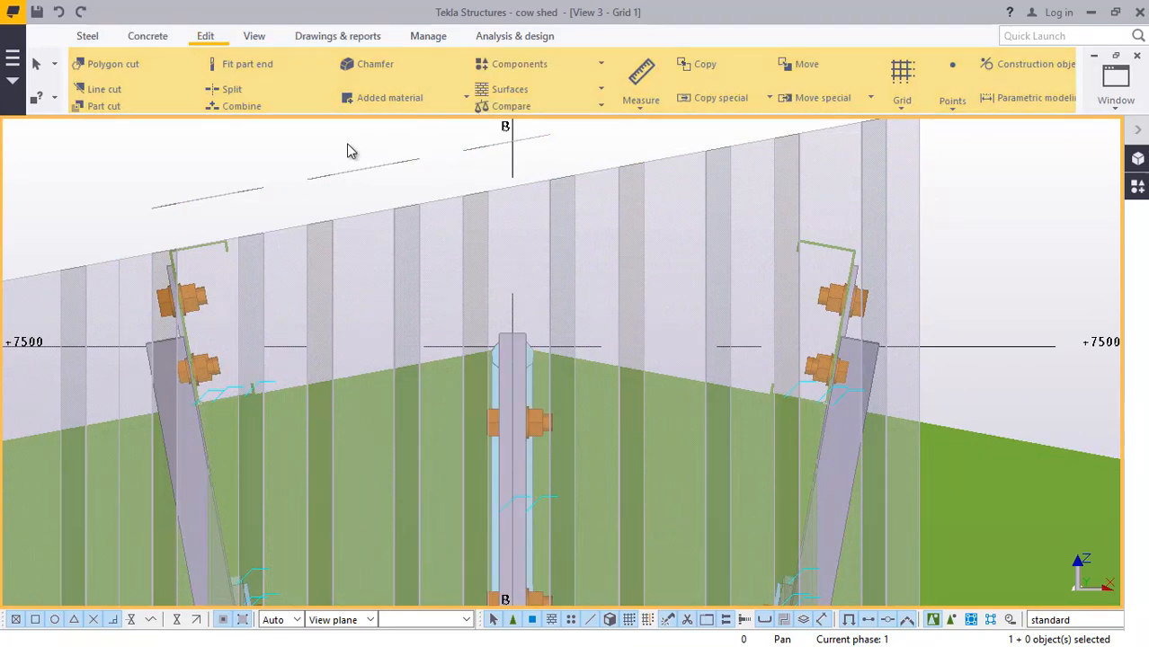
pyautogui.click(951, 109)
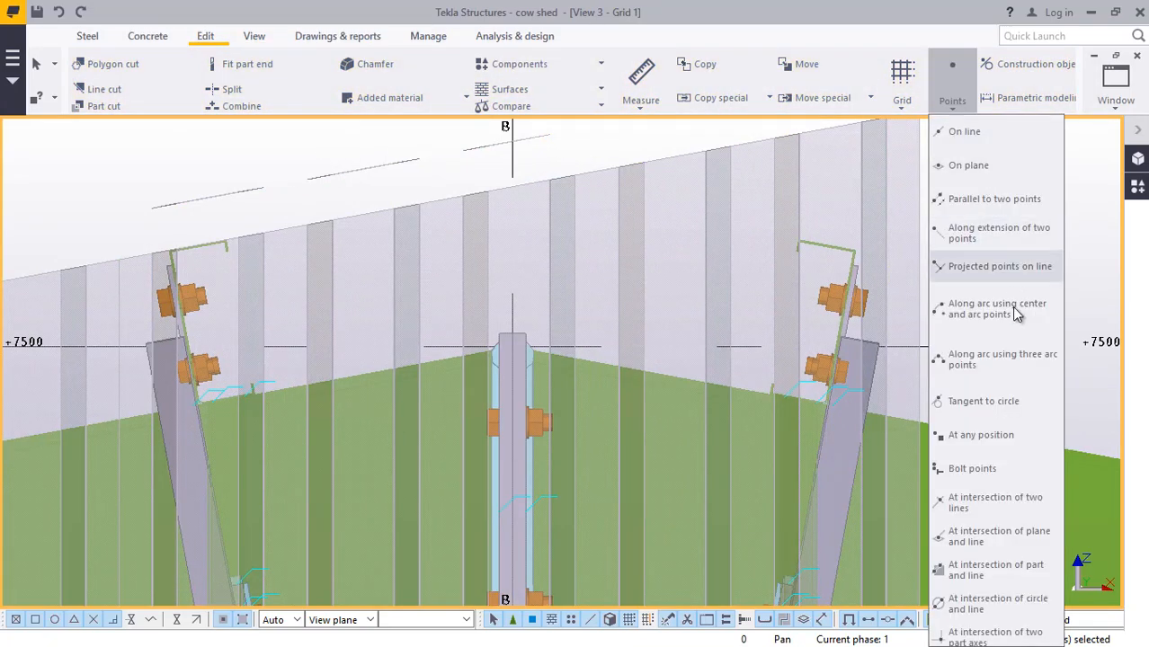
pyautogui.click(985, 437)
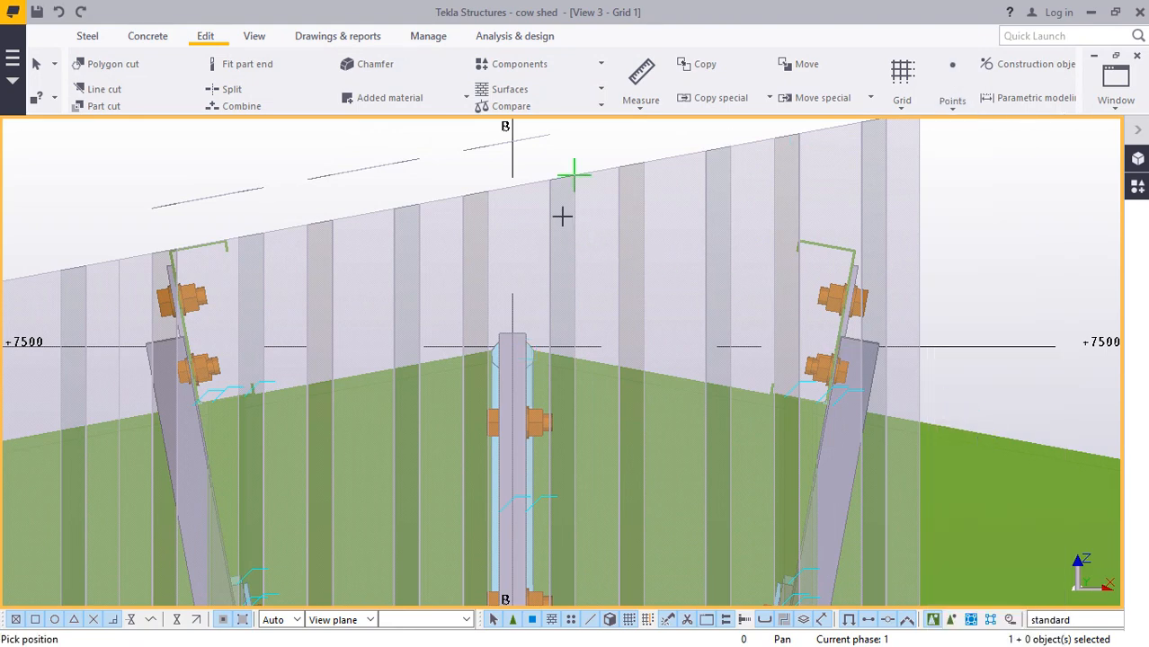
pyautogui.scroll(2, 515, 187)
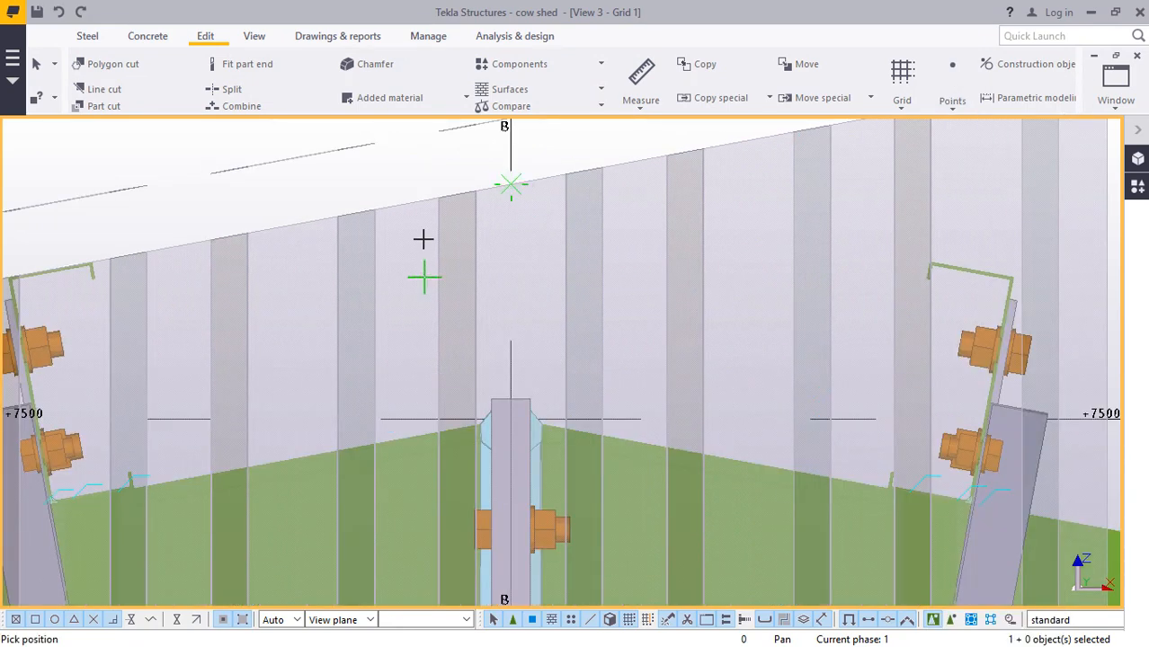
# - Add a second point where the same panel's bottom edge crosses grid line B, and return the parts to solid rendering
pyautogui.scroll(-6, 492, 184)
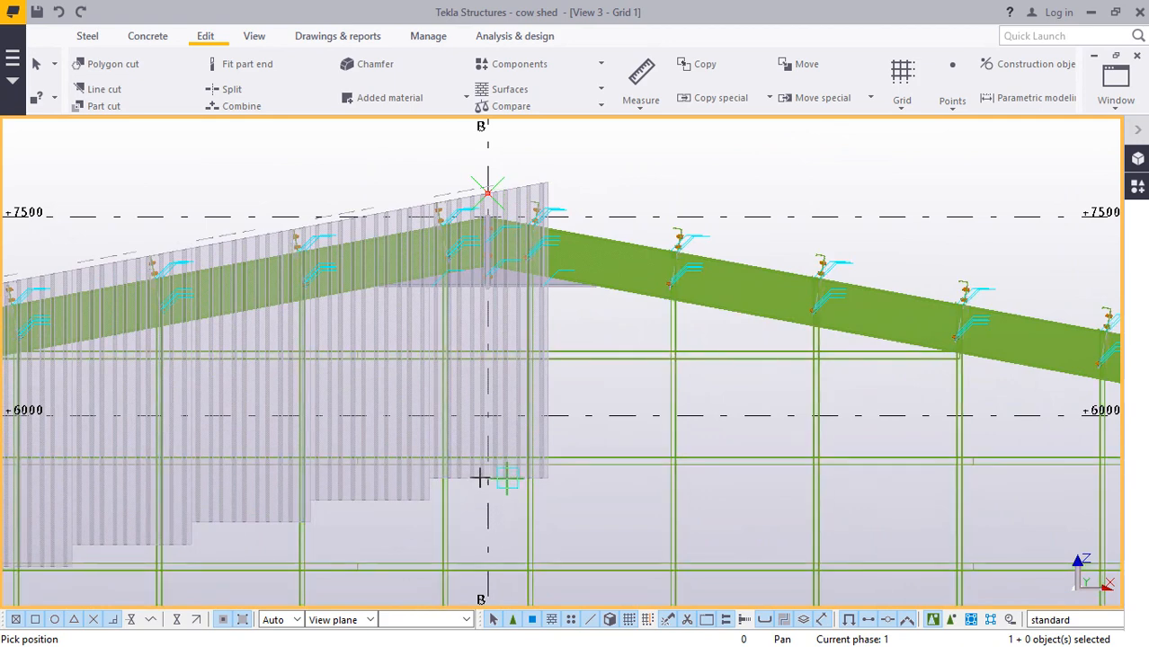
pyautogui.scroll(10, 479, 477)
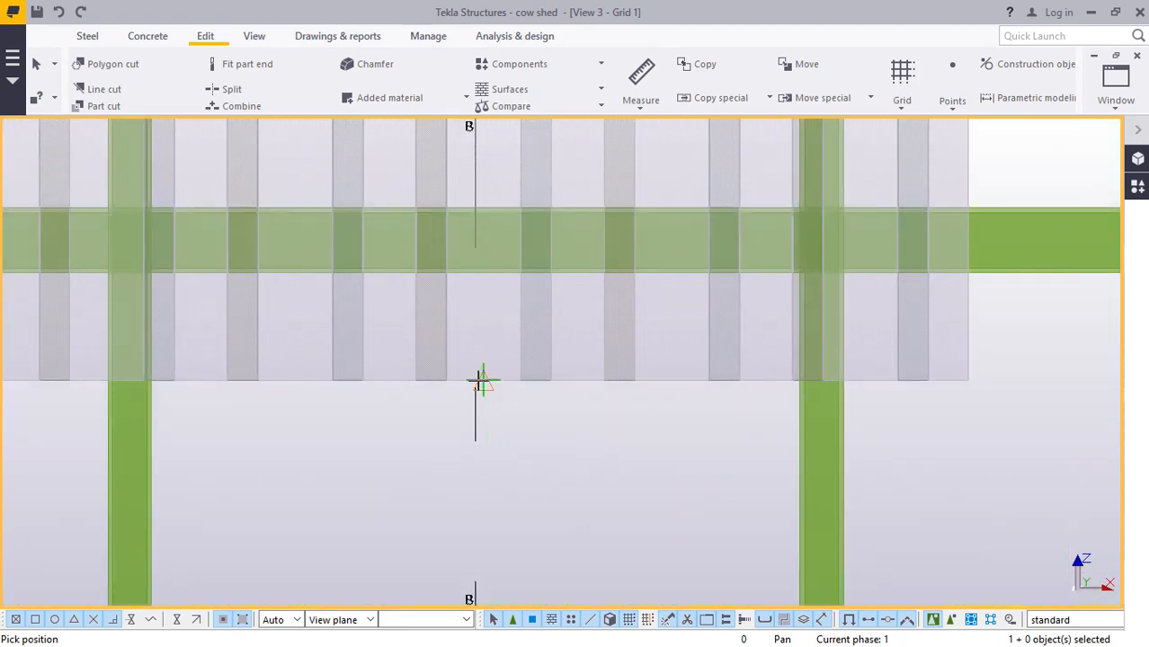
pyautogui.rightClick(503, 394)
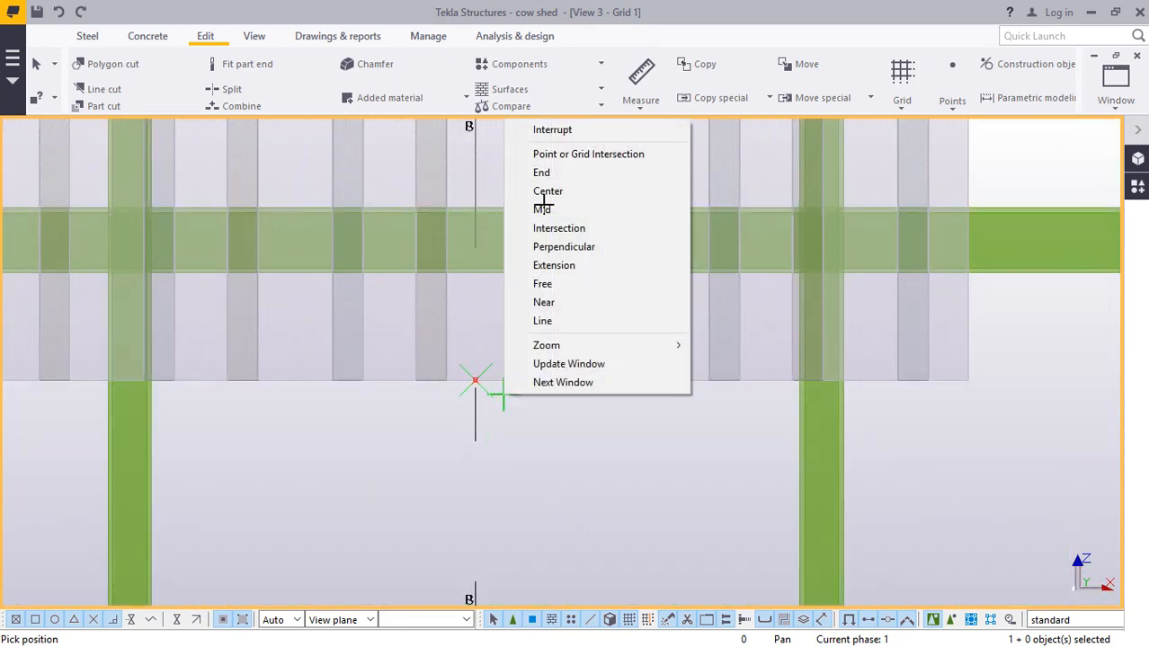
pyautogui.click(547, 128)
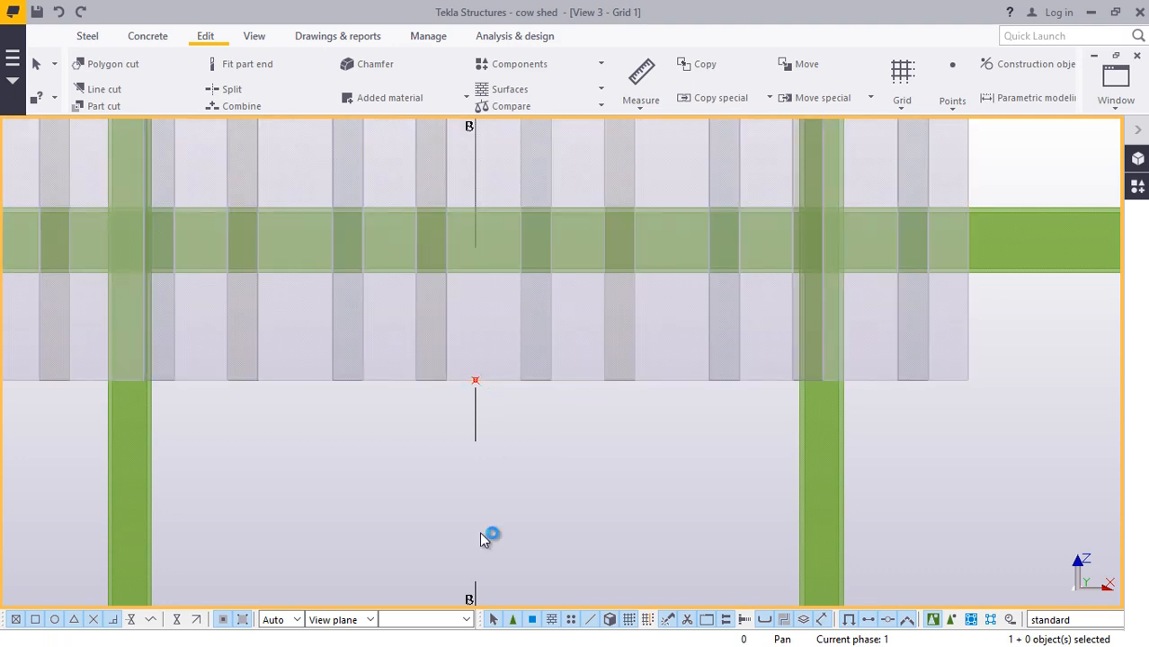
pyautogui.hotkey('ctrl', '4')
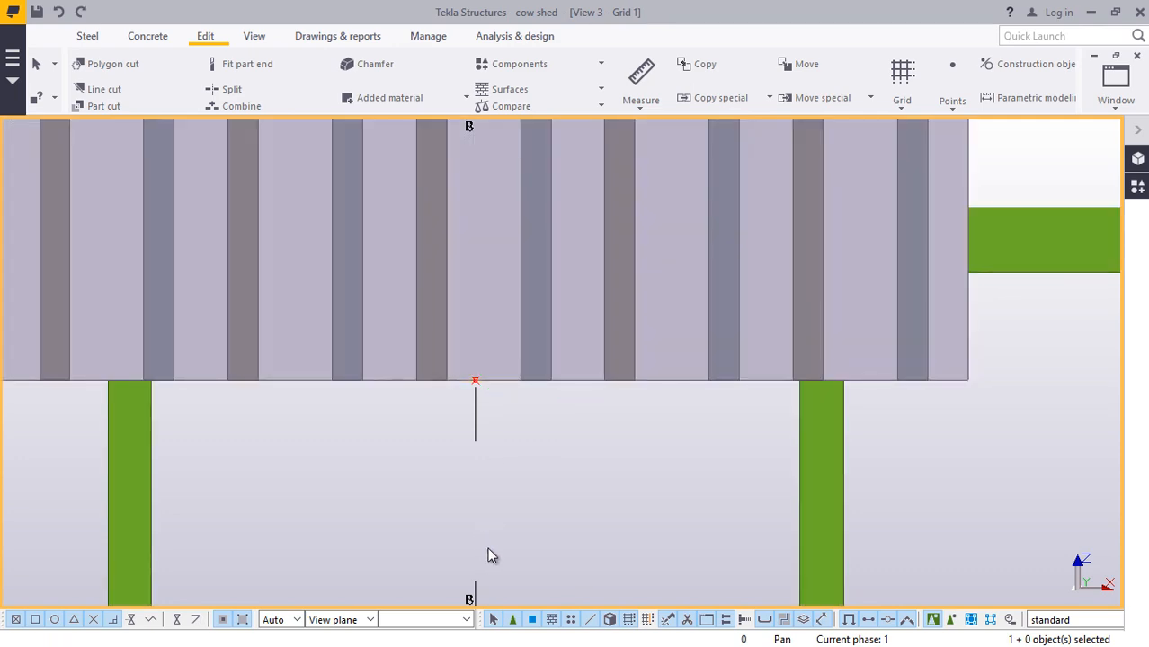
# - Line cut the highest panel along grid line B between the two points, removing the part beyond the grid line
pyautogui.scroll(-10, 487, 555)
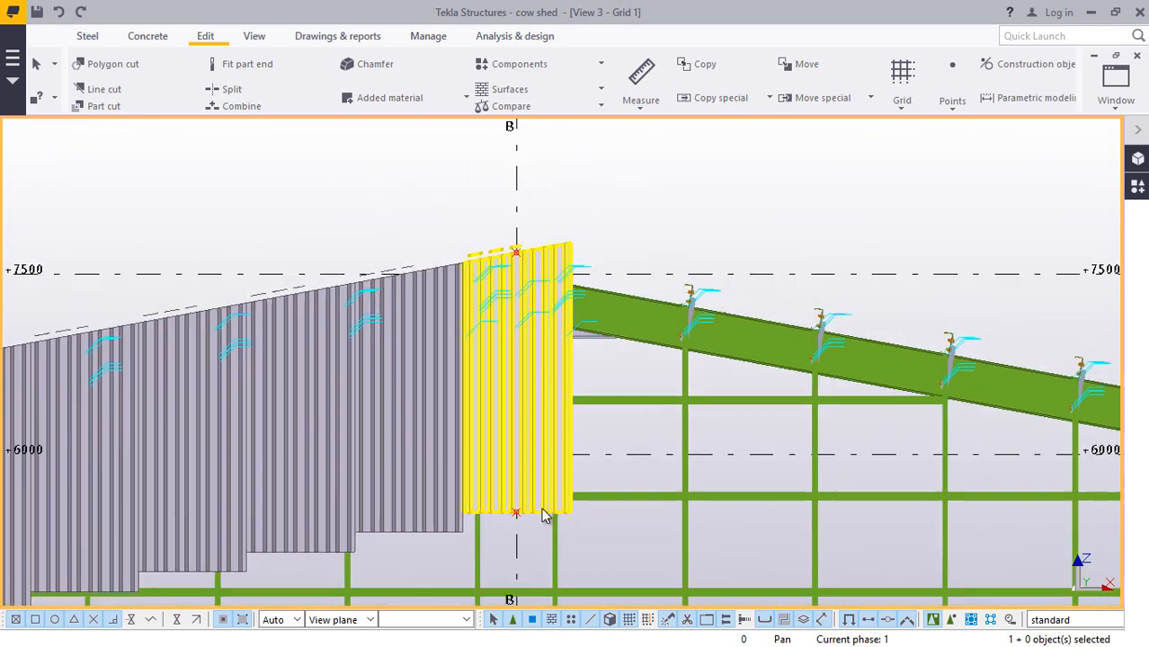
pyautogui.scroll(8, 526, 351)
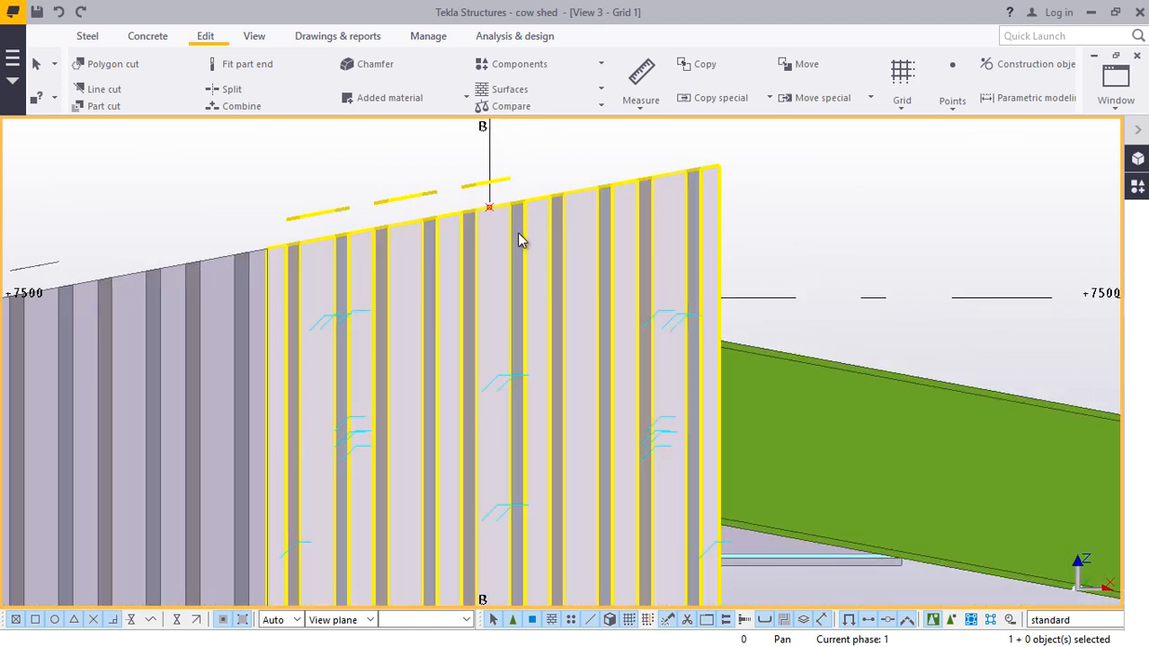
pyautogui.scroll(2, 519, 239)
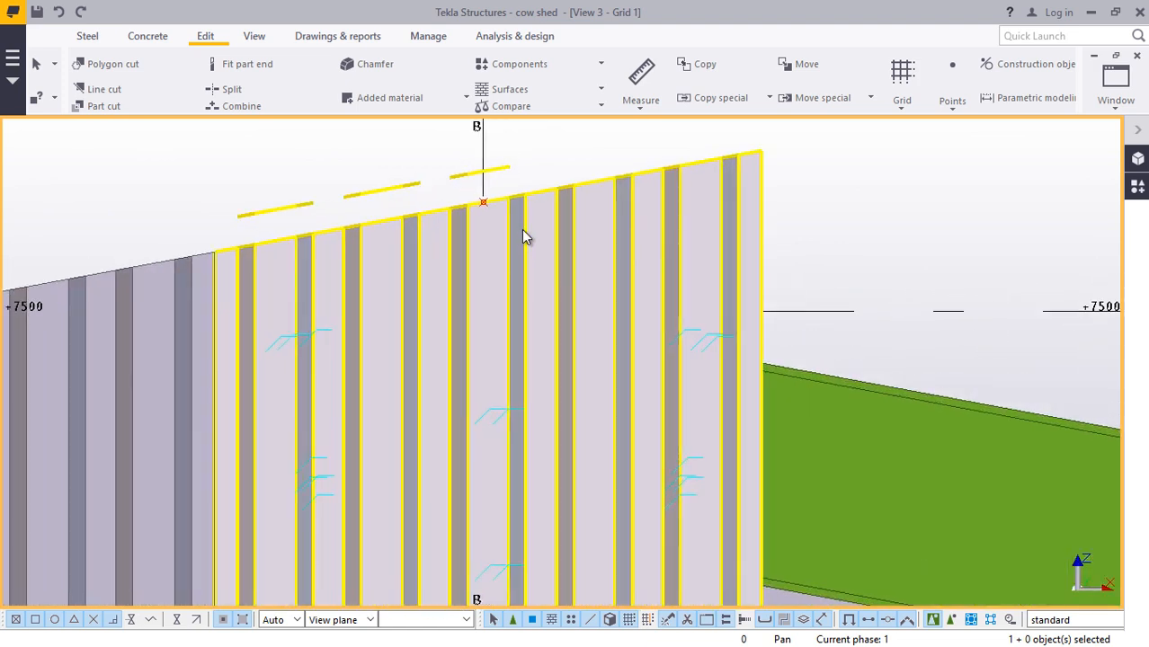
pyautogui.press('Escape')
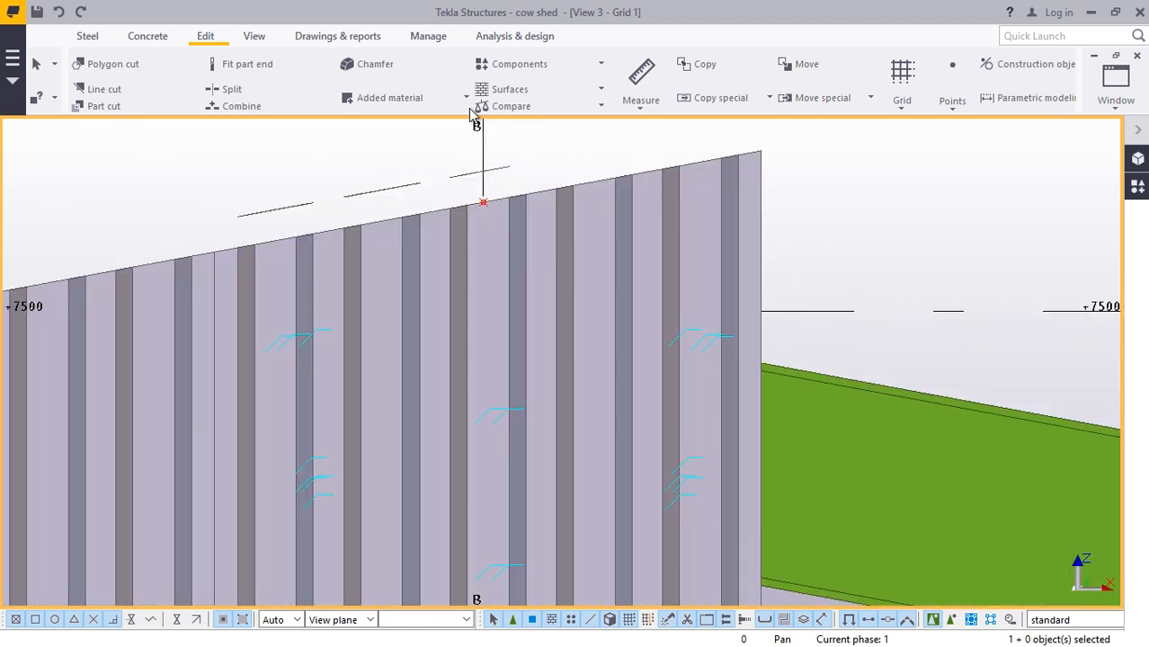
pyautogui.click(205, 39)
pyautogui.click(120, 87)
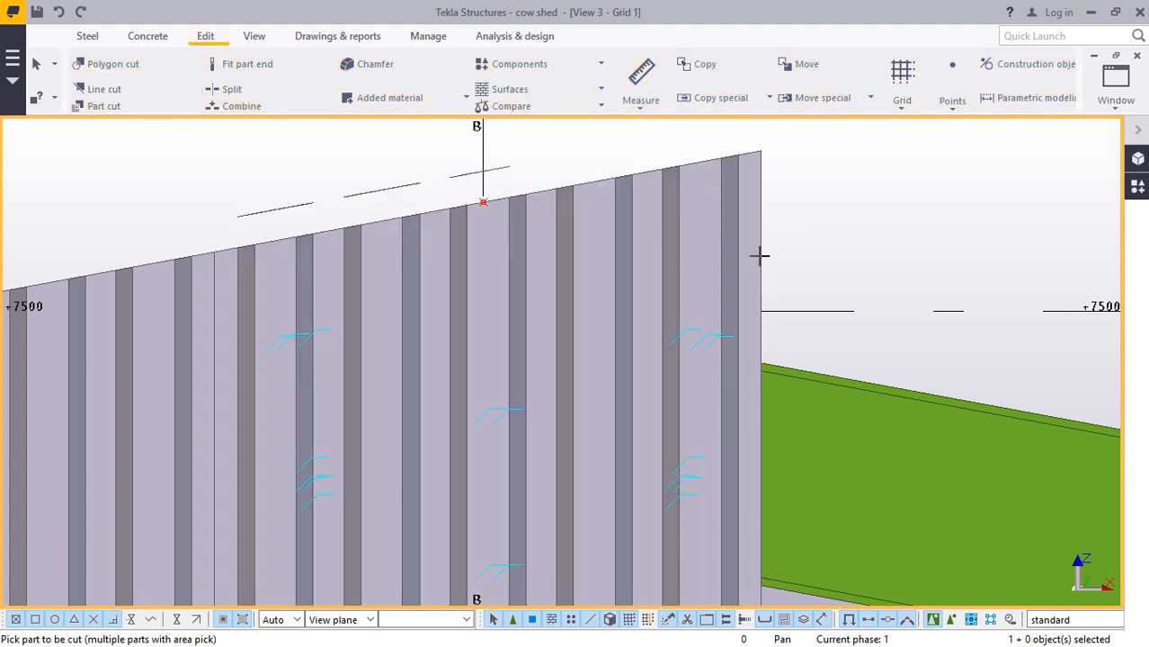
pyautogui.scroll(2, 496, 217)
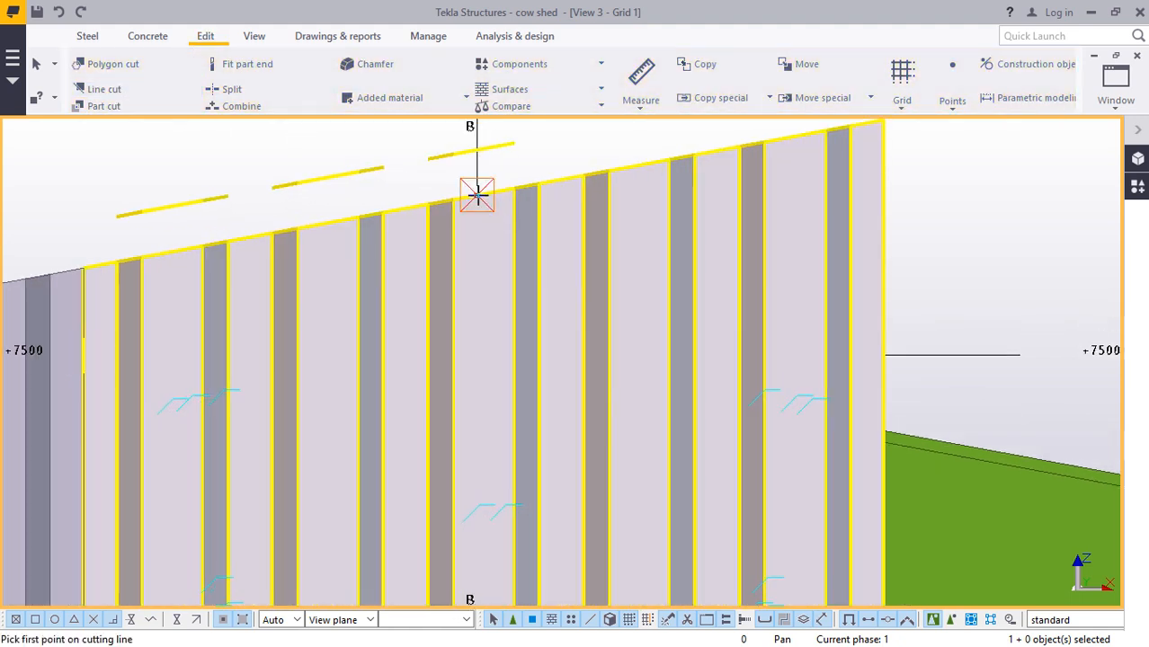
pyautogui.scroll(-4, 476, 205)
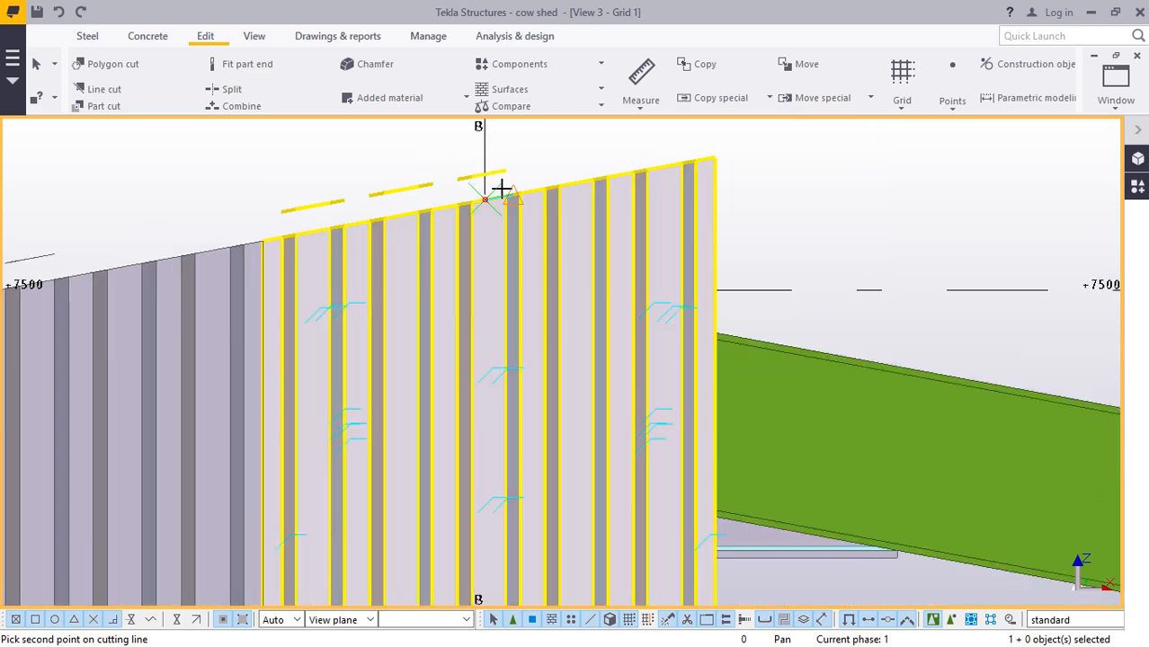
pyautogui.scroll(5, 503, 342)
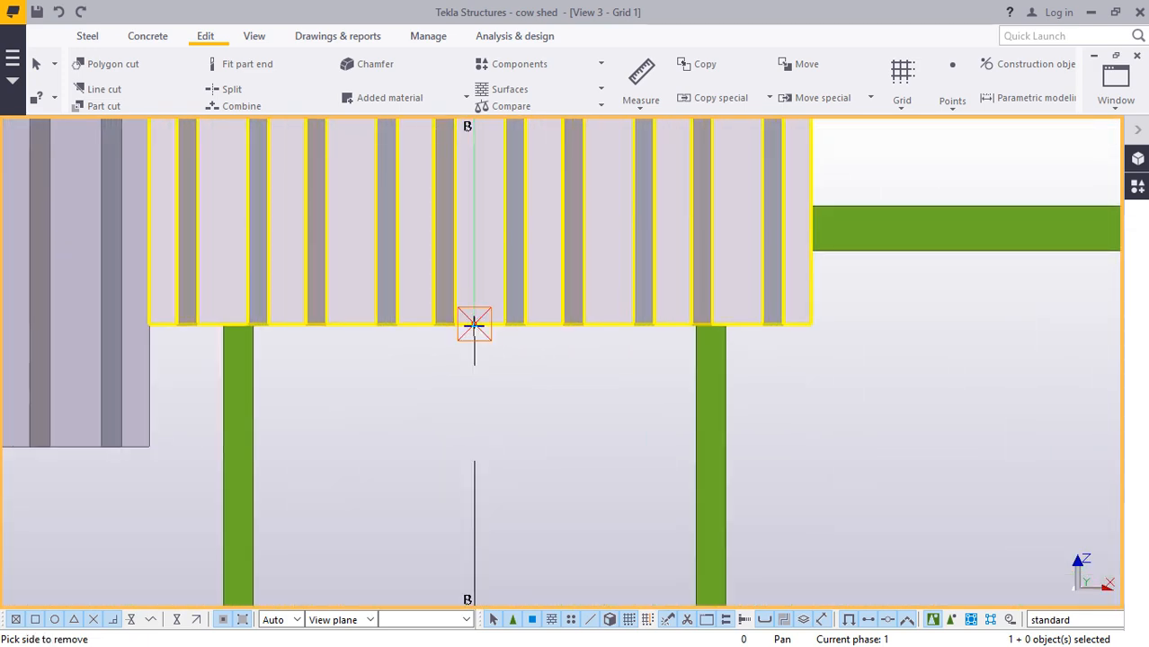
pyautogui.click(666, 204)
pyautogui.scroll(-5, 623, 256)
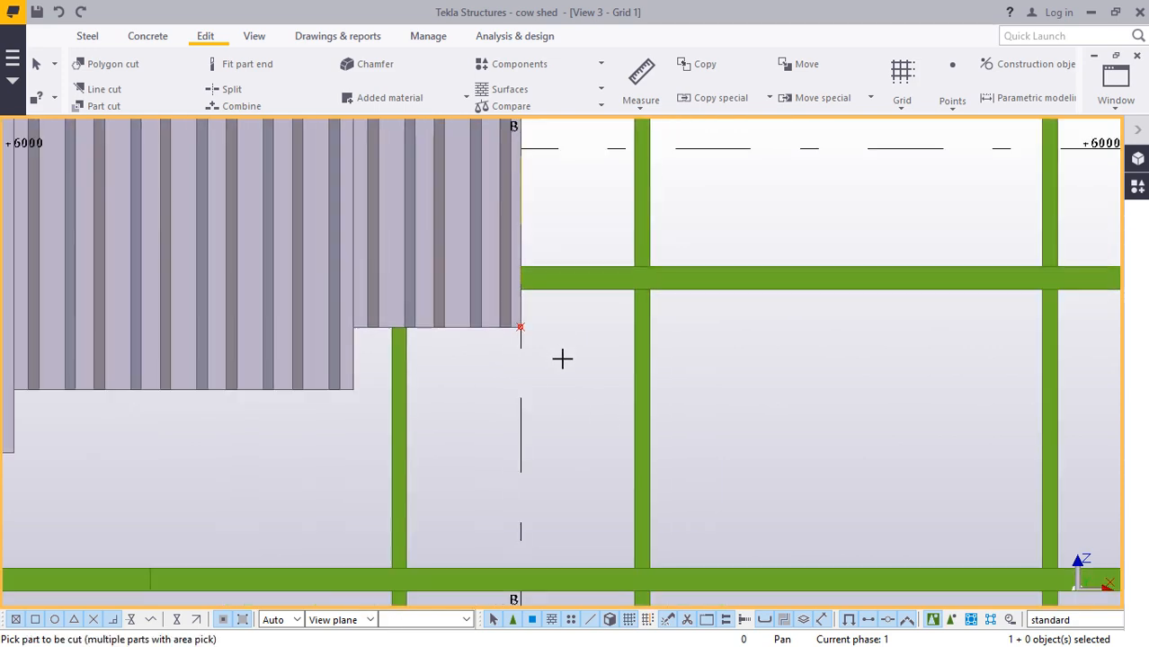
pyautogui.rightClick(567, 358)
pyautogui.click(618, 367)
pyautogui.scroll(-6, 558, 364)
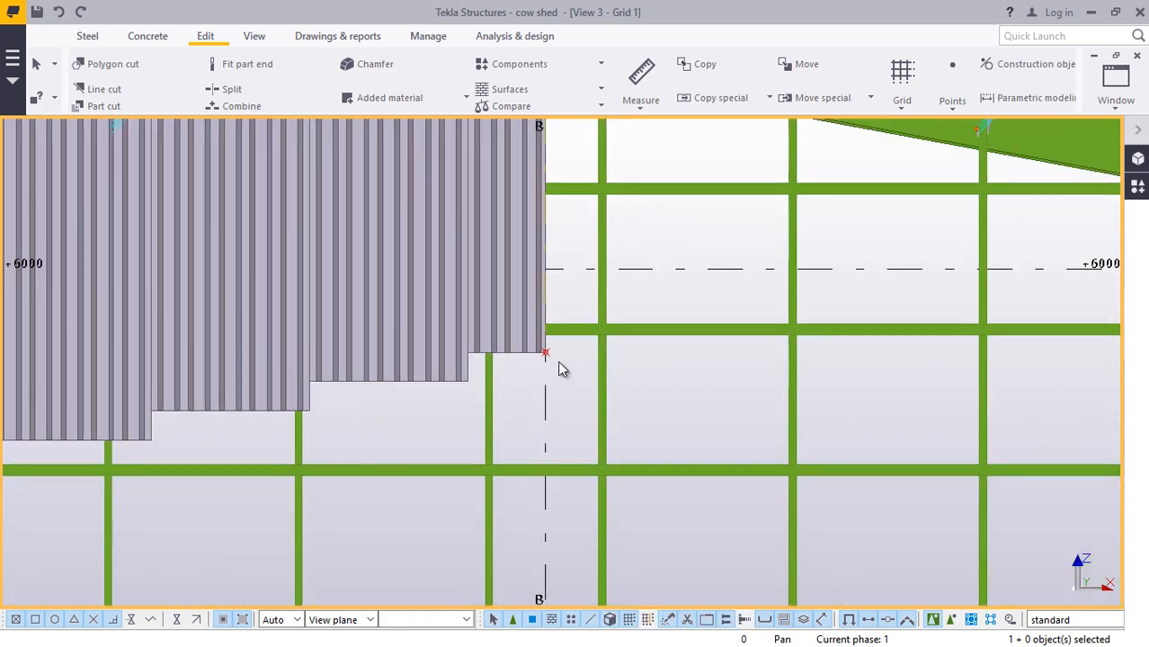
# - Undo the highest panel's line cut and lower point, redo them, and close the panel's properties
pyautogui.scroll(2, 536, 454)
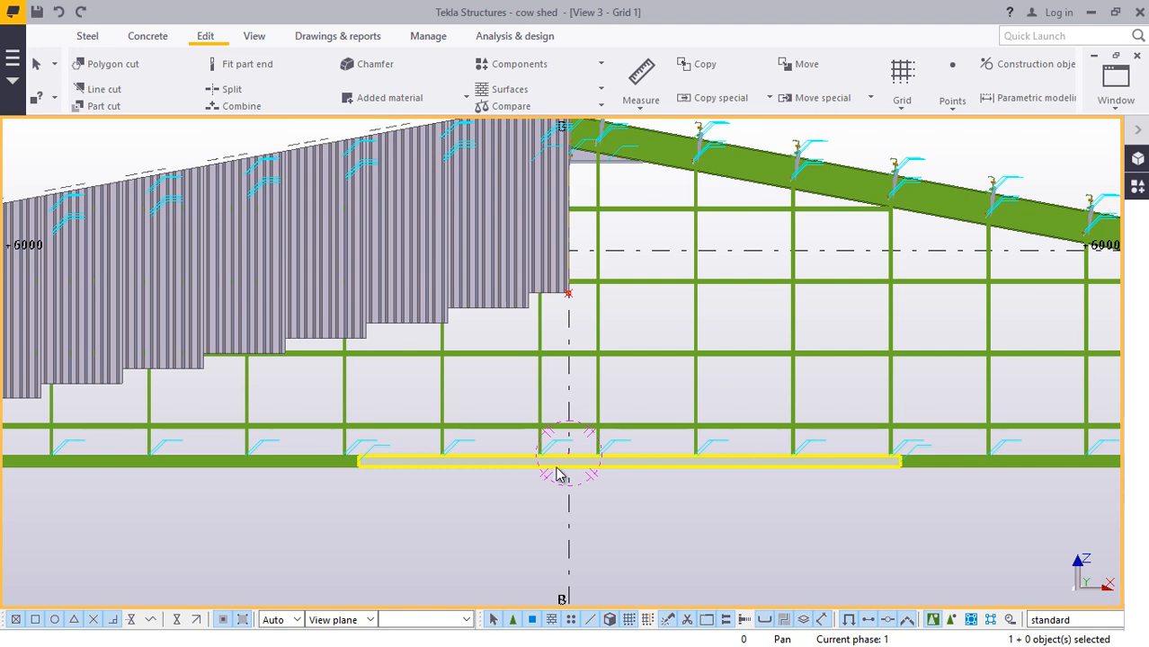
pyautogui.doubleClick(554, 280)
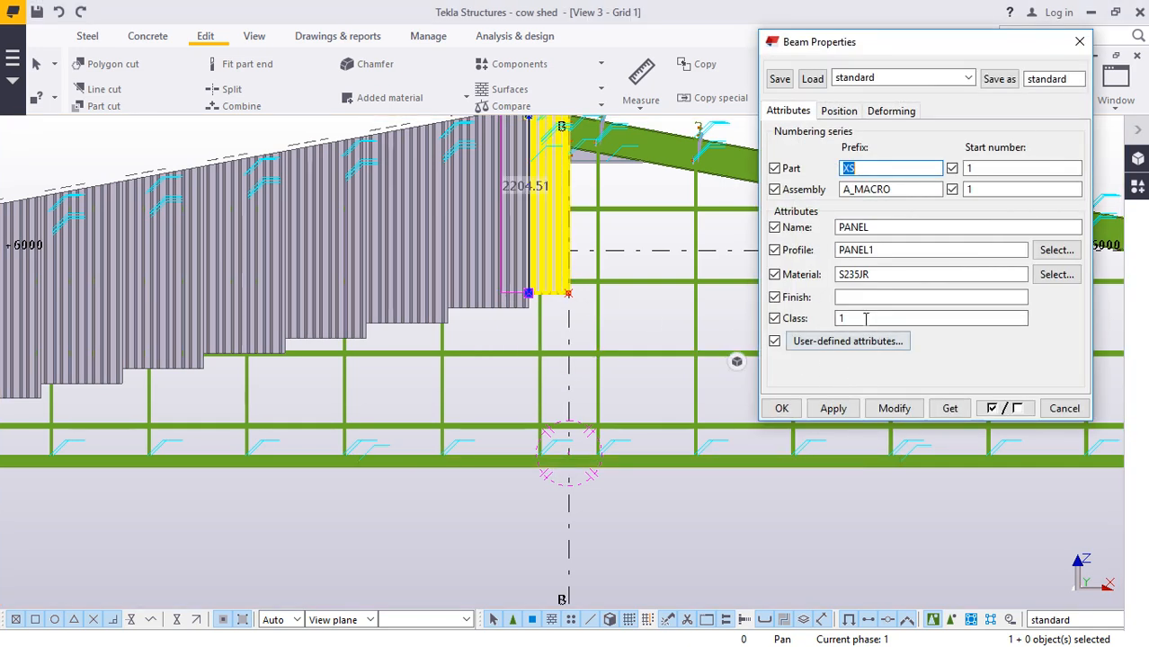
pyautogui.click(531, 295)
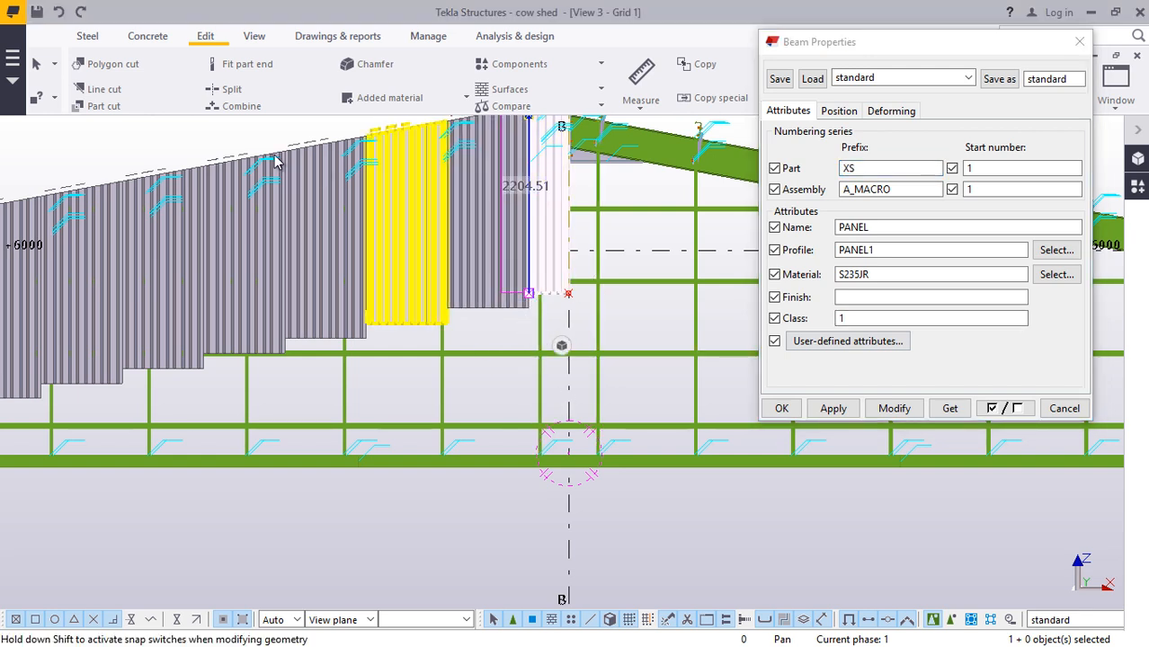
pyautogui.click(62, 13)
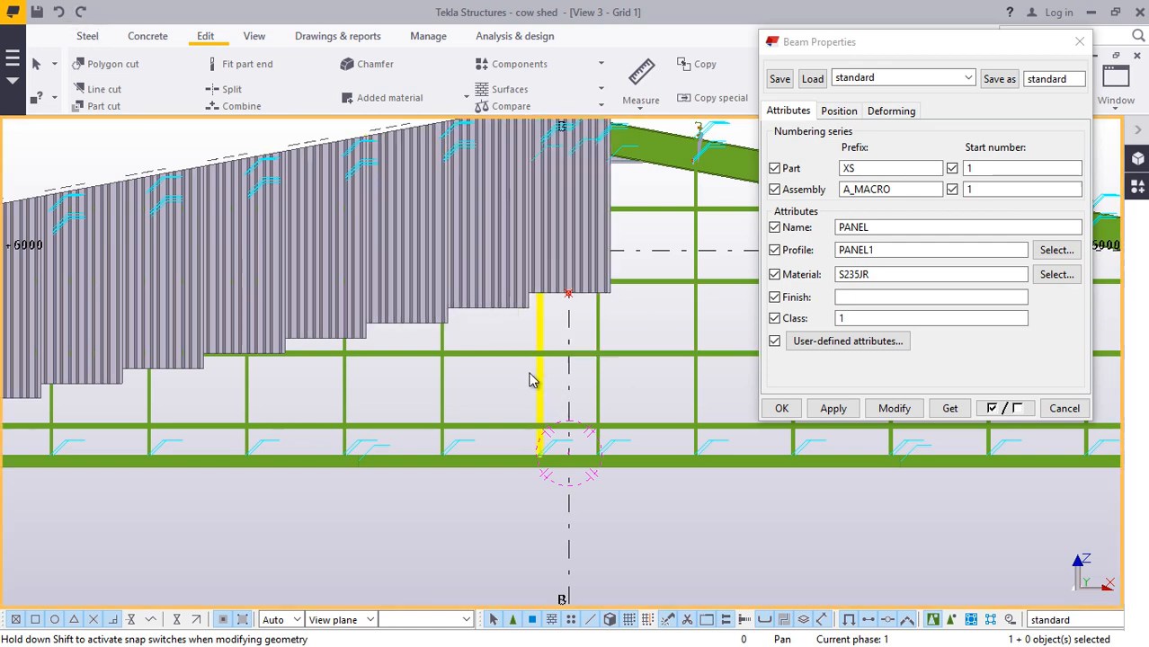
pyautogui.scroll(-2, 533, 380)
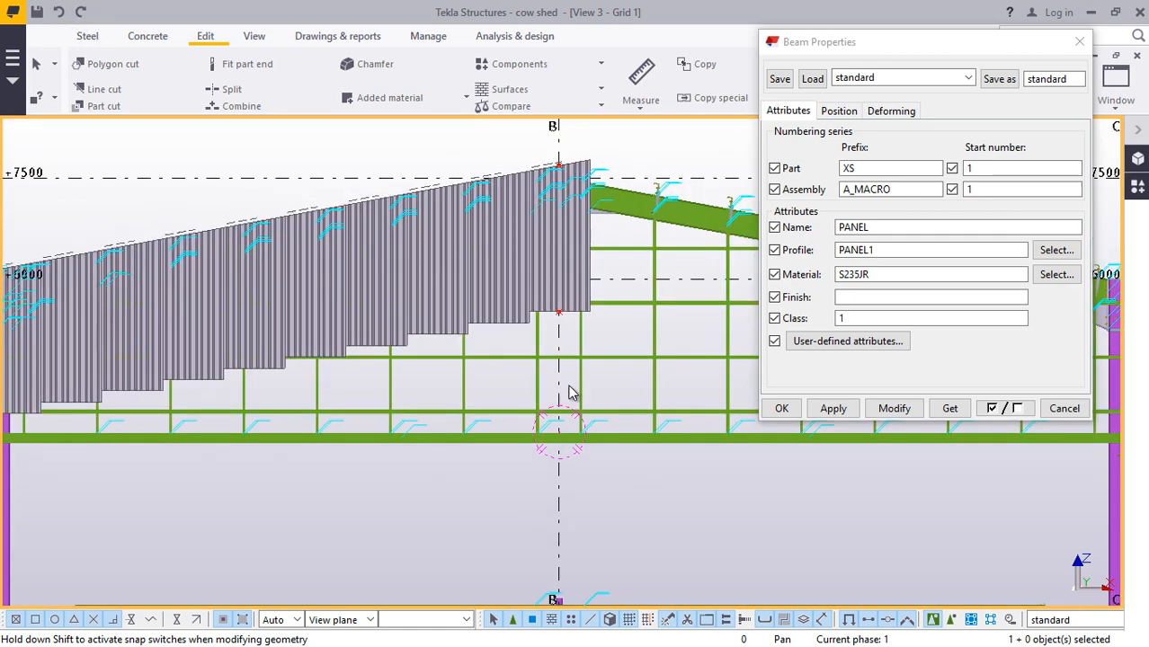
pyautogui.click(61, 14)
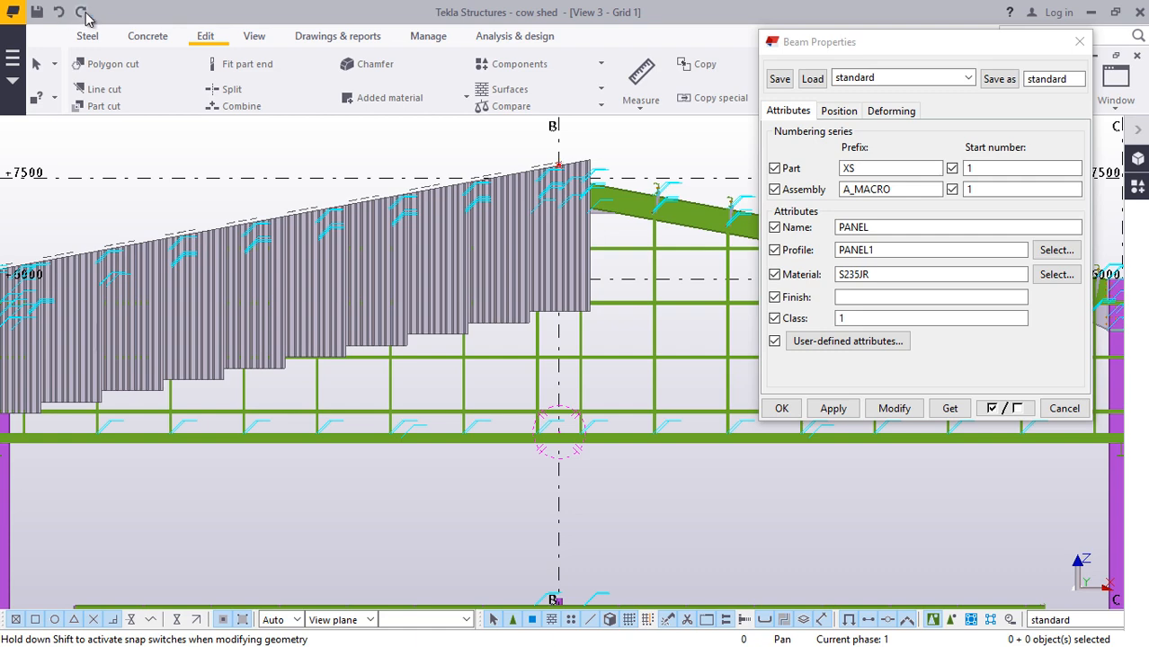
pyautogui.click(83, 13)
pyautogui.scroll(2, 641, 274)
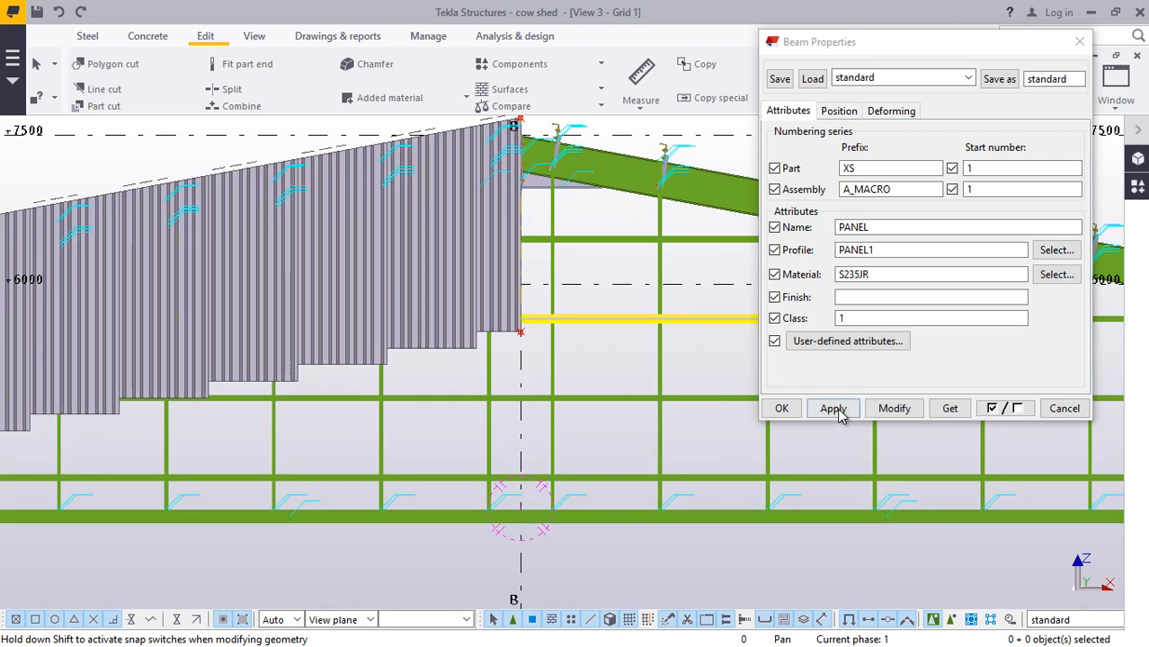
pyautogui.click(781, 408)
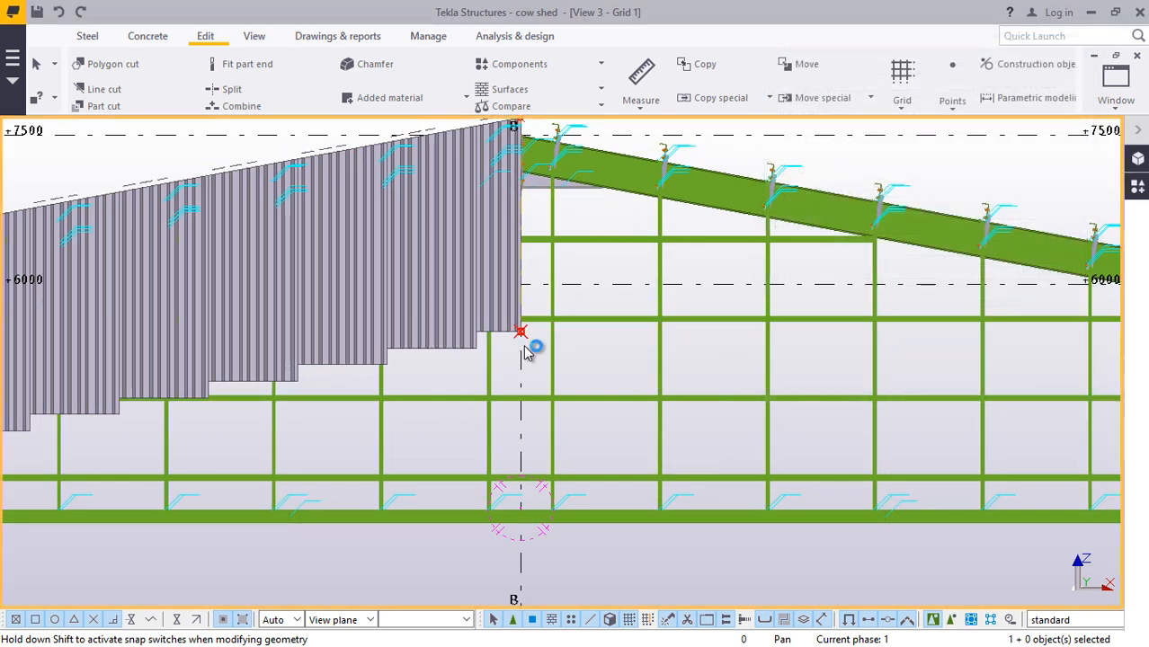
# - Try a start offset Dx of 600 on the trimmed ridge panel, and undo the modification
pyautogui.scroll(3, 521, 346)
pyautogui.click(479, 224)
pyautogui.doubleClick(489, 187)
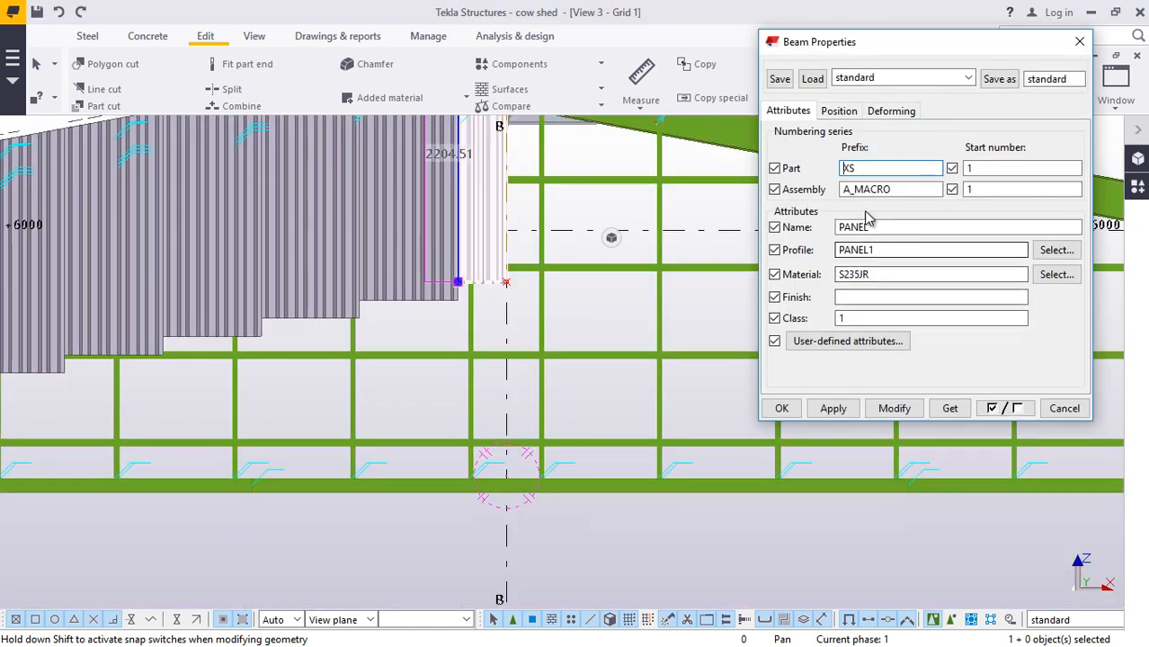
pyautogui.click(837, 111)
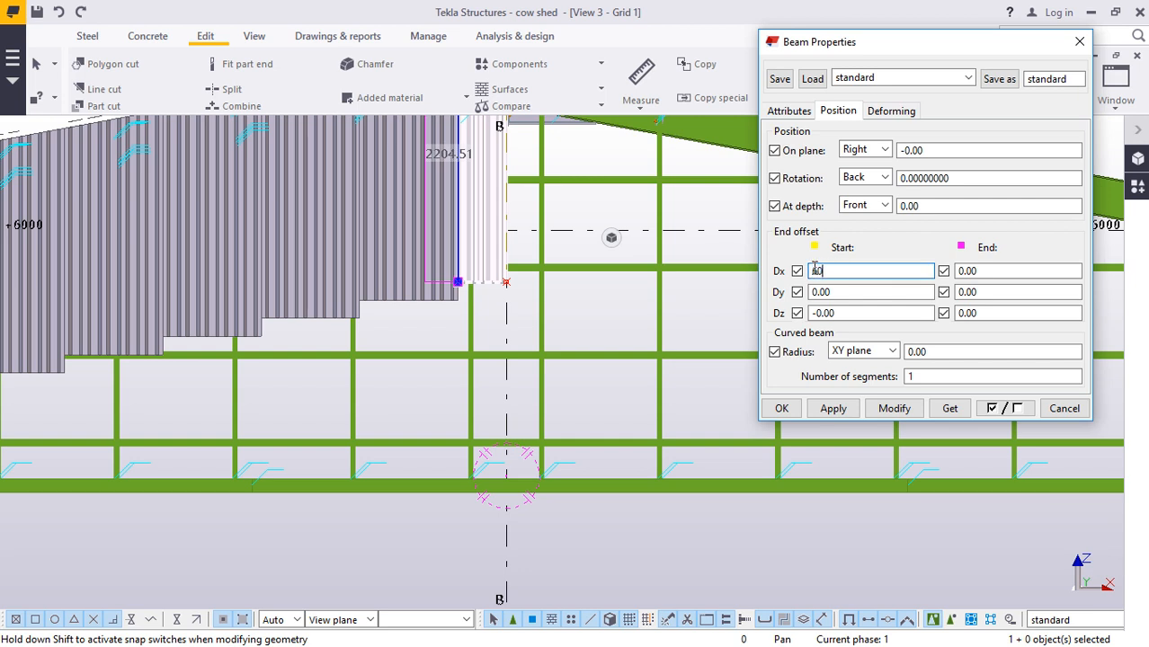
pyautogui.click(899, 412)
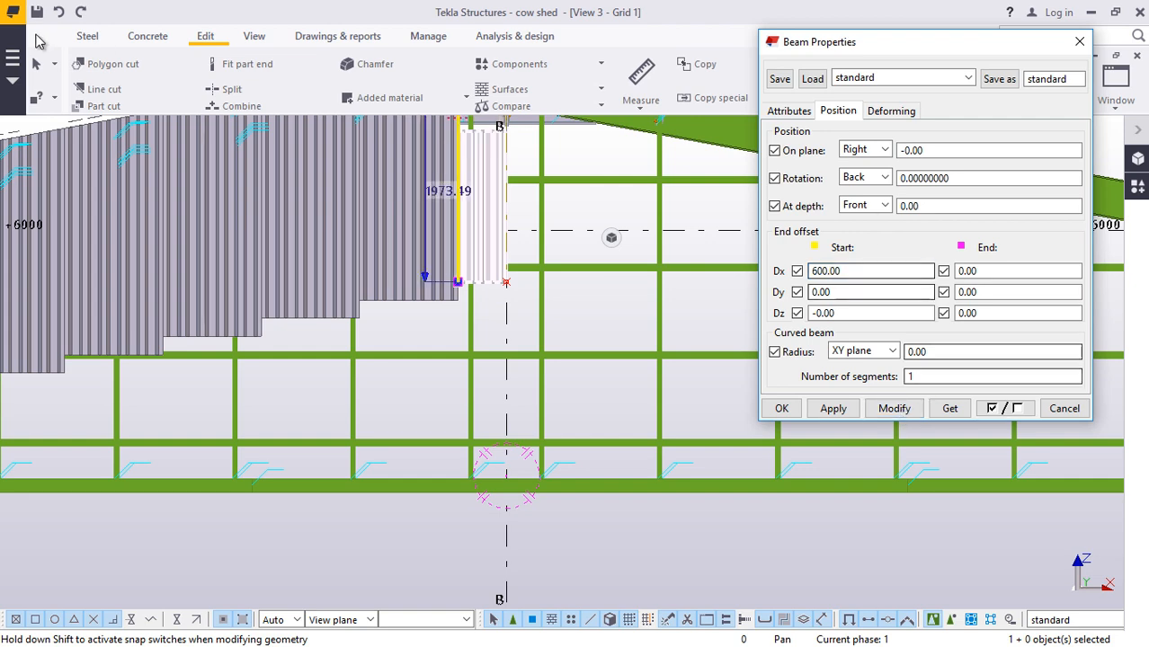
pyautogui.click(59, 14)
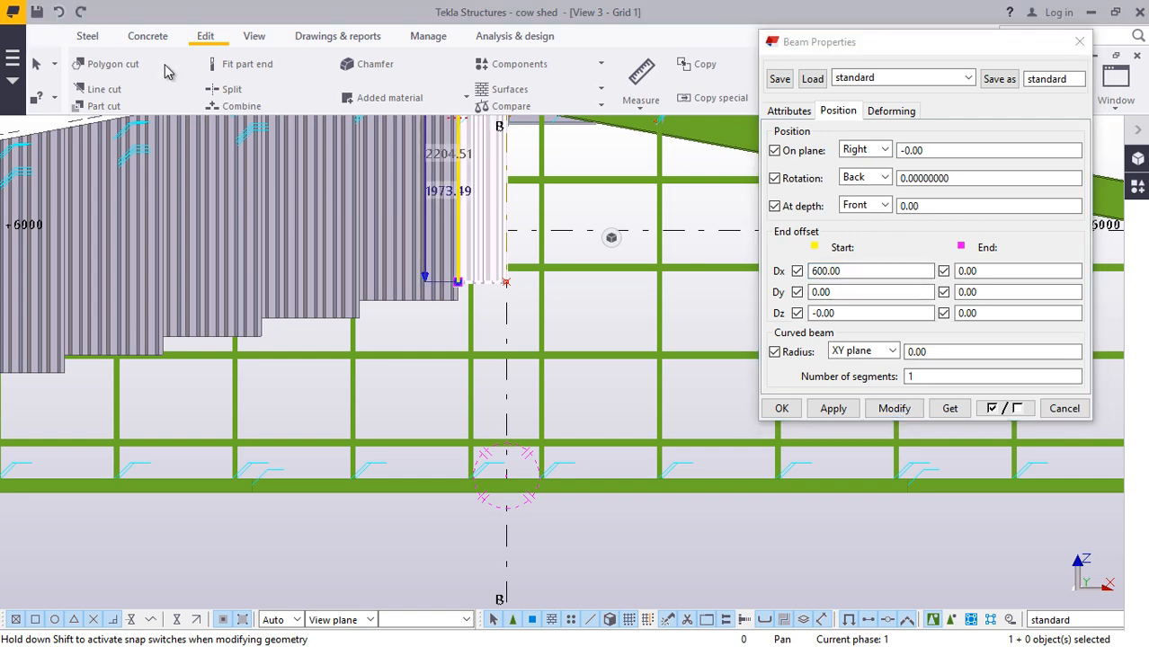
# - Try a start offset Dx of -600 on the ridge panel, undo it, and close the panel's properties
pyautogui.scroll(-2, 533, 484)
pyautogui.scroll(1, 584, 371)
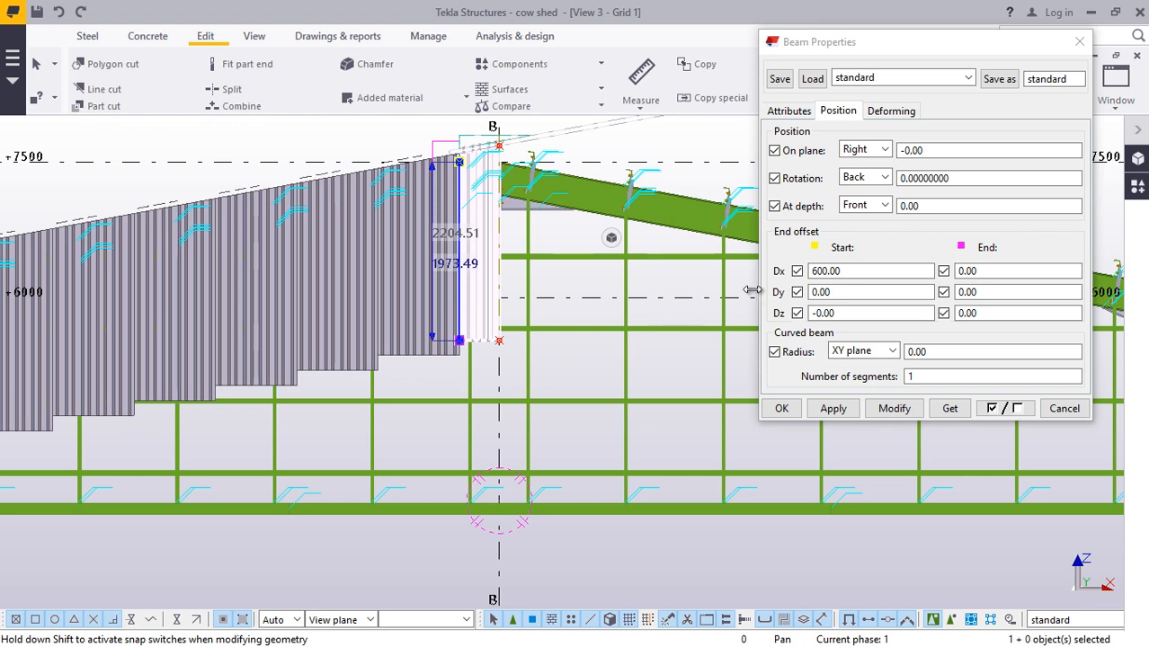
pyautogui.click(838, 272)
pyautogui.click(811, 270)
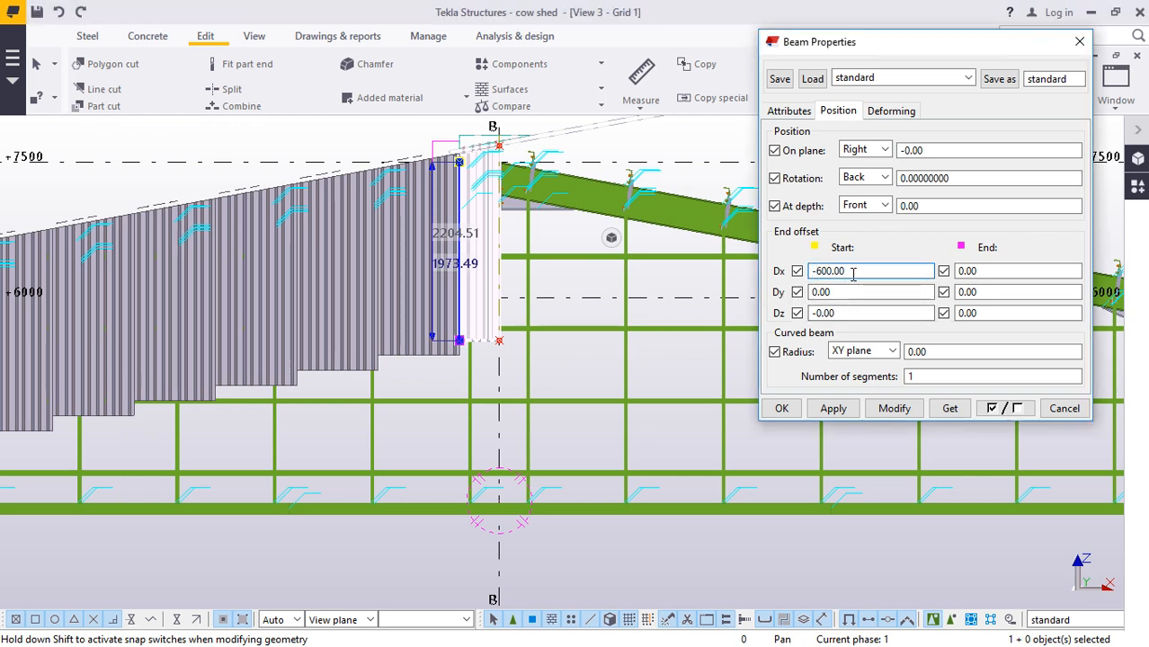
pyautogui.click(891, 410)
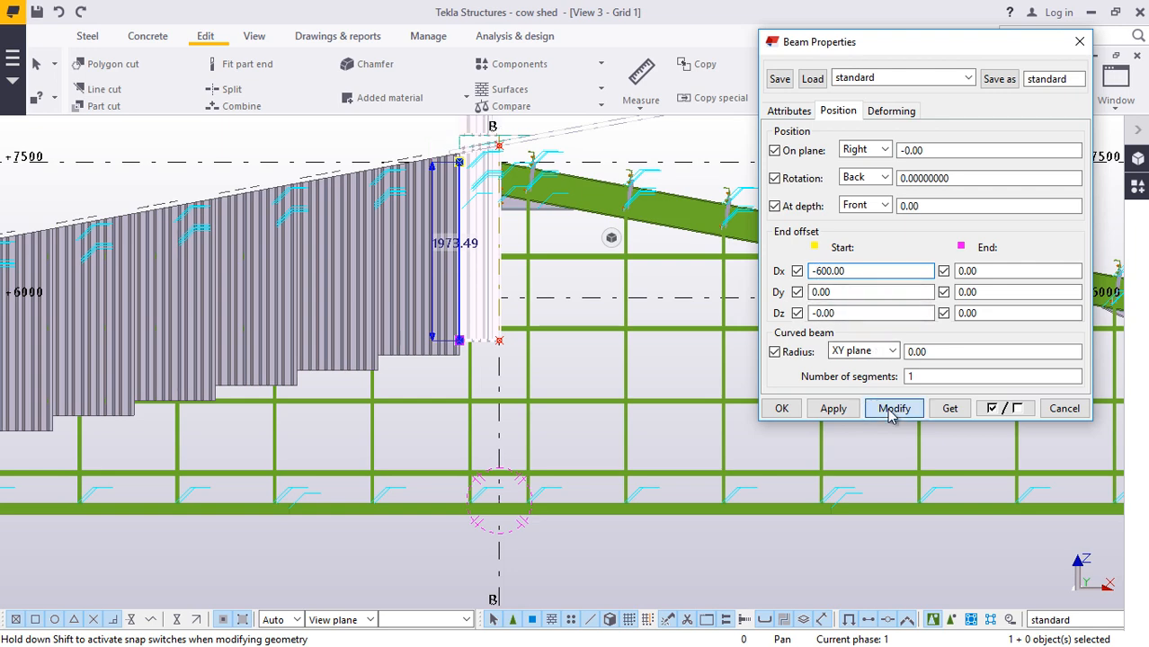
pyautogui.scroll(5, 458, 124)
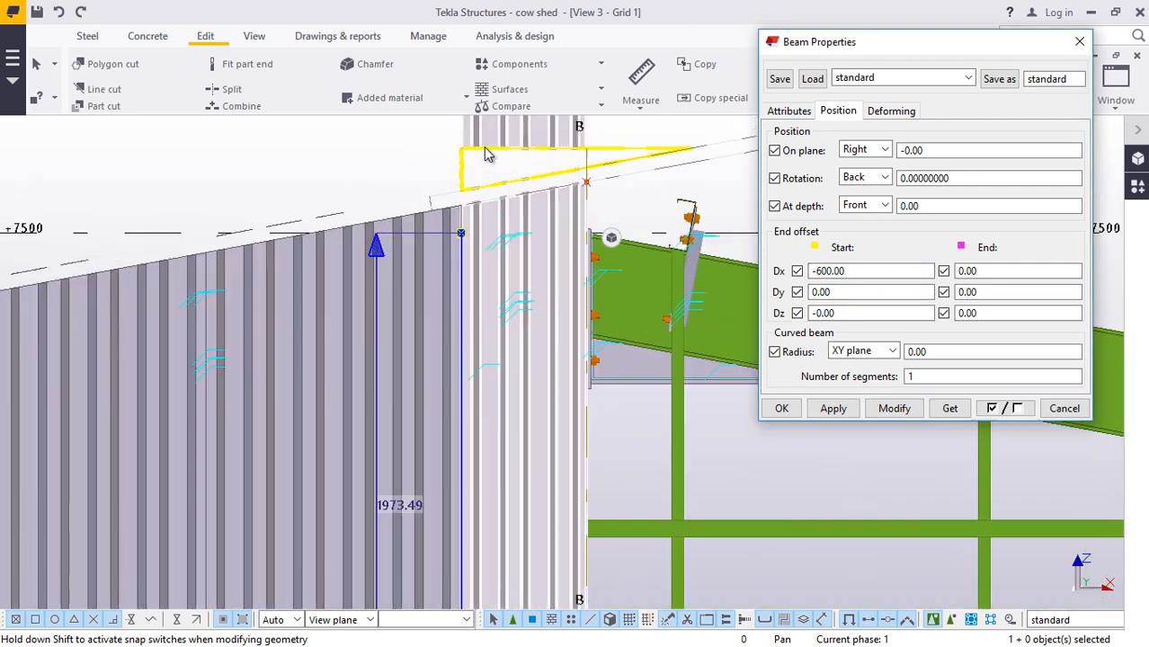
pyautogui.click(264, 66)
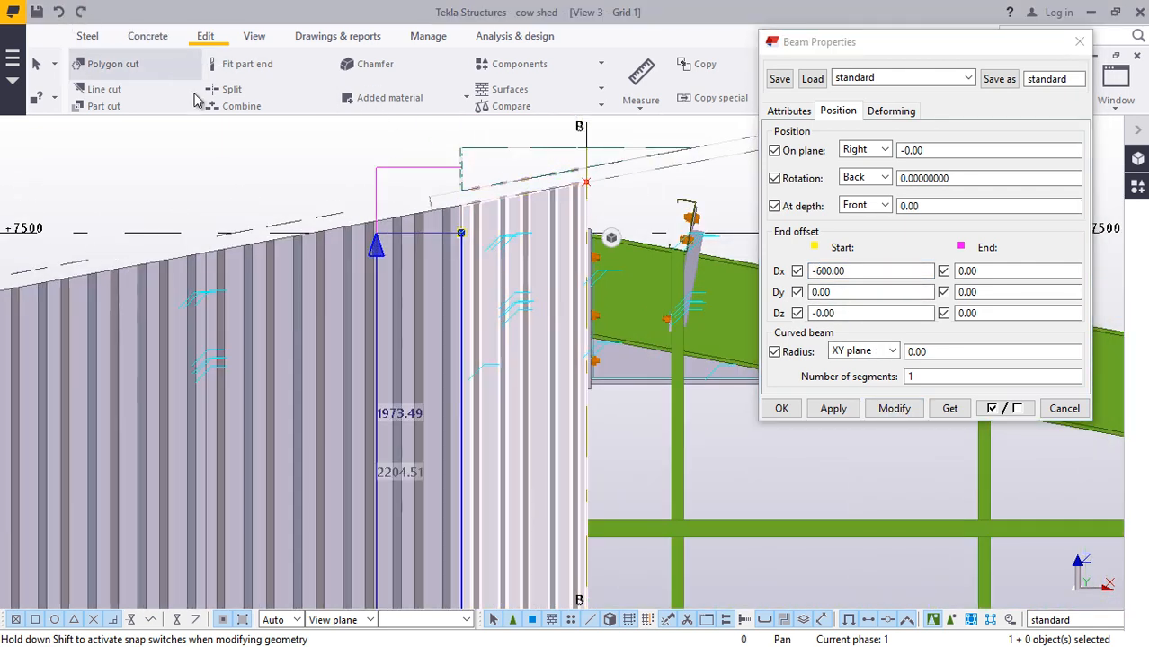
pyautogui.click(1060, 408)
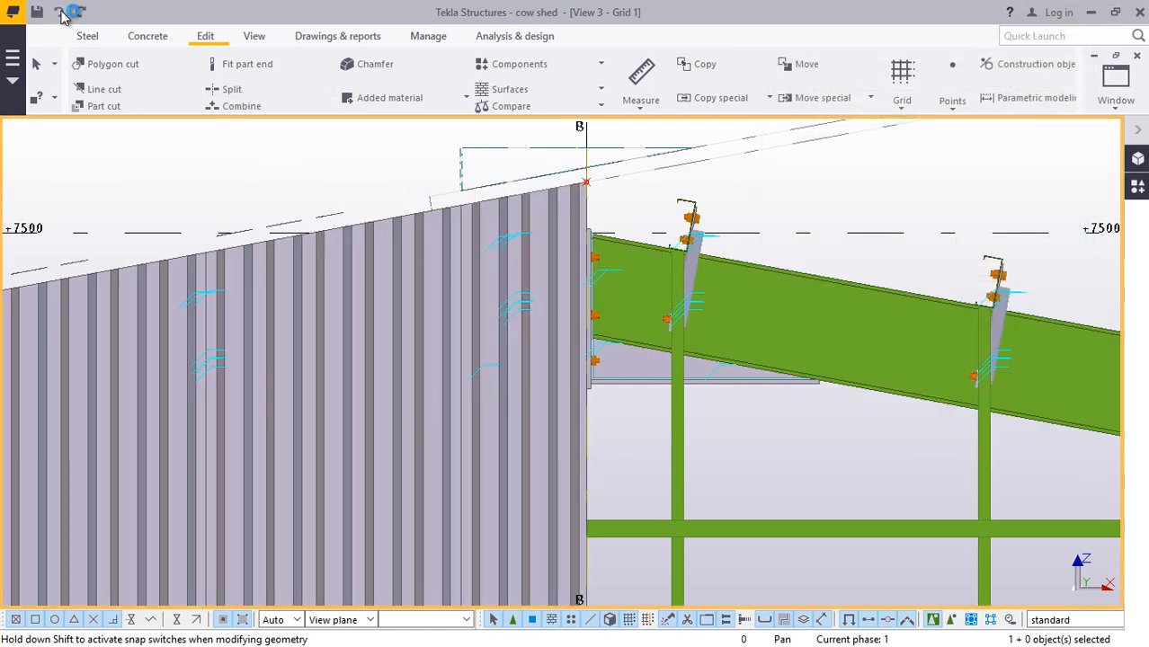
# - Undo the remaining offset changes and redraw the view to clear the leftover outlines above the panels
pyautogui.click(60, 13)
pyautogui.click(59, 15)
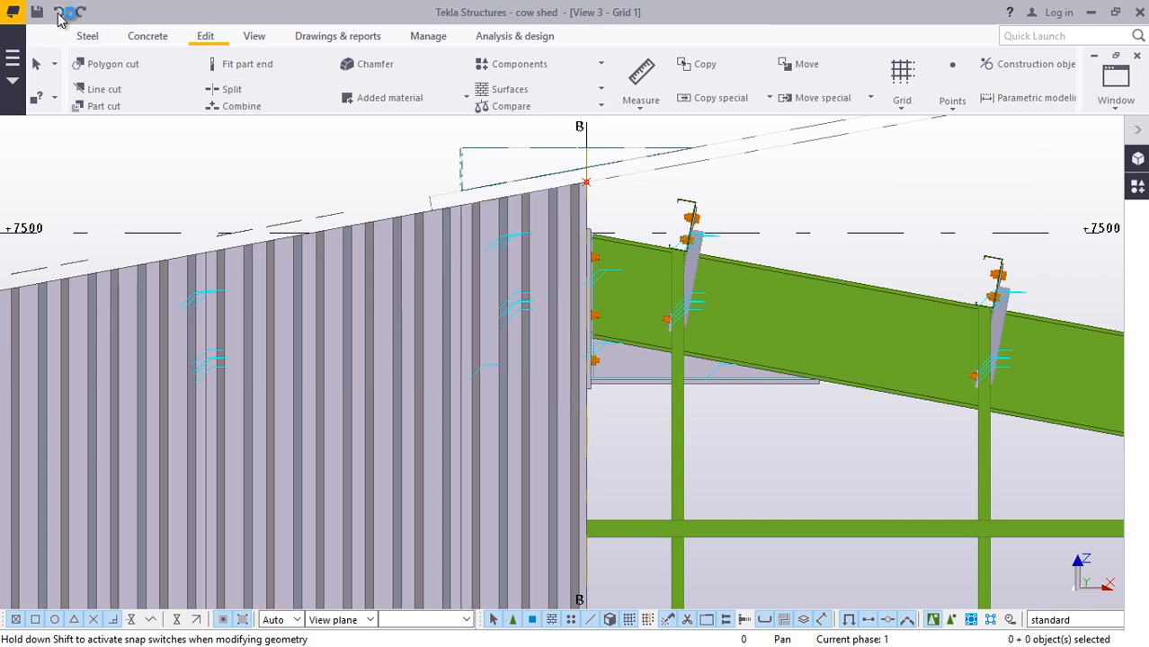
pyautogui.rightClick(252, 174)
pyautogui.click(212, 158)
pyautogui.rightClick(212, 158)
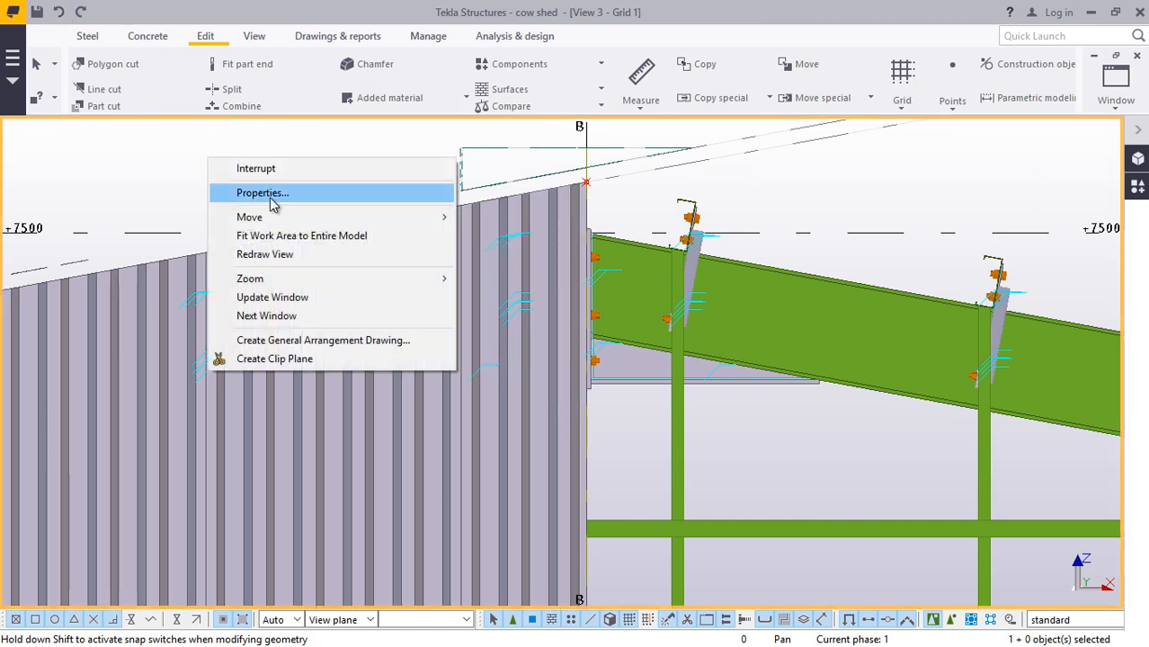
pyautogui.click(281, 256)
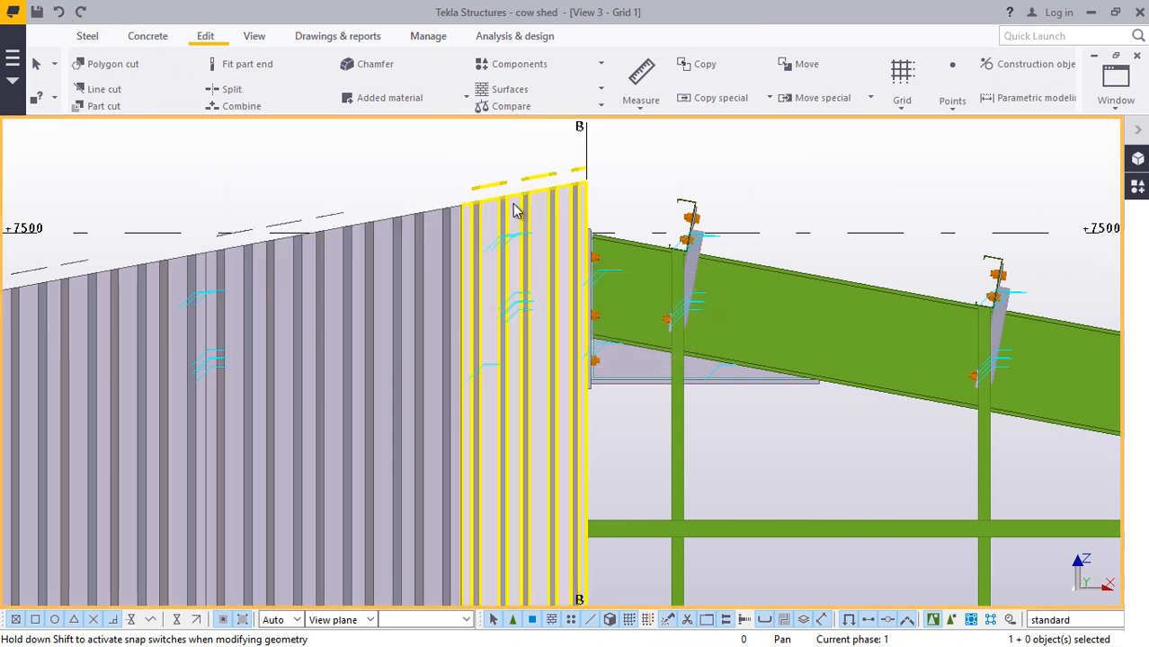
# - Open the ridge panel's position properties and try an end offset Dx of 1000
pyautogui.doubleClick(584, 226)
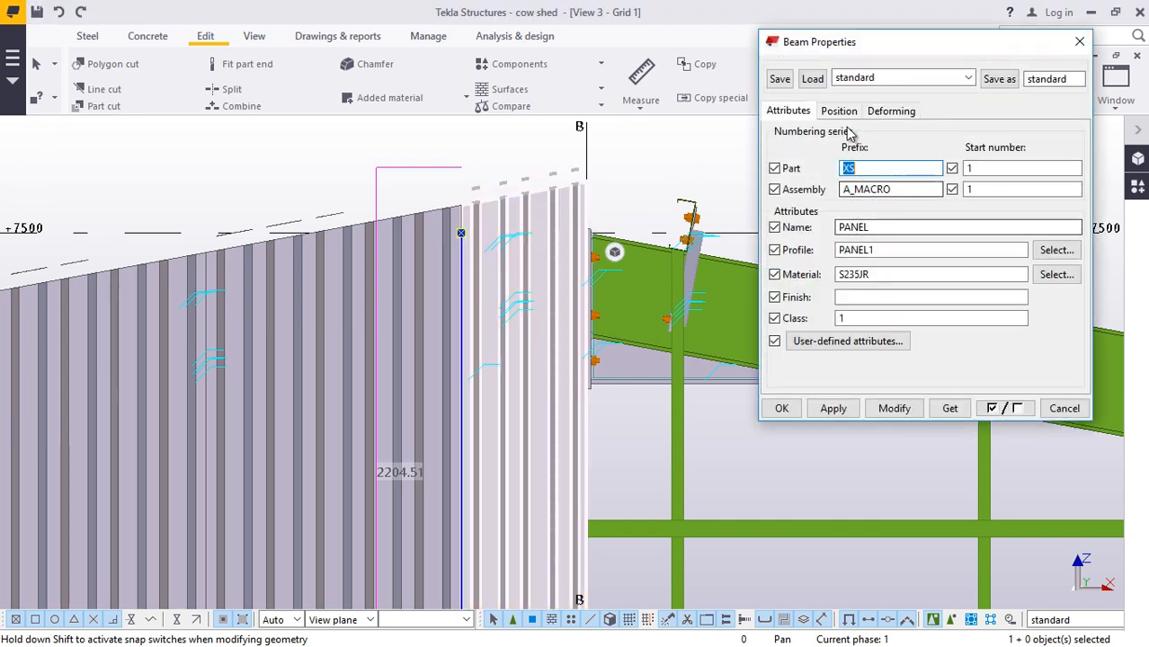
pyautogui.click(837, 110)
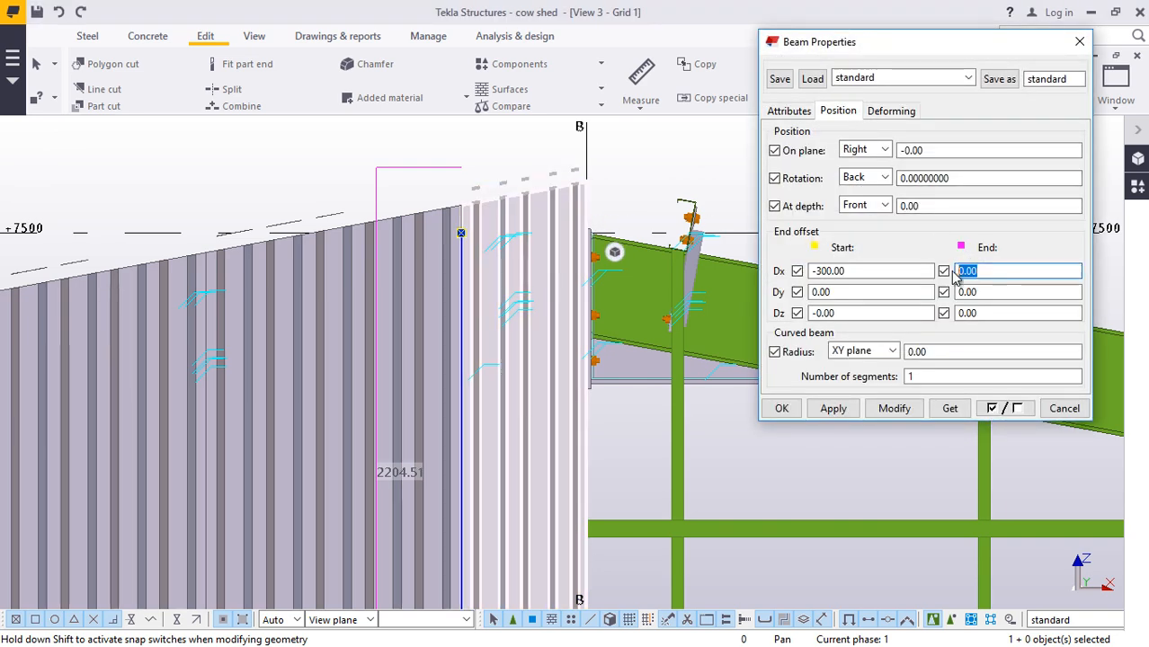
pyautogui.scroll(-5, 392, 241)
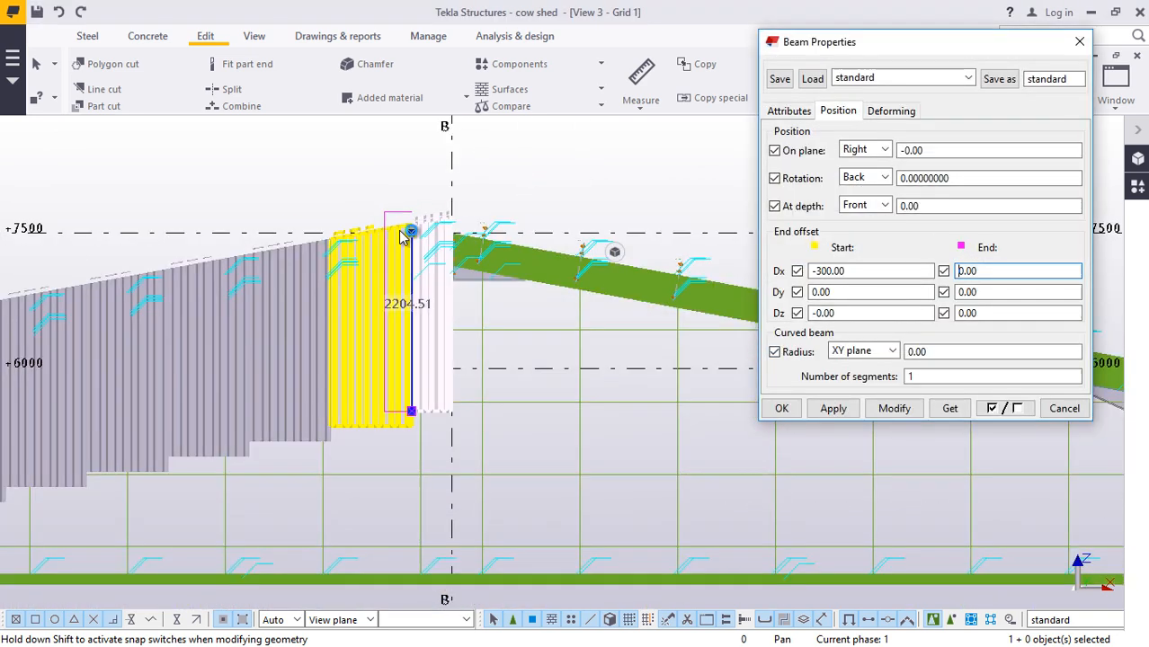
pyautogui.scroll(2, 428, 588)
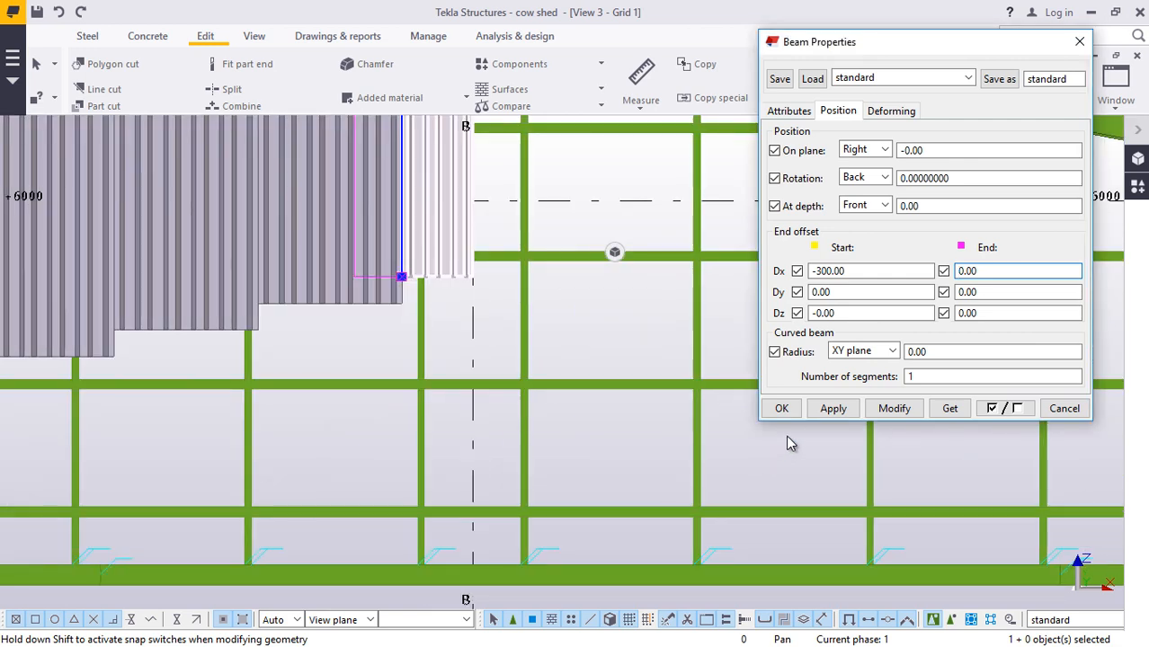
pyautogui.scroll(-1, 596, 386)
pyautogui.scroll(-1, 595, 386)
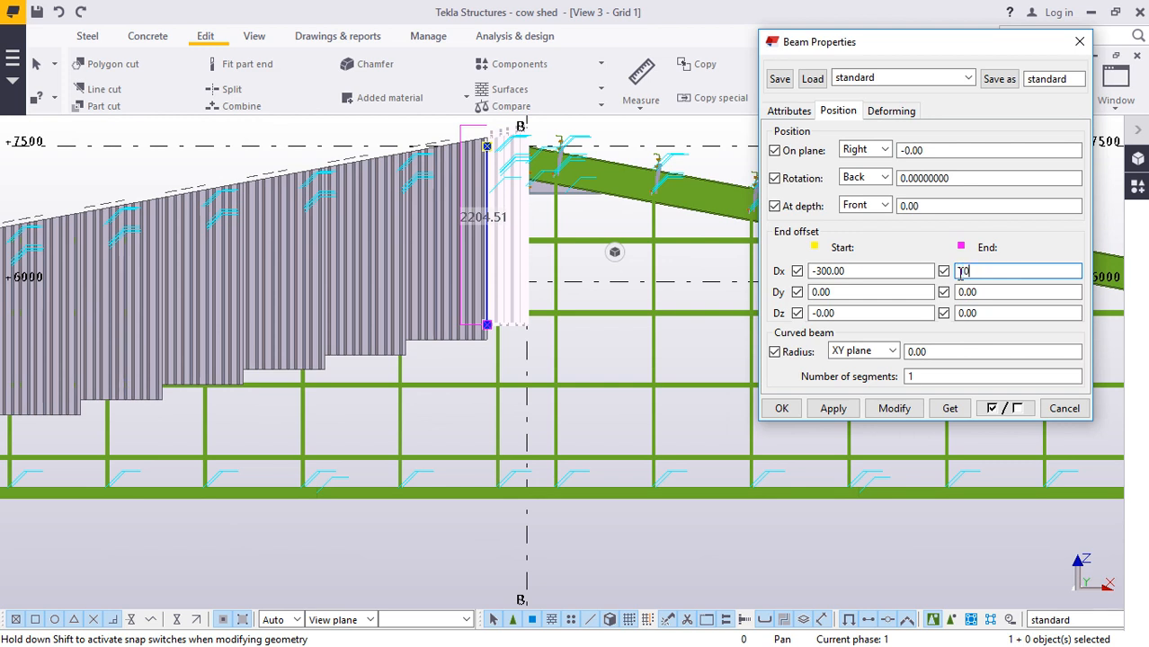
pyautogui.click(897, 410)
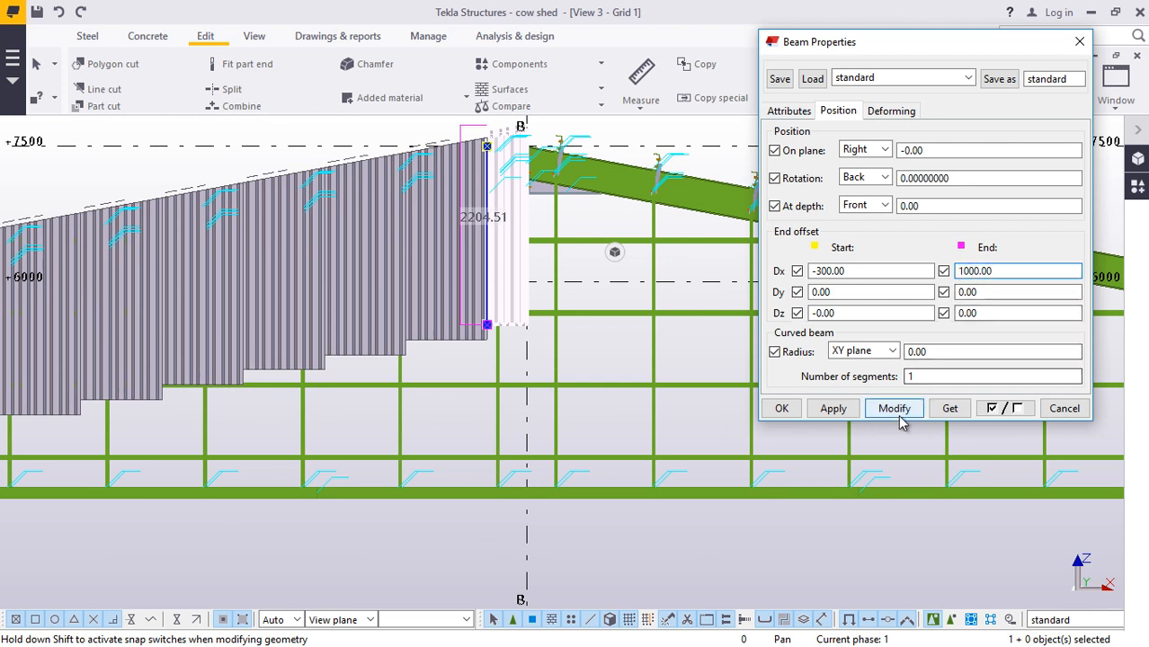
# - Try longer end offsets Dx of 1700, 1760 and 1800 on the ridge panel
pyautogui.click(1003, 272)
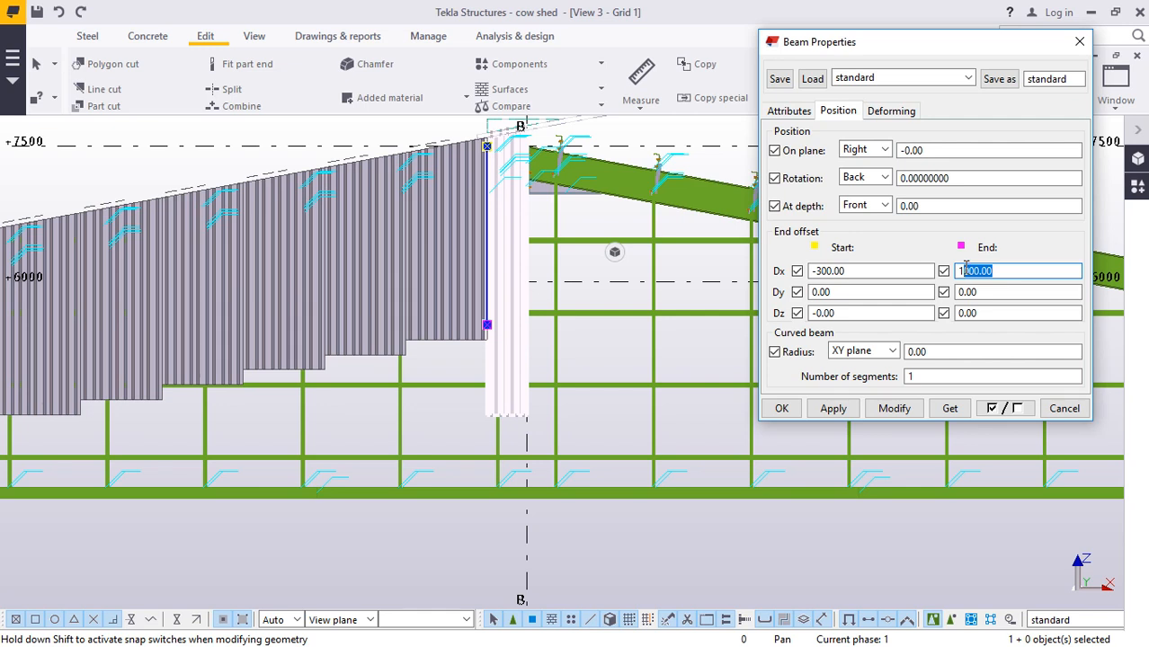
pyautogui.write('1700')
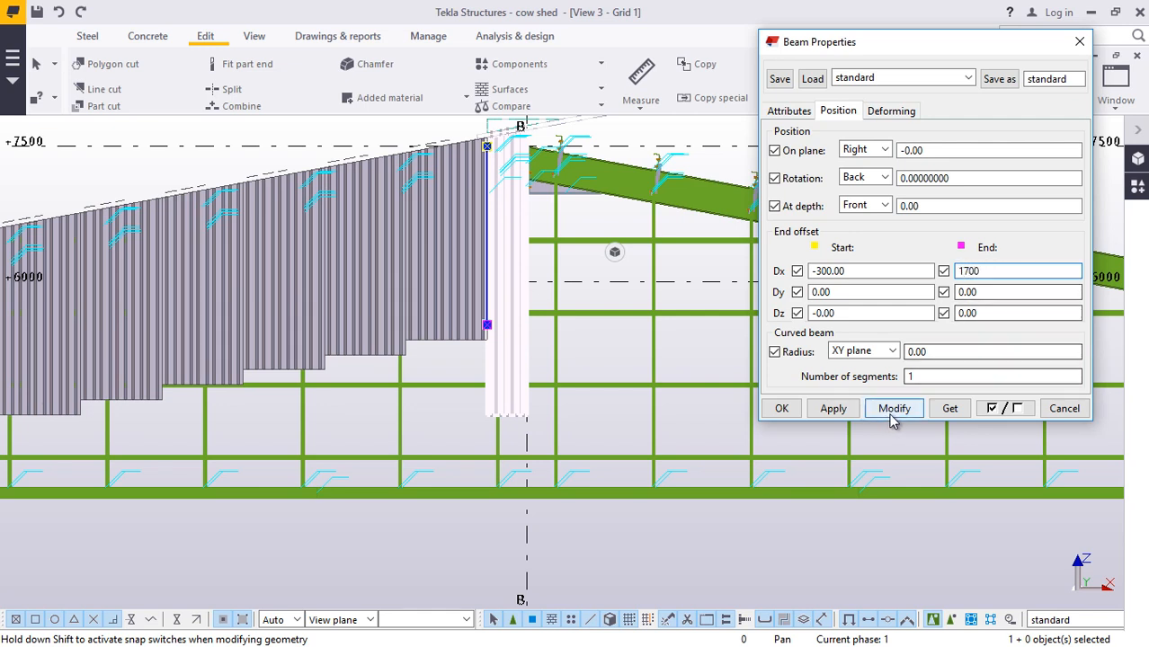
pyautogui.click(893, 410)
pyautogui.click(989, 270)
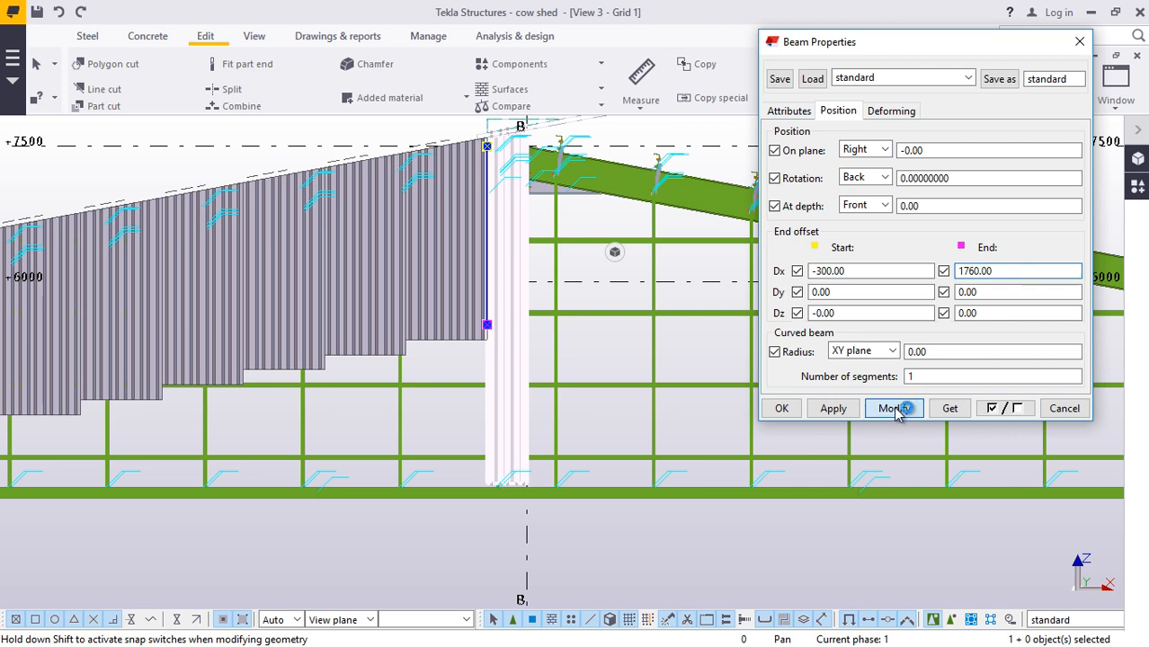
pyautogui.moveTo(994, 271); pyautogui.dragTo(970, 270)
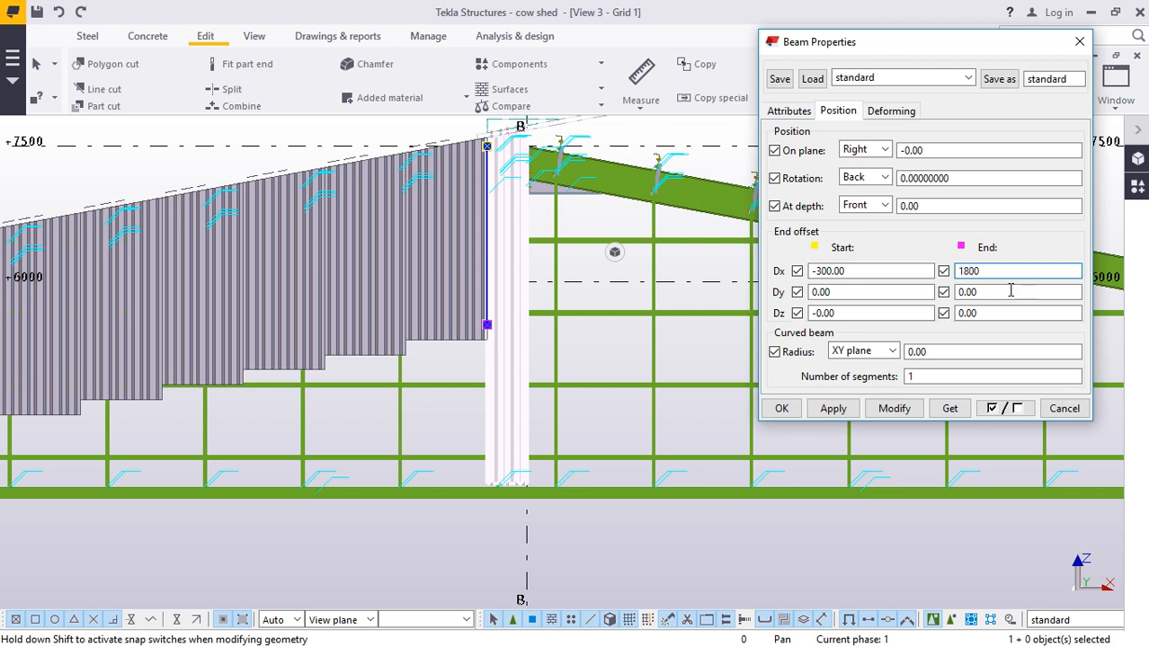
pyautogui.click(896, 409)
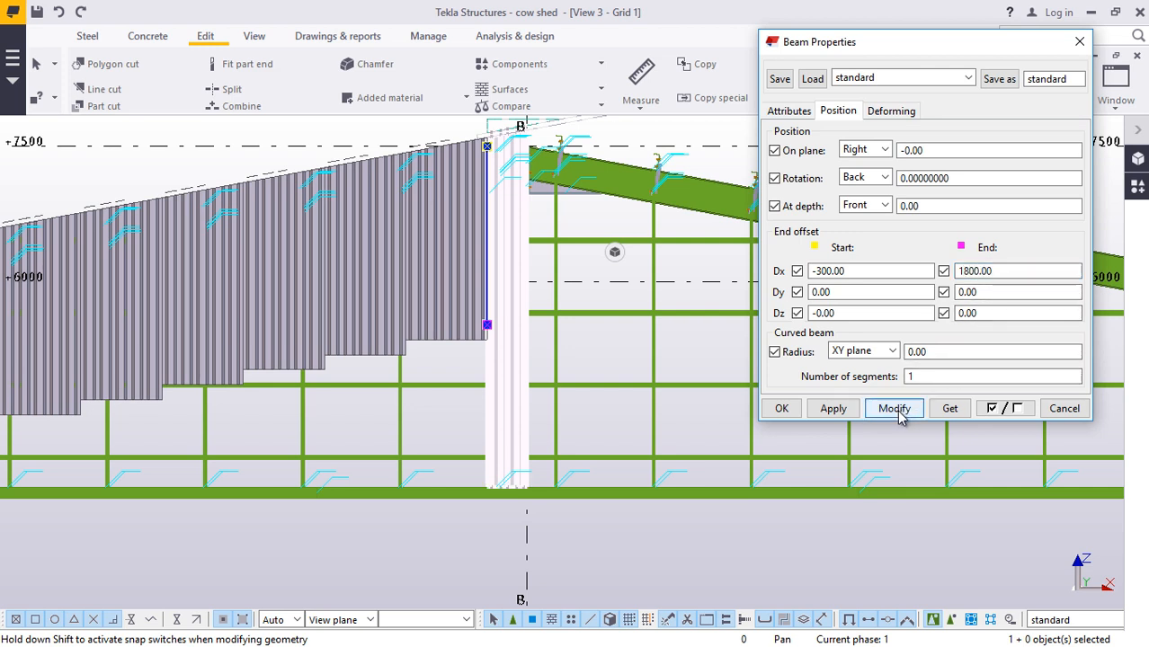
# - Set the ridge panel's end offset Dx to 1900 and close its properties
pyautogui.moveTo(996, 271); pyautogui.dragTo(969, 271)
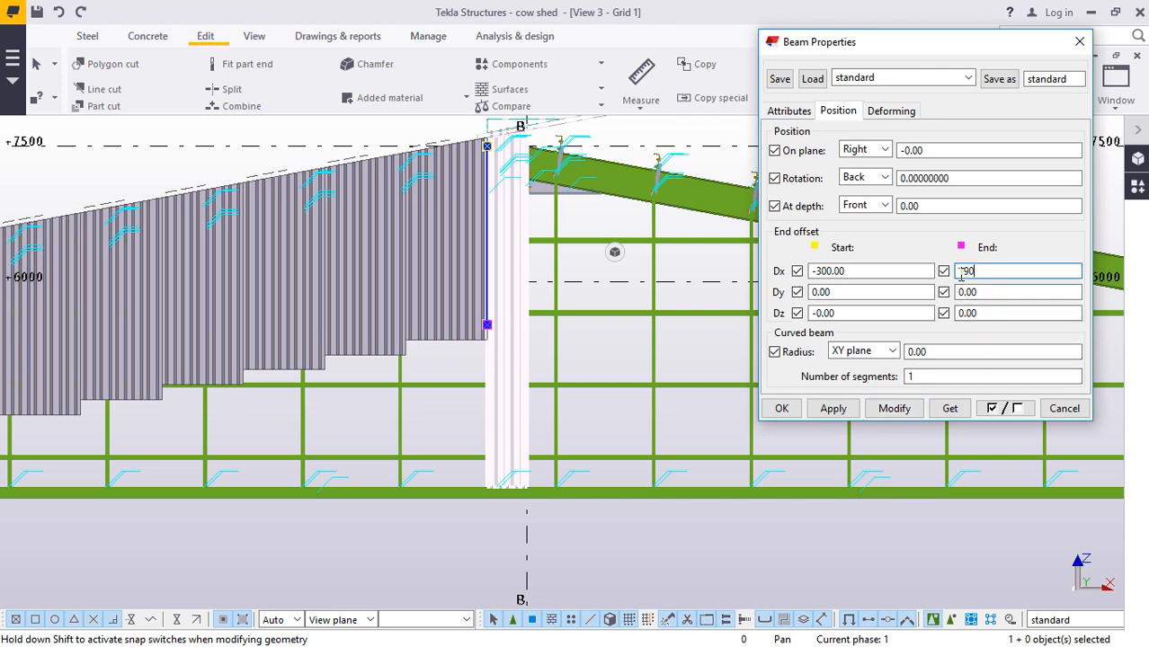
pyautogui.click(894, 409)
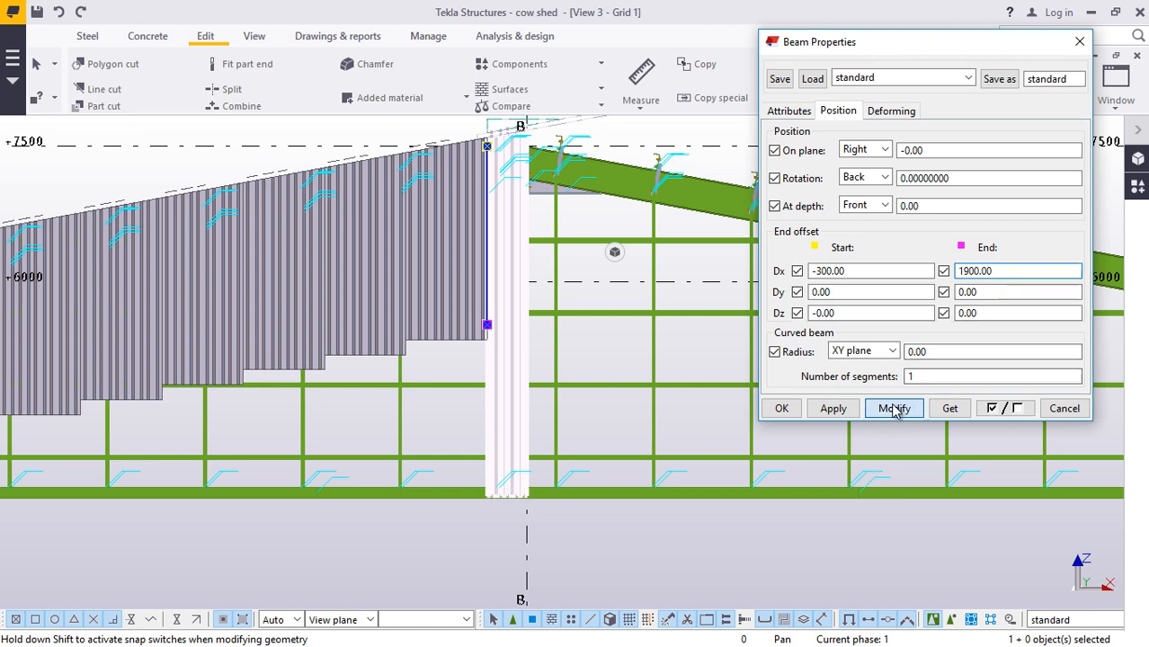
pyautogui.click(781, 409)
# - Extend the ridge panel's lower end with an end offset Dx of 1950 and close its properties
pyautogui.scroll(6, 510, 517)
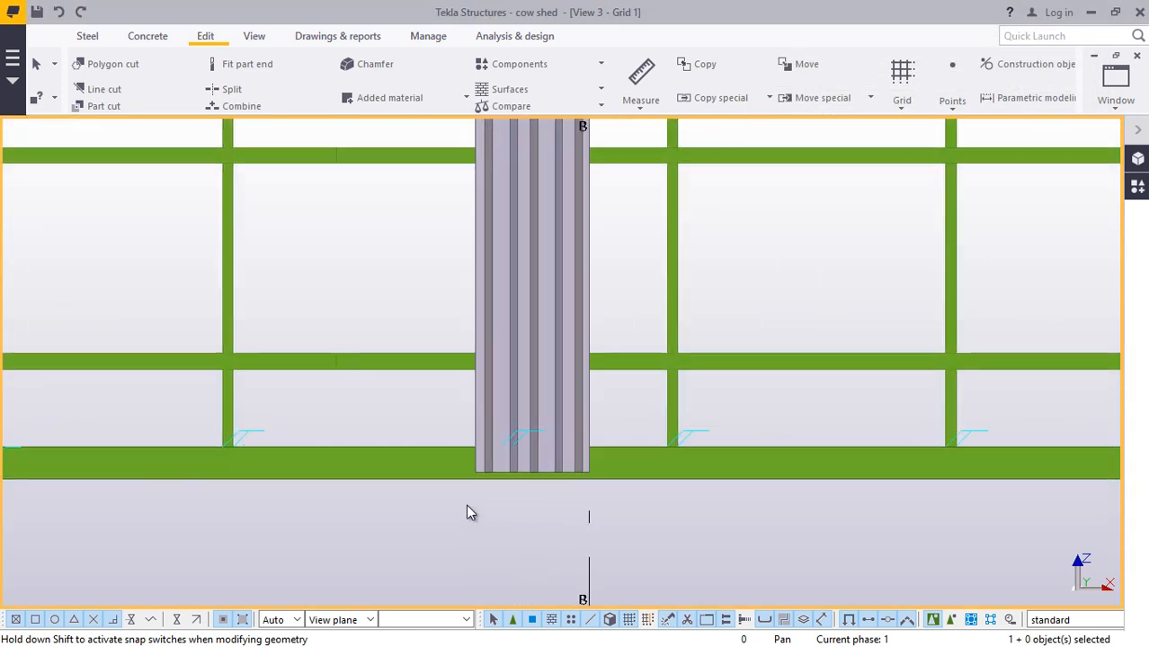
pyautogui.click(550, 392)
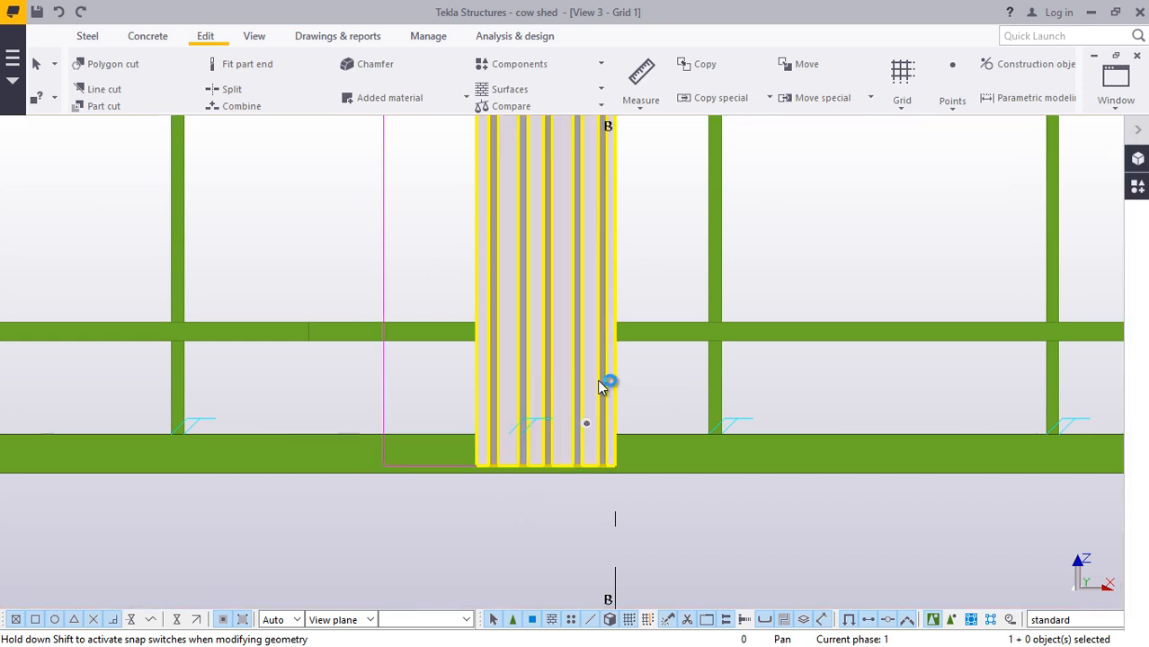
pyautogui.doubleClick(603, 395)
pyautogui.click(839, 110)
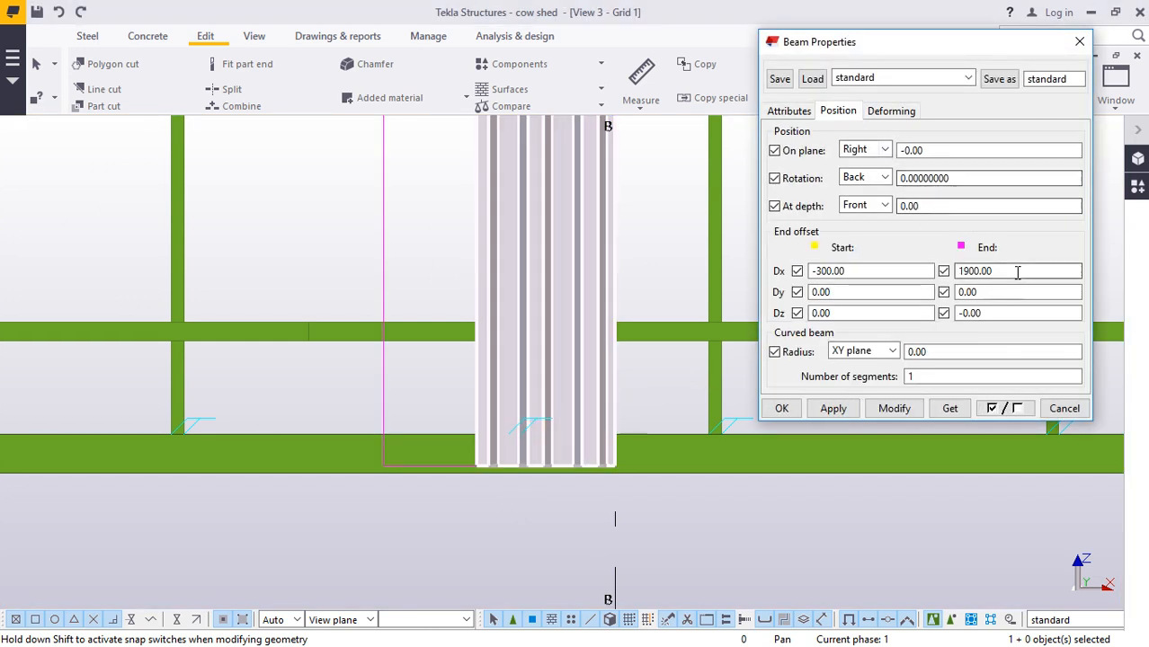
pyautogui.moveTo(992, 270); pyautogui.dragTo(980, 270)
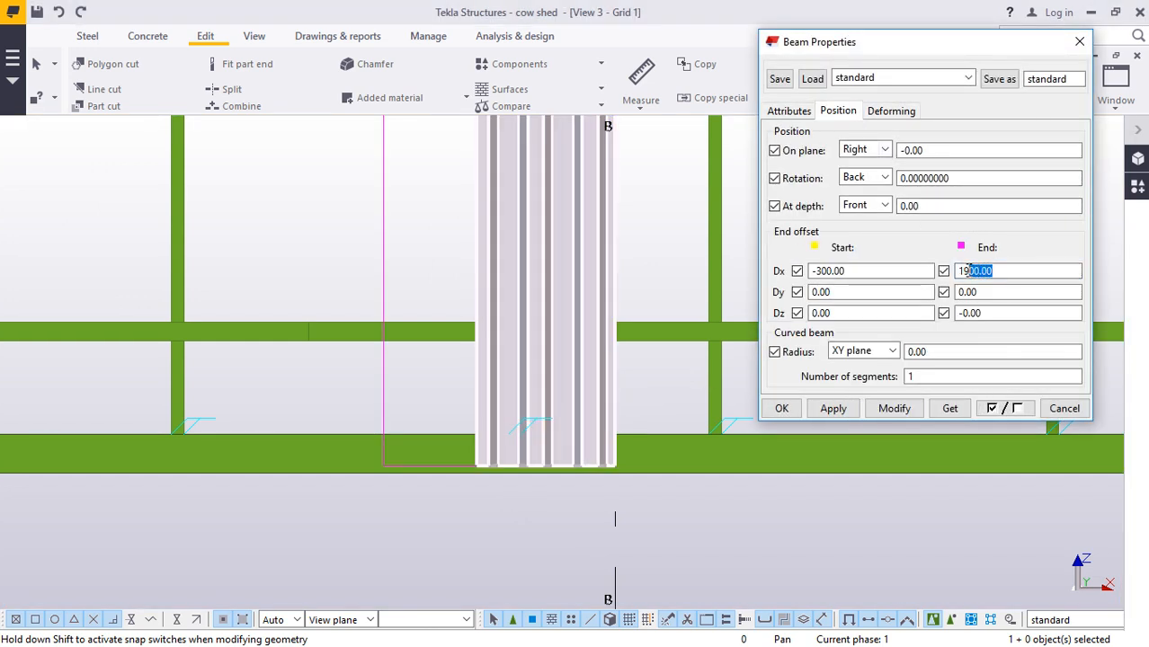
pyautogui.click(895, 408)
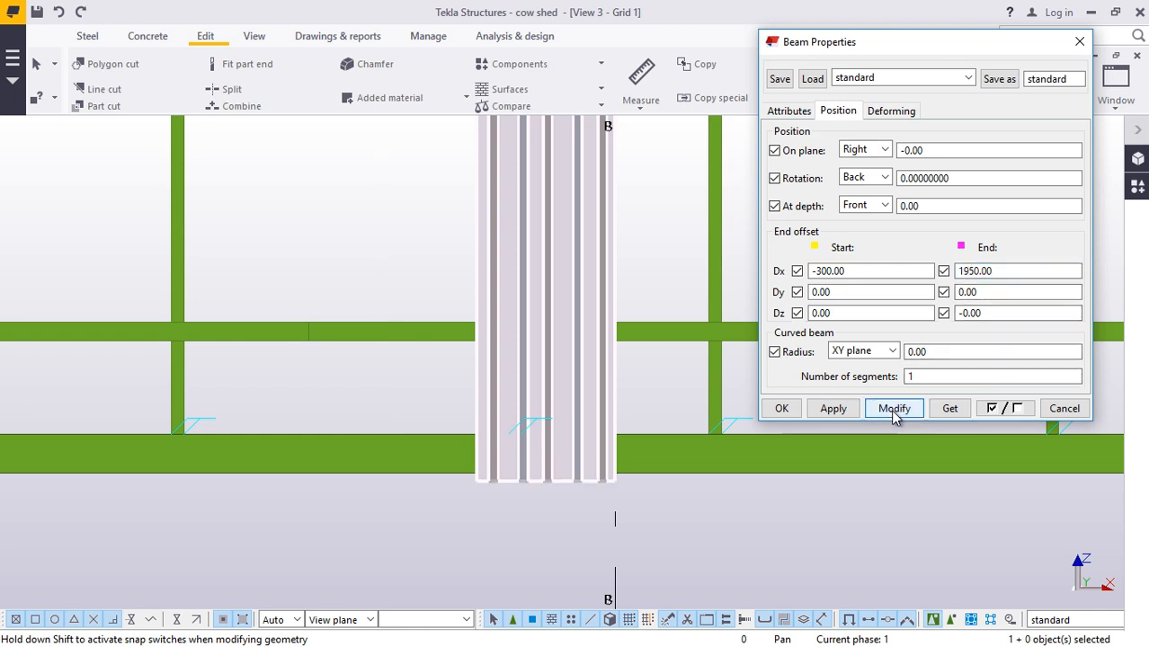
pyautogui.click(781, 408)
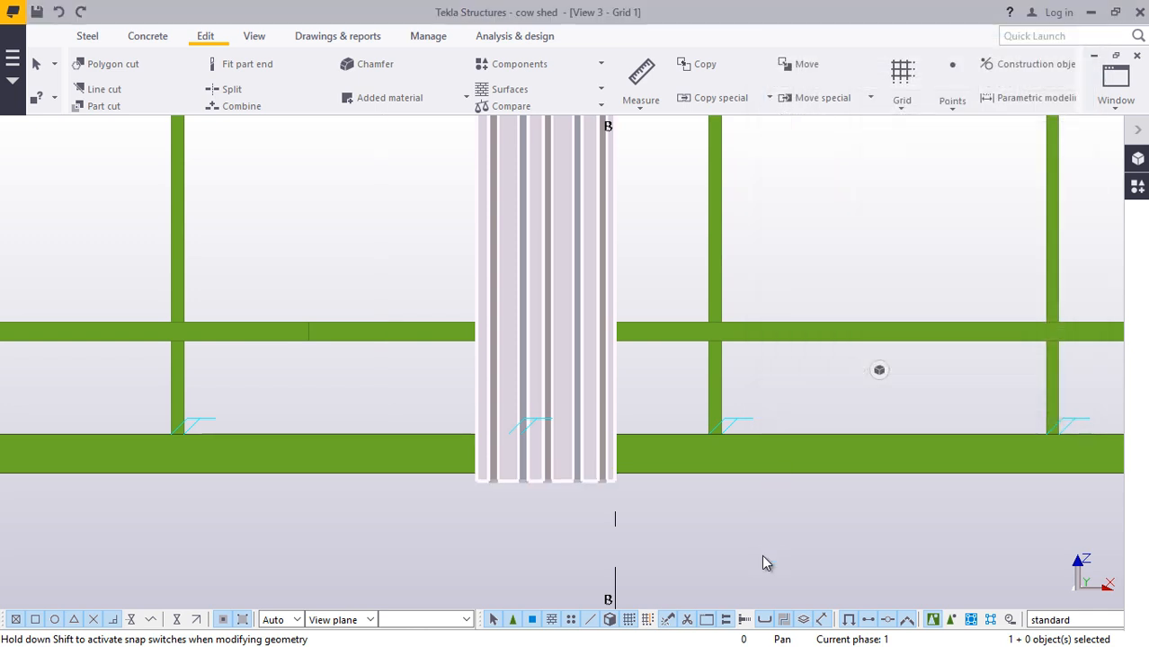
# - Try an end offset Dx of 1900 on the full-width panel next to the ridge panel, and undo the modification
pyautogui.scroll(-5, 765, 557)
pyautogui.click(660, 351)
pyautogui.click(616, 303)
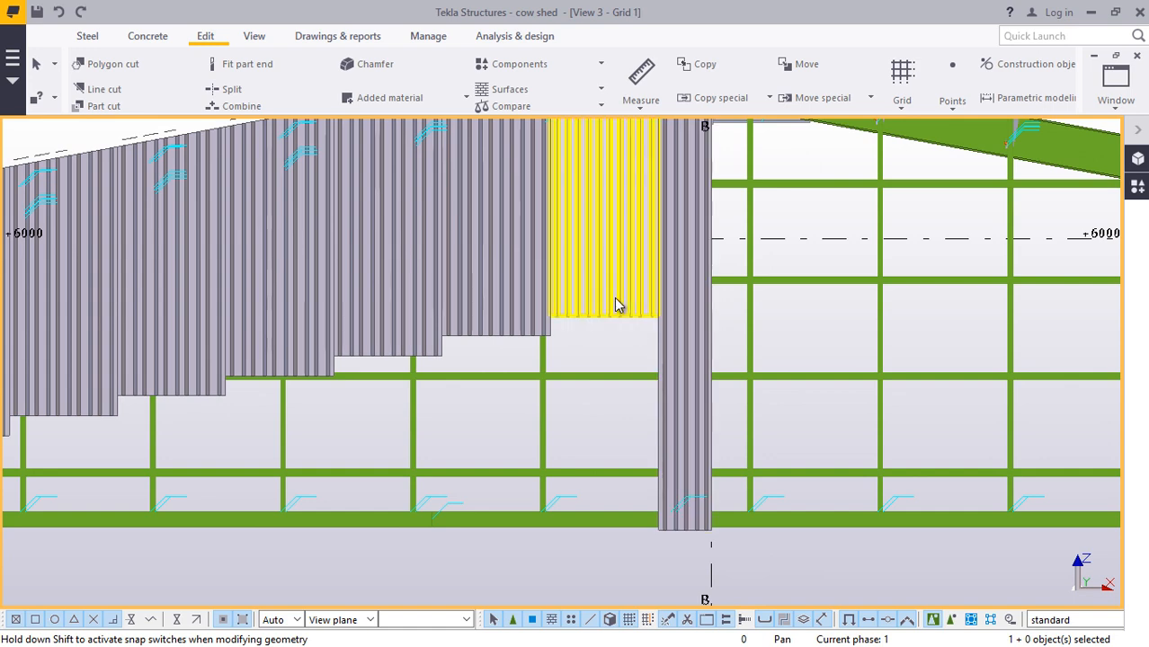
pyautogui.doubleClick(618, 300)
pyautogui.click(838, 111)
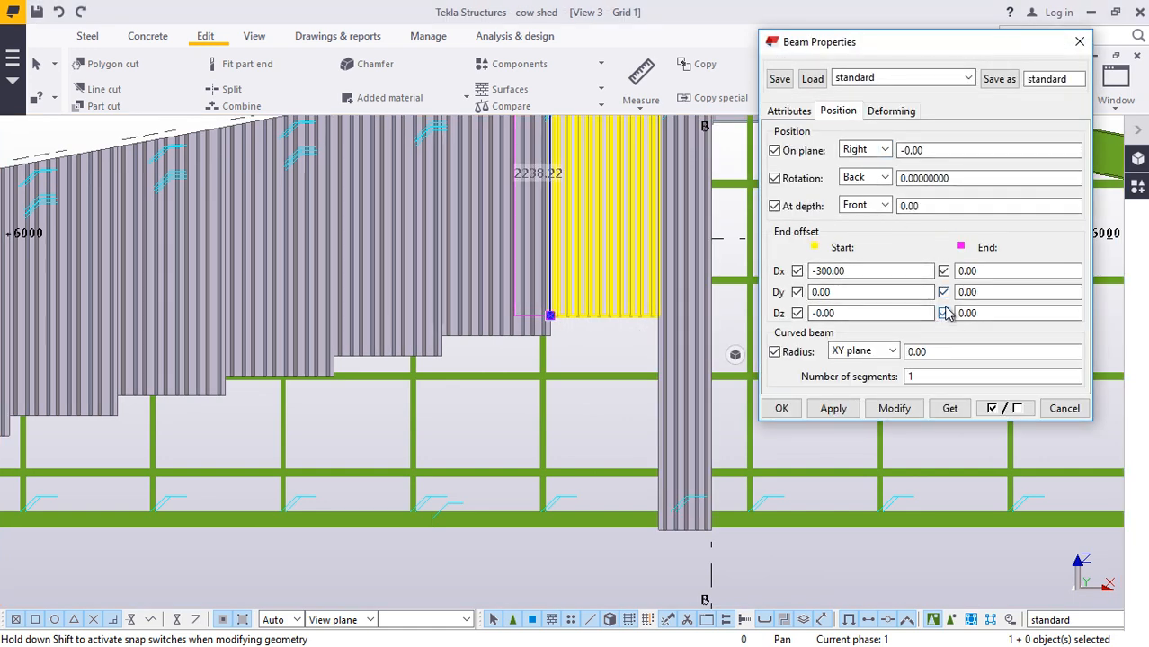
pyautogui.moveTo(987, 275); pyautogui.dragTo(952, 269)
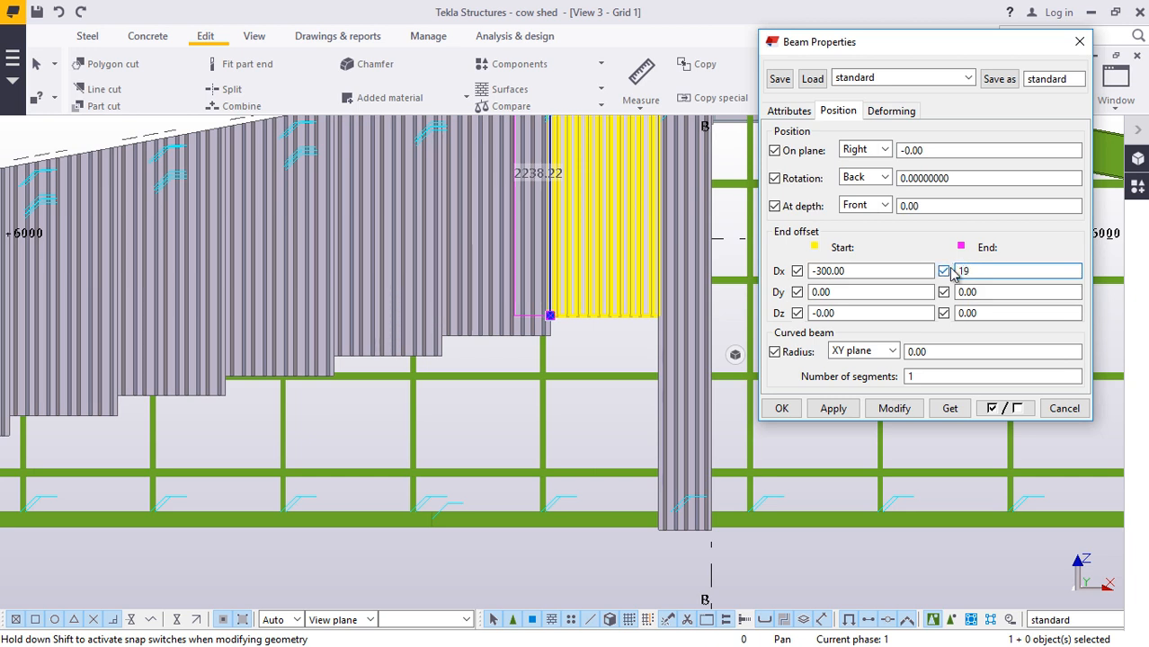
pyautogui.click(895, 408)
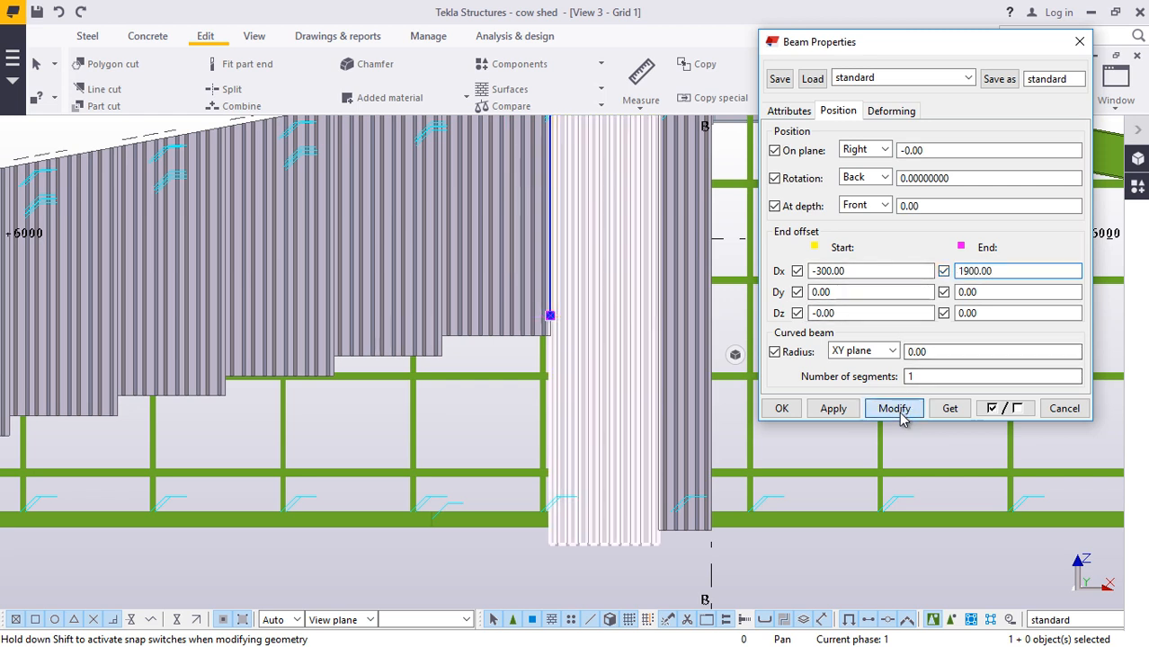
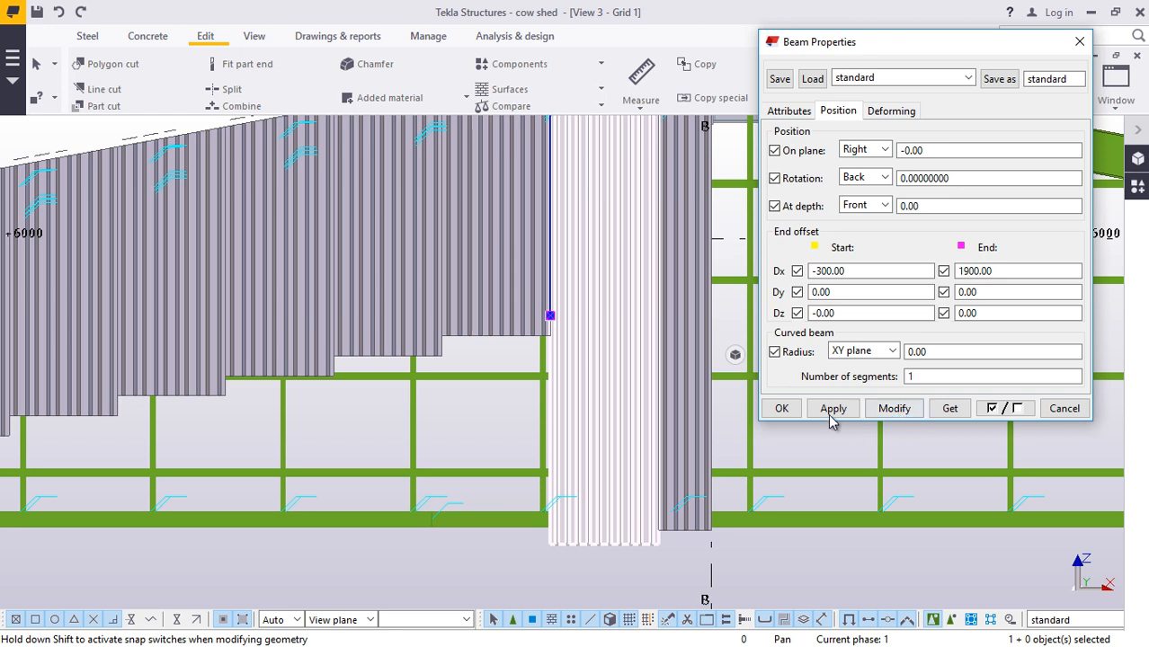
pyautogui.click(781, 409)
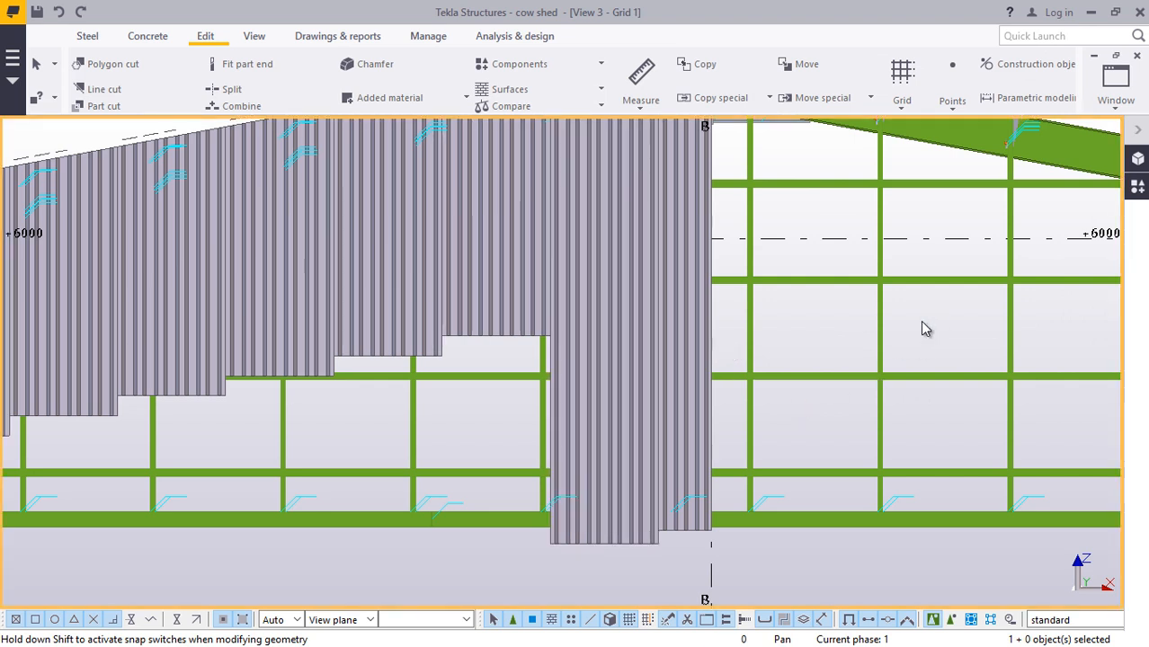
pyautogui.click(56, 11)
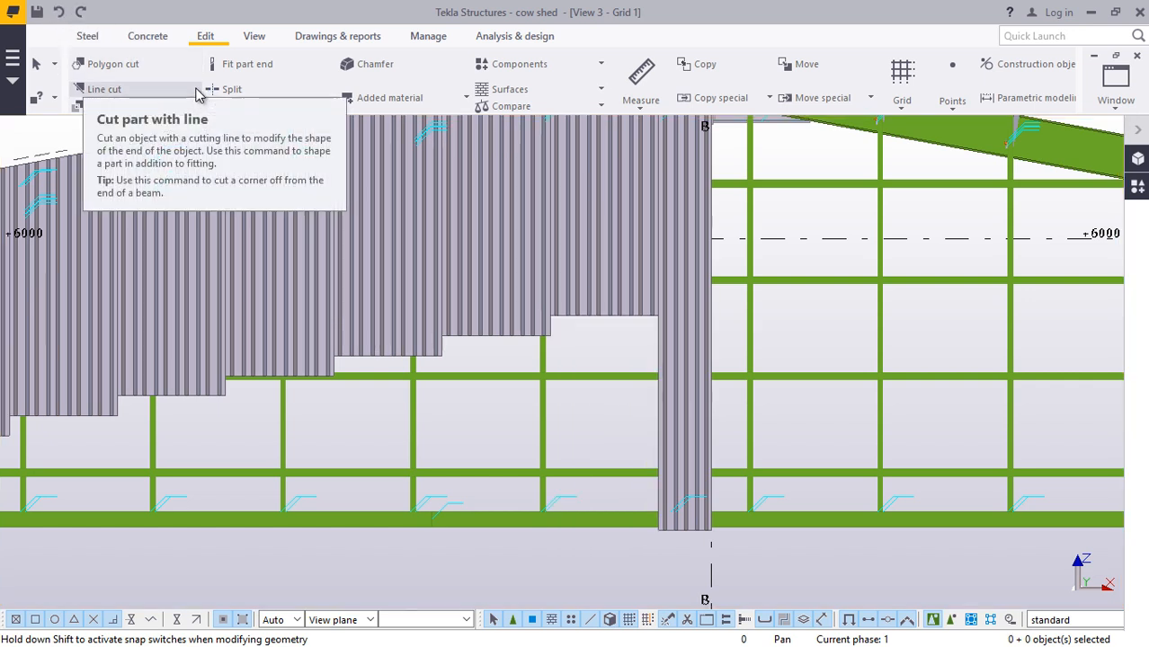
# - Switch to the 3D view, set a rotation point on the gable and examine the bottom channel's end at the grid A-1 column
pyautogui.click(1115, 108)
pyautogui.click(1085, 203)
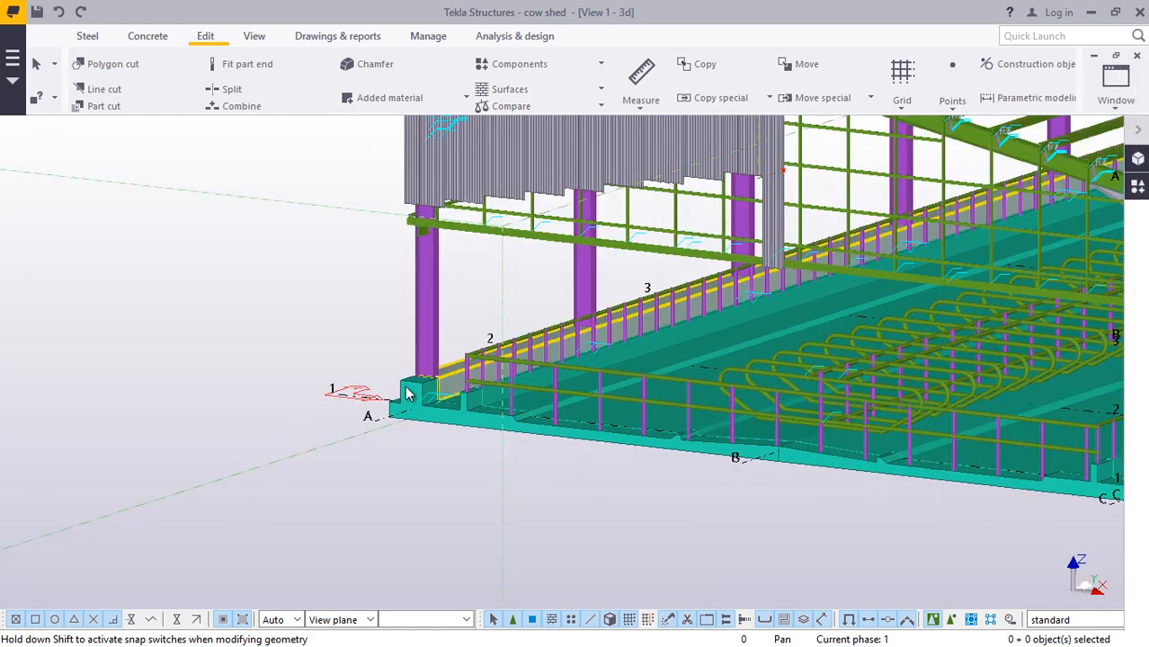
pyautogui.scroll(-3, 407, 388)
pyautogui.scroll(1, 616, 164)
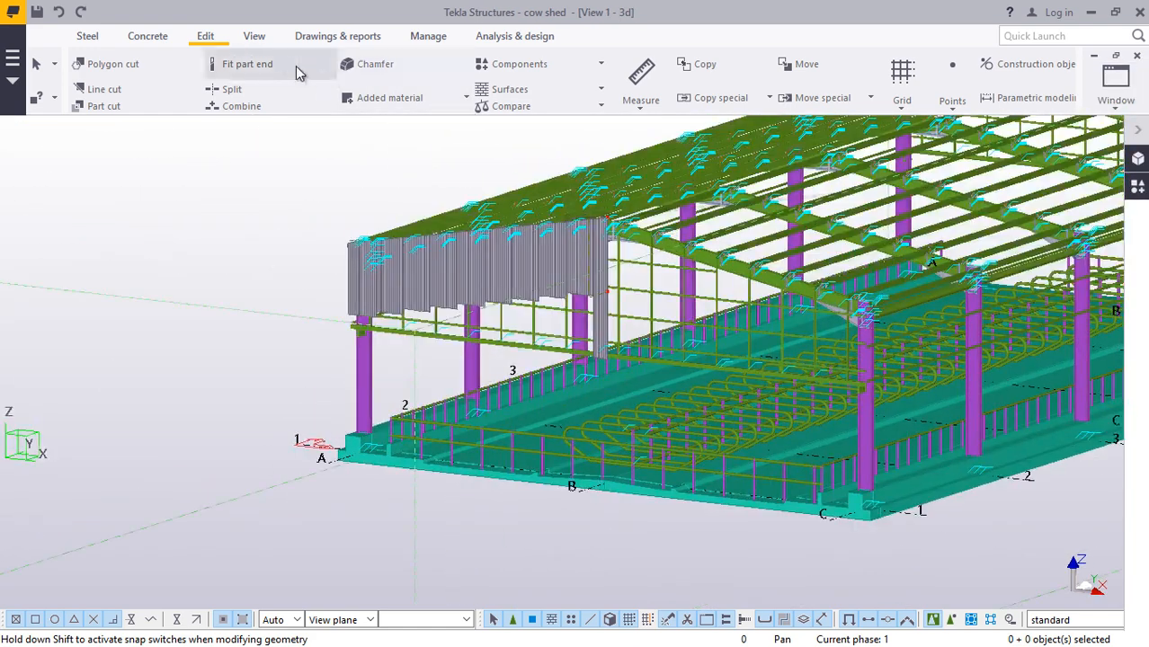
pyautogui.click(254, 37)
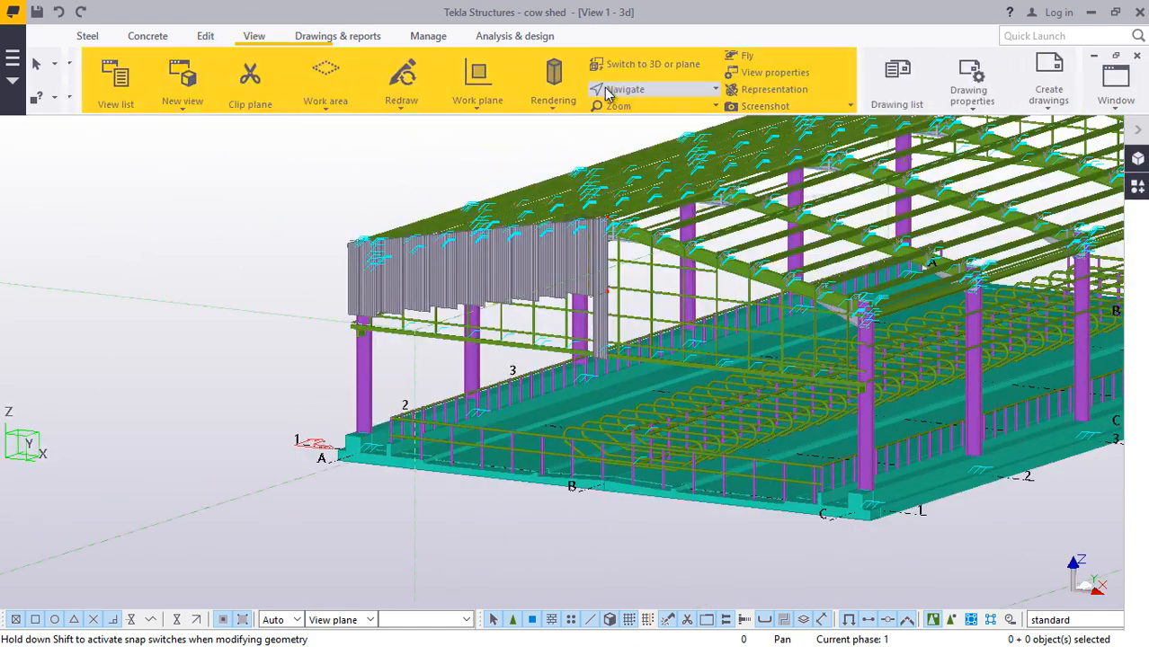
pyautogui.press('v')
pyautogui.click(369, 312)
pyautogui.keyDown('ctrl'); pyautogui.moveTo(368, 312); pyautogui.dragTo(318, 350, button='middle'); pyautogui.keyUp('ctrl')
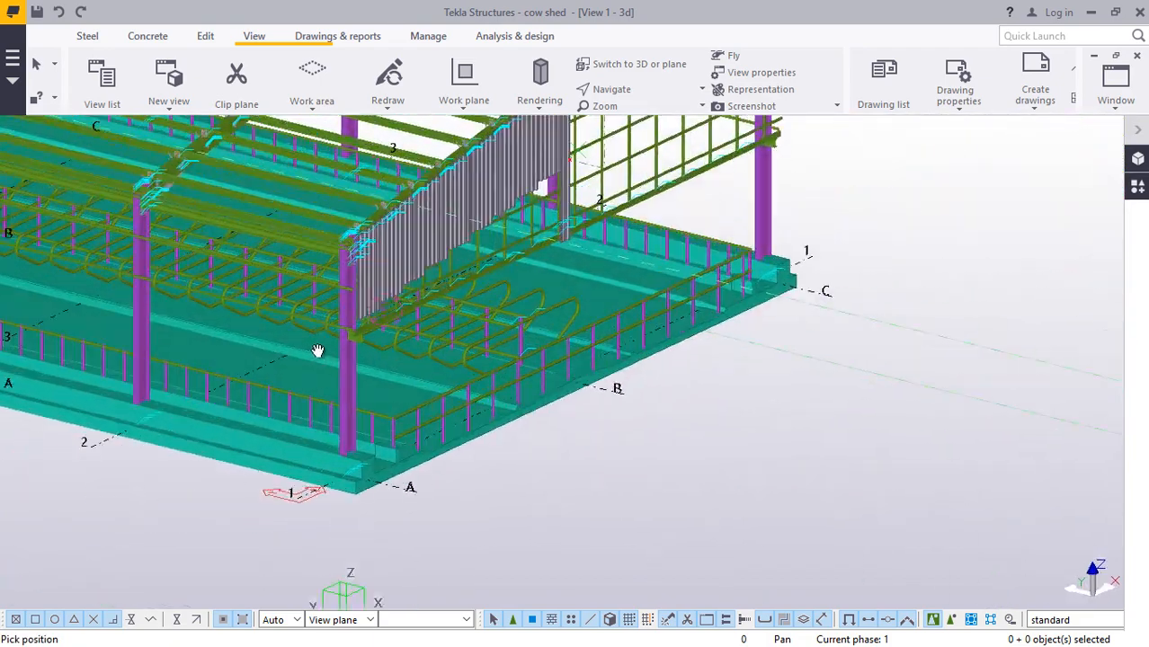
pyautogui.scroll(10, 360, 325)
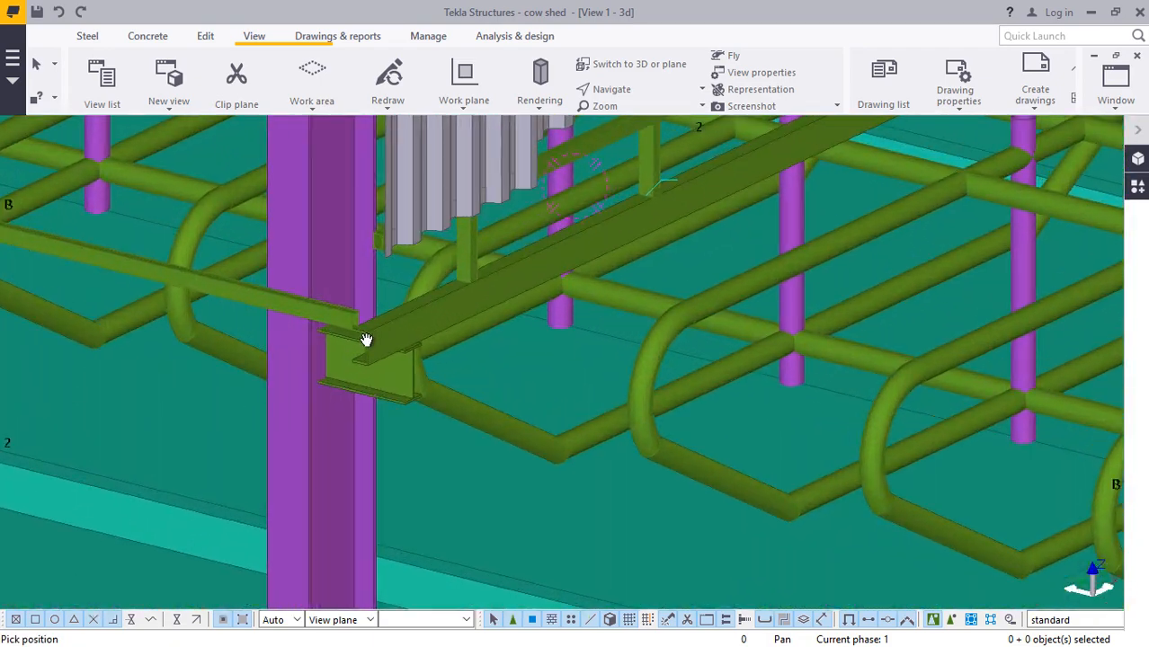
pyautogui.scroll(5, 369, 340)
pyautogui.rightClick(396, 336)
pyautogui.click(436, 349)
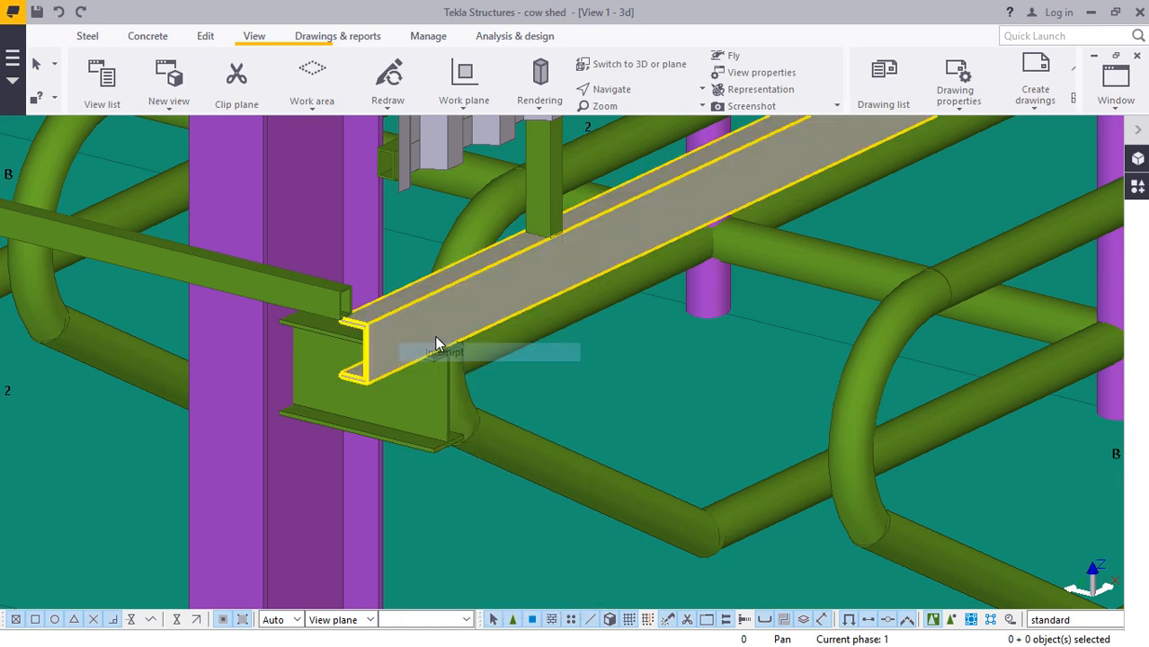
pyautogui.scroll(6, 402, 325)
pyautogui.rightClick(404, 327)
pyautogui.click(438, 328)
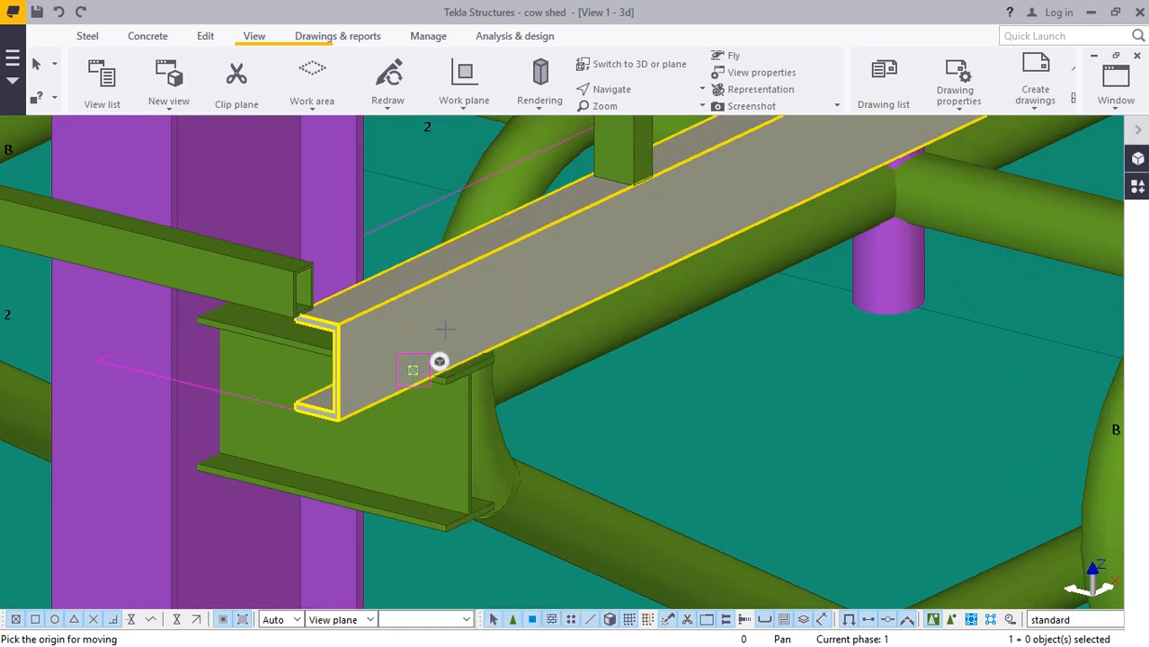
pyautogui.rightClick(440, 291)
pyautogui.click(467, 306)
# - Copy the bottom channel outwards by its flange width, from its lower flange tip to the bottom corner of its web
pyautogui.rightClick(459, 298)
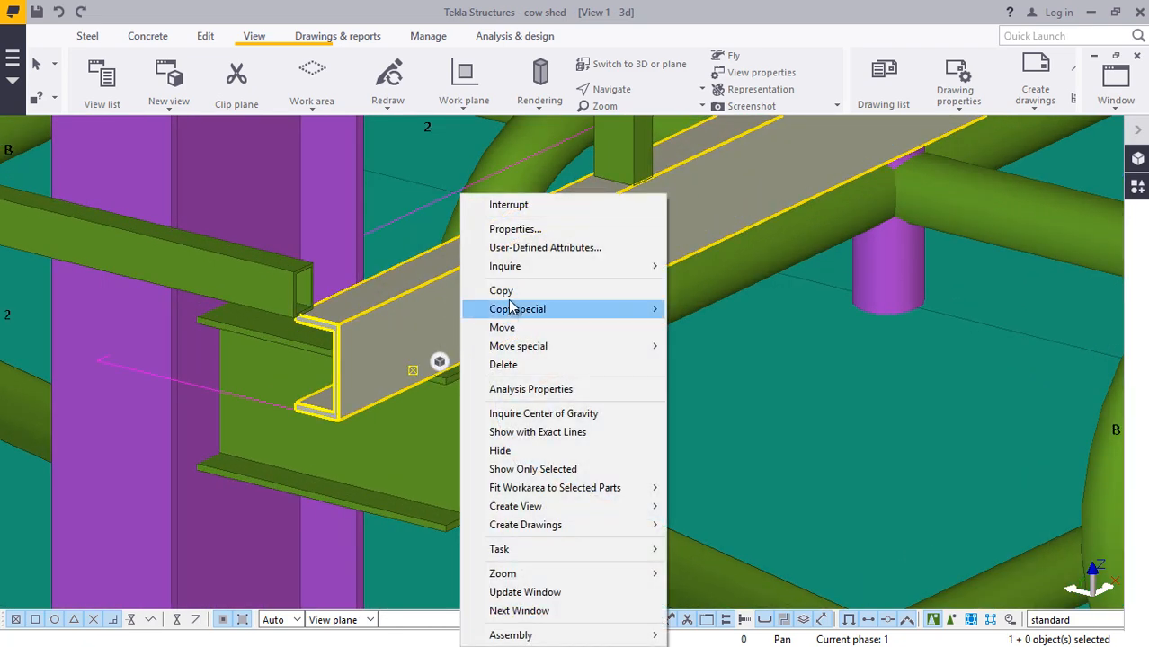
pyautogui.click(511, 290)
pyautogui.scroll(5, 303, 325)
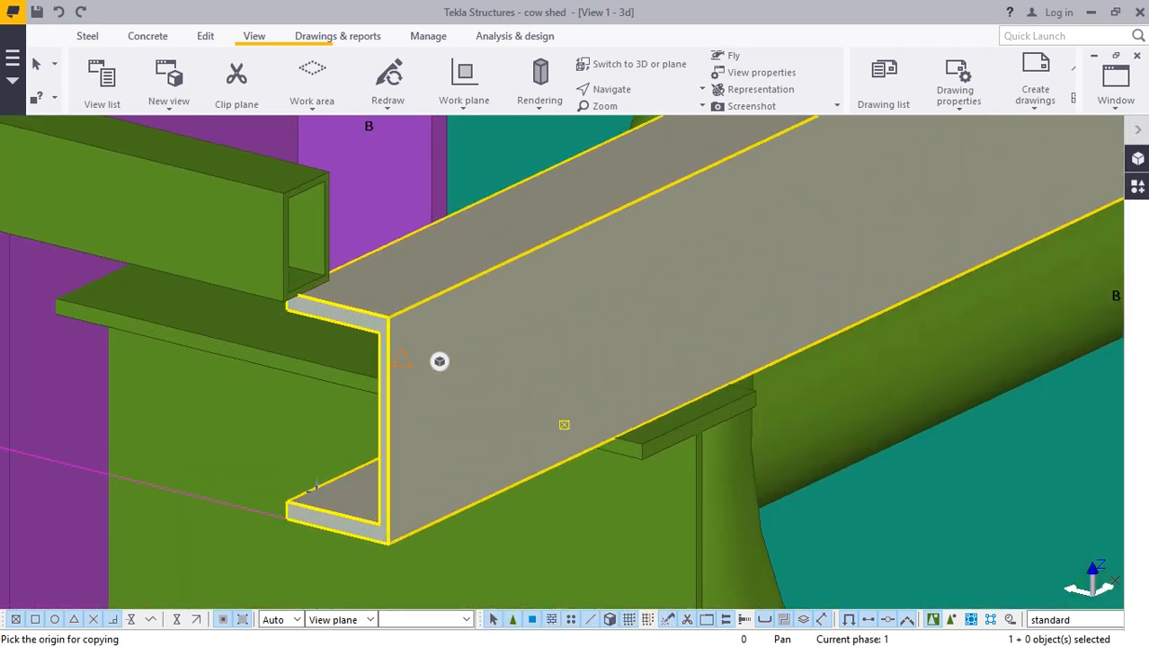
pyautogui.scroll(3, 296, 508)
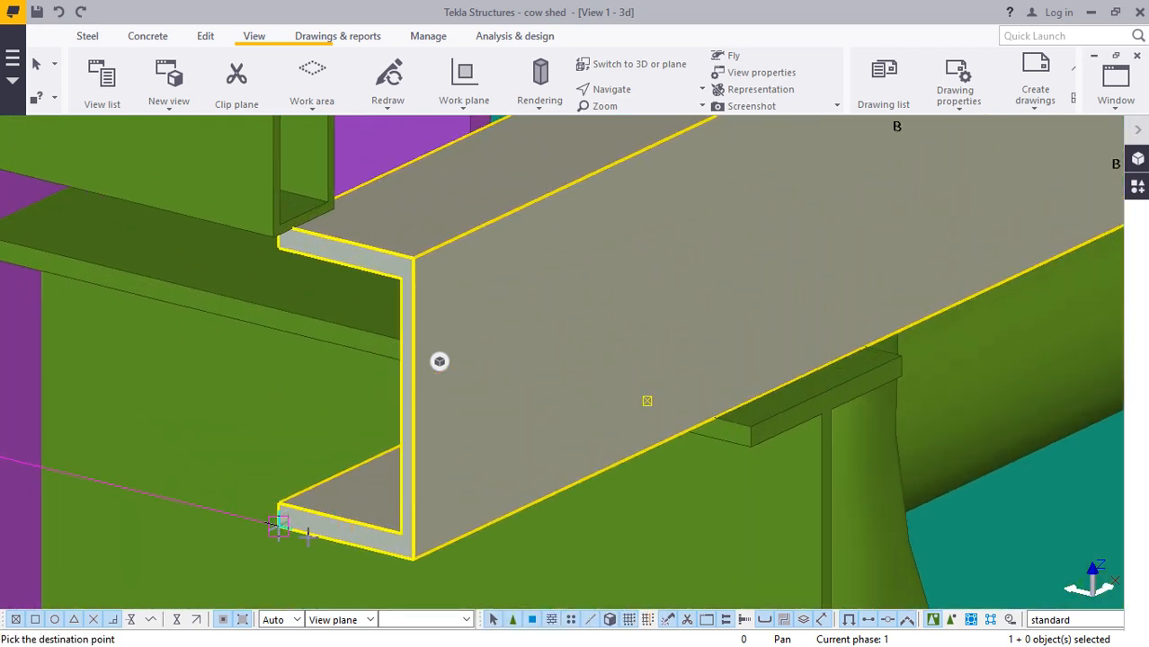
pyautogui.rightClick(647, 400)
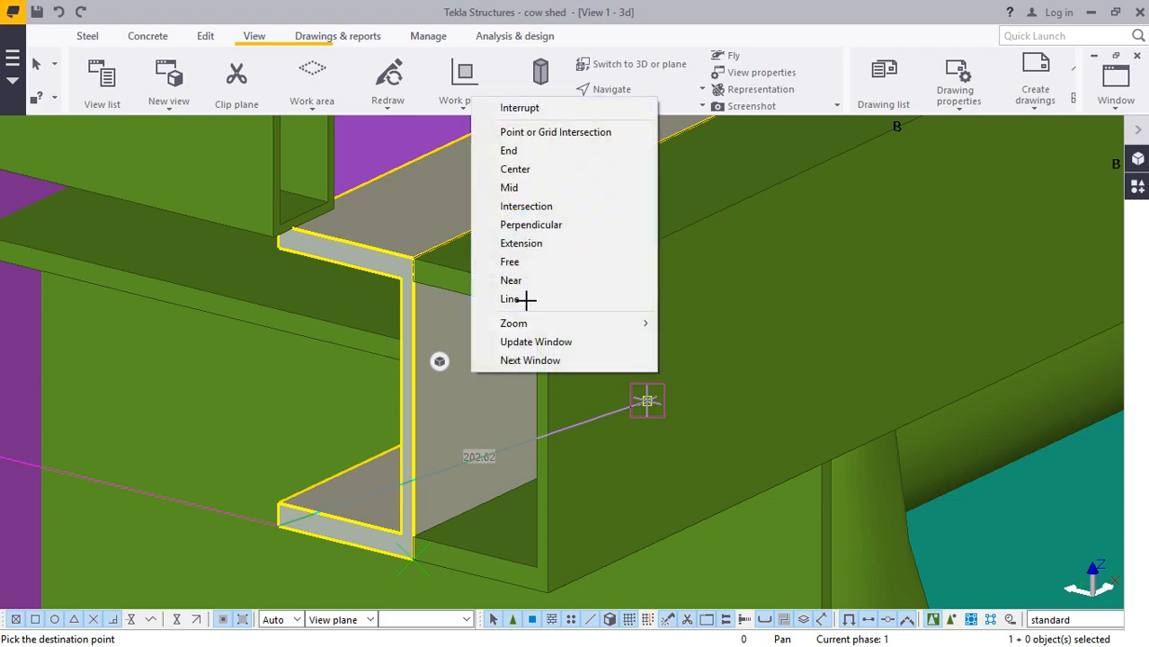
pyautogui.click(519, 108)
# - Examine the copied outer channel along its length and where it ends beside the next bay's channel
pyautogui.scroll(-8, 478, 503)
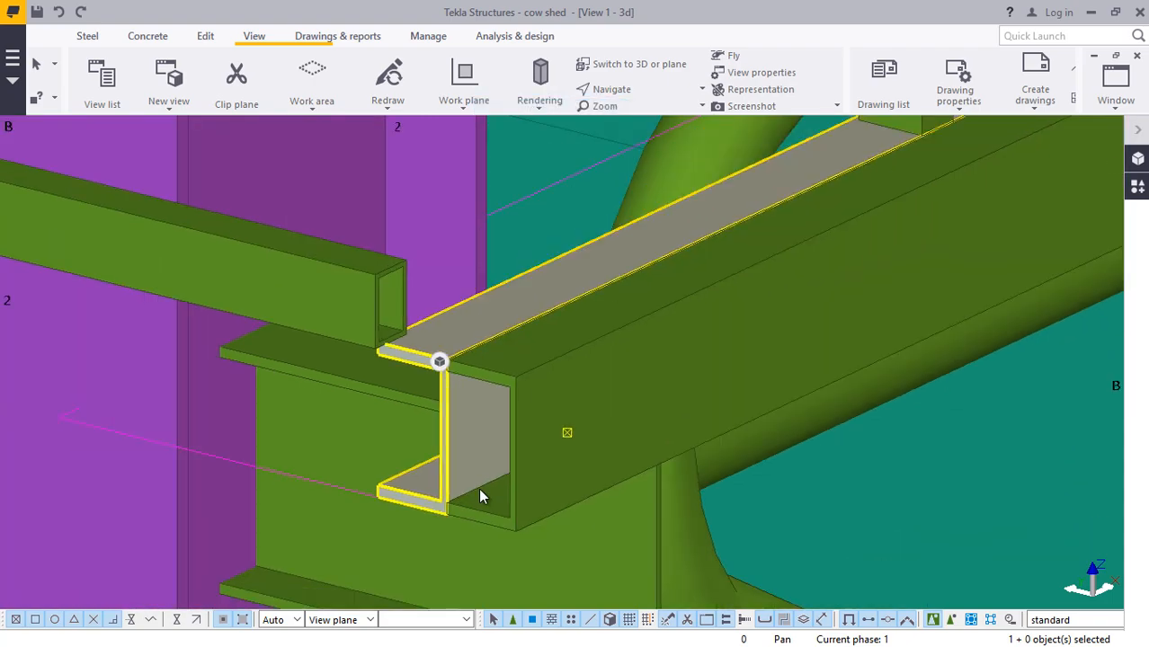
pyautogui.scroll(-6, 463, 550)
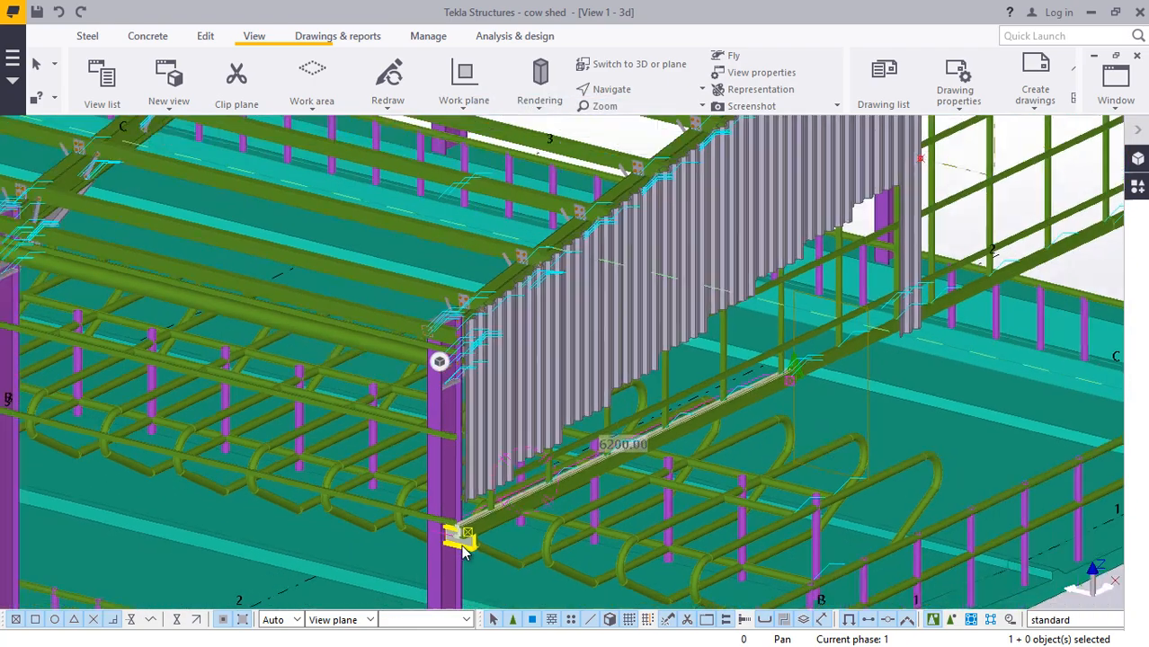
pyautogui.scroll(5, 870, 348)
pyautogui.scroll(5, 870, 348)
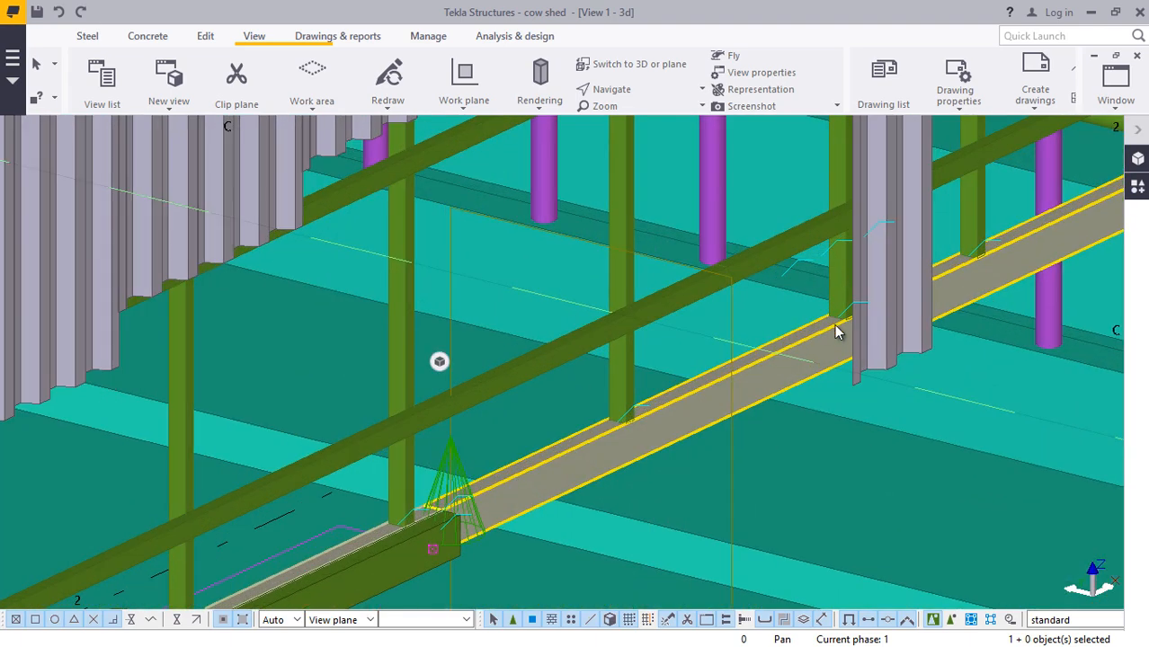
pyautogui.scroll(-3, 809, 388)
pyautogui.scroll(6, 608, 439)
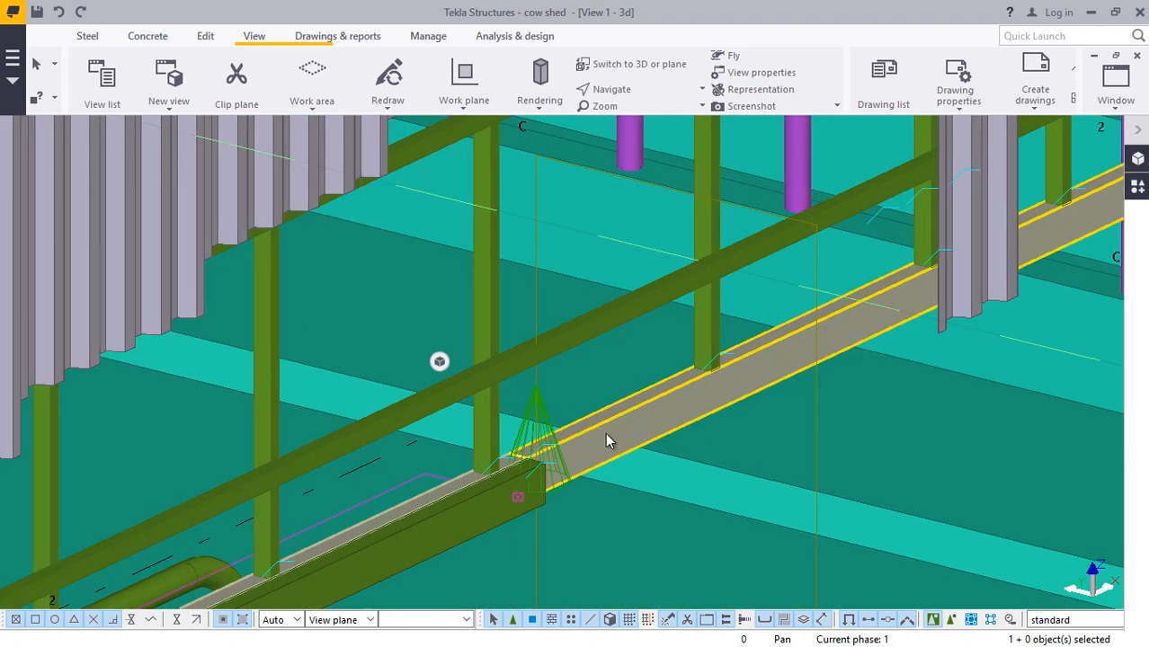
pyautogui.scroll(-2, 653, 407)
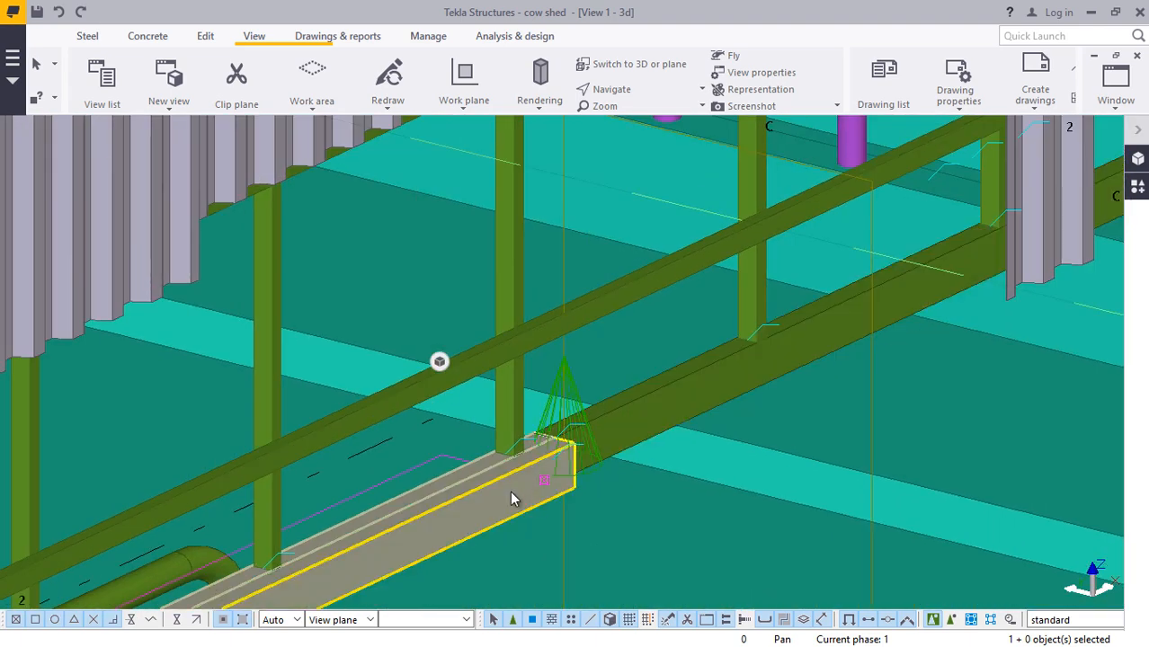
pyautogui.moveTo(517, 503)
pyautogui.keyDown('ctrl'); pyautogui.mouseDown(button='middle')
pyautogui.moveTo(744, 359)
pyautogui.moveTo(616, 485)
pyautogui.moveTo(702, 412)
pyautogui.mouseUp(button='middle'); pyautogui.keyUp('ctrl')
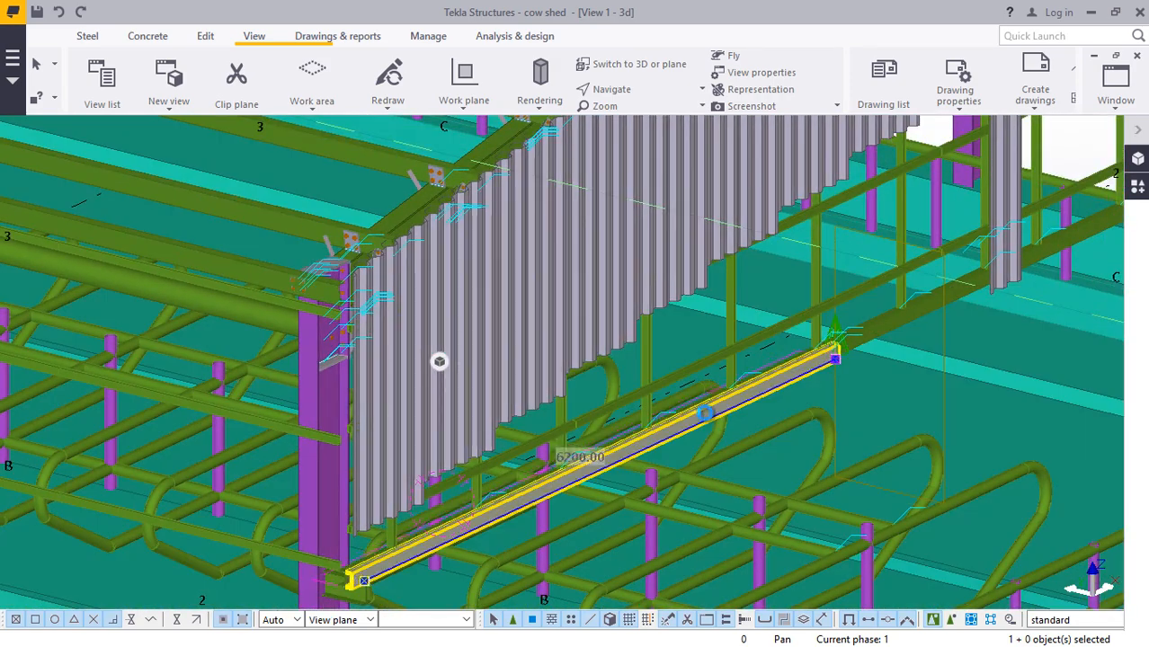
# - Copy the outer channel end to end into the middle gable bay, using its top web corner at the column as origin
pyautogui.rightClick(703, 414)
pyautogui.click(751, 293)
pyautogui.scroll(-1, 705, 323)
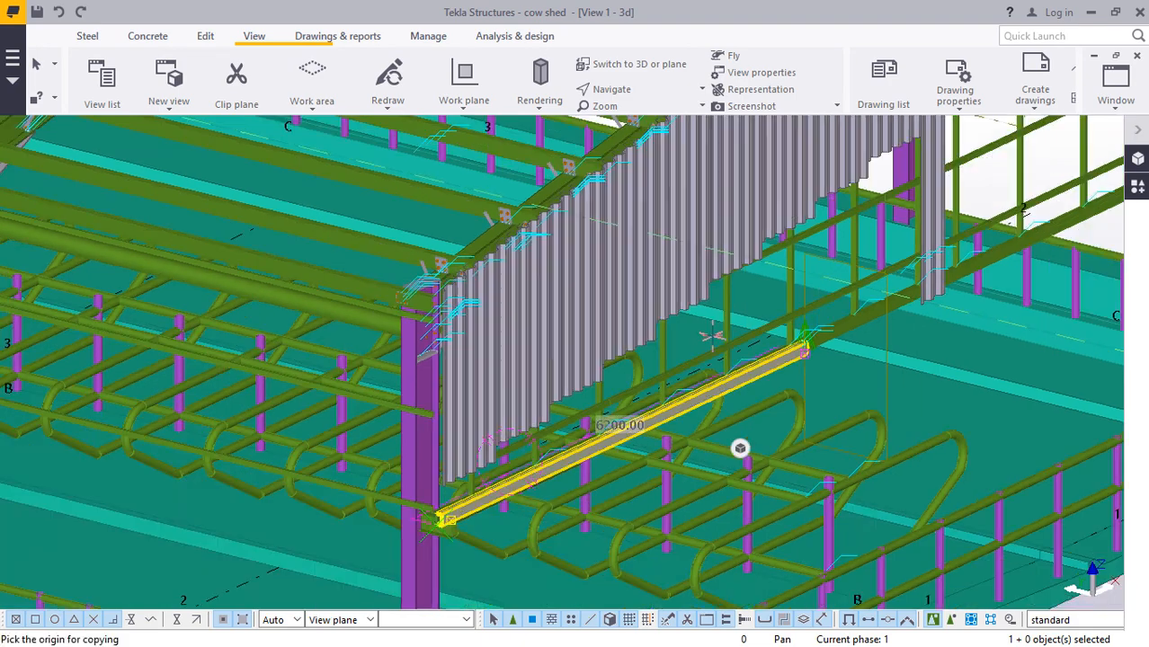
pyautogui.scroll(2, 463, 503)
pyautogui.scroll(5, 474, 521)
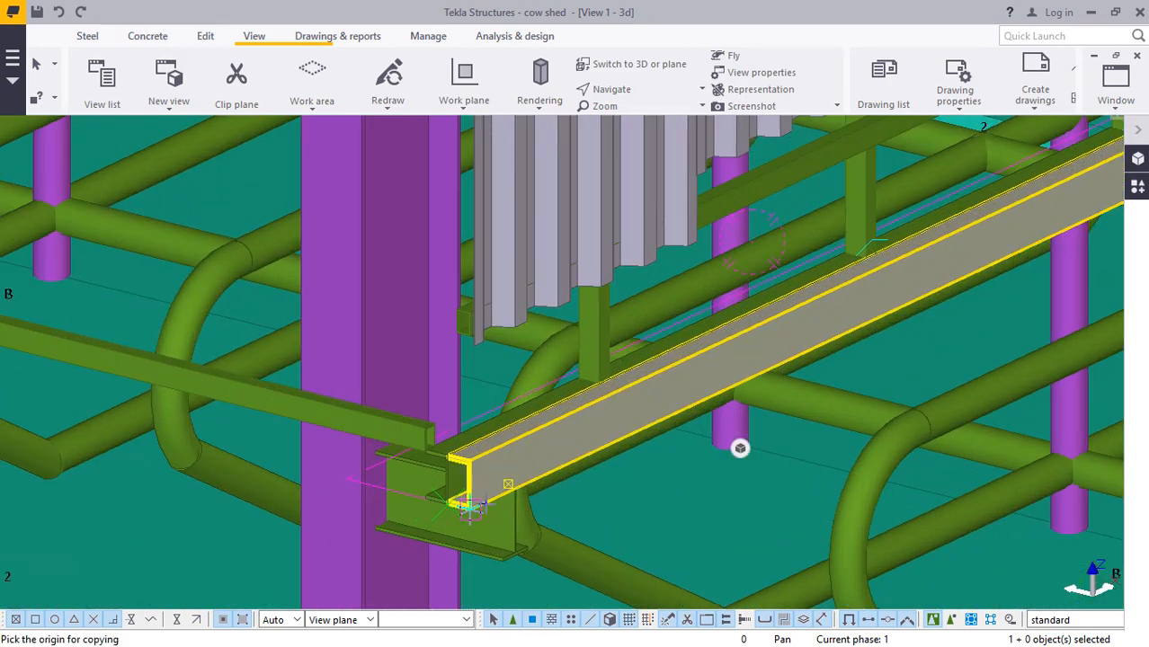
pyautogui.scroll(3, 433, 428)
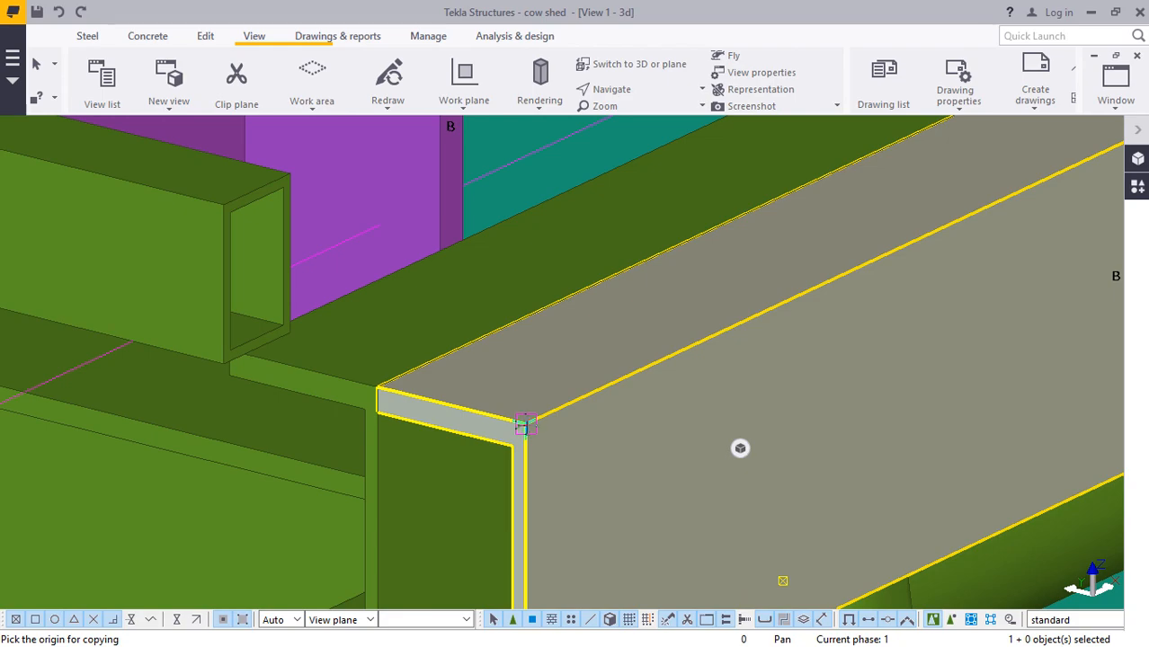
pyautogui.click(529, 432)
pyautogui.scroll(-6, 386, 480)
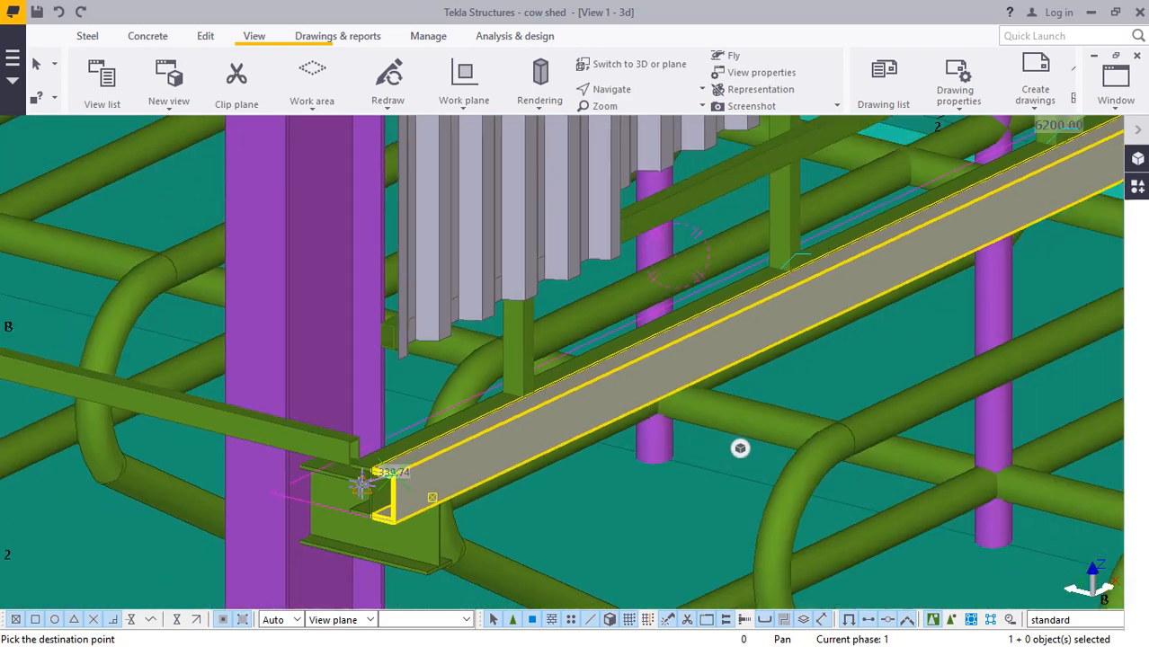
pyautogui.scroll(8, 849, 254)
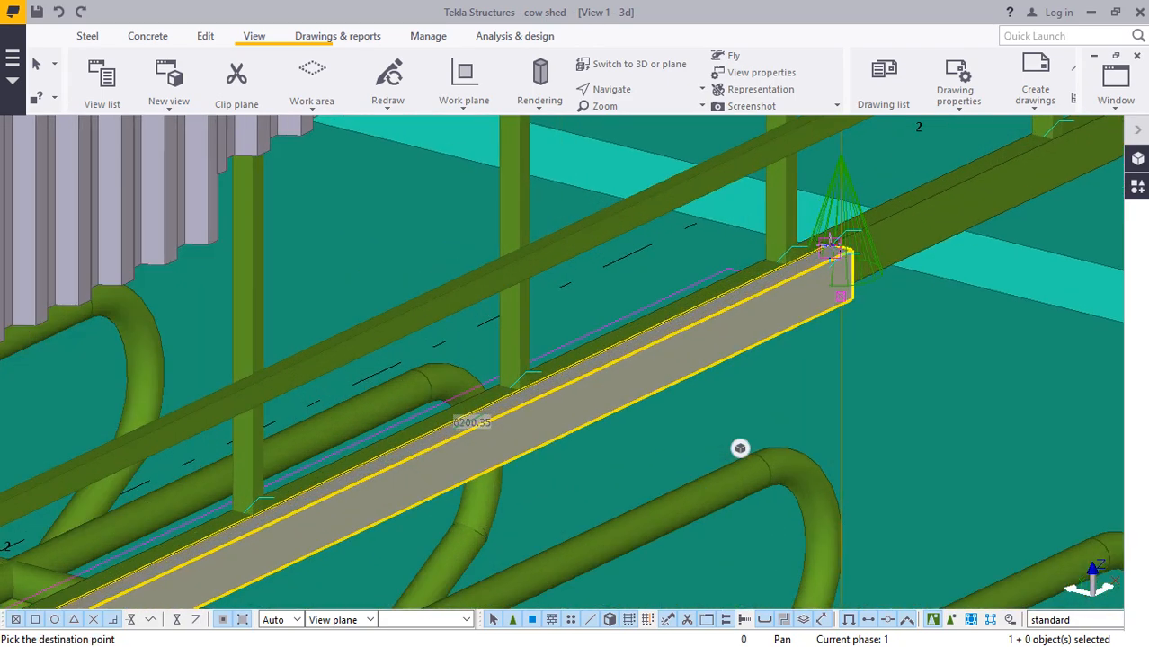
pyautogui.scroll(2, 853, 250)
pyautogui.scroll(-5, 856, 256)
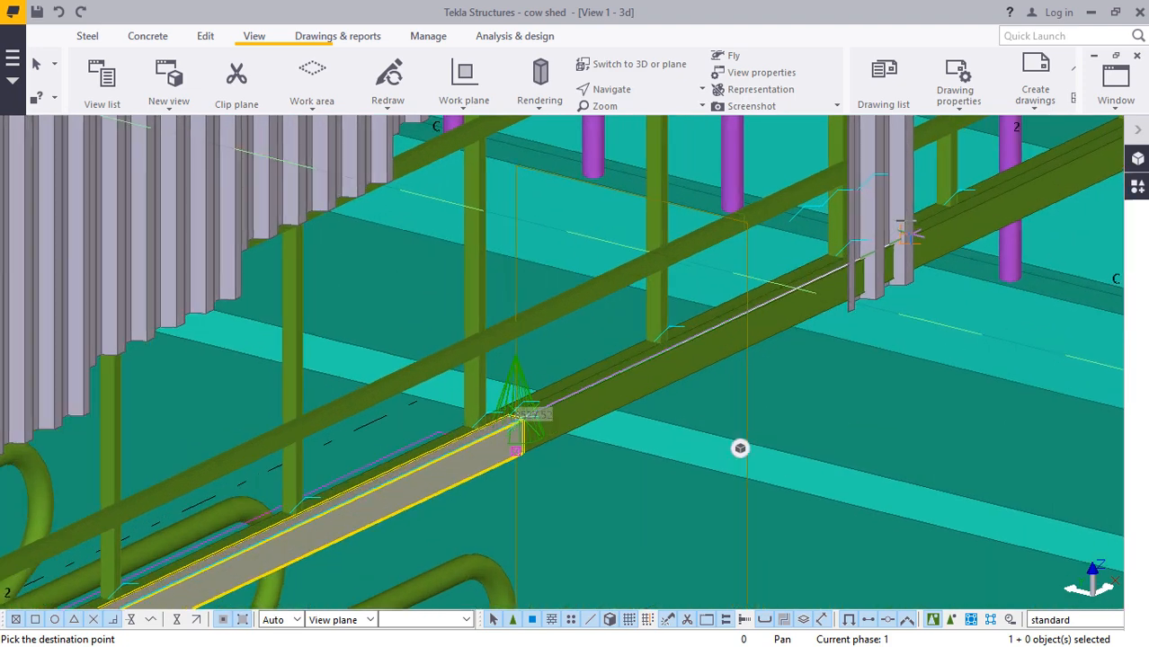
# - Place another copy of the outer channel at the far end of the middle-bay one and end the copying
pyautogui.scroll(3, 674, 386)
pyautogui.scroll(-3, 683, 400)
pyautogui.scroll(-3, 687, 407)
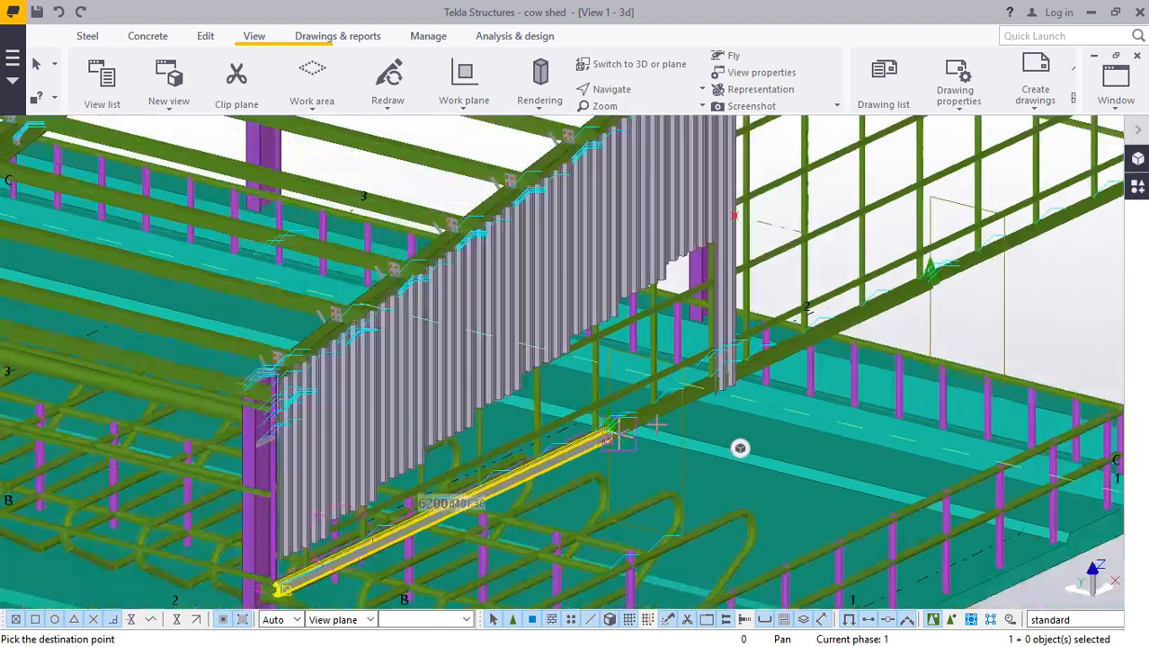
pyautogui.scroll(6, 801, 279)
pyautogui.scroll(5, 800, 304)
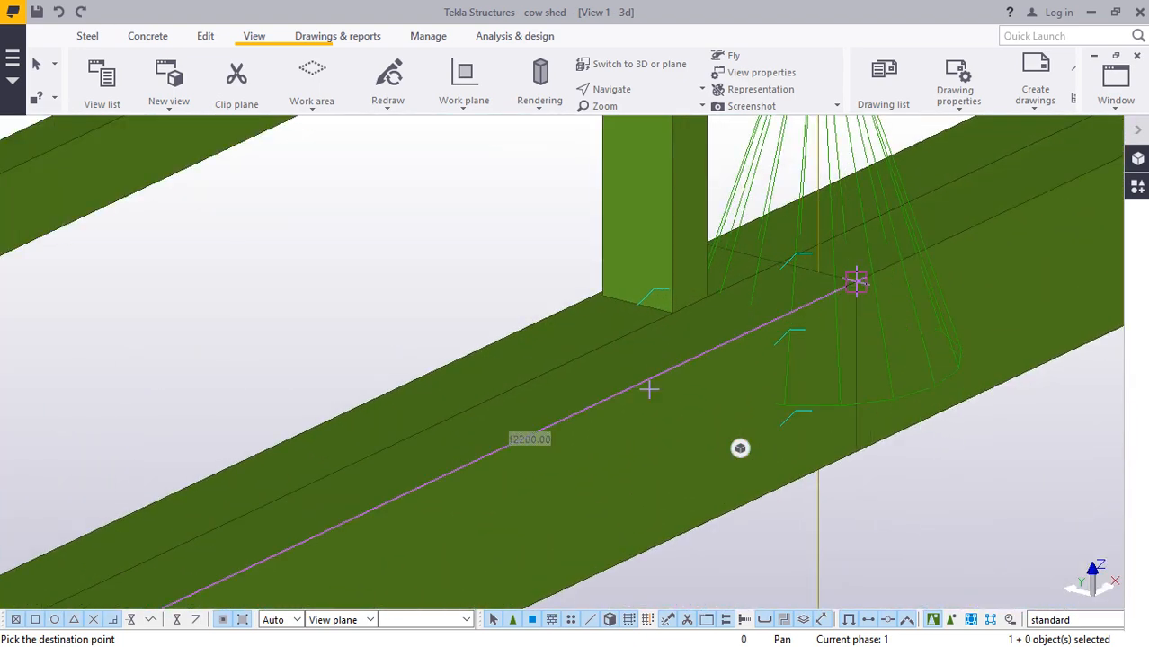
pyautogui.scroll(-8, 649, 387)
pyautogui.scroll(-2, 619, 448)
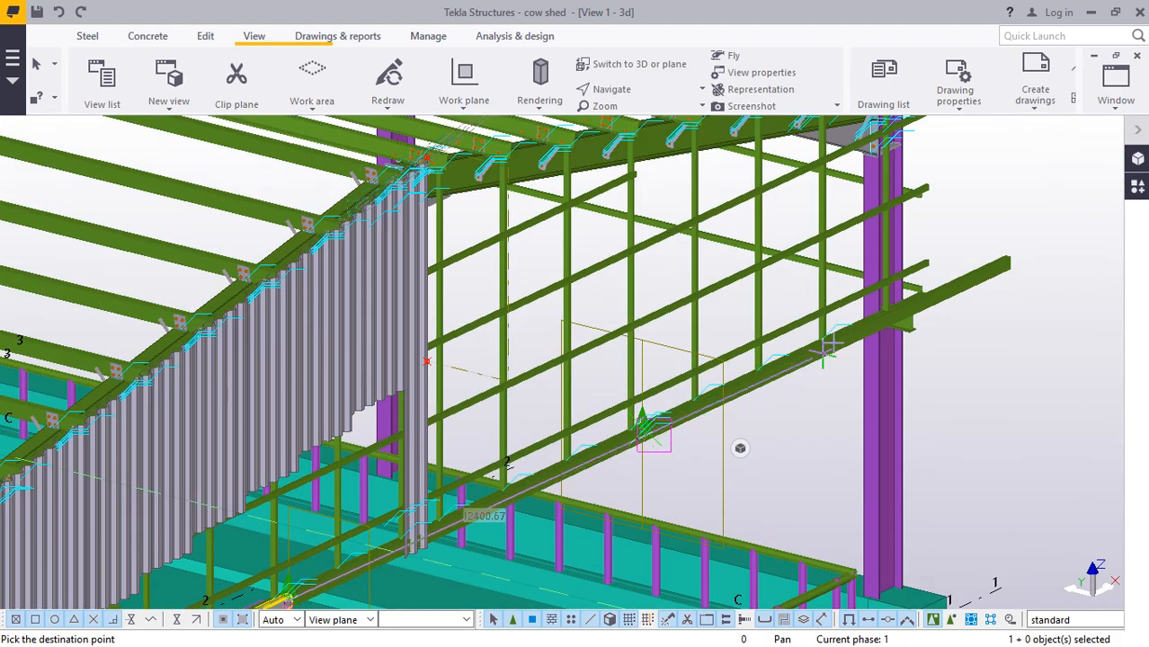
pyautogui.rightClick(988, 285)
pyautogui.click(1044, 300)
# - Set the rotation of the middle-bay outer channel behind the ridge panel to Back and close its properties
pyautogui.scroll(2, 988, 292)
pyautogui.scroll(-3, 988, 292)
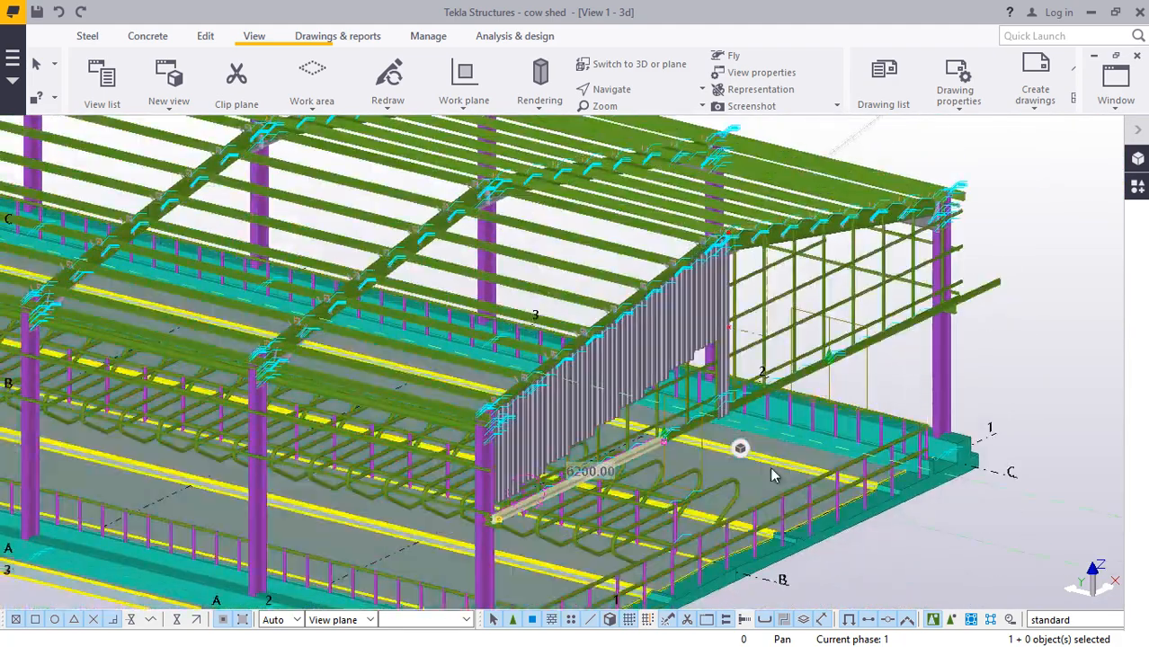
pyautogui.scroll(6, 694, 402)
pyautogui.scroll(4, 695, 402)
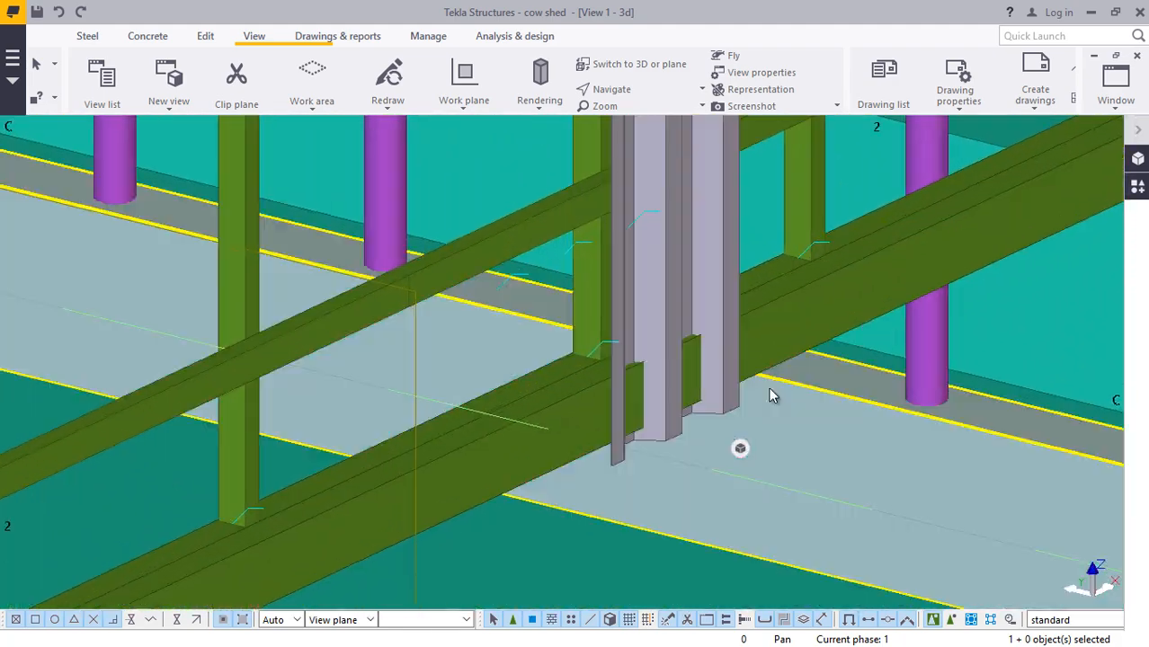
pyautogui.doubleClick(788, 315)
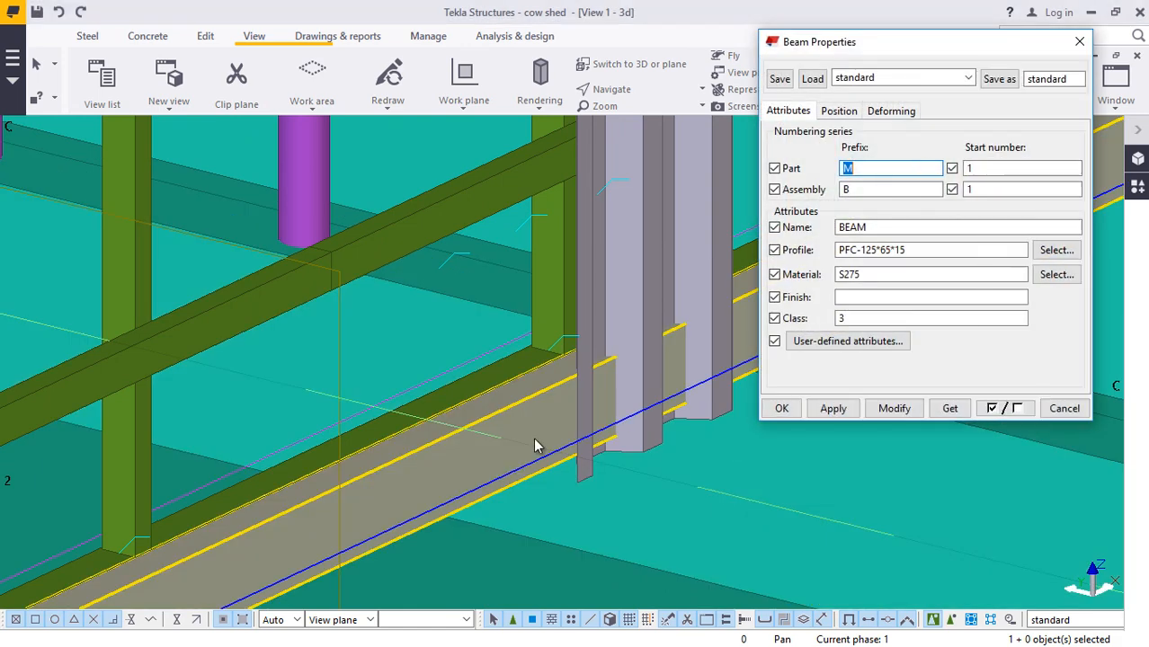
pyautogui.click(836, 110)
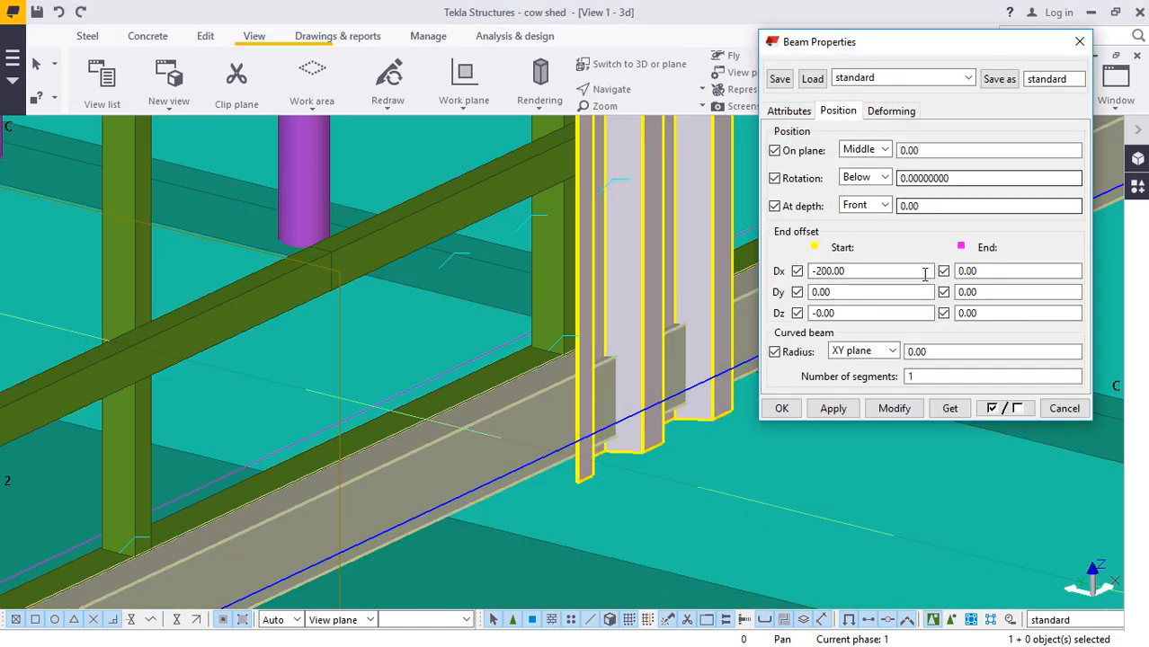
pyautogui.click(885, 178)
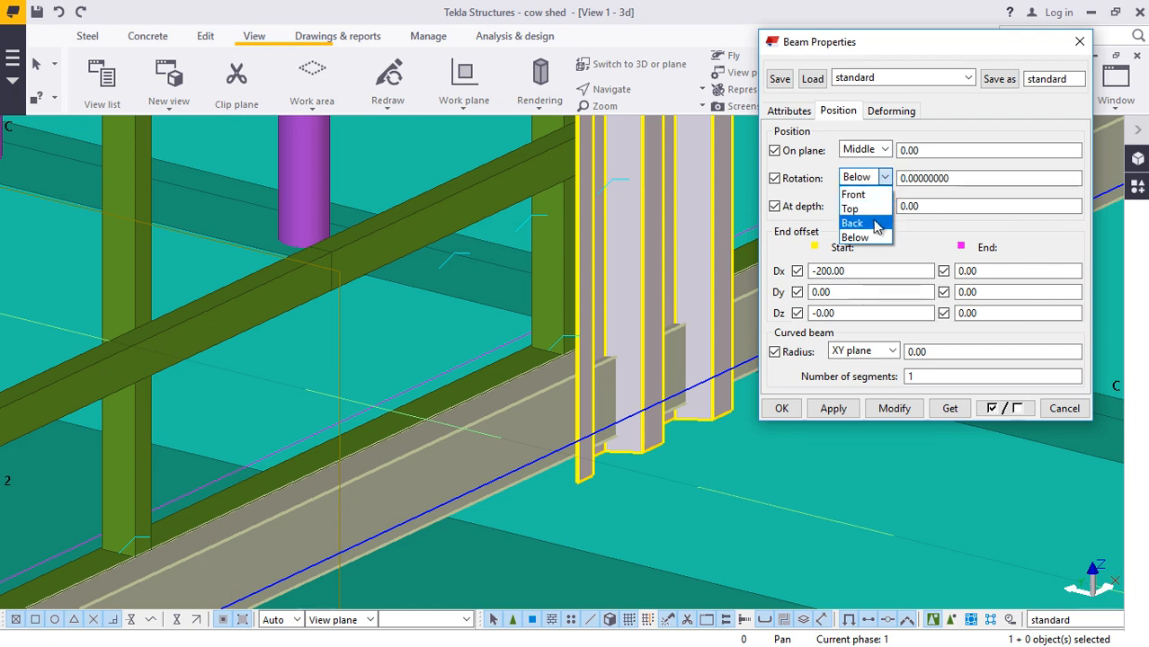
pyautogui.click(871, 225)
pyautogui.click(895, 409)
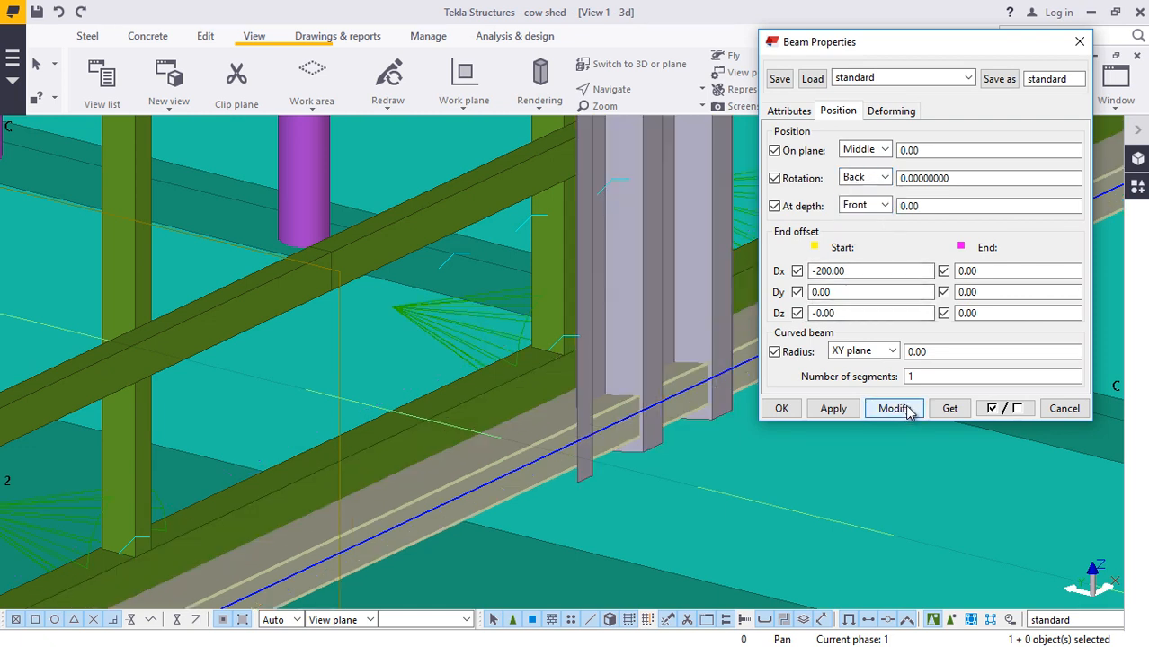
pyautogui.click(781, 408)
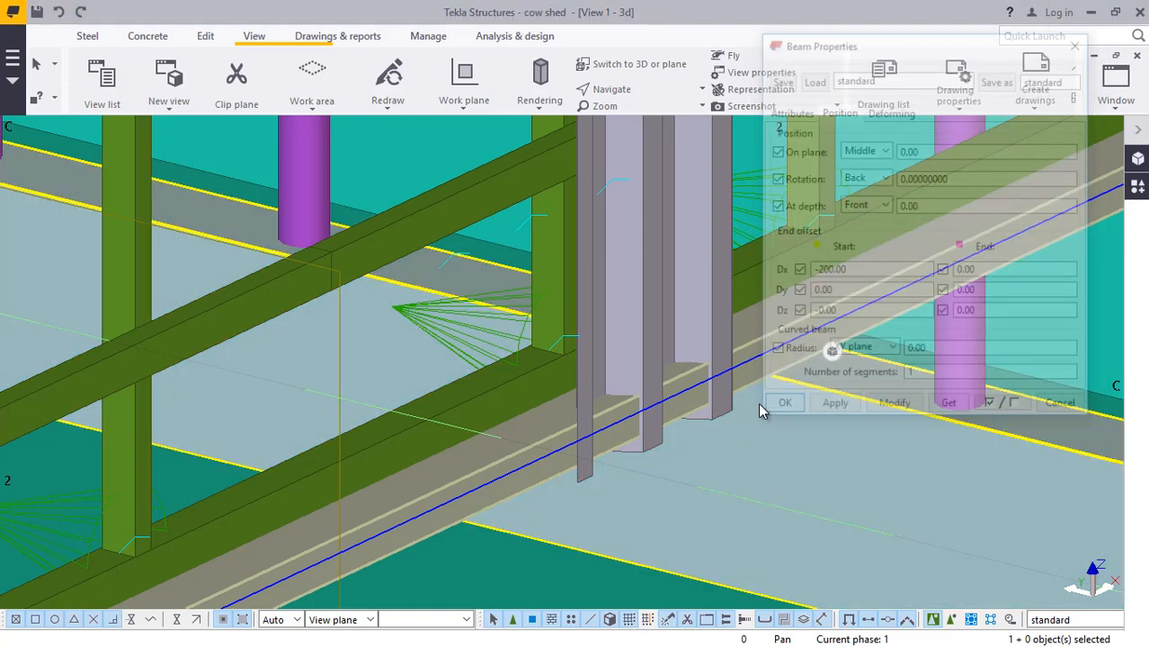
# - Set the on-plane position of the middle-bay outer channel to Right and modify it
pyautogui.scroll(5, 539, 449)
pyautogui.click(603, 319)
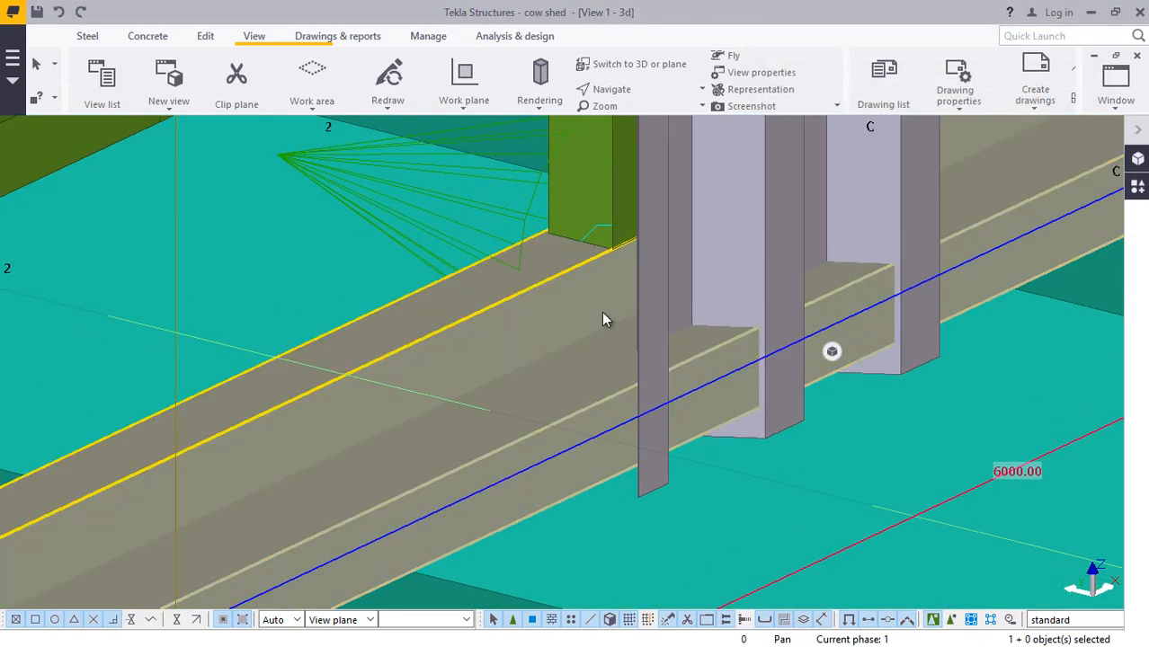
pyautogui.doubleClick(596, 384)
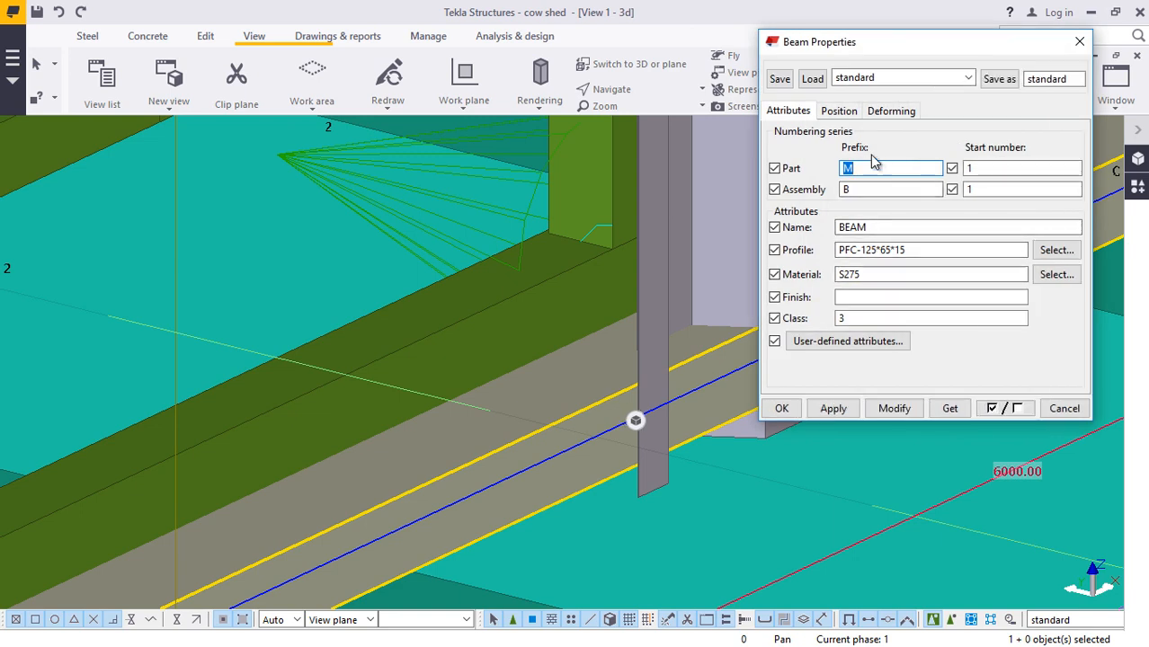
pyautogui.click(837, 111)
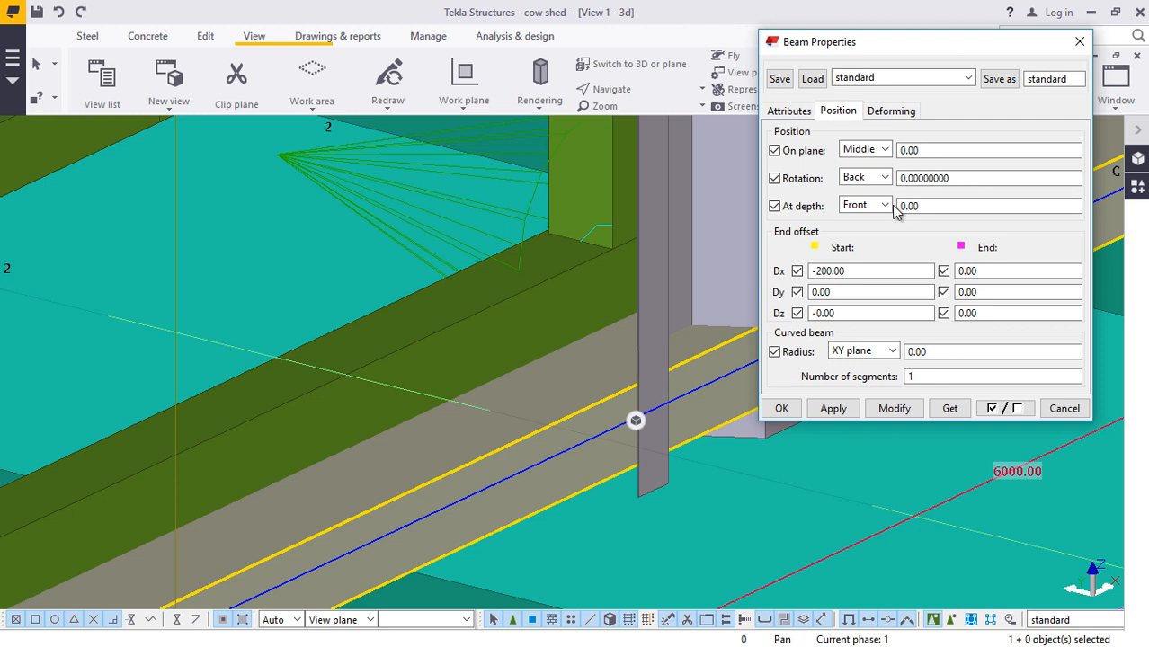
pyautogui.click(884, 151)
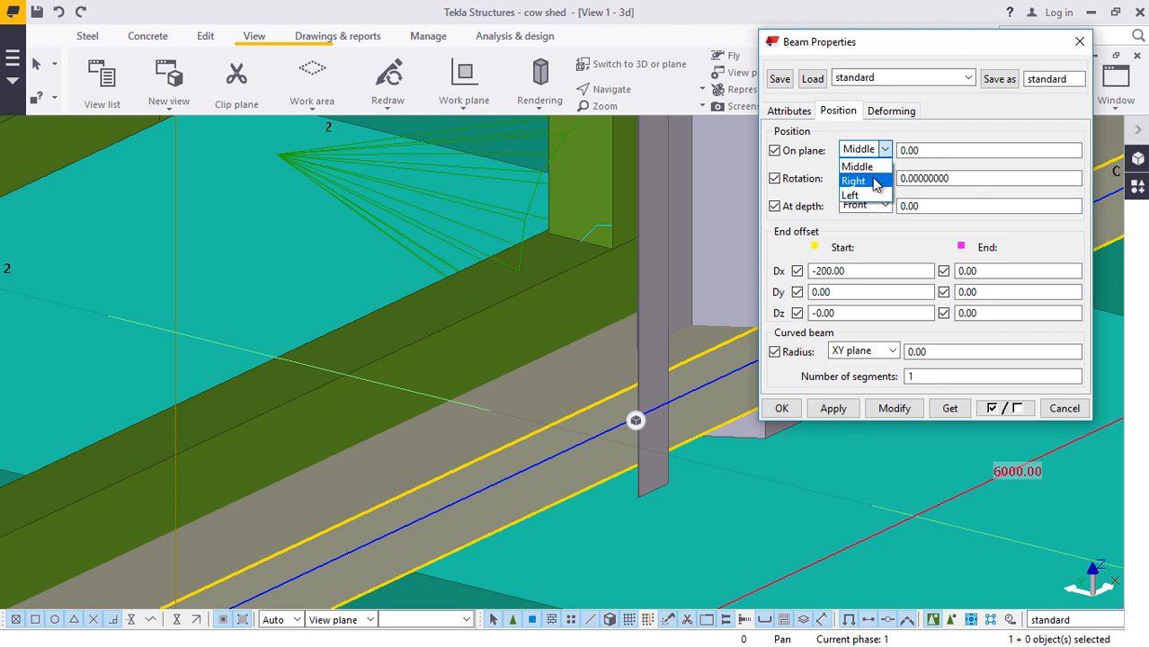
pyautogui.click(873, 182)
pyautogui.click(892, 409)
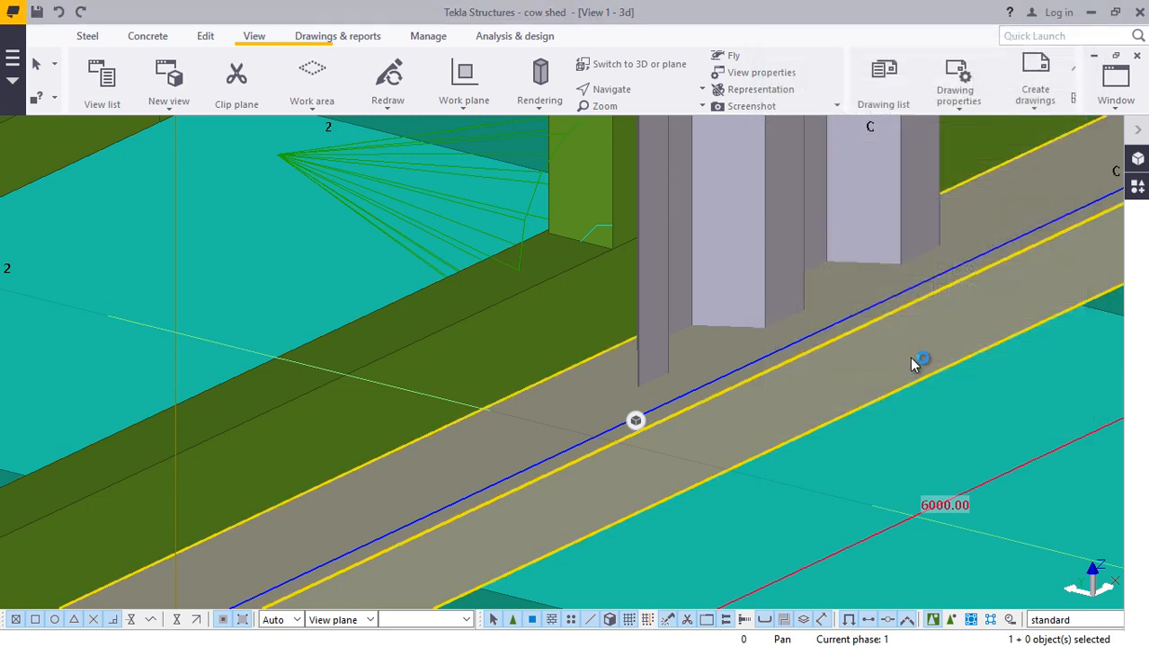
# - Rotate the model and examine how the repositioned channel sits against the lower end of the ridge panel
pyautogui.scroll(-1, 908, 356)
pyautogui.click(643, 94)
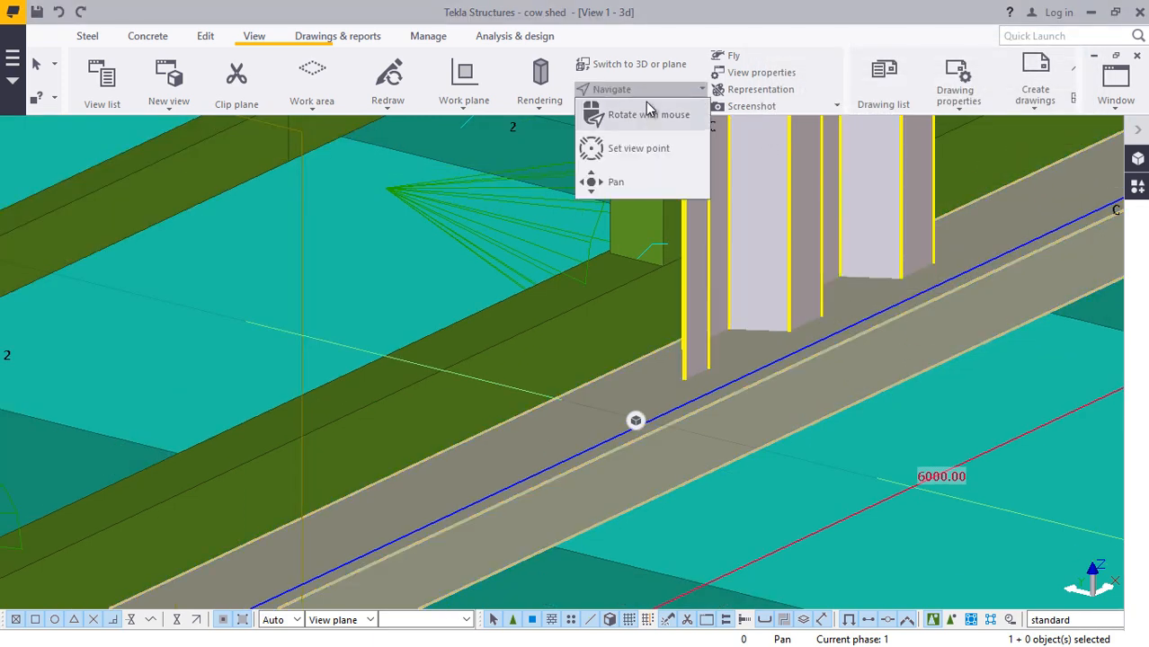
pyautogui.click(649, 120)
pyautogui.moveTo(785, 385); pyautogui.dragTo(860, 470)
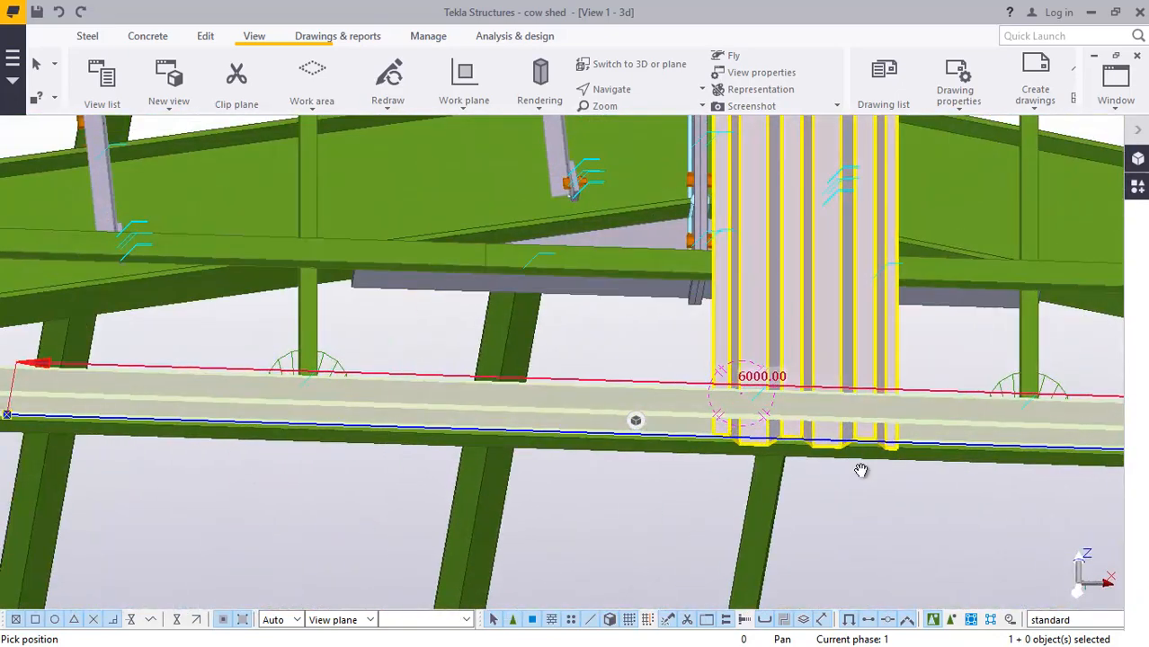
pyautogui.scroll(5, 791, 431)
pyautogui.rightClick(769, 406)
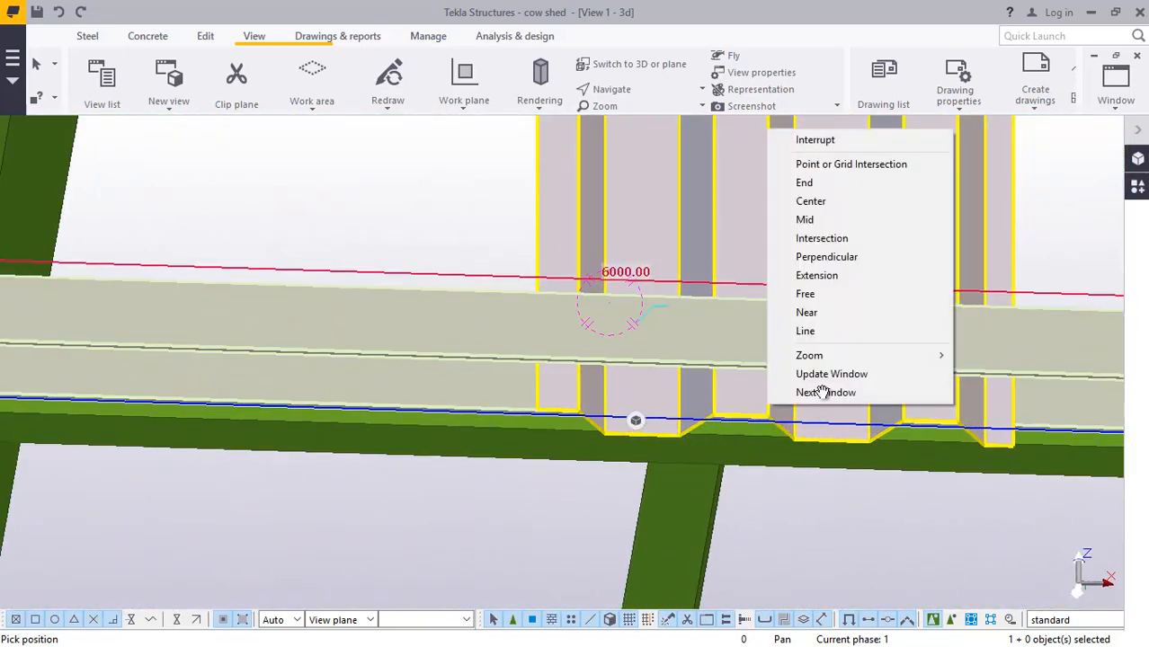
pyautogui.click(814, 140)
pyautogui.click(448, 190)
pyautogui.scroll(-3, 631, 315)
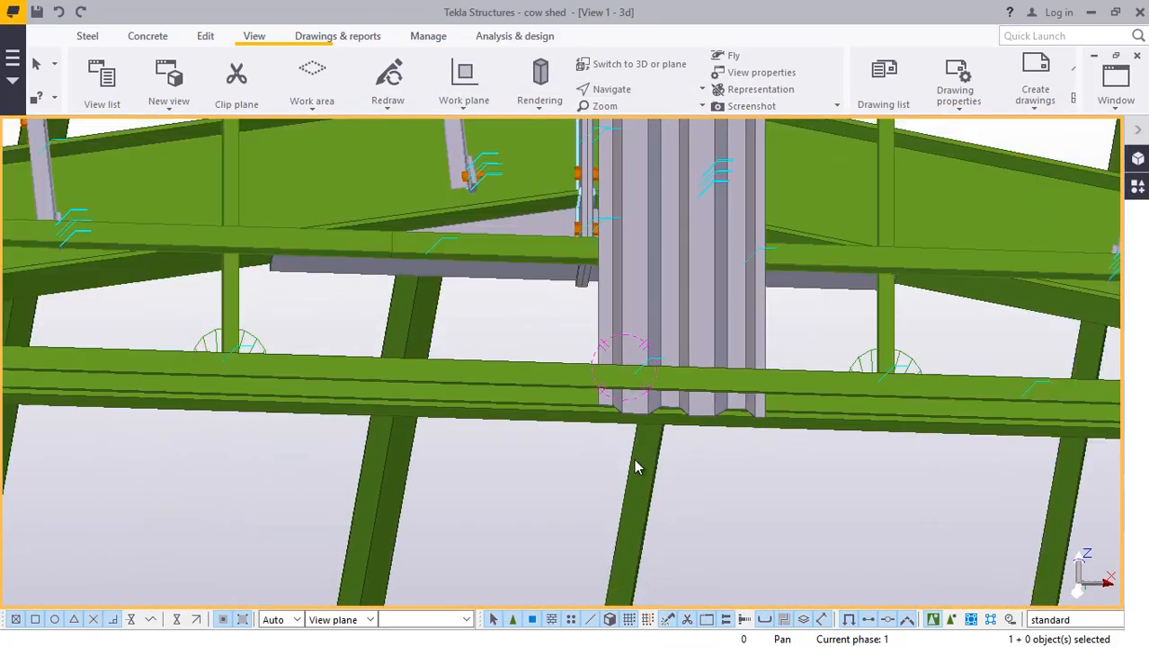
# - Trim the ridge panel's lower end by setting its end offset Dx to 1900 and refining it to 1860, and close its properties
pyautogui.scroll(5, 635, 466)
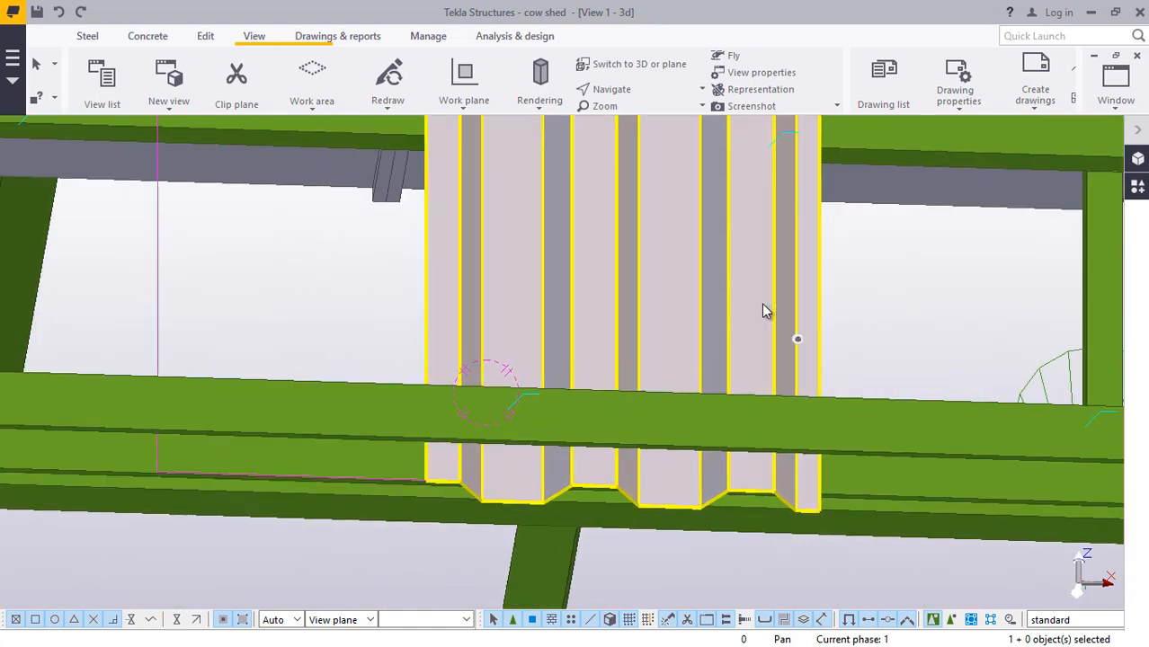
pyautogui.doubleClick(762, 310)
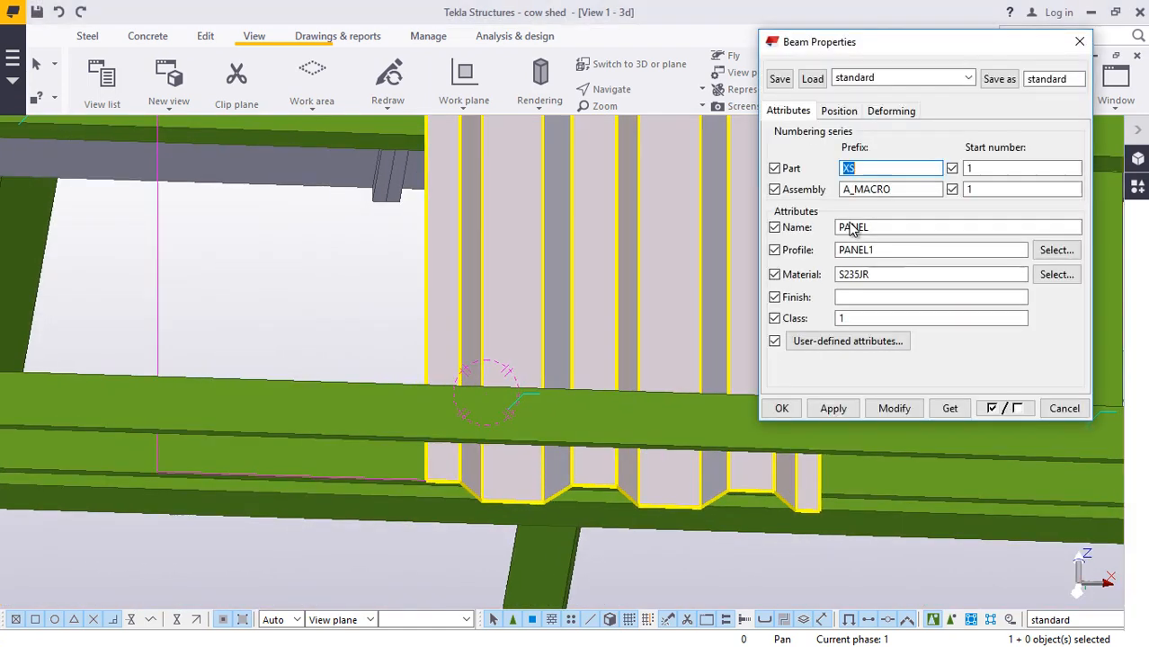
pyautogui.click(838, 110)
pyautogui.moveTo(1016, 270); pyautogui.dragTo(969, 270)
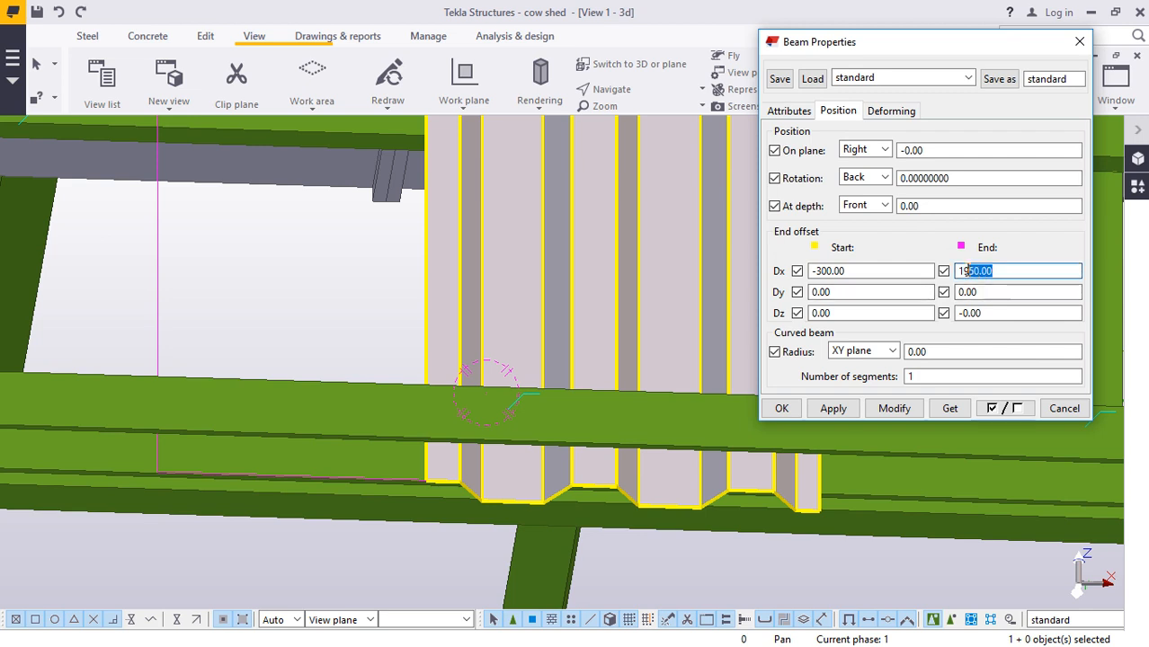
pyautogui.write('00')
pyautogui.click(894, 408)
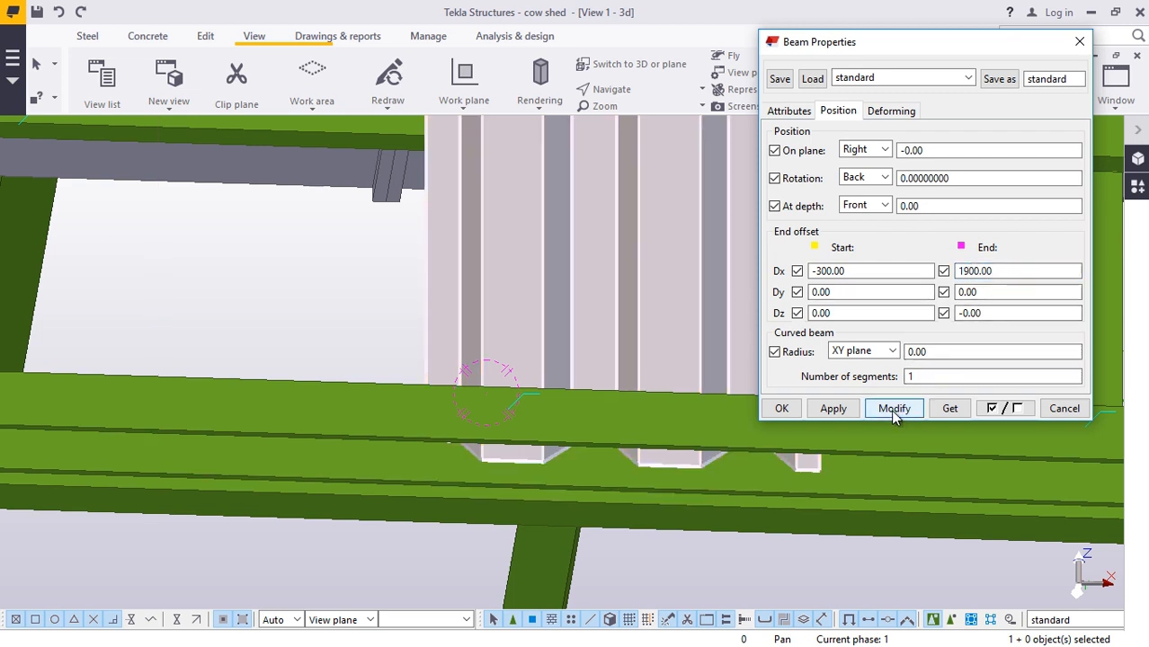
pyautogui.moveTo(999, 270); pyautogui.dragTo(973, 271)
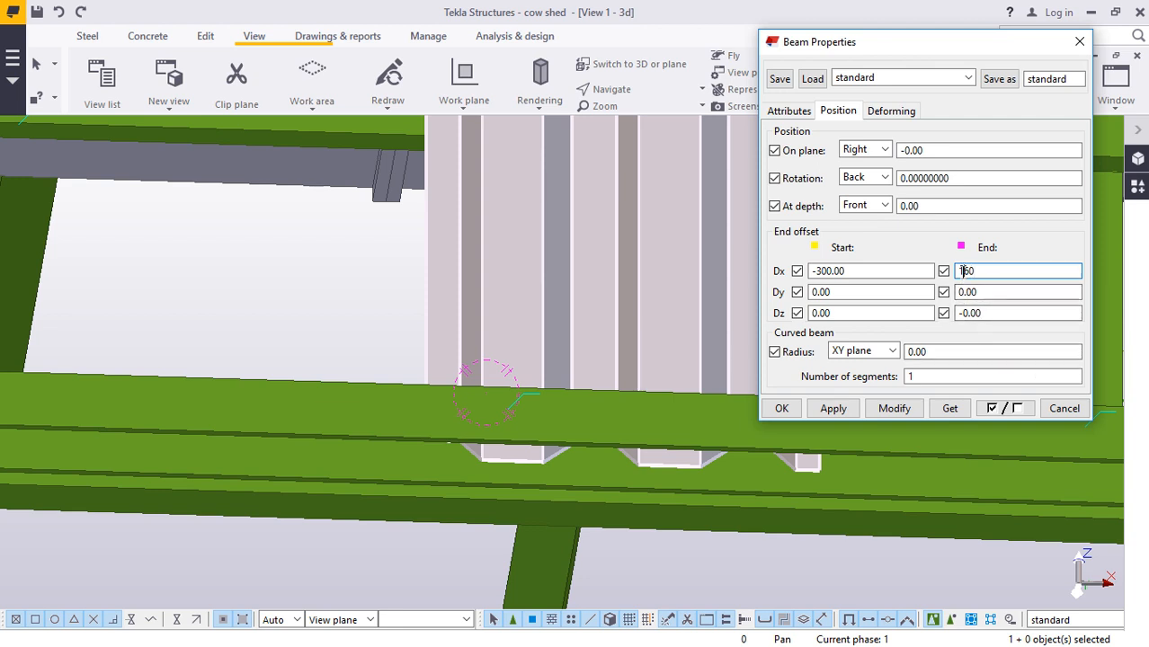
pyautogui.click(894, 409)
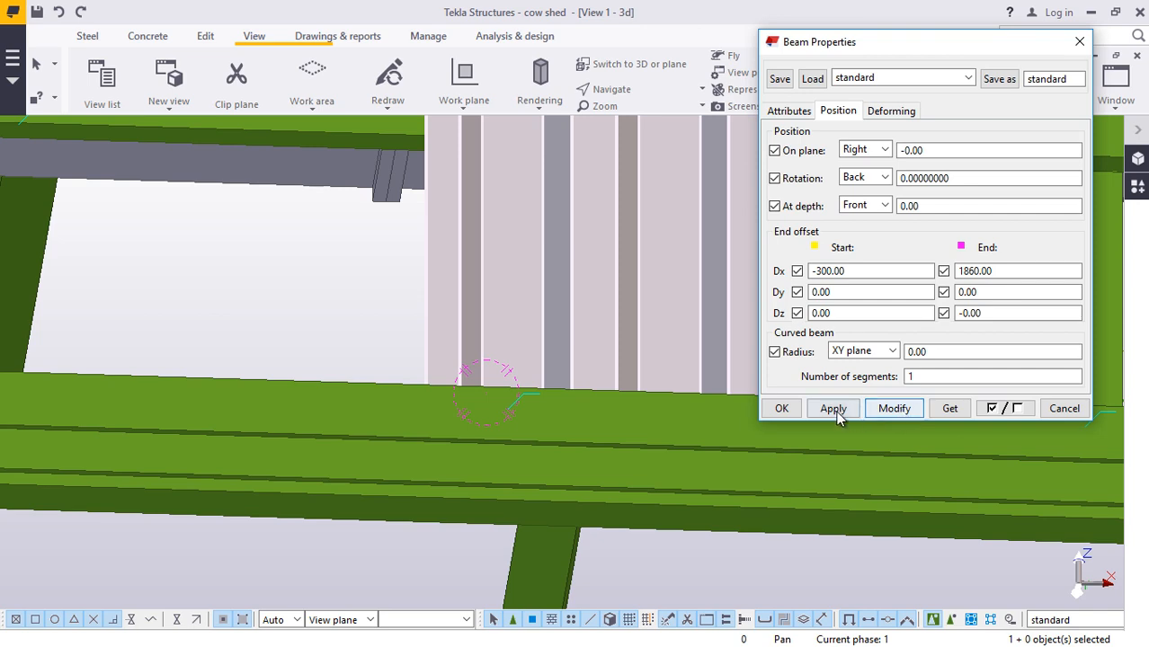
pyautogui.click(789, 410)
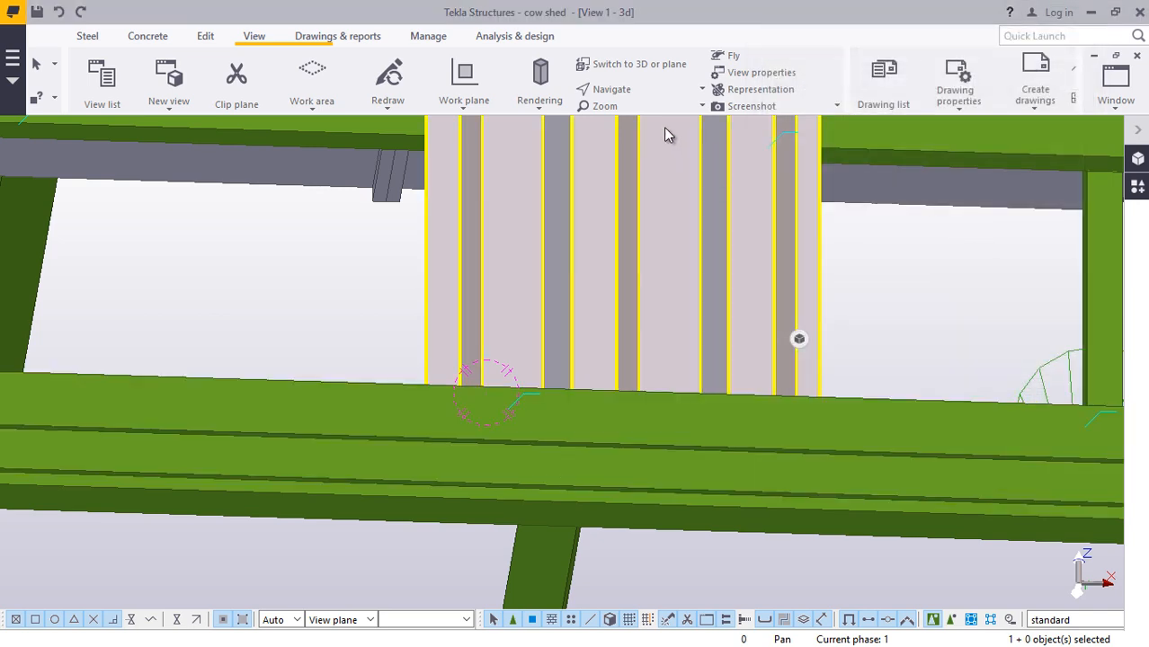
# - Try to stretch the lower end point of the panel beside the ridge panel down to the bottom channel, and undo the stretch
pyautogui.click(641, 88)
pyautogui.click(610, 115)
pyautogui.moveTo(583, 459)
pyautogui.keyDown('ctrl'); pyautogui.mouseDown(button='middle')
pyautogui.moveTo(608, 382)
pyautogui.moveTo(649, 357)
pyautogui.moveTo(651, 509)
pyautogui.moveTo(710, 559)
pyautogui.moveTo(697, 530)
pyautogui.moveTo(616, 512)
pyautogui.moveTo(580, 564)
pyautogui.moveTo(631, 424)
pyautogui.moveTo(746, 410)
pyautogui.moveTo(757, 382)
pyautogui.moveTo(718, 373)
pyautogui.moveTo(725, 329)
pyautogui.moveTo(725, 357)
pyautogui.moveTo(742, 340)
pyautogui.mouseUp(button='middle'); pyautogui.keyUp('ctrl')
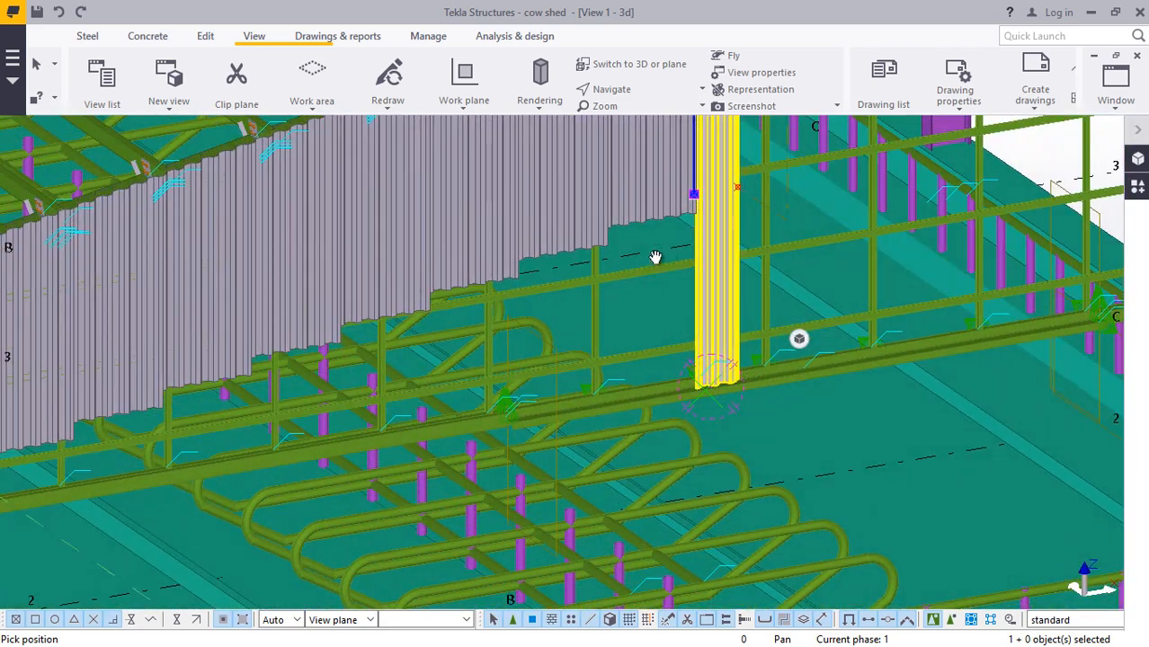
pyautogui.scroll(2, 655, 257)
pyautogui.rightClick(625, 182)
pyautogui.click(662, 193)
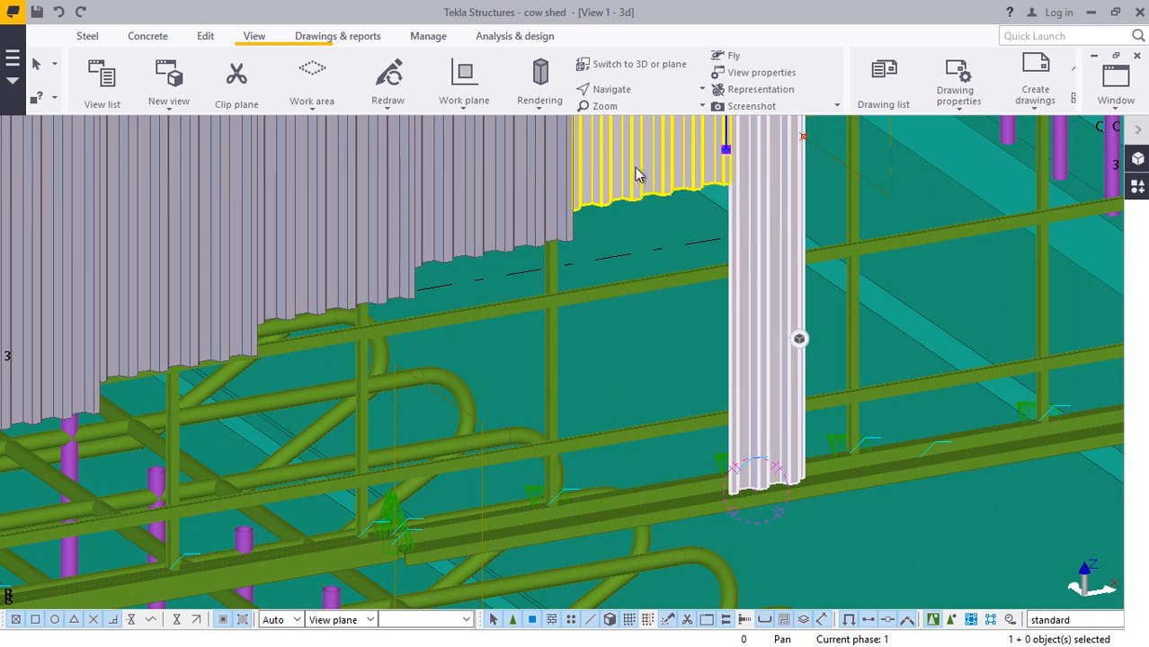
pyautogui.click(636, 174)
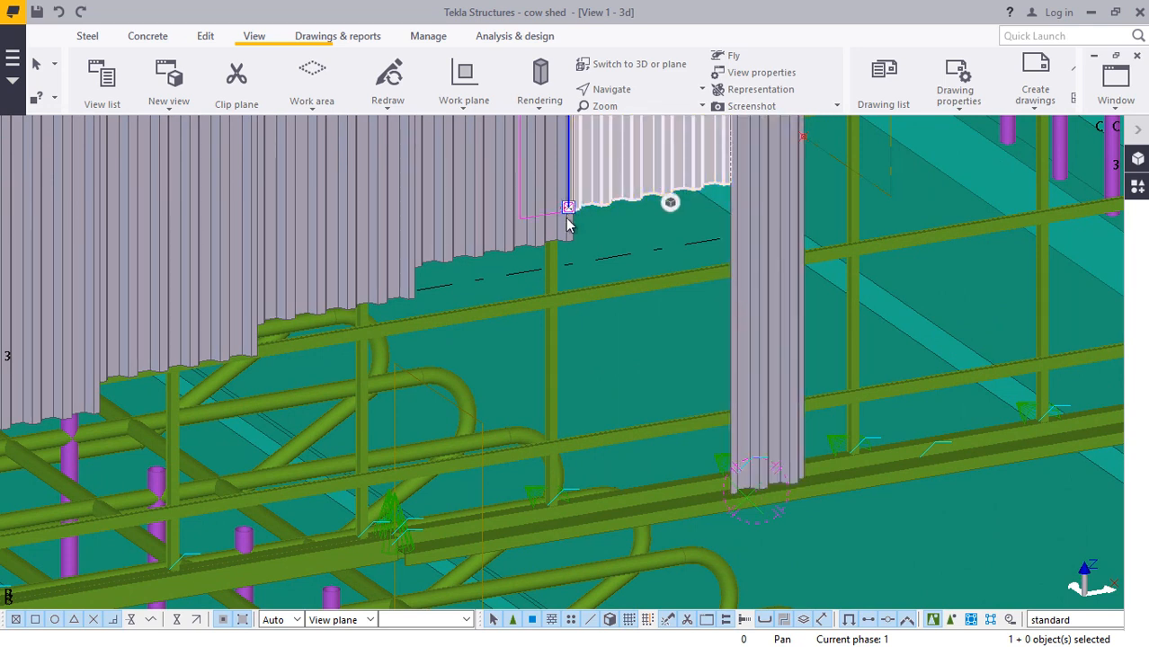
pyautogui.moveTo(568, 220); pyautogui.dragTo(571, 502)
pyautogui.click(57, 12)
# - Set the end offset Dx of the panel beside the ridge panel to 1800 and modify it
pyautogui.scroll(-4, 680, 174)
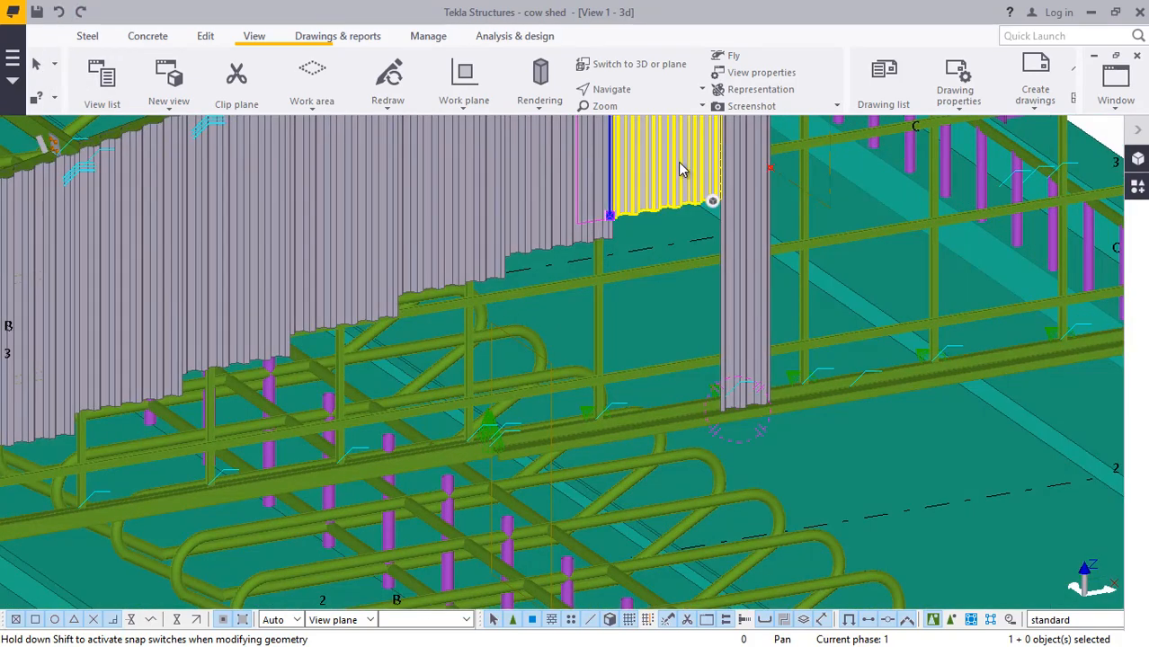
pyautogui.doubleClick(681, 170)
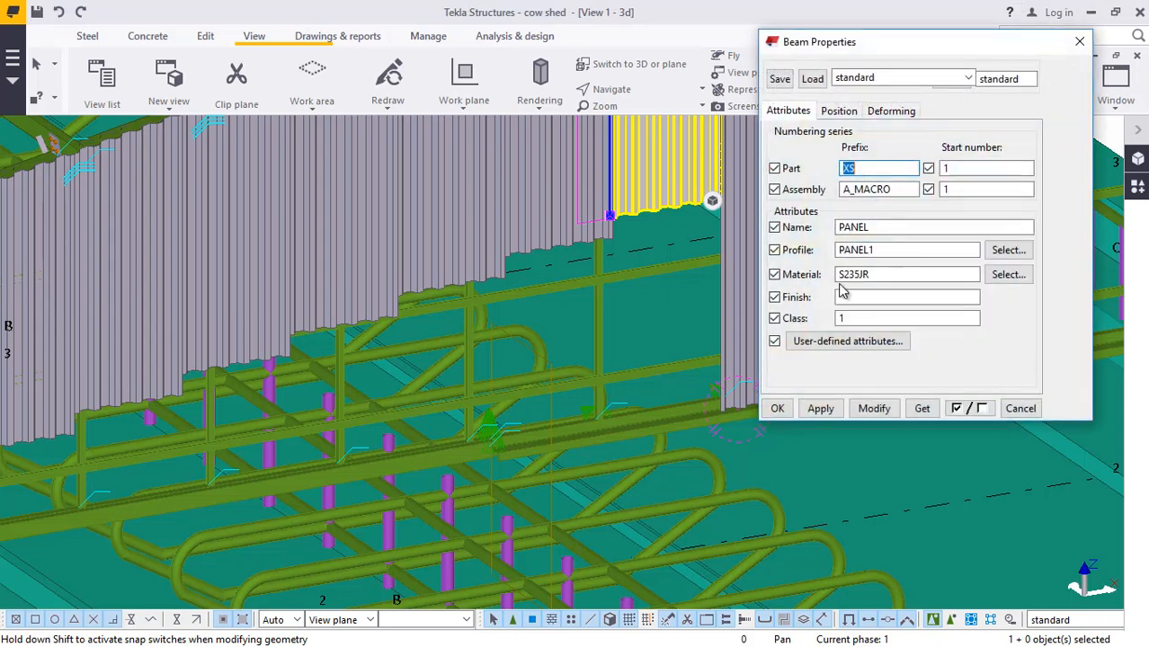
pyautogui.click(838, 110)
pyautogui.click(1005, 270)
pyautogui.moveTo(1005, 271); pyautogui.dragTo(958, 272)
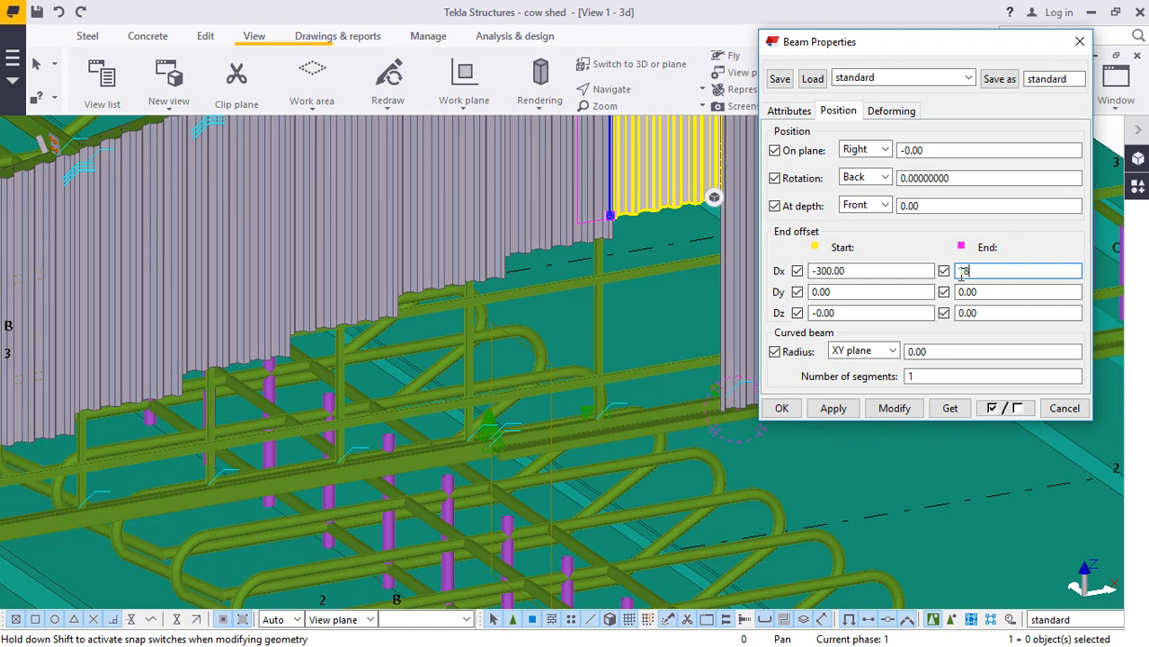
pyautogui.write('1800')
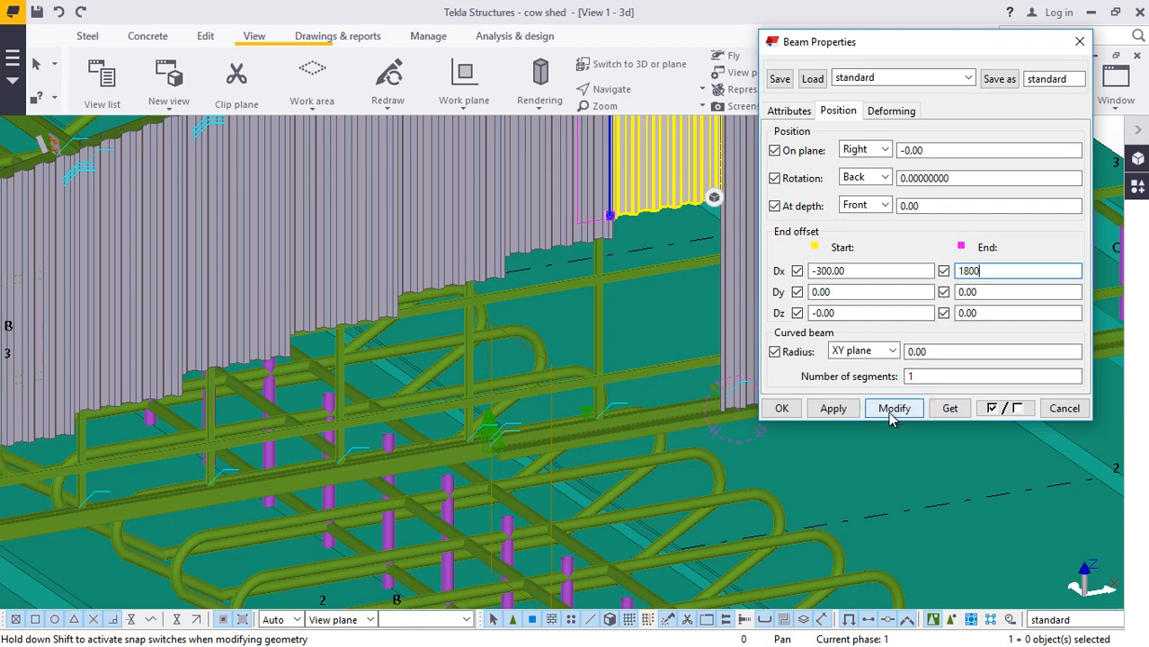
pyautogui.click(888, 419)
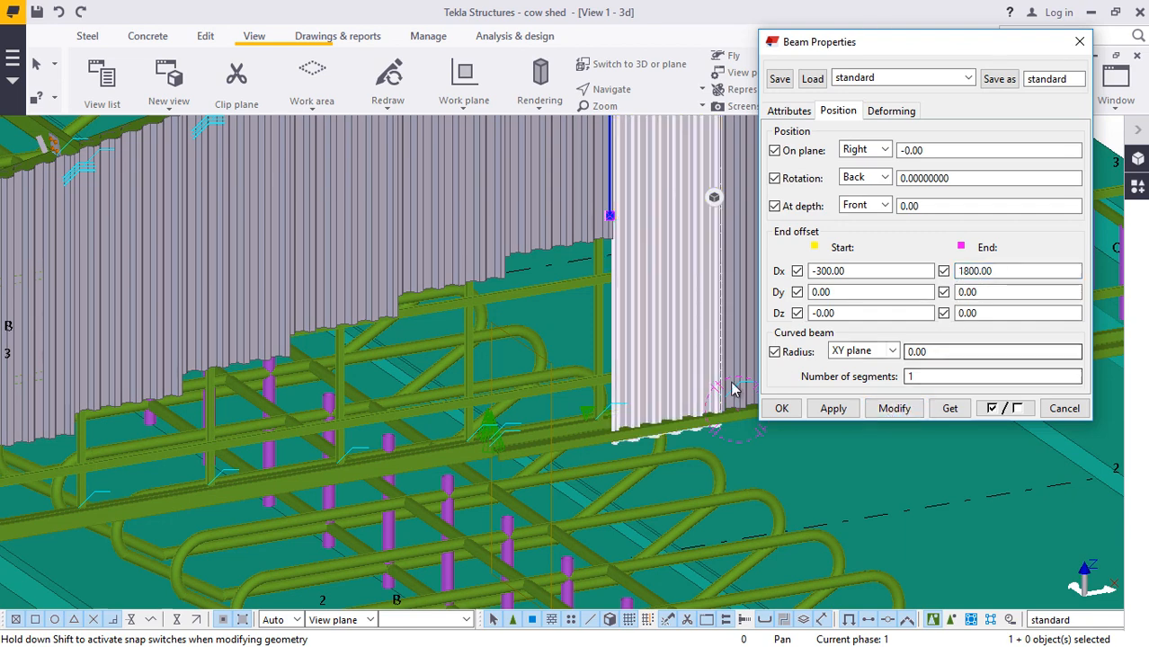
# - Lengthen the second panel from the ridge panel past the bottom channel and set the third panel's end offset Dx to 1650
pyautogui.click(575, 203)
pyautogui.hotkey('ctrl', 'z')
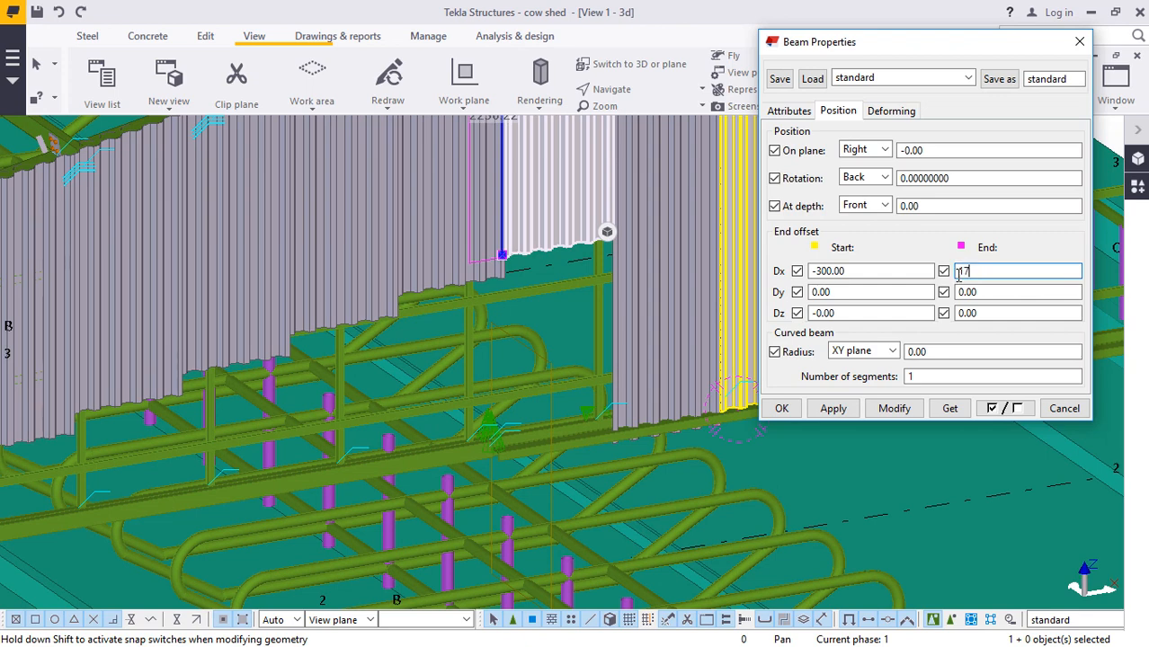
pyautogui.click(894, 408)
pyautogui.doubleClick(451, 264)
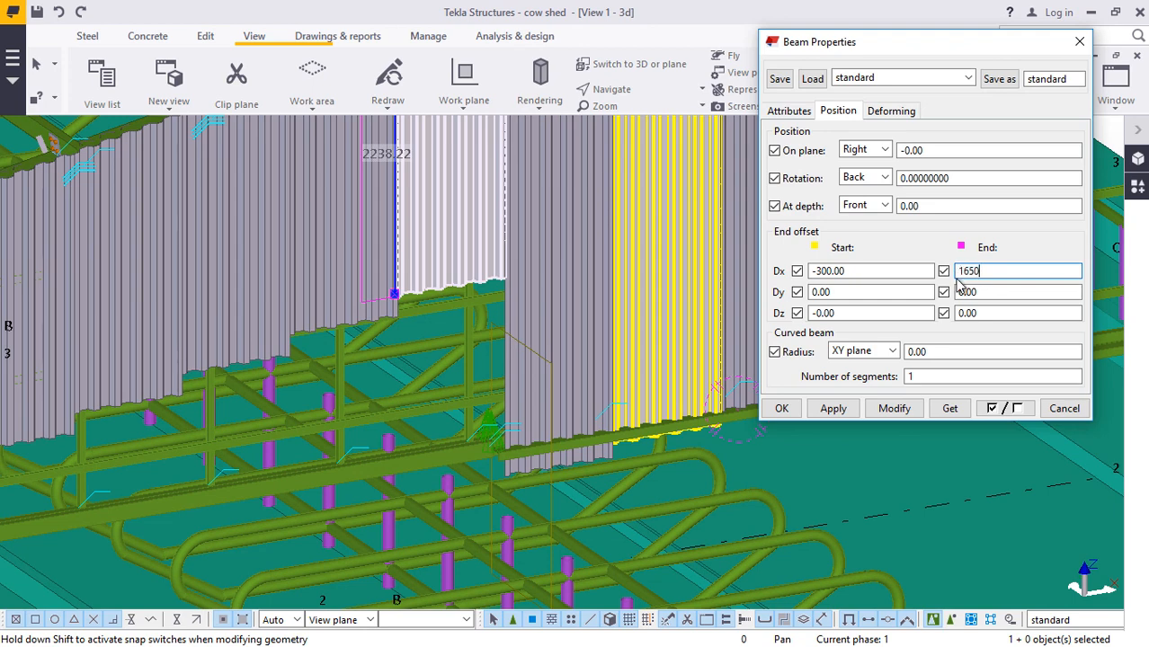
pyautogui.click(893, 408)
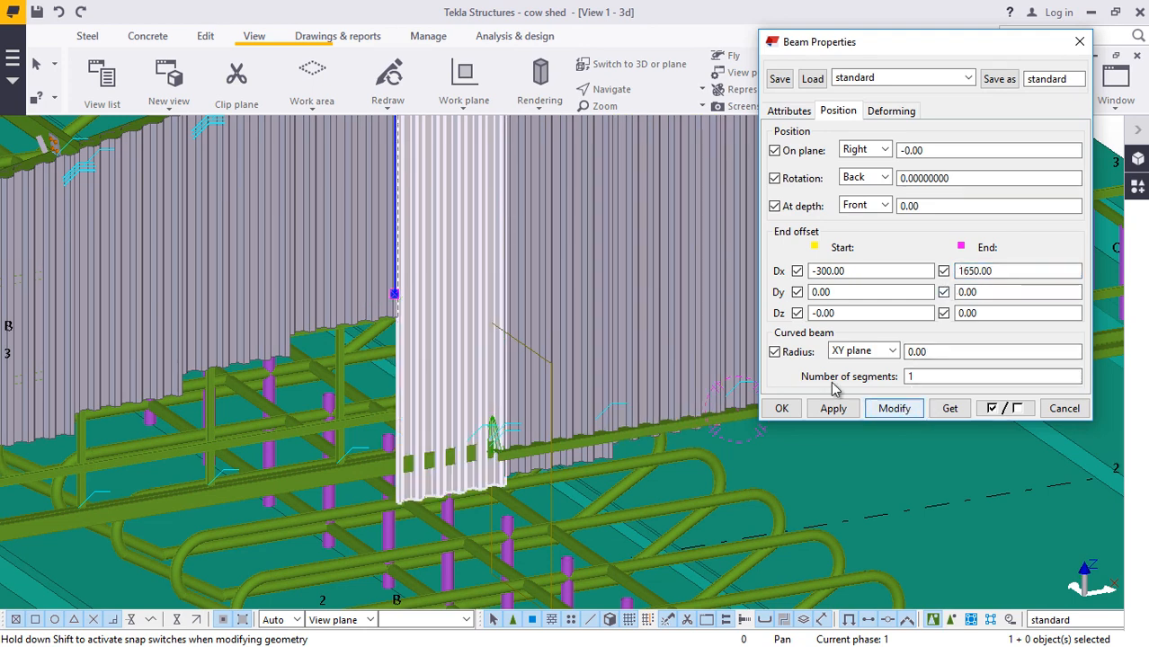
# - Set the end offset Dx of the fourth panel from the ridge panel to 1500 and of the fifth panel to 1200
pyautogui.doubleClick(337, 222)
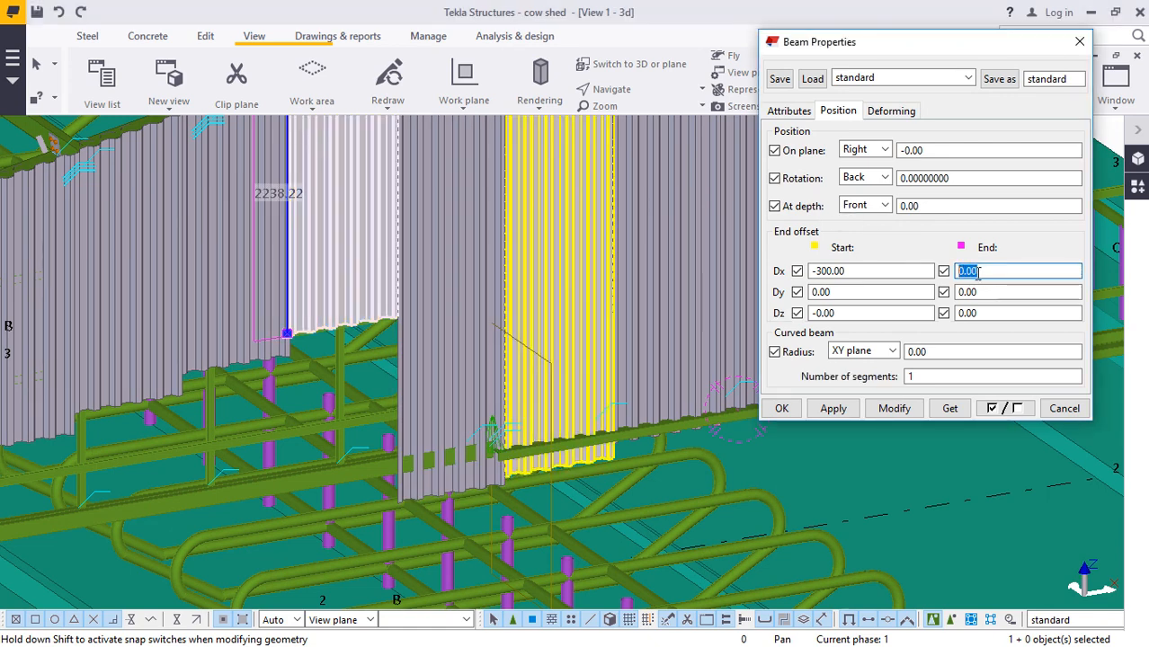
pyautogui.click(893, 408)
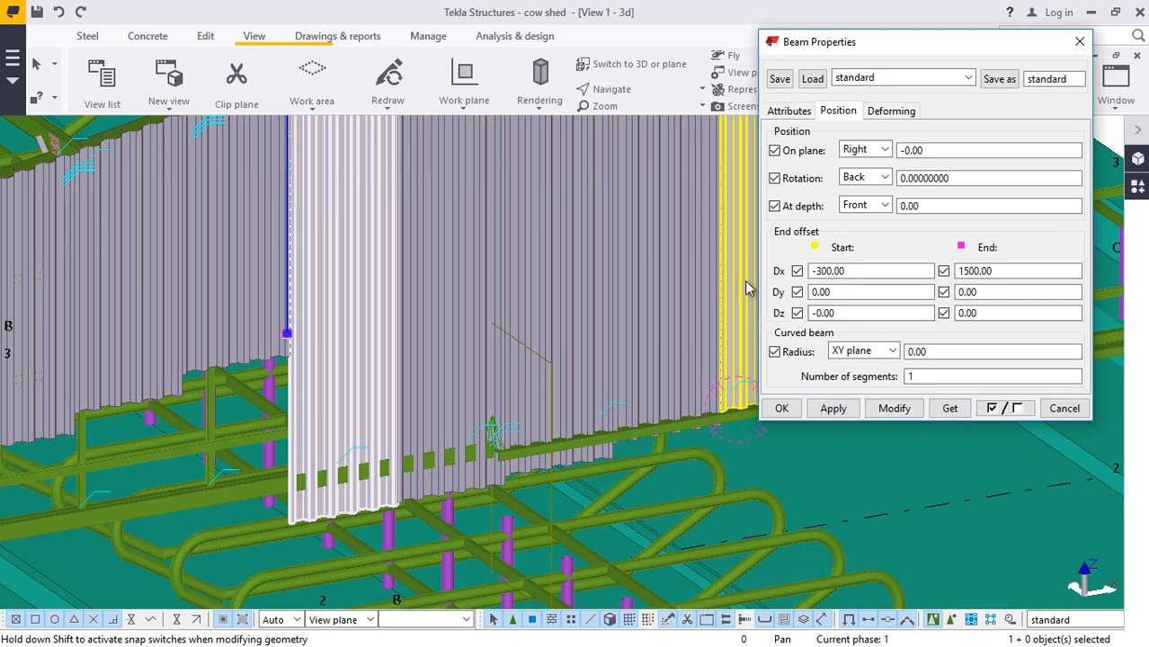
pyautogui.doubleClick(264, 308)
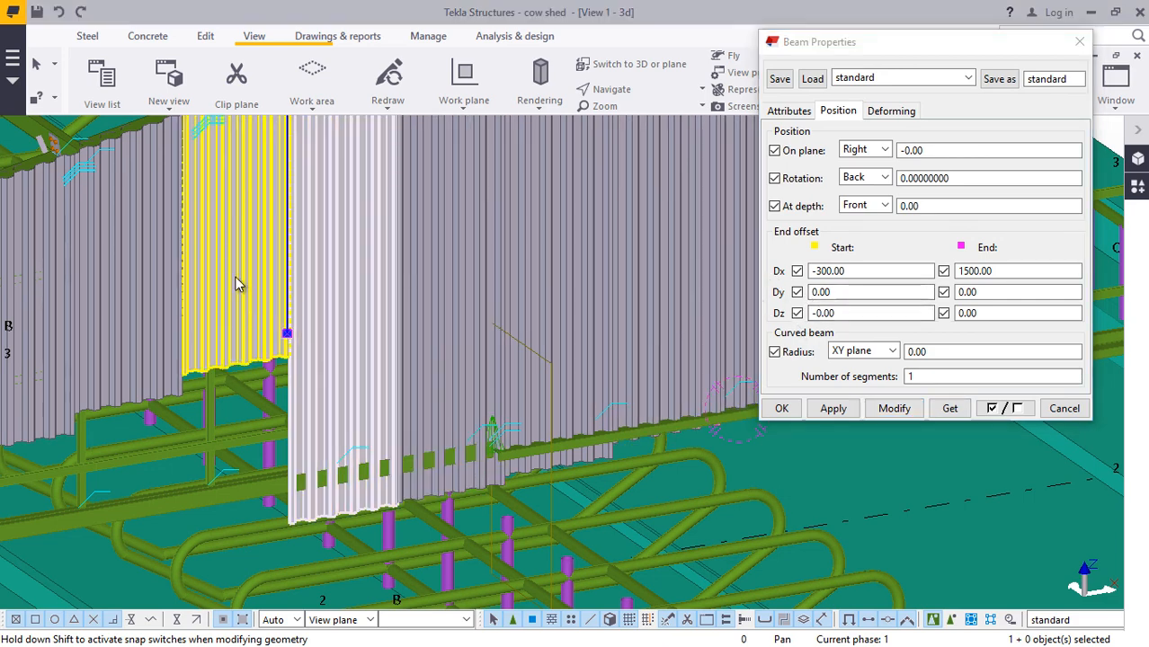
pyautogui.click(989, 271)
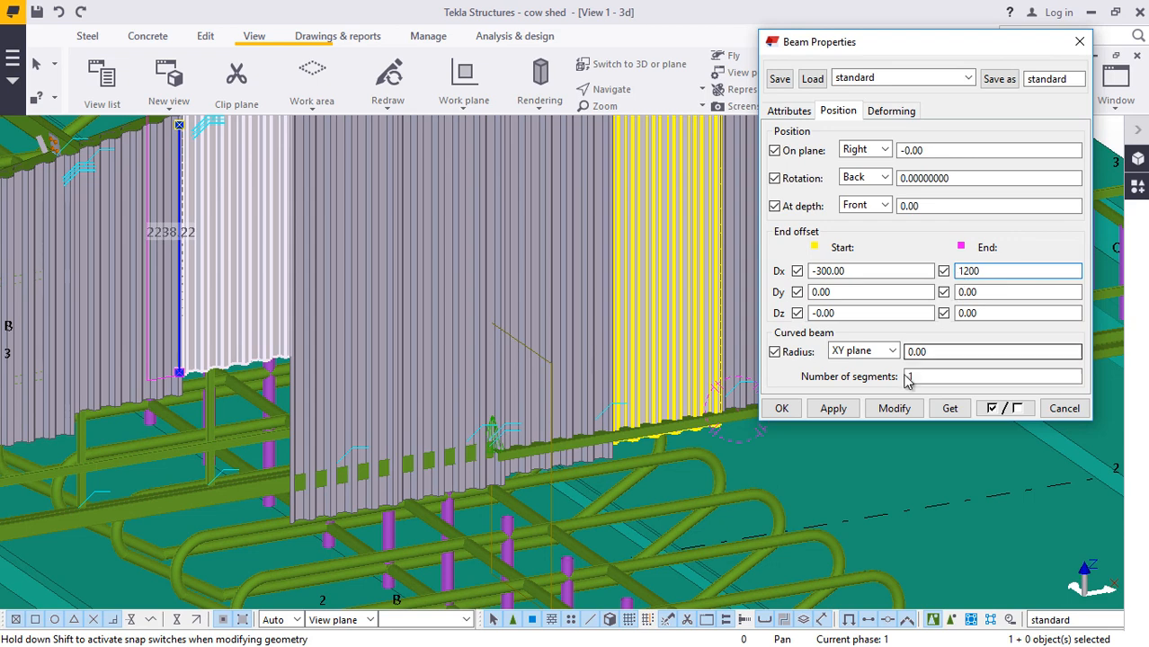
pyautogui.click(893, 408)
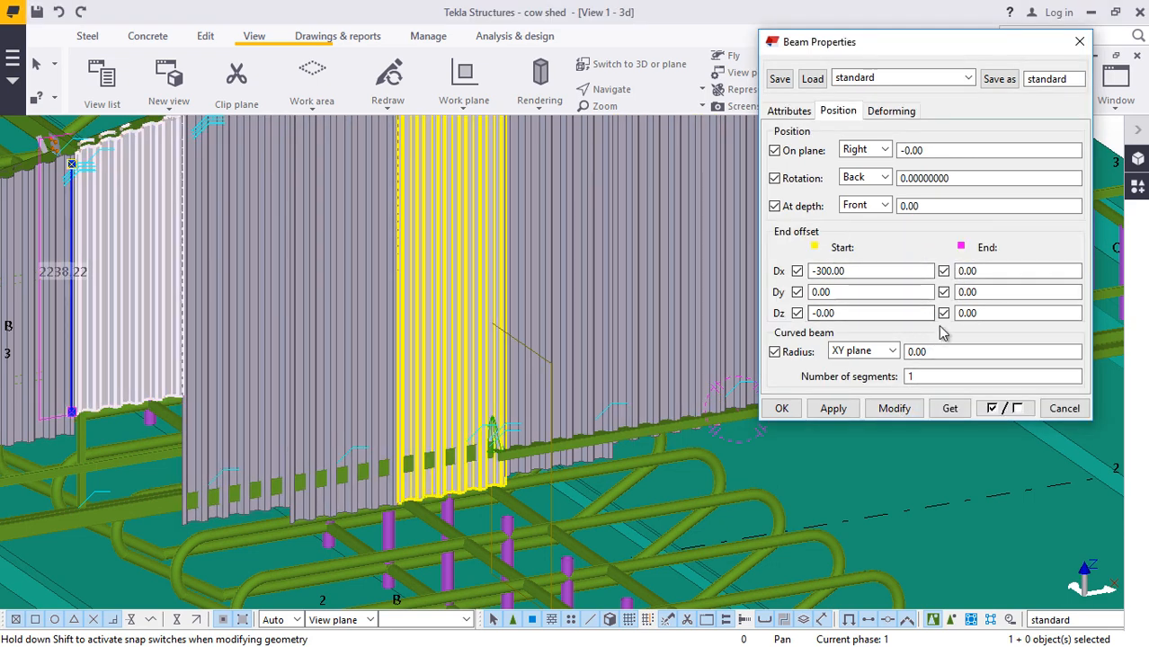
# - Set the end offset Dx of the sixth panel from the ridge panel to 1200 and modify it
pyautogui.doubleClick(991, 269)
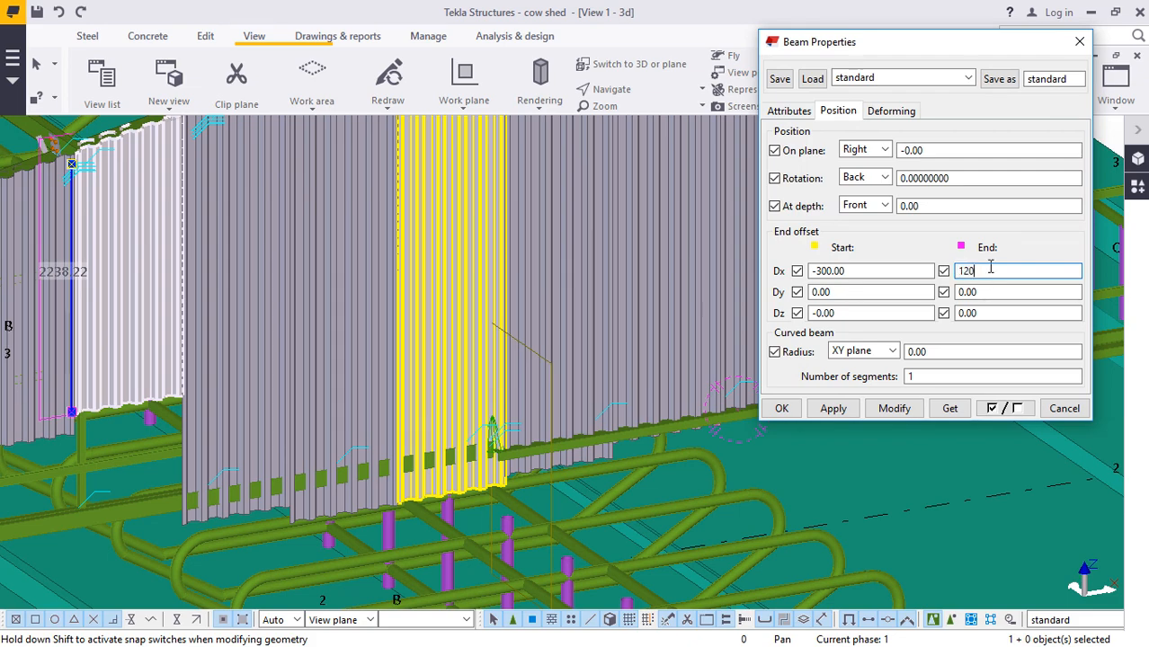
pyautogui.write('1200')
pyautogui.click(894, 408)
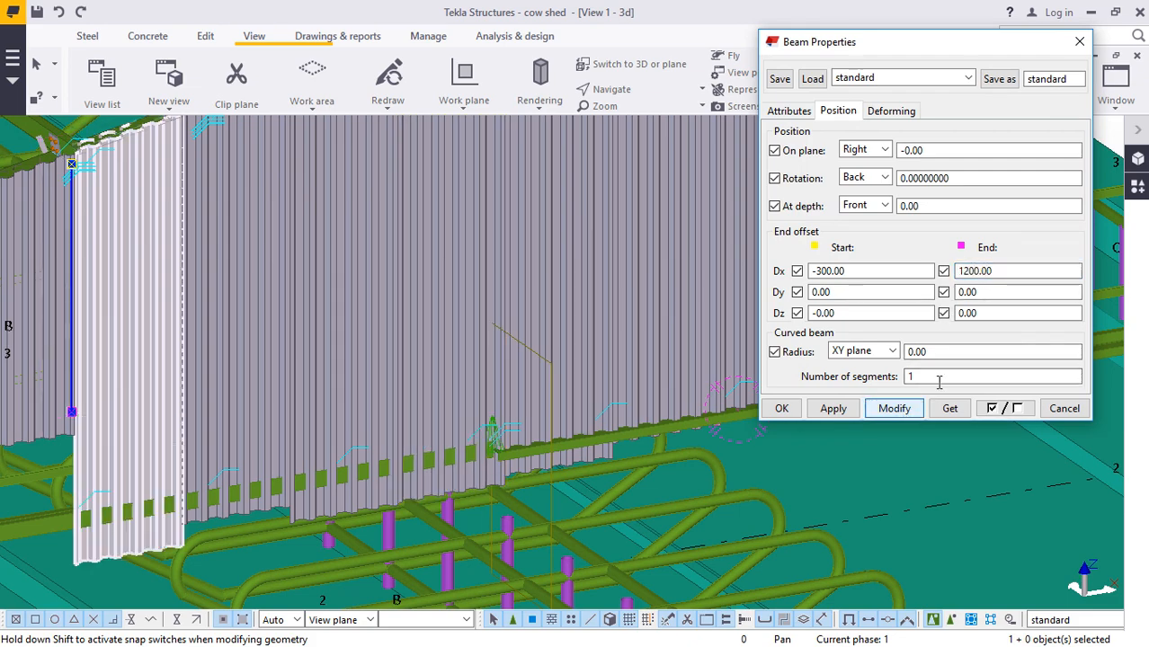
# - Set the seventh panel's end offset Dx to 1000 and lengthen the eighth panel down past the bottom channel
pyautogui.scroll(-5, 381, 342)
pyautogui.scroll(4, 272, 388)
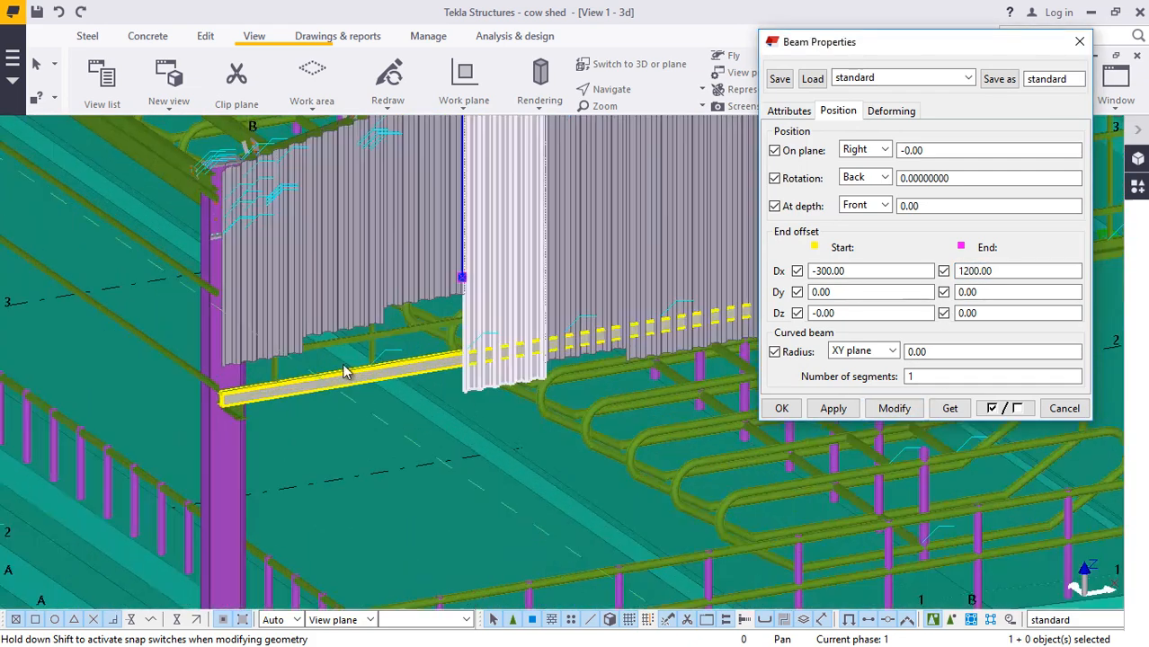
pyautogui.click(427, 262)
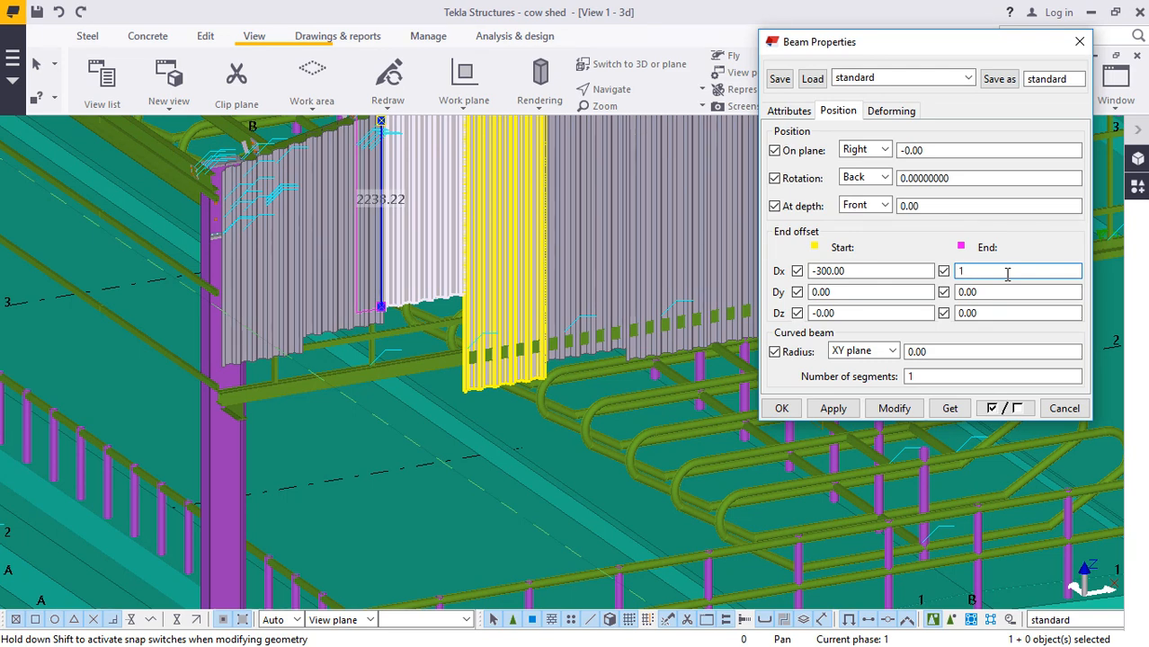
pyautogui.click(893, 409)
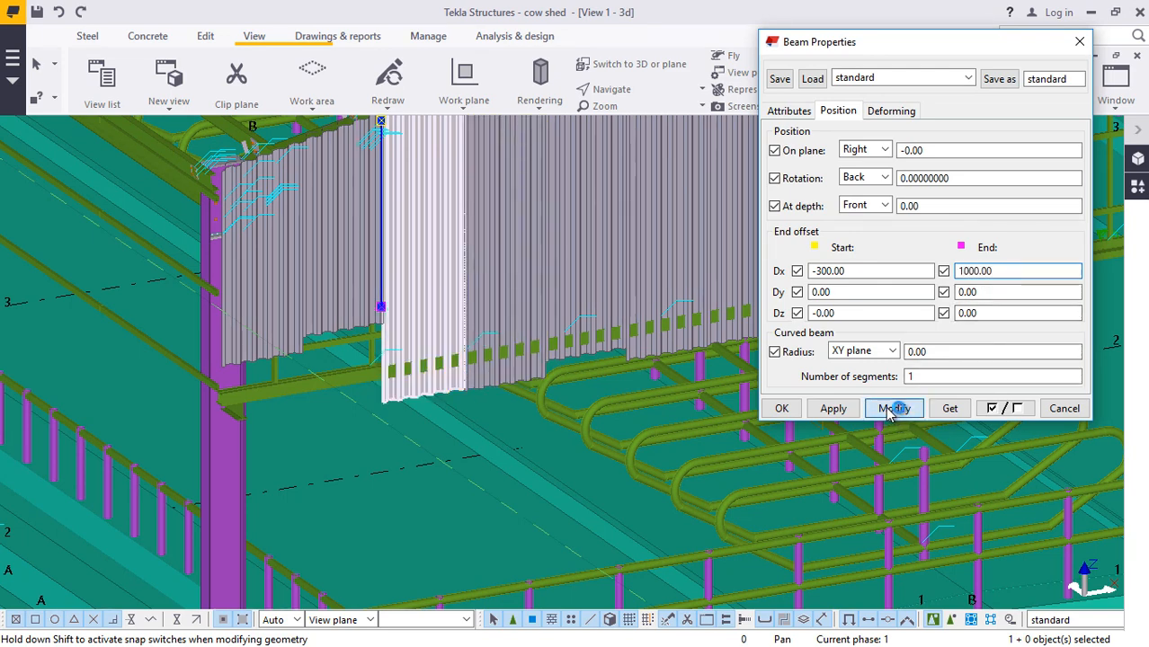
pyautogui.doubleClick(354, 277)
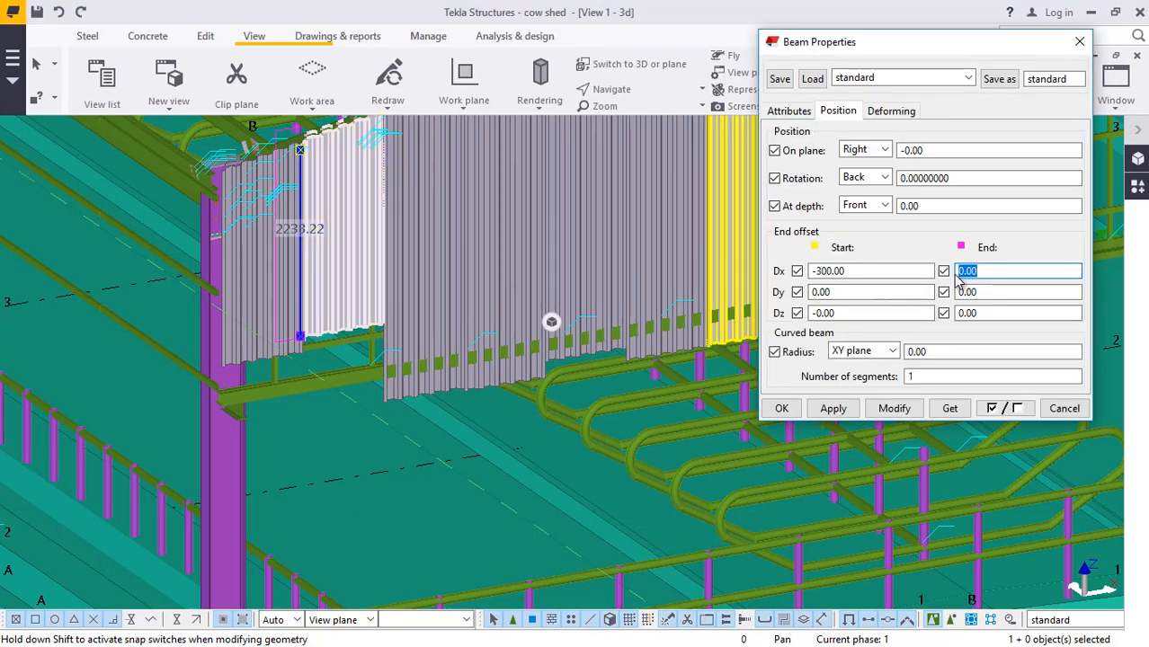
pyautogui.click(897, 409)
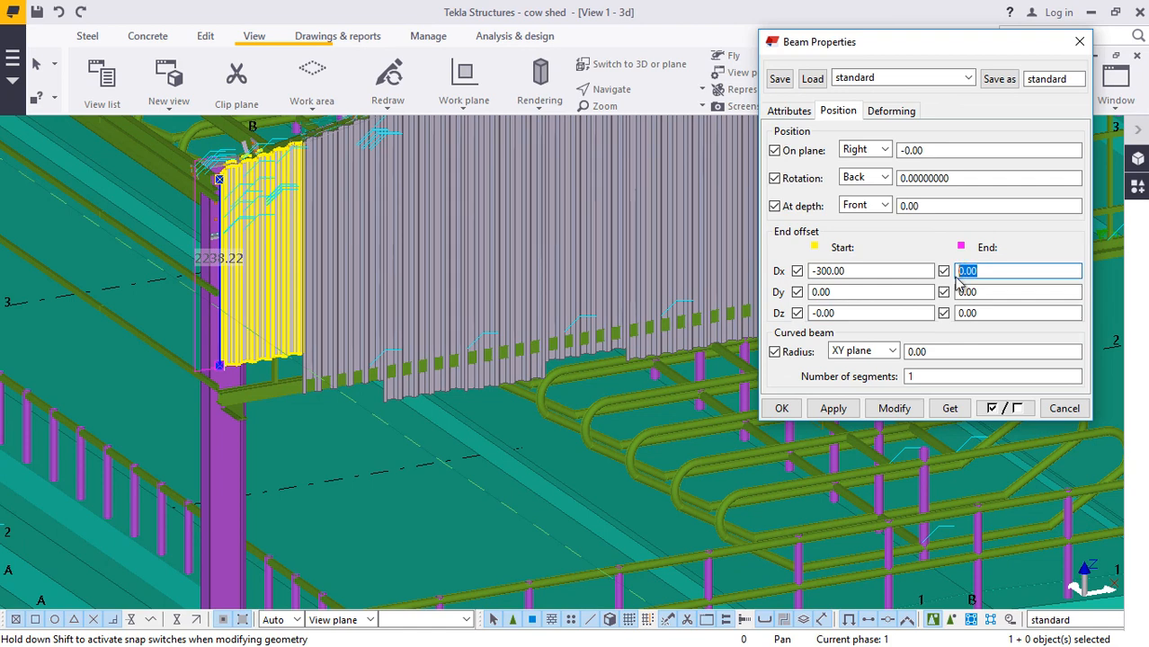
# - Lengthen the last panel at the corner column to an end offset Dx of 400 and close its properties
pyautogui.click(895, 409)
pyautogui.doubleClick(961, 271)
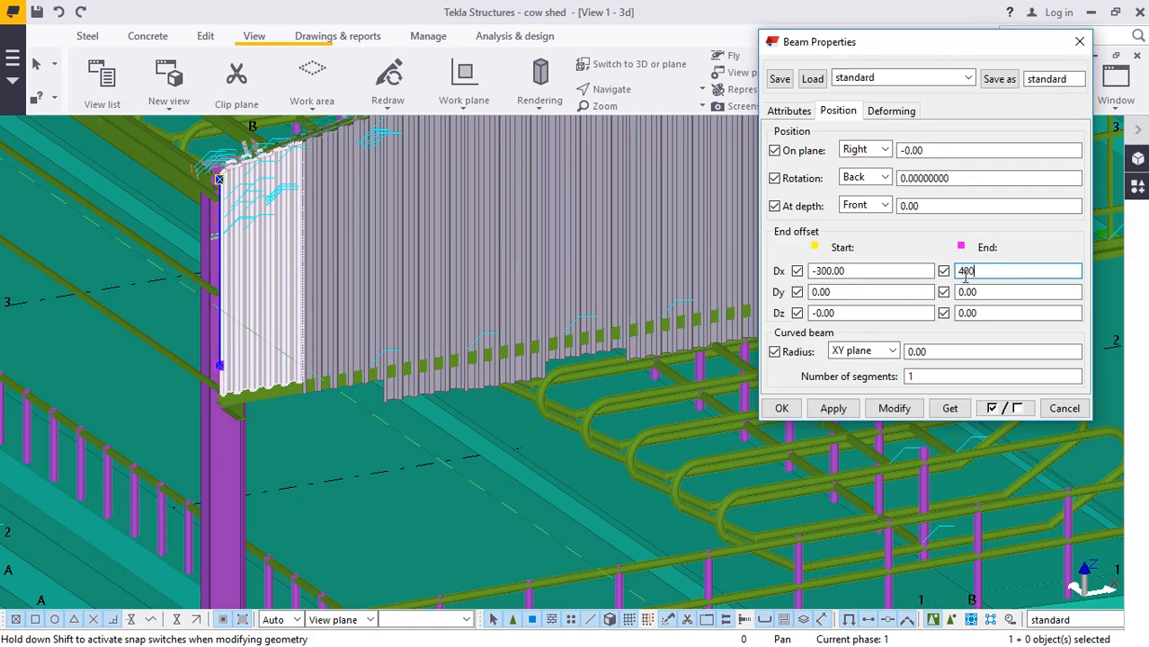
pyautogui.write('400')
pyautogui.click(891, 408)
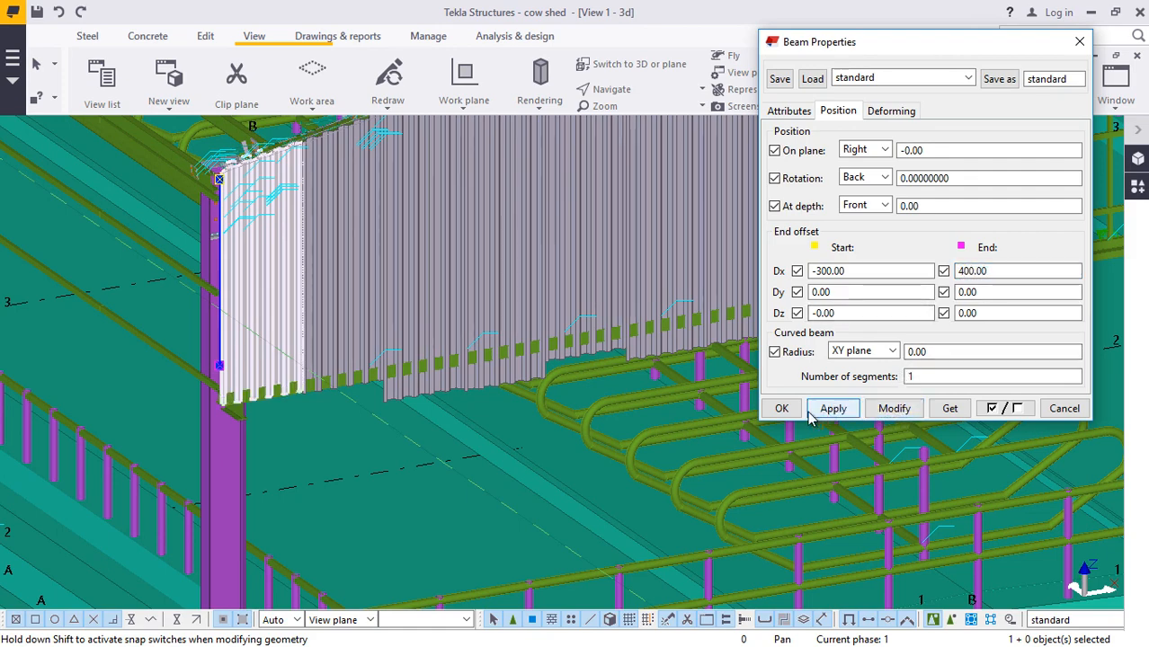
pyautogui.click(781, 408)
# - Set the rotation of the outer channel in the end bay to Back, modify it, and check its joint with the middle-bay channel
pyautogui.scroll(6, 297, 396)
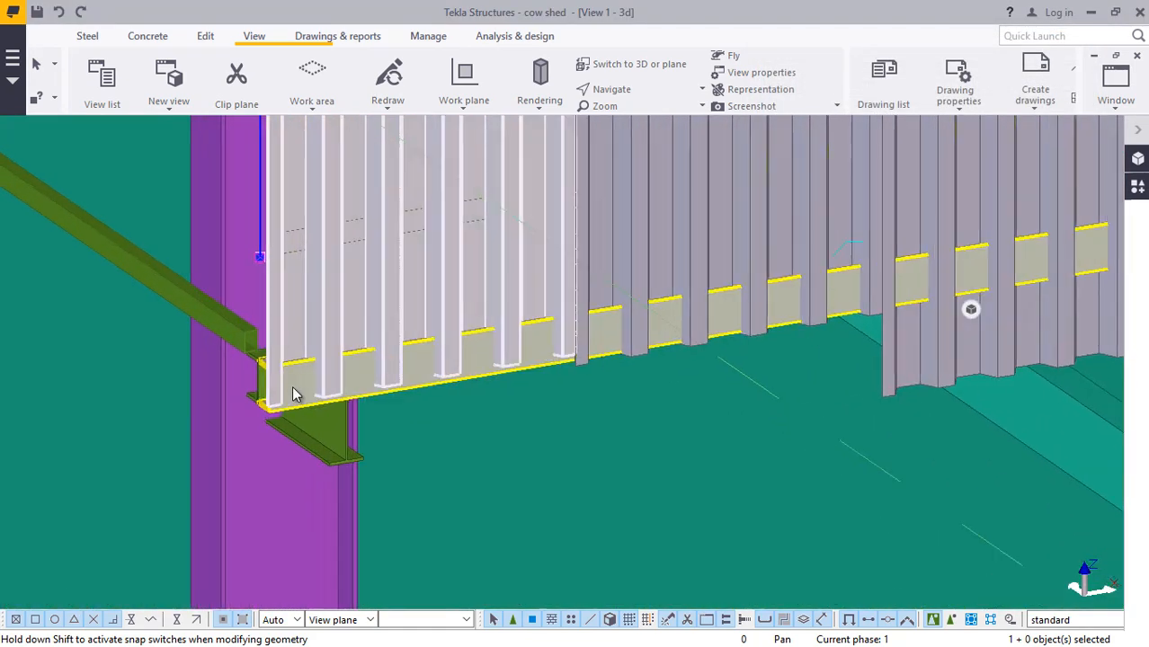
pyautogui.scroll(4, 288, 399)
pyautogui.doubleClick(299, 359)
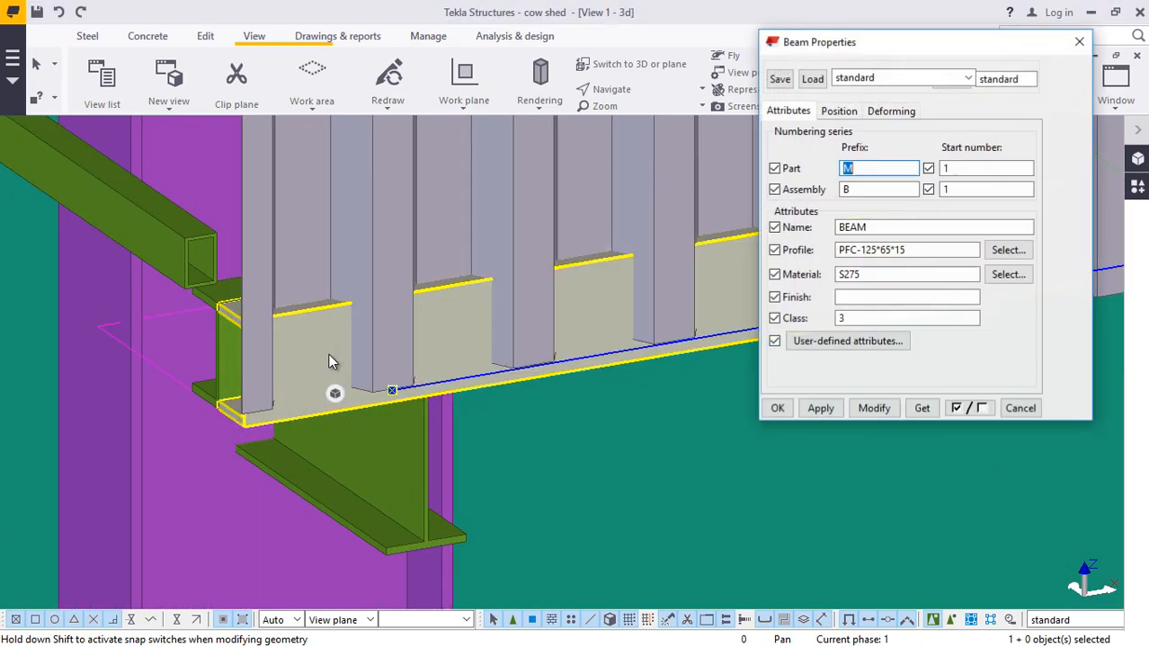
pyautogui.click(837, 111)
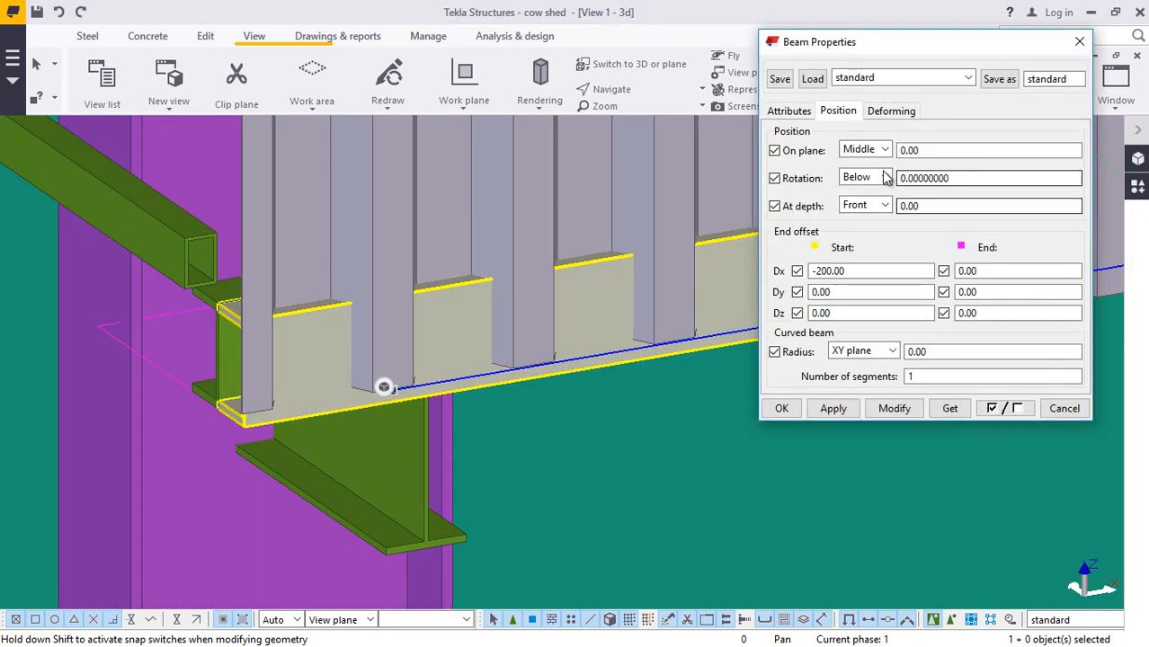
pyautogui.click(885, 177)
pyautogui.click(879, 221)
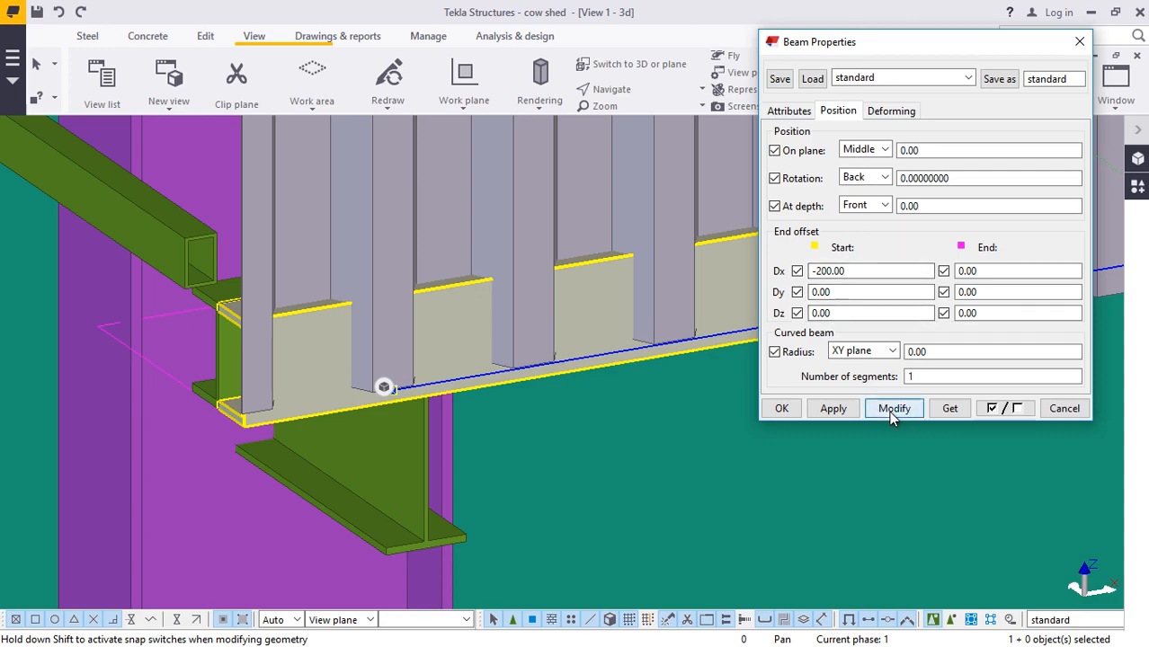
pyautogui.click(893, 409)
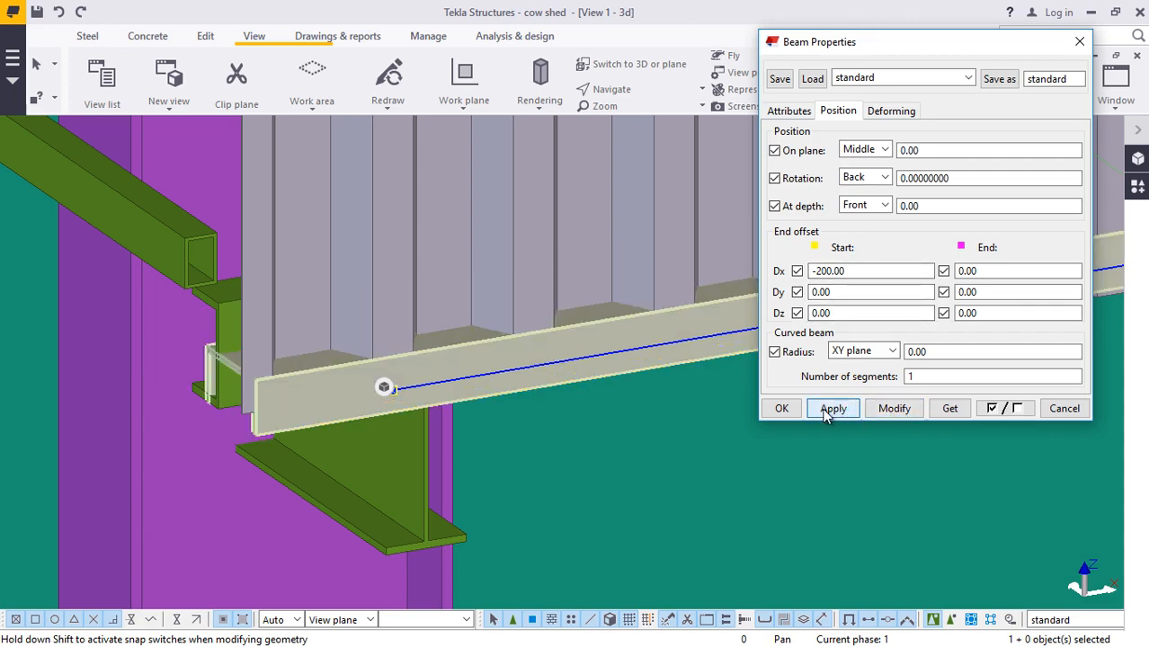
pyautogui.click(781, 408)
pyautogui.scroll(-10, 180, 449)
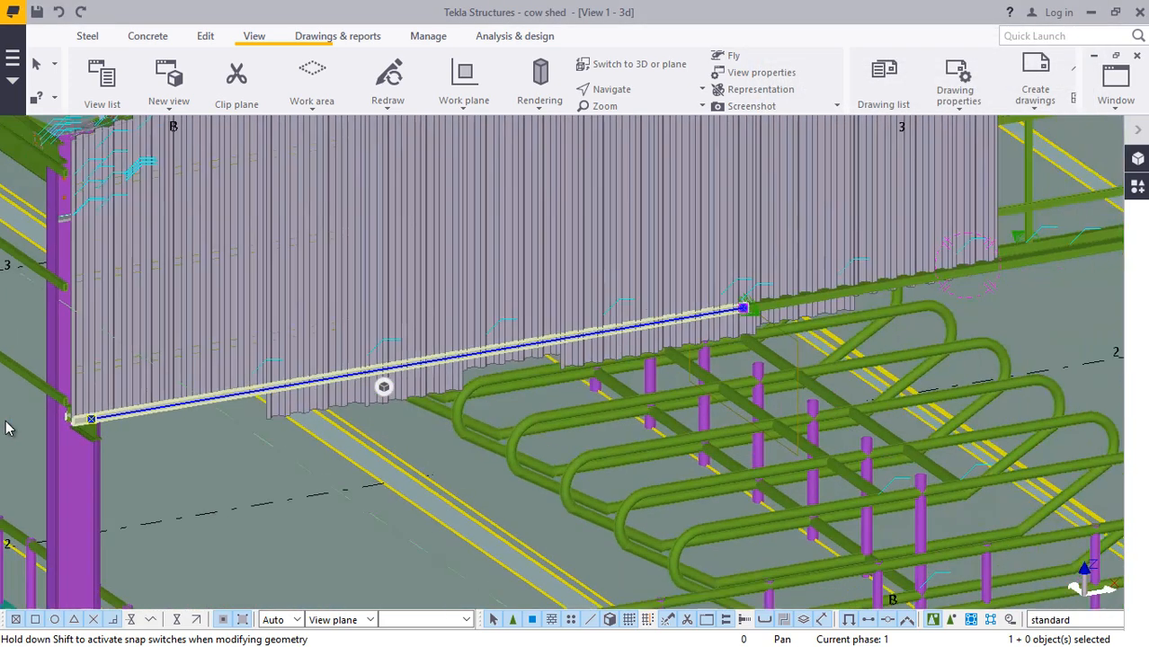
pyautogui.scroll(10, 712, 344)
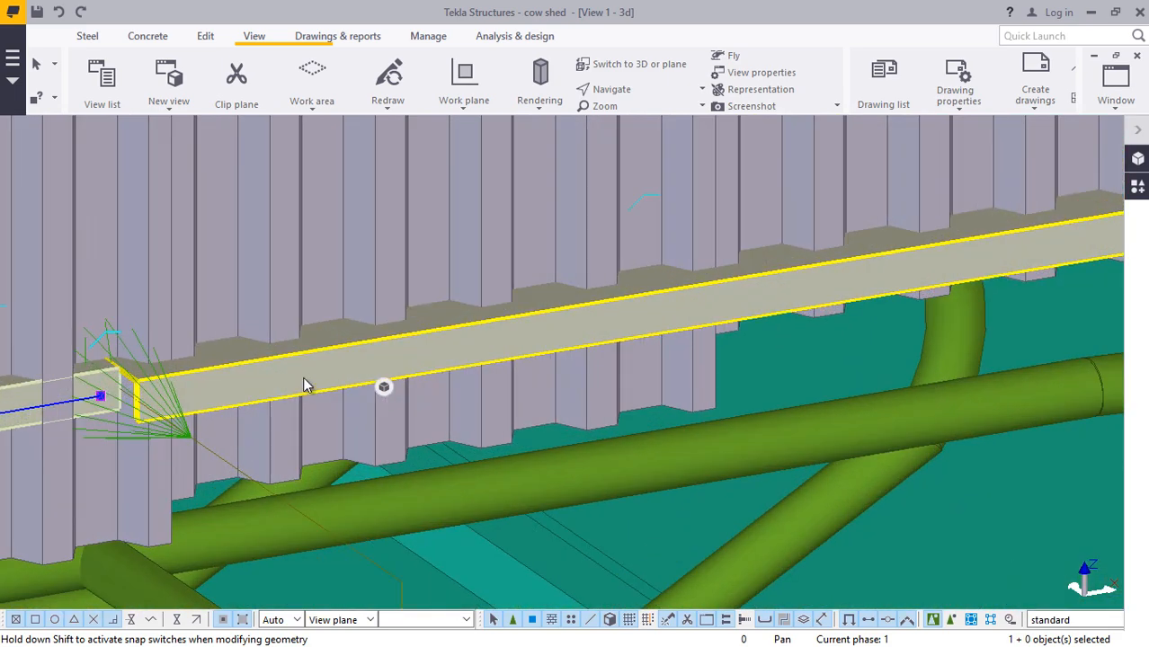
# - Check the profile and position settings of the PFC channel rail running along the base of the wall sheeting
pyautogui.doubleClick(273, 384)
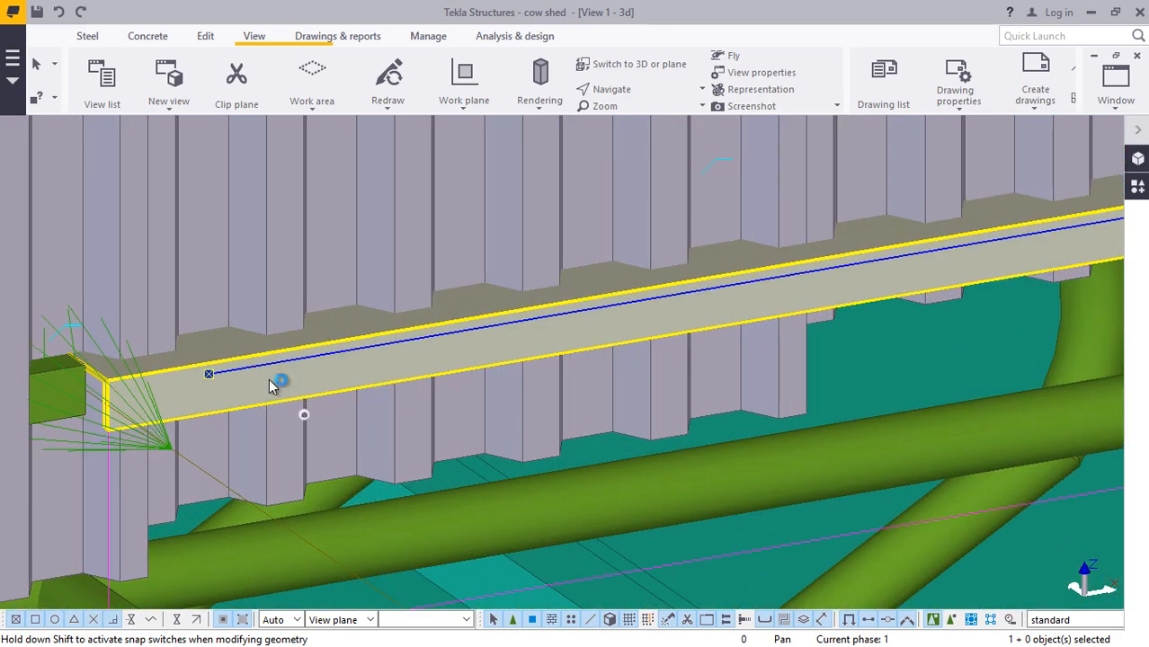
pyautogui.scroll(-8, 287, 382)
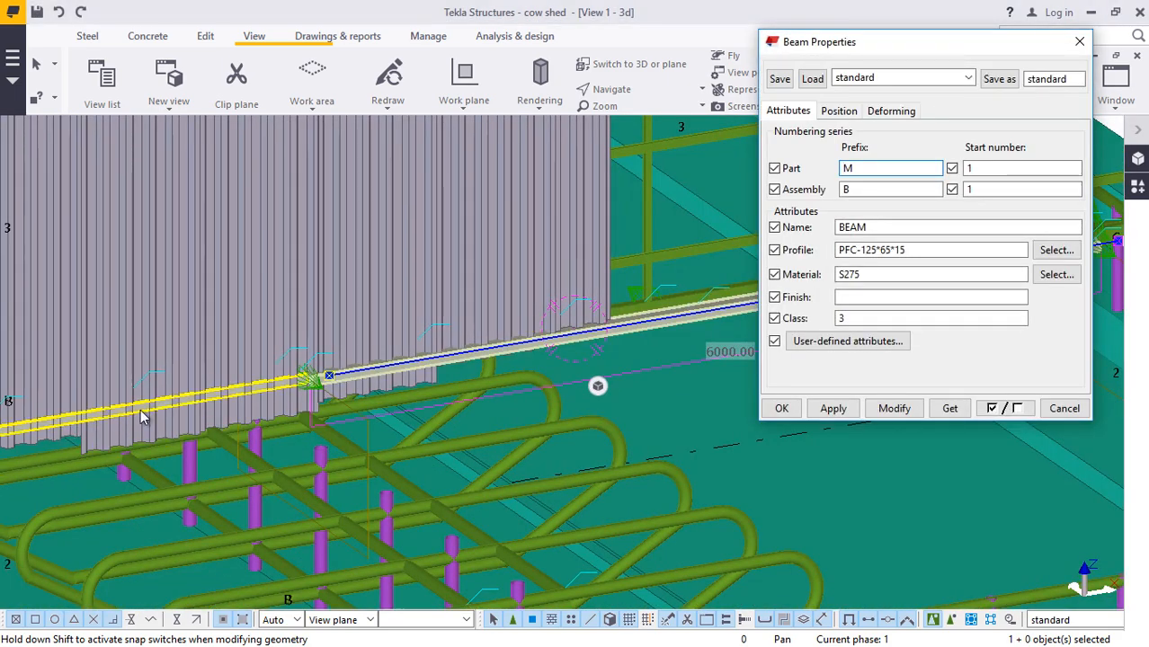
pyautogui.scroll(10, 352, 393)
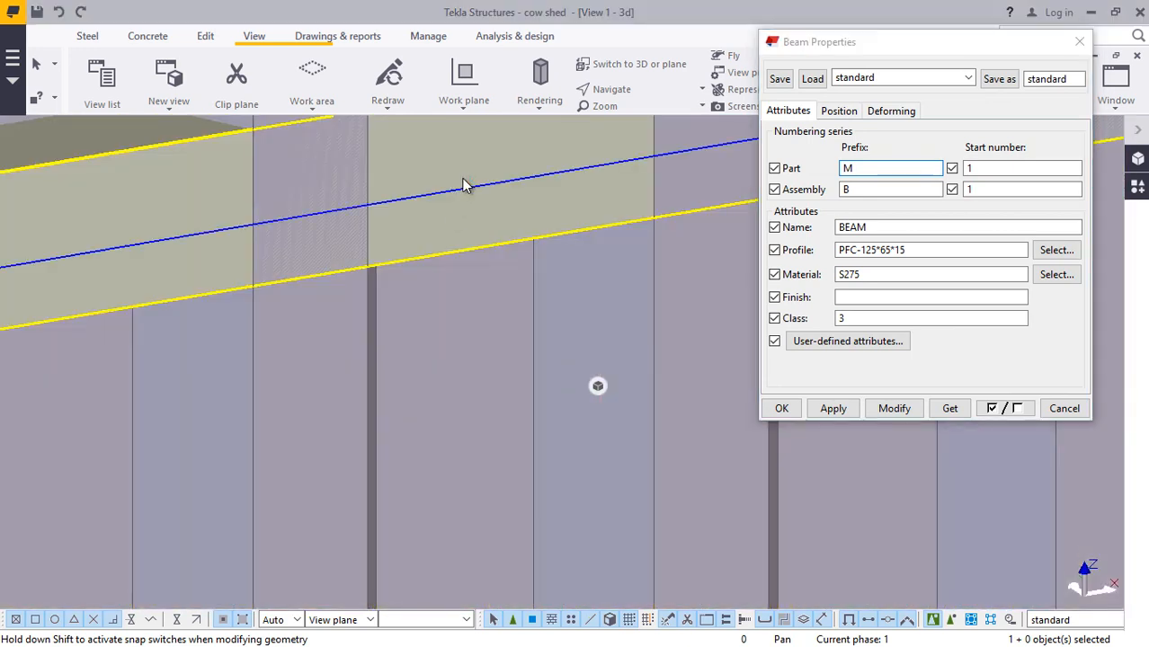
pyautogui.click(806, 163)
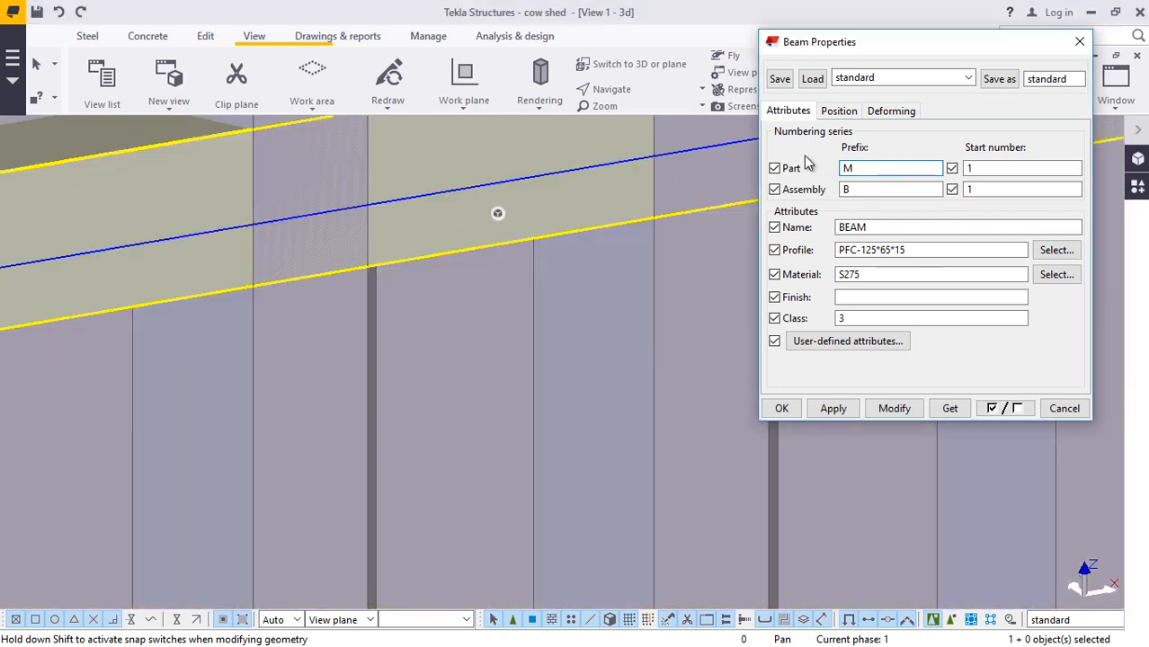
pyautogui.click(840, 112)
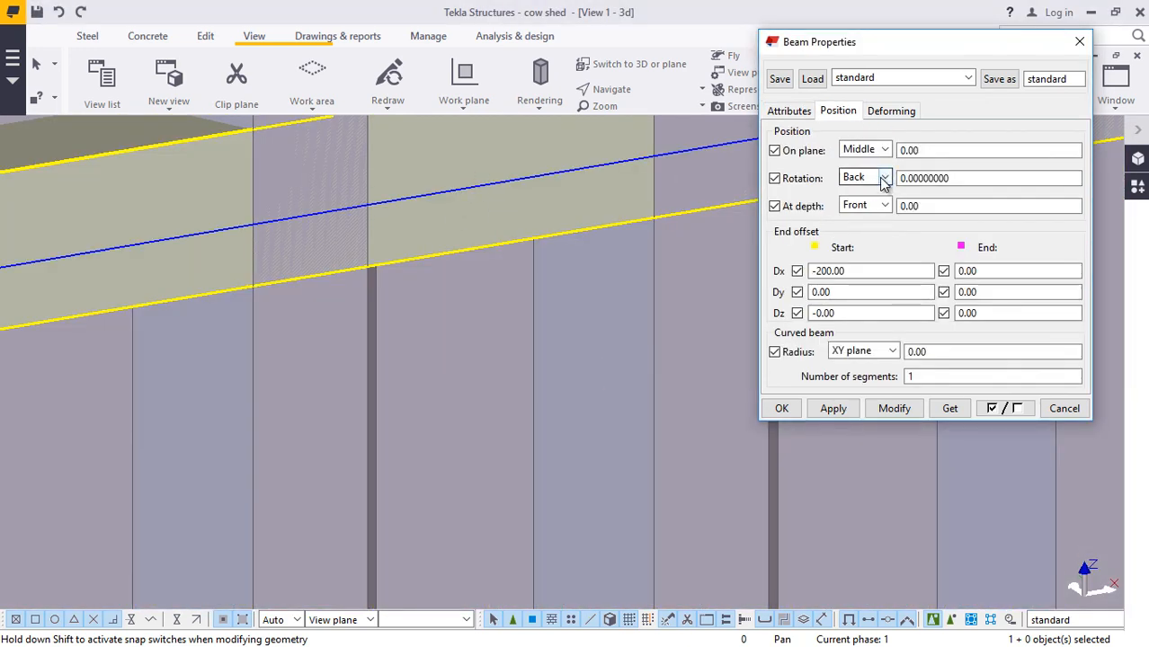
pyautogui.scroll(-5, 532, 340)
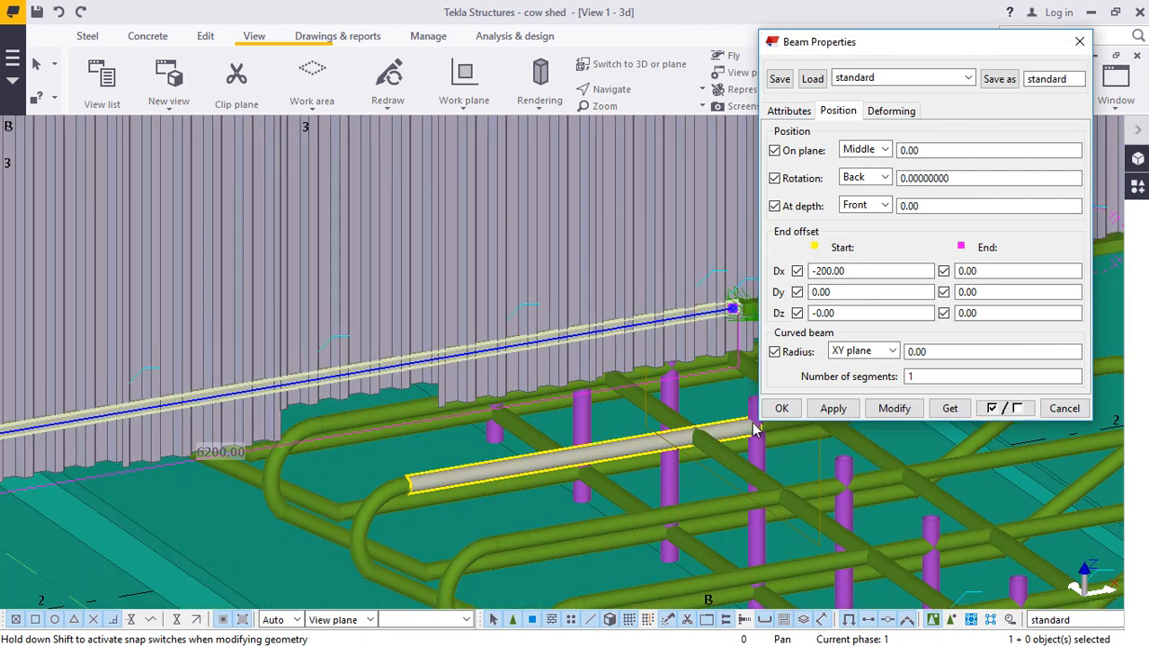
pyautogui.click(780, 408)
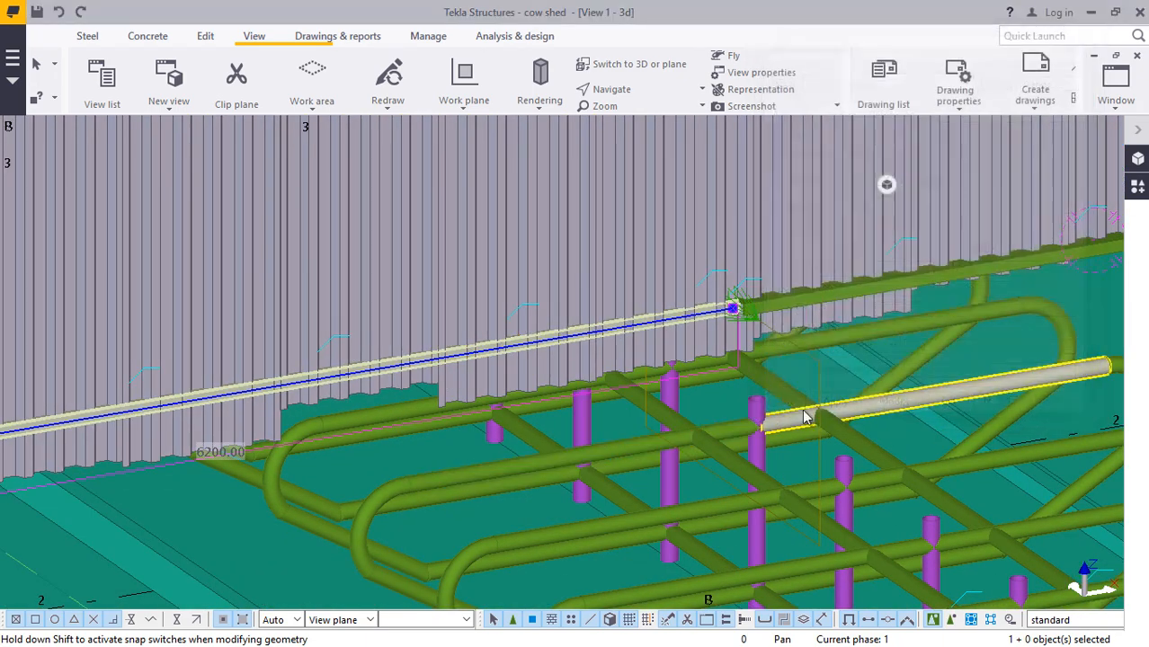
# - Move the offset channel rail at the sheeting base so its end corner meets the matching corner of the adjoining rail
pyautogui.scroll(3, 809, 305)
pyautogui.scroll(4, 765, 310)
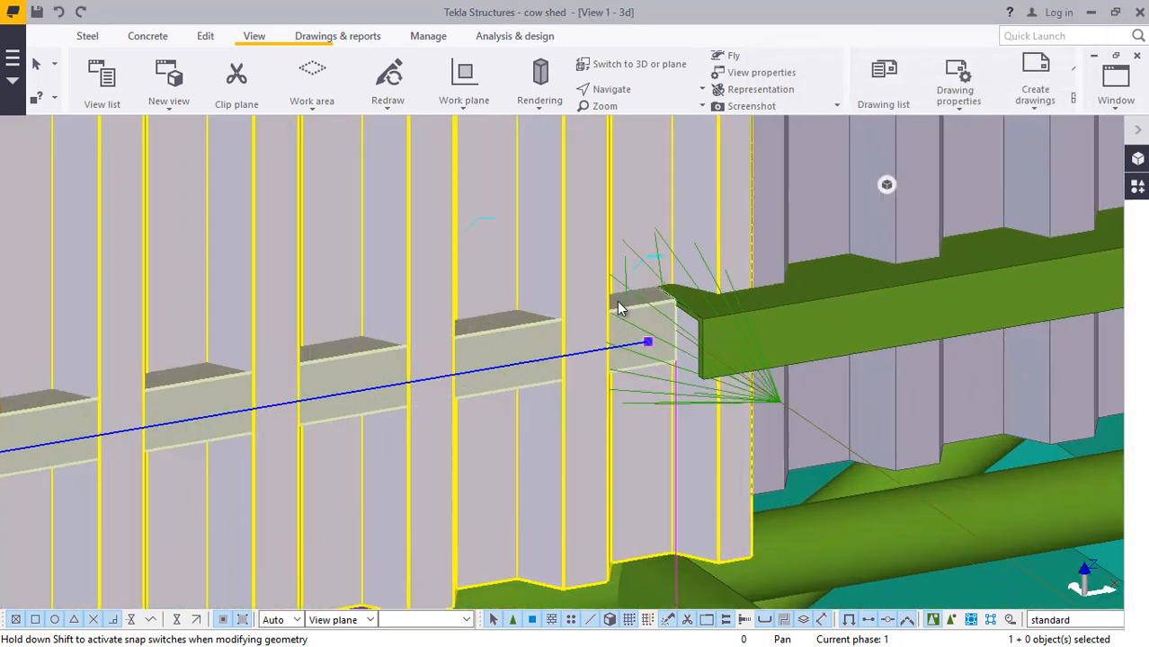
pyautogui.scroll(-3, 755, 333)
pyautogui.scroll(5, 719, 337)
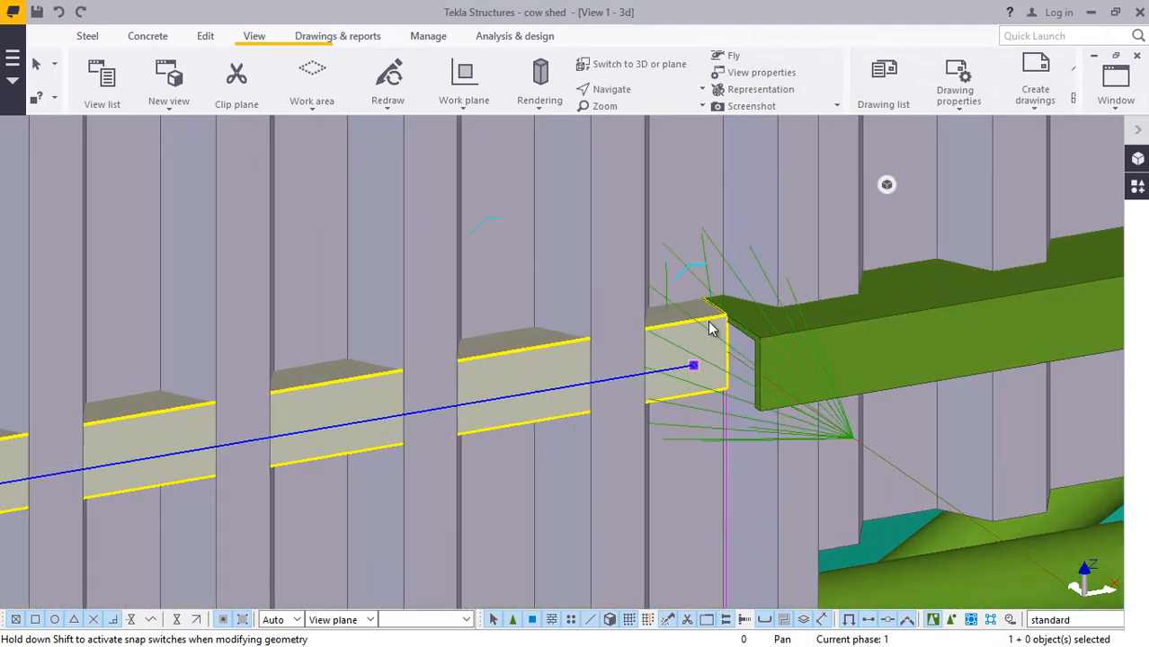
pyautogui.rightClick(710, 317)
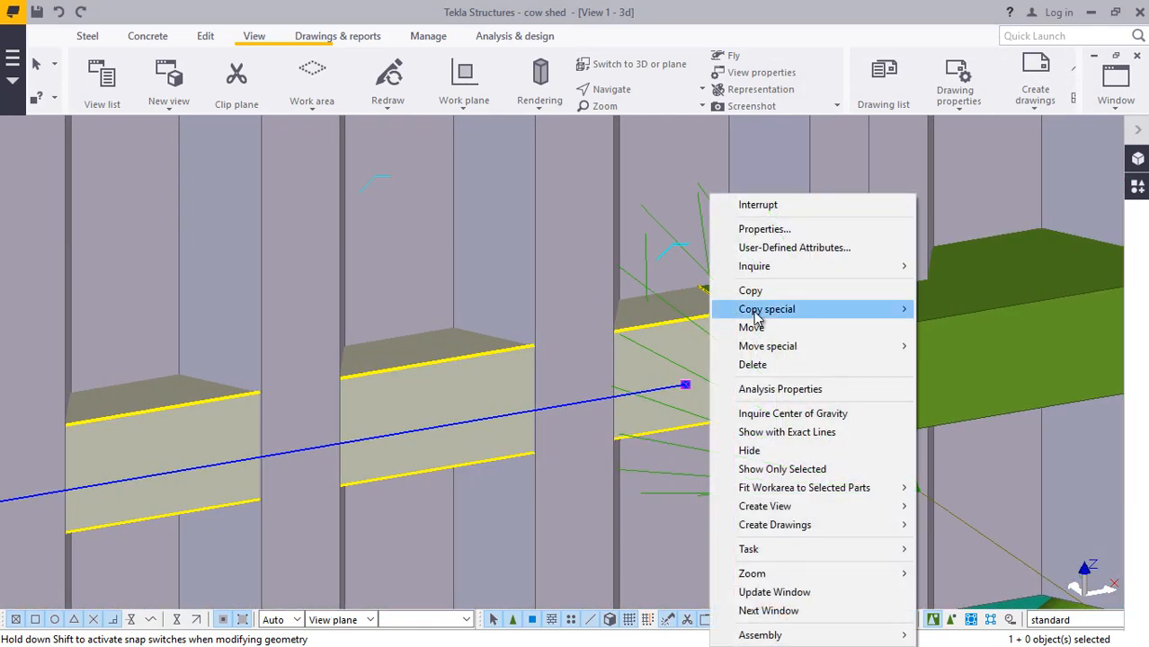
pyautogui.click(764, 325)
pyautogui.scroll(2, 728, 314)
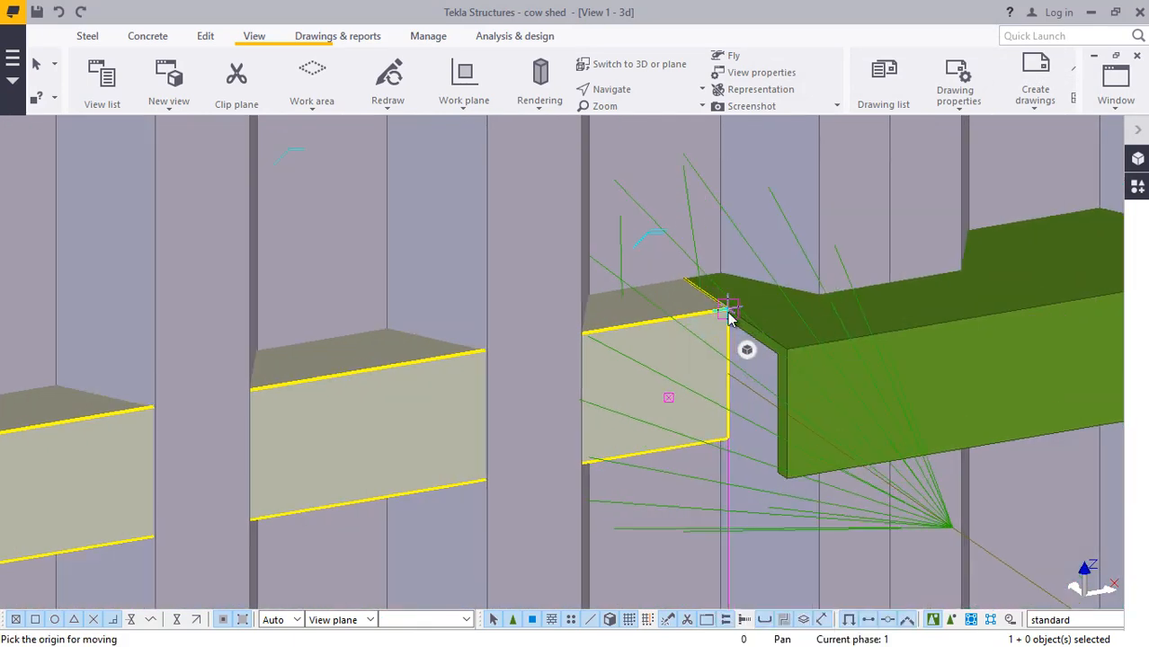
pyautogui.scroll(-8, 791, 351)
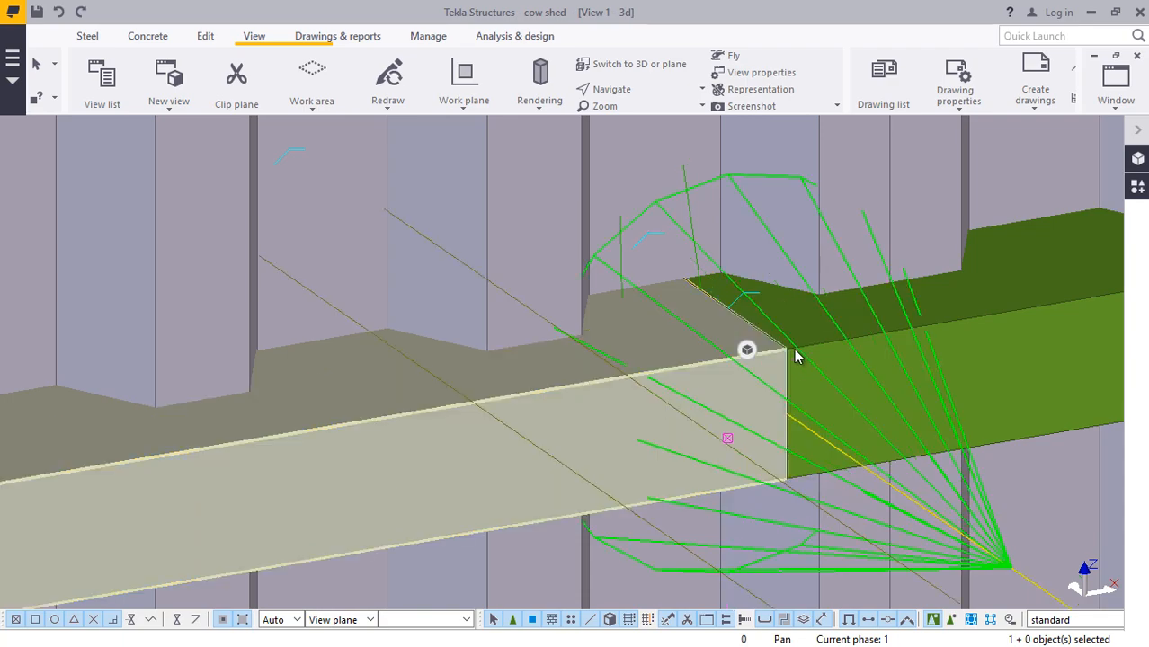
pyautogui.scroll(-7, 916, 356)
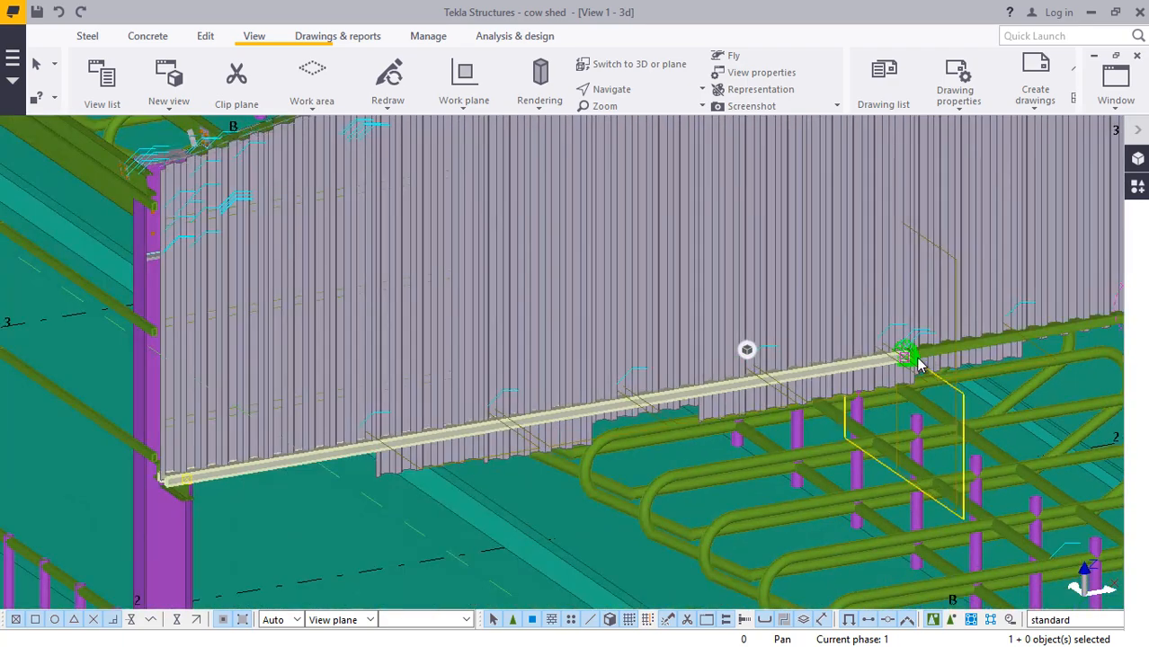
# - Examine the run of the aligned rails along the sheeted wall, from the far sheets back to the corner column
pyautogui.scroll(1, 457, 367)
pyautogui.scroll(-4, 171, 367)
pyautogui.scroll(8, 773, 359)
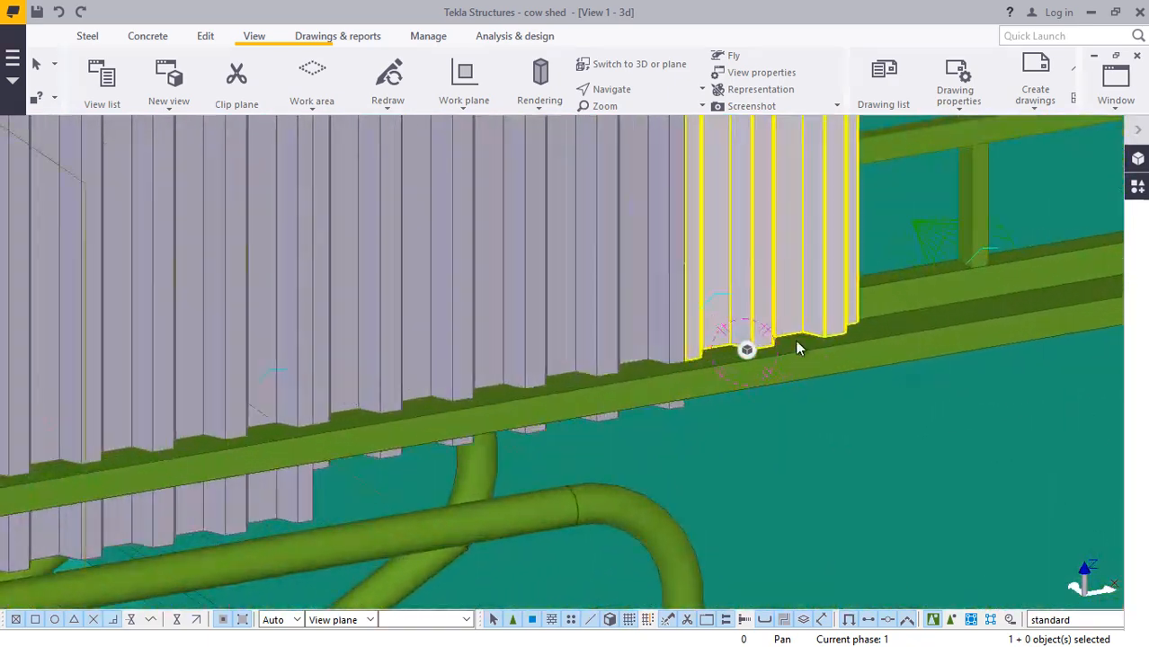
pyautogui.keyDown('ctrl'); pyautogui.moveTo(796, 339); pyautogui.dragTo(704, 180, button='middle'); pyautogui.keyUp('ctrl')
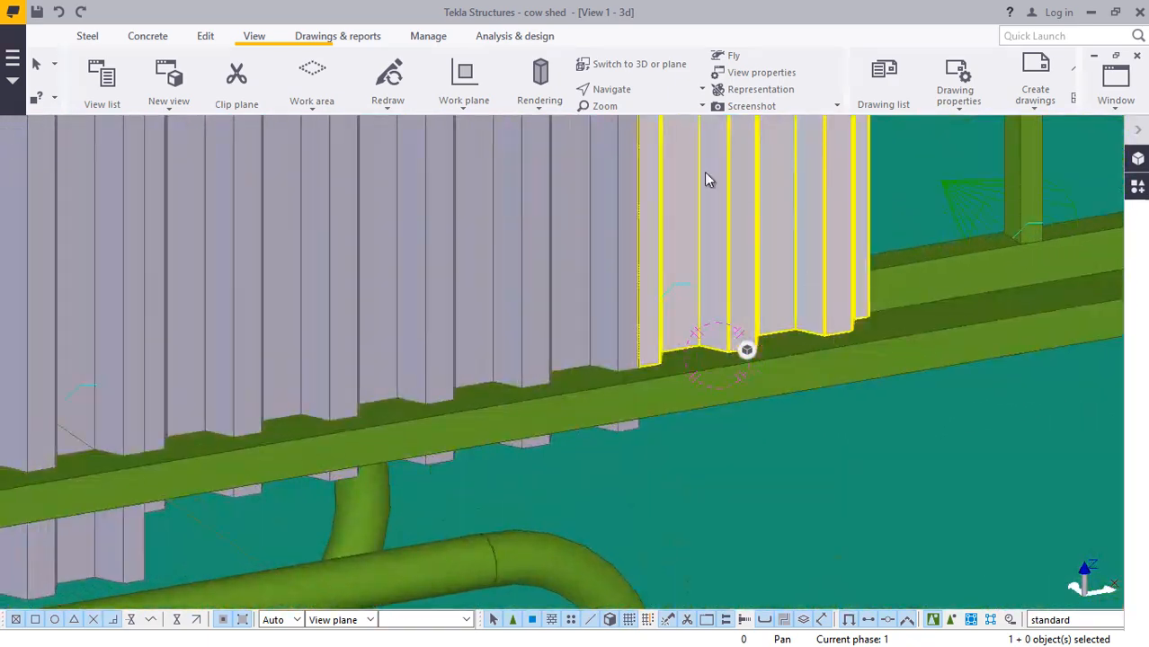
pyautogui.click(652, 93)
pyautogui.click(654, 115)
pyautogui.moveTo(629, 373); pyautogui.dragTo(766, 572)
pyautogui.scroll(-2, 644, 341)
pyautogui.keyDown('ctrl'); pyautogui.moveTo(643, 341); pyautogui.dragTo(679, 343, button='middle'); pyautogui.keyUp('ctrl')
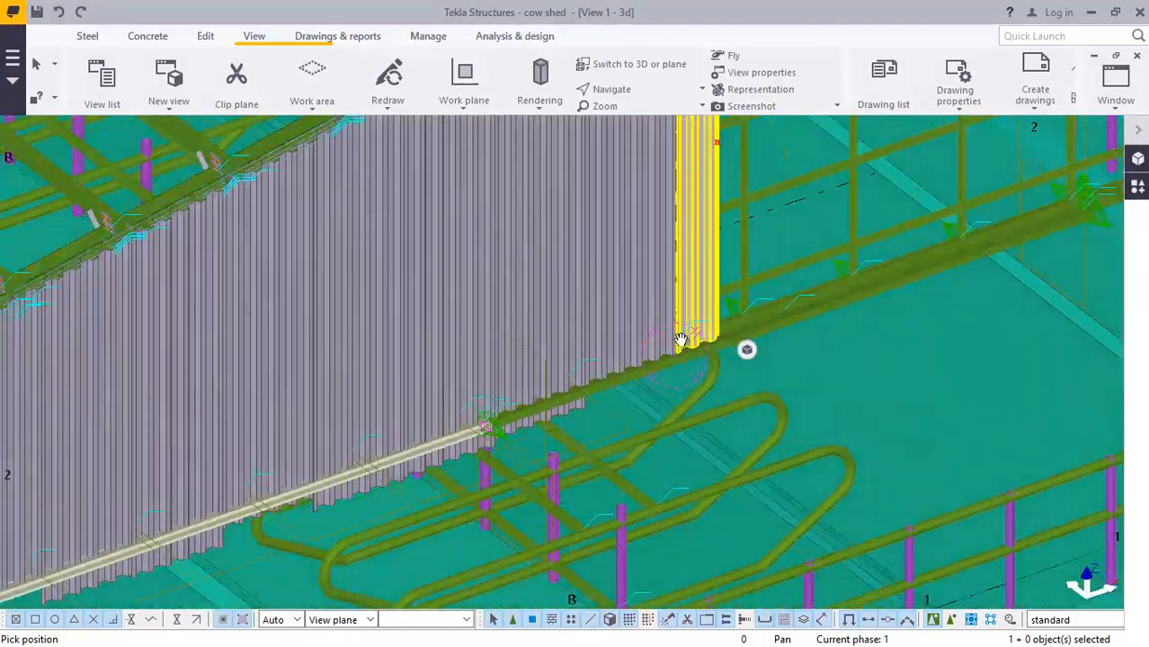
pyautogui.scroll(-2, 710, 312)
pyautogui.scroll(-1, 712, 312)
pyautogui.scroll(2, 431, 444)
pyautogui.scroll(-3, 459, 400)
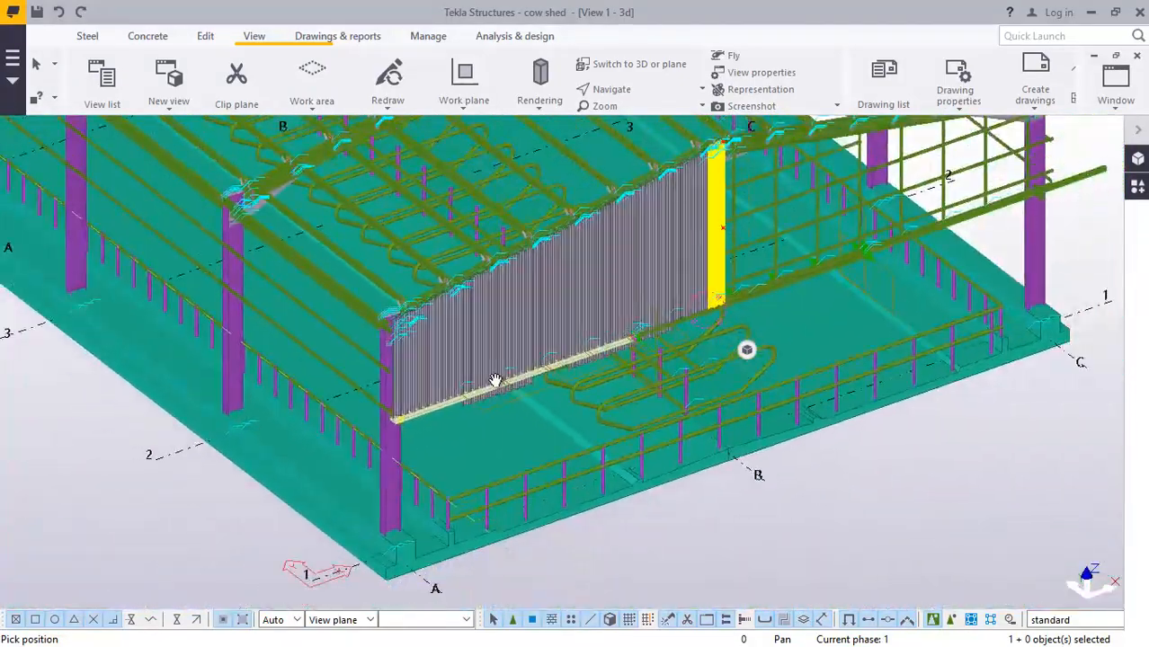
pyautogui.scroll(3, 439, 459)
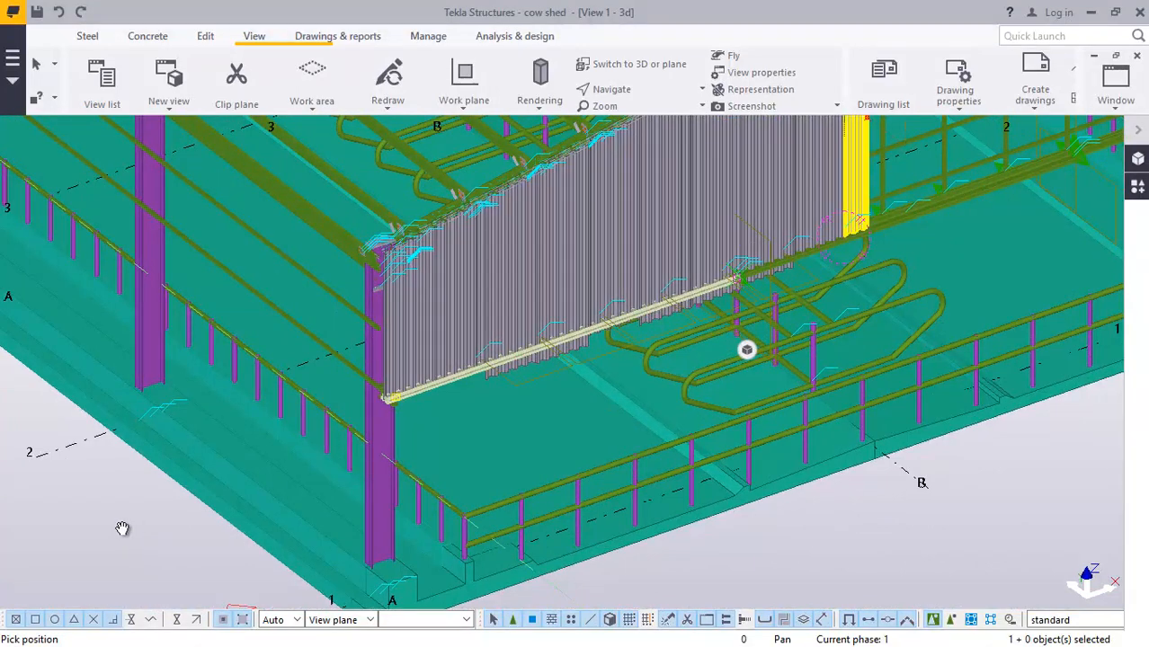
pyautogui.rightClick(117, 255)
pyautogui.click(158, 263)
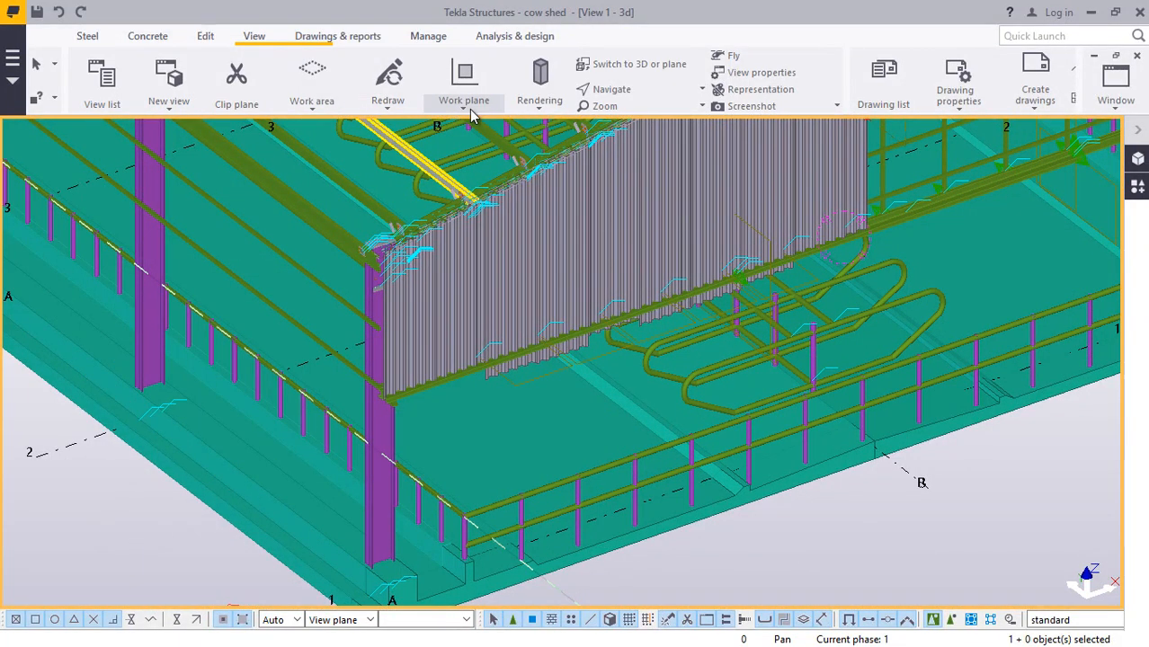
# - Inspect from below the places where the corrugated wall sheets run through the channel rail near the corner column
pyautogui.scroll(5, 474, 456)
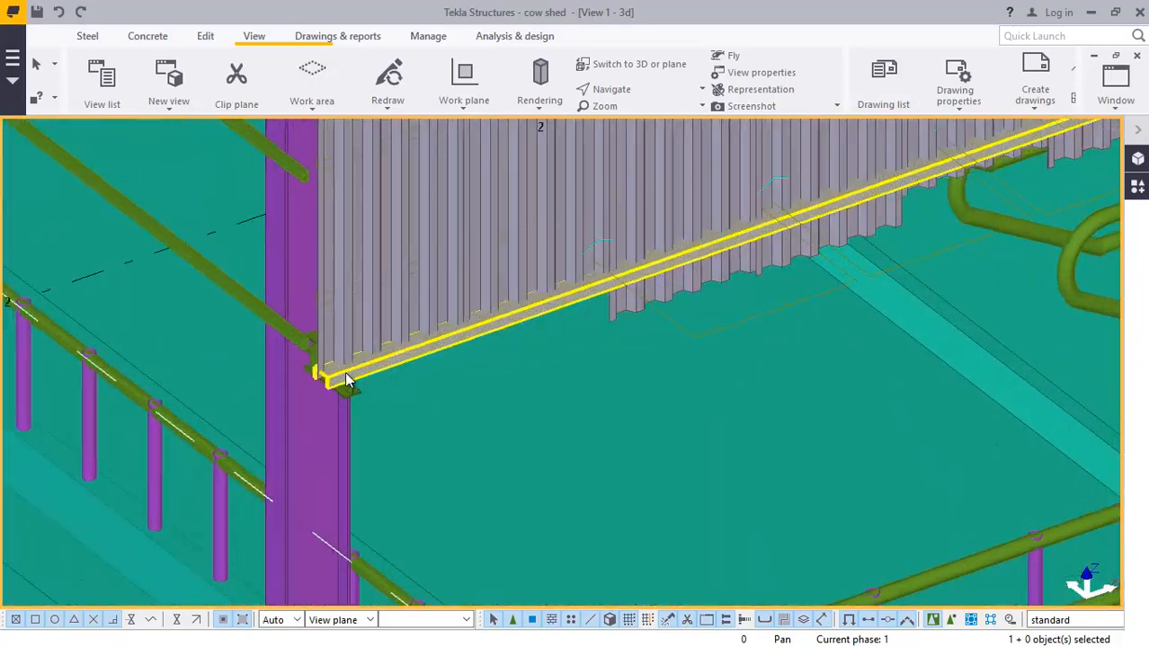
pyautogui.scroll(2, 347, 379)
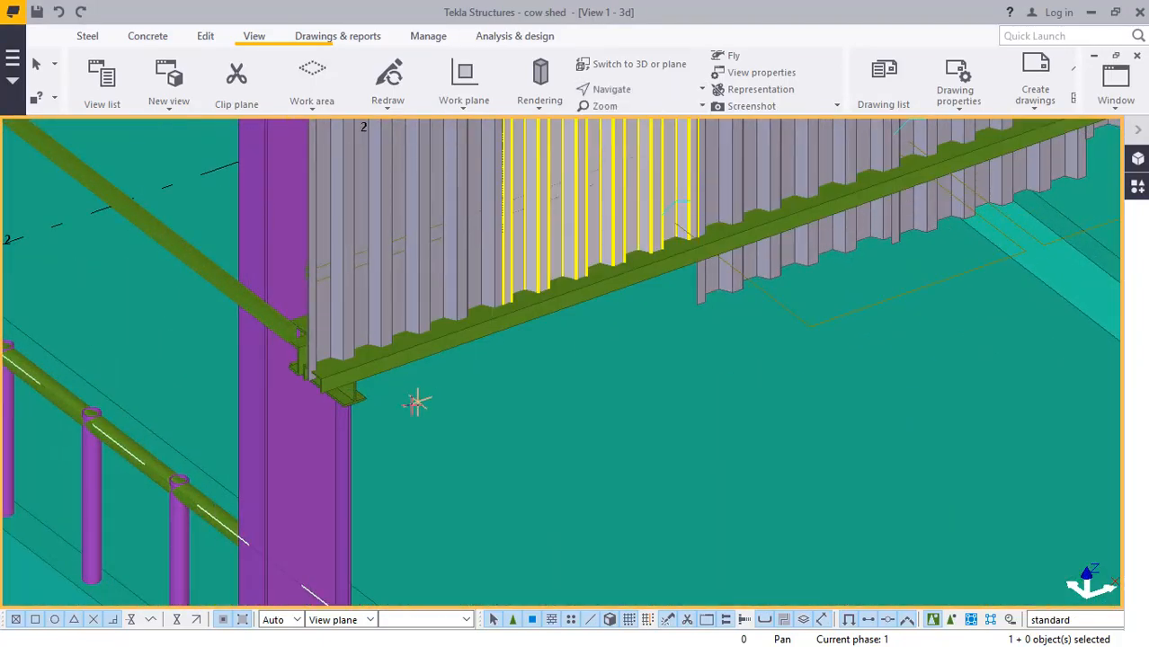
pyautogui.keyDown('ctrl'); pyautogui.moveTo(348, 350); pyautogui.dragTo(293, 178, button='middle'); pyautogui.keyUp('ctrl')
pyautogui.keyDown('ctrl'); pyautogui.moveTo(422, 331); pyautogui.dragTo(530, 331, button='middle'); pyautogui.keyUp('ctrl')
pyautogui.keyDown('ctrl'); pyautogui.moveTo(442, 309); pyautogui.dragTo(374, 278, button='middle'); pyautogui.keyUp('ctrl')
pyautogui.scroll(1, 913, 427)
pyautogui.scroll(3, 841, 370)
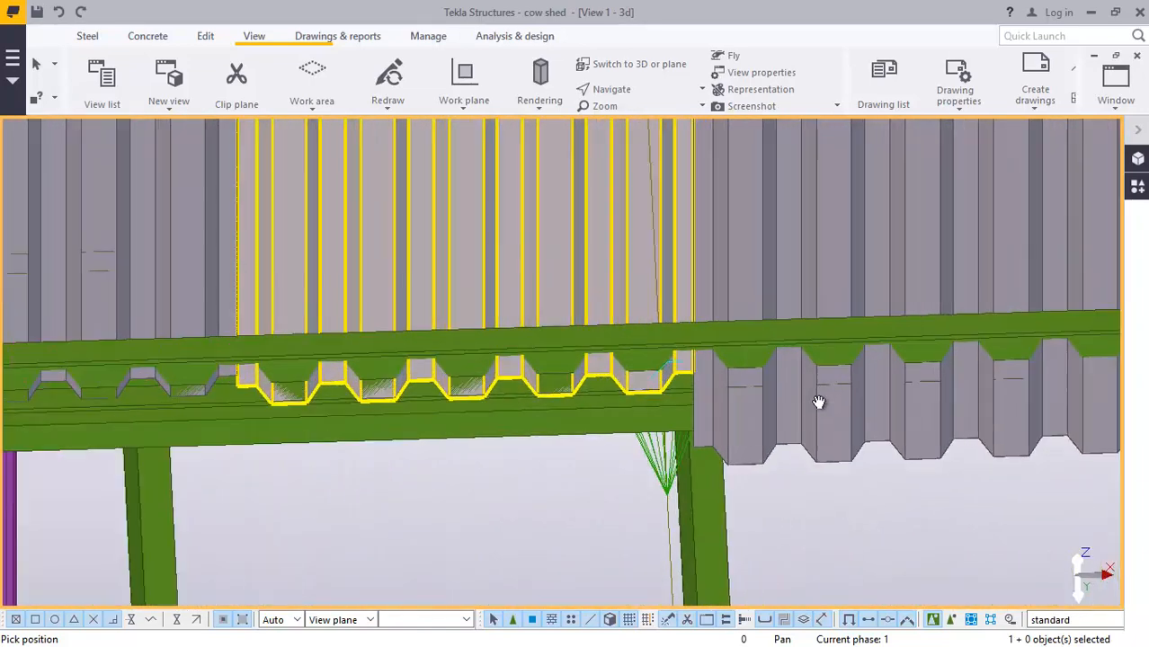
pyautogui.keyDown('ctrl'); pyautogui.moveTo(817, 402); pyautogui.dragTo(797, 378, button='middle'); pyautogui.keyUp('ctrl')
pyautogui.click(639, 97)
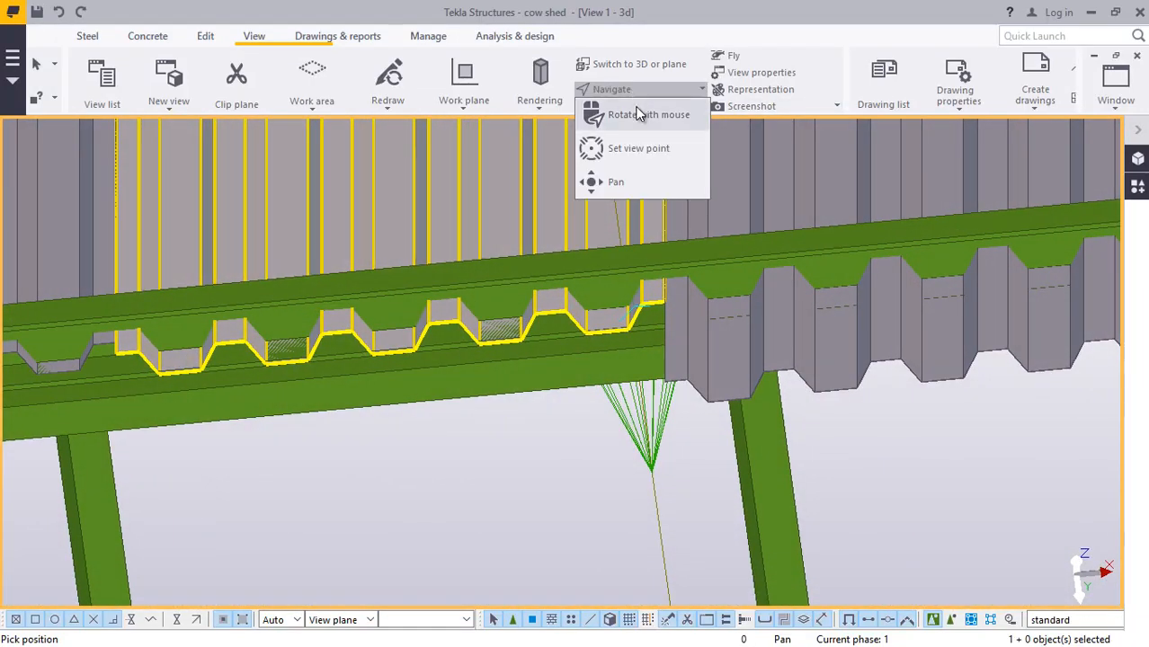
pyautogui.click(620, 185)
pyautogui.keyDown('ctrl'); pyautogui.moveTo(720, 301); pyautogui.dragTo(687, 358, button='middle'); pyautogui.keyUp('ctrl')
pyautogui.scroll(1, 680, 257)
pyautogui.rightClick(774, 331)
pyautogui.click(800, 337)
pyautogui.scroll(-2, 688, 358)
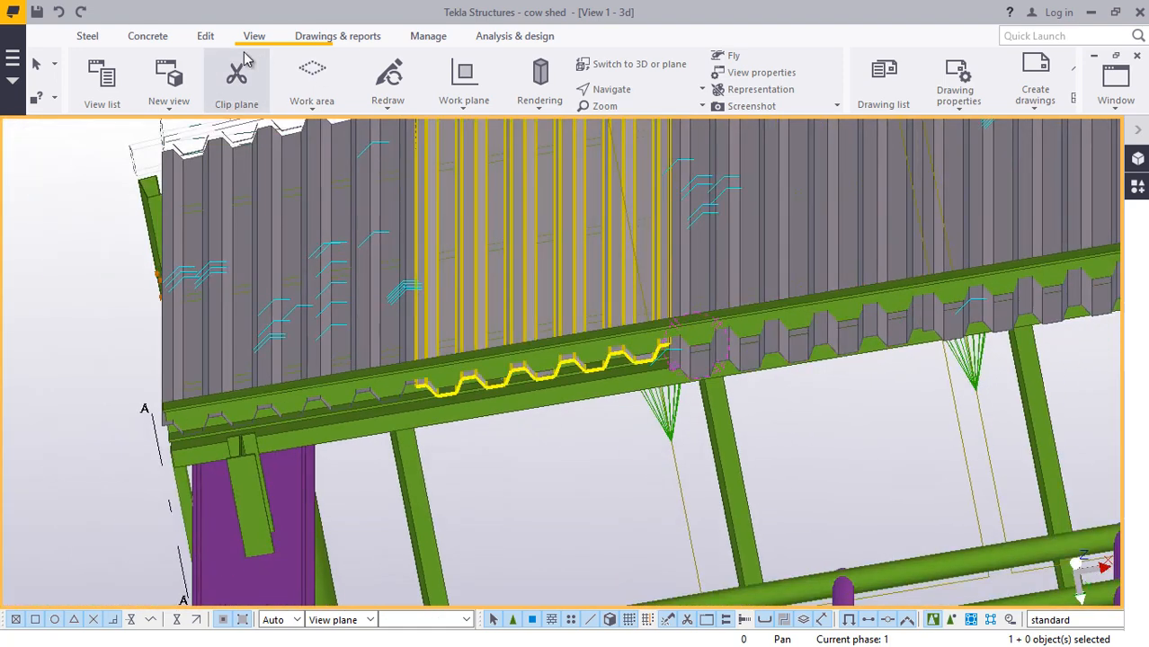
# - Cut the corrugated sheet nearest grid line A with a Part cut, using the channel rail as the cutting part
pyautogui.click(205, 38)
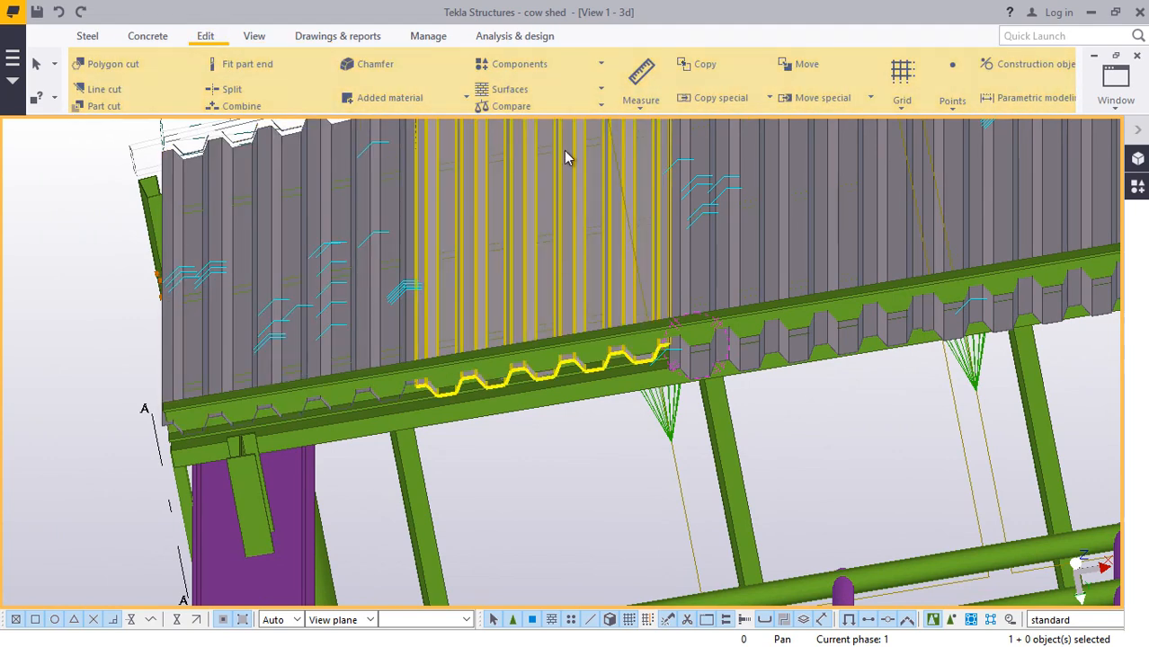
pyautogui.click(109, 106)
pyautogui.scroll(2, 539, 353)
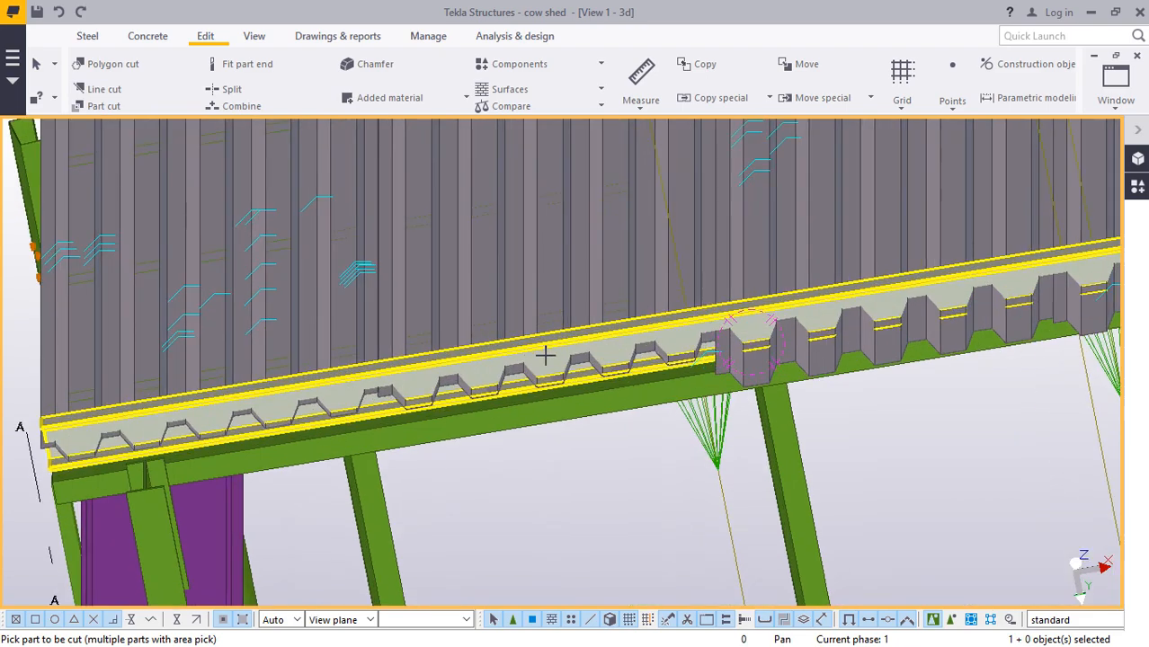
pyautogui.scroll(2, 791, 337)
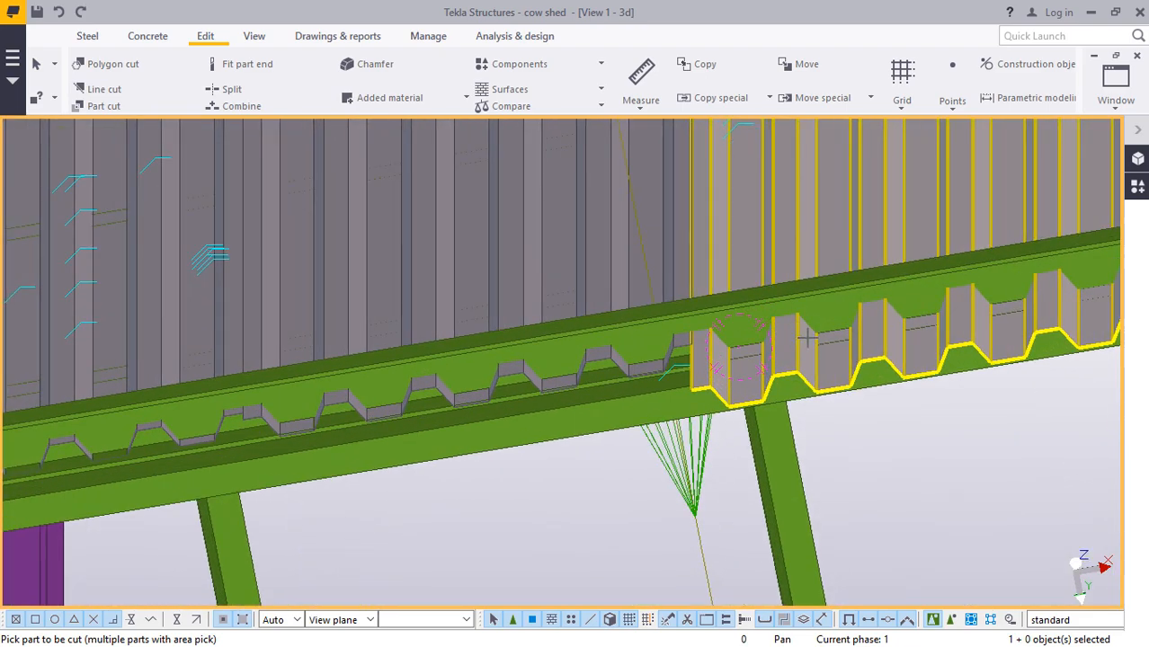
pyautogui.scroll(-3, 667, 379)
pyautogui.scroll(2, 421, 394)
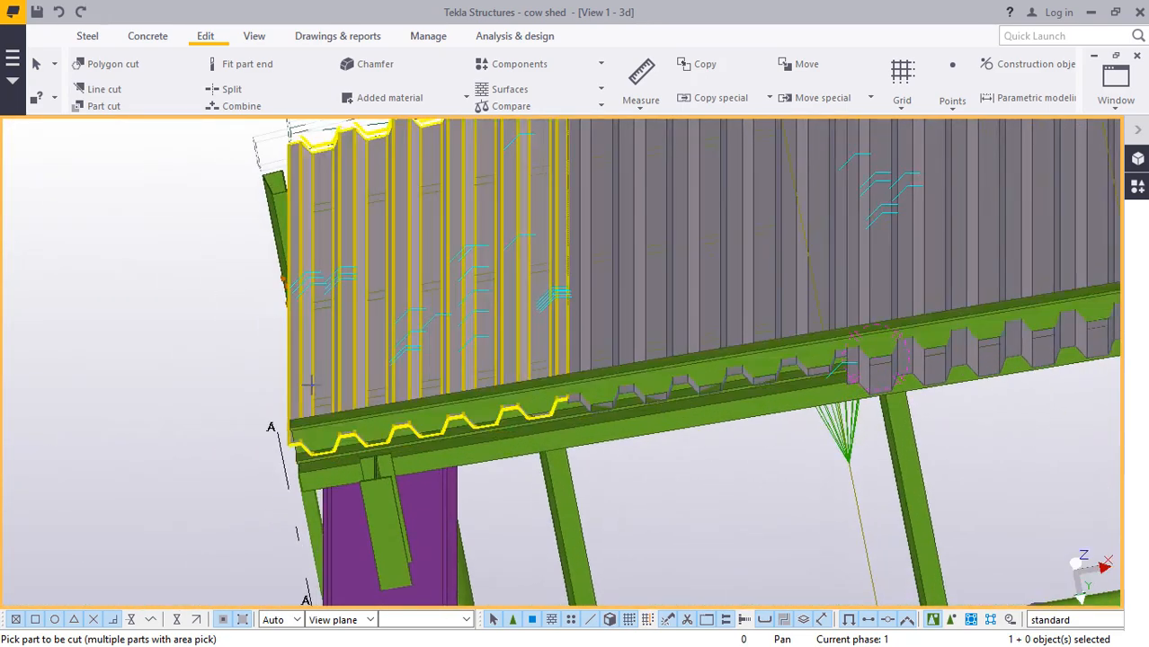
pyautogui.scroll(2, 359, 366)
pyautogui.scroll(3, 436, 433)
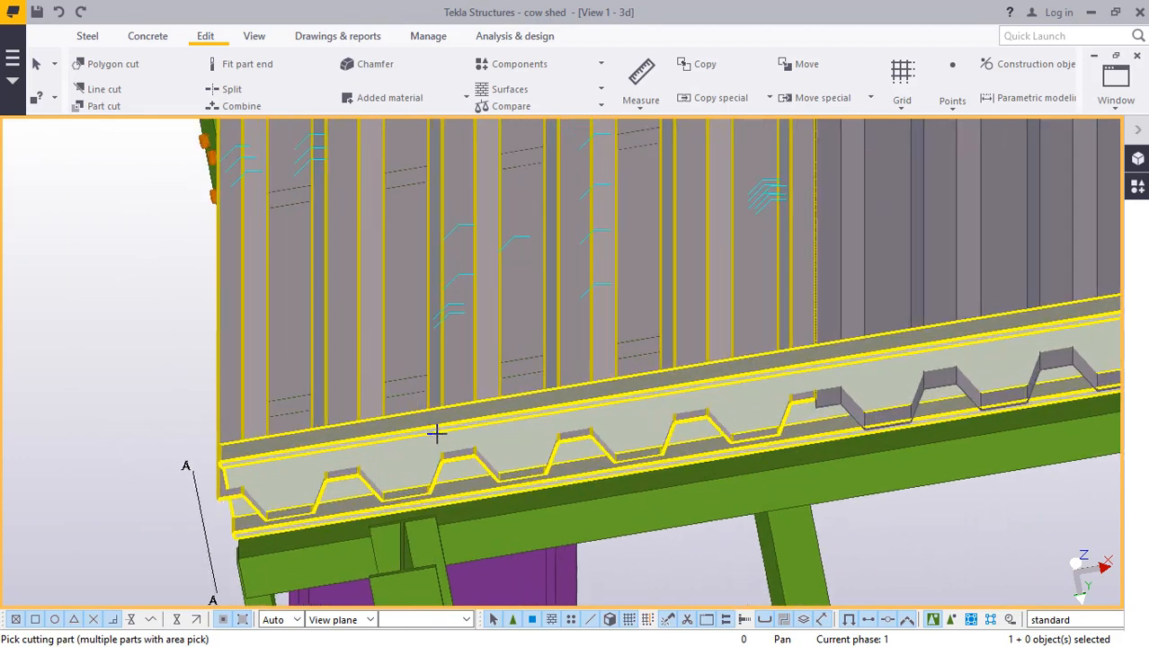
pyautogui.click(486, 410)
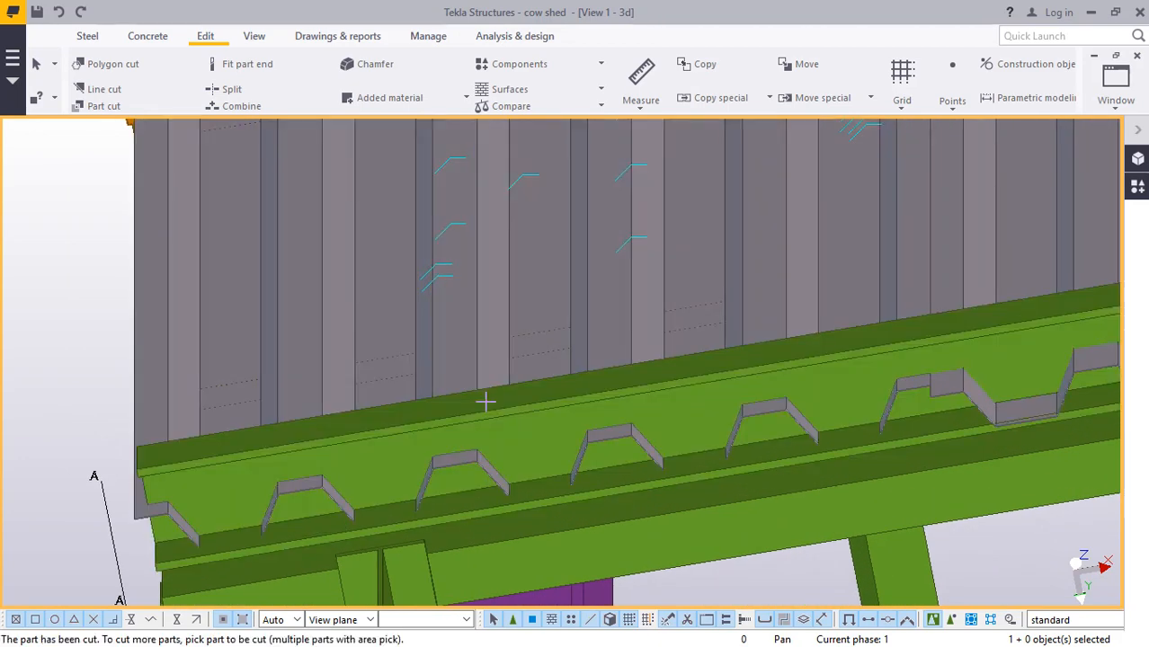
pyautogui.scroll(-3, 486, 401)
pyautogui.scroll(3, 680, 387)
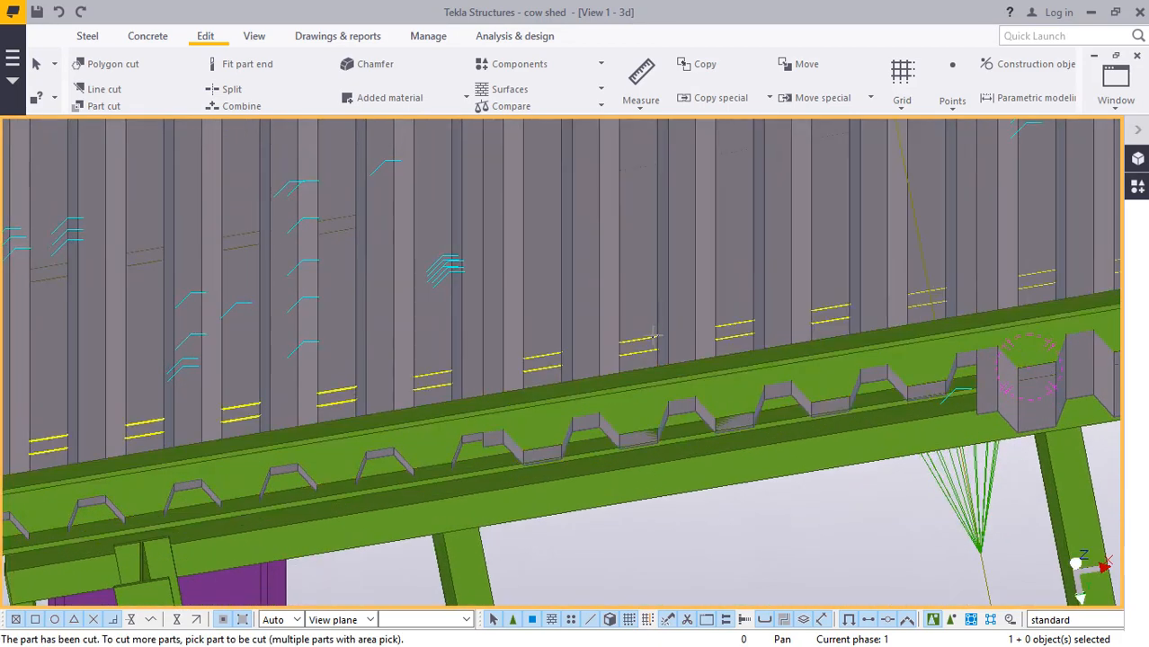
pyautogui.rightClick(655, 335)
pyautogui.click(674, 346)
# - Redraw the view around the cut sheet and the channel rail
pyautogui.scroll(-4, 697, 382)
pyautogui.rightClick(724, 505)
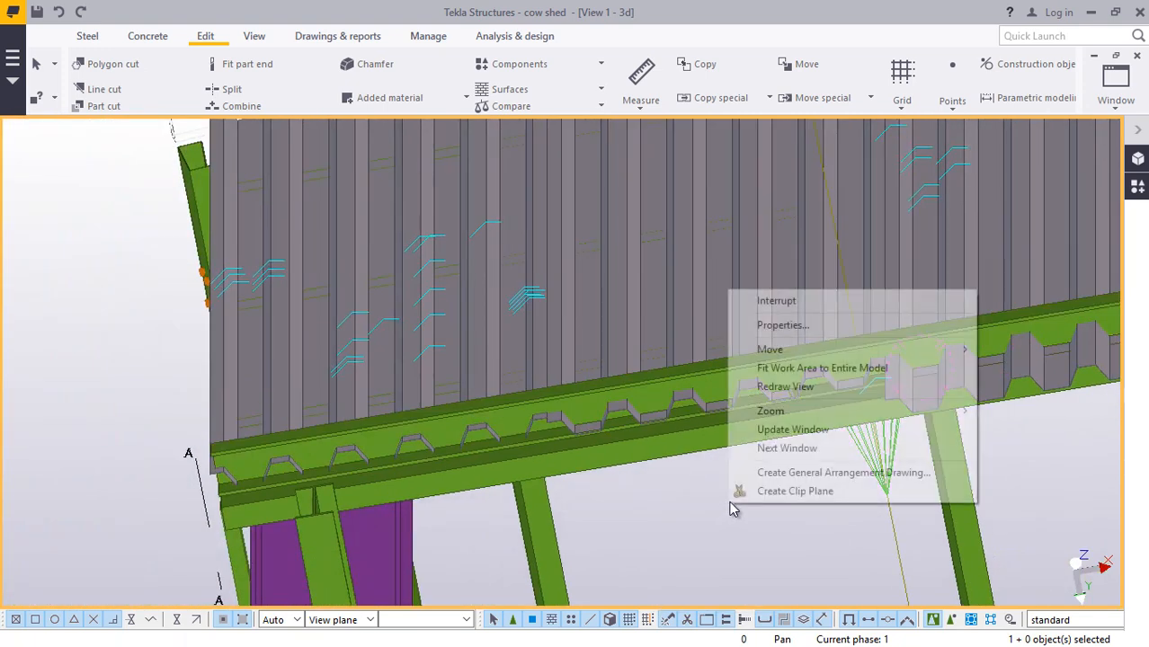
pyautogui.click(795, 388)
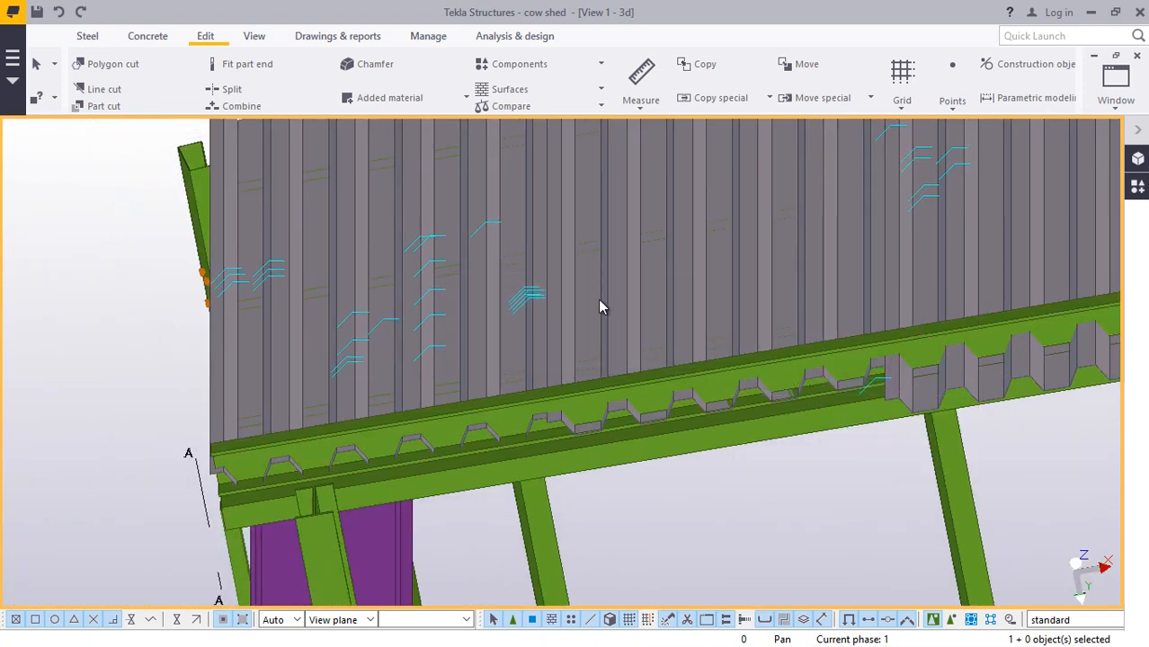
# - Try a Part cut on the second corrugated sheet from grid line A with the channel rail as cutting part, and undo it
pyautogui.scroll(1, 641, 332)
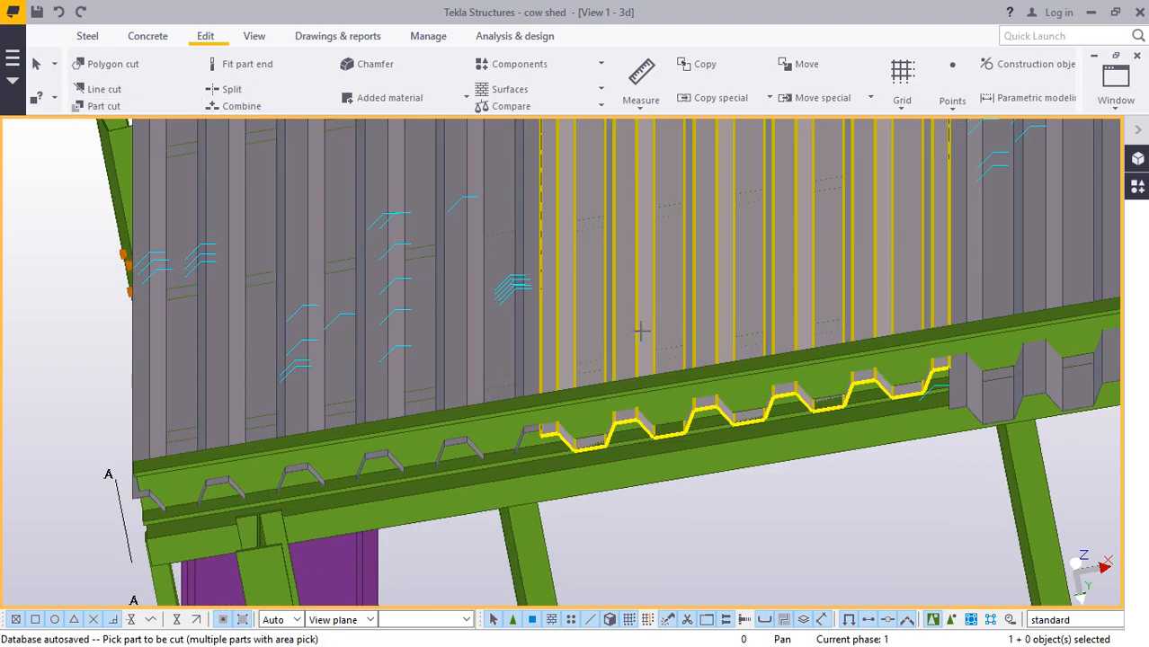
pyautogui.scroll(2, 679, 291)
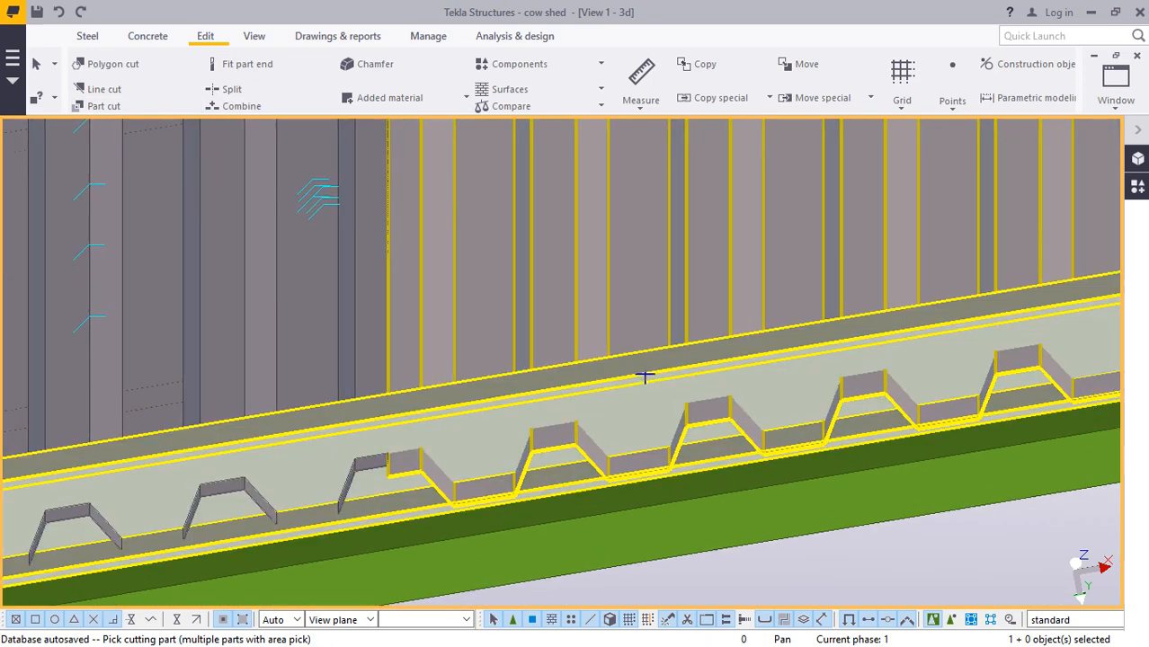
pyautogui.click(640, 375)
pyautogui.scroll(-4, 526, 351)
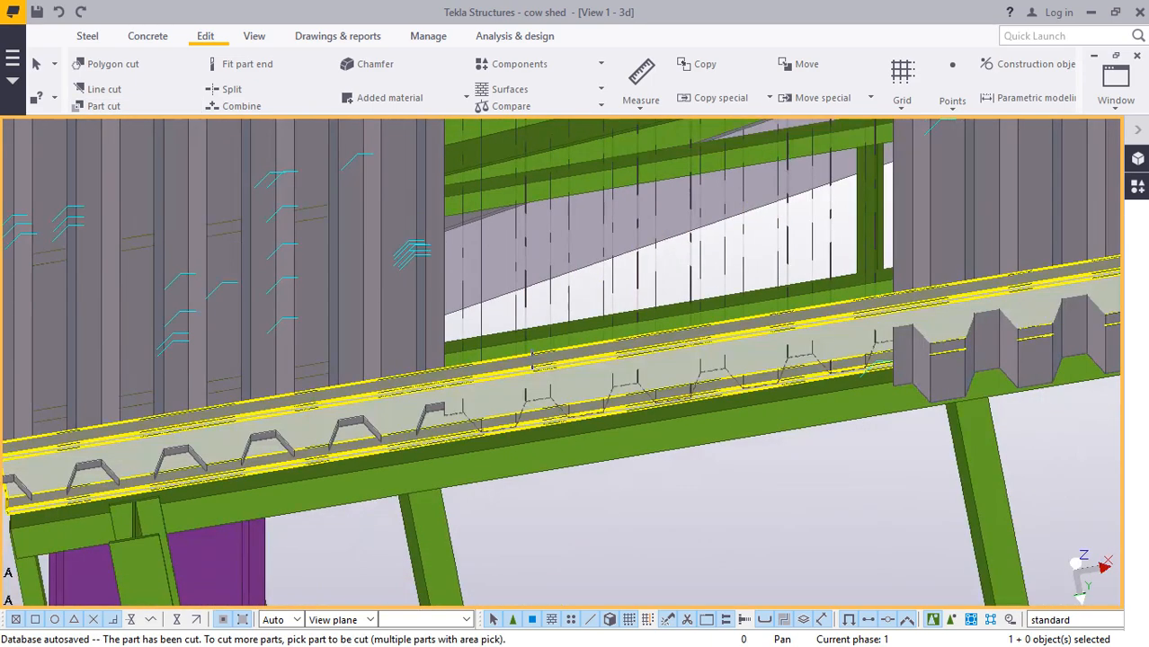
pyautogui.rightClick(580, 291)
pyautogui.click(597, 302)
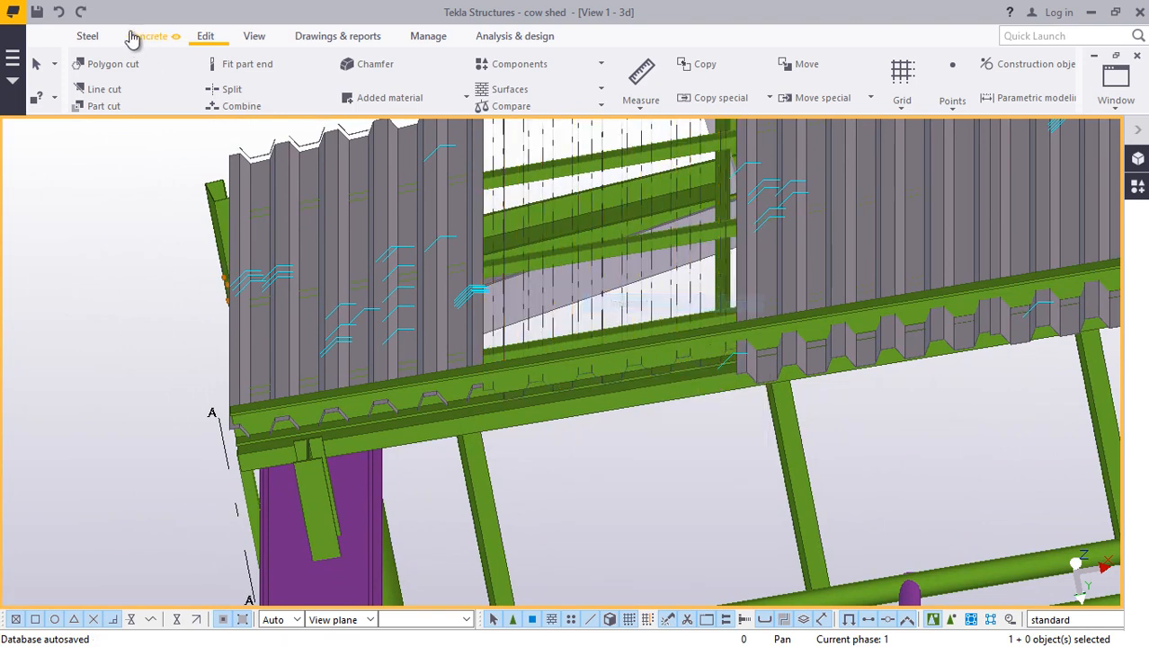
pyautogui.click(57, 12)
# - Retry the Part cut on the second corrugated sheet against the channel rail, redraw the view, and undo the cut
pyautogui.scroll(2, 604, 457)
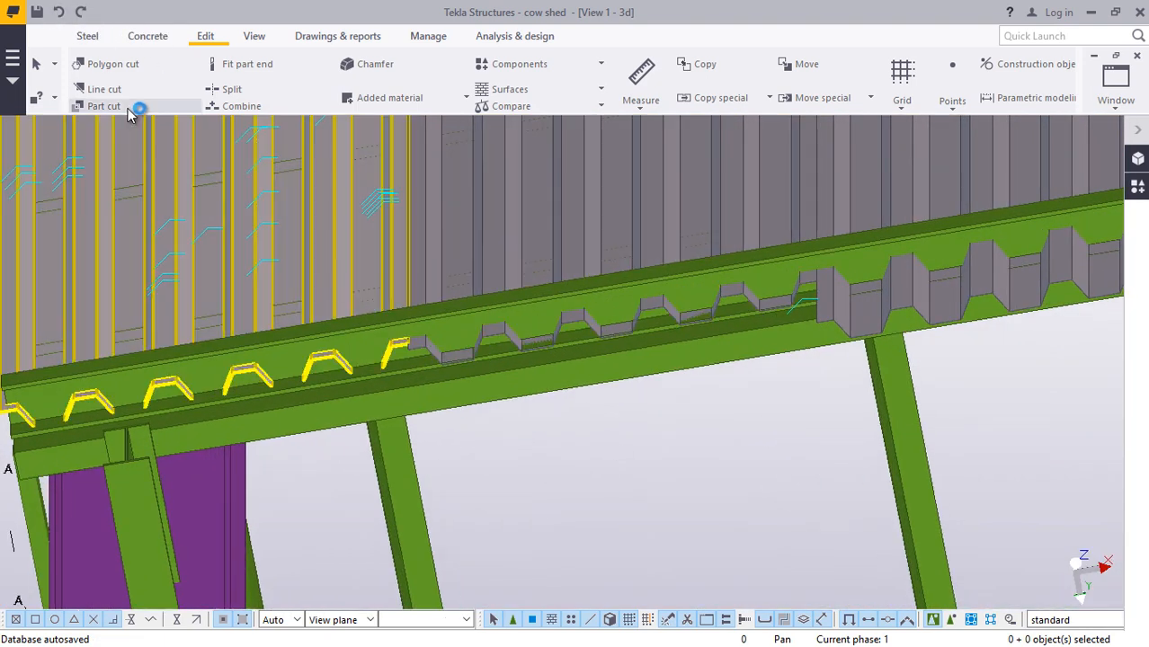
pyautogui.click(112, 107)
pyautogui.scroll(4, 441, 328)
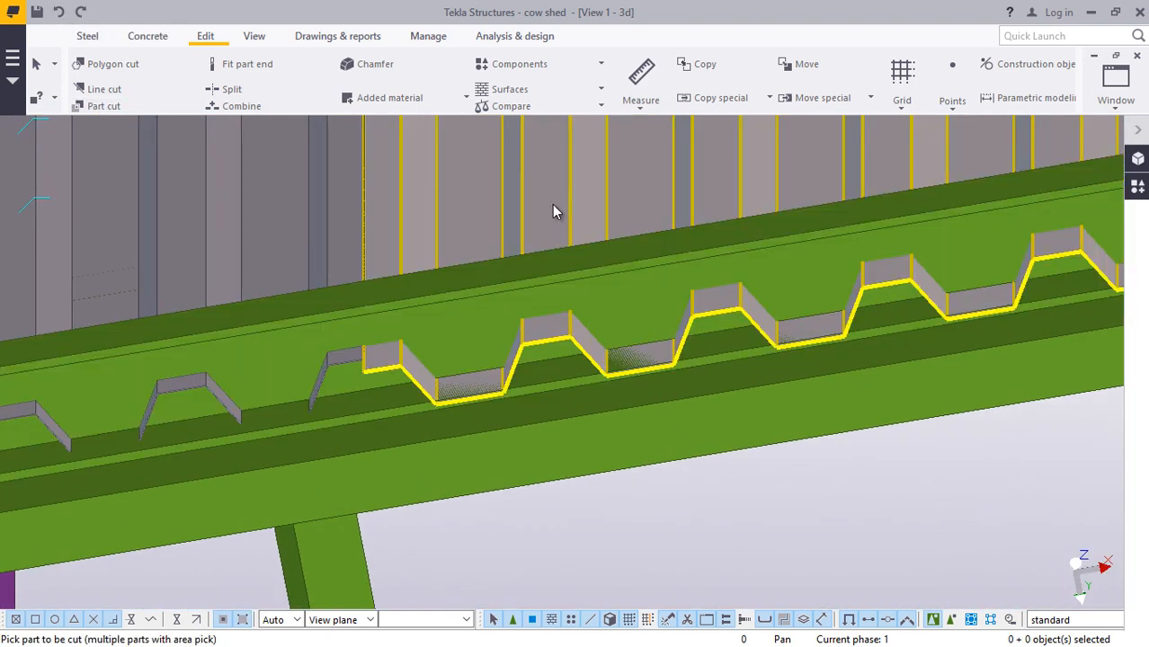
pyautogui.scroll(2, 554, 243)
pyautogui.click(560, 268)
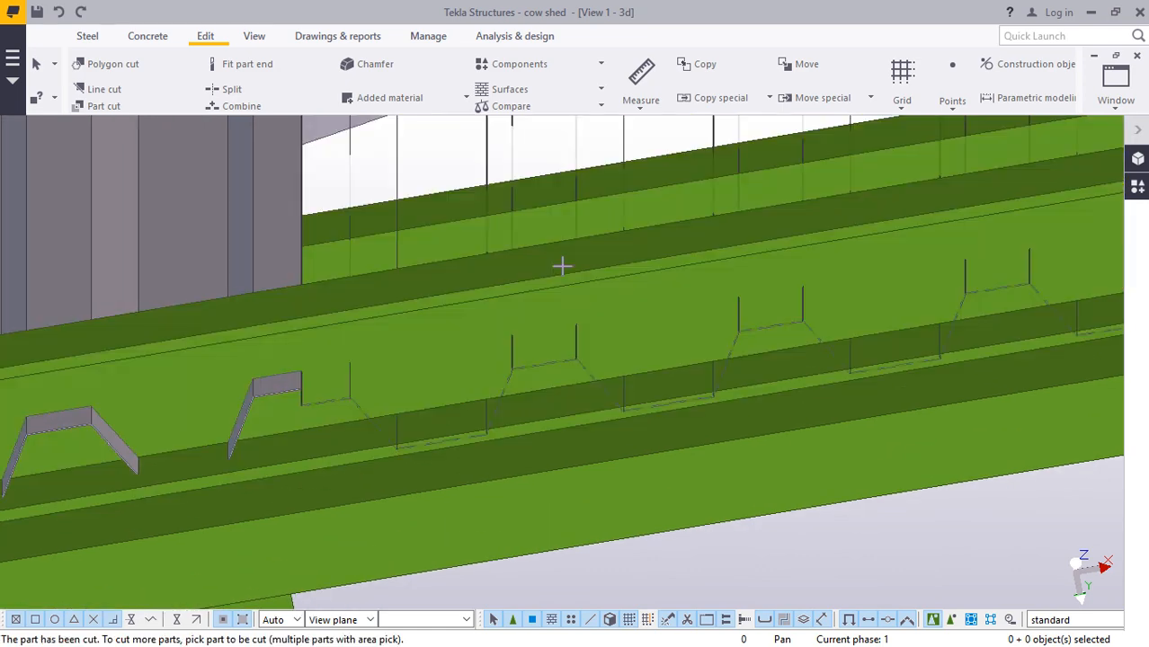
pyautogui.scroll(-5, 549, 315)
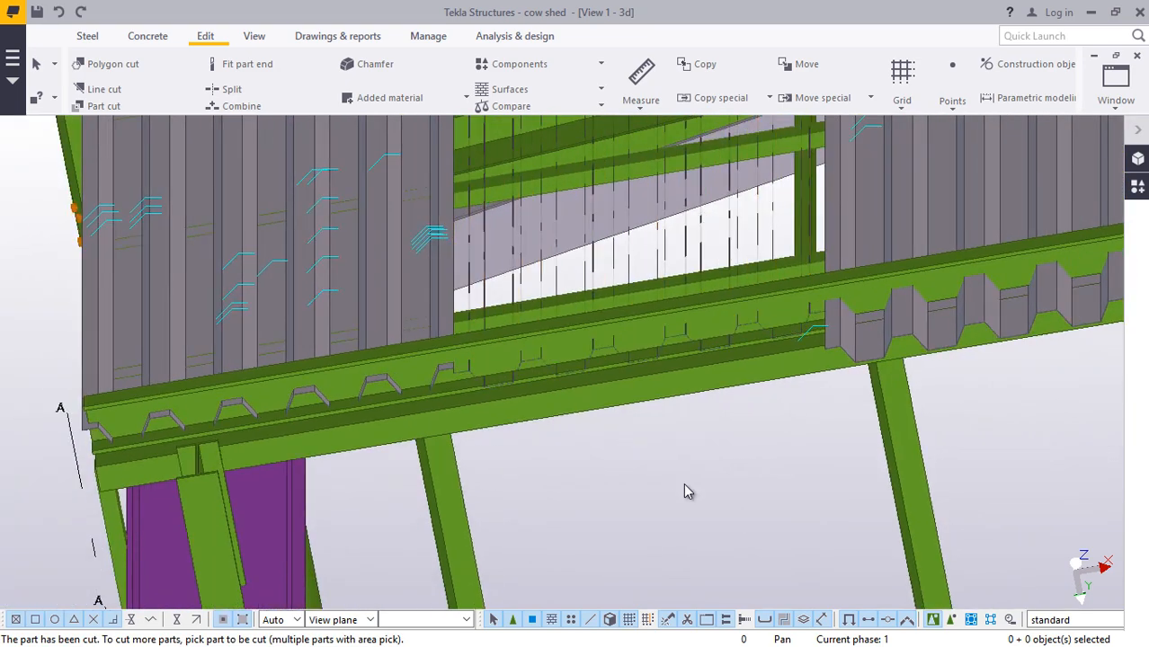
pyautogui.click(684, 484)
pyautogui.rightClick(689, 476)
pyautogui.click(734, 211)
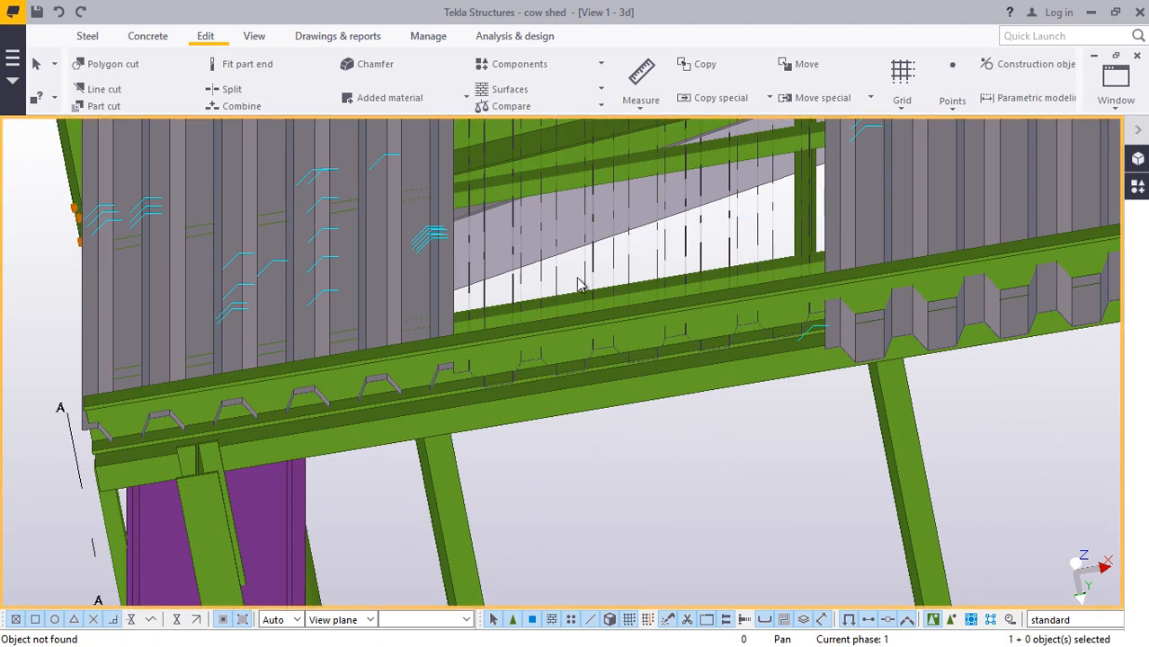
pyautogui.click(56, 12)
# - Examine the lower edge of the sheeting and the channel rail from the opposite side of the wall
pyautogui.scroll(2, 716, 363)
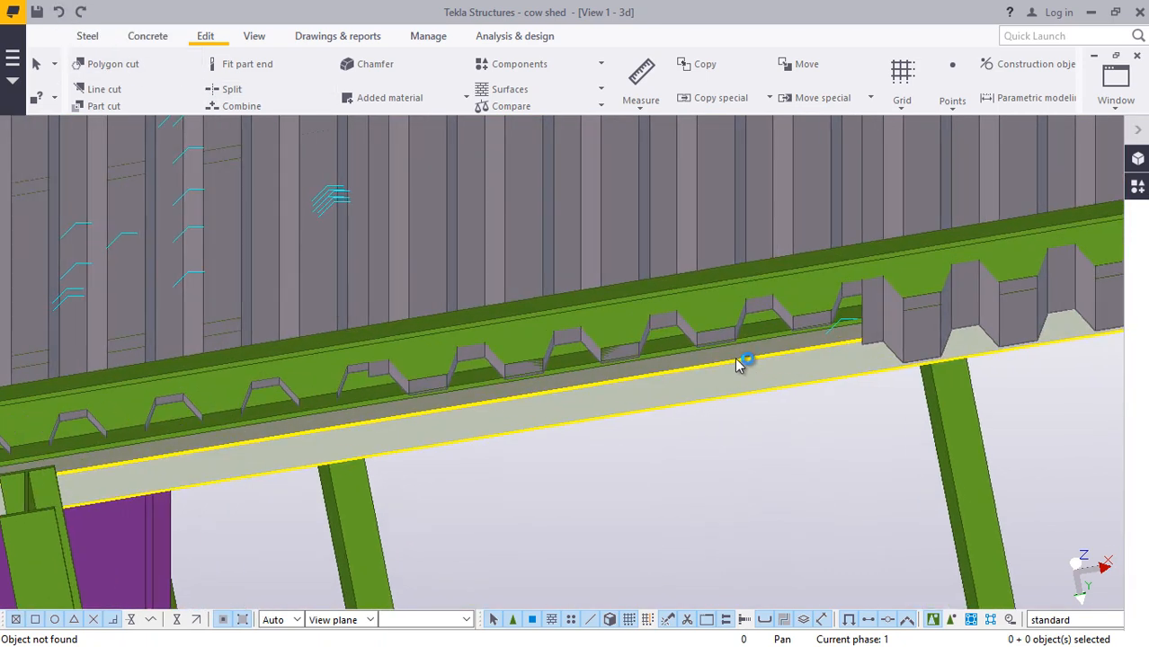
pyautogui.click(255, 45)
pyautogui.click(628, 89)
pyautogui.click(629, 146)
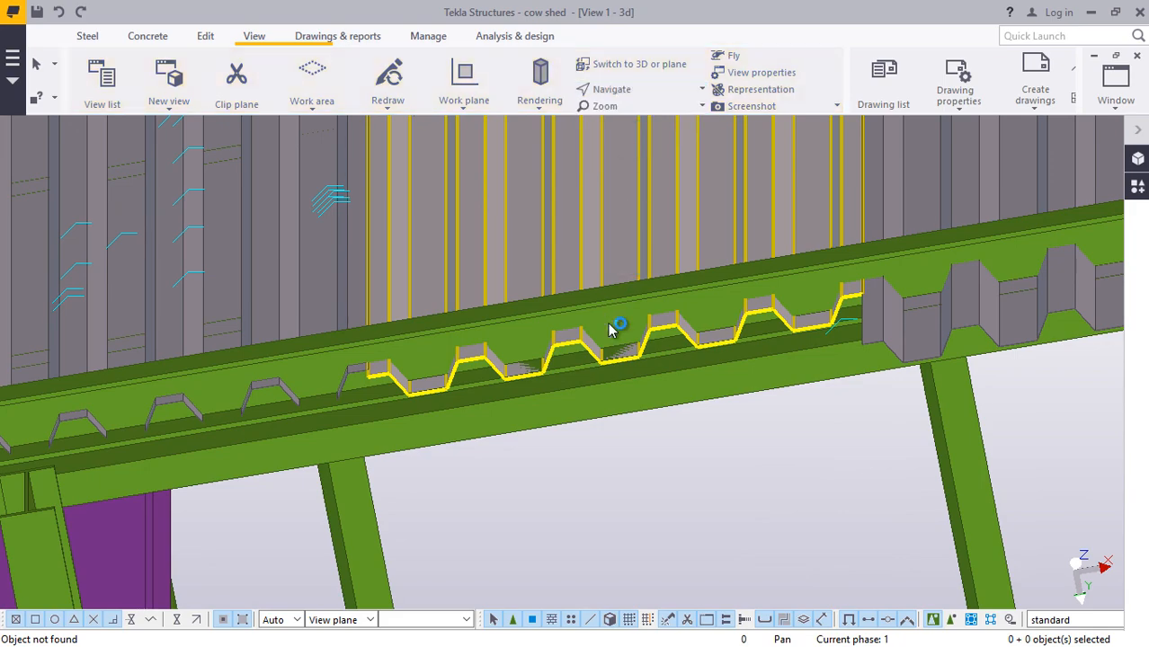
pyautogui.keyDown('ctrl'); pyautogui.moveTo(635, 325); pyautogui.dragTo(758, 491, button='middle'); pyautogui.keyUp('ctrl')
pyautogui.keyDown('ctrl'); pyautogui.moveTo(685, 342); pyautogui.dragTo(548, 289, button='middle'); pyautogui.keyUp('ctrl')
pyautogui.rightClick(180, 238)
pyautogui.click(241, 247)
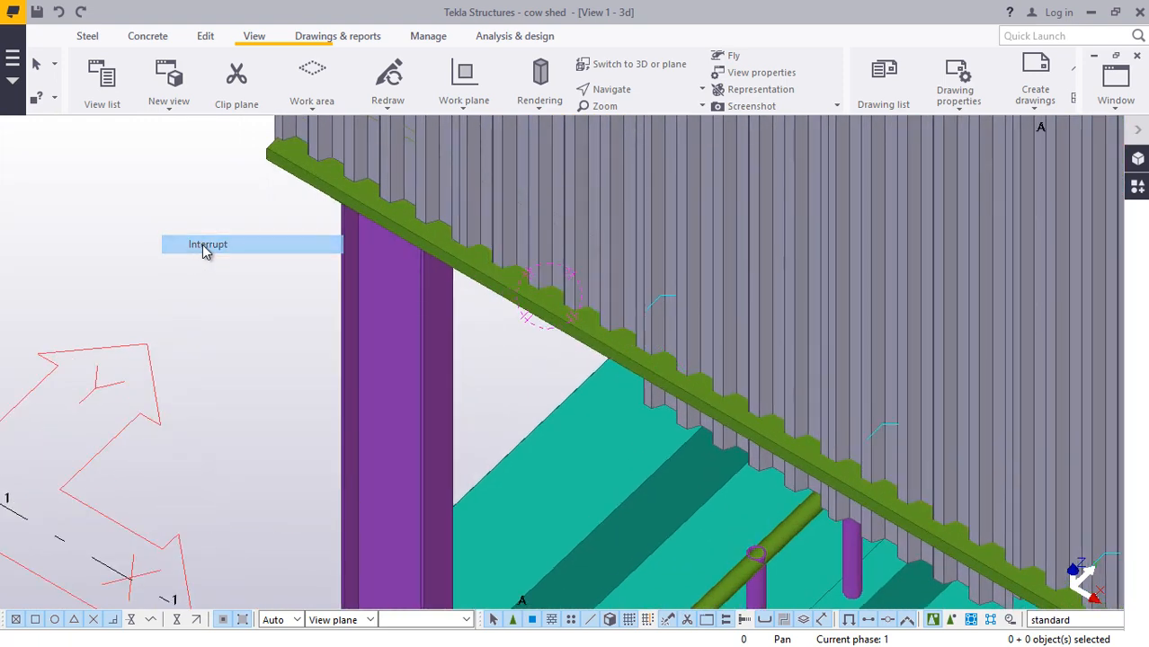
pyautogui.keyDown('ctrl'); pyautogui.moveTo(240, 249); pyautogui.dragTo(309, 220, button='middle'); pyautogui.keyUp('ctrl')
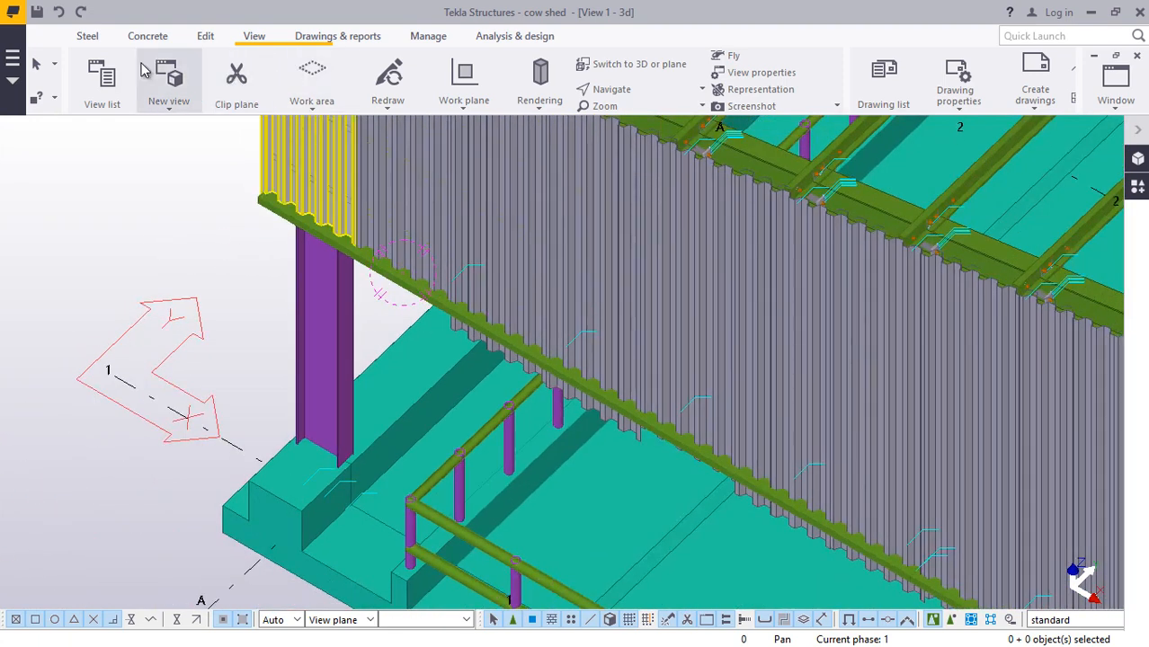
# - Cut the corrugated sheet above the pipe railing with a Part cut, using the channel rail as the cutting part
pyautogui.click(205, 41)
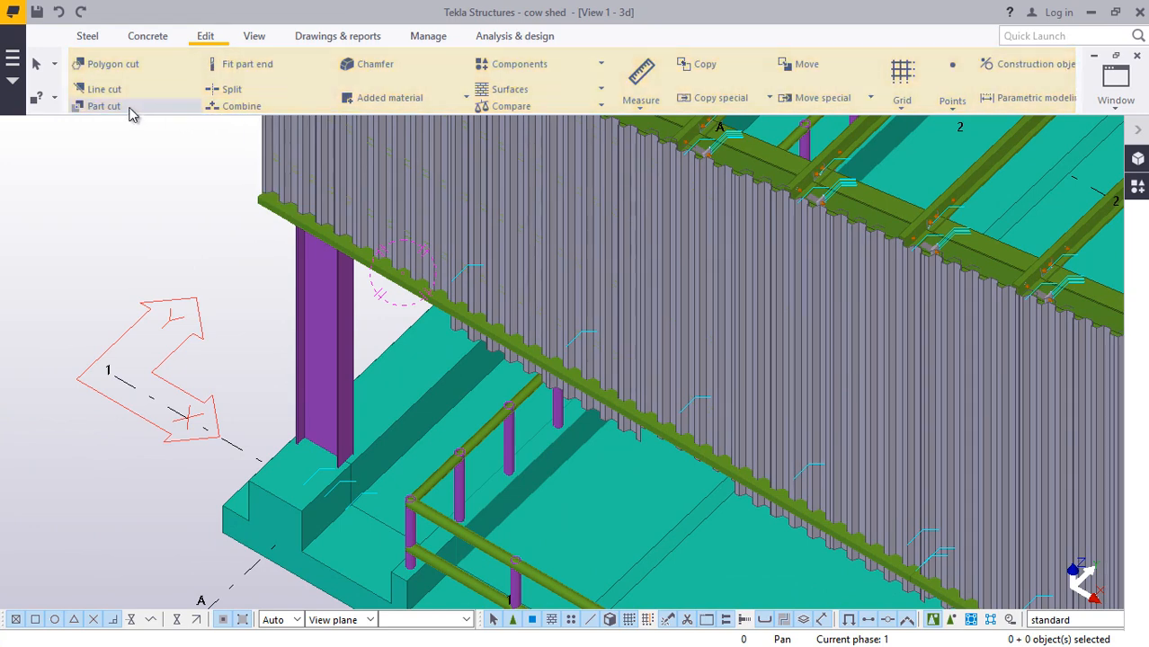
pyautogui.click(103, 106)
pyautogui.scroll(2, 616, 375)
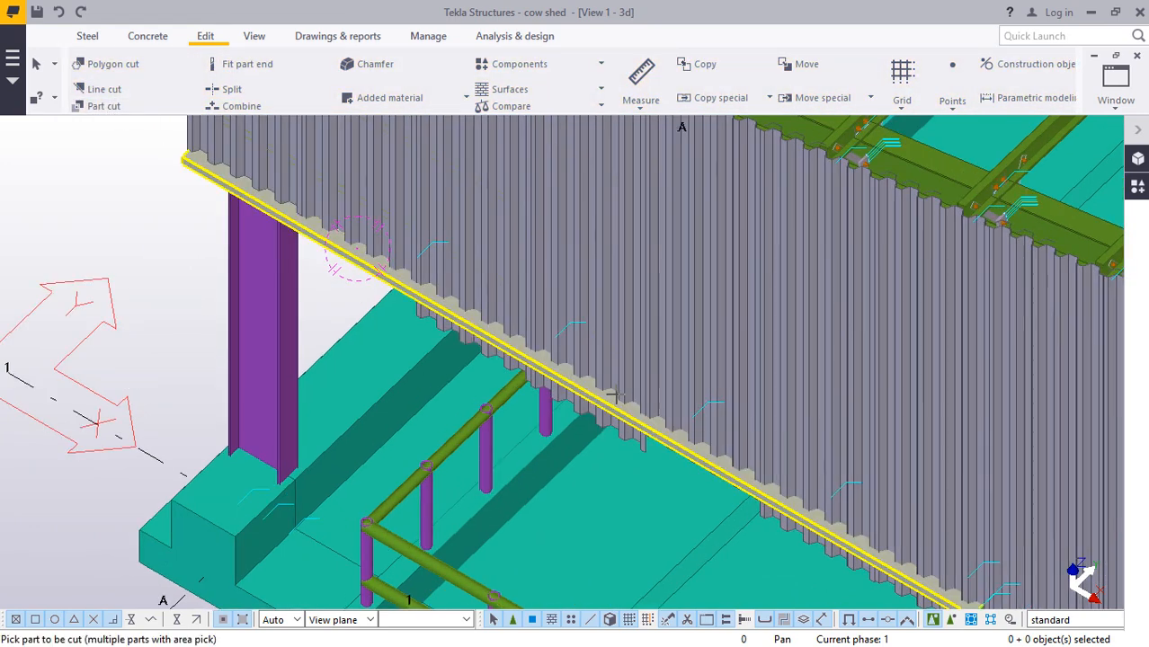
pyautogui.scroll(2, 583, 369)
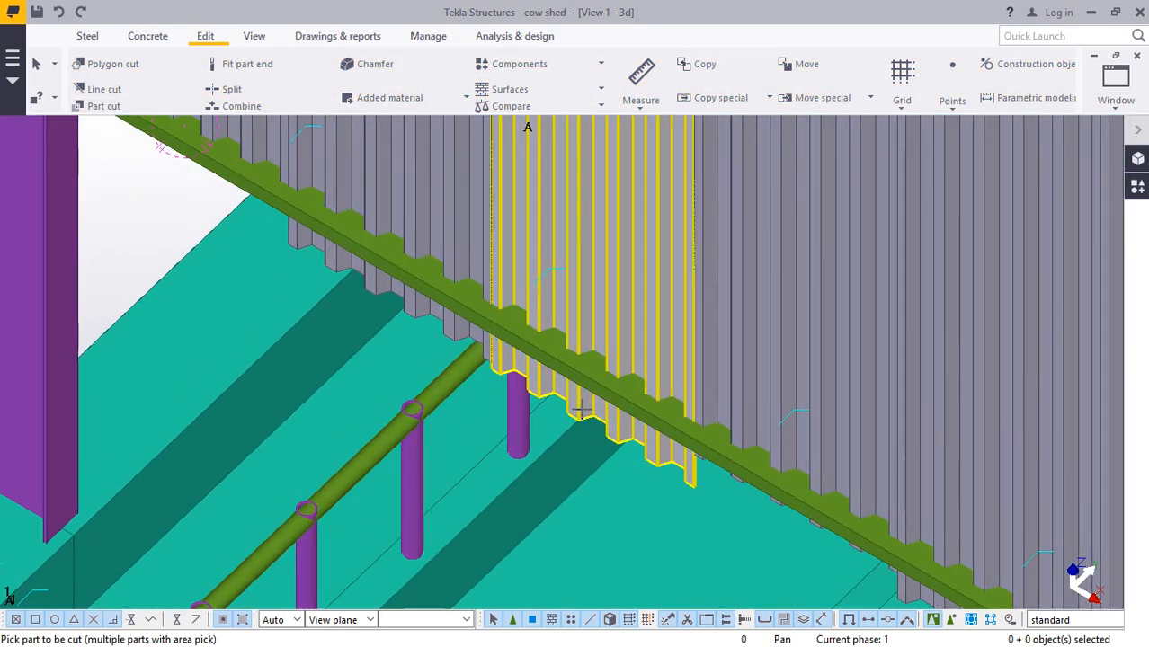
pyautogui.scroll(1, 573, 409)
pyautogui.click(578, 372)
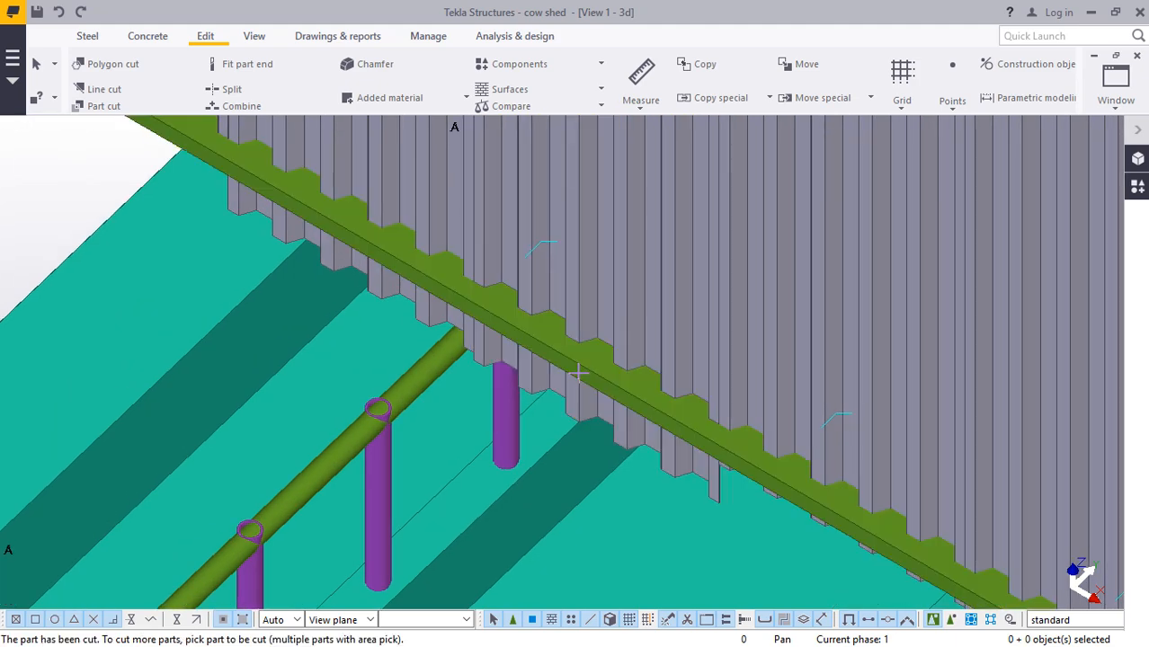
pyautogui.scroll(-3, 578, 371)
pyautogui.scroll(3, 650, 443)
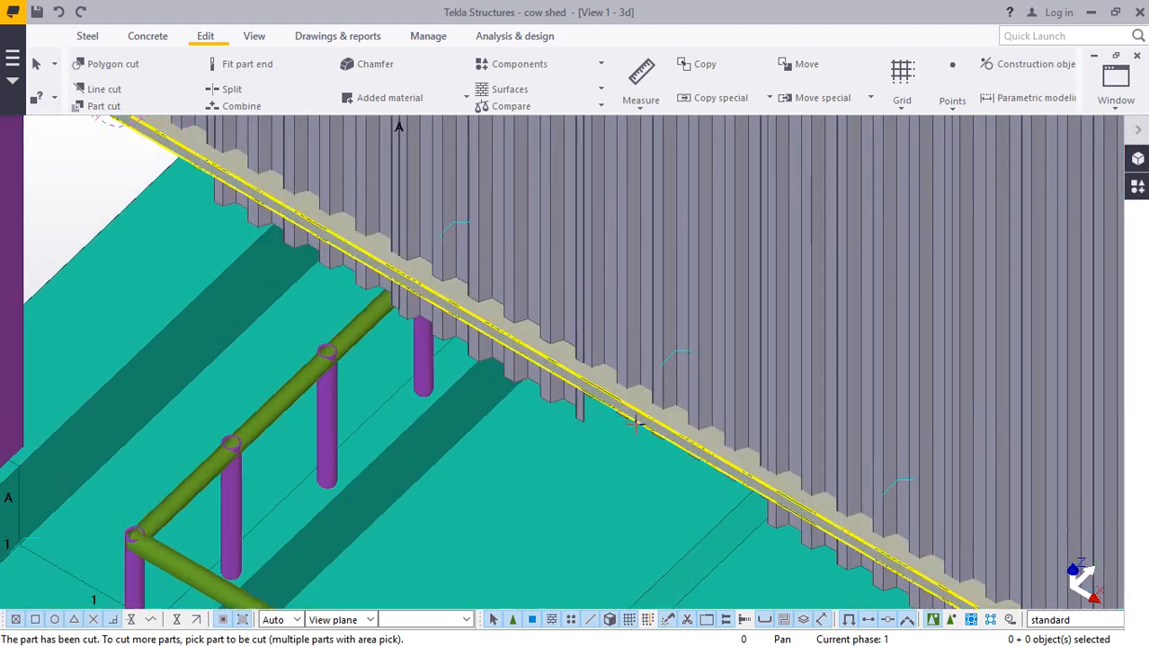
# - Cut the next two corrugated sheets along the wall, using the same channel rail as the cutting part
pyautogui.scroll(3, 649, 443)
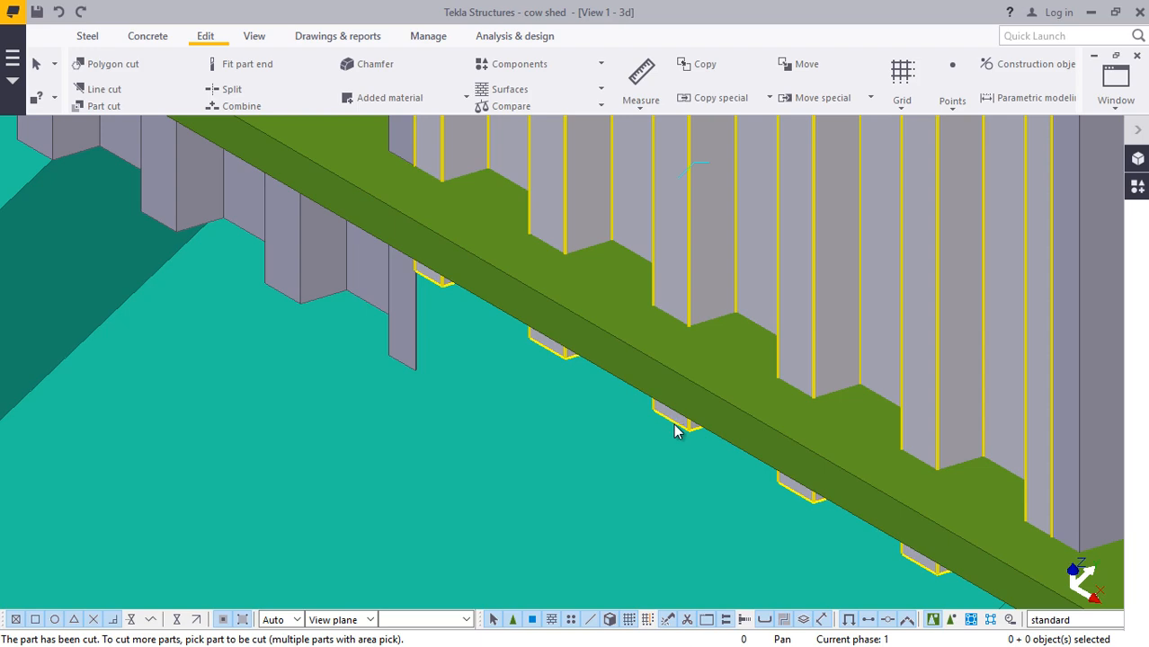
pyautogui.click(675, 426)
pyautogui.click(638, 375)
pyautogui.scroll(-3, 405, 279)
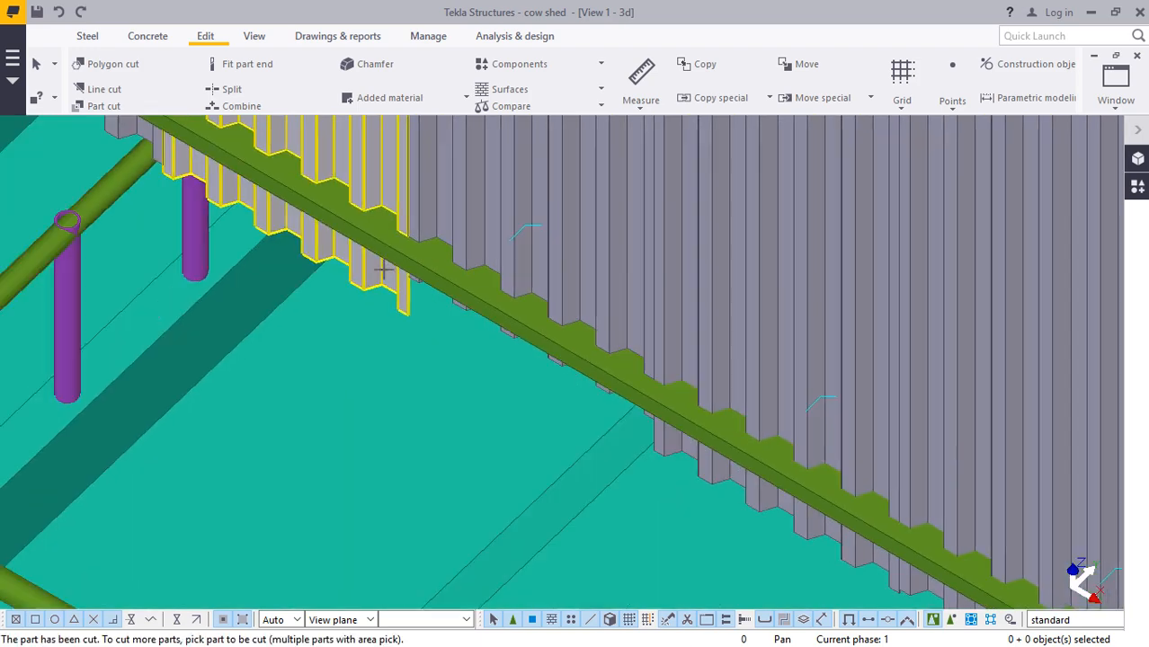
pyautogui.scroll(-2, 548, 372)
pyautogui.scroll(4, 662, 406)
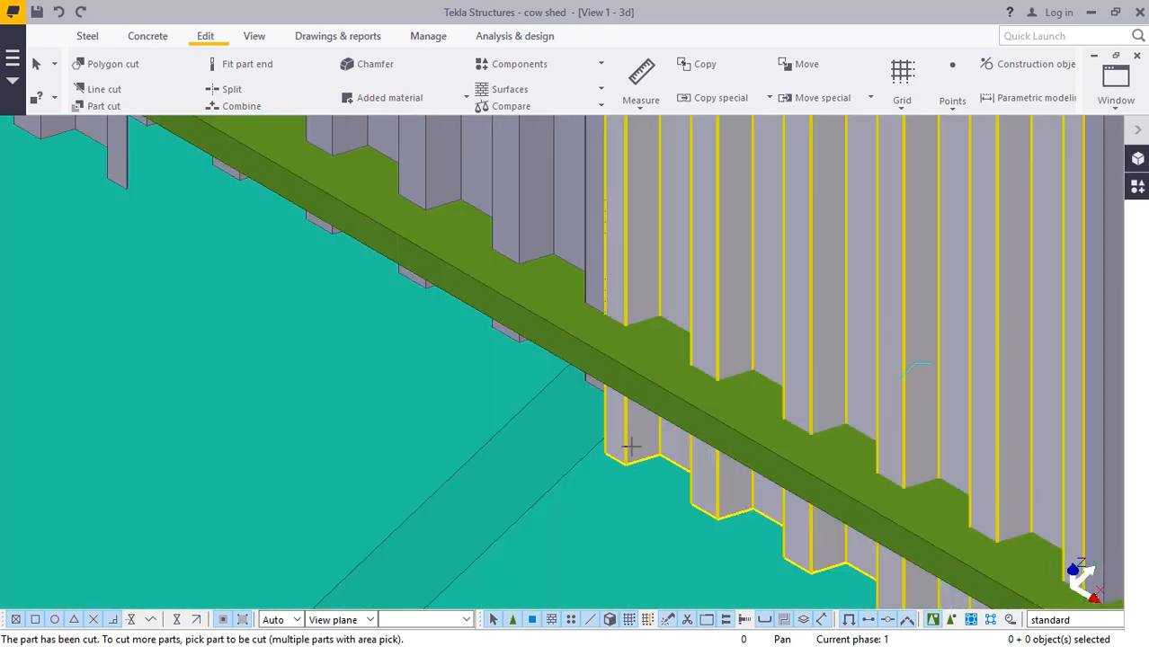
pyautogui.click(631, 392)
pyautogui.scroll(-4, 445, 336)
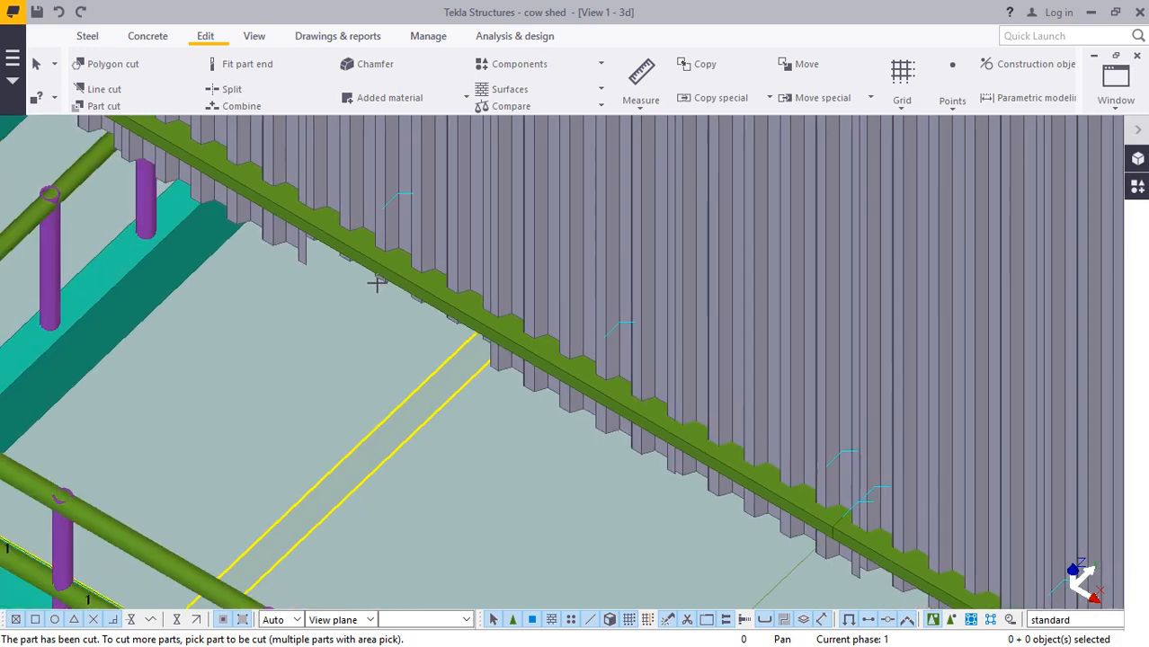
# - Cut the corrugated sheets on either side of the channel rail joint with the rail as cutting part, and end the Part cut
pyautogui.scroll(3, 723, 505)
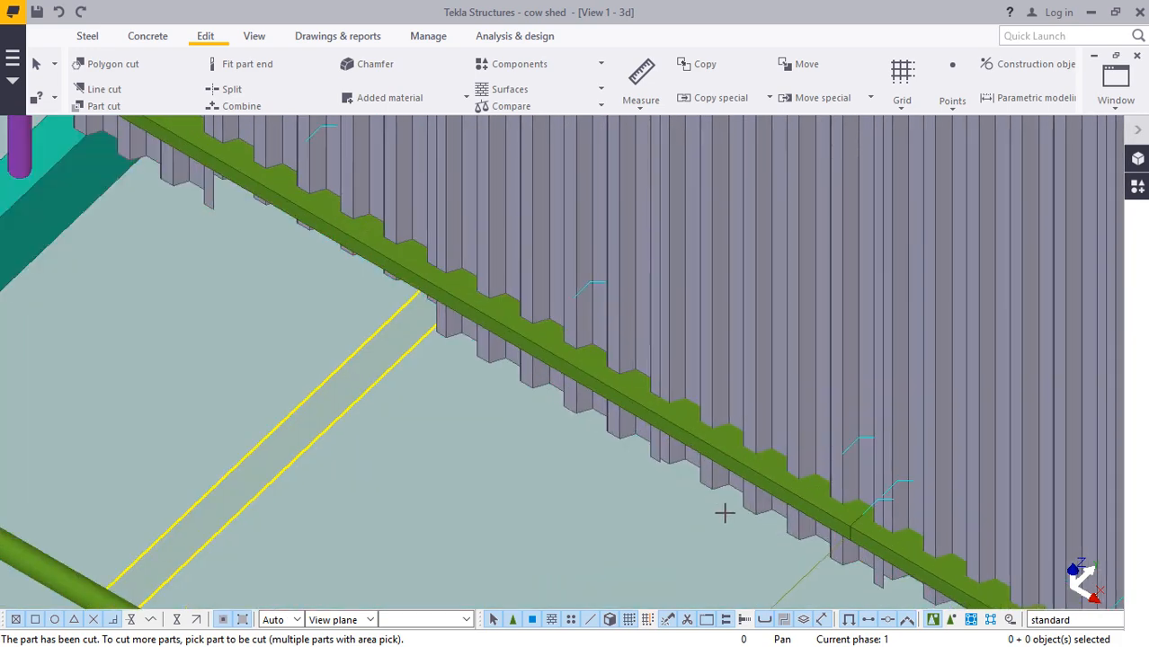
pyautogui.click(702, 450)
pyautogui.scroll(-3, 480, 385)
pyautogui.scroll(3, 628, 475)
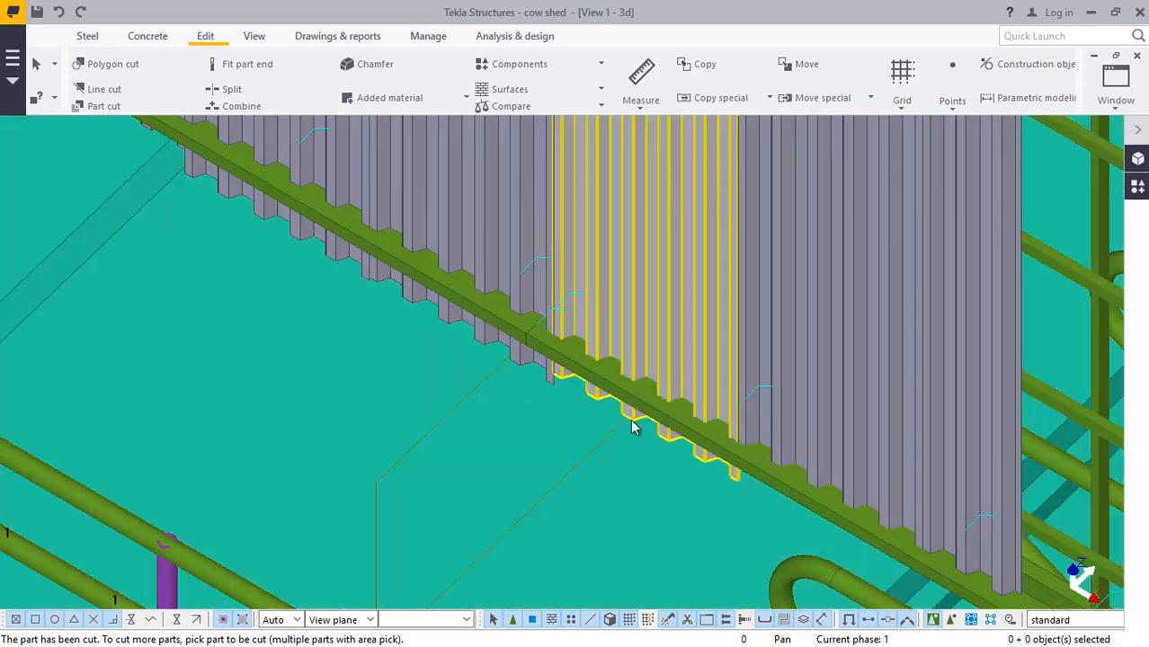
pyautogui.click(603, 382)
pyautogui.scroll(-3, 490, 392)
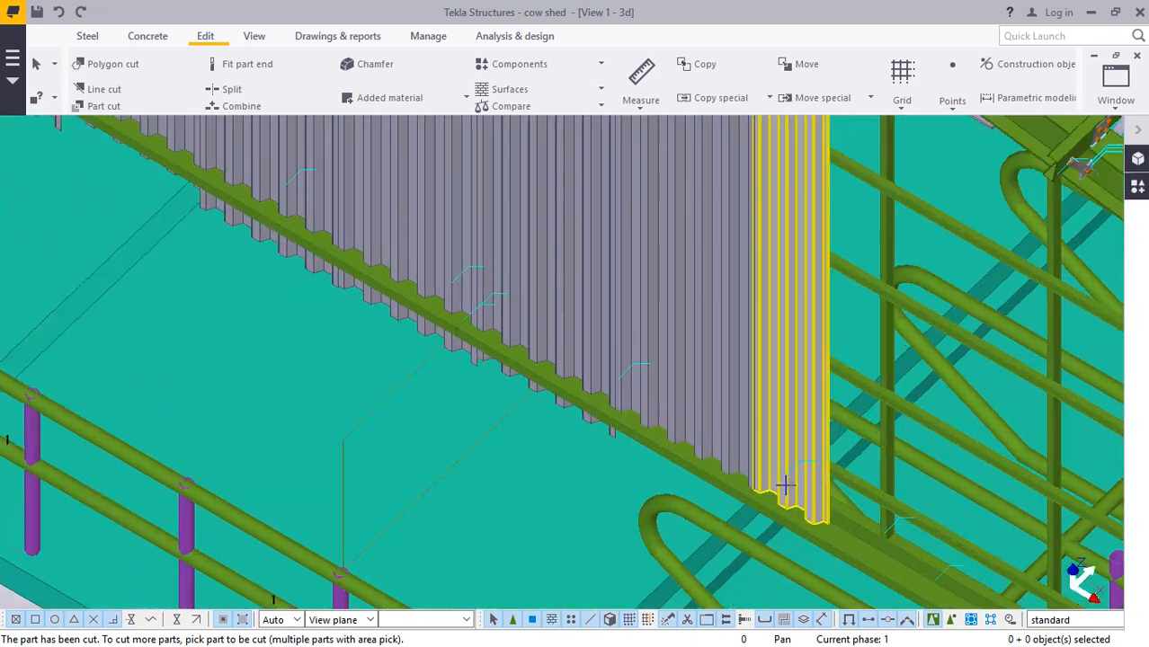
pyautogui.scroll(3, 653, 476)
pyautogui.scroll(1, 647, 463)
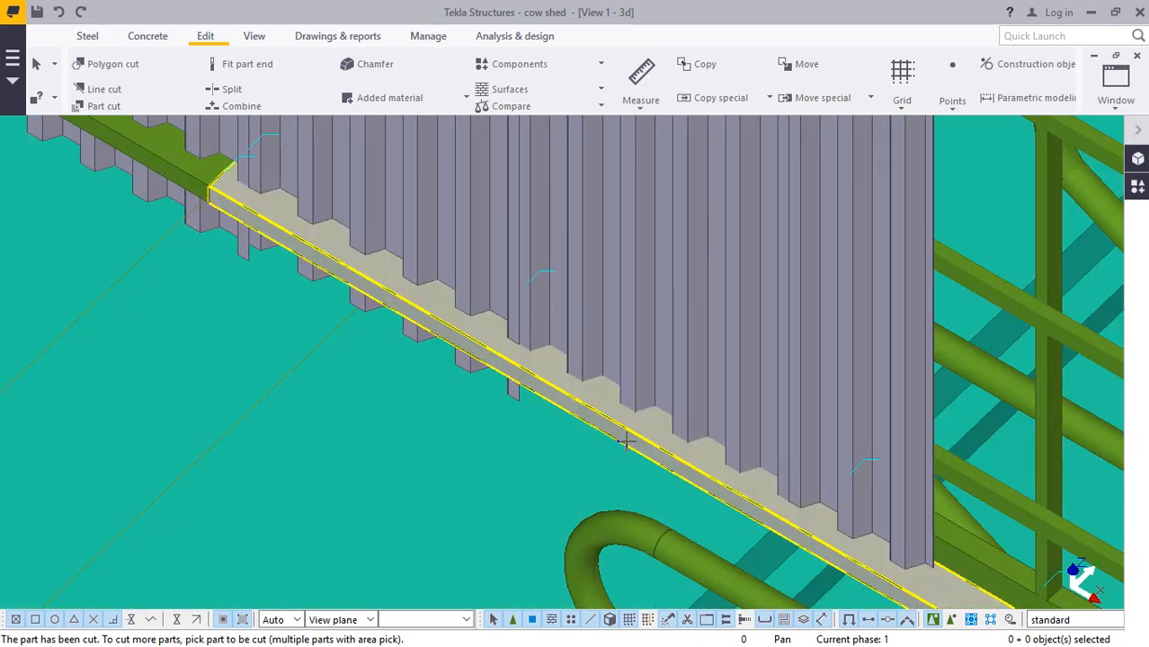
pyautogui.scroll(1, 631, 440)
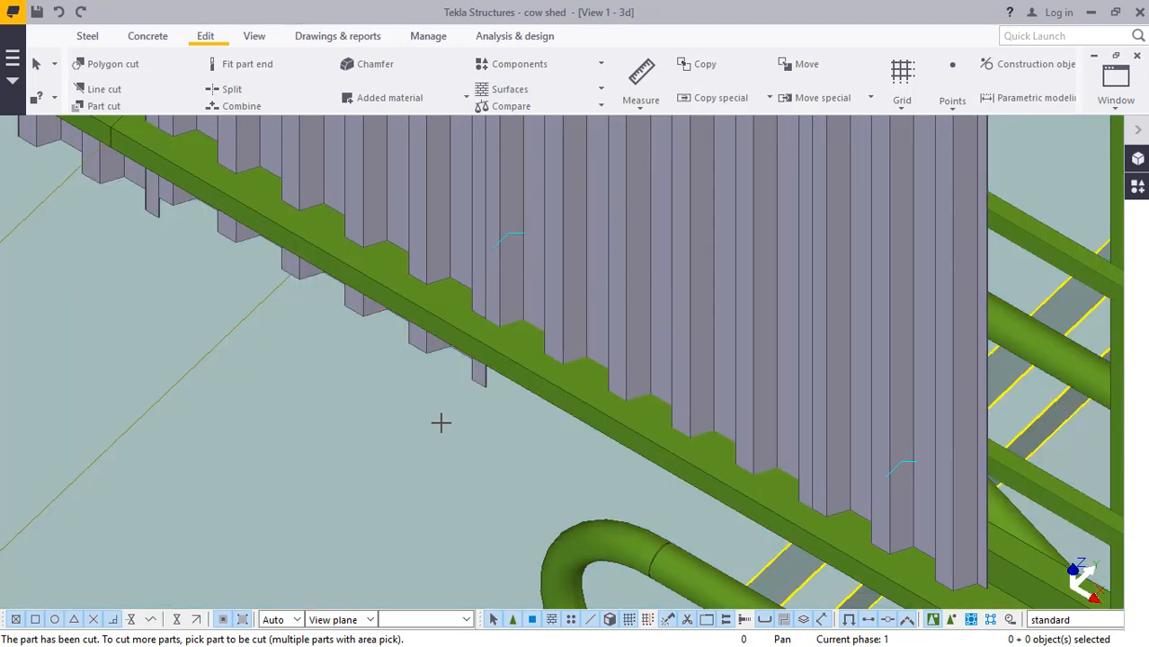
pyautogui.rightClick(441, 421)
pyautogui.click(479, 165)
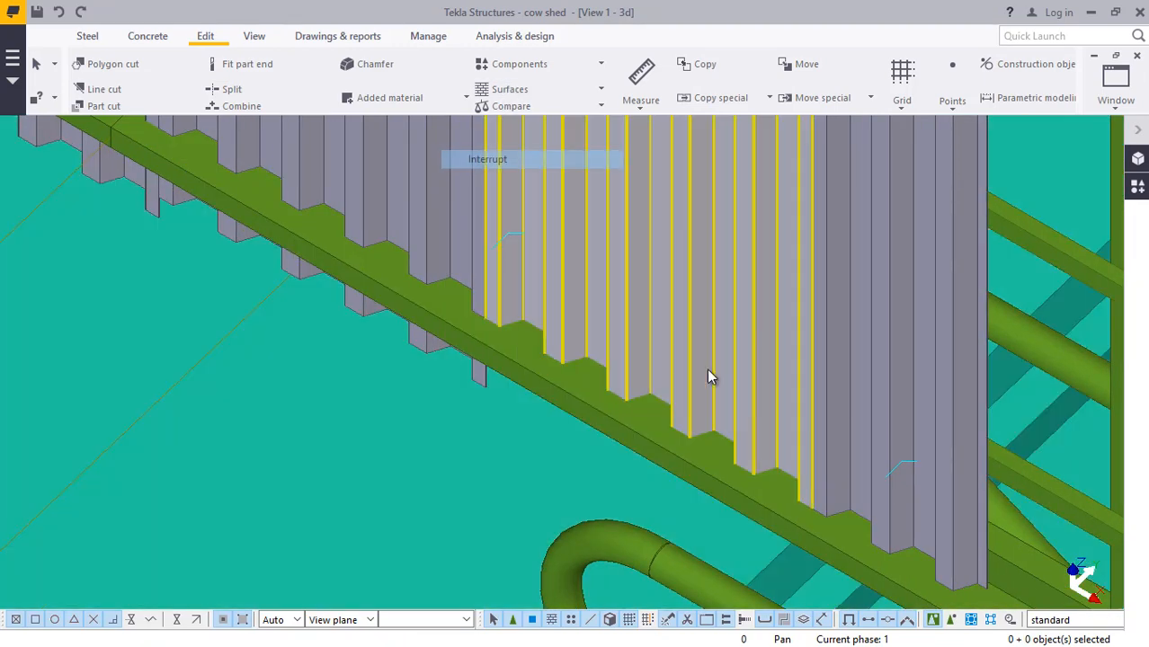
# - Orbit about the second-to-last corrugated sheet to examine how its lower end meets the channel rail
pyautogui.click(732, 401)
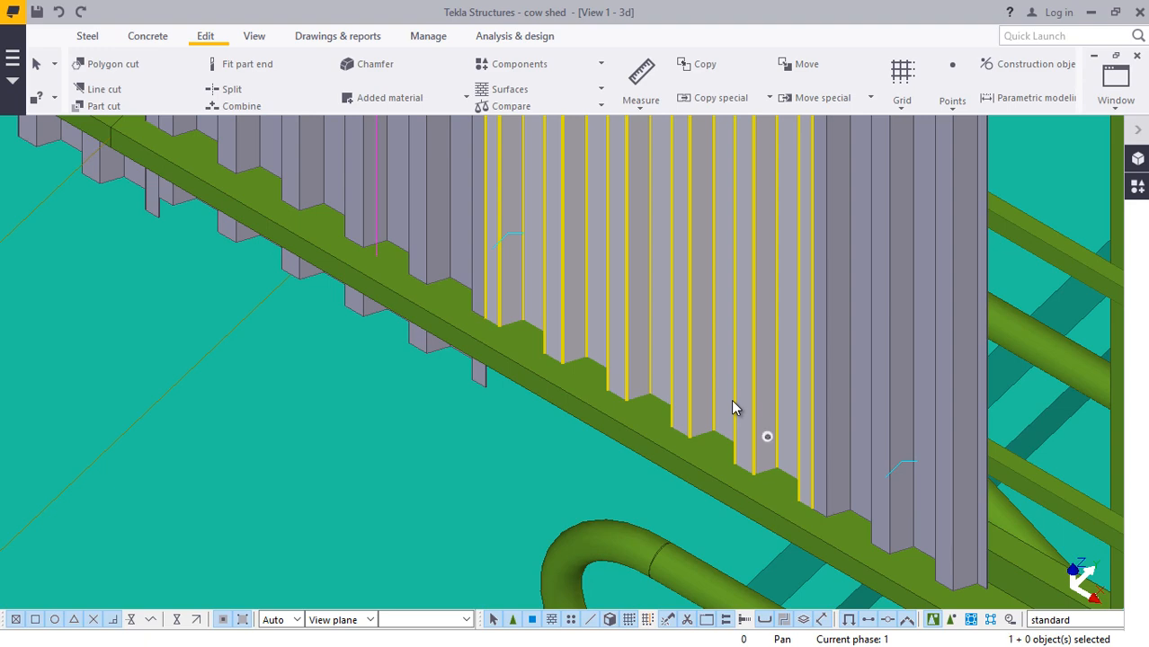
pyautogui.click(255, 36)
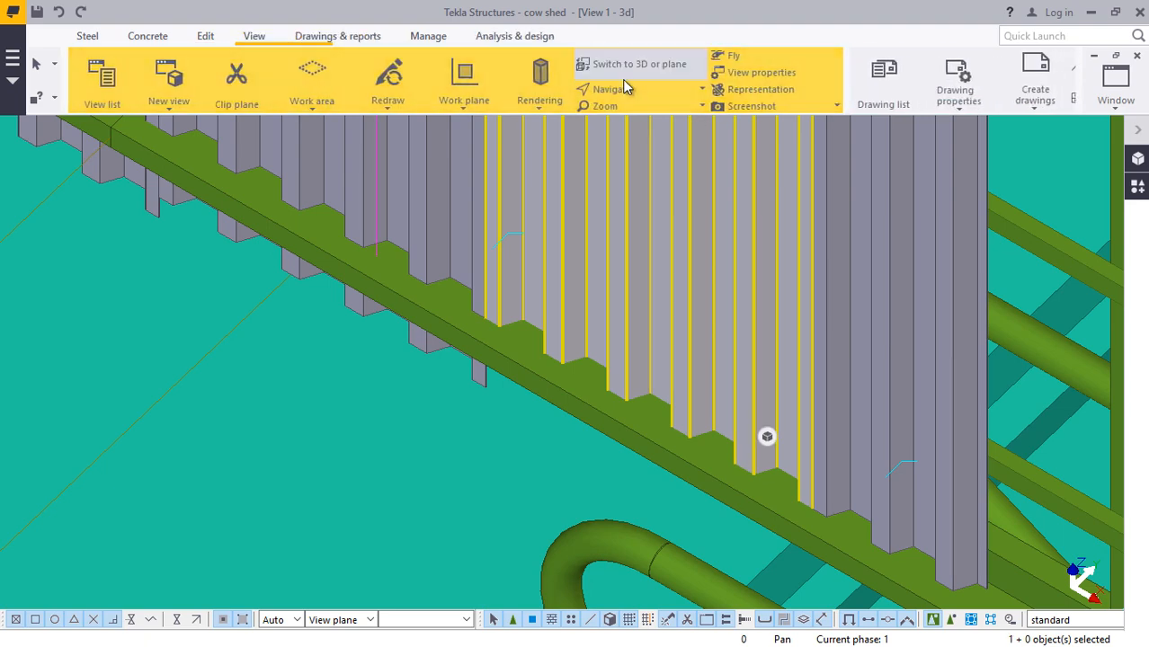
pyautogui.click(630, 92)
pyautogui.click(640, 189)
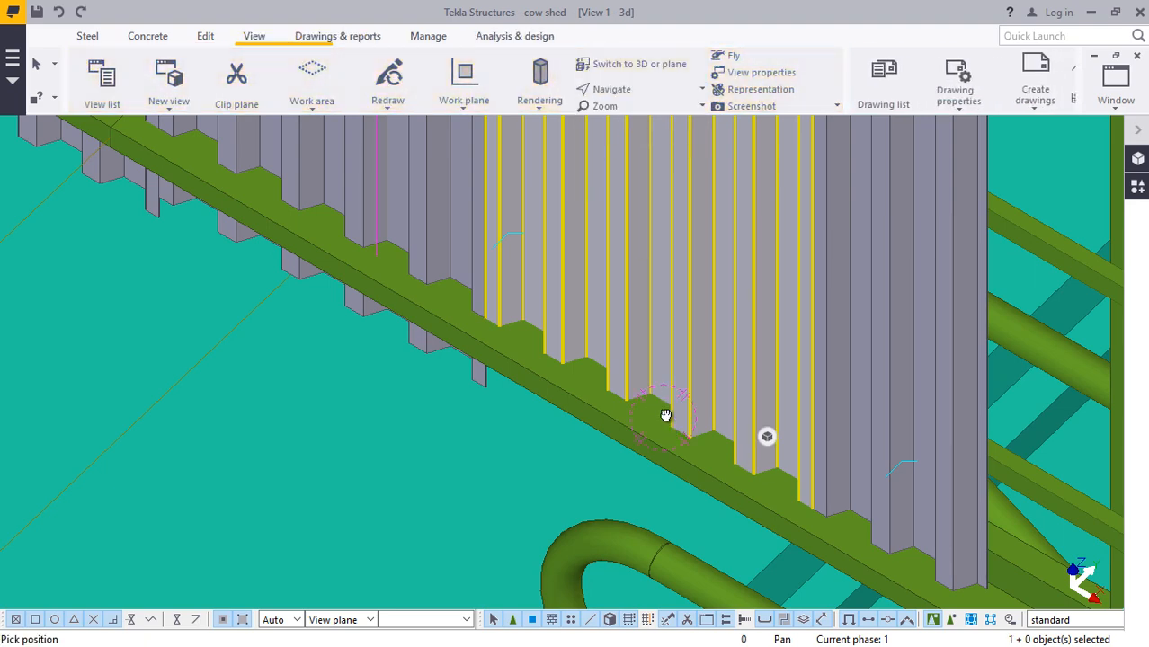
pyautogui.moveTo(665, 415); pyautogui.dragTo(702, 383)
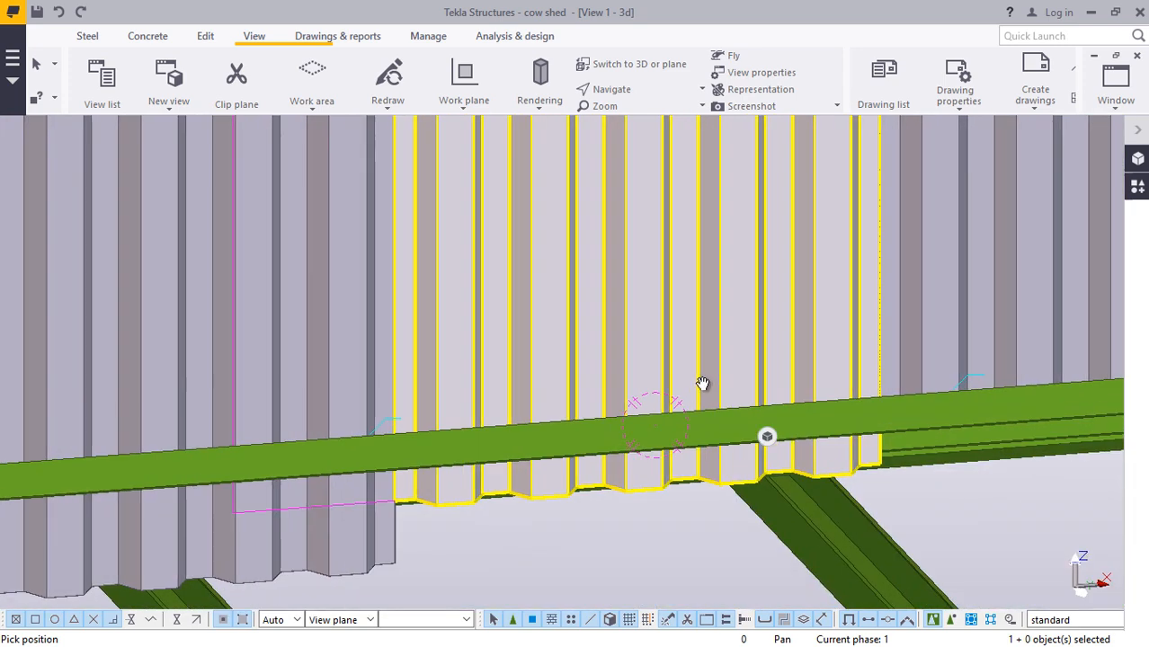
pyautogui.rightClick(699, 365)
pyautogui.click(726, 376)
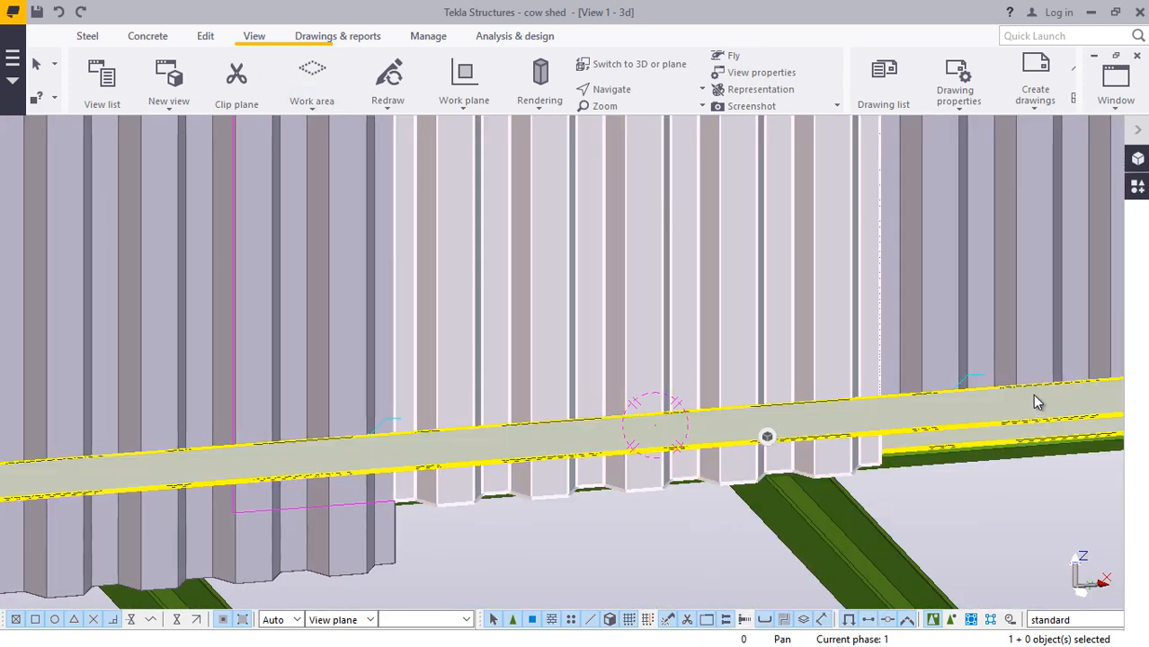
# - Check the properties of the narrow last corrugated sheet at the far end of the wall
pyautogui.scroll(-2, 348, 367)
pyautogui.scroll(3, 759, 436)
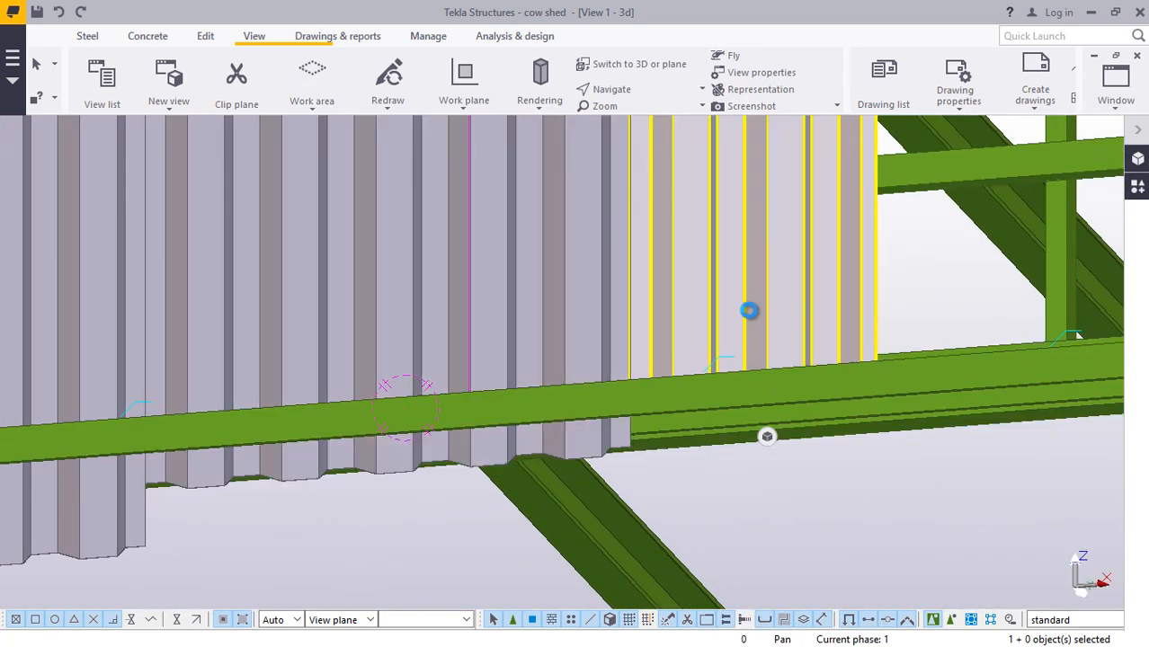
pyautogui.doubleClick(748, 310)
pyautogui.click(840, 111)
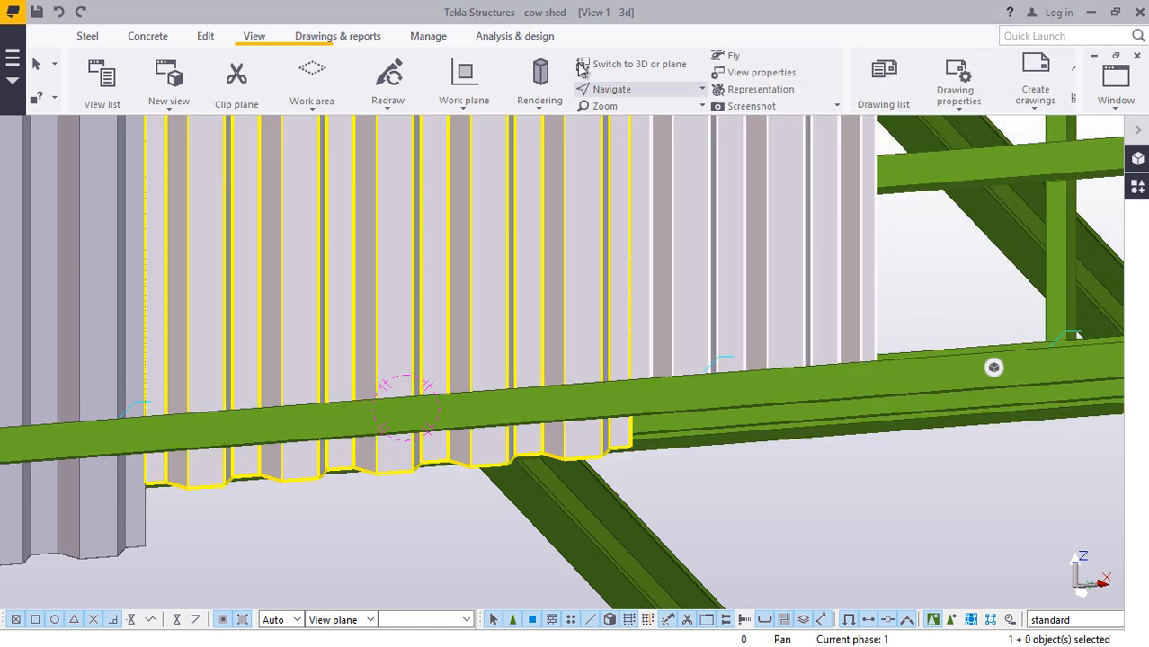
# - Cut the wide second-to-last corrugated sheet with the channel rail as the cutting part, and end the Part cut
pyautogui.click(621, 94)
pyautogui.click(611, 114)
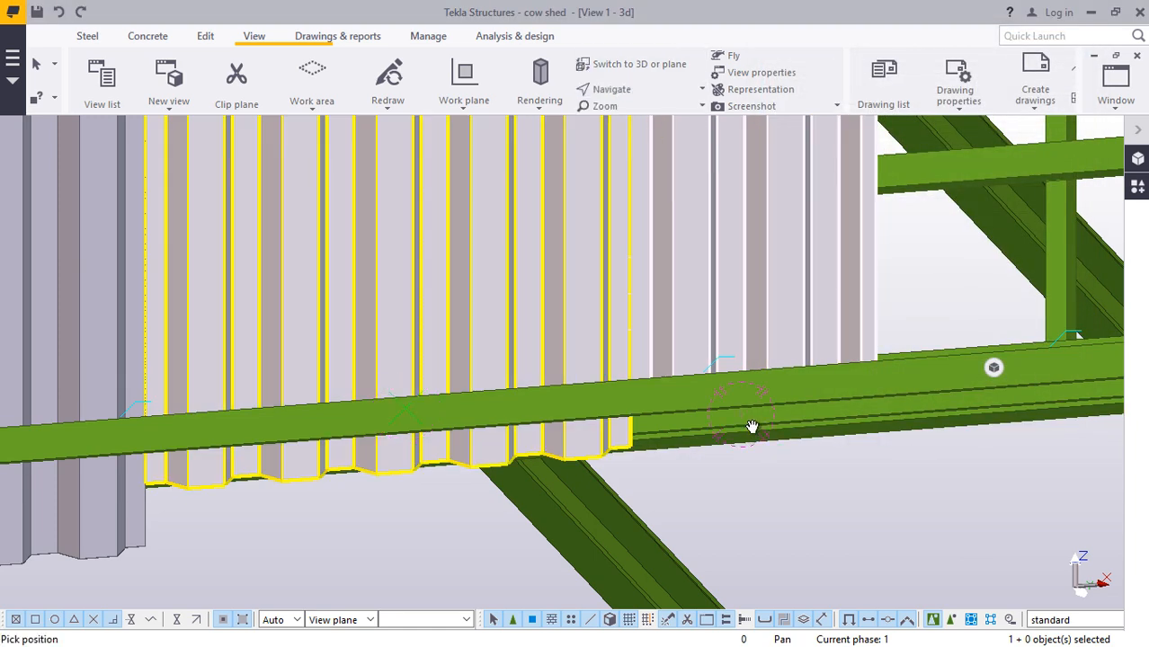
pyautogui.moveTo(751, 425)
pyautogui.keyDown('ctrl'); pyautogui.mouseDown(button='middle')
pyautogui.moveTo(728, 313)
pyautogui.moveTo(706, 346)
pyautogui.mouseUp(button='middle'); pyautogui.keyUp('ctrl')
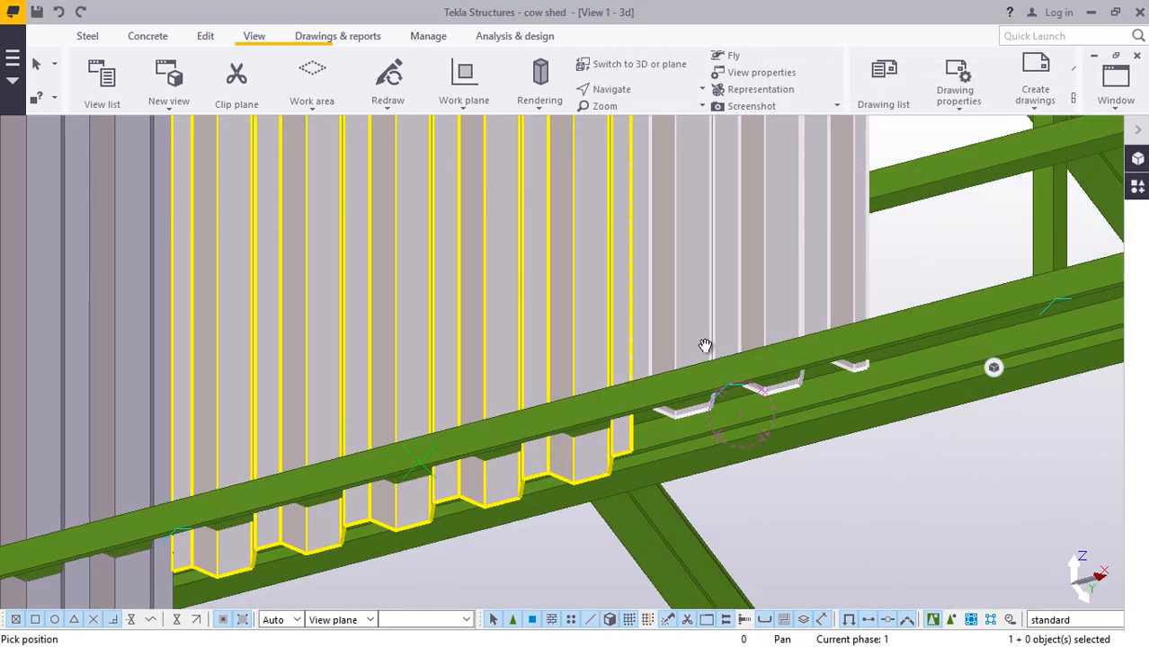
pyautogui.rightClick(705, 346)
pyautogui.click(719, 343)
pyautogui.click(205, 36)
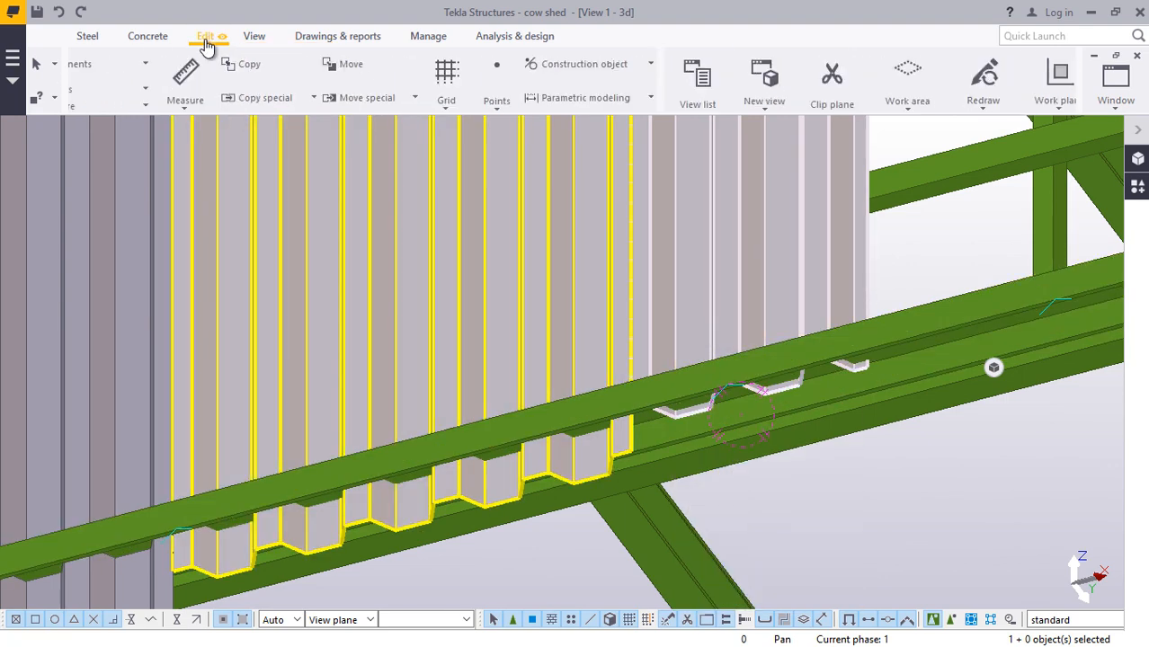
pyautogui.click(104, 106)
pyautogui.scroll(2, 352, 468)
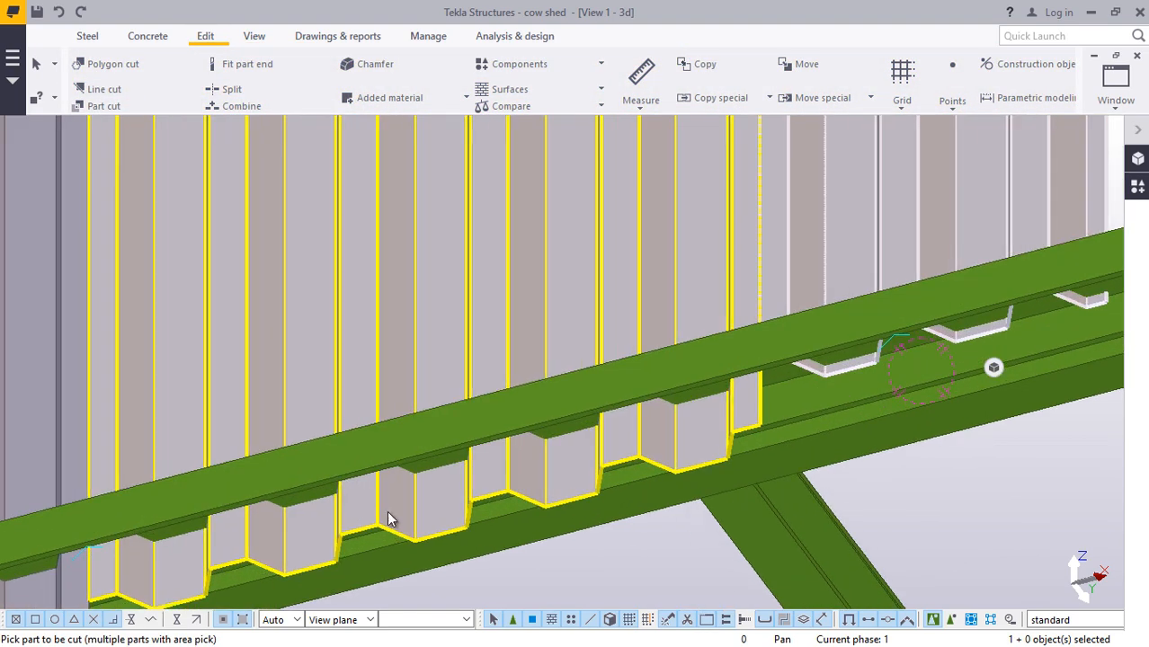
pyautogui.click(393, 447)
pyautogui.keyDown('ctrl'); pyautogui.moveTo(392, 447); pyautogui.dragTo(640, 410, button='middle'); pyautogui.keyUp('ctrl')
pyautogui.rightClick(612, 130)
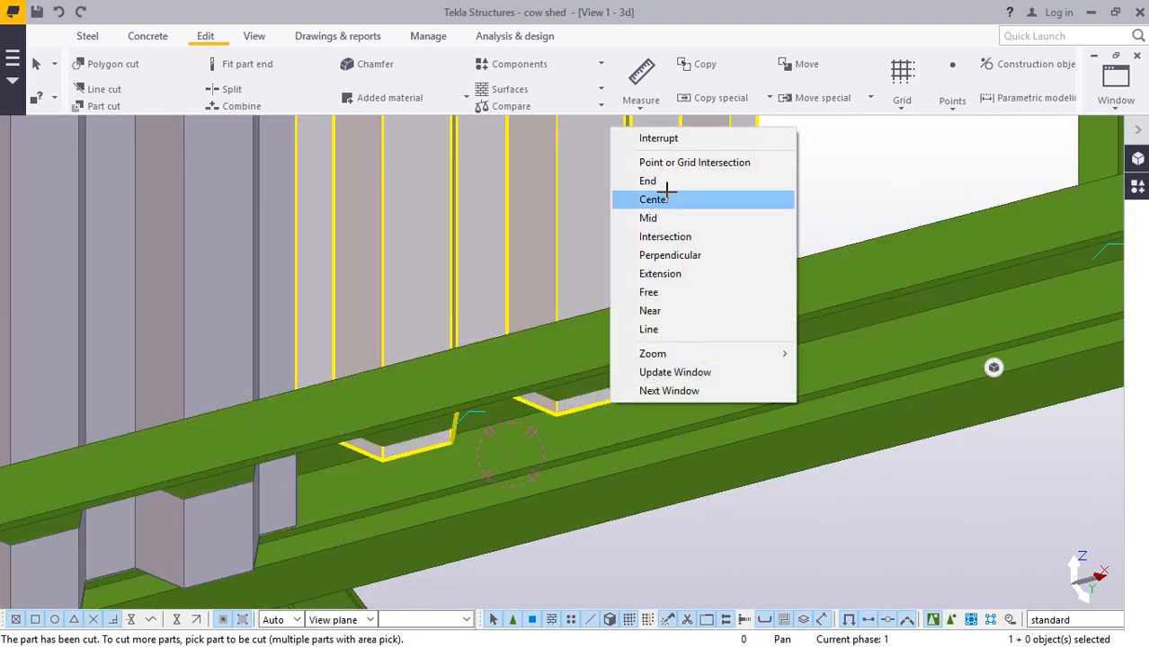
pyautogui.click(659, 138)
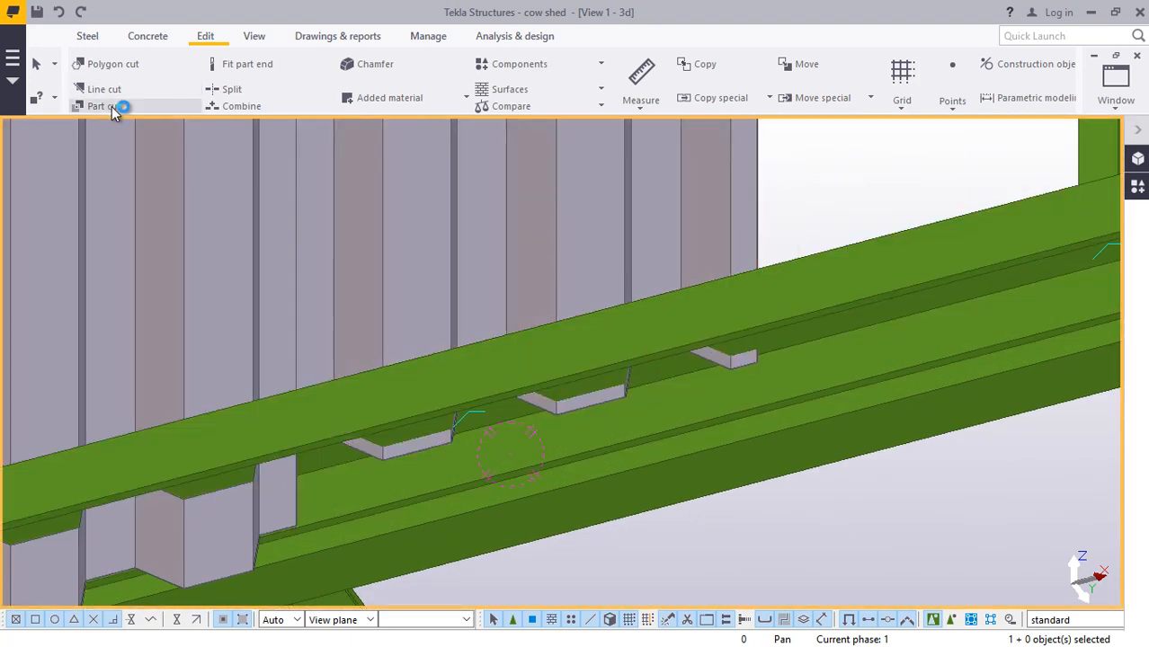
# - Part-cut the narrow last corrugated sheet at the wall's far end, using the channel rail as the cutting part
pyautogui.scroll(3, 593, 395)
pyautogui.click(609, 382)
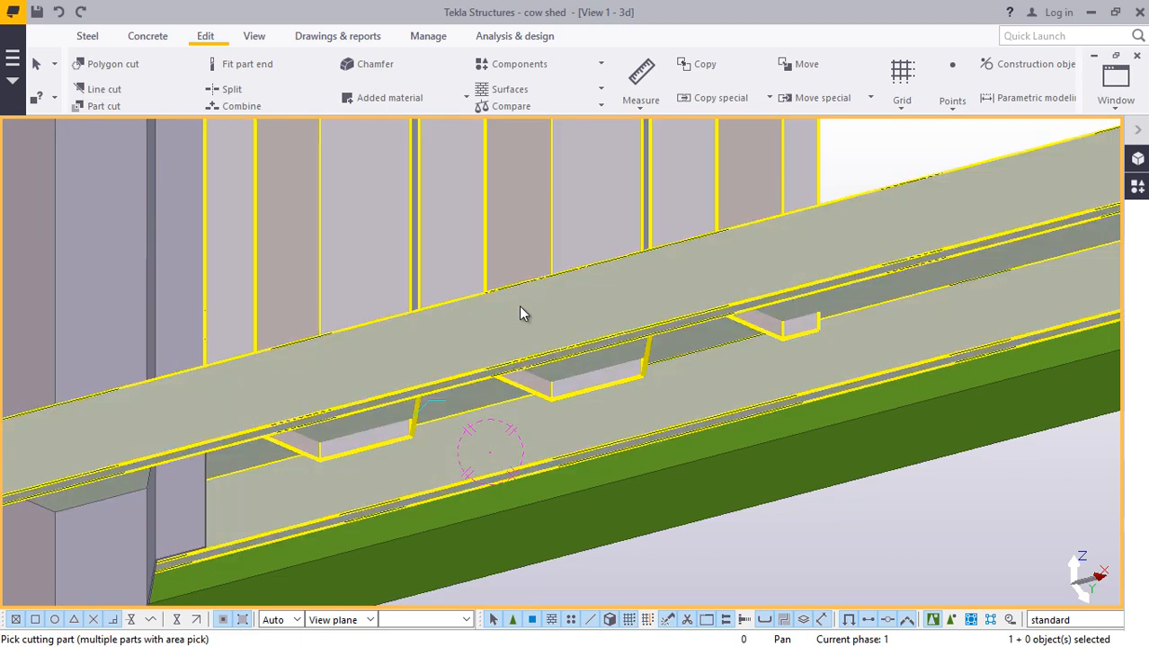
pyautogui.click(623, 336)
pyautogui.keyDown('ctrl'); pyautogui.moveTo(623, 336); pyautogui.dragTo(671, 336, button='middle'); pyautogui.keyUp('ctrl')
pyautogui.rightClick(800, 219)
pyautogui.click(832, 233)
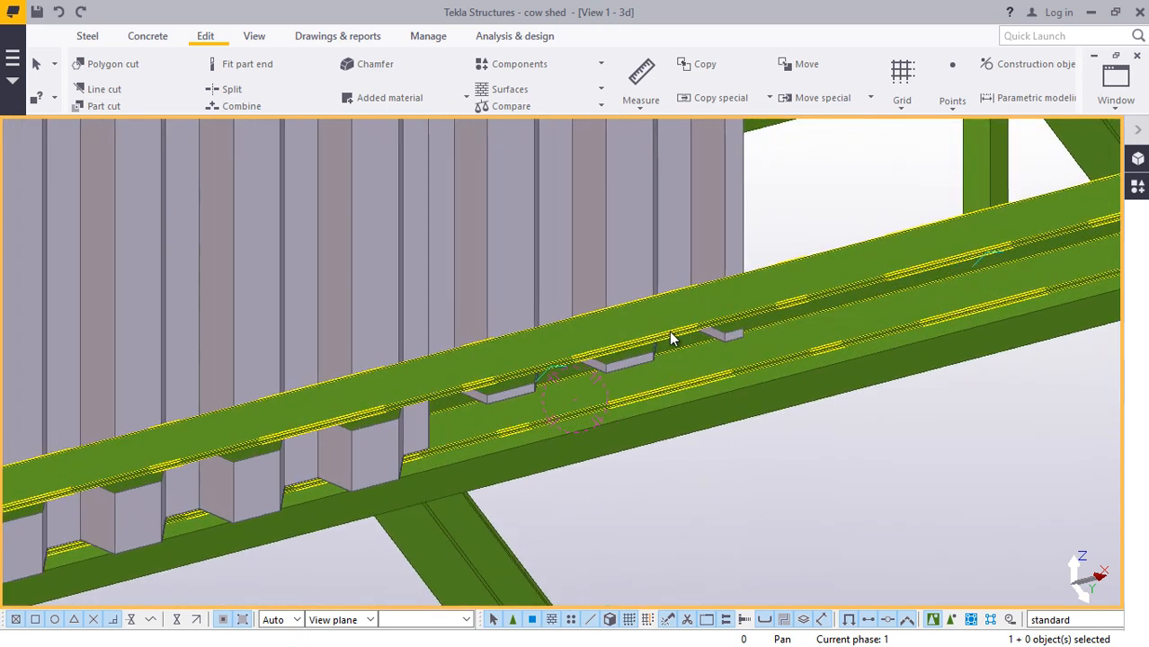
# - Hide the channel rail that crosses the last corrugated sheets and redraw the view
pyautogui.scroll(2, 634, 343)
pyautogui.scroll(2, 656, 330)
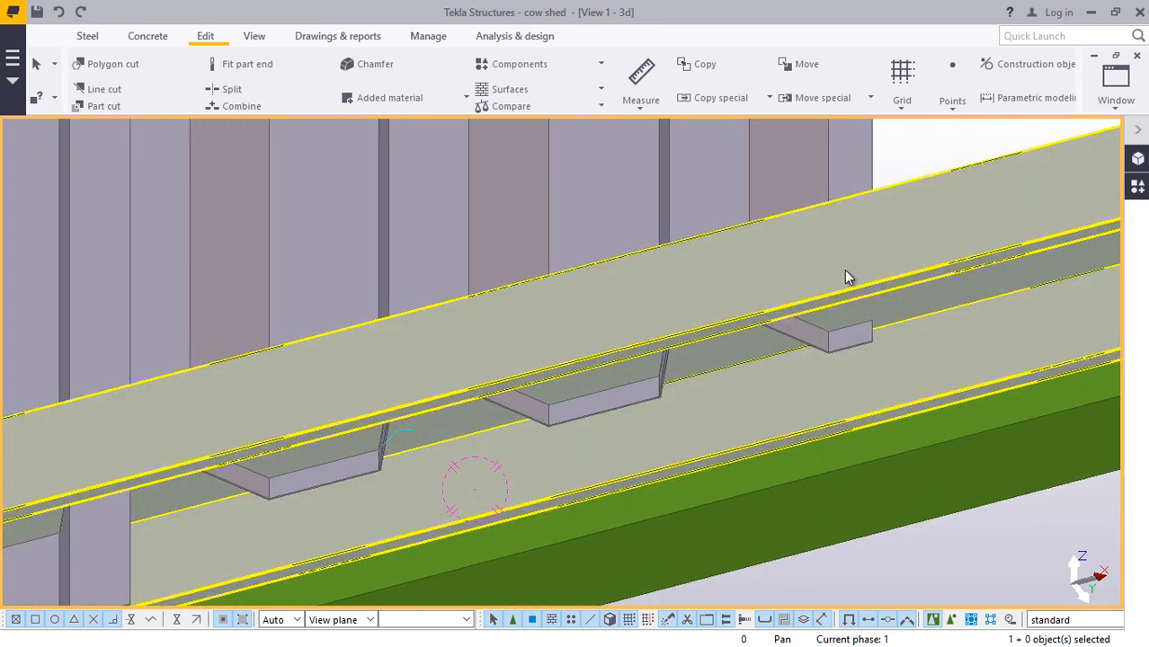
pyautogui.keyDown('ctrl'); pyautogui.moveTo(846, 274); pyautogui.dragTo(880, 260, button='middle'); pyautogui.keyUp('ctrl')
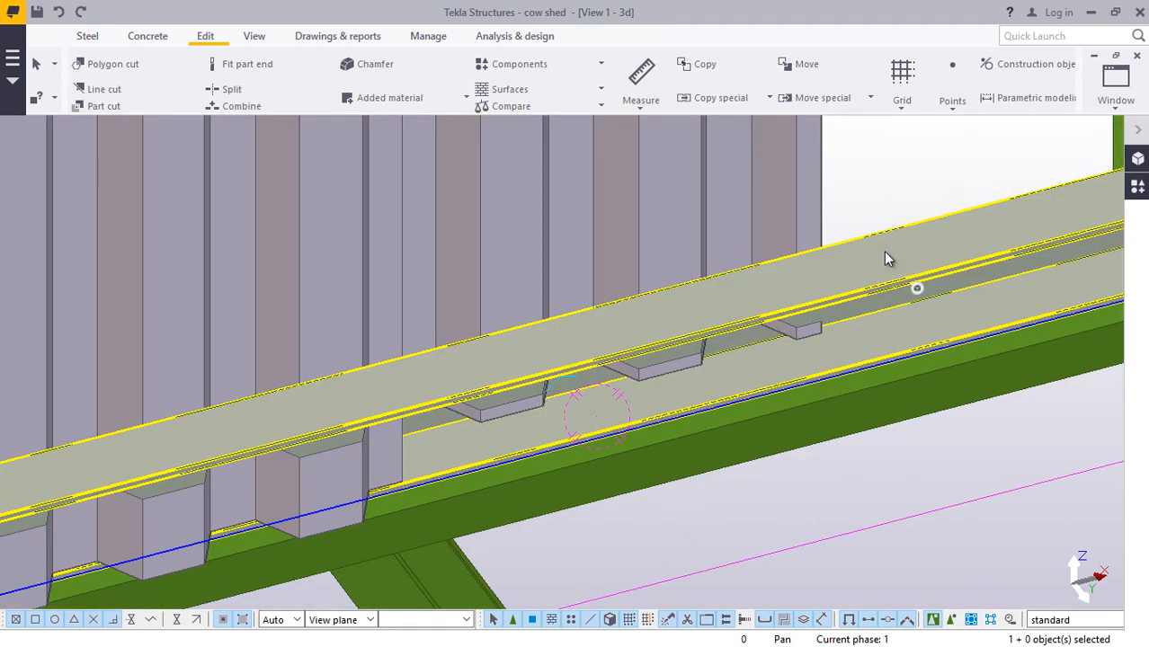
pyautogui.rightClick(883, 252)
pyautogui.click(933, 367)
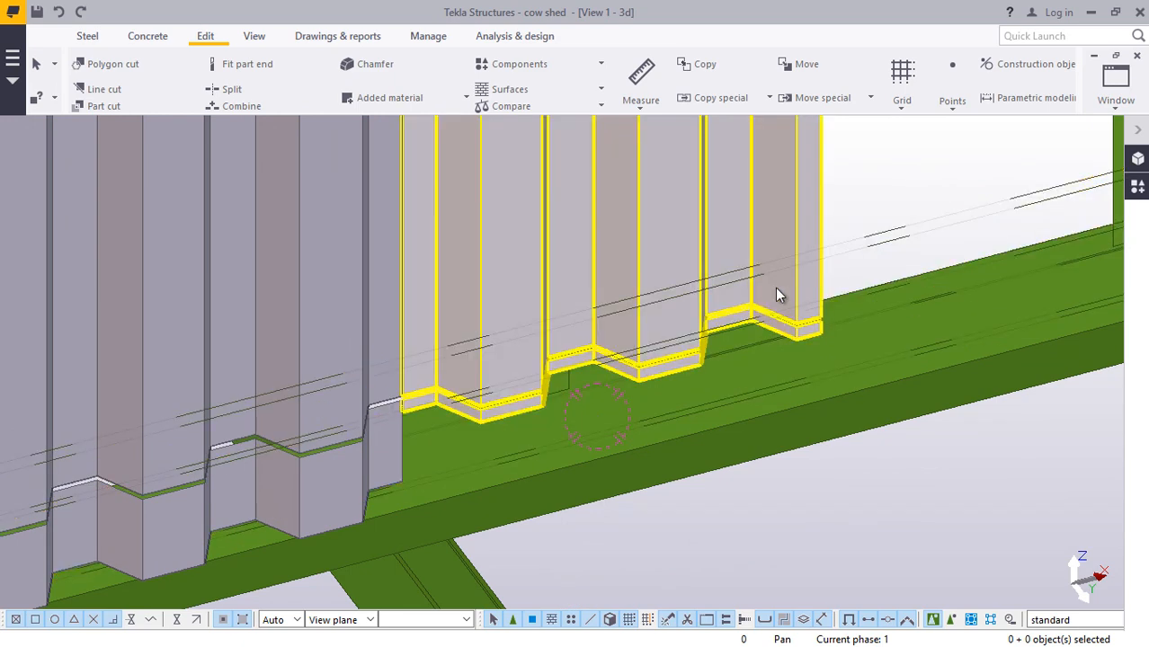
pyautogui.scroll(2, 776, 287)
pyautogui.rightClick(883, 166)
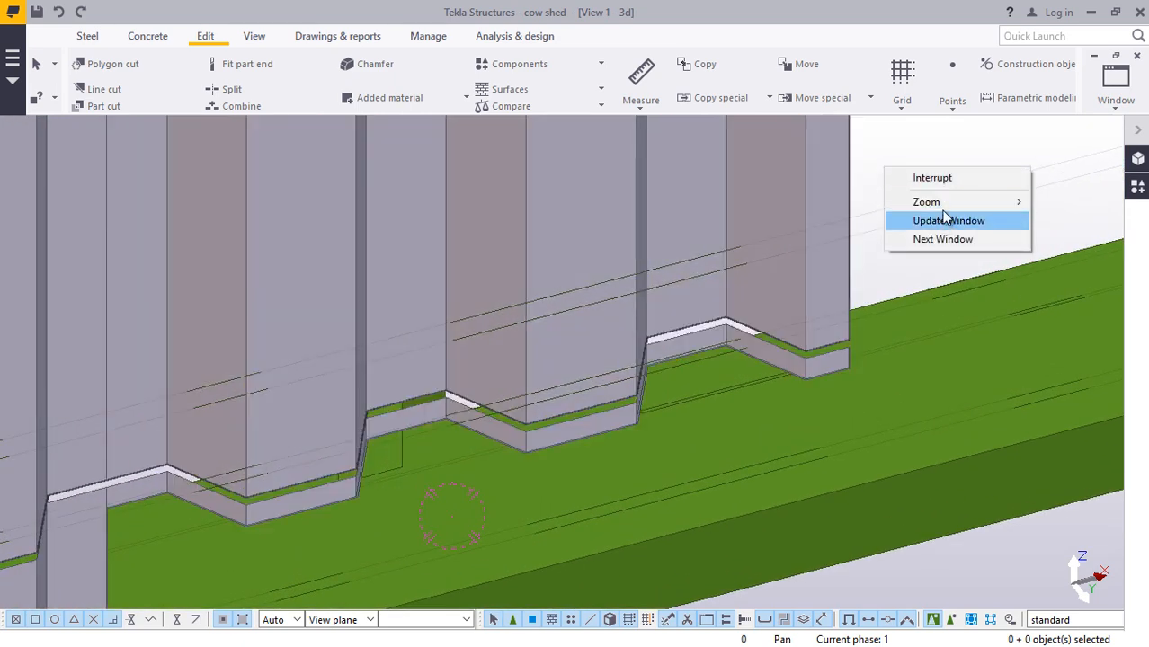
pyautogui.click(943, 220)
pyautogui.rightClick(882, 137)
pyautogui.click(943, 234)
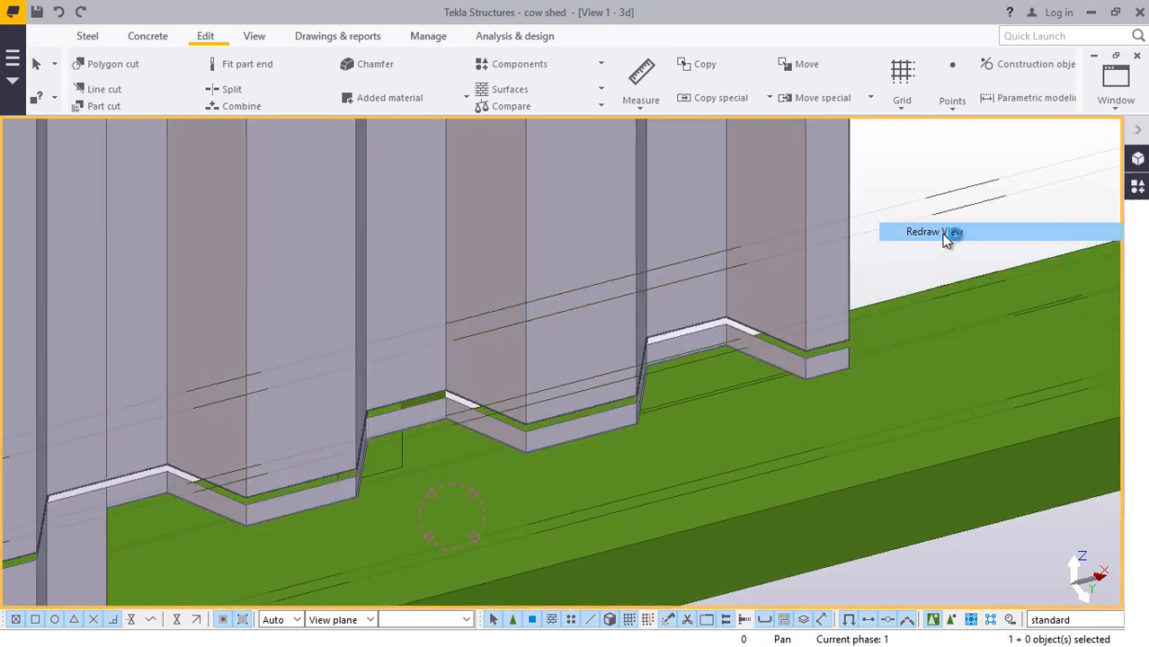
# - Orbit around the last corrugated sheet to examine the detached strip at its lower end
pyautogui.scroll(4, 641, 373)
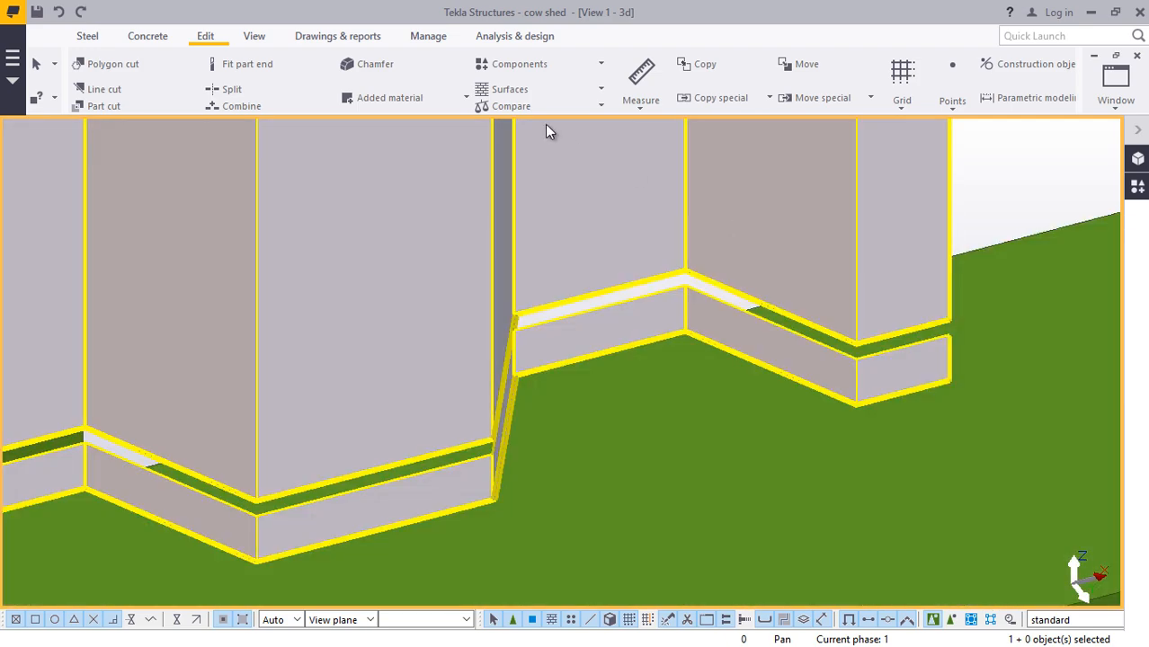
pyautogui.click(254, 41)
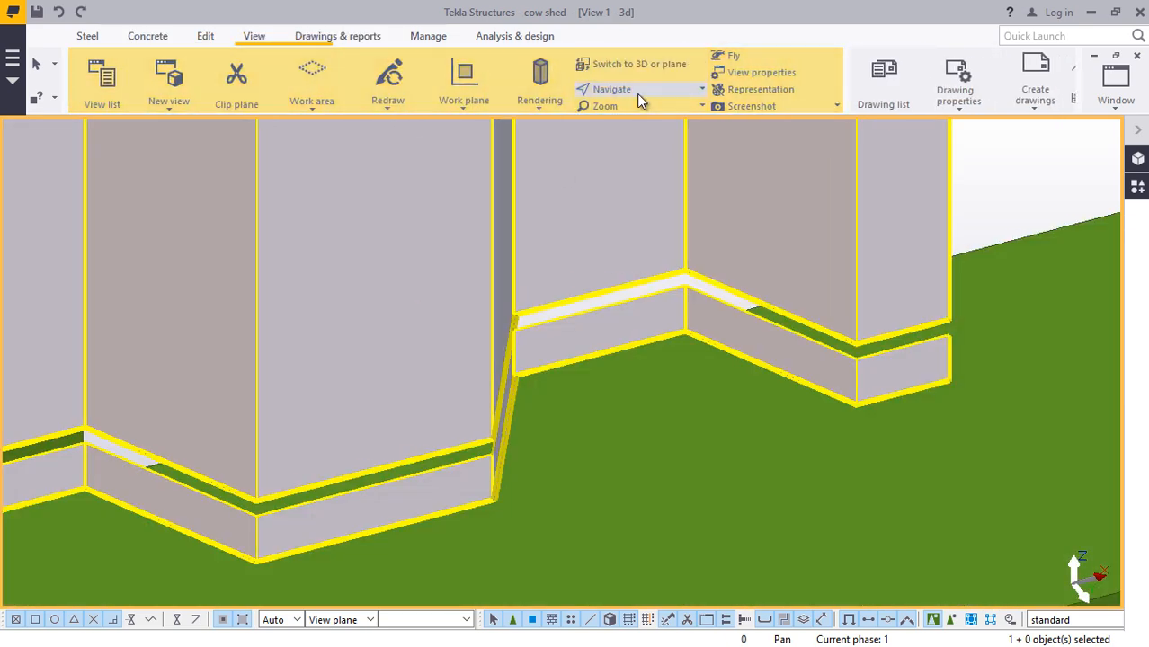
pyautogui.click(637, 91)
pyautogui.click(642, 110)
pyautogui.keyDown('ctrl'); pyautogui.moveTo(708, 283); pyautogui.dragTo(763, 507, button='middle'); pyautogui.keyUp('ctrl')
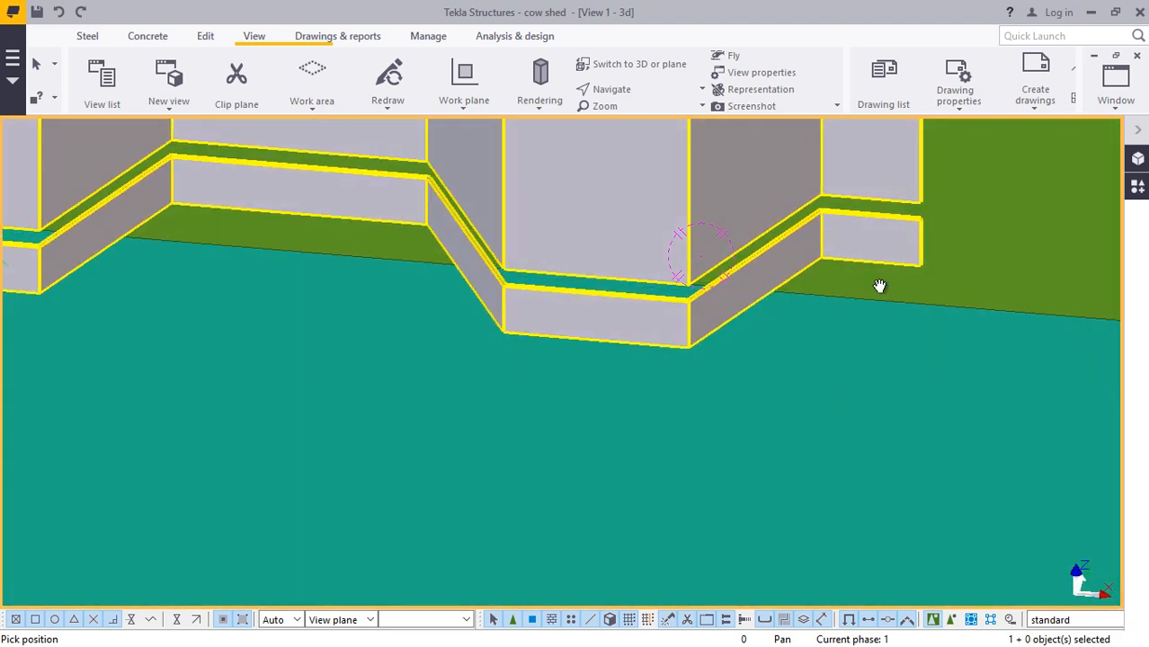
pyautogui.scroll(5, 921, 231)
pyautogui.rightClick(850, 232)
pyautogui.click(892, 244)
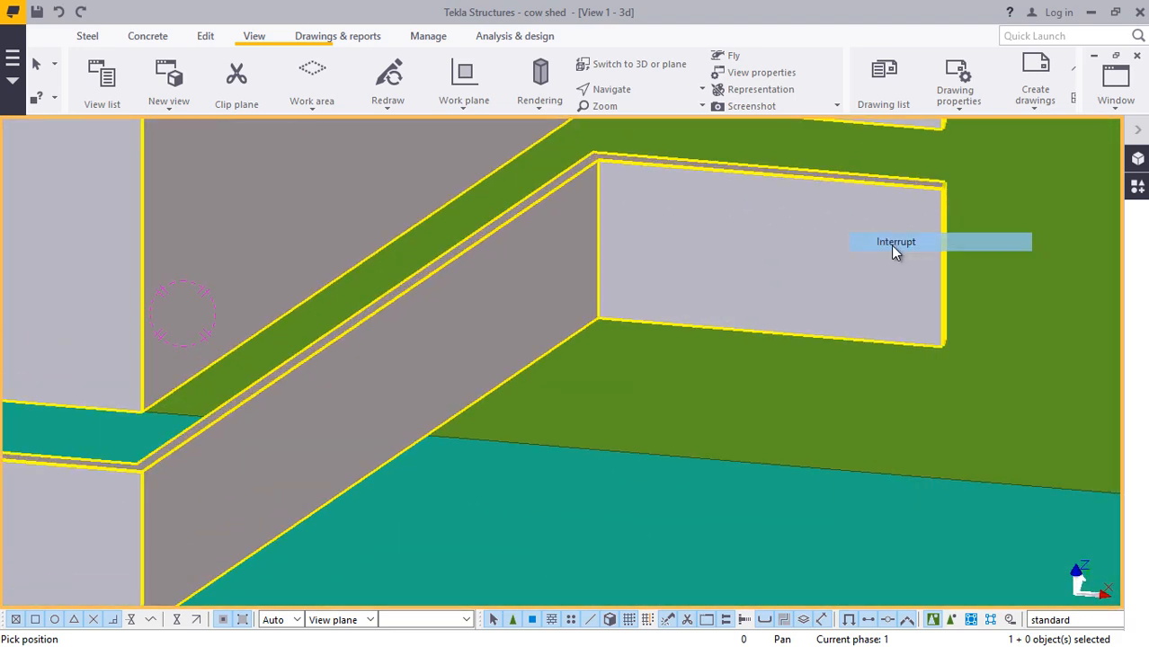
pyautogui.scroll(-4, 926, 238)
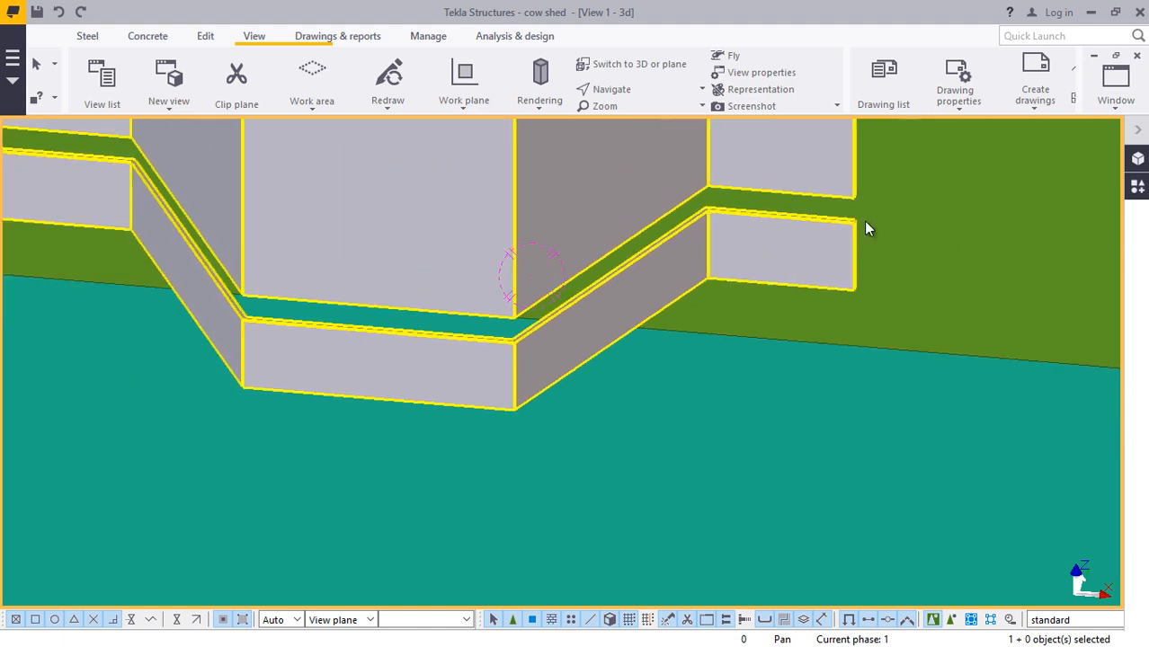
pyautogui.scroll(8, 849, 234)
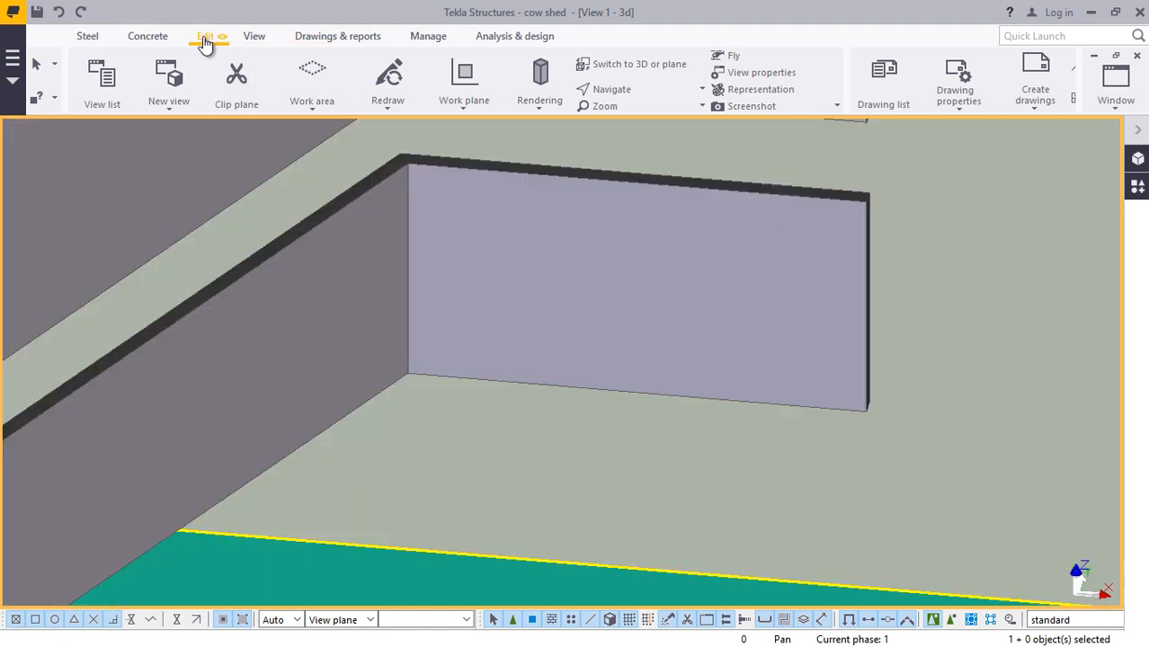
# - Start a polygon cut on the last sheet, picking the lower and upper corners of the leftover strip at the wall's end
pyautogui.click(205, 38)
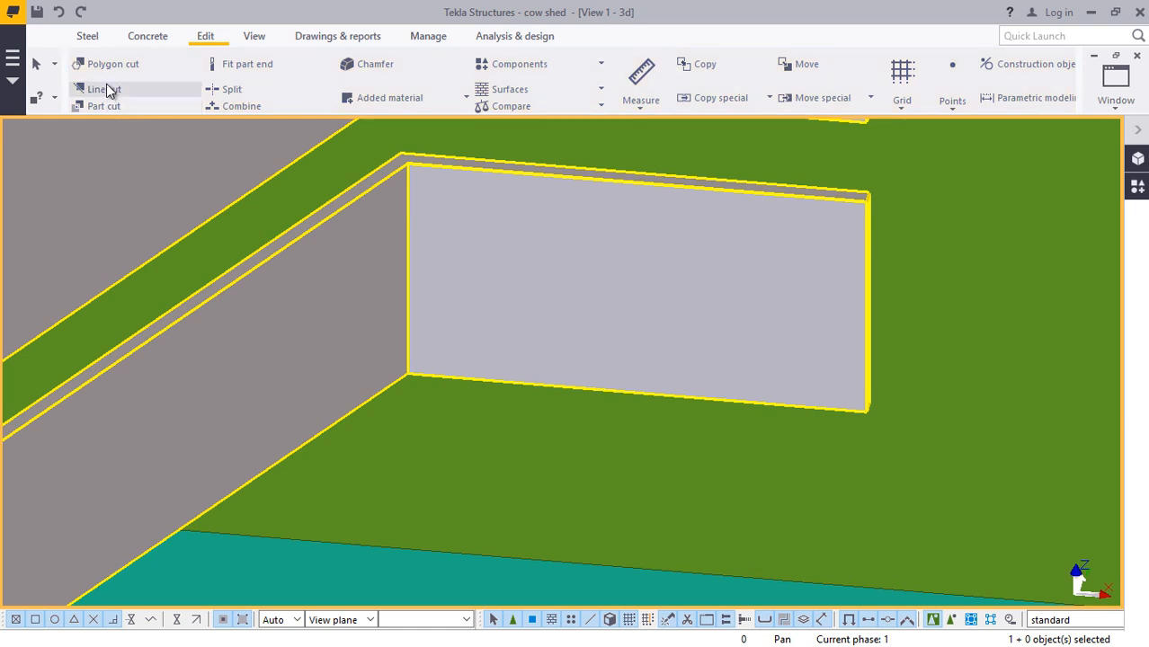
pyautogui.scroll(5, 892, 377)
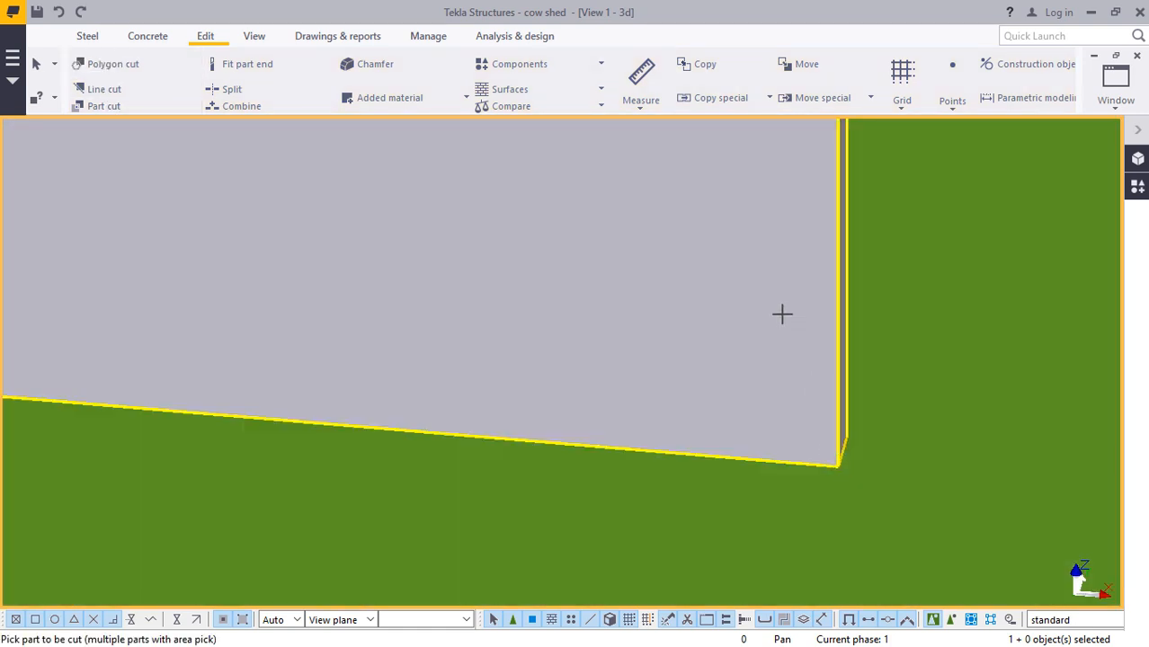
pyautogui.click(837, 466)
pyautogui.scroll(-5, 815, 464)
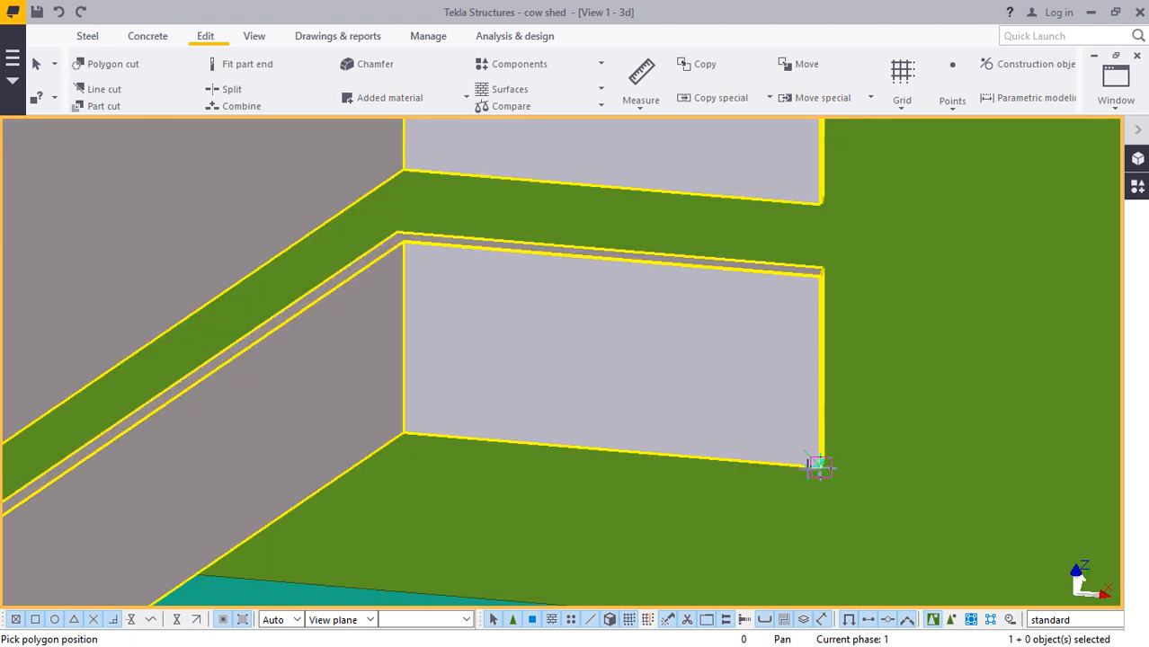
pyautogui.scroll(3, 814, 302)
pyautogui.scroll(3, 791, 337)
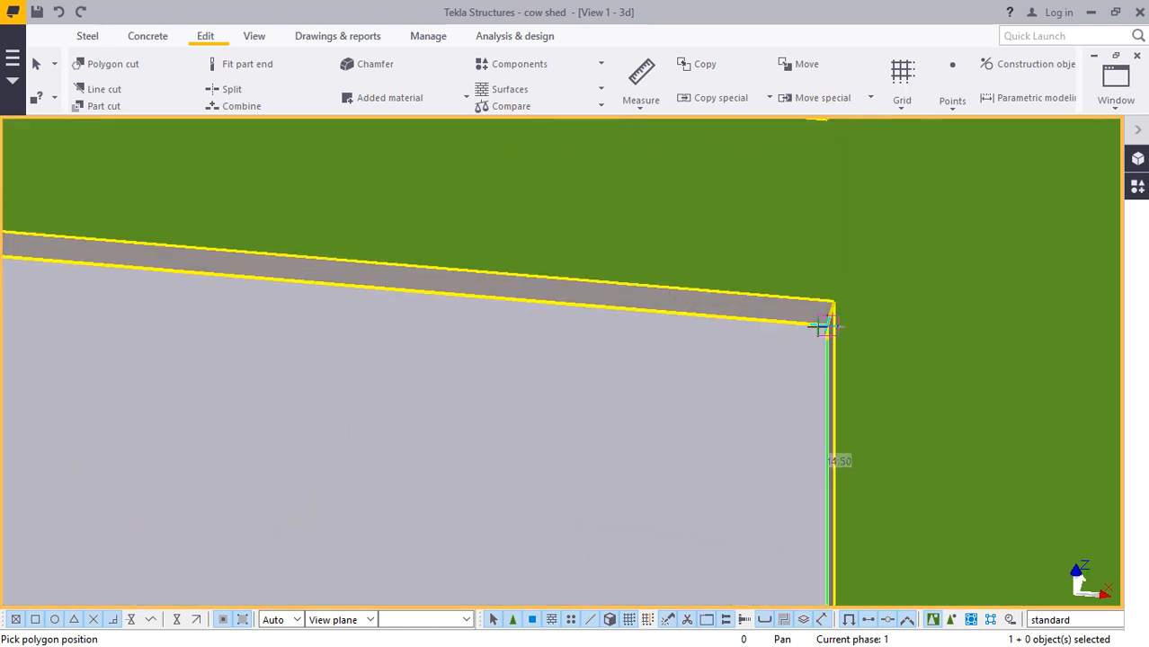
pyautogui.scroll(-6, 840, 324)
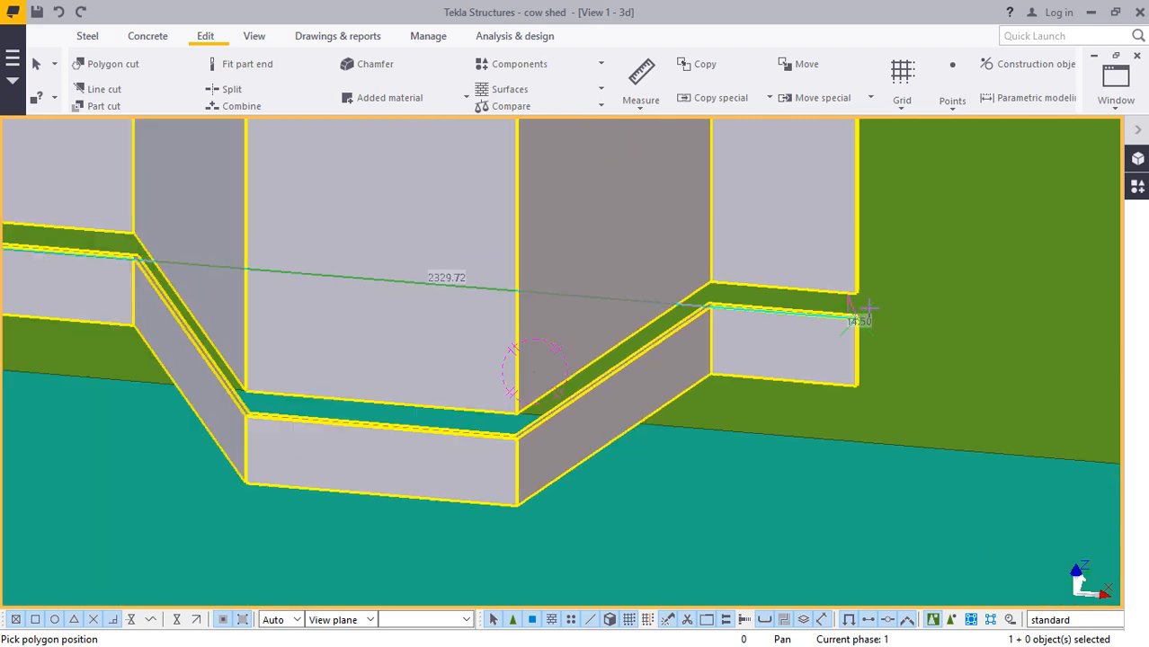
pyautogui.scroll(-5, 889, 315)
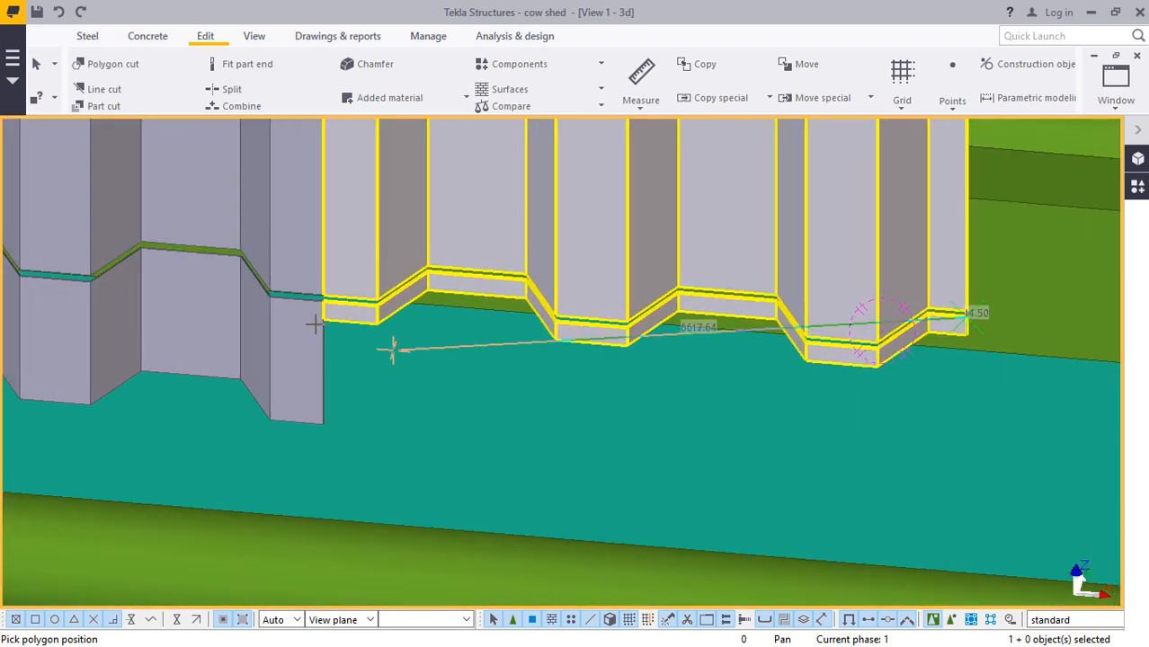
# - Complete the polygon through the strip's two corners beside the neighbouring sheet and back to the starting corner, removing the strip
pyautogui.scroll(4, 312, 287)
pyautogui.scroll(6, 312, 288)
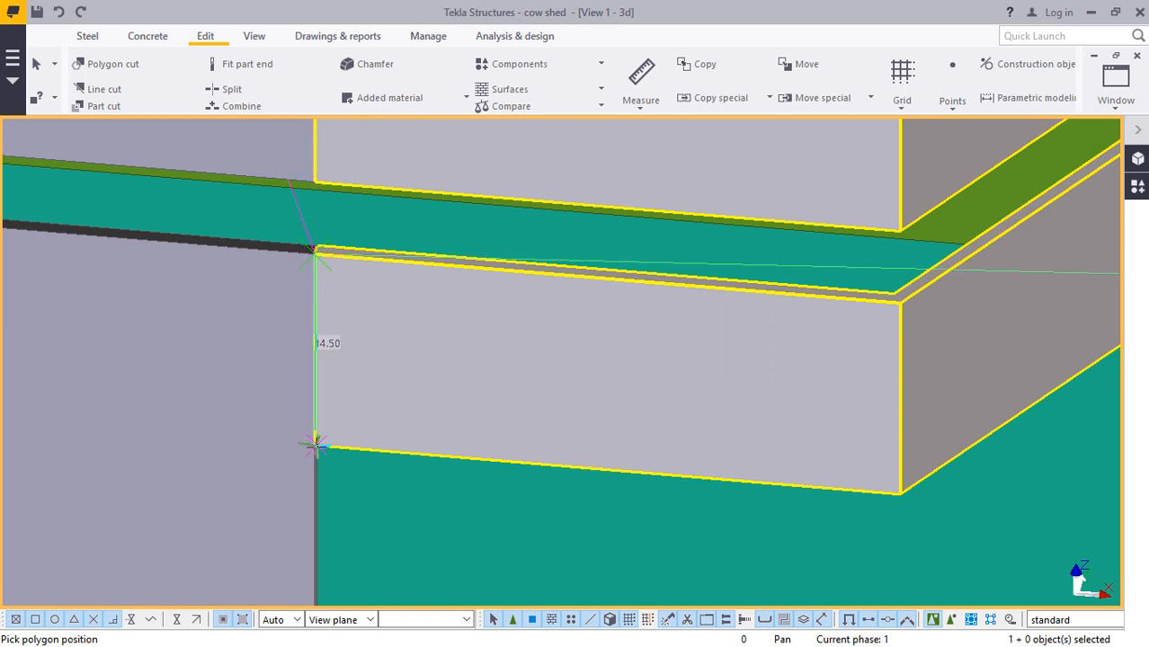
pyautogui.scroll(4, 315, 444)
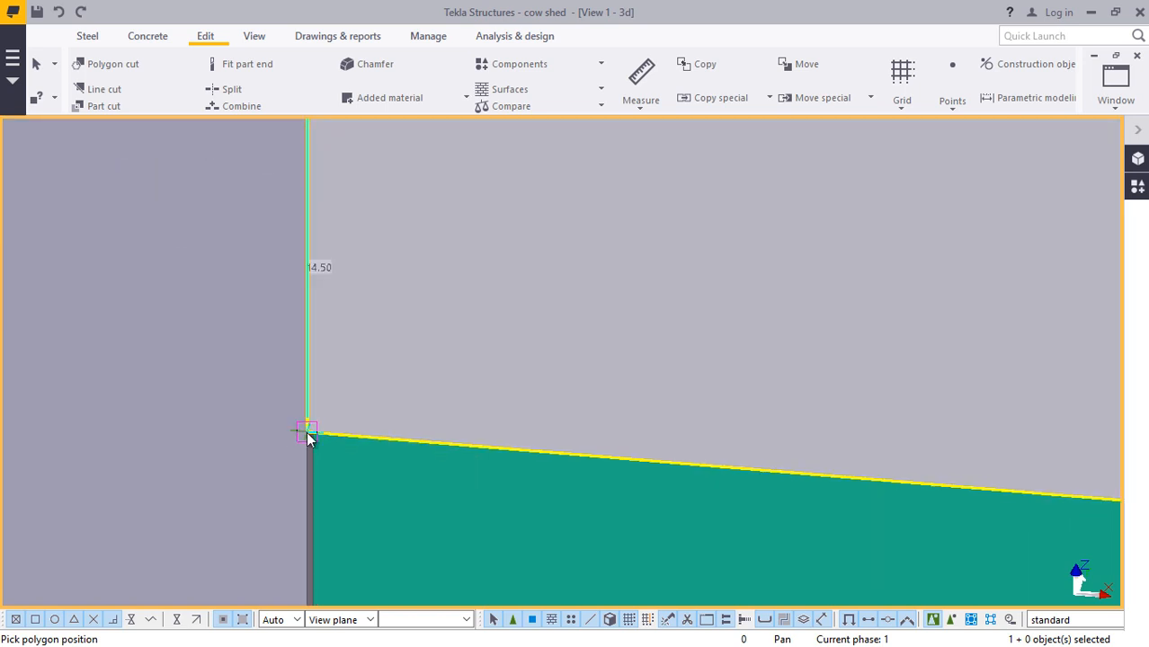
pyautogui.click(308, 433)
pyautogui.scroll(-8, 307, 433)
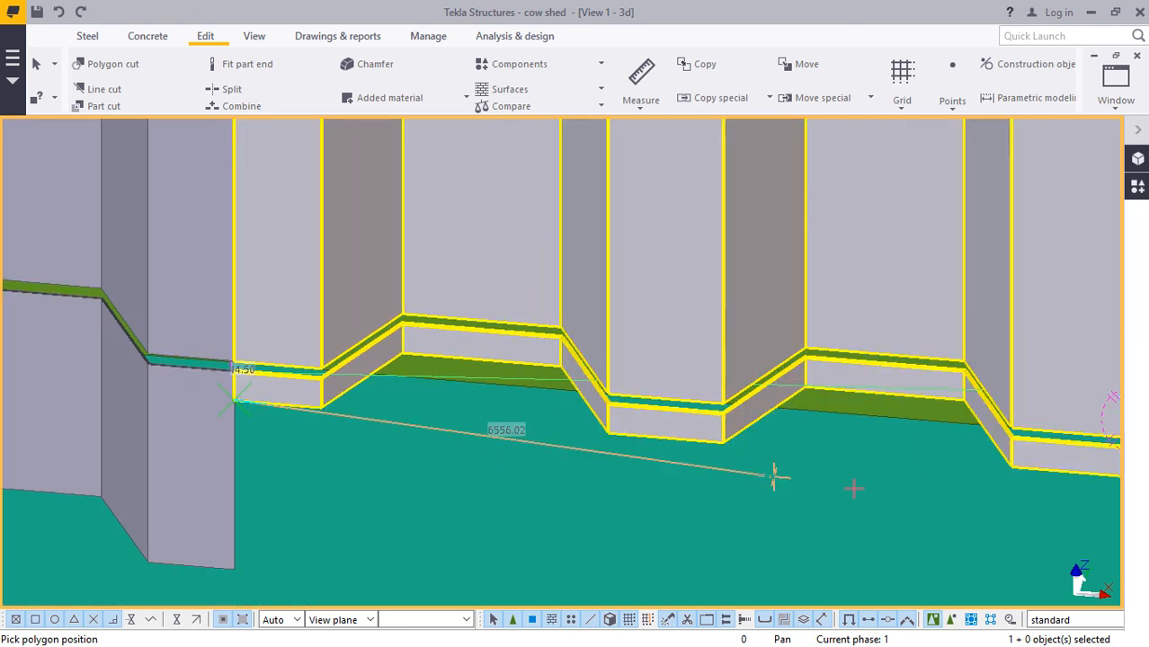
pyautogui.scroll(-3, 314, 378)
pyautogui.scroll(6, 796, 446)
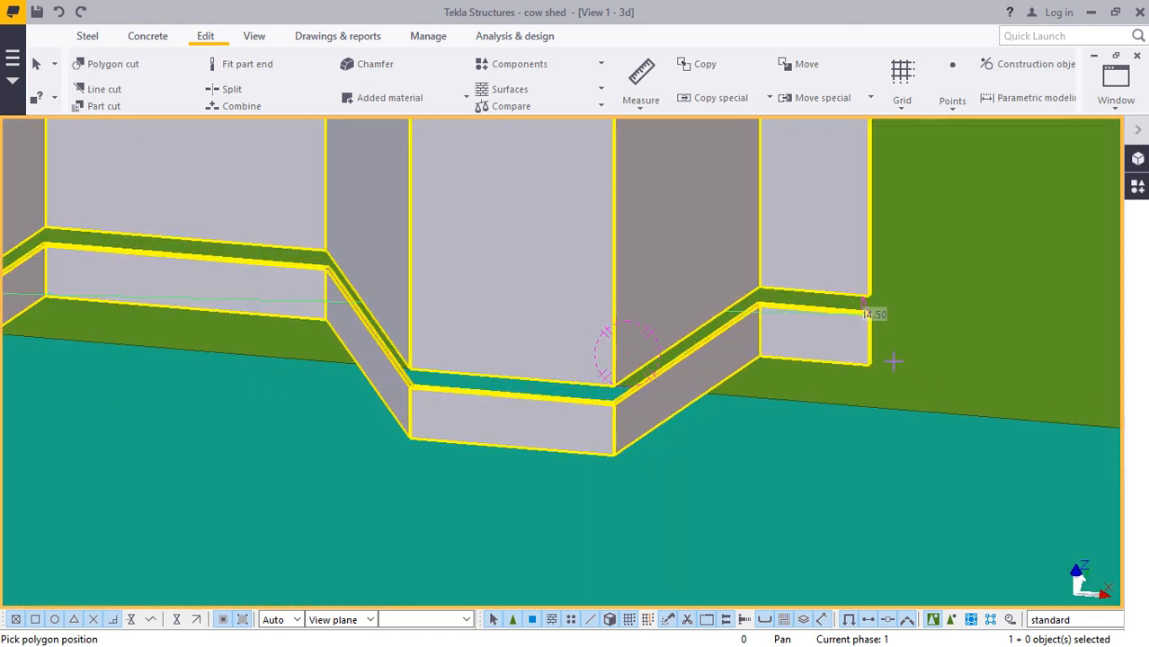
pyautogui.scroll(8, 863, 368)
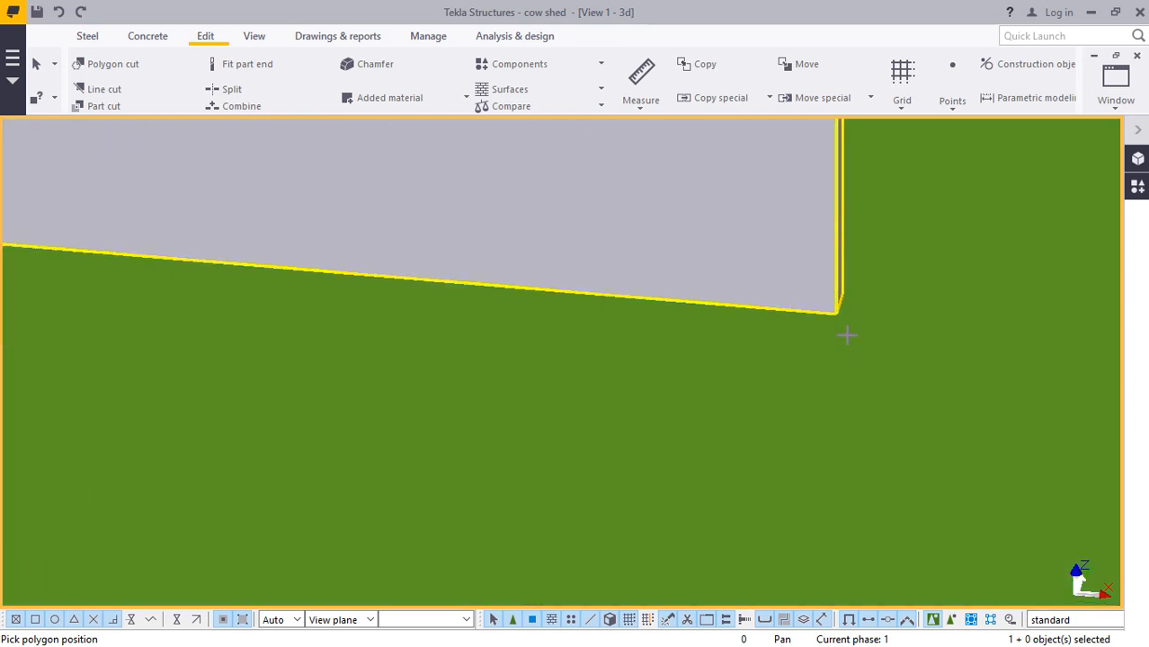
pyautogui.scroll(2, 846, 334)
pyautogui.click(832, 303)
pyautogui.middleClick(831, 303)
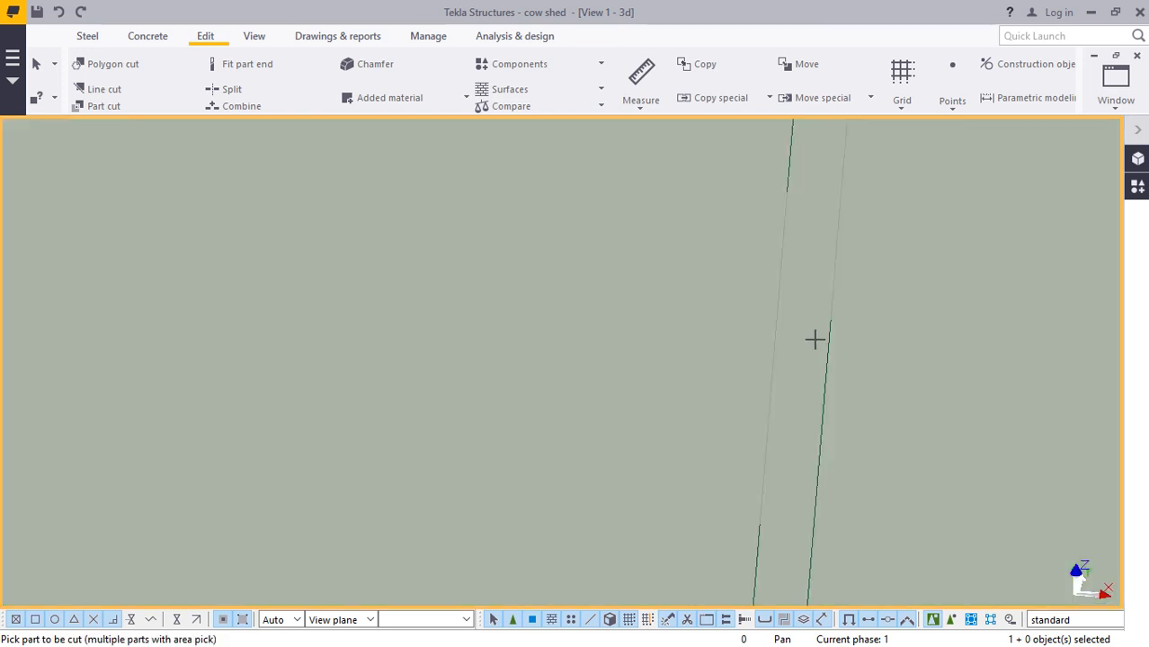
# - Start a polygon cut on the sheet beside the trimmed one, picking its leftover strip's lower and upper corners at their shared edge
pyautogui.scroll(-6, 848, 351)
pyautogui.scroll(-8, 867, 338)
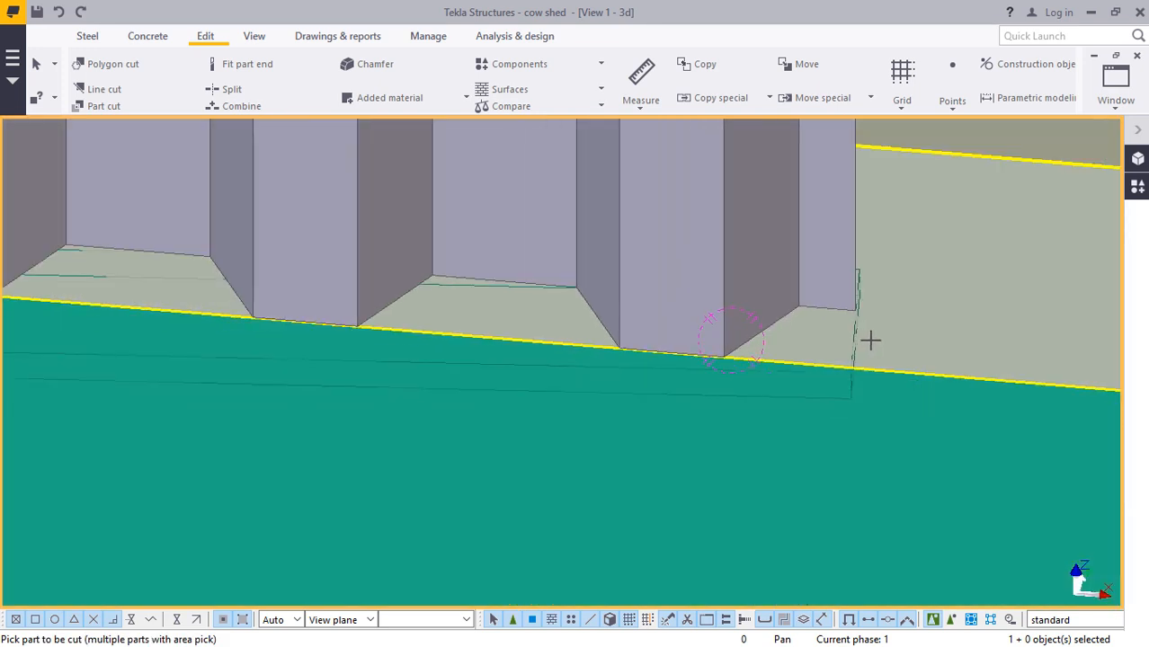
pyautogui.scroll(2, 478, 362)
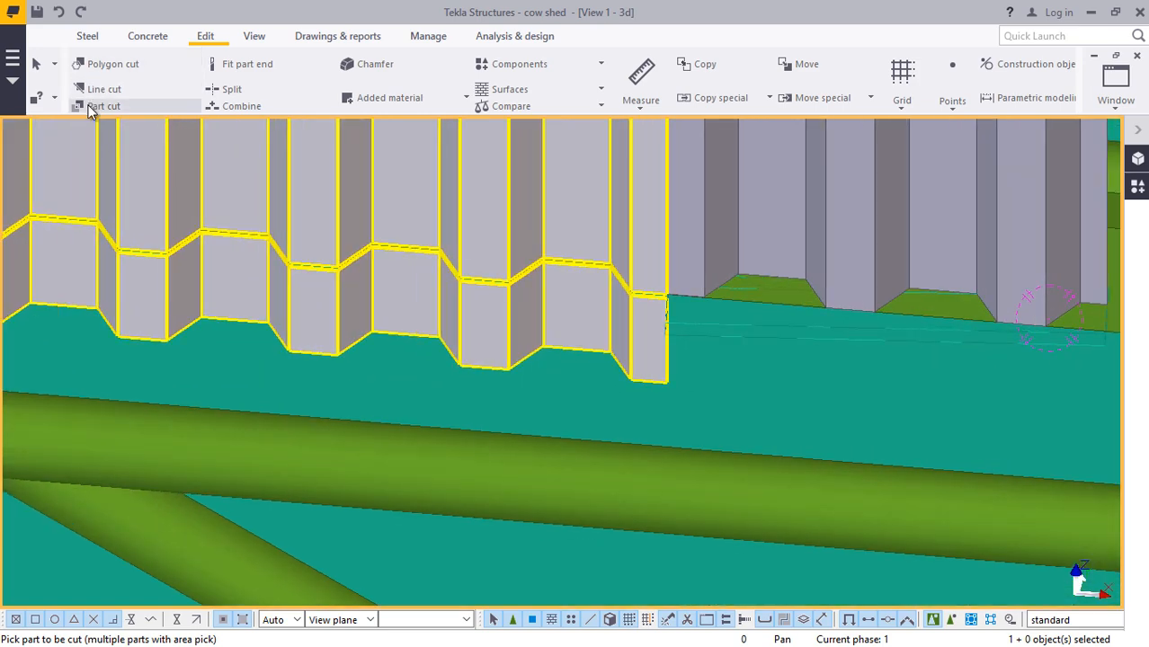
pyautogui.scroll(3, 563, 377)
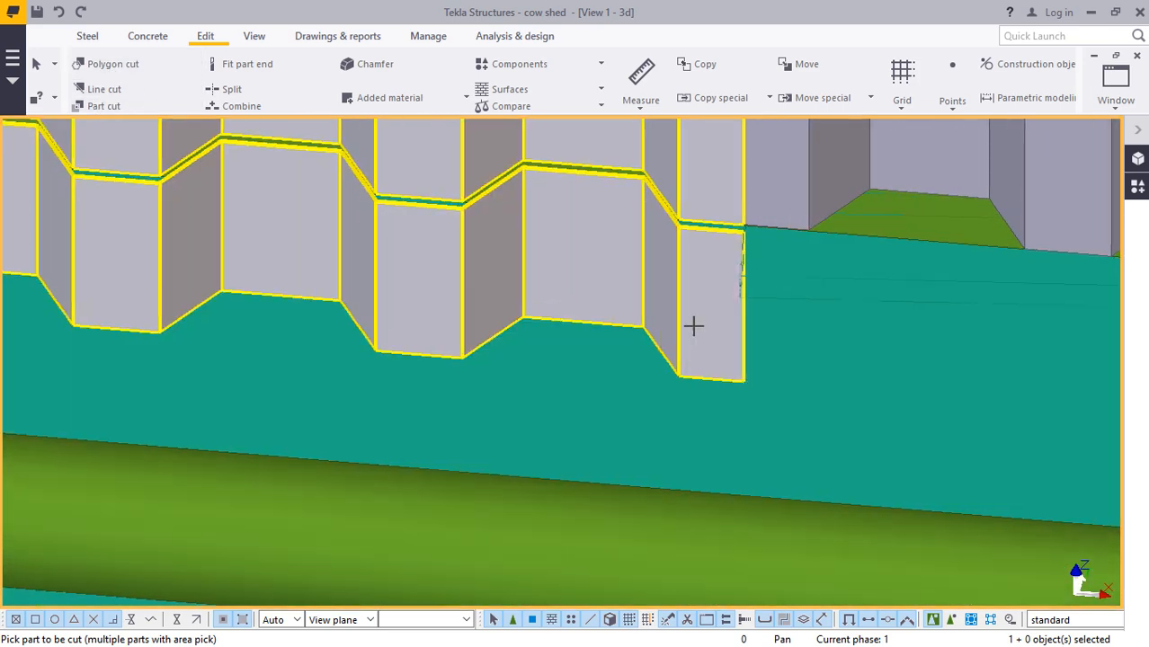
pyautogui.scroll(3, 745, 386)
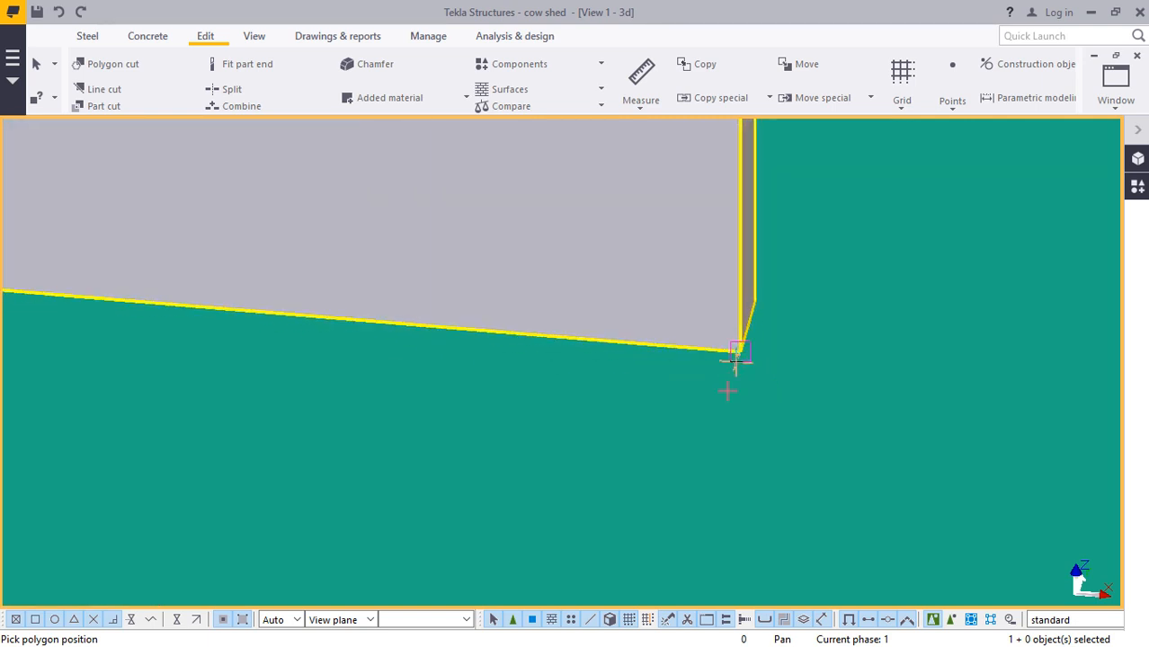
pyautogui.moveTo(727, 390); pyautogui.dragTo(723, 436, button='middle')
pyautogui.scroll(-8, 720, 476)
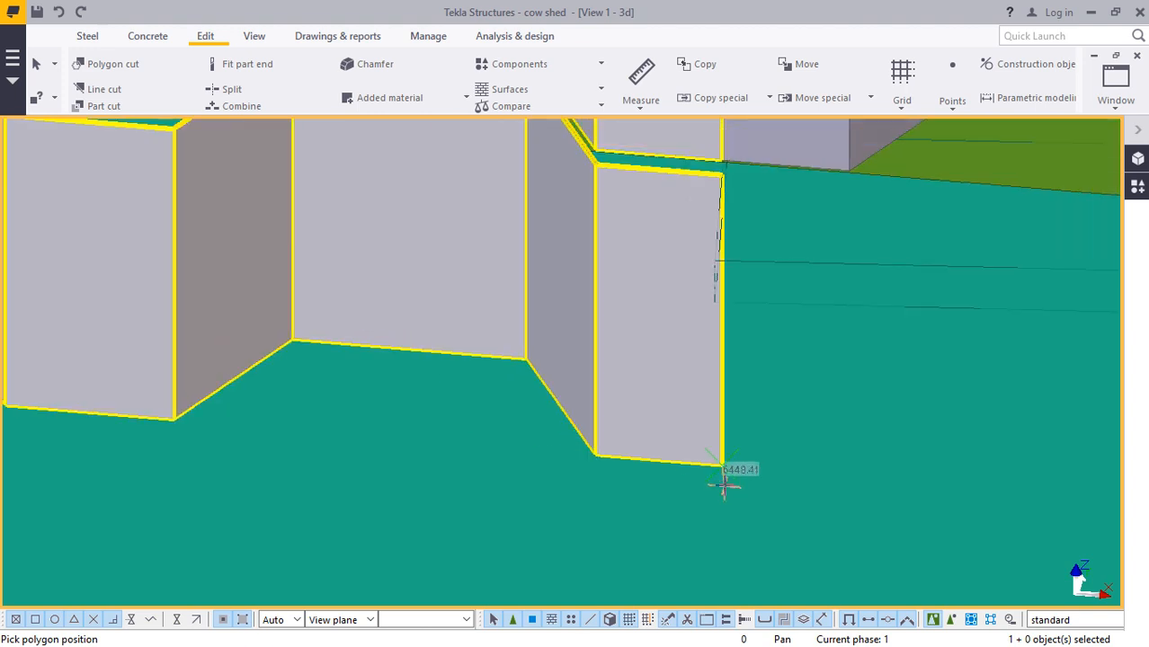
pyautogui.scroll(8, 723, 256)
pyautogui.scroll(5, 709, 245)
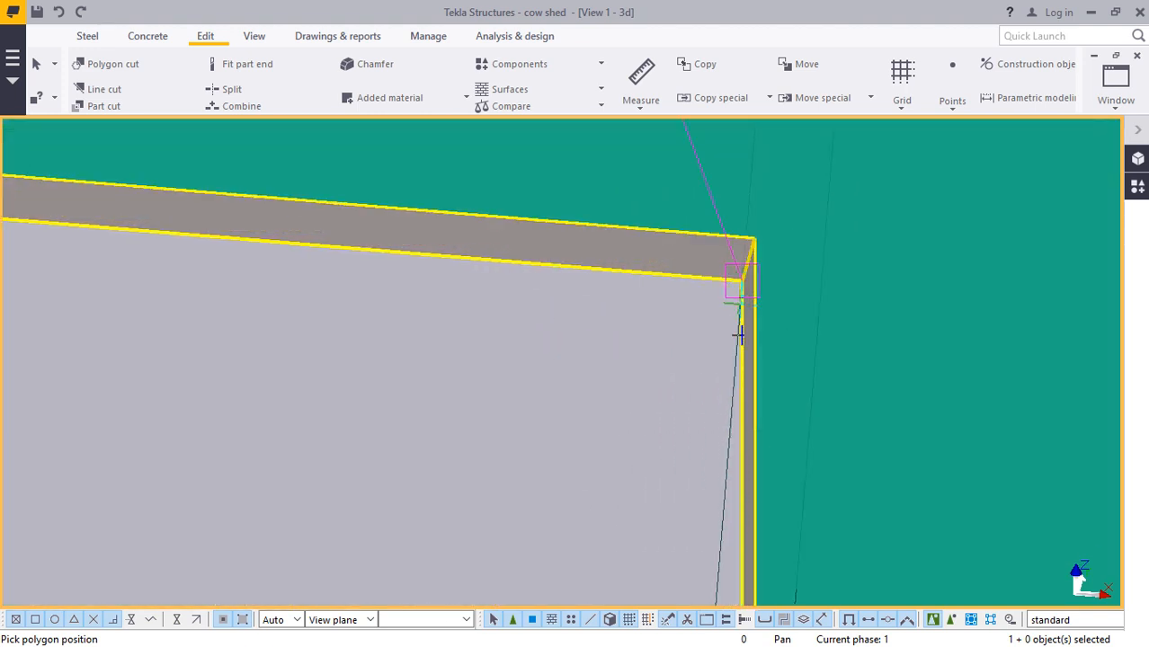
pyautogui.scroll(-10, 800, 359)
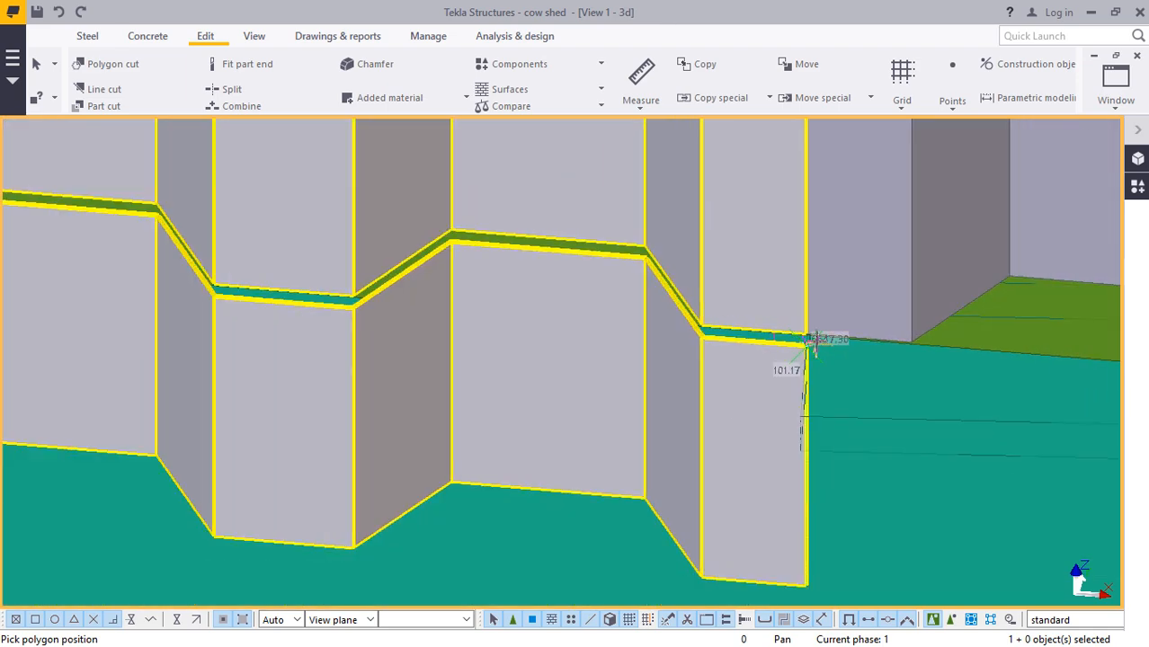
# - Continue the polygon through the strip's upper and lower corners at the opposite edge, beside the next untrimmed sheet
pyautogui.scroll(-8, 814, 343)
pyautogui.scroll(3, 376, 304)
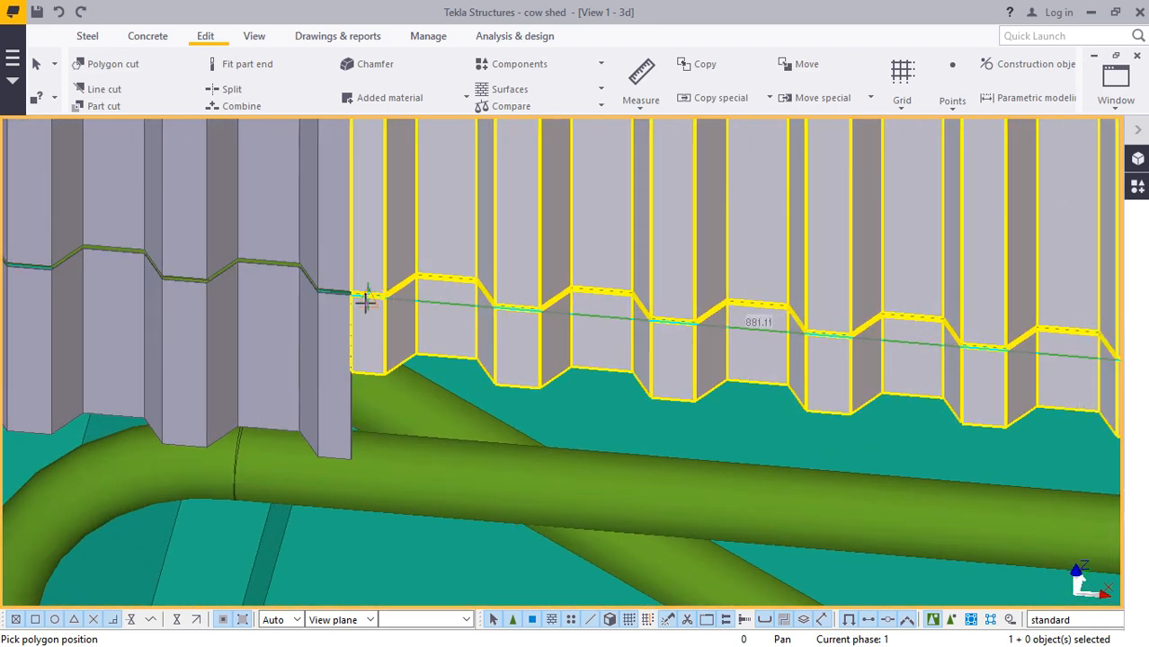
pyautogui.scroll(8, 360, 295)
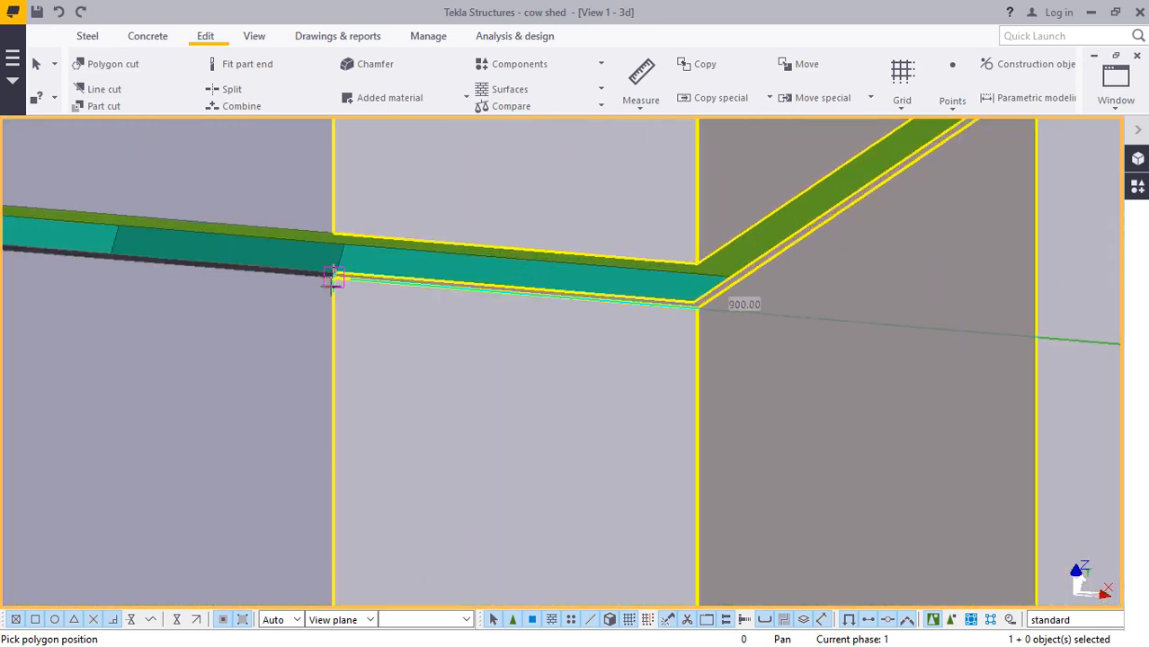
pyautogui.scroll(5, 332, 279)
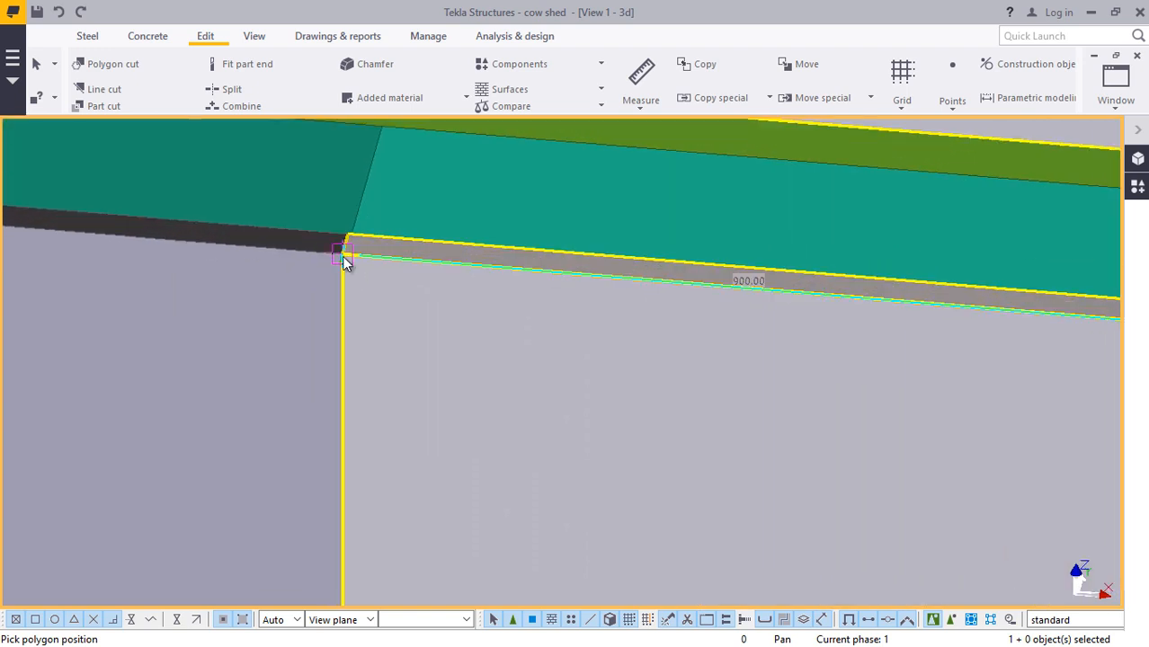
pyautogui.scroll(-10, 344, 259)
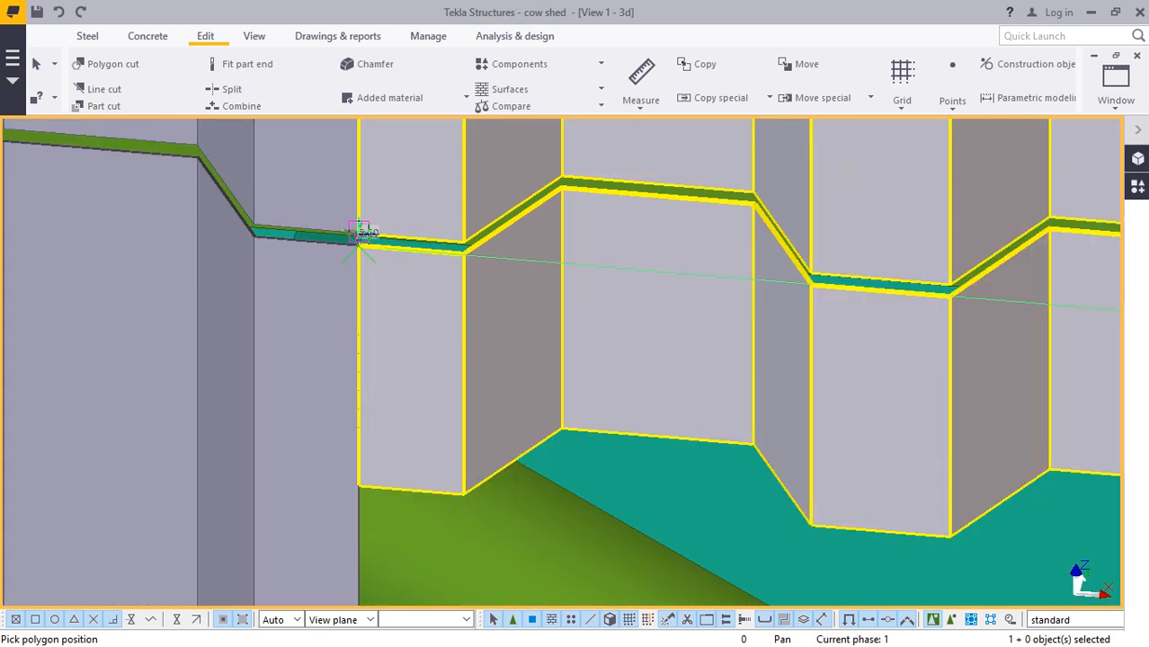
pyautogui.scroll(-3, 359, 232)
pyautogui.scroll(10, 349, 395)
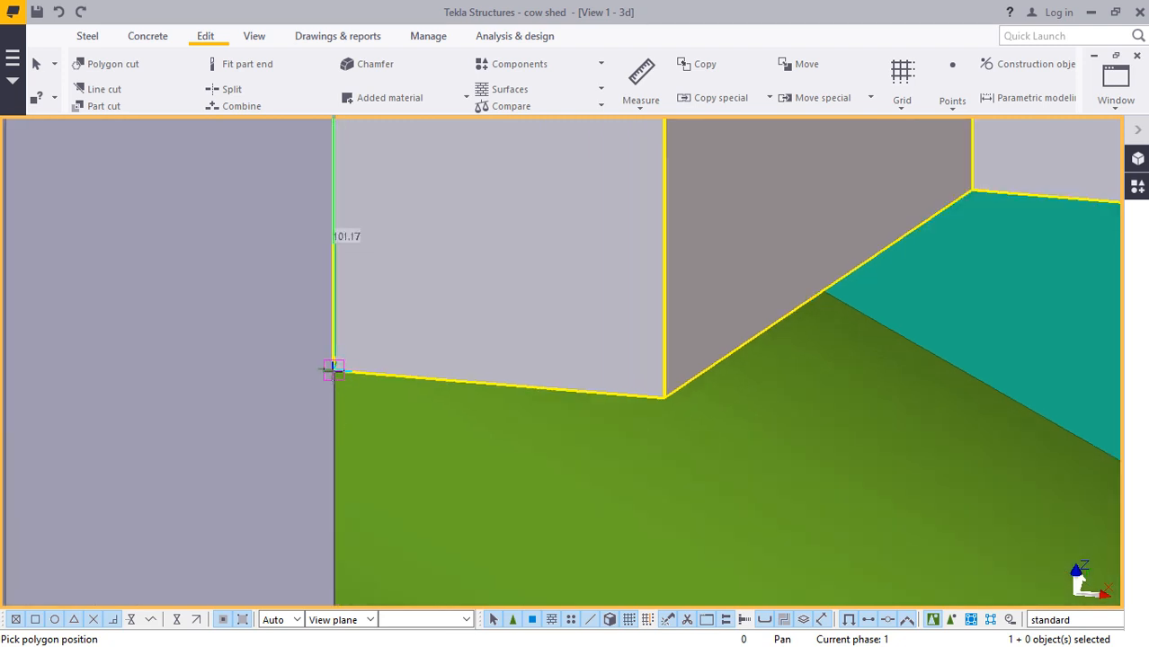
pyautogui.scroll(-10, 333, 369)
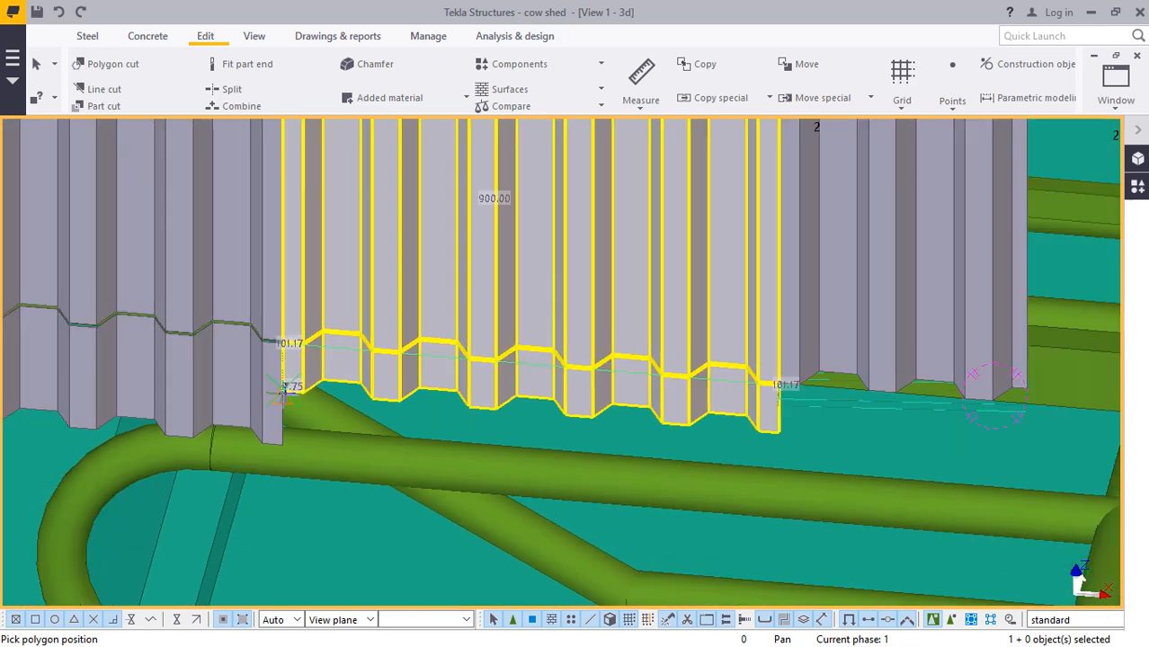
pyautogui.click(284, 388)
# - Close the polygon at the strip's starting lower corner and finish the cut to remove the strip
pyautogui.scroll(10, 773, 422)
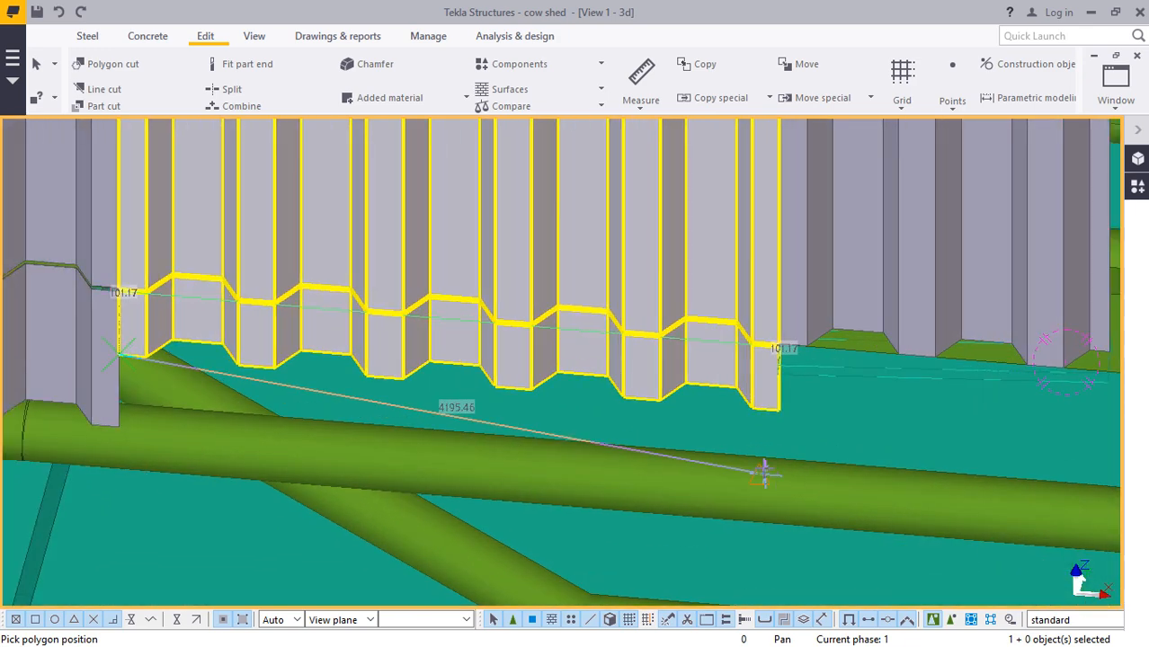
pyautogui.scroll(3, 766, 355)
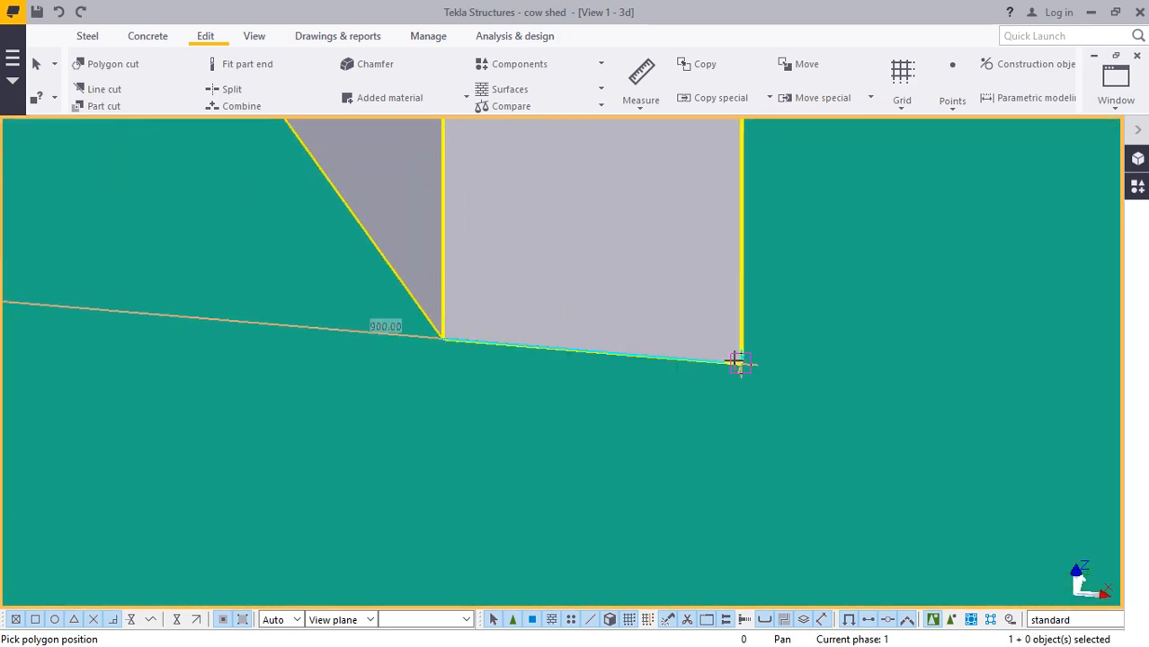
pyautogui.scroll(3, 731, 361)
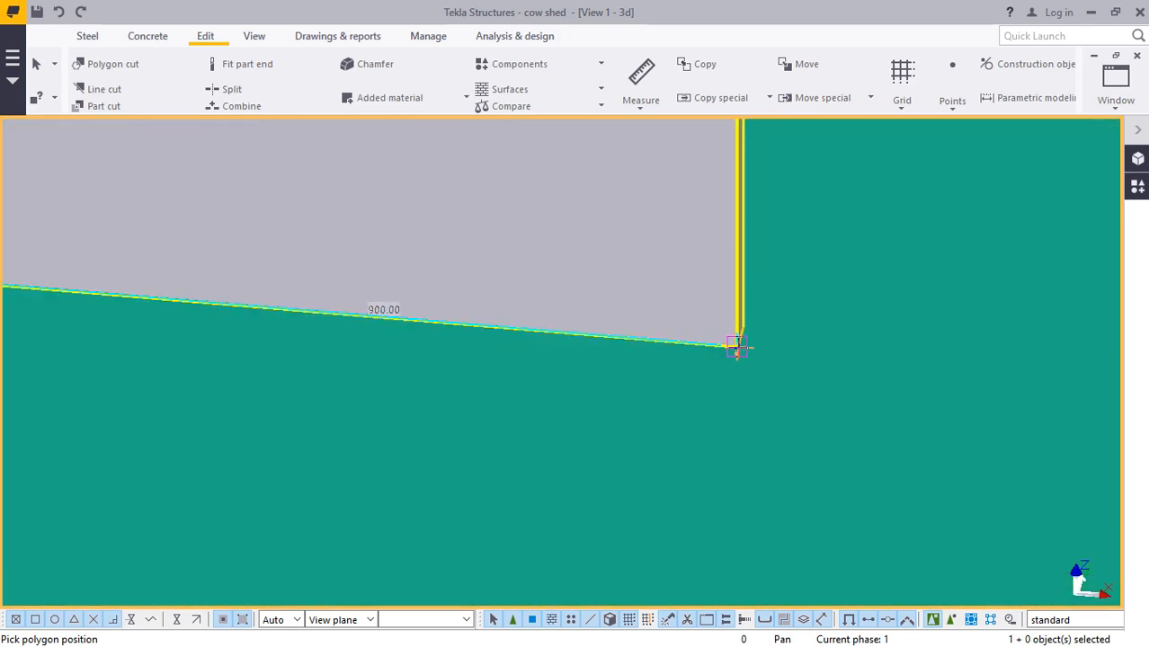
pyautogui.middleClick(736, 346)
pyautogui.scroll(-6, 802, 399)
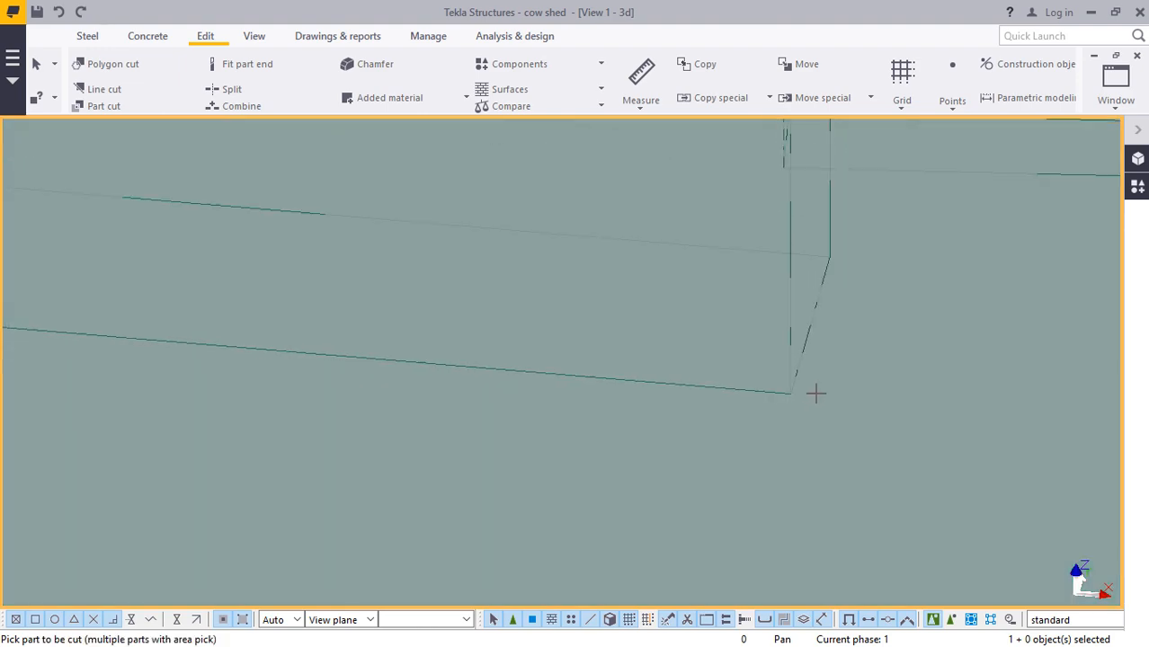
# - Begin a polygon cut on the sheet in front of the curved pipe, picking the strip's lower and upper corners beside the trimmed sheets
pyautogui.scroll(-2, 825, 403)
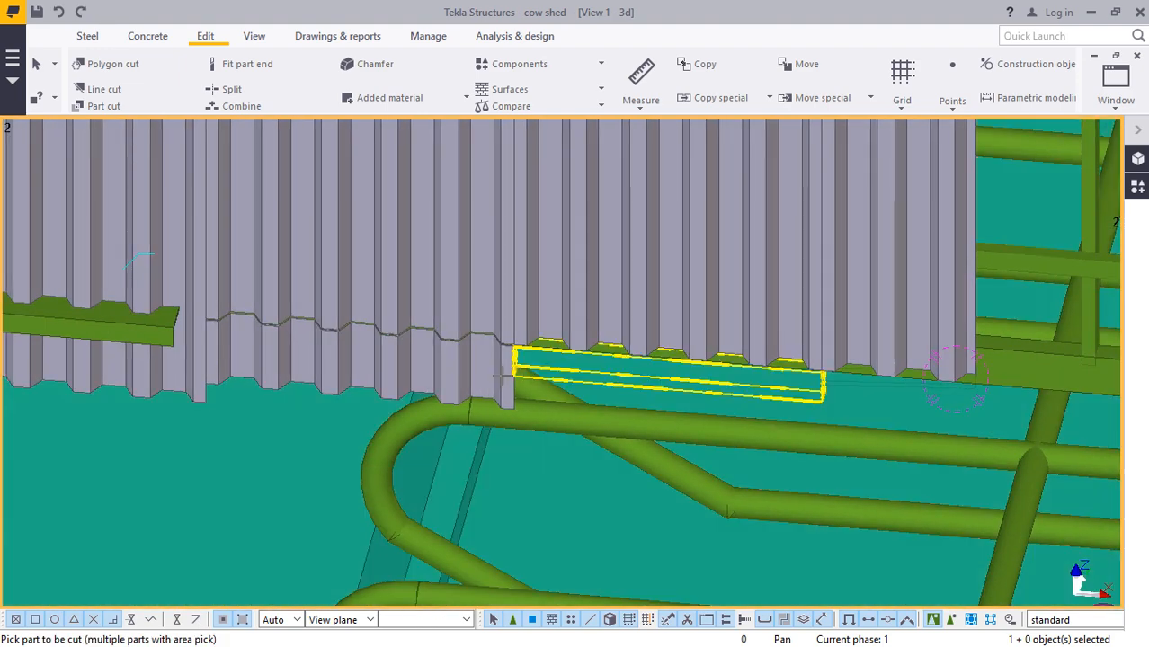
pyautogui.scroll(4, 464, 383)
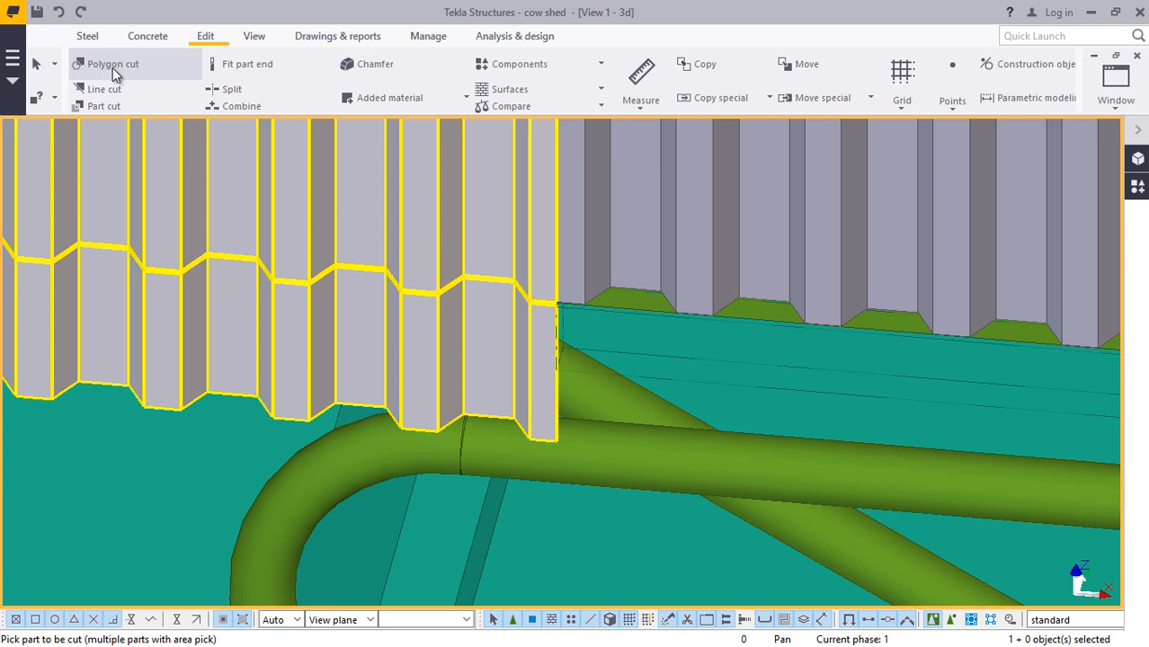
pyautogui.scroll(1, 454, 350)
pyautogui.scroll(8, 552, 469)
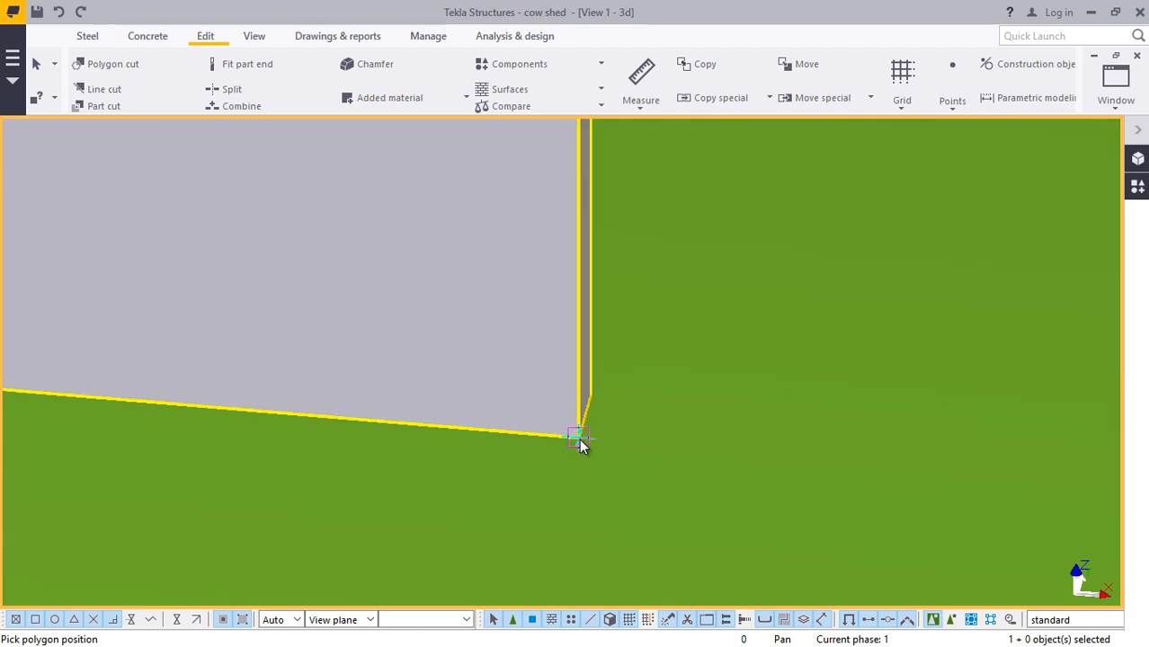
pyautogui.scroll(-7, 584, 480)
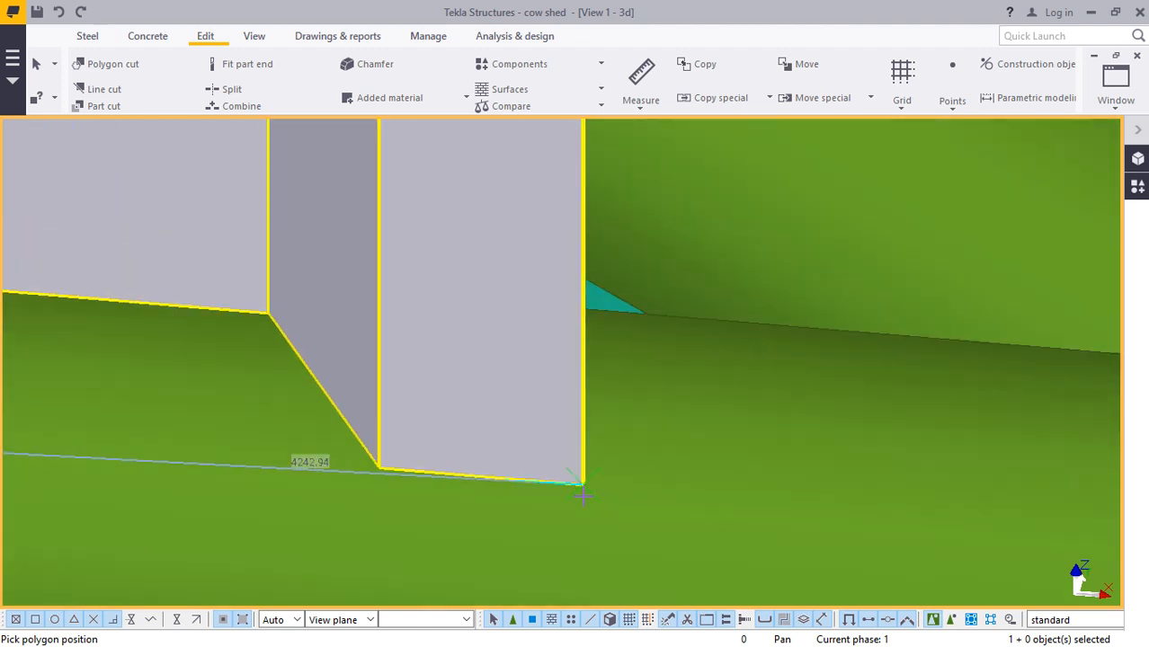
pyautogui.scroll(8, 566, 125)
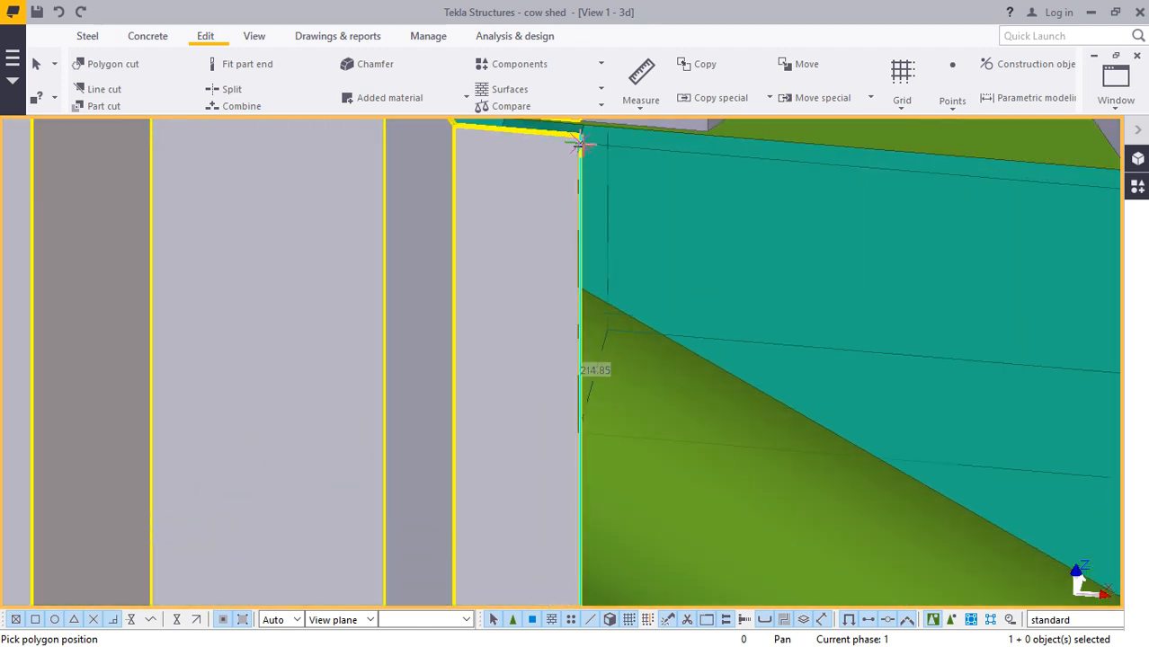
pyautogui.scroll(-2, 553, 214)
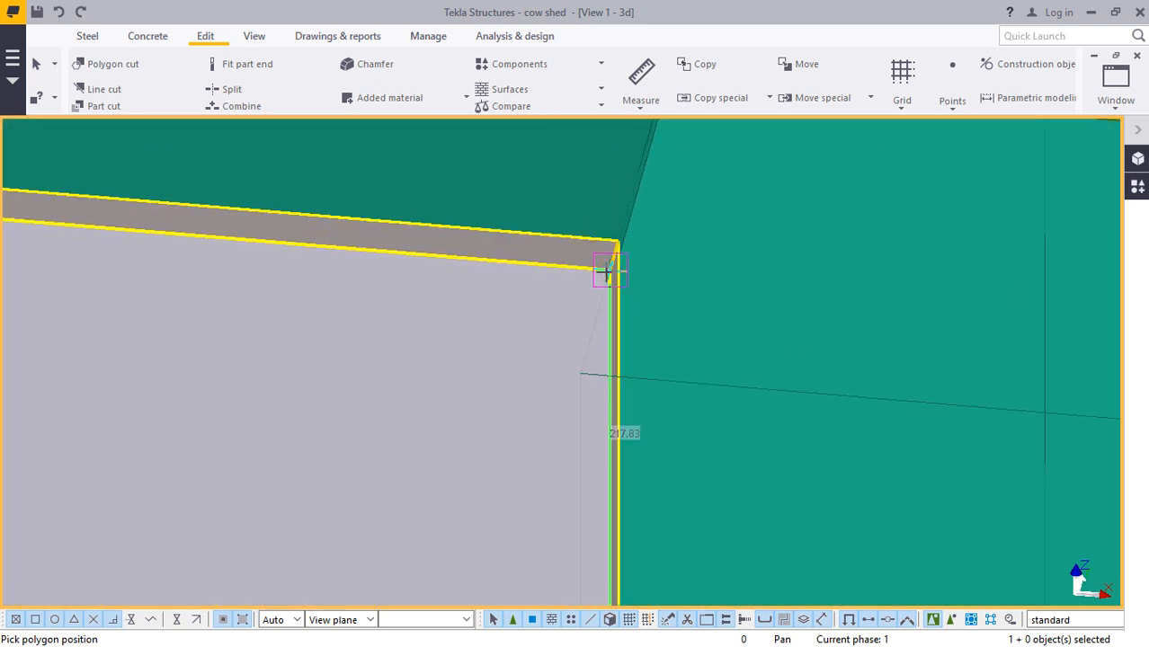
# - Extend the polygon to the strip's upper and lower corners at the far edge, near the end of the channel rail
pyautogui.scroll(-8, 784, 307)
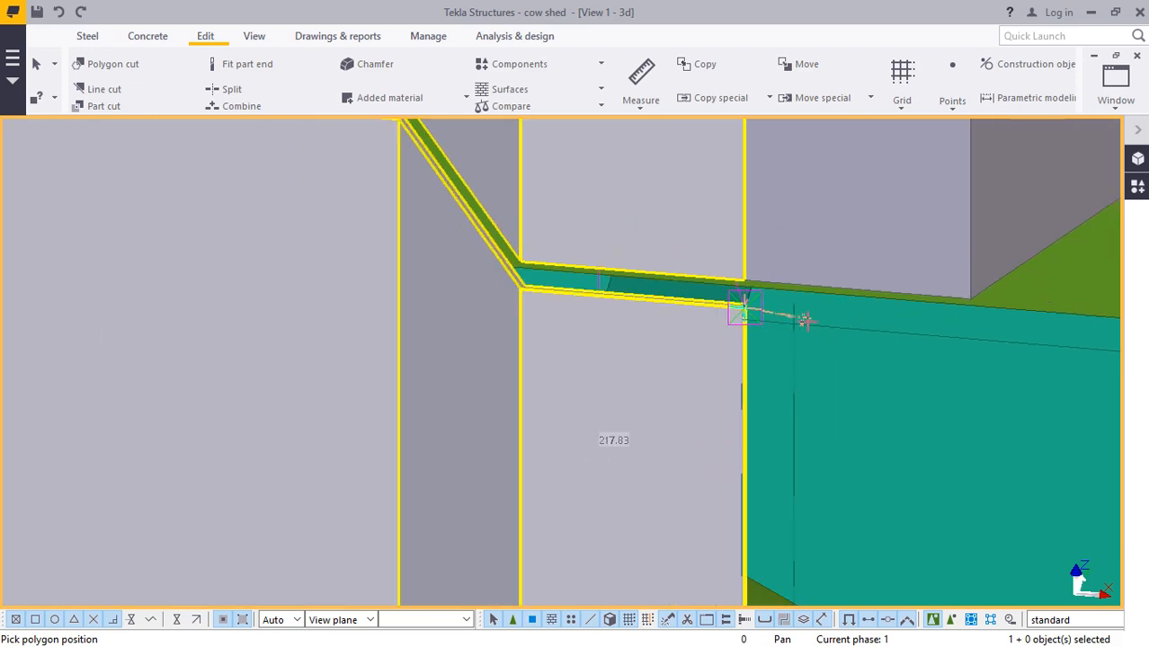
pyautogui.scroll(-2, 815, 341)
pyautogui.scroll(6, 428, 334)
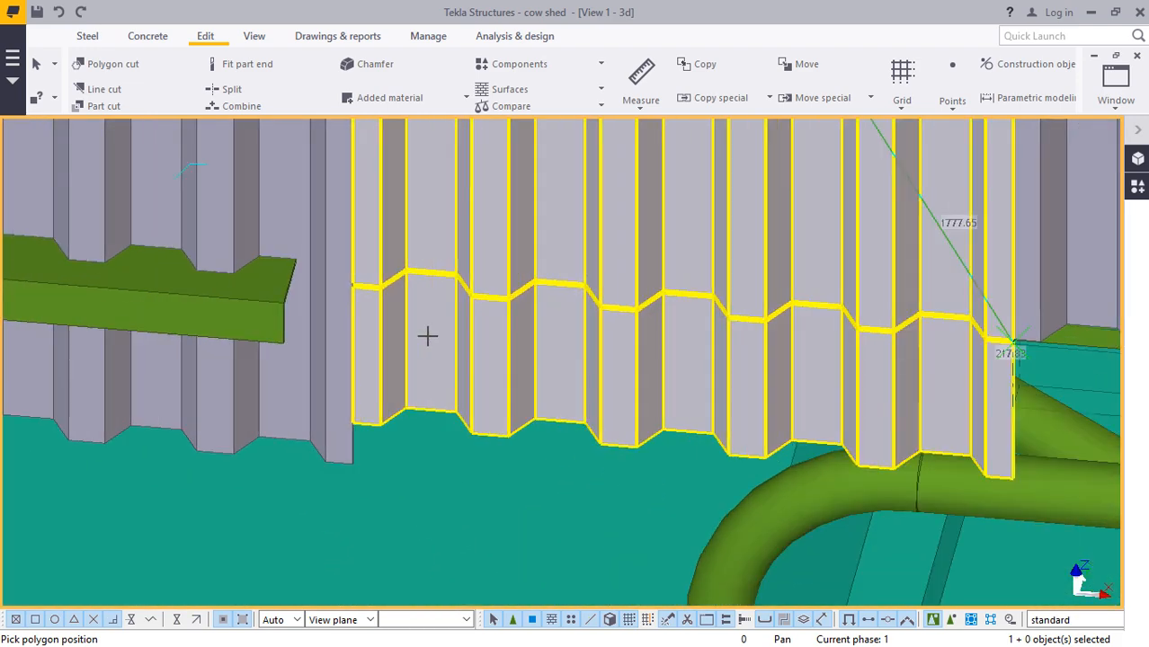
pyautogui.scroll(8, 315, 259)
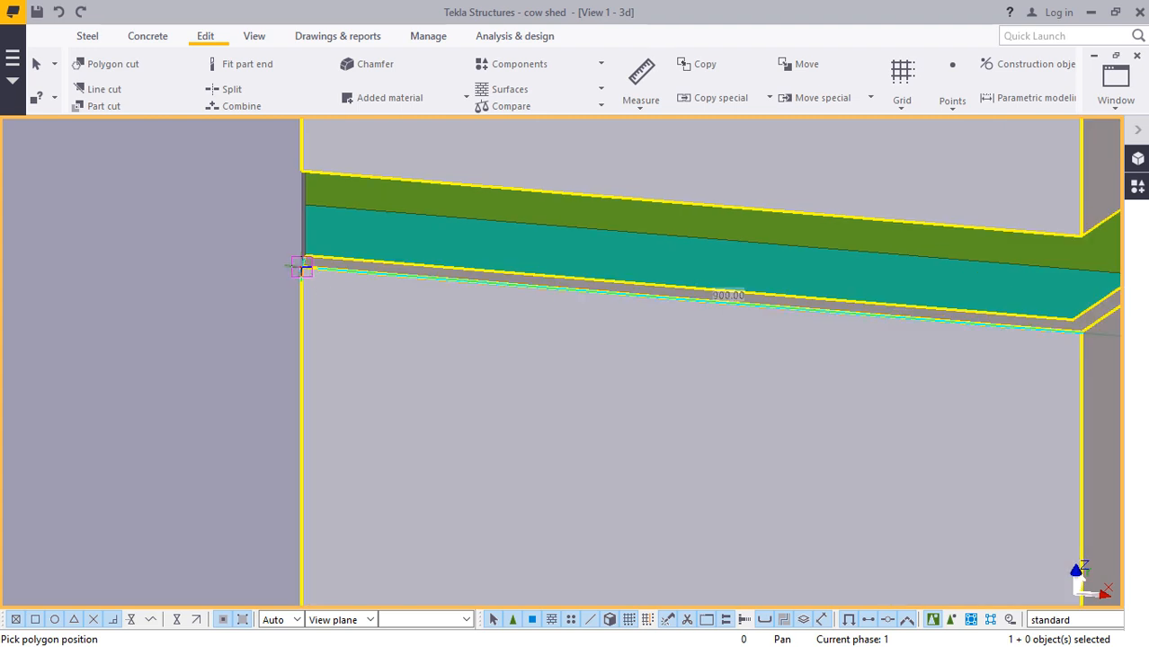
pyautogui.scroll(-6, 297, 270)
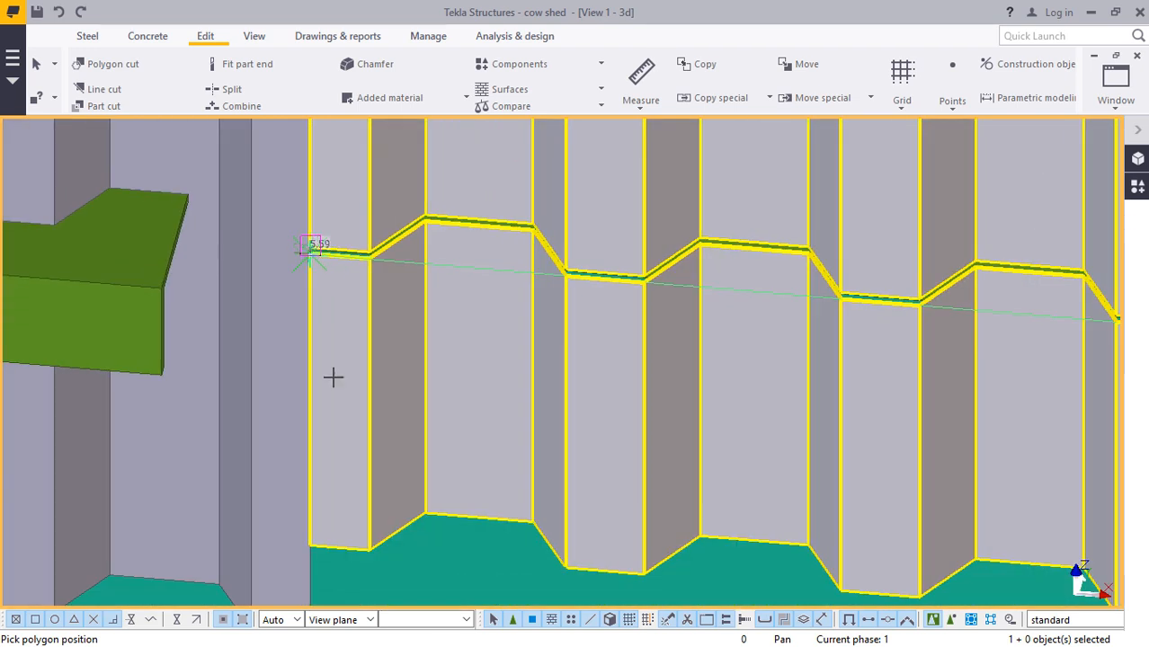
pyautogui.scroll(5, 306, 567)
pyautogui.scroll(4, 306, 568)
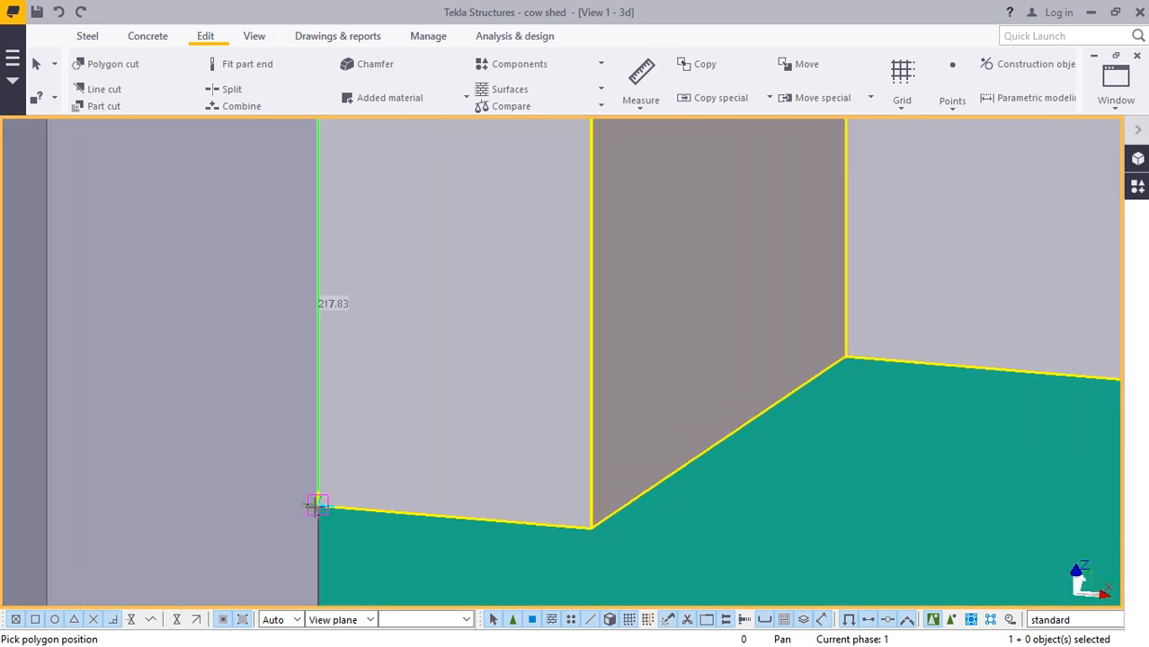
pyautogui.scroll(-8, 278, 458)
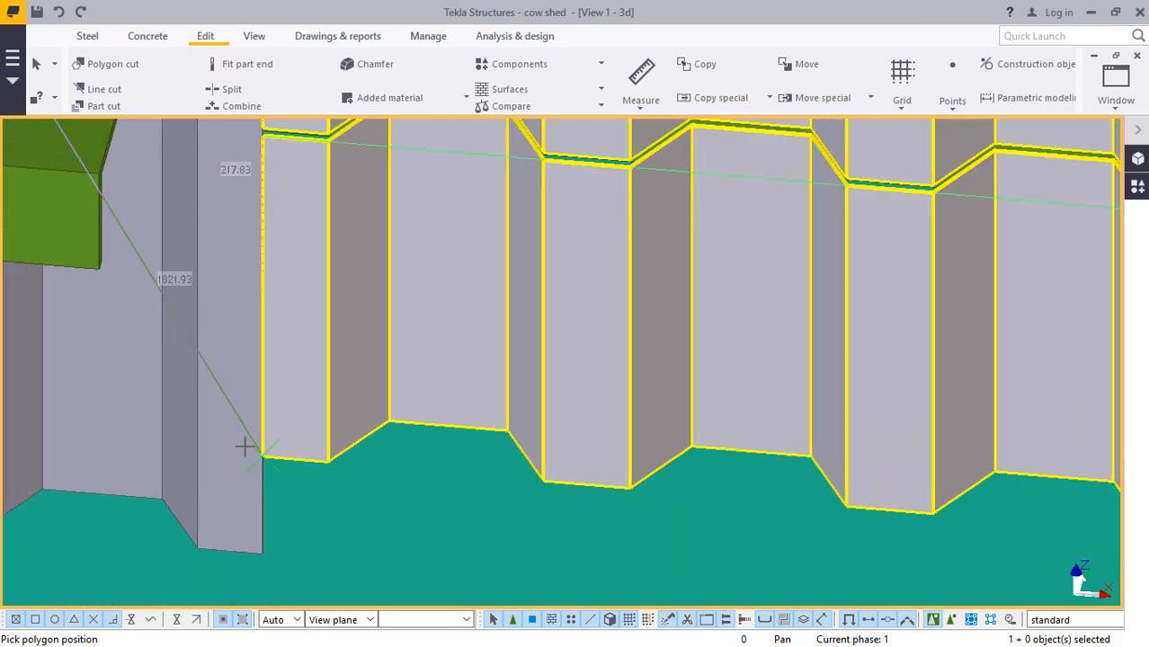
# - Return the polygon to its first corner and apply the cut, removing the strip in front of the curved pipe
pyautogui.scroll(10, 616, 483)
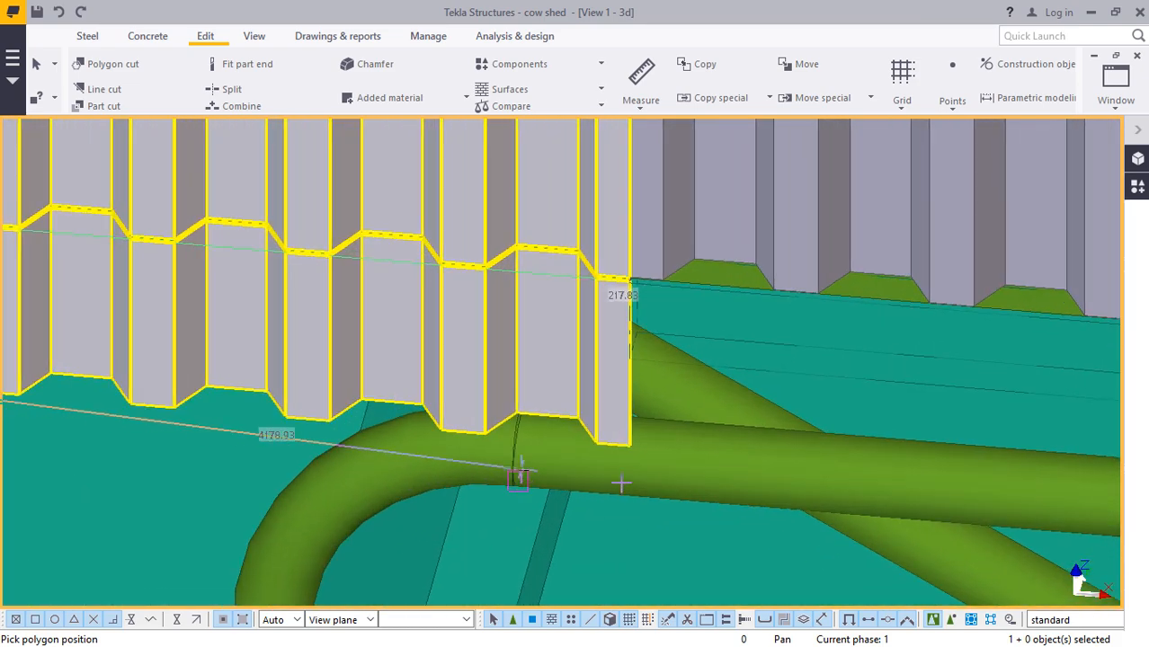
pyautogui.scroll(3, 618, 401)
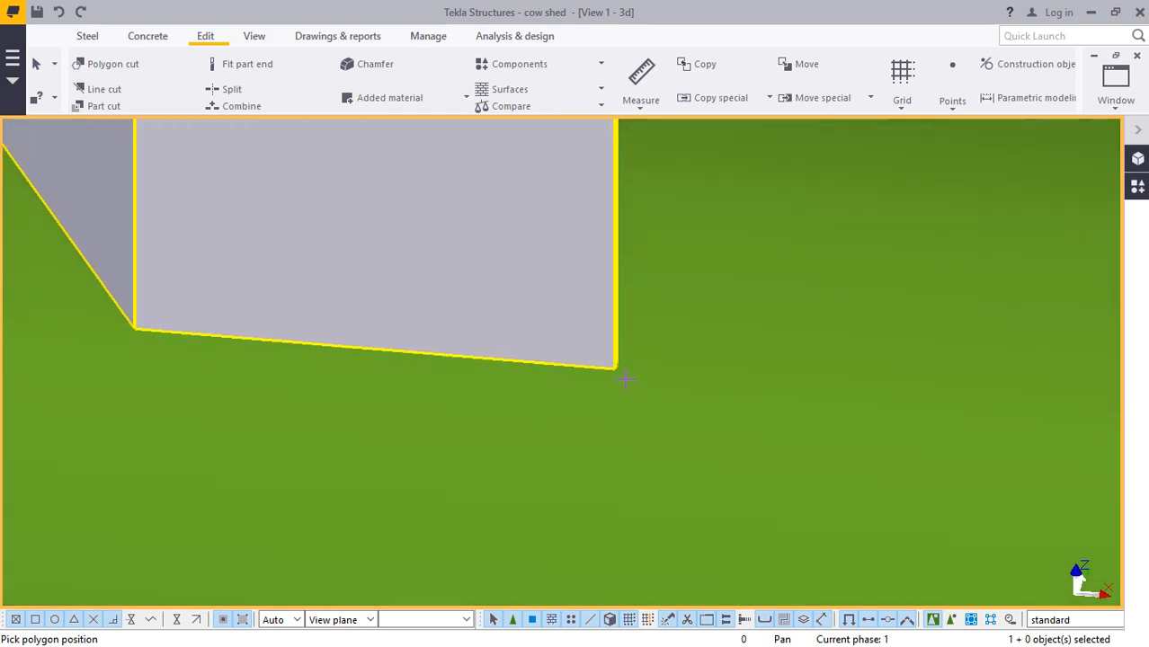
pyautogui.scroll(1, 613, 376)
pyautogui.click(608, 356)
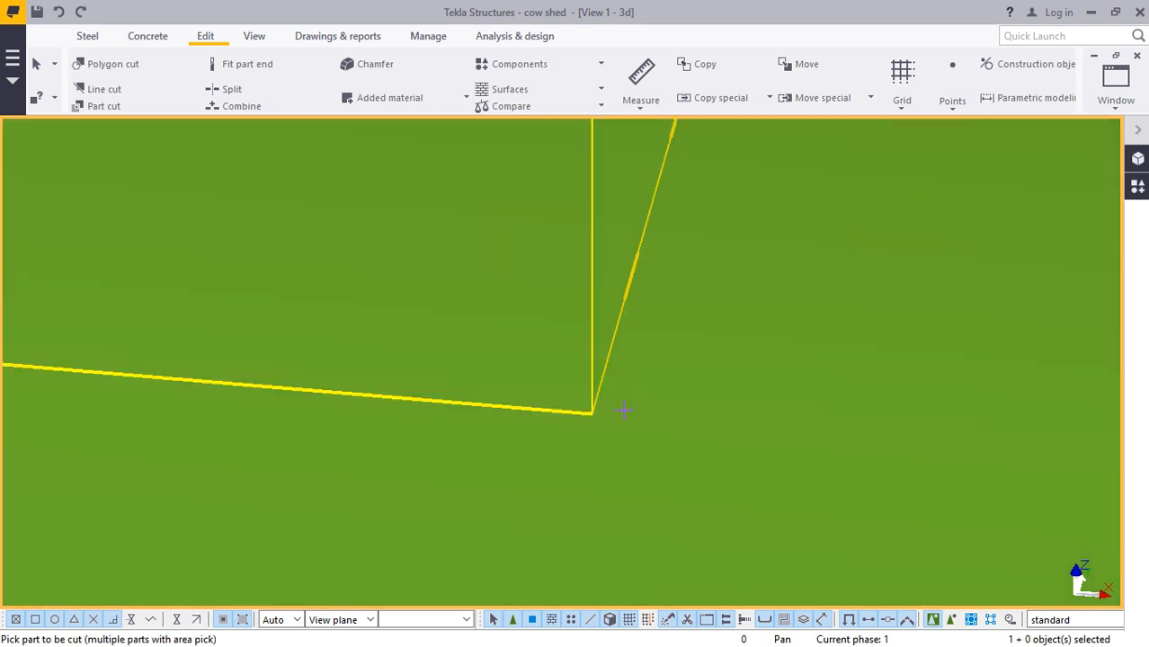
pyautogui.scroll(-5, 698, 431)
pyautogui.scroll(-7, 775, 408)
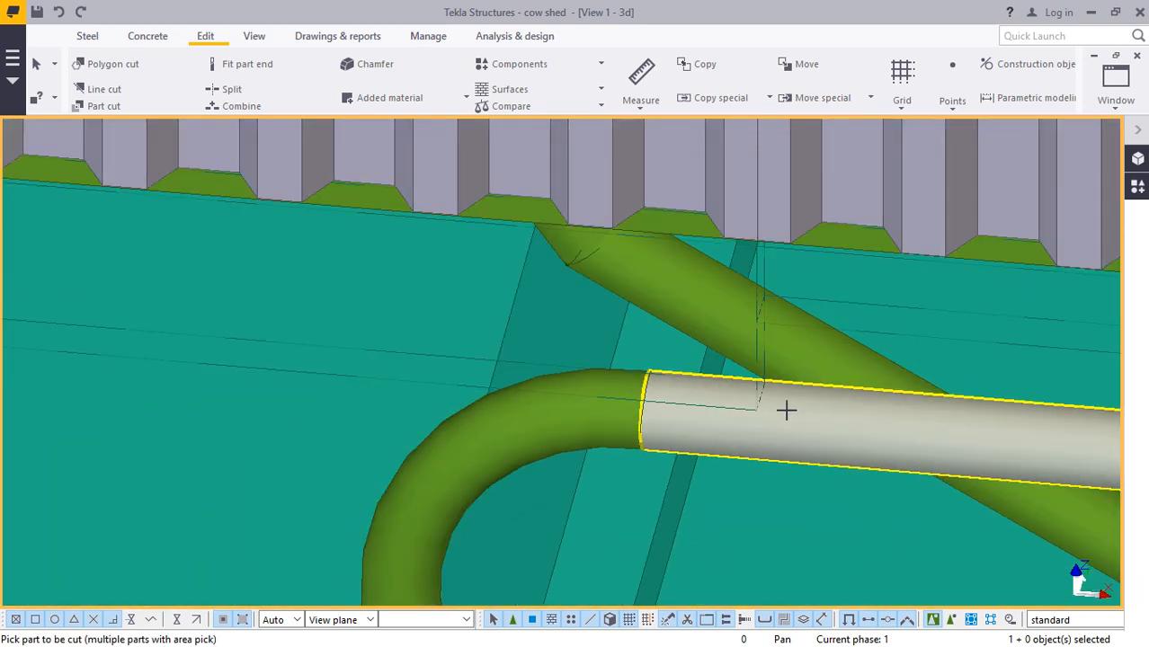
# - Delete the channel rail running across the untrimmed wall sheets next to the trimmed ones
pyautogui.scroll(2, 329, 356)
pyautogui.scroll(2, 418, 333)
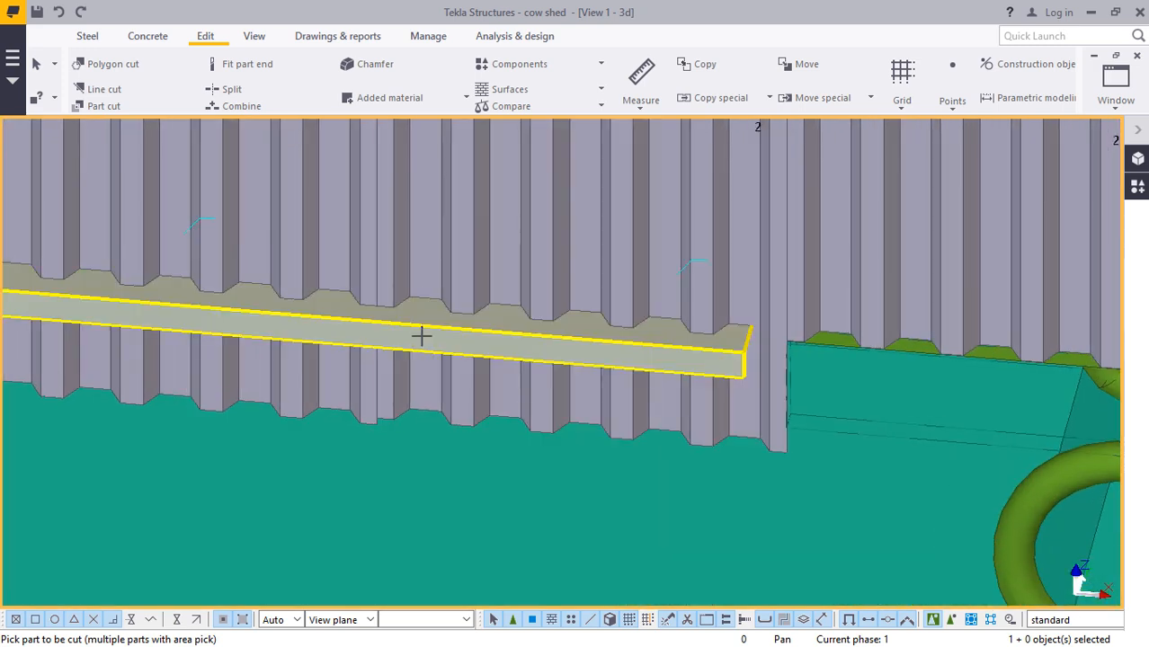
pyautogui.rightClick(418, 337)
pyautogui.click(472, 346)
pyautogui.rightClick(474, 347)
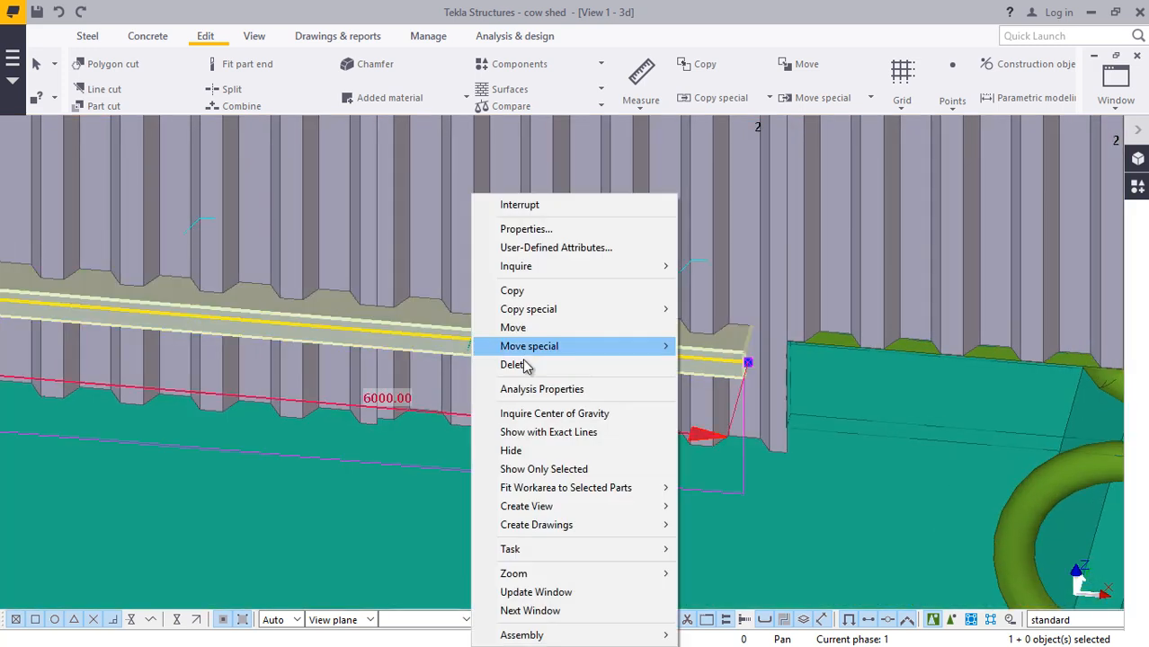
pyautogui.click(520, 365)
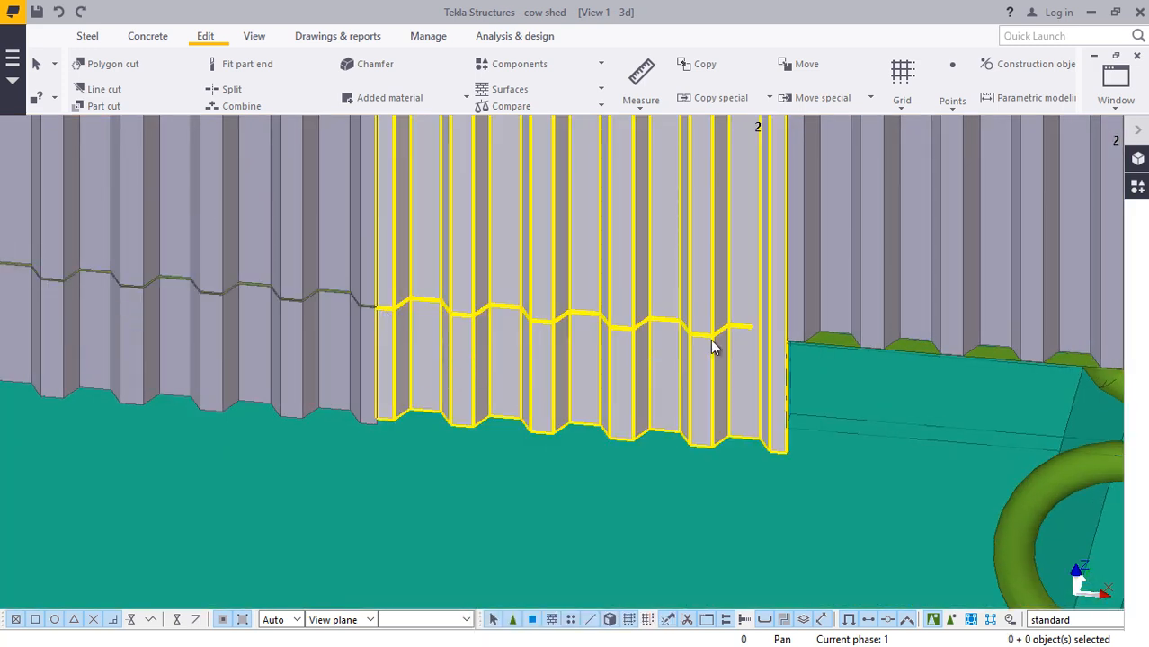
# - Begin a polygon cut on the untrimmed sheet beside the trimmed ones, picking the strip's upper corner at the slot's far end
pyautogui.scroll(2, 713, 346)
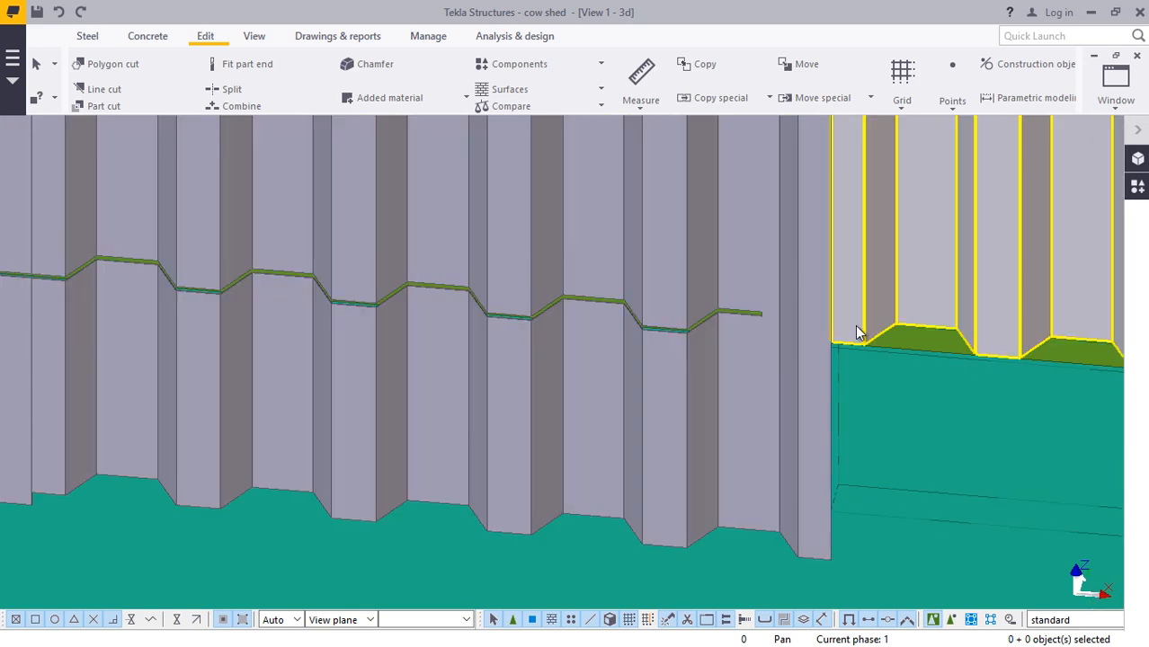
pyautogui.scroll(3, 836, 335)
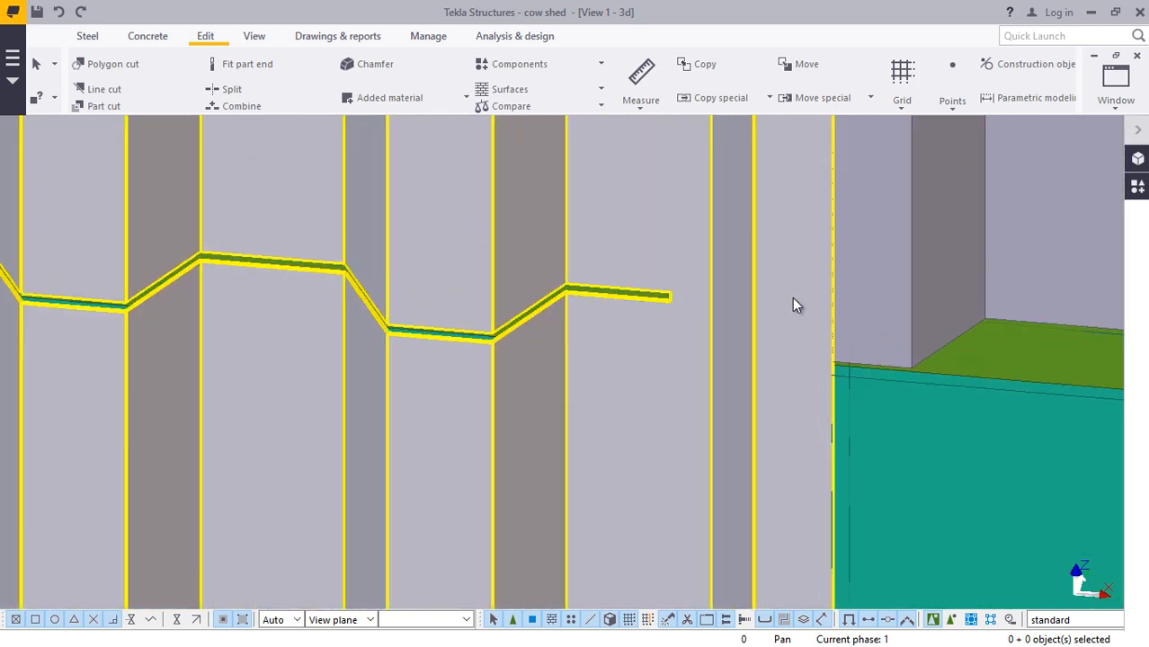
pyautogui.scroll(-3, 750, 333)
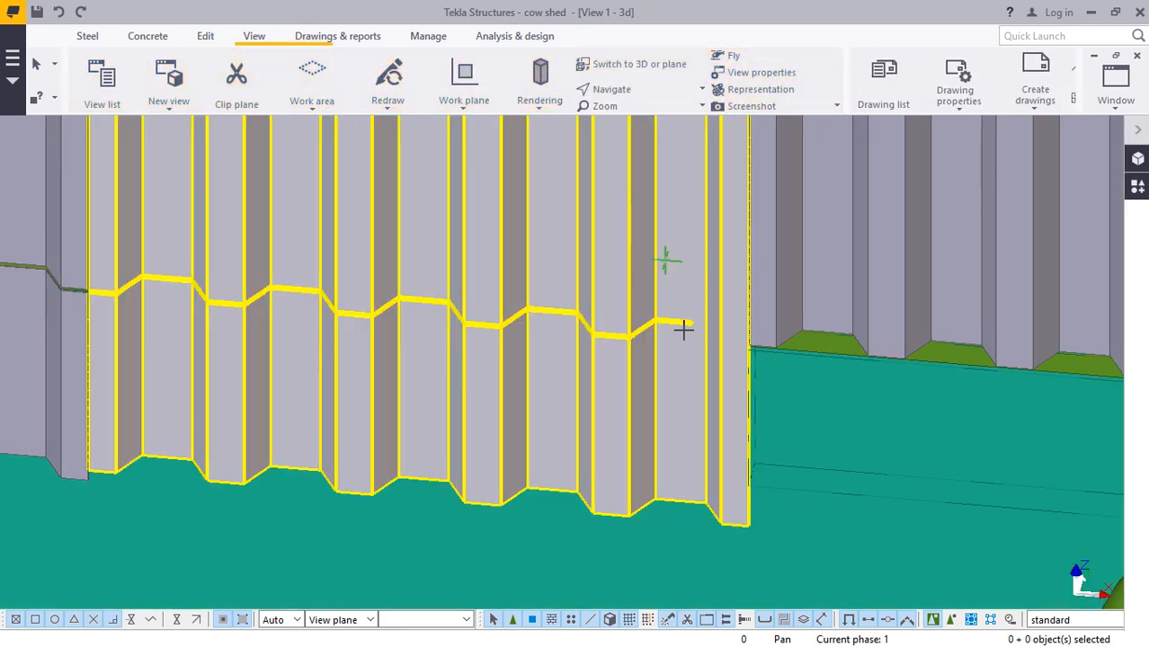
pyautogui.keyDown('ctrl'); pyautogui.moveTo(697, 375); pyautogui.dragTo(669, 293, button='middle'); pyautogui.keyUp('ctrl')
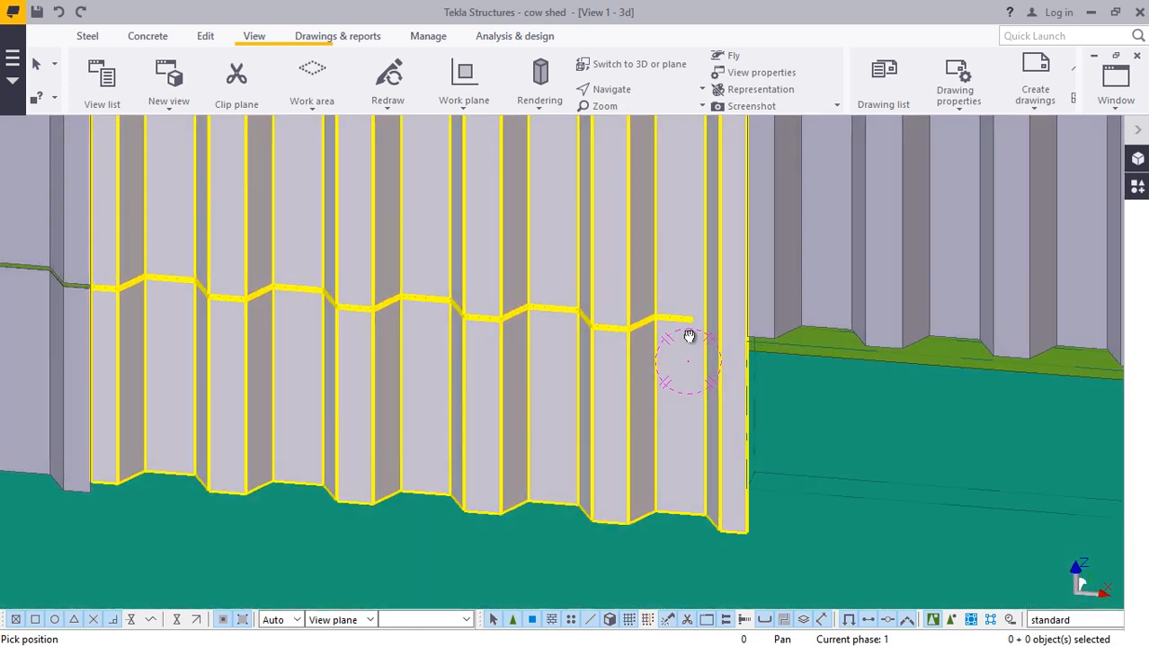
pyautogui.scroll(6, 102, 313)
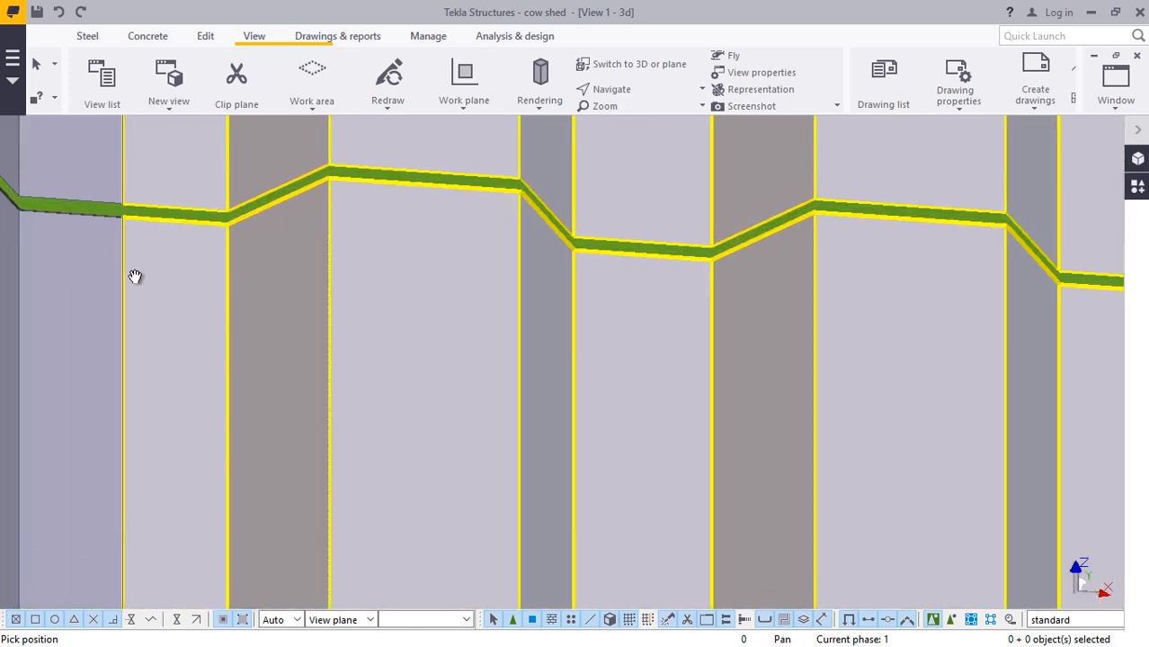
pyautogui.rightClick(133, 277)
pyautogui.click(172, 286)
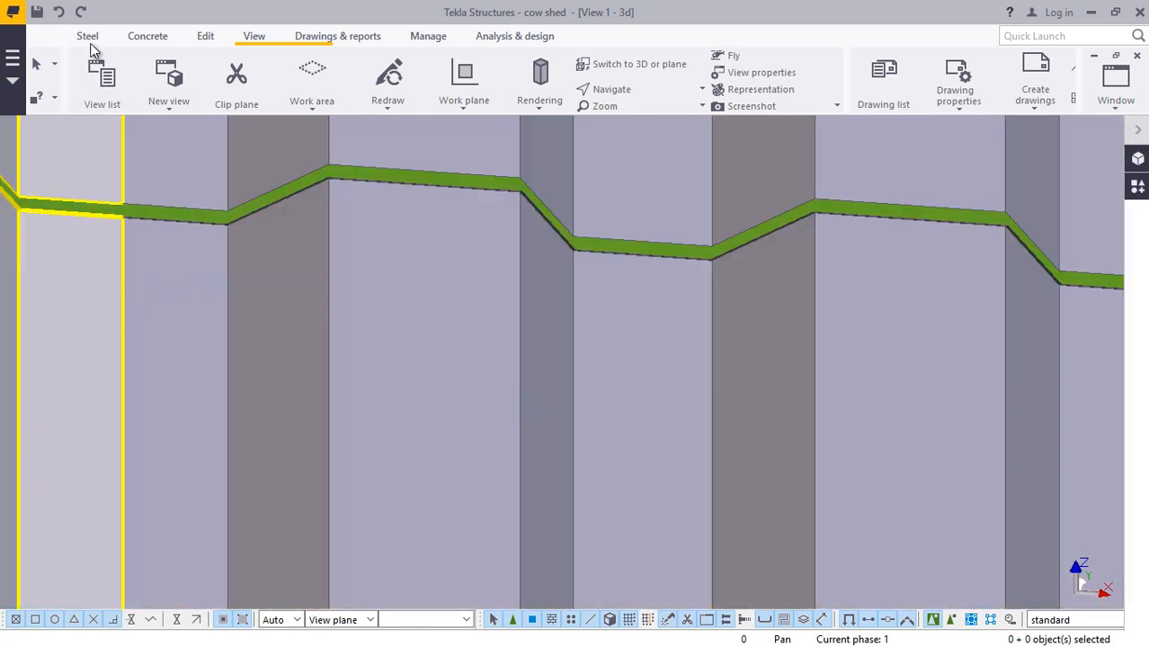
pyautogui.click(206, 37)
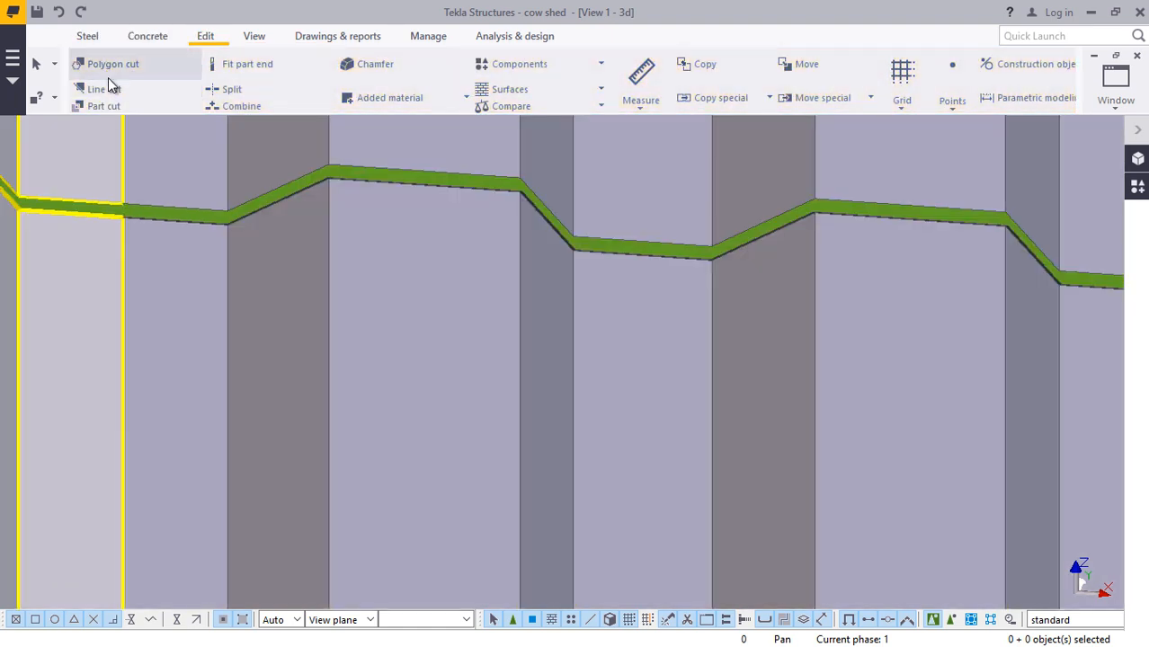
pyautogui.scroll(4, 123, 215)
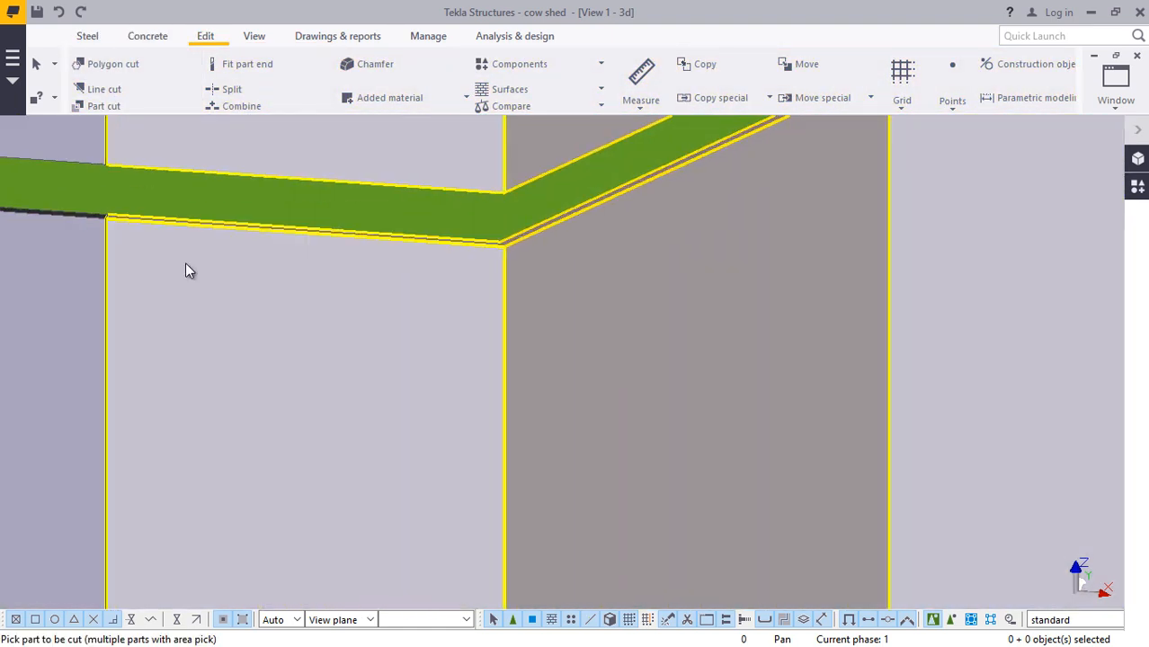
pyautogui.scroll(3, 103, 217)
pyautogui.click(93, 212)
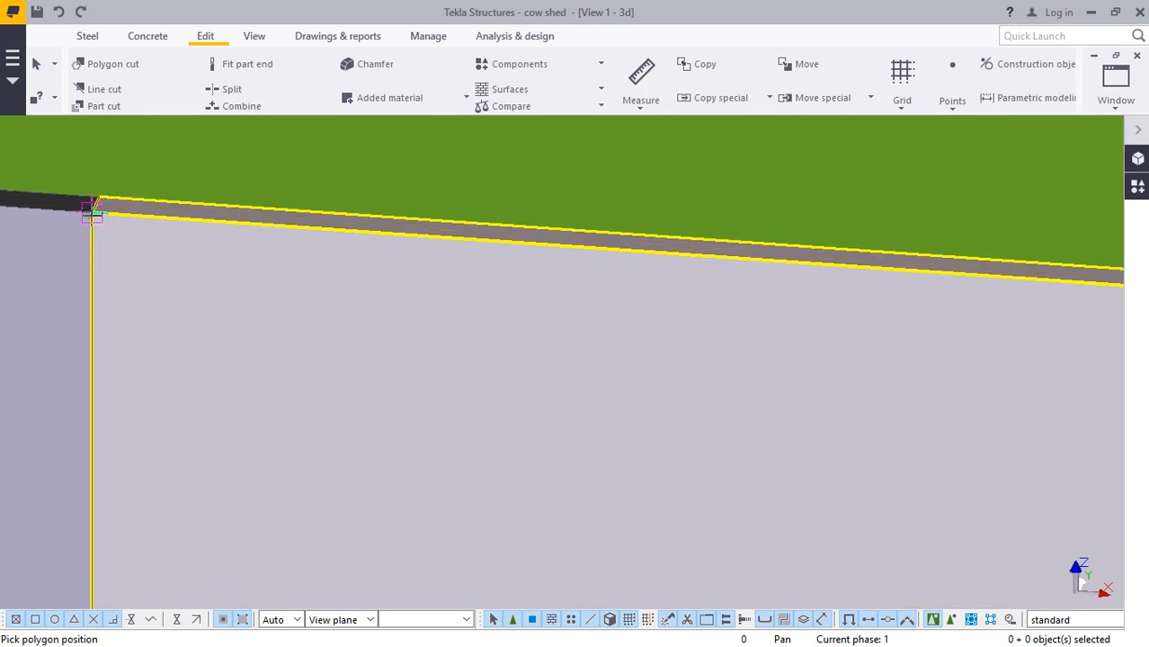
# - Extend the polygon along the slot to the strip's upper corner beside the trimmed sheets
pyautogui.scroll(-6, 99, 260)
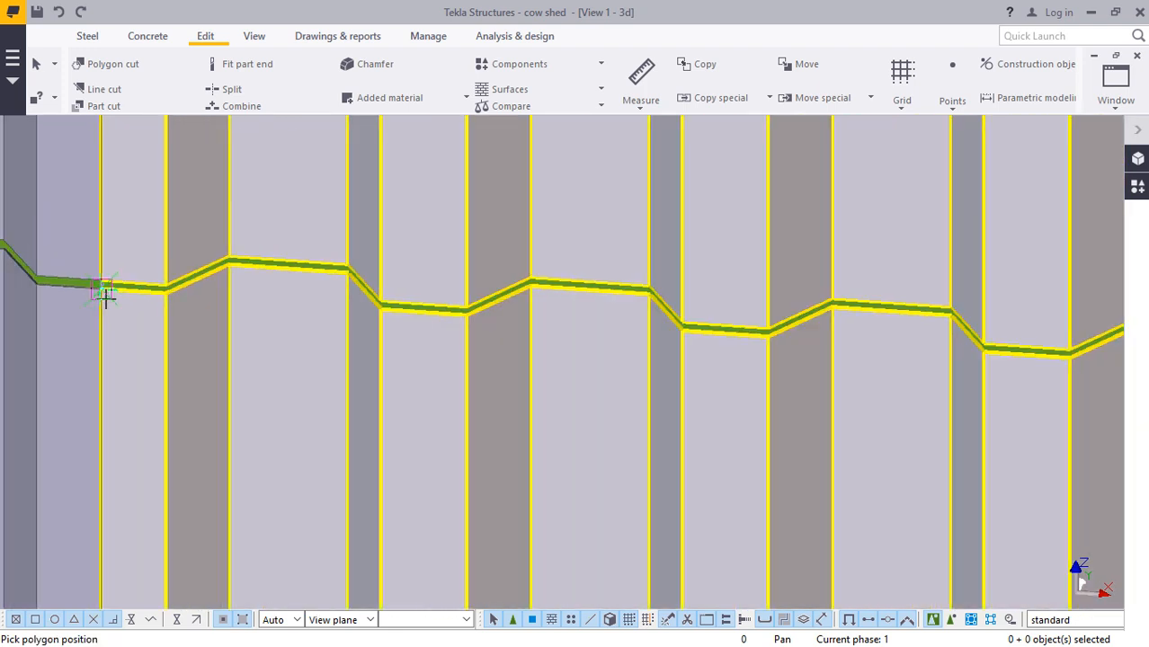
pyautogui.scroll(-3, 121, 296)
pyautogui.click(142, 302)
pyautogui.scroll(3, 681, 390)
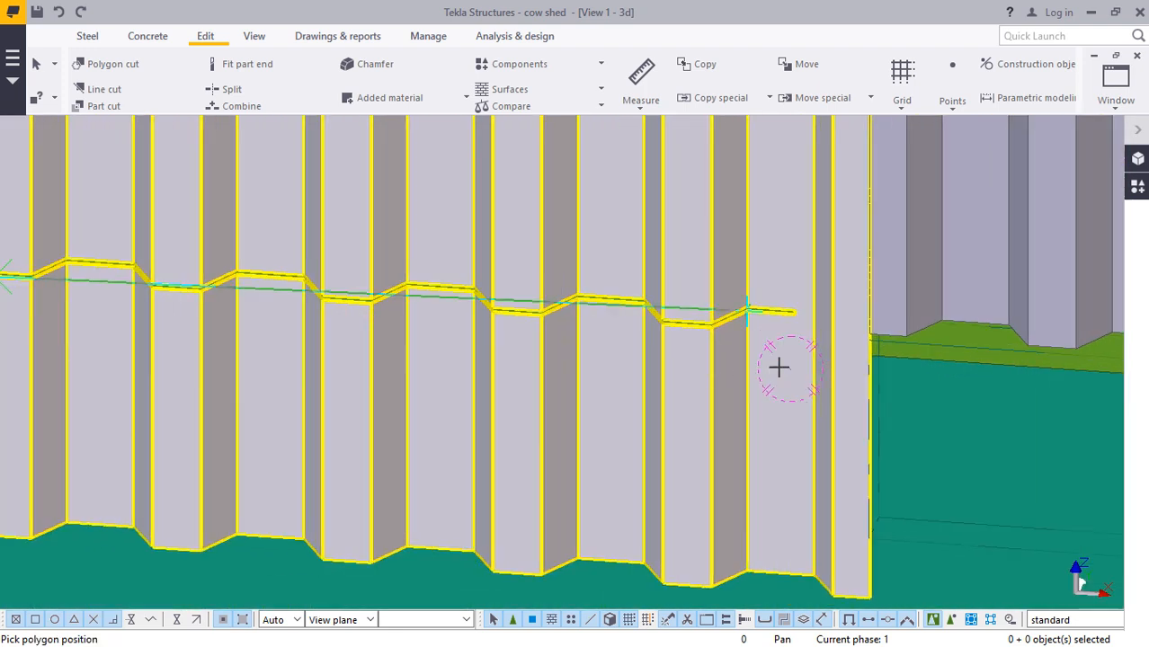
pyautogui.scroll(5, 935, 332)
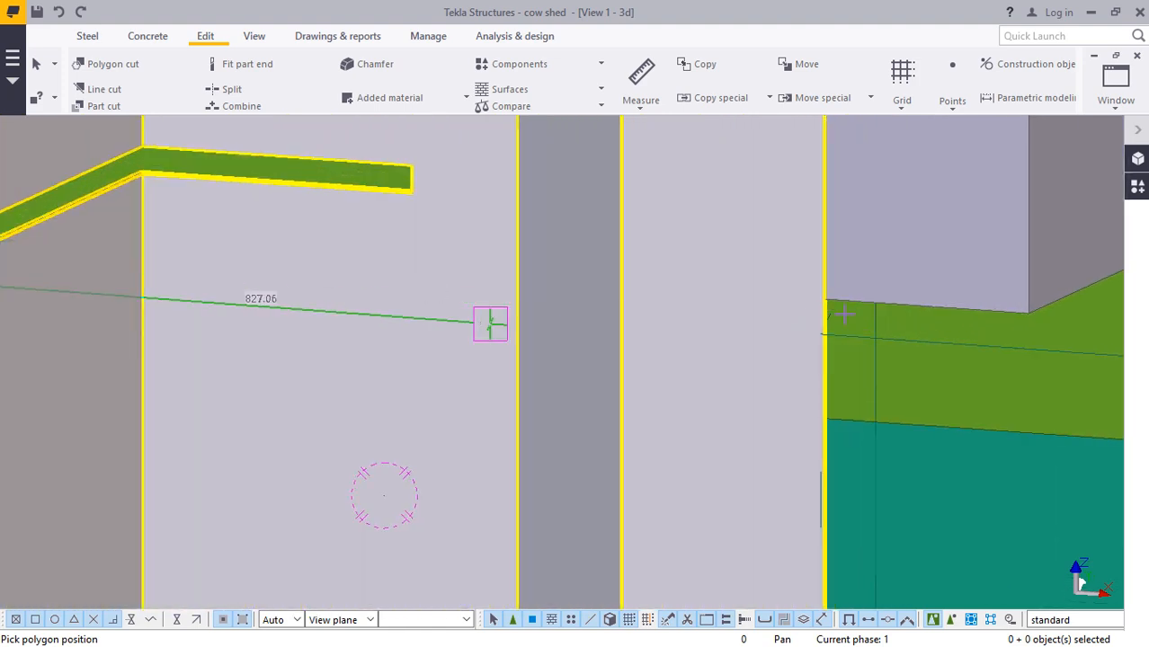
pyautogui.scroll(-5, 825, 307)
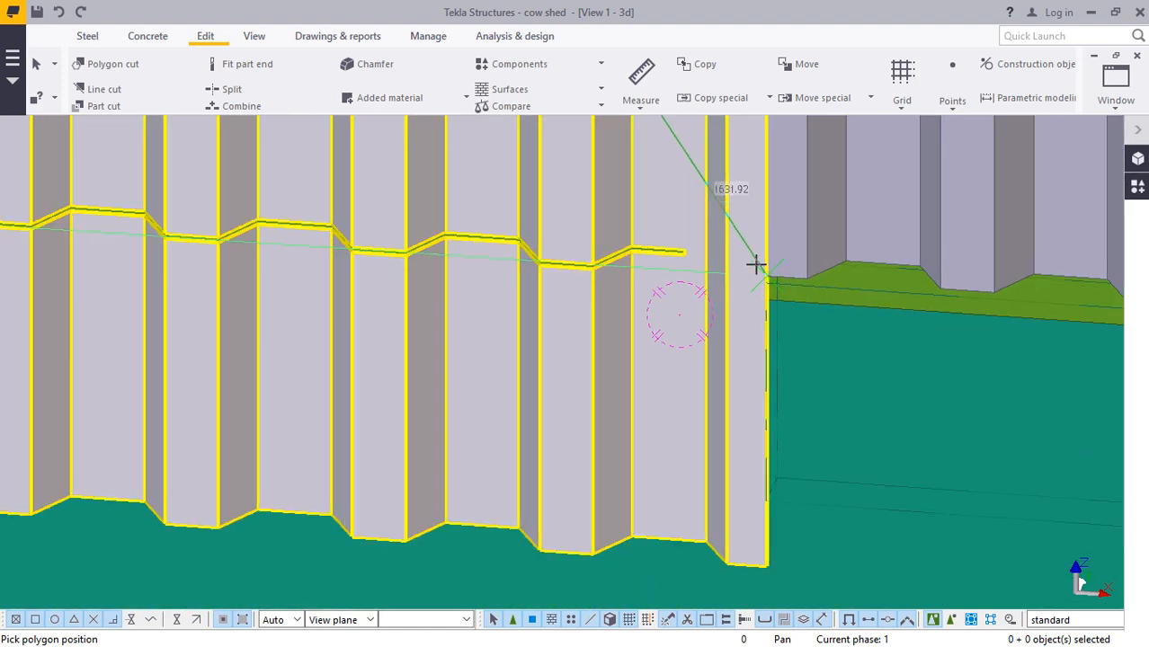
pyautogui.click(825, 307)
# - Add the strip's two lower corners to the polygon, first beside the trimmed sheets and then at the far edge
pyautogui.scroll(5, 778, 483)
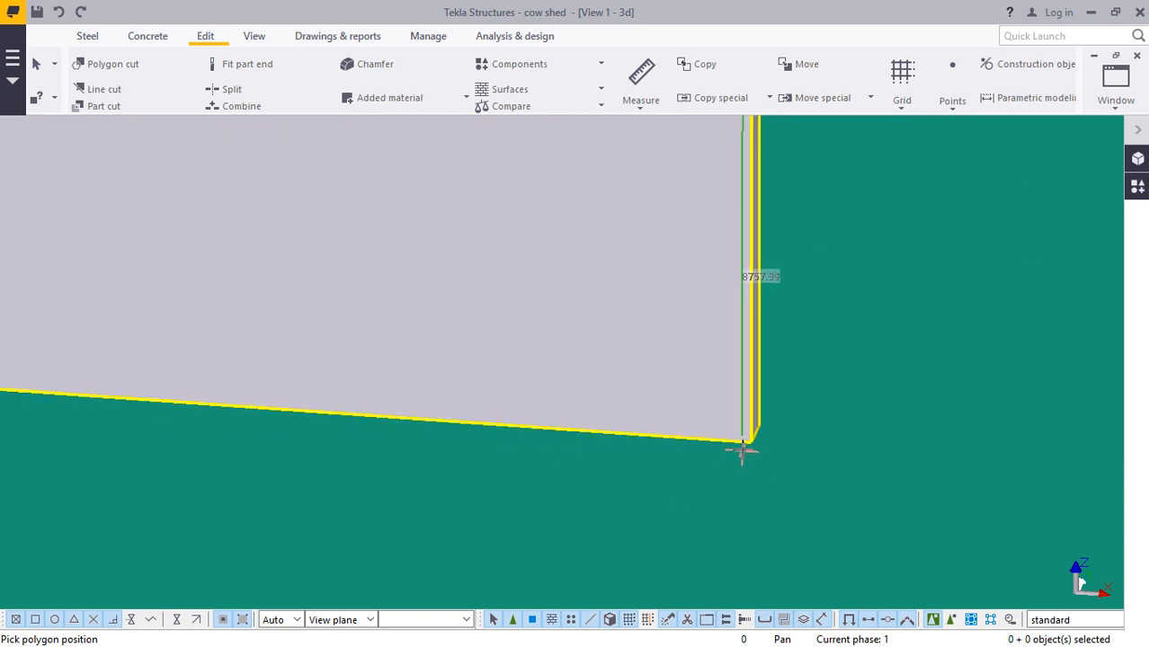
pyautogui.scroll(-8, 836, 463)
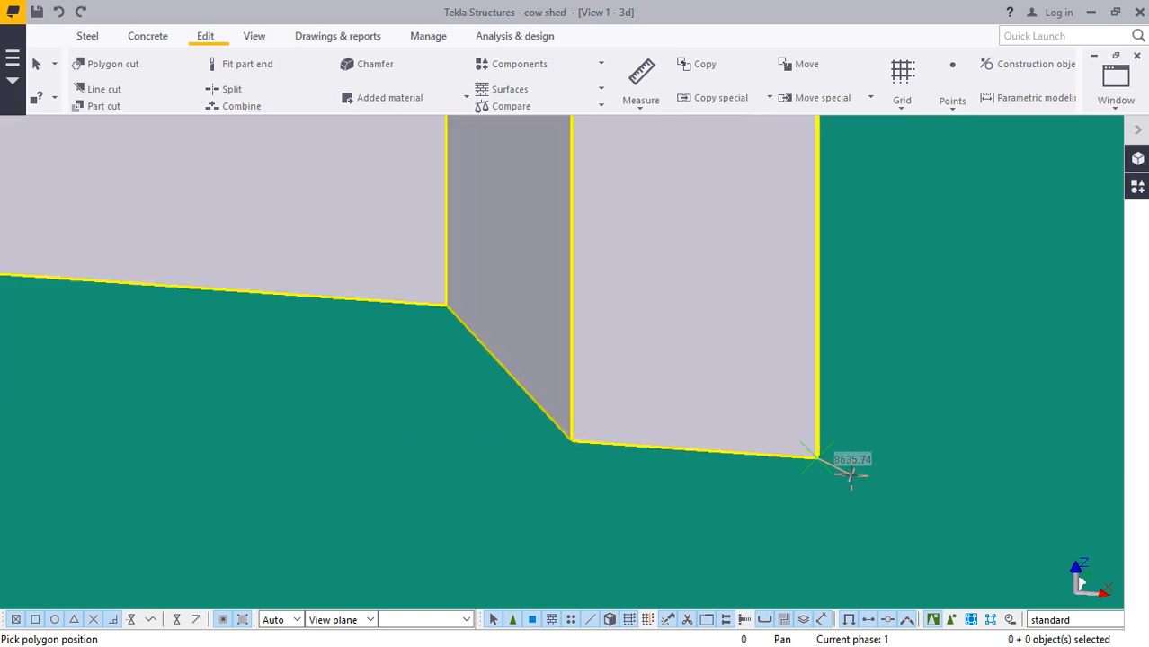
pyautogui.scroll(-2, 836, 466)
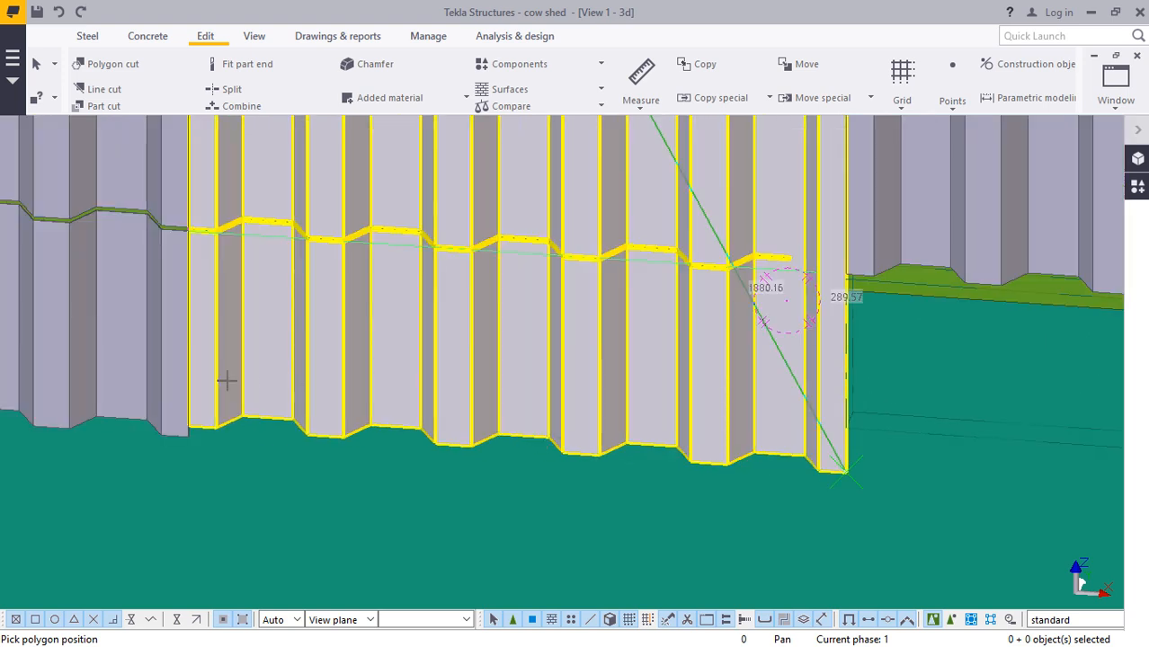
pyautogui.scroll(8, 195, 416)
pyautogui.scroll(6, 154, 450)
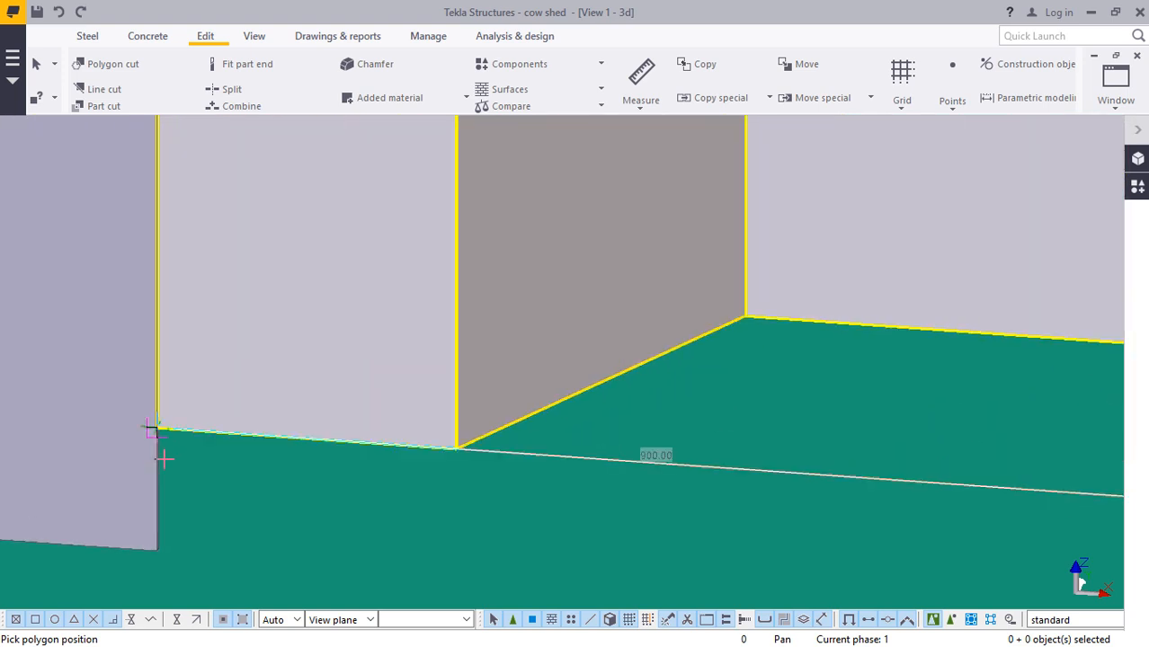
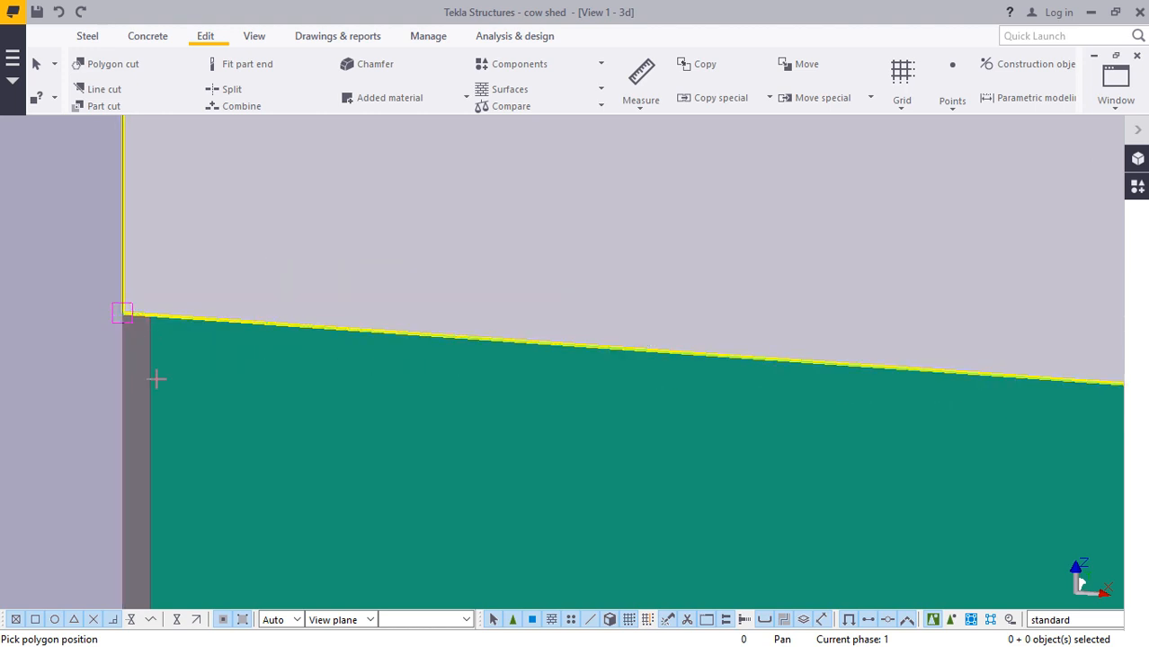
pyautogui.scroll(-10, 216, 477)
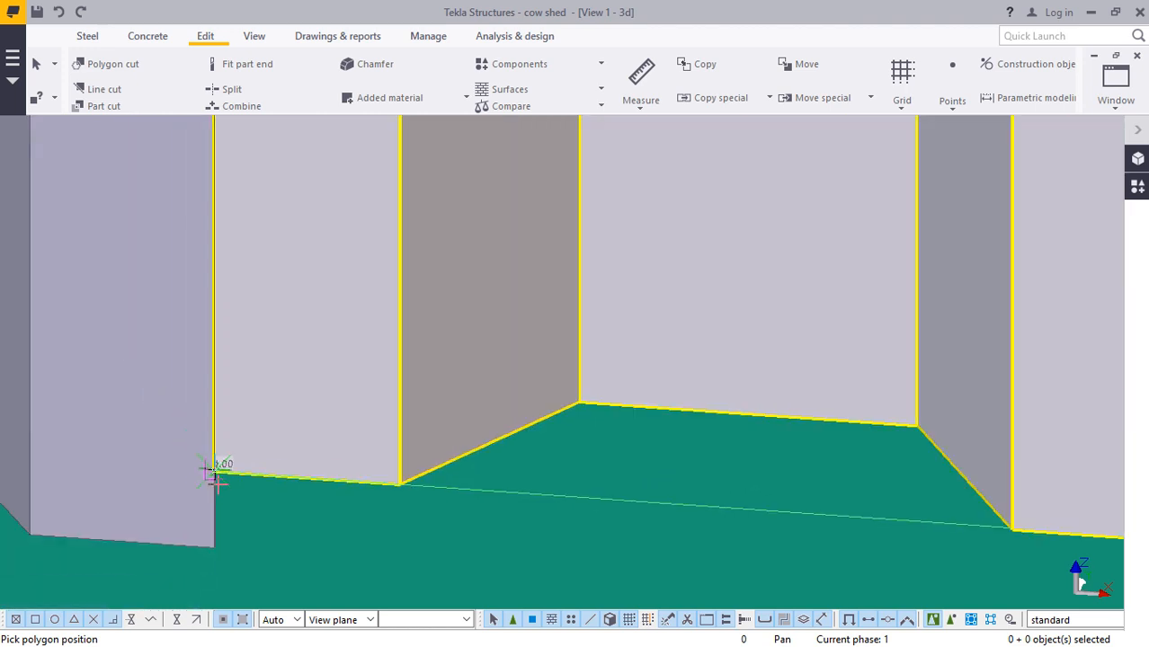
# - Close the polygon at its first upper corner and apply the cut to remove the strip below the slot
pyautogui.scroll(-2, 200, 249)
pyautogui.scroll(10, 225, 312)
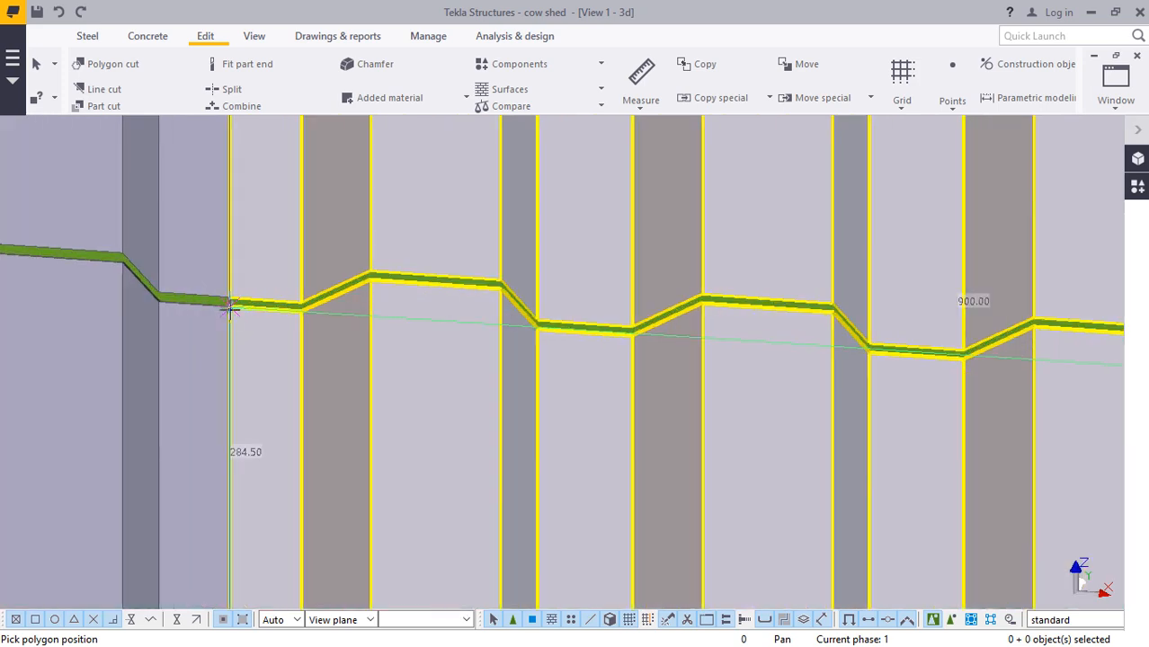
pyautogui.scroll(5, 230, 316)
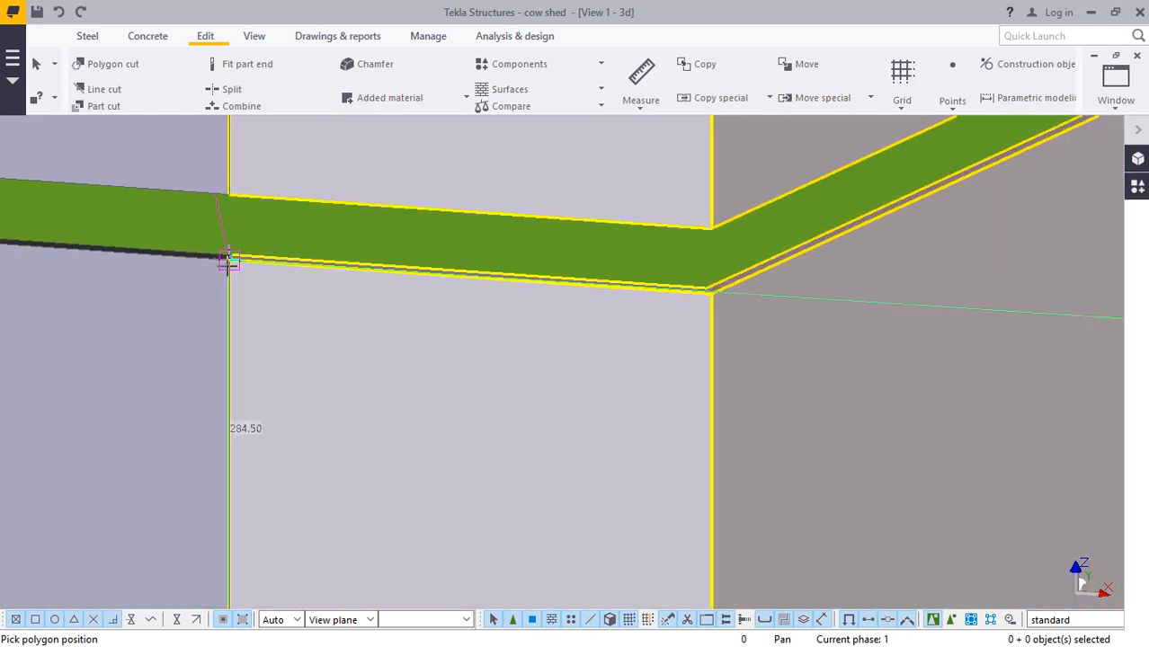
pyautogui.click(229, 260)
pyautogui.scroll(-10, 310, 328)
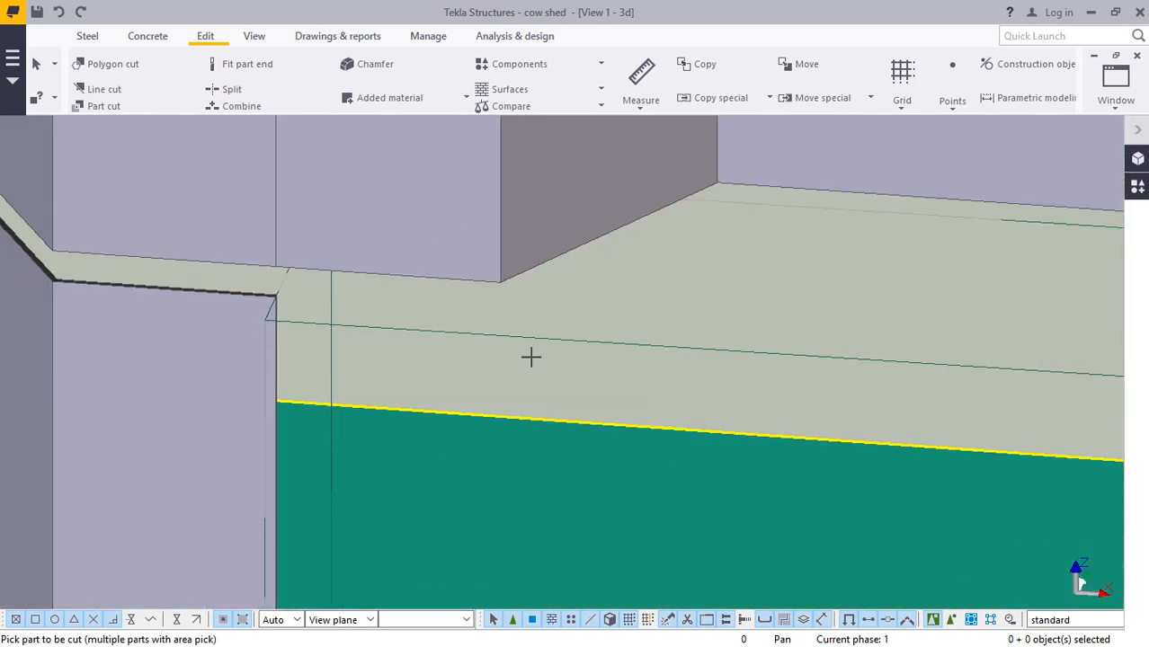
# - Begin a polygon cut on the next untrimmed sheet, picking the strip's lower corner beside the newly trimmed sheet
pyautogui.scroll(-8, 638, 353)
pyautogui.scroll(1, 587, 406)
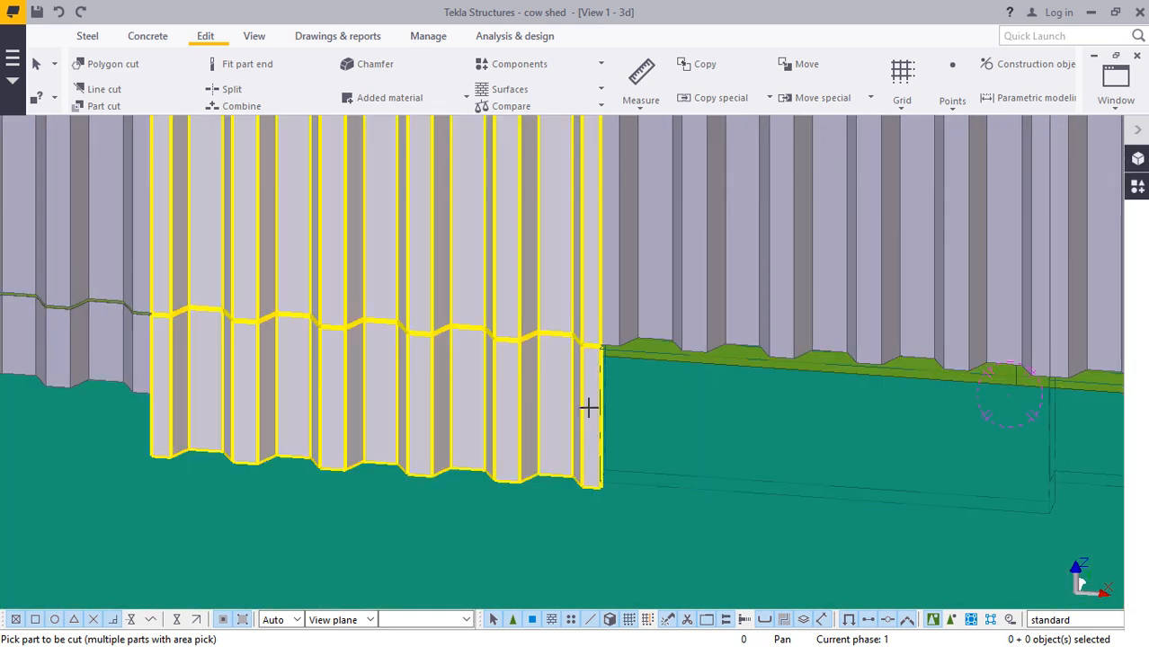
pyautogui.scroll(-6, 537, 412)
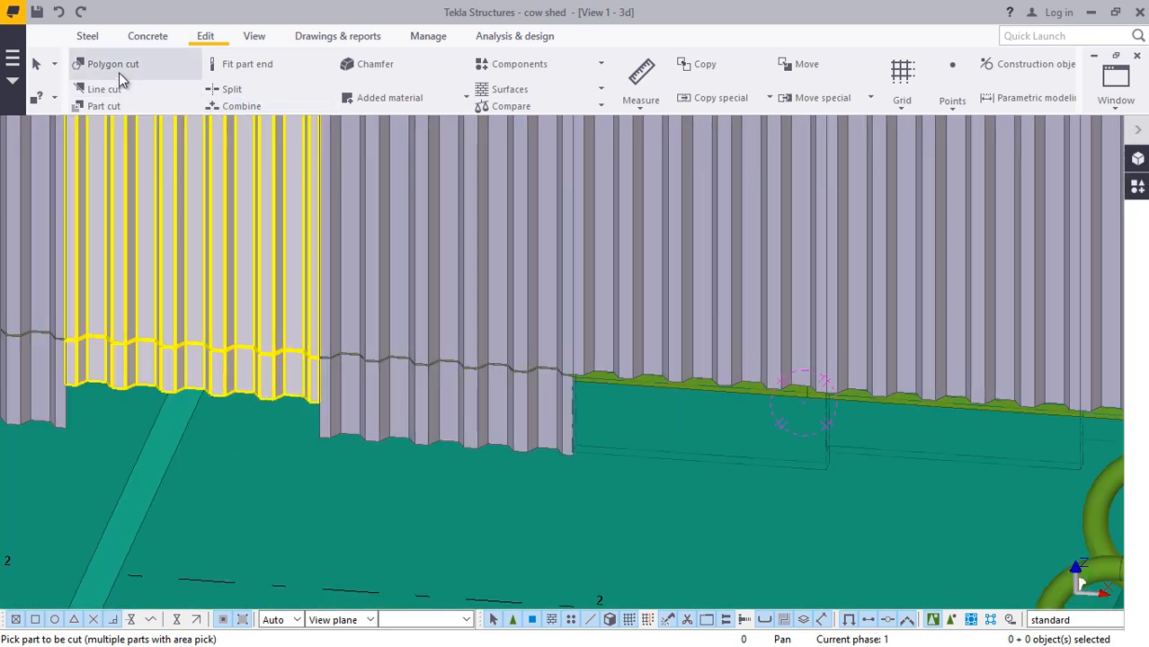
pyautogui.scroll(5, 503, 418)
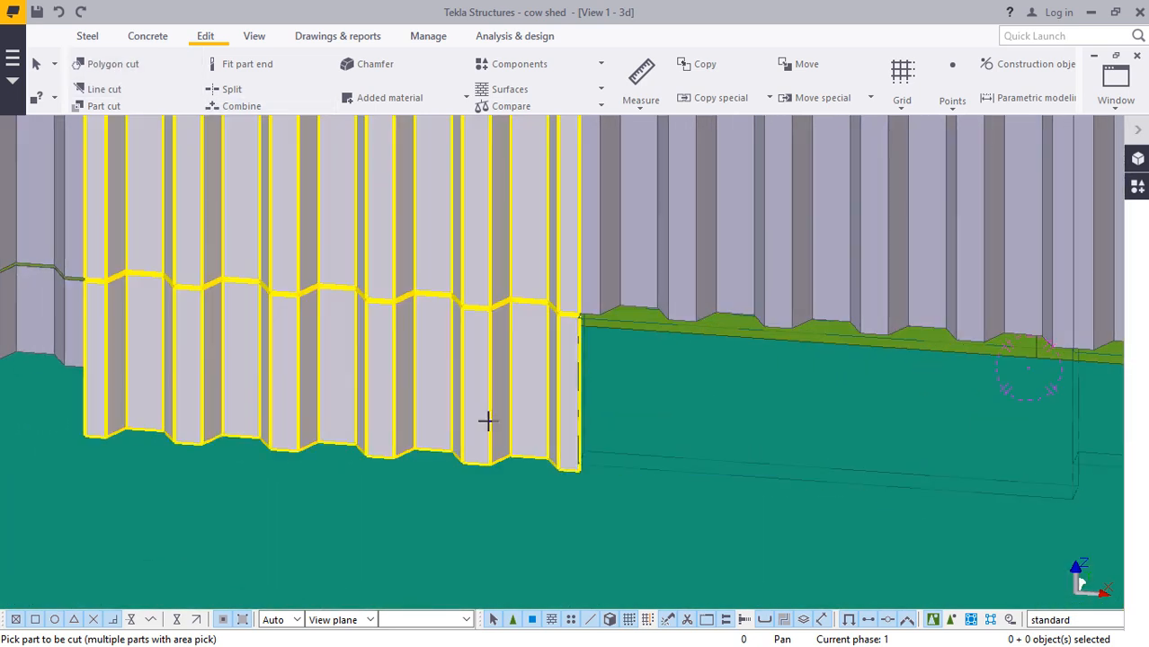
pyautogui.click(536, 422)
pyautogui.scroll(8, 581, 469)
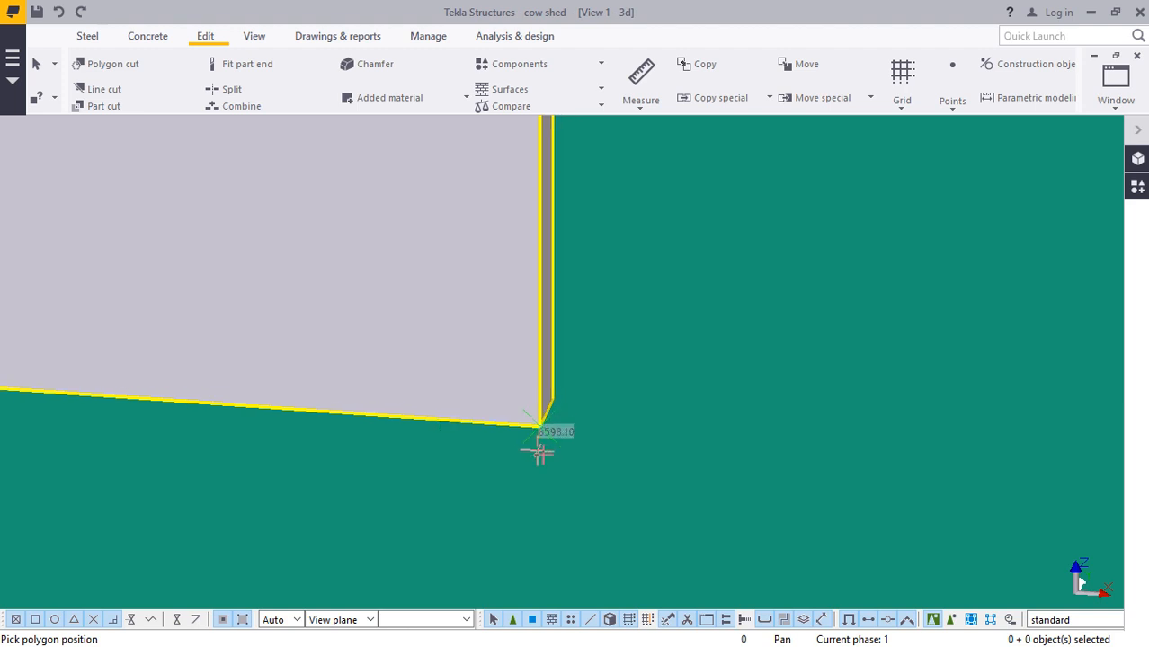
pyautogui.scroll(-2, 609, 493)
pyautogui.scroll(-4, 609, 494)
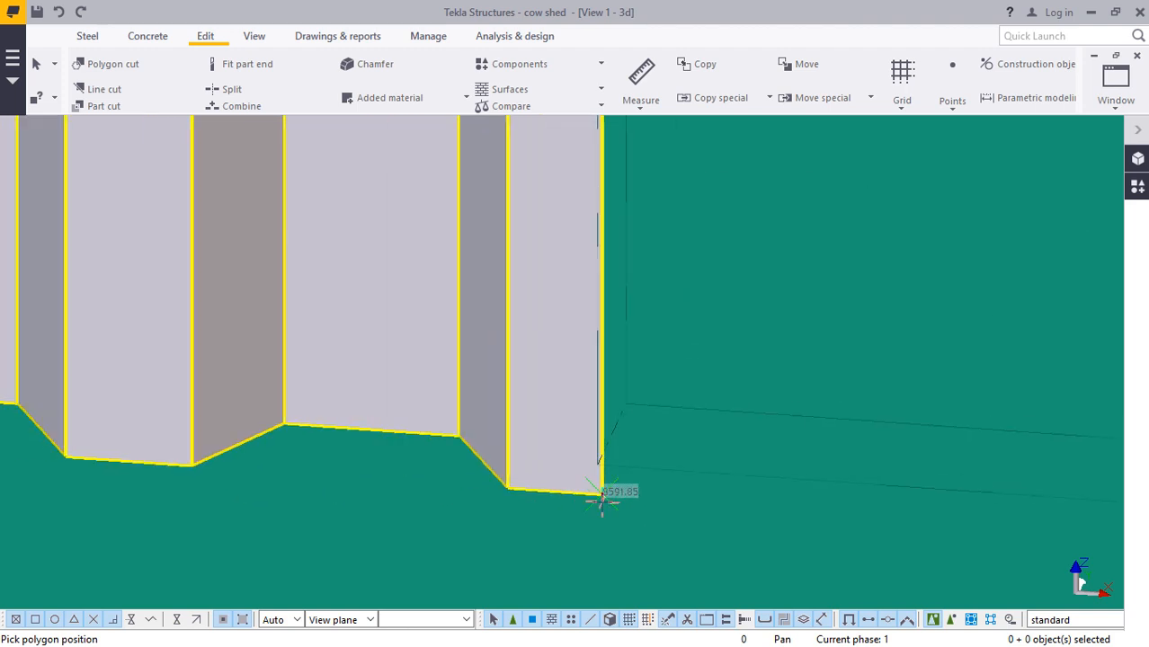
pyautogui.scroll(4, 567, 219)
pyautogui.scroll(6, 567, 219)
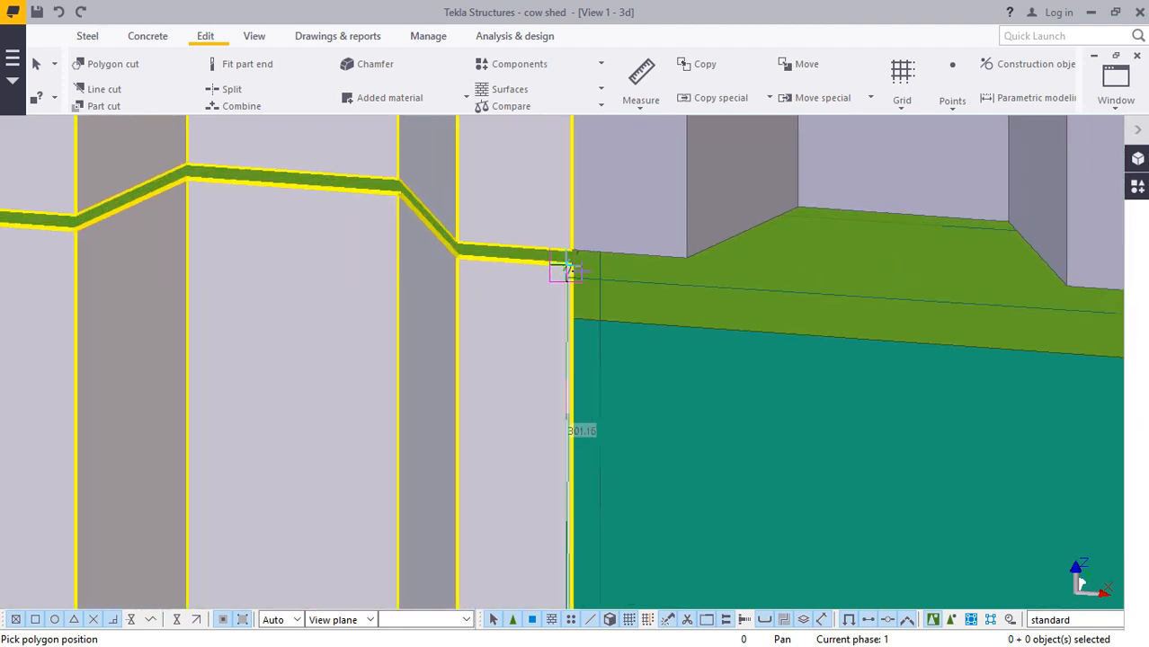
pyautogui.scroll(3, 567, 256)
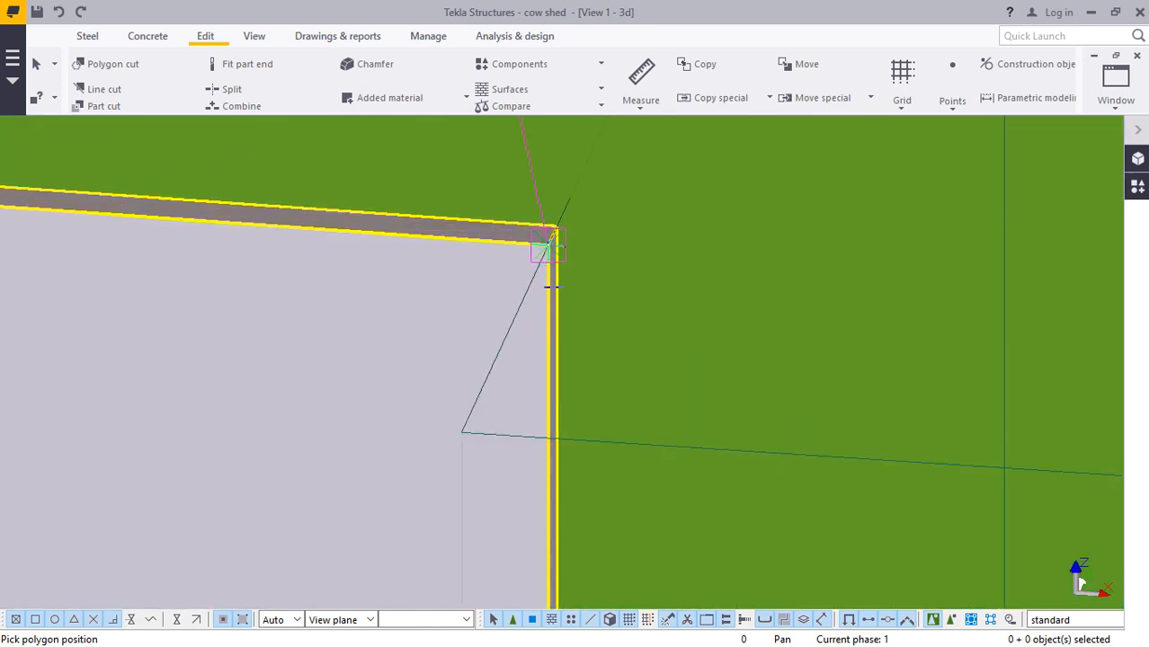
pyautogui.scroll(-6, 548, 247)
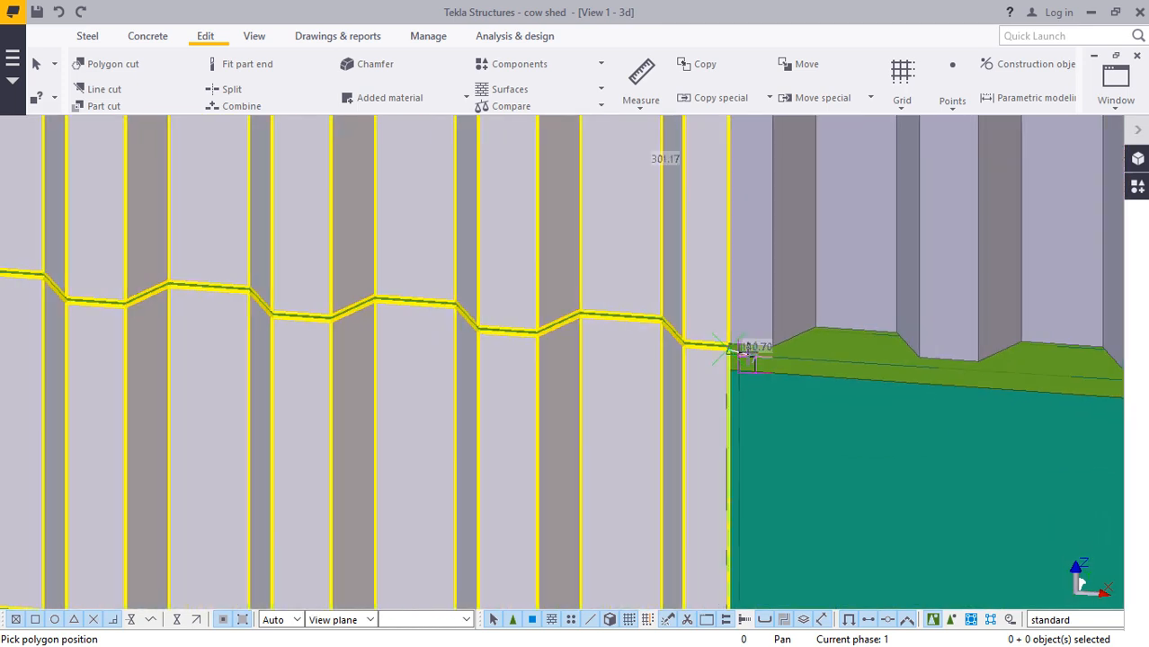
pyautogui.scroll(-2, 741, 350)
pyautogui.scroll(6, 454, 321)
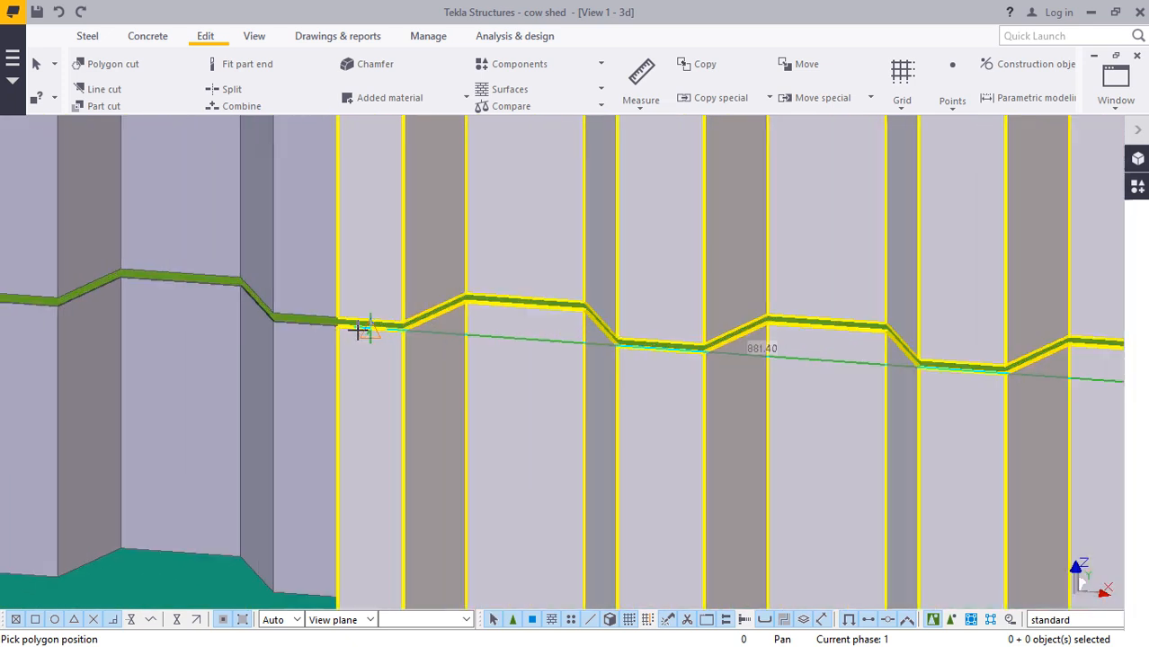
pyautogui.scroll(8, 358, 330)
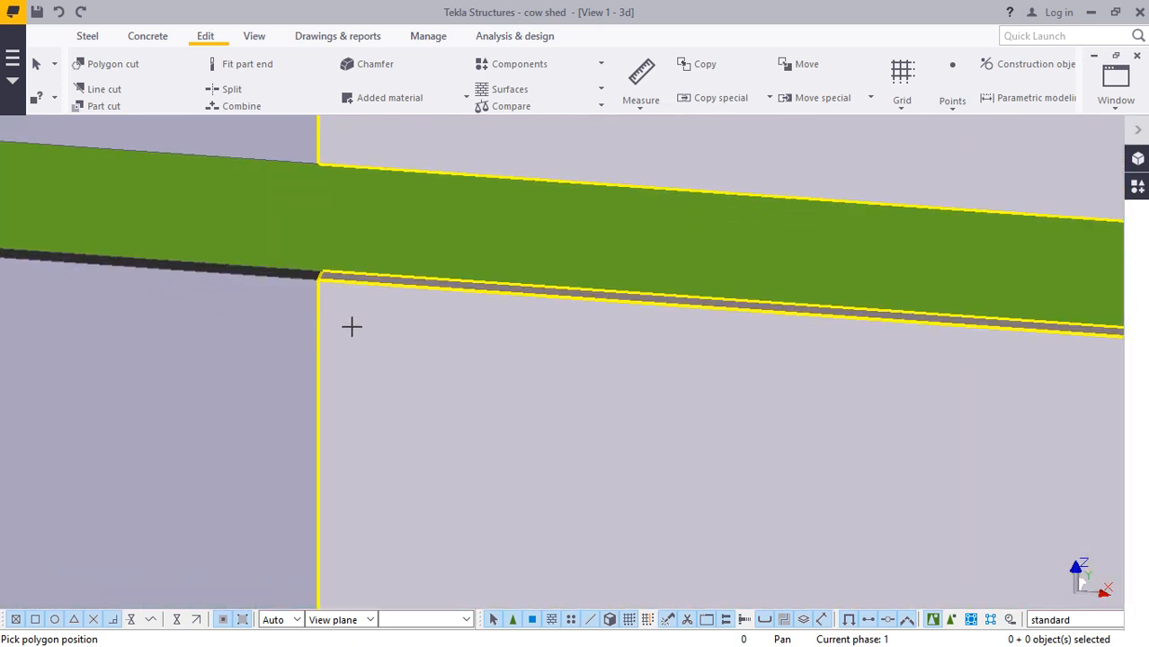
pyautogui.scroll(-8, 334, 246)
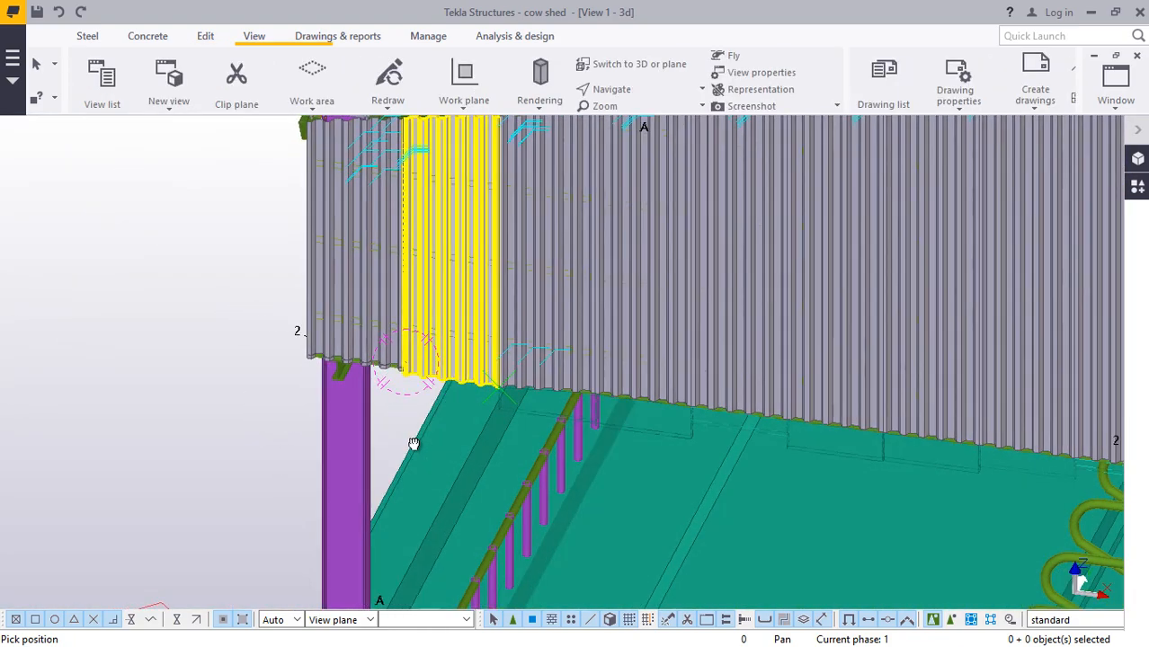
pyautogui.scroll(4, 359, 386)
pyautogui.keyDown('ctrl'); pyautogui.moveTo(321, 310); pyautogui.dragTo(493, 435, button='middle'); pyautogui.keyUp('ctrl')
pyautogui.rightClick(524, 248)
pyautogui.click(589, 261)
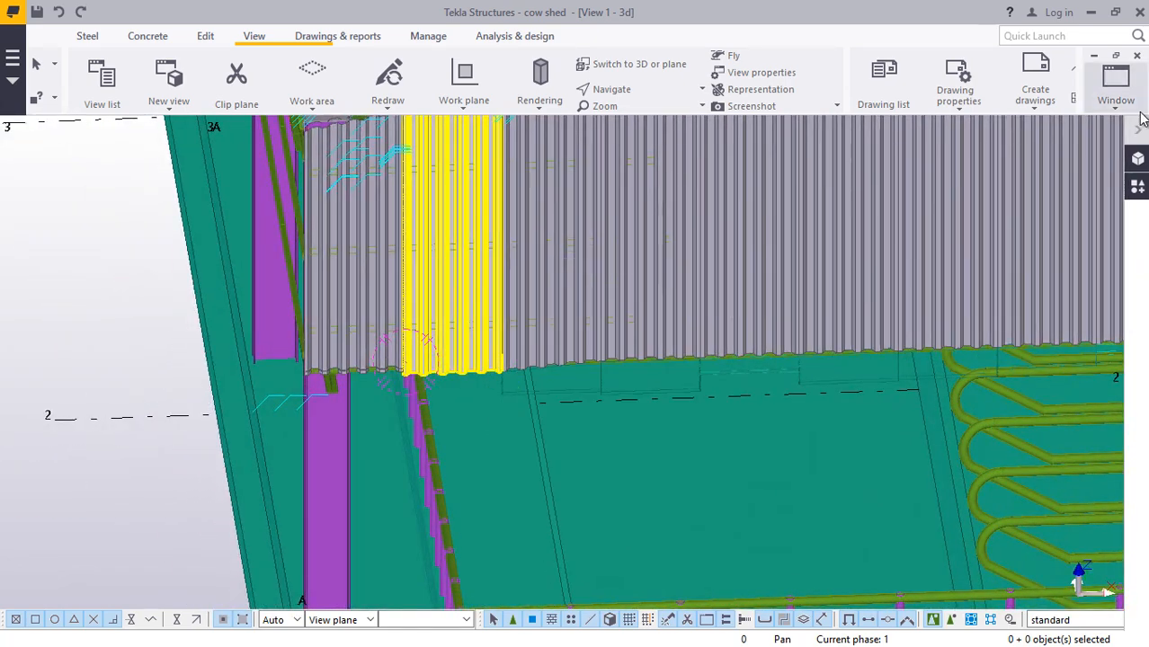
# - Switch to the Grid 1 elevation view and redraw it around the lower edges of the untrimmed sheets
pyautogui.click(1087, 258)
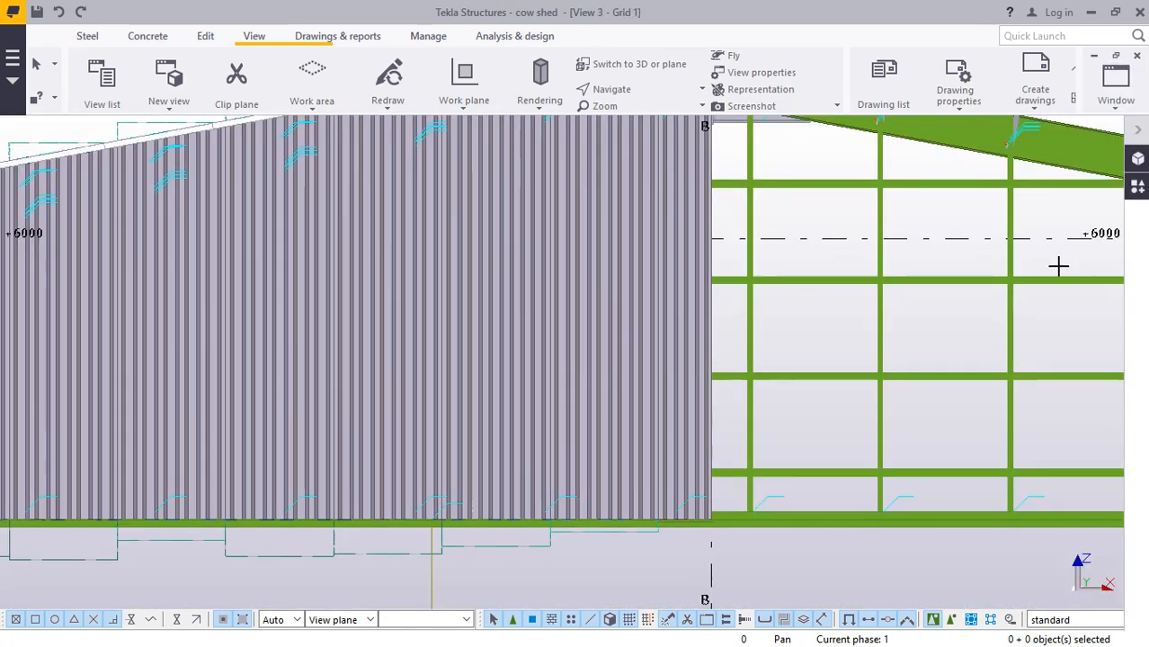
pyautogui.scroll(-4, 810, 380)
pyautogui.scroll(2, 353, 461)
pyautogui.rightClick(144, 306)
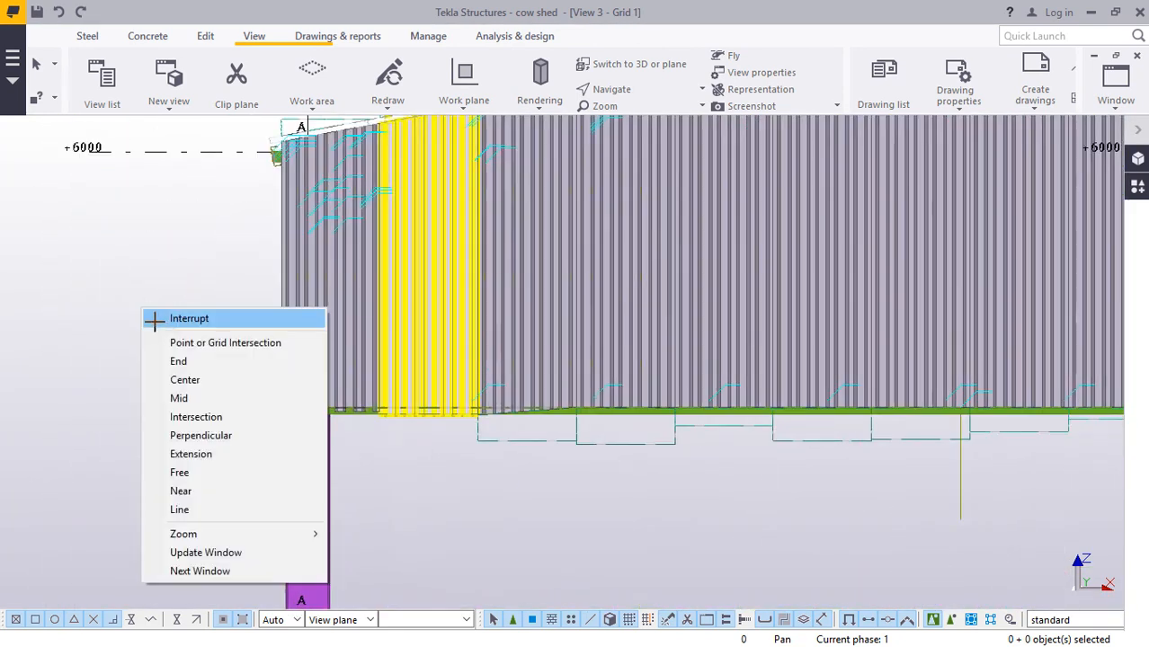
pyautogui.click(157, 318)
pyautogui.scroll(3, 468, 461)
pyautogui.scroll(5, 454, 332)
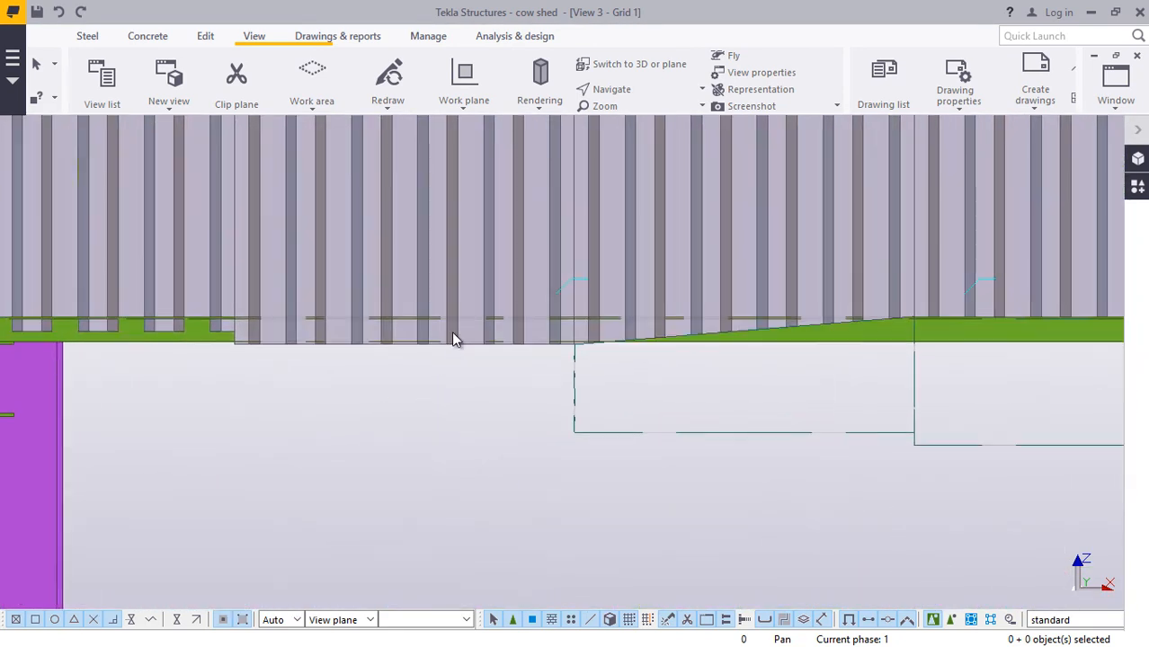
pyautogui.rightClick(462, 485)
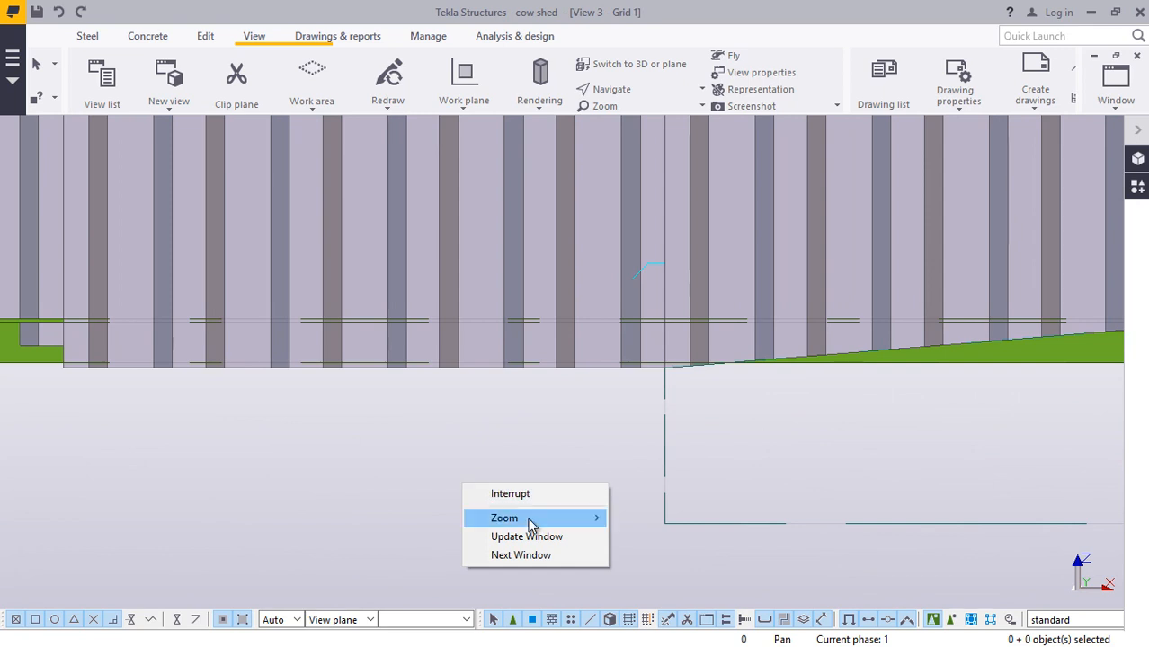
pyautogui.rightClick(426, 446)
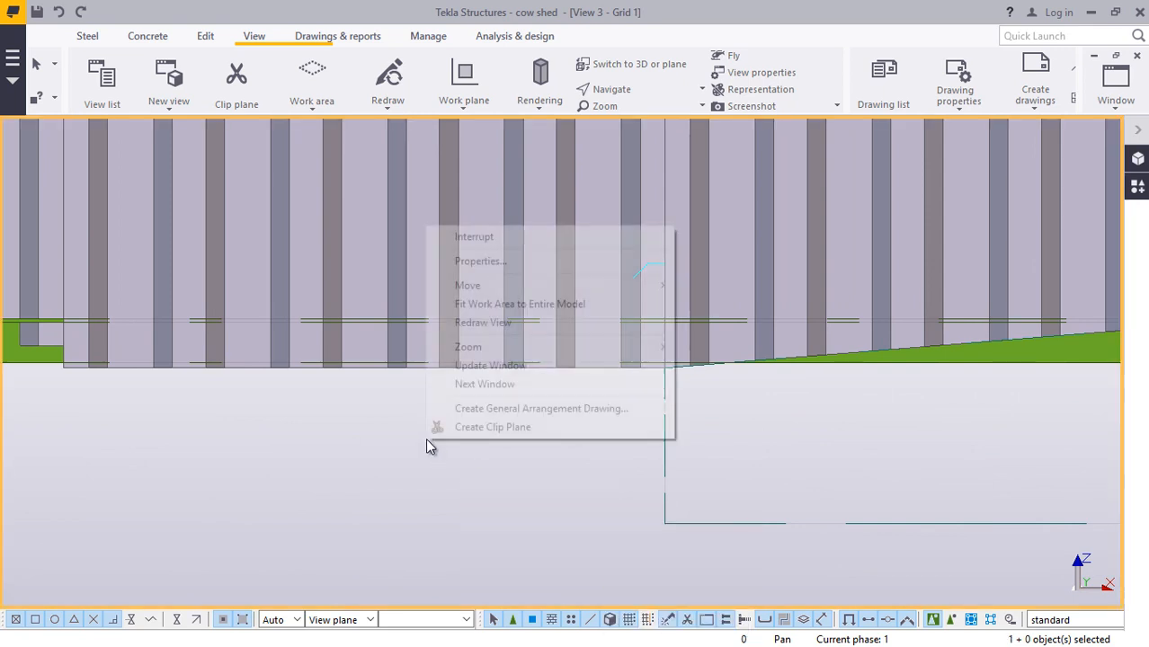
pyautogui.click(497, 320)
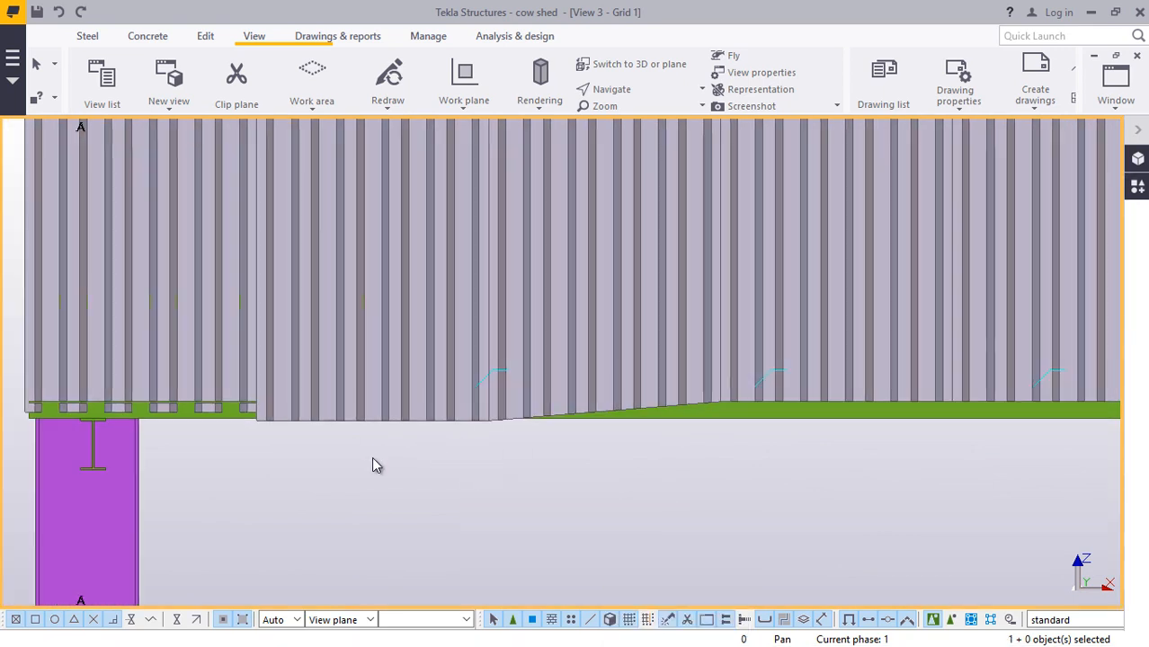
# - Line-cut the sheet with the slanted lower edge horizontally, level with the adjoining trimmed sheet, and remove the part below
pyautogui.scroll(2, 638, 384)
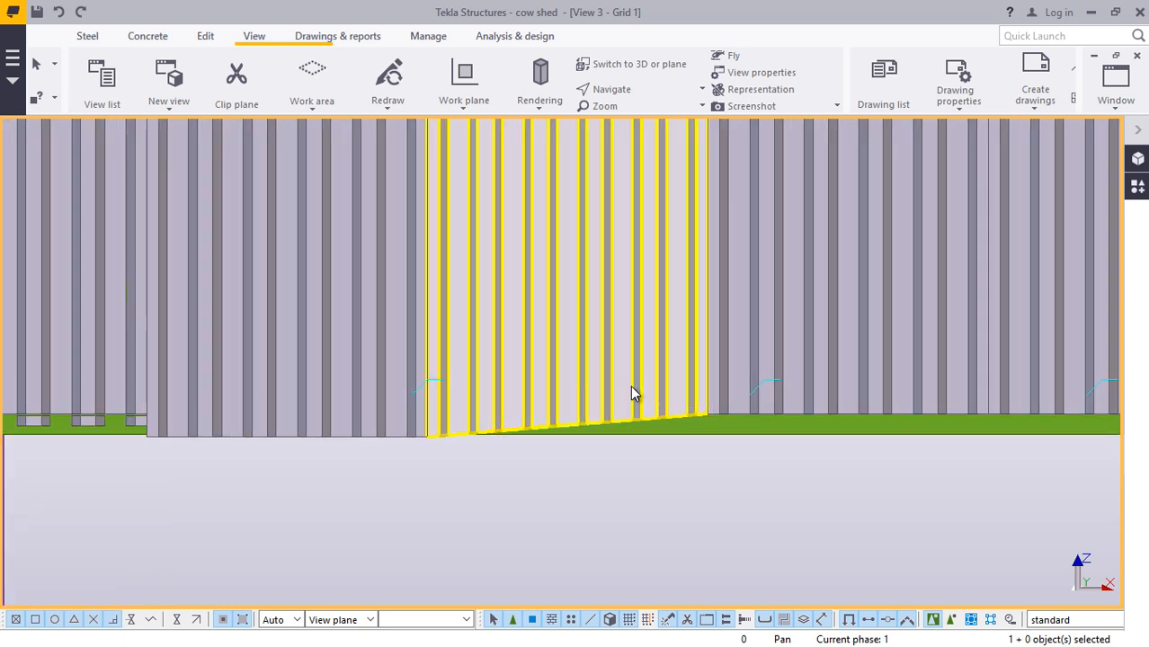
pyautogui.scroll(1, 631, 388)
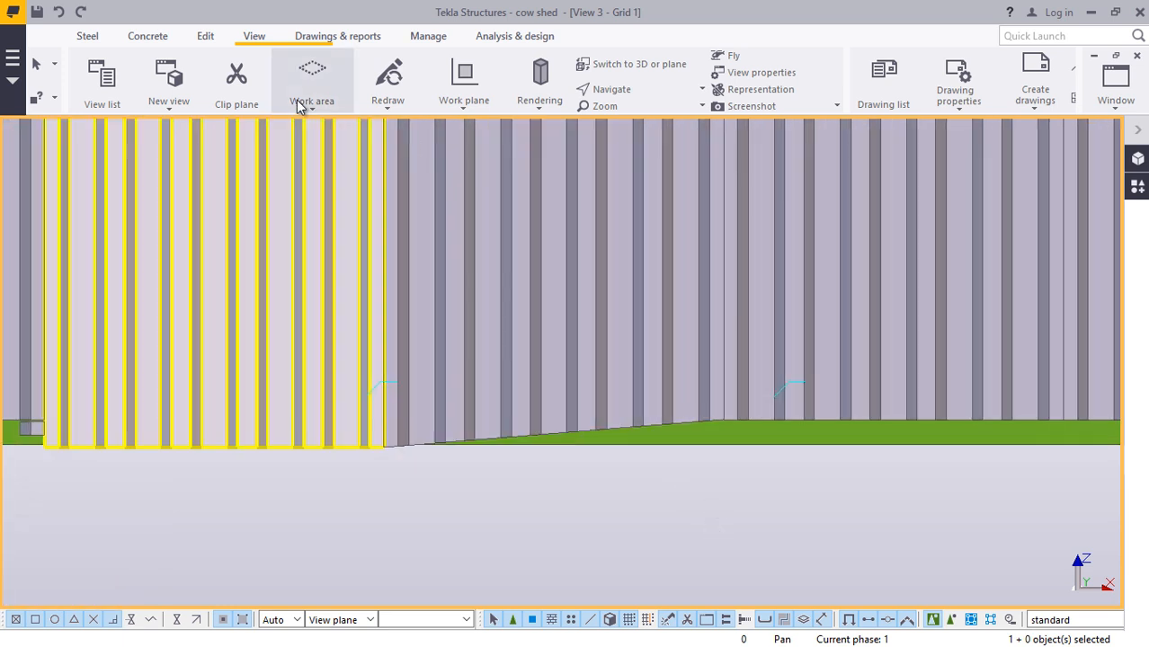
pyautogui.click(203, 40)
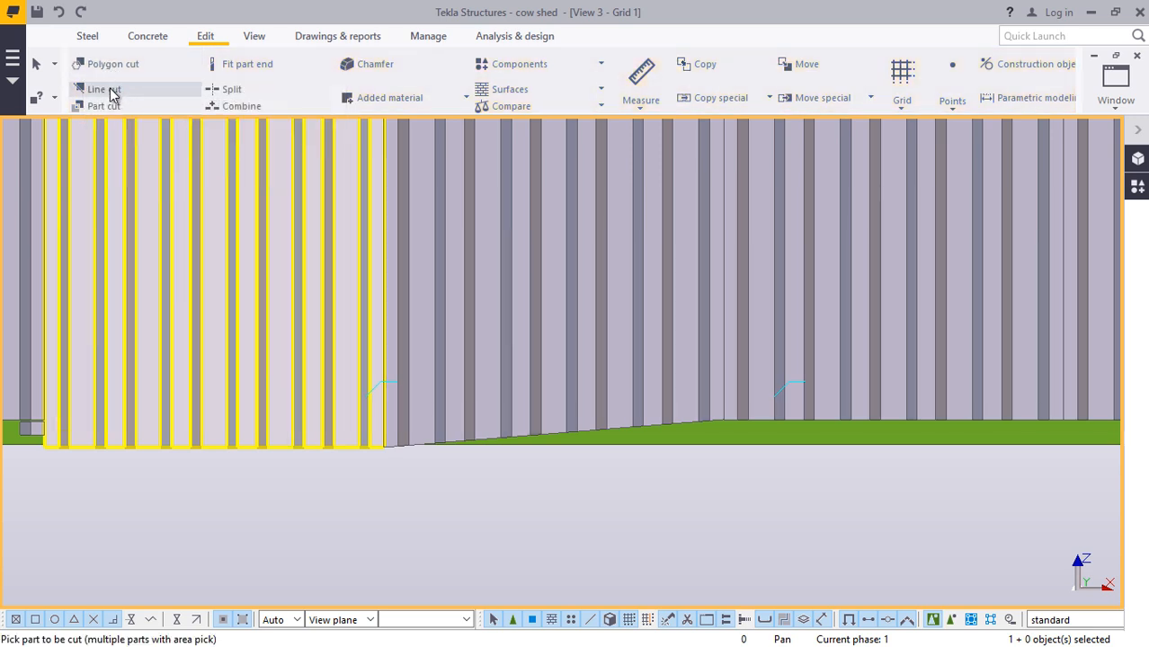
pyautogui.scroll(1, 618, 346)
pyautogui.scroll(5, 733, 438)
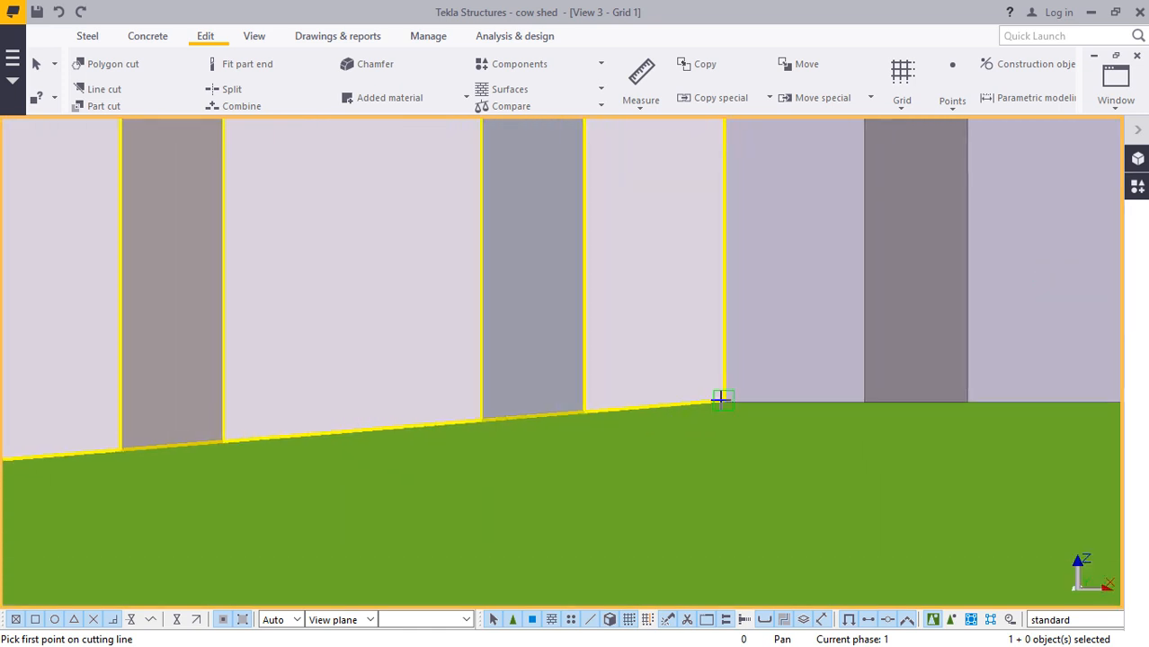
pyautogui.scroll(-8, 765, 411)
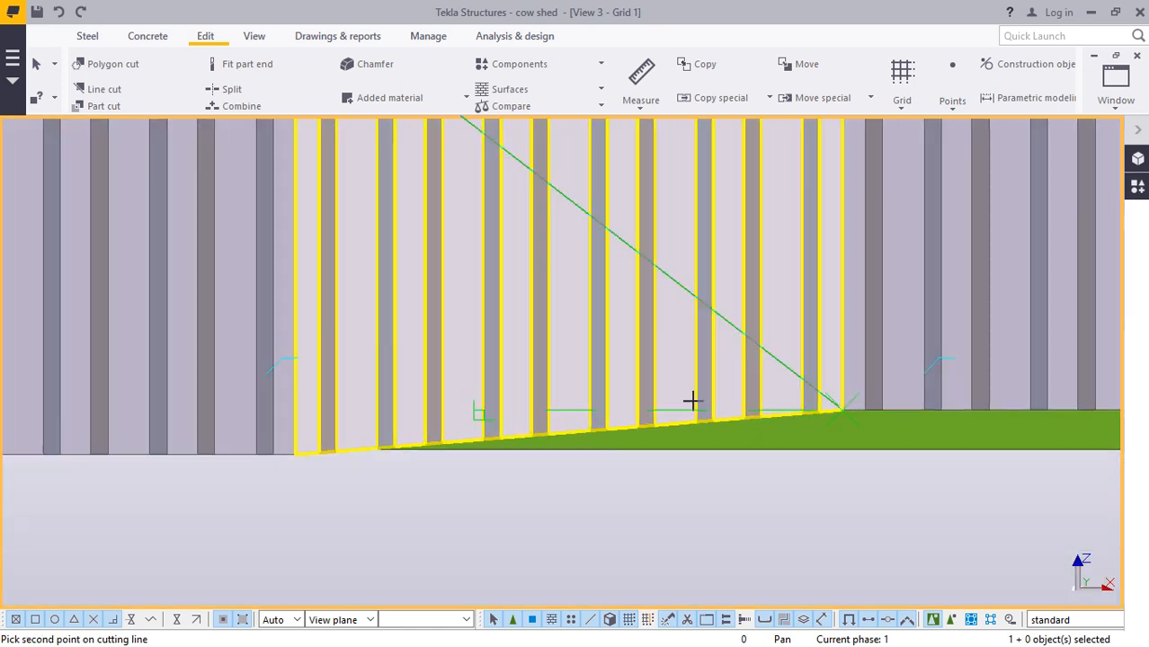
pyautogui.scroll(8, 439, 405)
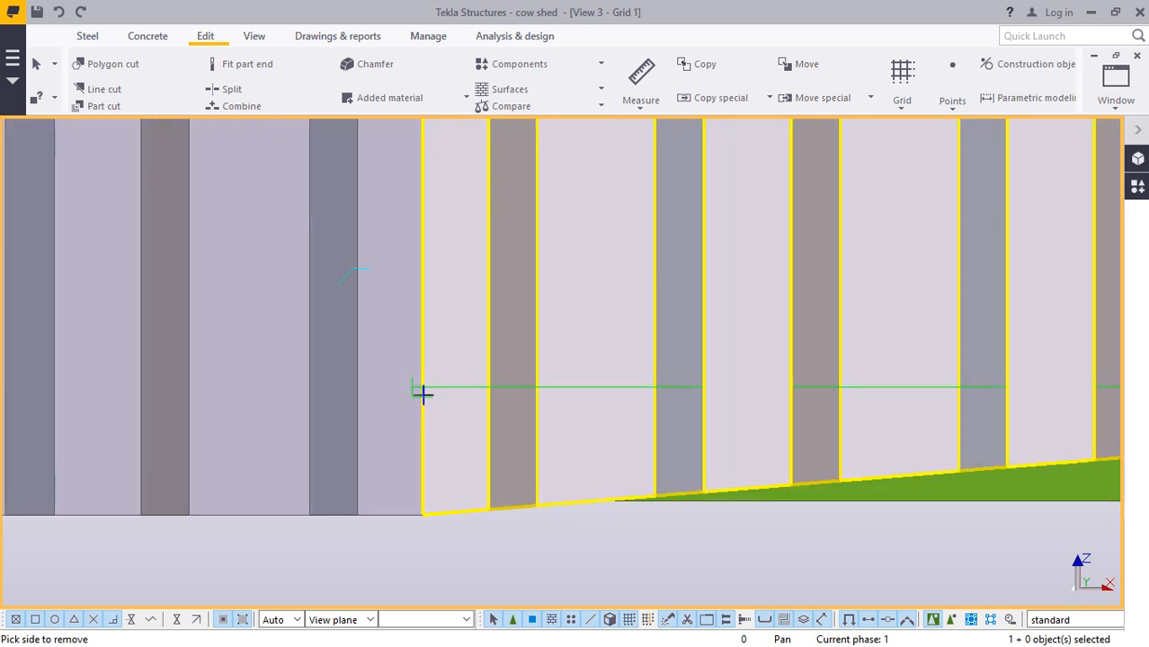
pyautogui.click(458, 448)
pyautogui.scroll(-8, 461, 449)
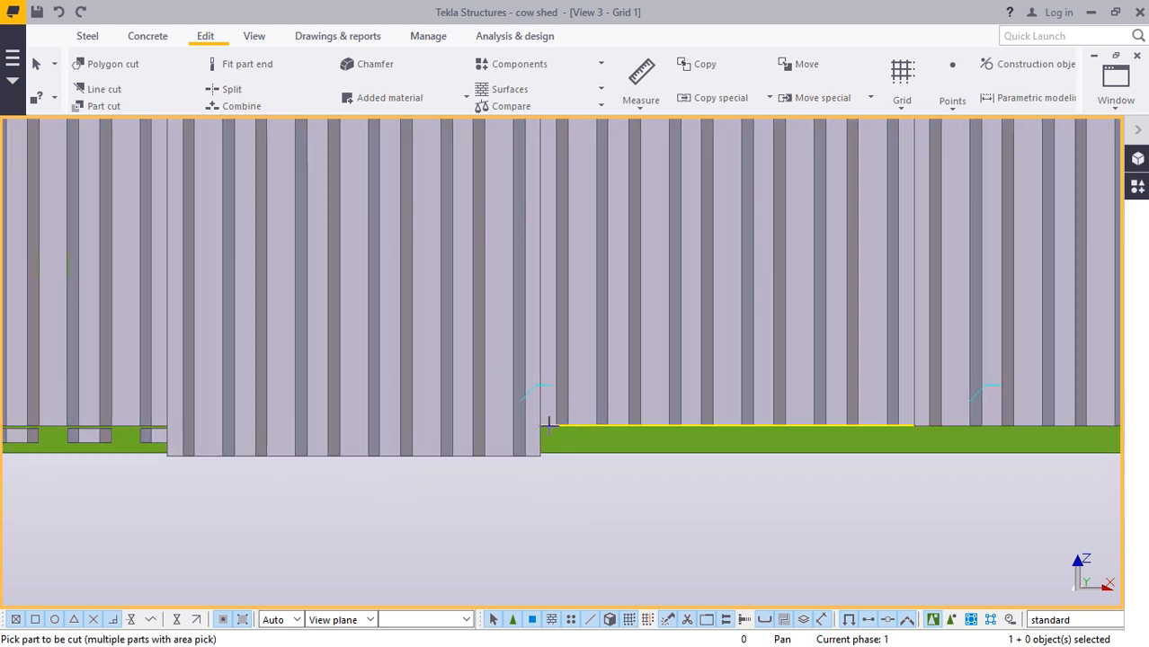
# - Start a line cut on the adjacent full-length sheet, picking the first point at the trimmed sheet's lower corner
pyautogui.scroll(3, 592, 430)
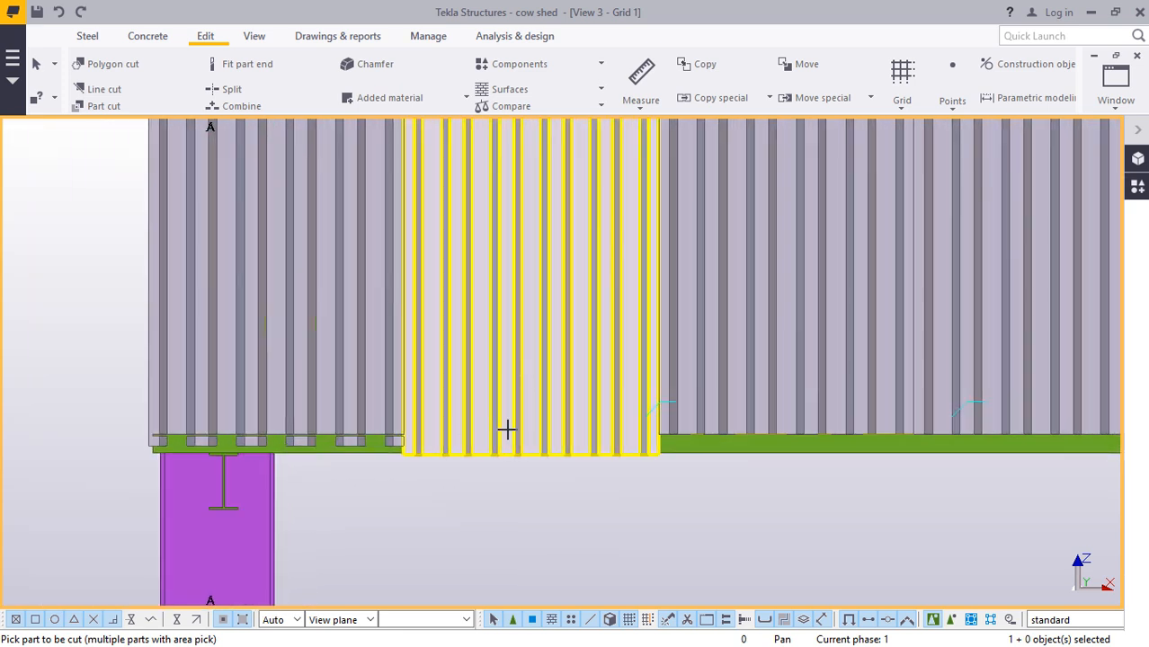
pyautogui.click(507, 430)
pyautogui.scroll(6, 629, 436)
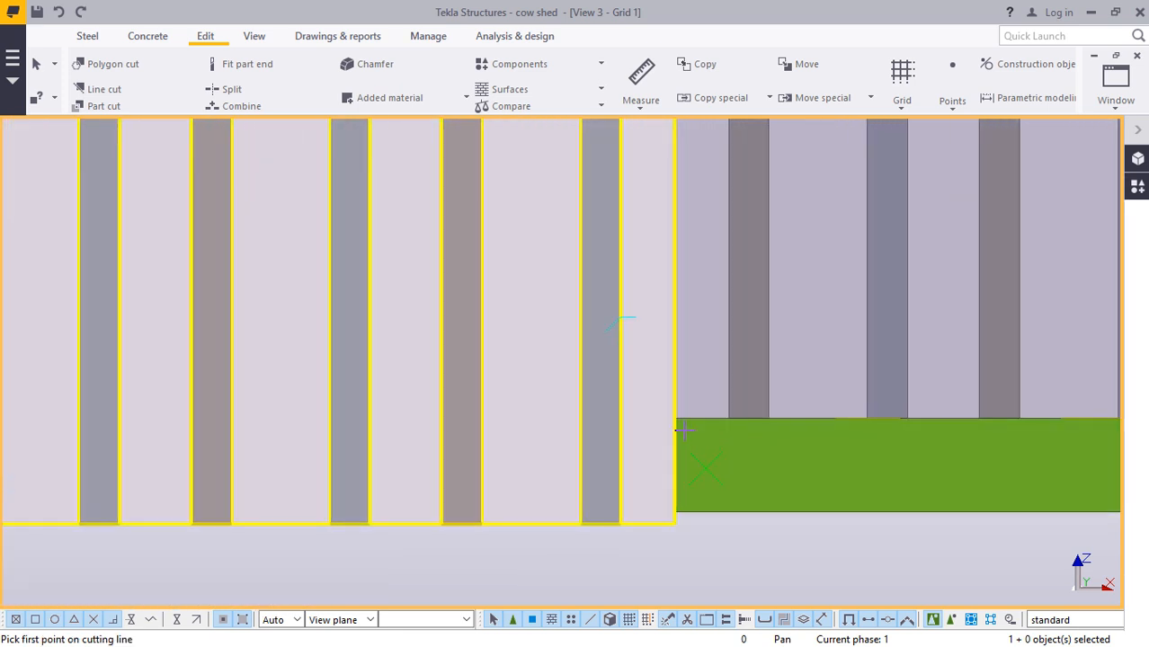
pyautogui.scroll(-7, 676, 437)
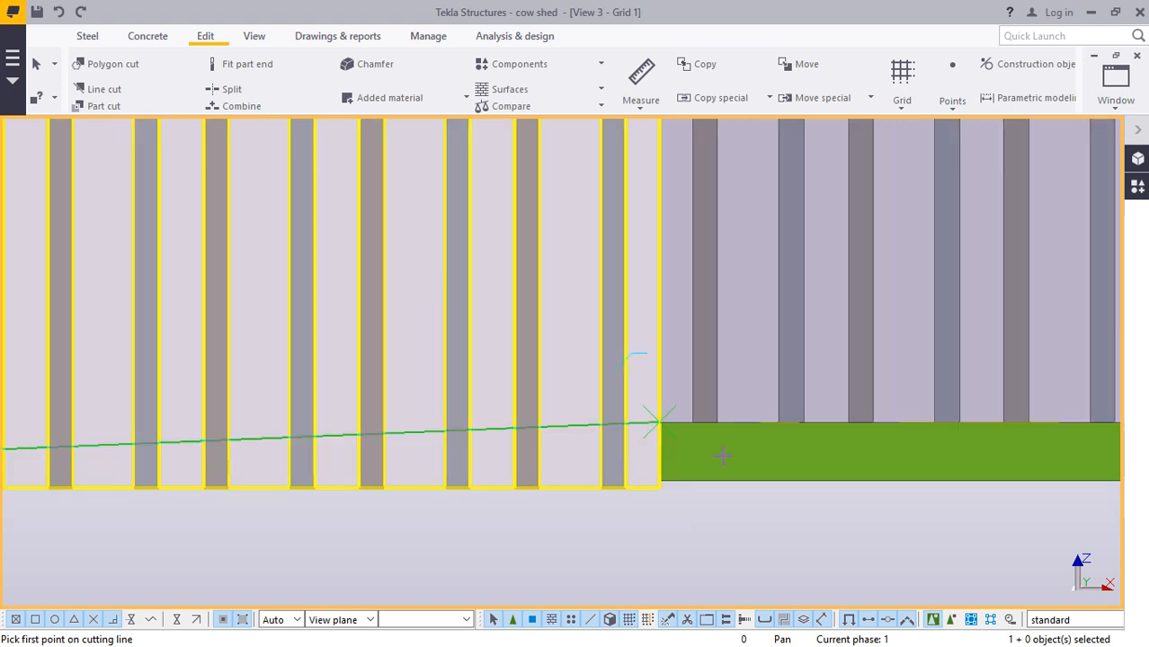
pyautogui.click(696, 446)
# - Run the cutting line horizontally to the sheet's far edge beside the slotted end sheet and remove the side below it
pyautogui.scroll(-2, 724, 456)
pyautogui.scroll(4, 550, 449)
pyautogui.scroll(8, 535, 451)
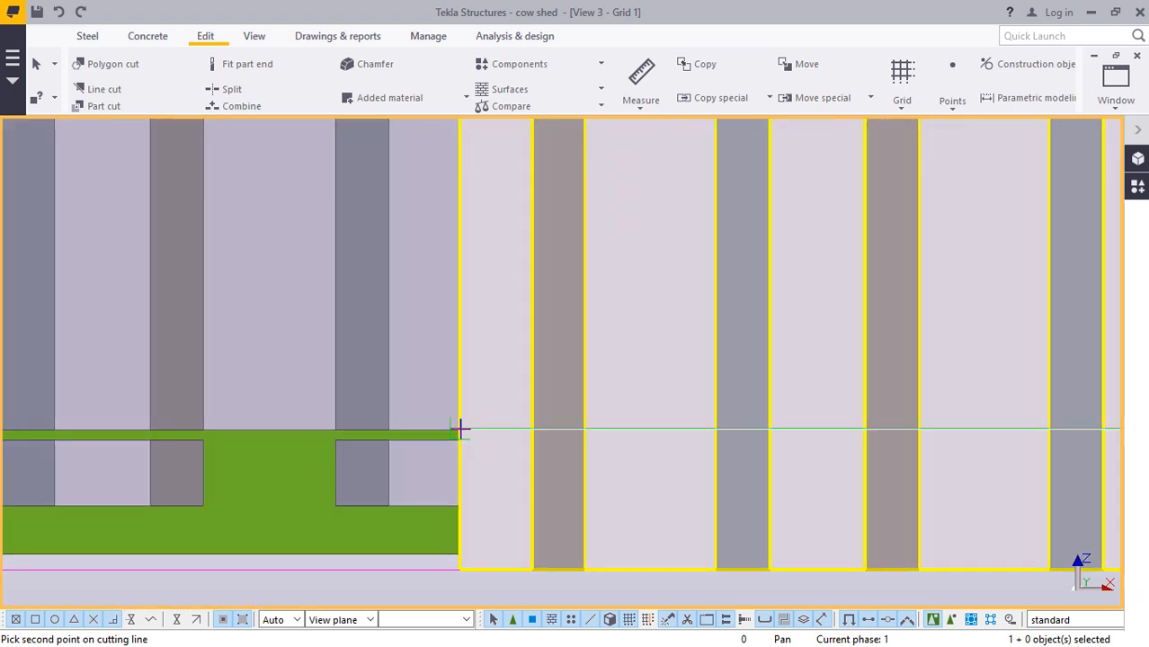
pyautogui.click(461, 436)
pyautogui.click(656, 482)
pyautogui.scroll(-5, 660, 481)
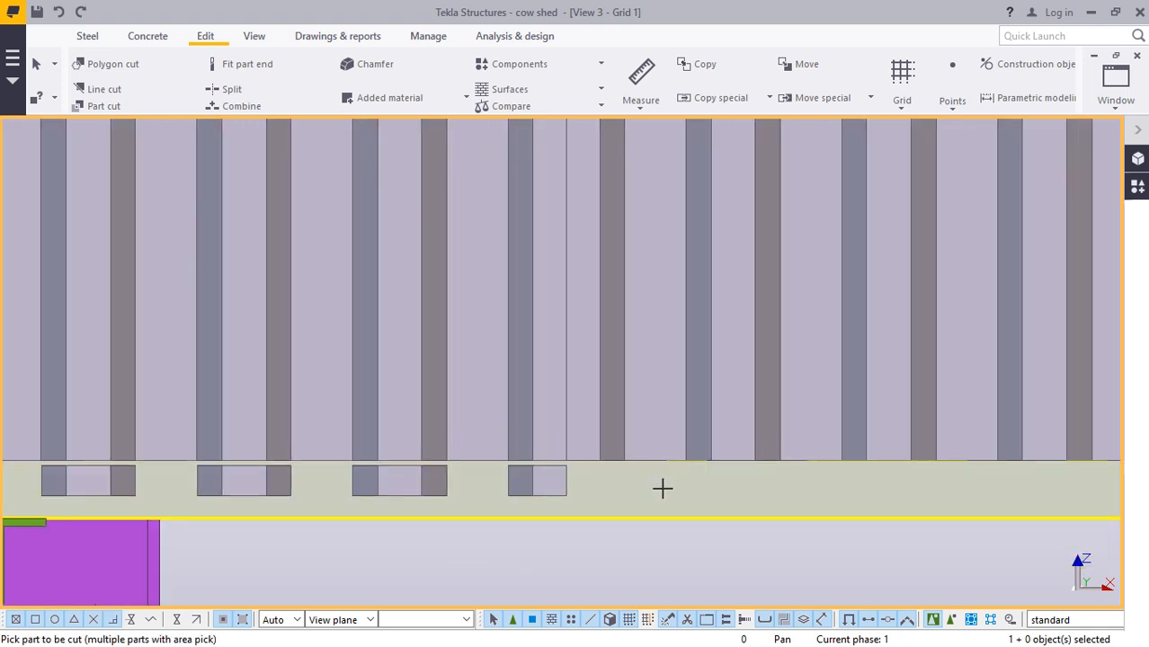
pyautogui.scroll(-2, 542, 441)
pyautogui.rightClick(63, 378)
pyautogui.click(121, 359)
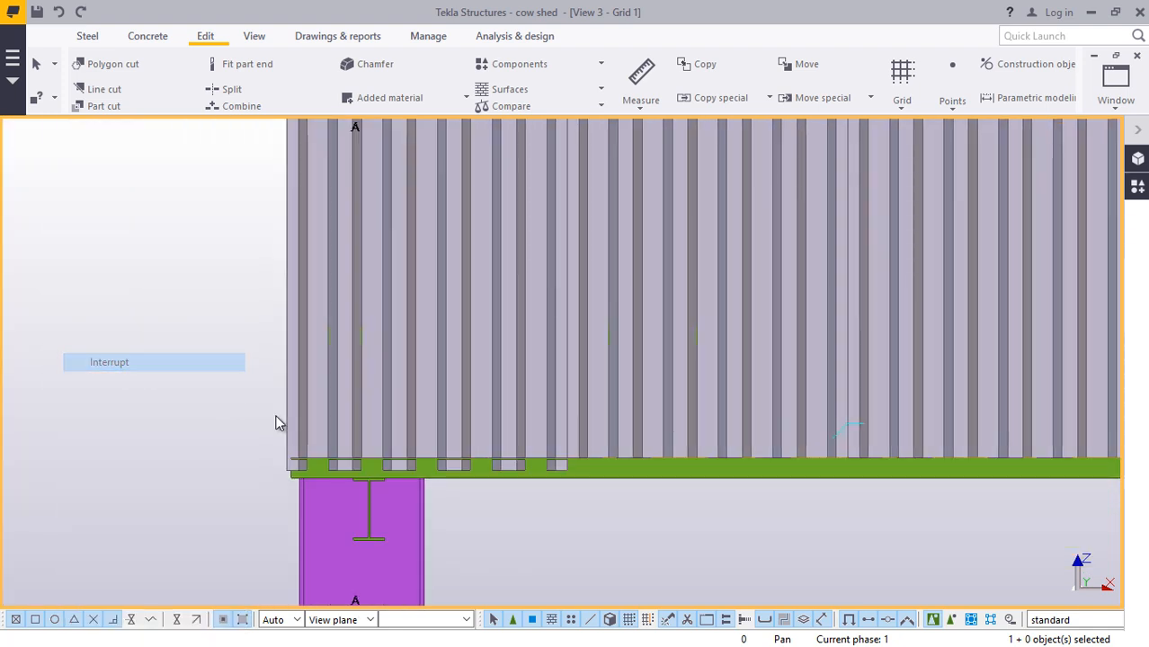
pyautogui.scroll(2, 351, 469)
pyautogui.scroll(3, 297, 486)
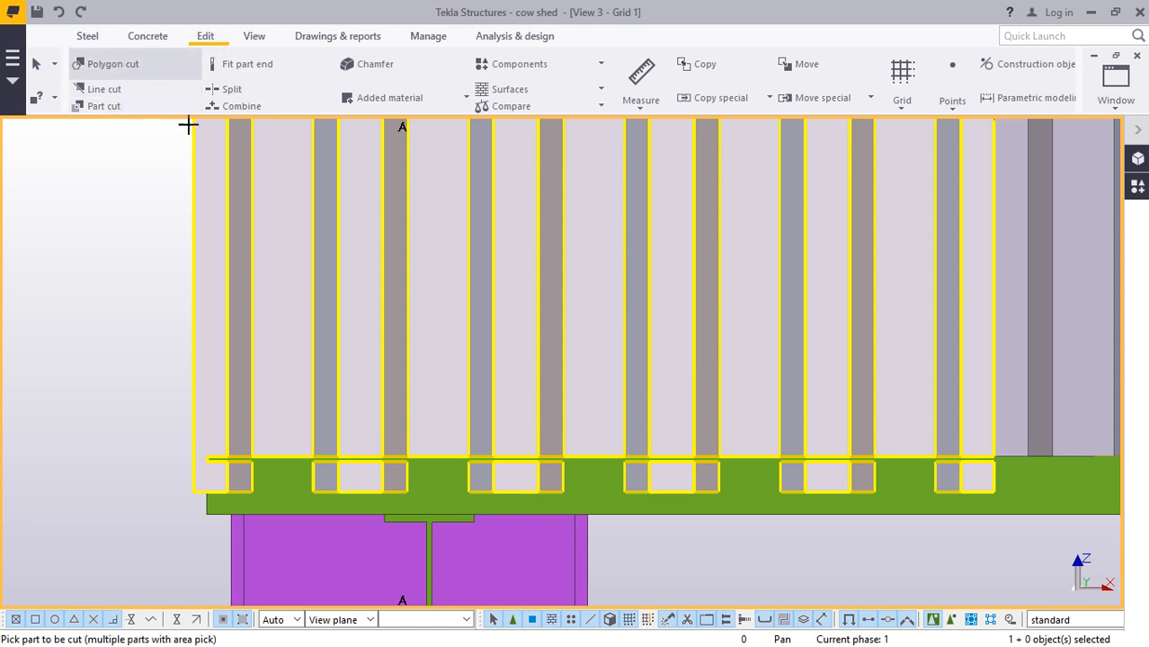
pyautogui.scroll(5, 557, 469)
pyautogui.scroll(-4, 472, 441)
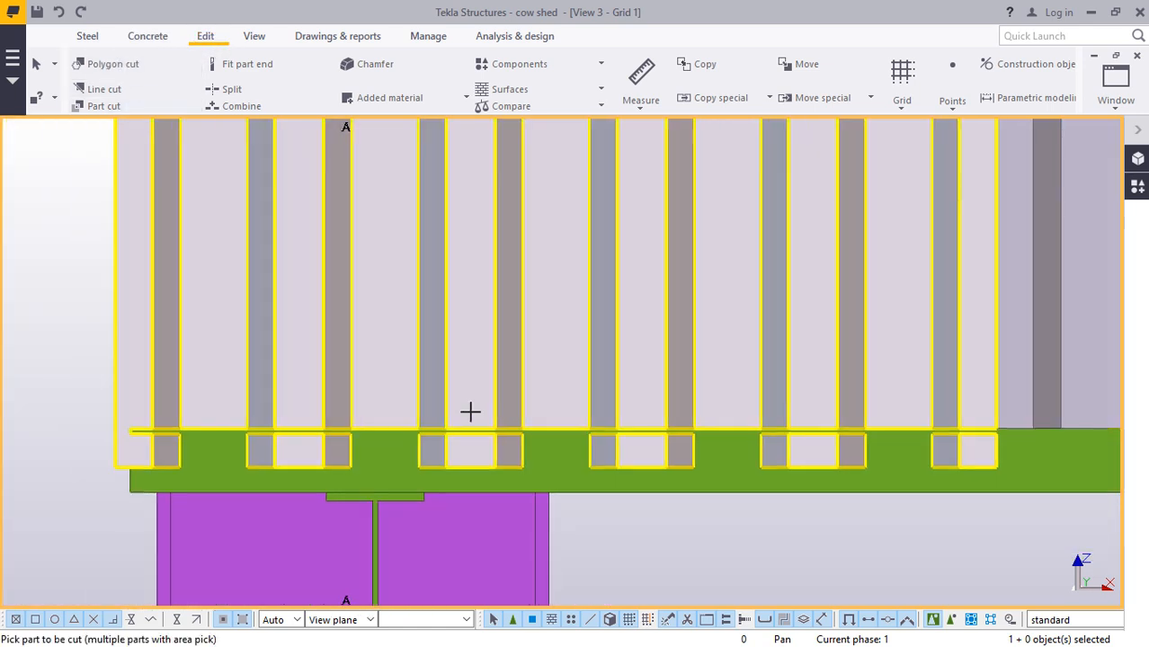
pyautogui.scroll(-2, 470, 412)
pyautogui.rightClick(142, 329)
pyautogui.click(151, 336)
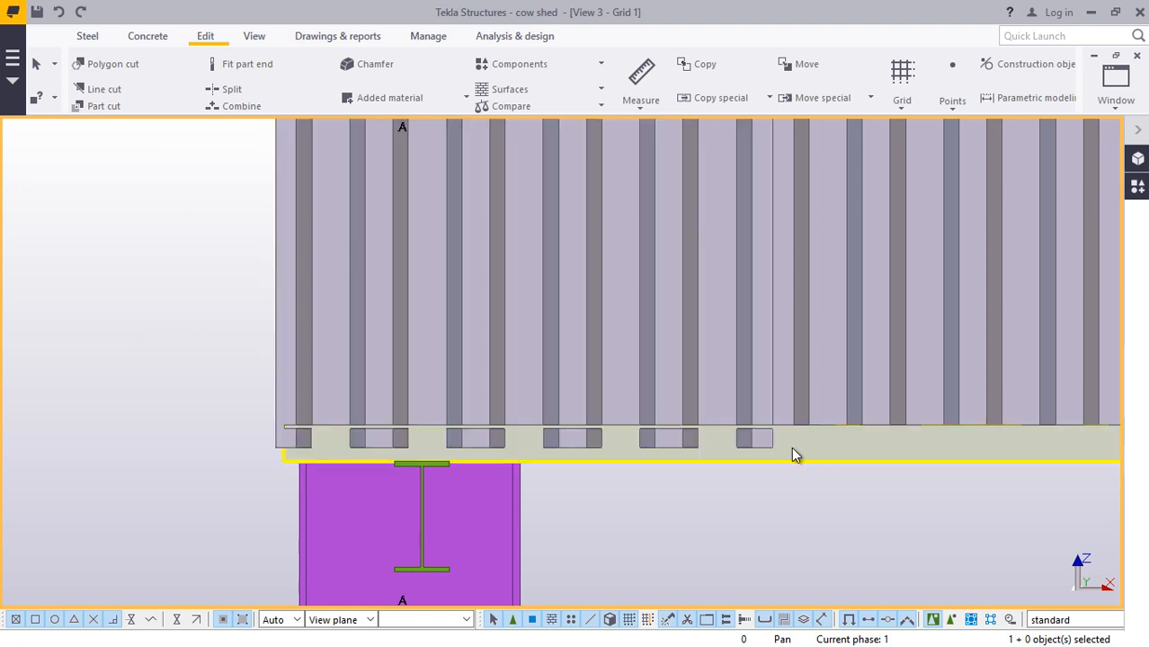
# - Start a polygon cut on the slotted end sheet, outlining the far side of its leftover pieces from lower to upper corner
pyautogui.scroll(-2, 354, 369)
pyautogui.scroll(4, 587, 402)
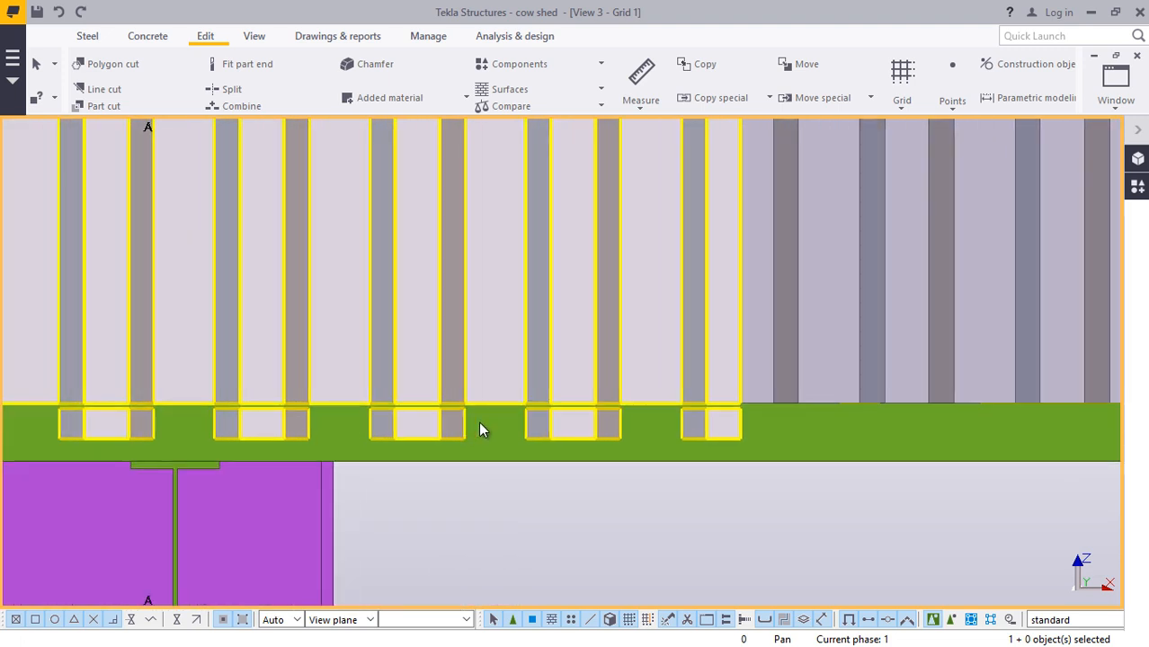
pyautogui.click(90, 67)
pyautogui.scroll(2, 591, 446)
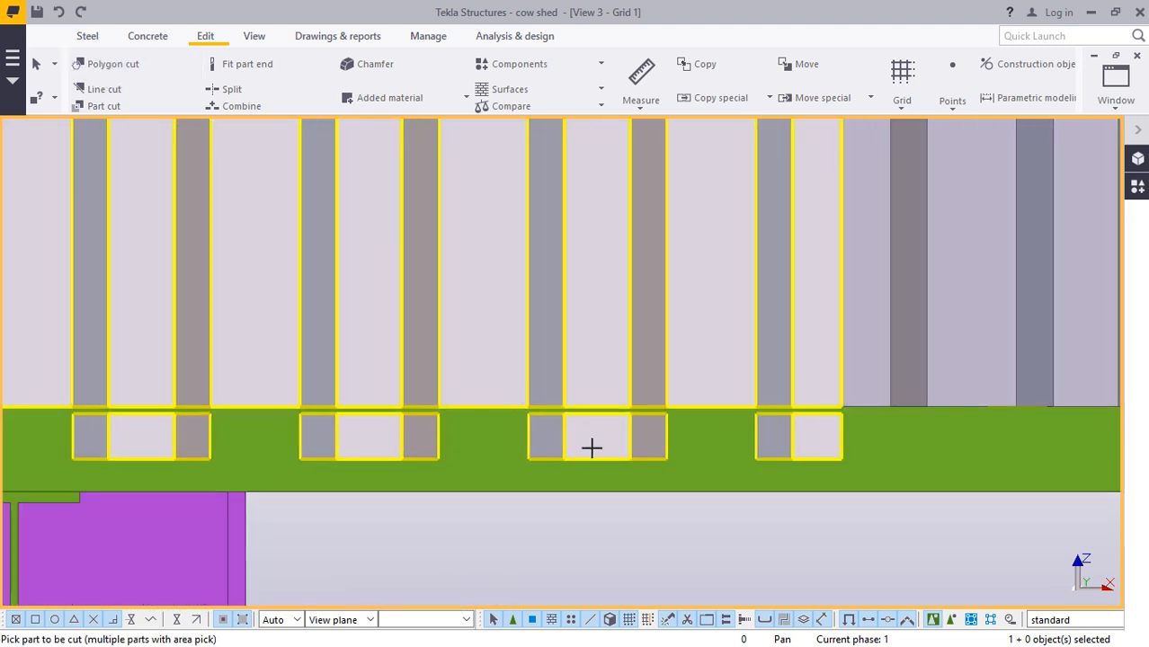
pyautogui.scroll(5, 792, 461)
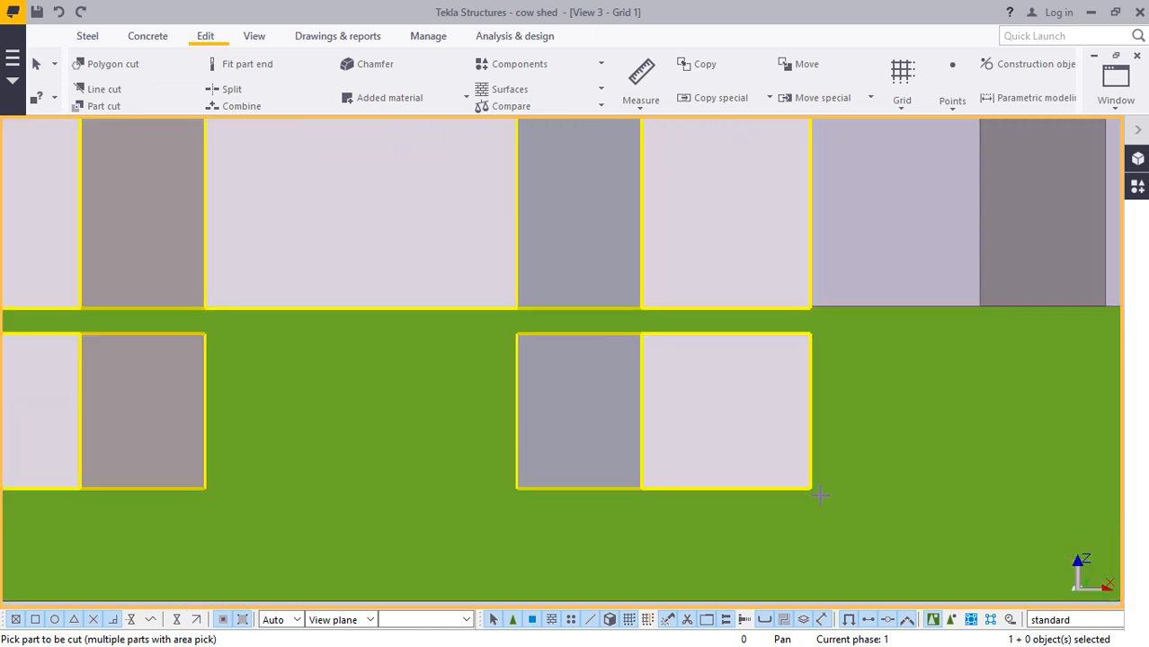
pyautogui.click(807, 491)
pyautogui.scroll(2, 804, 486)
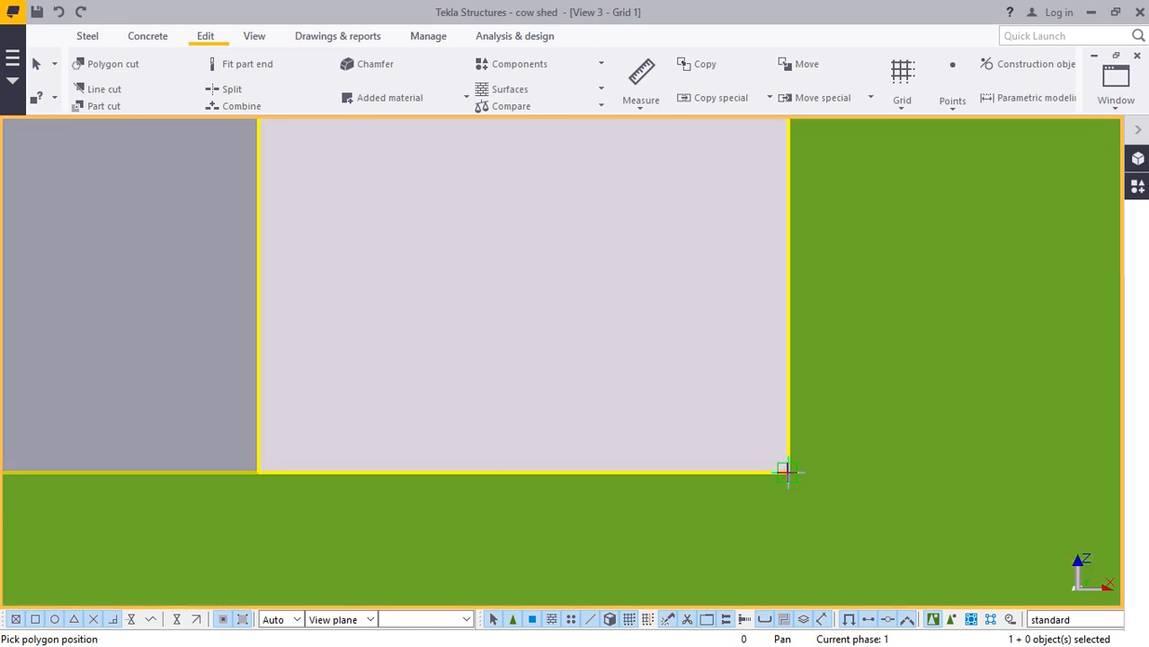
pyautogui.scroll(2, 786, 471)
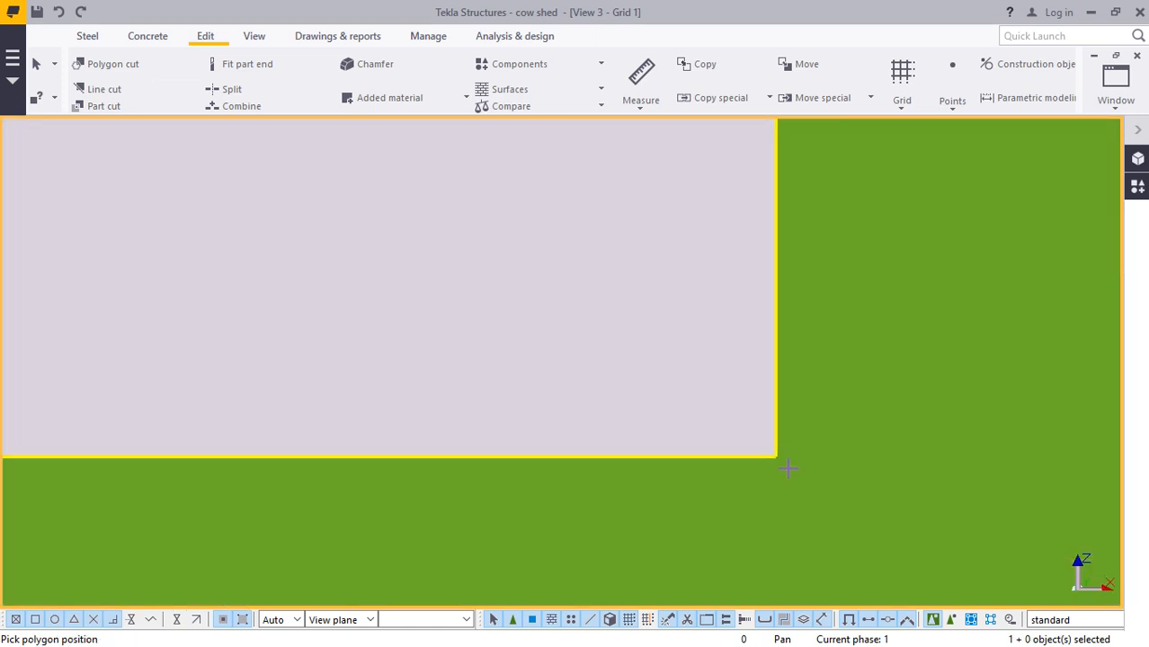
pyautogui.scroll(-4, 773, 459)
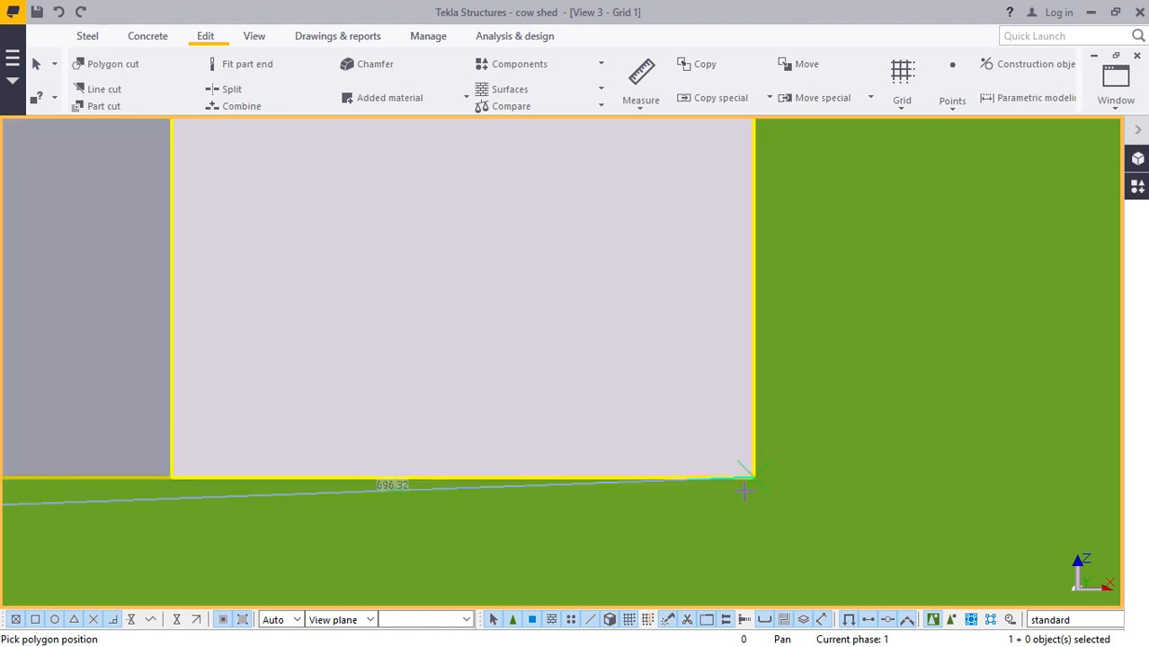
pyautogui.scroll(3, 755, 297)
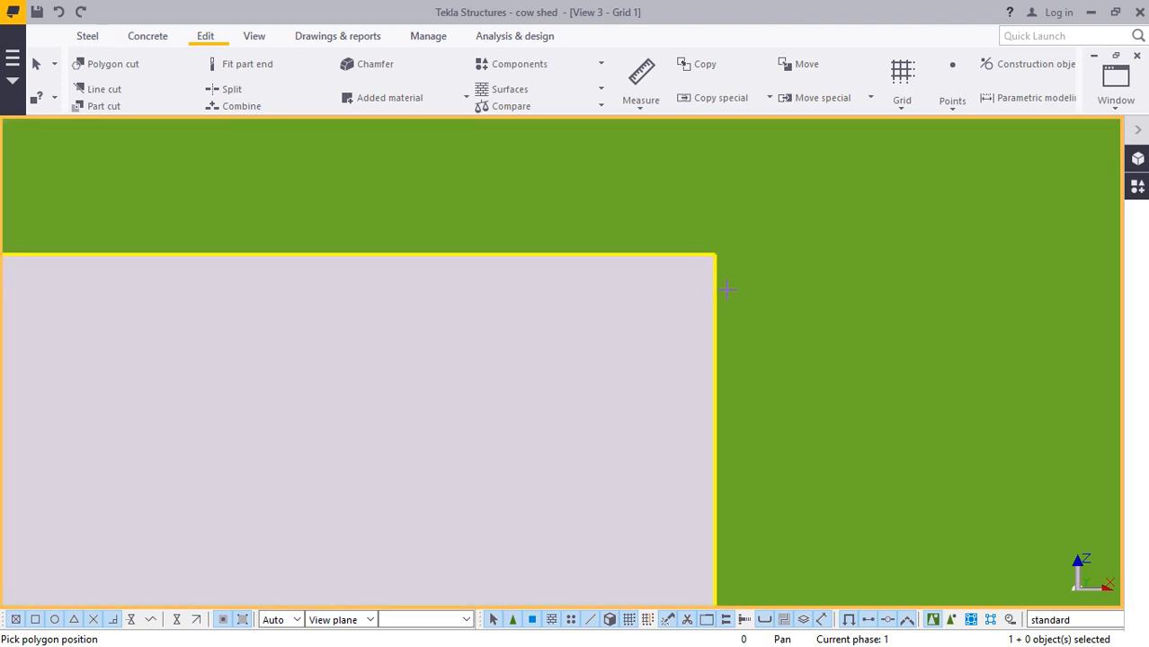
pyautogui.scroll(-6, 771, 314)
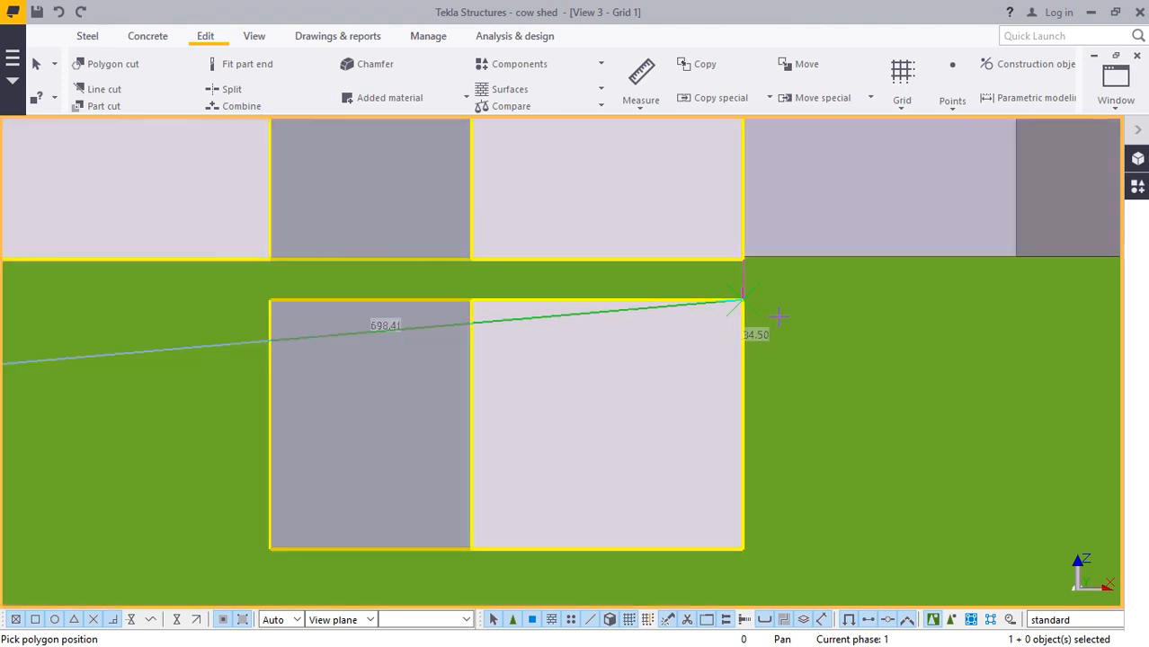
# - Run the cut polygon 900 mm along the leftover pieces' upper edge, down 34.5 mm at the sheet's outer edge, and close it
pyautogui.scroll(-4, 440, 360)
pyautogui.scroll(2, 159, 357)
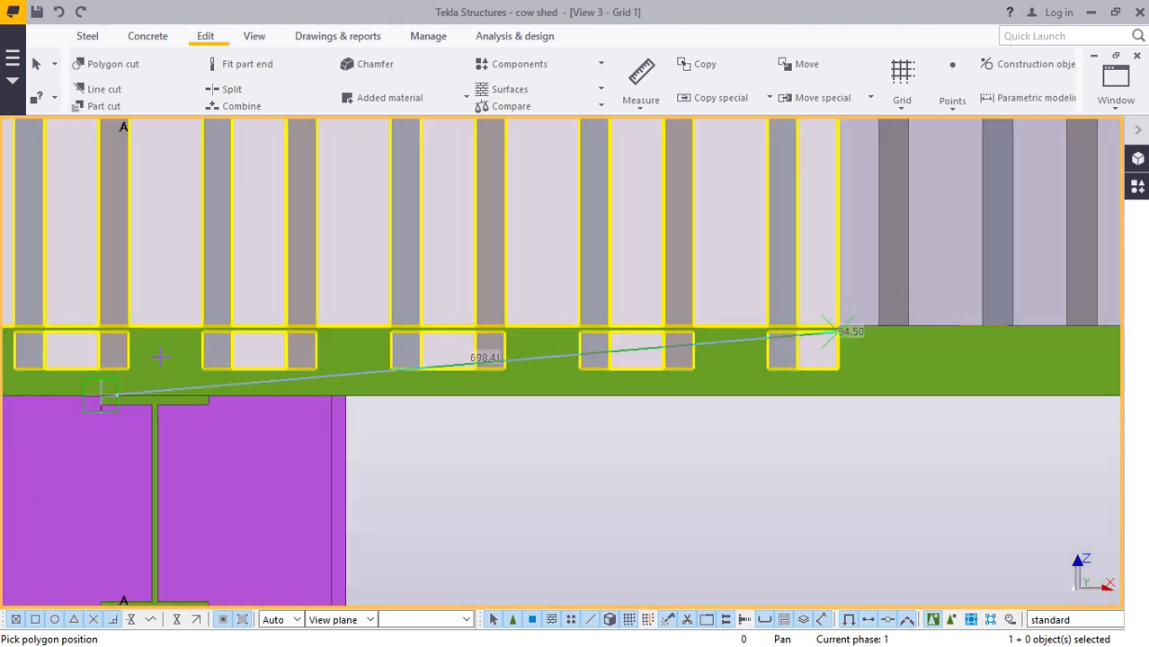
pyautogui.scroll(-4, 592, 396)
pyautogui.scroll(3, 371, 385)
pyautogui.scroll(6, 158, 359)
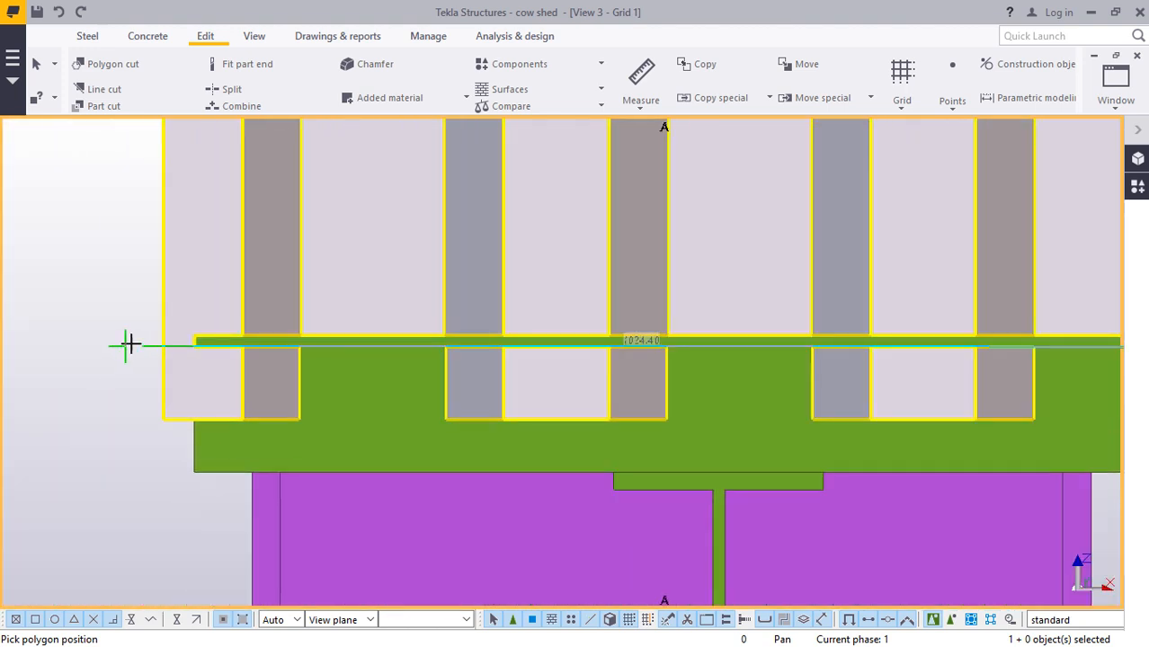
pyautogui.scroll(1, 171, 328)
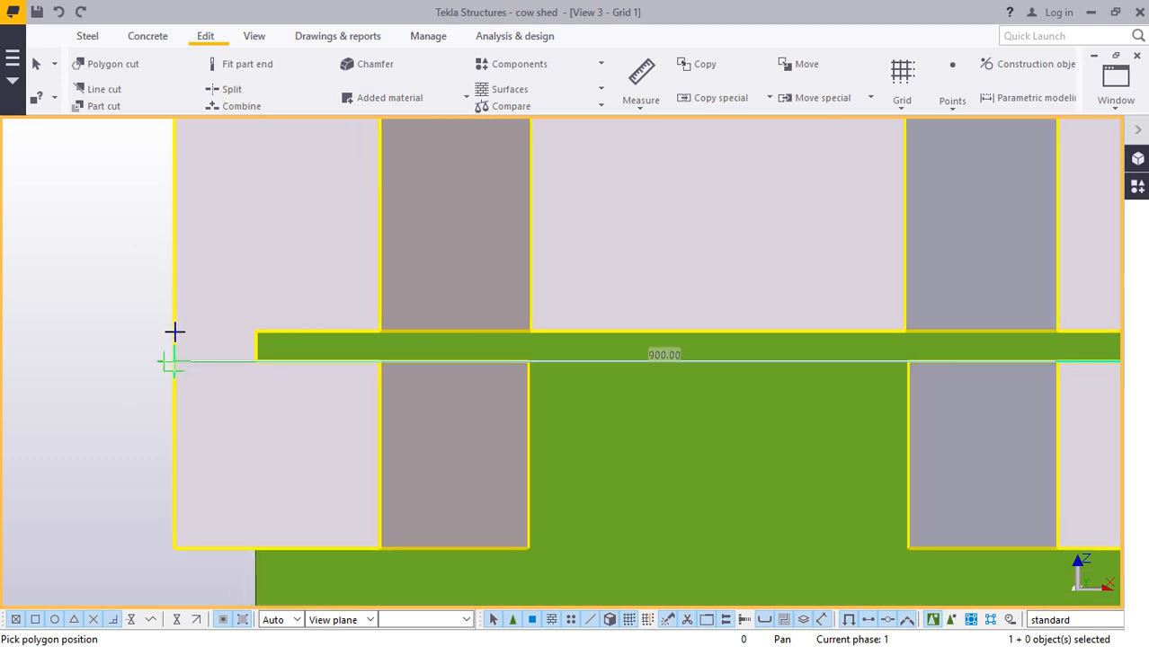
pyautogui.scroll(-4, 174, 331)
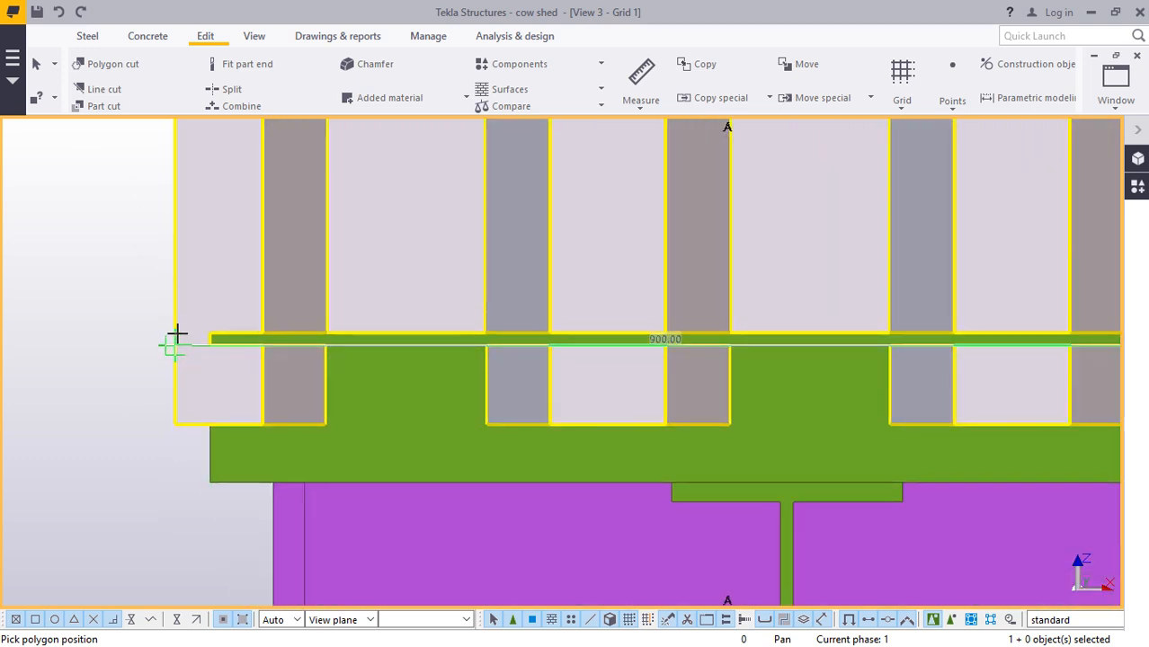
pyautogui.scroll(-2, 173, 334)
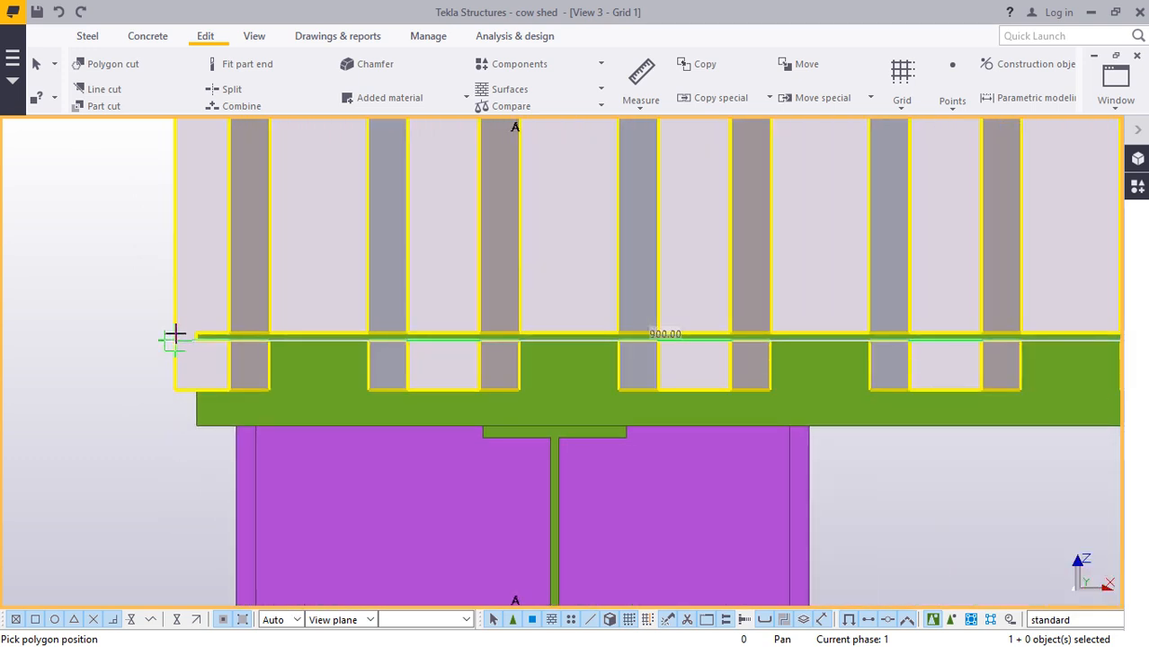
pyautogui.scroll(-2, 175, 334)
pyautogui.scroll(5, 175, 333)
pyautogui.scroll(-2, 176, 333)
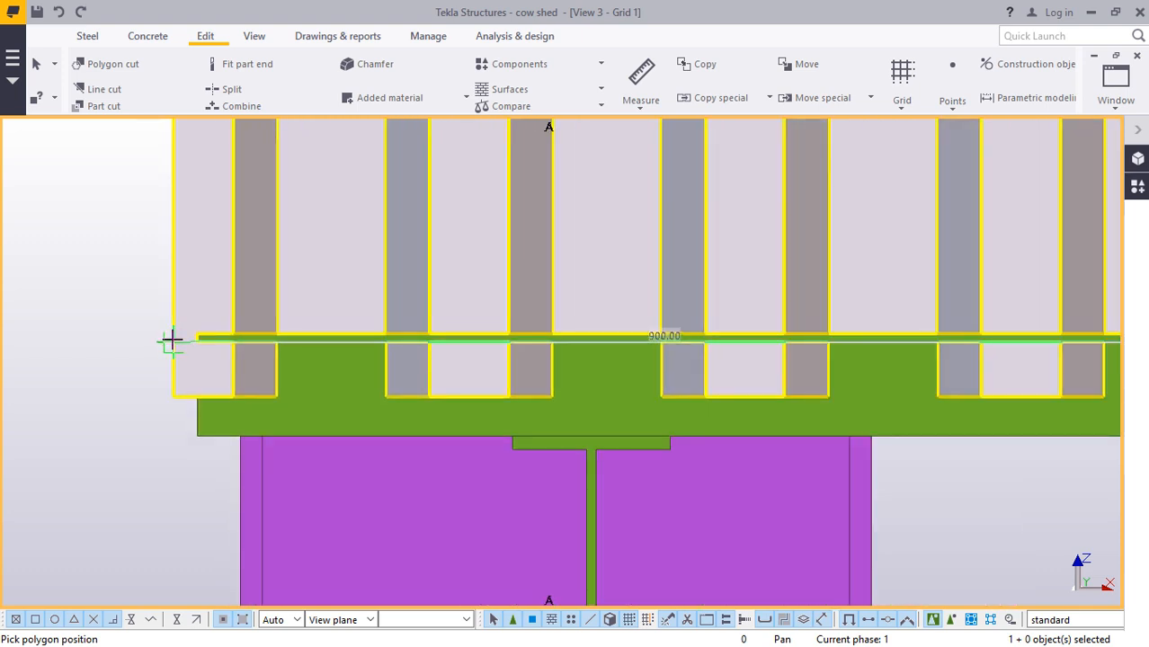
pyautogui.scroll(-1, 172, 339)
pyautogui.scroll(4, 171, 341)
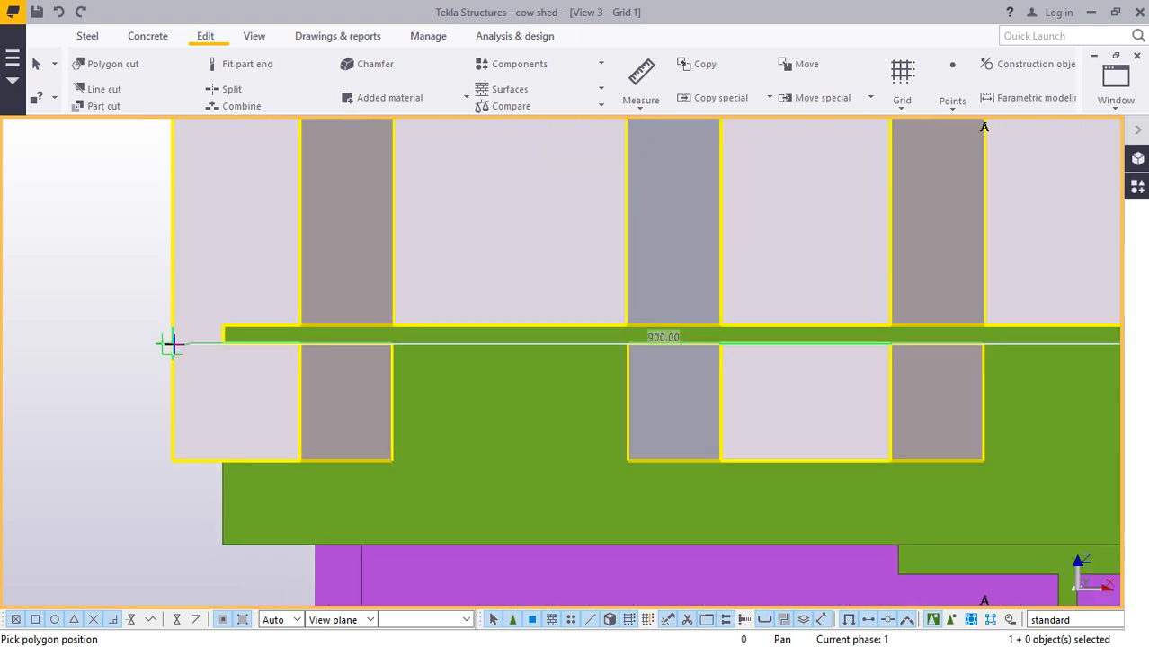
pyautogui.scroll(-4, 160, 451)
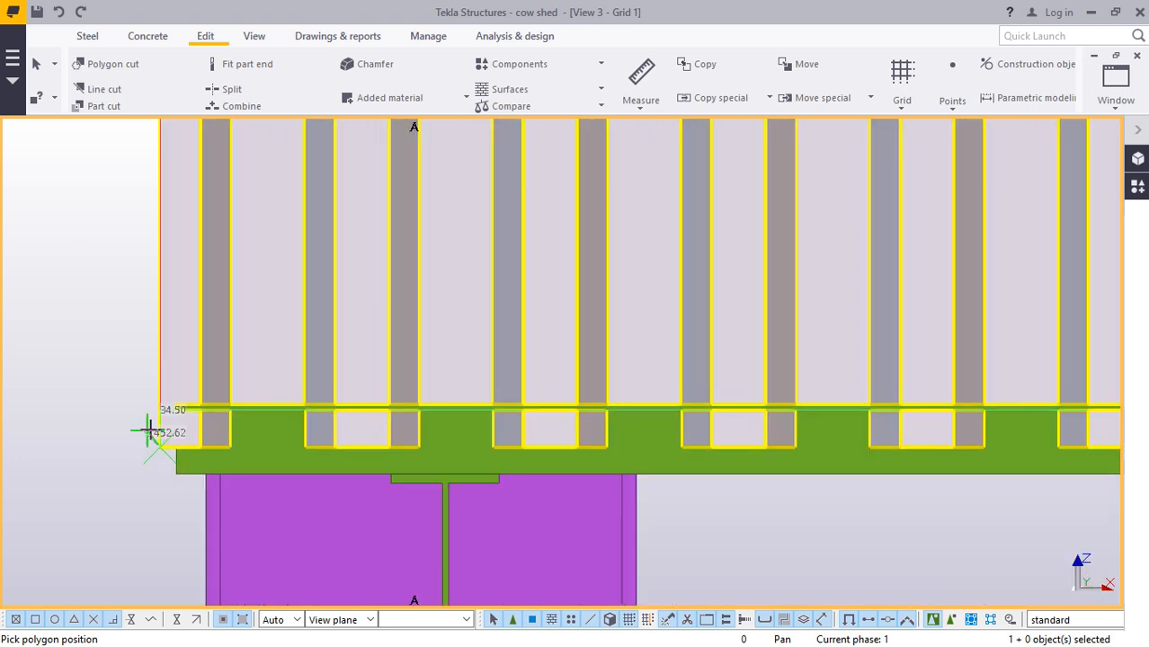
pyautogui.scroll(4, 1013, 421)
pyautogui.scroll(3, 1013, 420)
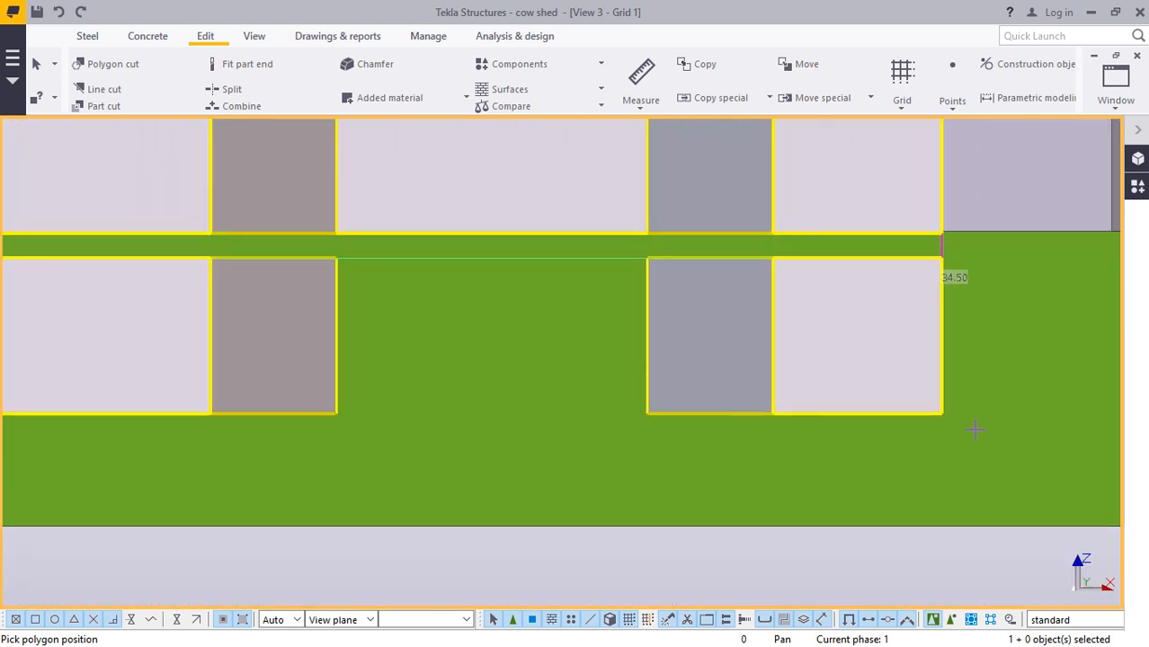
pyautogui.click(931, 409)
pyautogui.middleClick(931, 409)
# - End the polygon cut command and redraw the Grid 1 view around the end sheet's lower edge
pyautogui.scroll(-6, 913, 439)
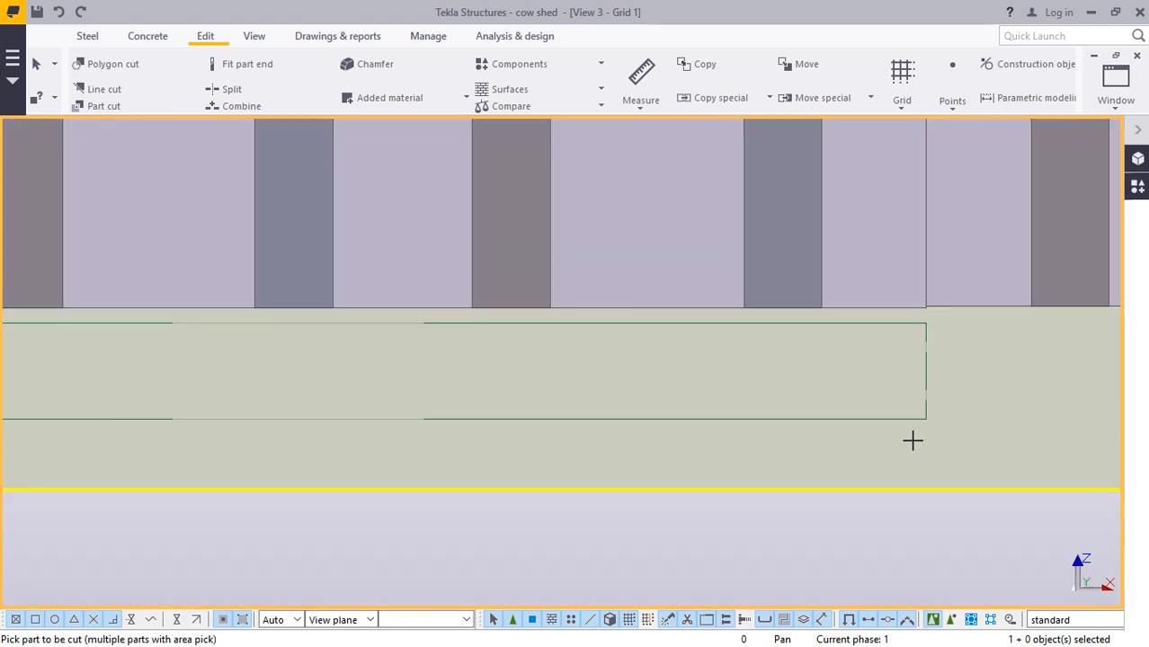
pyautogui.scroll(1, 310, 387)
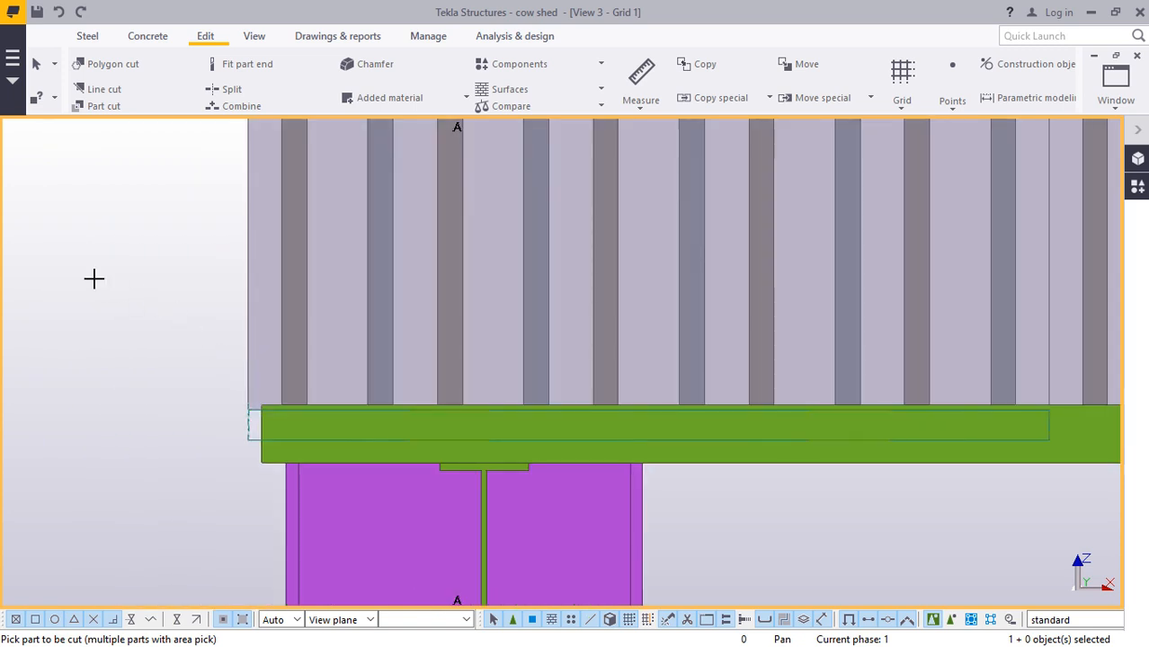
pyautogui.rightClick(87, 280)
pyautogui.press('Escape')
pyautogui.rightClick(96, 241)
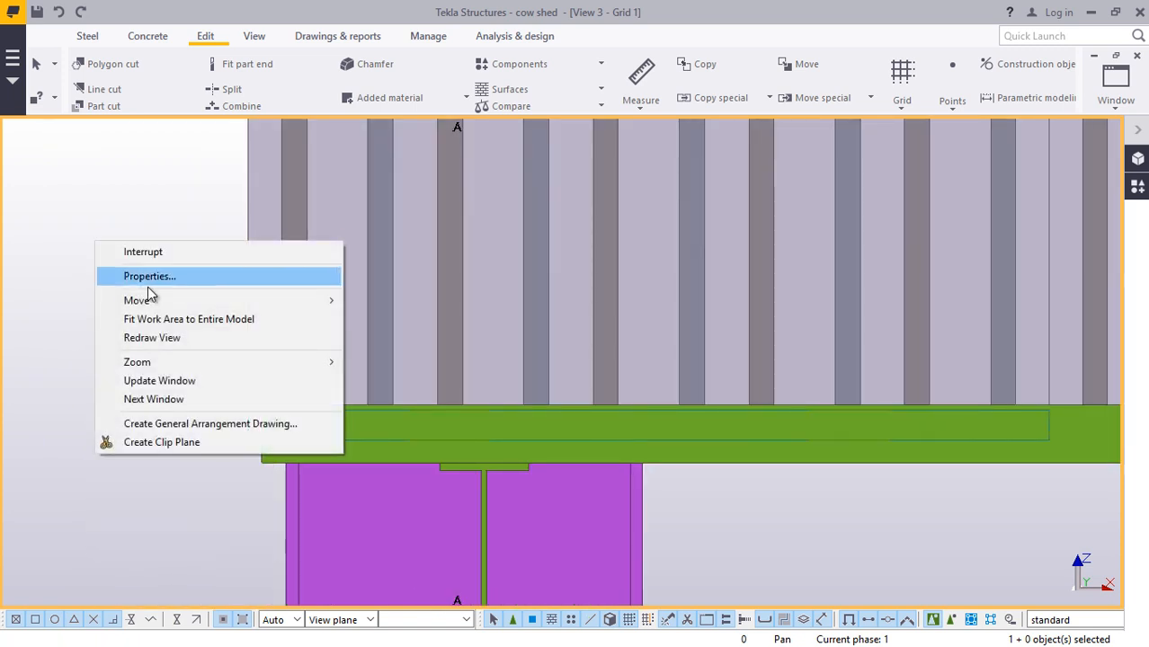
pyautogui.click(146, 338)
pyautogui.scroll(-3, 202, 390)
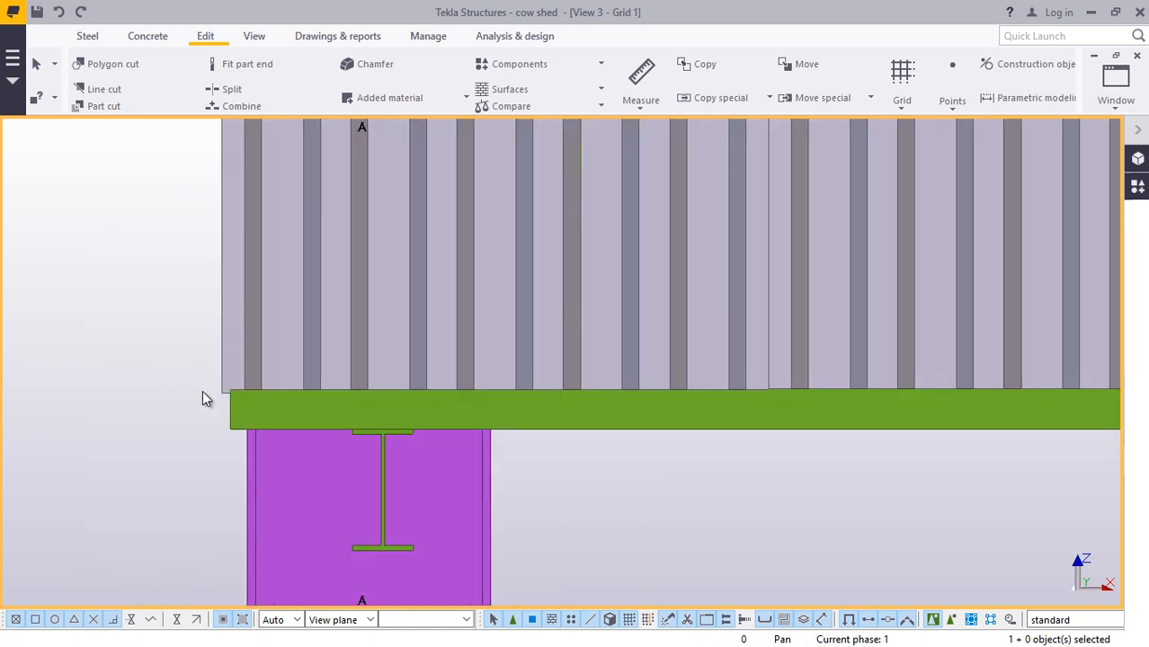
# - Examine the trimmed lower edges of the wall sheets along the rail between grids A and B
pyautogui.scroll(-5, 270, 467)
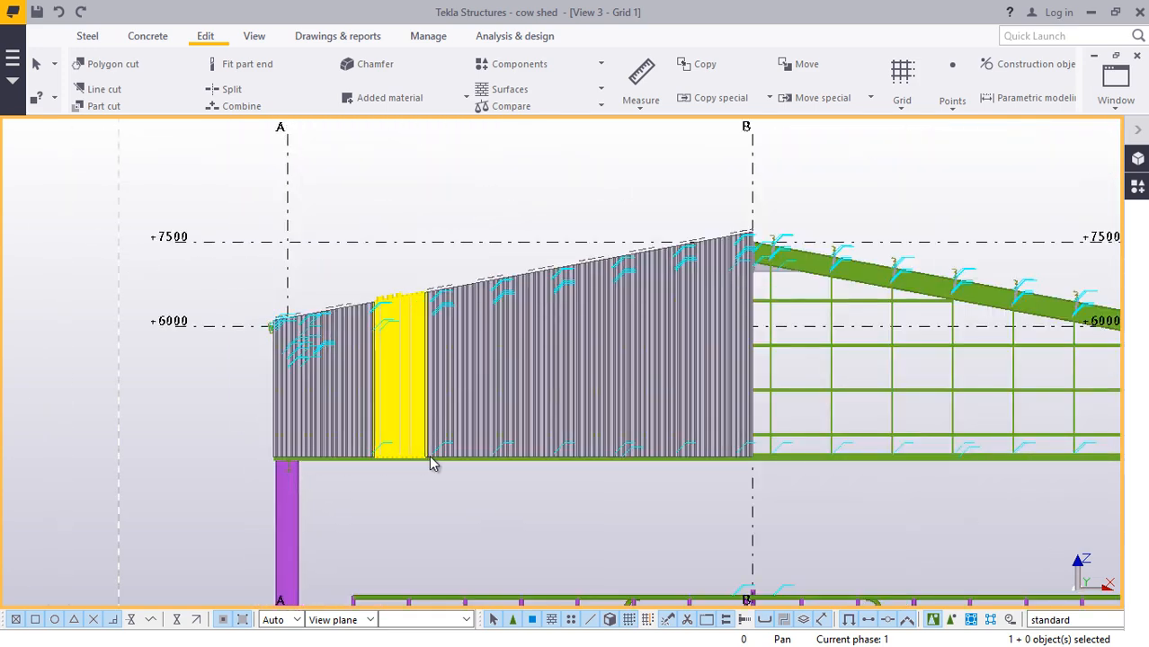
pyautogui.scroll(2, 431, 464)
pyautogui.scroll(-3, 521, 404)
pyautogui.scroll(3, 670, 469)
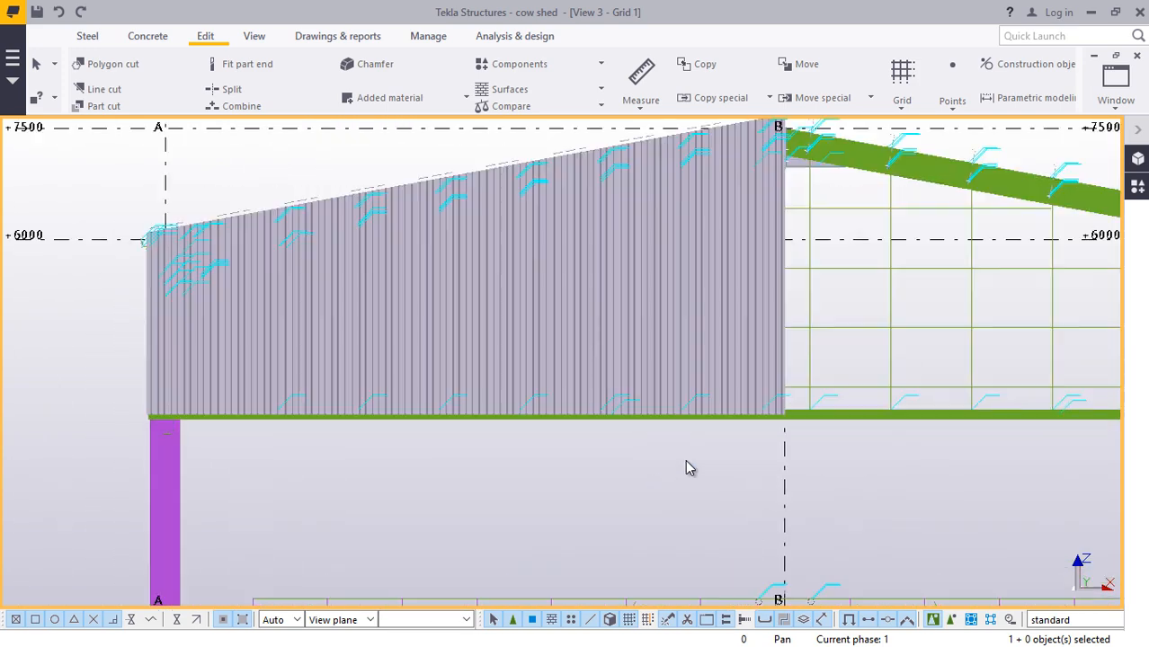
pyautogui.scroll(-1, 753, 391)
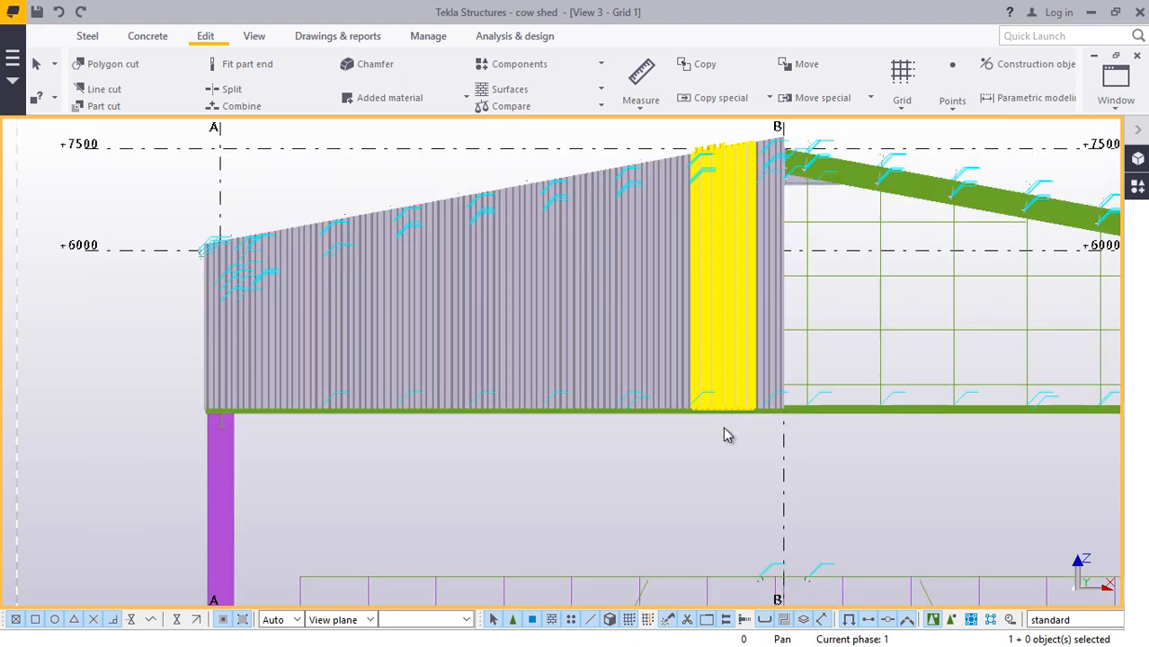
pyautogui.scroll(4, 724, 423)
pyautogui.scroll(-5, 710, 369)
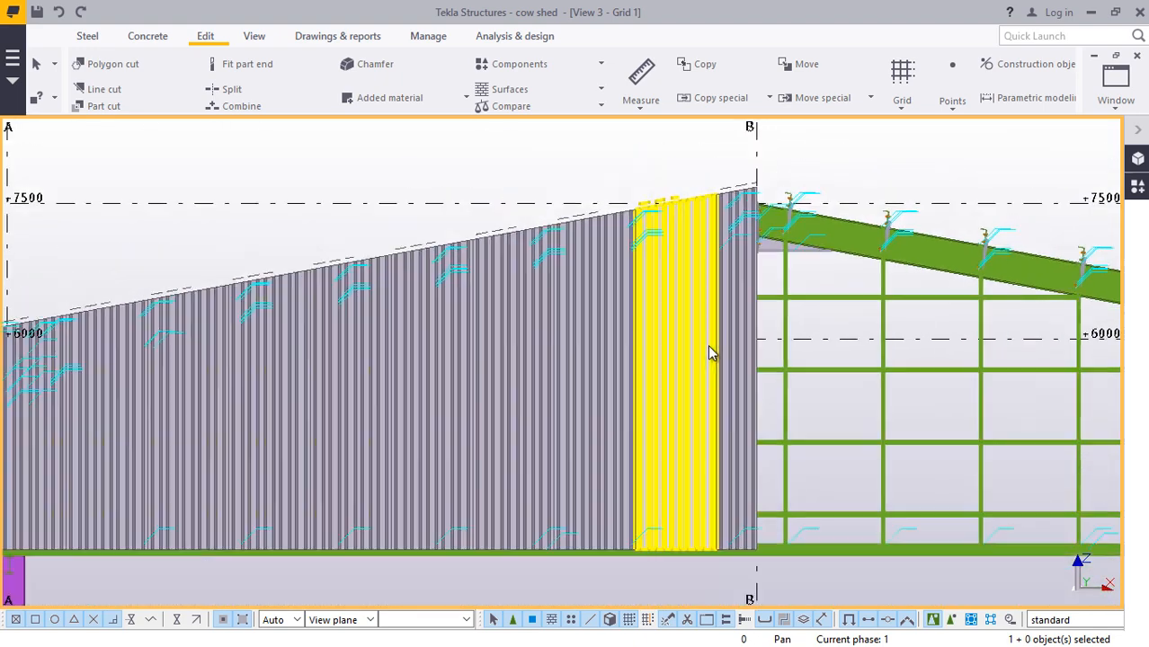
pyautogui.scroll(-2, 715, 355)
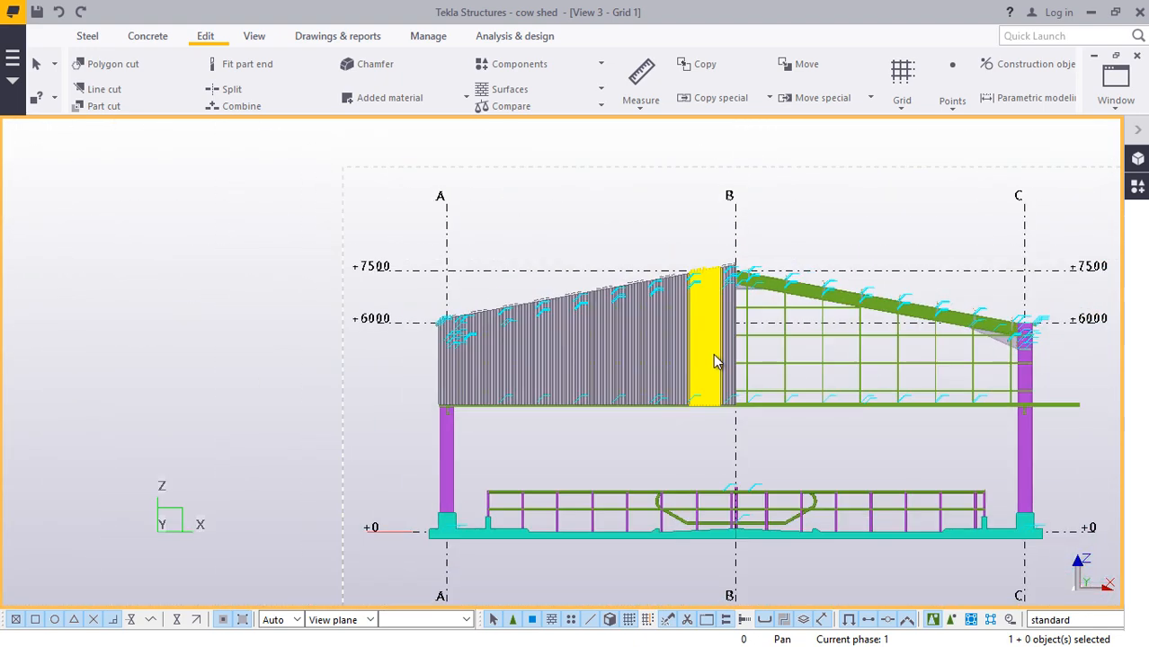
pyautogui.scroll(3, 539, 508)
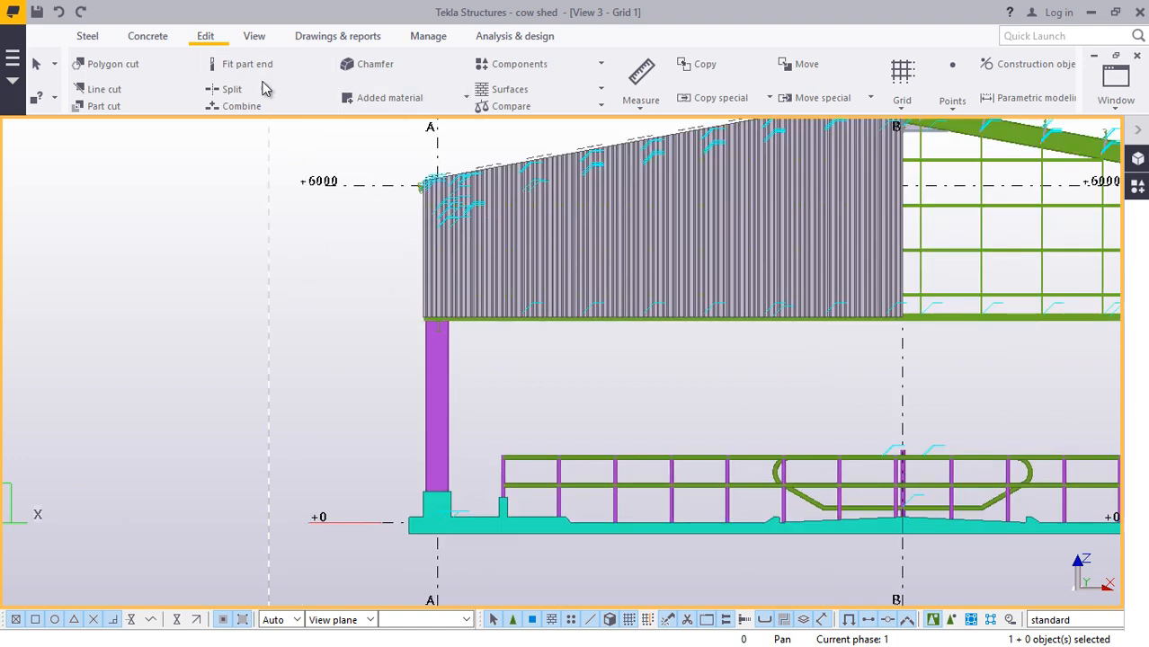
# - Set the work plane parallel to the Grid 1 elevation at the column base on grid A and end the command
pyautogui.click(254, 36)
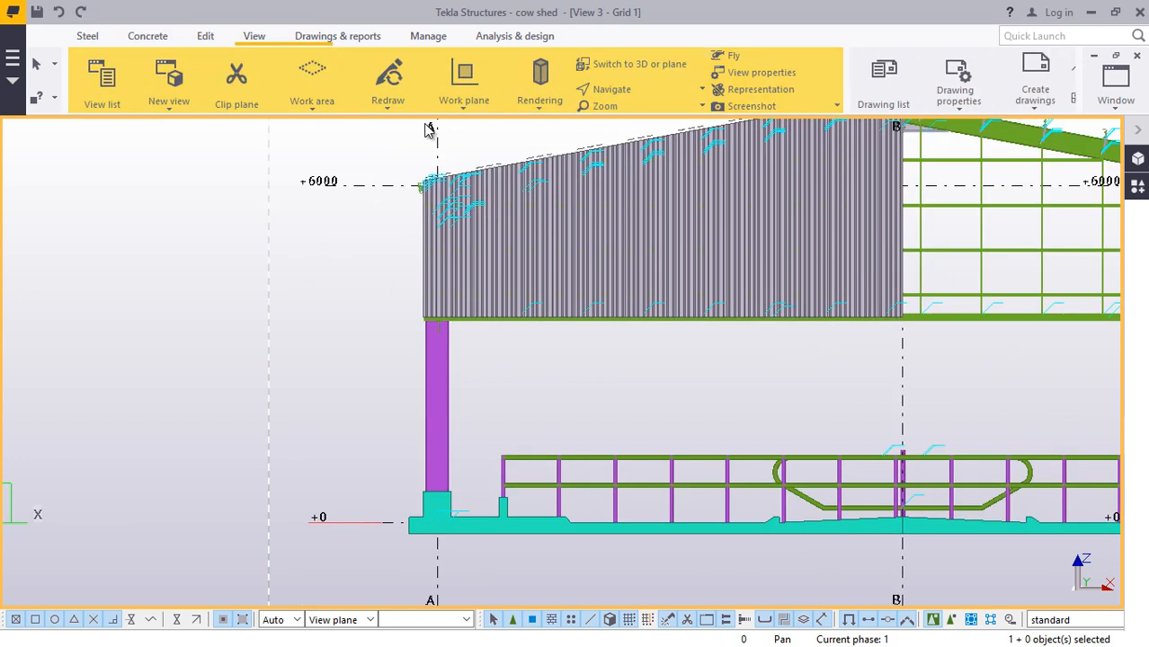
pyautogui.click(464, 100)
pyautogui.click(477, 139)
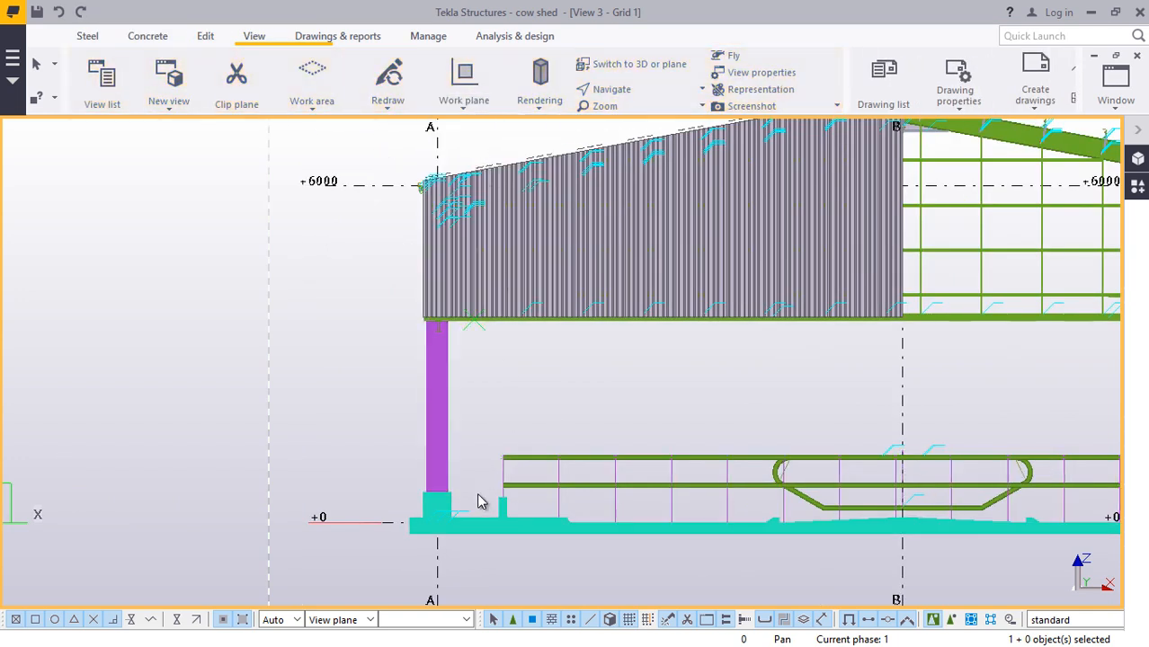
pyautogui.click(438, 532)
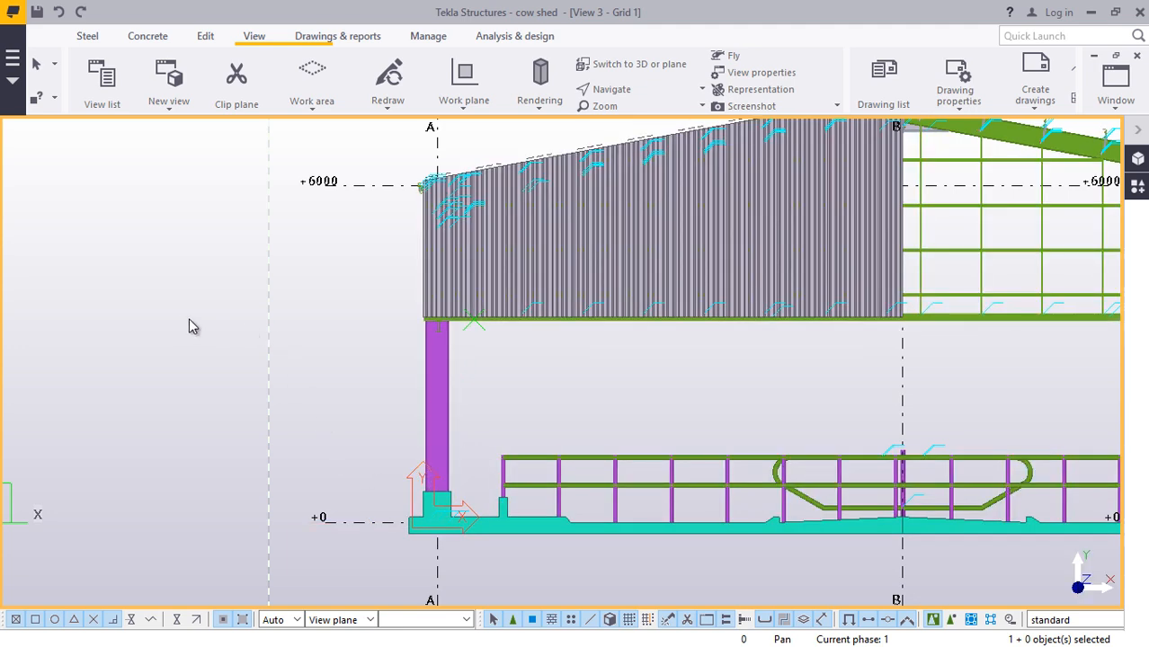
pyautogui.rightClick(186, 324)
pyautogui.click(212, 332)
# - Select the trimmed corrugated wall sheets one after another, from the sheet at grid B towards grid A
pyautogui.scroll(-1, 206, 454)
pyautogui.scroll(2, 727, 309)
pyautogui.scroll(1, 721, 277)
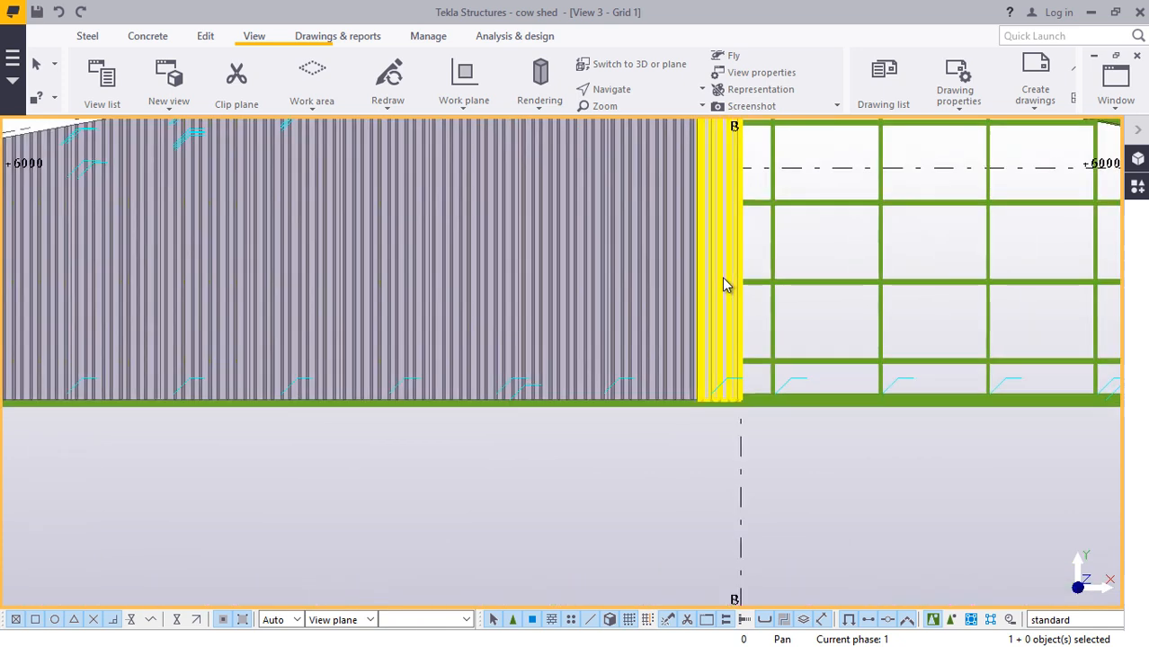
pyautogui.scroll(1, 724, 278)
pyautogui.keyDown('ctrl'); pyautogui.click(669, 238); pyautogui.keyUp('ctrl')
pyautogui.keyDown('ctrl'); pyautogui.click(567, 239); pyautogui.keyUp('ctrl')
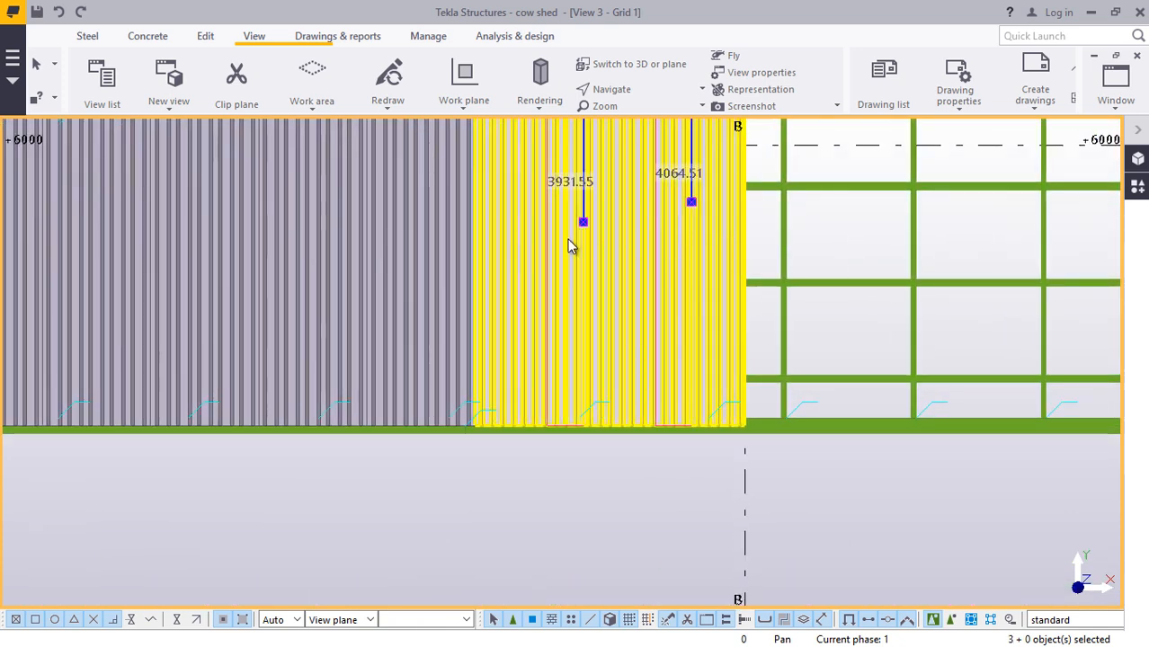
pyautogui.keyDown('ctrl'); pyautogui.click(438, 247); pyautogui.keyUp('ctrl')
pyautogui.keyDown('ctrl'); pyautogui.click(338, 249); pyautogui.keyUp('ctrl')
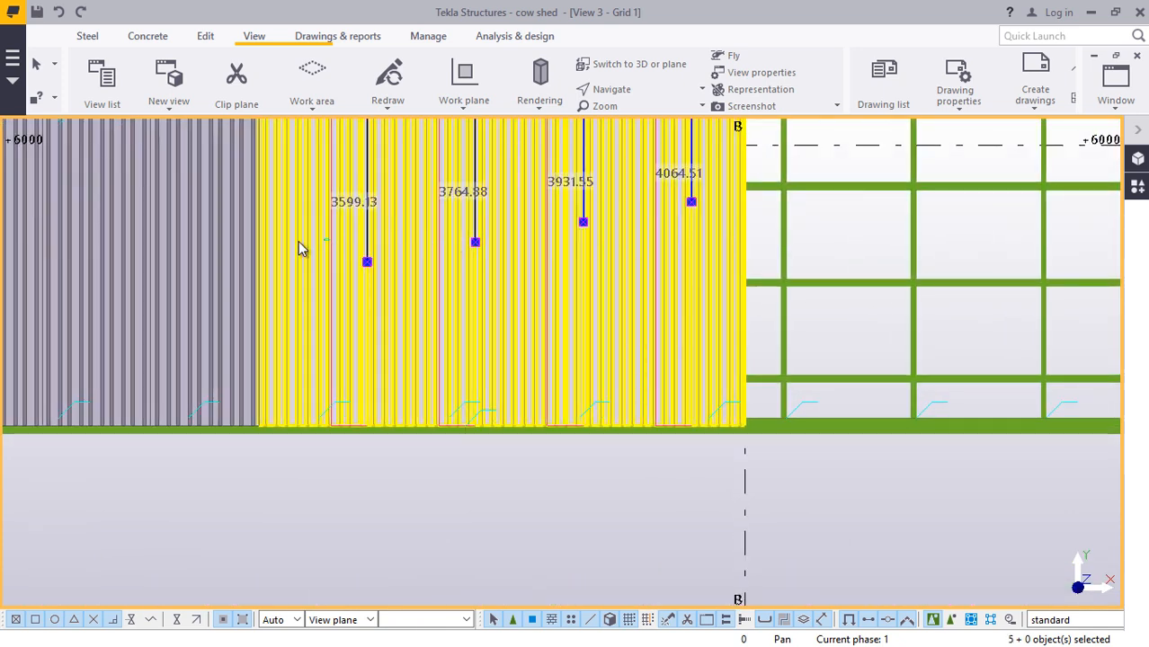
pyautogui.keyDown('ctrl'); pyautogui.click(231, 242); pyautogui.keyUp('ctrl')
pyautogui.keyDown('ctrl'); pyautogui.click(117, 241); pyautogui.keyUp('ctrl')
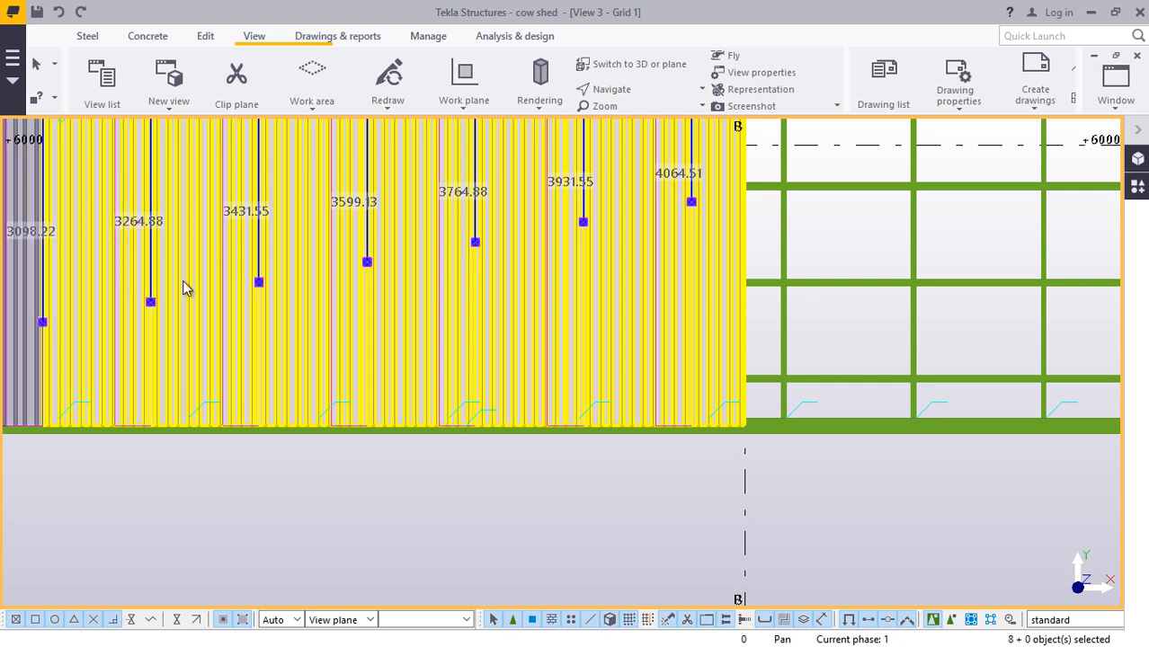
# - Add the remaining wall sheets up to grid A to the selection
pyautogui.scroll(-6, 355, 300)
pyautogui.scroll(4, 144, 329)
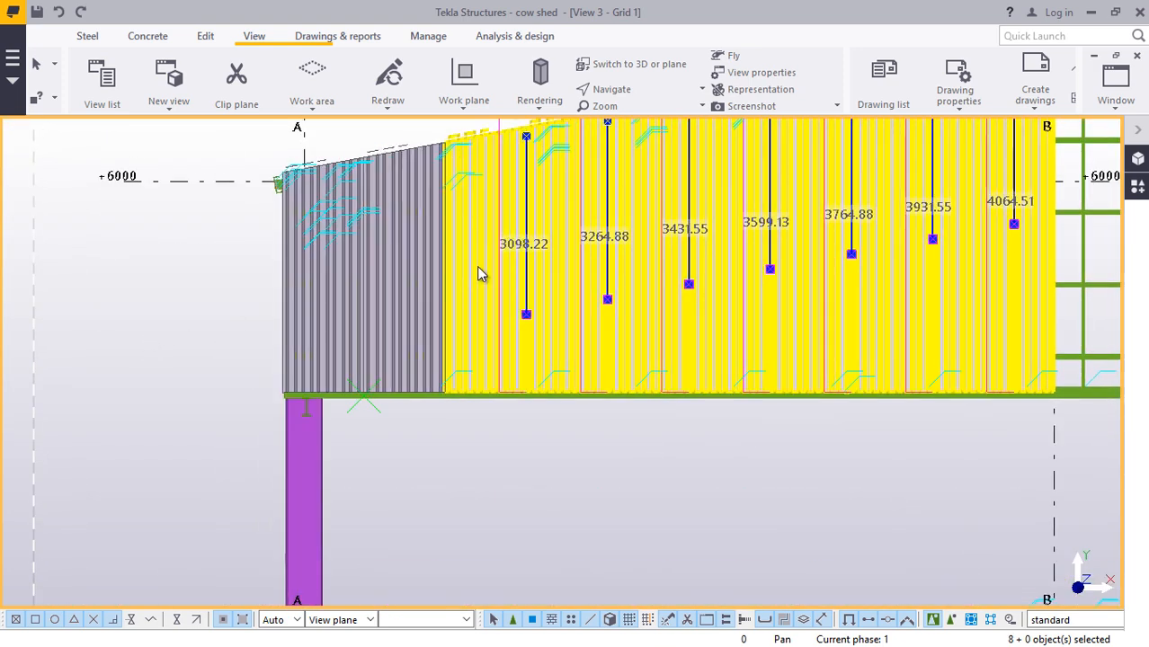
pyautogui.keyDown('ctrl'); pyautogui.click(407, 263); pyautogui.keyUp('ctrl')
pyautogui.keyDown('ctrl'); pyautogui.click(333, 264); pyautogui.keyUp('ctrl')
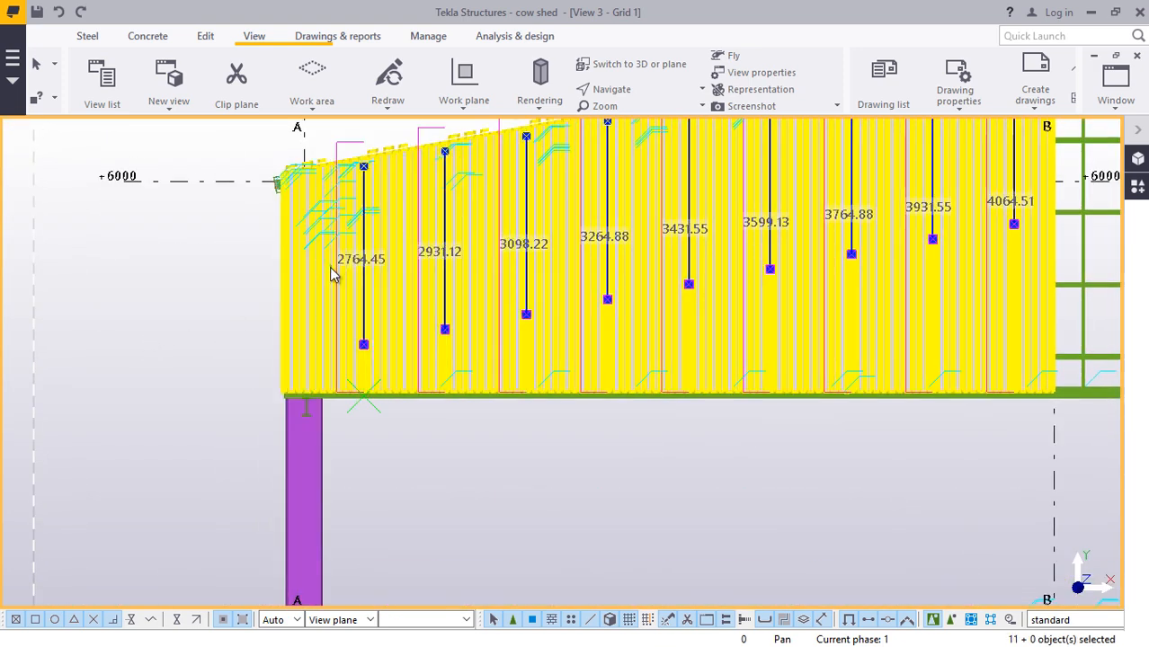
pyautogui.scroll(-5, 329, 266)
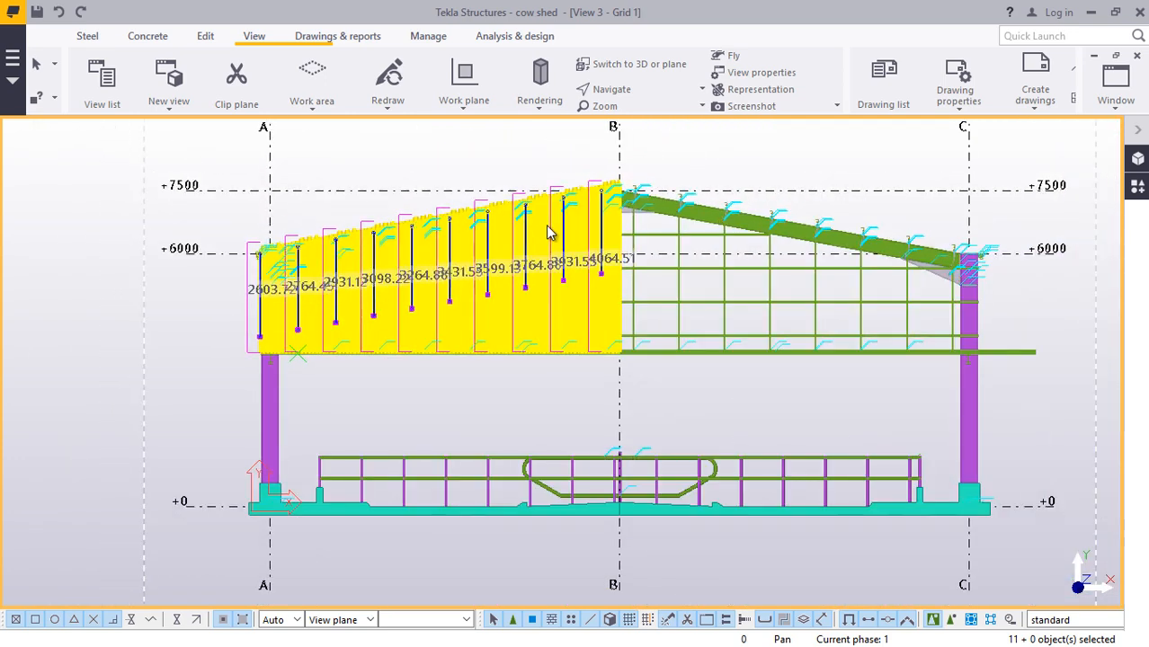
# - Start a mirrored copy of the selected sheets, with the mirror line's first point at the middle of the ridge plate's upper edge on grid B
pyautogui.scroll(3, 550, 232)
pyautogui.scroll(-2, 647, 225)
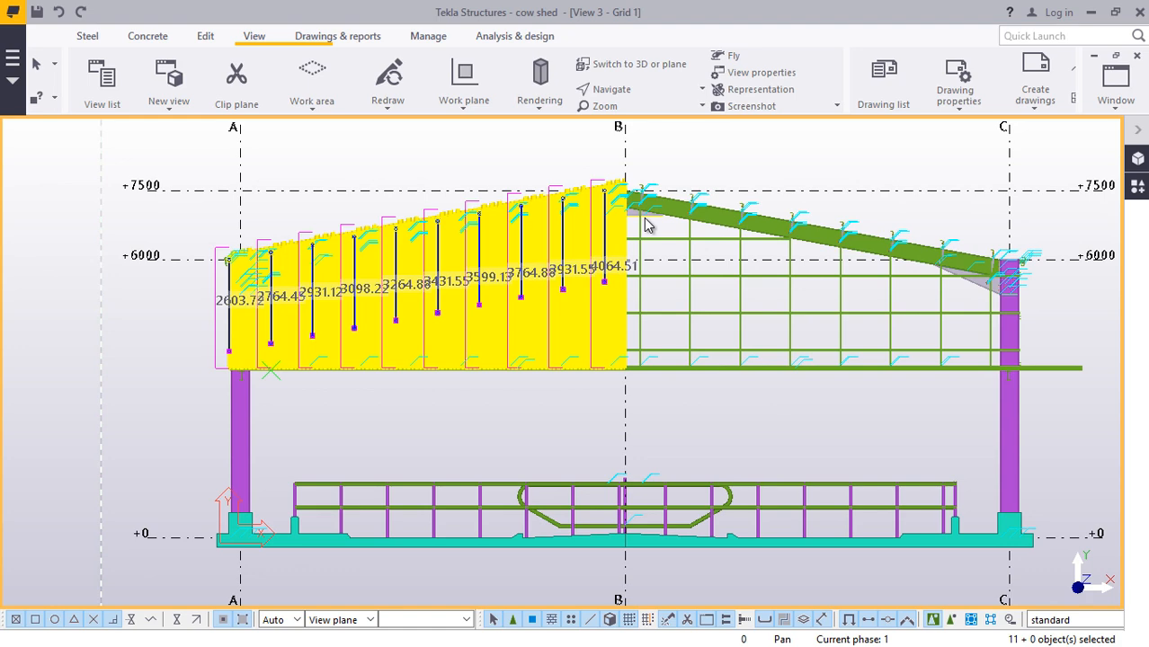
pyautogui.scroll(5, 649, 225)
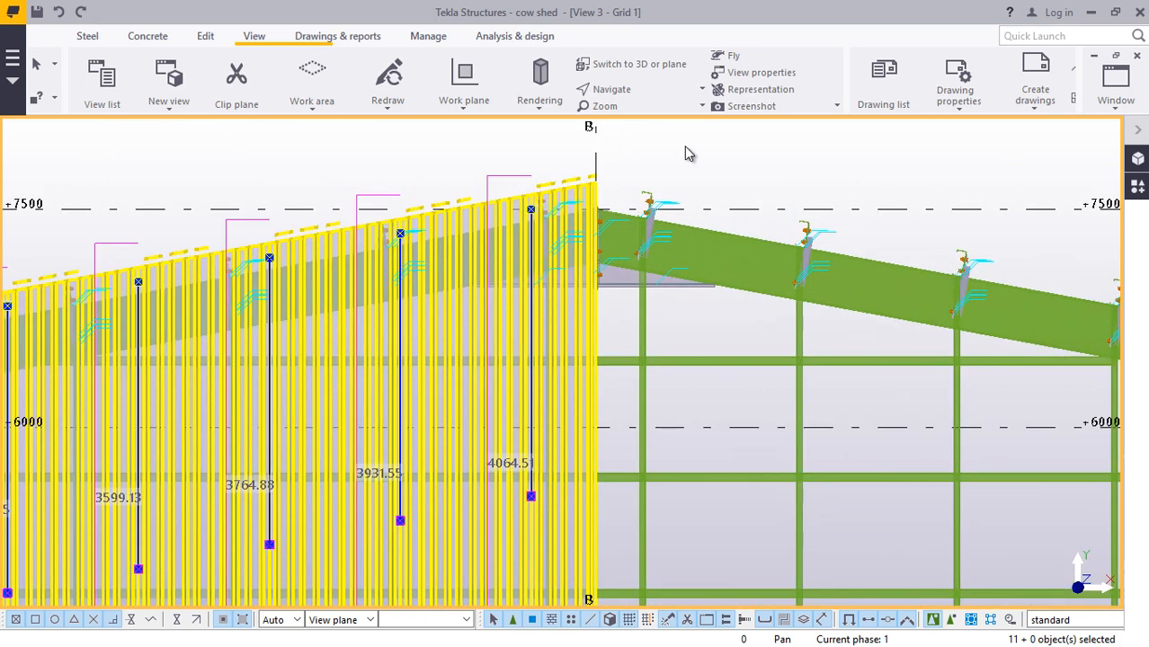
pyautogui.rightClick(686, 153)
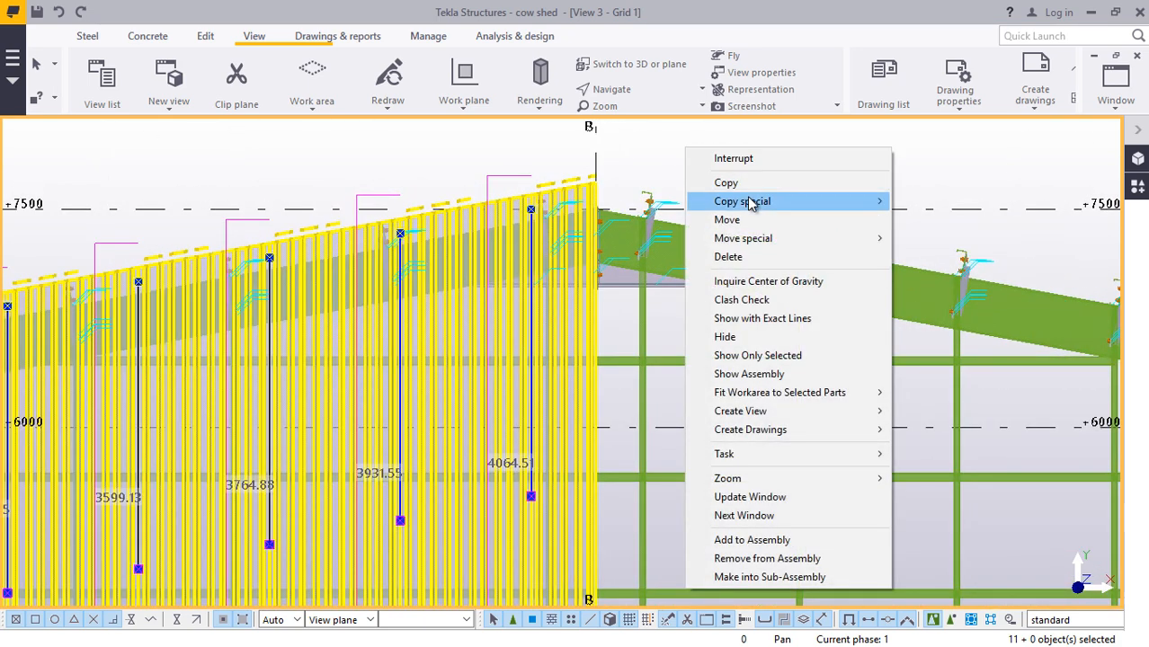
pyautogui.moveTo(755, 202)
pyautogui.click(934, 238)
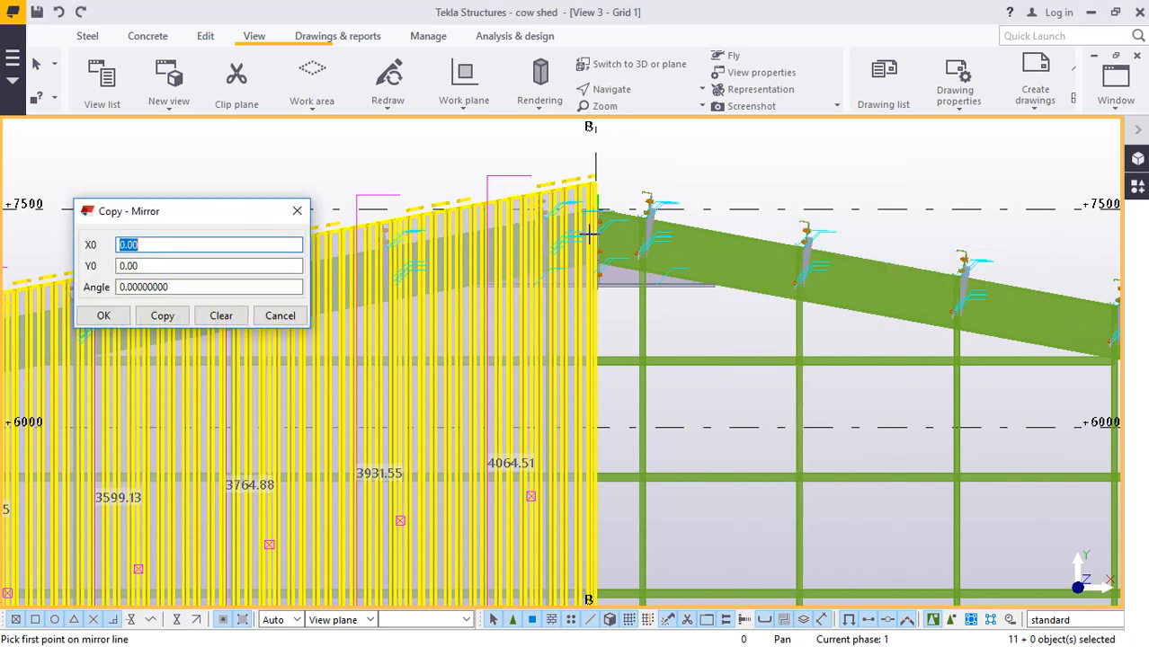
pyautogui.scroll(4, 609, 169)
pyautogui.scroll(4, 618, 225)
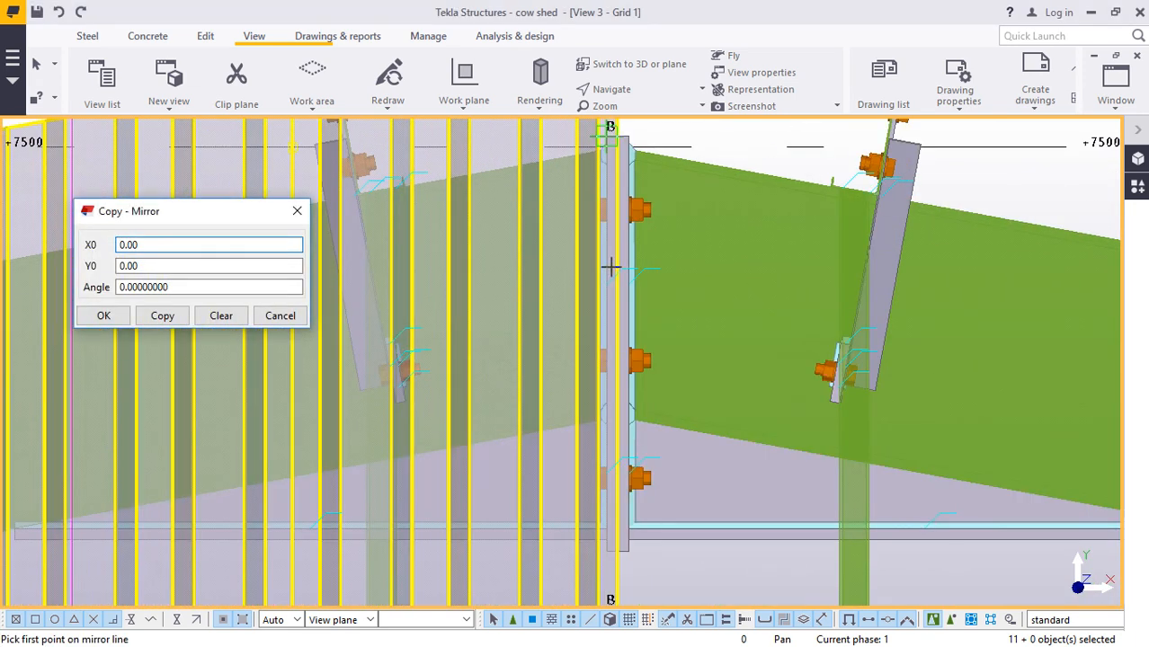
pyautogui.scroll(-4, 626, 256)
pyautogui.scroll(5, 623, 200)
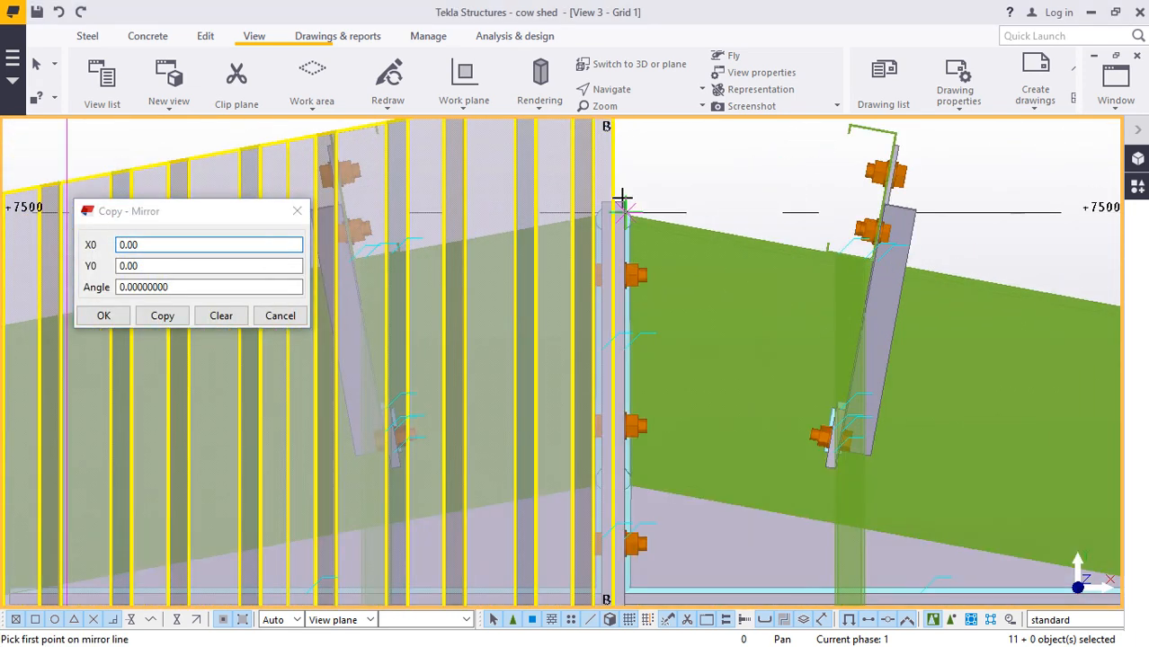
pyautogui.scroll(3, 614, 207)
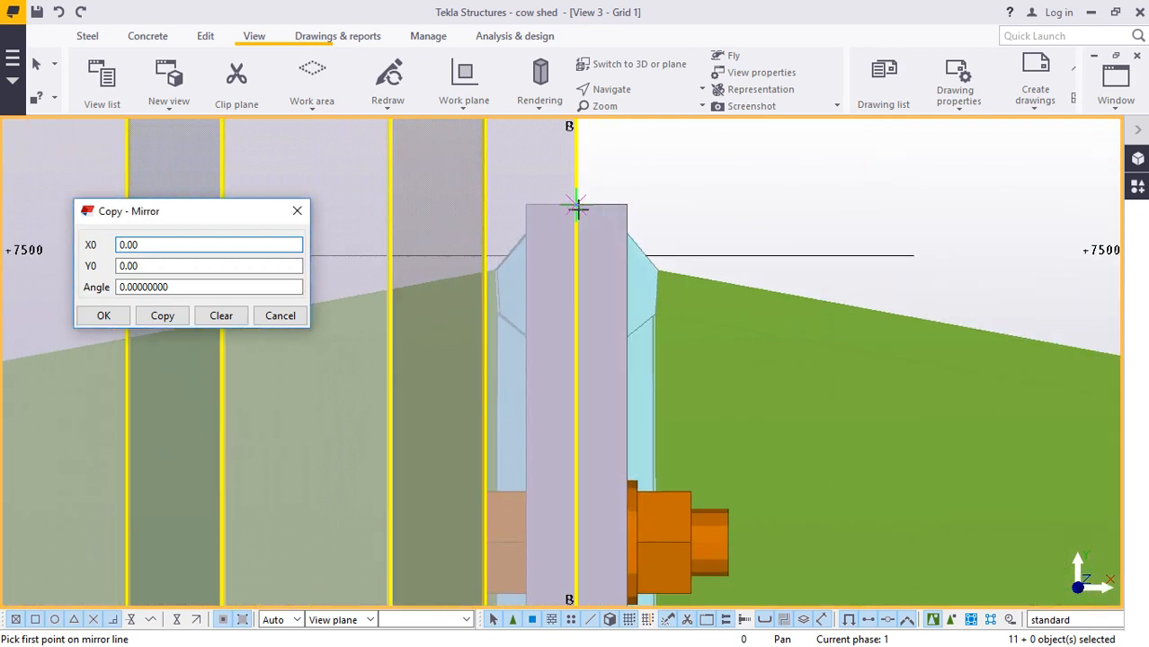
pyautogui.scroll(2, 569, 206)
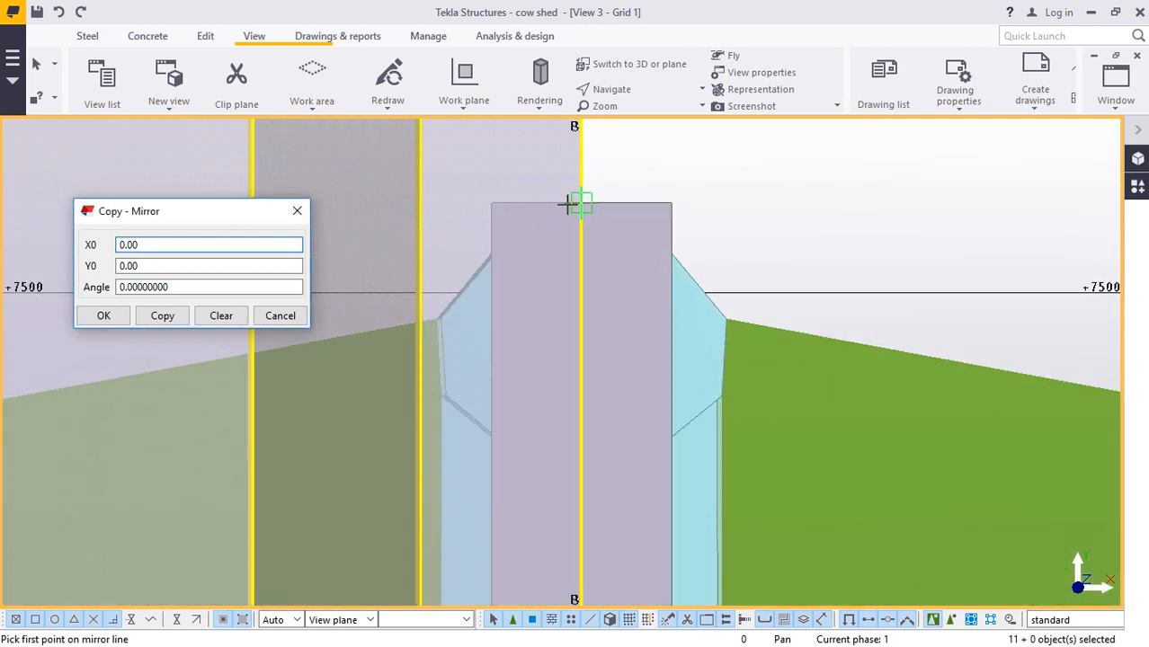
pyautogui.scroll(3, 580, 202)
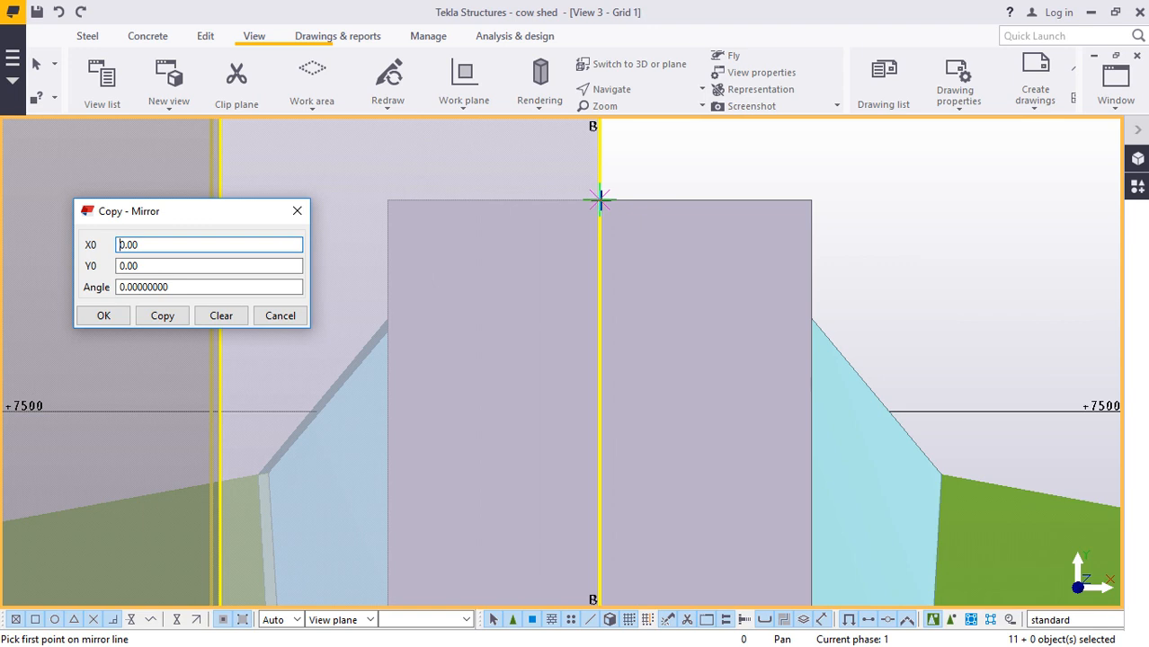
pyautogui.click(599, 199)
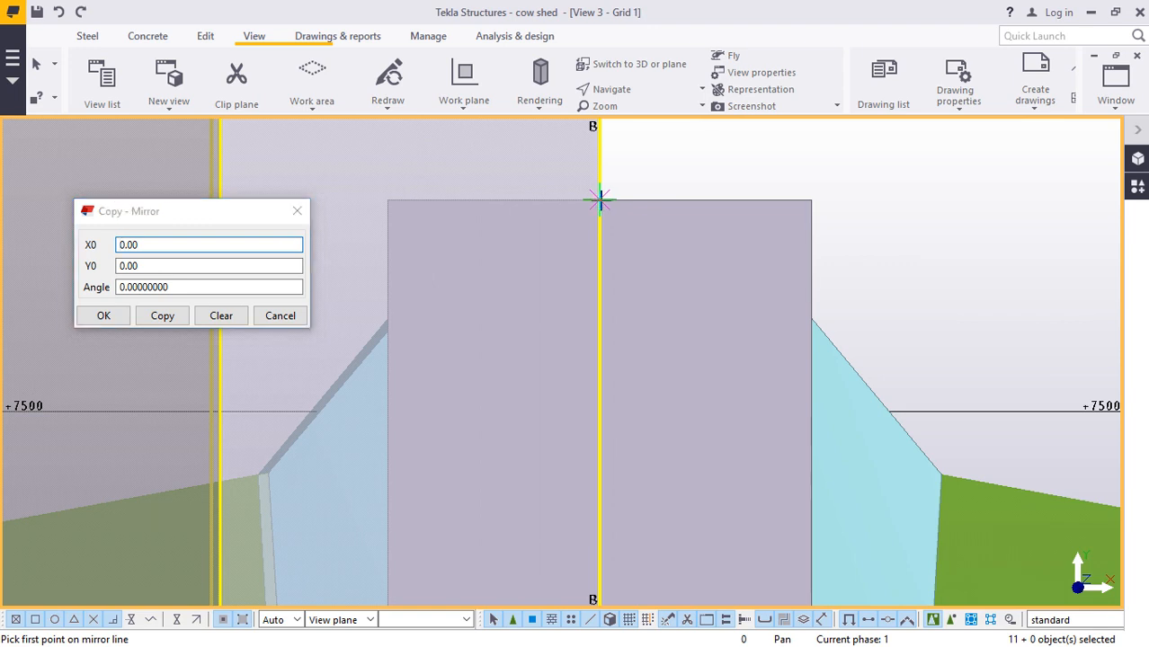
pyautogui.scroll(4, 598, 199)
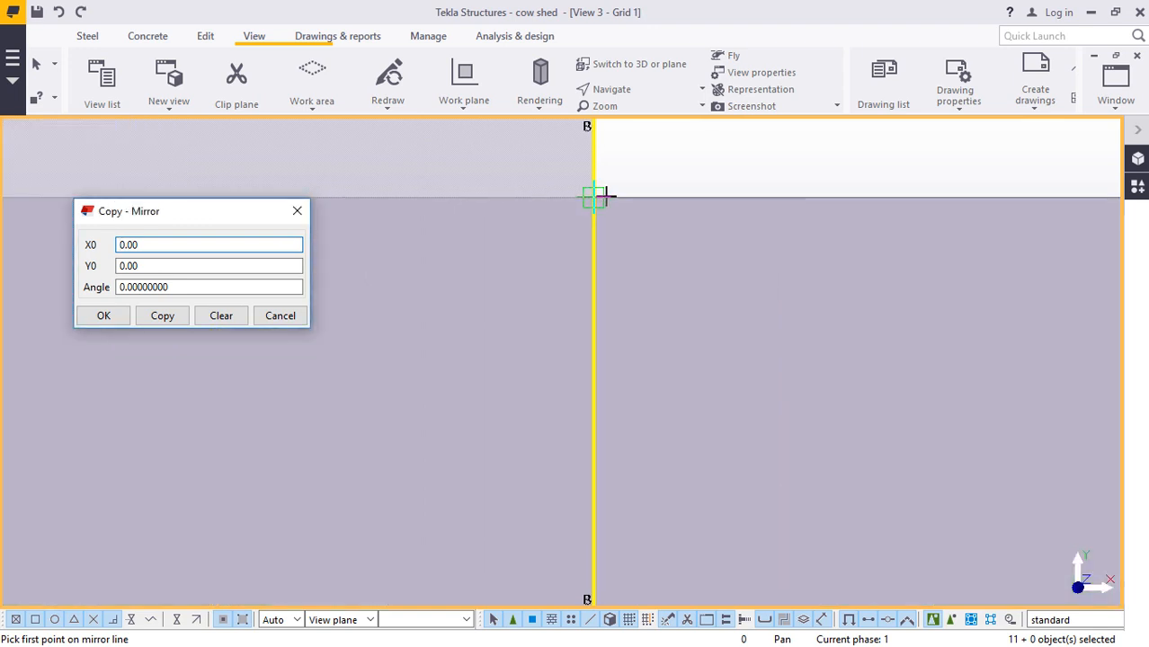
pyautogui.click(606, 197)
# - End the mirror line at the middle of the ridge plate's lower edge and create the mirrored sheets at -90 degrees
pyautogui.scroll(-3, 577, 239)
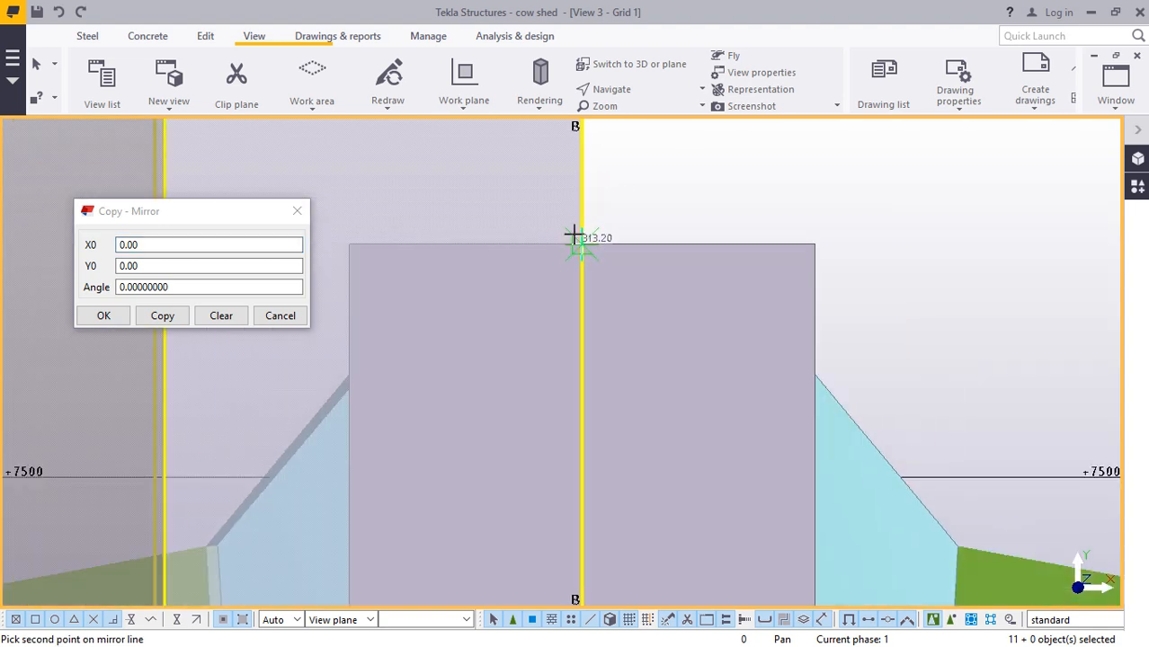
pyautogui.scroll(-5, 576, 232)
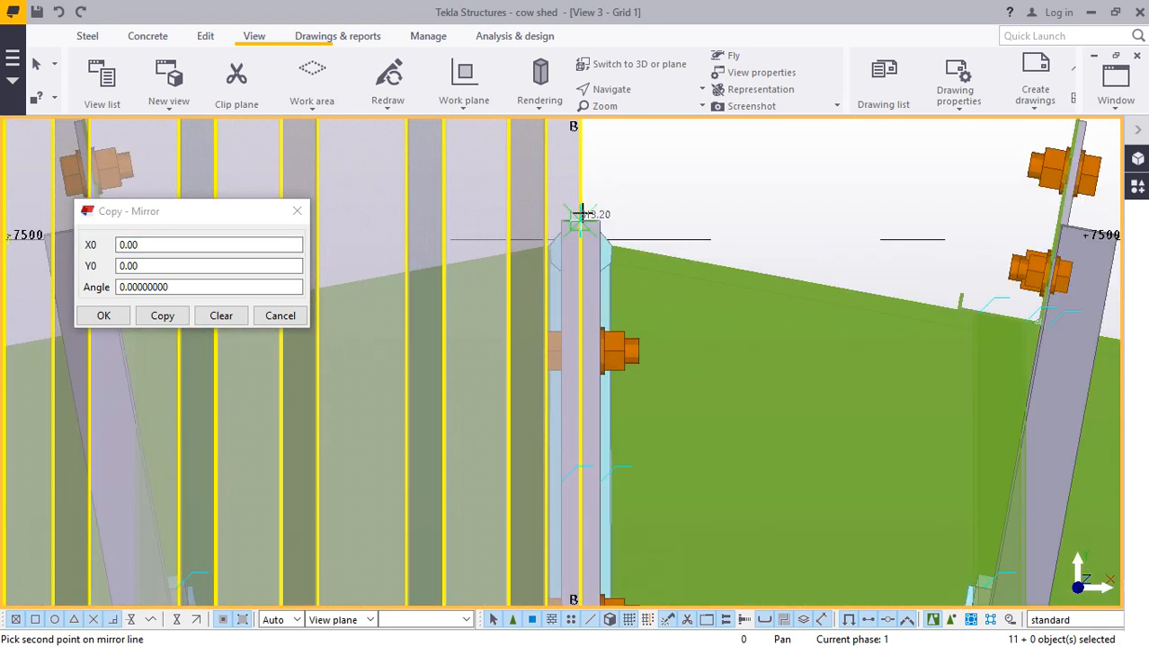
pyautogui.scroll(-5, 582, 212)
pyautogui.scroll(4, 582, 472)
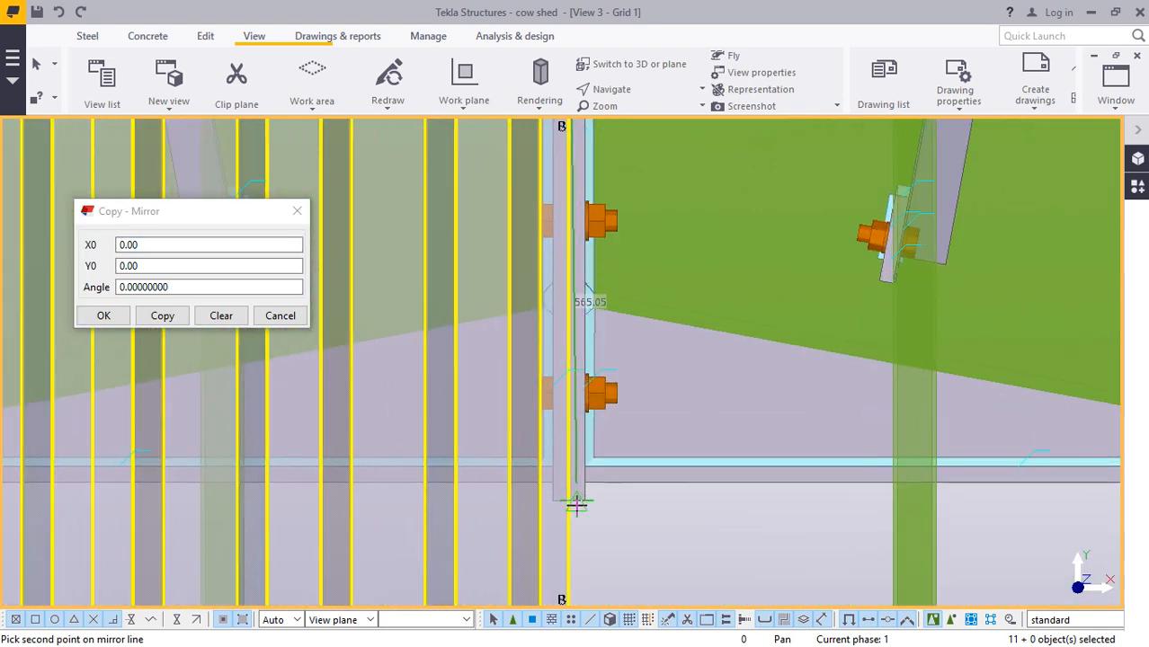
pyautogui.scroll(5, 576, 505)
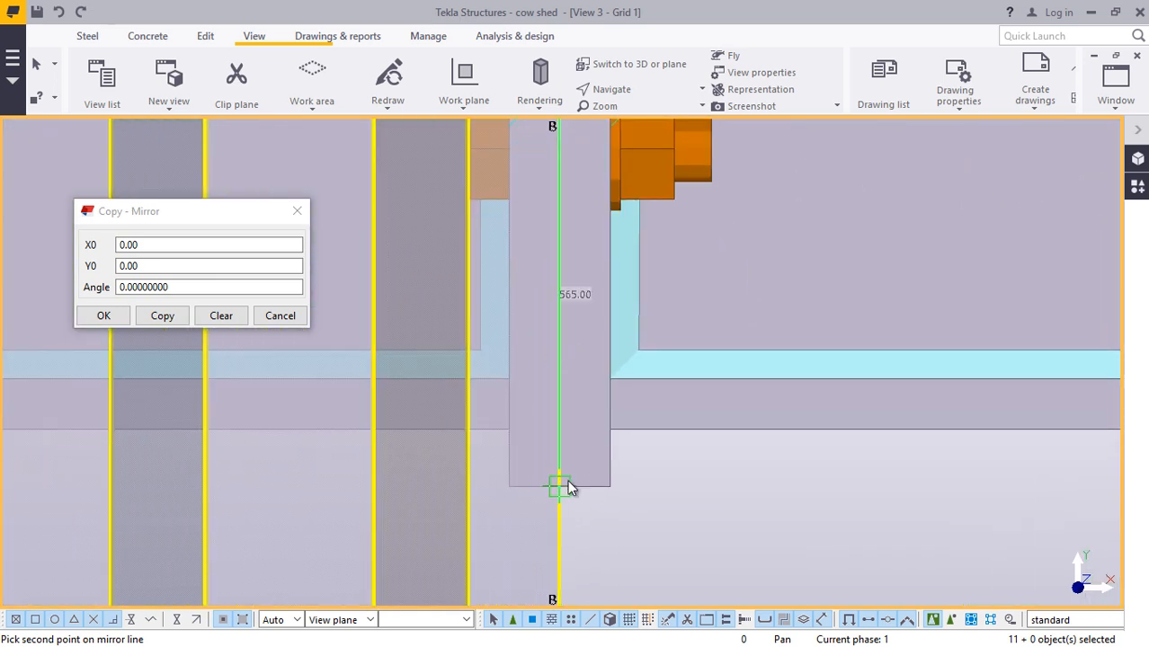
pyautogui.click(568, 483)
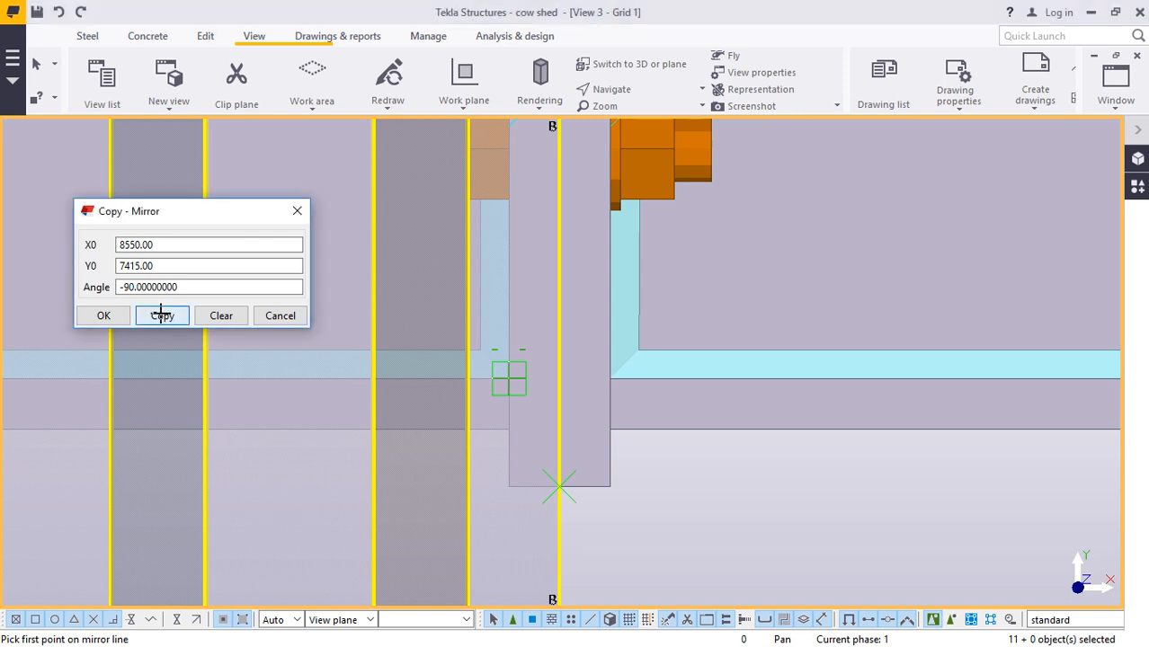
pyautogui.click(135, 325)
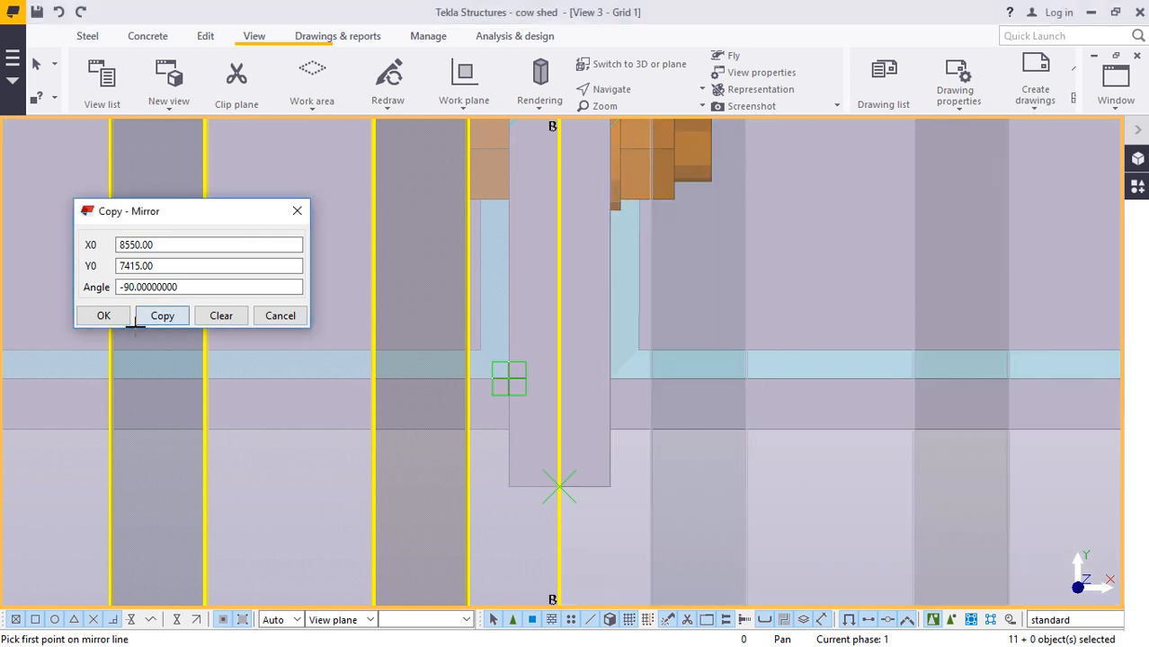
pyautogui.click(104, 316)
# - End the mirror copy command, clear the sheet selection and redraw the Grid 1 view
pyautogui.scroll(-8, 526, 359)
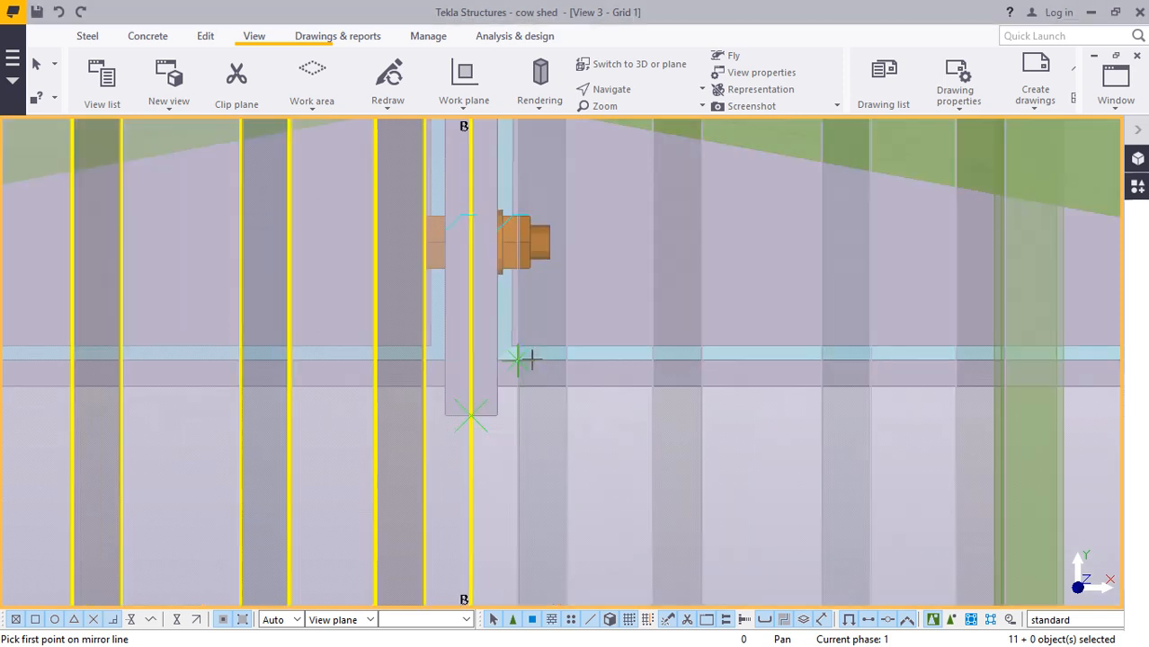
pyautogui.scroll(-6, 569, 372)
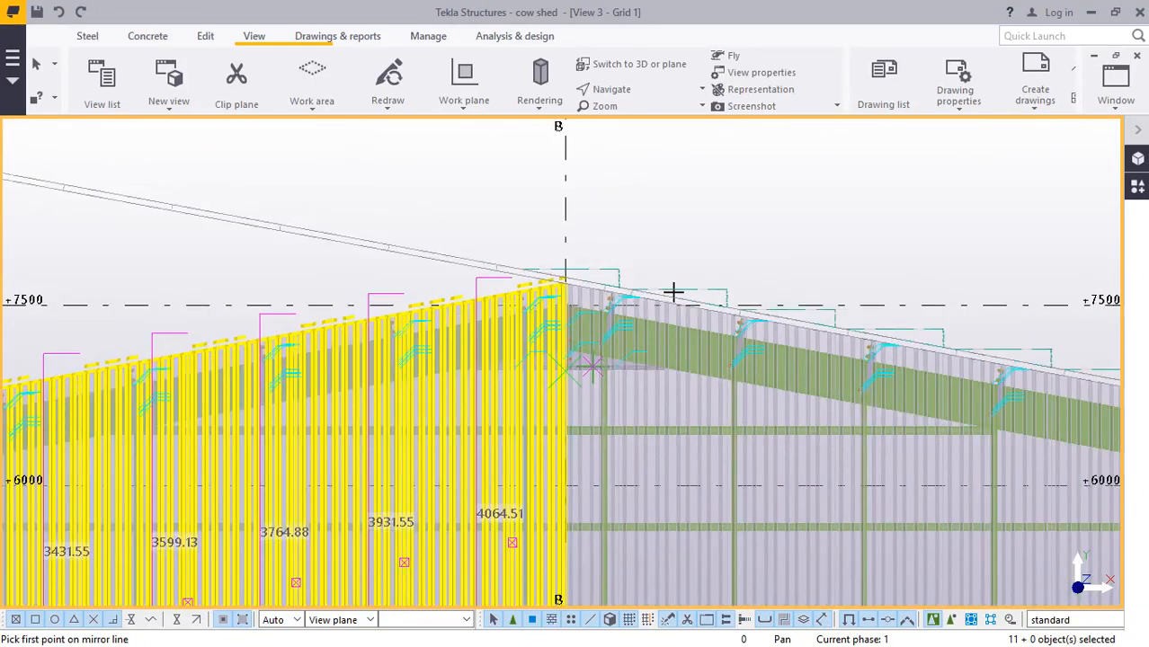
pyautogui.rightClick(727, 214)
pyautogui.click(751, 229)
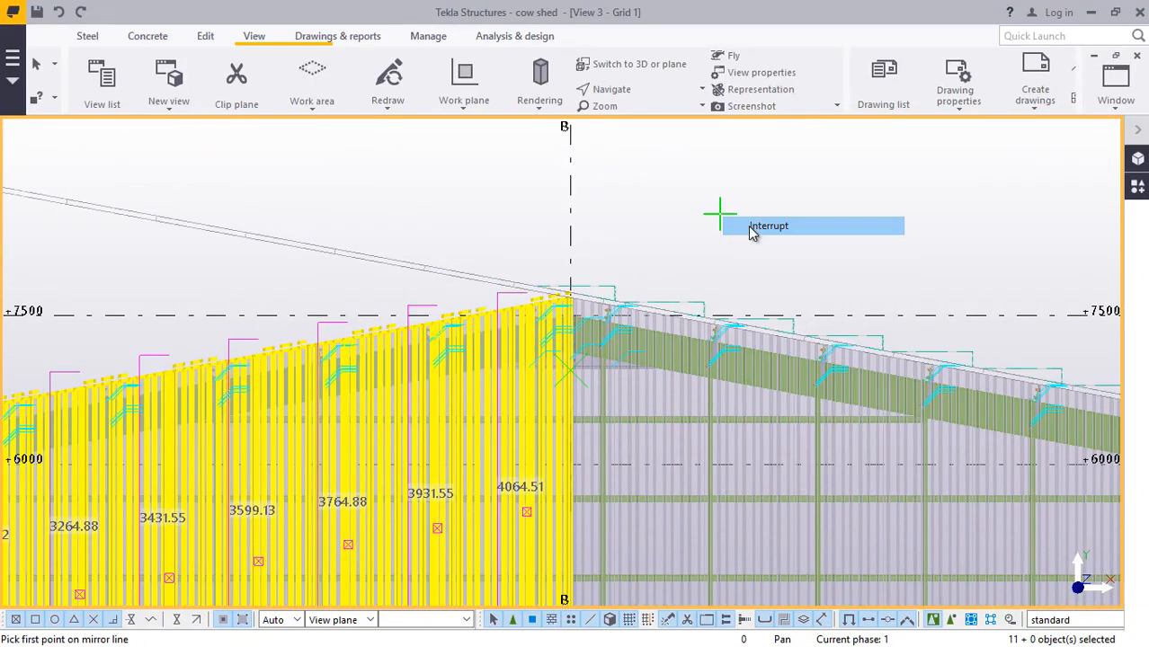
pyautogui.rightClick(746, 196)
pyautogui.click(673, 220)
pyautogui.rightClick(678, 212)
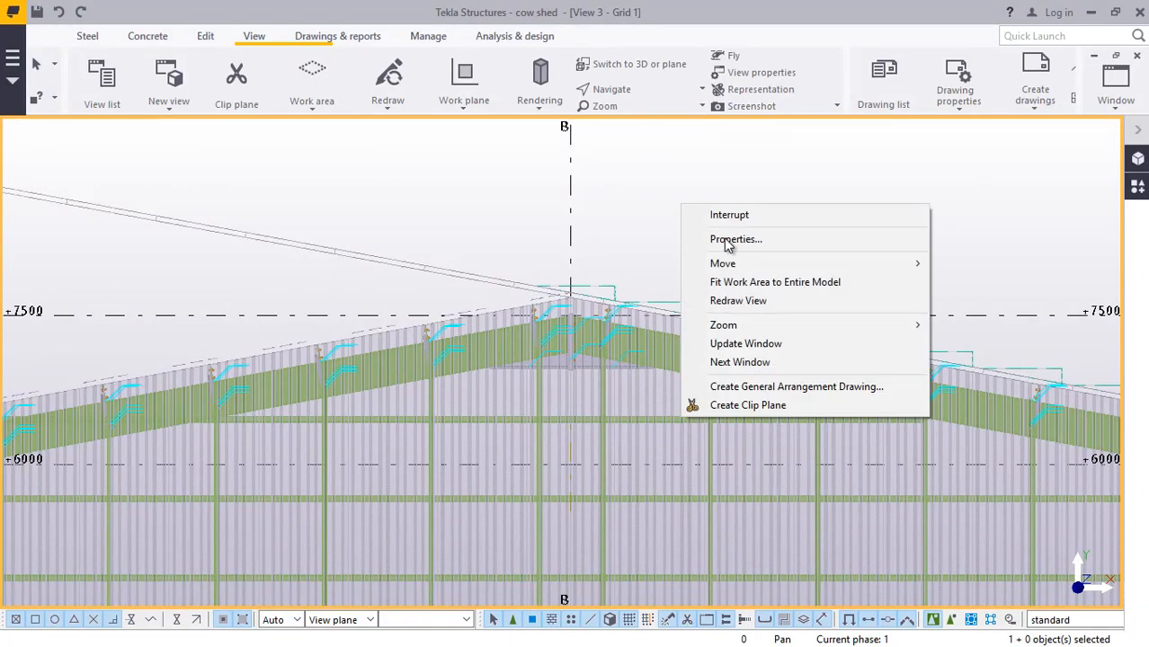
pyautogui.click(758, 301)
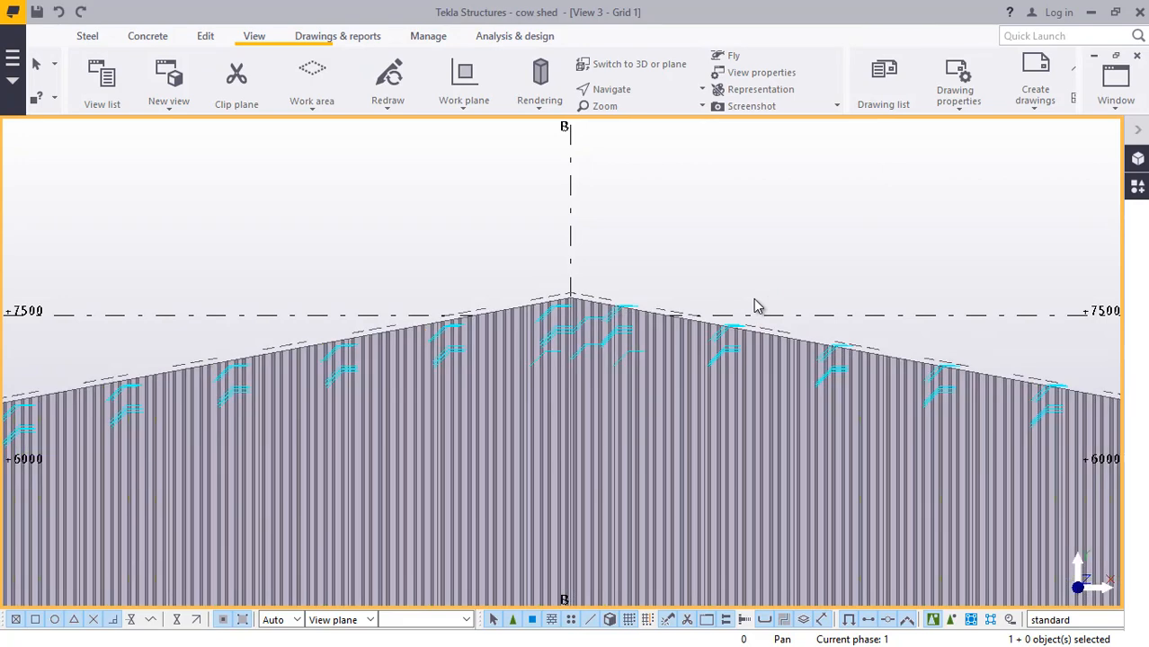
# - Select the Grid 1 gable wall sheets from grid C to the ridge at grid B
pyautogui.scroll(-5, 709, 287)
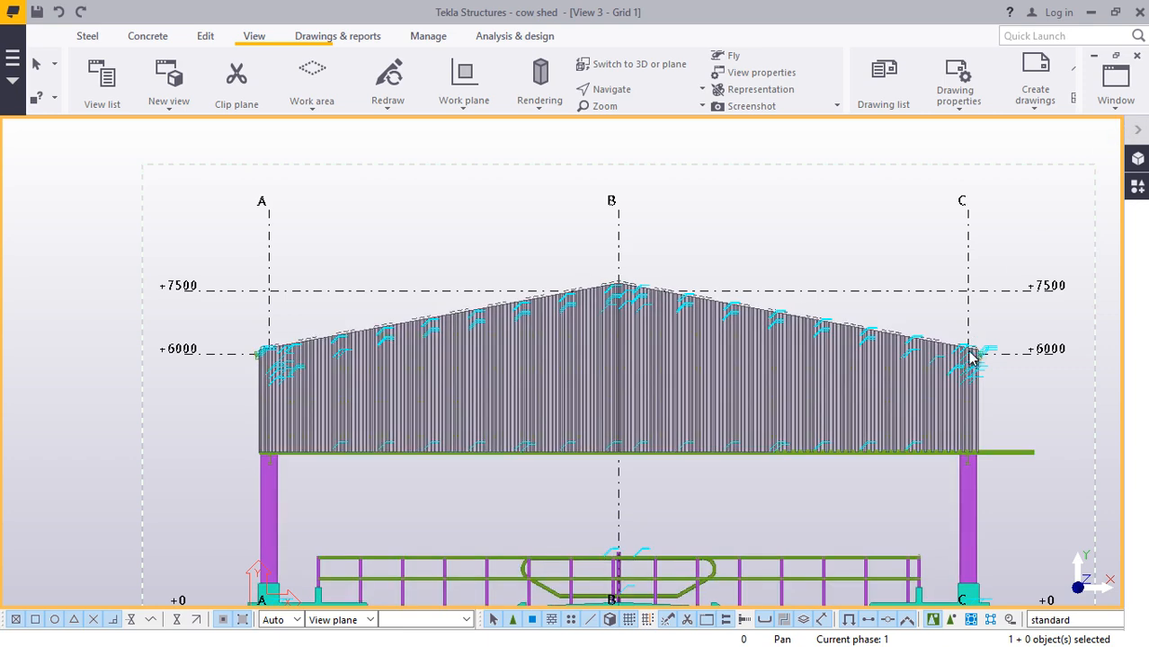
pyautogui.scroll(2, 732, 425)
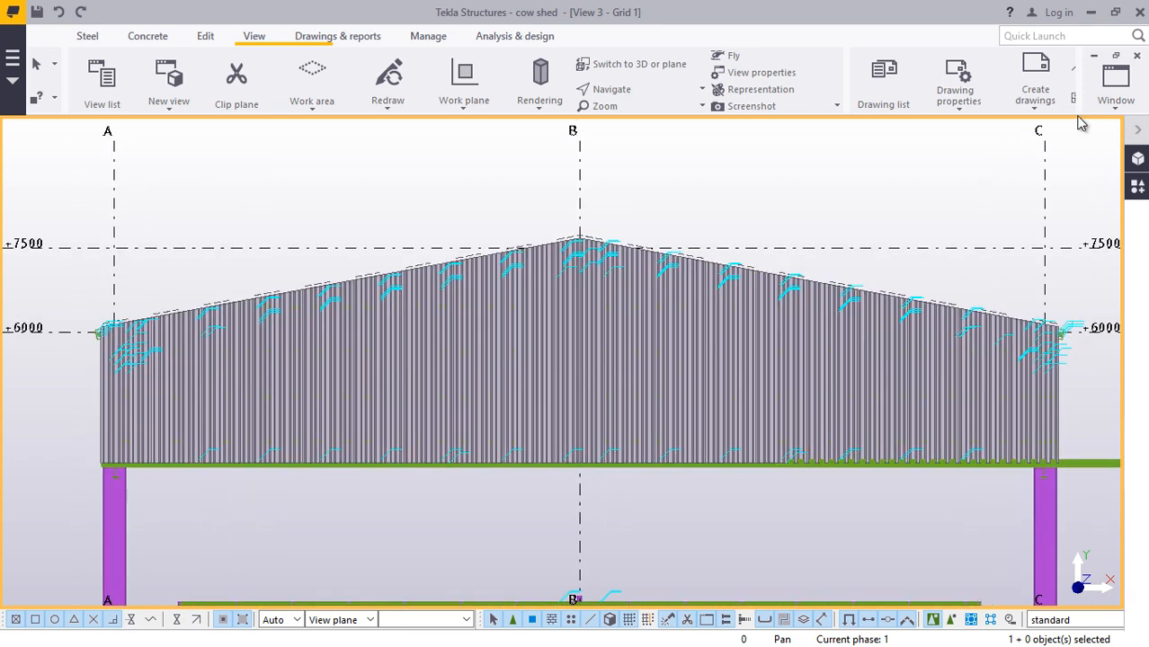
pyautogui.scroll(2, 1030, 413)
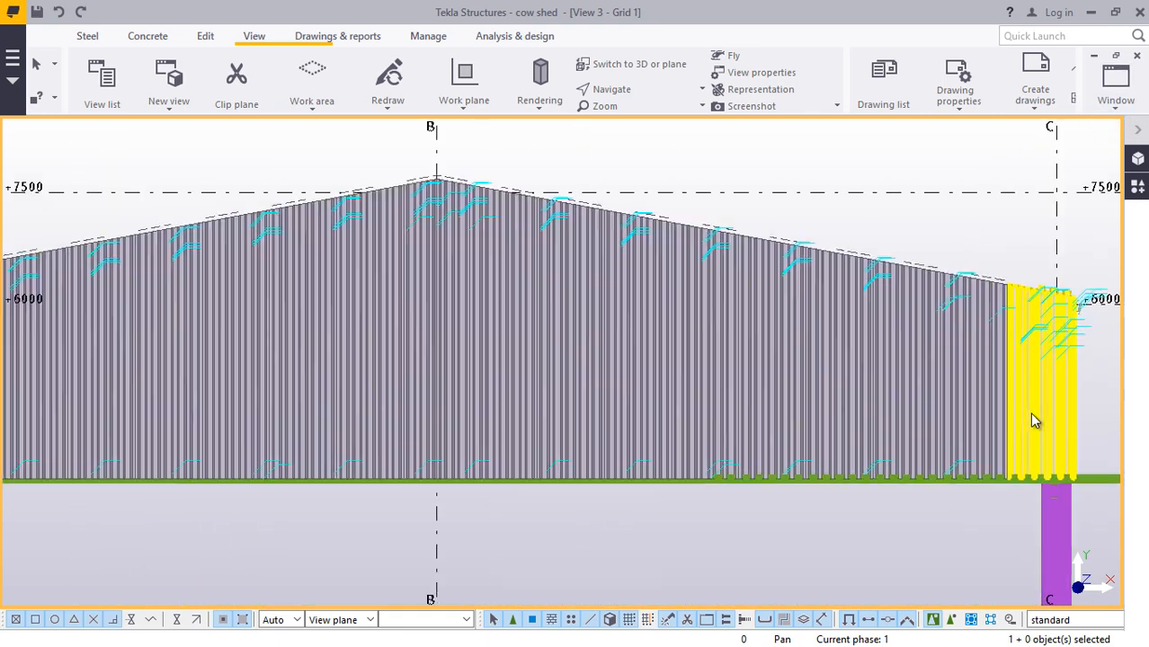
pyautogui.keyDown('ctrl'); pyautogui.click(960, 382); pyautogui.keyUp('ctrl')
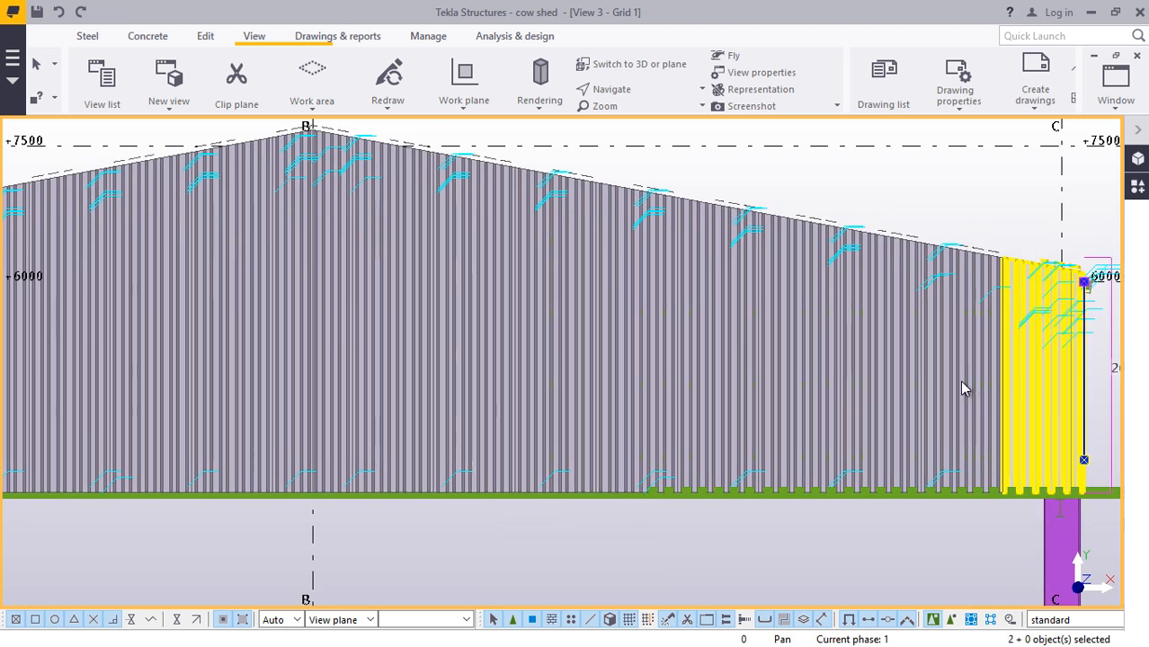
pyautogui.keyDown('ctrl'); pyautogui.click(908, 385); pyautogui.keyUp('ctrl')
pyautogui.keyDown('ctrl'); pyautogui.click(806, 385); pyautogui.keyUp('ctrl')
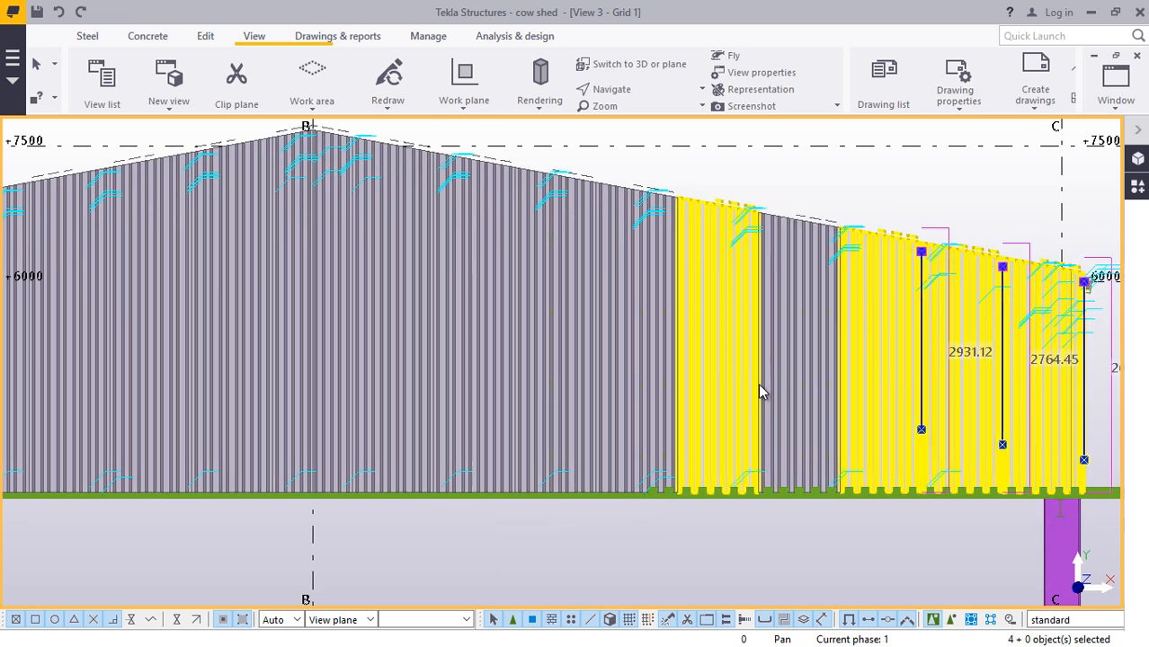
pyautogui.keyDown('ctrl'); pyautogui.click(729, 379); pyautogui.keyUp('ctrl')
pyautogui.keyDown('ctrl'); pyautogui.click(652, 379); pyautogui.keyUp('ctrl')
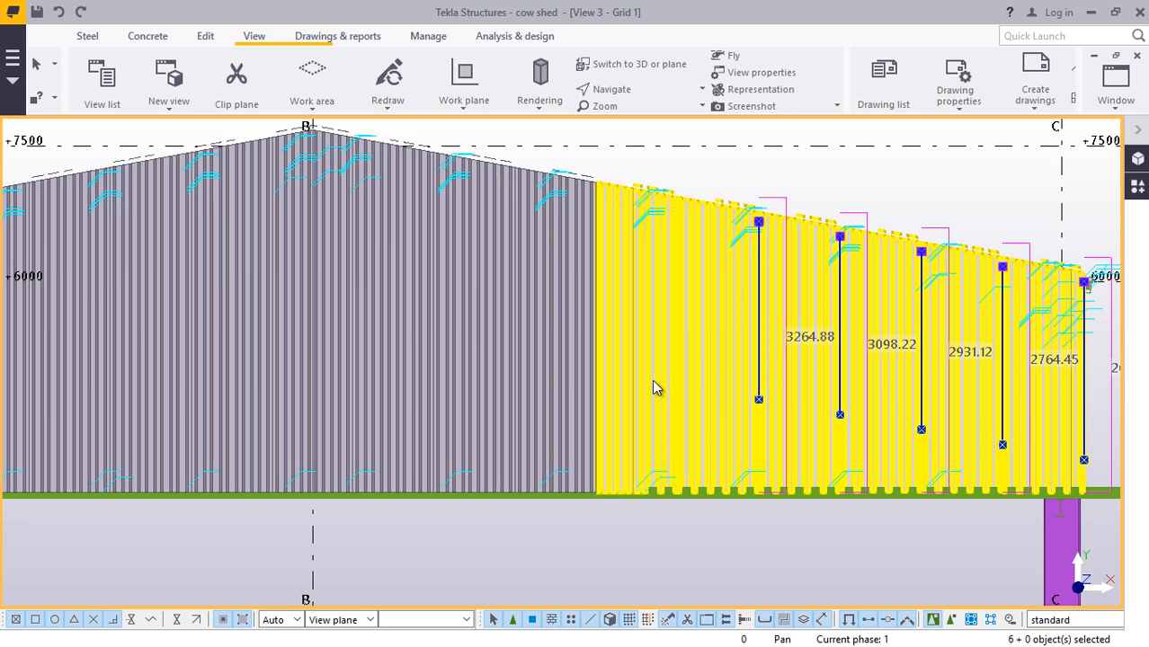
pyautogui.keyDown('ctrl'); pyautogui.click(537, 377); pyautogui.keyUp('ctrl')
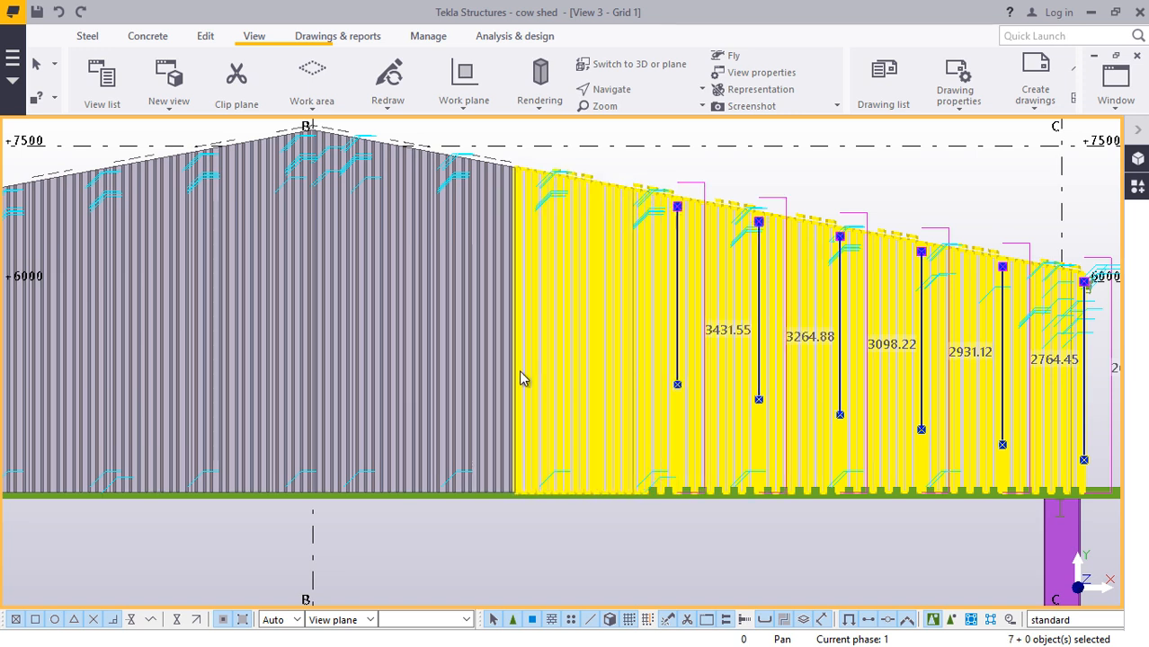
pyautogui.keyDown('ctrl'); pyautogui.click(509, 377); pyautogui.keyUp('ctrl')
pyautogui.keyDown('ctrl'); pyautogui.click(449, 383); pyautogui.keyUp('ctrl')
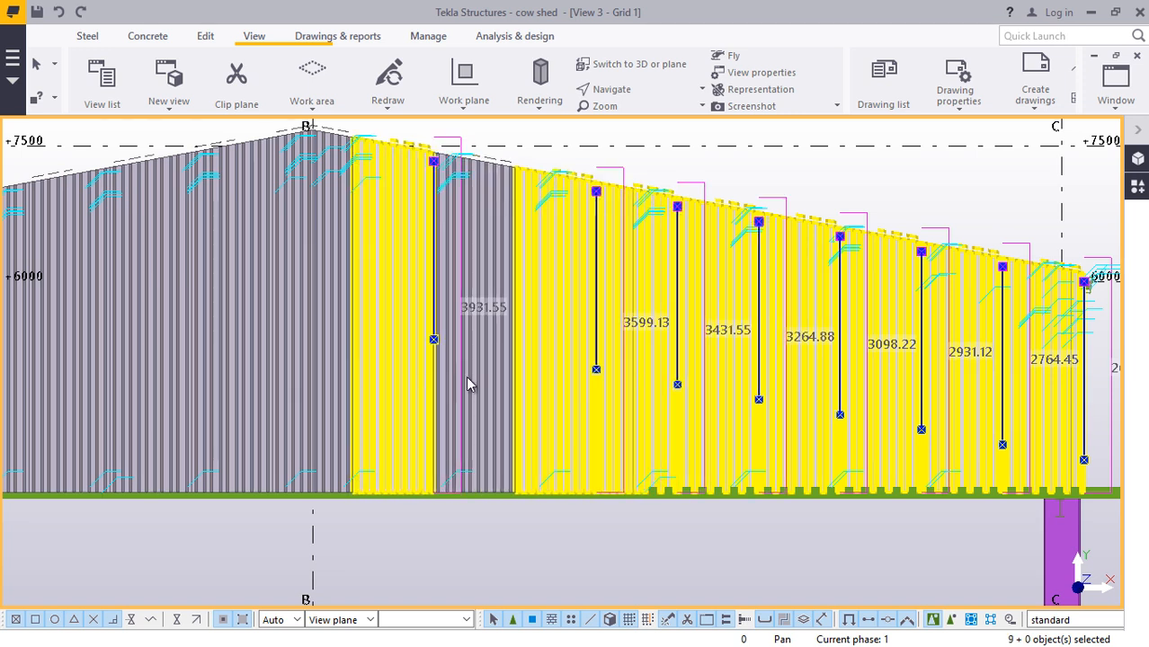
pyautogui.keyDown('ctrl'); pyautogui.click(400, 384); pyautogui.keyUp('ctrl')
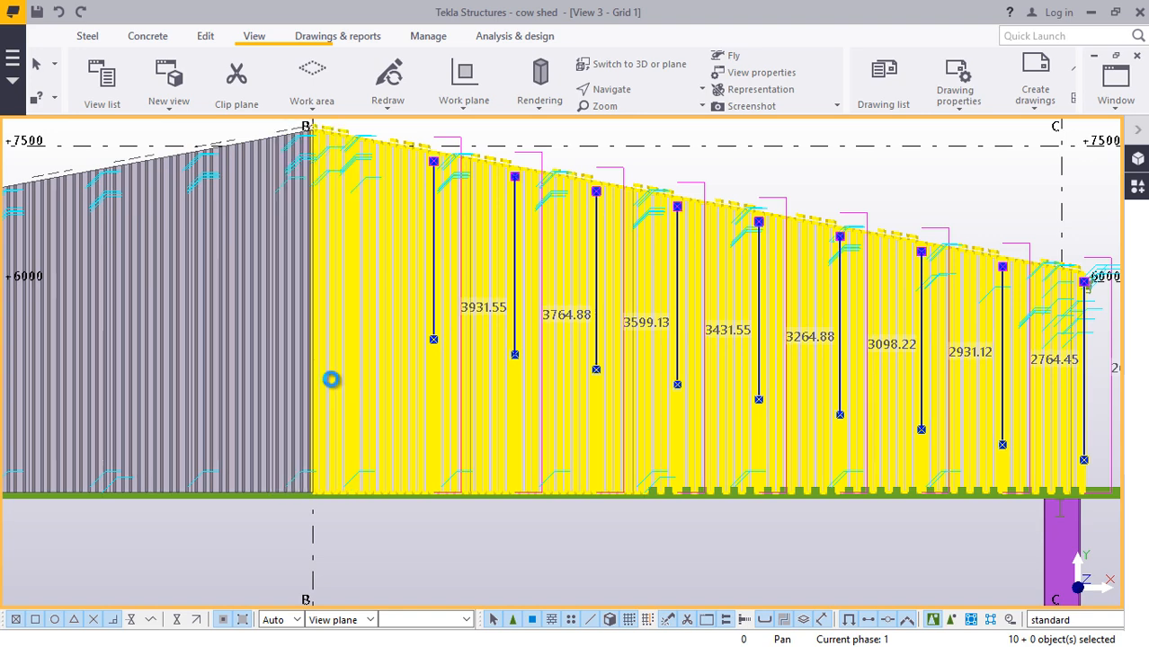
# - Add the remaining Grid 1 gable sheets between grids B and A to the selection
pyautogui.keyDown('ctrl'); pyautogui.click(292, 379); pyautogui.keyUp('ctrl')
pyautogui.keyDown('ctrl'); pyautogui.click(232, 377); pyautogui.keyUp('ctrl')
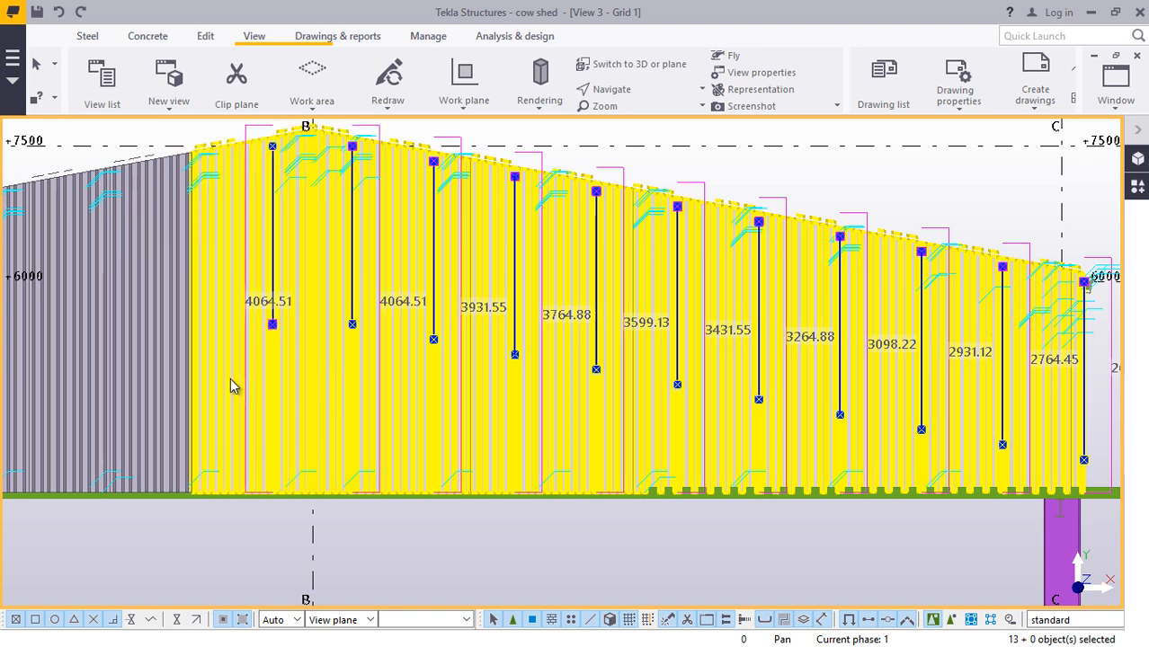
pyautogui.keyDown('ctrl'); pyautogui.click(151, 378); pyautogui.keyUp('ctrl')
pyautogui.keyDown('ctrl'); pyautogui.click(90, 378); pyautogui.keyUp('ctrl')
pyautogui.scroll(-4, 489, 422)
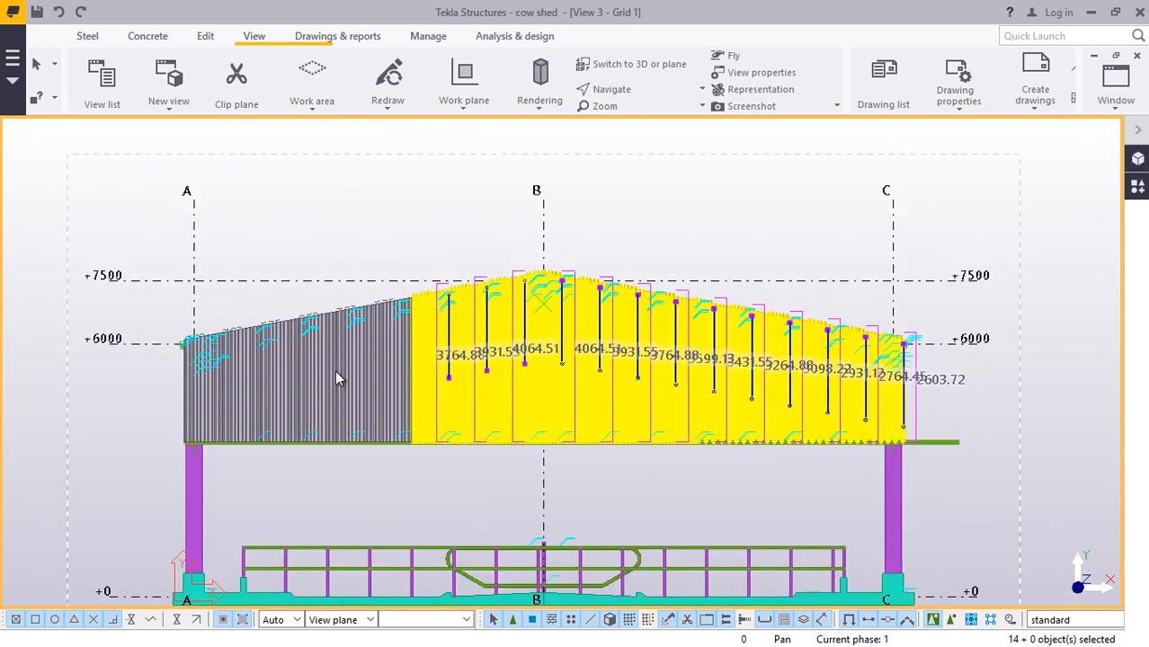
pyautogui.scroll(3, 370, 377)
pyautogui.keyDown('ctrl'); pyautogui.click(328, 393); pyautogui.keyUp('ctrl')
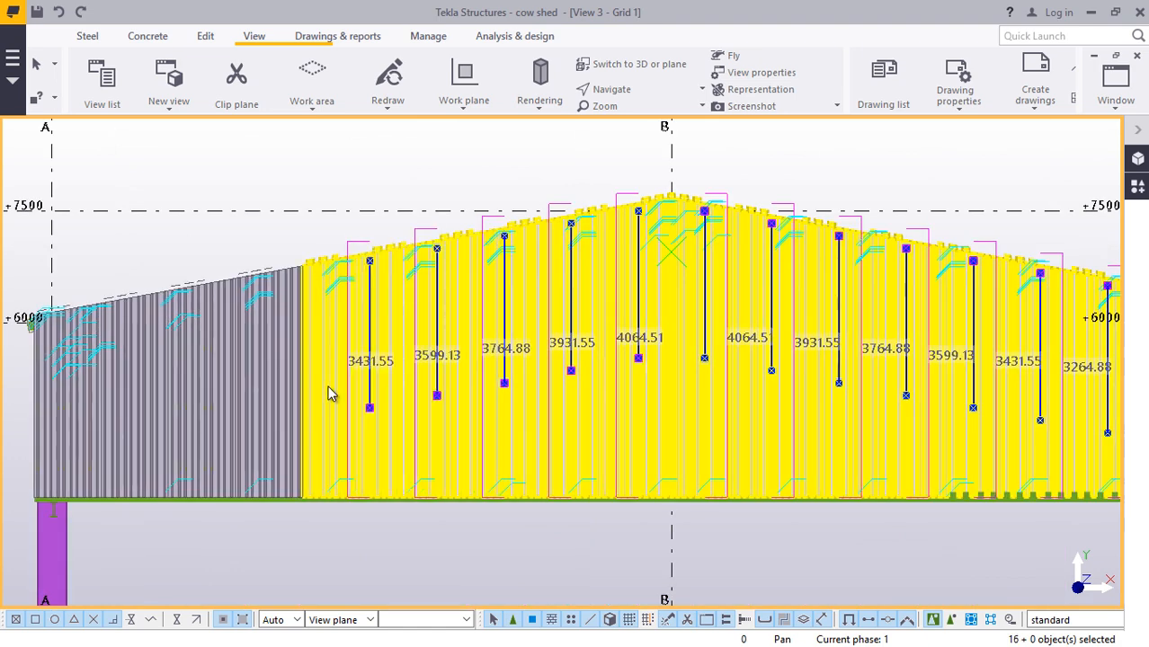
pyautogui.keyDown('ctrl'); pyautogui.click(268, 393); pyautogui.keyUp('ctrl')
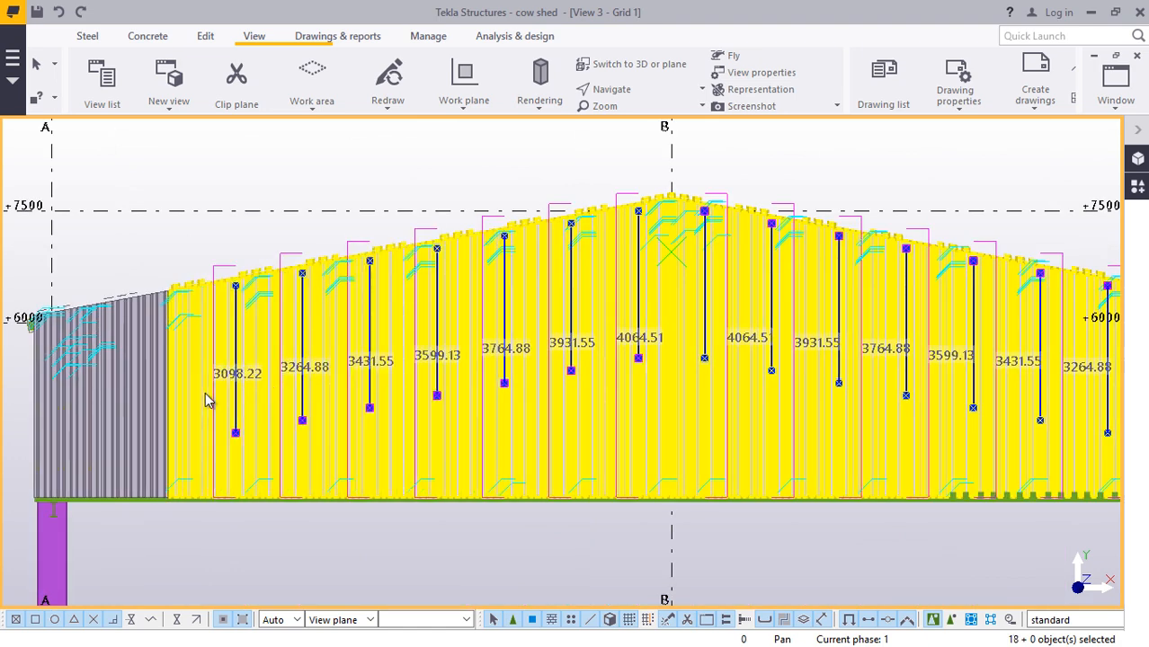
pyautogui.keyDown('ctrl'); pyautogui.click(119, 408); pyautogui.keyUp('ctrl')
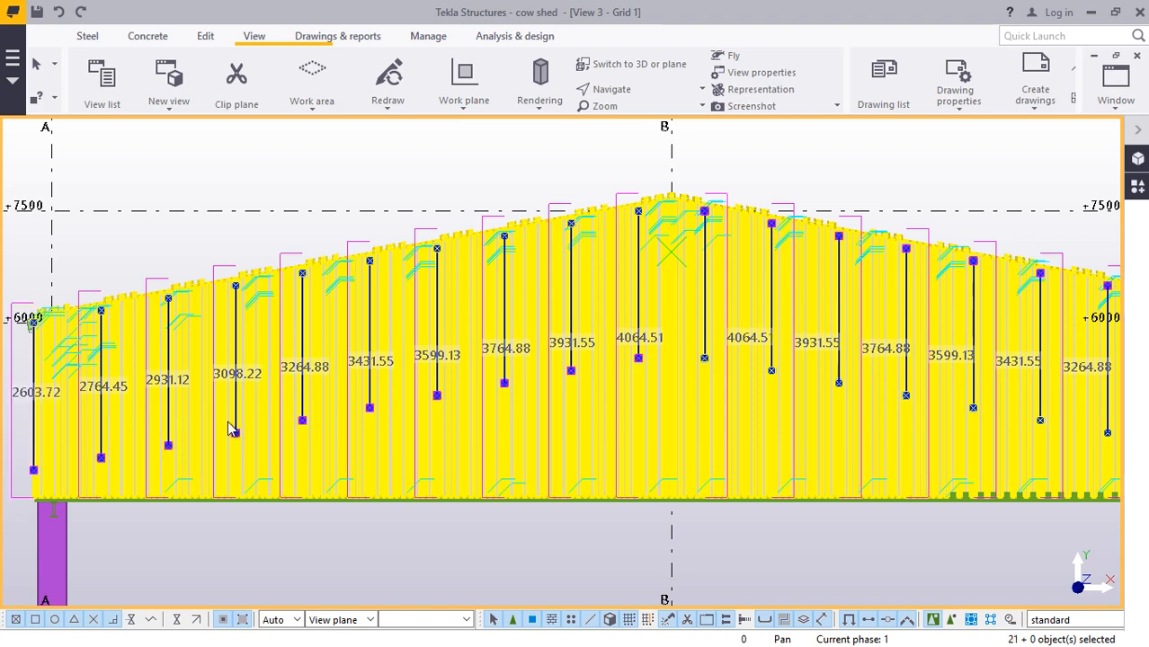
# - Switch to the View 1 - 3d window and orbit the model to show the grid A side, keeping the gable sheets selected
pyautogui.click(1115, 94)
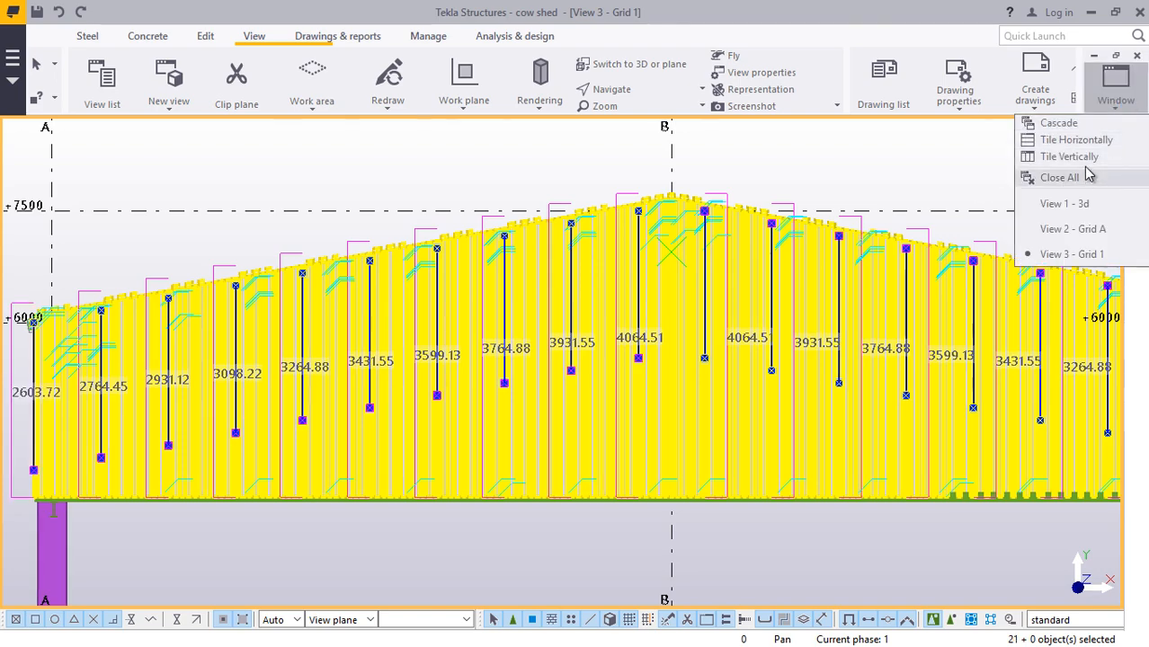
pyautogui.click(1066, 205)
pyautogui.scroll(-5, 440, 445)
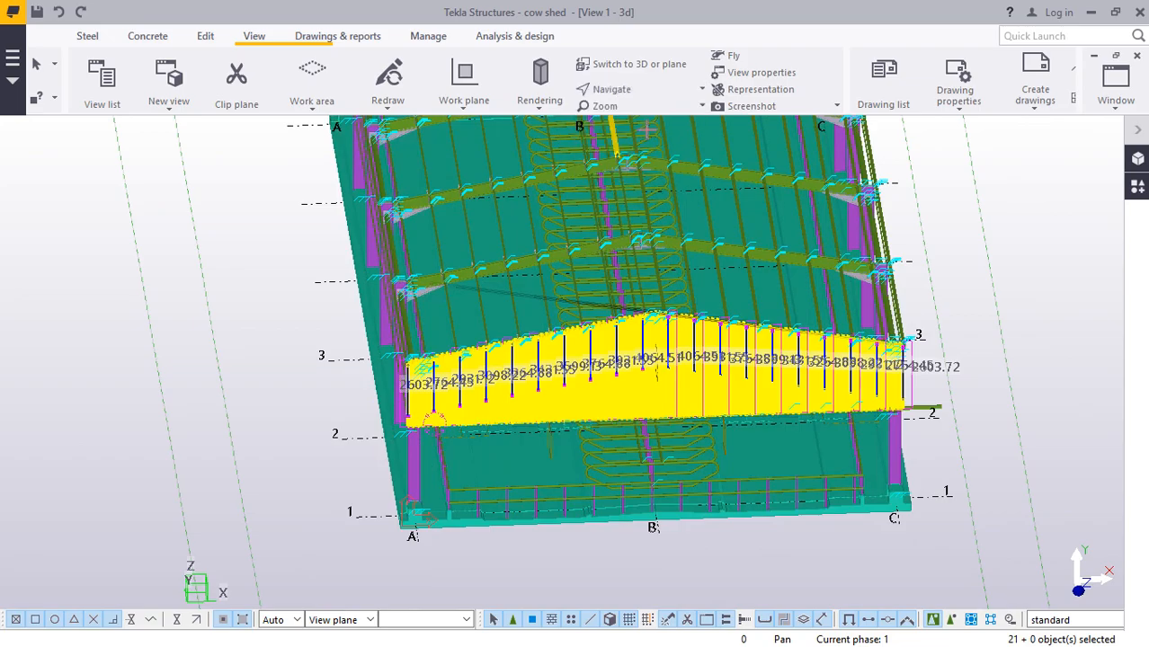
pyautogui.keyDown('ctrl'); pyautogui.moveTo(694, 414); pyautogui.dragTo(898, 313, button='middle'); pyautogui.keyUp('ctrl')
pyautogui.rightClick(924, 253)
pyautogui.click(956, 258)
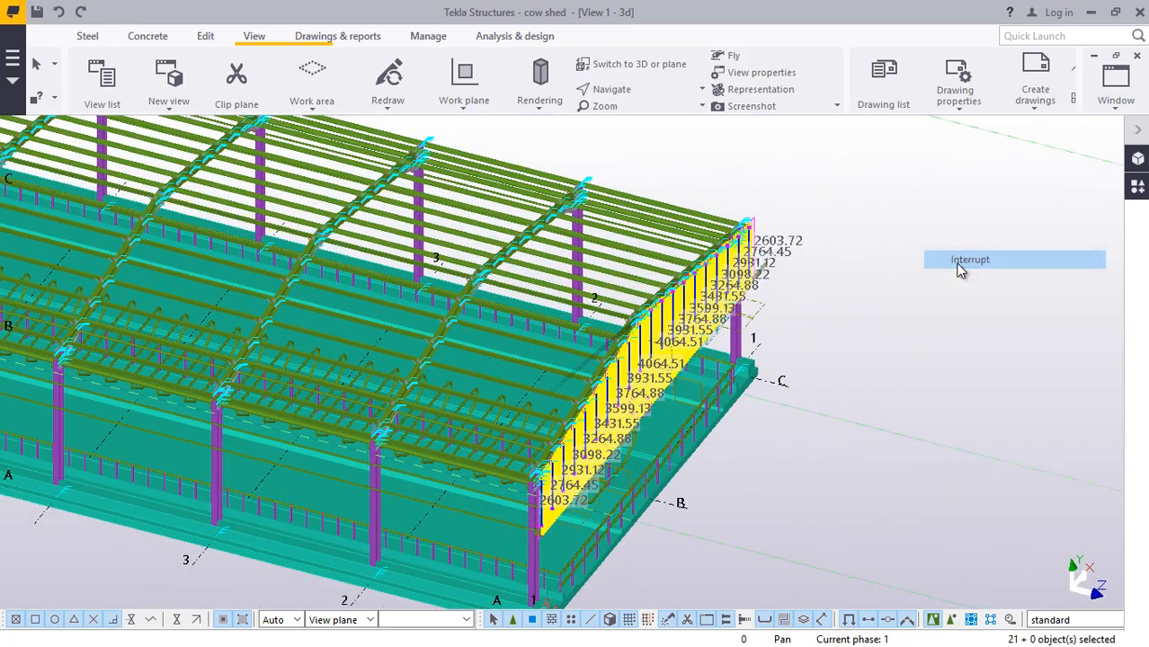
pyautogui.scroll(-2, 771, 282)
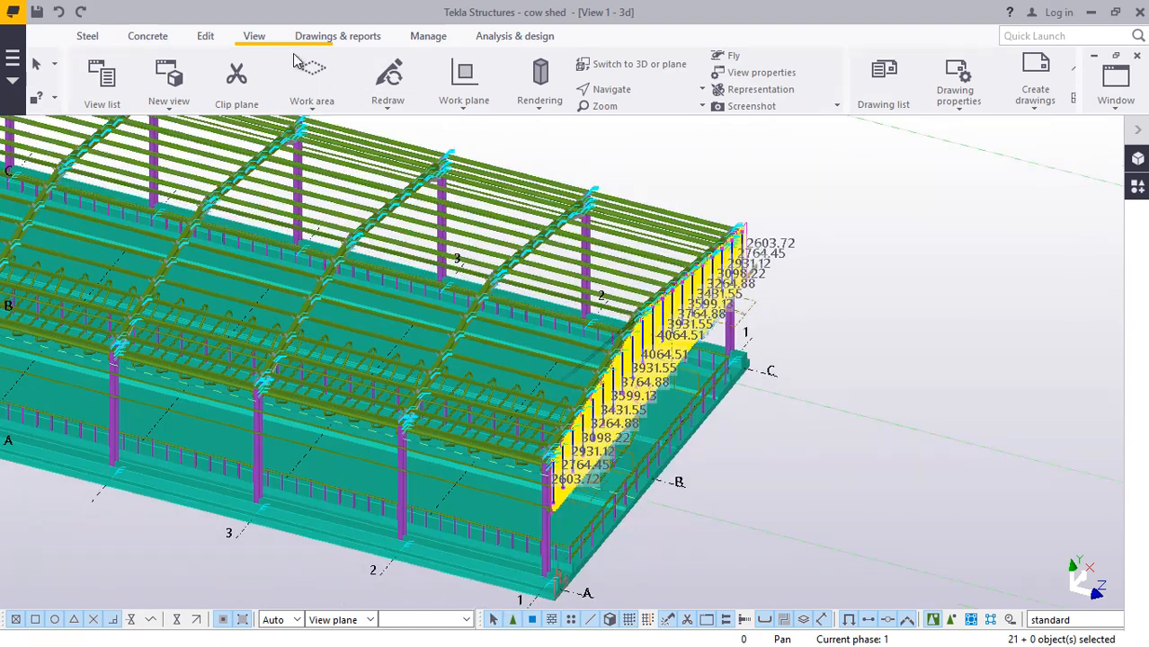
# - Set the work plane on the grid A side face of the foundation at grid 1 and end the work plane tool
pyautogui.click(465, 114)
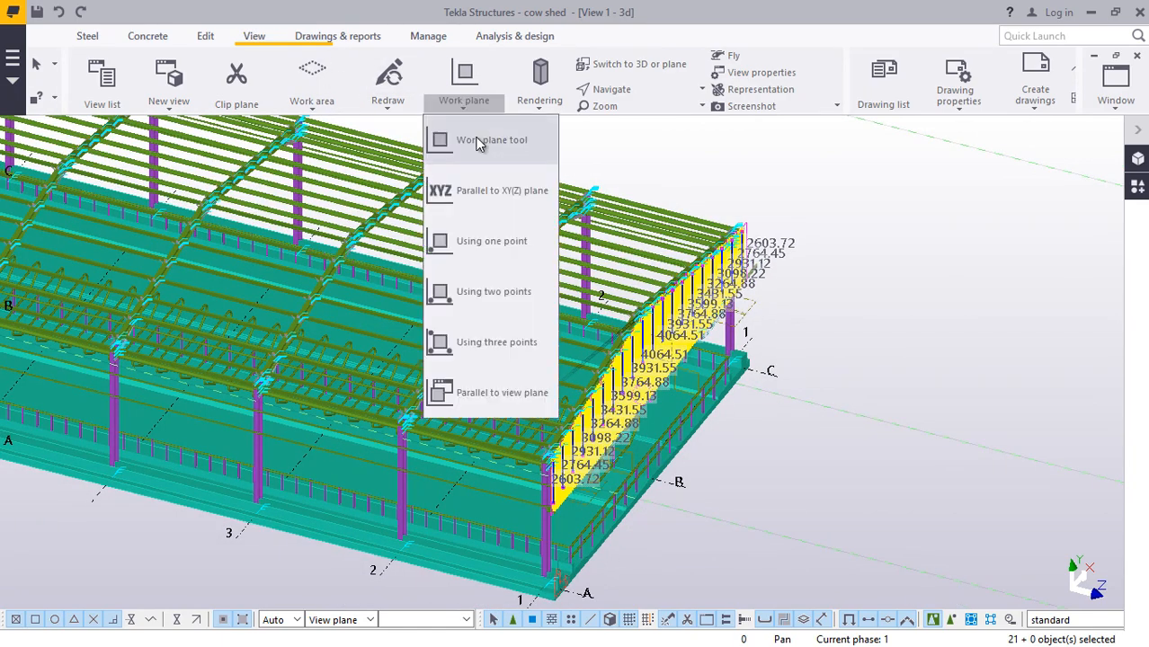
pyautogui.click(477, 144)
pyautogui.scroll(5, 326, 558)
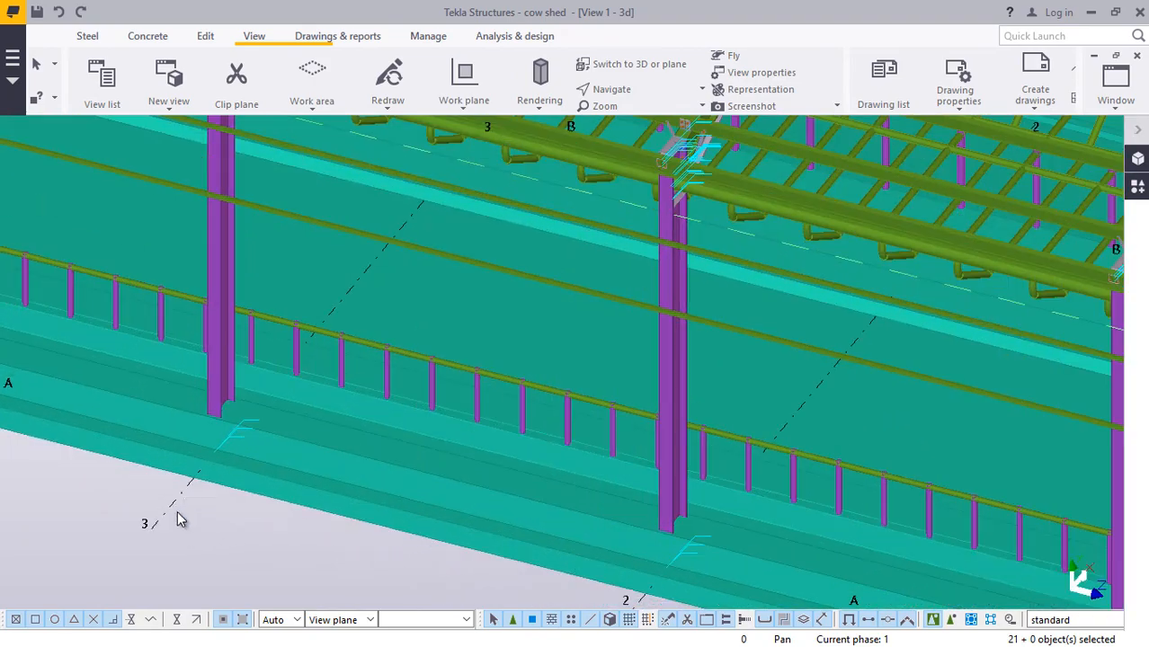
pyautogui.scroll(-5, 225, 422)
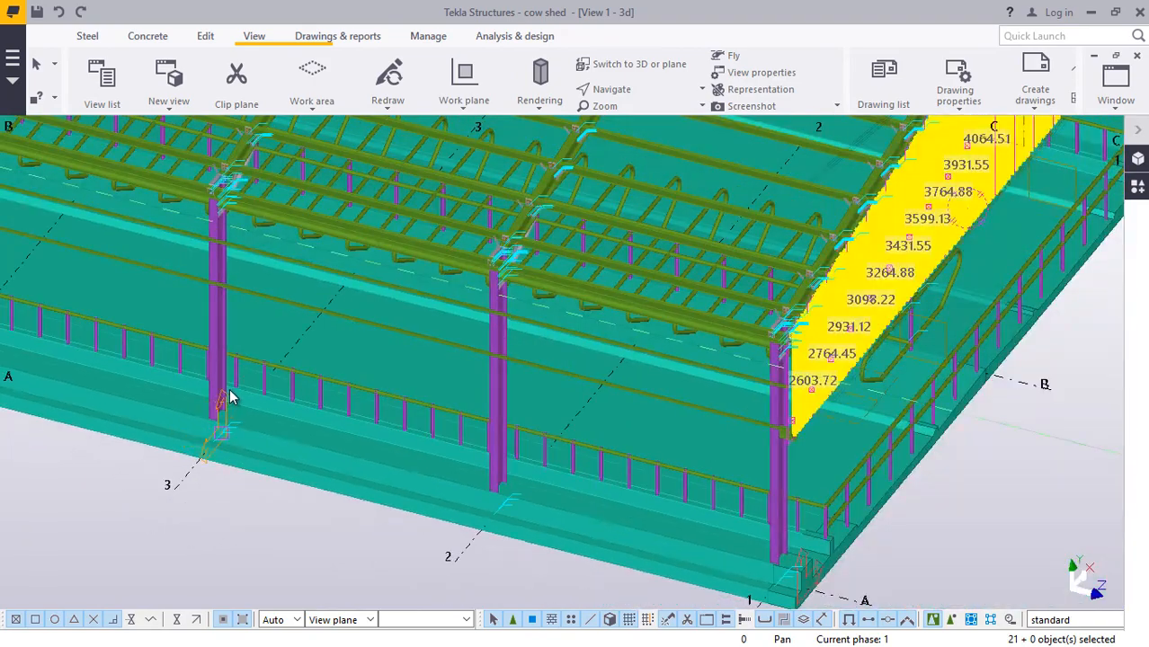
pyautogui.scroll(5, 629, 555)
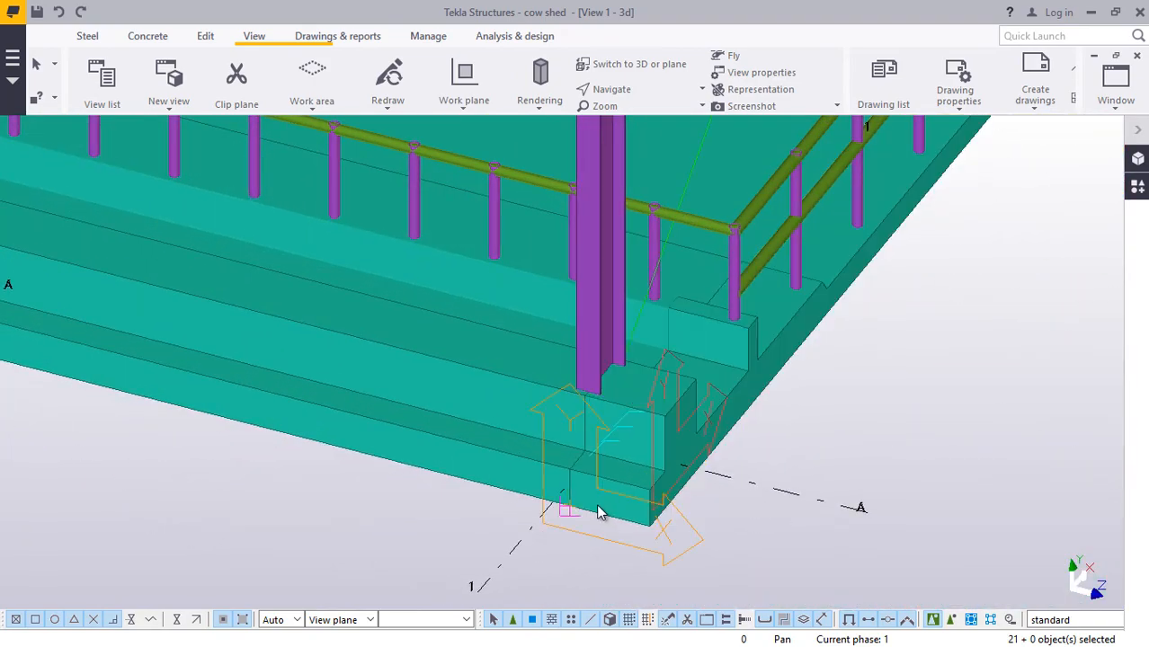
pyautogui.rightClick(428, 530)
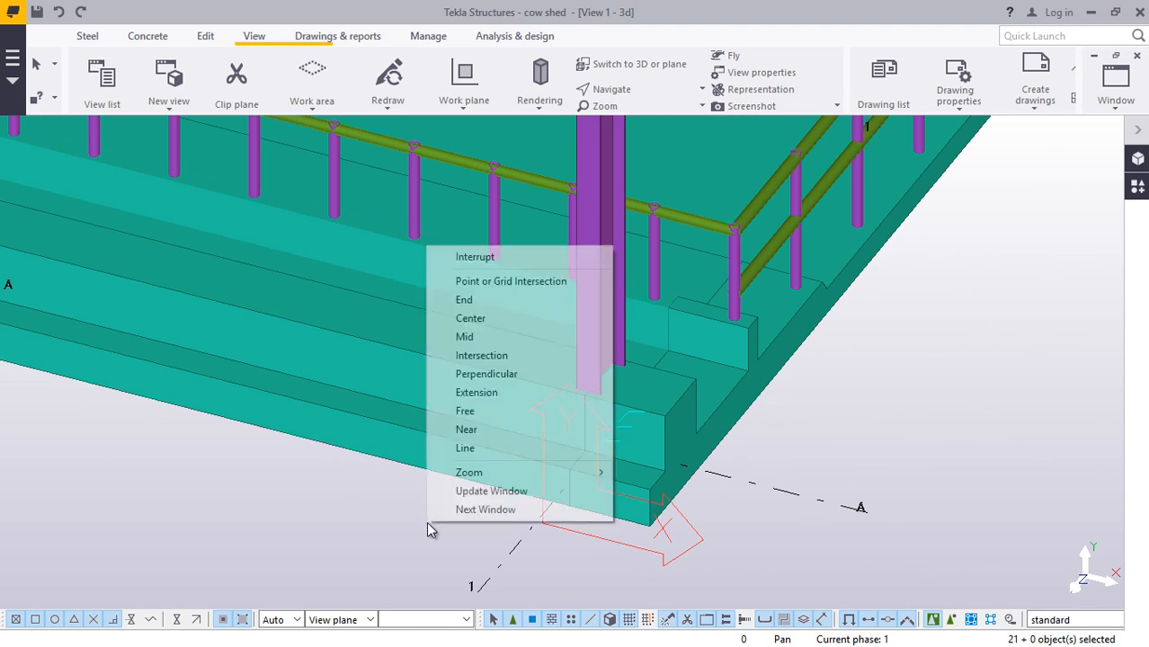
pyautogui.click(461, 261)
# - Mirror-copy the selected sheets about a vertical line at the middle of the grid A foundation face, with X0 -15000, Y0 300 and angle -90
pyautogui.rightClick(903, 402)
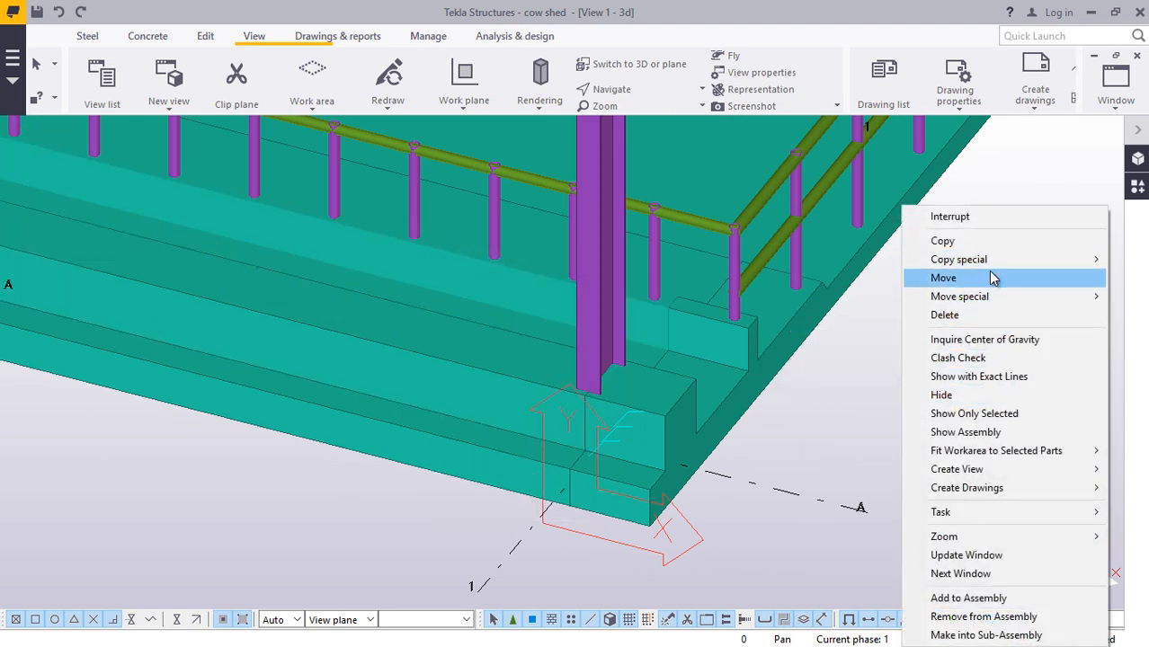
pyautogui.moveTo(989, 264)
pyautogui.click(839, 296)
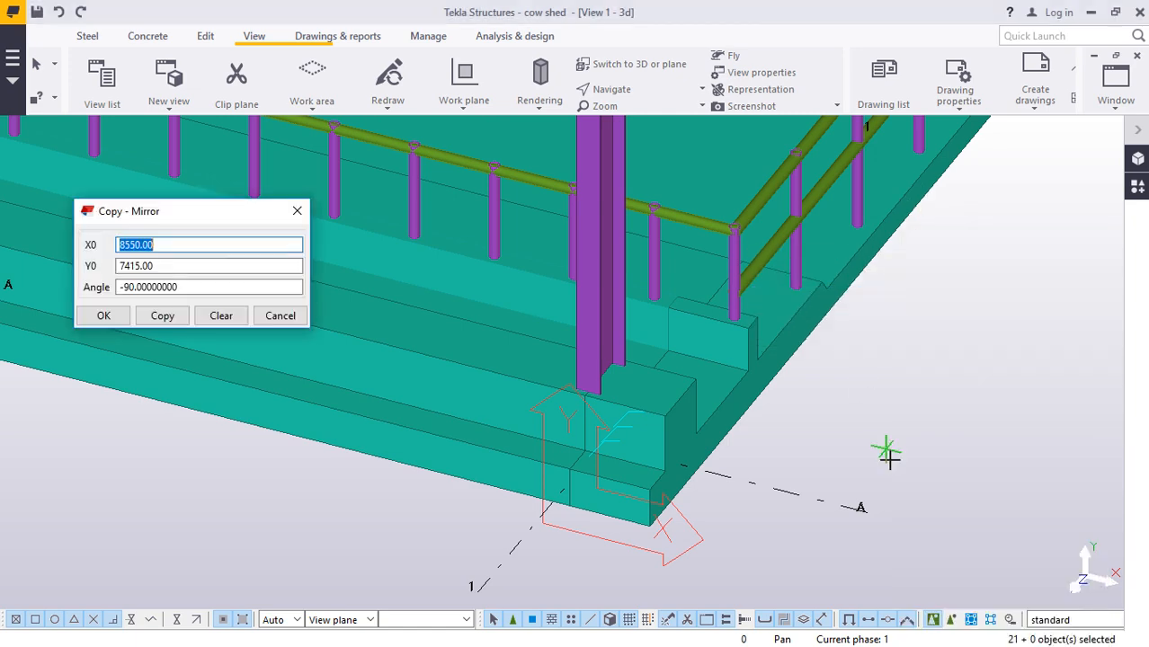
pyautogui.scroll(-6, 892, 461)
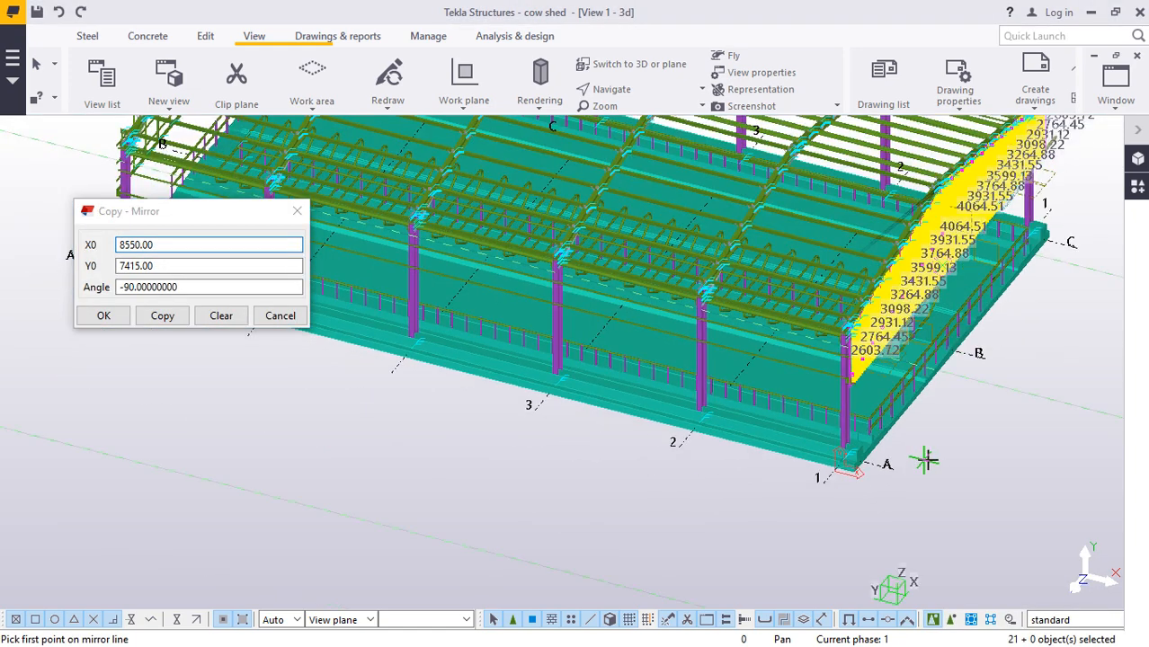
pyautogui.scroll(5, 688, 422)
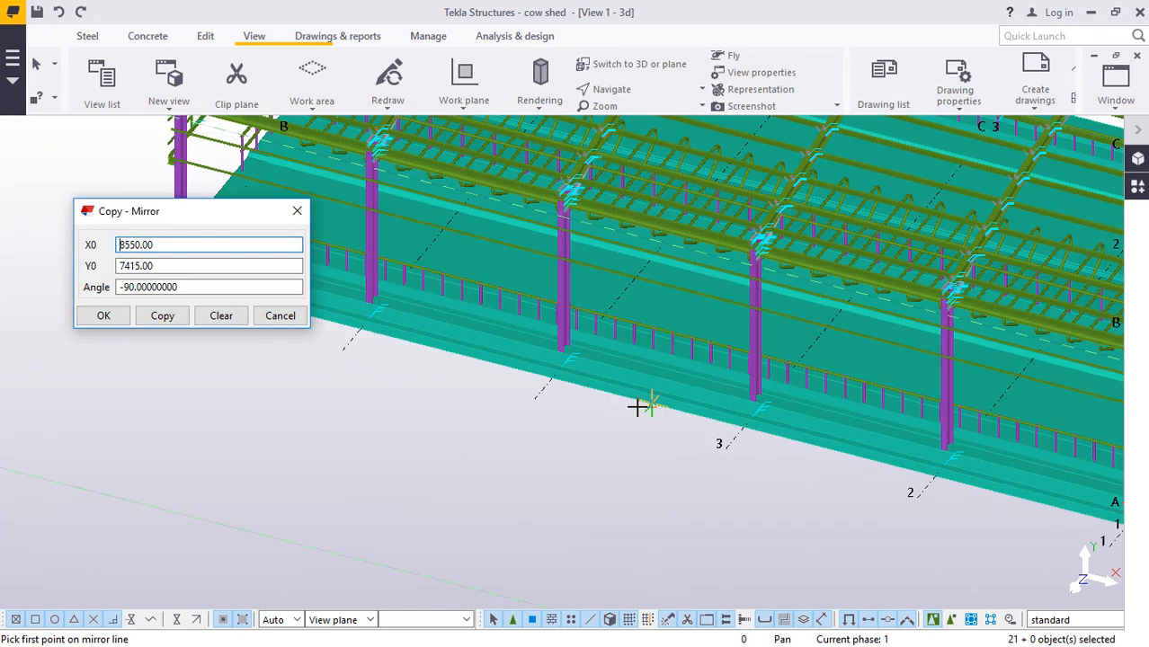
pyautogui.scroll(4, 629, 405)
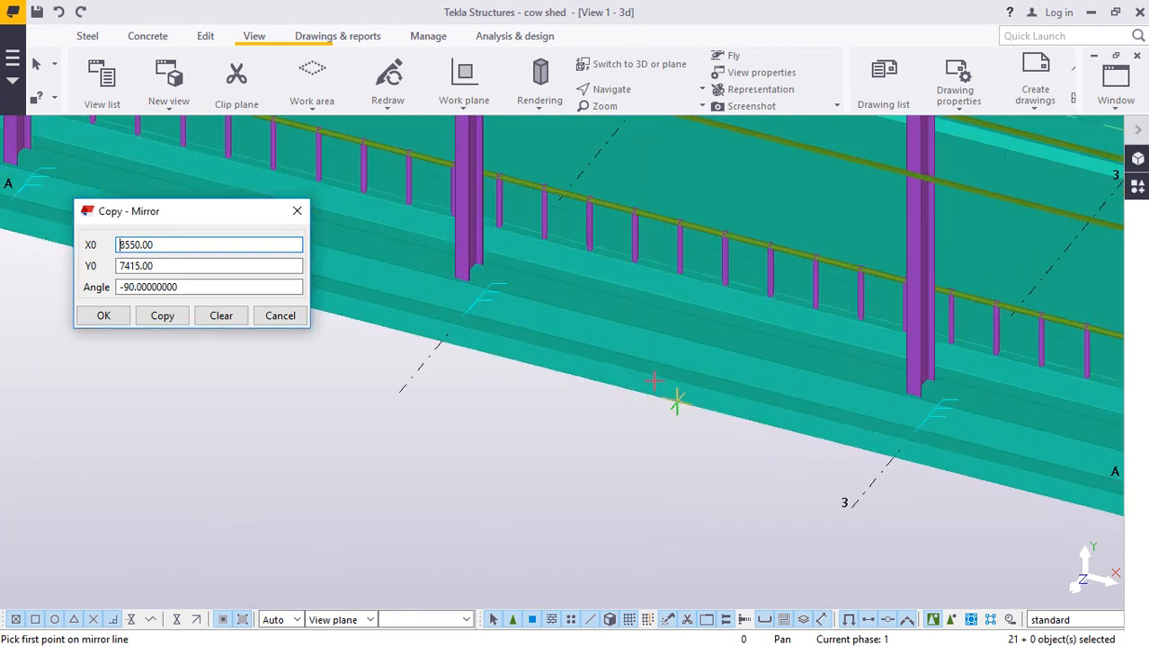
pyautogui.scroll(3, 674, 403)
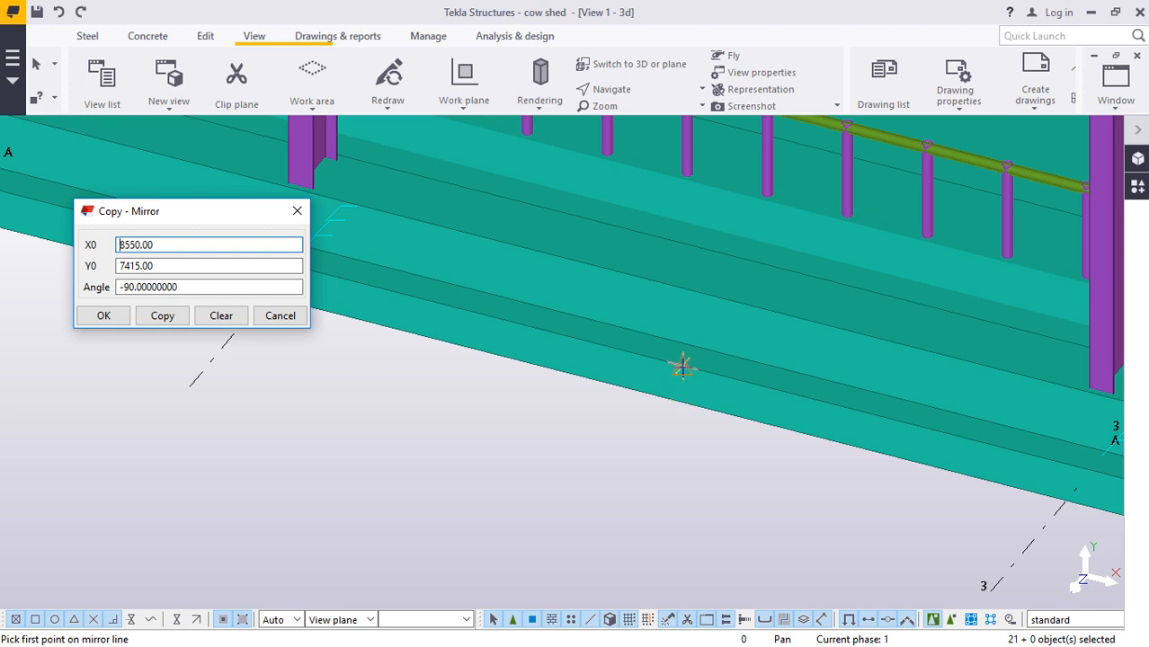
pyautogui.click(683, 367)
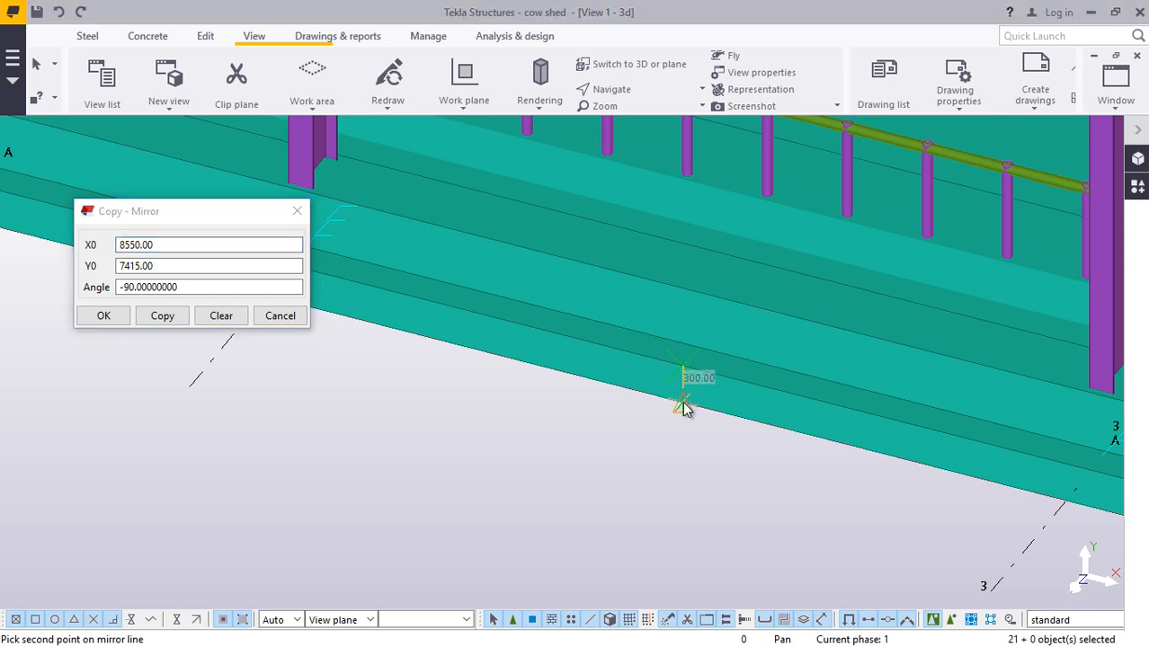
pyautogui.click(160, 317)
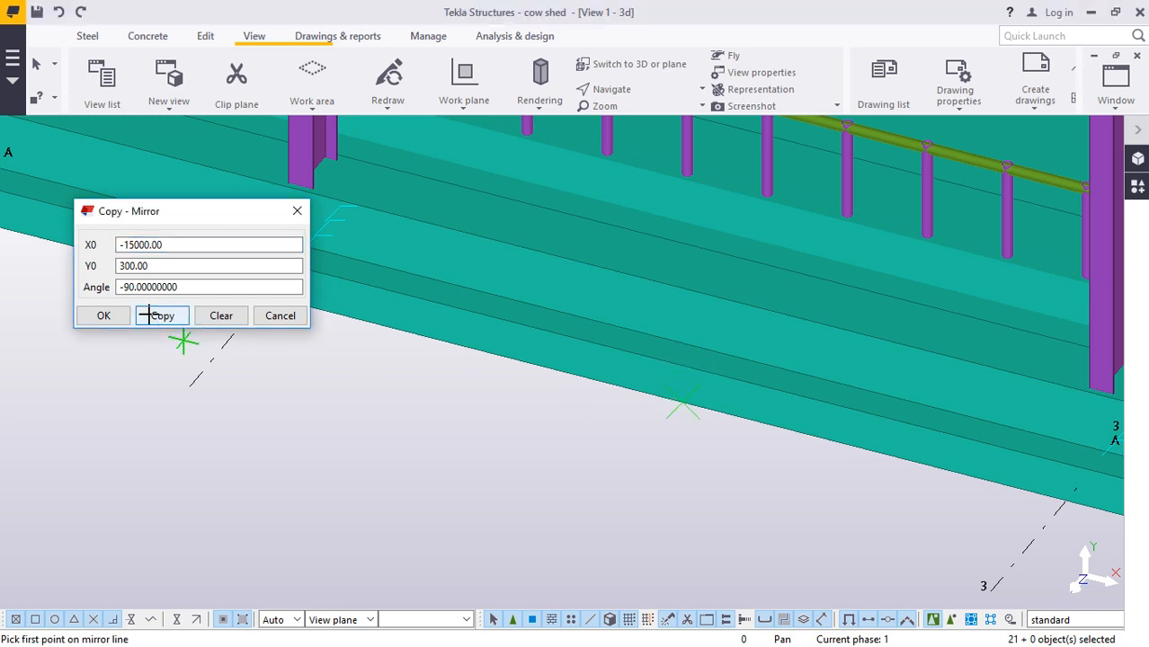
pyautogui.click(106, 317)
# - End the mirror copy command and redraw the 3D view to clear the temporary lines around the grid 1 gable
pyautogui.scroll(-5, 449, 440)
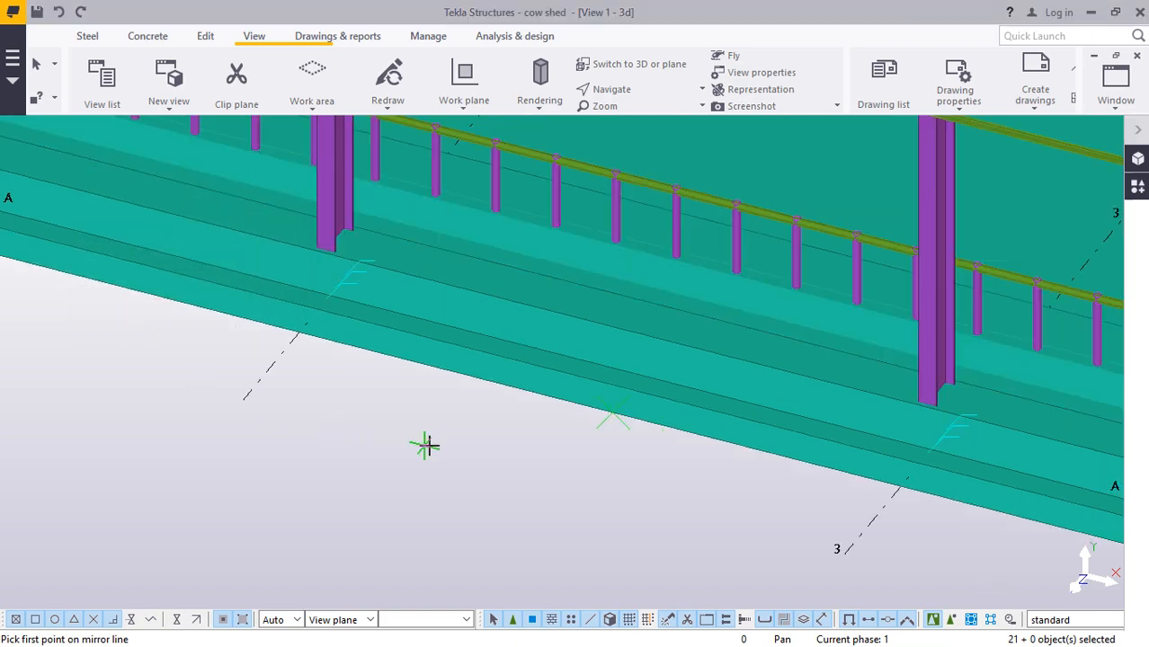
pyautogui.scroll(-8, 481, 436)
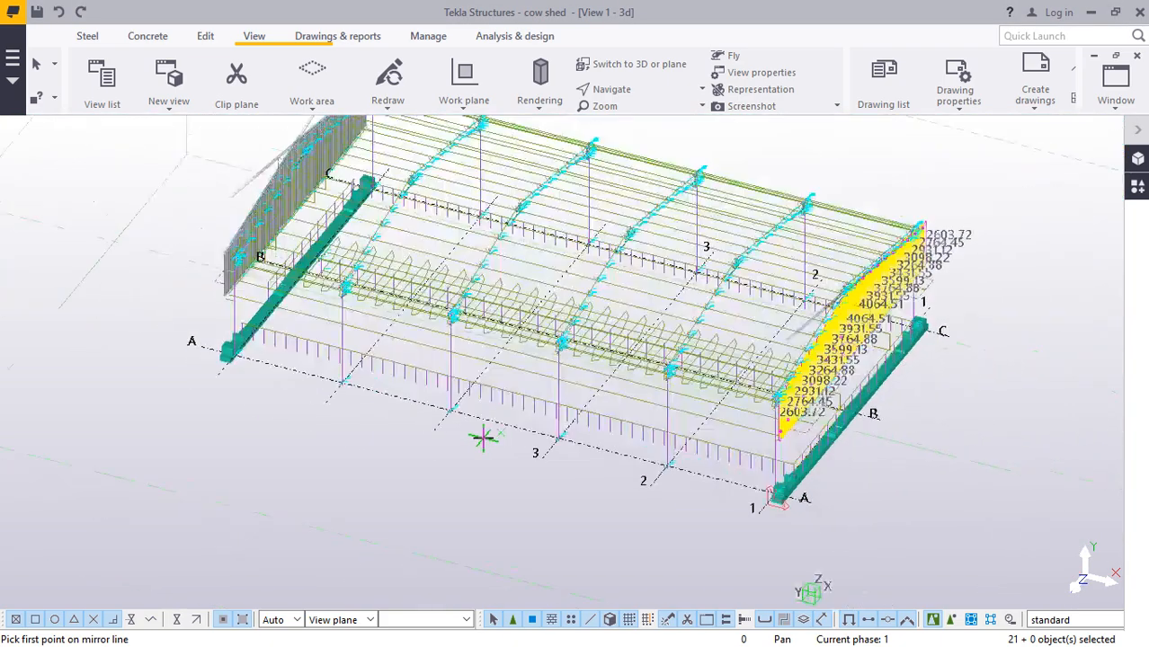
pyautogui.scroll(3, 306, 203)
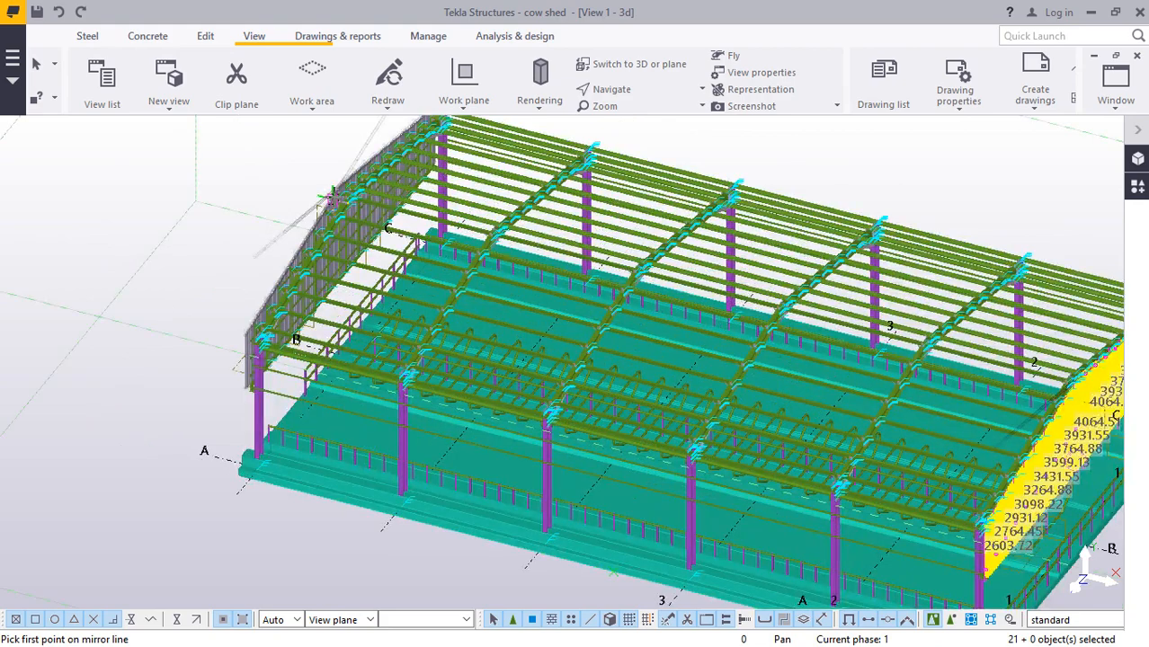
pyautogui.scroll(6, 332, 197)
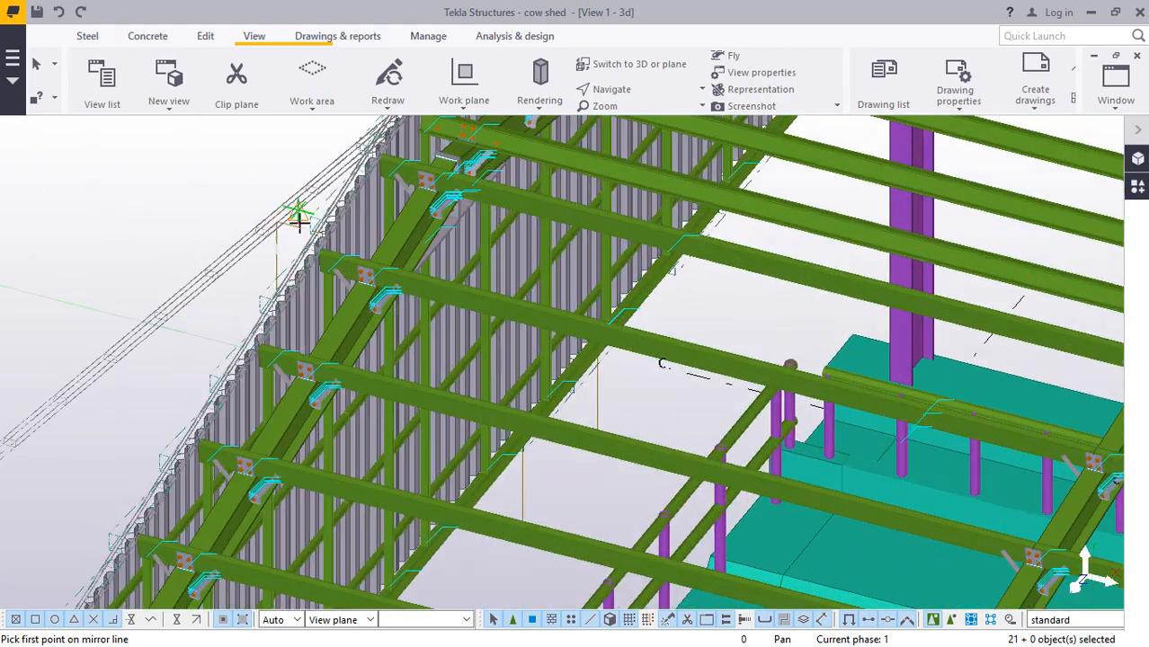
pyautogui.scroll(2, 299, 216)
pyautogui.rightClick(183, 213)
pyautogui.click(204, 224)
pyautogui.rightClick(124, 199)
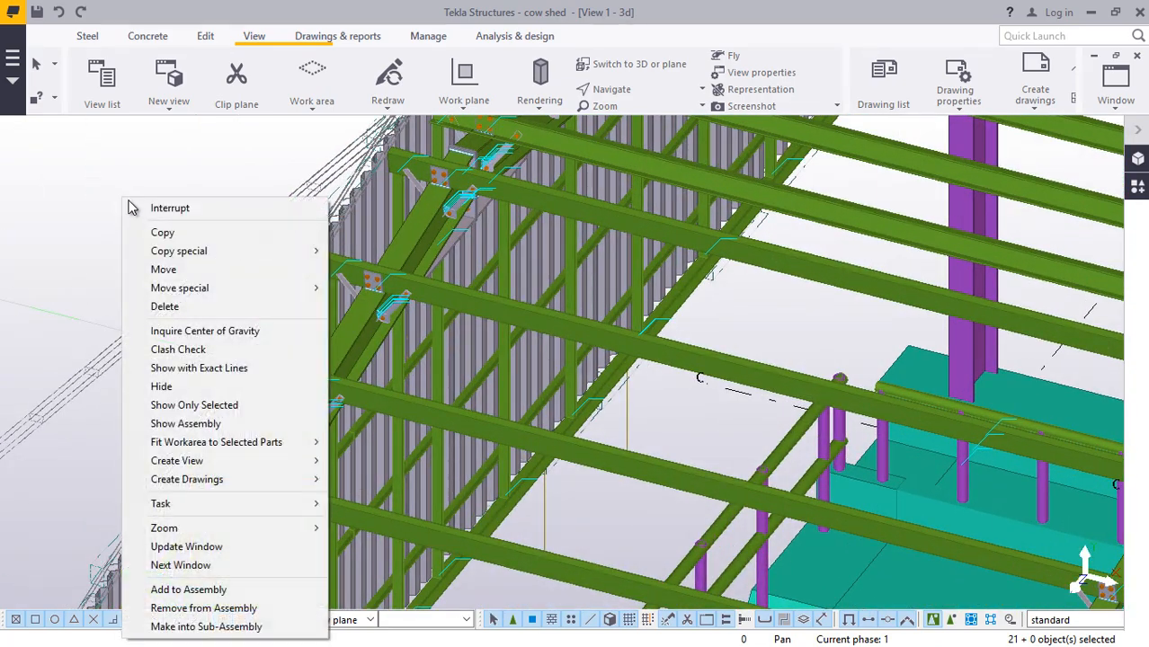
pyautogui.click(165, 306)
pyautogui.rightClick(104, 202)
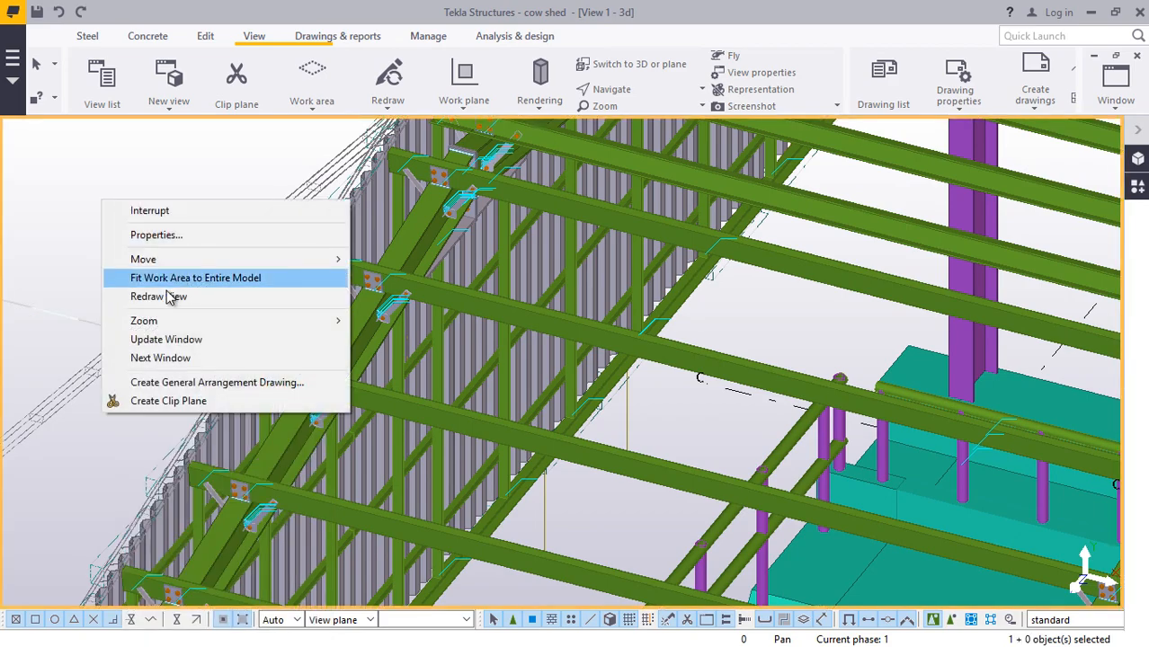
pyautogui.click(223, 296)
# - Orbit the model to the grid C side and examine the sheeting on both gable ends
pyautogui.click(624, 93)
pyautogui.click(632, 117)
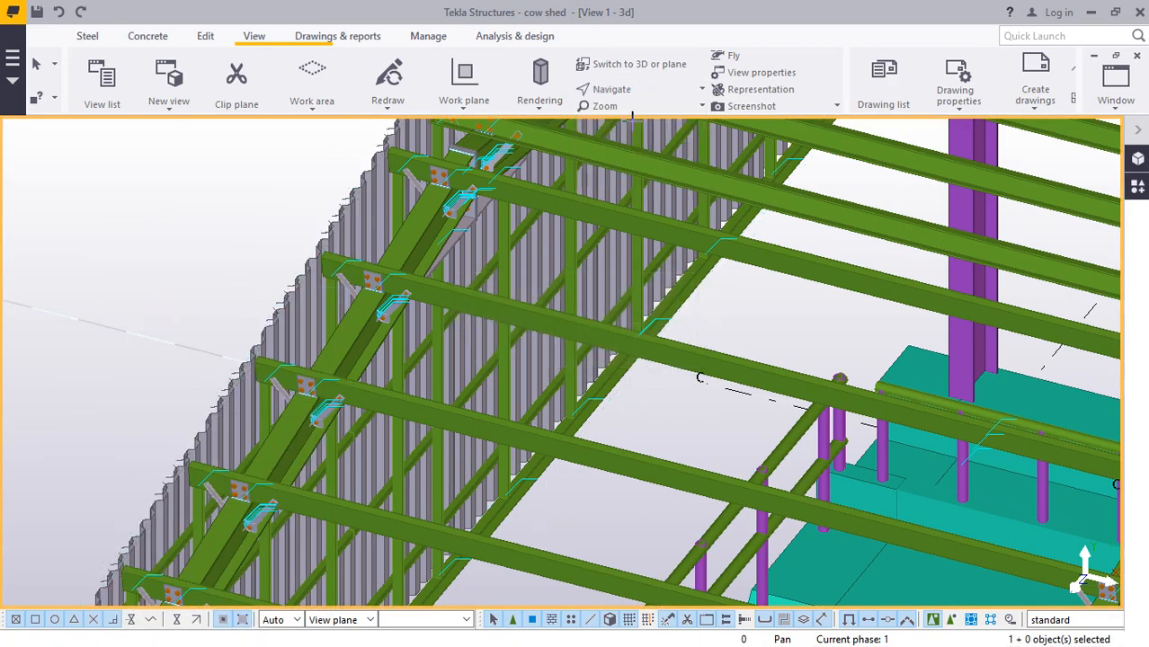
pyautogui.moveTo(503, 297); pyautogui.dragTo(566, 403)
pyautogui.rightClick(931, 218)
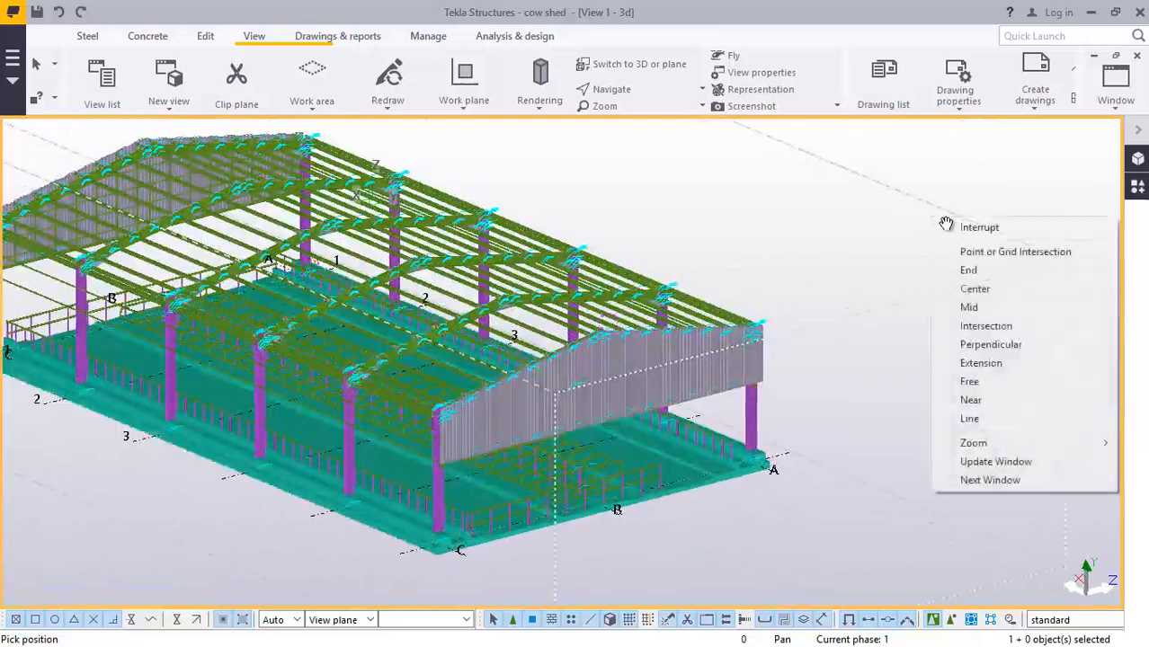
pyautogui.click(936, 231)
pyautogui.scroll(-4, 860, 355)
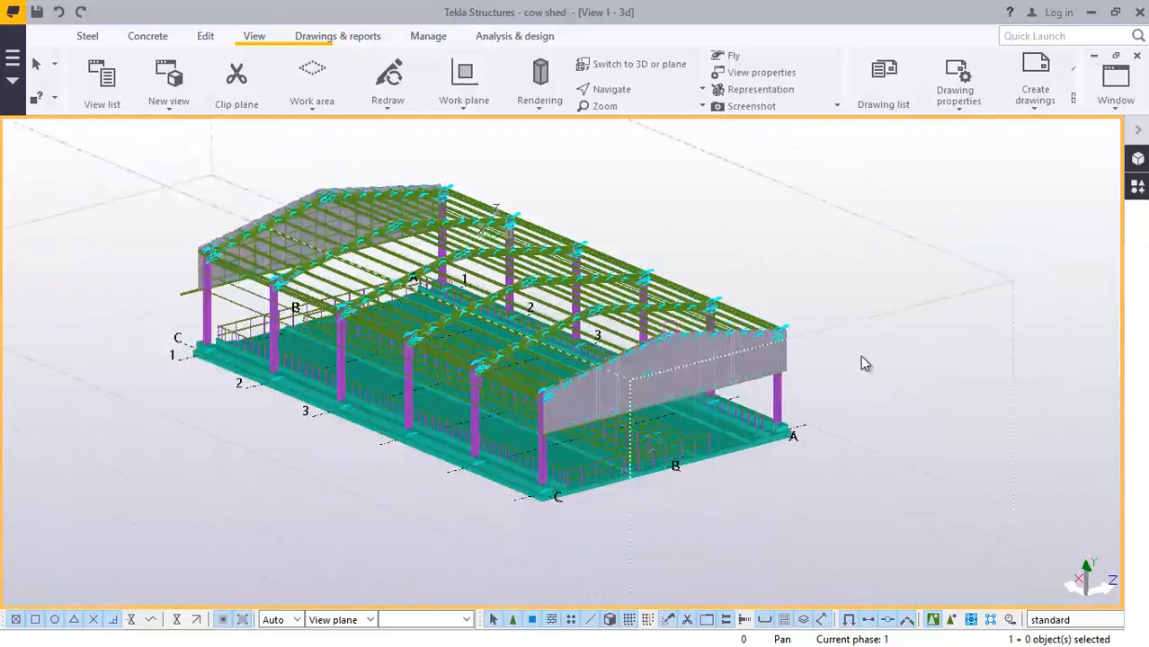
pyautogui.scroll(5, 635, 369)
pyautogui.scroll(-3, 648, 368)
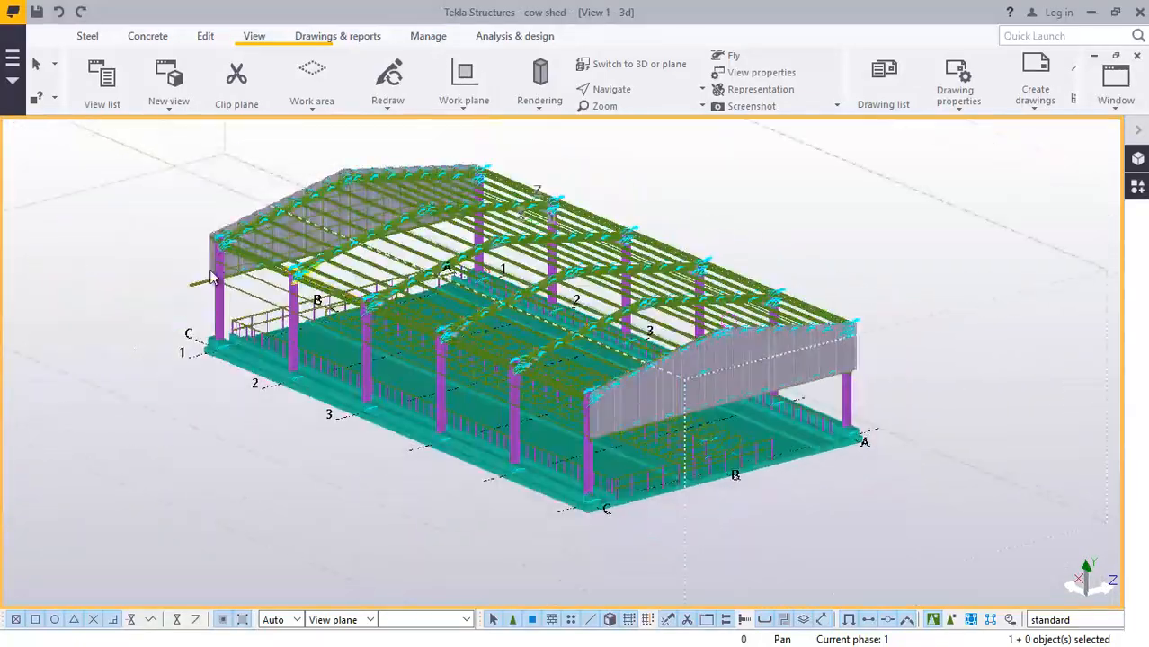
# - Delete the stray channel projecting past the grid C column below the grid 1 gable sheets
pyautogui.scroll(6, 190, 297)
pyautogui.scroll(4, 190, 296)
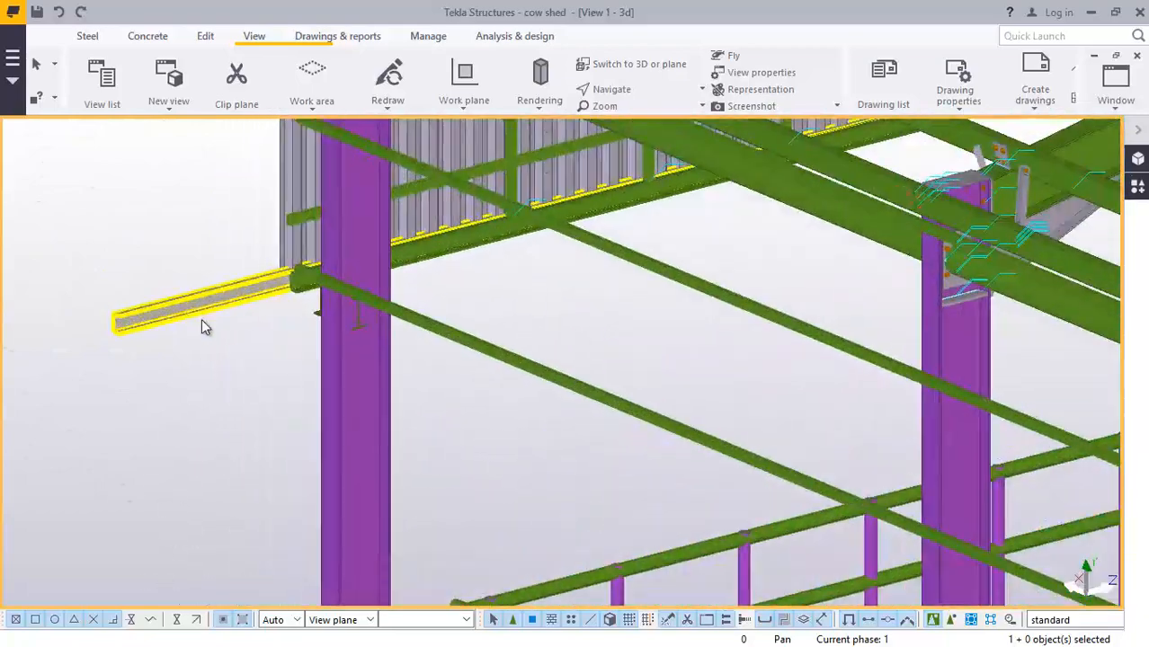
pyautogui.scroll(5, 180, 299)
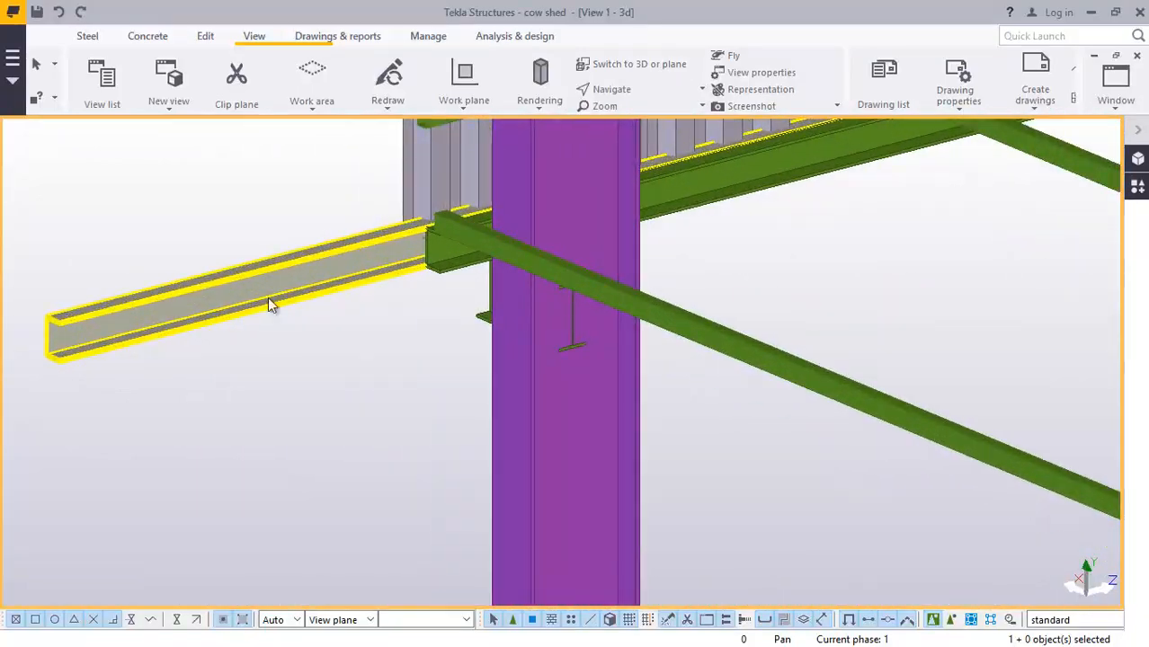
pyautogui.rightClick(289, 303)
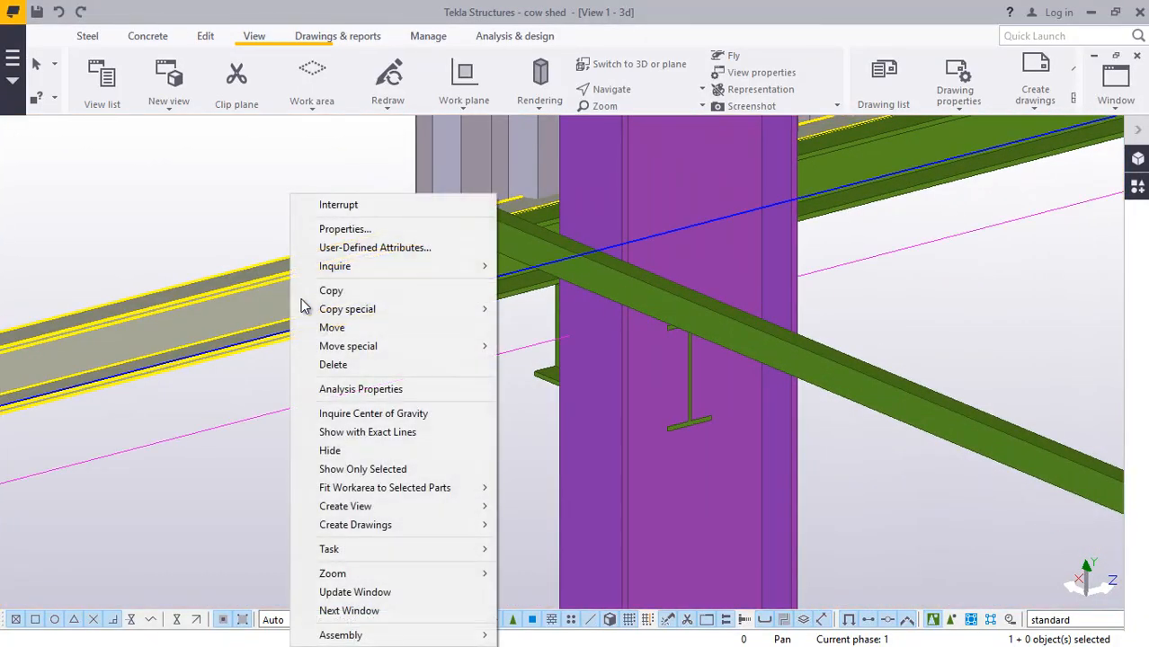
pyautogui.click(348, 364)
pyautogui.scroll(-10, 250, 347)
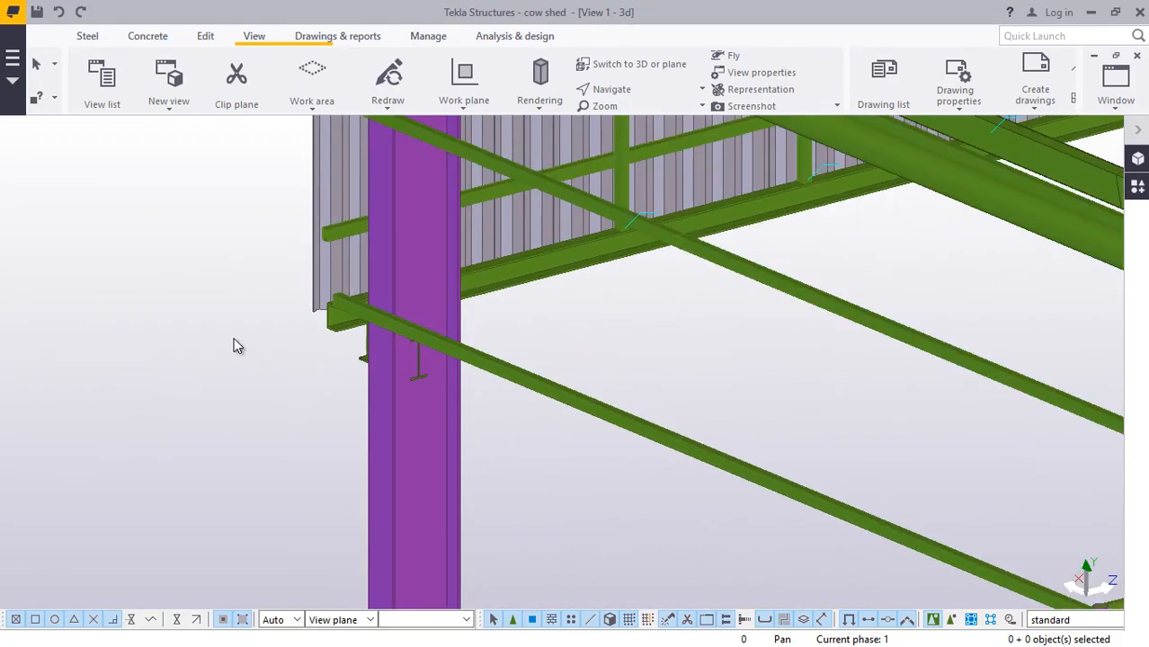
# - Examine both gables, then the grid C corner at grid 1 where the gable sheets meet the side rails
pyautogui.scroll(-4, 180, 270)
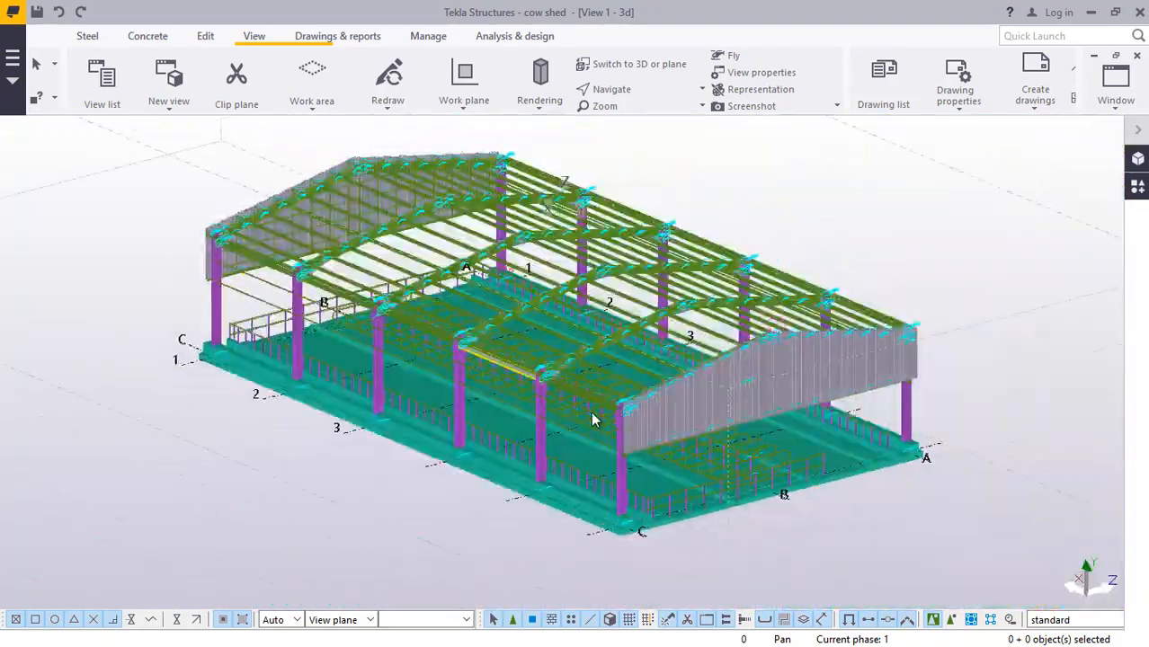
pyautogui.scroll(6, 594, 416)
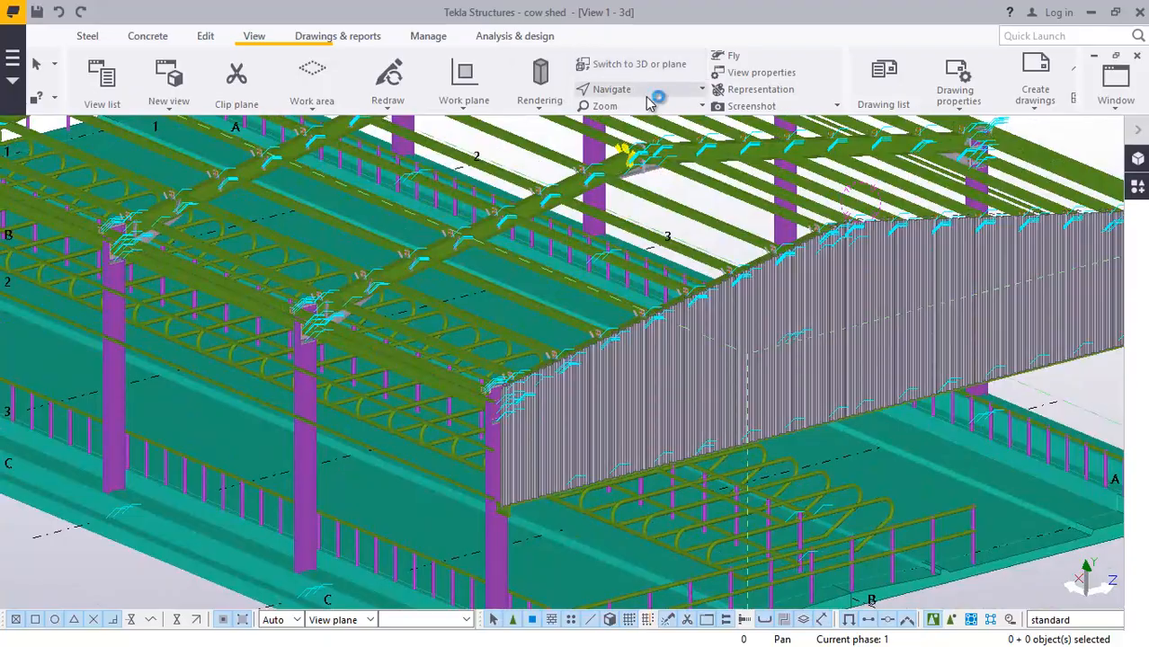
pyautogui.click(620, 89)
pyautogui.click(646, 114)
pyautogui.scroll(-8, 649, 380)
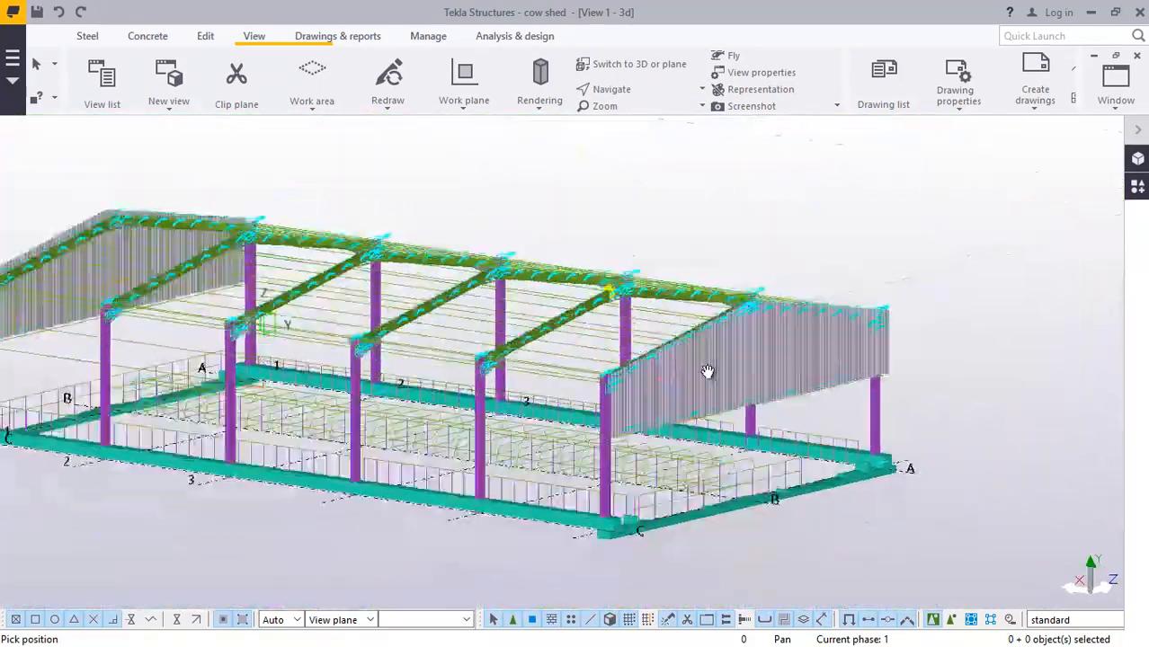
pyautogui.moveTo(707, 371); pyautogui.dragTo(714, 430)
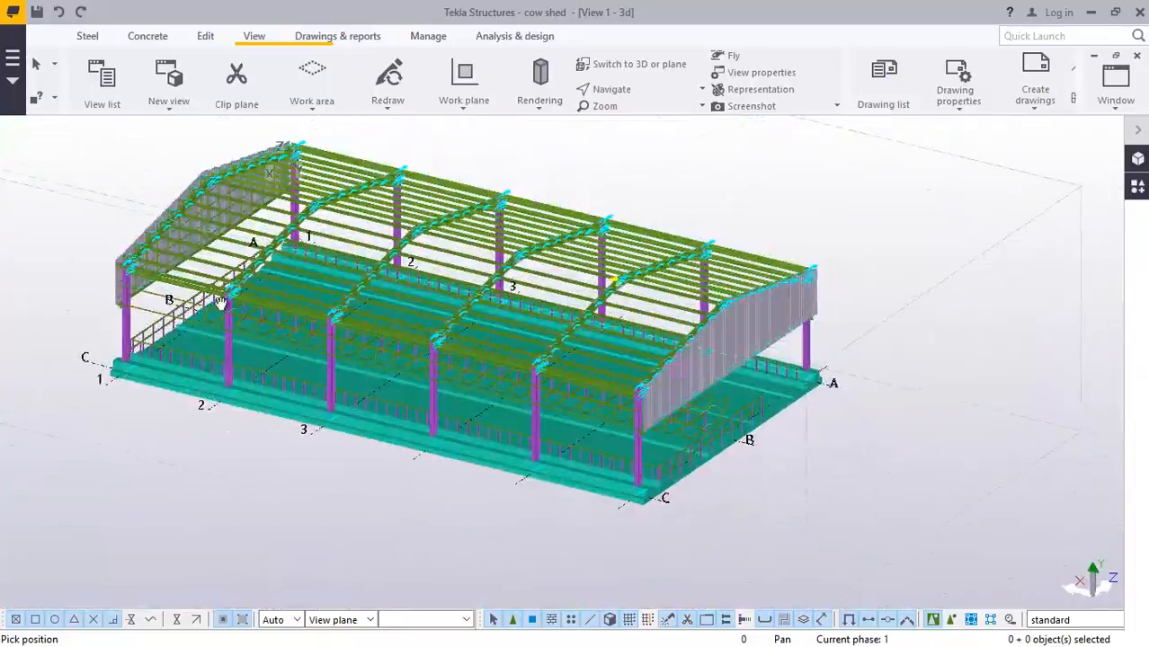
pyautogui.scroll(10, 351, 252)
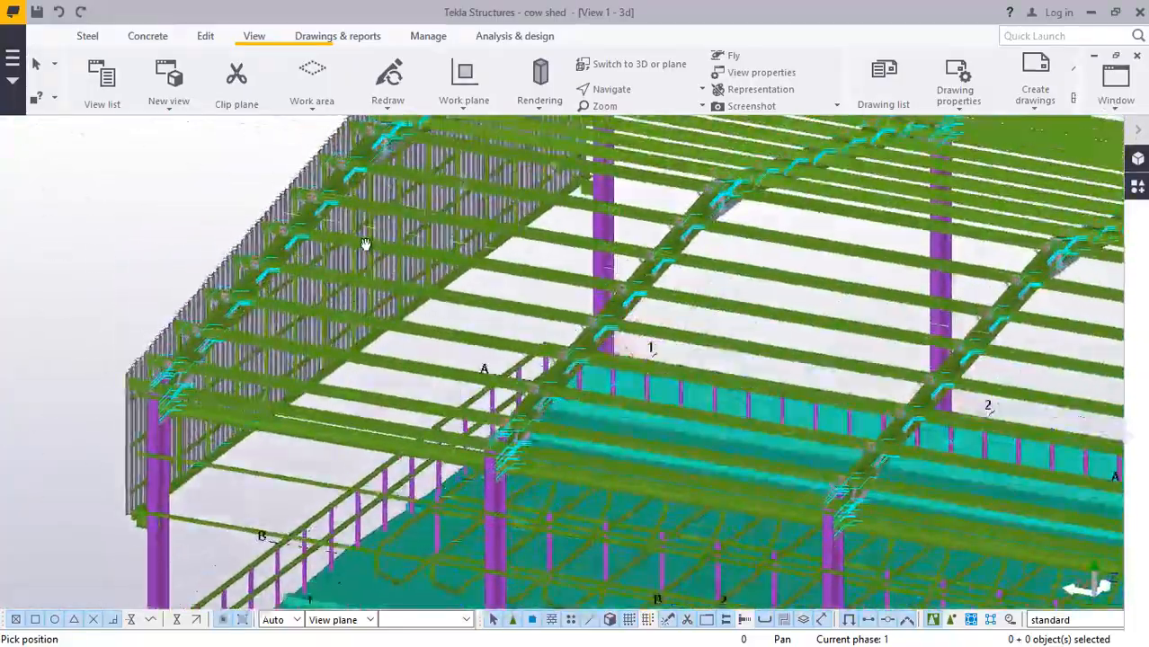
pyautogui.keyDown('ctrl'); pyautogui.moveTo(365, 244); pyautogui.dragTo(477, 231, button='middle'); pyautogui.keyUp('ctrl')
pyautogui.scroll(-3, 477, 231)
pyautogui.scroll(3, 381, 393)
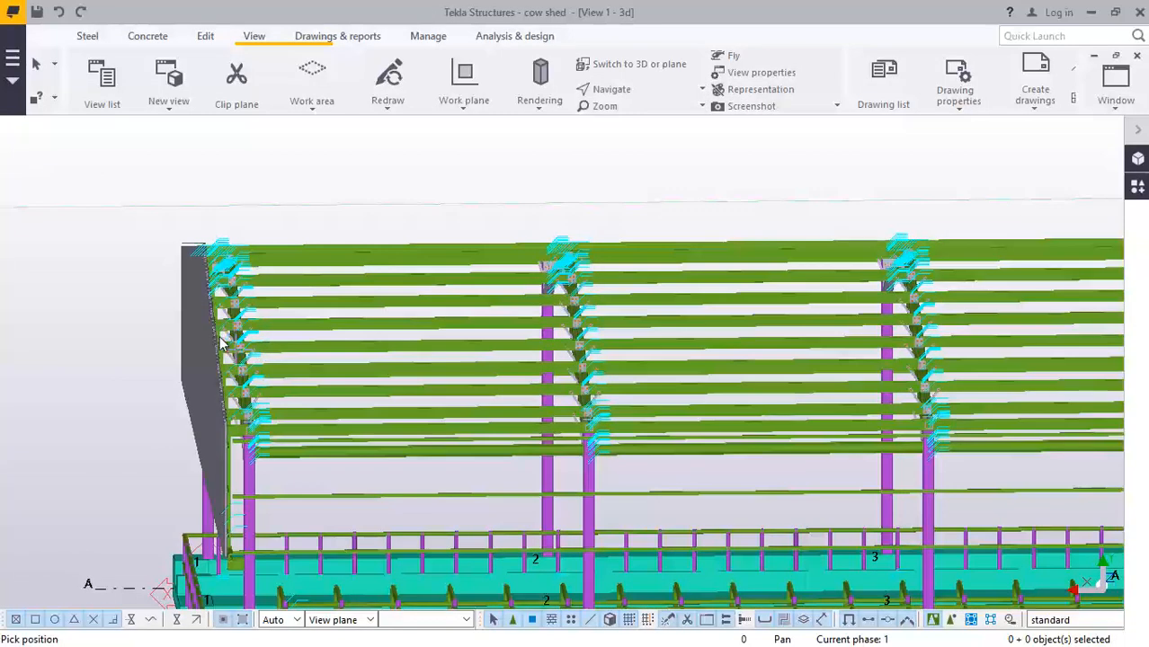
pyautogui.keyDown('ctrl'); pyautogui.moveTo(255, 341); pyautogui.dragTo(391, 402, button='middle'); pyautogui.keyUp('ctrl')
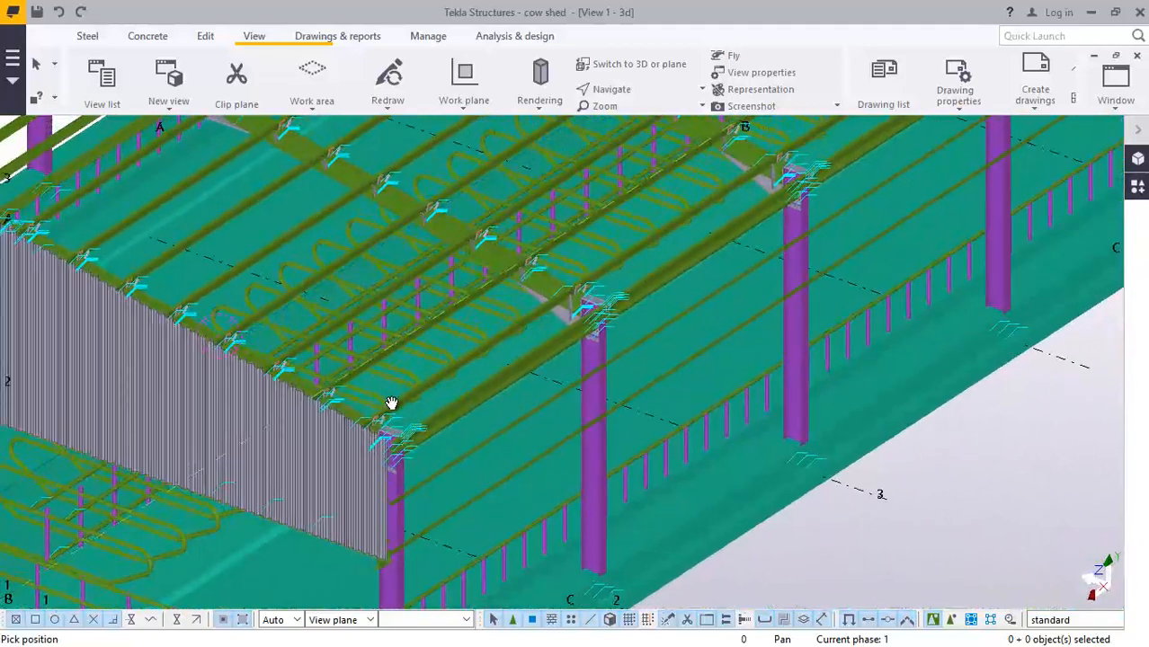
pyautogui.scroll(-3, 354, 368)
pyautogui.scroll(4, 388, 488)
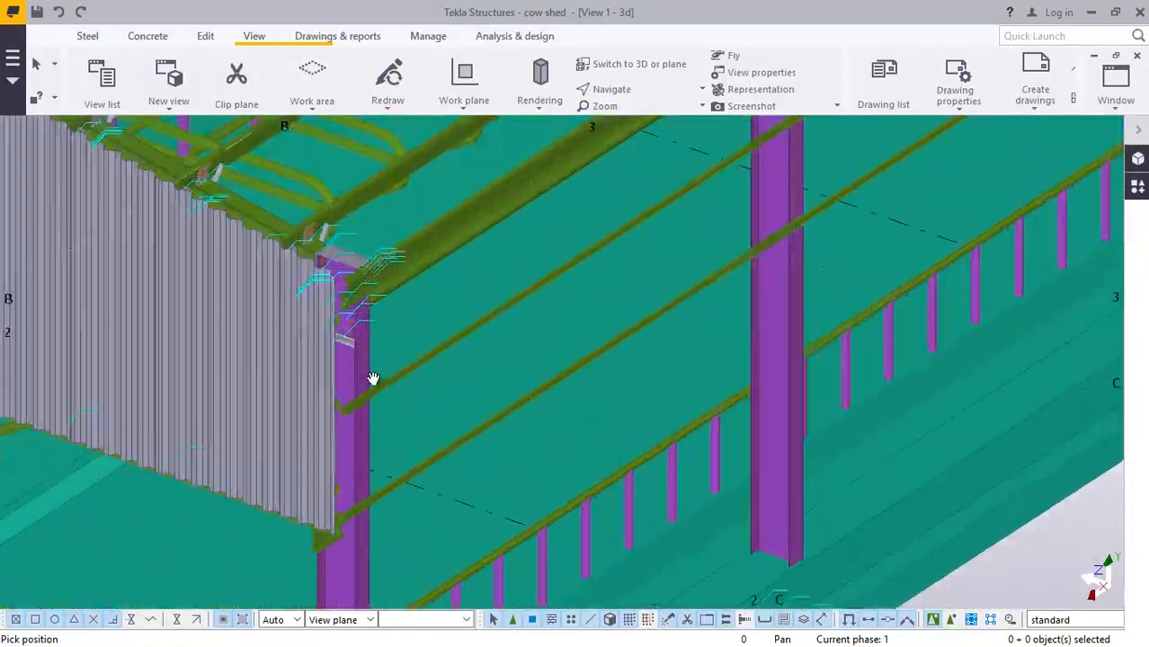
pyautogui.scroll(4, 373, 377)
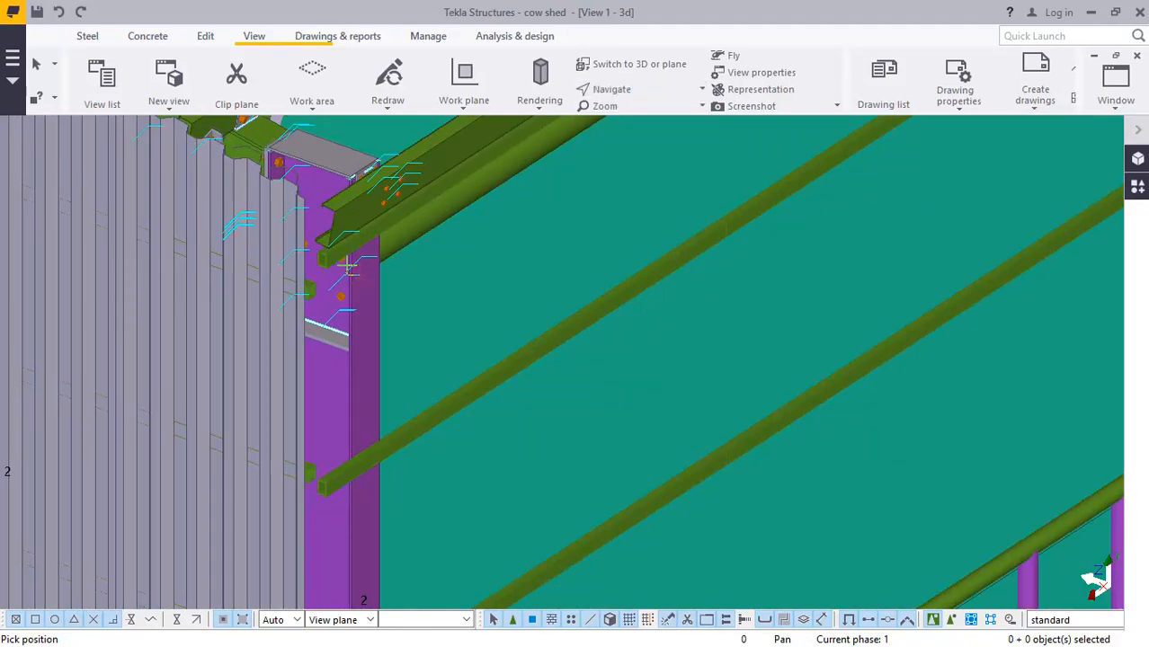
pyautogui.scroll(5, 299, 207)
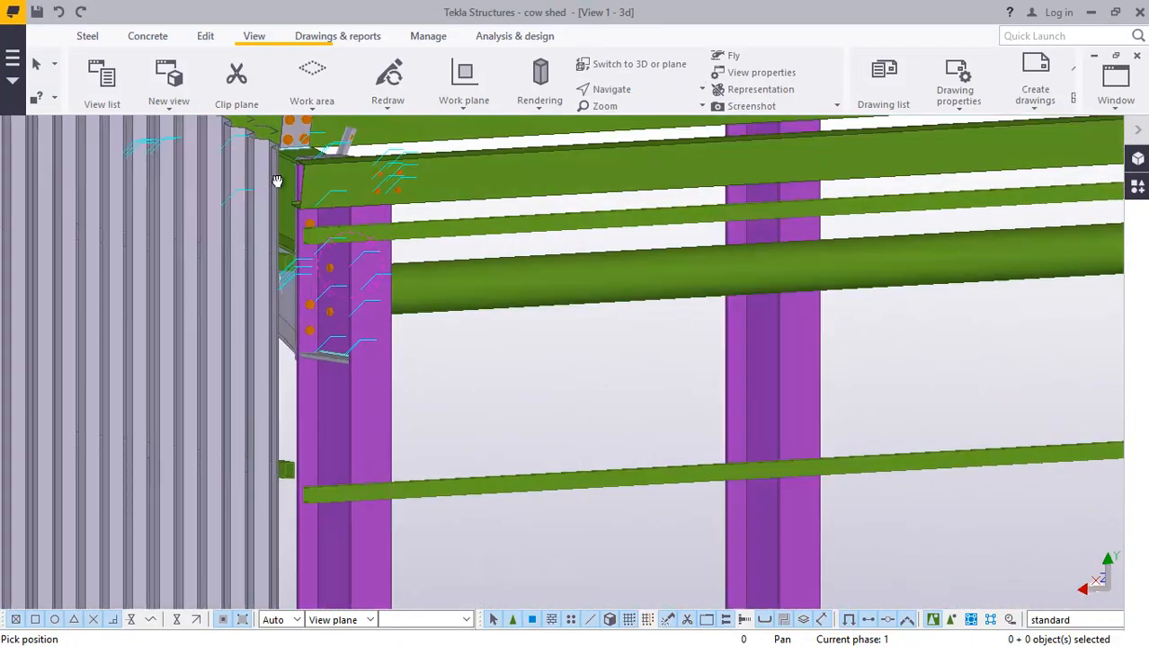
pyautogui.scroll(-5, 412, 210)
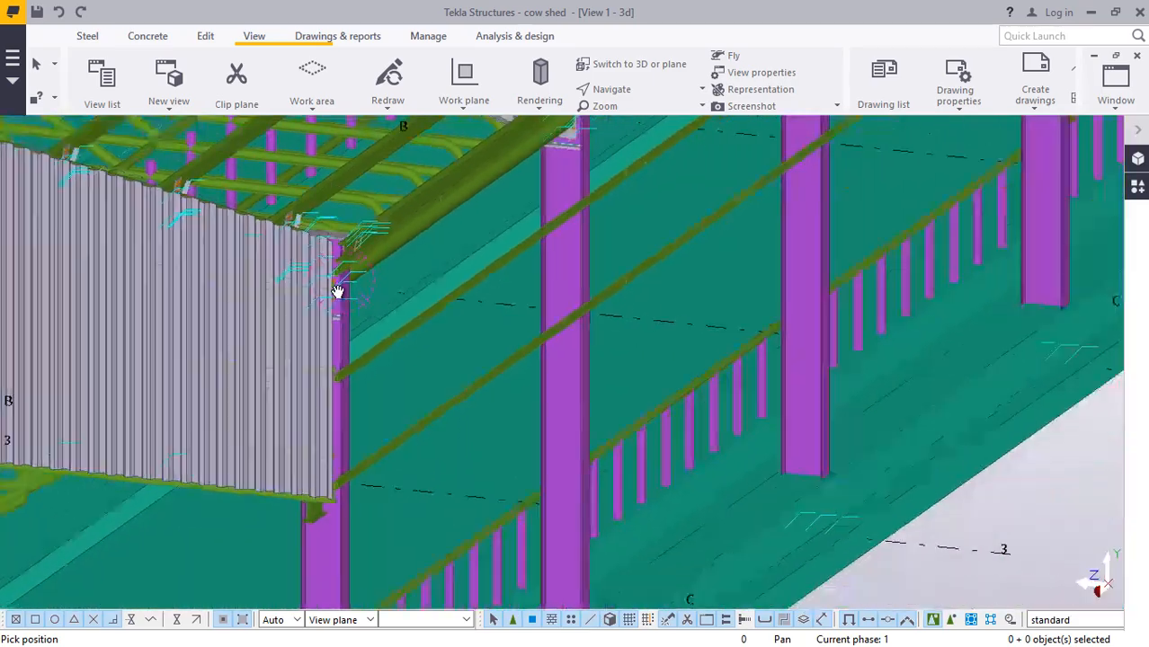
pyautogui.keyDown('ctrl'); pyautogui.moveTo(338, 292); pyautogui.dragTo(347, 346, button='middle'); pyautogui.keyUp('ctrl')
pyautogui.scroll(6, 346, 260)
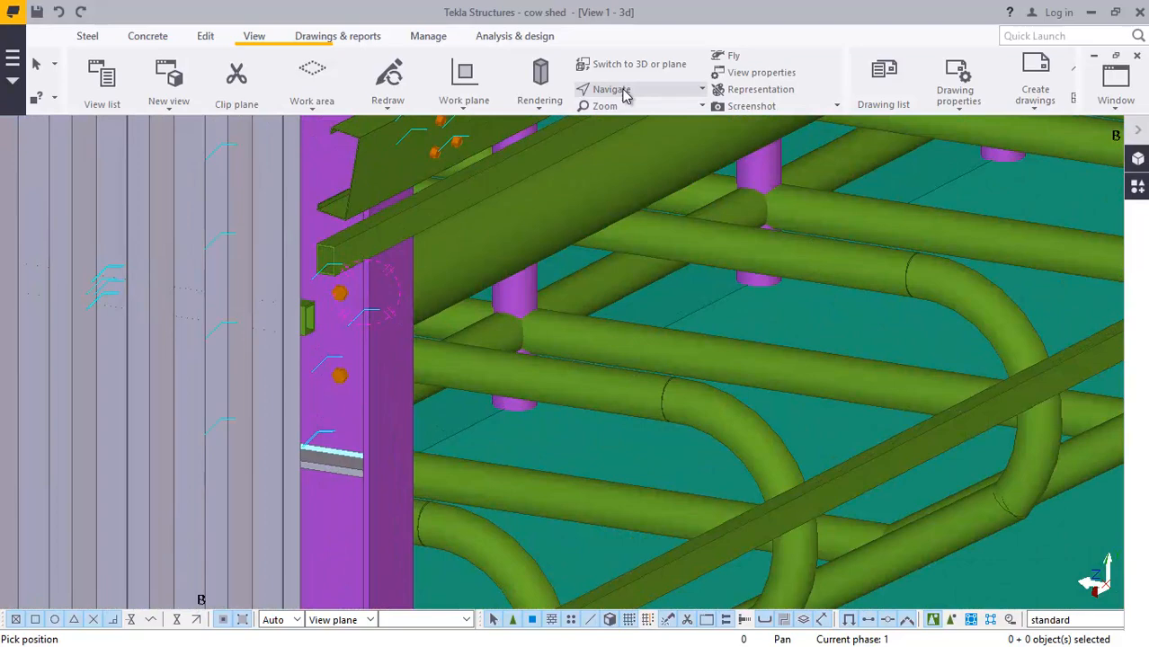
# - Rotate the view around the upper side rail's end at the grid 1 corner column and inspect the rail ends
pyautogui.click(627, 96)
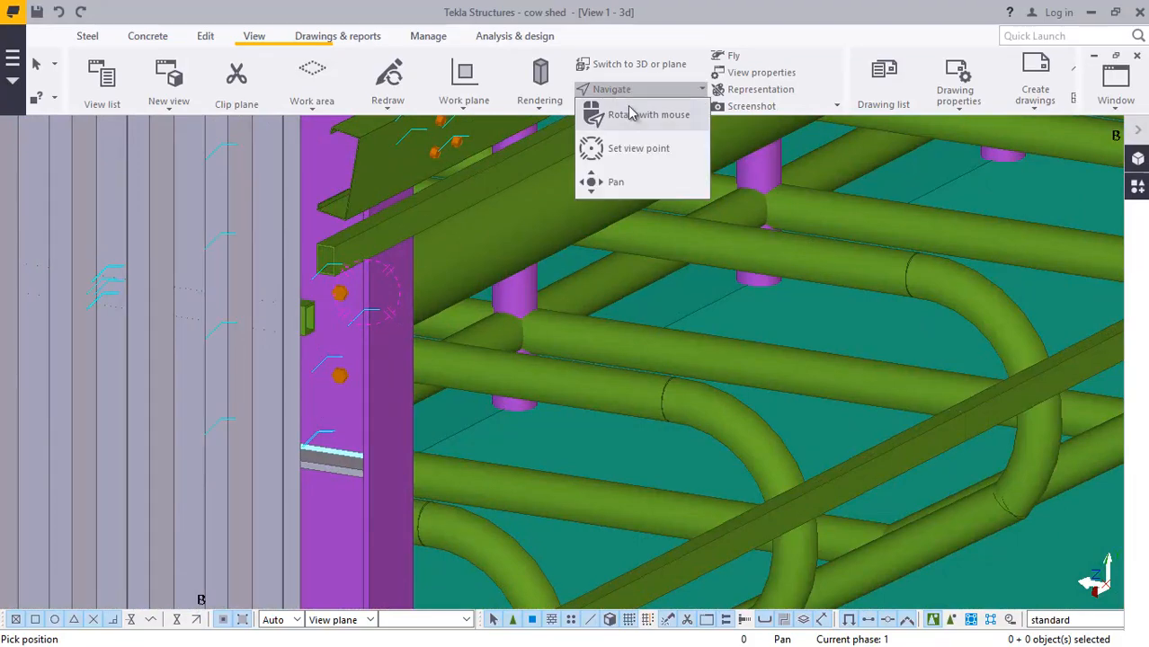
pyautogui.click(626, 113)
pyautogui.moveTo(358, 252); pyautogui.dragTo(329, 252)
pyautogui.scroll(5, 329, 253)
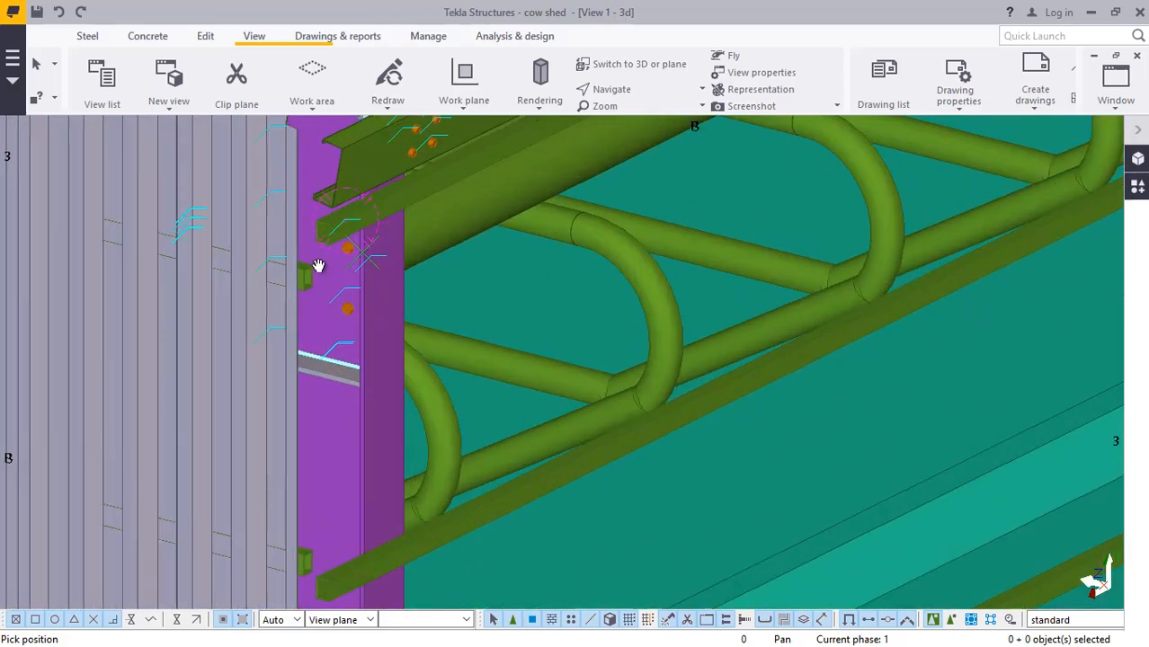
pyautogui.rightClick(365, 195)
pyautogui.click(392, 206)
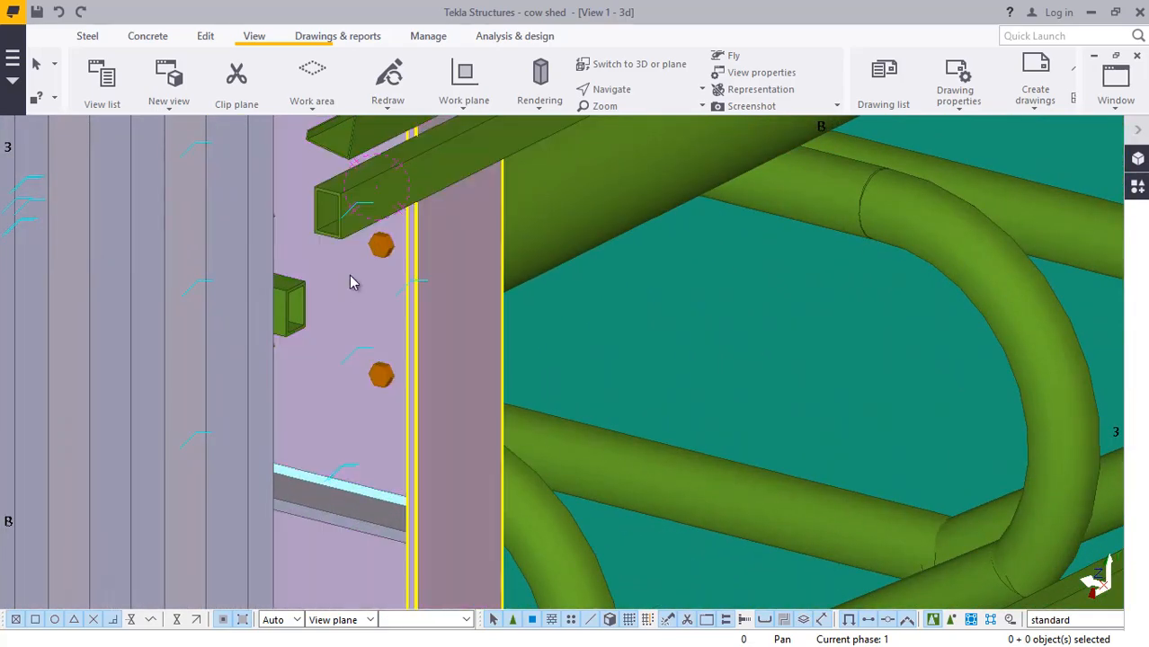
pyautogui.scroll(-4, 396, 270)
pyautogui.scroll(-3, 419, 274)
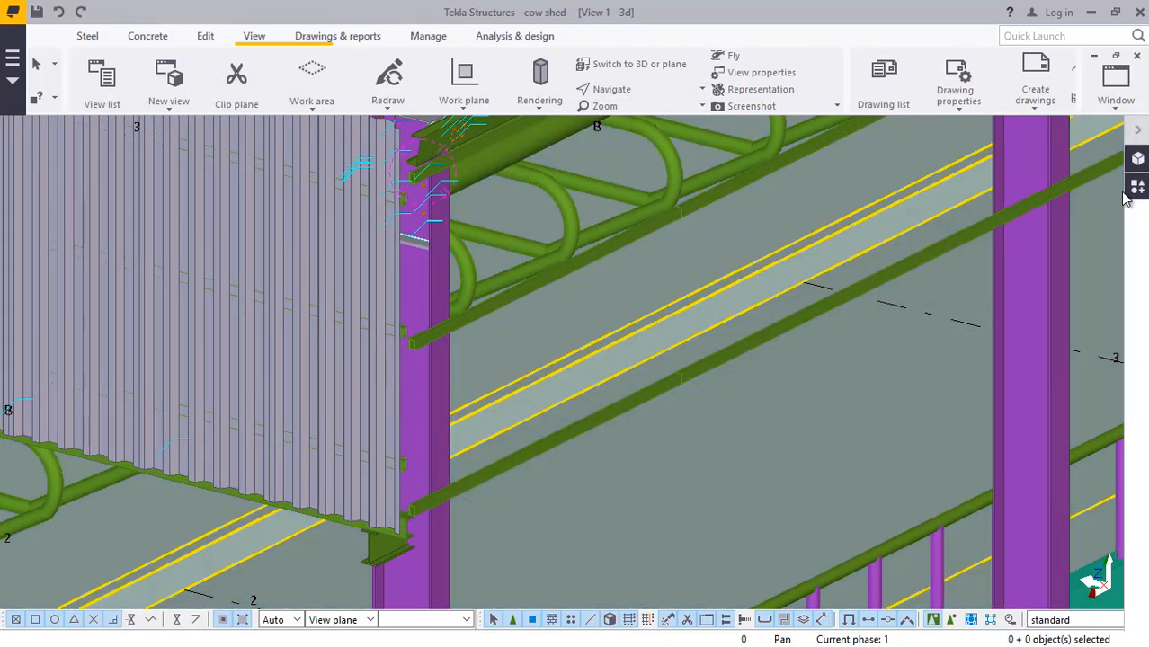
# - Place a Panel in database (8) component from the upper side rail's end at the grid 1 corner column, with a length of 1500
pyautogui.click(1133, 189)
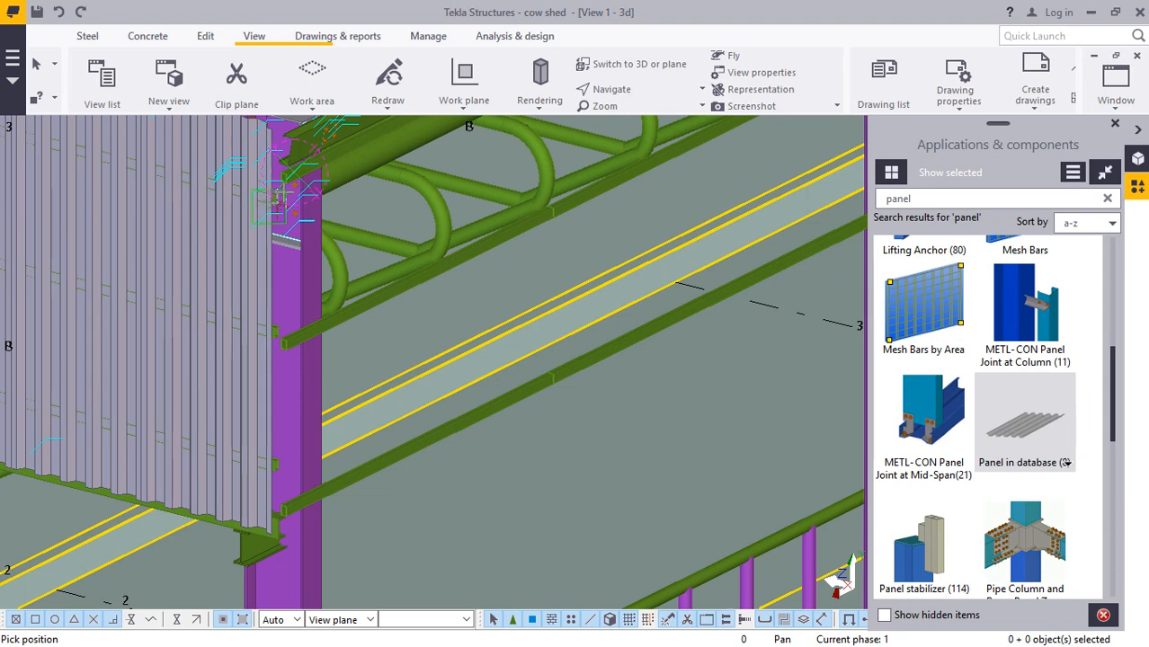
pyautogui.scroll(10, 278, 193)
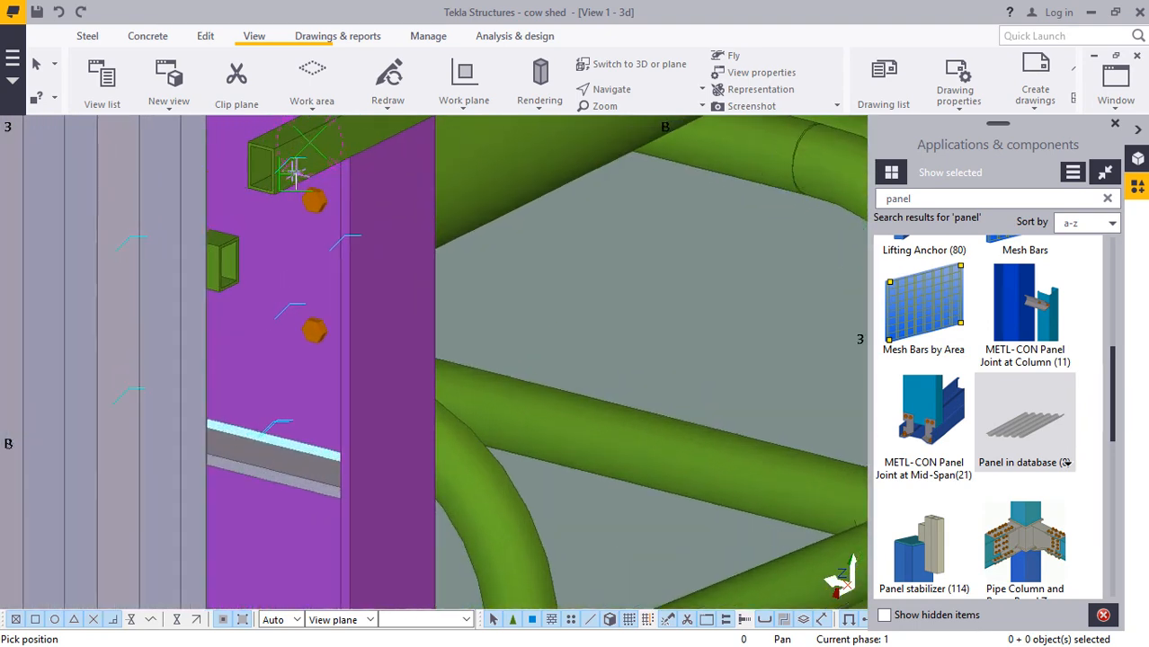
pyautogui.scroll(3, 295, 173)
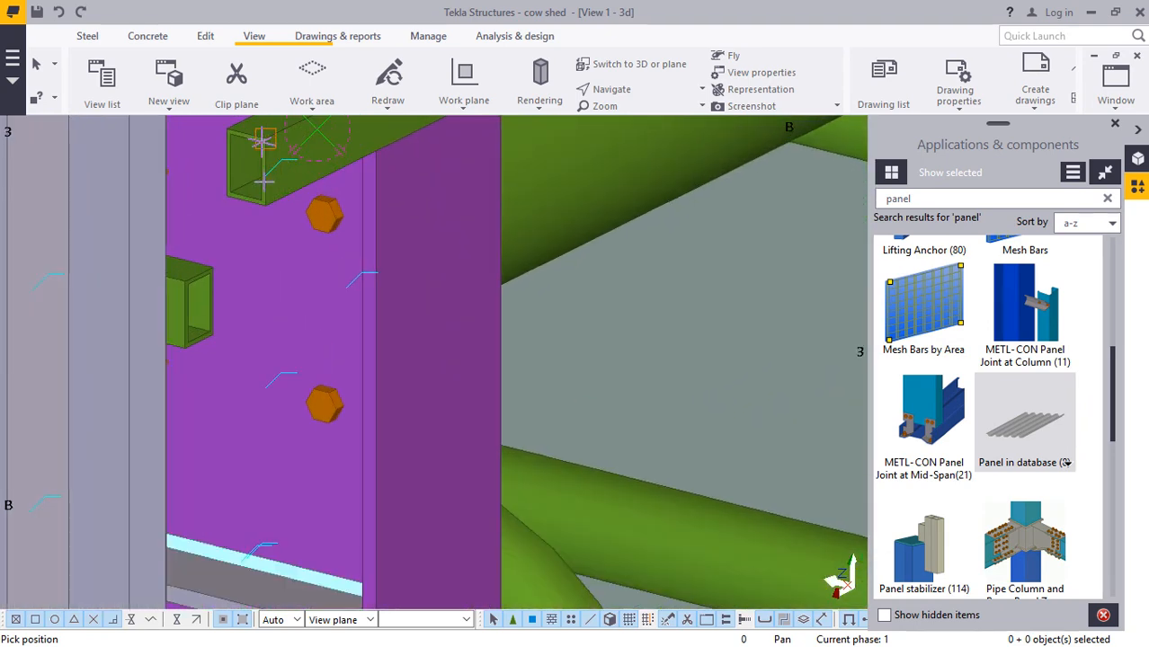
pyautogui.scroll(3, 266, 209)
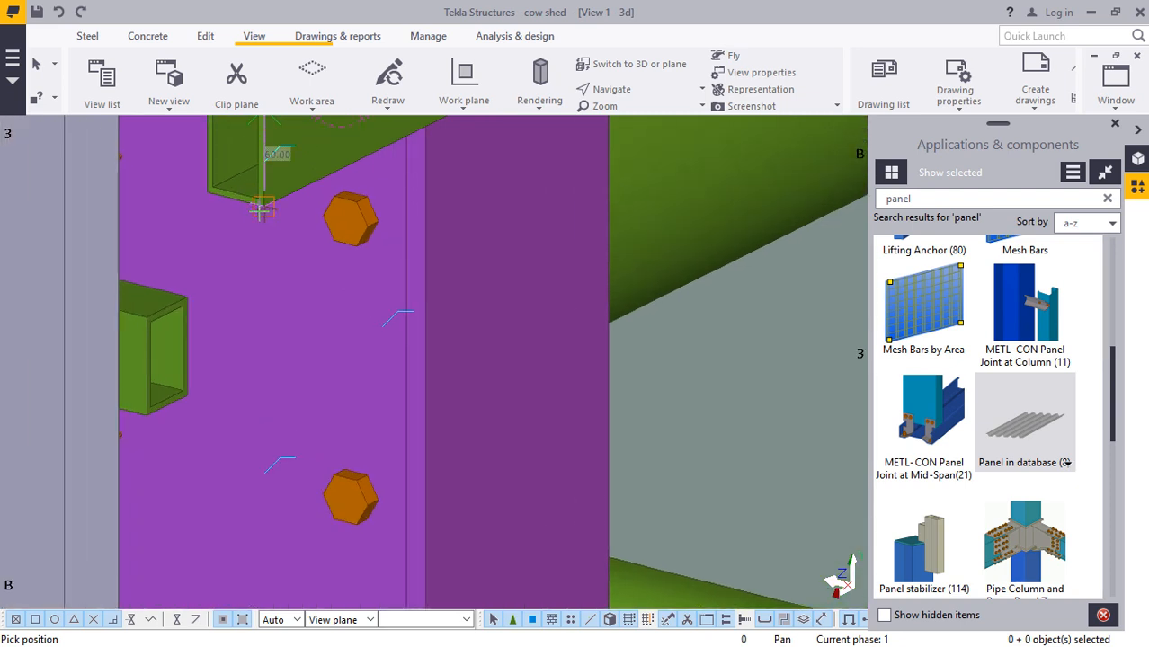
pyautogui.write('1500')
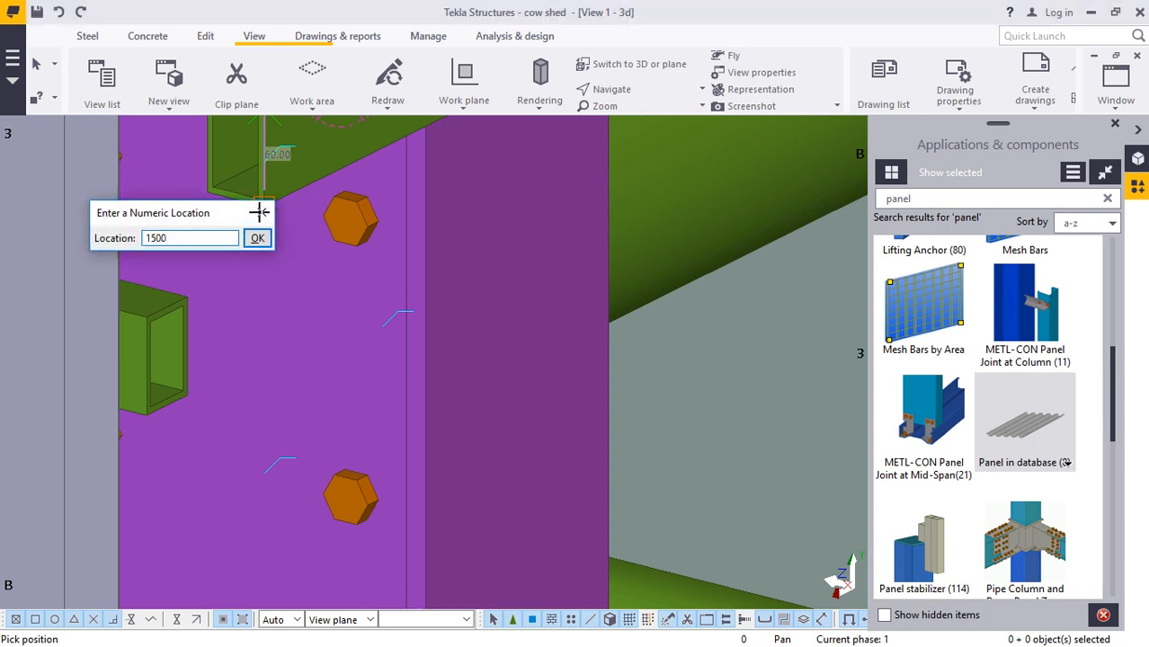
pyautogui.press('Return')
pyautogui.scroll(-8, 366, 210)
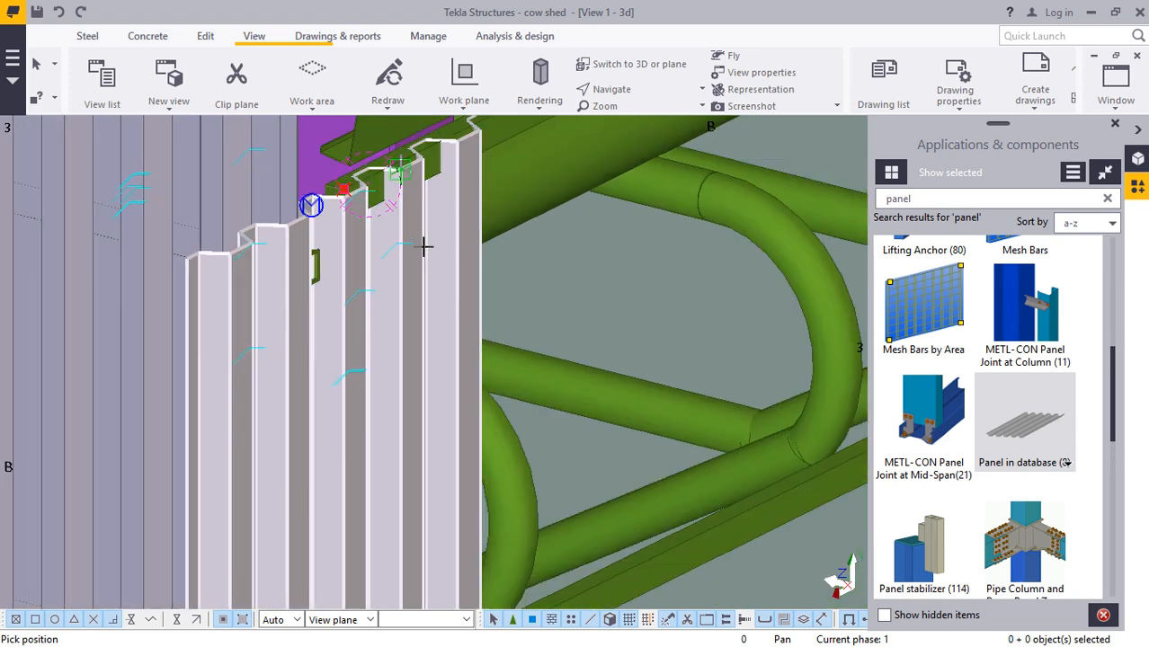
pyautogui.scroll(4, 507, 222)
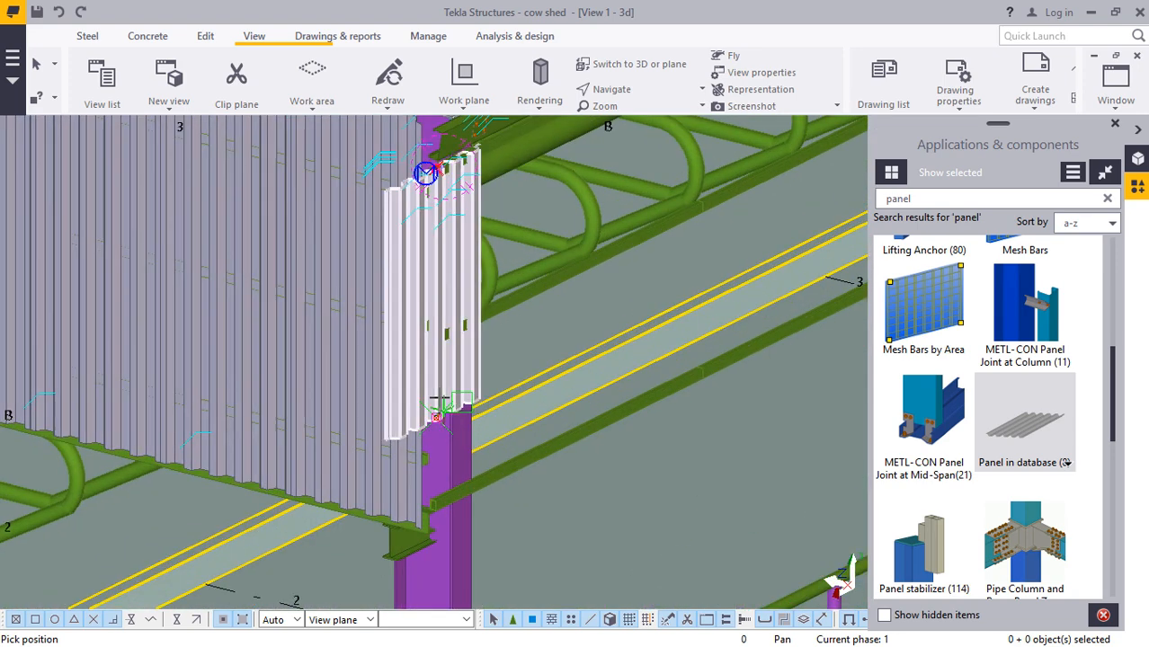
pyautogui.rightClick(468, 99)
pyautogui.click(514, 107)
# - Explode the new side wall panel component at the corner column into a separate part
pyautogui.scroll(3, 506, 285)
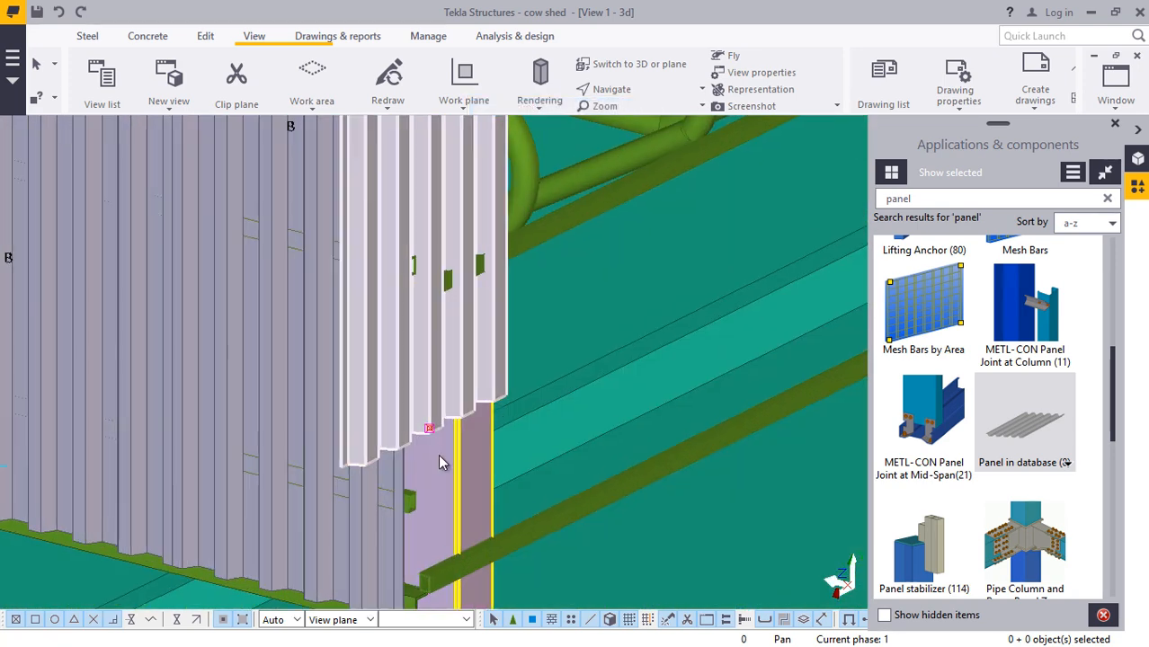
pyautogui.scroll(-2, 507, 279)
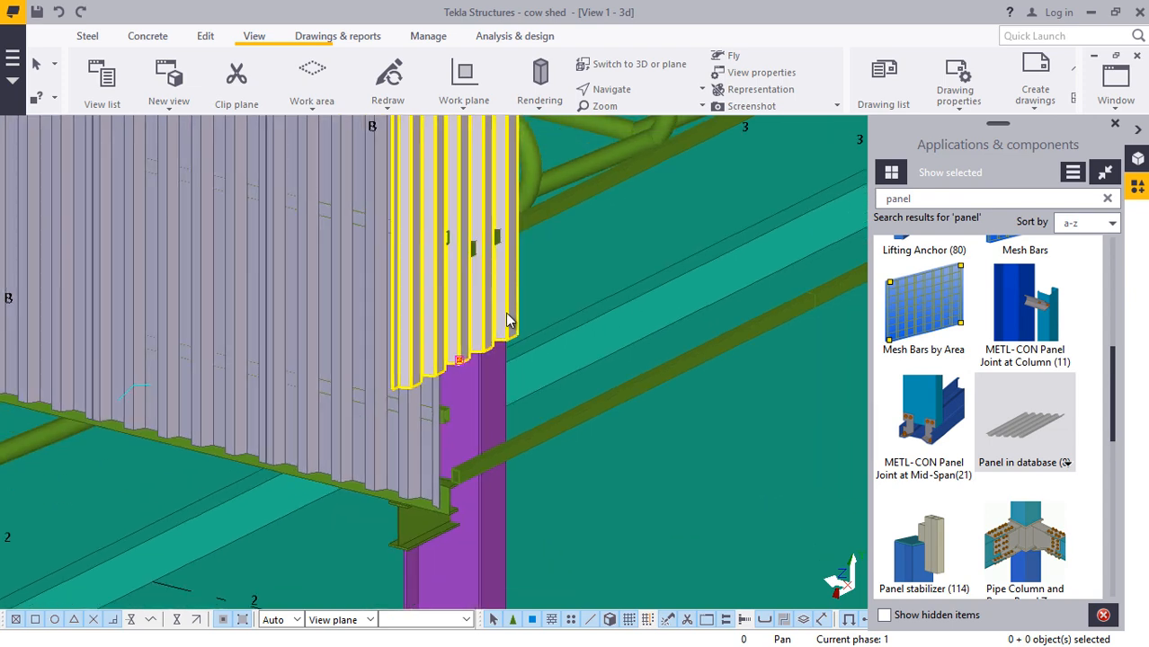
pyautogui.scroll(3, 479, 413)
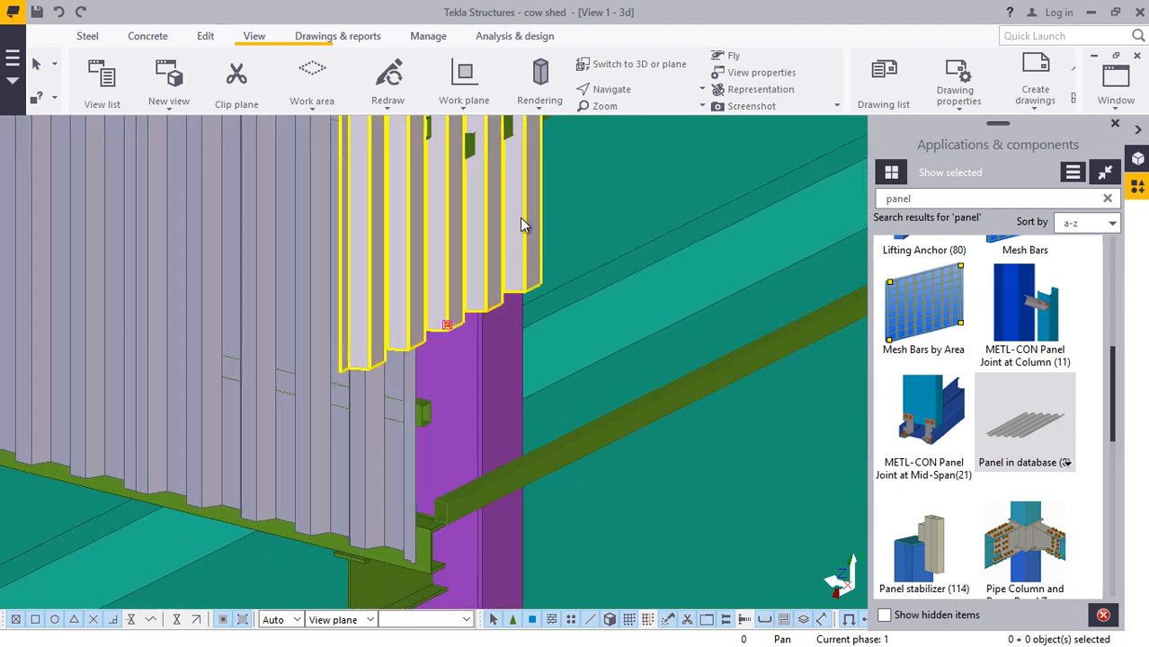
pyautogui.doubleClick(520, 223)
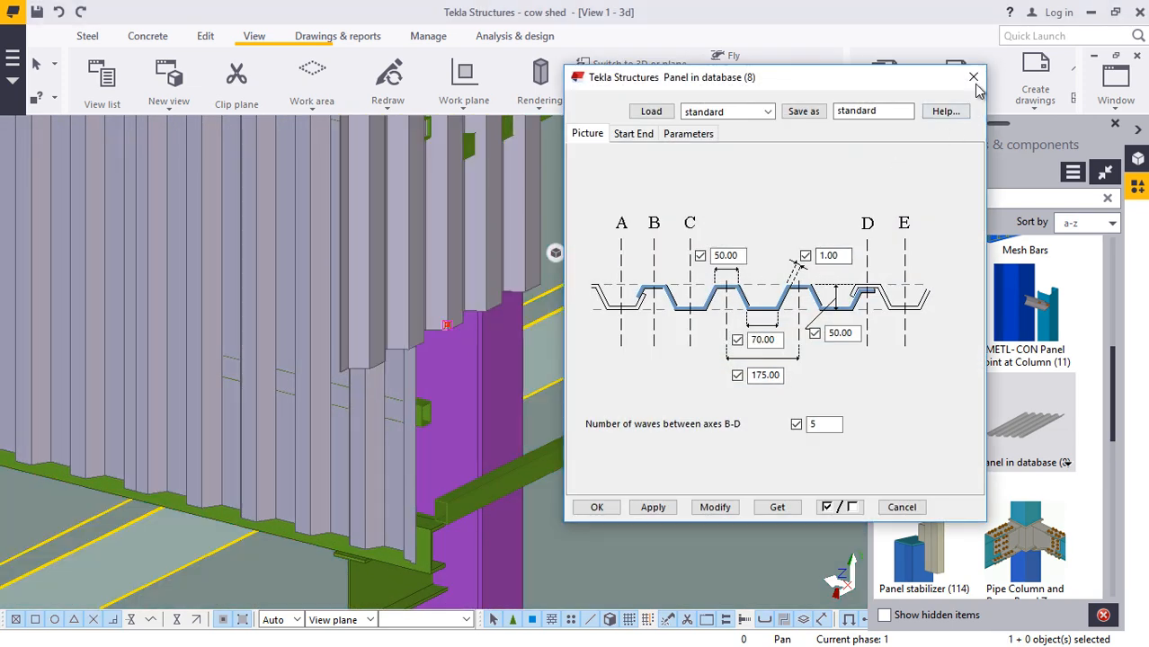
pyautogui.click(974, 78)
pyautogui.rightClick(498, 183)
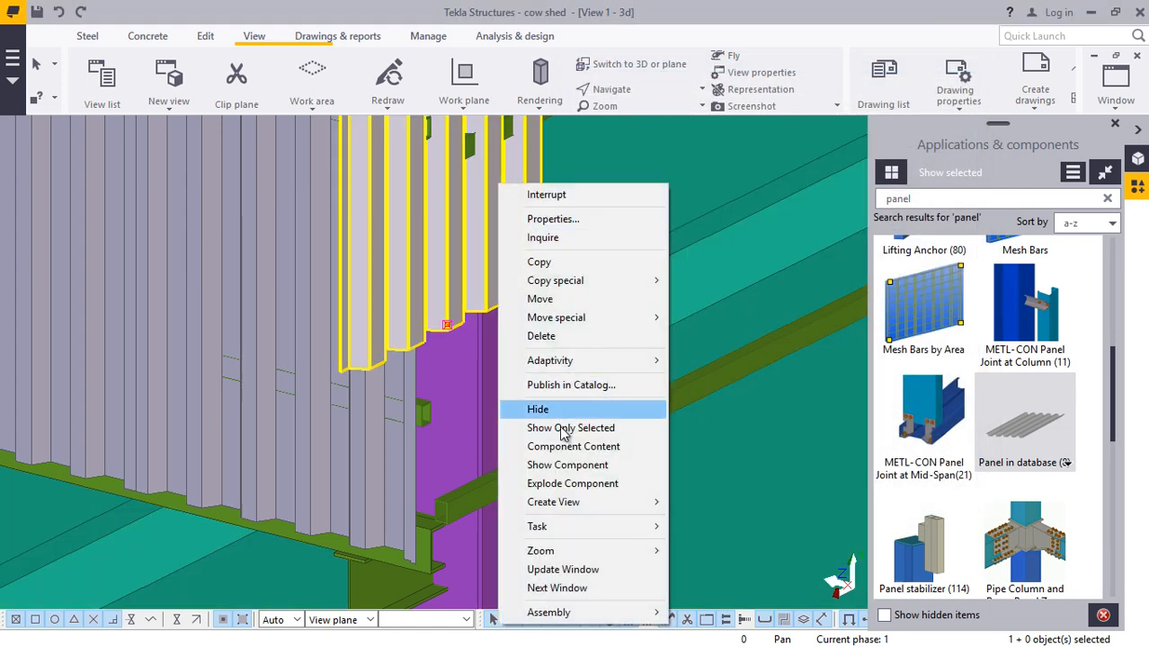
pyautogui.click(587, 482)
pyautogui.scroll(3, 456, 286)
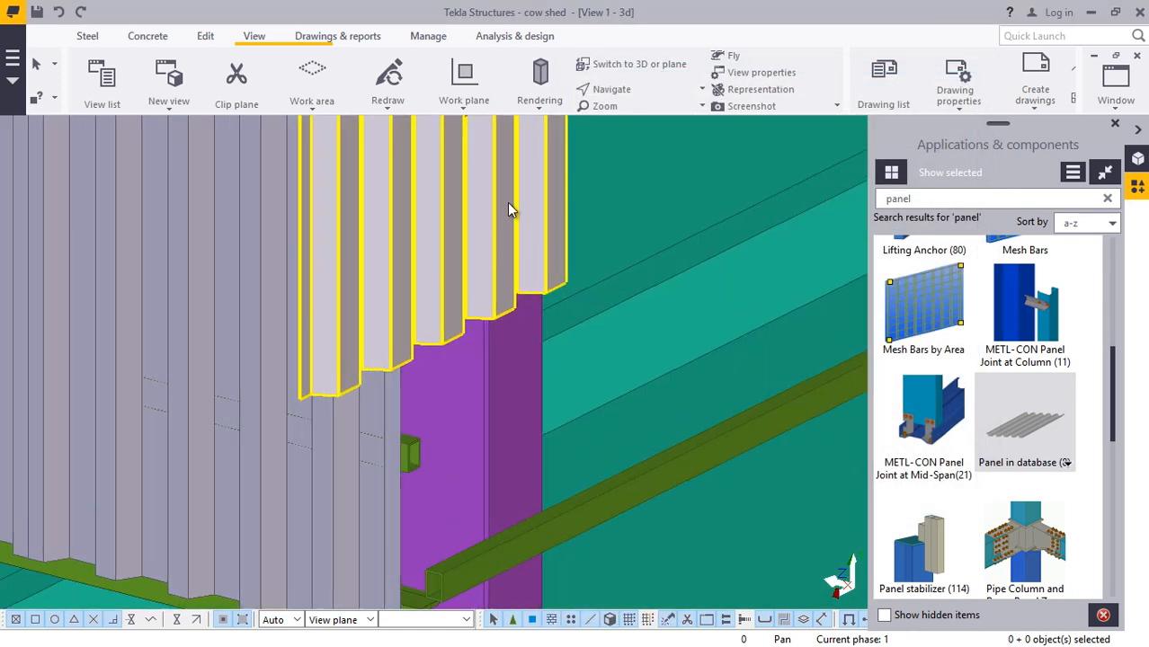
# - Lengthen the exploded side panel by setting its end offset Dx to 600
pyautogui.doubleClick(509, 209)
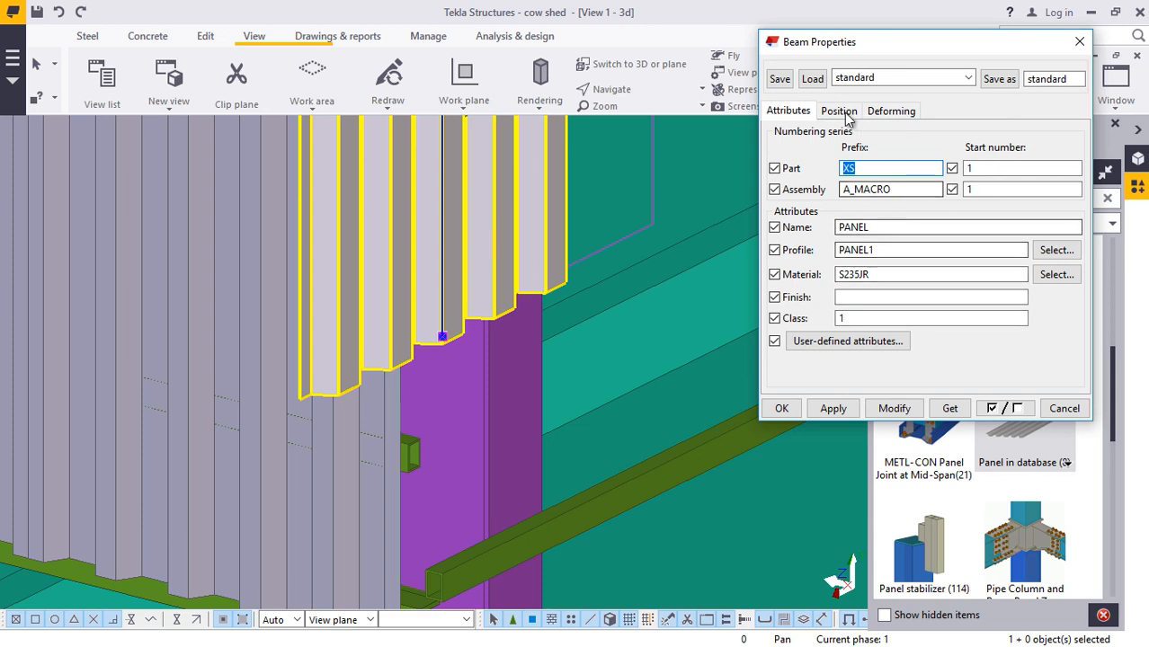
pyautogui.click(839, 112)
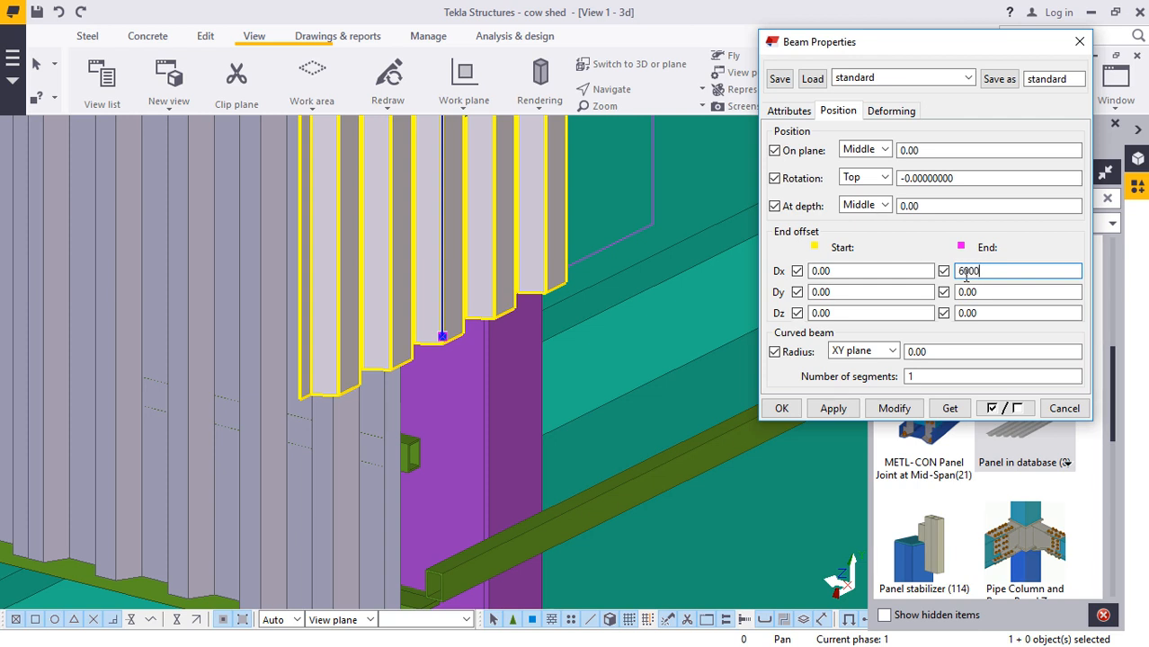
pyautogui.click(893, 410)
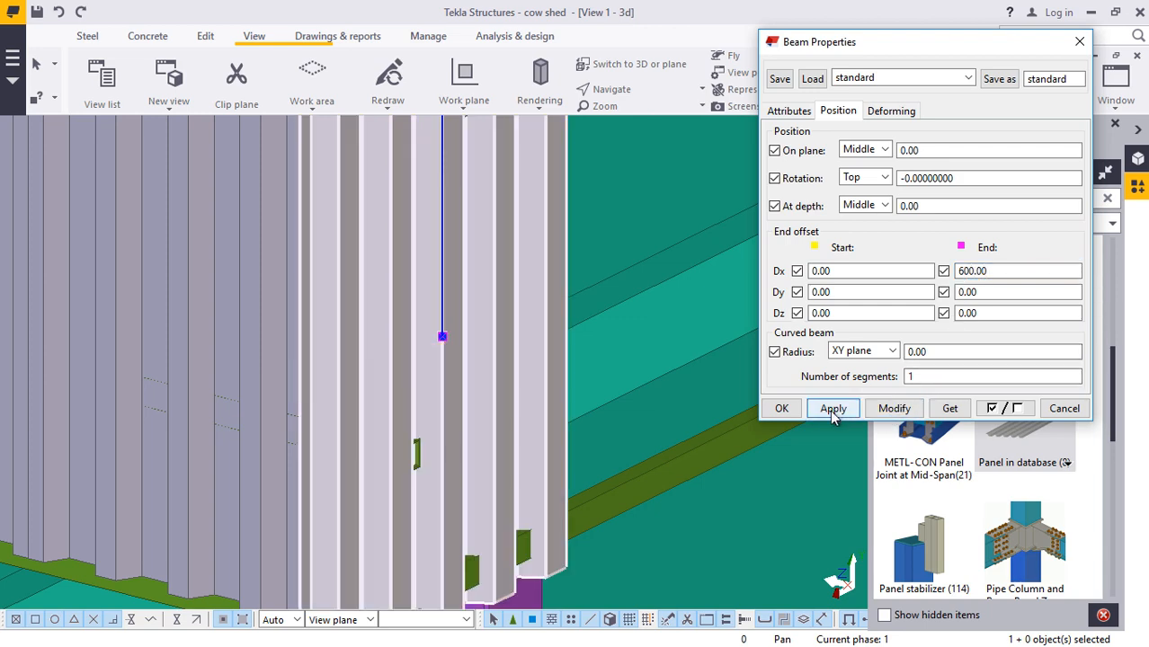
pyautogui.click(781, 409)
# - Try the Left on-plane position for the side panel, then set it to Right so the panel extends along the rails
pyautogui.keyDown('ctrl'); pyautogui.moveTo(523, 346); pyautogui.dragTo(642, 107, button='middle'); pyautogui.keyUp('ctrl')
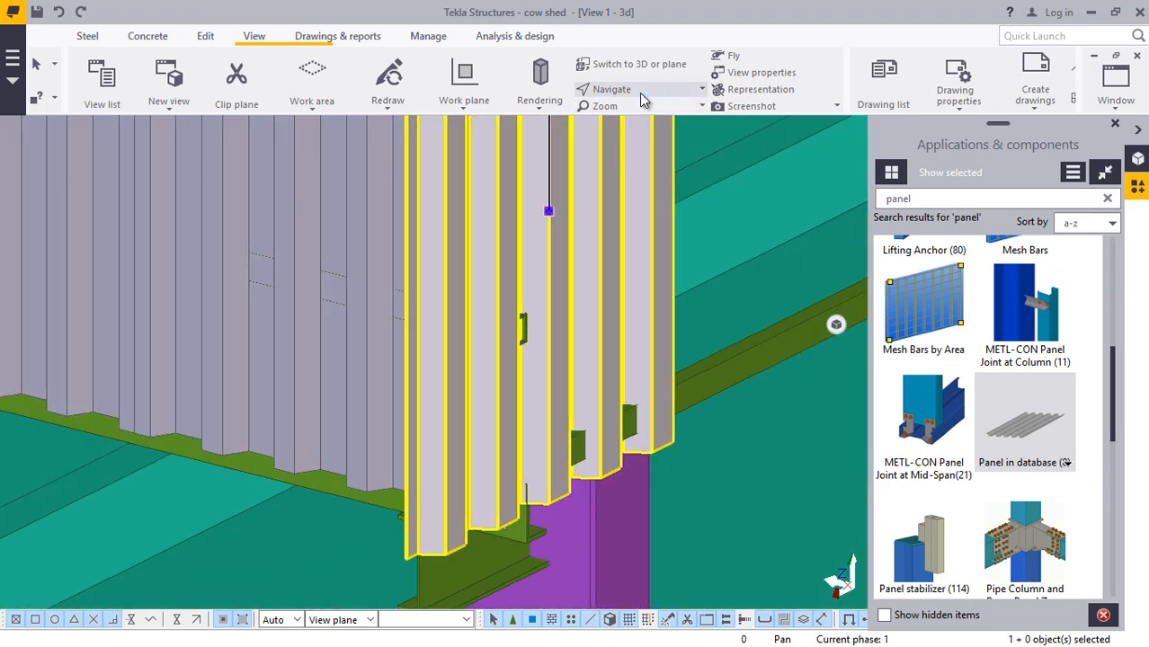
pyautogui.click(639, 93)
pyautogui.click(651, 119)
pyautogui.moveTo(480, 491); pyautogui.dragTo(456, 536)
pyautogui.rightClick(426, 385)
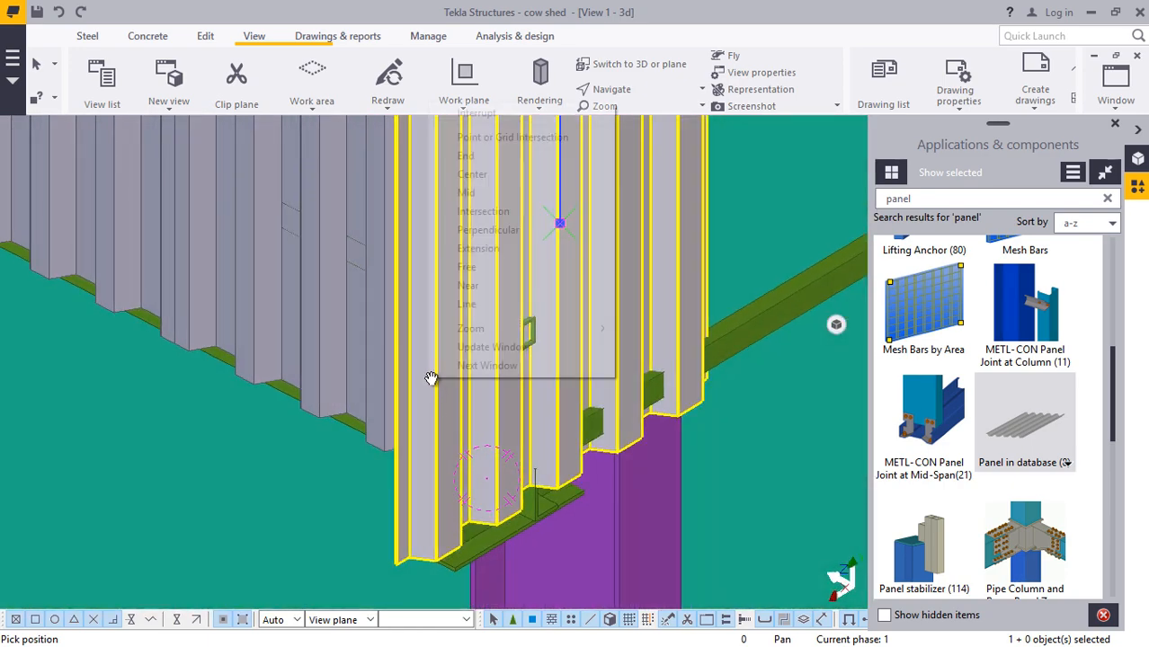
pyautogui.click(454, 111)
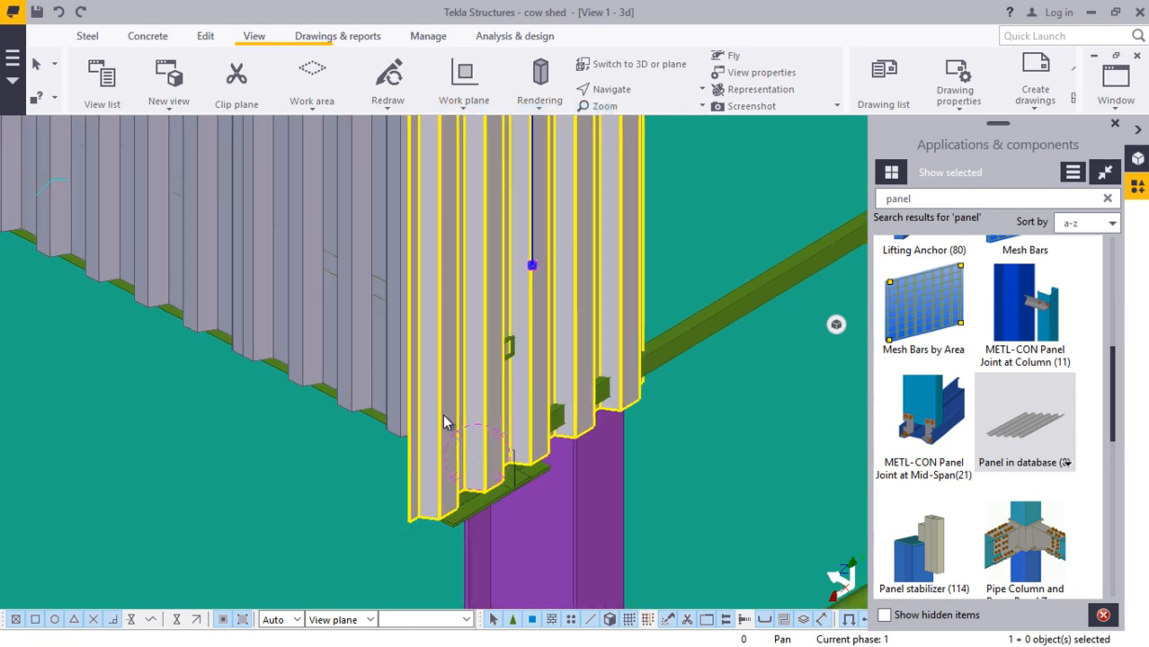
pyautogui.doubleClick(434, 268)
pyautogui.click(838, 111)
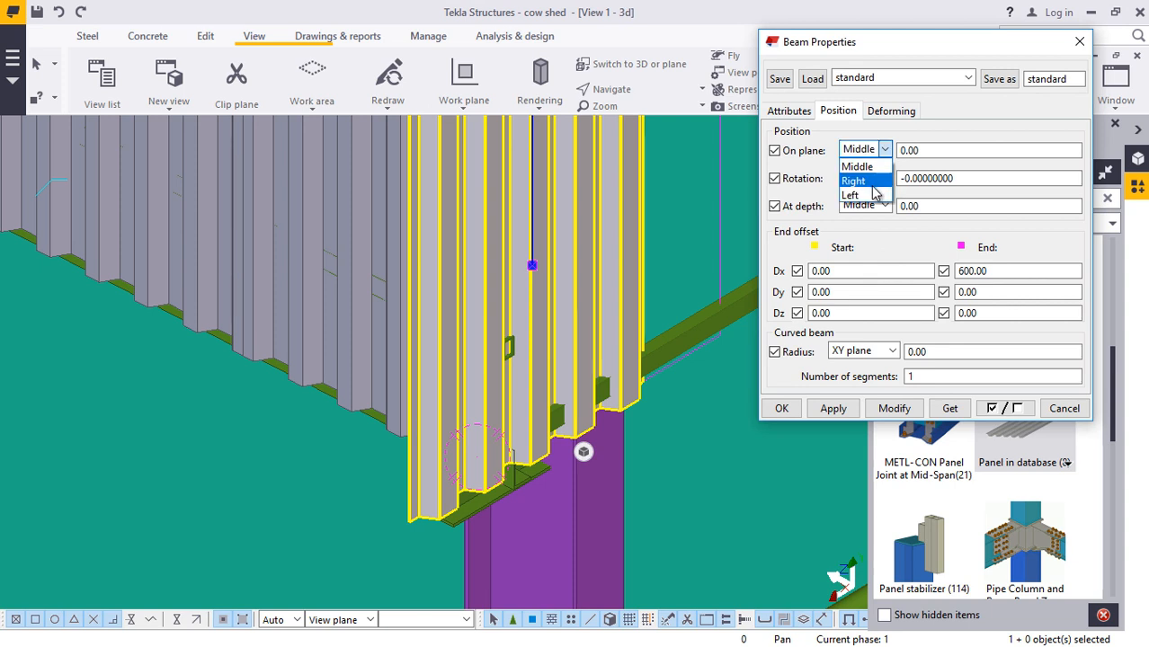
pyautogui.click(872, 195)
pyautogui.click(896, 408)
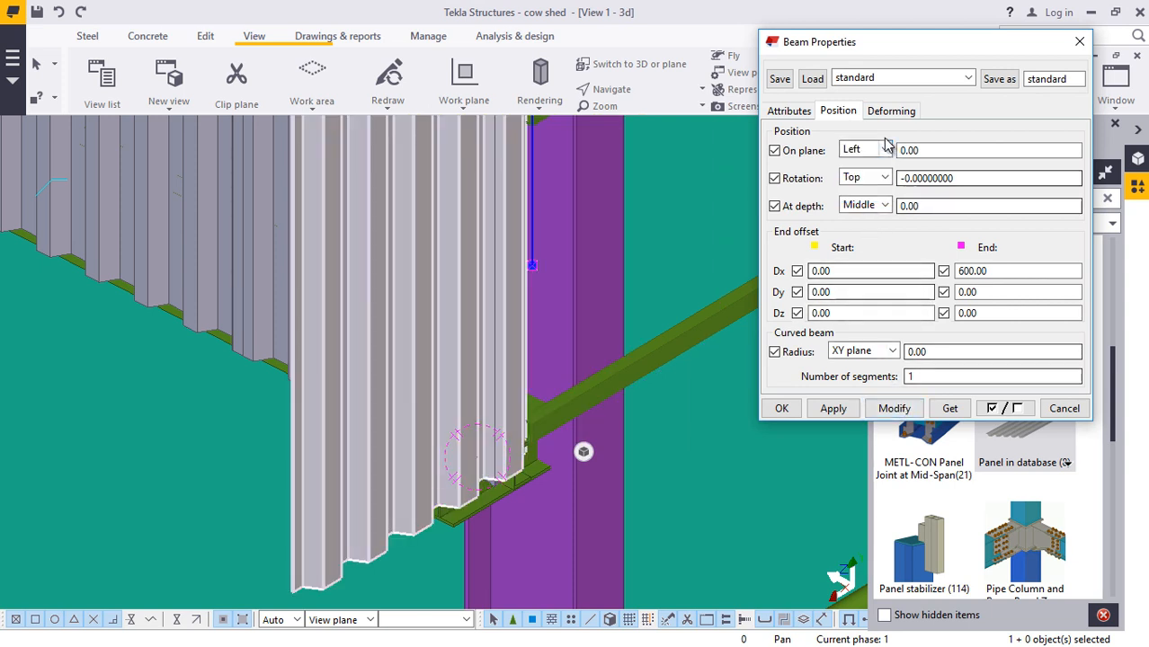
pyautogui.click(876, 149)
pyautogui.click(893, 410)
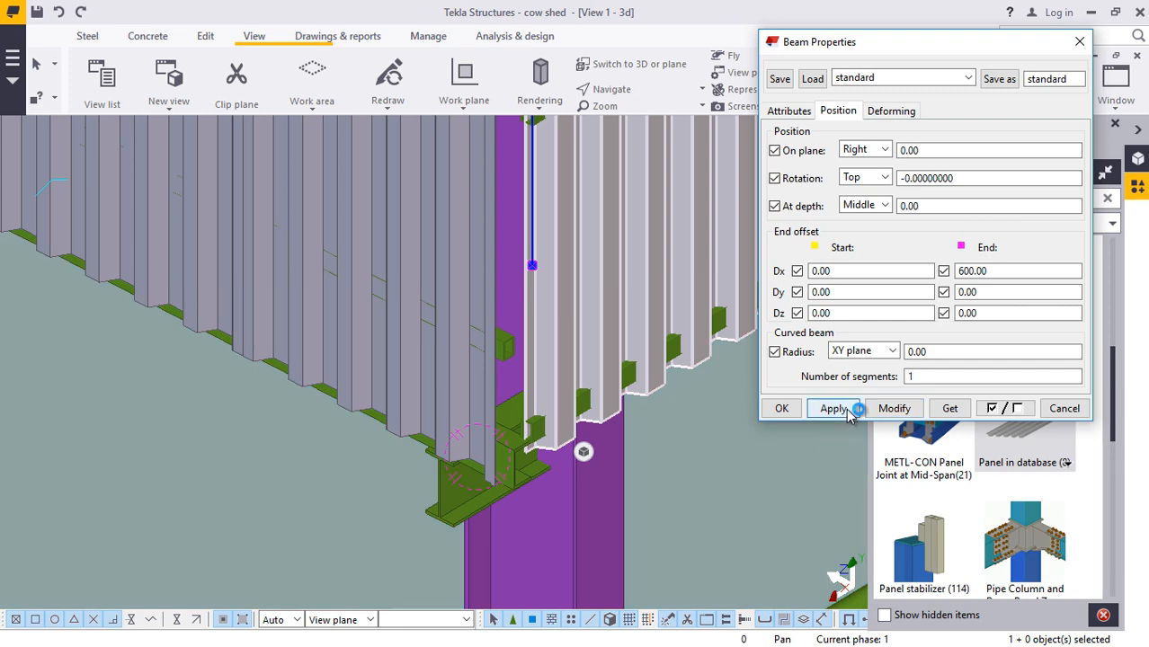
pyautogui.click(781, 409)
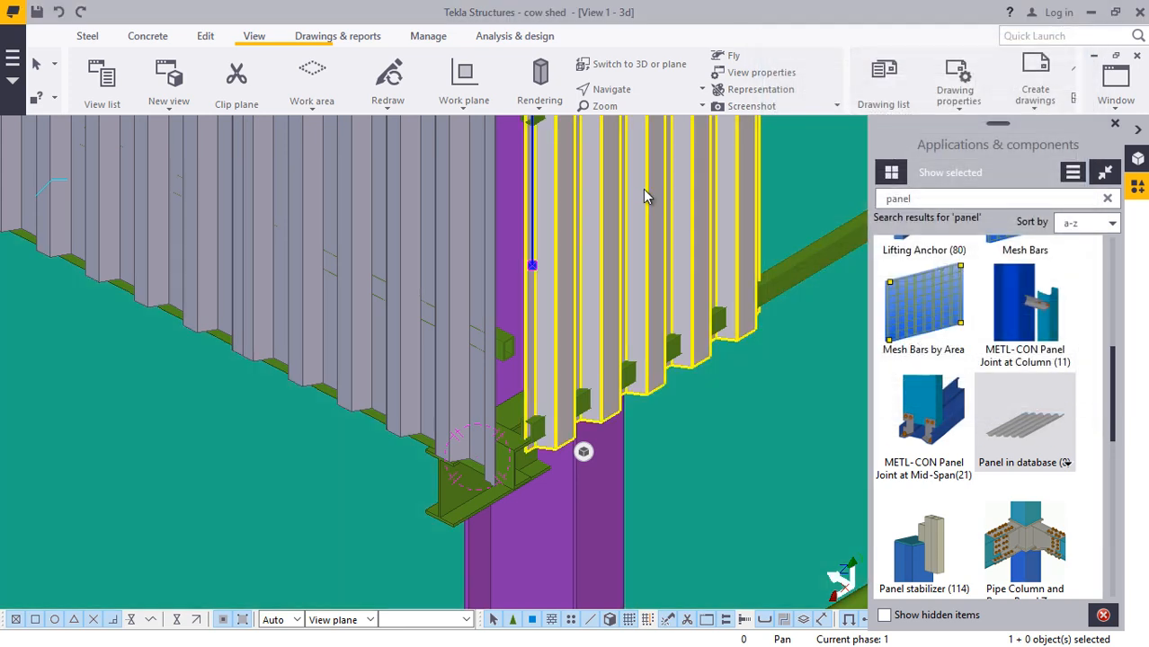
# - Try the Front depth position for the side panel, then set it to Behind so the sheet sits outside the rails
pyautogui.doubleClick(738, 248)
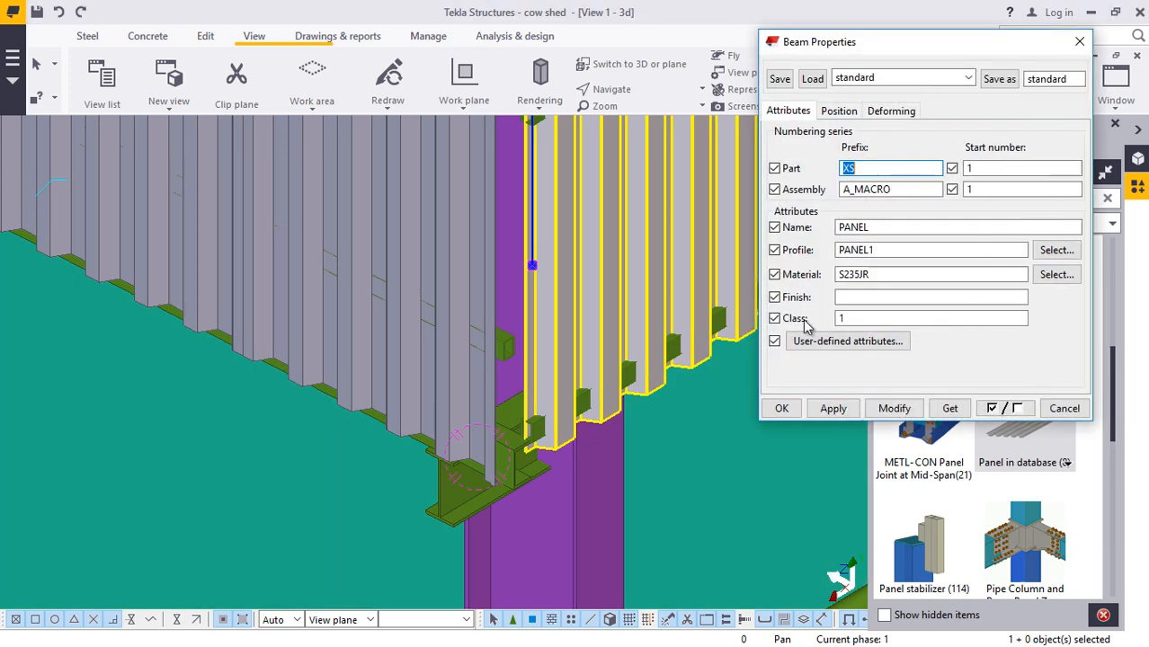
pyautogui.click(837, 111)
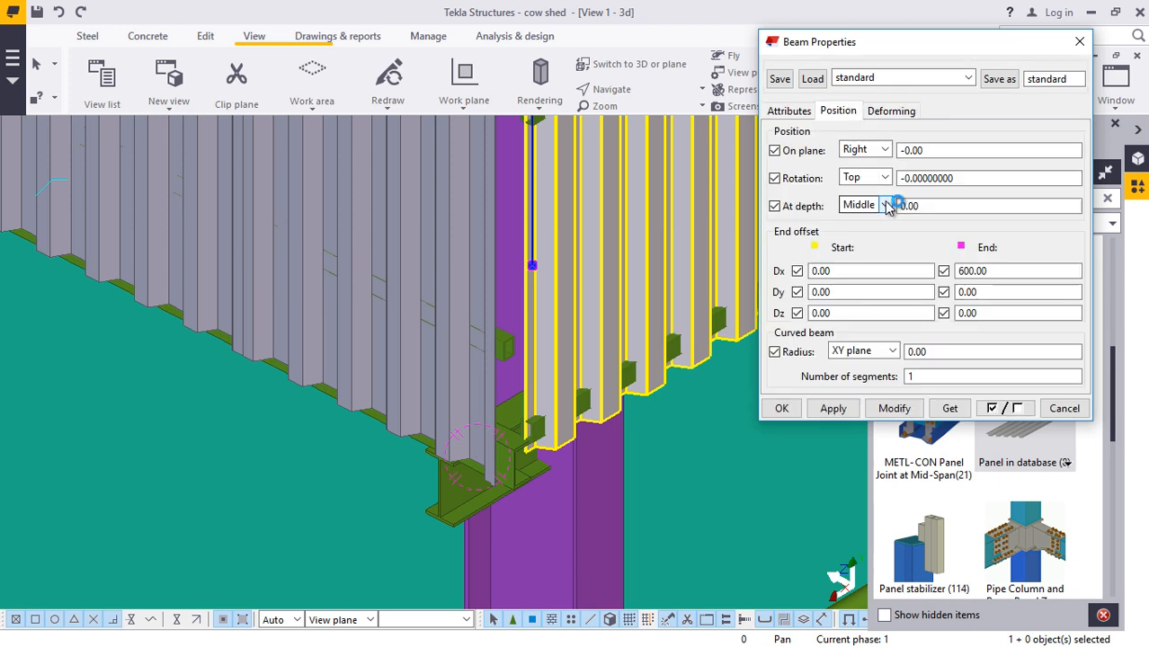
pyautogui.click(885, 205)
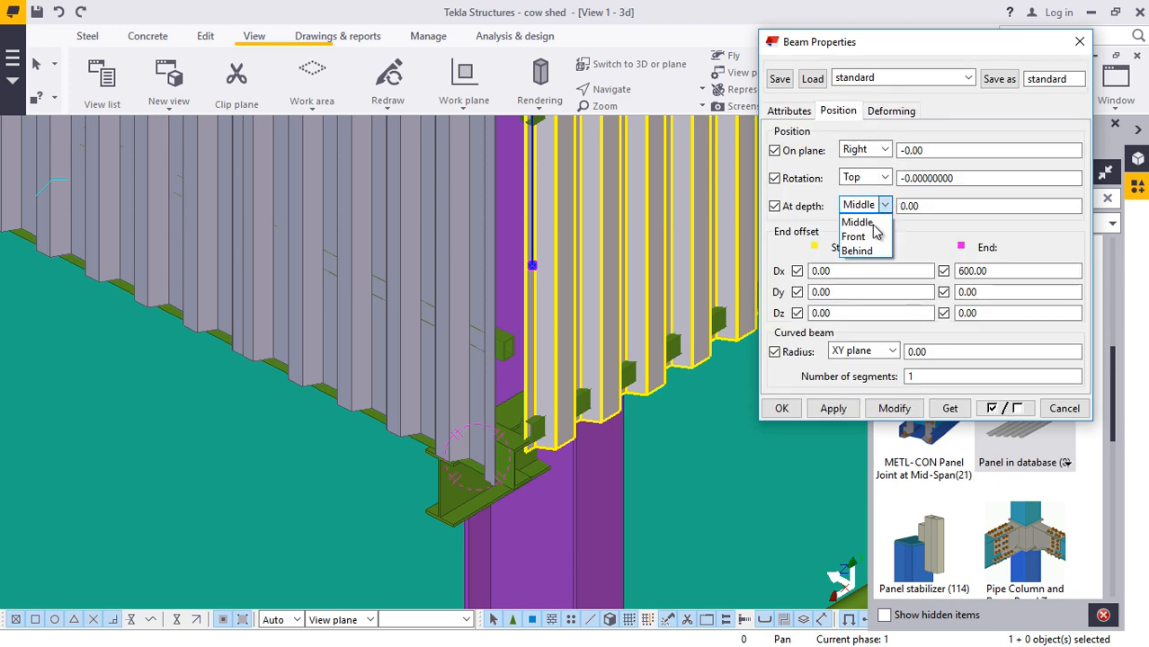
pyautogui.click(892, 409)
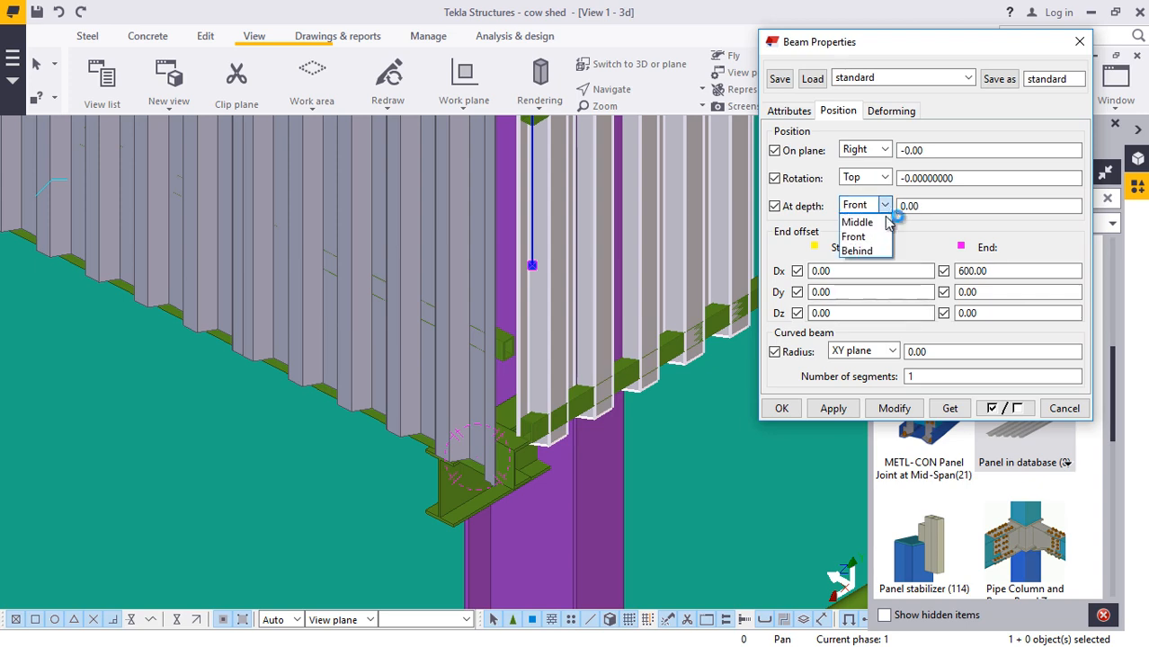
pyautogui.click(894, 410)
# - Examine the side panel's lower end and its upper corrugated edge where it meets the rail at the gable corner
pyautogui.scroll(-5, 418, 467)
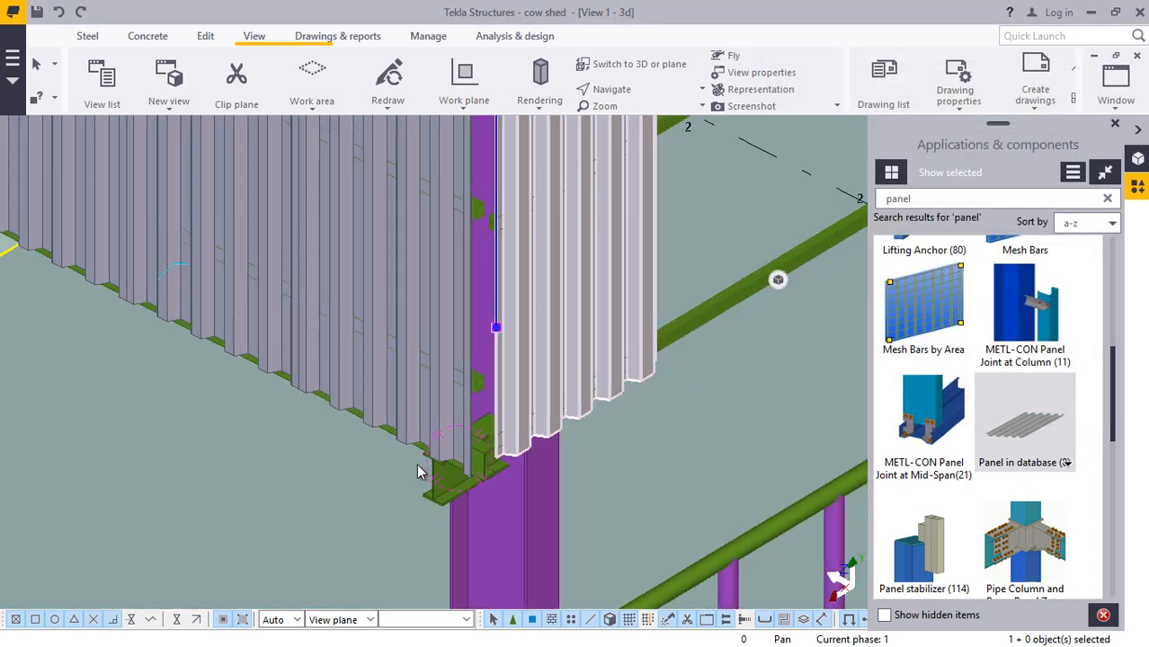
pyautogui.scroll(3, 501, 283)
pyautogui.scroll(3, 422, 284)
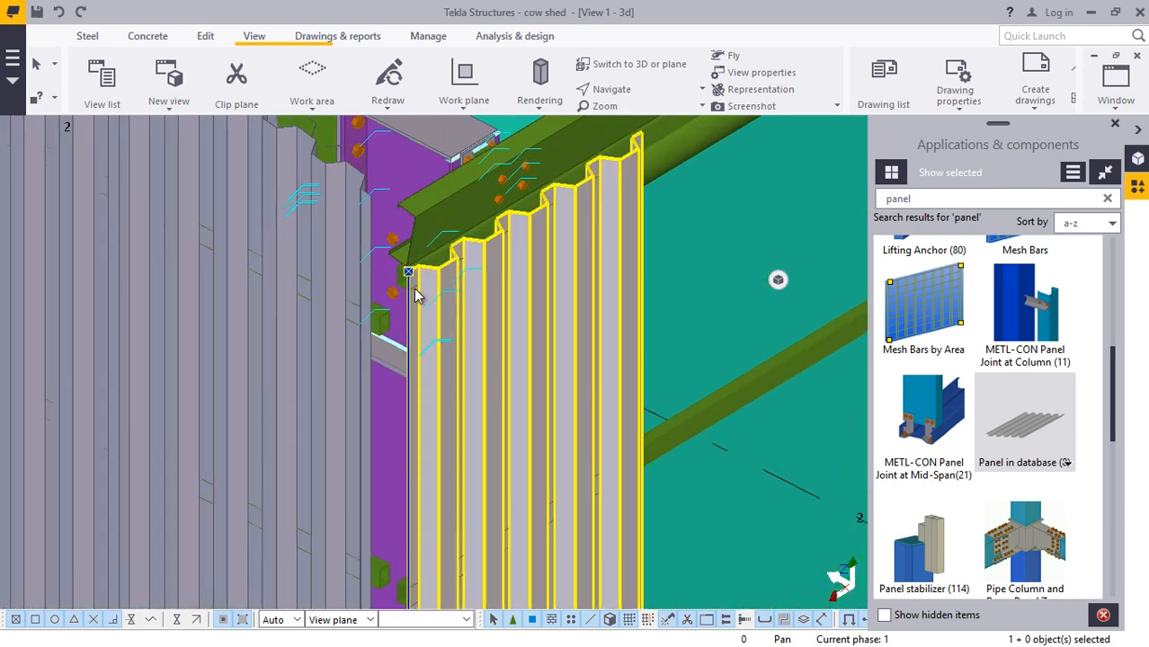
pyautogui.click(633, 92)
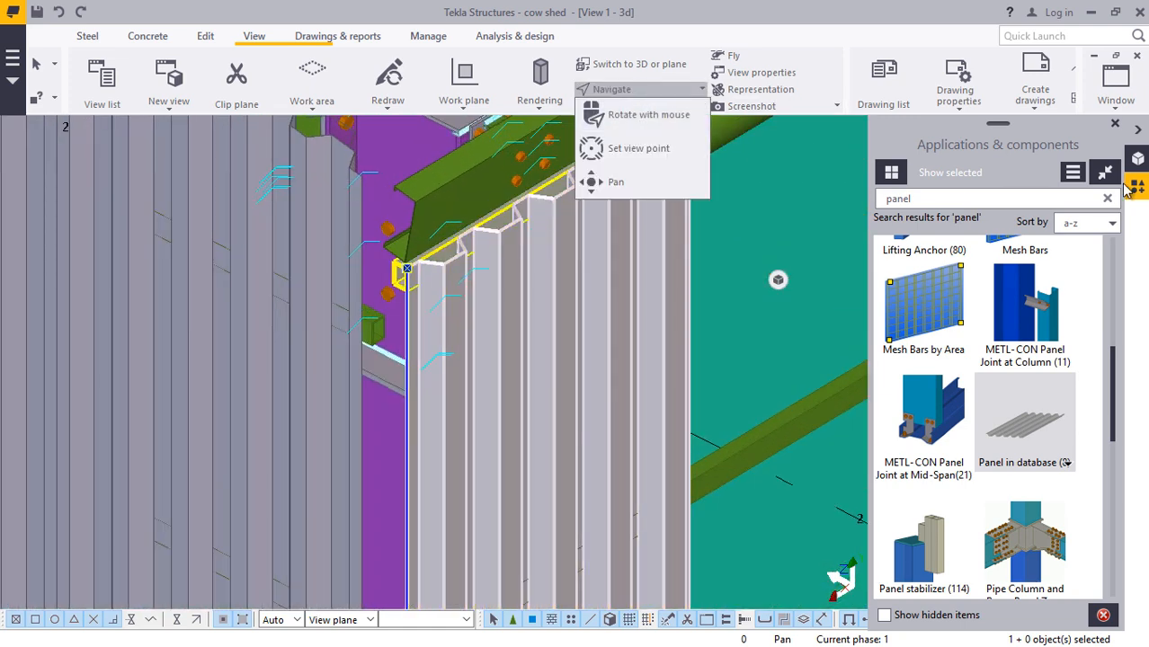
pyautogui.click(1114, 125)
pyautogui.click(633, 92)
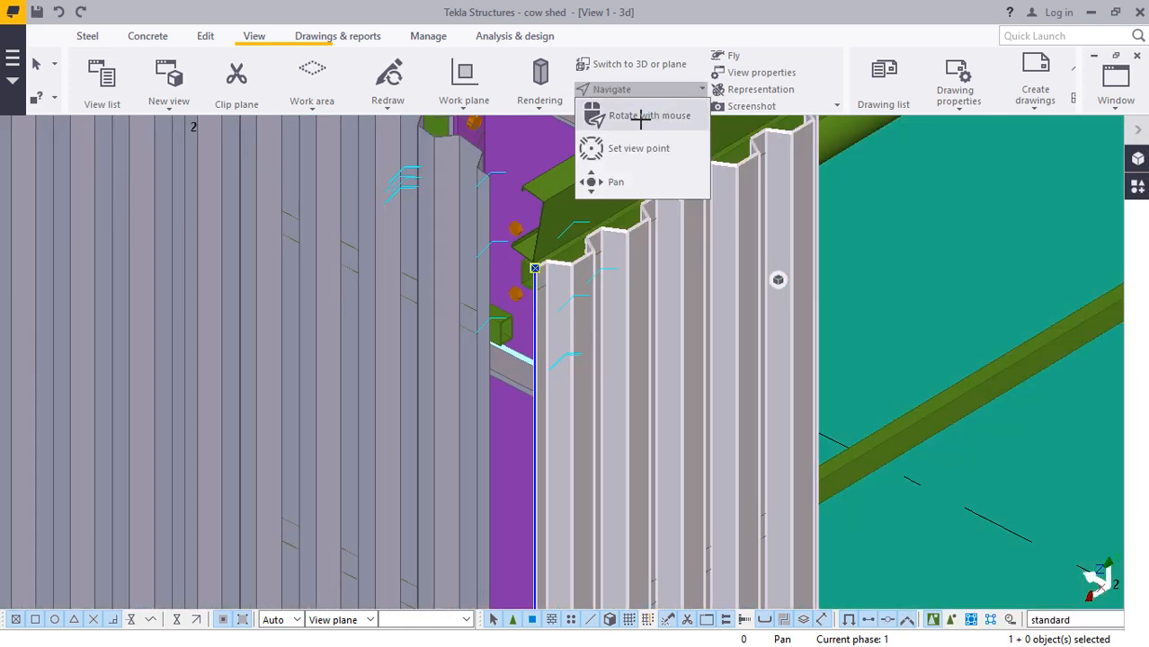
pyautogui.click(640, 119)
pyautogui.moveTo(637, 310); pyautogui.dragTo(519, 246)
pyautogui.scroll(5, 584, 228)
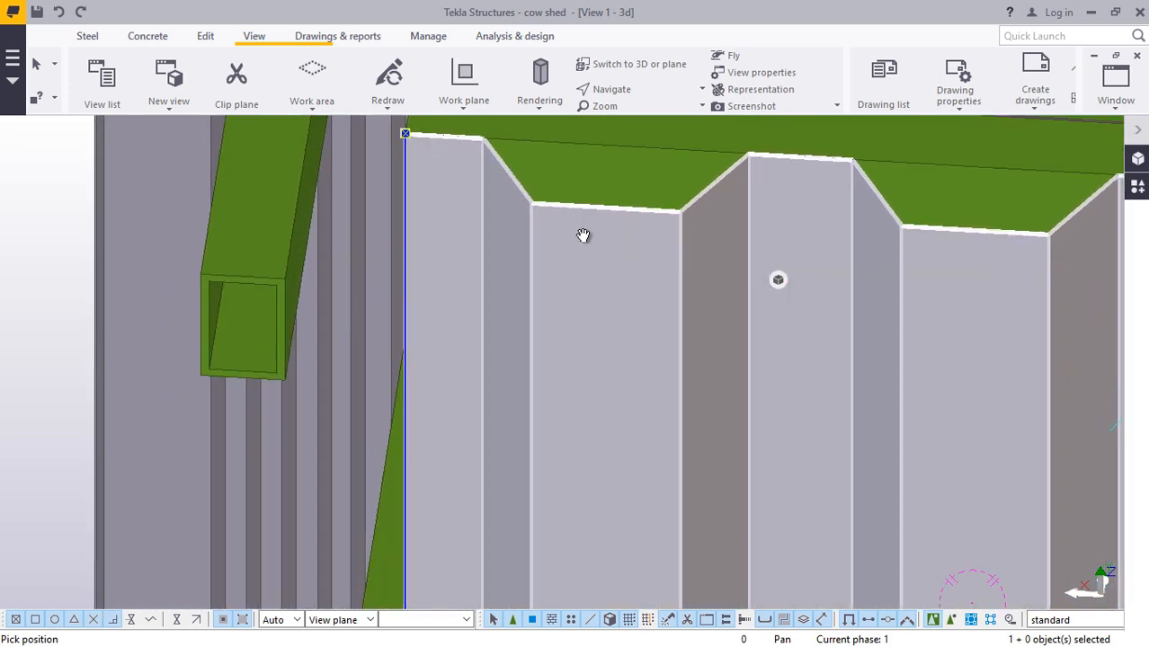
pyautogui.rightClick(584, 236)
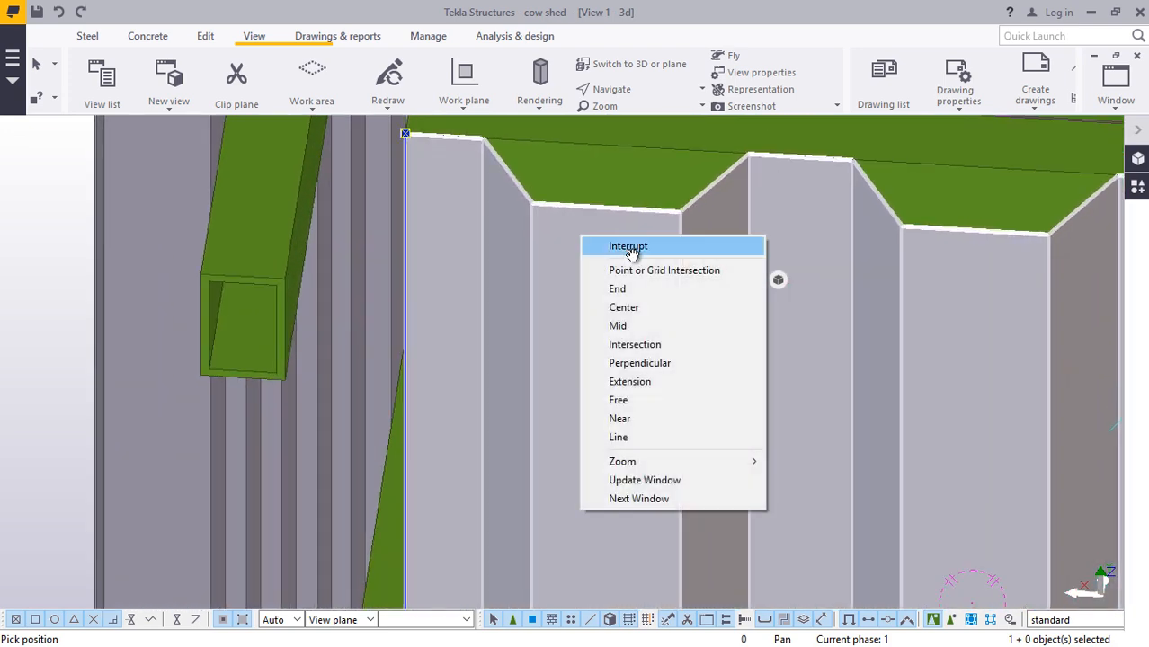
pyautogui.click(629, 247)
# - Move the side panel by 100 along its upper corrugation edge toward the gable corner
pyautogui.scroll(4, 548, 211)
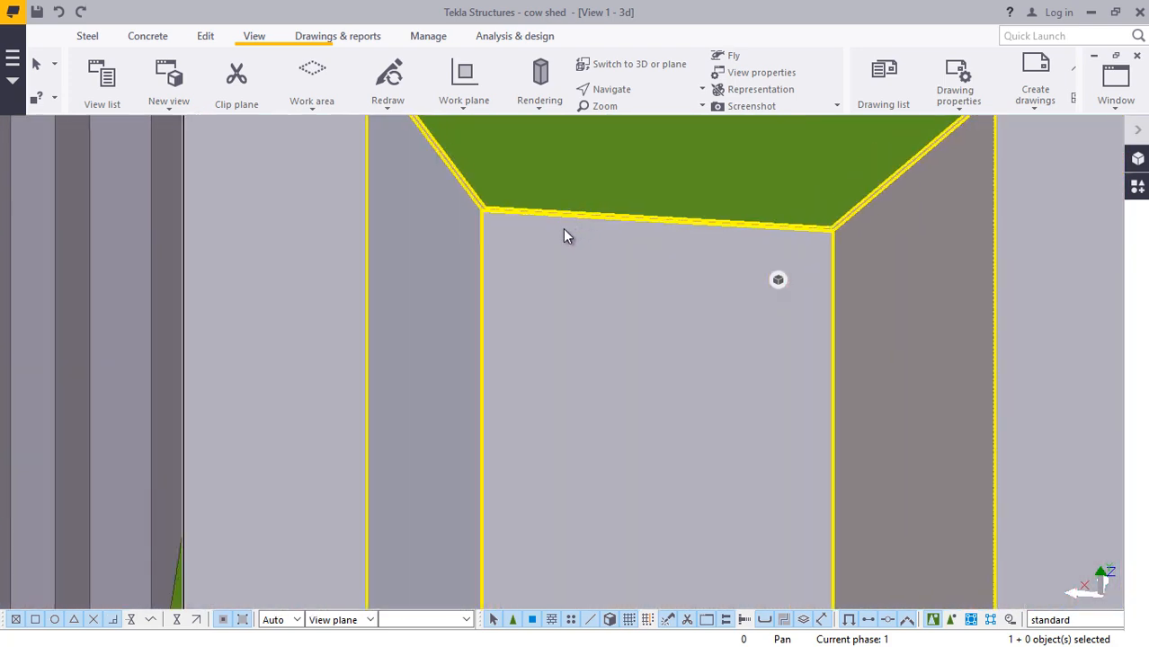
pyautogui.scroll(2, 564, 235)
pyautogui.rightClick(563, 236)
pyautogui.click(616, 324)
pyautogui.scroll(2, 919, 235)
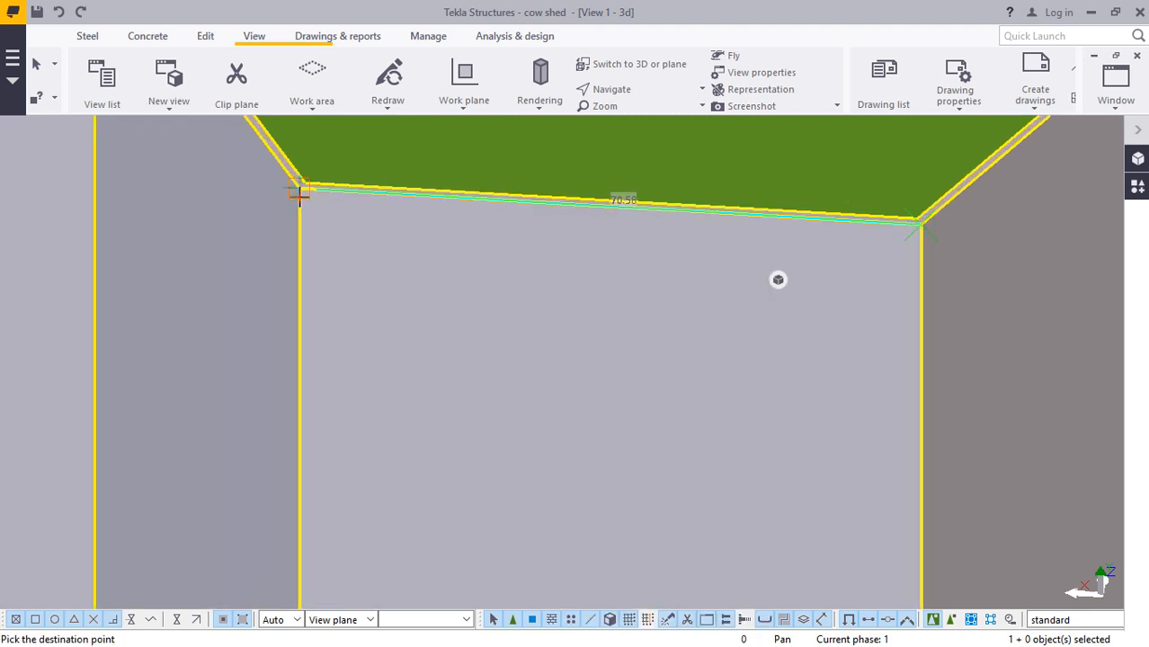
pyautogui.write('100')
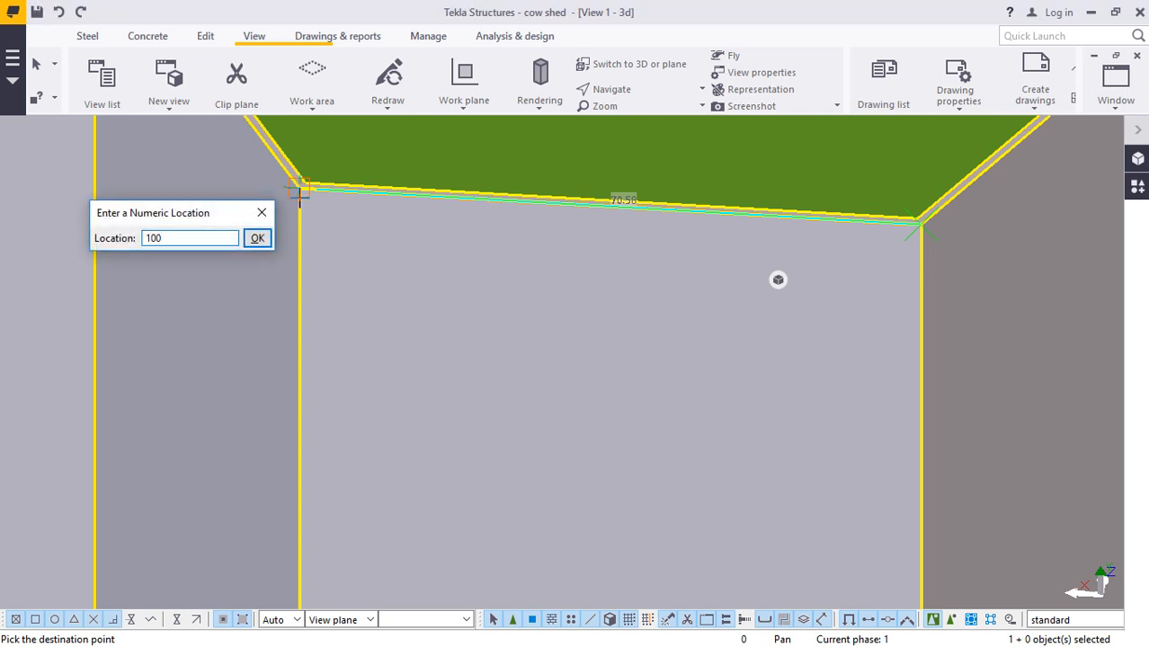
pyautogui.press('Return')
pyautogui.scroll(-6, 303, 205)
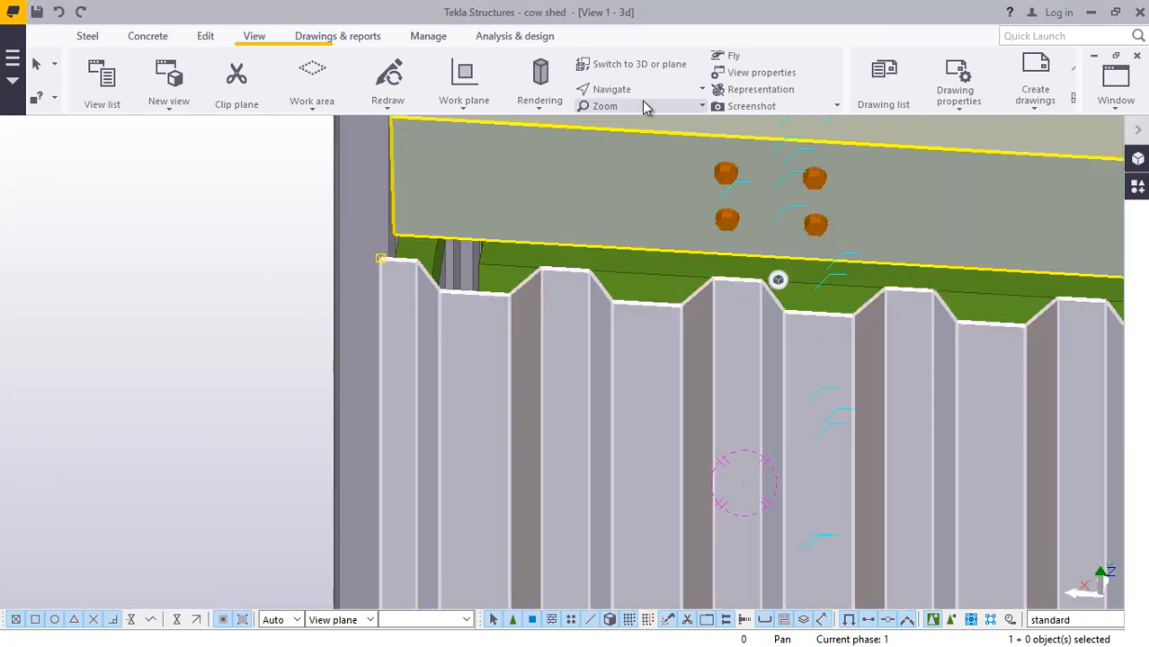
# - Shift the side panel a further 50 toward the gable corner, using its upper valley edge as the direction
pyautogui.click(610, 89)
pyautogui.click(629, 109)
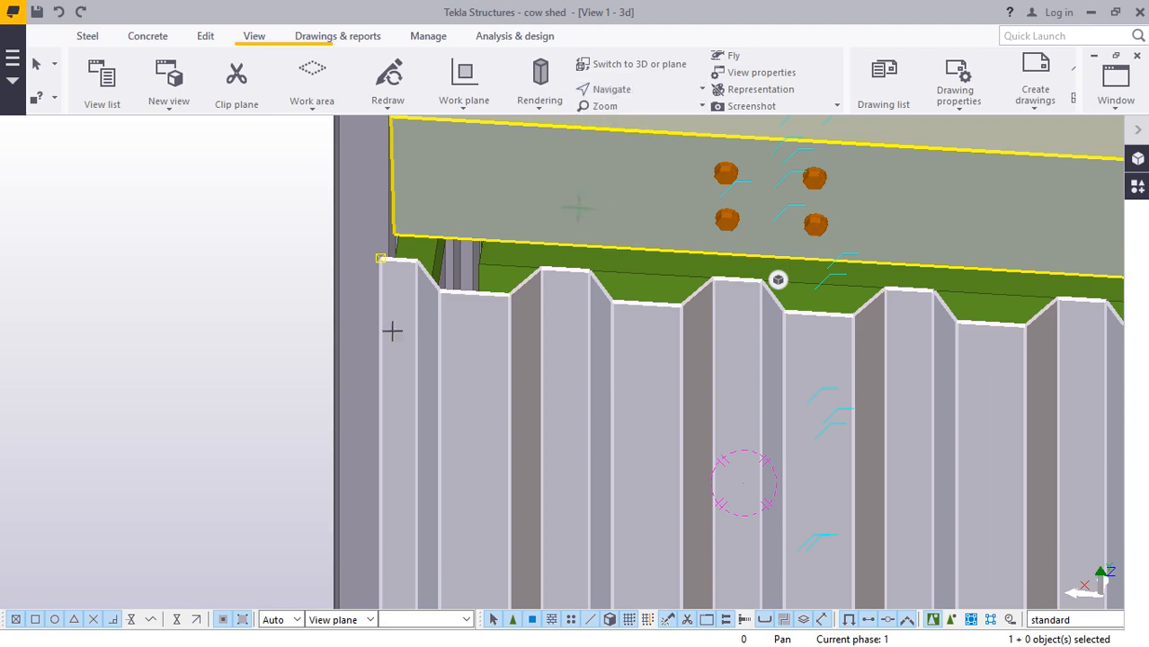
pyautogui.moveTo(387, 331); pyautogui.dragTo(441, 314)
pyautogui.rightClick(441, 314)
pyautogui.click(474, 322)
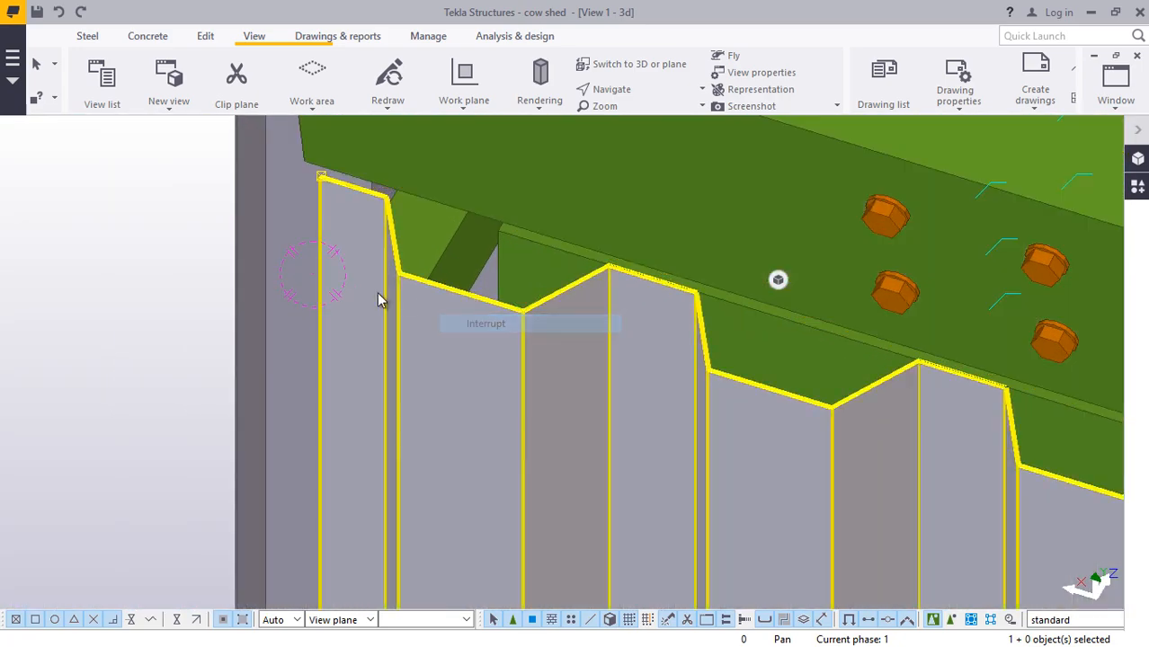
pyautogui.scroll(5, 512, 337)
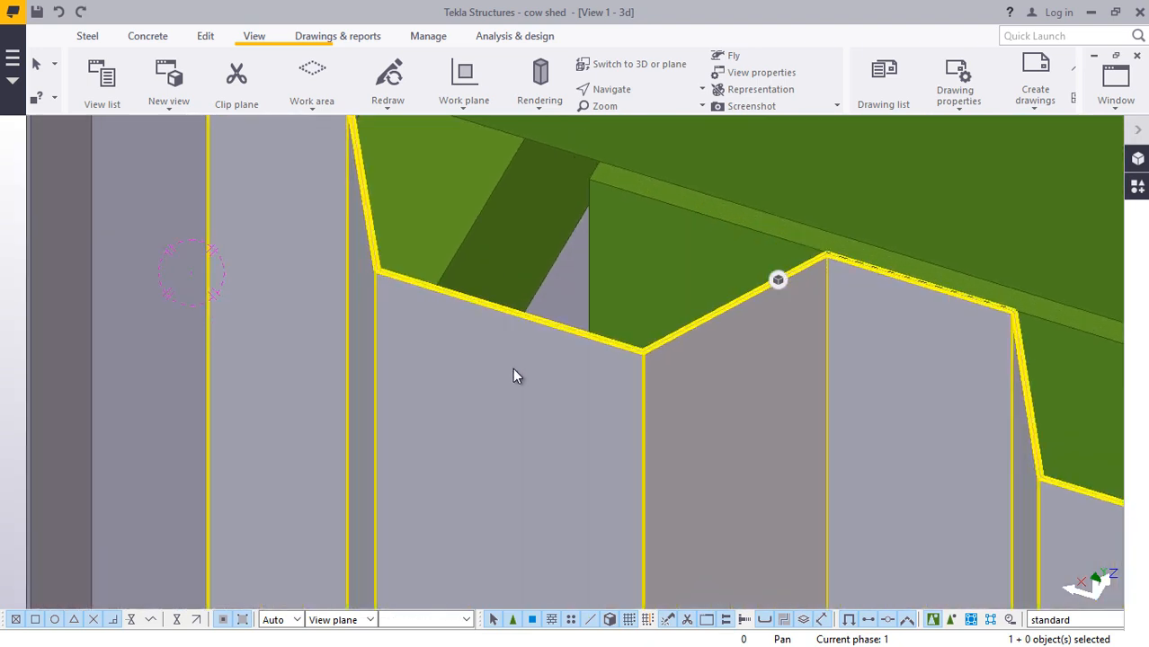
pyautogui.rightClick(513, 365)
pyautogui.click(580, 327)
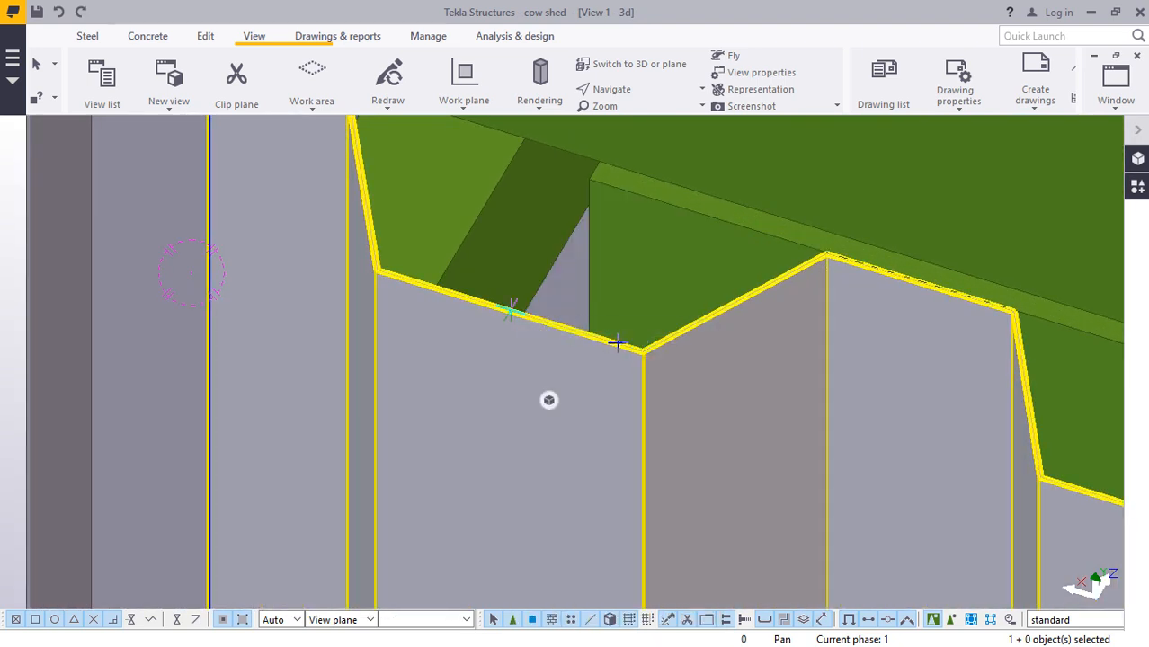
pyautogui.scroll(5, 616, 342)
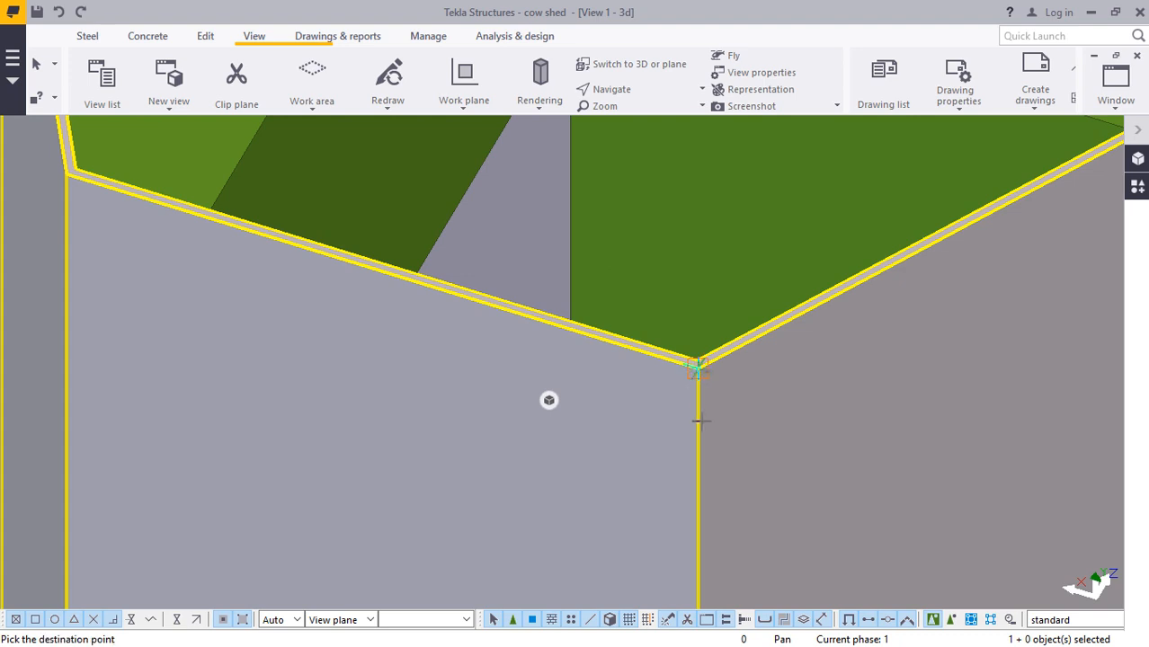
pyautogui.scroll(-1, 700, 420)
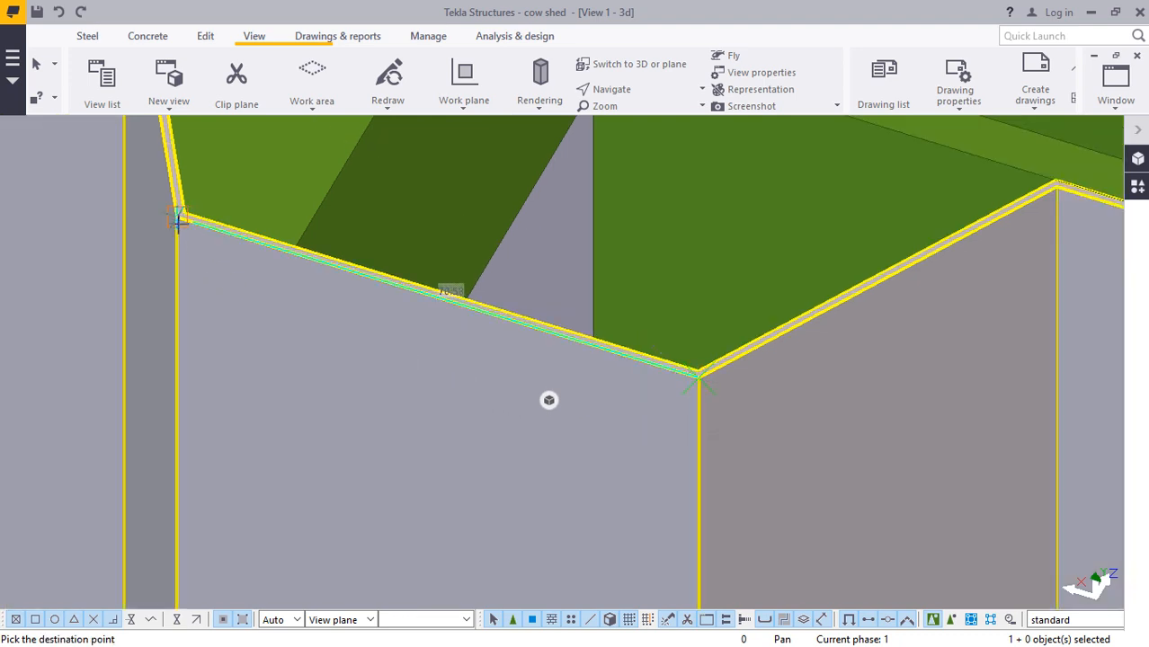
pyautogui.write('50')
pyautogui.press('Return')
pyautogui.scroll(-6, 360, 333)
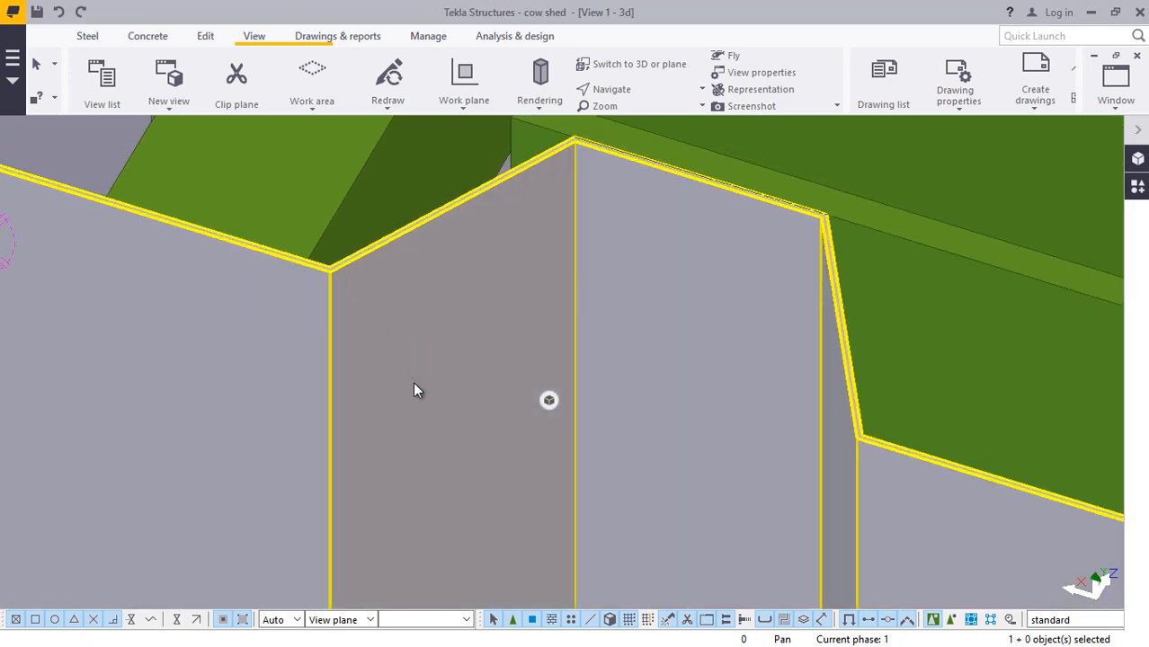
# - Try to measure the side panel's corner edge against the adjoining gable cladding
pyautogui.scroll(-4, 458, 433)
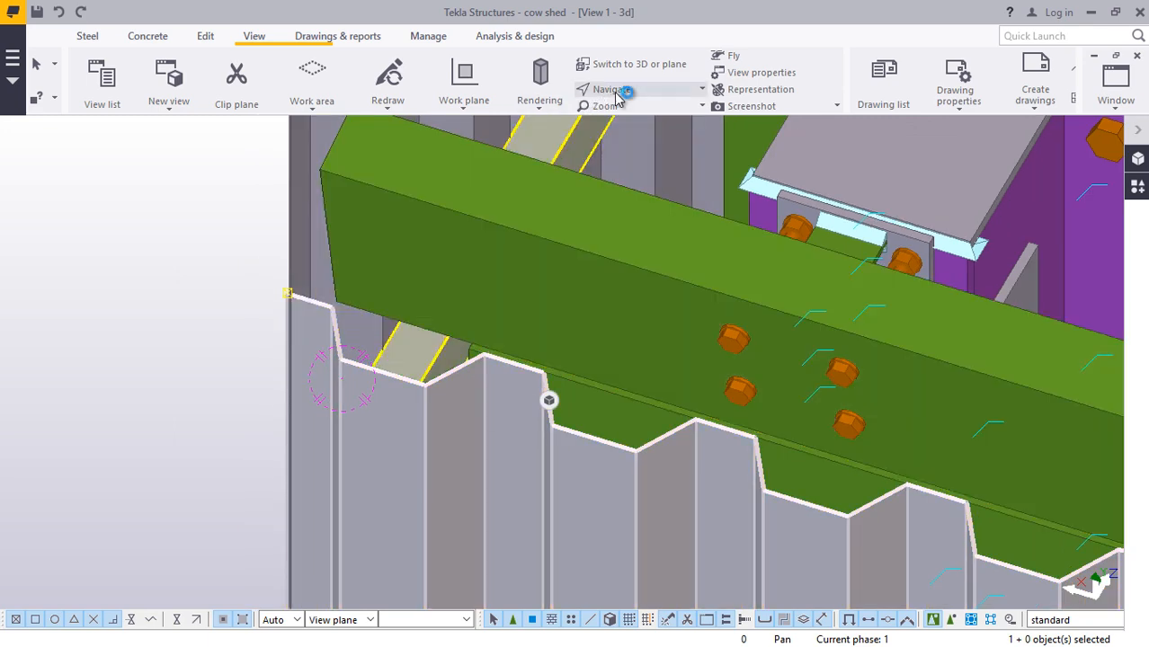
pyautogui.click(629, 90)
pyautogui.click(669, 134)
pyautogui.keyDown('ctrl'); pyautogui.moveTo(370, 382); pyautogui.dragTo(432, 370, button='middle'); pyautogui.keyUp('ctrl')
pyautogui.rightClick(433, 369)
pyautogui.click(453, 375)
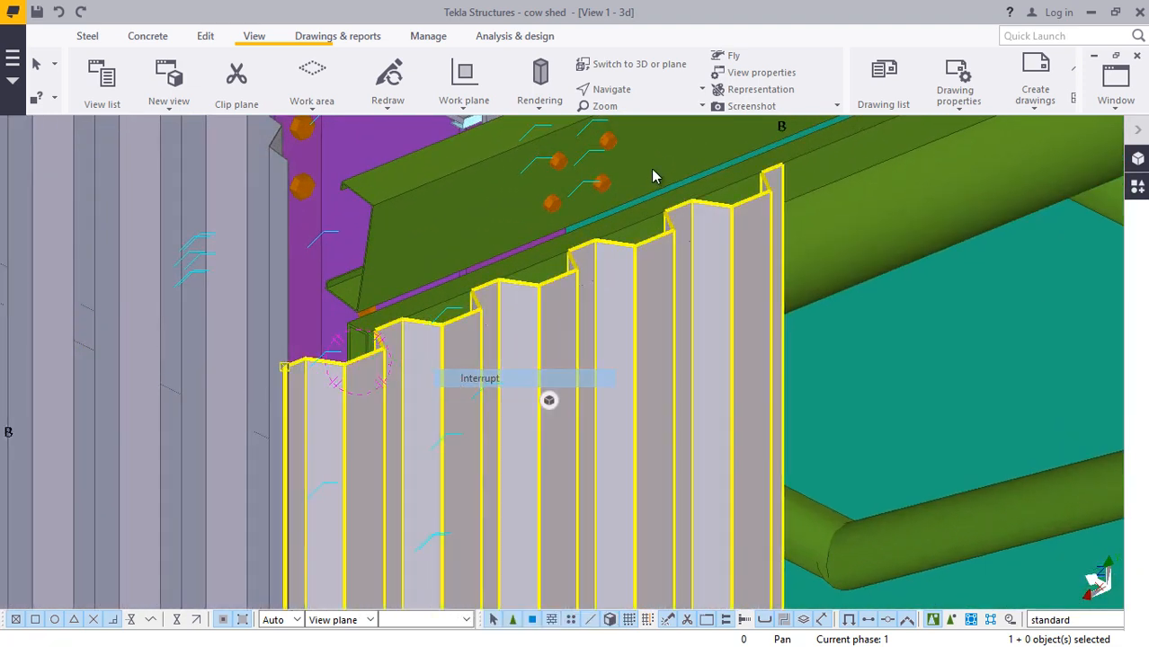
pyautogui.click(205, 38)
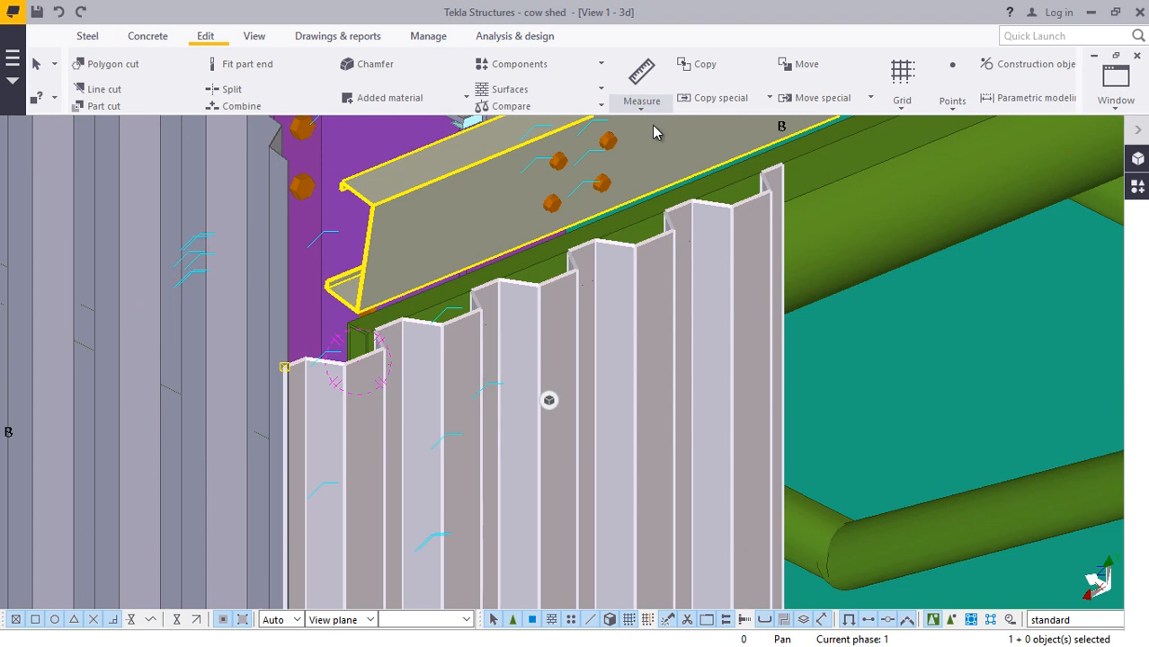
pyautogui.click(634, 108)
pyautogui.click(643, 113)
pyautogui.click(643, 113)
pyautogui.click(654, 132)
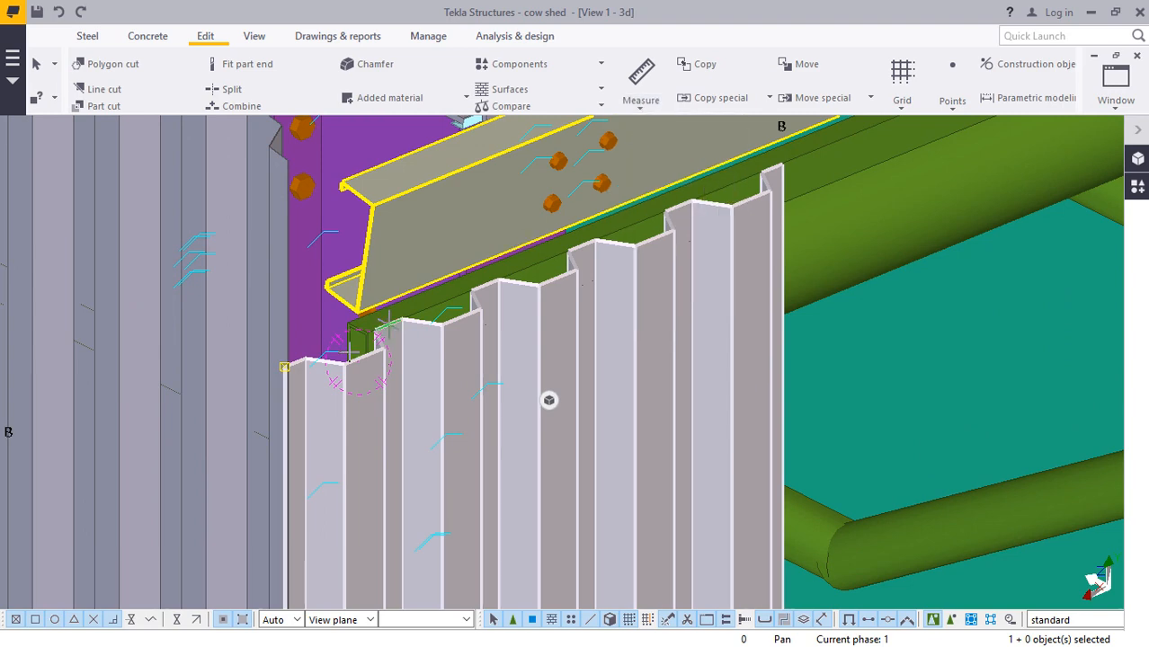
pyautogui.scroll(6, 286, 370)
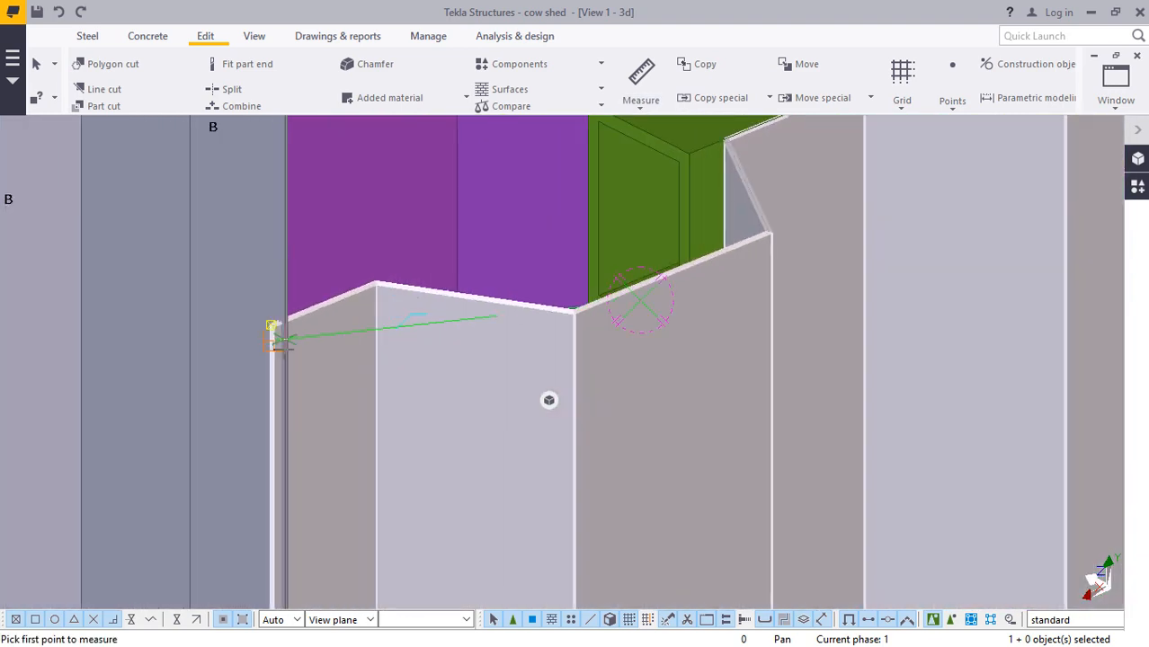
pyautogui.scroll(5, 274, 339)
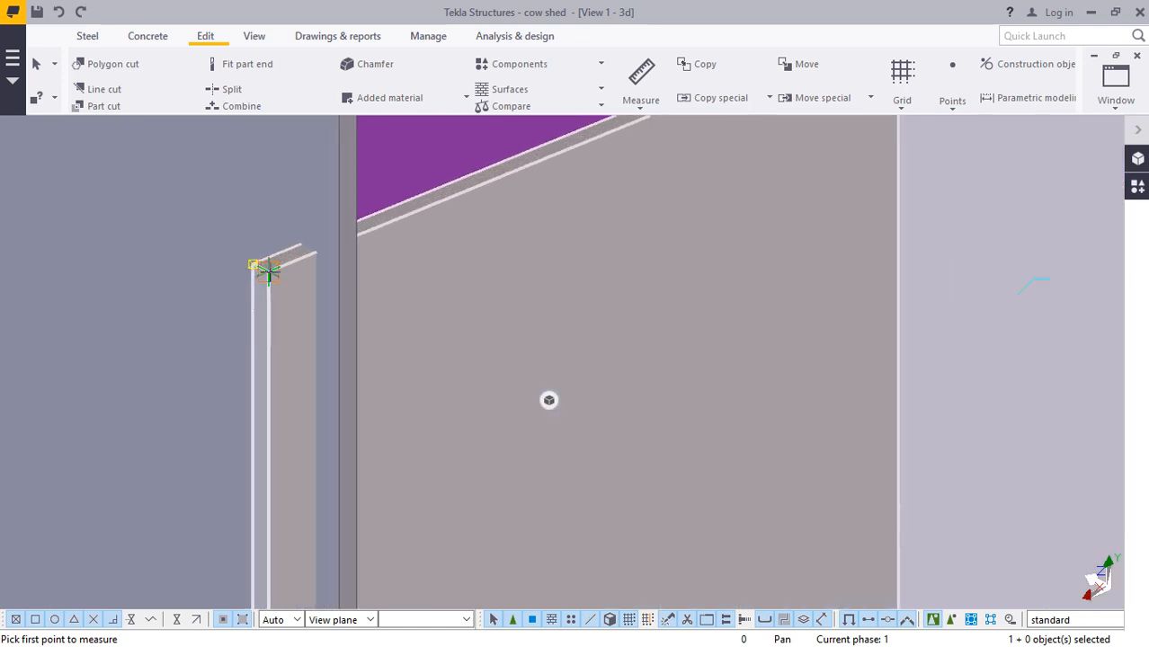
pyautogui.rightClick(578, 281)
pyautogui.click(614, 287)
# - Open the user-defined attributes of the side panel
pyautogui.rightClick(619, 254)
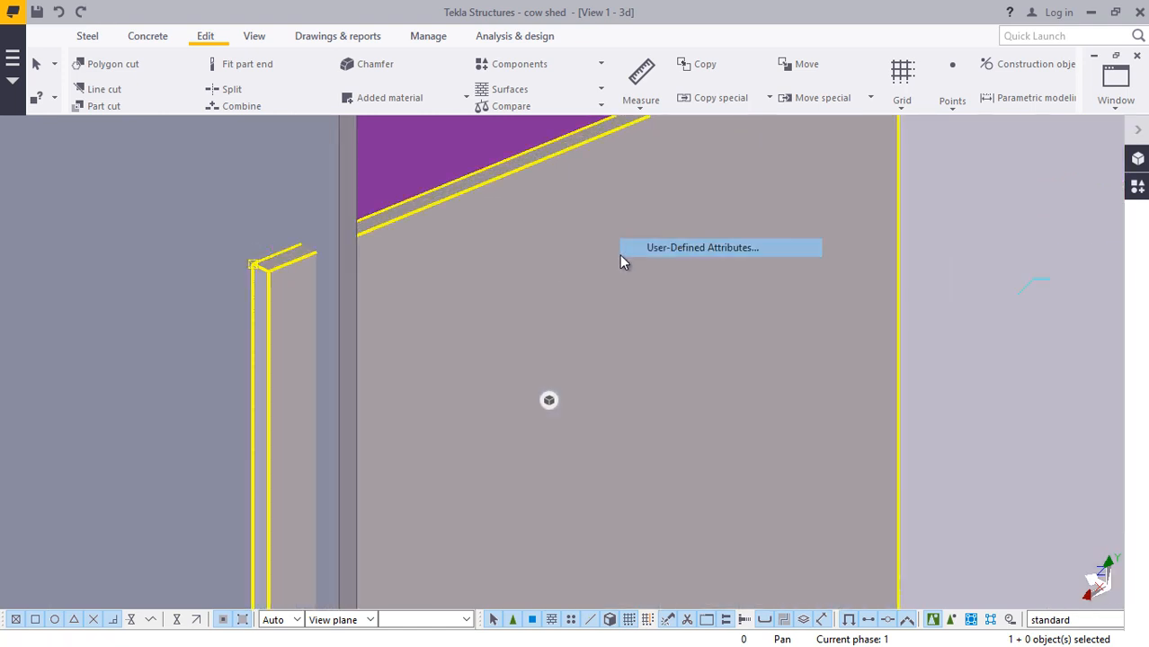
pyautogui.click(656, 250)
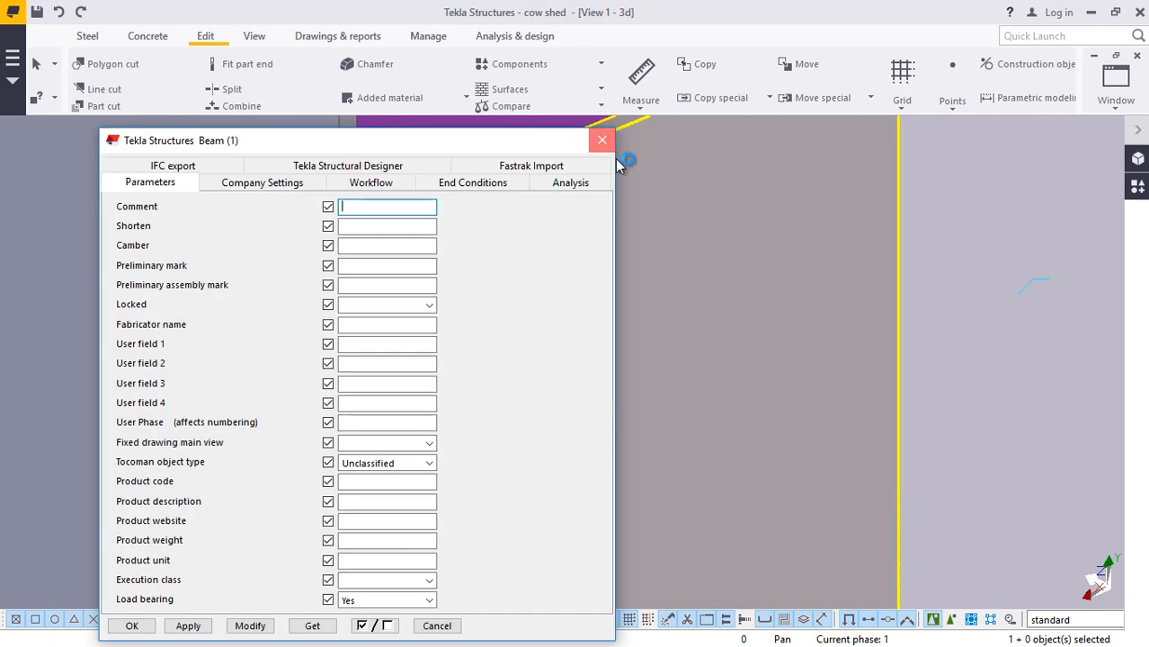
# - Move the selected side-wall cladding sheet 20 mm along its top edge, away from the gable-end cladding
pyautogui.click(601, 139)
pyautogui.rightClick(635, 209)
pyautogui.click(688, 328)
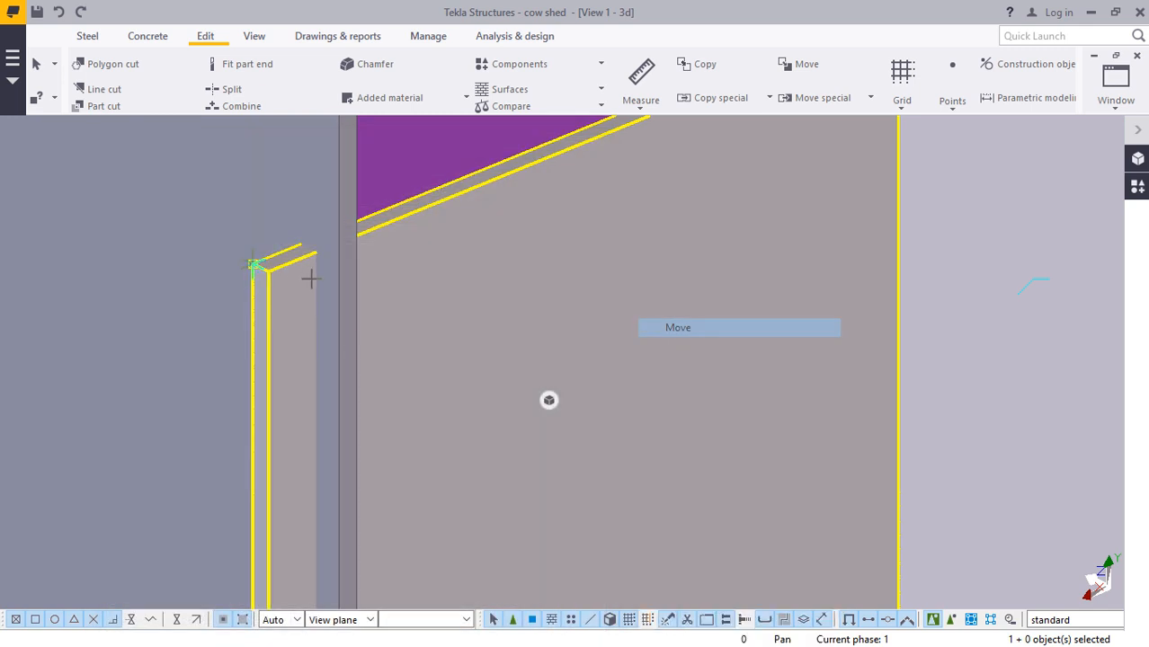
pyautogui.scroll(2, 296, 277)
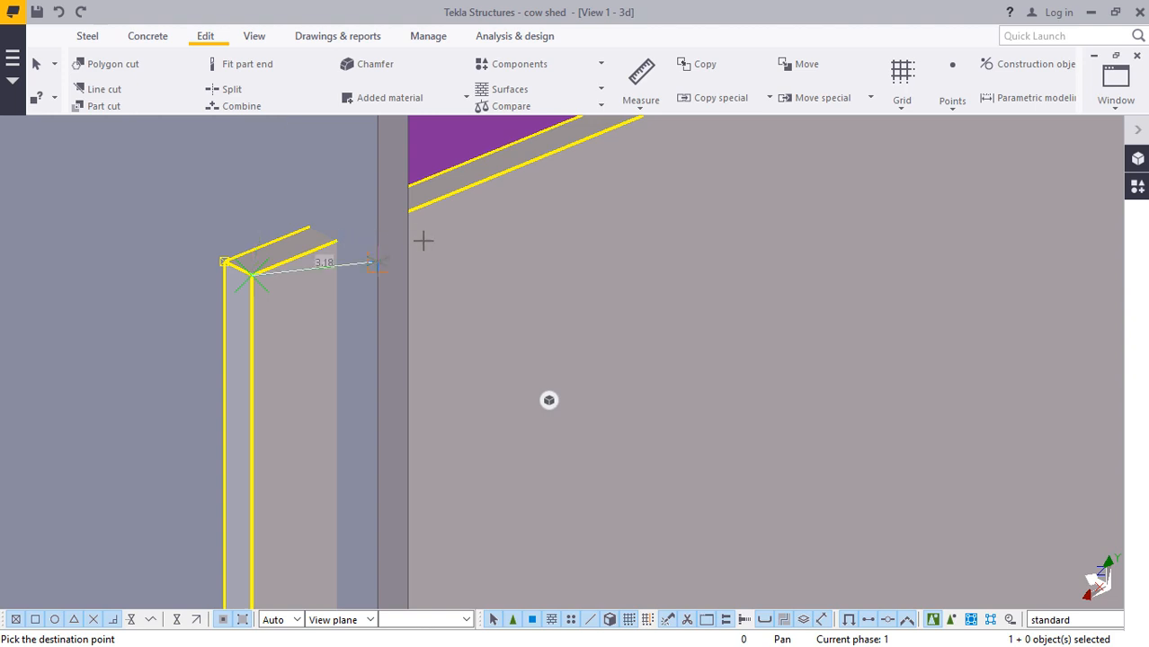
pyautogui.scroll(-3, 292, 413)
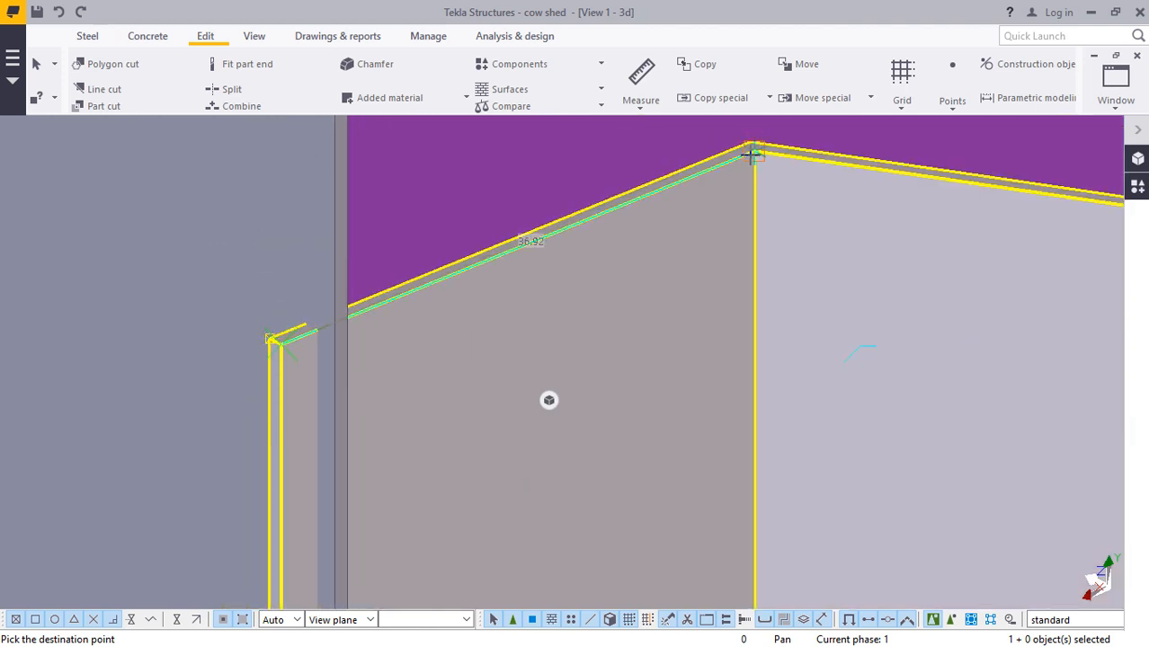
pyautogui.write('1500')
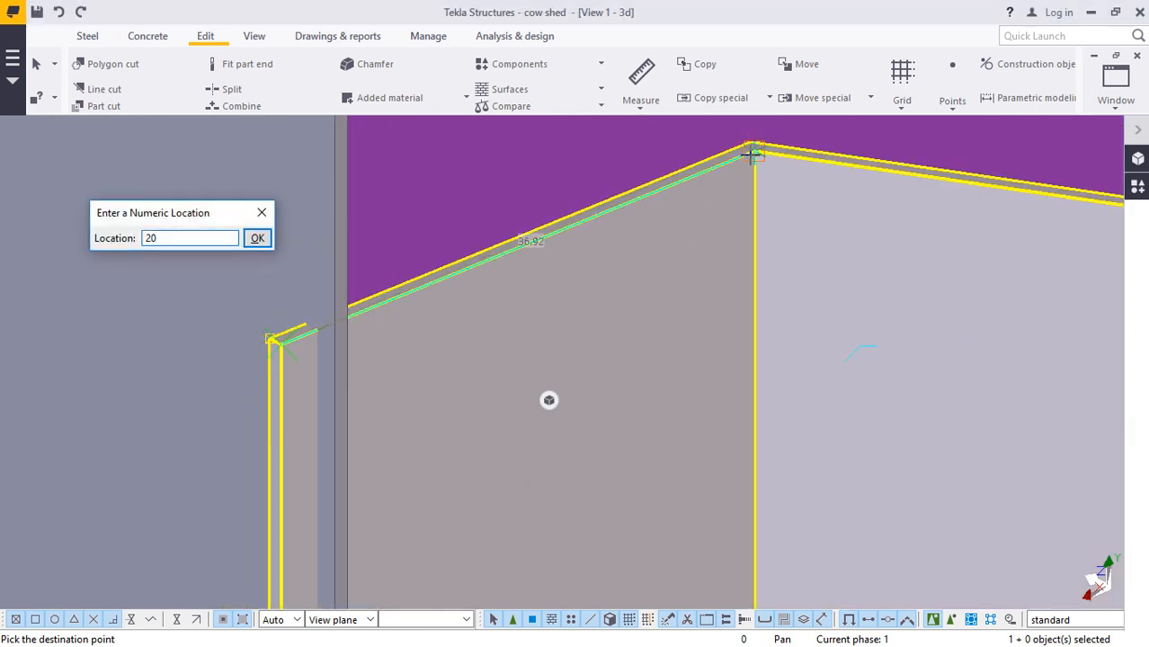
pyautogui.press('Return')
pyautogui.scroll(-5, 260, 352)
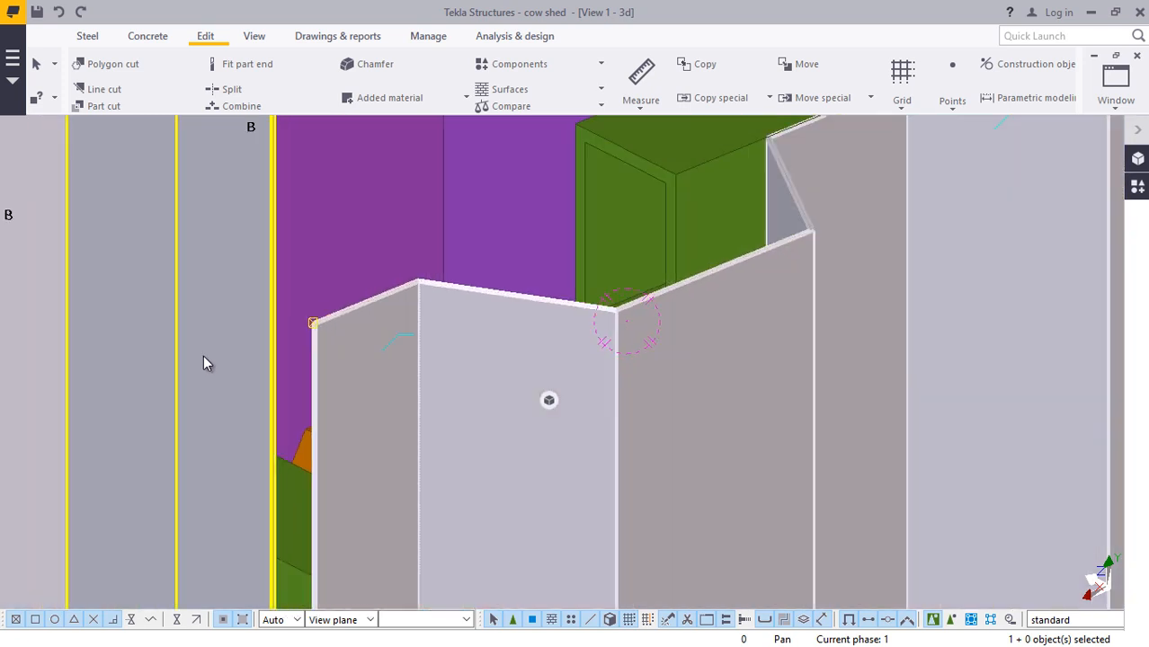
# - Measure the width of the side-wall cladding sheet between the two outer corners of its top edge
pyautogui.scroll(2, 294, 395)
pyautogui.scroll(-5, 248, 410)
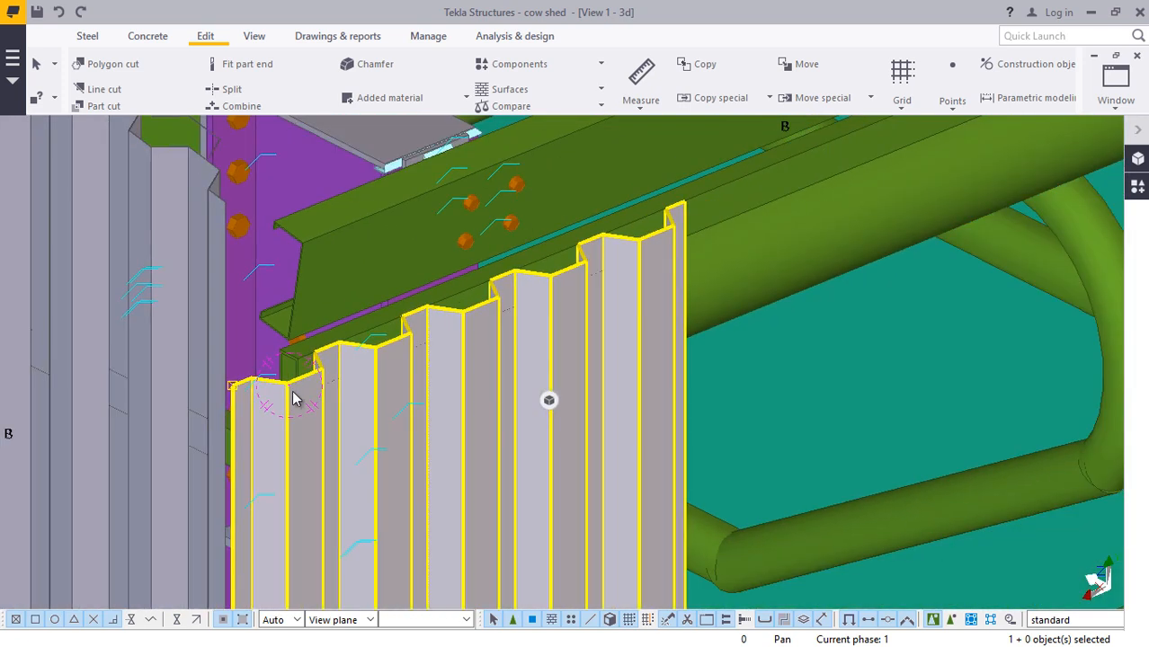
pyautogui.scroll(2, 446, 388)
pyautogui.scroll(2, 449, 404)
pyautogui.scroll(-3, 451, 330)
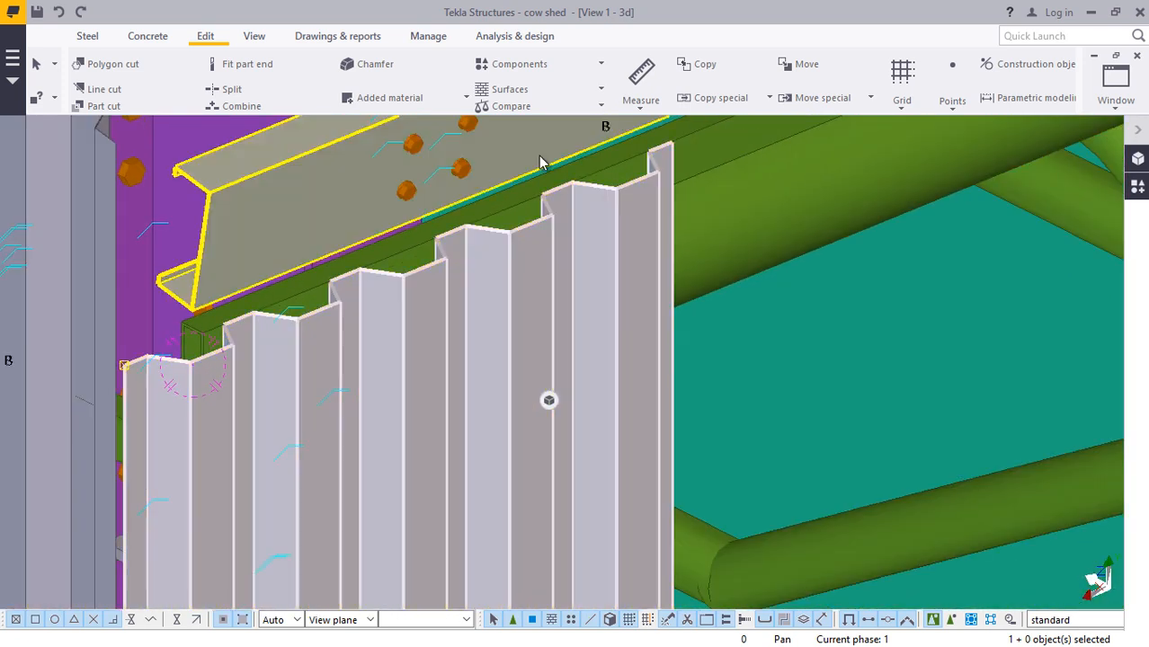
pyautogui.click(641, 109)
pyautogui.click(656, 142)
pyautogui.scroll(8, 126, 368)
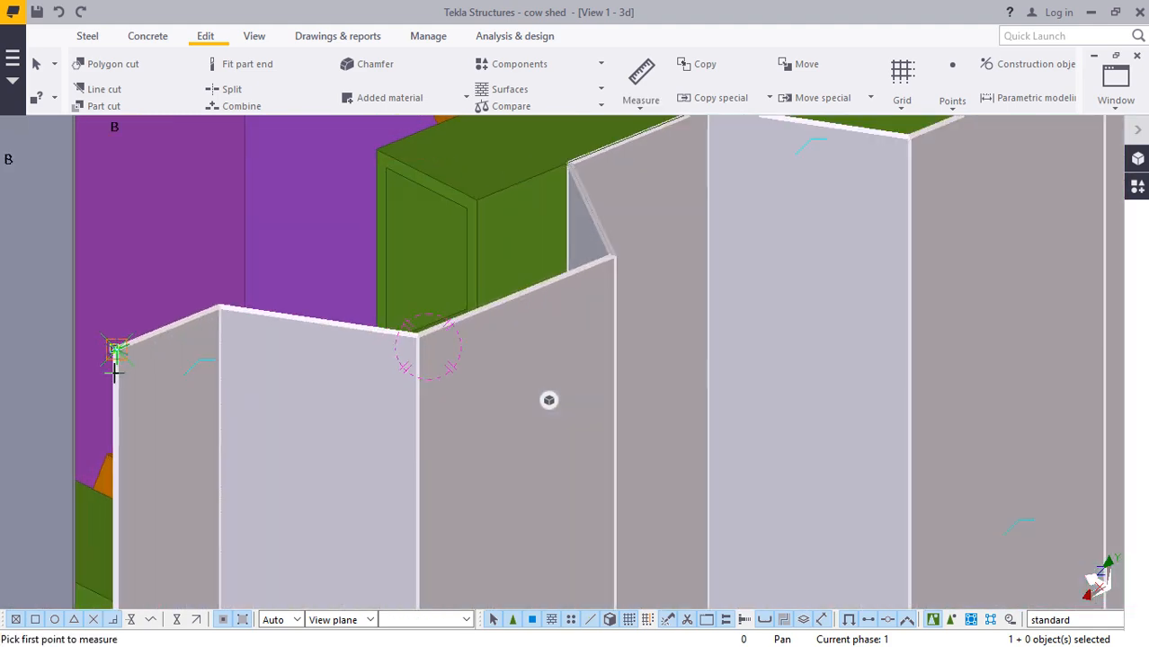
pyautogui.scroll(3, 112, 330)
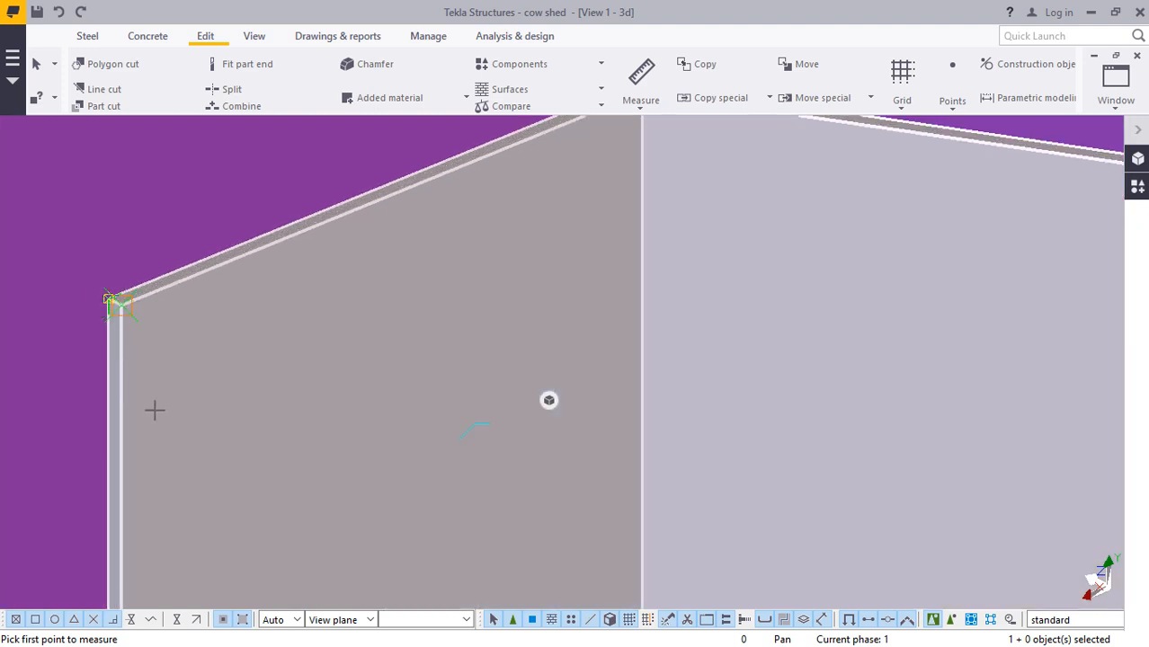
pyautogui.scroll(-10, 179, 435)
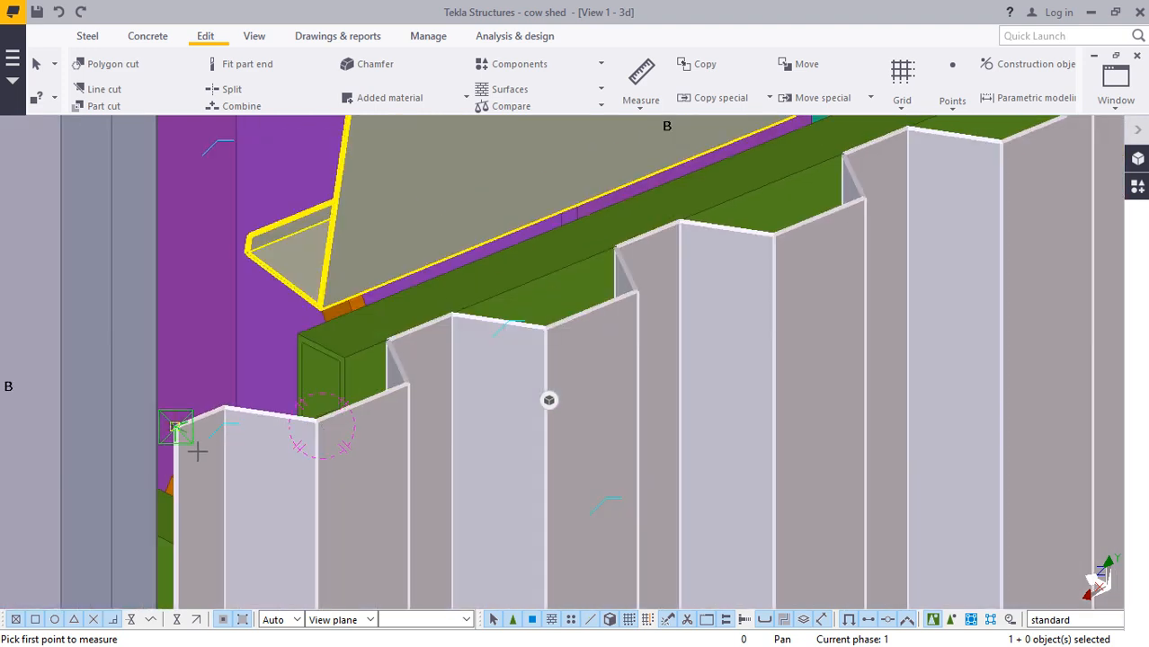
pyautogui.click(212, 434)
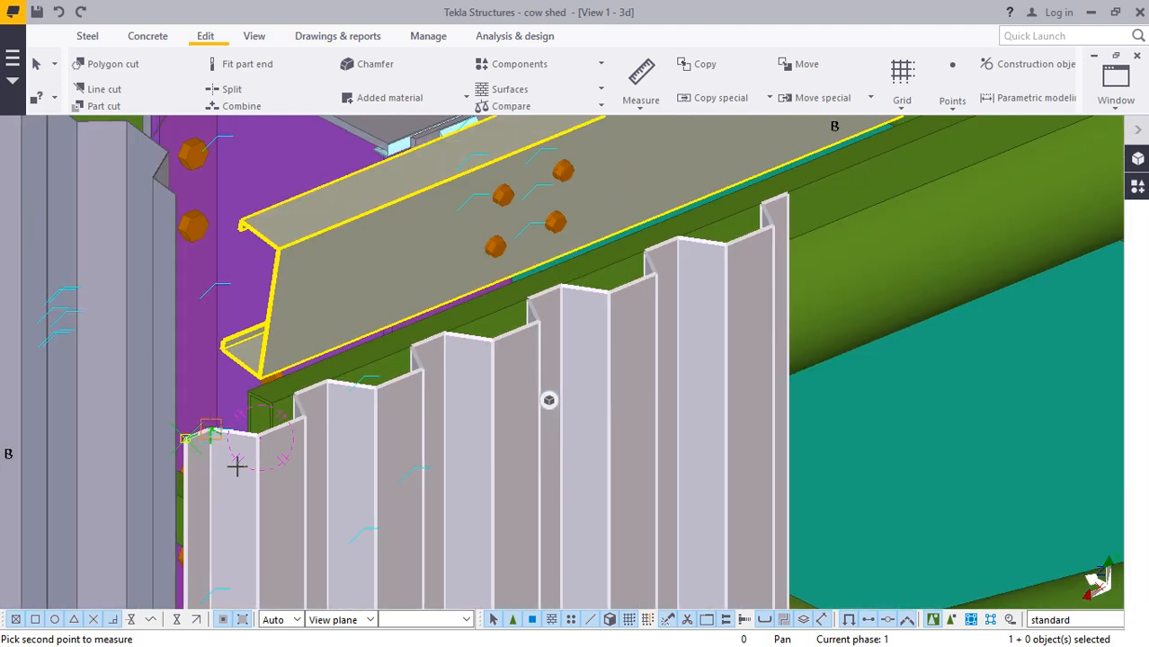
pyautogui.scroll(8, 653, 269)
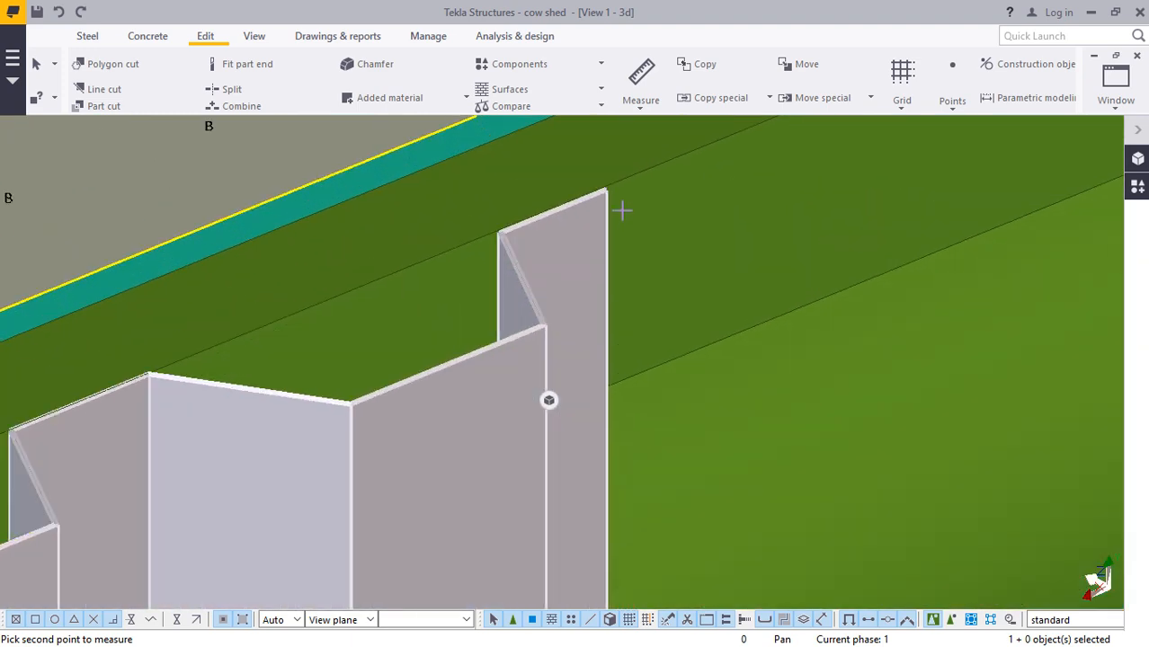
pyautogui.scroll(4, 622, 210)
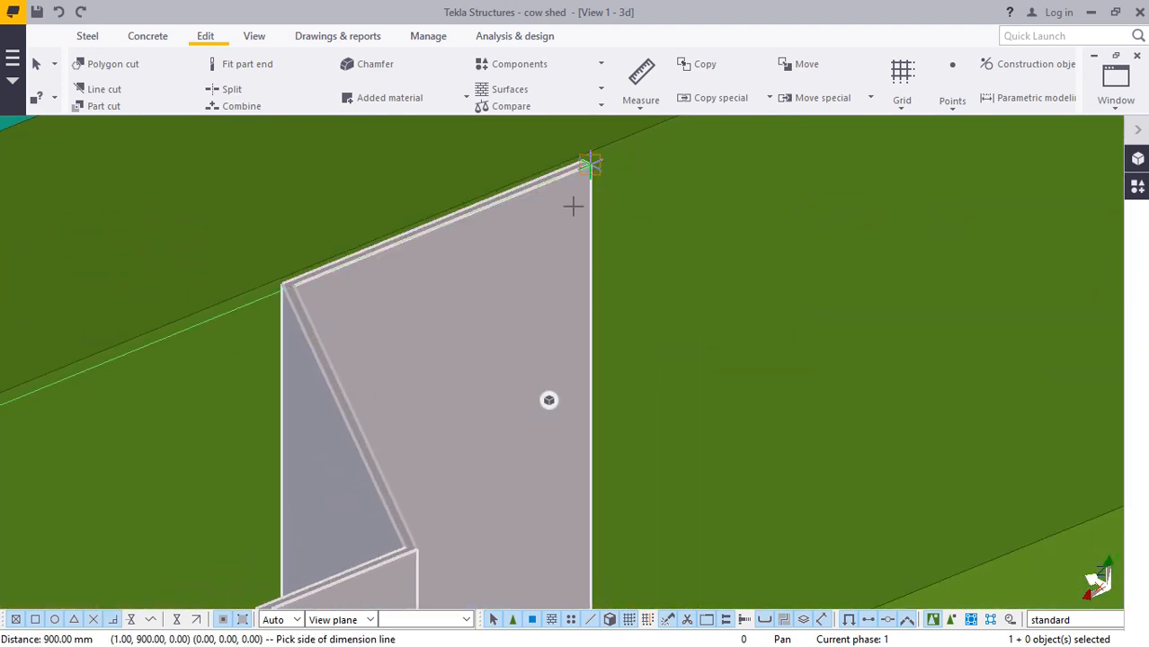
pyautogui.rightClick(372, 304)
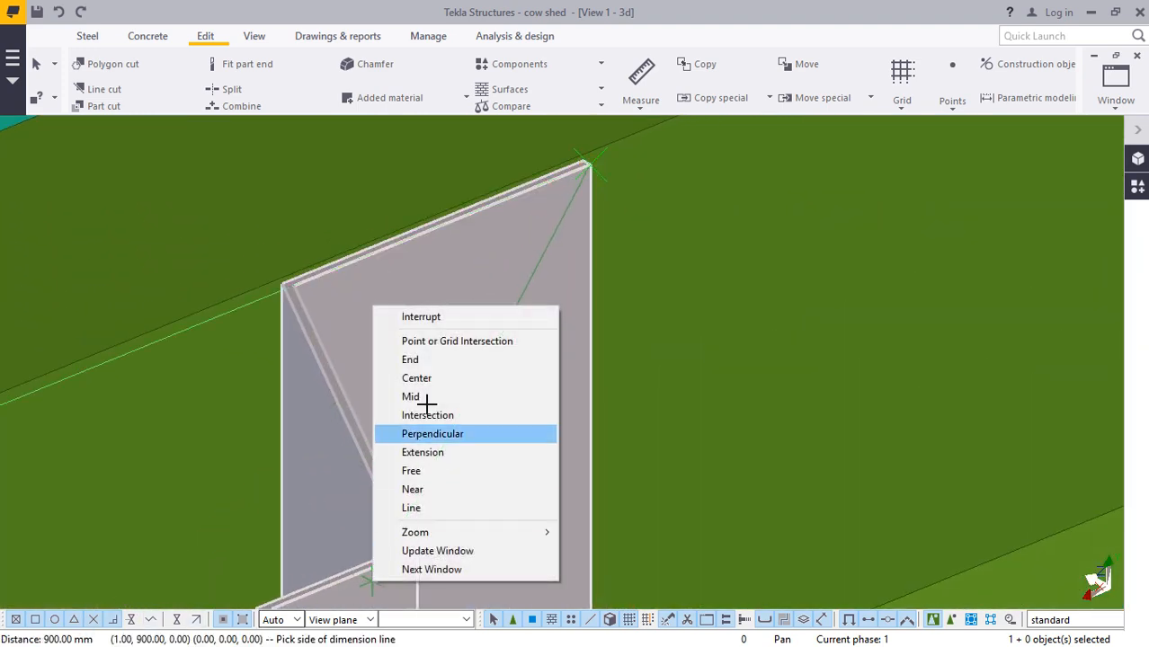
pyautogui.click(419, 313)
pyautogui.scroll(-4, 547, 364)
pyautogui.scroll(-8, 639, 315)
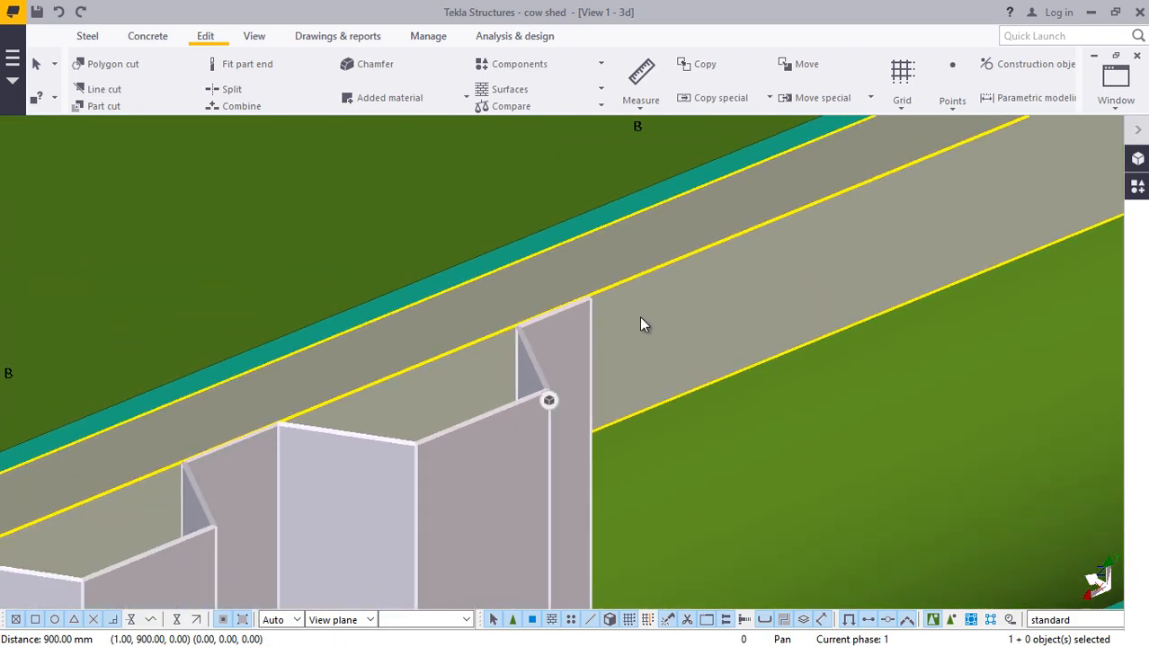
pyautogui.scroll(-10, 500, 474)
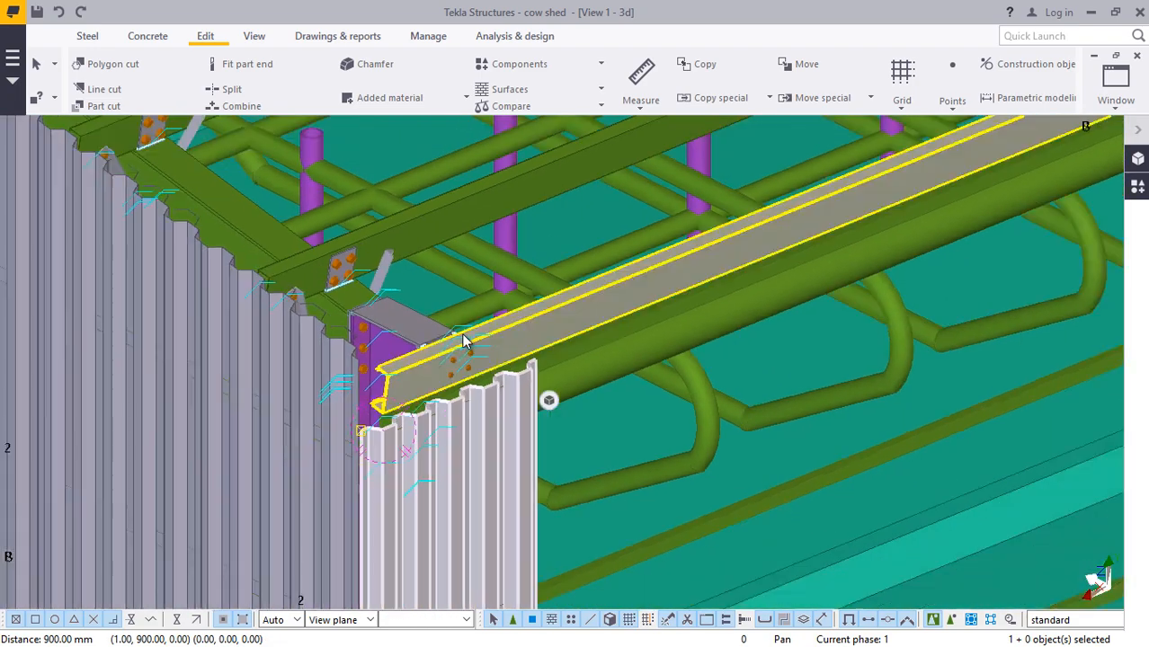
# - Set the work plane at the corner of grid lines C and 1, with its Z axis pointing up
pyautogui.scroll(-3, 594, 405)
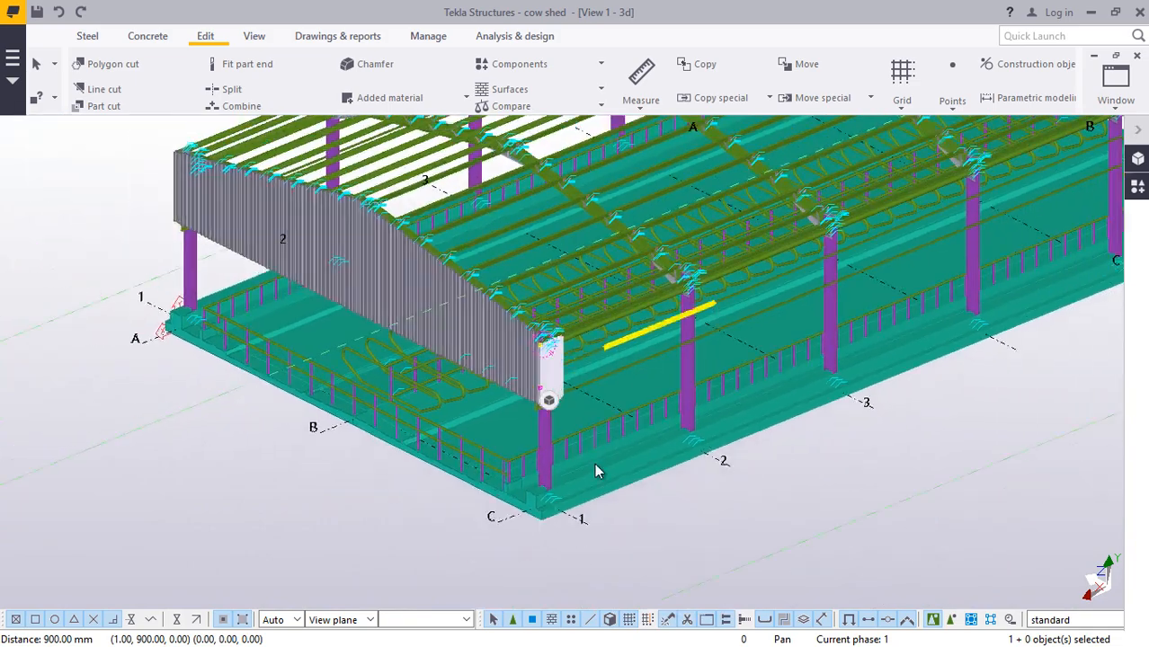
pyautogui.scroll(8, 572, 560)
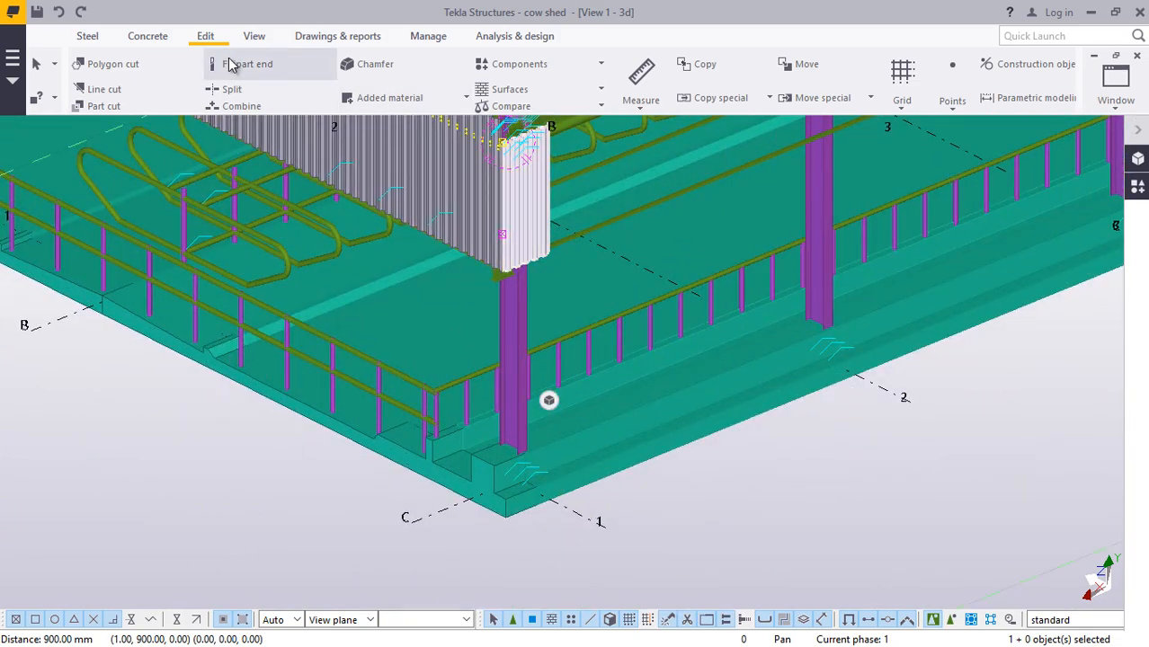
pyautogui.click(256, 39)
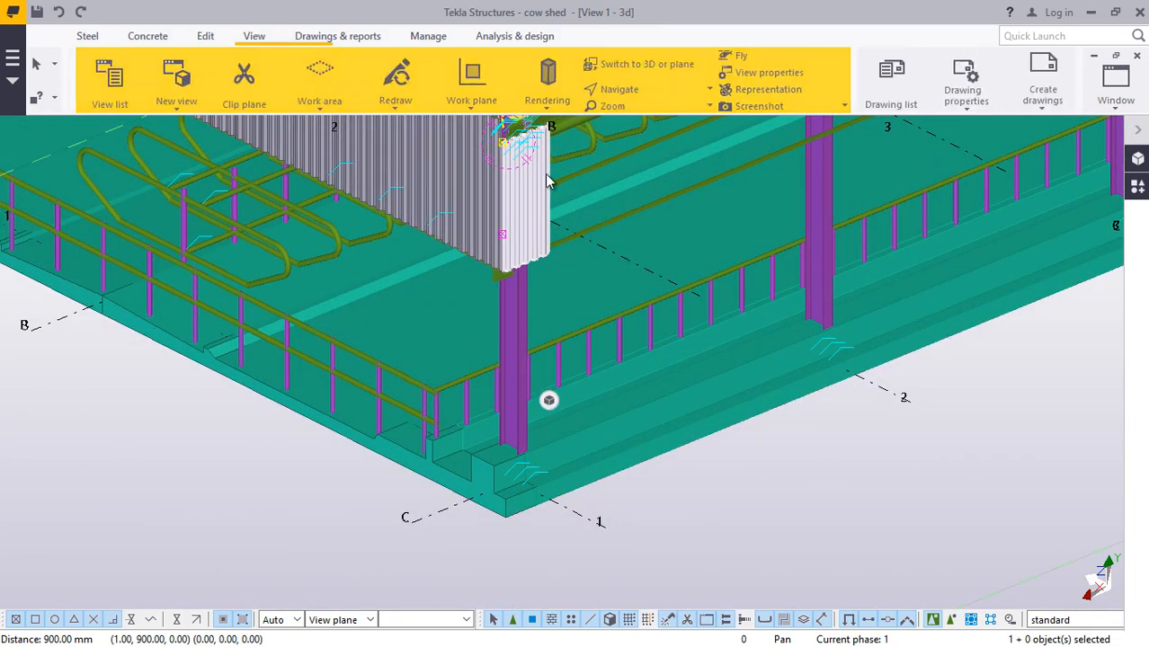
pyautogui.click(635, 91)
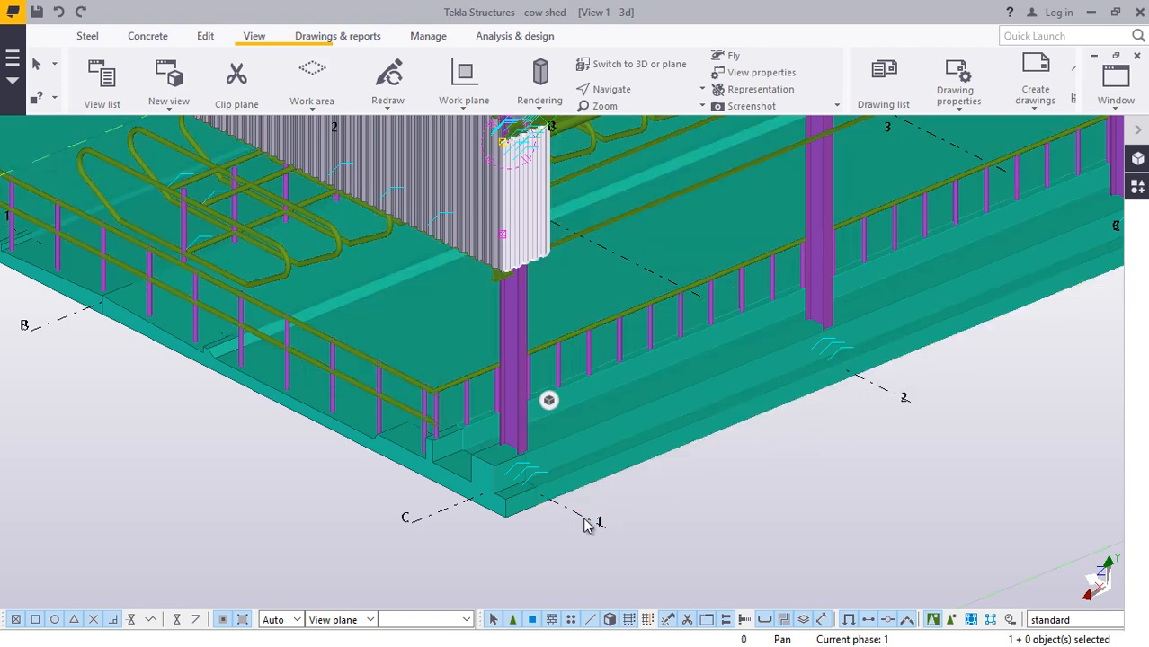
pyautogui.rightClick(672, 515)
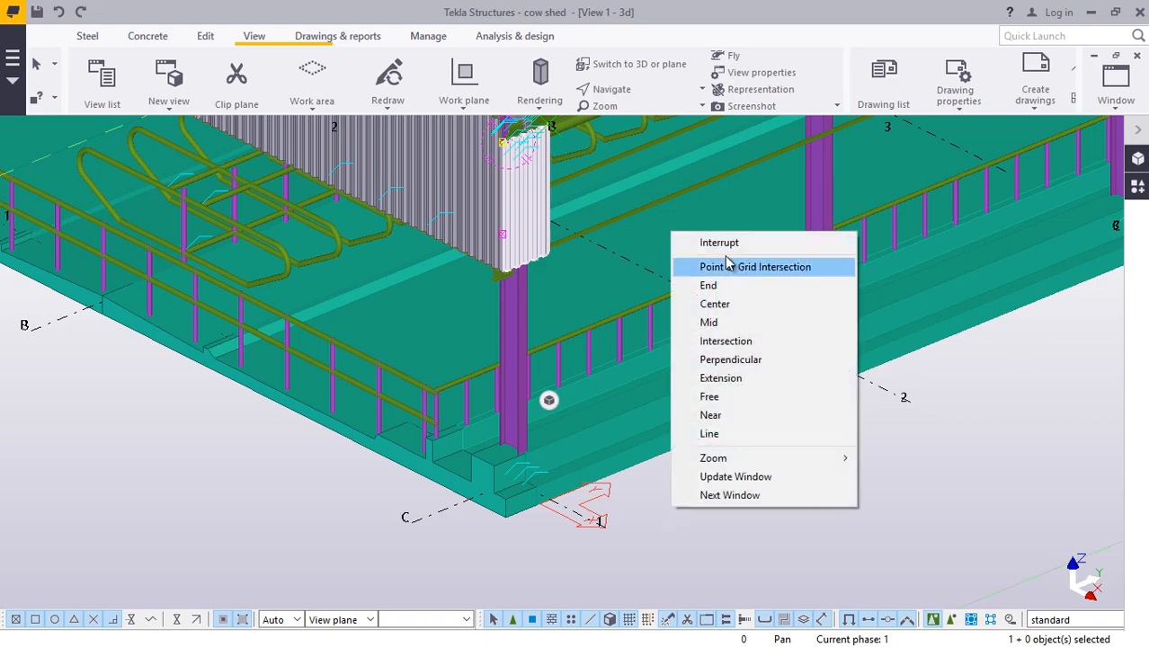
pyautogui.click(696, 239)
pyautogui.scroll(3, 518, 191)
pyautogui.scroll(-5, 919, 593)
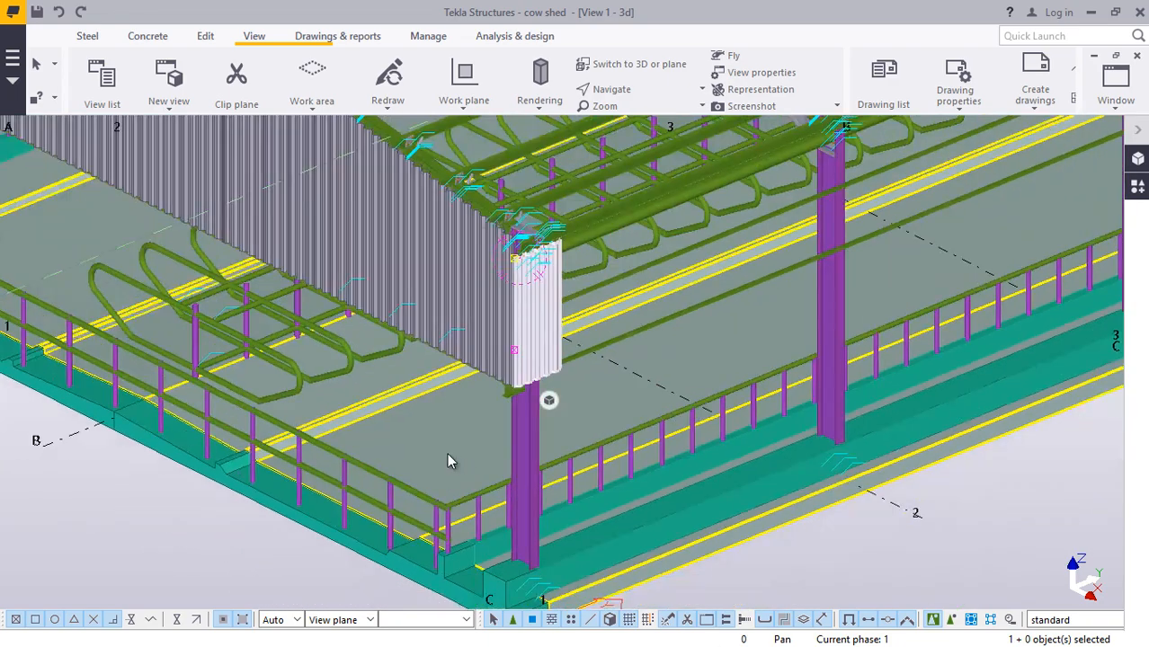
# - Copy the corner cladding sheet linearly along the side wall with dY 900 mm and 32 copies
pyautogui.rightClick(699, 537)
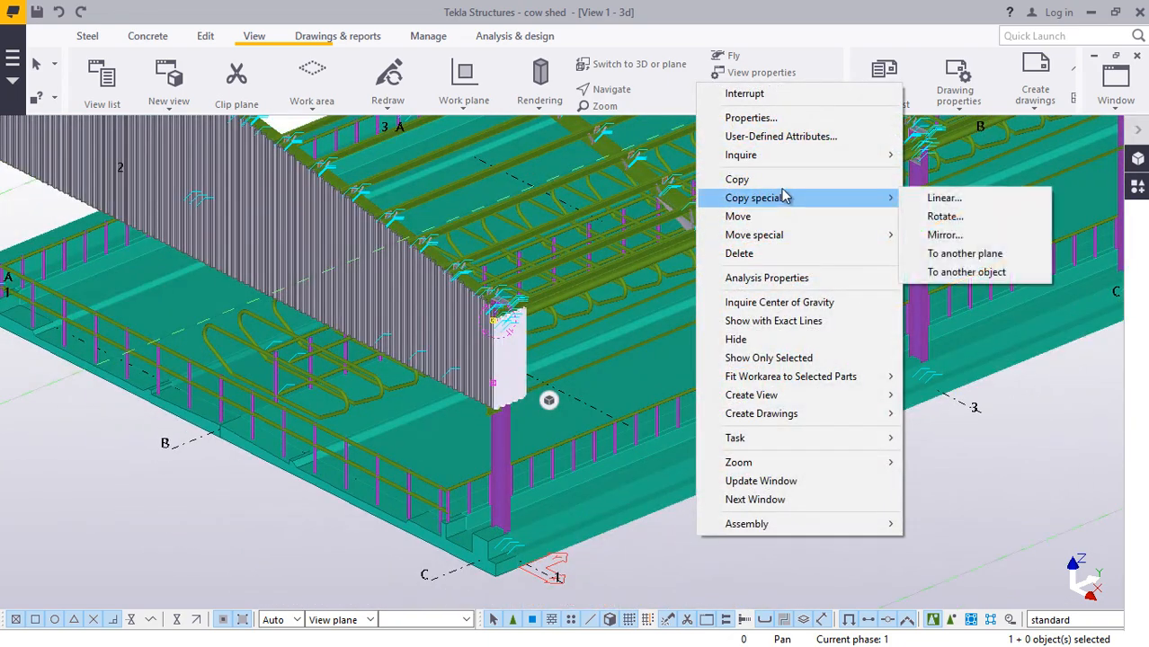
pyautogui.moveTo(823, 198)
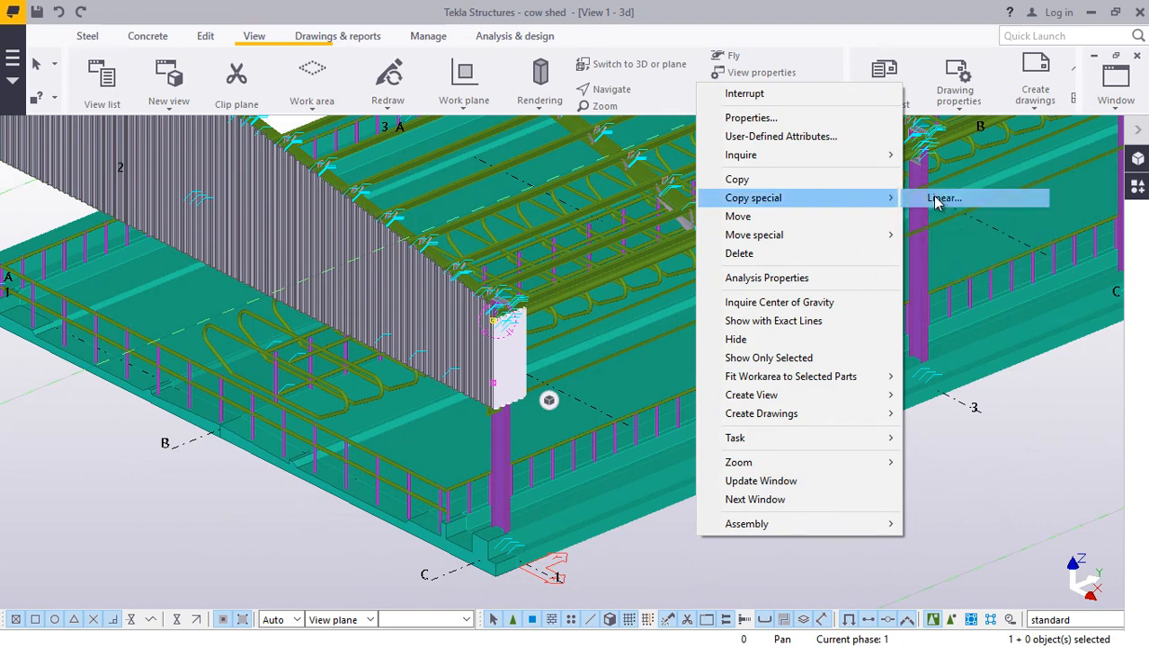
pyautogui.click(943, 198)
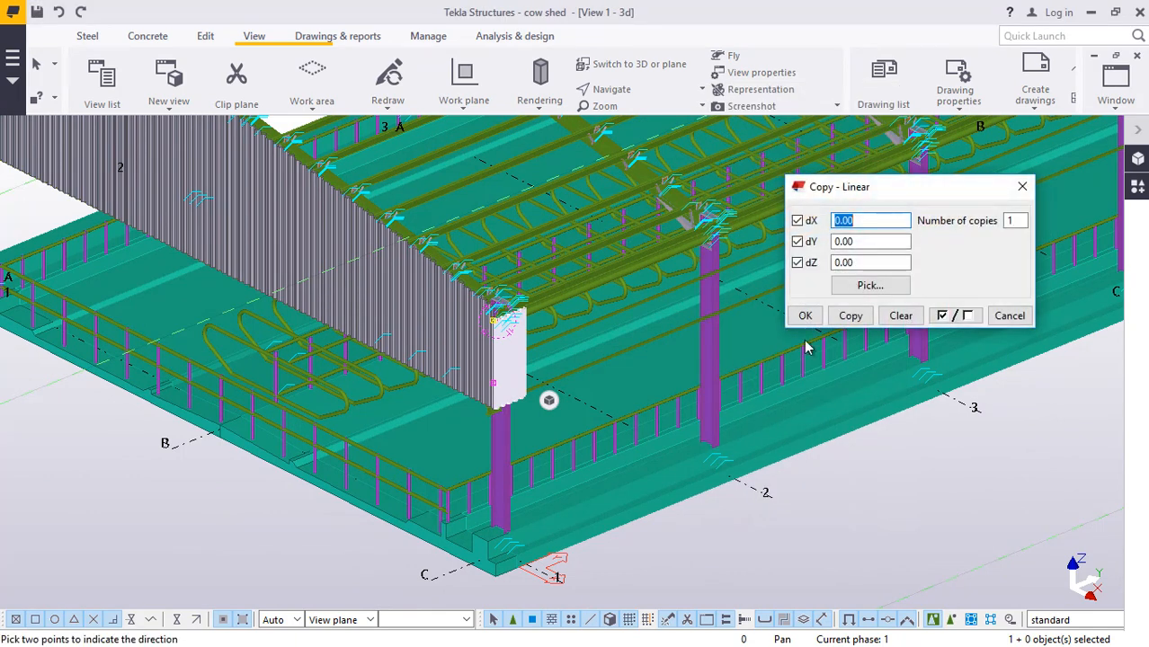
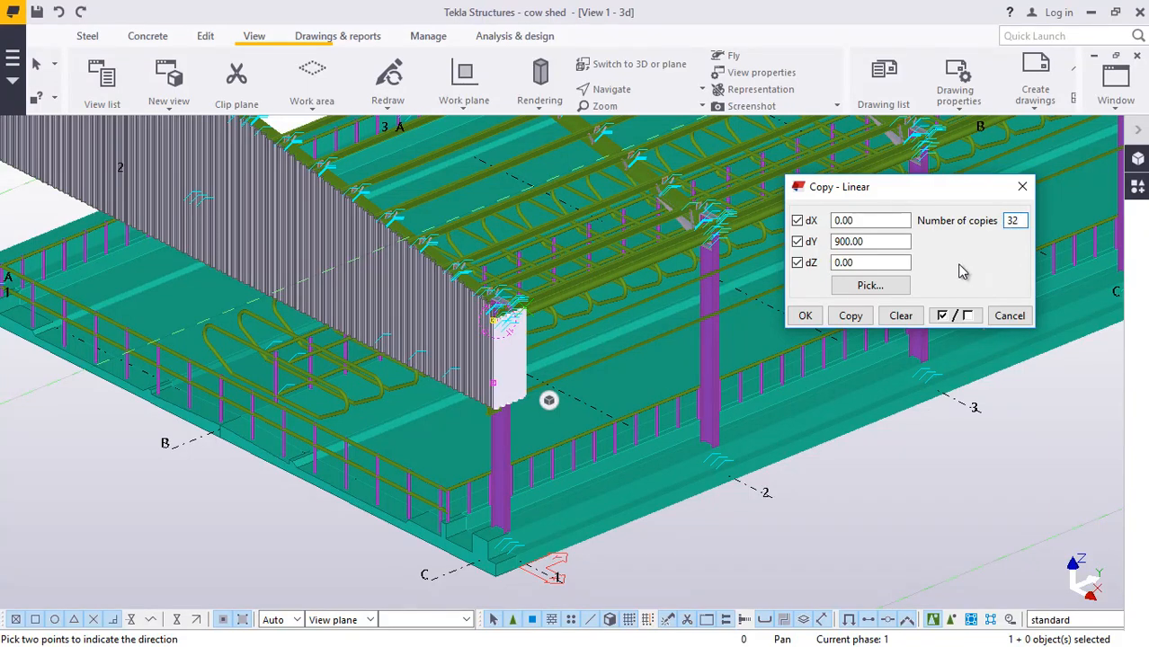
pyautogui.click(849, 316)
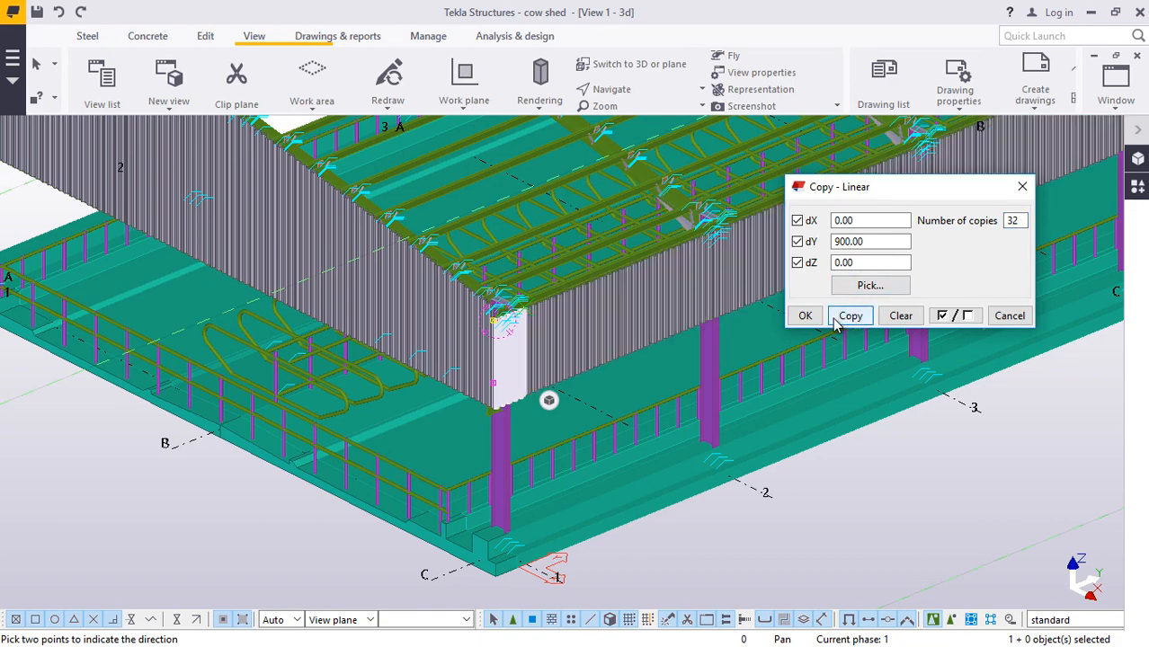
pyautogui.click(805, 316)
pyautogui.scroll(-3, 492, 460)
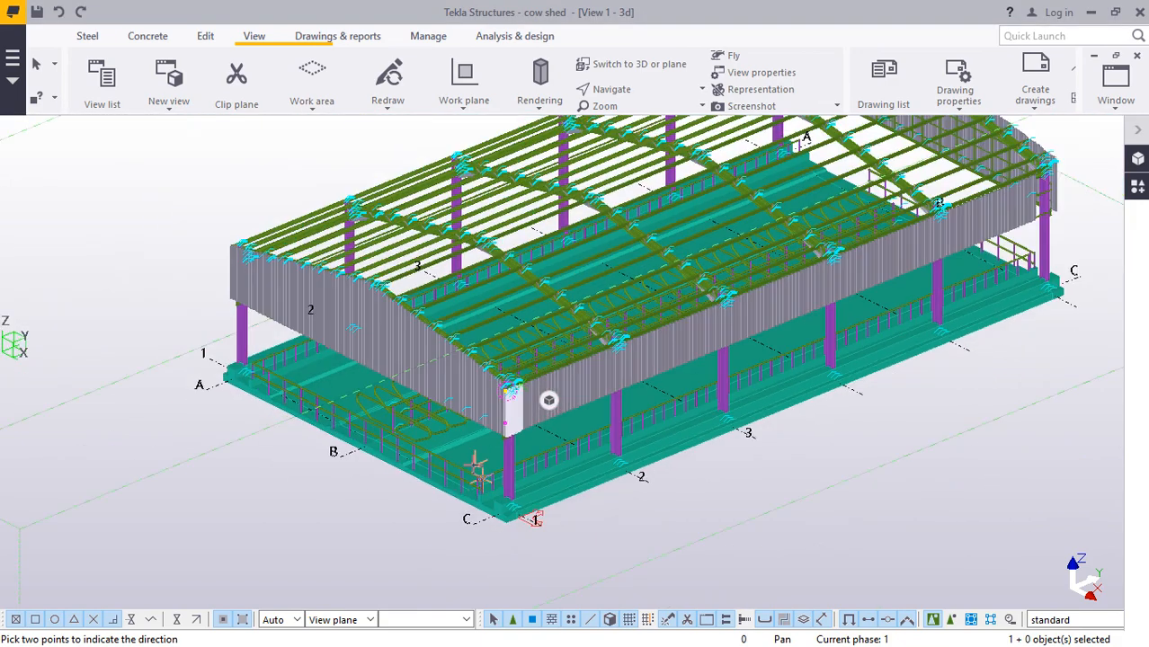
pyautogui.scroll(5, 548, 400)
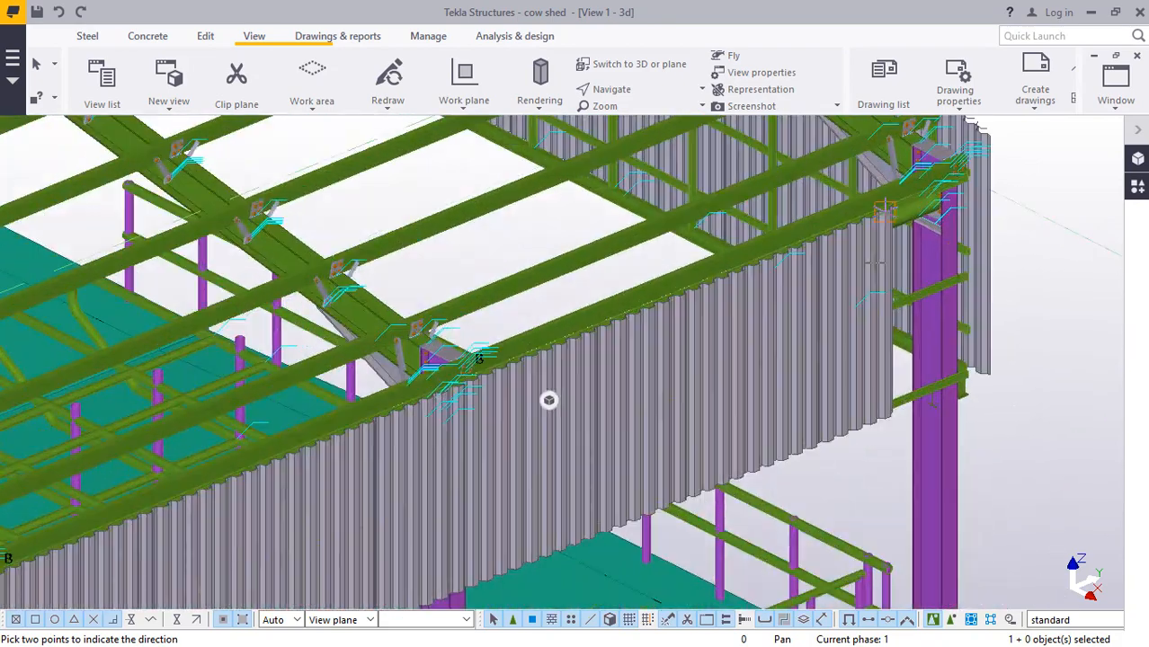
pyautogui.scroll(3, 874, 262)
pyautogui.rightClick(934, 273)
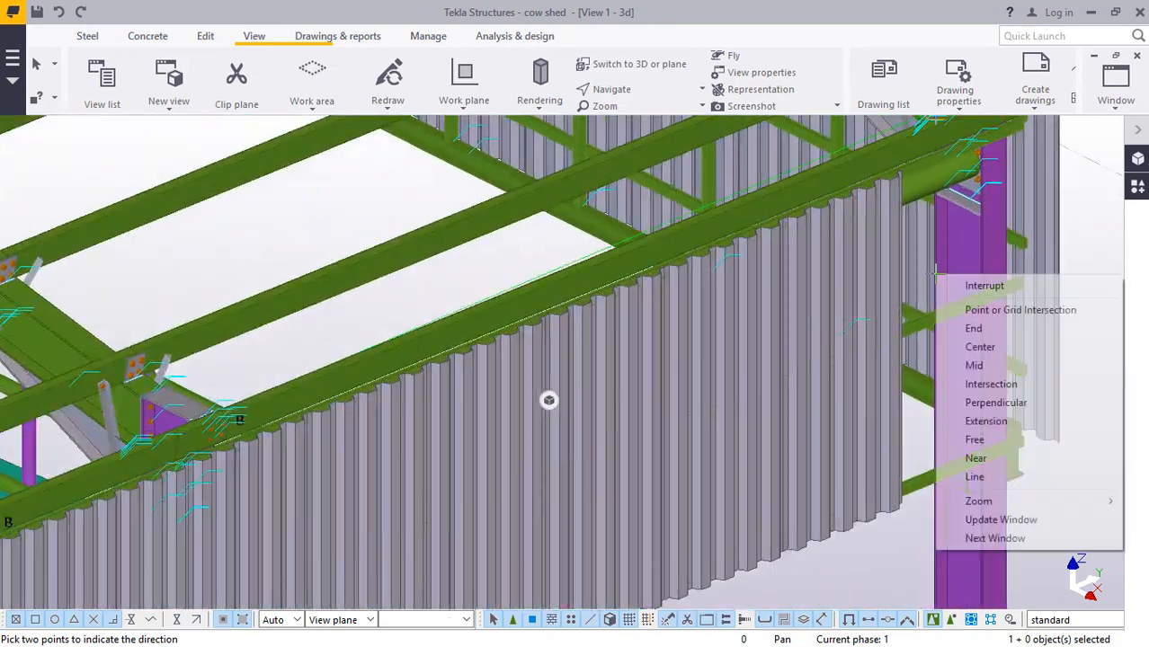
pyautogui.click(954, 283)
# - Start copying the last side-wall sheet at the open end of the cladding, using its top corner beside the neighbouring sheet as origin
pyautogui.click(647, 89)
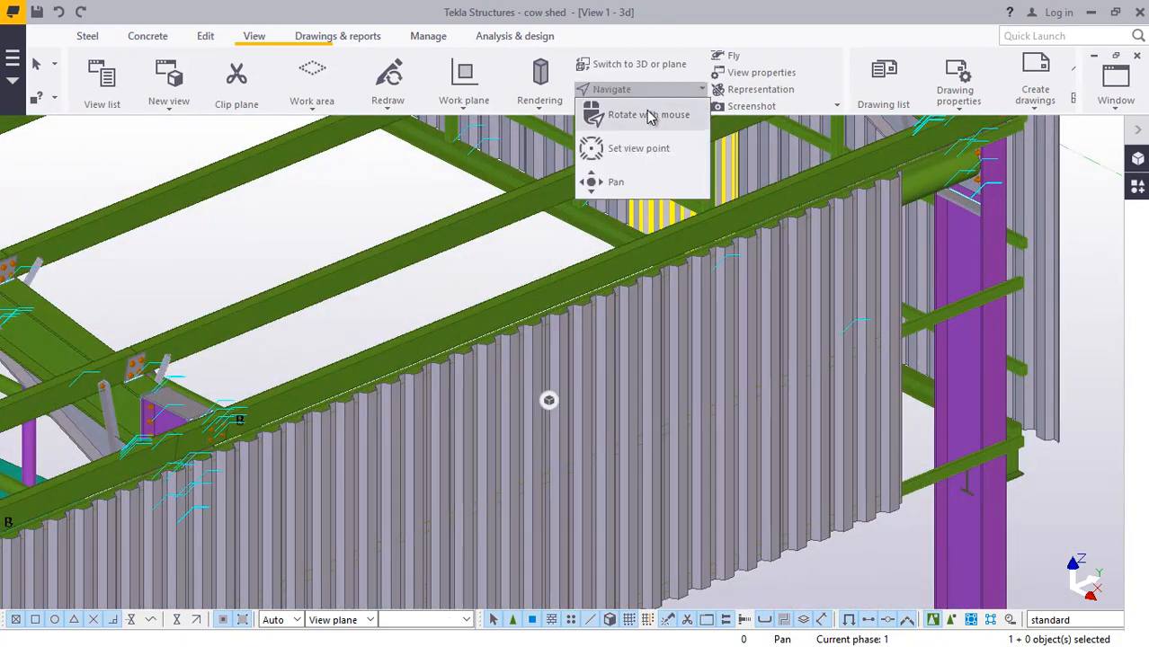
pyautogui.click(652, 115)
pyautogui.moveTo(834, 258); pyautogui.dragTo(618, 279)
pyautogui.scroll(-1, 618, 279)
pyautogui.keyDown('ctrl'); pyautogui.moveTo(619, 279); pyautogui.dragTo(670, 265, button='middle'); pyautogui.keyUp('ctrl')
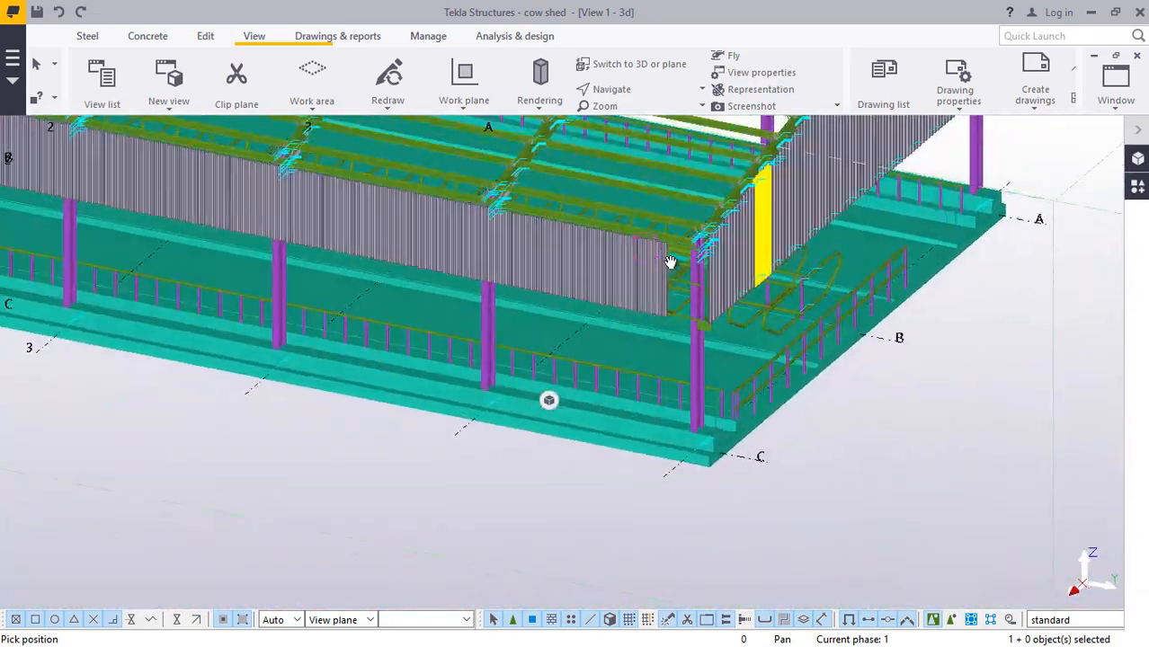
pyautogui.scroll(5, 666, 264)
pyautogui.scroll(6, 627, 224)
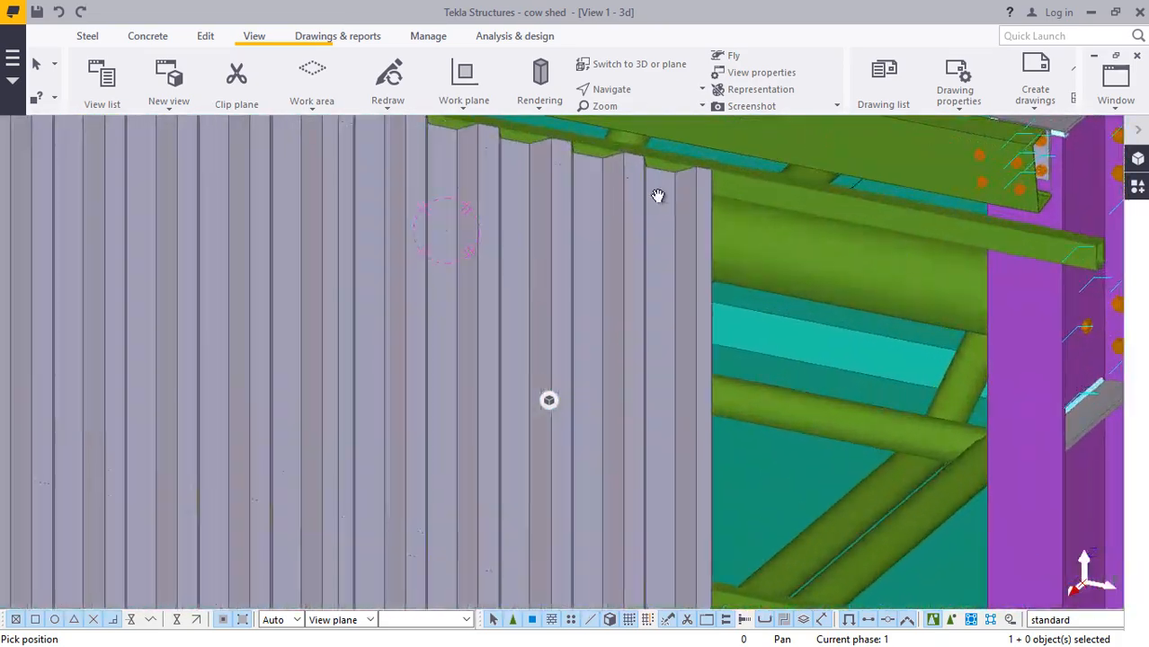
pyautogui.rightClick(652, 217)
pyautogui.click(675, 230)
pyautogui.scroll(-4, 717, 248)
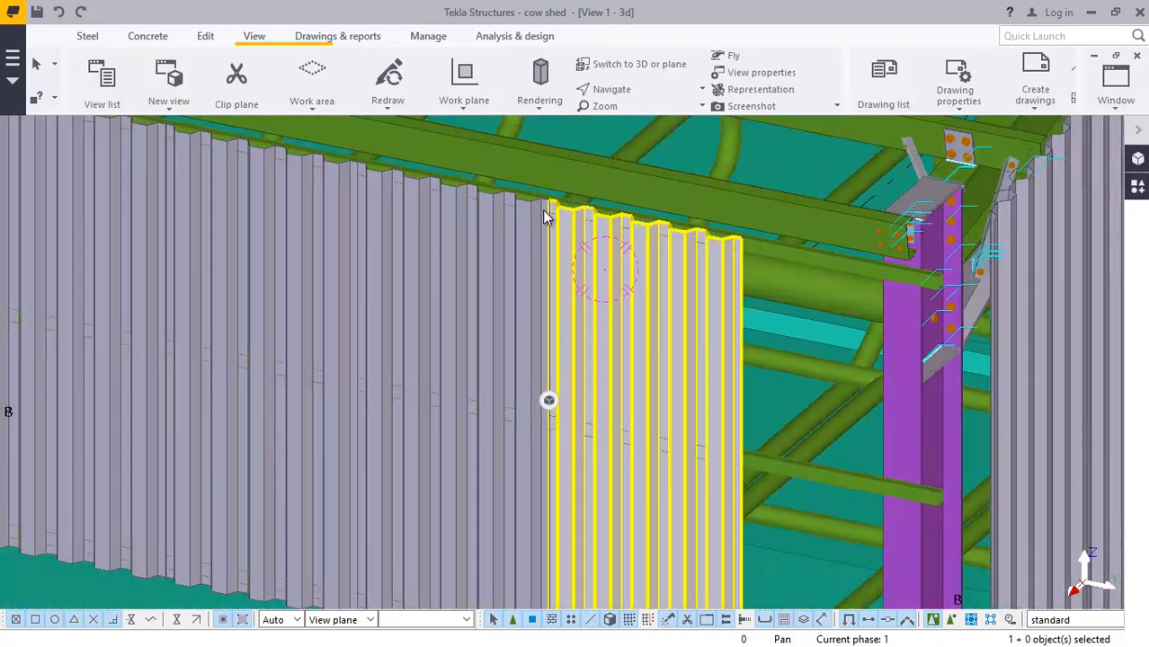
pyautogui.scroll(4, 519, 209)
pyautogui.rightClick(640, 241)
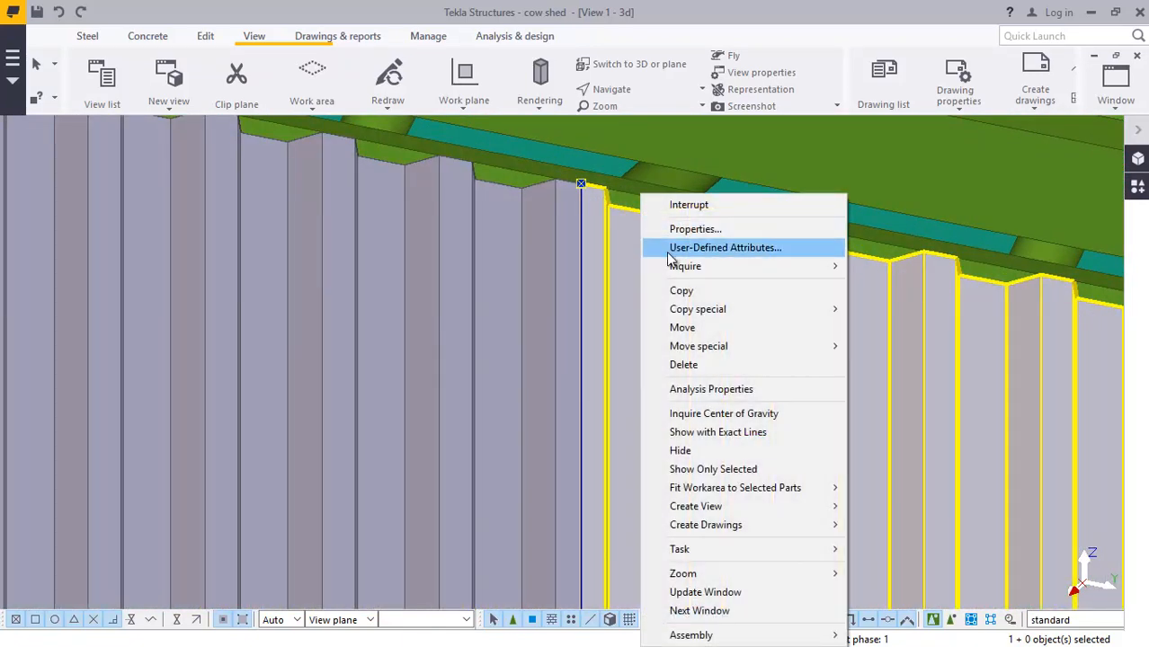
pyautogui.click(686, 289)
pyautogui.scroll(1, 580, 180)
pyautogui.scroll(5, 575, 177)
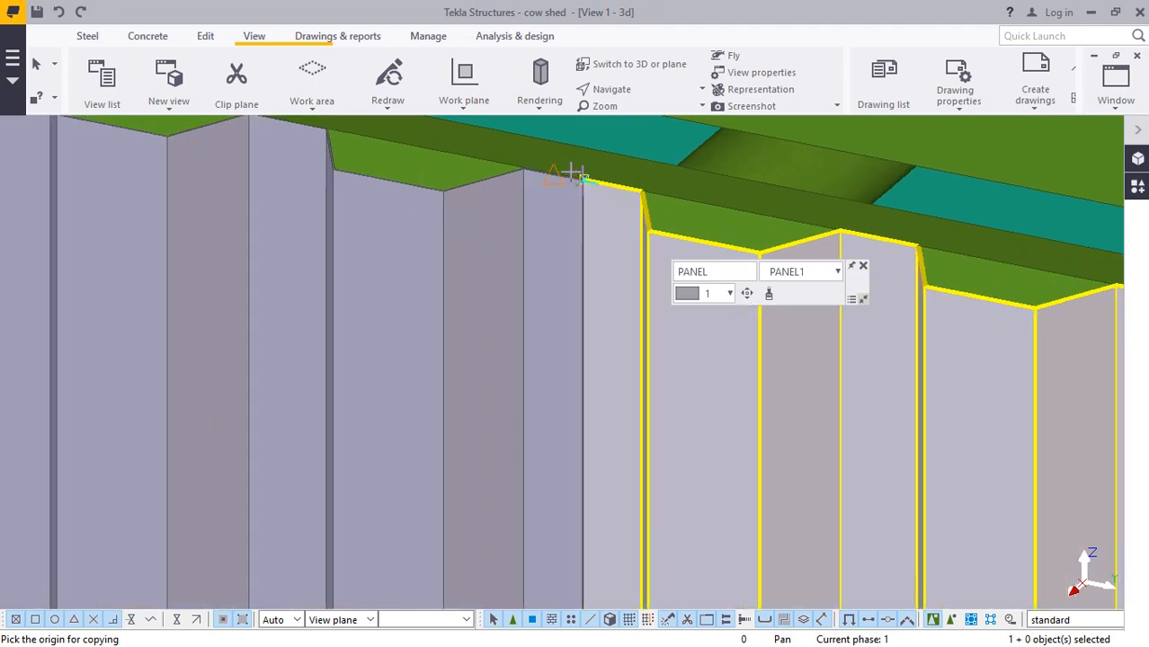
pyautogui.scroll(3, 559, 182)
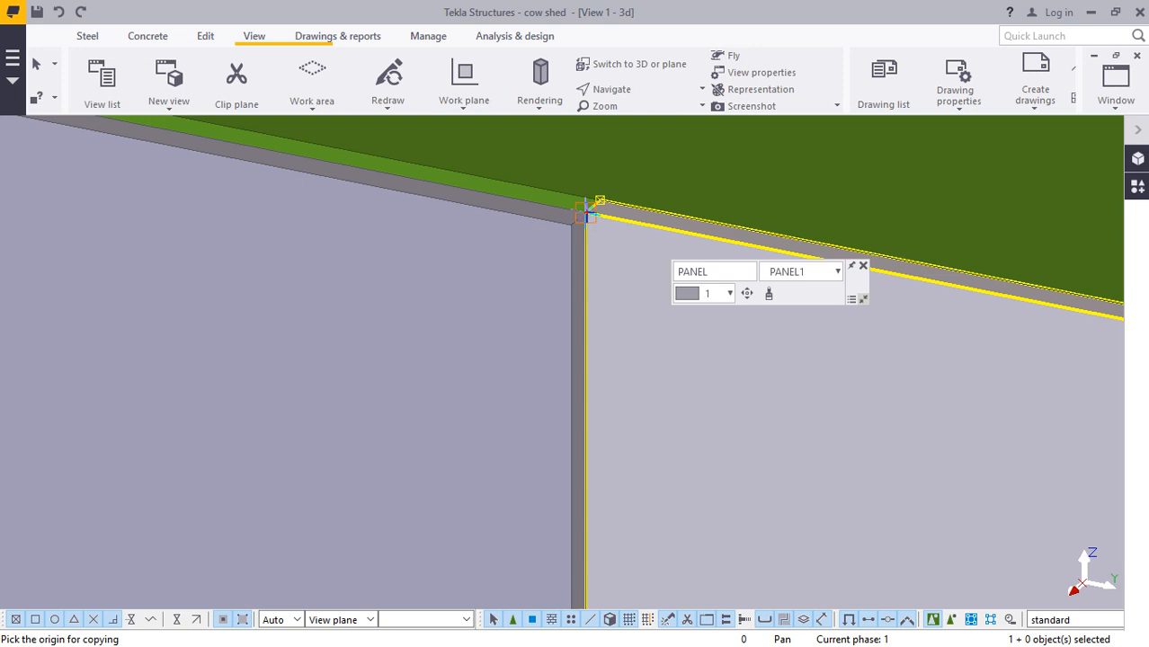
pyautogui.click(586, 212)
# - Place a copy of the end sheet 900 mm along the wall, starting at its free top corner
pyautogui.scroll(-6, 503, 225)
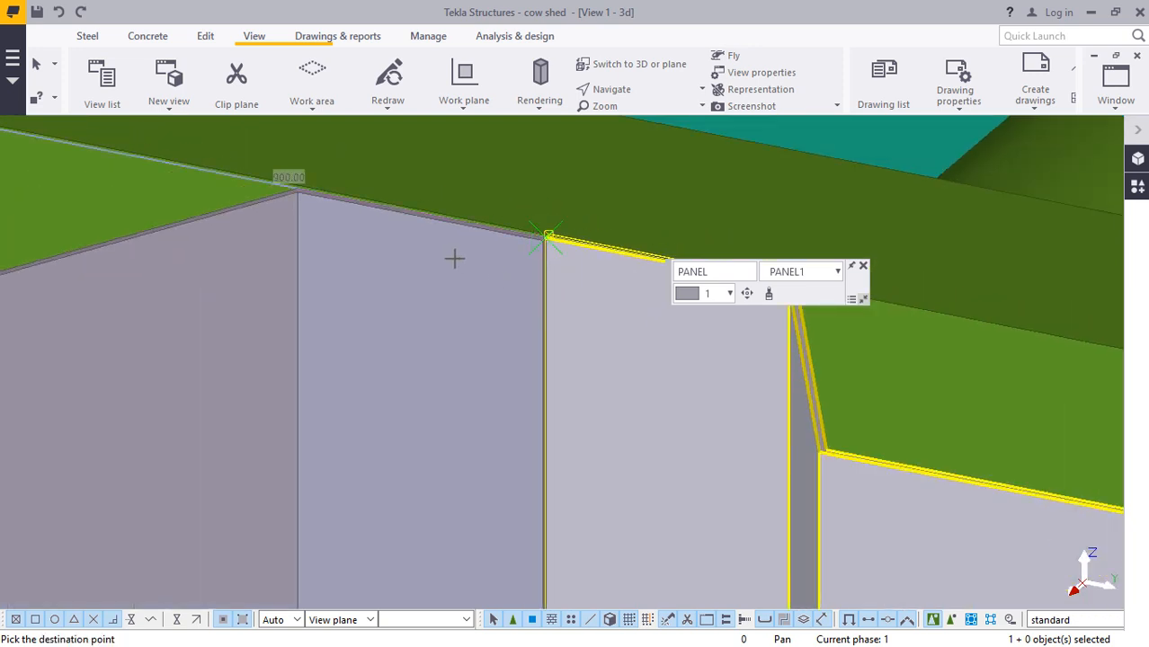
pyautogui.scroll(-4, 242, 228)
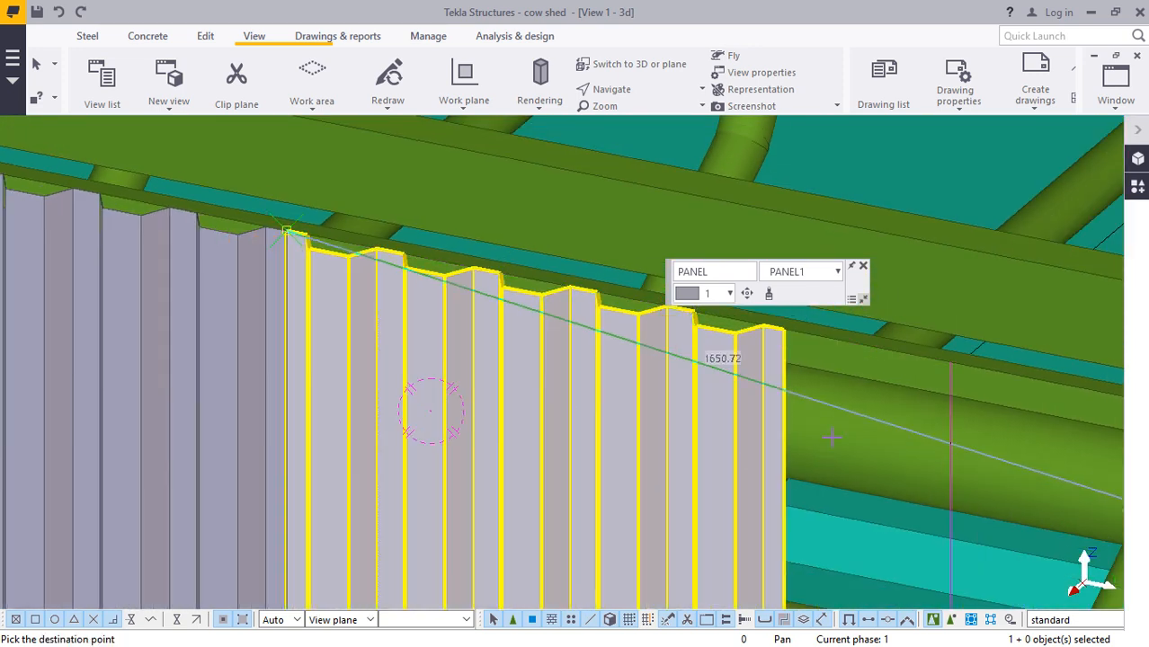
pyautogui.scroll(2, 833, 438)
pyautogui.scroll(-3, 667, 444)
pyautogui.scroll(6, 666, 364)
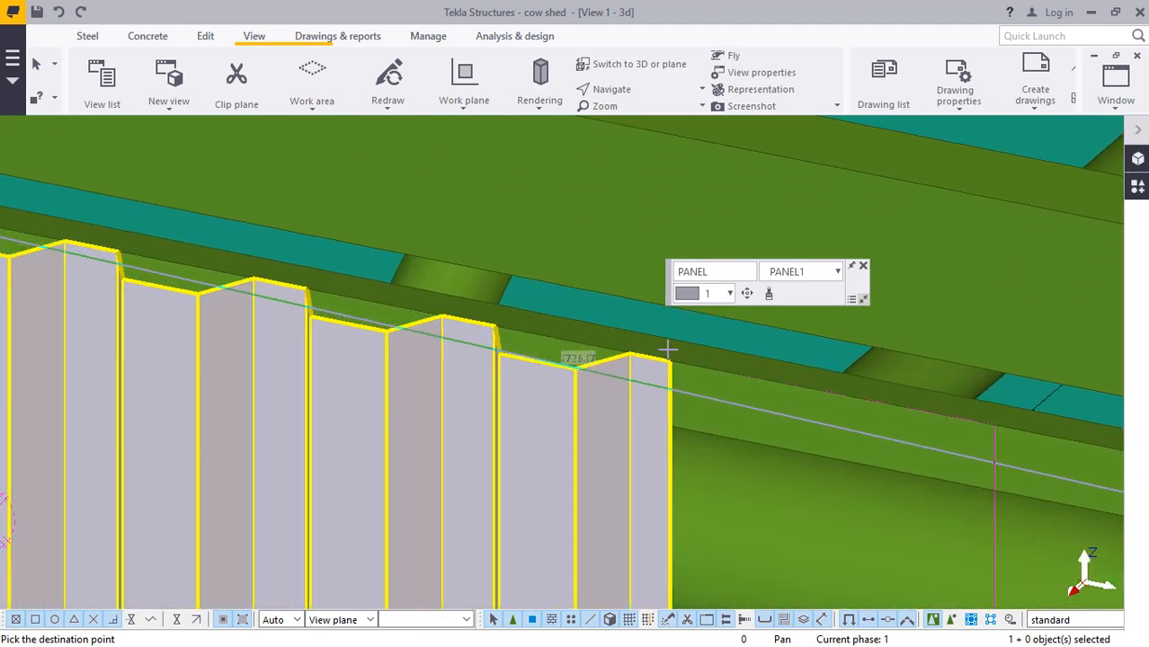
pyautogui.scroll(5, 669, 367)
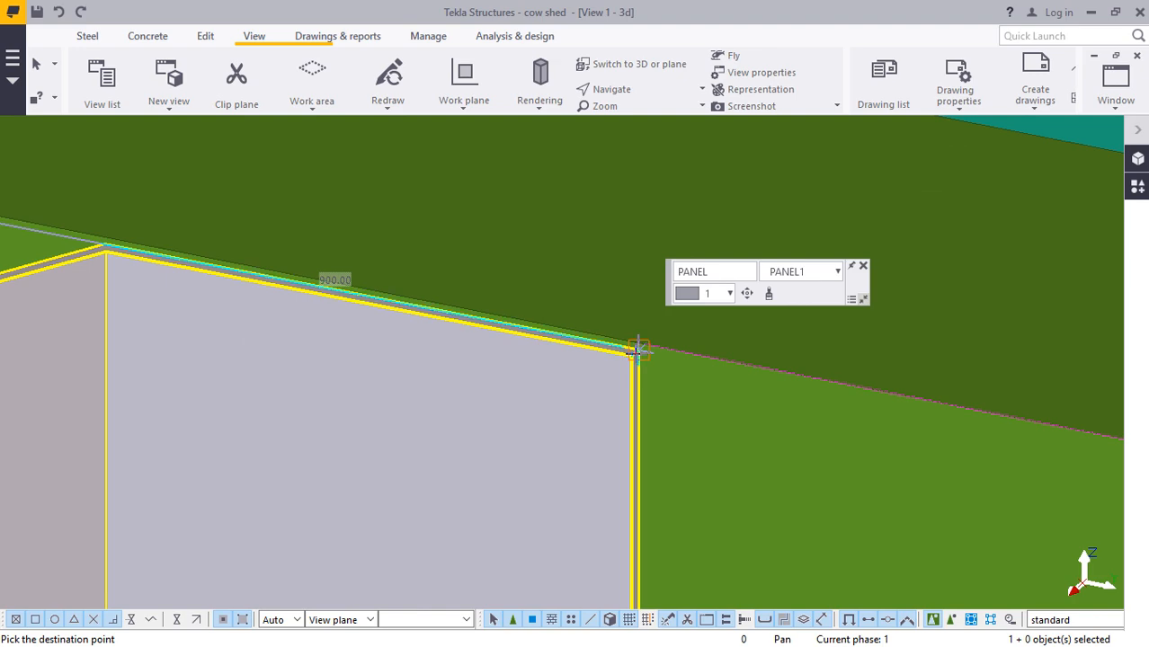
# - Place a second copy 1800 mm from the origin, at the free top corner of the first copy, and end the copying
pyautogui.scroll(-6, 635, 359)
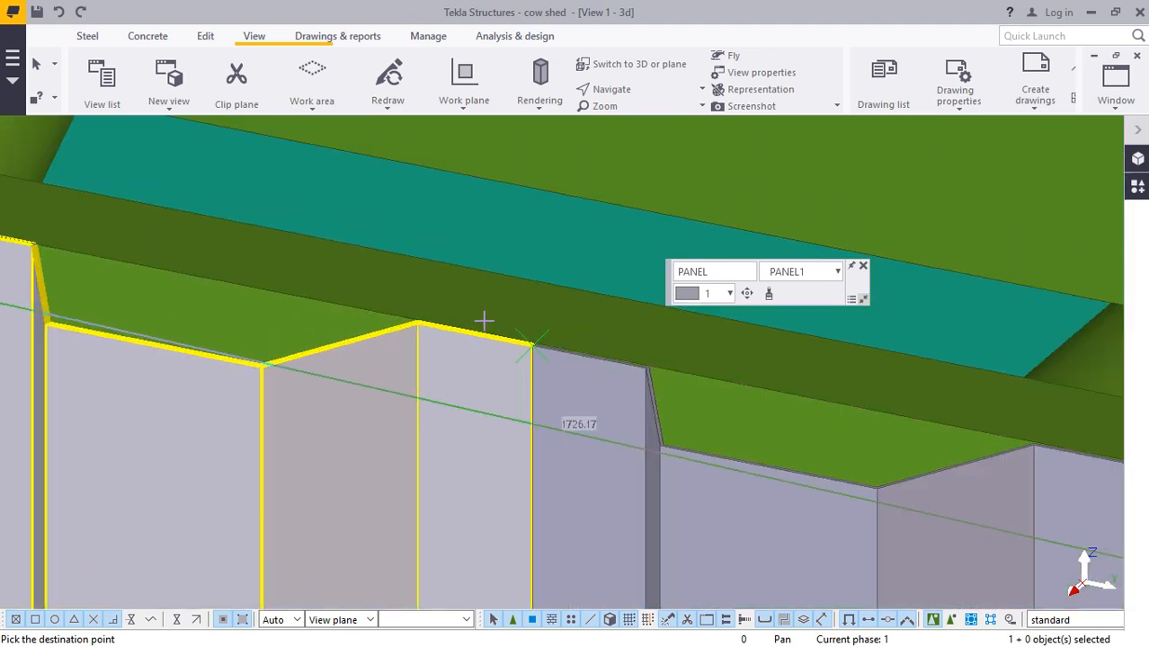
pyautogui.scroll(-6, 530, 311)
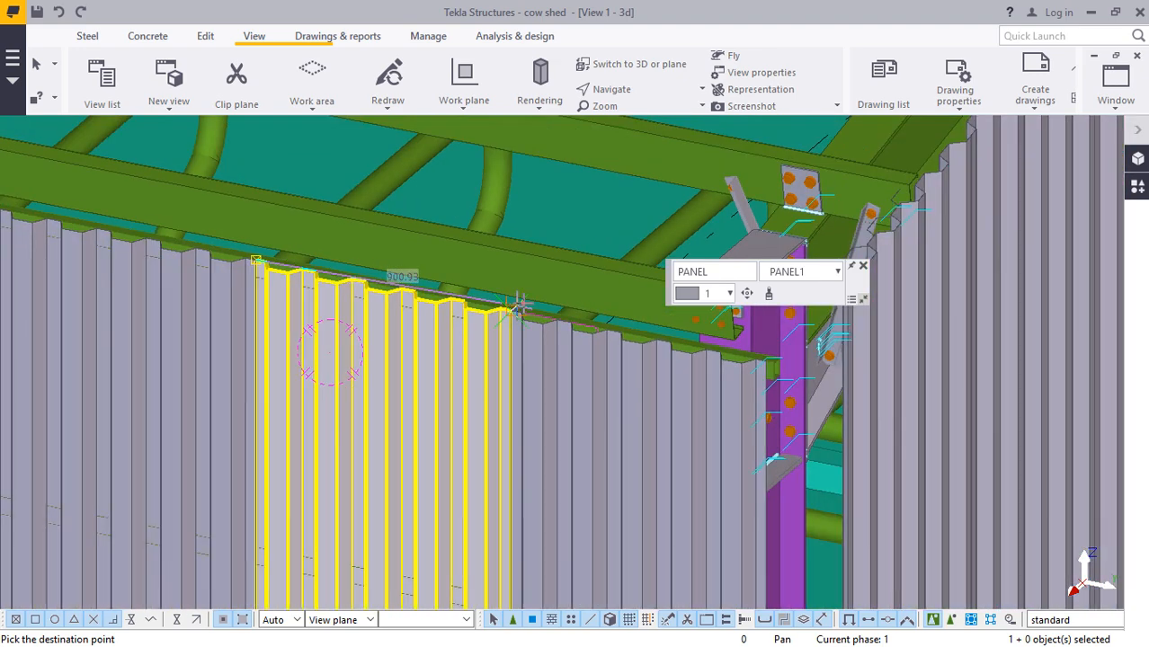
pyautogui.scroll(4, 706, 394)
pyautogui.scroll(-2, 623, 406)
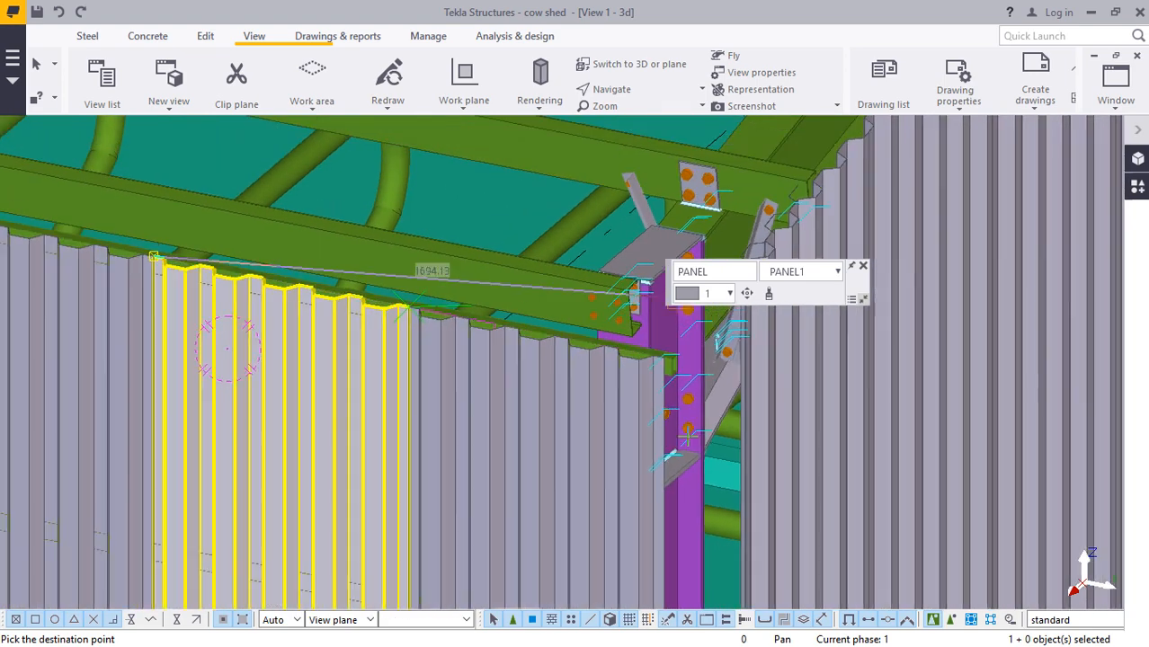
pyautogui.scroll(2, 665, 379)
pyautogui.scroll(2, 663, 369)
pyautogui.scroll(5, 659, 336)
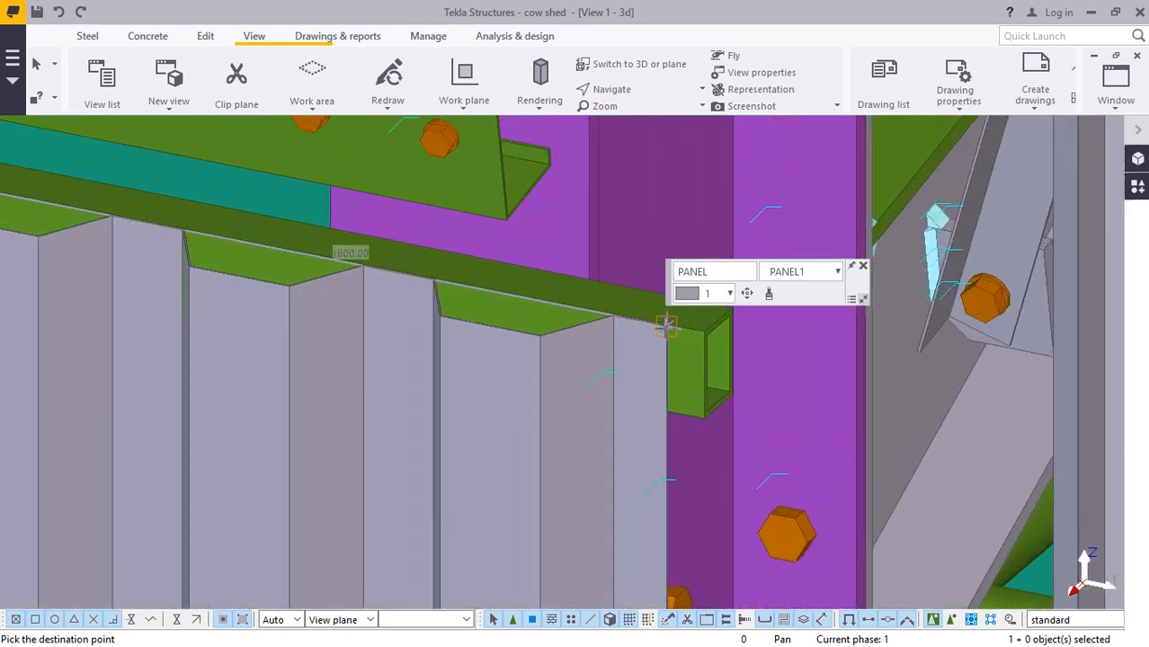
pyautogui.scroll(2, 672, 331)
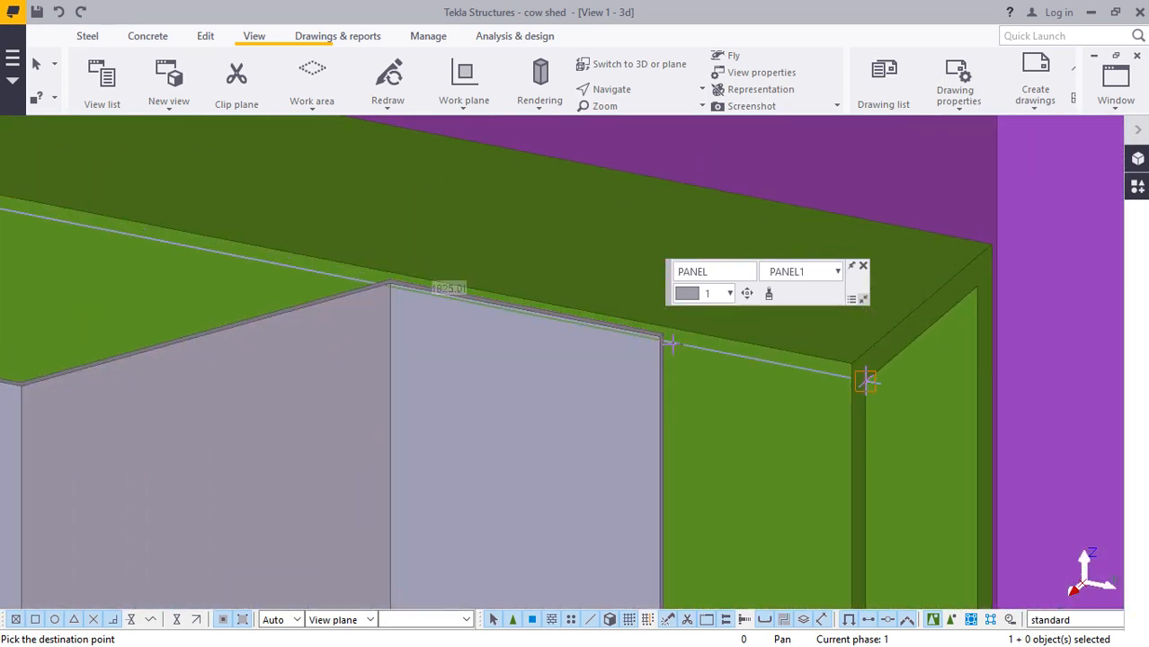
pyautogui.scroll(-8, 575, 346)
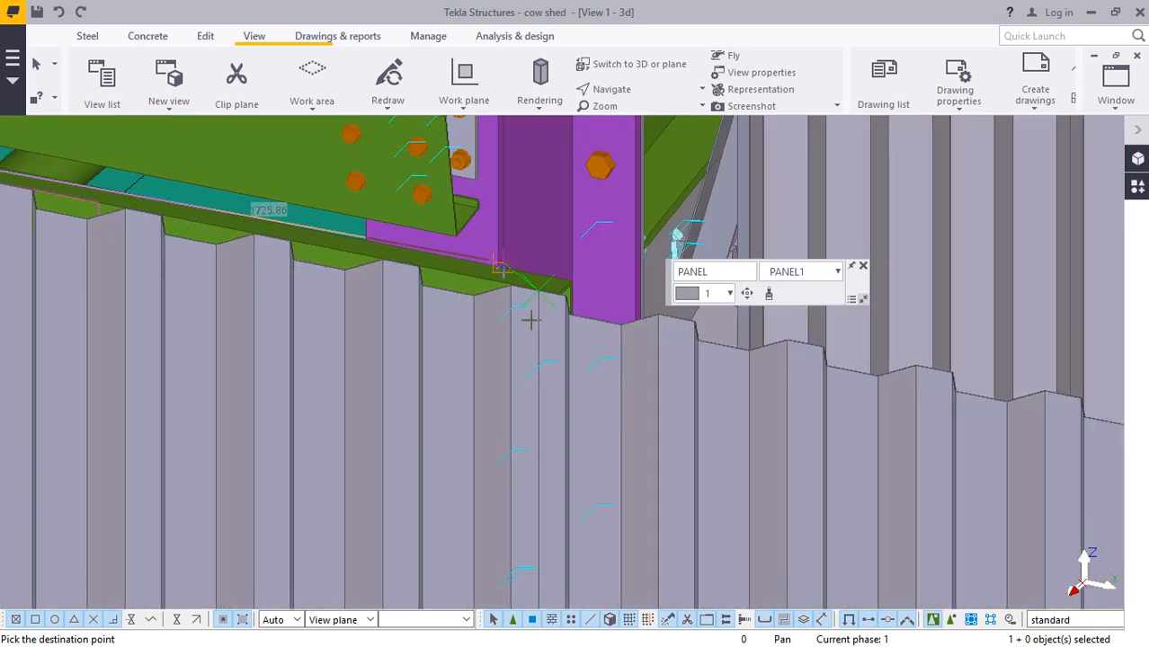
pyautogui.rightClick(514, 351)
pyautogui.click(547, 363)
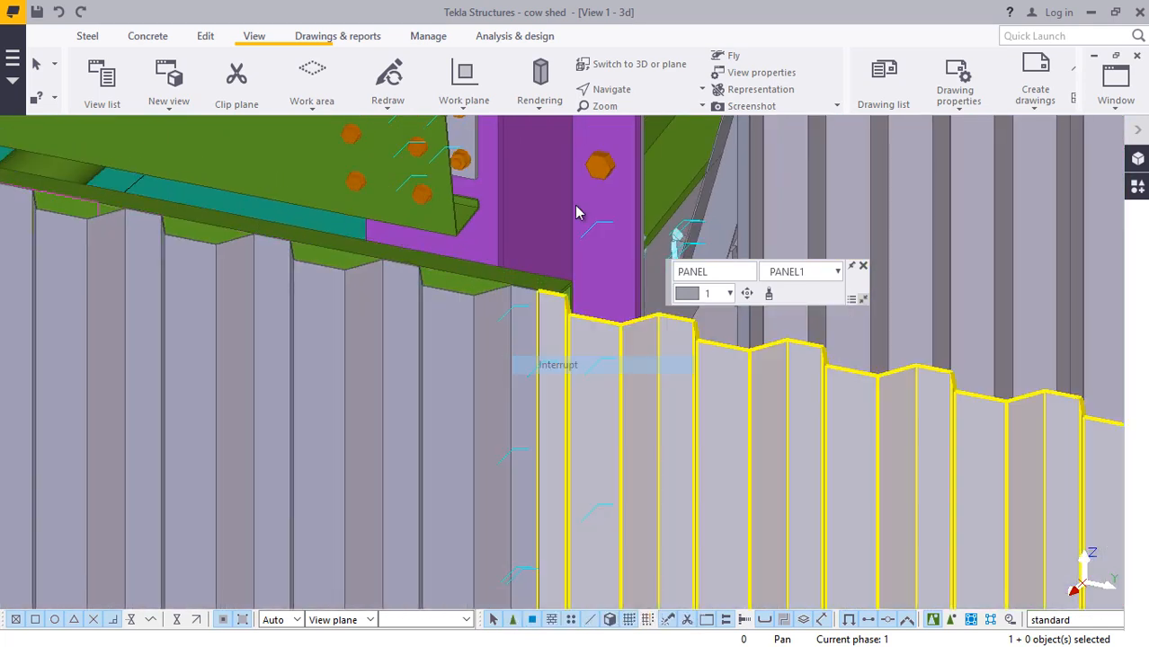
pyautogui.click(629, 117)
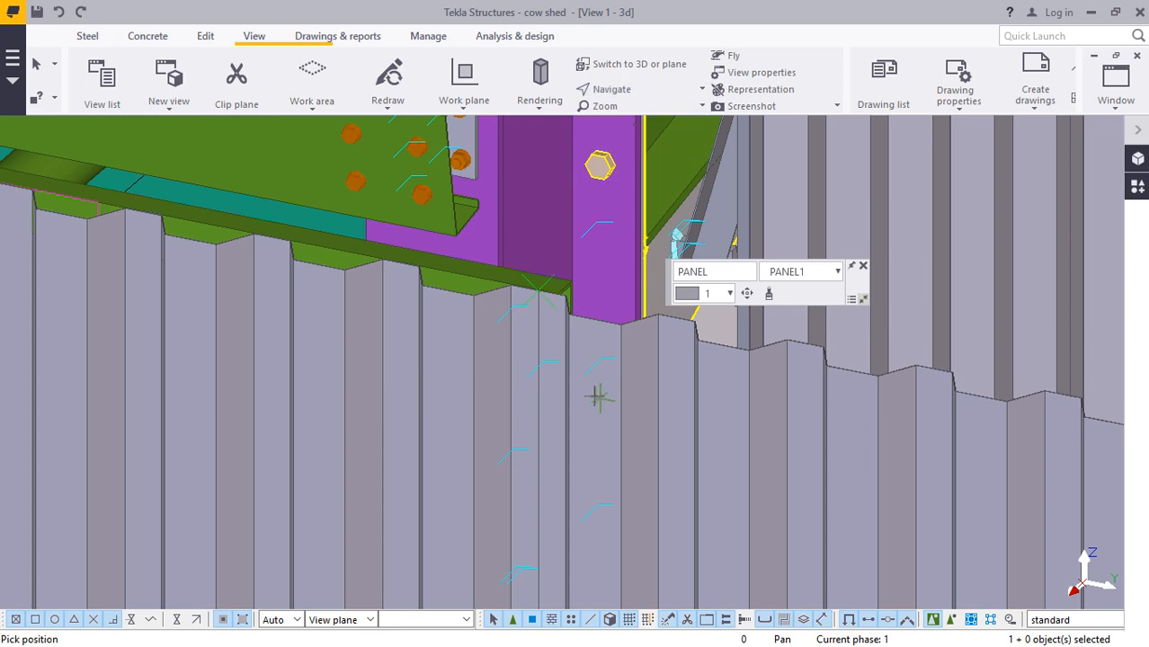
pyautogui.moveTo(598, 395); pyautogui.dragTo(522, 311)
pyautogui.scroll(5, 522, 312)
pyautogui.rightClick(742, 191)
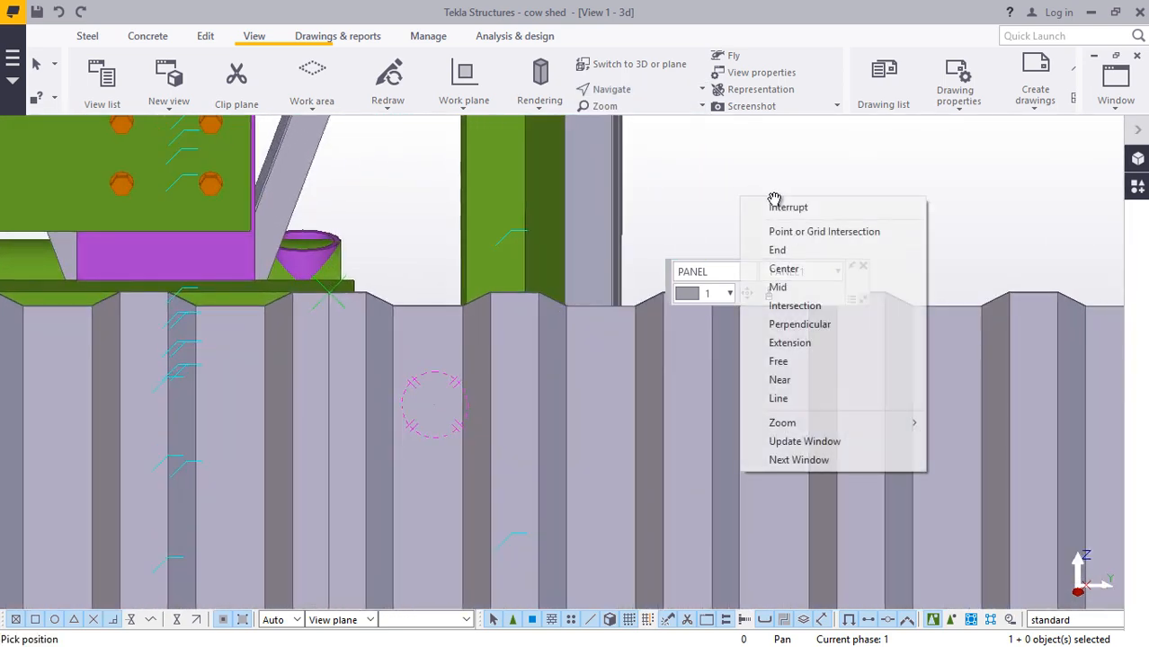
pyautogui.click(787, 207)
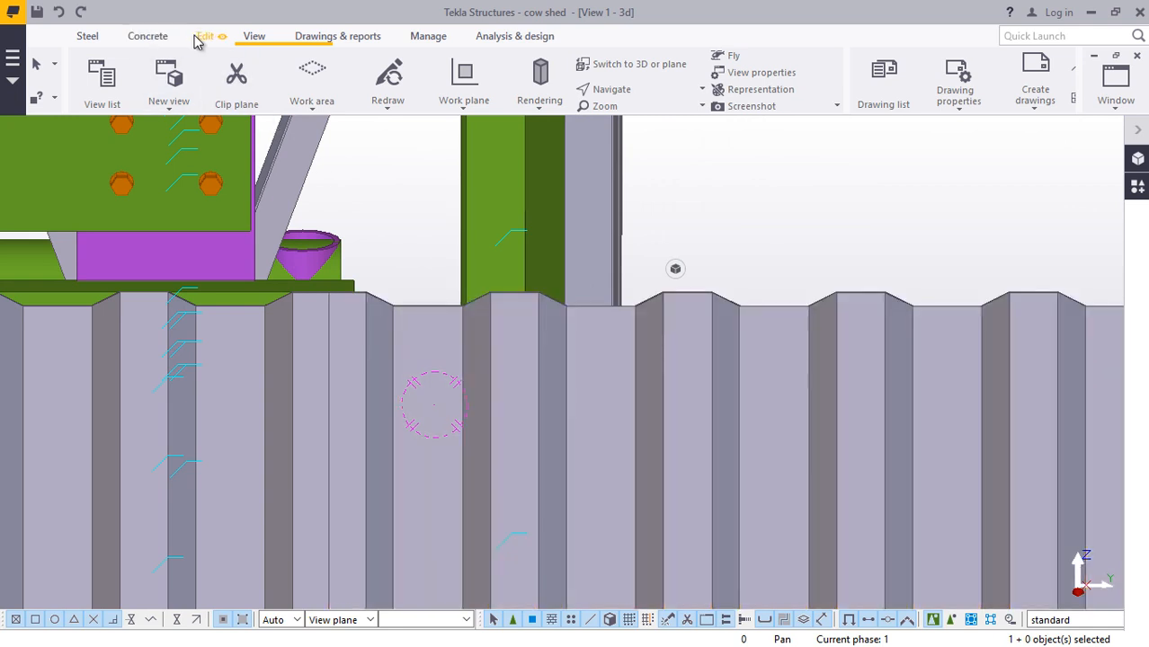
pyautogui.click(202, 40)
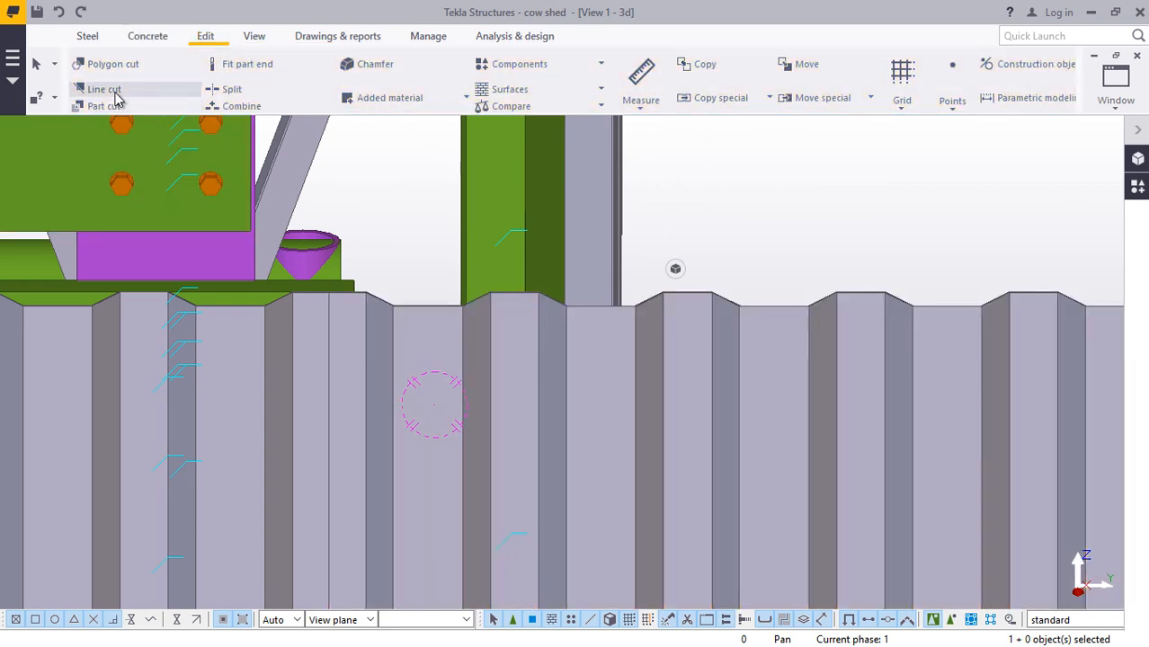
pyautogui.click(114, 94)
pyautogui.scroll(2, 566, 316)
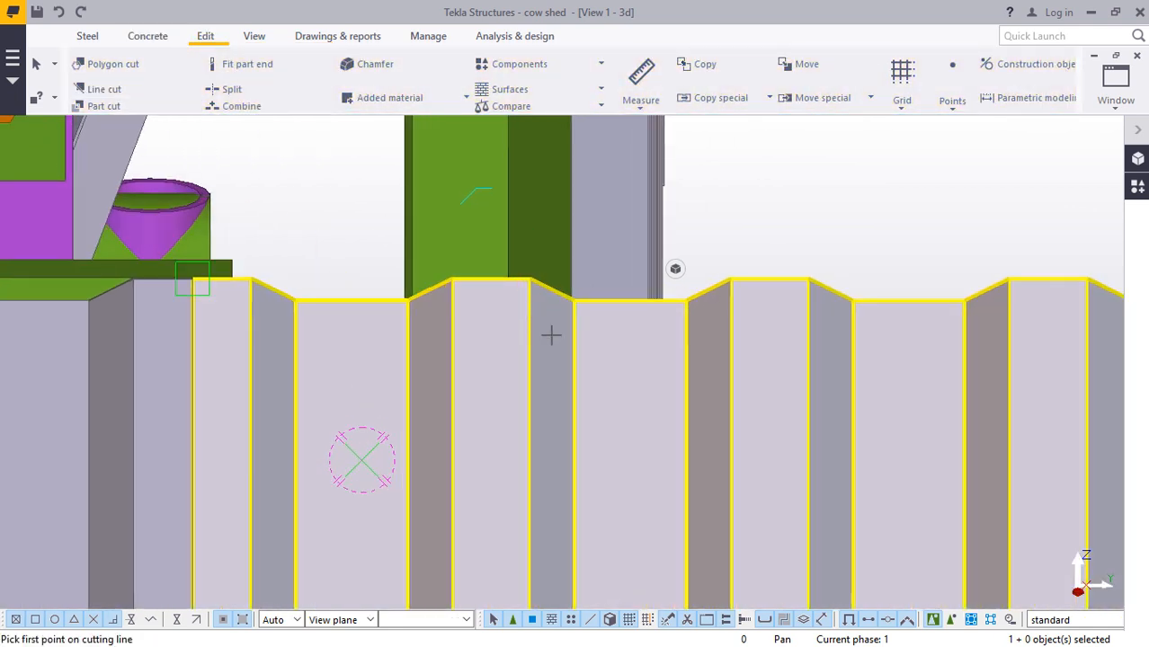
pyautogui.scroll(-5, 551, 333)
pyautogui.scroll(-1, 593, 396)
pyautogui.scroll(3, 571, 393)
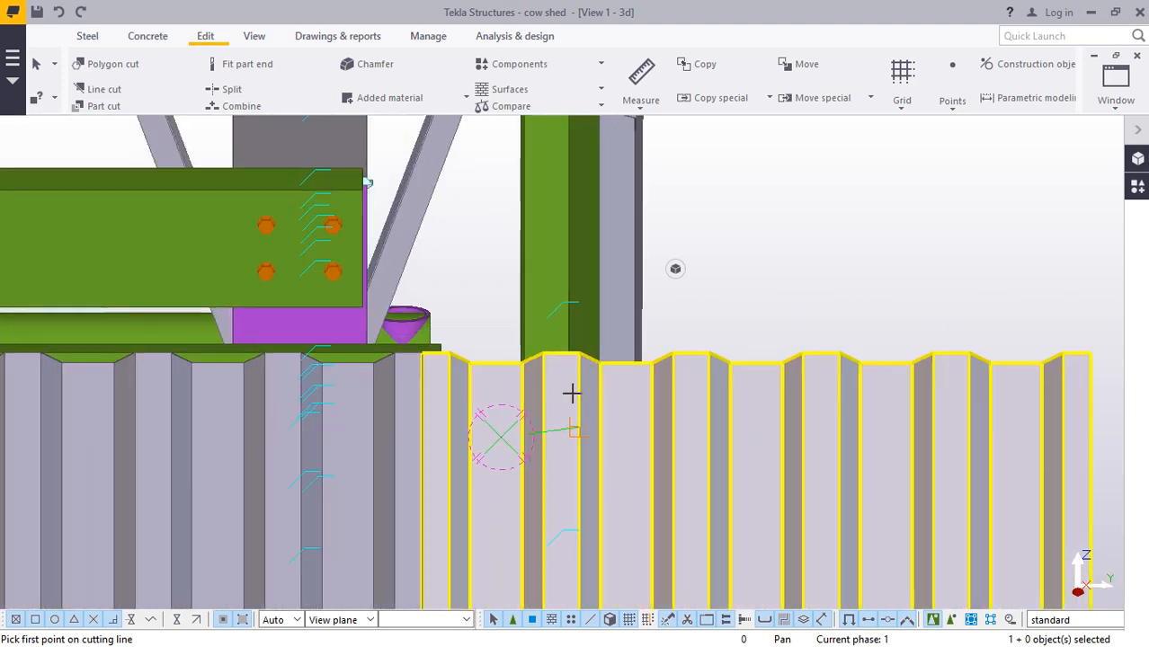
# - Try to line-cut the sheet overhanging the building corner along a corrugation fold from top to bottom edge, removing the outer side
pyautogui.click(254, 37)
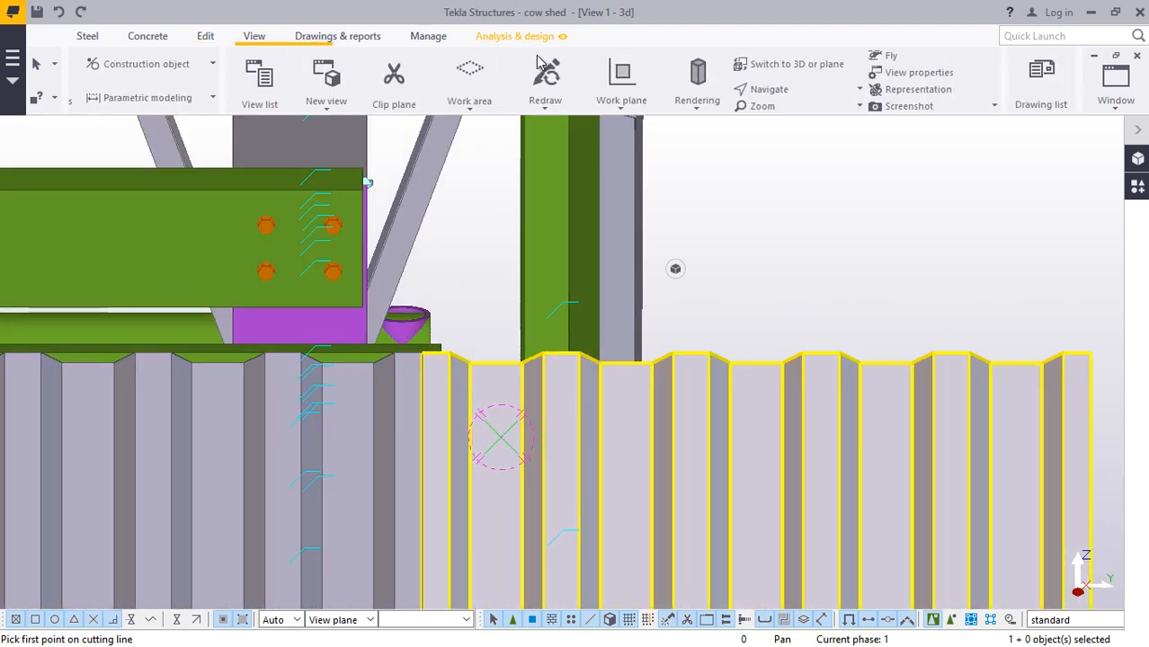
pyautogui.keyDown('ctrl'); pyautogui.moveTo(570, 389); pyautogui.dragTo(595, 476, button='middle'); pyautogui.keyUp('ctrl')
pyautogui.rightClick(771, 214)
pyautogui.click(811, 225)
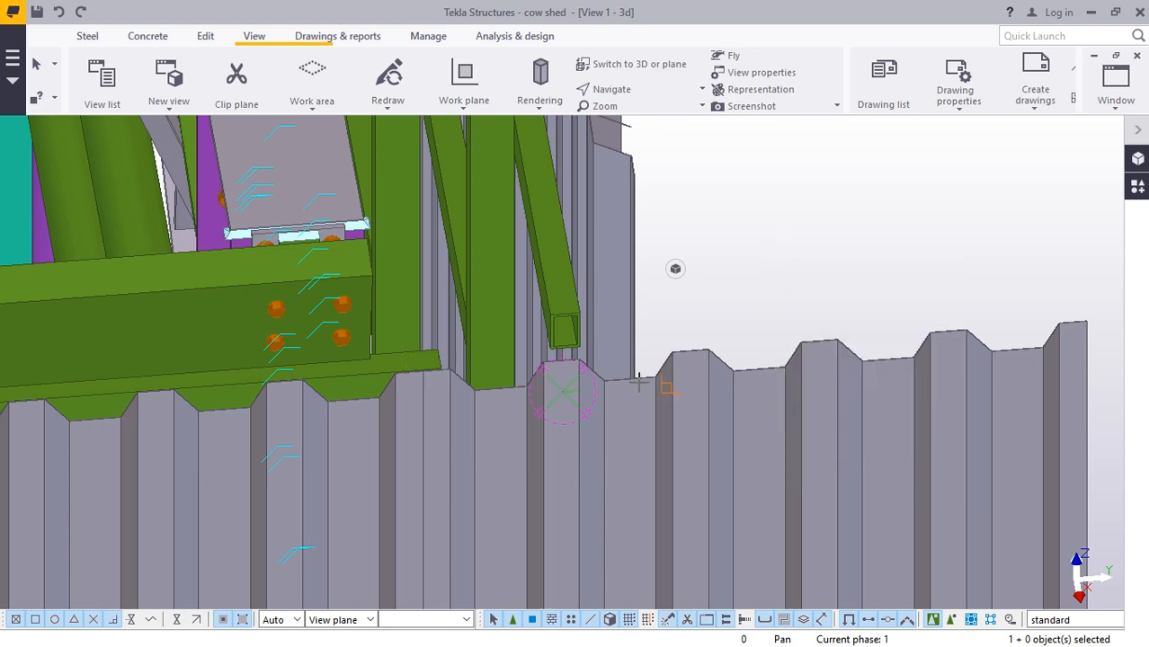
pyautogui.scroll(5, 602, 377)
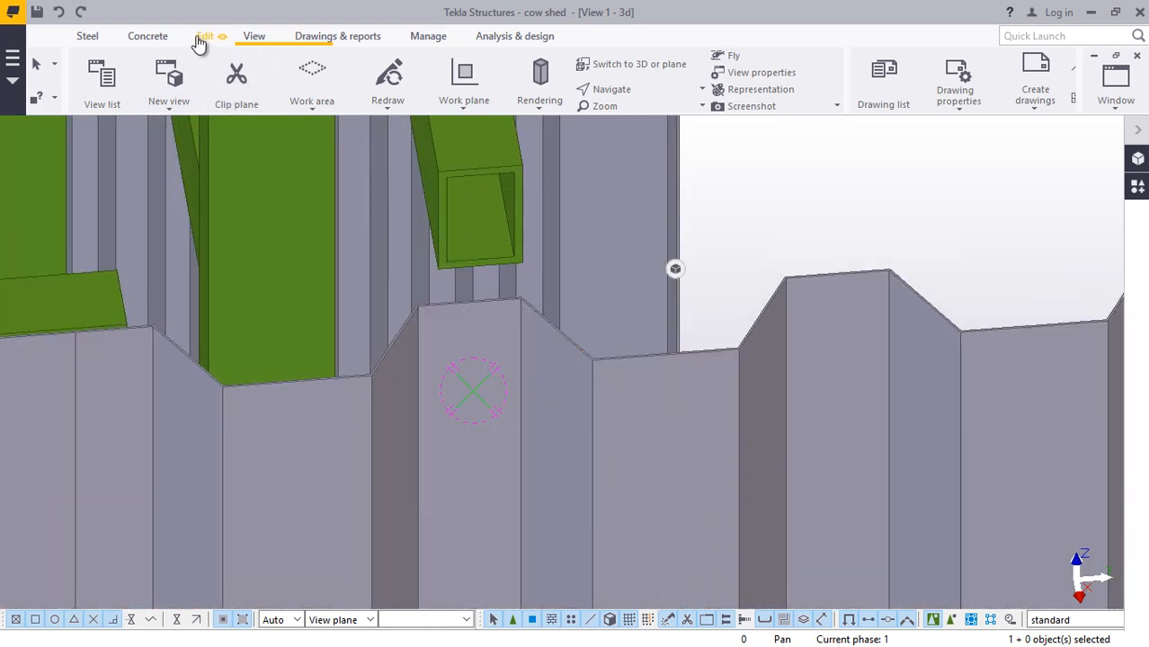
pyautogui.click(206, 40)
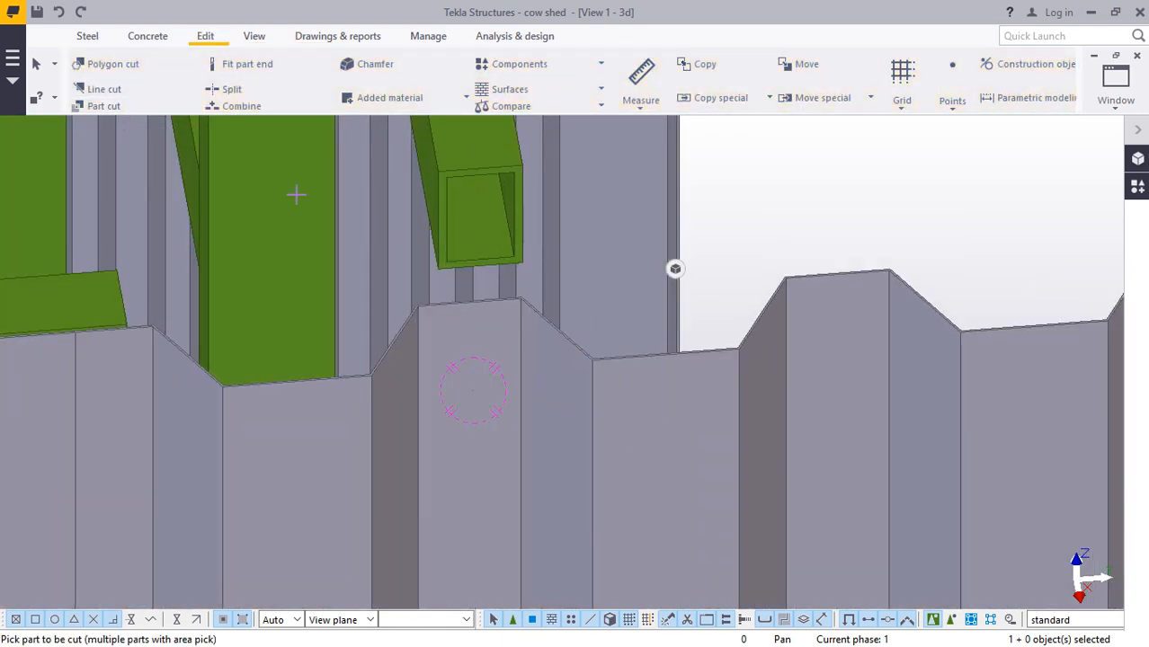
pyautogui.scroll(6, 585, 362)
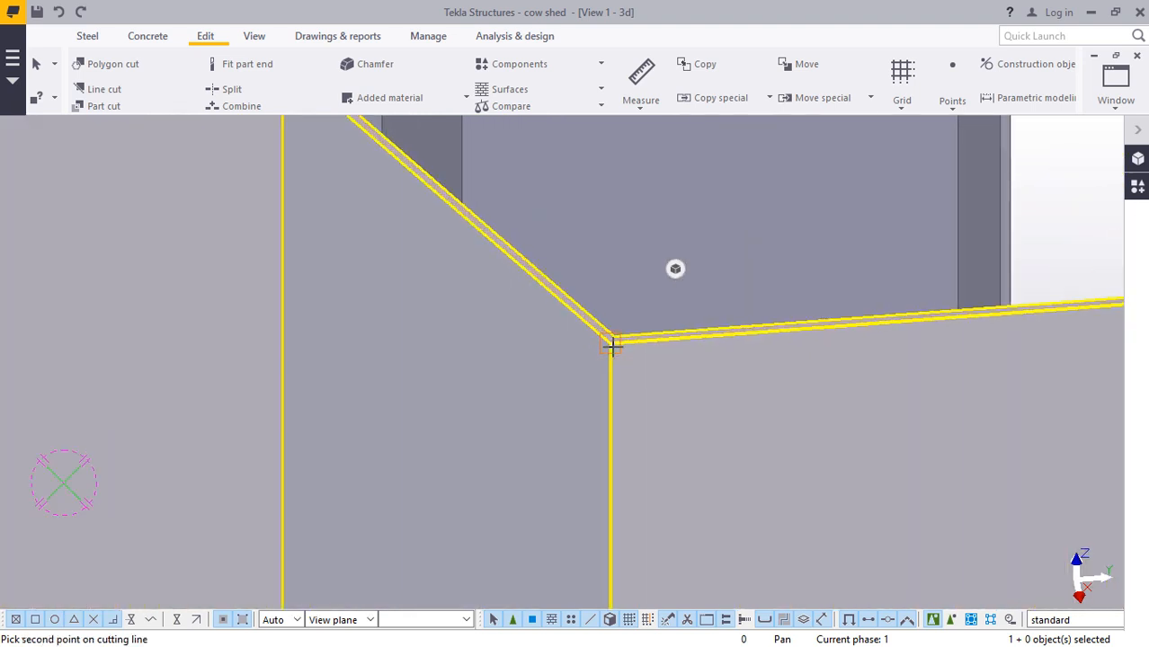
pyautogui.scroll(-8, 611, 346)
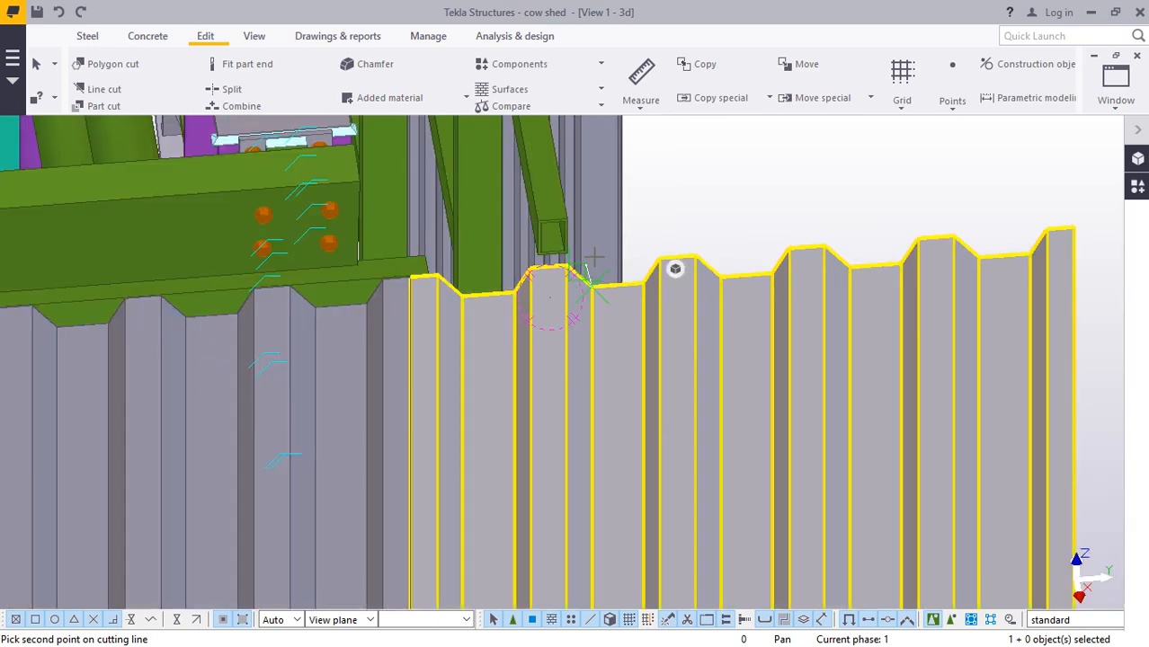
pyautogui.scroll(-5, 594, 258)
pyautogui.scroll(4, 590, 501)
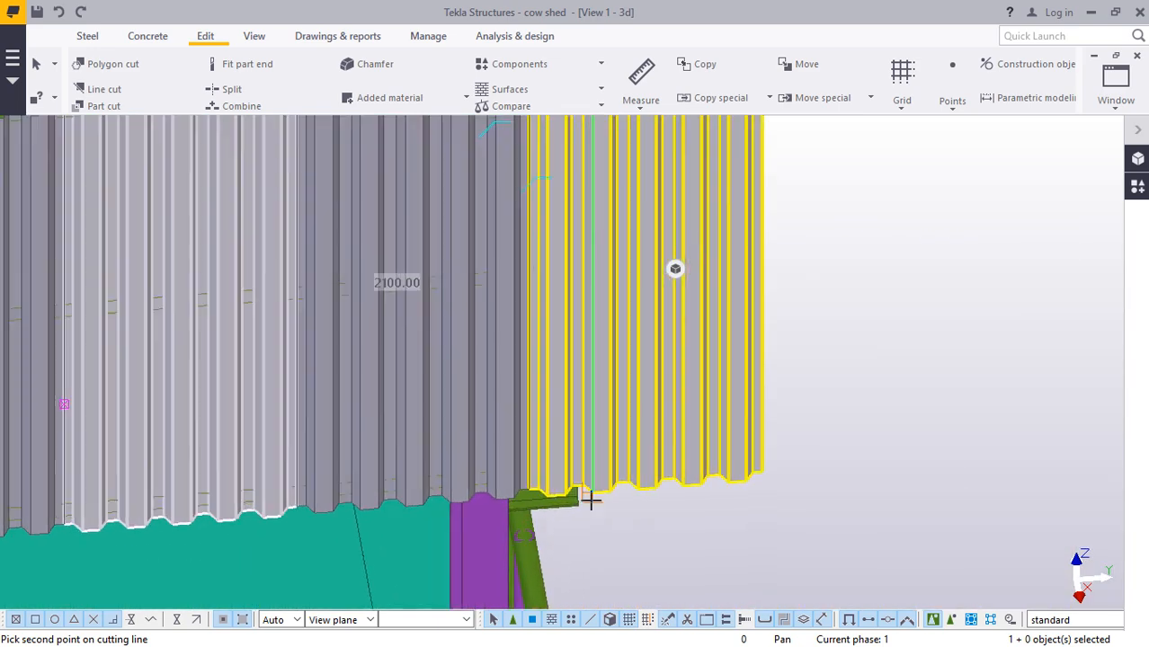
pyautogui.scroll(8, 590, 501)
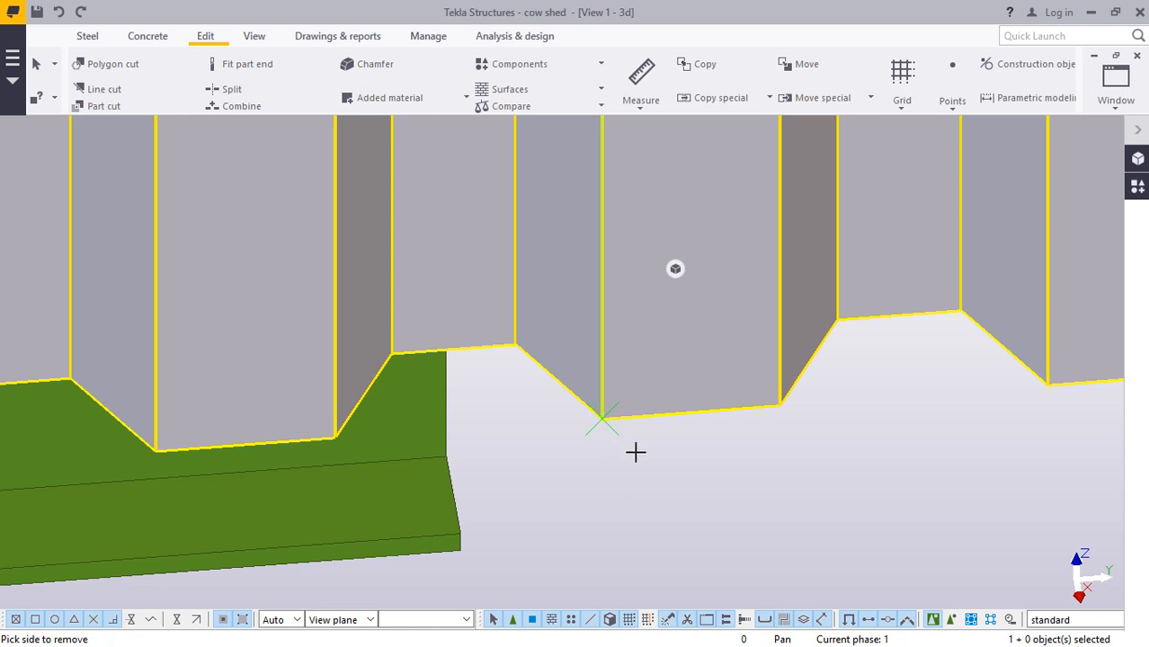
pyautogui.click(749, 209)
pyautogui.scroll(-6, 575, 436)
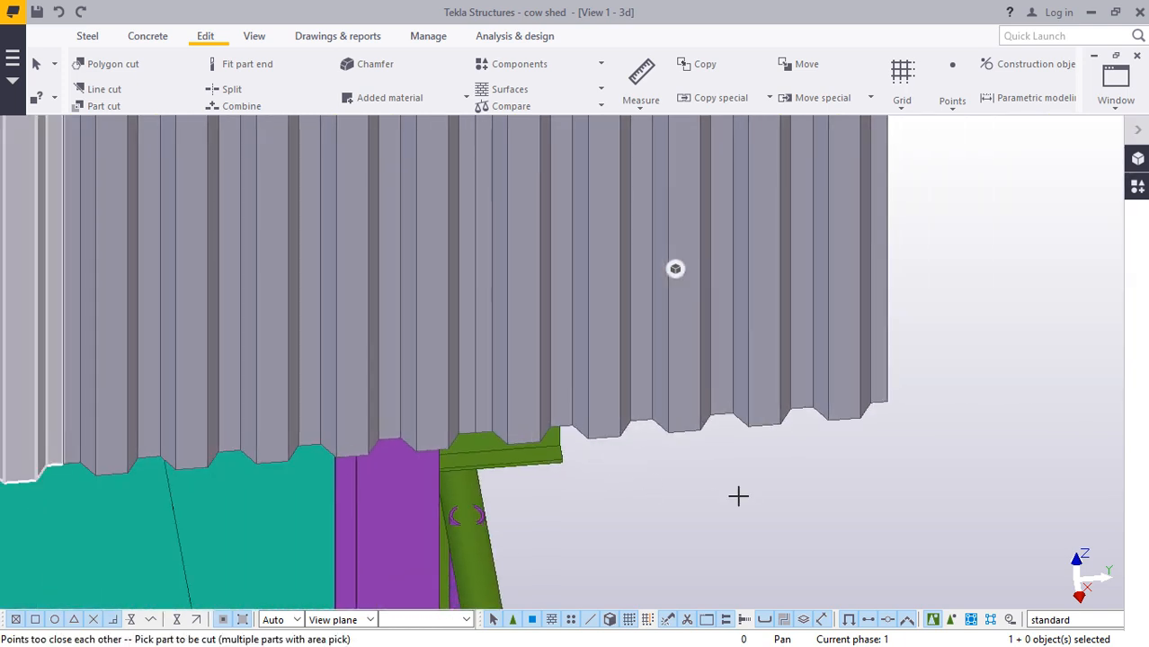
pyautogui.rightClick(737, 495)
pyautogui.click(811, 233)
# - Line-cut the sheet overhanging the building corner along a corrugation fold from bottom to top edge, removing the outer side, and end cutting
pyautogui.scroll(4, 693, 402)
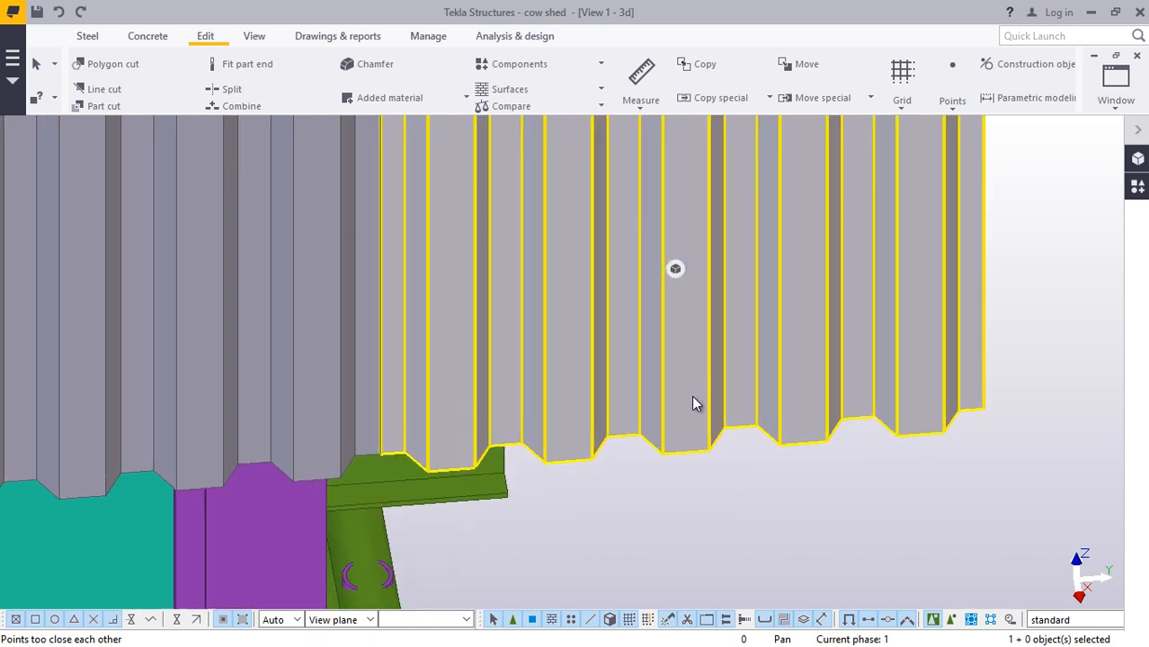
pyautogui.scroll(-6, 736, 454)
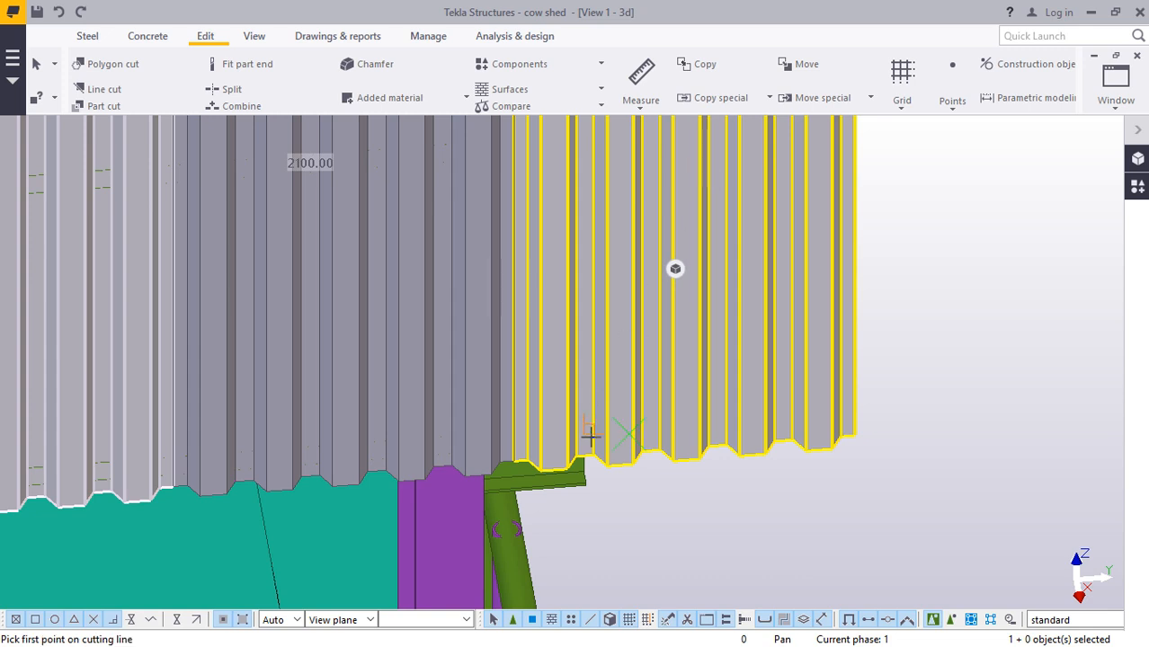
pyautogui.scroll(5, 590, 437)
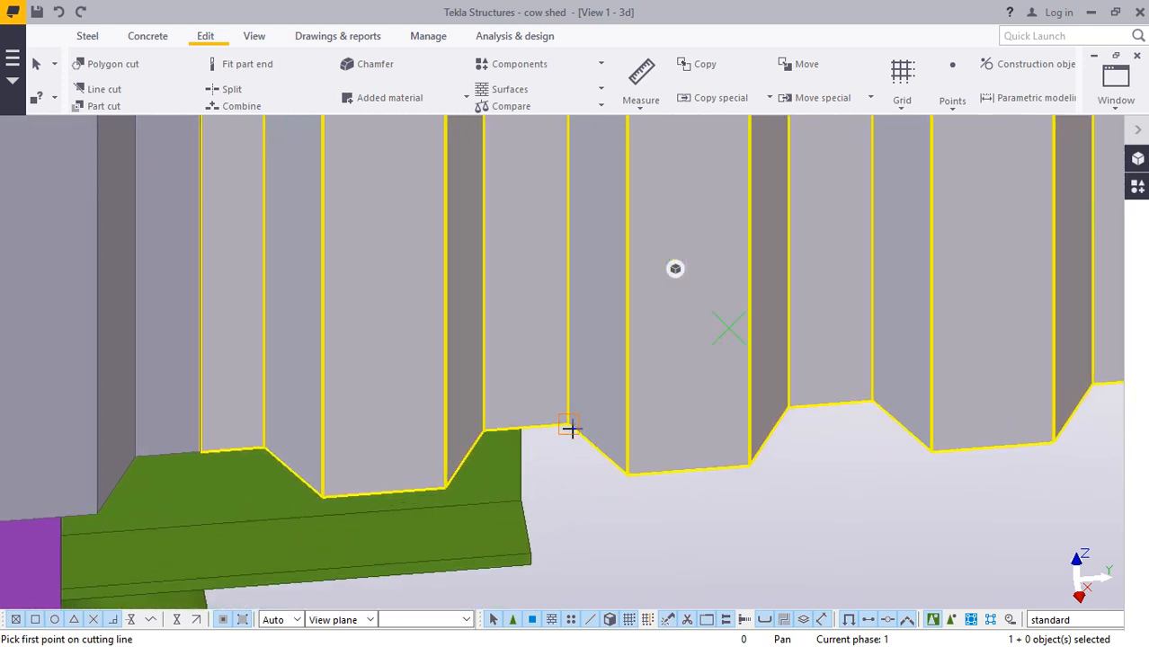
pyautogui.scroll(-6, 593, 515)
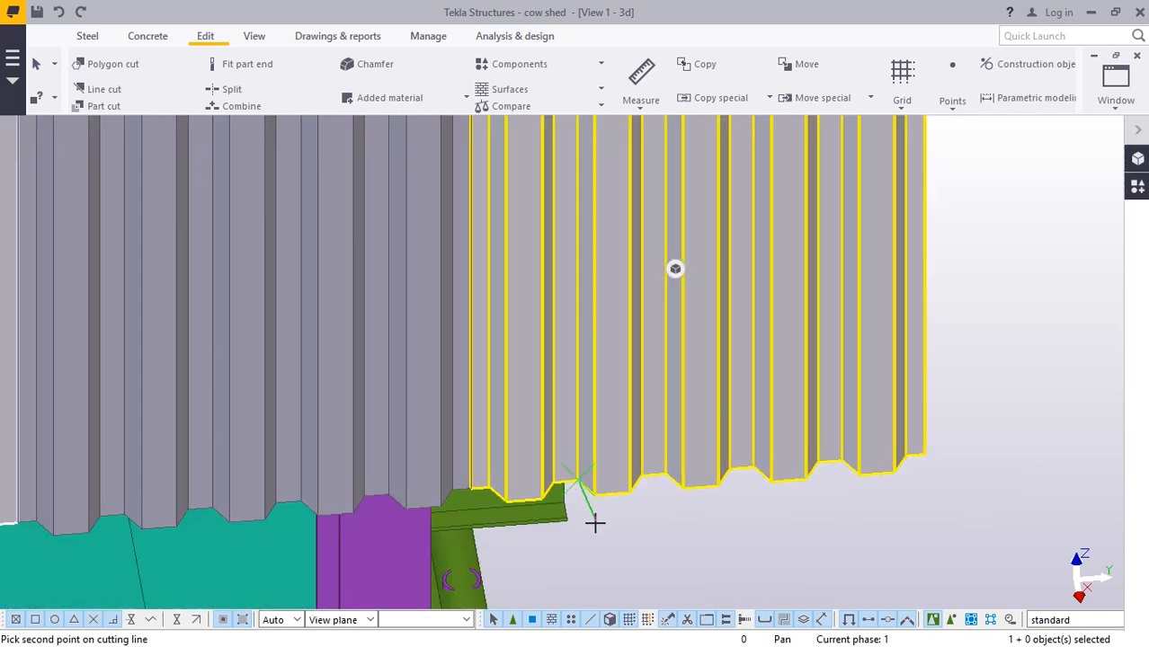
pyautogui.scroll(6, 585, 377)
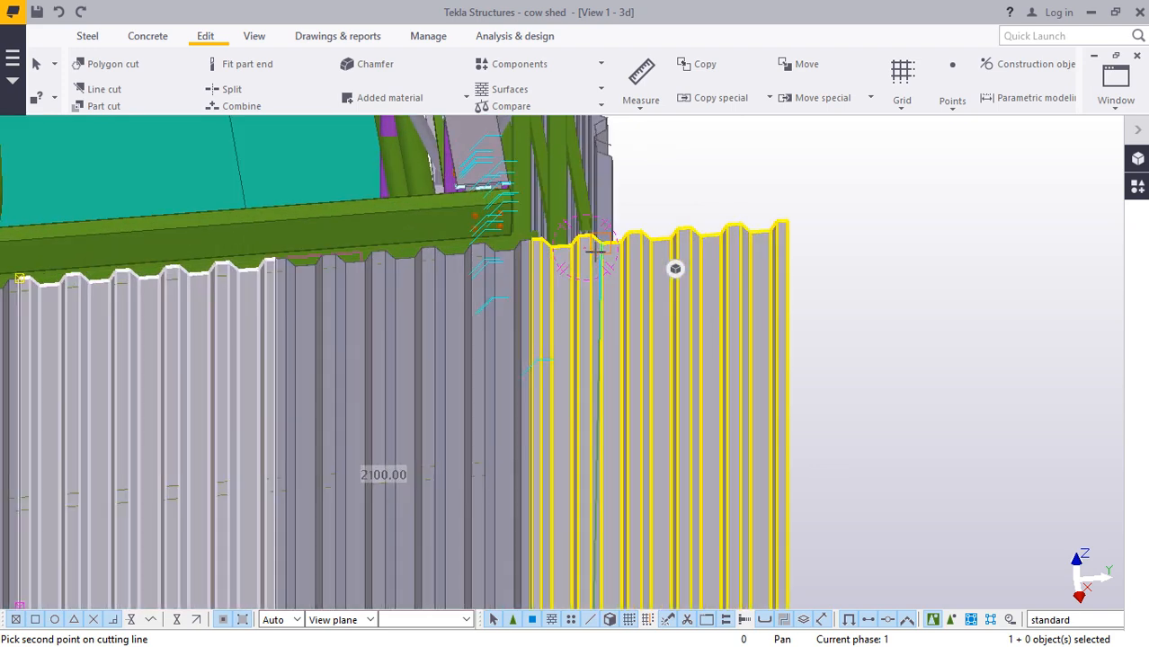
pyautogui.scroll(6, 582, 227)
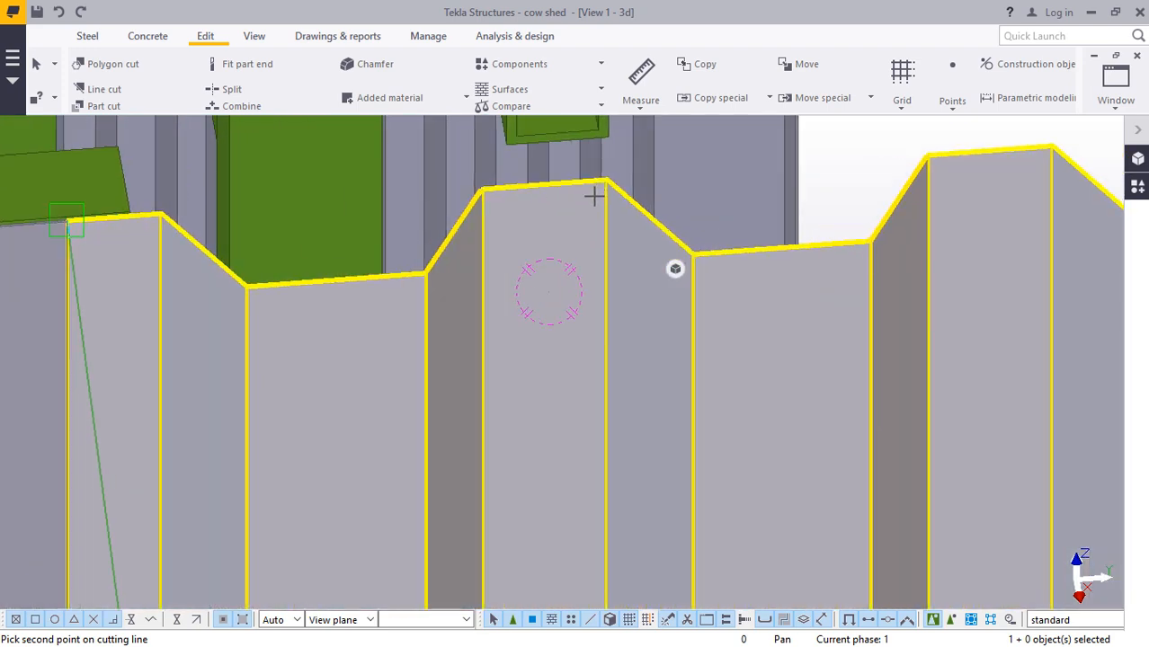
pyautogui.scroll(4, 620, 167)
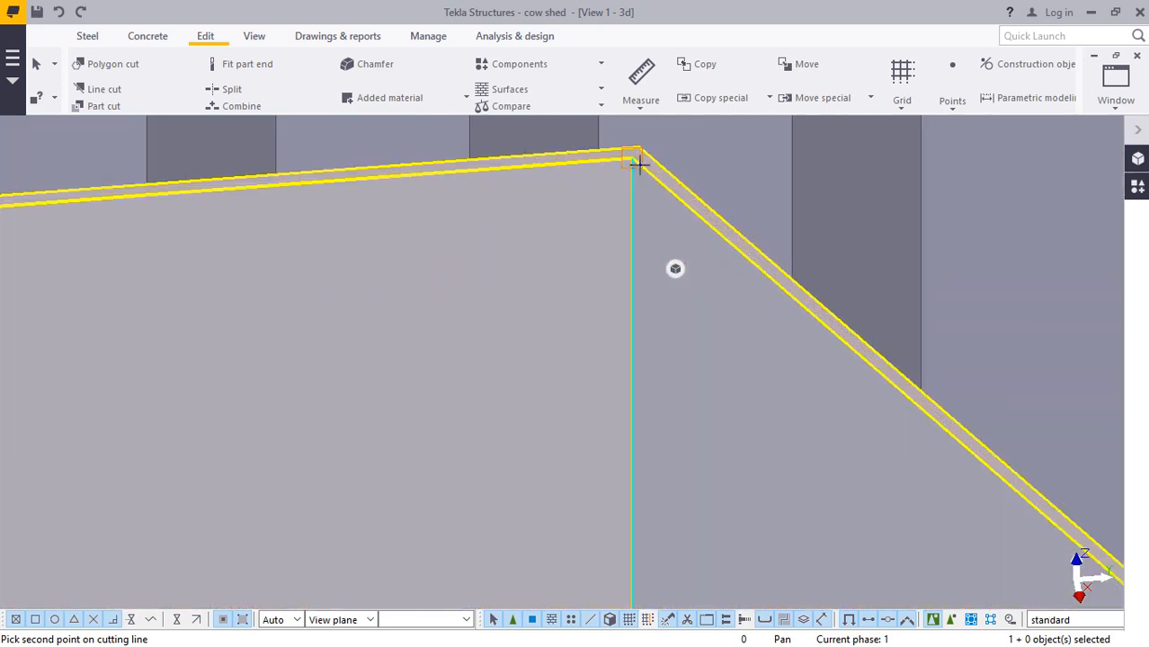
pyautogui.click(760, 317)
pyautogui.scroll(-5, 643, 310)
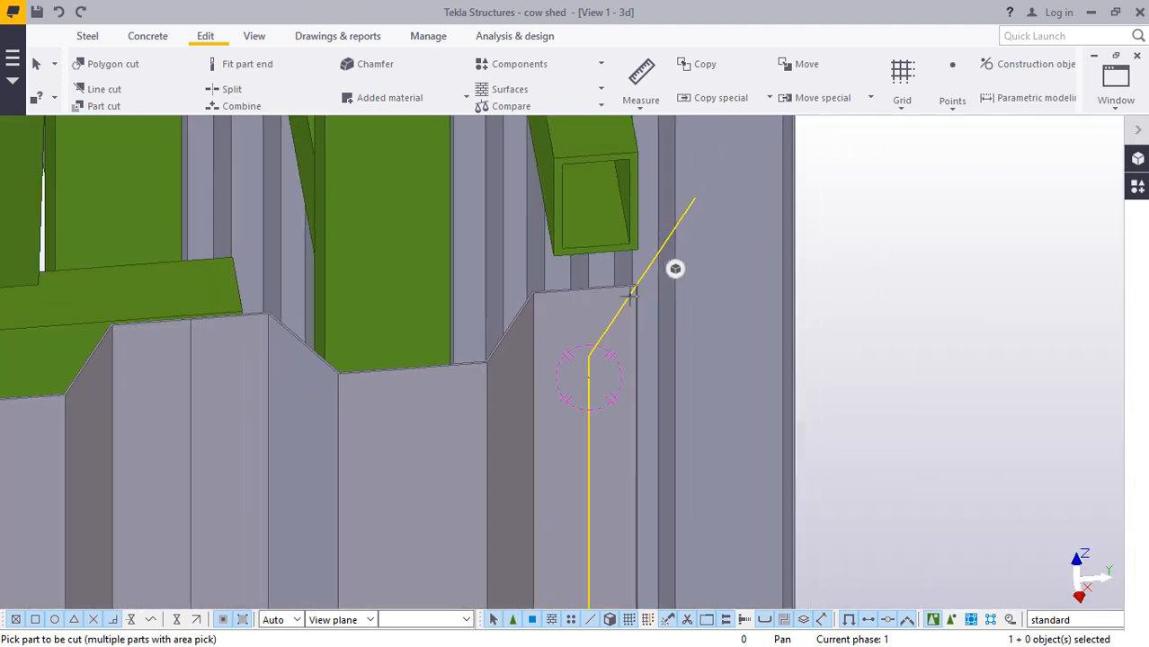
pyautogui.rightClick(846, 228)
pyautogui.click(901, 241)
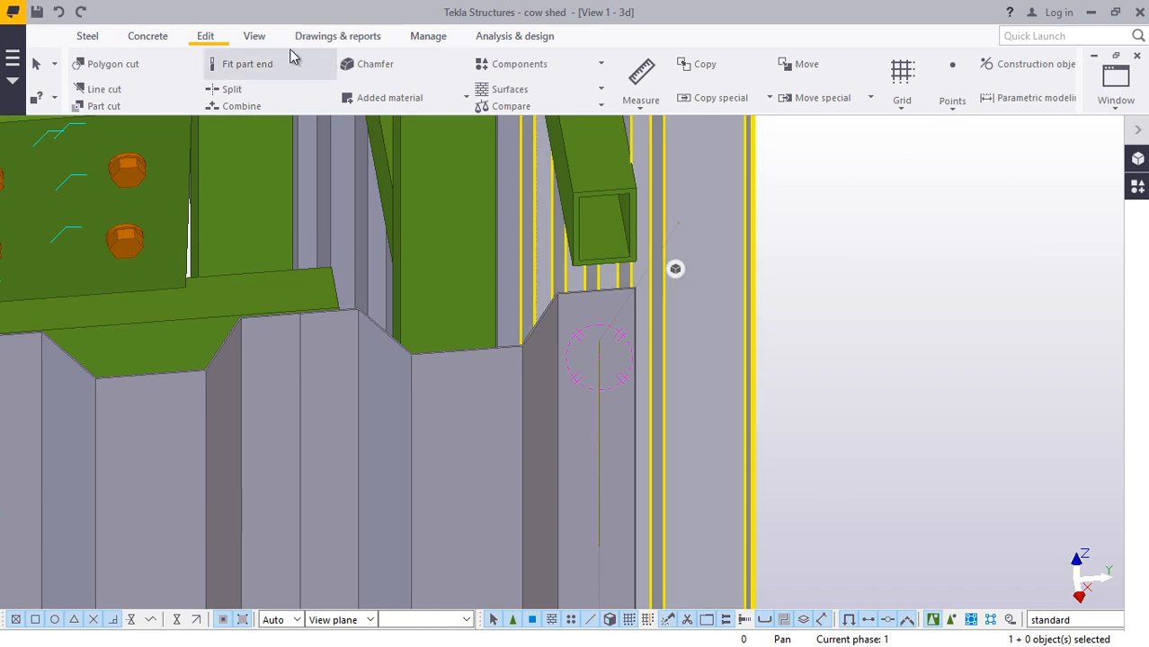
# - Inspect the wall cladding around the shed, checking the trimmed corner and the other building corners
pyautogui.click(265, 45)
pyautogui.click(629, 89)
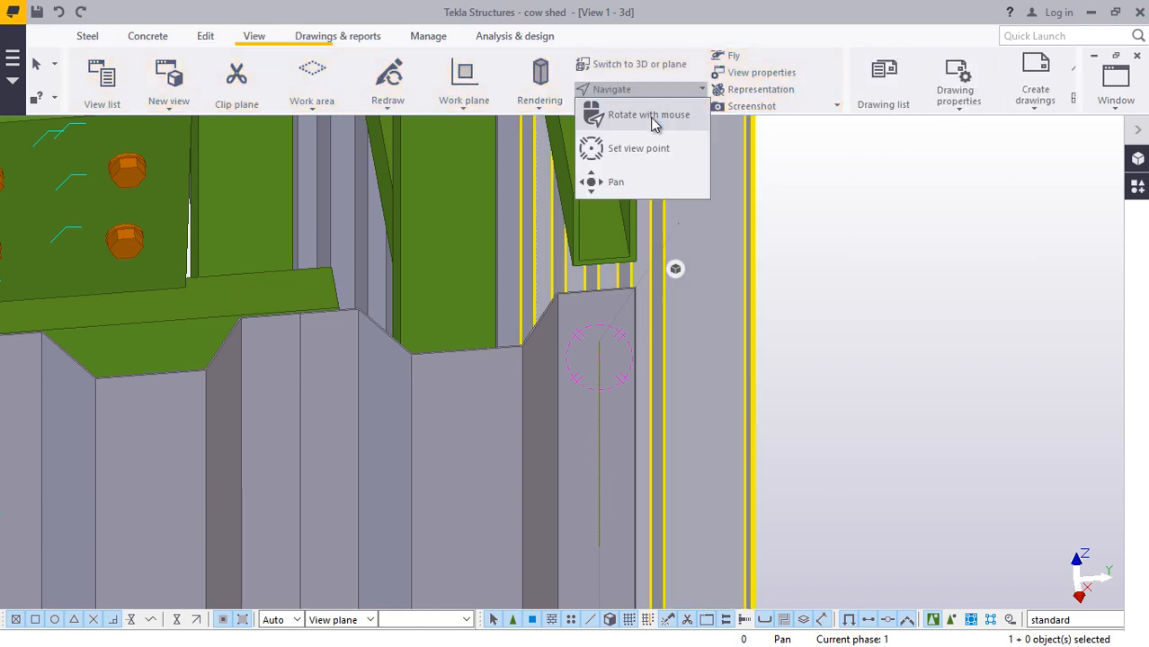
pyautogui.moveTo(615, 326); pyautogui.dragTo(623, 236)
pyautogui.scroll(-2, 623, 235)
pyautogui.keyDown('ctrl'); pyautogui.moveTo(633, 342); pyautogui.dragTo(1032, 270, button='middle'); pyautogui.keyUp('ctrl')
pyautogui.scroll(-4, 793, 322)
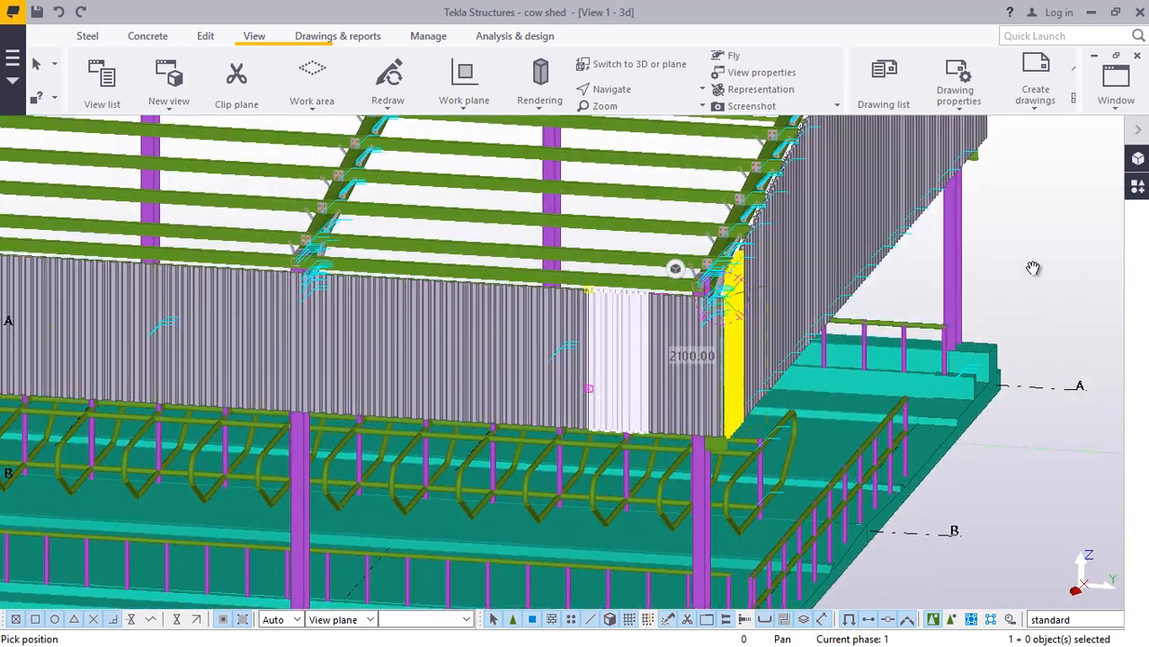
pyautogui.rightClick(1043, 234)
pyautogui.click(1042, 243)
pyautogui.scroll(-6, 746, 474)
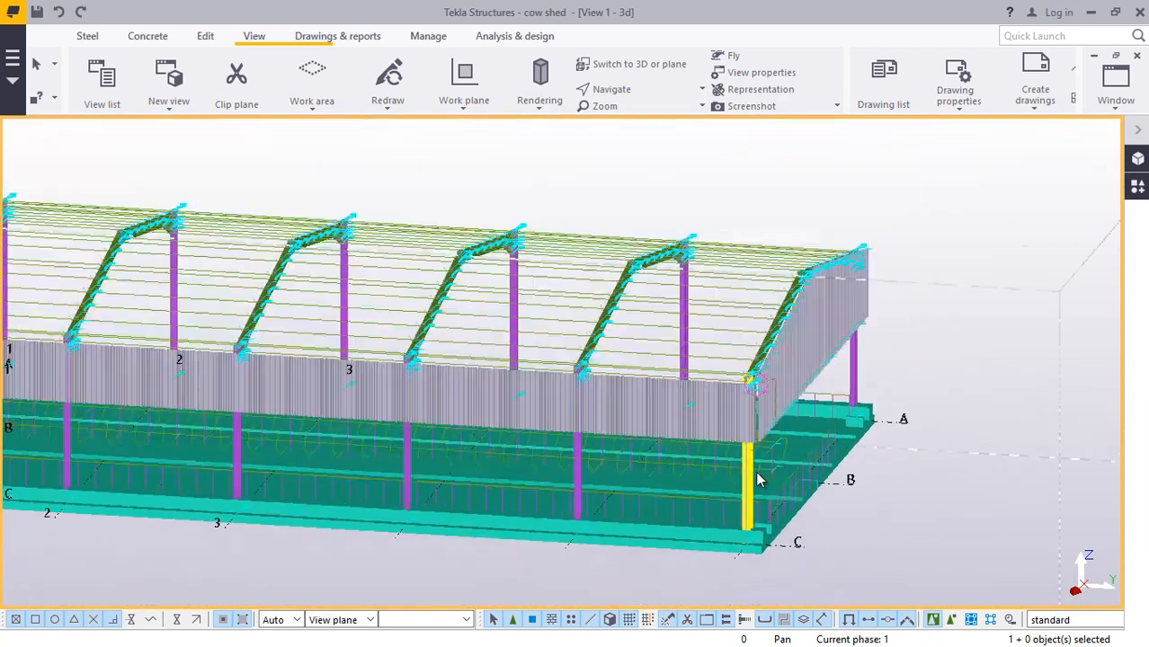
pyautogui.scroll(3, 20, 351)
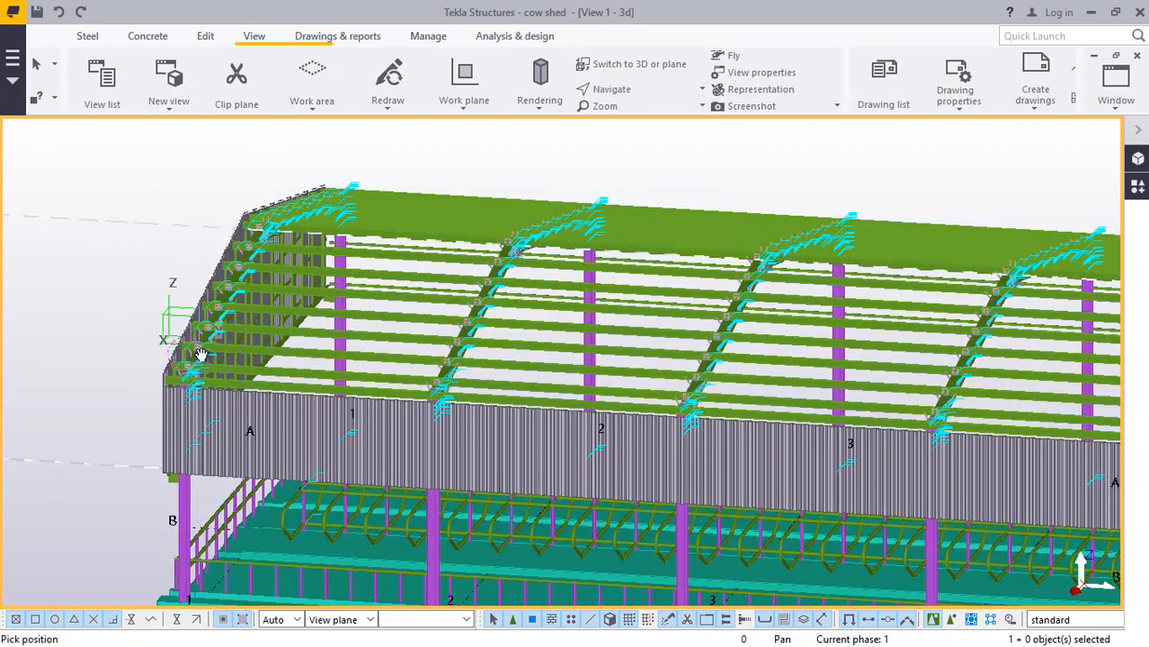
pyautogui.keyDown('ctrl'); pyautogui.moveTo(202, 355); pyautogui.dragTo(610, 393, button='middle'); pyautogui.keyUp('ctrl')
pyautogui.keyDown('ctrl'); pyautogui.moveTo(302, 475); pyautogui.dragTo(570, 451, button='middle'); pyautogui.keyUp('ctrl')
pyautogui.scroll(15, 350, 542)
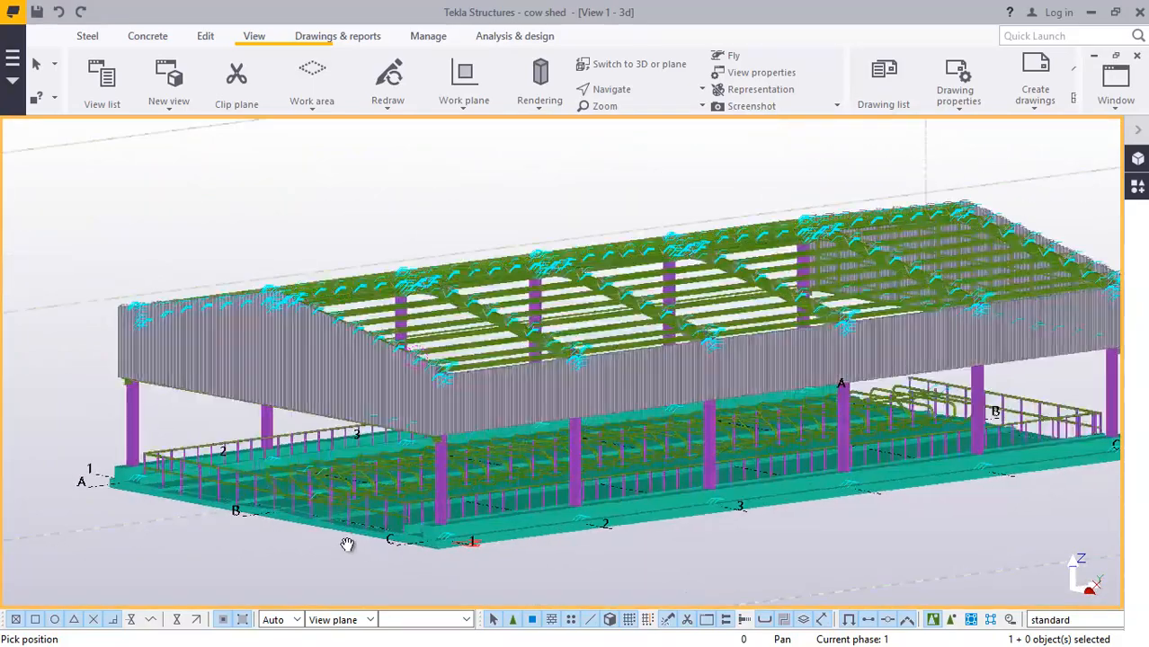
pyautogui.scroll(3, 620, 213)
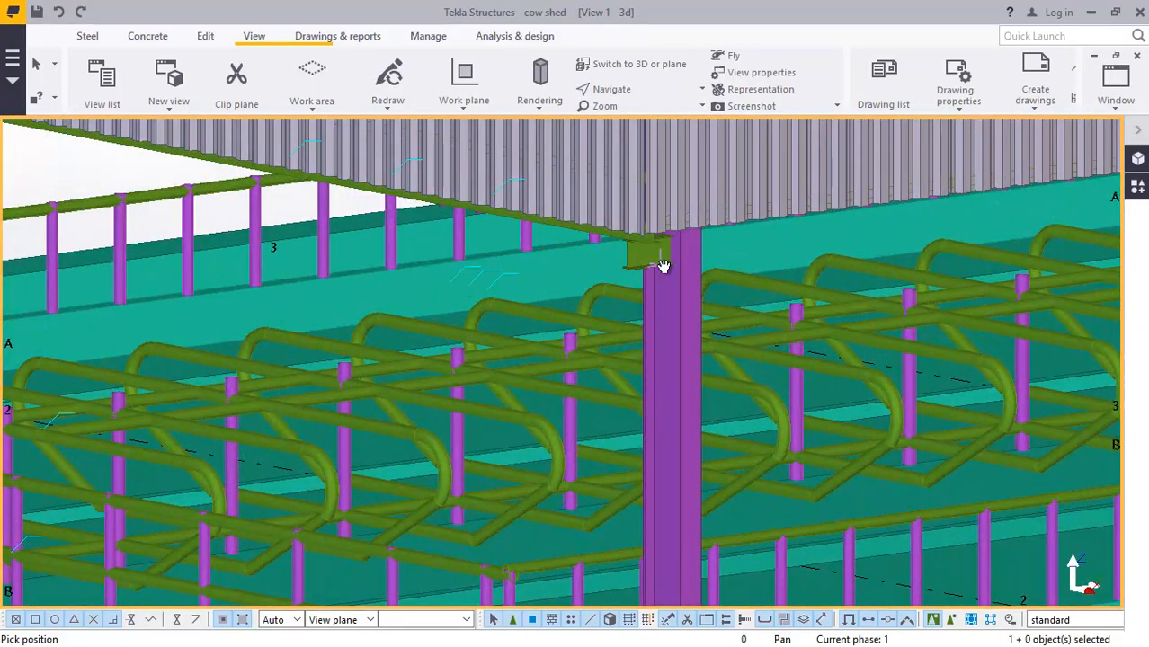
pyautogui.keyDown('ctrl'); pyautogui.moveTo(662, 266); pyautogui.dragTo(544, 598, button='middle'); pyautogui.keyUp('ctrl')
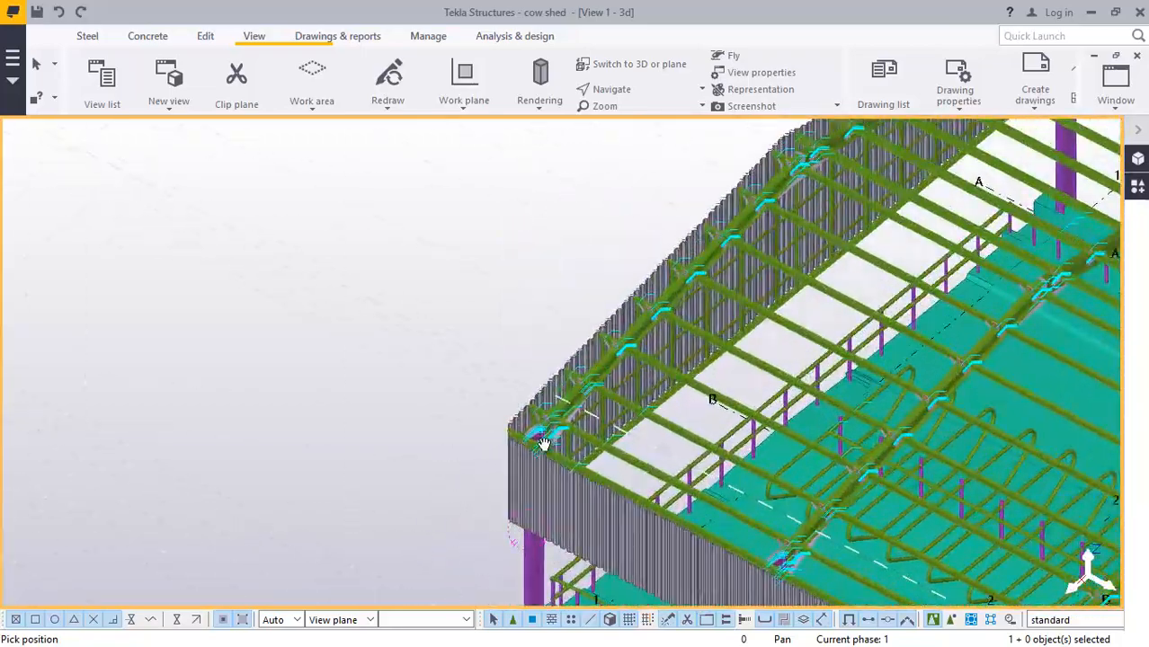
# - Examine the purlin ends and rafter along the top of the gable cladding, from the eave up to the ridge
pyautogui.scroll(6, 529, 425)
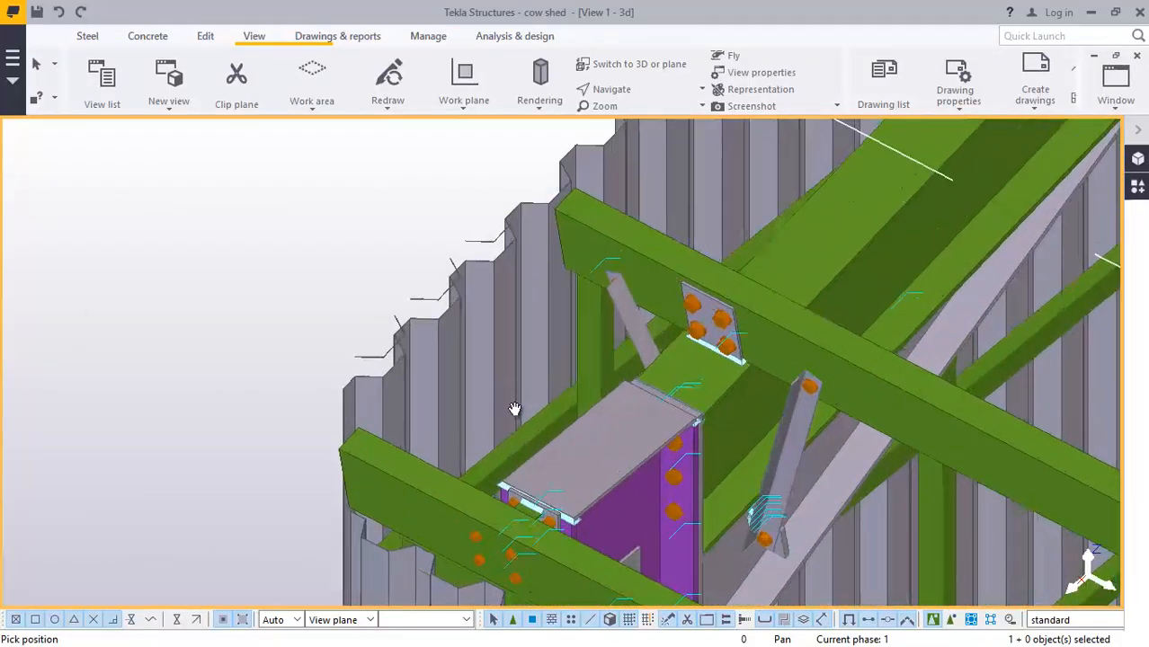
pyautogui.scroll(-4, 422, 438)
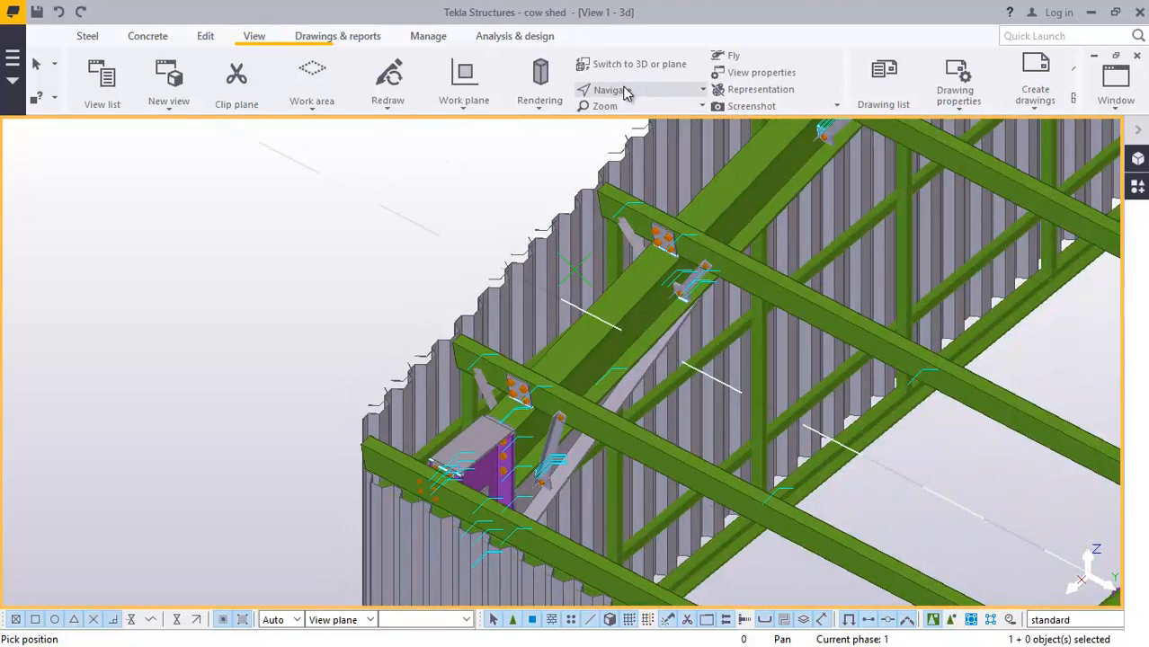
pyautogui.keyDown('ctrl'); pyautogui.moveTo(473, 352); pyautogui.dragTo(167, 213, button='middle'); pyautogui.keyUp('ctrl')
pyautogui.scroll(10, 167, 213)
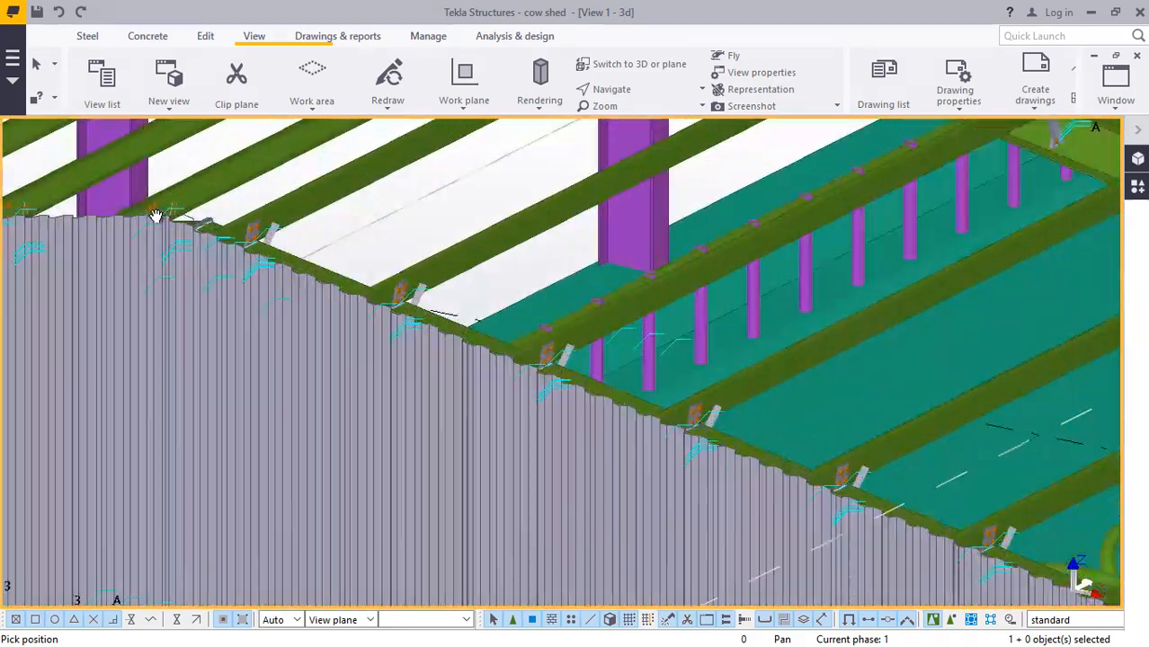
pyautogui.scroll(2, 206, 229)
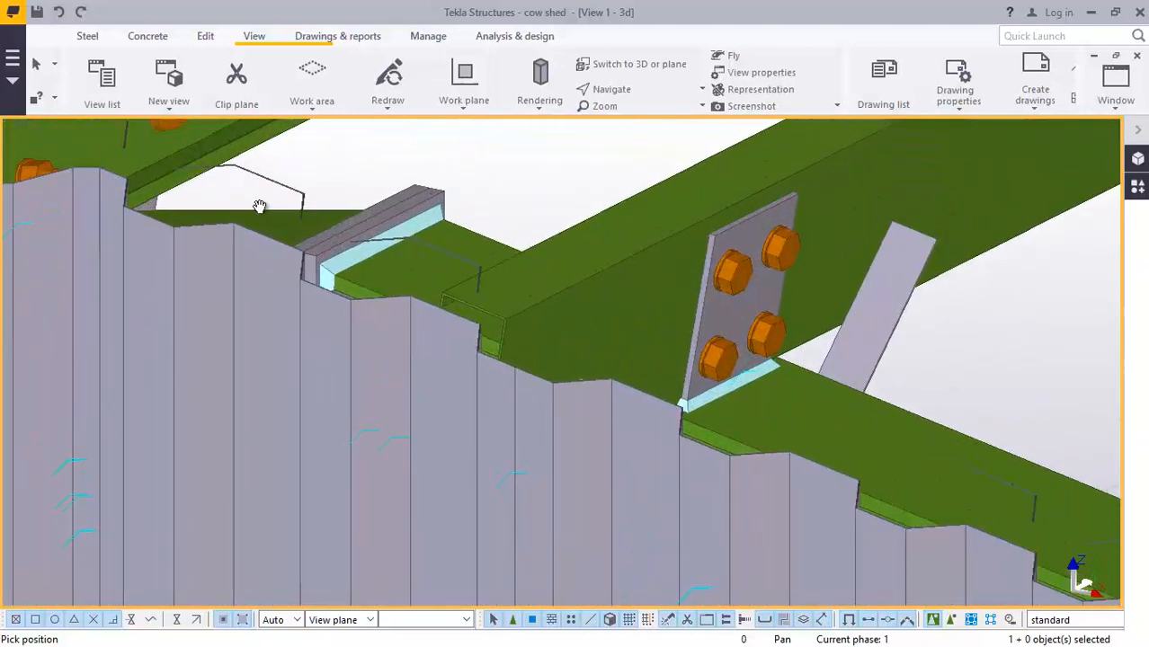
pyautogui.rightClick(272, 197)
pyautogui.click(306, 225)
pyautogui.scroll(3, 405, 267)
pyautogui.scroll(4, 420, 270)
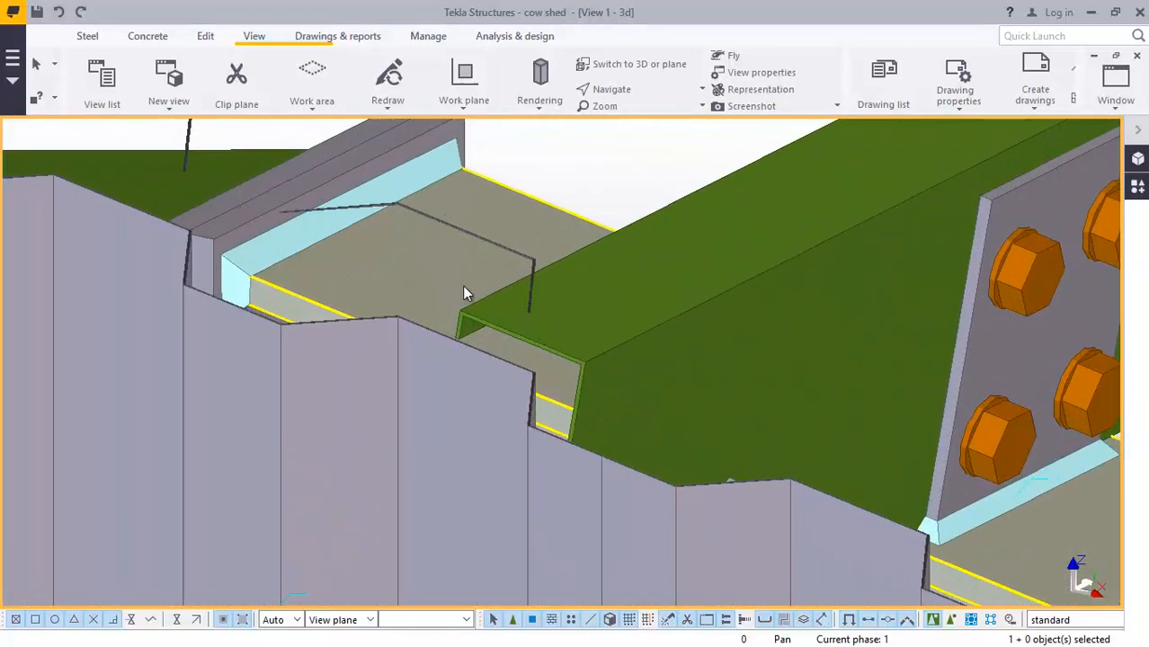
pyautogui.scroll(-5, 458, 290)
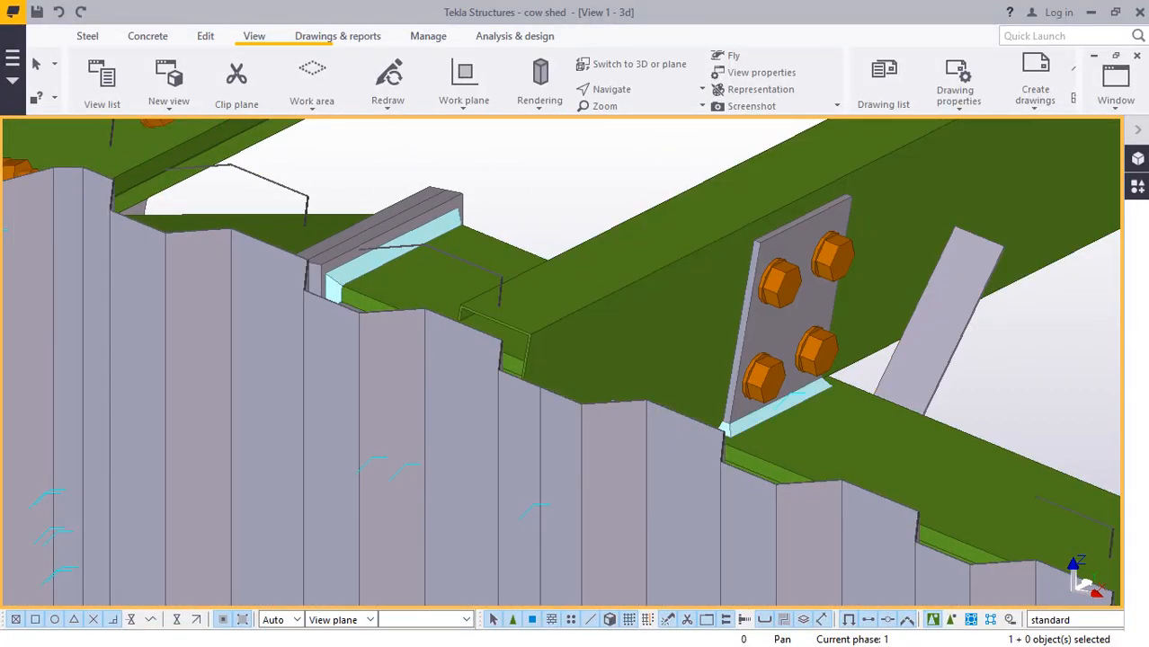
# - Start a Panel in database (8) roof sheet at the outer top corner of the purlin end near the ridge
pyautogui.click(1136, 189)
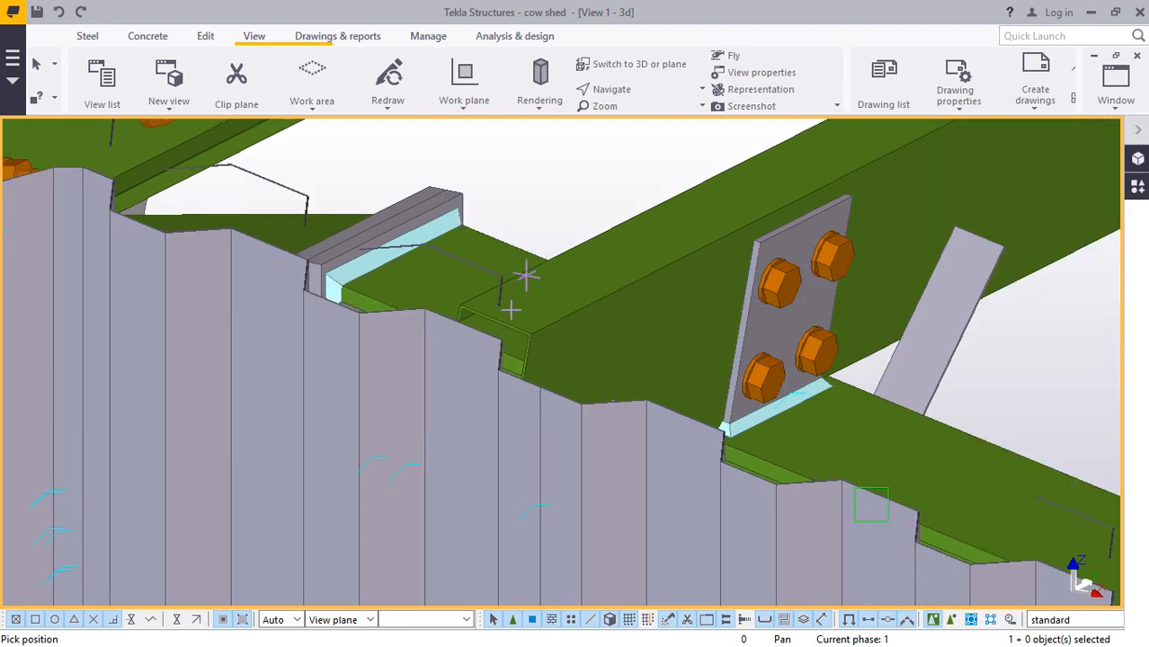
pyautogui.scroll(-3, 436, 333)
pyautogui.scroll(1, 474, 315)
pyautogui.scroll(6, 476, 316)
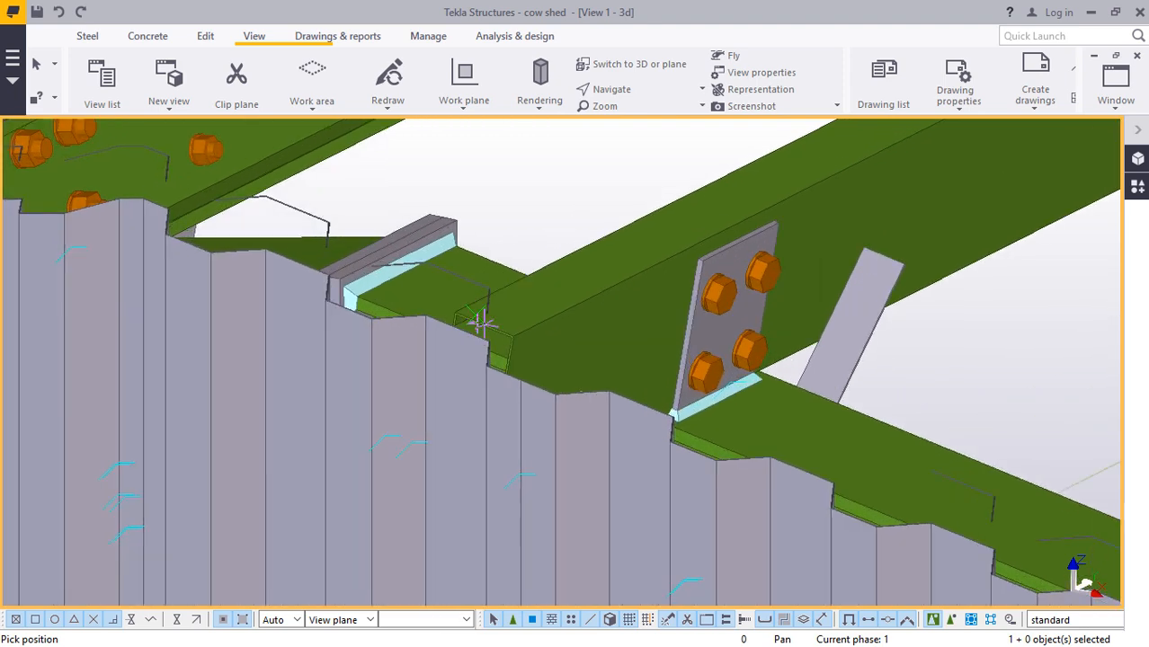
pyautogui.scroll(2, 445, 319)
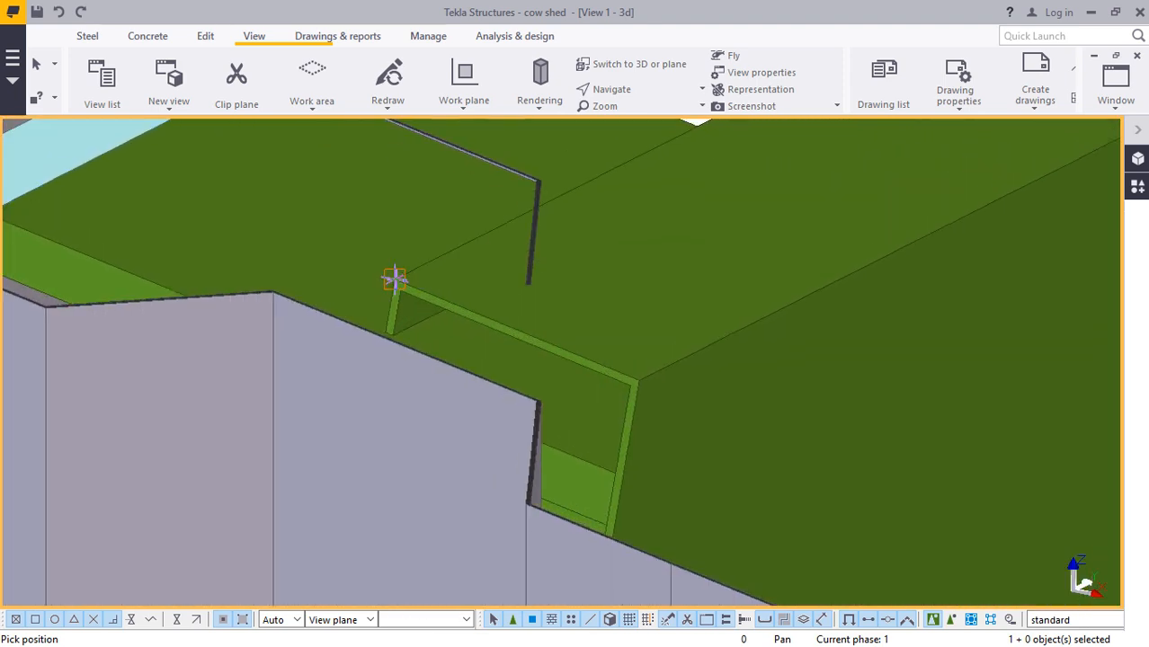
# - Finish the roof sheet at the top corner of a purlin end near the eave, following the gable slope, and end the placement
pyautogui.scroll(-10, 346, 270)
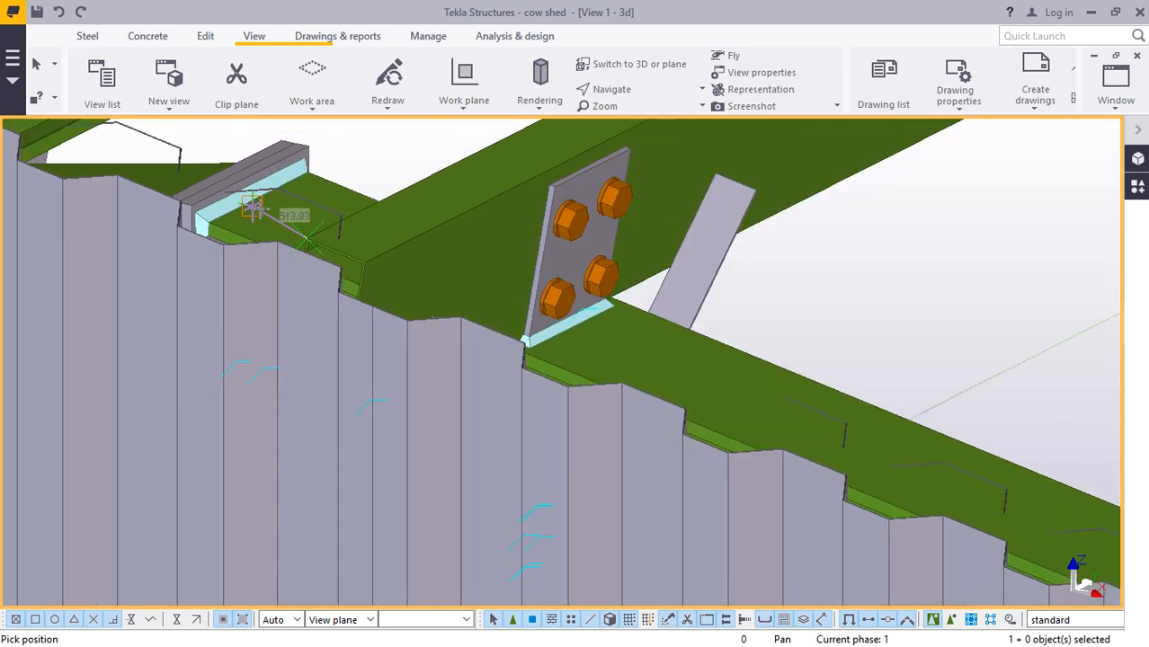
pyautogui.scroll(-4, 256, 205)
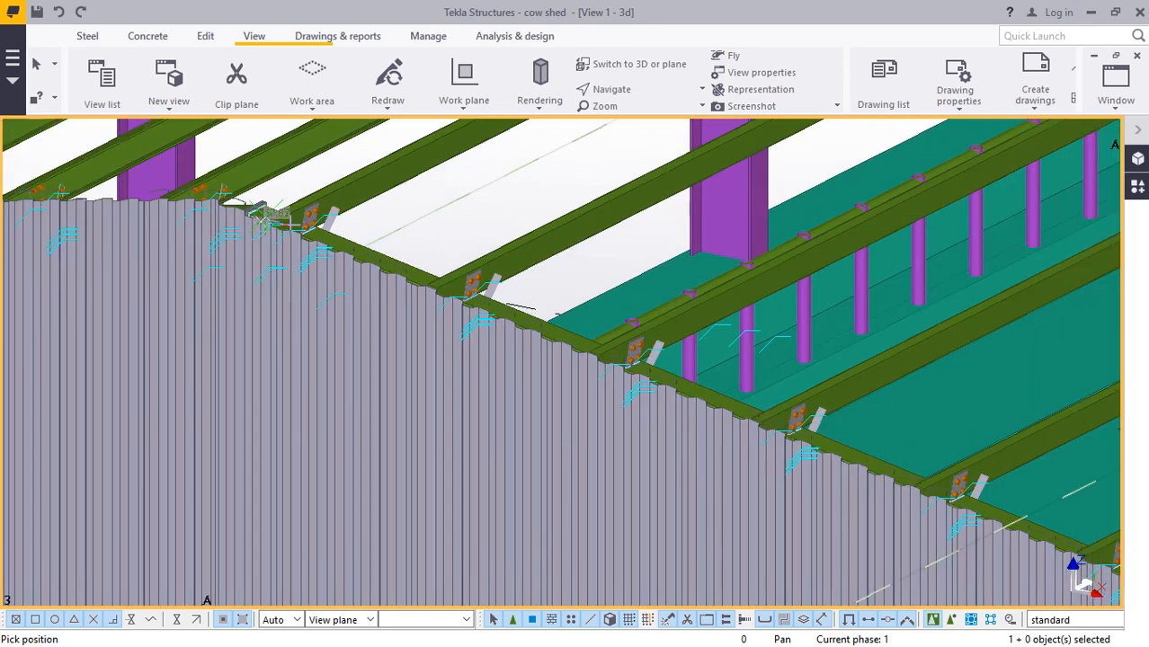
pyautogui.scroll(-2, 481, 249)
pyautogui.scroll(5, 1002, 492)
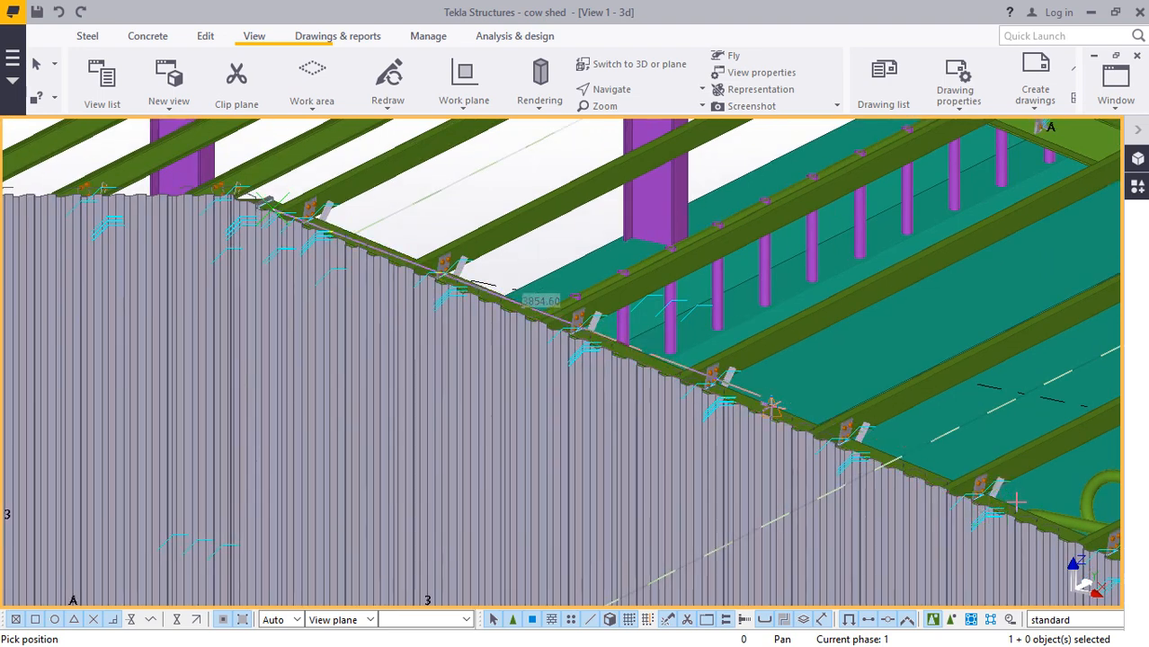
pyautogui.scroll(-7, 531, 259)
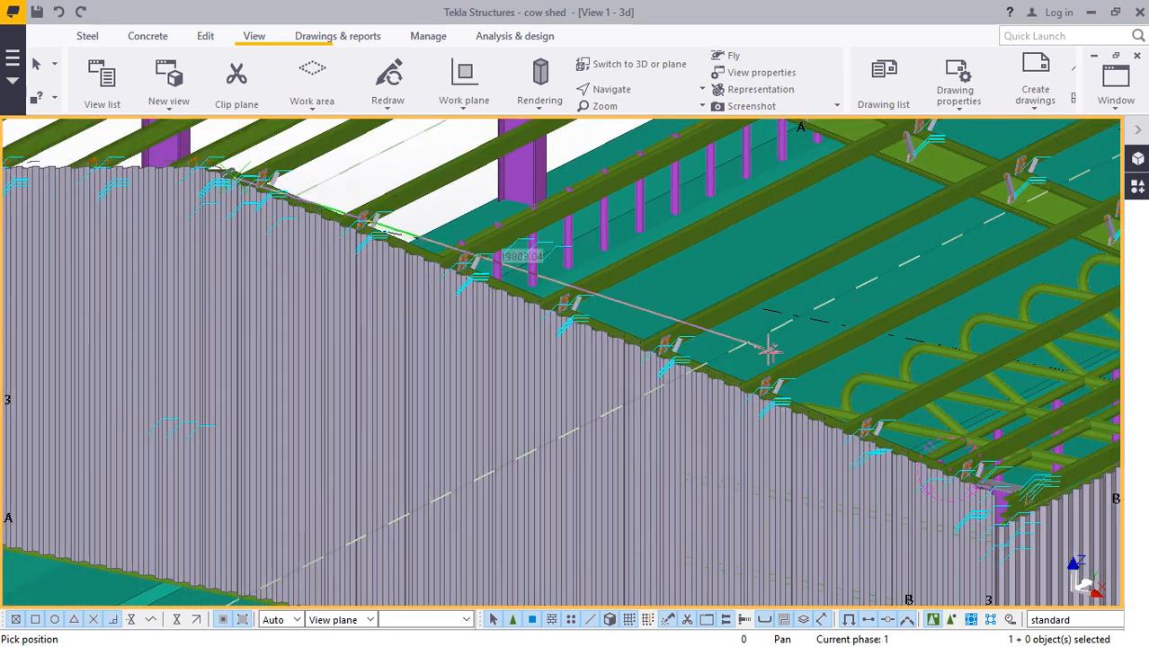
pyautogui.scroll(3, 768, 349)
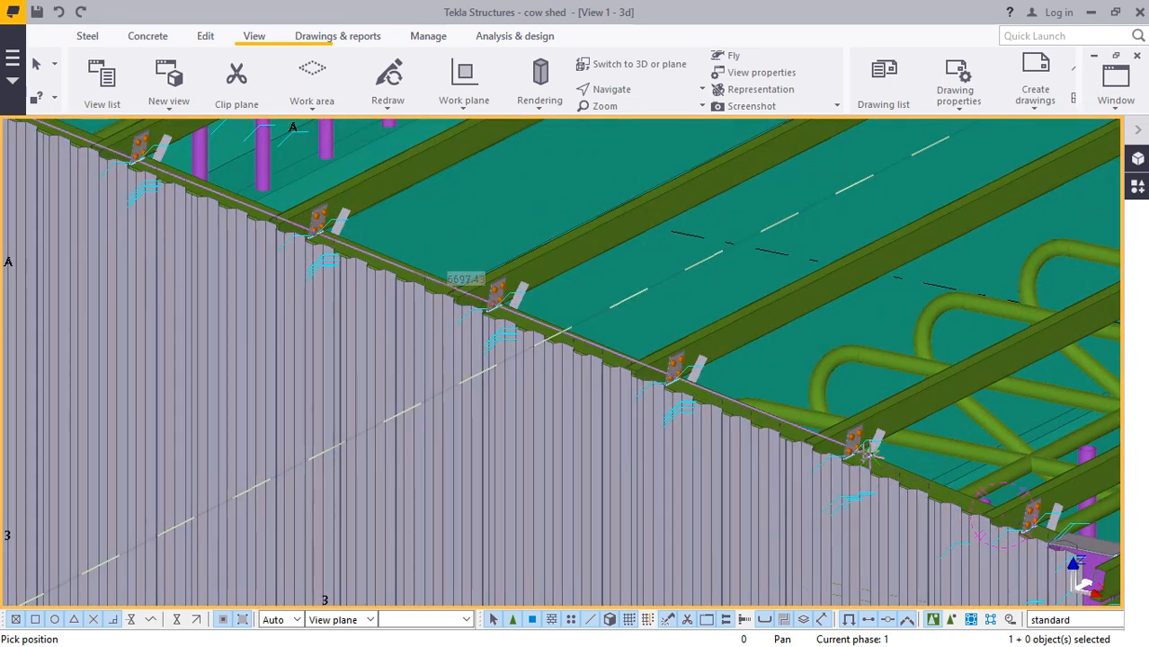
pyautogui.scroll(8, 869, 454)
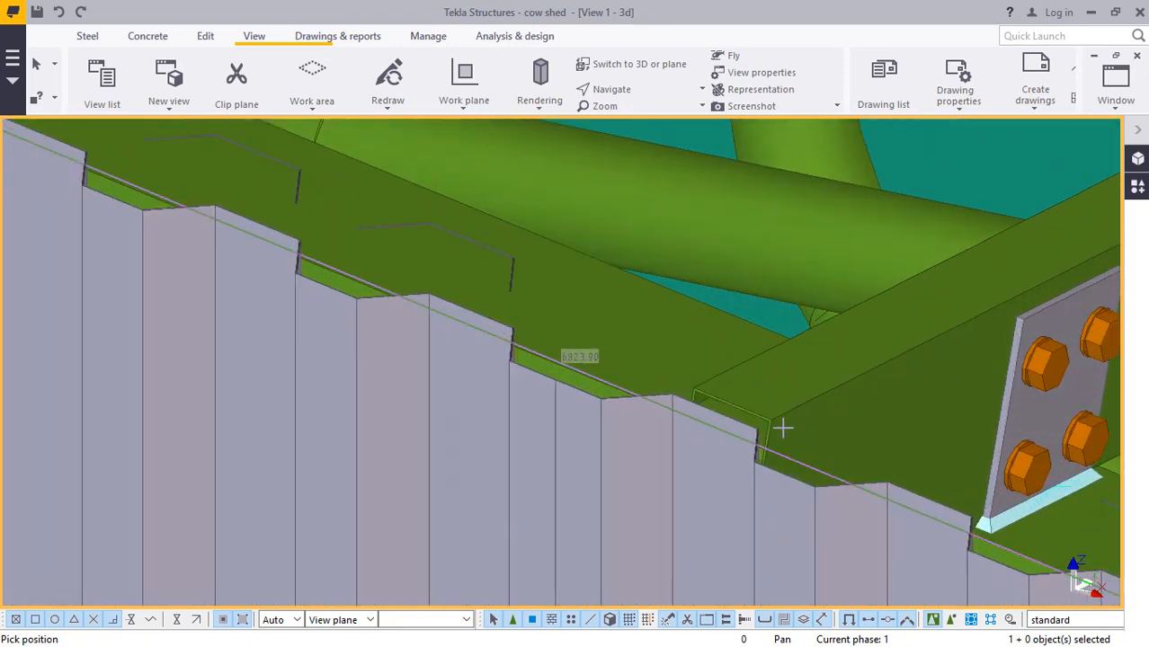
pyautogui.scroll(3, 780, 424)
pyautogui.click(756, 412)
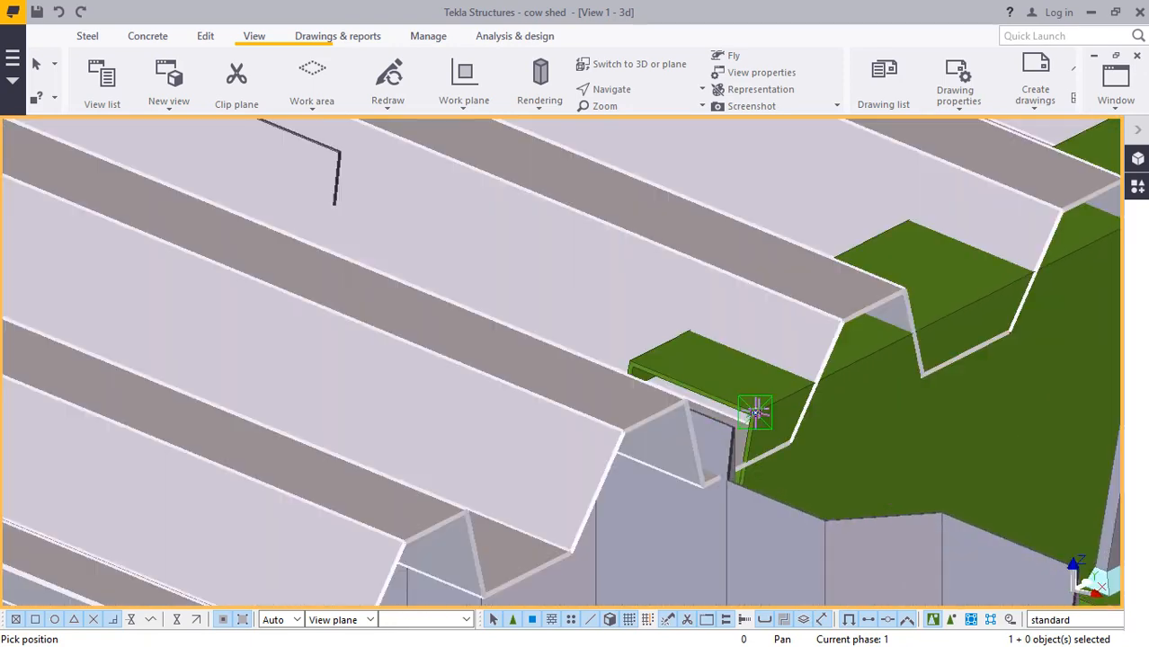
pyautogui.rightClick(789, 322)
pyautogui.click(820, 331)
# - Explode the roof sheet's Panel in database (8) component into separate parts
pyautogui.doubleClick(733, 254)
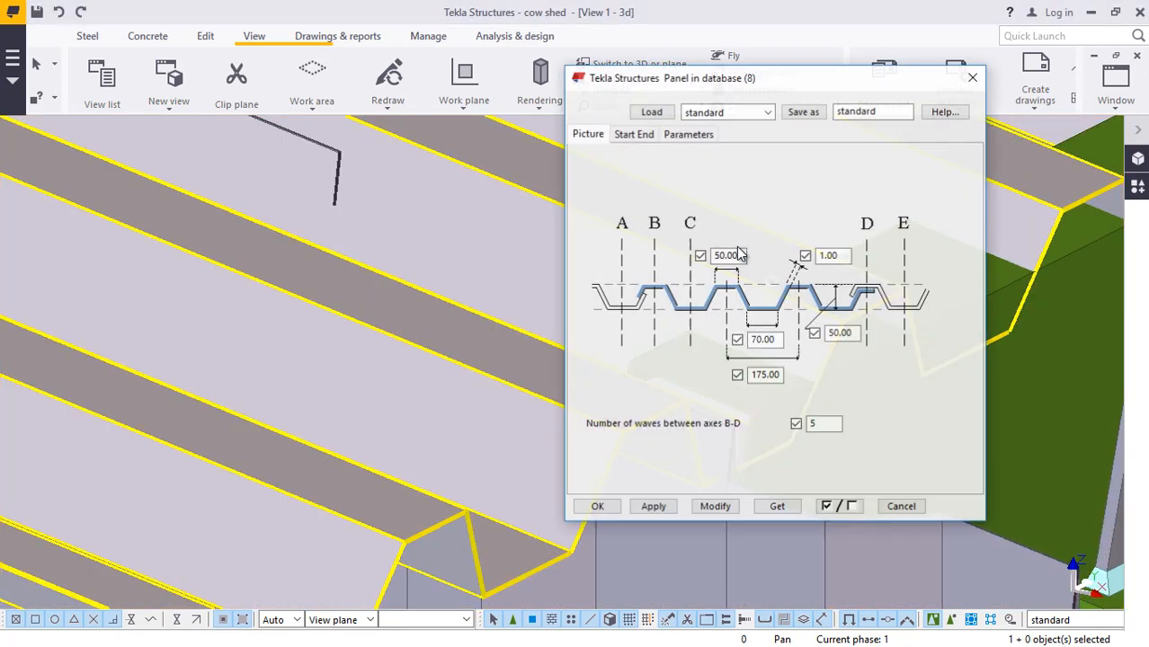
pyautogui.click(973, 79)
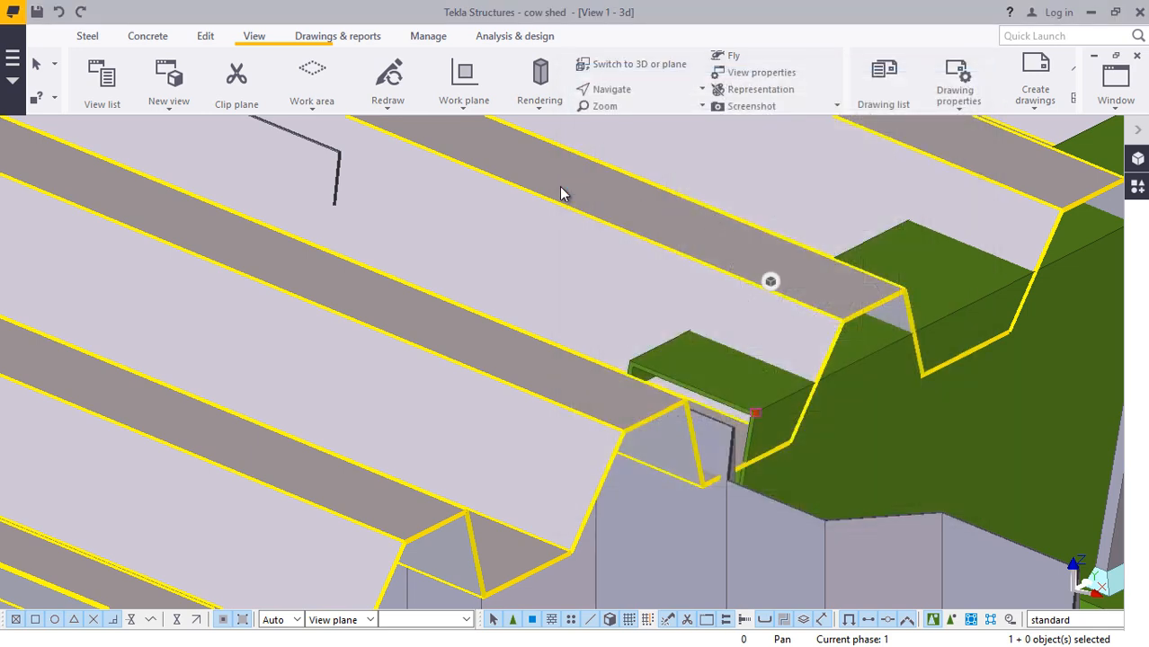
pyautogui.rightClick(561, 188)
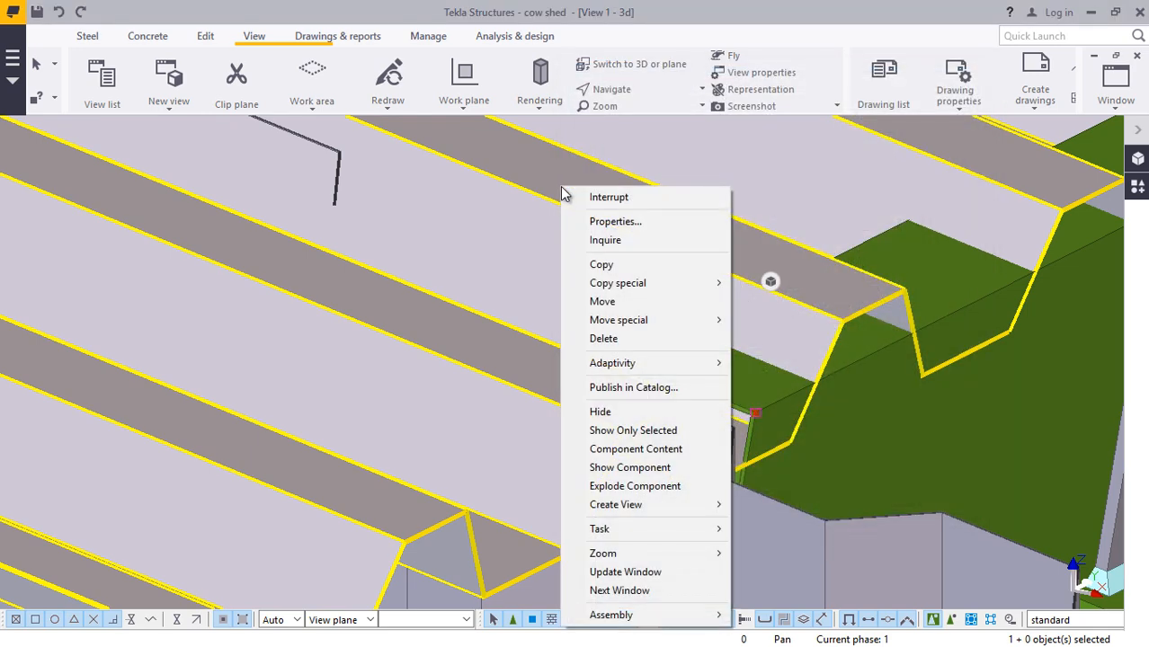
pyautogui.click(631, 486)
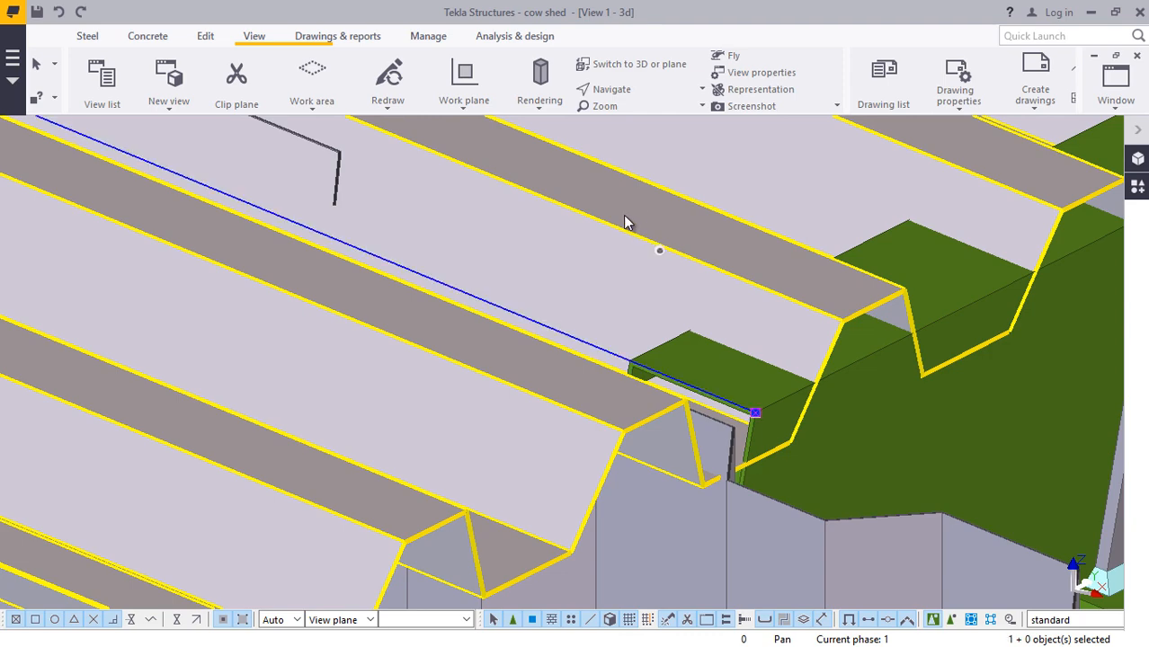
# - Modify the exploded roof sheet's on-plane position, trying Right and settling on Left
pyautogui.doubleClick(627, 222)
pyautogui.click(834, 109)
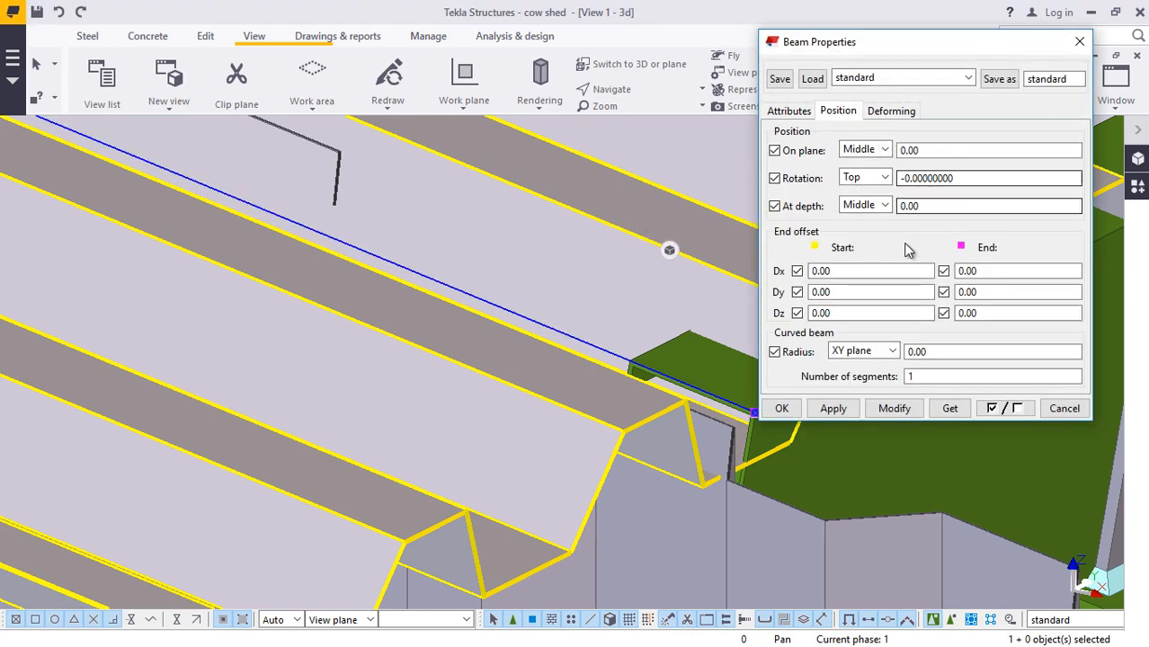
pyautogui.click(901, 410)
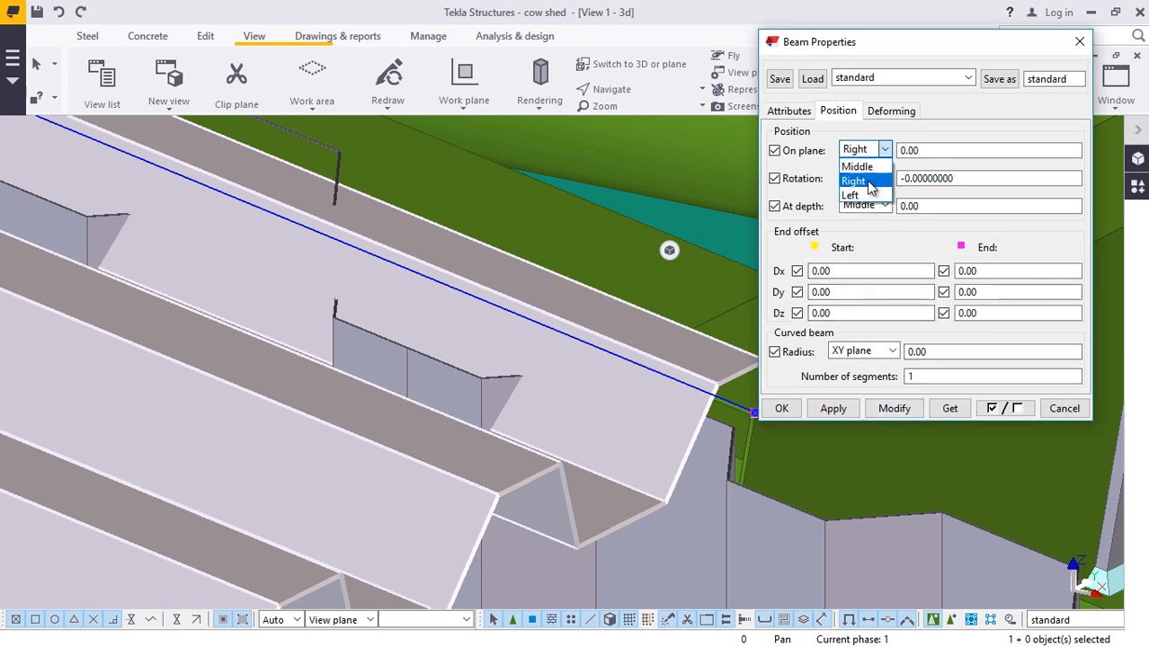
pyautogui.click(894, 409)
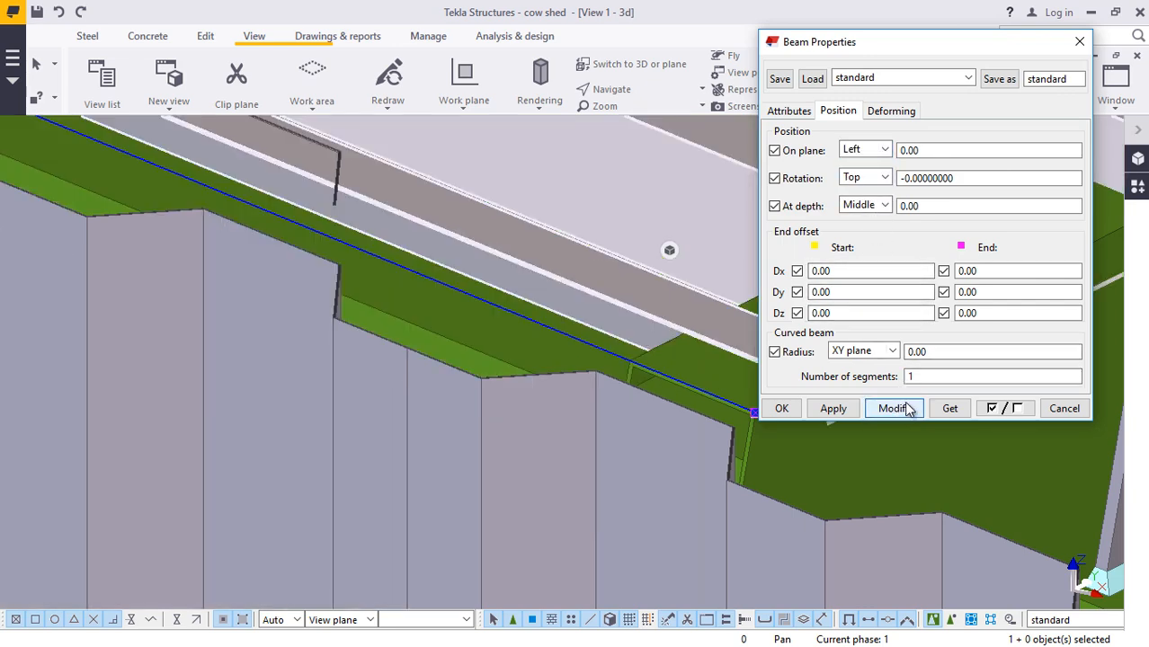
pyautogui.click(731, 334)
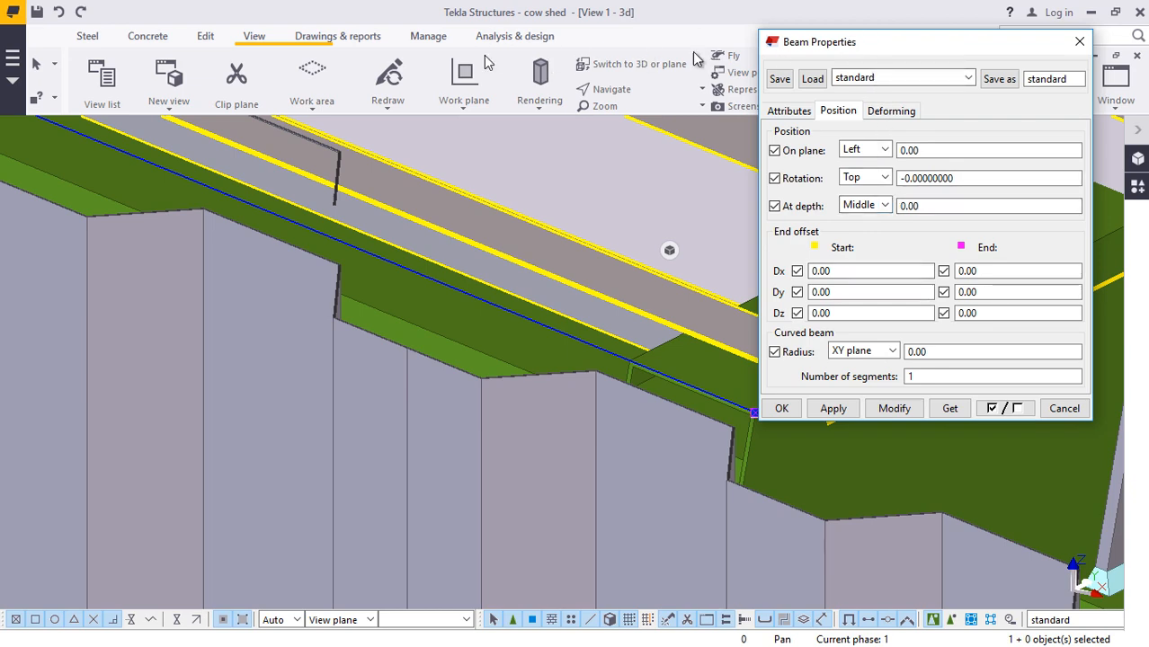
# - Set the roof sheet's depth position to Front so it sits on top of the purlins
pyautogui.moveTo(845, 43); pyautogui.dragTo(238, 69)
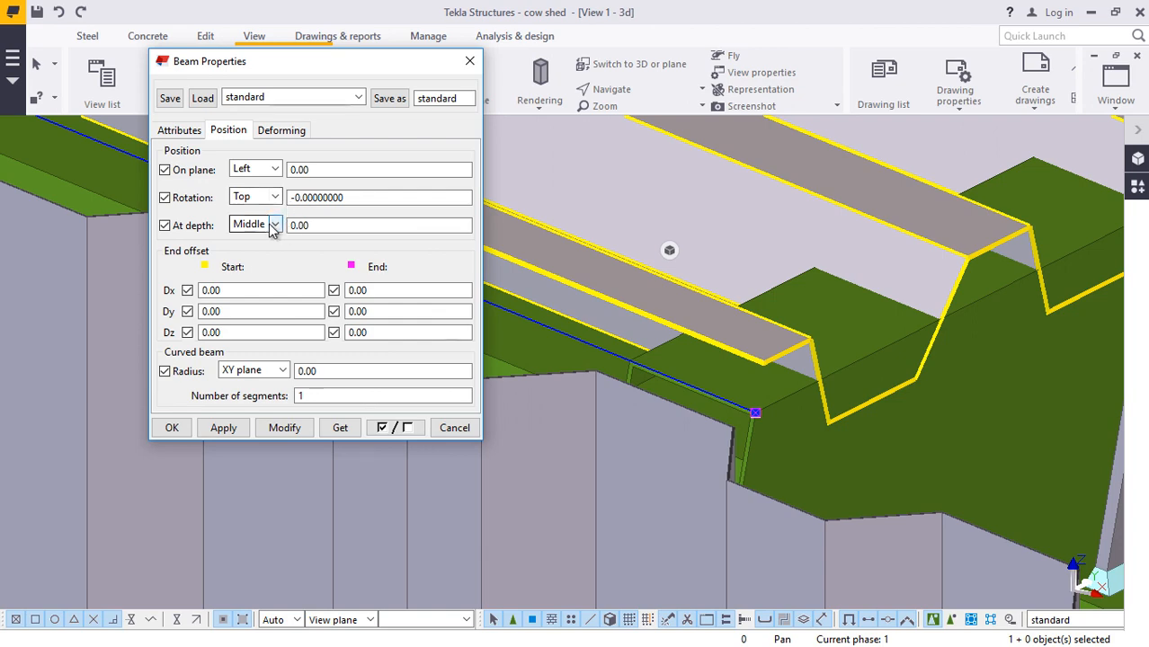
pyautogui.click(284, 429)
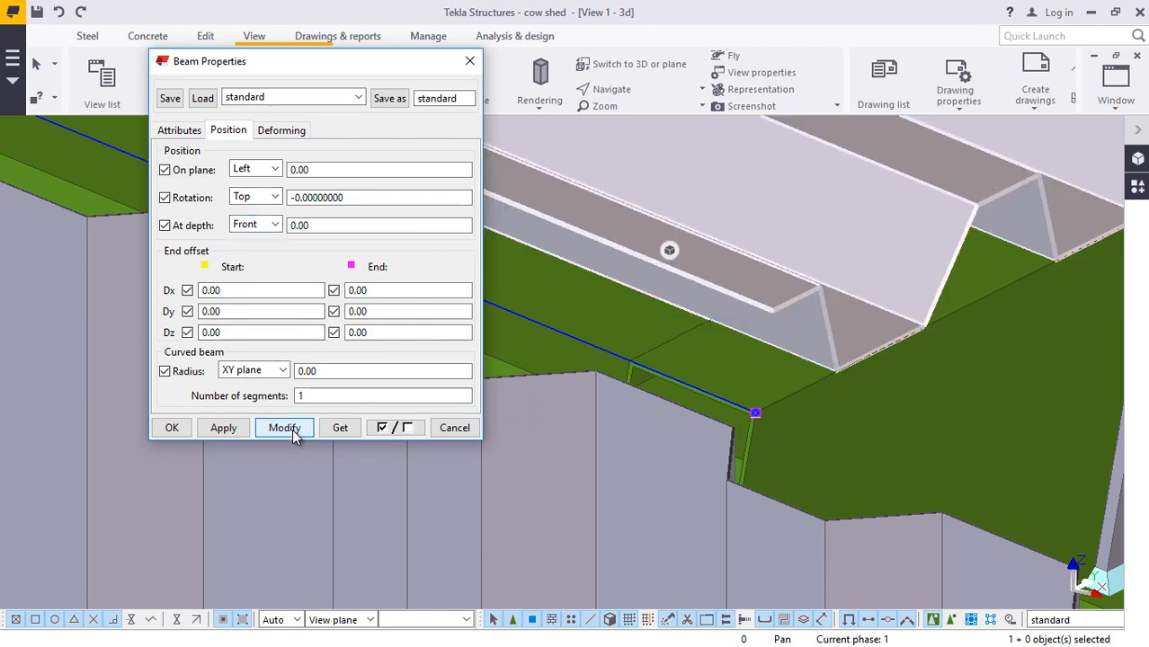
pyautogui.click(171, 427)
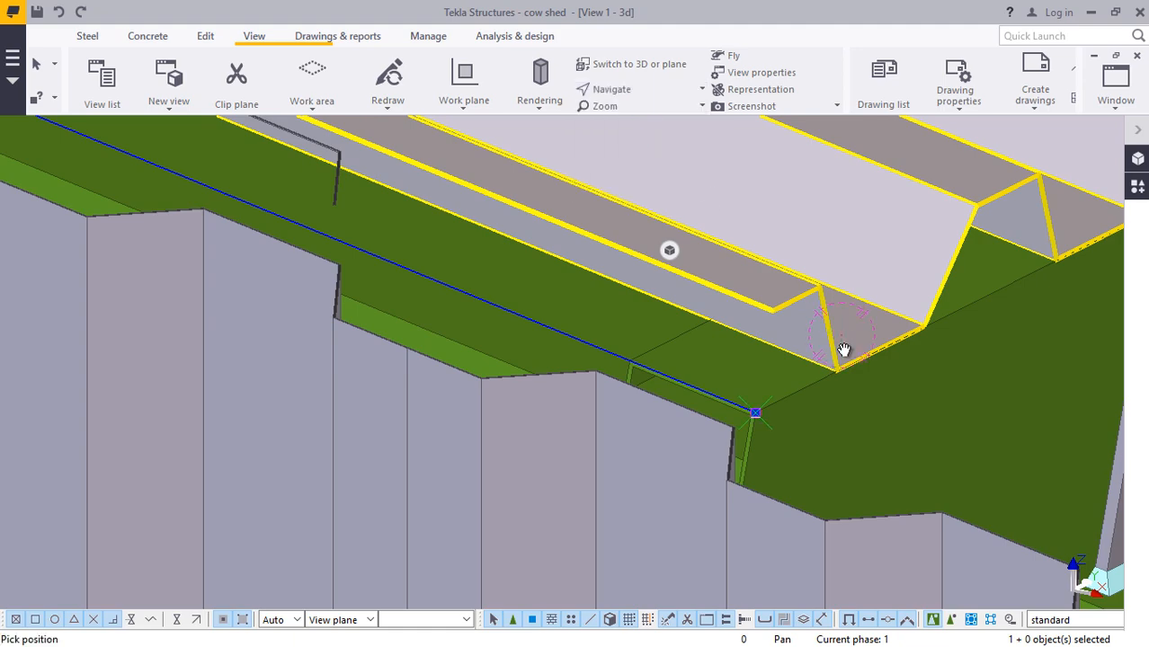
# - Move the roof sheet 60 along the purlin toward its outer end, using the sheet's bottom flange corners for direction
pyautogui.moveTo(843, 349)
pyautogui.keyDown('ctrl'); pyautogui.mouseDown(button='middle')
pyautogui.moveTo(679, 339)
pyautogui.moveTo(641, 323)
pyautogui.moveTo(669, 316)
pyautogui.moveTo(844, 357)
pyautogui.moveTo(975, 336)
pyautogui.moveTo(585, 336)
pyautogui.moveTo(561, 305)
pyautogui.mouseUp(button='middle'); pyautogui.keyUp('ctrl')
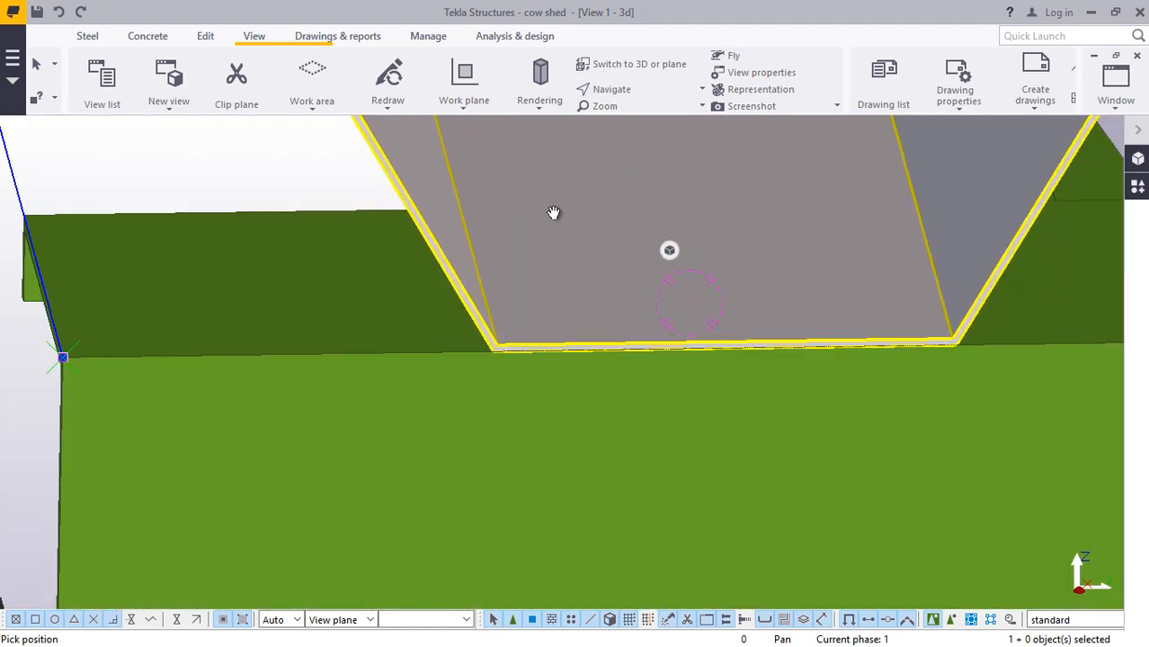
pyautogui.rightClick(552, 212)
pyautogui.click(569, 221)
pyautogui.rightClick(799, 190)
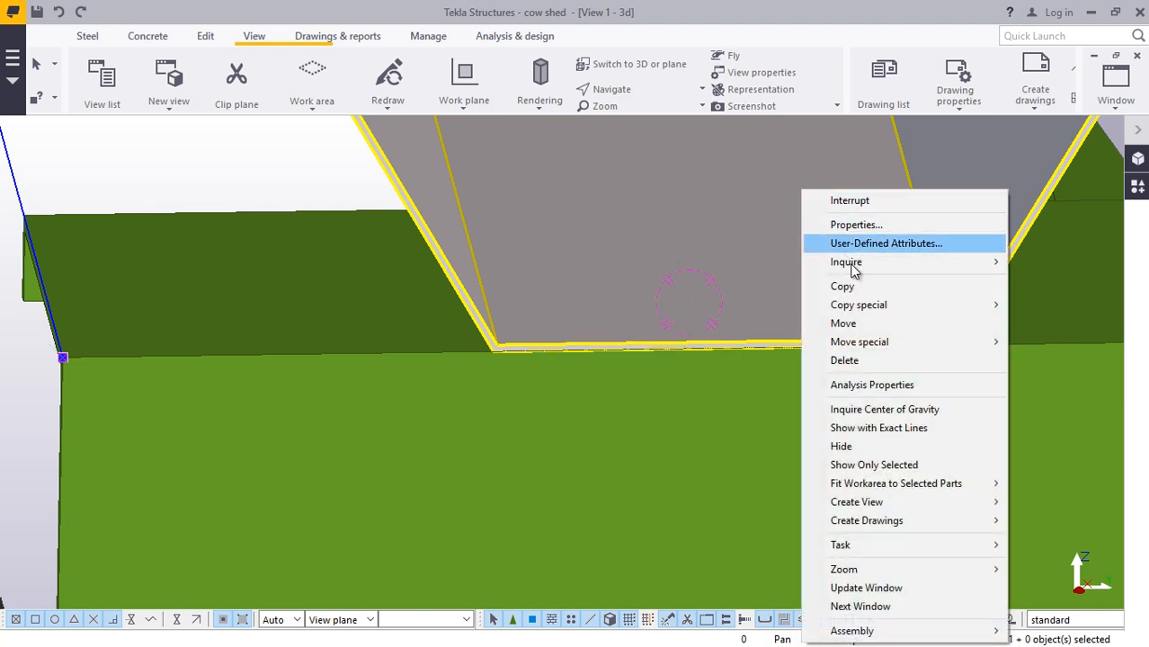
pyautogui.click(845, 323)
pyautogui.scroll(5, 934, 337)
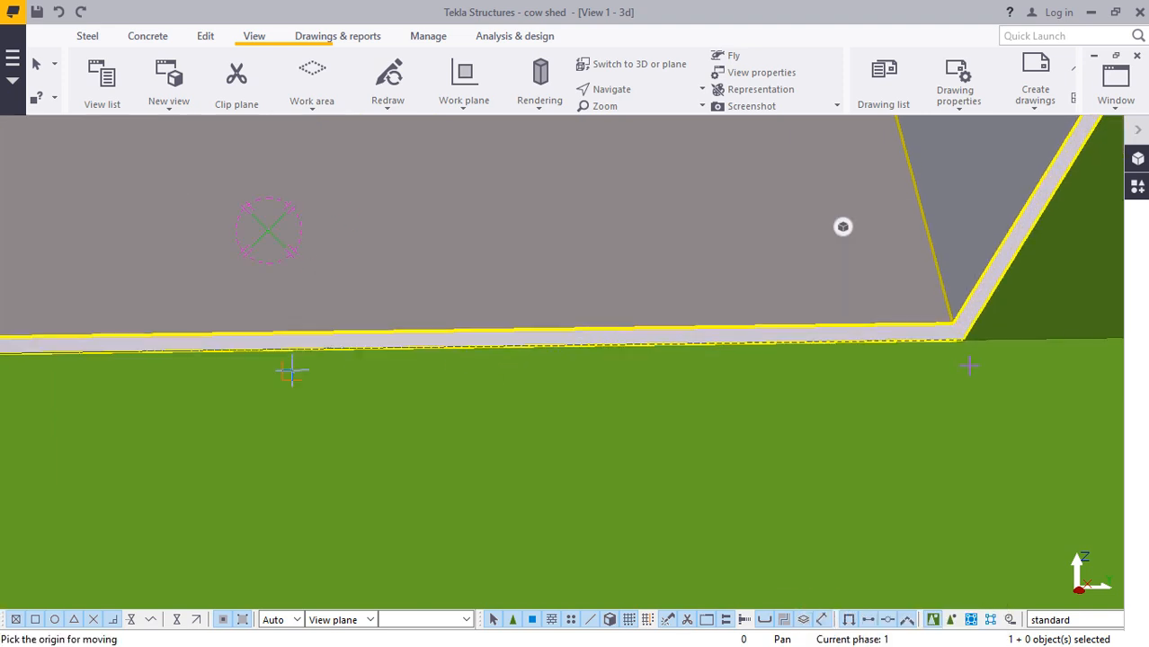
pyautogui.scroll(-3, 930, 334)
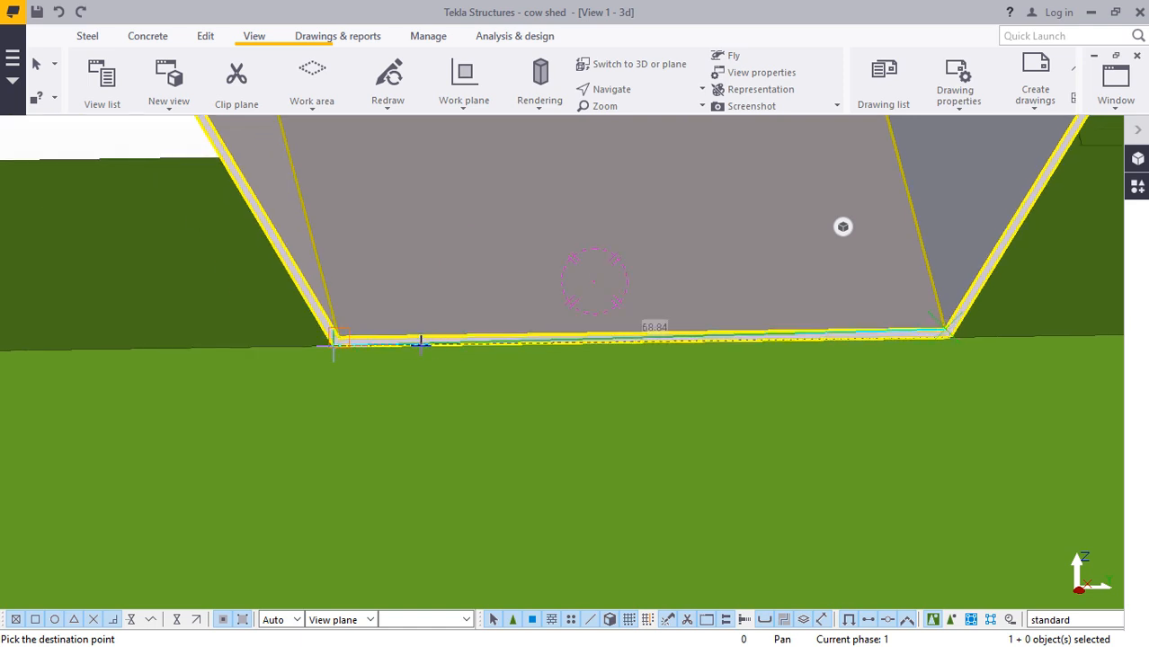
pyautogui.scroll(4, 413, 339)
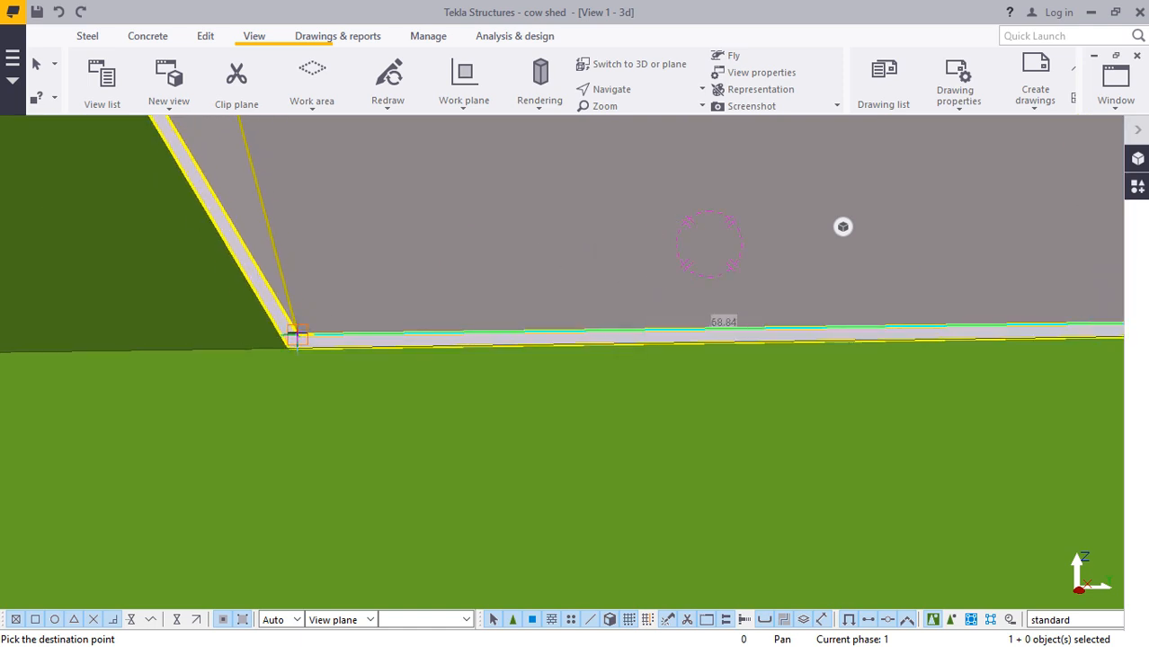
pyautogui.write('60')
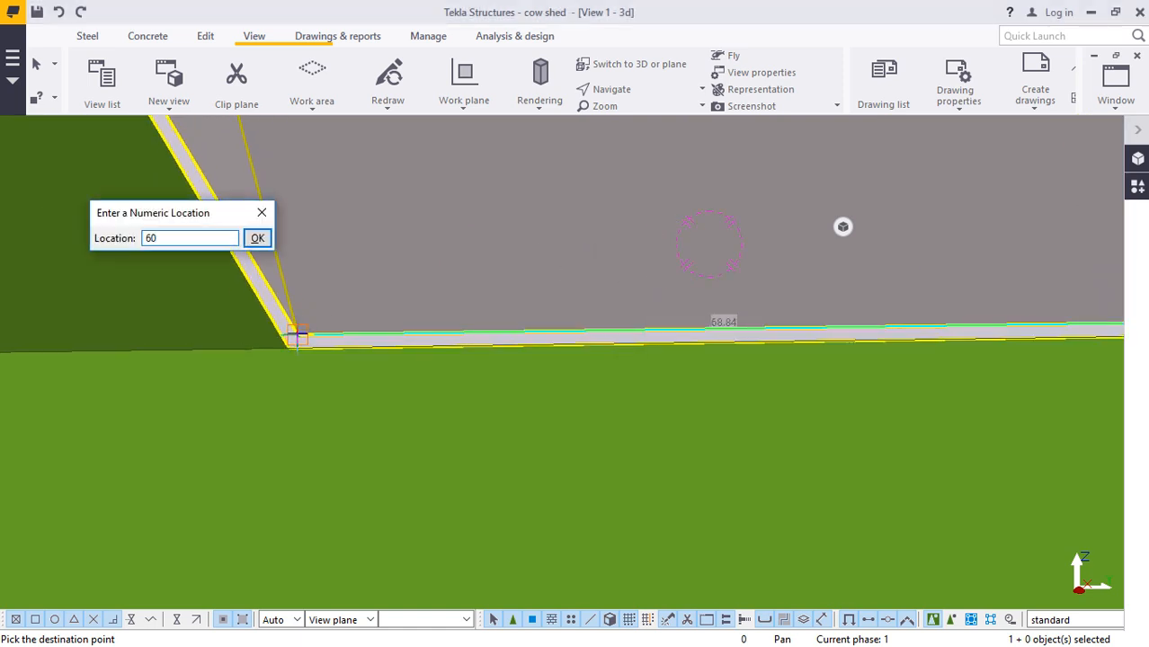
pyautogui.press('Return')
pyautogui.scroll(-7, 357, 403)
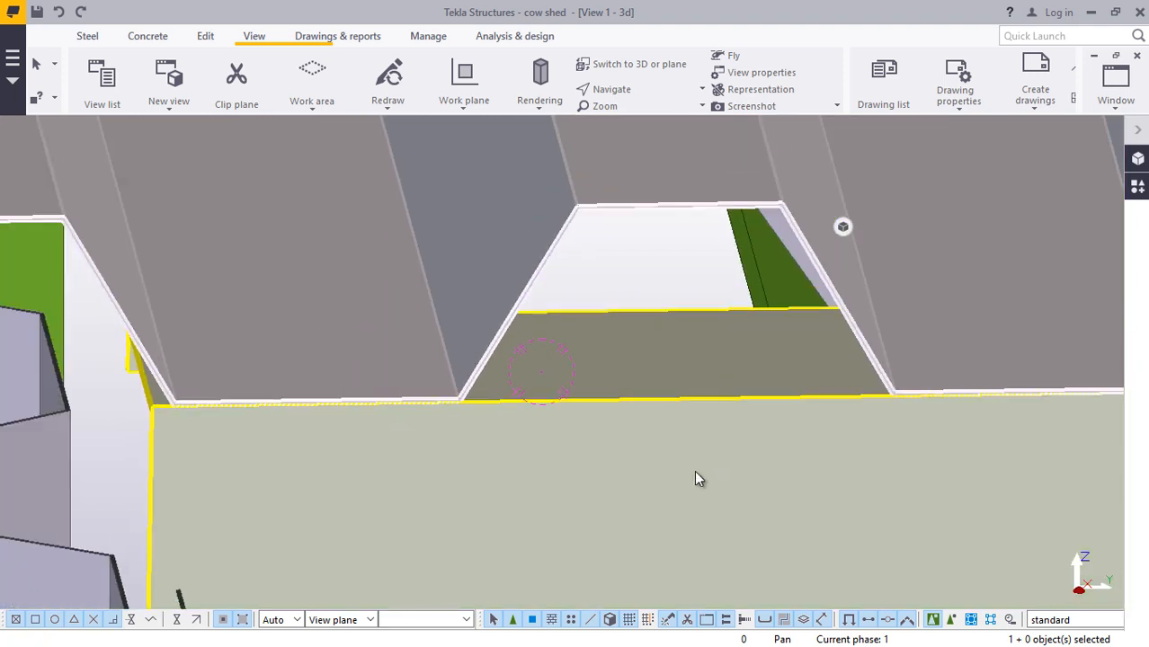
# - Start another Panel in database (8) sheet at the outer top corner of the purlin end under the first roof sheet's lower edge
pyautogui.scroll(-2, 696, 479)
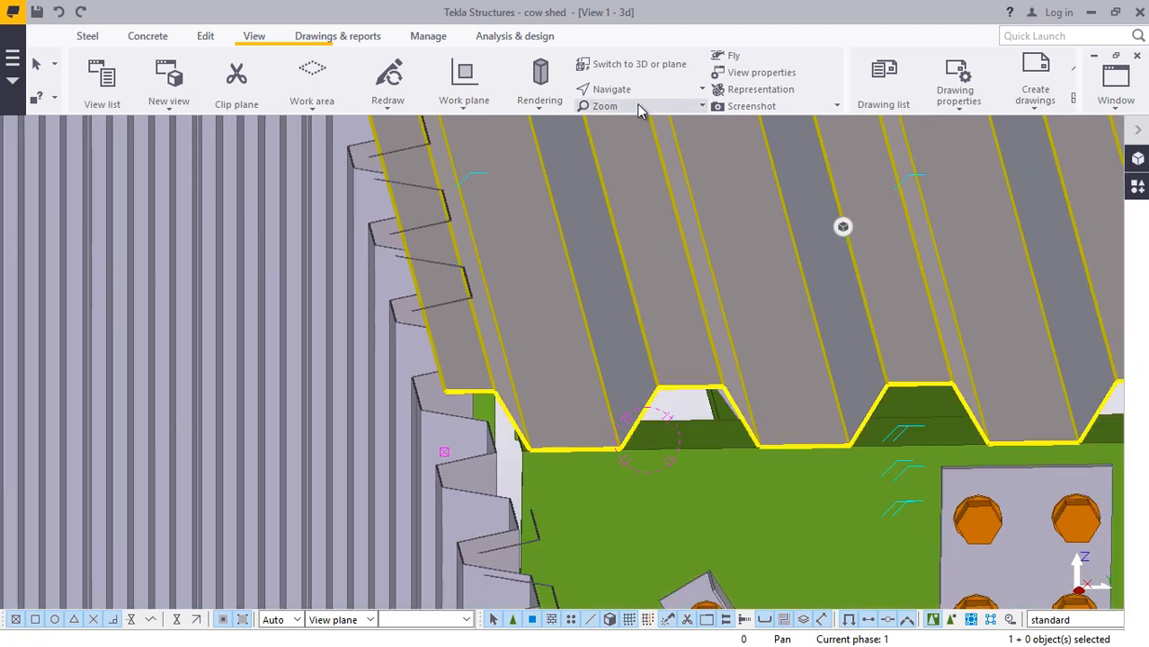
pyautogui.click(620, 89)
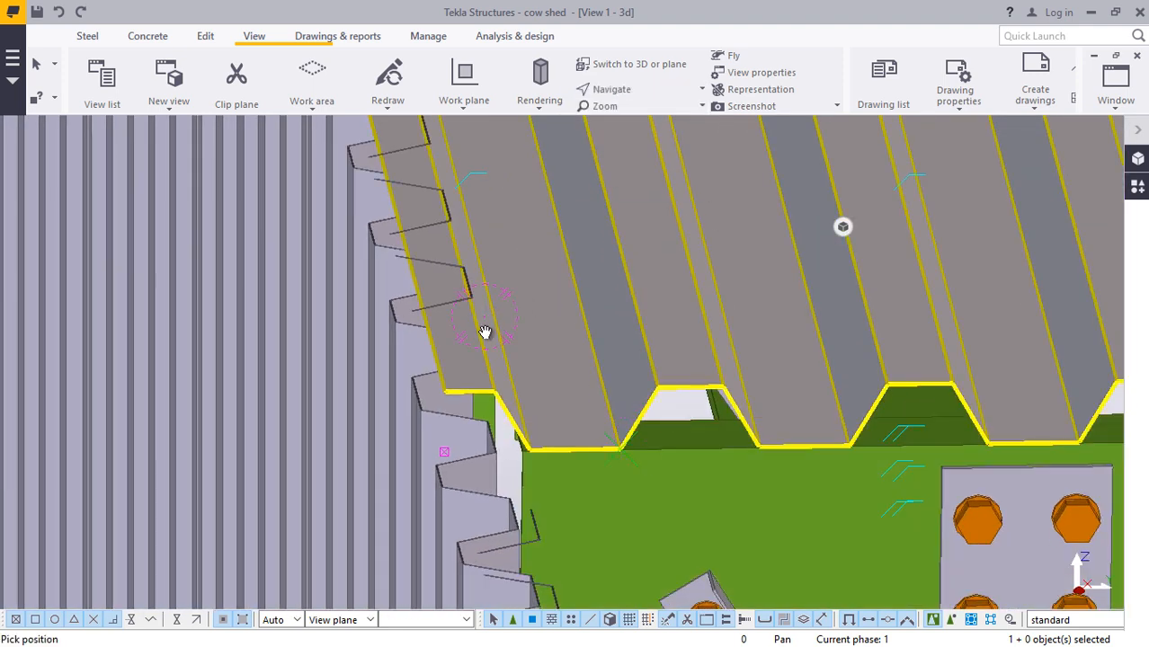
pyautogui.moveTo(484, 332)
pyautogui.keyDown('ctrl'); pyautogui.mouseDown(button='middle')
pyautogui.moveTo(779, 323)
pyautogui.moveTo(941, 333)
pyautogui.moveTo(1048, 362)
pyautogui.moveTo(990, 388)
pyautogui.moveTo(372, 405)
pyautogui.moveTo(350, 362)
pyautogui.moveTo(526, 418)
pyautogui.moveTo(661, 444)
pyautogui.moveTo(177, 332)
pyautogui.moveTo(235, 341)
pyautogui.moveTo(379, 409)
pyautogui.moveTo(346, 430)
pyautogui.moveTo(355, 379)
pyautogui.moveTo(219, 279)
pyautogui.mouseUp(button='middle'); pyautogui.keyUp('ctrl')
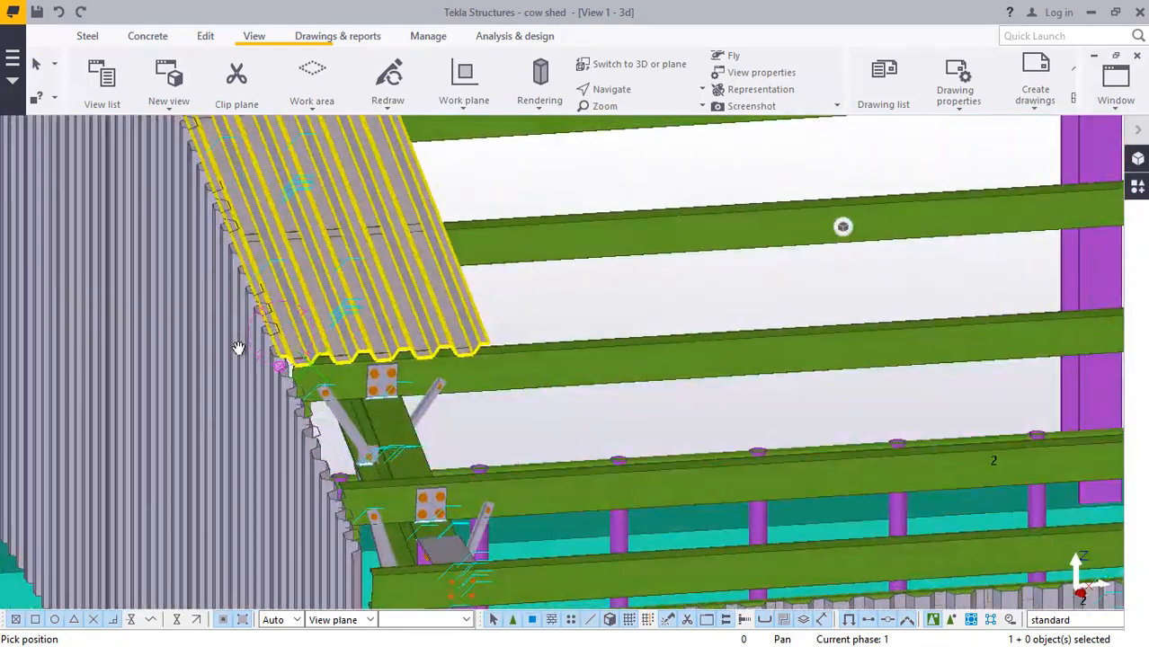
pyautogui.moveTo(238, 347)
pyautogui.keyDown('ctrl'); pyautogui.mouseDown(button='middle')
pyautogui.moveTo(305, 379)
pyautogui.moveTo(354, 379)
pyautogui.mouseUp(button='middle'); pyautogui.keyUp('ctrl')
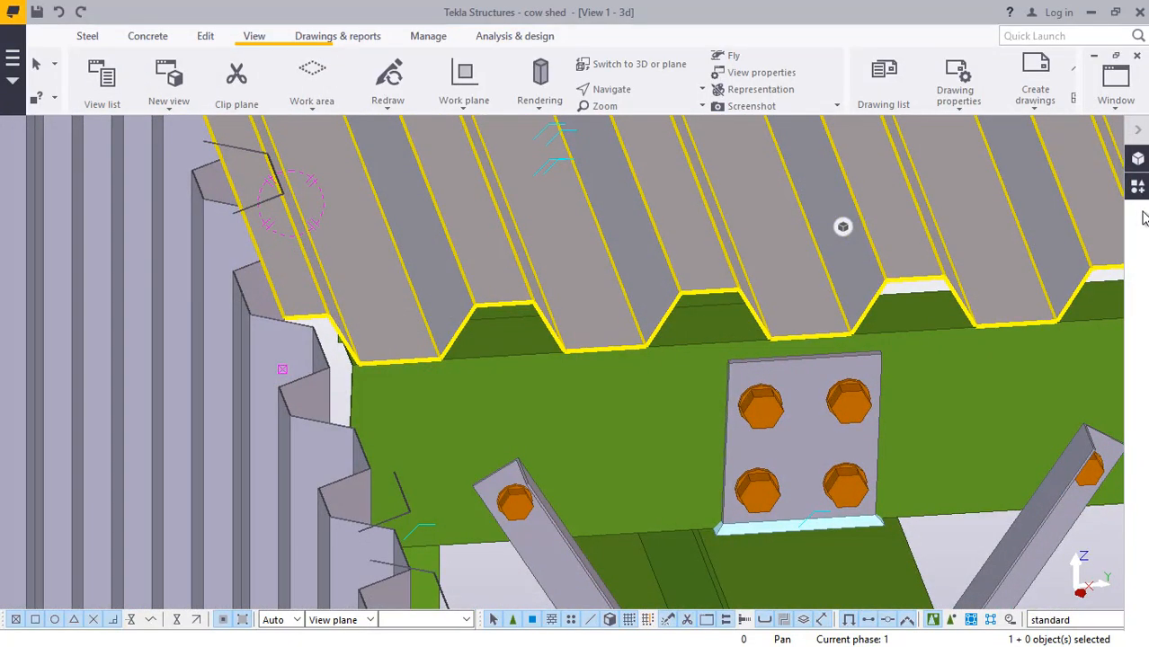
pyautogui.click(1137, 186)
pyautogui.scroll(8, 205, 346)
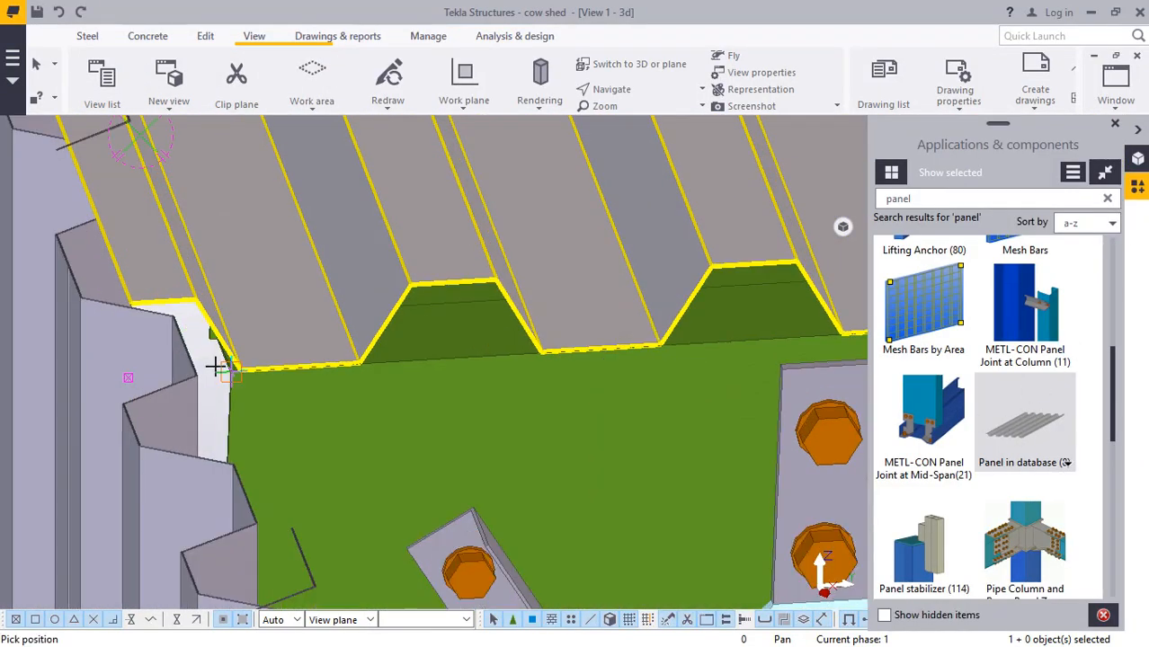
pyautogui.scroll(2, 238, 362)
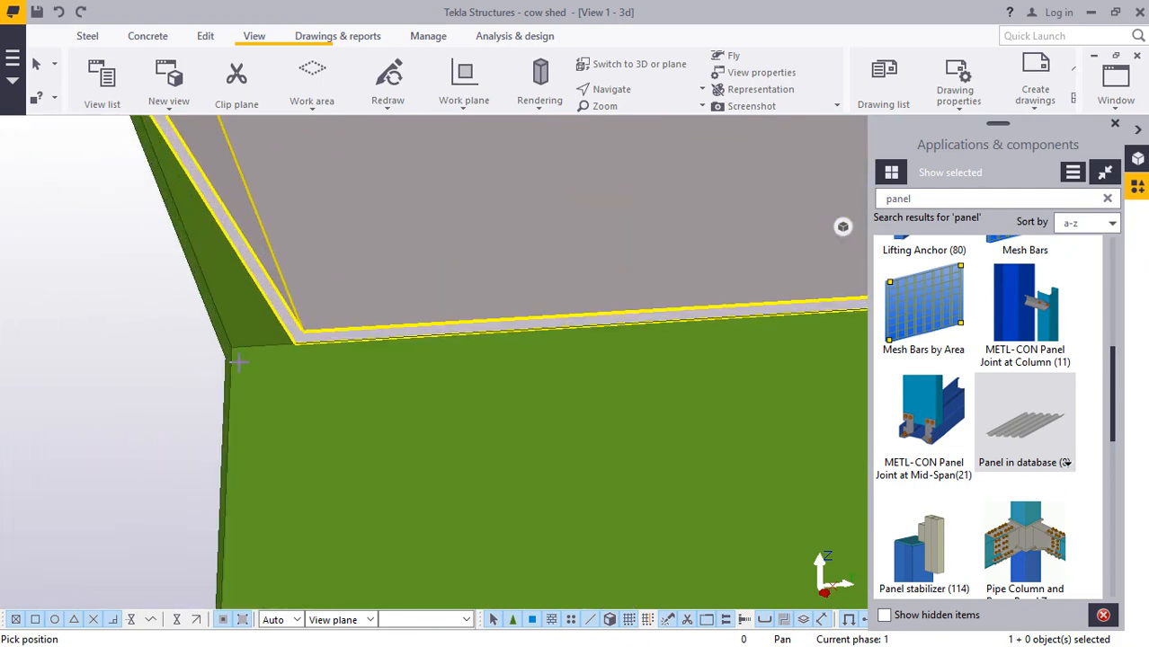
pyautogui.scroll(-8, 240, 335)
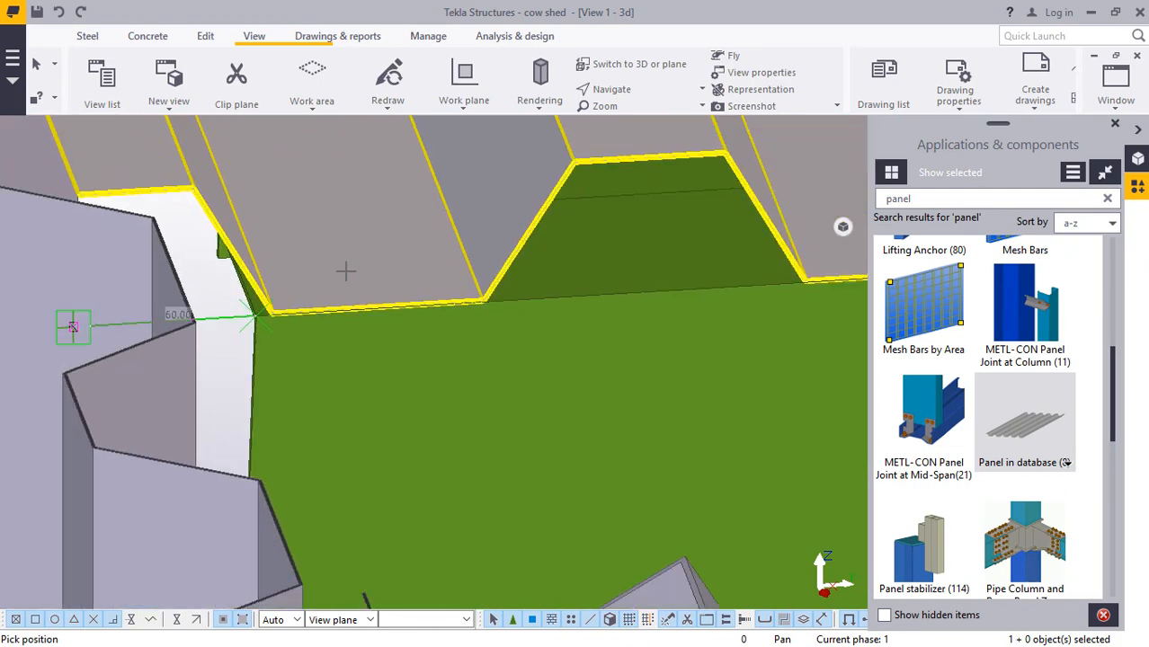
# - Finish the second roof sheet at the outer top corner of the lowest purlin end at the eave and end the placement
pyautogui.scroll(-8, 380, 244)
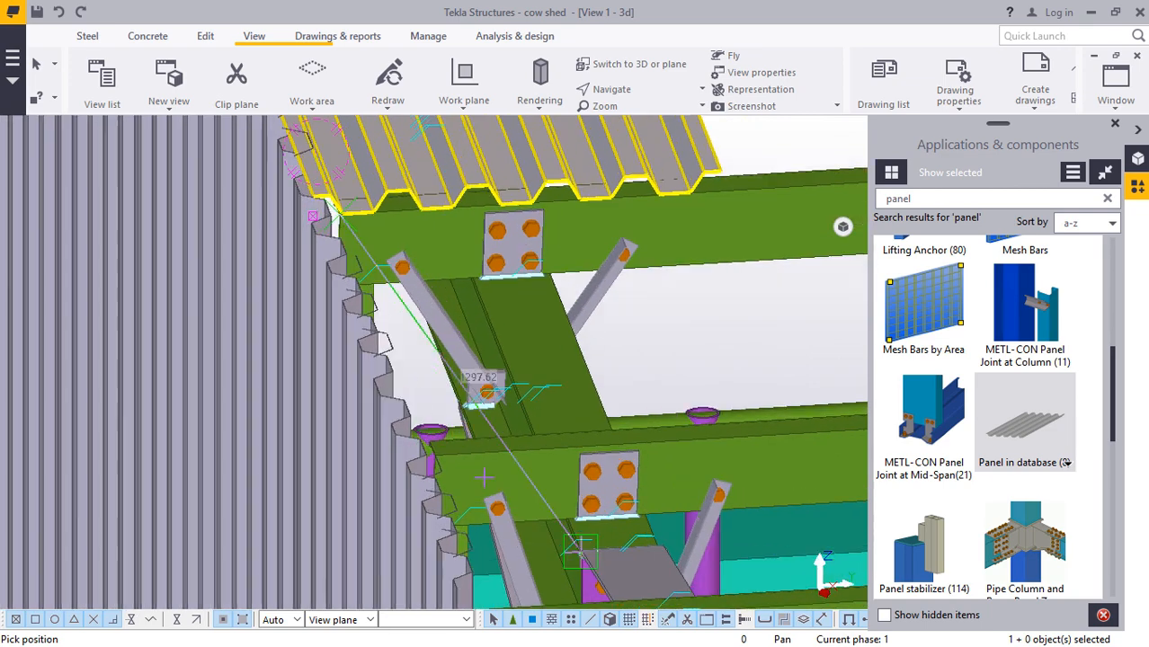
pyautogui.scroll(-6, 452, 340)
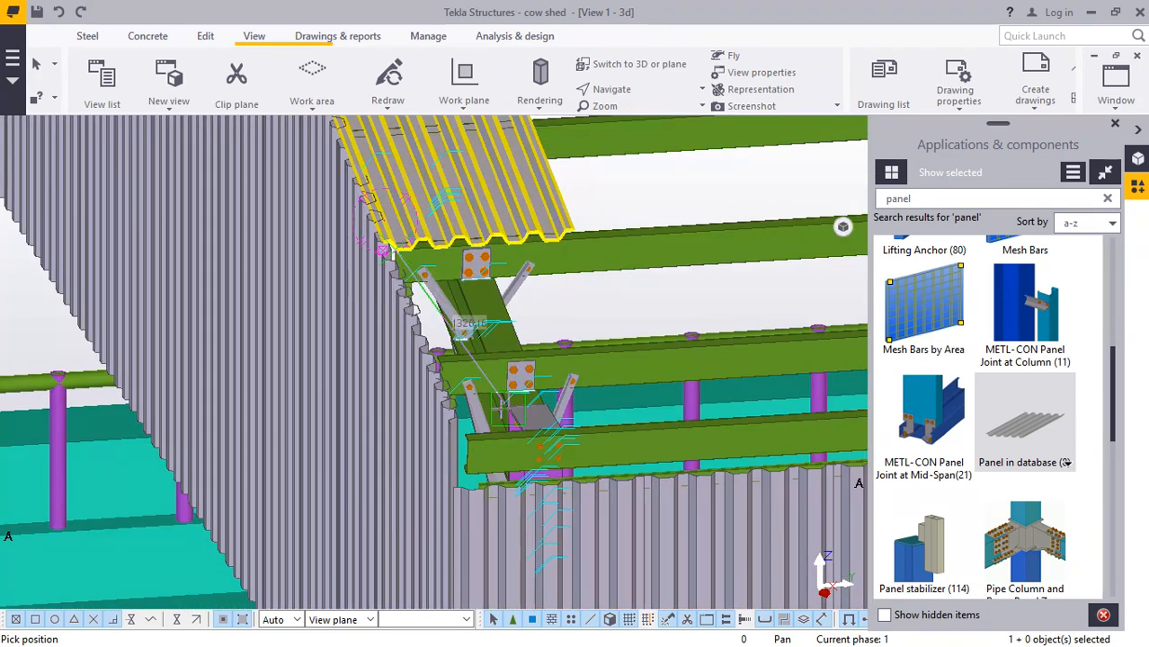
pyautogui.scroll(10, 479, 433)
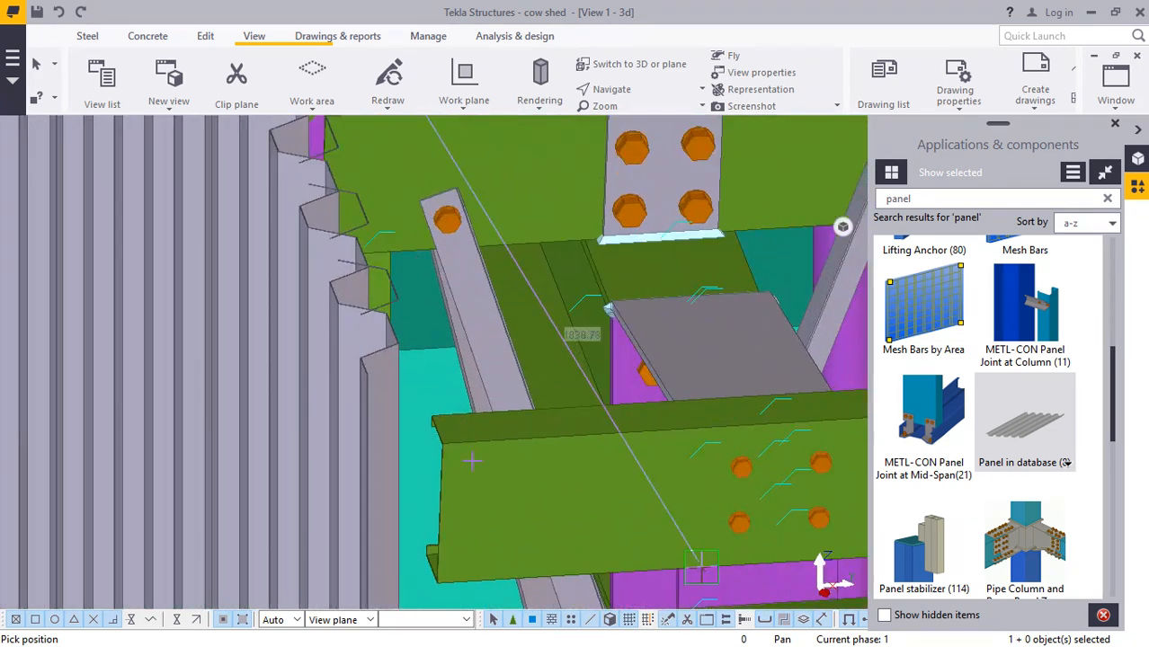
pyautogui.scroll(6, 444, 449)
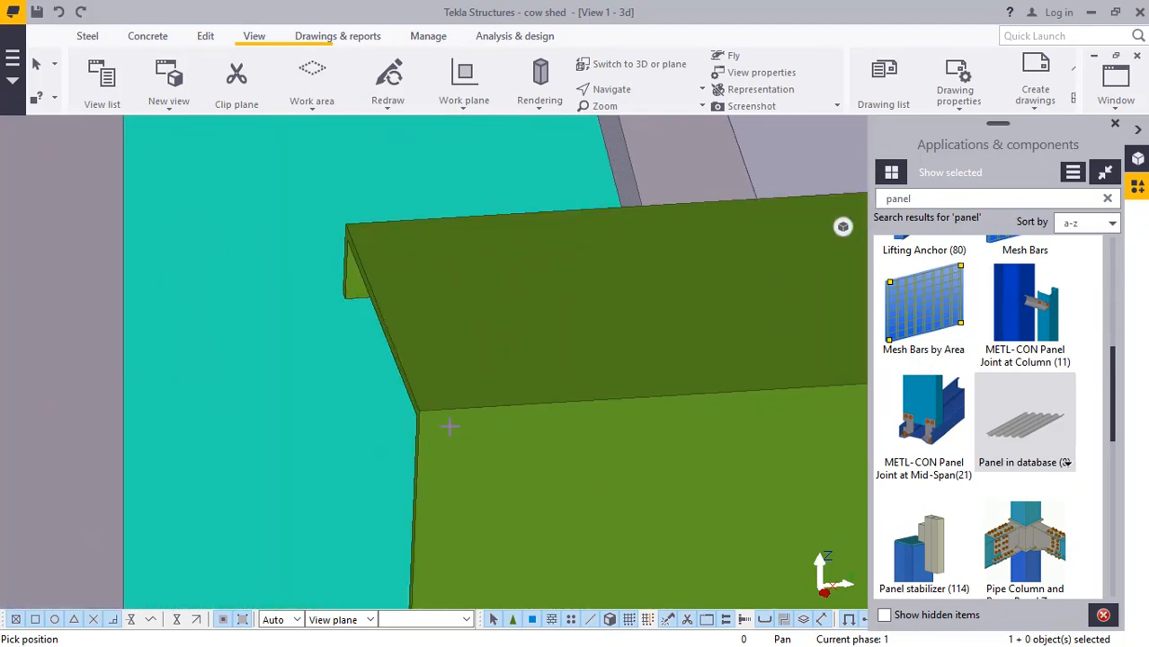
pyautogui.scroll(-4, 419, 410)
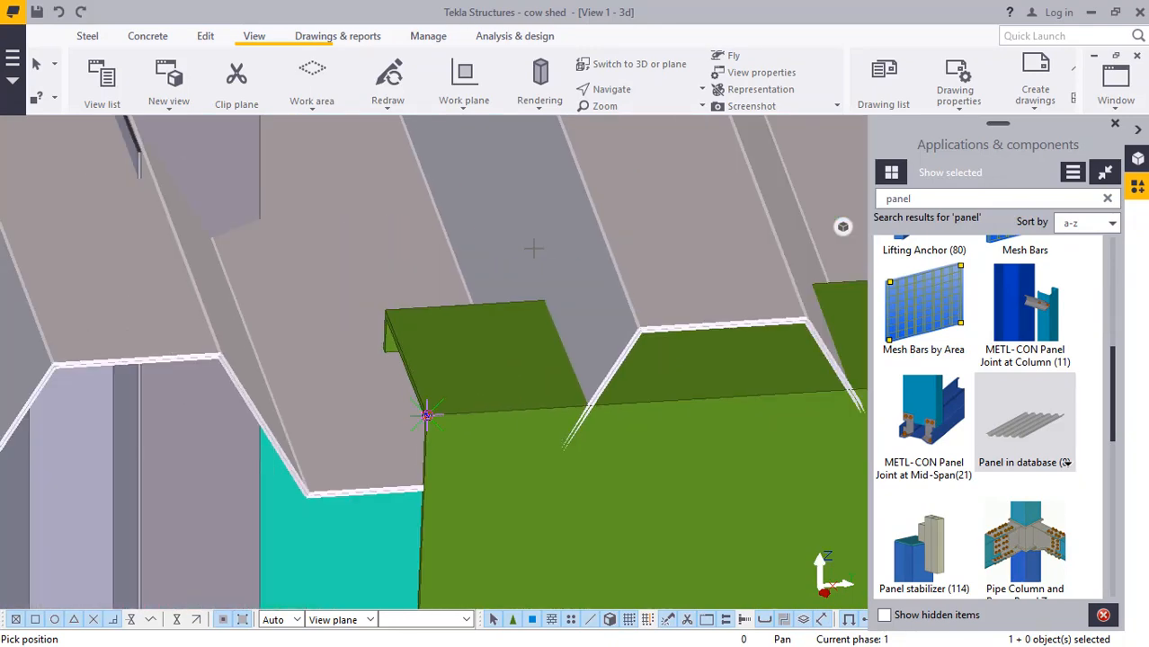
pyautogui.rightClick(531, 249)
pyautogui.click(539, 253)
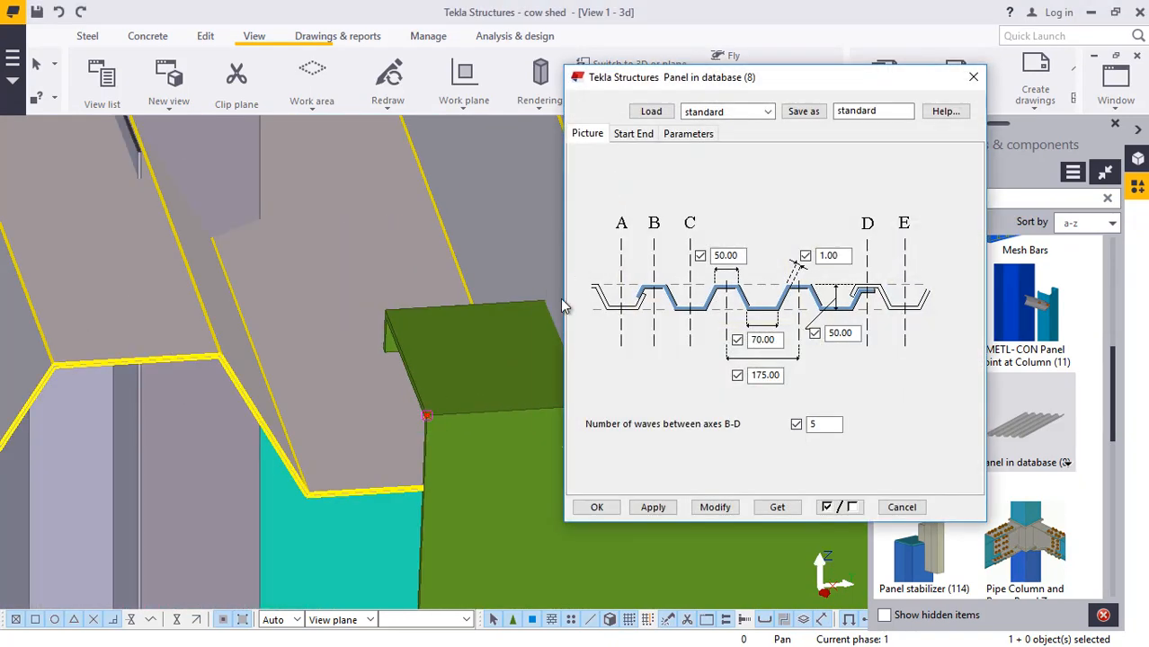
# - Explode the second roof sheet's panel component at the eave into separate parts
pyautogui.click(972, 77)
pyautogui.rightClick(404, 197)
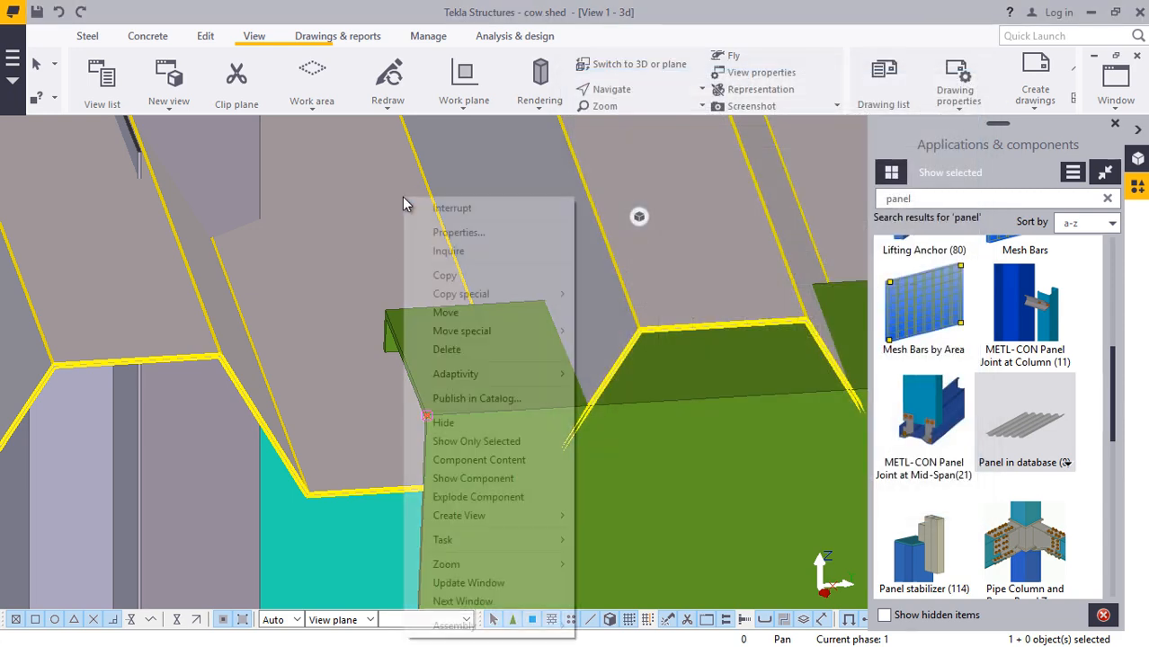
pyautogui.click(491, 499)
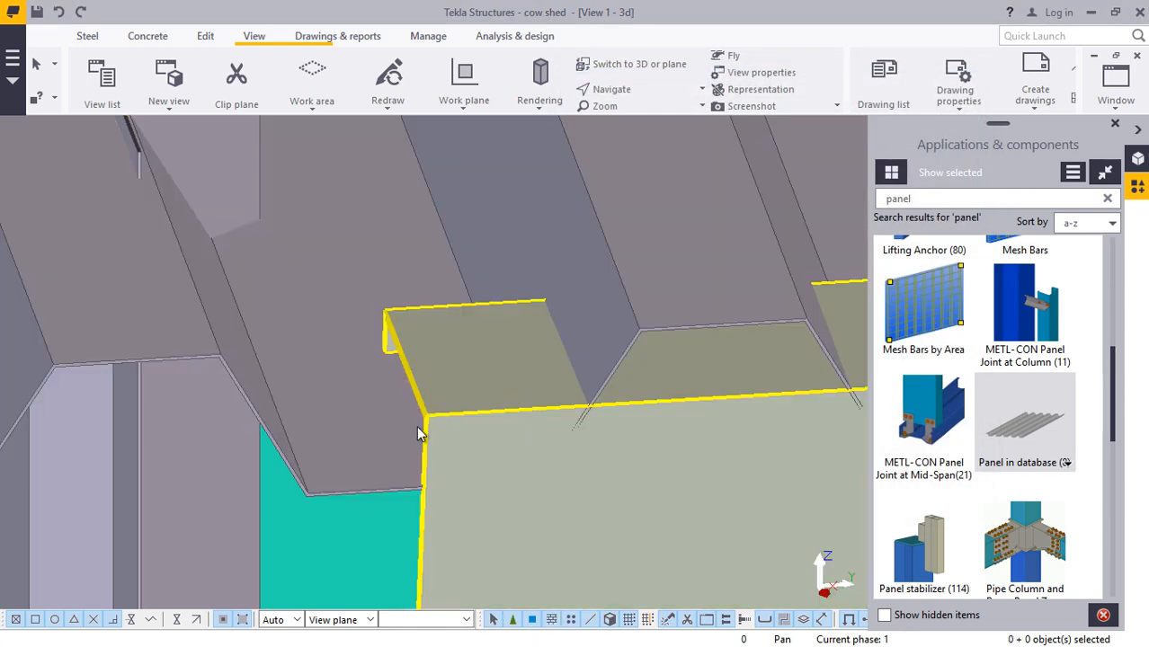
# - Set the exploded second roof sheet's on-plane position to Left in its beam properties
pyautogui.scroll(-4, 418, 434)
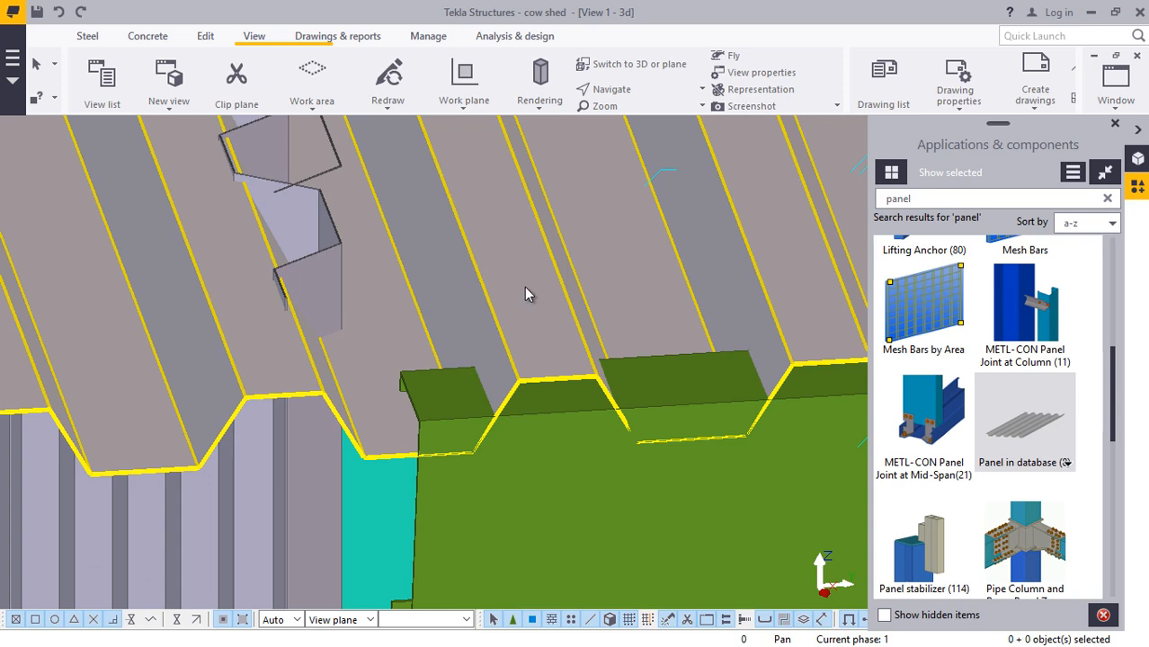
pyautogui.doubleClick(505, 232)
pyautogui.moveTo(373, 27); pyautogui.dragTo(780, 54)
pyautogui.click(629, 118)
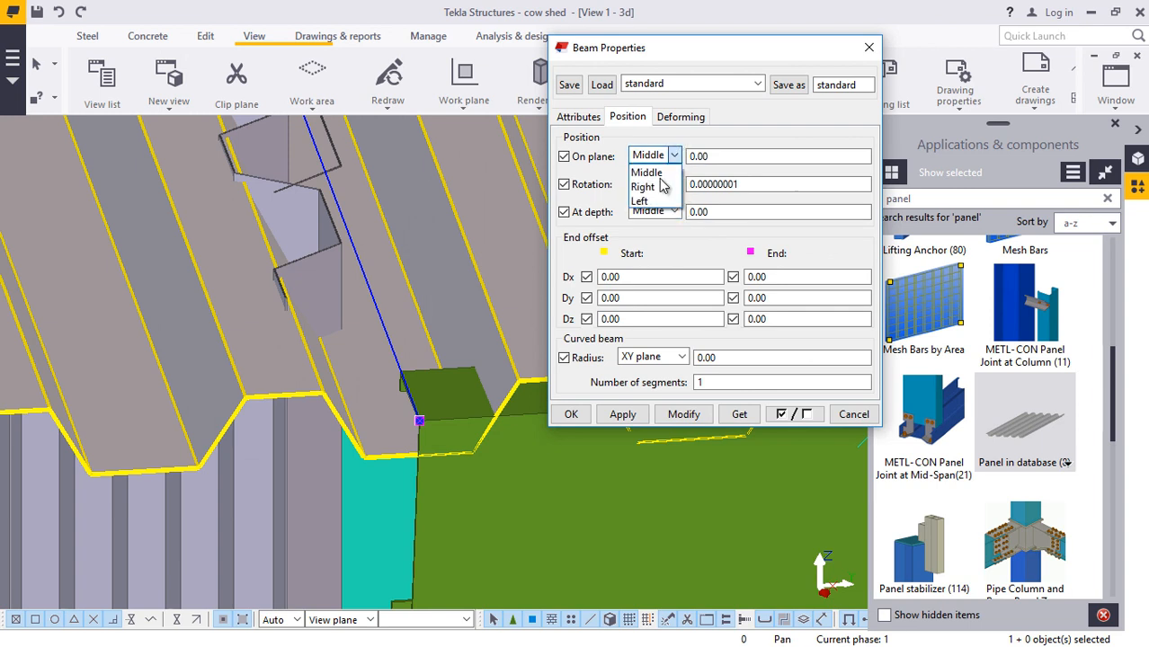
pyautogui.click(683, 413)
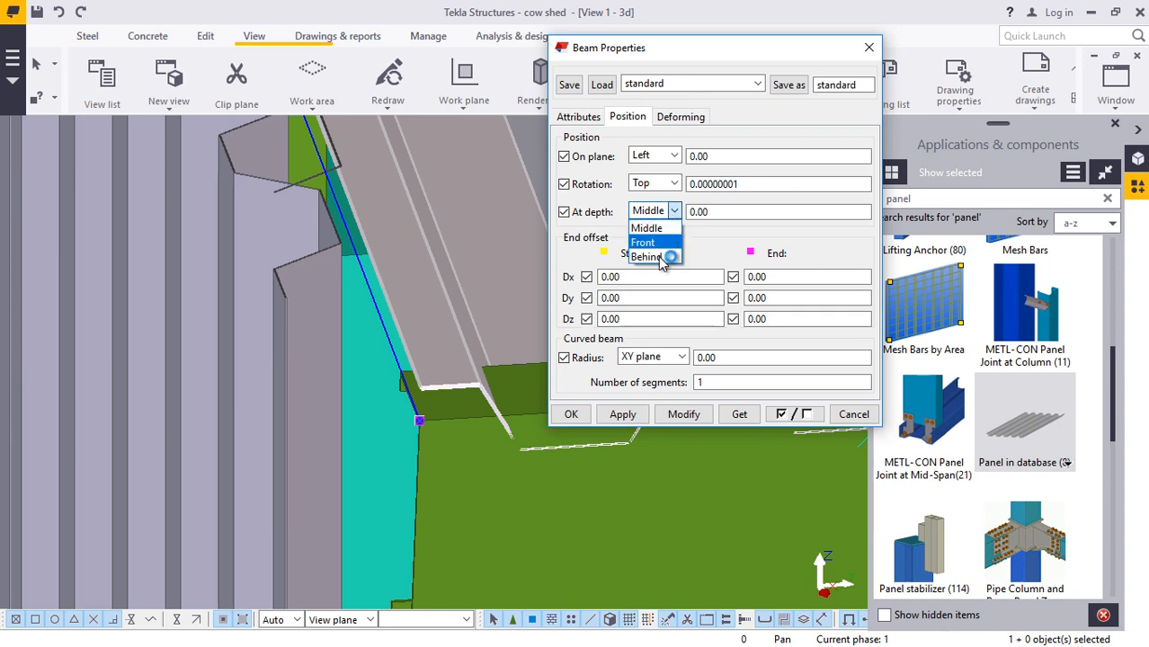
# - Try the depth position Behind on the second roof sheet, switch it to Front and close the properties
pyautogui.click(647, 257)
pyautogui.click(685, 415)
pyautogui.click(672, 212)
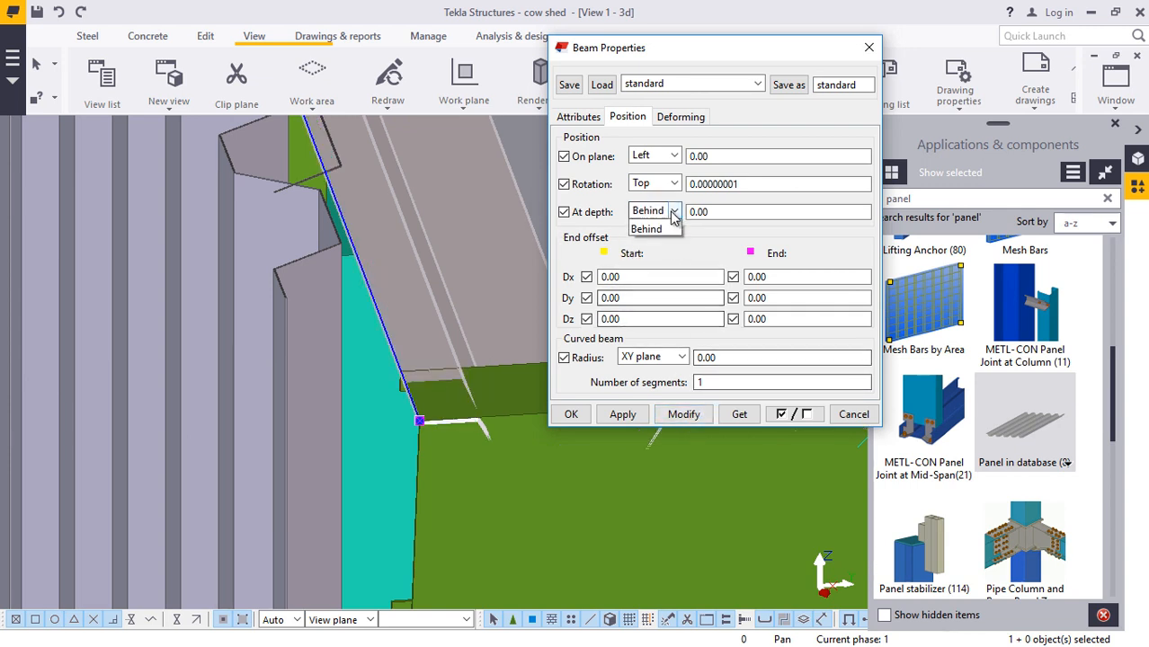
pyautogui.click(661, 241)
pyautogui.click(685, 415)
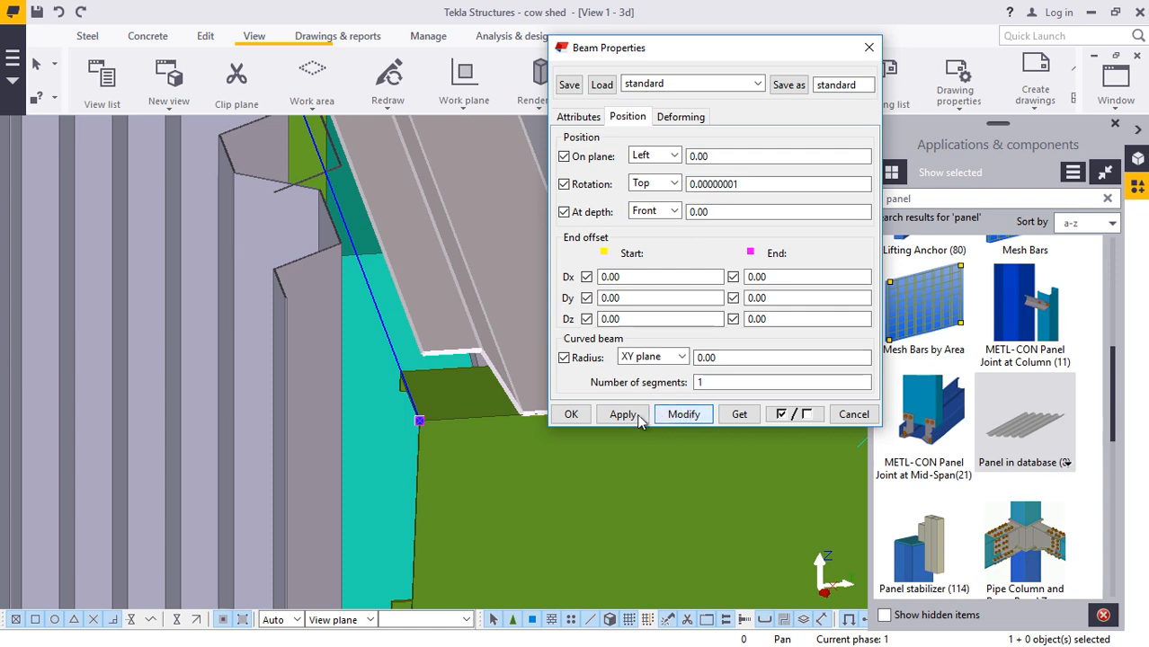
pyautogui.click(569, 414)
# - Move the second roof sheet 60 along the eave purlin toward its outer end, using the sheet's bottom flange corners for direction
pyautogui.scroll(6, 589, 406)
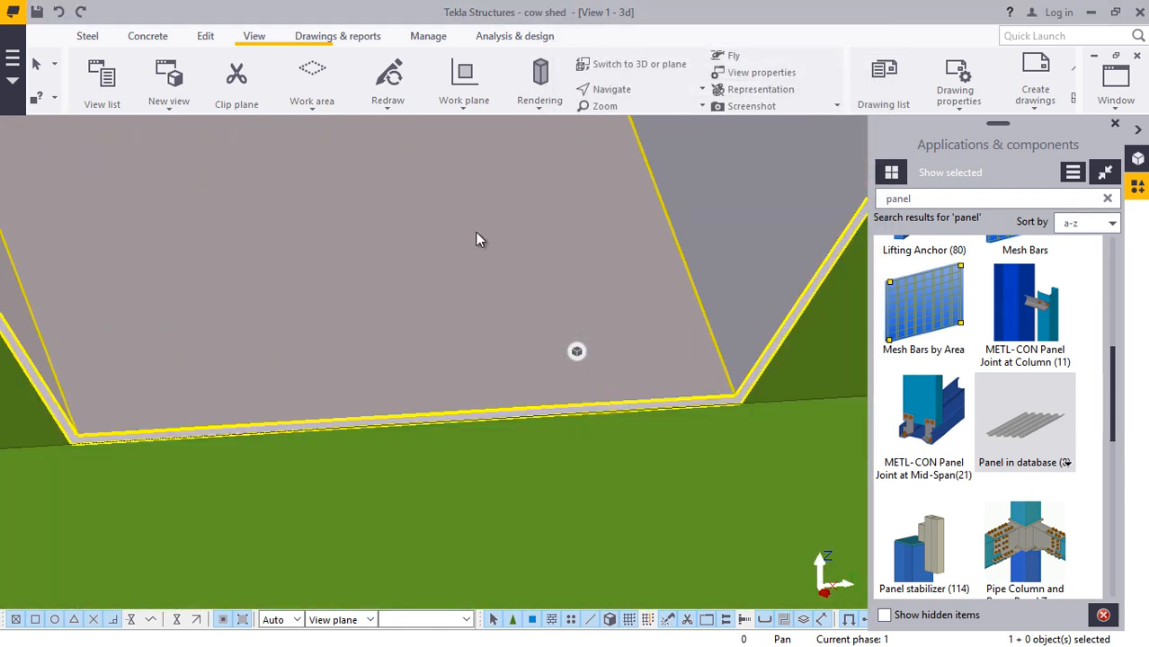
pyautogui.rightClick(477, 239)
pyautogui.click(511, 326)
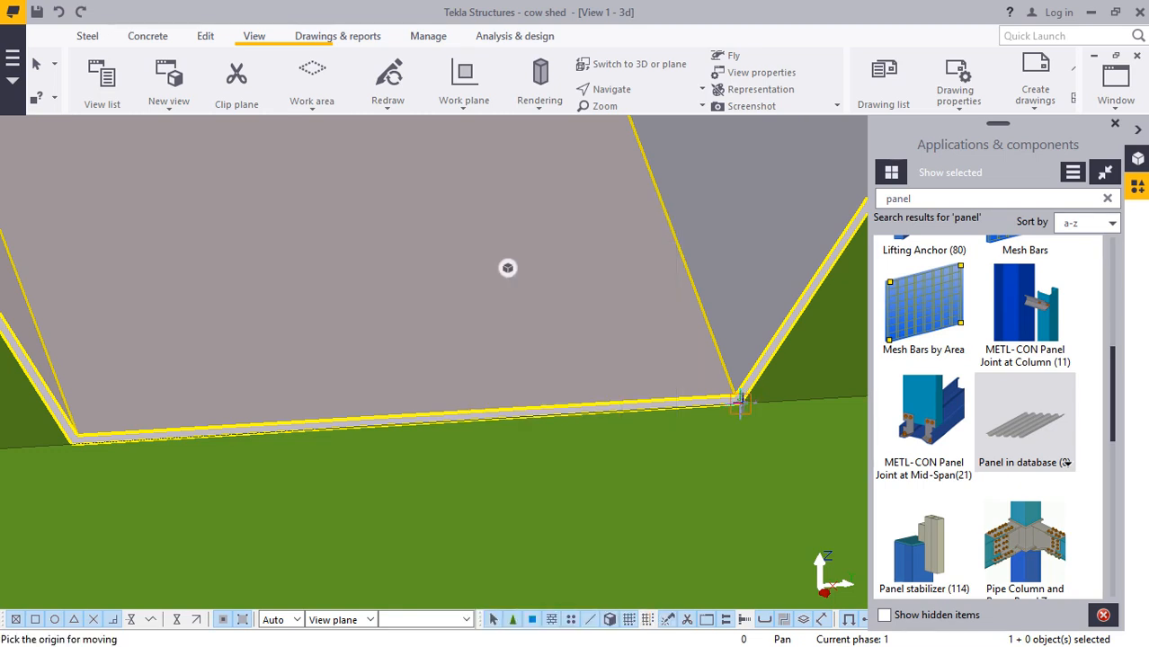
pyautogui.scroll(2, 737, 403)
pyautogui.scroll(-1, 716, 392)
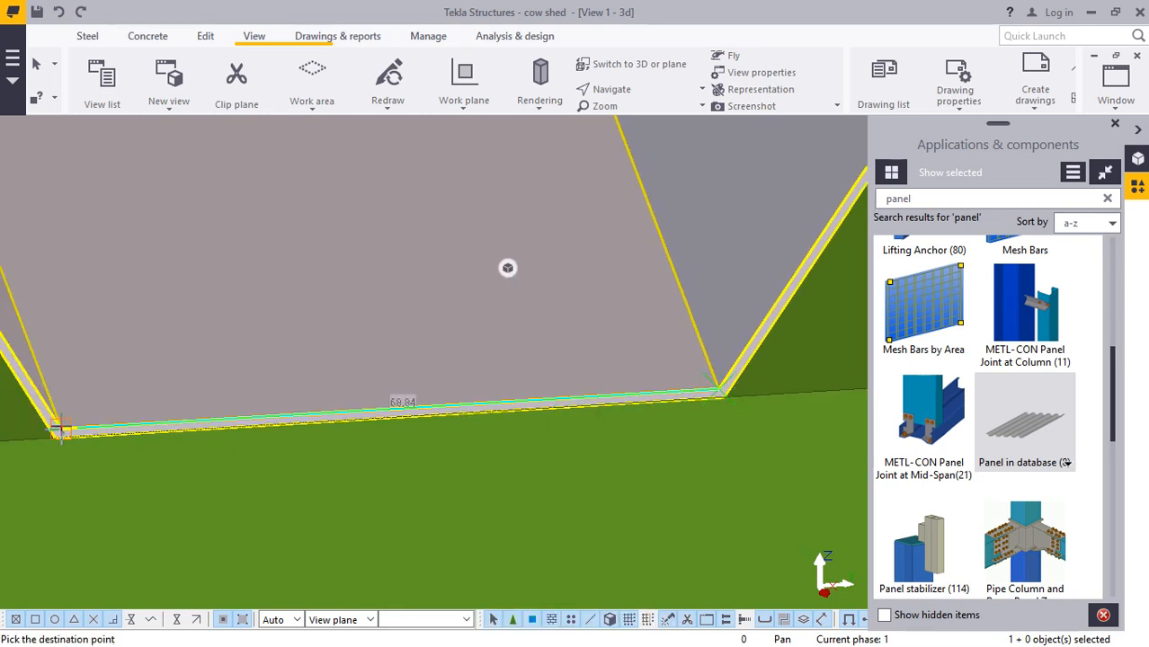
pyautogui.write('60')
pyautogui.press('Return')
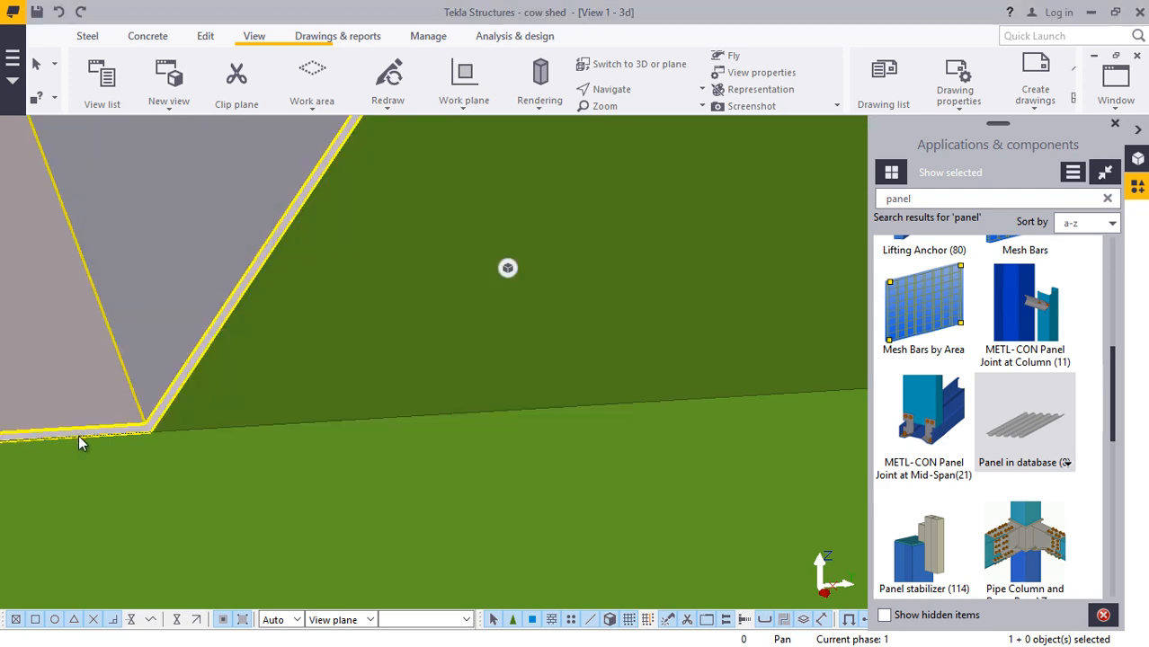
# - Examine how the second roof sheet fits the purlins and the first roof sheet from the outer wall side
pyautogui.scroll(-4, 131, 437)
pyautogui.scroll(-6, 418, 458)
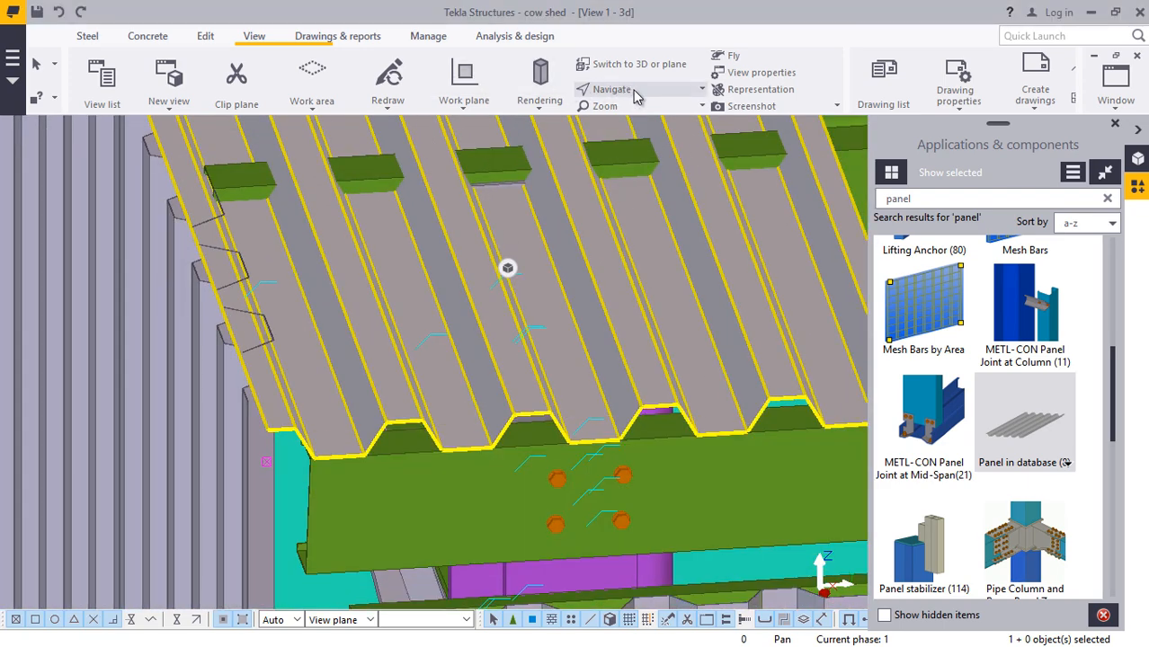
pyautogui.click(634, 90)
pyautogui.click(636, 114)
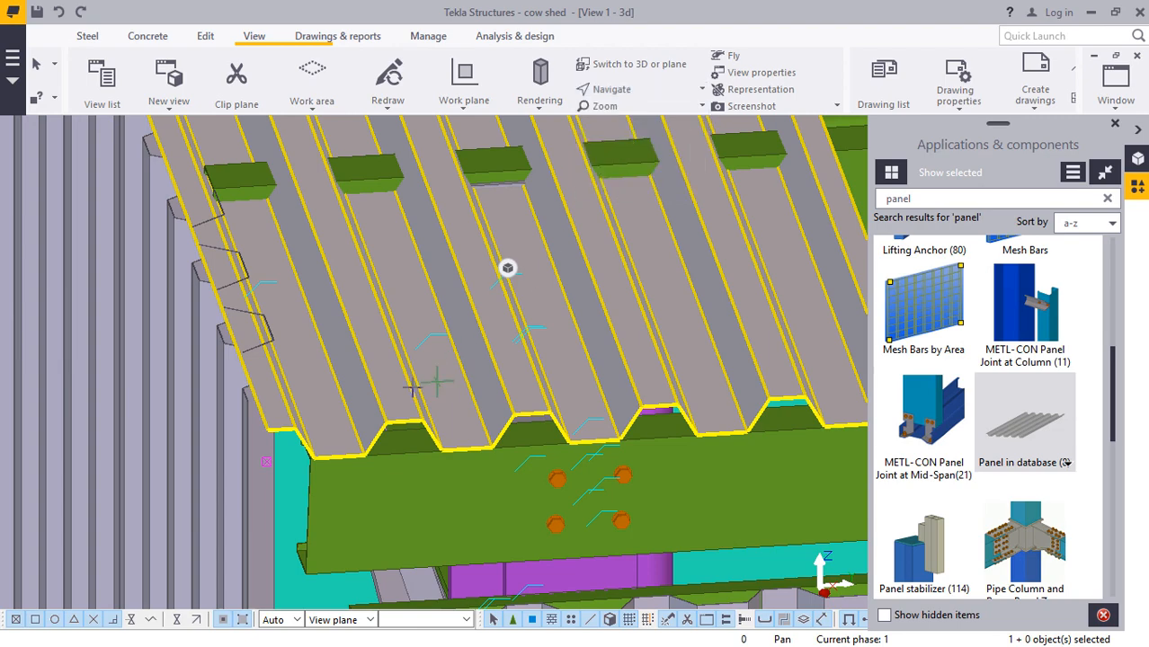
pyautogui.moveTo(371, 378); pyautogui.dragTo(228, 317)
pyautogui.scroll(3, 228, 317)
pyautogui.scroll(-1, 232, 312)
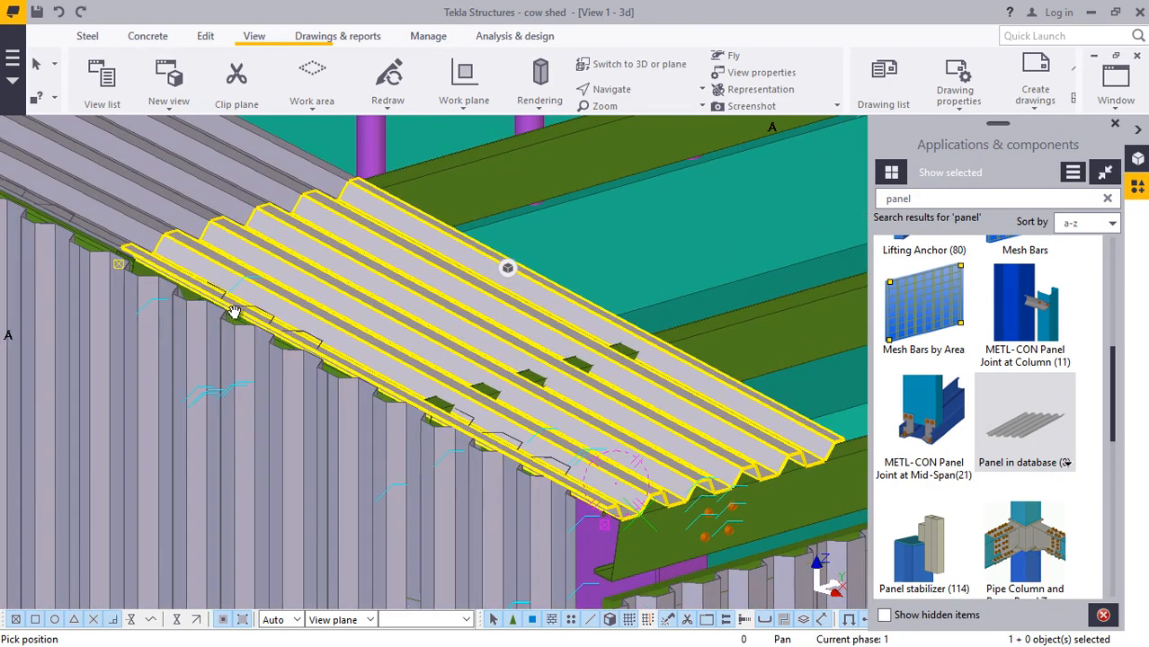
pyautogui.scroll(1, 235, 313)
pyautogui.keyDown('ctrl'); pyautogui.moveTo(493, 357); pyautogui.dragTo(243, 355, button='middle'); pyautogui.keyUp('ctrl')
pyautogui.scroll(-3, 205, 351)
pyautogui.scroll(2, 539, 436)
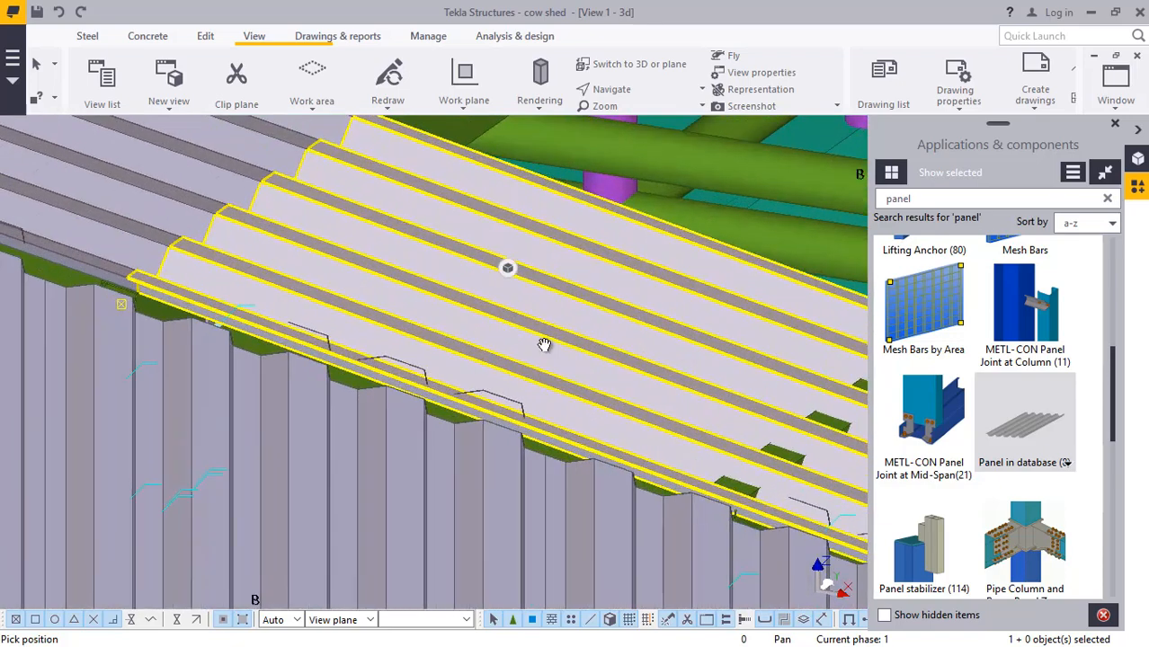
# - End the view rotation and delete the second roof sheet at the eave
pyautogui.rightClick(543, 346)
pyautogui.click(571, 357)
pyautogui.rightClick(581, 349)
pyautogui.click(625, 365)
pyautogui.scroll(2, 136, 268)
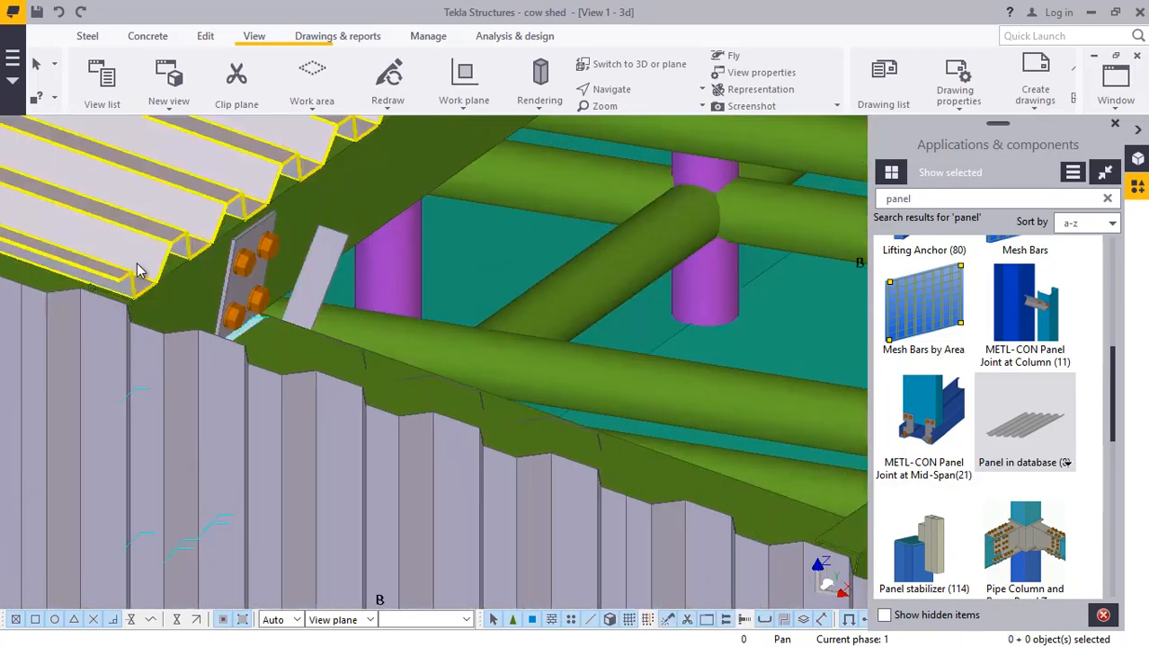
pyautogui.scroll(5, 117, 286)
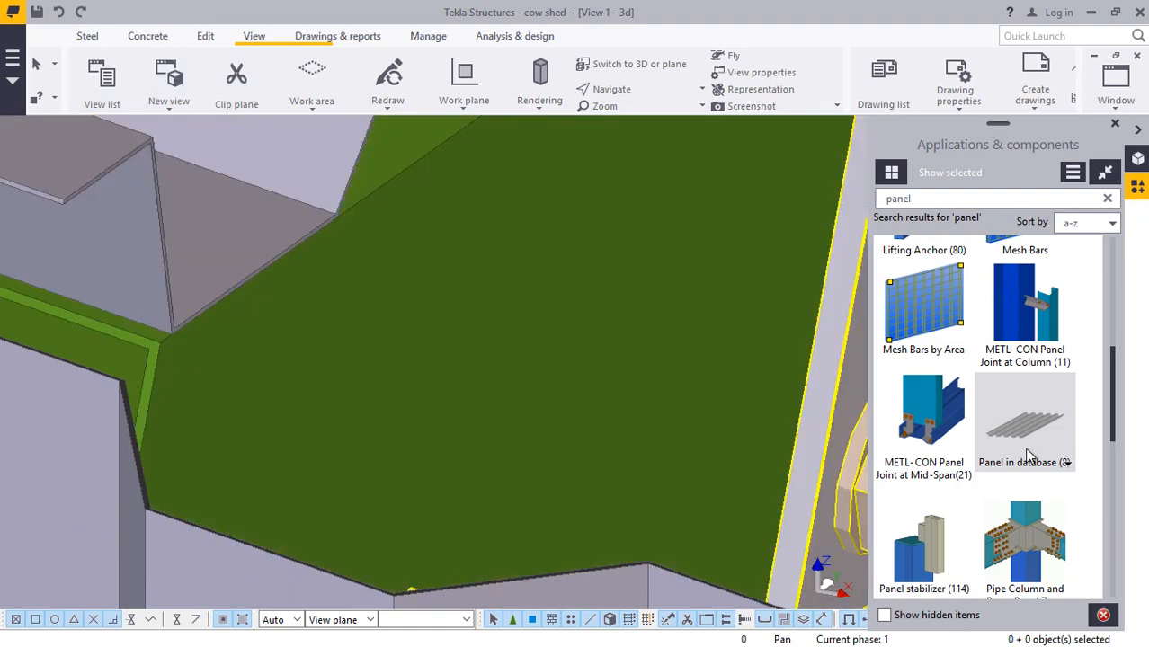
pyautogui.scroll(4, 146, 343)
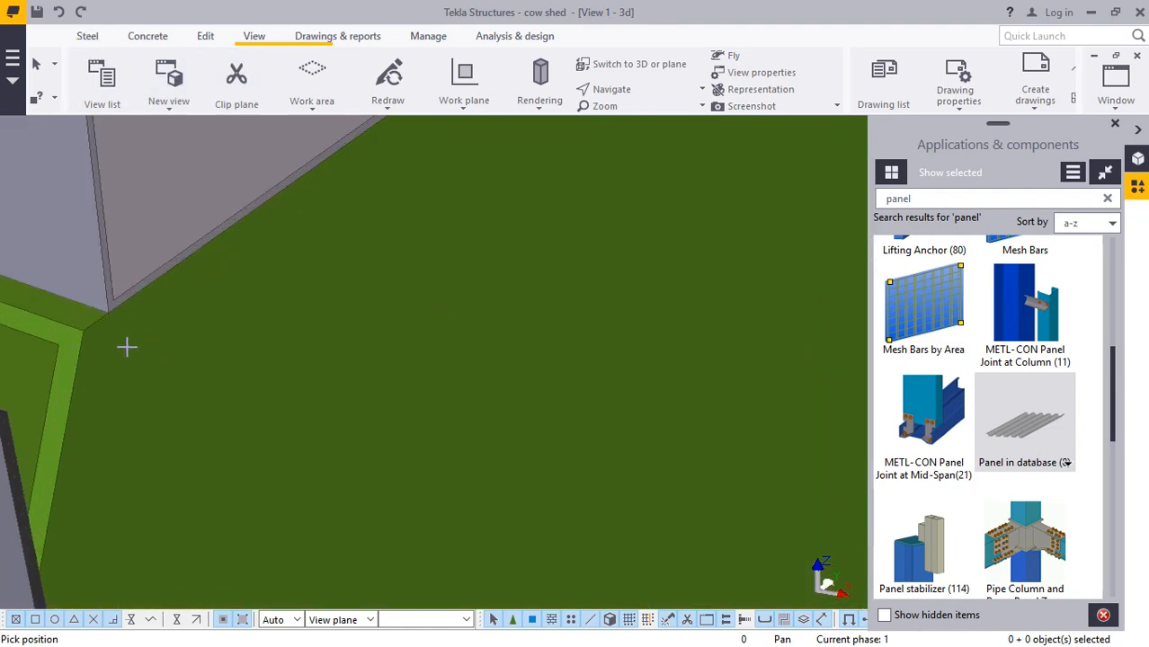
pyautogui.scroll(-8, 81, 314)
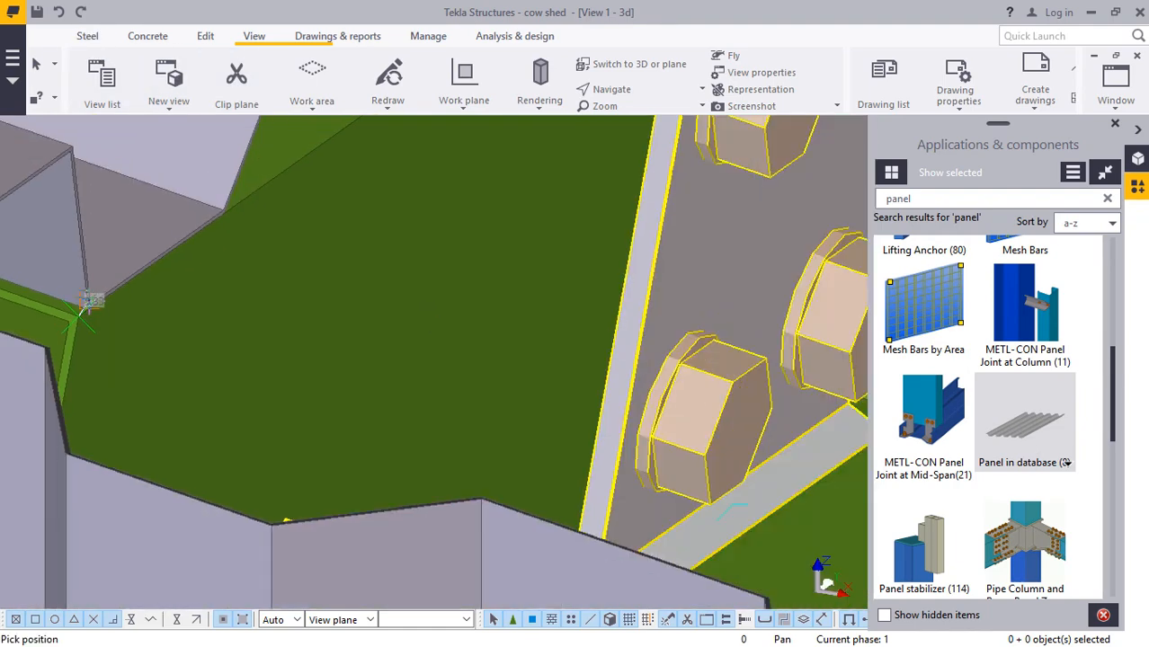
pyautogui.scroll(-2, 115, 281)
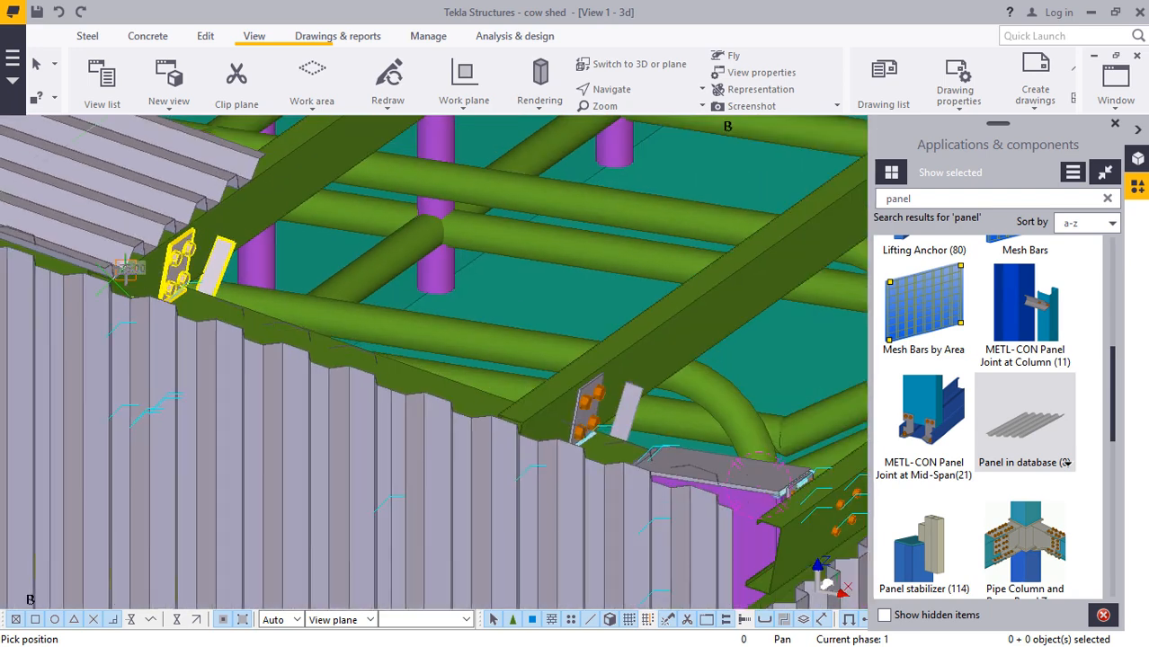
pyautogui.scroll(5, 642, 450)
pyautogui.scroll(4, 440, 408)
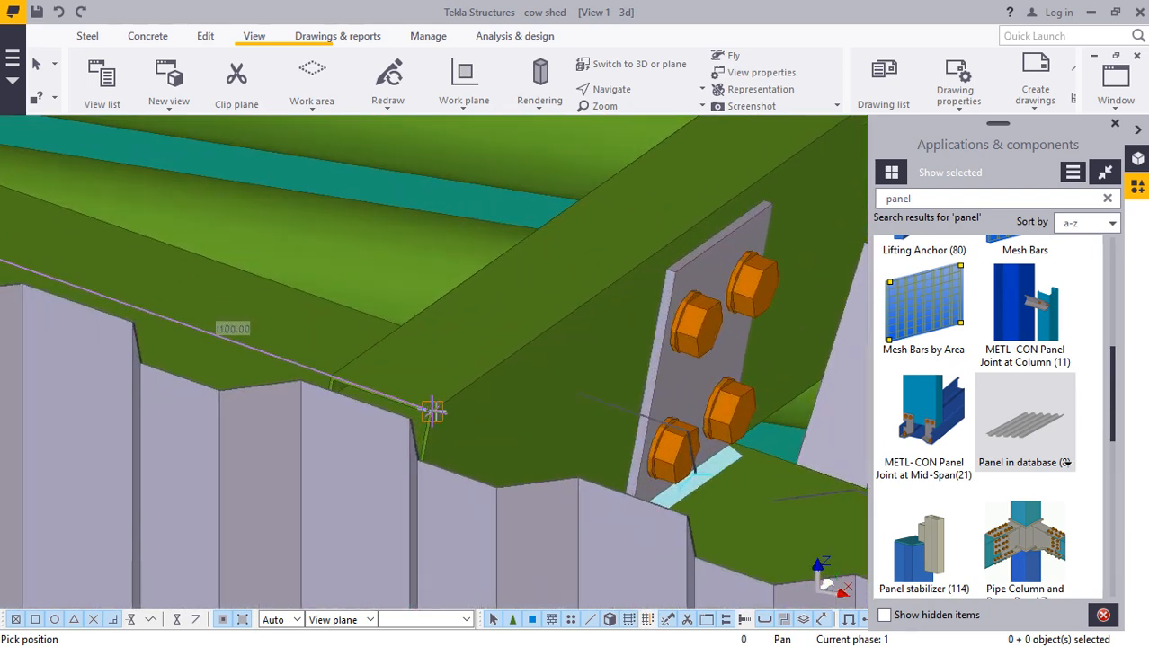
pyautogui.scroll(-2, 467, 413)
pyautogui.scroll(-6, 590, 455)
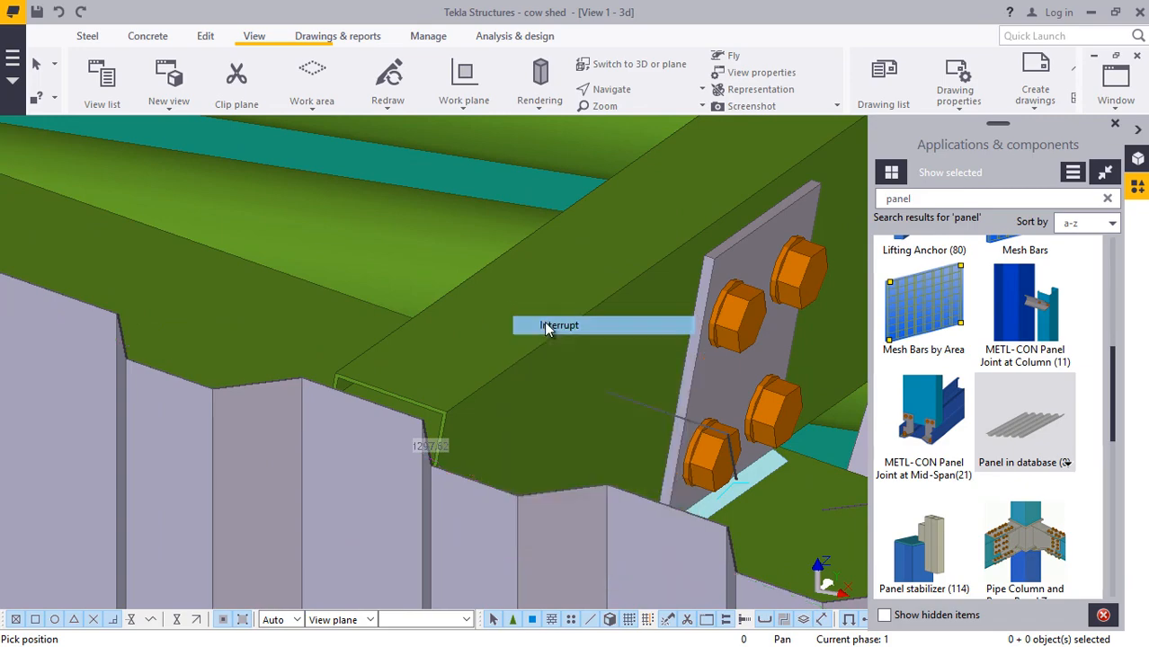
# - Extend the first roof sheet toward the eave with an end Dx offset of 1000, increasing it until the sheet reaches the next purlin
pyautogui.scroll(3, 264, 289)
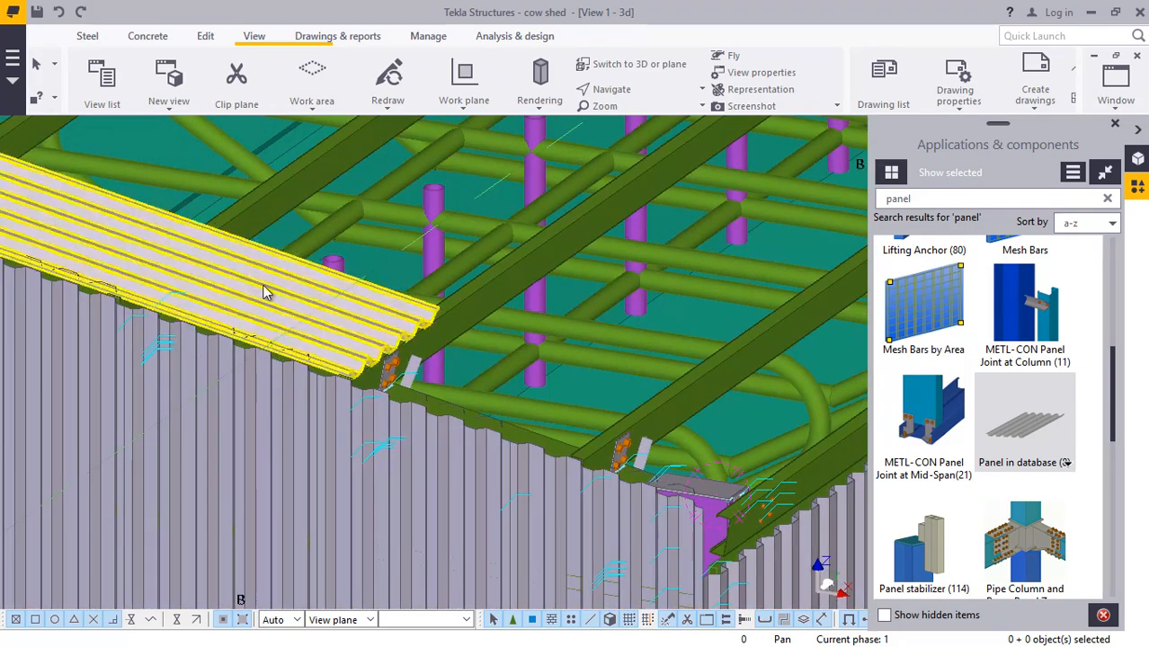
pyautogui.doubleClick(435, 334)
pyautogui.scroll(-2, 422, 331)
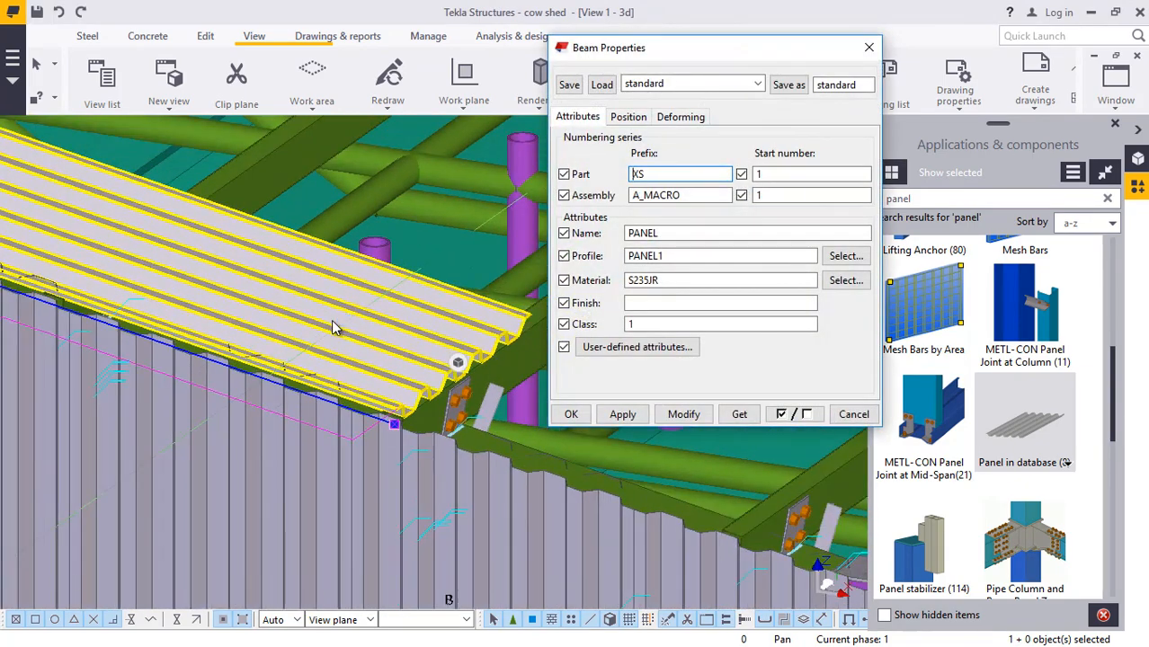
pyautogui.click(627, 117)
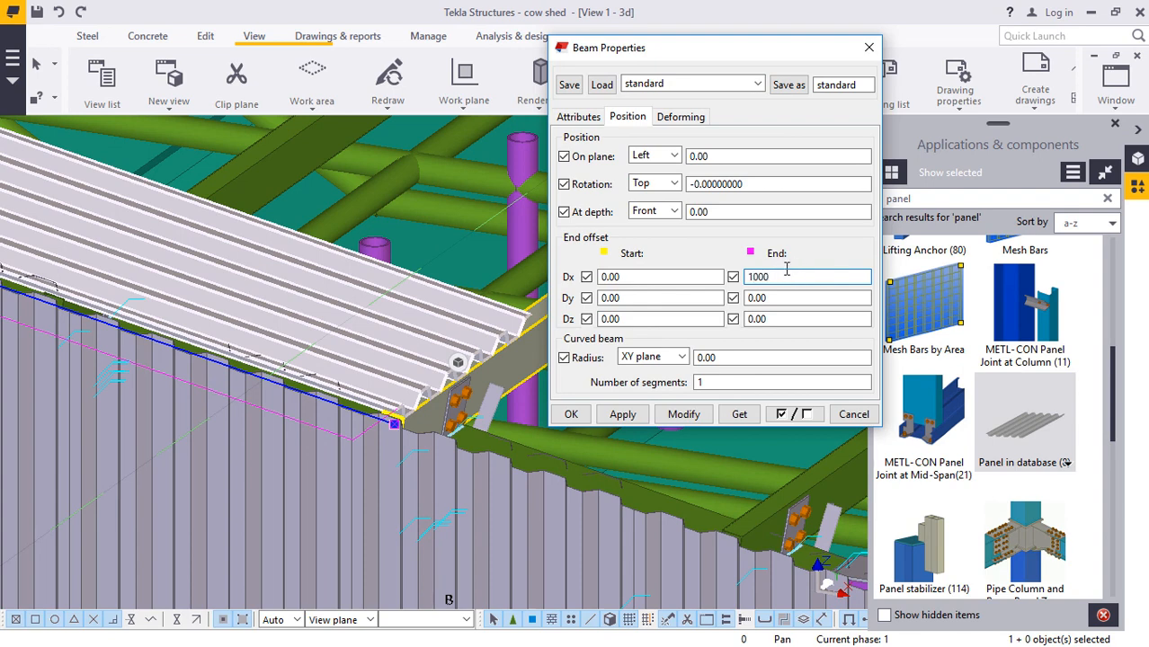
pyautogui.click(683, 414)
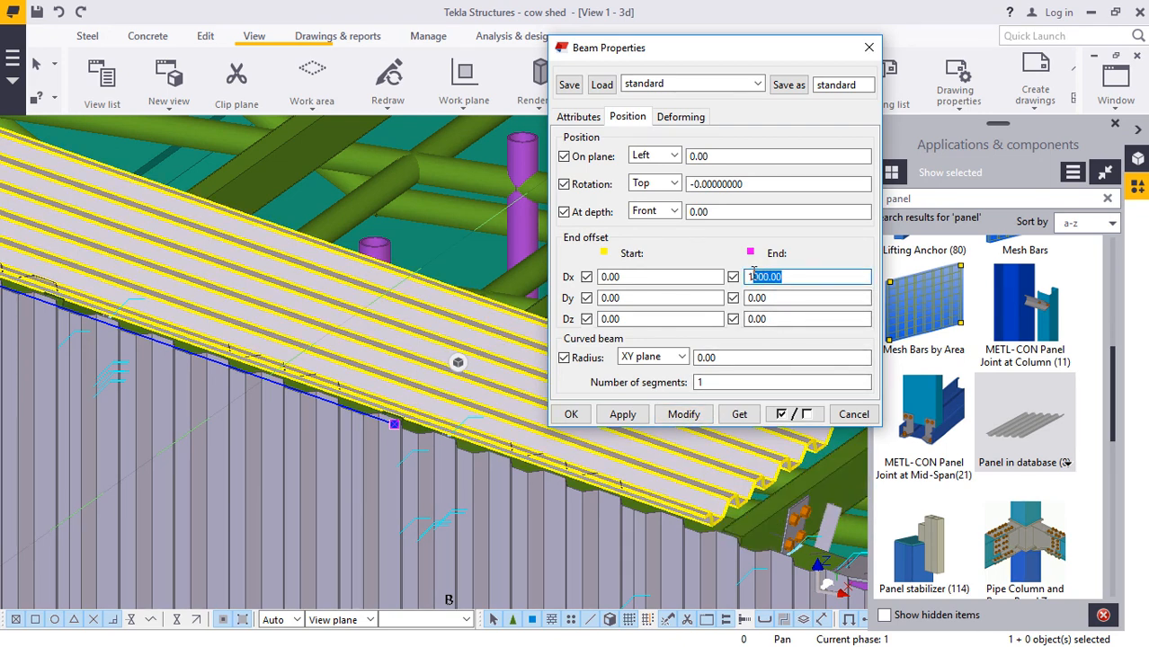
pyautogui.click(683, 415)
pyautogui.click(569, 415)
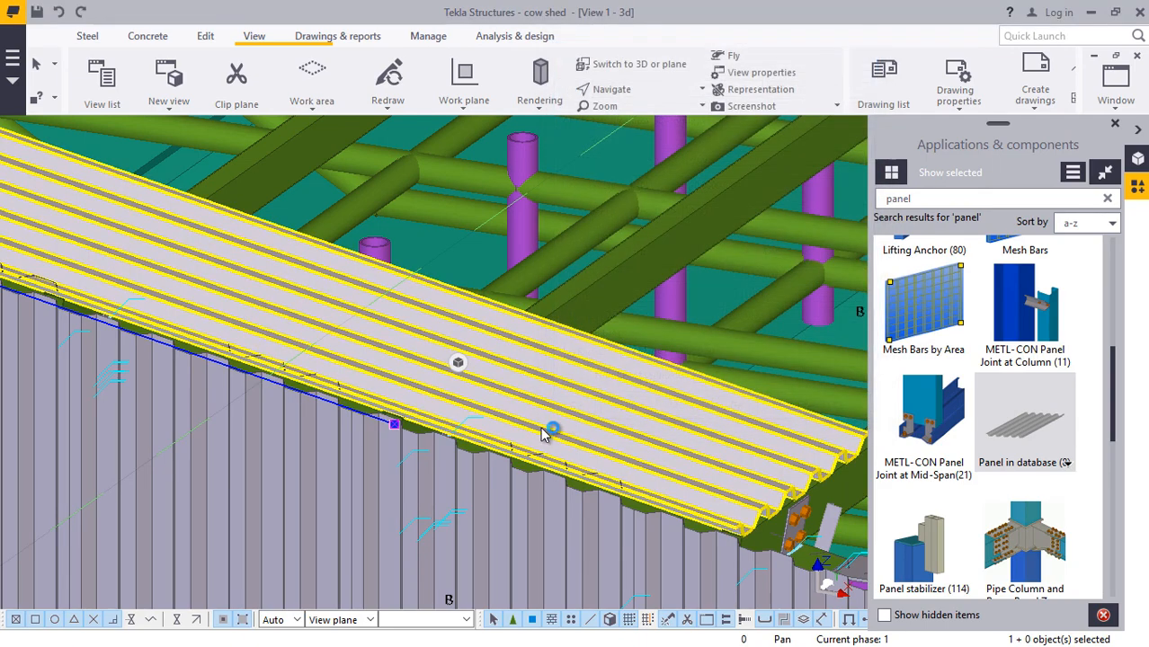
# - Place a new Panel in database (8) sheet from the outer top corner of the purlin at the extended sheet's lower edge to the eave purlin's outer top corner
pyautogui.keyDown('ctrl'); pyautogui.moveTo(568, 416); pyautogui.dragTo(479, 434, button='middle'); pyautogui.keyUp('ctrl')
pyautogui.scroll(10, 478, 432)
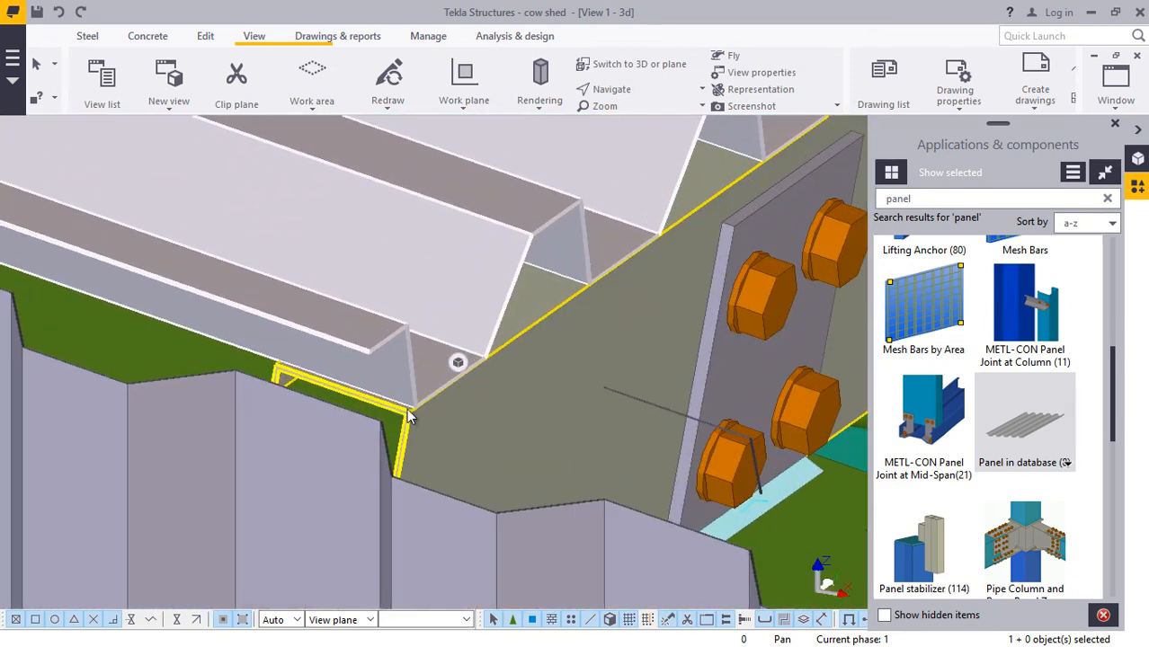
pyautogui.keyDown('ctrl'); pyautogui.moveTo(409, 415); pyautogui.dragTo(434, 386, button='middle'); pyautogui.keyUp('ctrl')
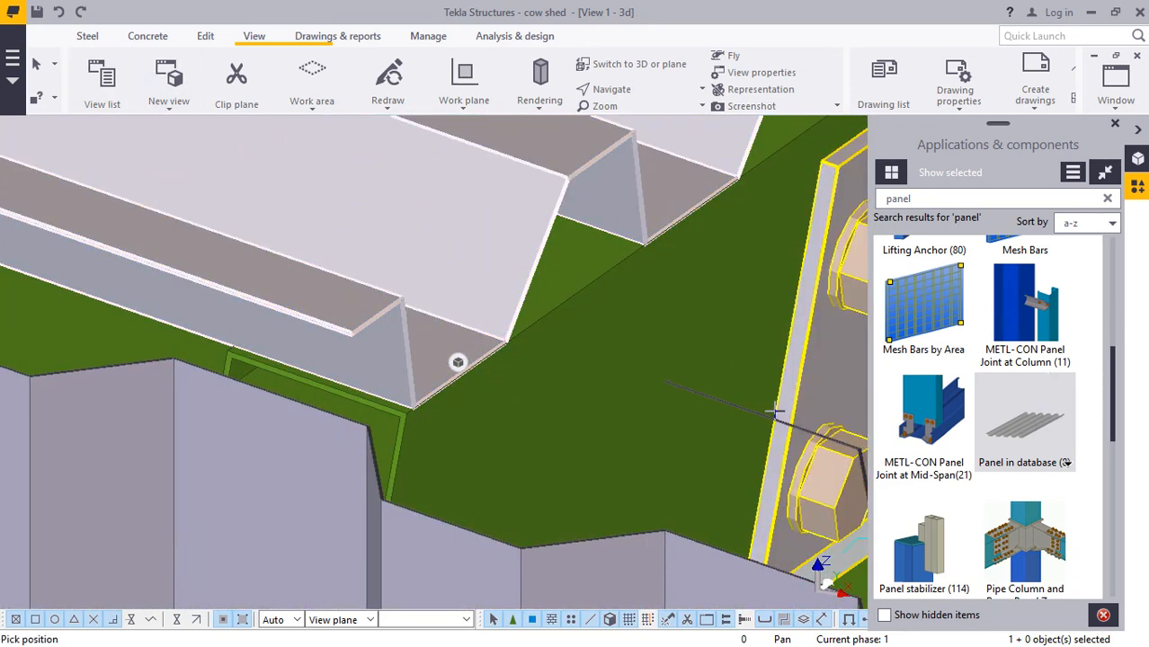
pyautogui.scroll(6, 504, 426)
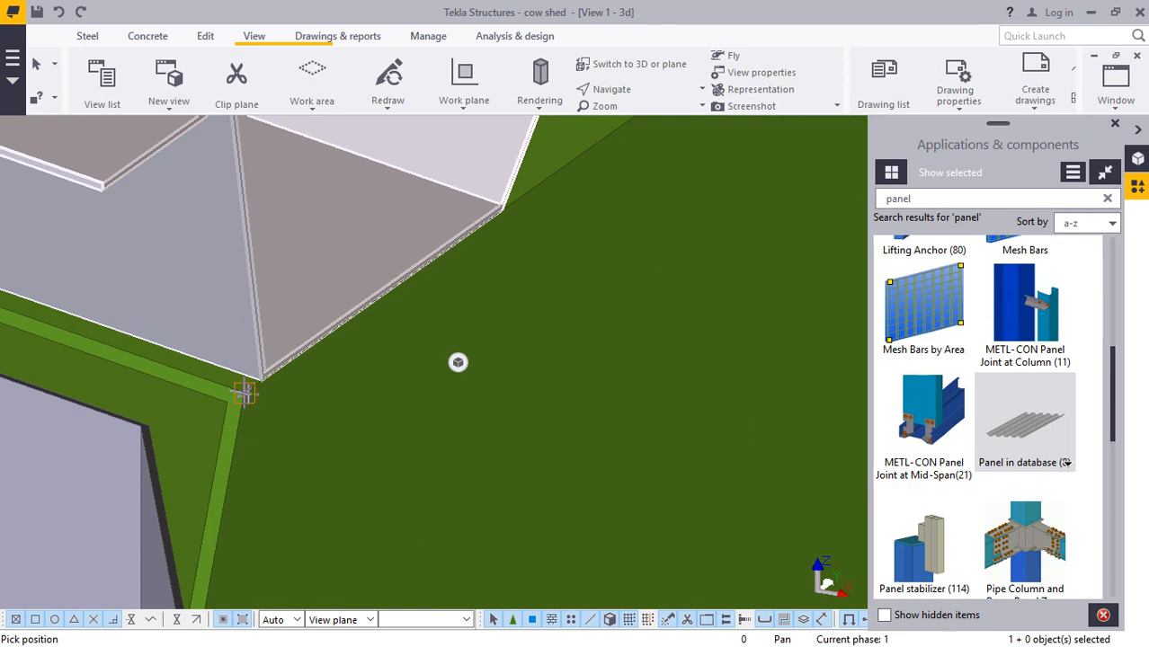
pyautogui.moveTo(246, 393)
pyautogui.keyDown('ctrl'); pyautogui.mouseDown(button='middle')
pyautogui.moveTo(294, 377)
pyautogui.moveTo(312, 343)
pyautogui.moveTo(398, 334)
pyautogui.moveTo(363, 369)
pyautogui.moveTo(575, 431)
pyautogui.moveTo(770, 559)
pyautogui.moveTo(640, 497)
pyautogui.moveTo(655, 481)
pyautogui.mouseUp(button='middle'); pyautogui.keyUp('ctrl')
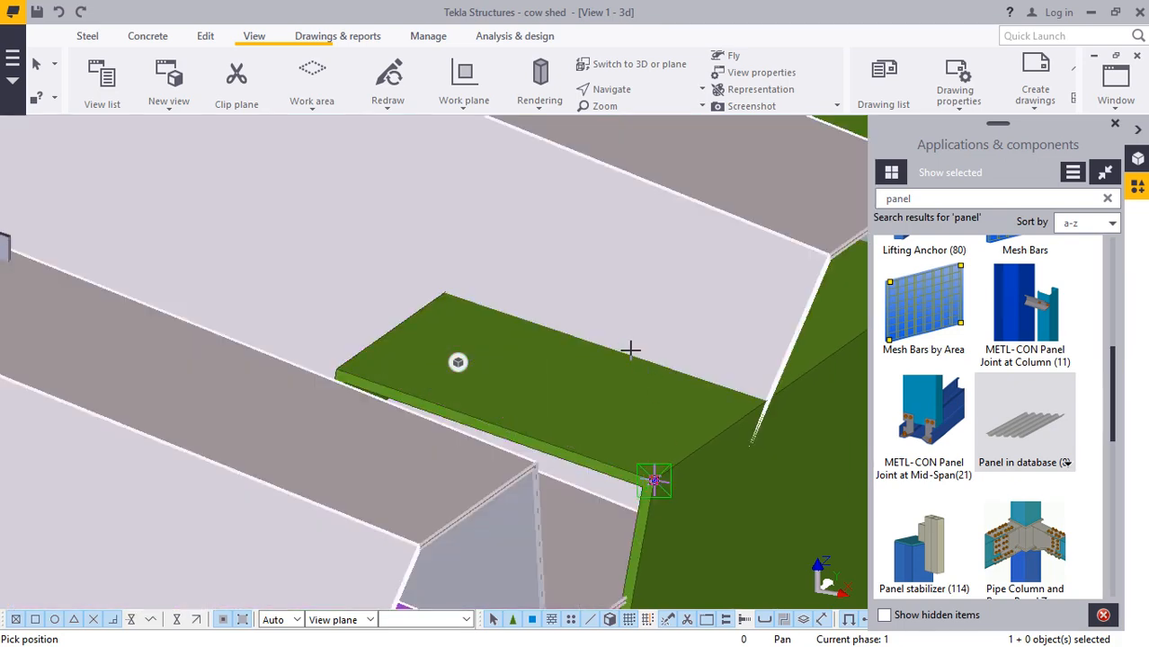
pyautogui.rightClick(630, 349)
pyautogui.click(642, 360)
pyautogui.moveTo(641, 380)
pyautogui.keyDown('ctrl'); pyautogui.mouseDown(button='middle')
pyautogui.moveTo(629, 453)
pyautogui.moveTo(640, 508)
pyautogui.moveTo(584, 449)
pyautogui.moveTo(575, 370)
pyautogui.mouseUp(button='middle'); pyautogui.keyUp('ctrl')
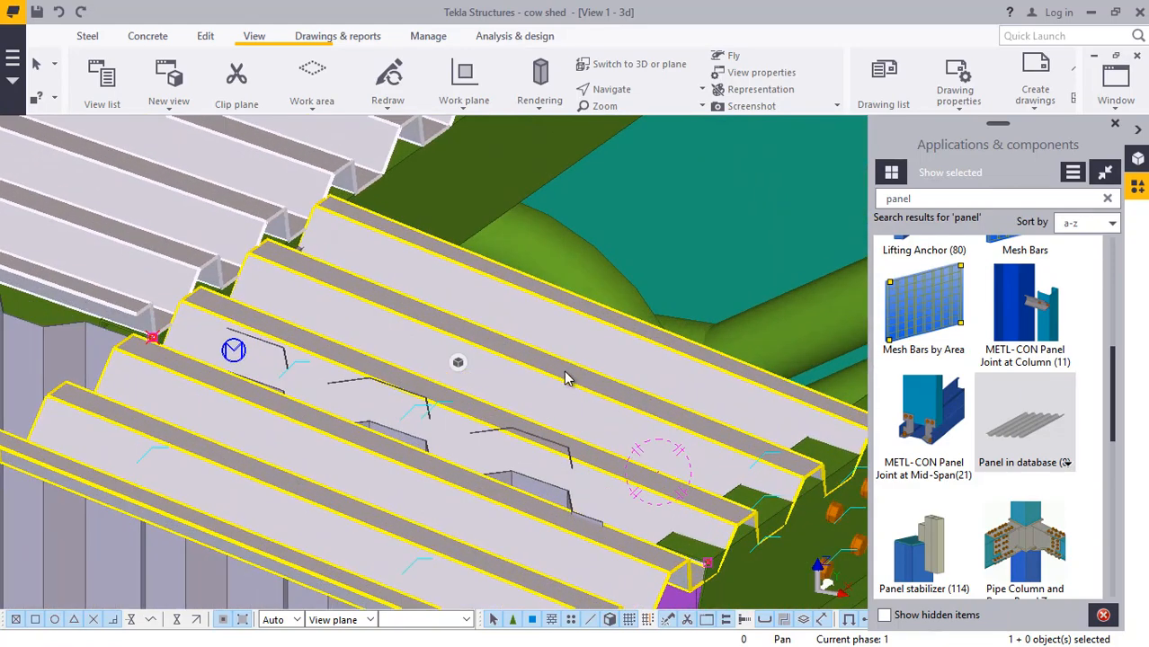
# - Check the new eave roof sheet's panel settings, close them unchanged and explode its component into separate parts
pyautogui.doubleClick(566, 373)
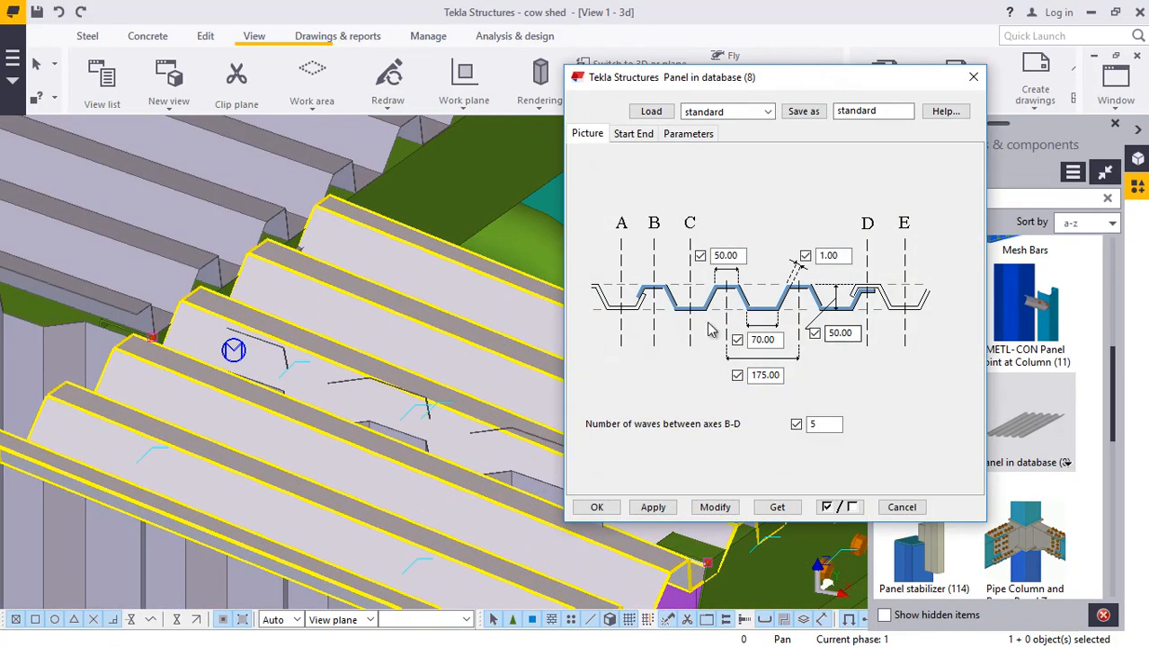
pyautogui.click(973, 77)
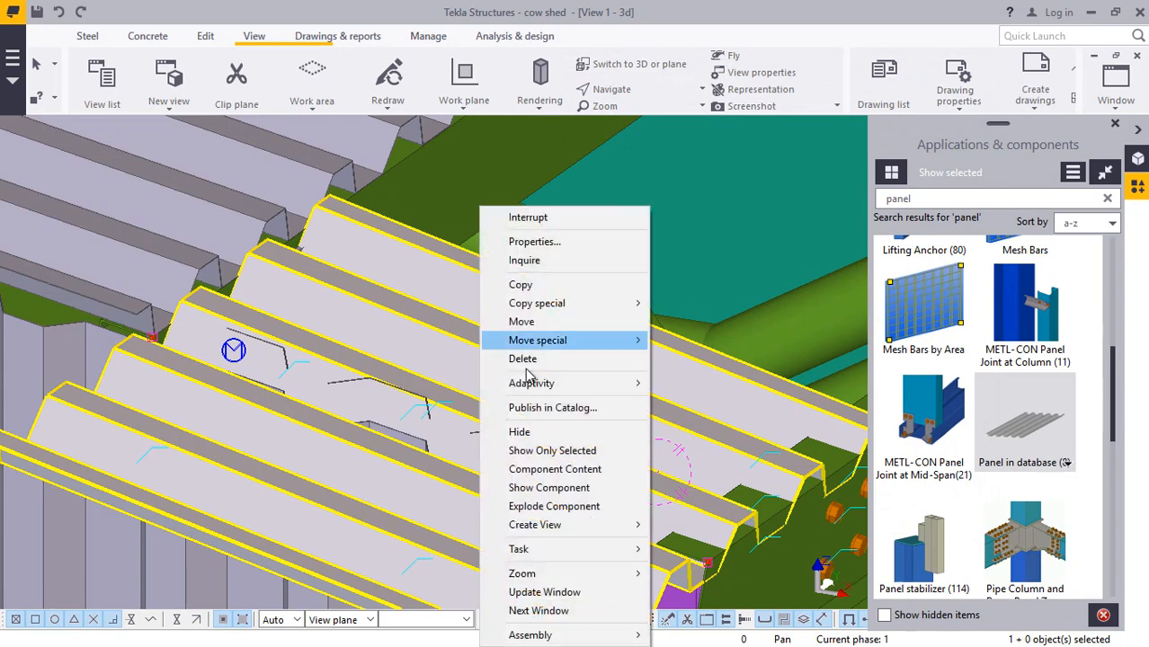
pyautogui.rightClick(479, 347)
pyautogui.click(553, 506)
pyautogui.scroll(-3, 325, 395)
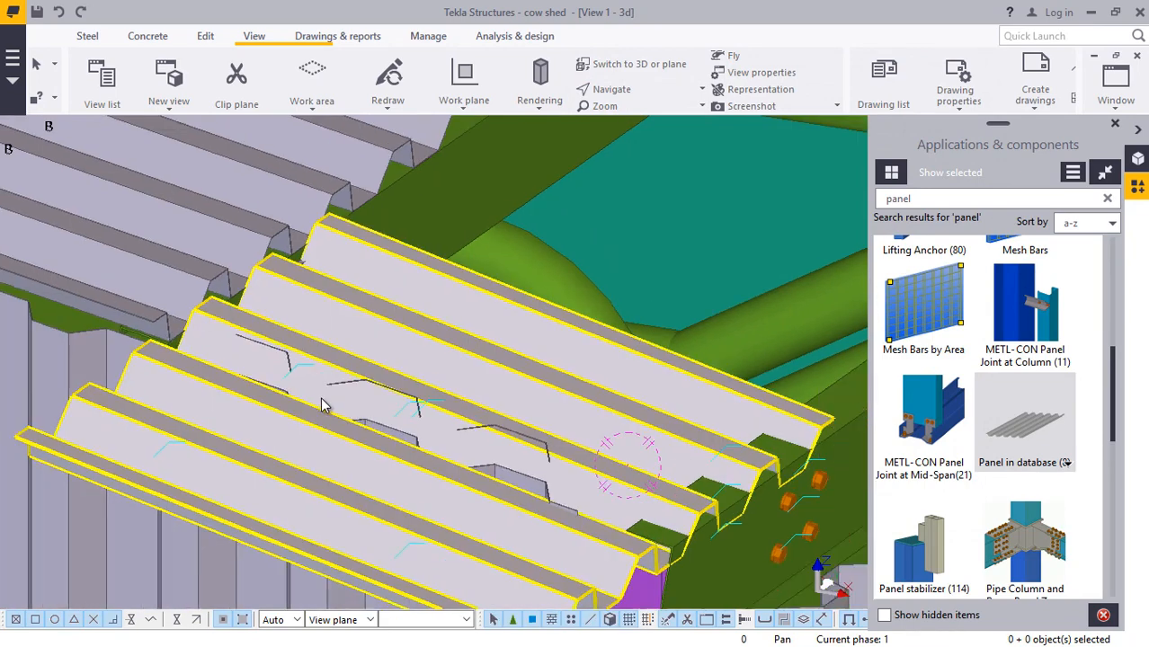
# - Close the Applications & components catalog to enlarge the model view around the exploded eave roof sheet
pyautogui.click(1114, 124)
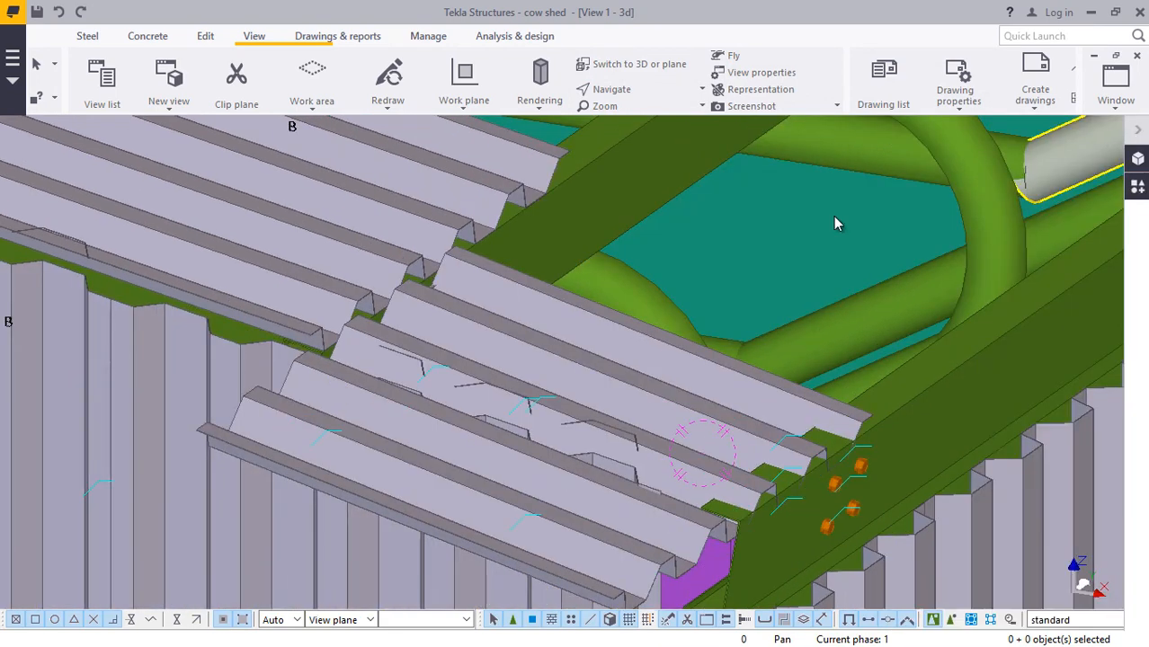
pyautogui.scroll(3, 789, 463)
pyautogui.scroll(-3, 499, 335)
pyautogui.scroll(-2, 499, 335)
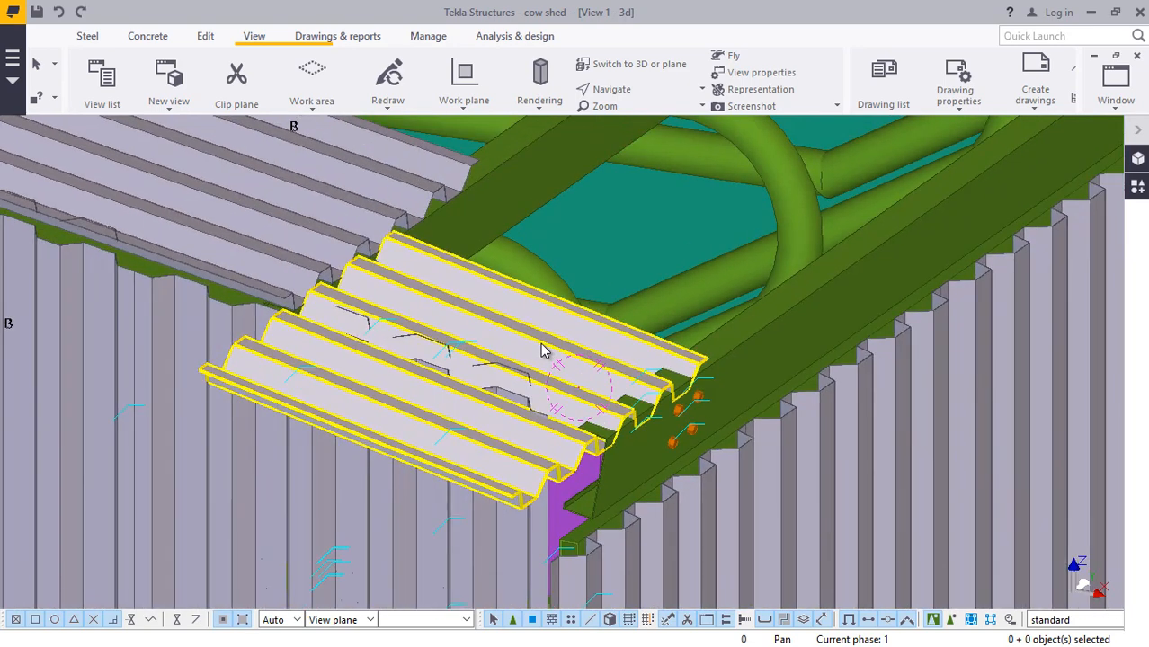
# - Set the eave roof sheet's position to Left on plane and Front at depth so it sits on top of the purlins
pyautogui.doubleClick(551, 339)
pyautogui.click(629, 118)
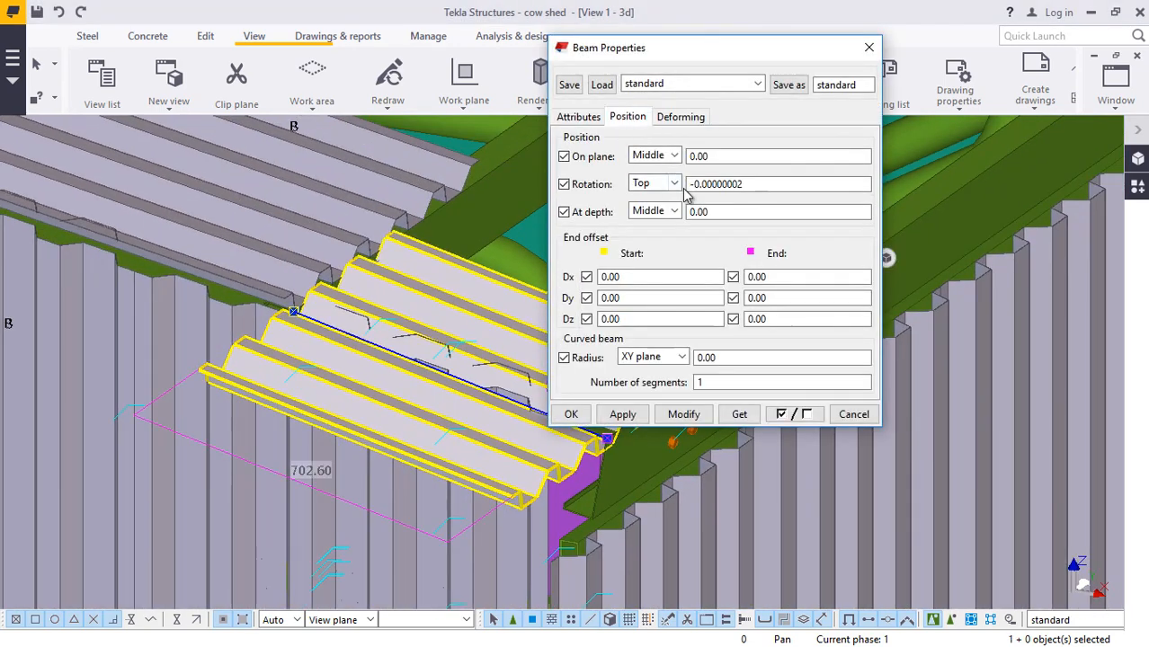
pyautogui.click(663, 208)
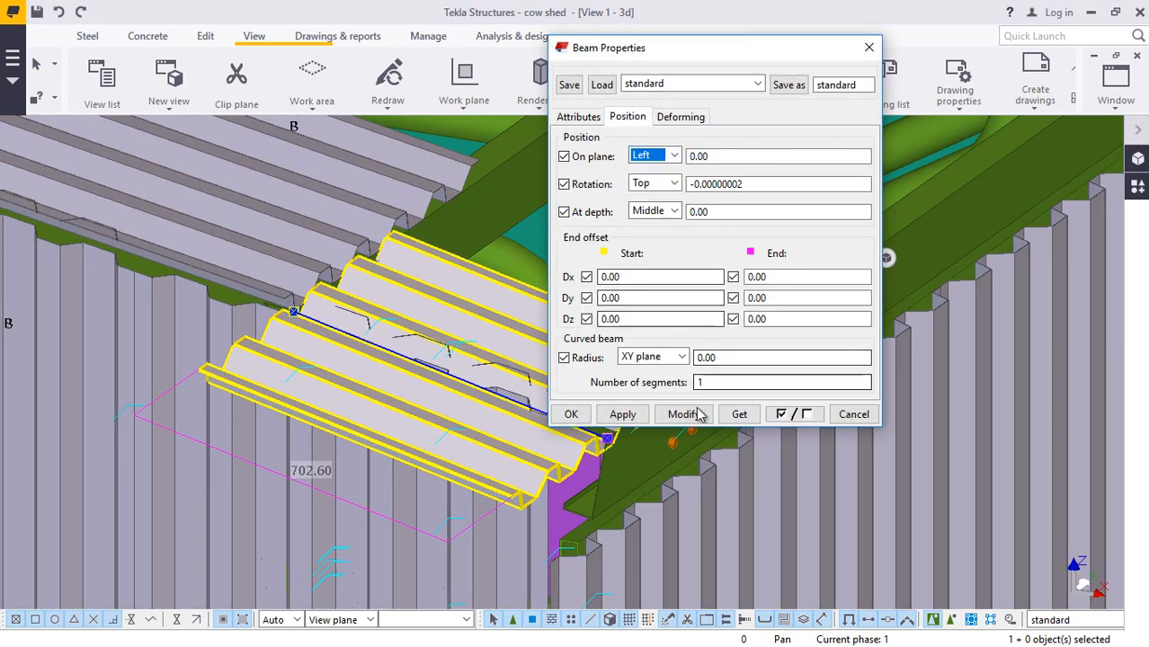
pyautogui.click(683, 414)
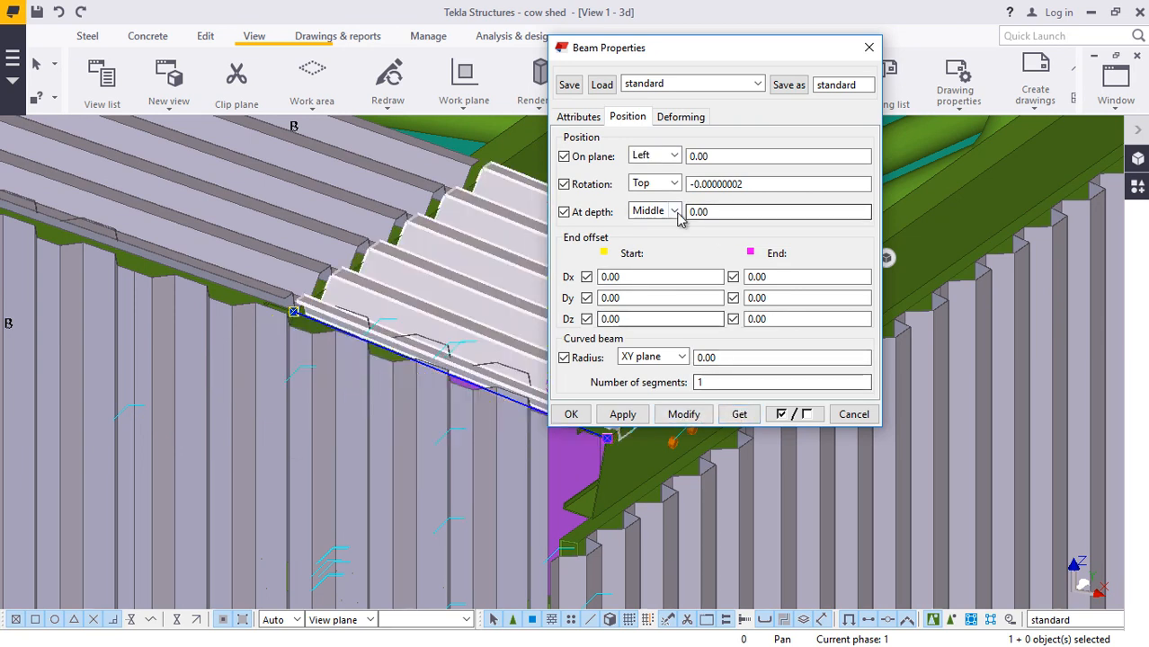
pyautogui.click(645, 239)
pyautogui.click(684, 415)
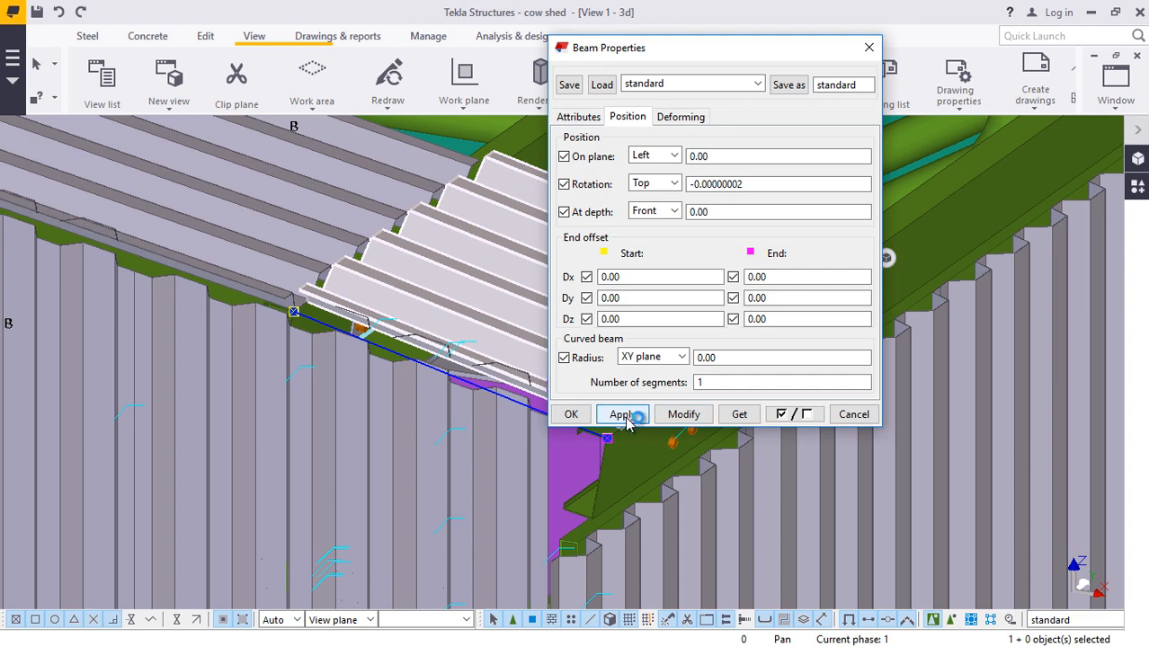
pyautogui.click(568, 415)
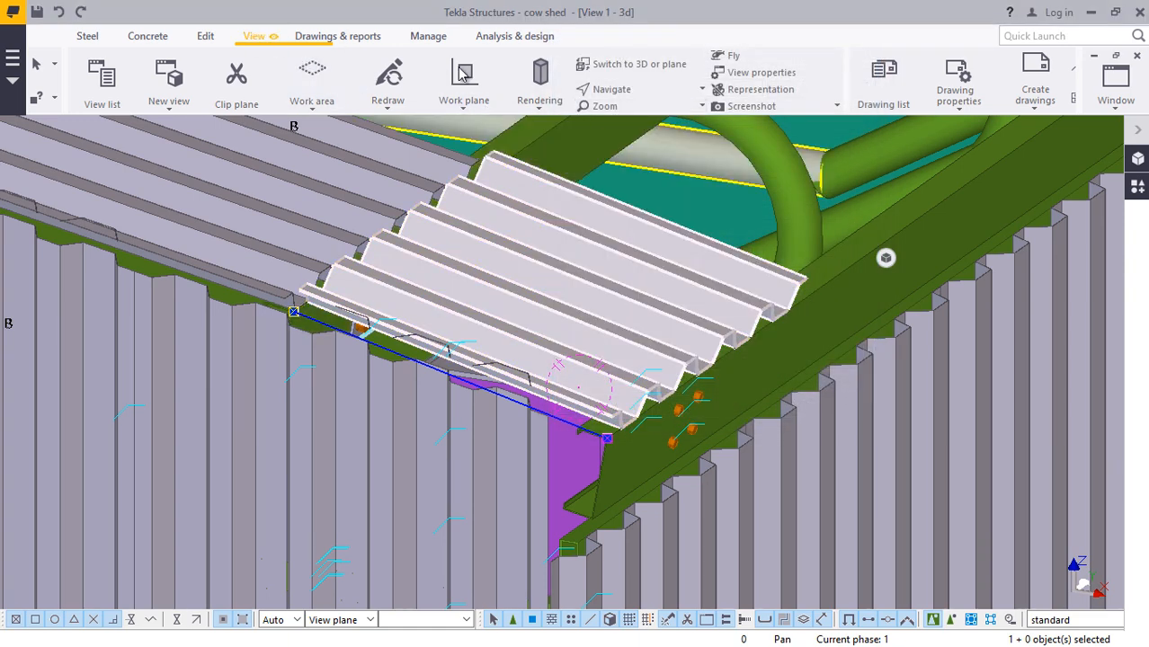
# - Try to move the eave roof sheet 60 mm along its bottom rib edge toward the gable wall
pyautogui.click(618, 89)
pyautogui.click(653, 117)
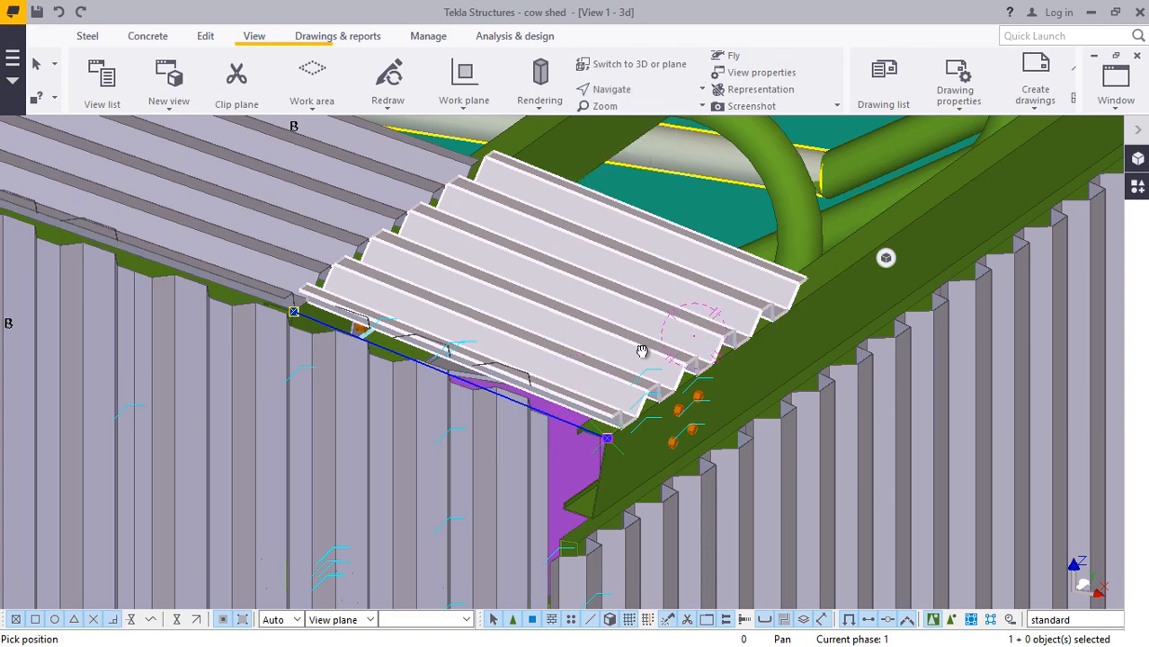
pyautogui.keyDown('ctrl'); pyautogui.moveTo(641, 351); pyautogui.dragTo(499, 331, button='middle'); pyautogui.keyUp('ctrl')
pyautogui.scroll(6, 499, 331)
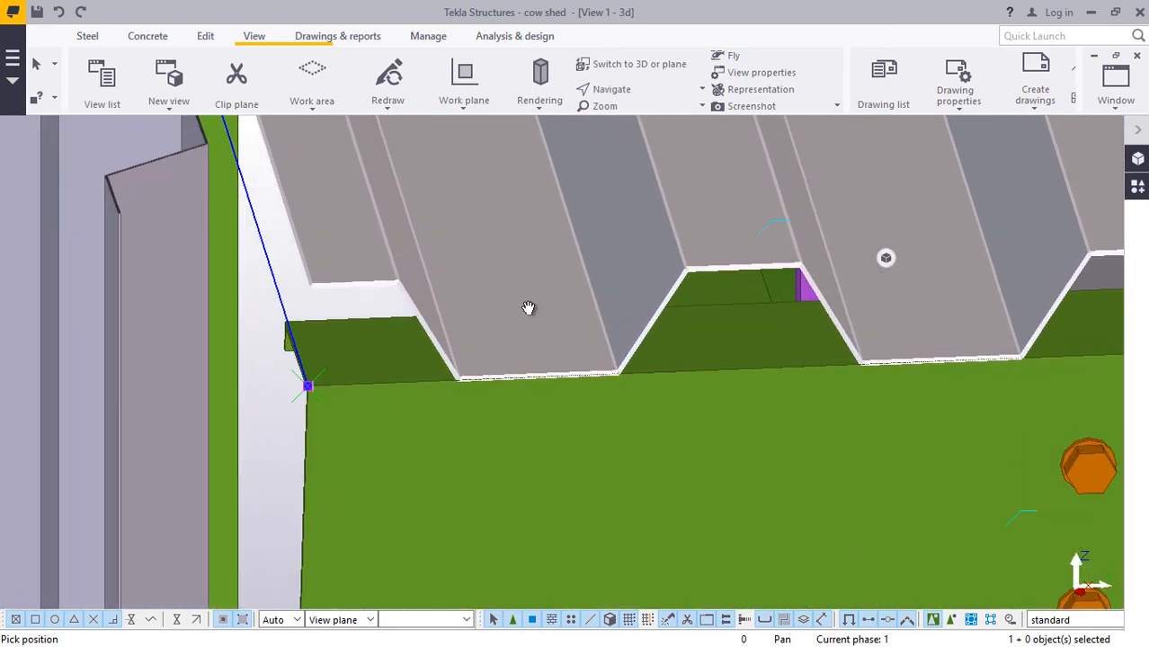
pyautogui.rightClick(528, 308)
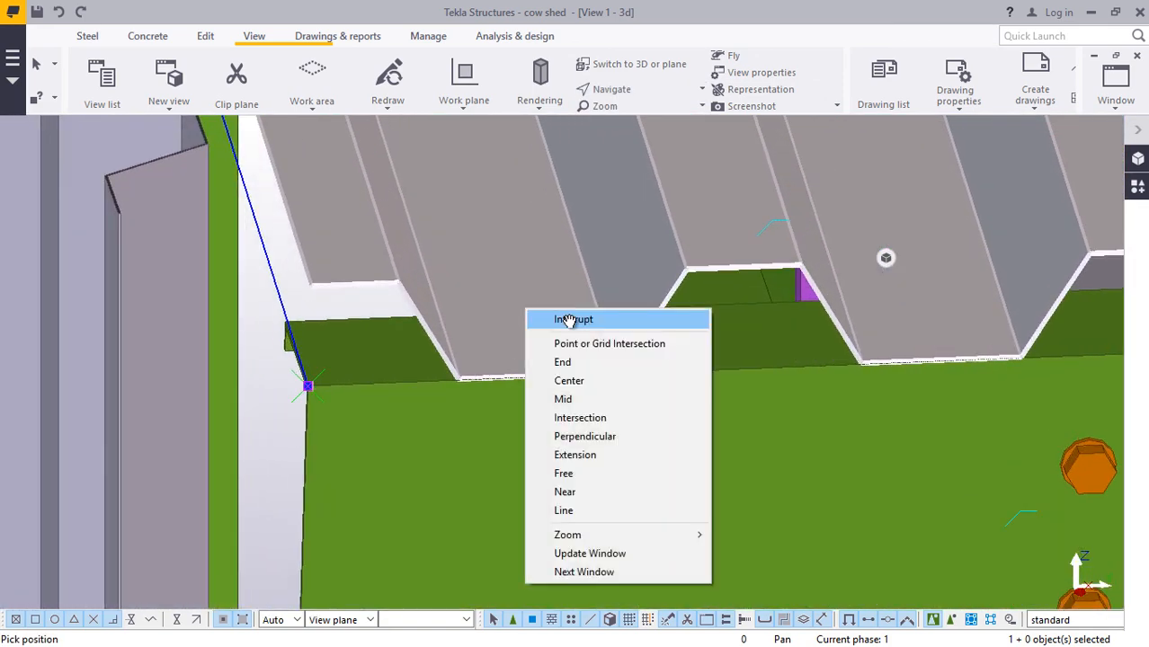
pyautogui.click(564, 314)
pyautogui.scroll(2, 570, 344)
pyautogui.rightClick(550, 284)
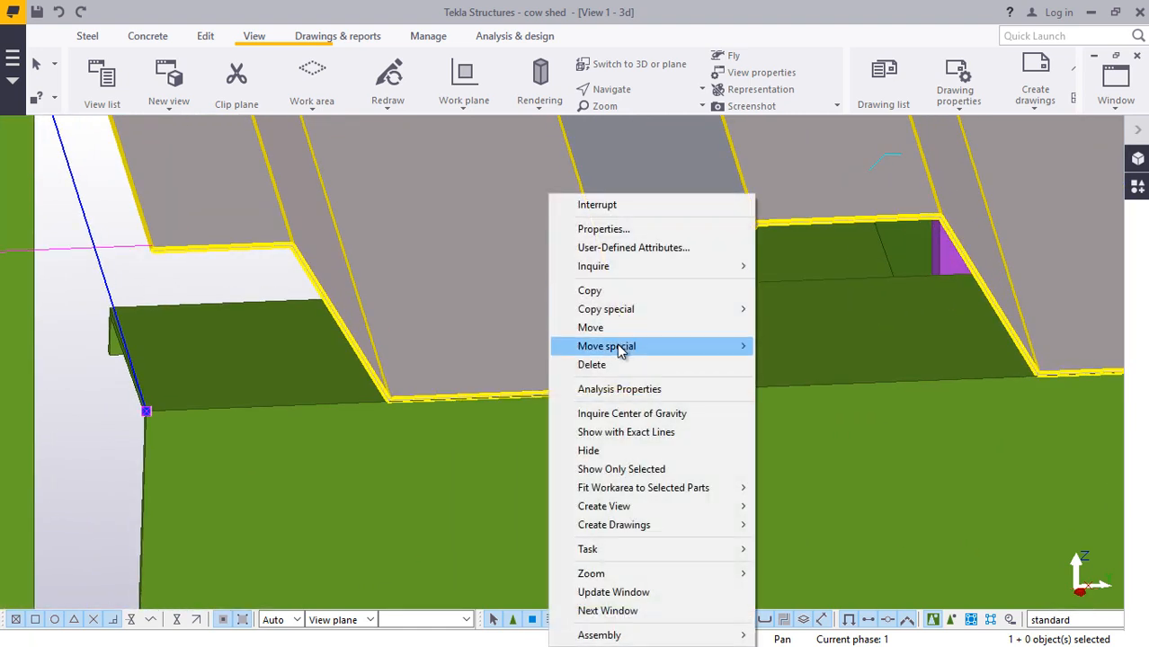
pyautogui.click(612, 325)
pyautogui.scroll(1, 647, 392)
pyautogui.scroll(2, 647, 393)
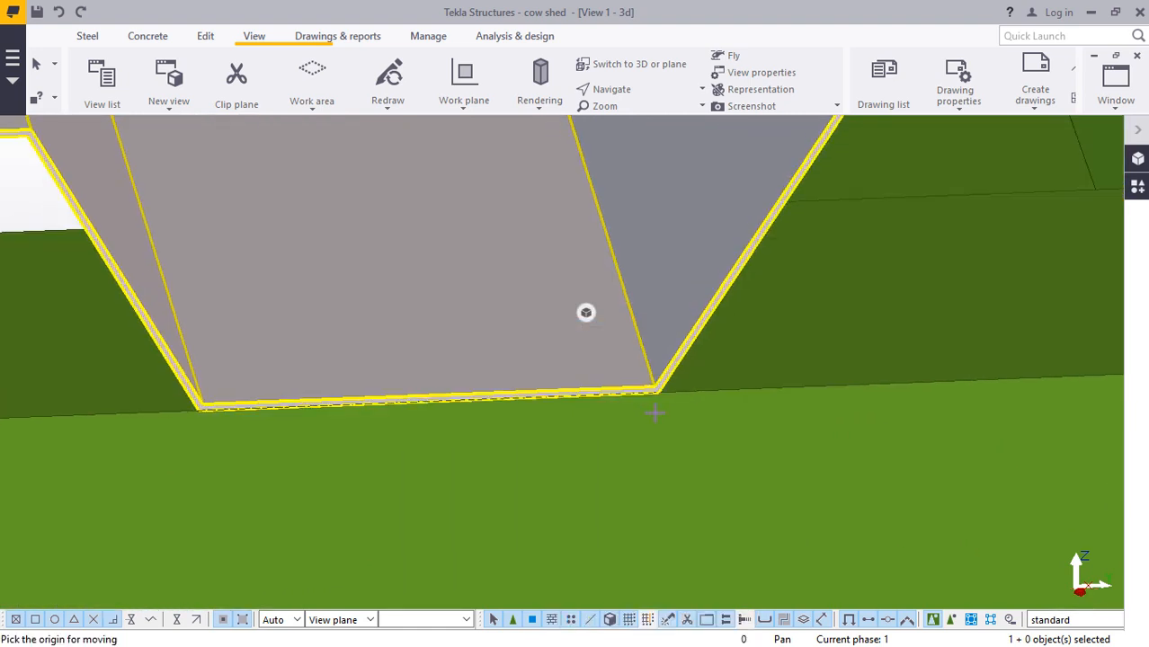
pyautogui.click(652, 368)
pyautogui.scroll(-3, 665, 377)
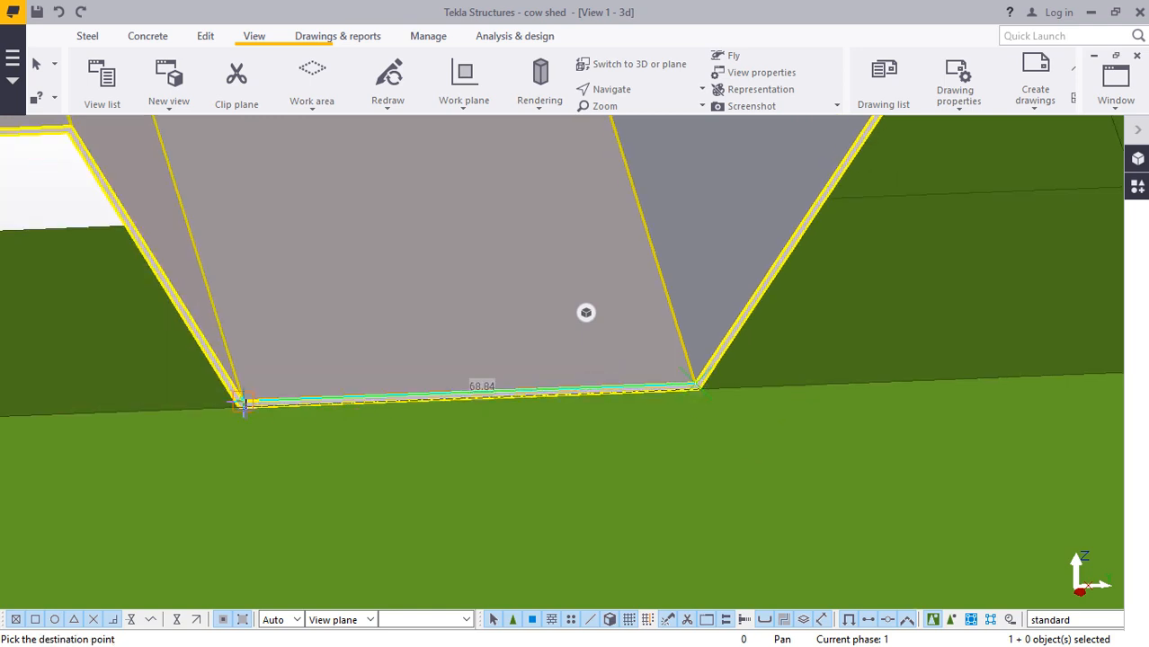
pyautogui.write('60')
pyautogui.press('Return')
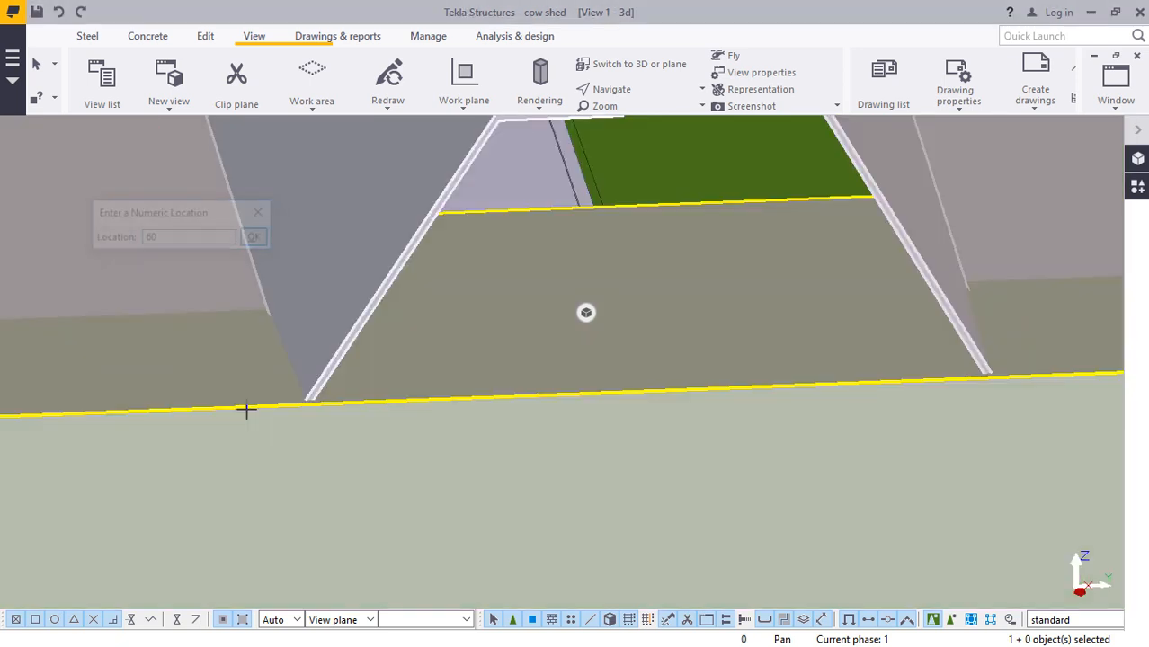
# - Check the sheet's rib alignment with the roof sheet above and undo the 60 mm move
pyautogui.scroll(-6, 475, 457)
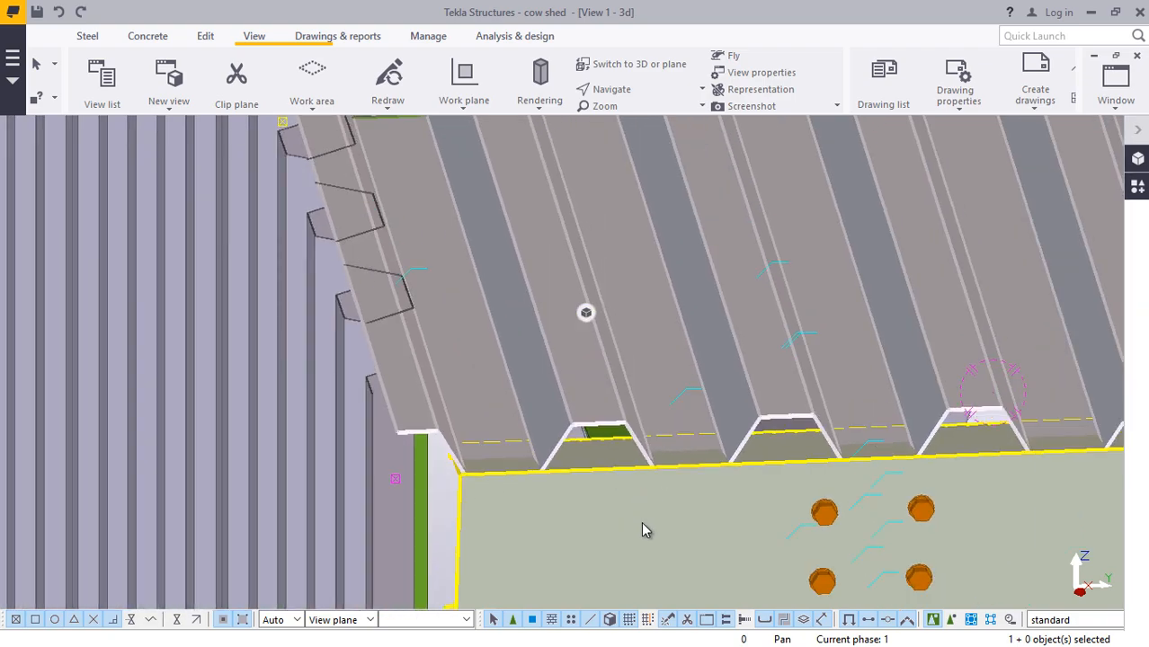
pyautogui.scroll(2, 692, 448)
pyautogui.scroll(-3, 652, 517)
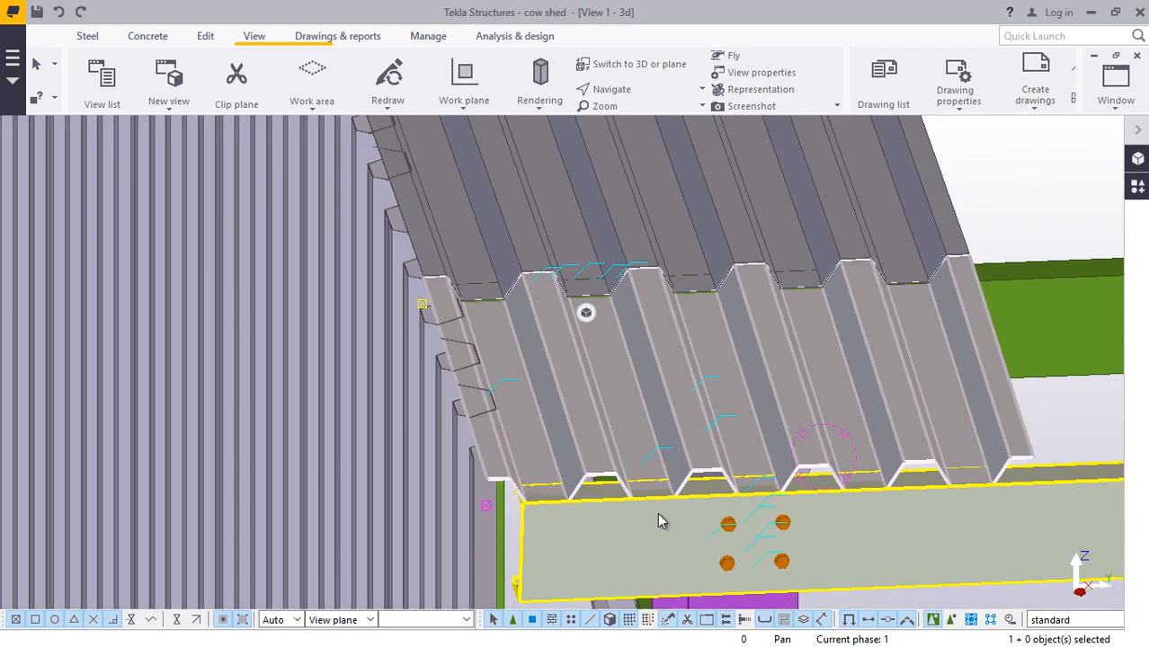
pyautogui.scroll(5, 521, 278)
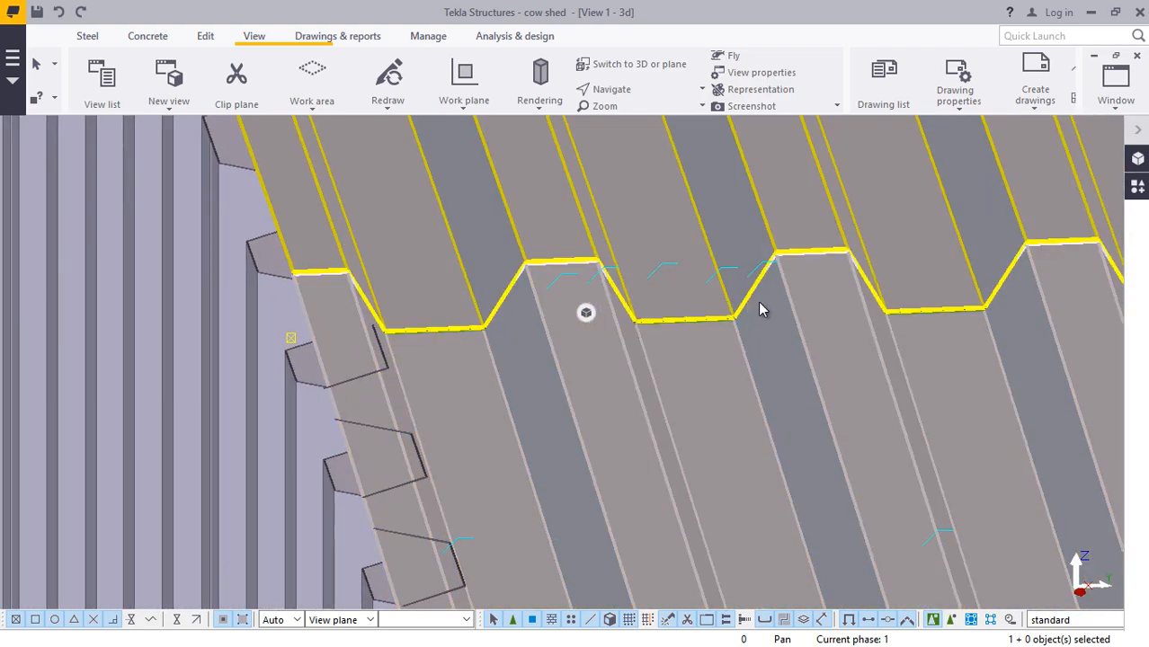
pyautogui.click(58, 12)
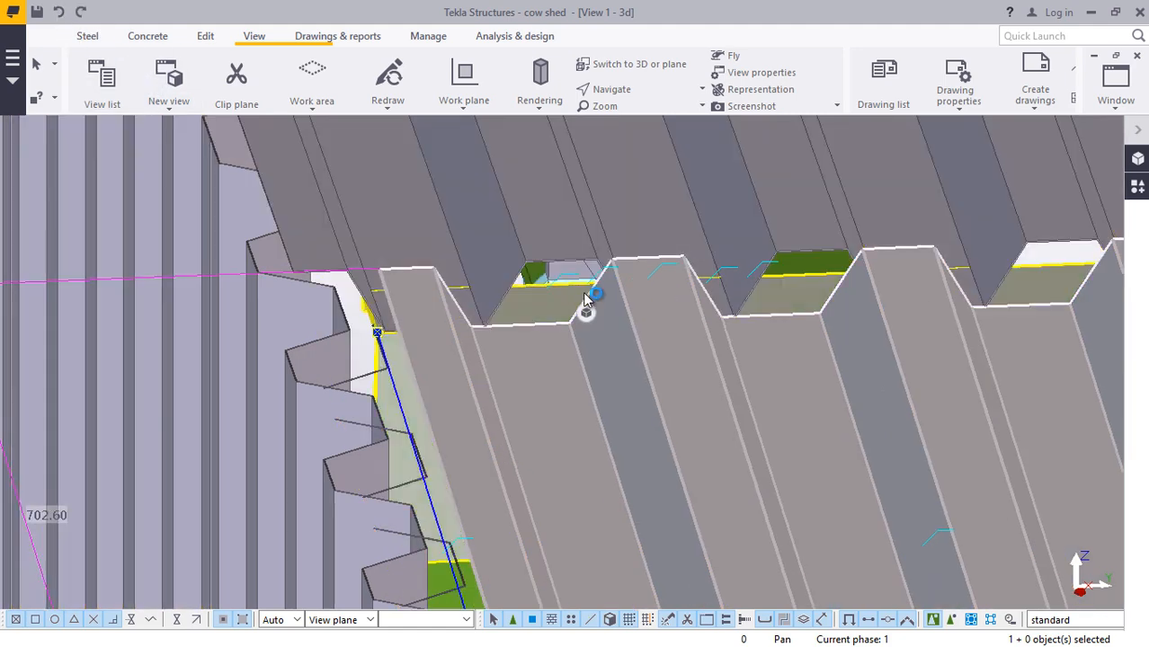
# - Move the eave roof sheet from its rib's top corner to the matching rib corner of the roof sheet above
pyautogui.scroll(4, 600, 256)
pyautogui.scroll(-1, 580, 345)
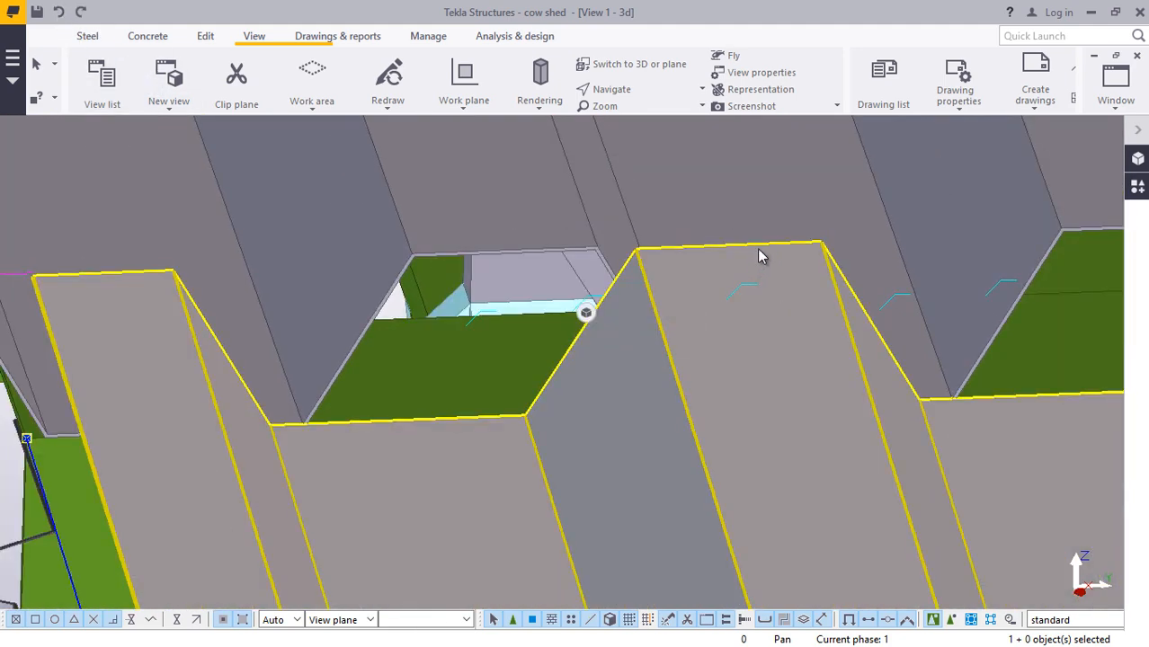
pyautogui.rightClick(760, 281)
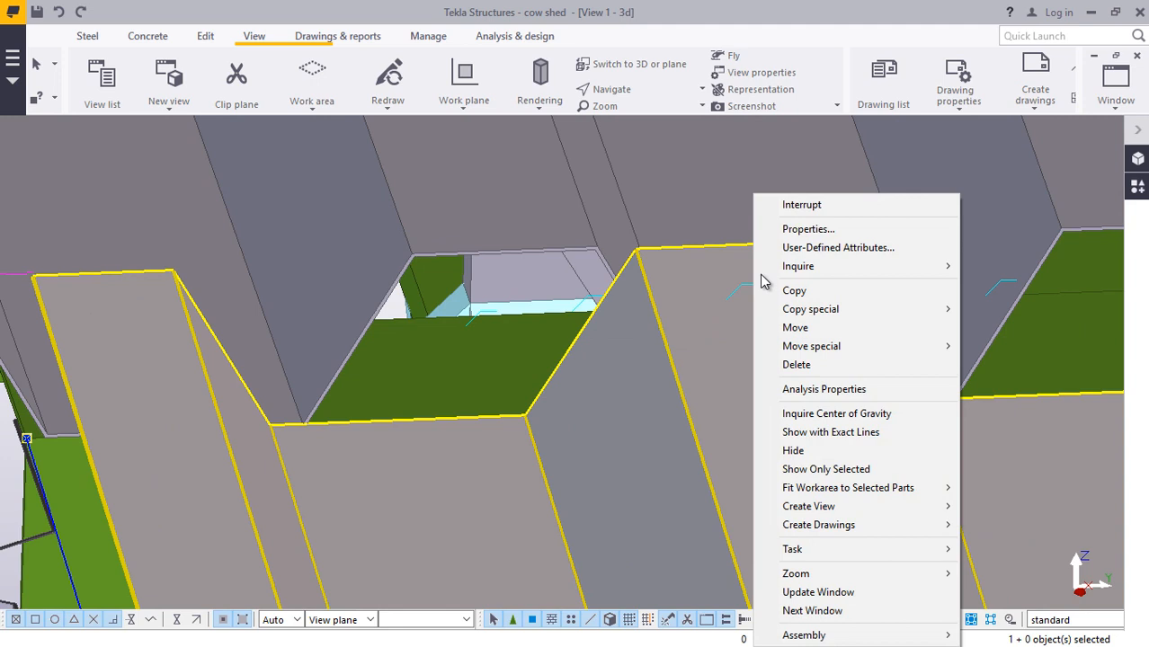
pyautogui.click(812, 336)
pyautogui.scroll(3, 786, 306)
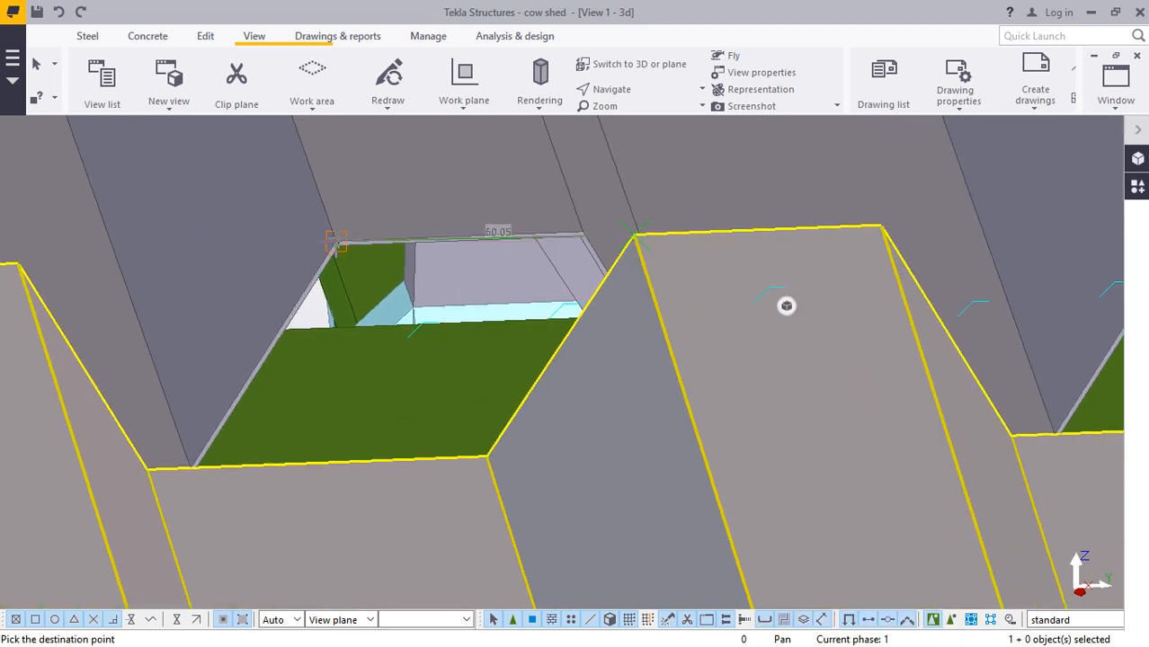
pyautogui.click(341, 245)
pyautogui.scroll(-5, 434, 197)
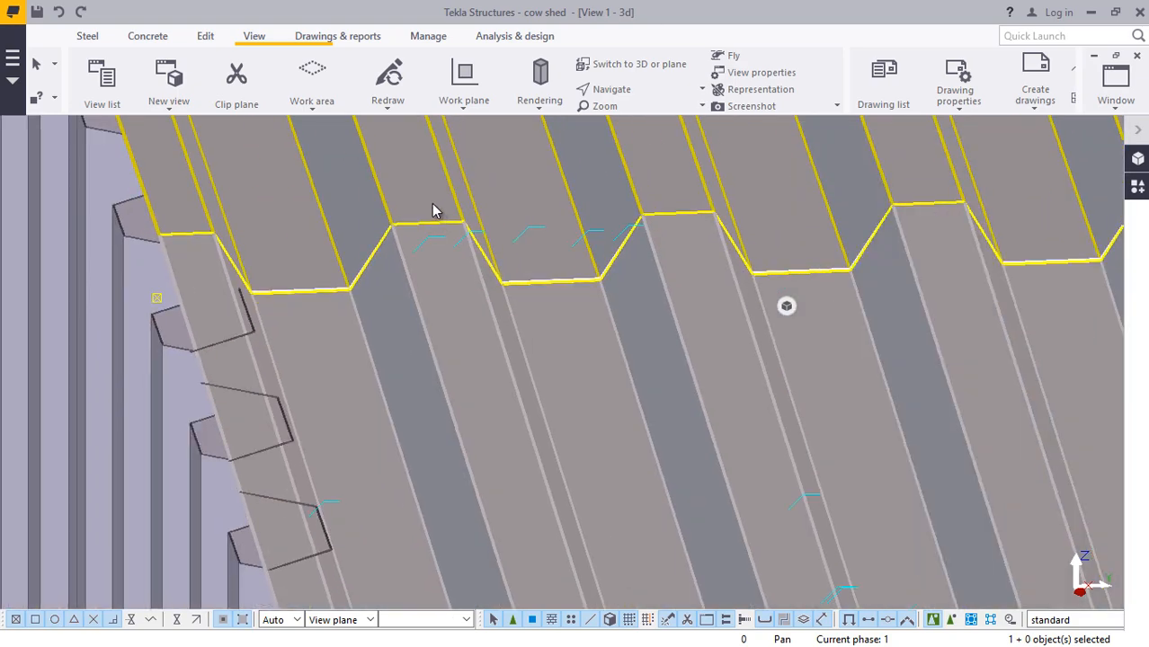
pyautogui.scroll(3, 500, 377)
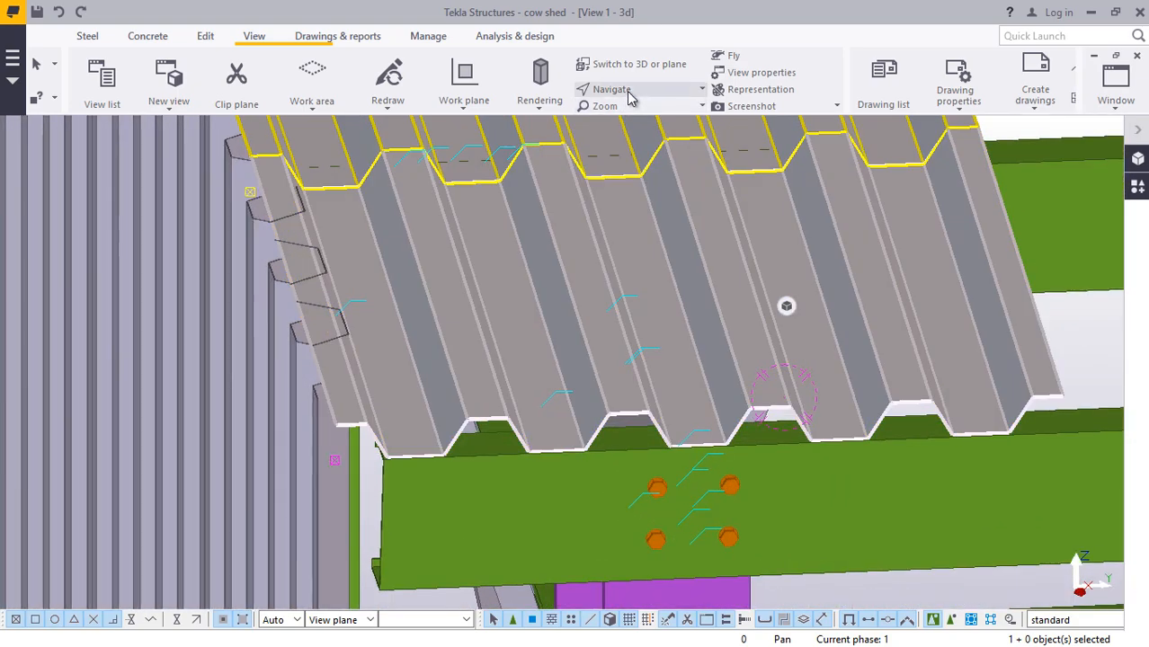
# - Extend the eave roof sheet beyond the eave purlin with an end Dx offset of 200
pyautogui.click(629, 97)
pyautogui.click(645, 115)
pyautogui.moveTo(539, 403); pyautogui.dragTo(726, 405)
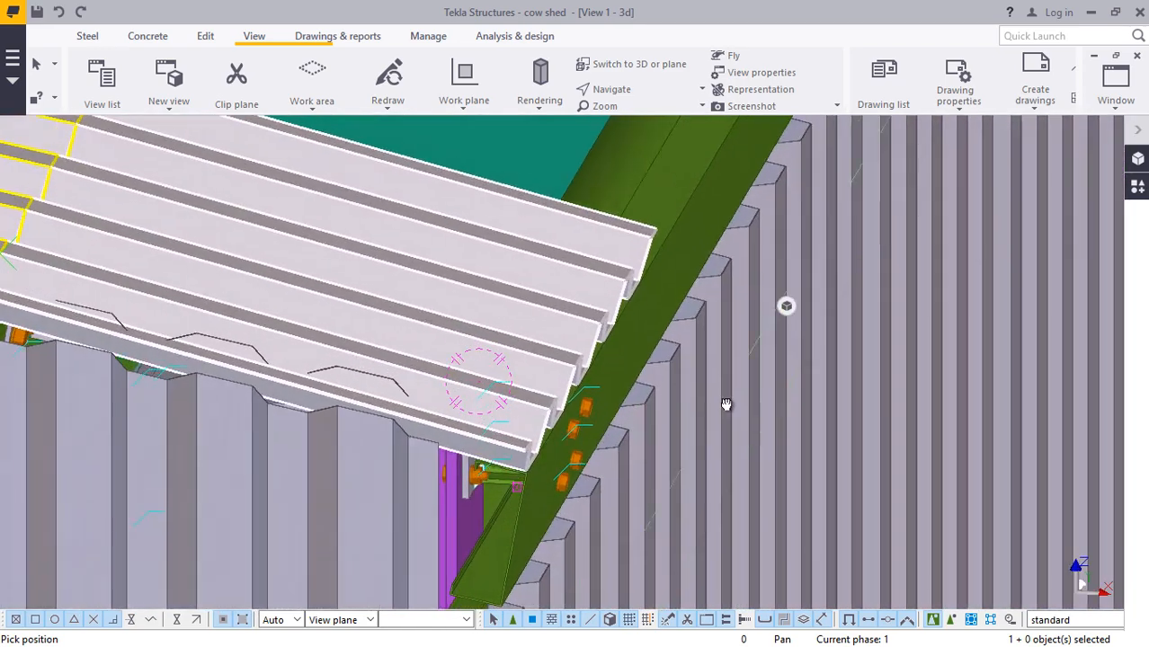
pyautogui.scroll(3, 516, 426)
pyautogui.rightClick(487, 346)
pyautogui.click(525, 361)
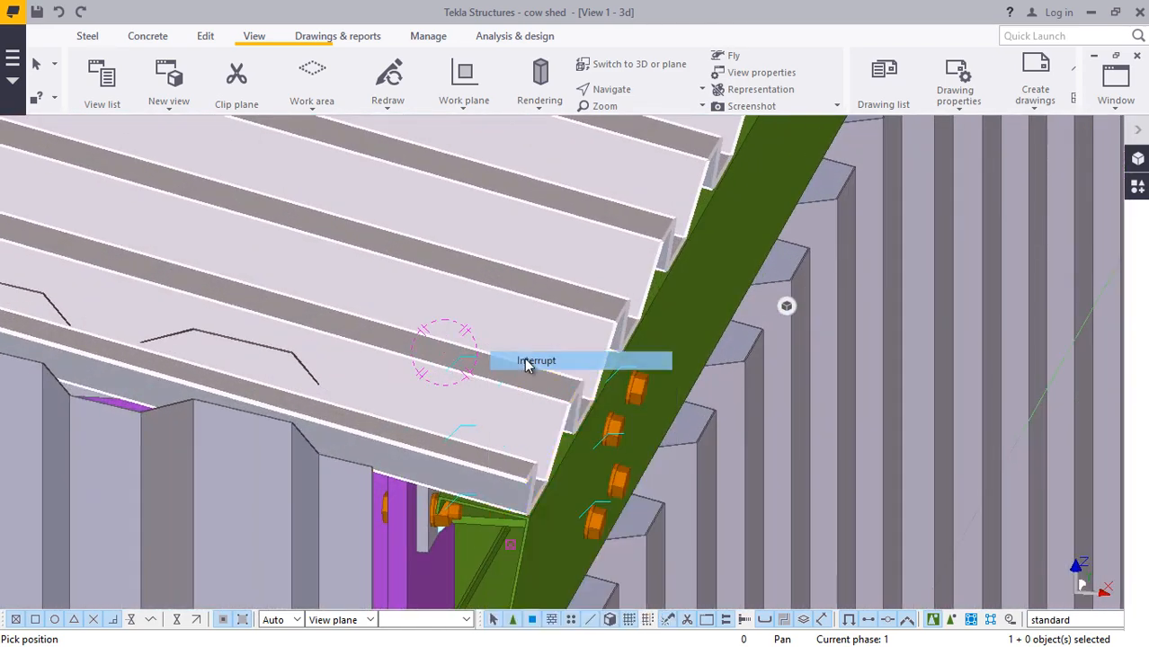
pyautogui.doubleClick(567, 314)
pyautogui.moveTo(683, 47); pyautogui.dragTo(479, 20)
pyautogui.click(424, 89)
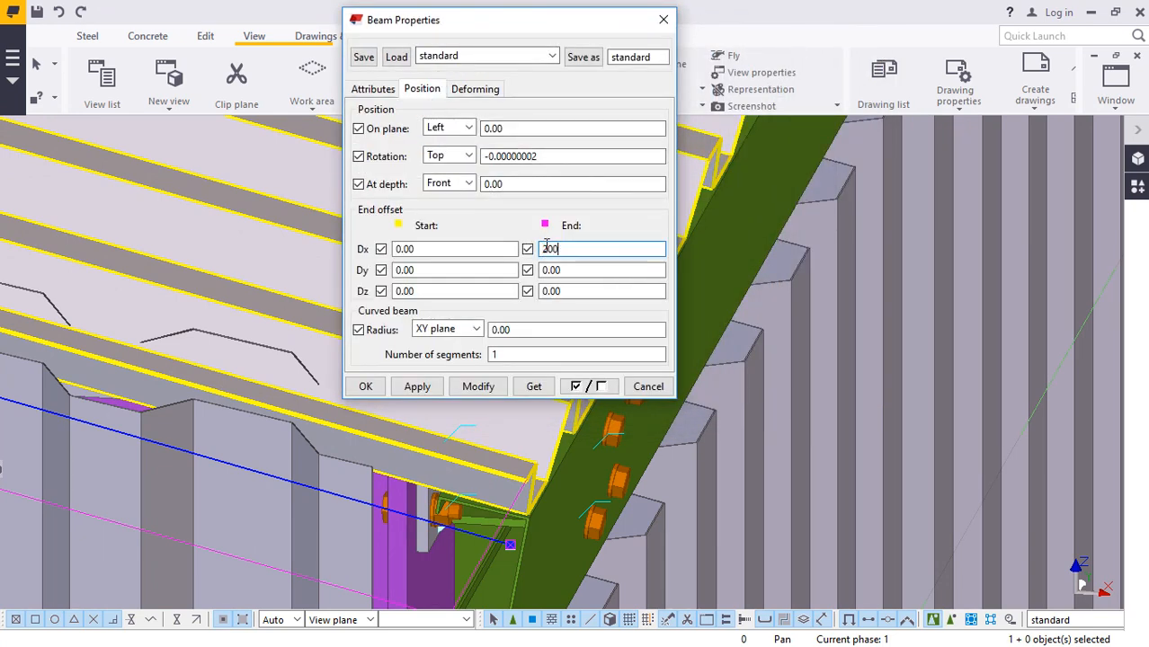
pyautogui.click(482, 394)
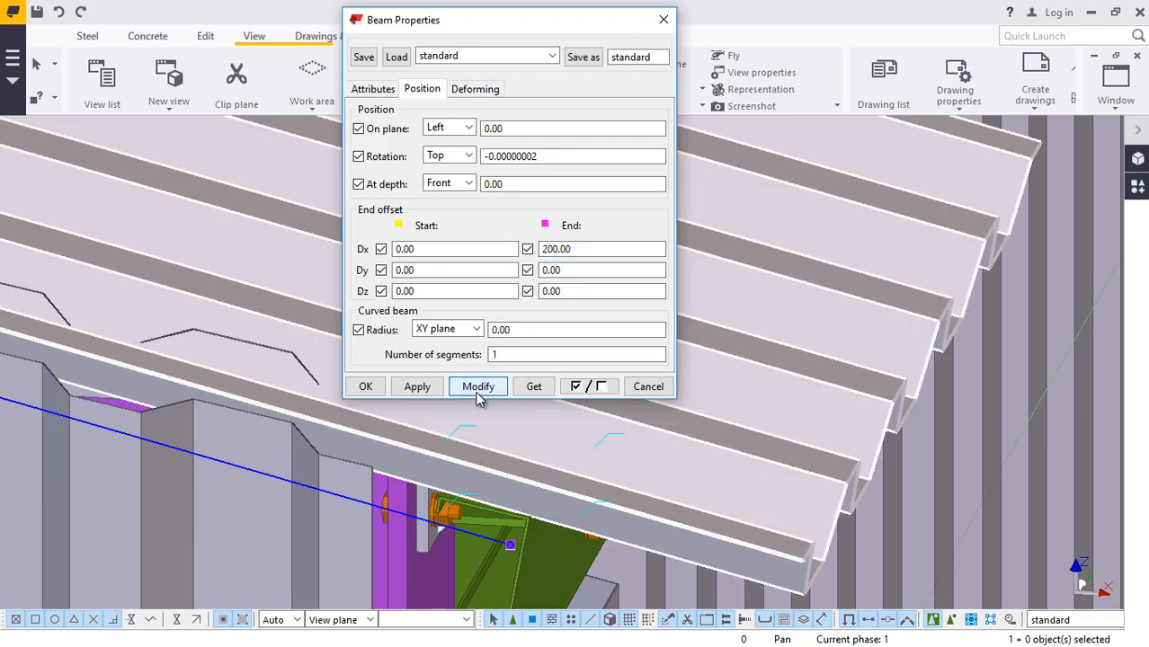
pyautogui.click(365, 387)
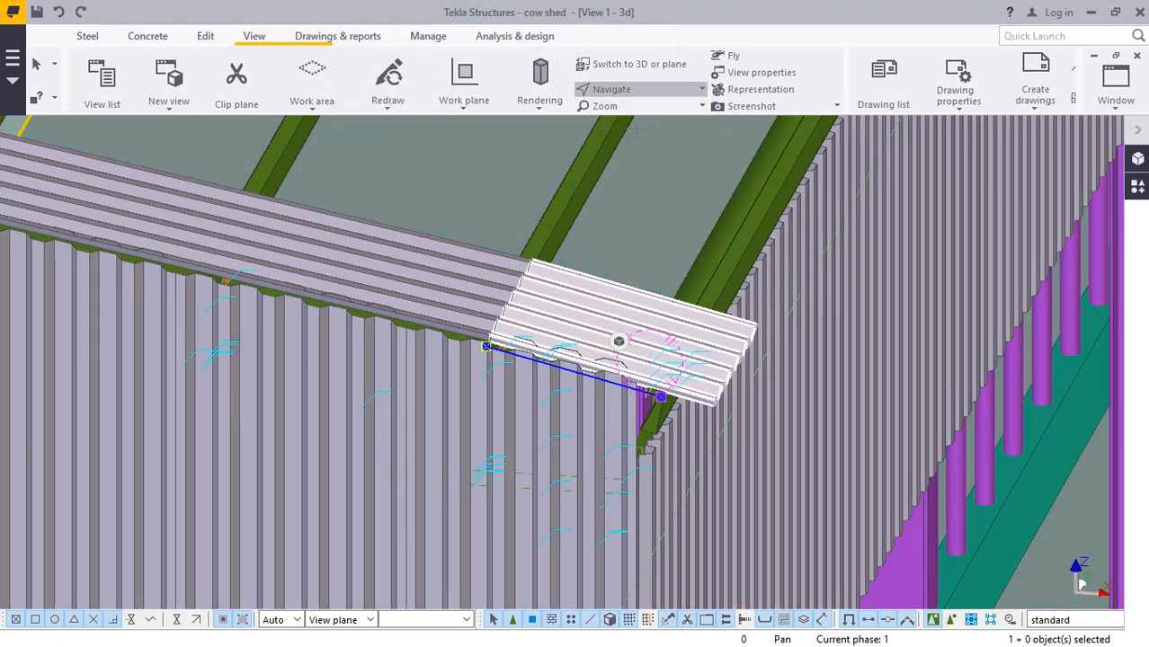
# - Examine the roof sheet strip from ridge to eave and the work plane axes at the grid 1/C corner
pyautogui.keyDown('ctrl'); pyautogui.moveTo(644, 337); pyautogui.dragTo(566, 309, button='middle'); pyautogui.keyUp('ctrl')
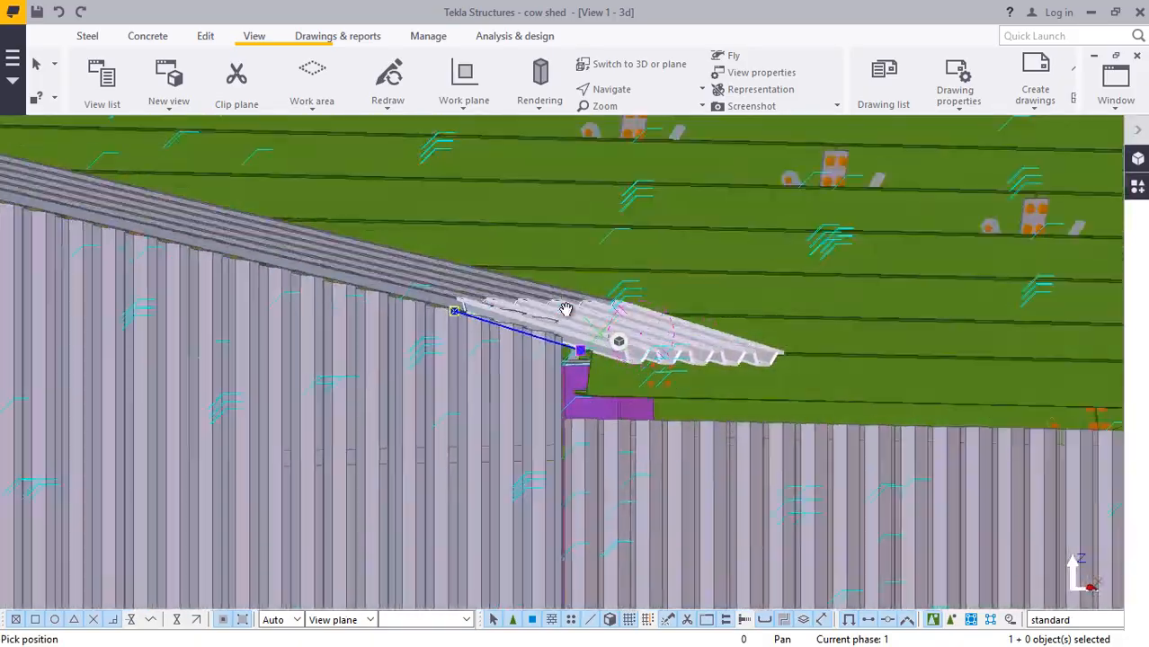
pyautogui.scroll(-3, 675, 346)
pyautogui.moveTo(804, 347)
pyautogui.keyDown('ctrl'); pyautogui.mouseDown(button='middle')
pyautogui.moveTo(653, 380)
pyautogui.moveTo(672, 423)
pyautogui.moveTo(771, 446)
pyautogui.mouseUp(button='middle'); pyautogui.keyUp('ctrl')
pyautogui.scroll(-3, 771, 446)
pyautogui.scroll(2, 561, 341)
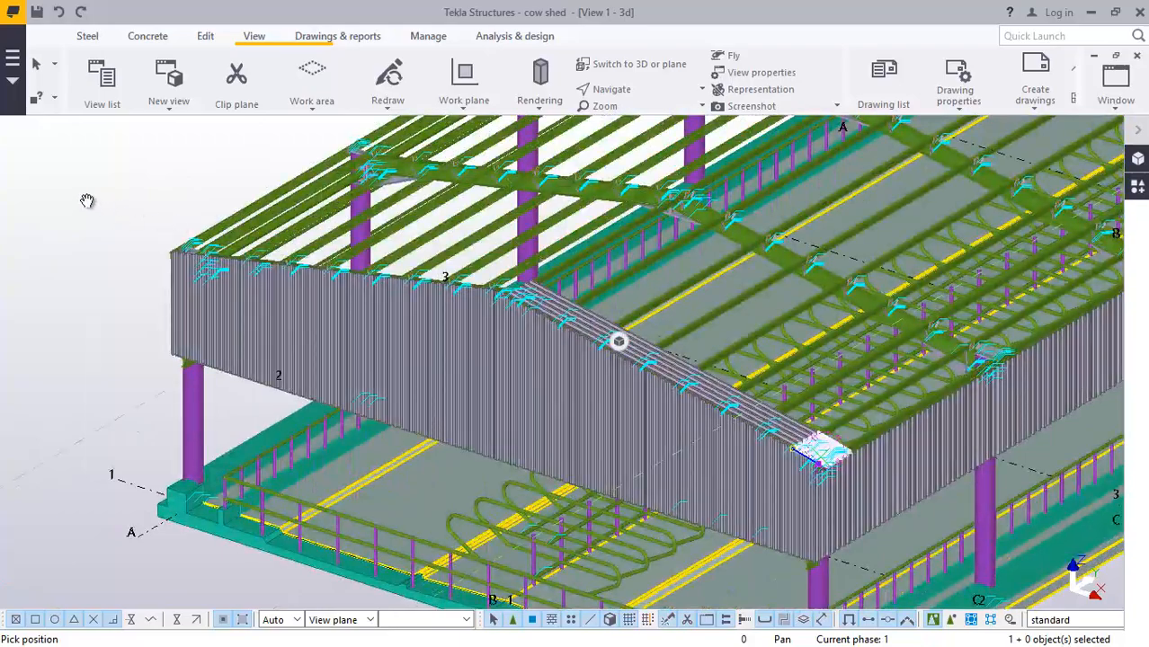
pyautogui.rightClick(85, 201)
pyautogui.click(107, 216)
pyautogui.scroll(2, 959, 479)
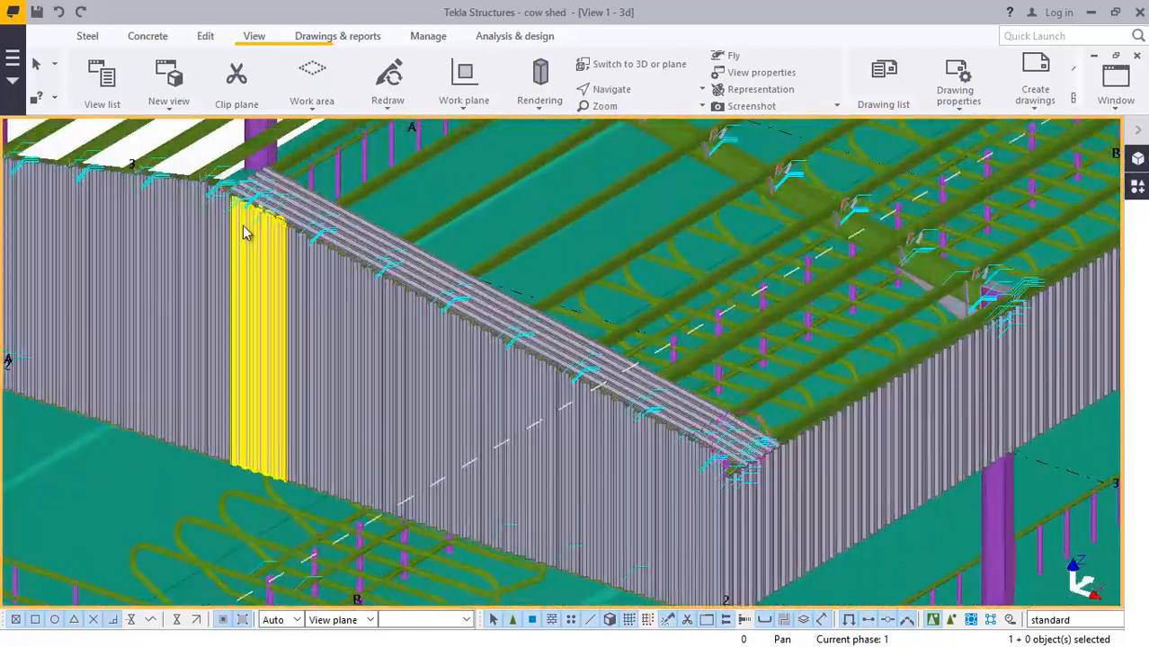
pyautogui.scroll(3, 243, 220)
pyautogui.scroll(-6, 234, 169)
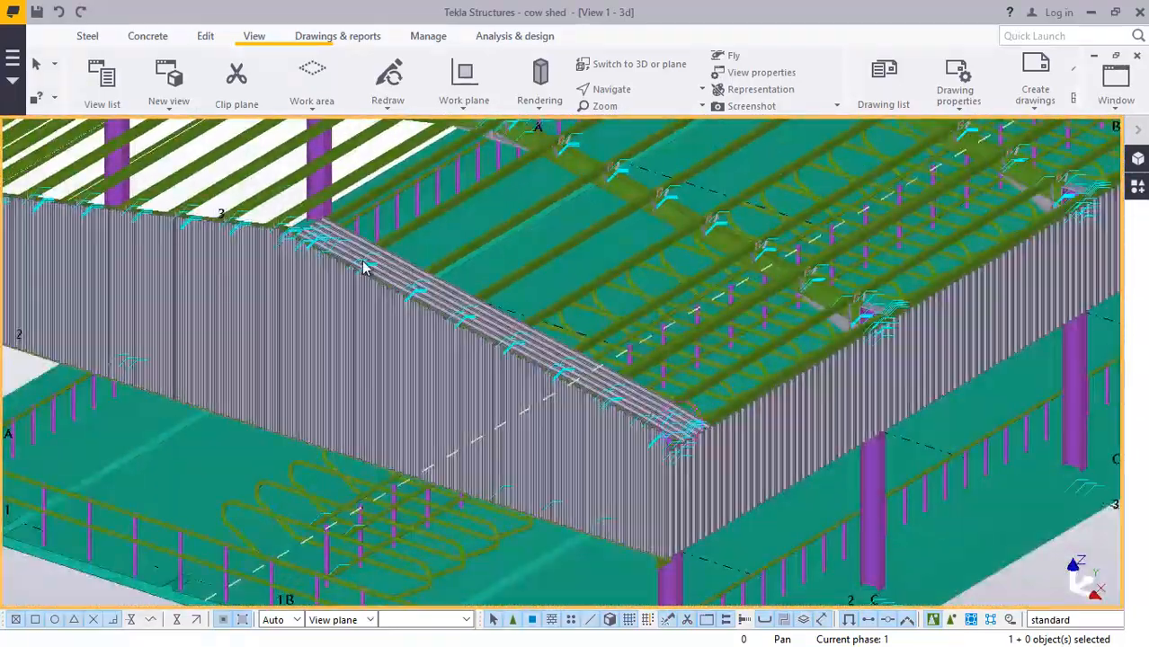
pyautogui.scroll(-2, 374, 262)
pyautogui.scroll(6, 531, 497)
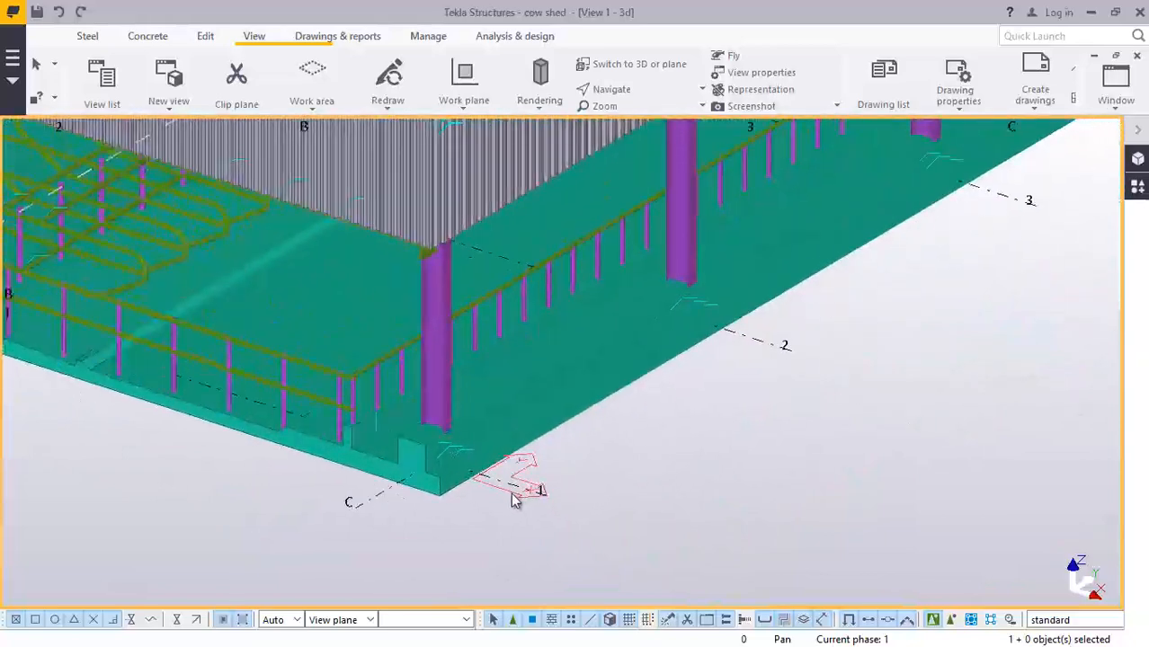
pyautogui.scroll(1, 537, 507)
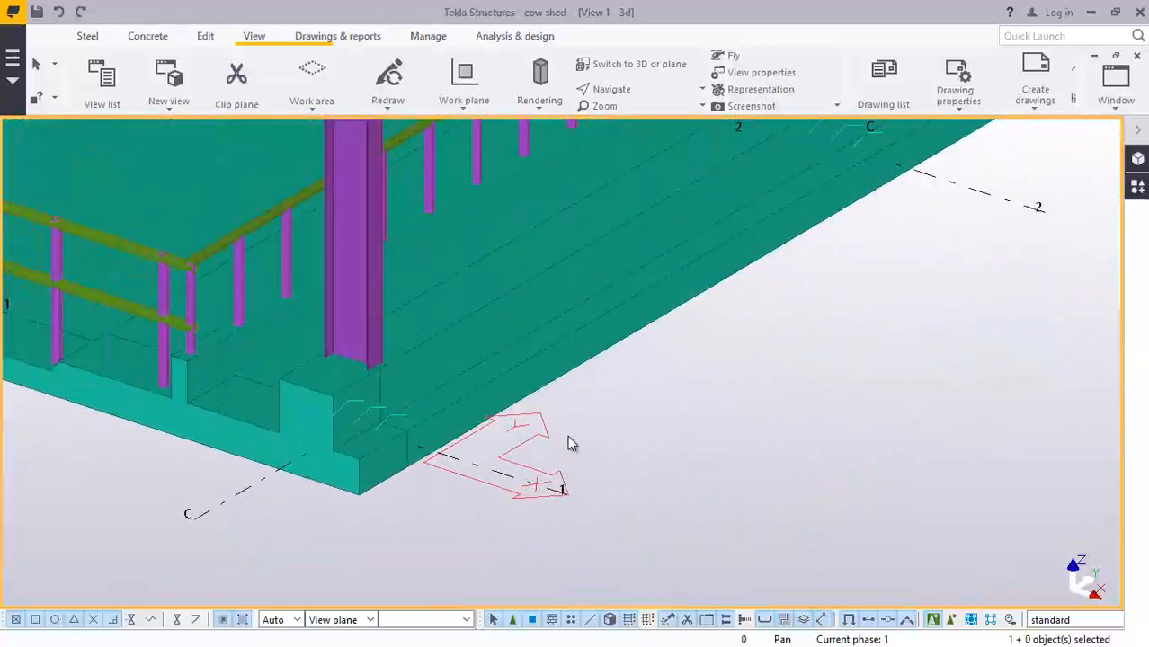
# - Copy the ridge and eave roof sheets linearly with dX 0, dY 900, dZ 0 and 34 copies along the shed
pyautogui.scroll(-6, 564, 502)
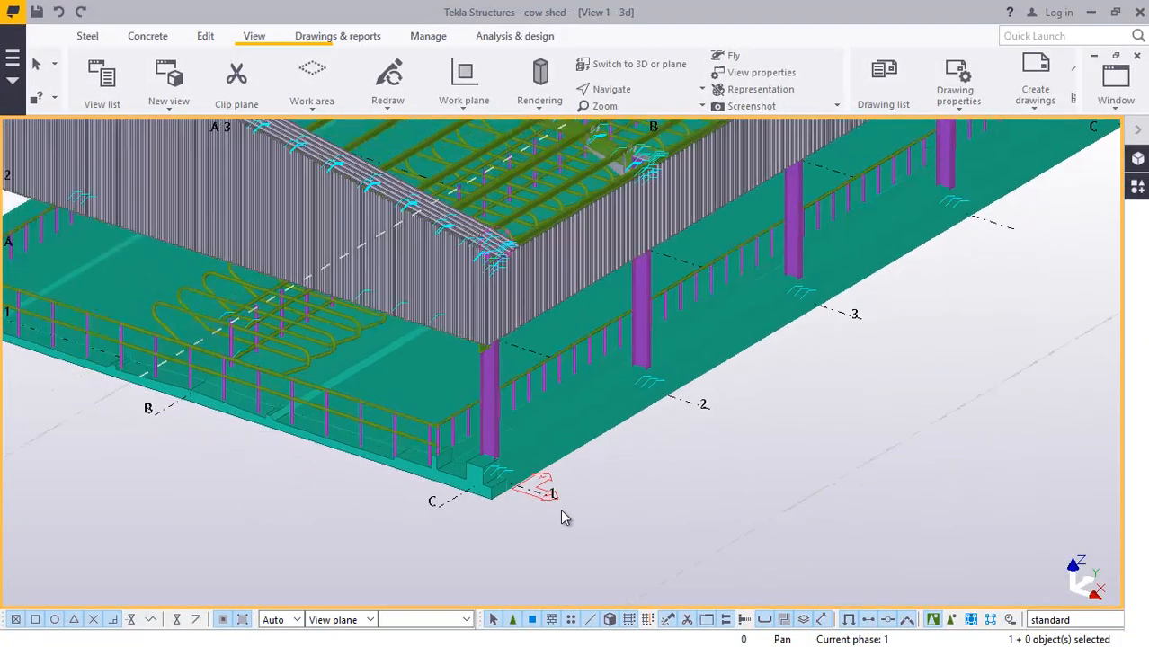
pyautogui.scroll(-3, 568, 510)
pyautogui.scroll(8, 796, 517)
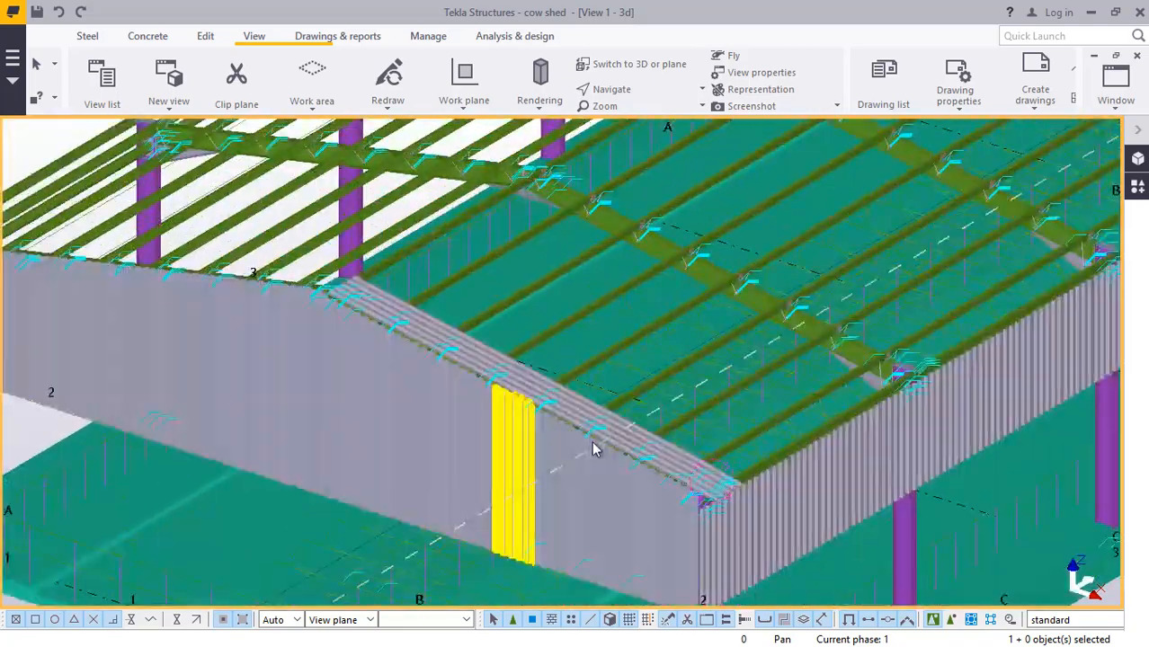
pyautogui.click(762, 481)
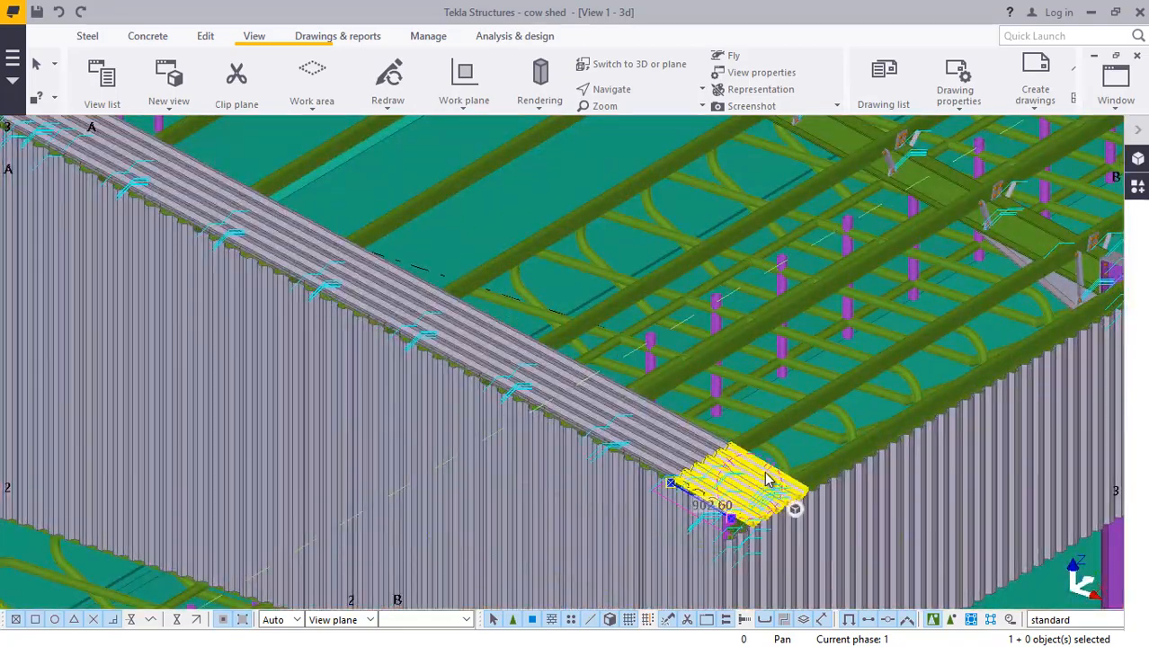
pyautogui.rightClick(584, 400)
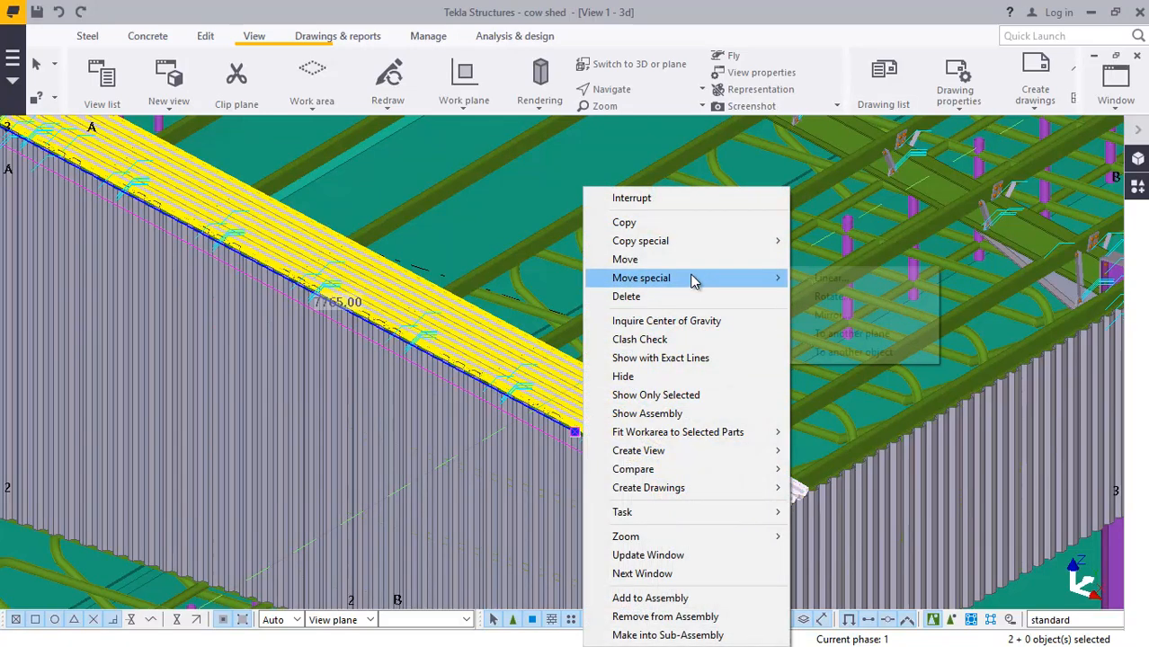
pyautogui.moveTo(690, 248)
pyautogui.click(843, 242)
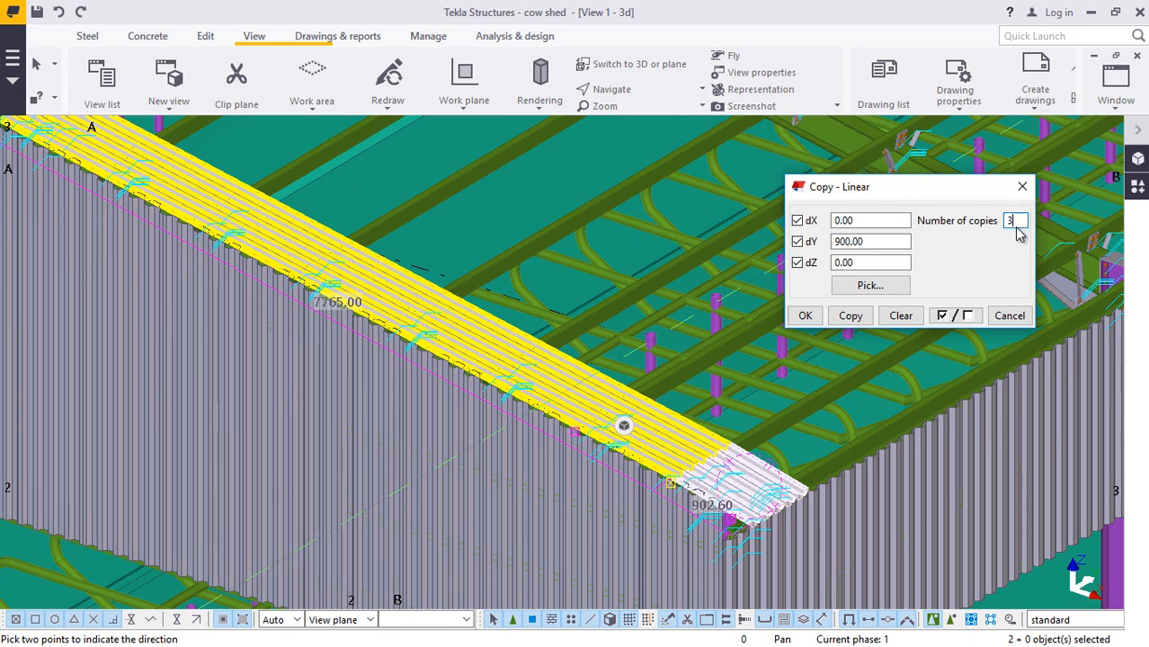
pyautogui.click(850, 315)
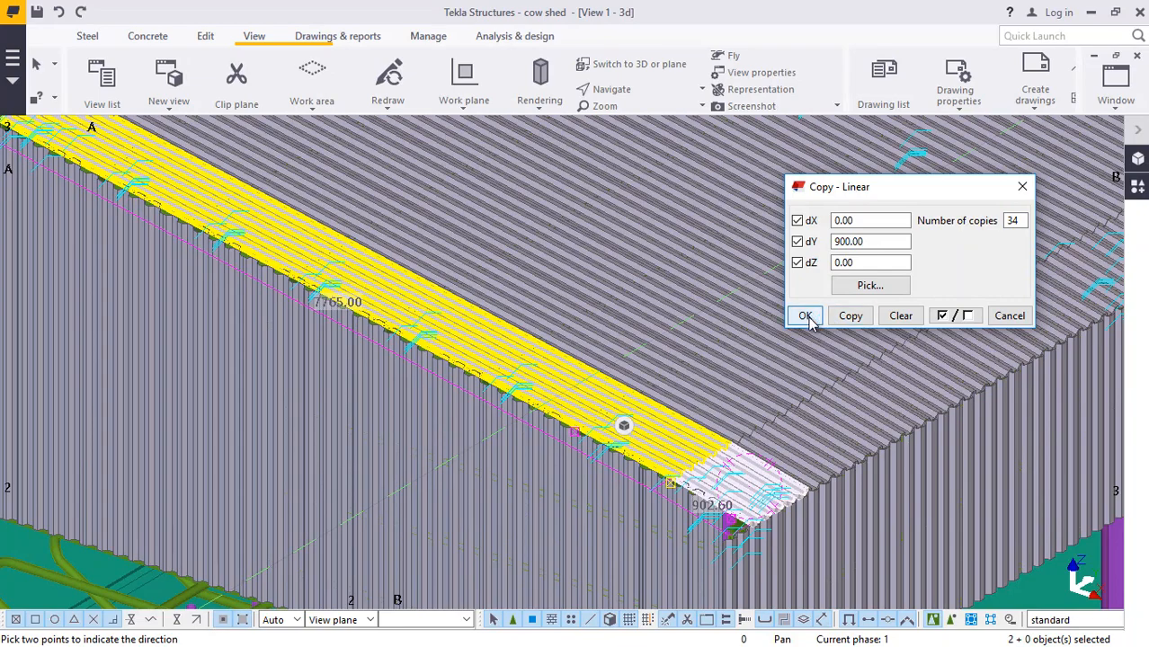
pyautogui.click(805, 315)
# - Examine the copied roof sheets along the shed, especially where the last strip overhangs the far gable wall
pyautogui.scroll(-6, 500, 416)
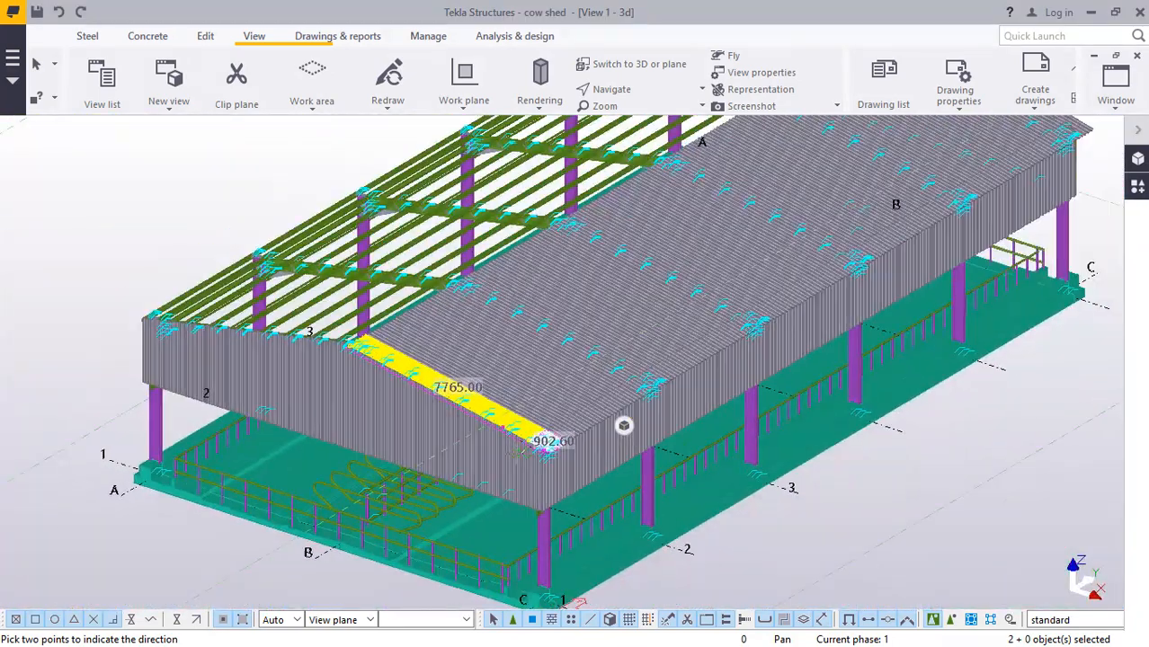
pyautogui.scroll(-2, 622, 425)
pyautogui.scroll(-2, 623, 425)
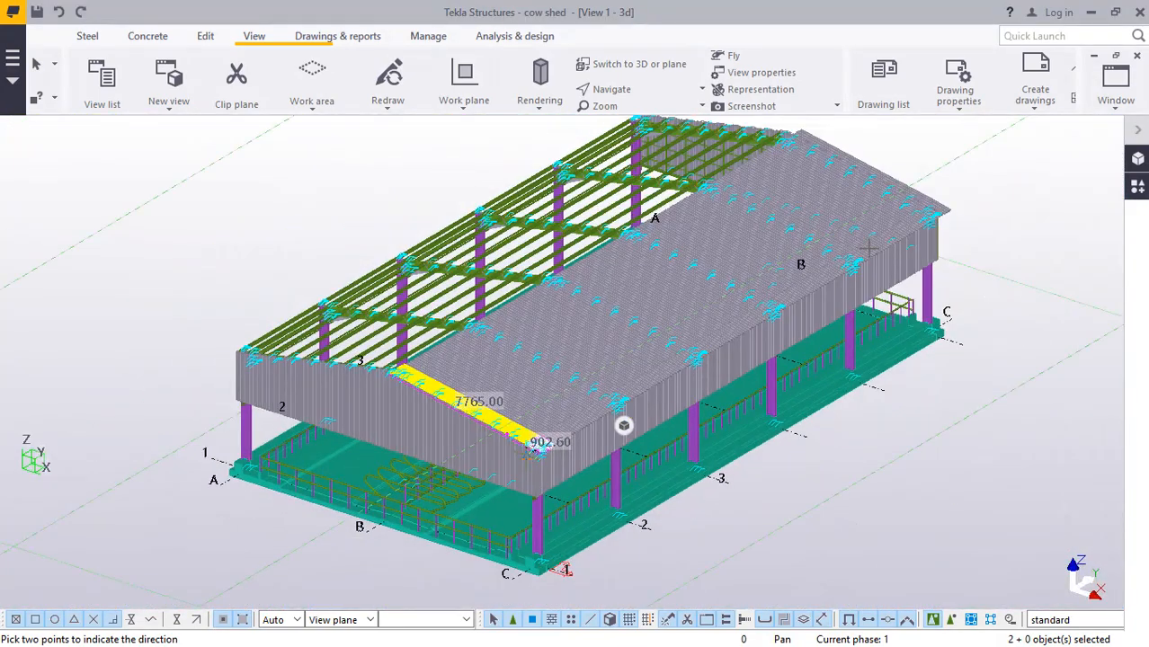
pyautogui.scroll(6, 622, 425)
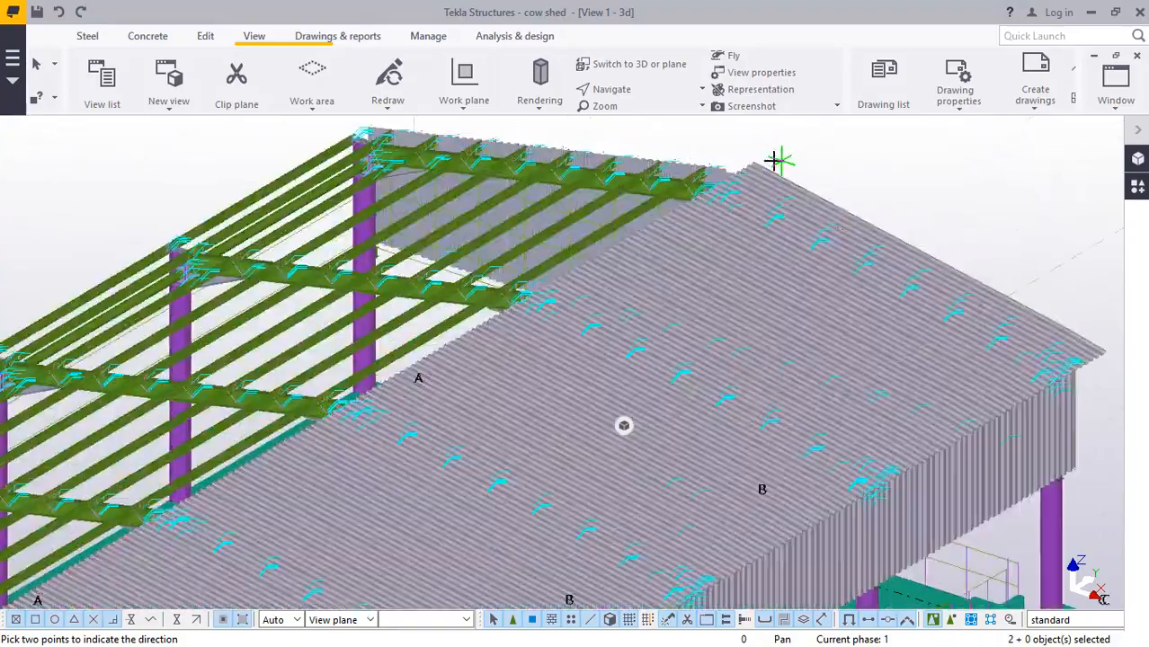
pyautogui.scroll(6, 775, 160)
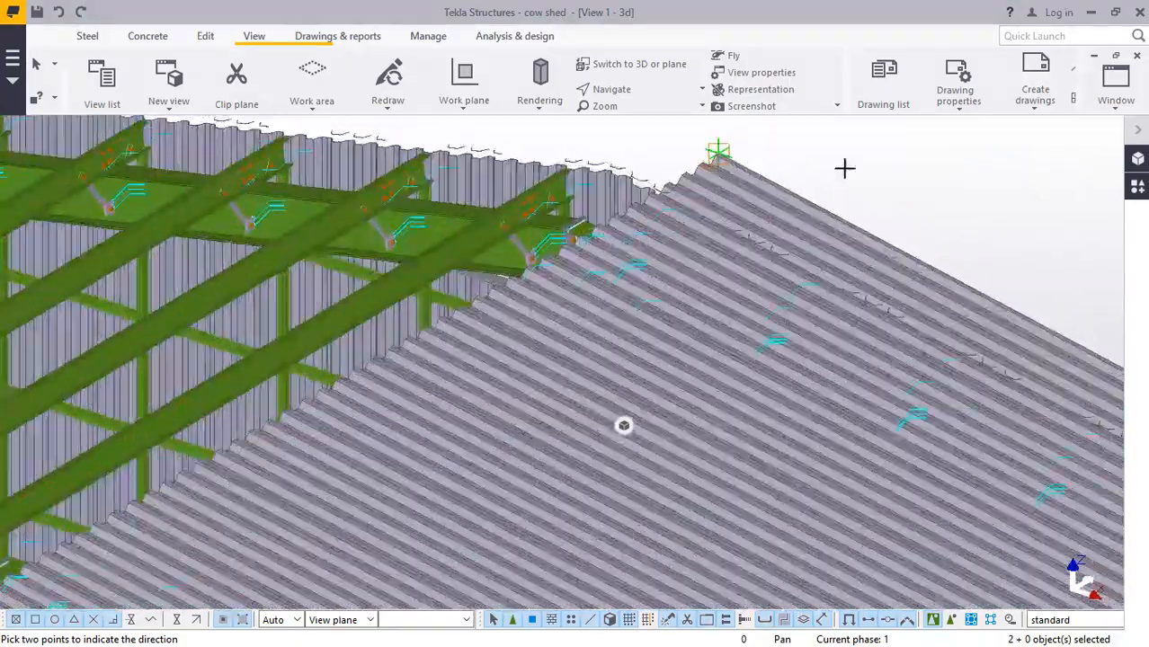
pyautogui.rightClick(849, 168)
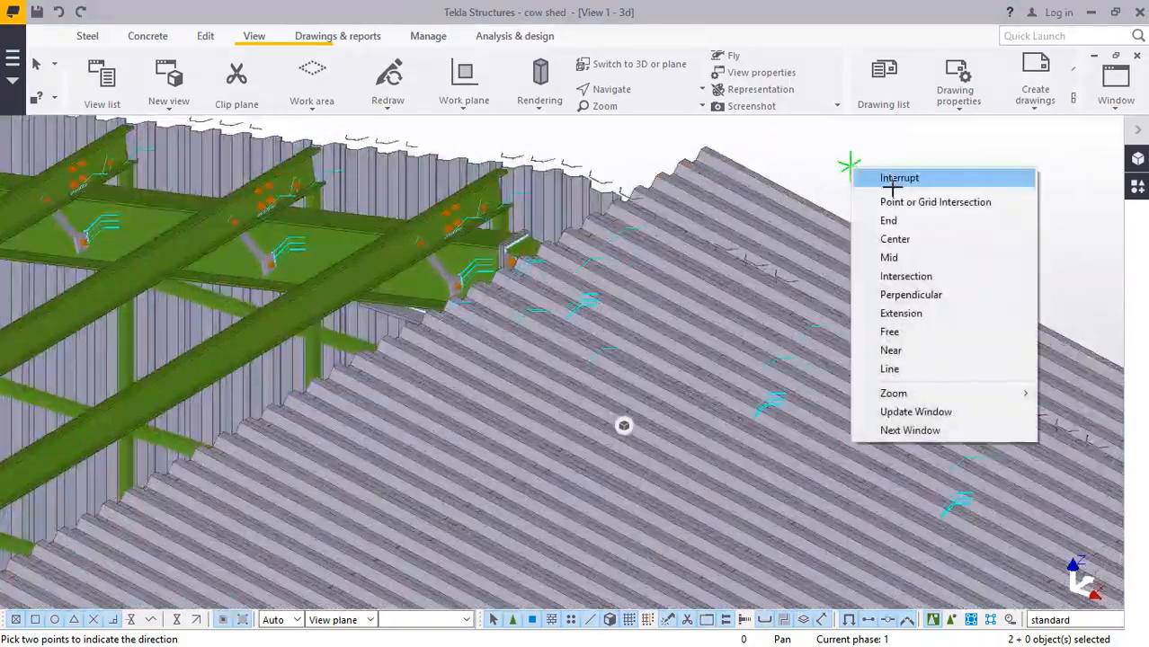
pyautogui.click(893, 179)
pyautogui.click(634, 92)
pyautogui.click(640, 113)
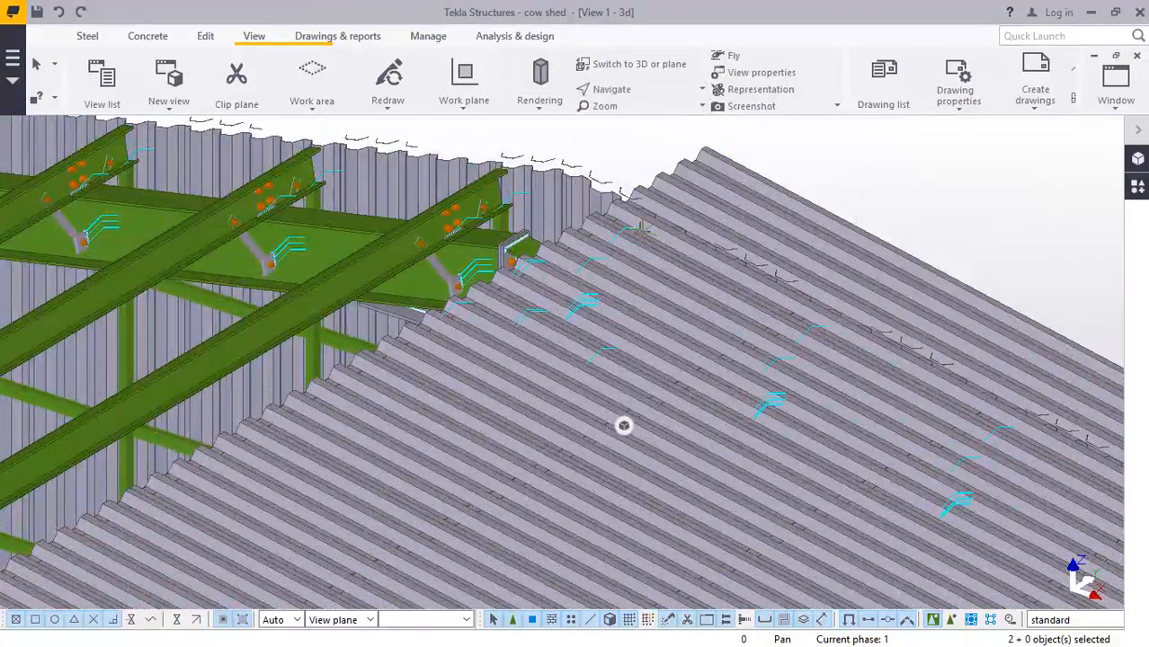
pyautogui.moveTo(648, 242)
pyautogui.keyDown('ctrl'); pyautogui.mouseDown(button='middle')
pyautogui.moveTo(286, 225)
pyautogui.moveTo(278, 244)
pyautogui.moveTo(320, 265)
pyautogui.moveTo(333, 298)
pyautogui.moveTo(424, 321)
pyautogui.moveTo(703, 226)
pyautogui.moveTo(719, 210)
pyautogui.moveTo(716, 186)
pyautogui.moveTo(733, 192)
pyautogui.mouseUp(button='middle'); pyautogui.keyUp('ctrl')
pyautogui.rightClick(765, 172)
pyautogui.click(797, 189)
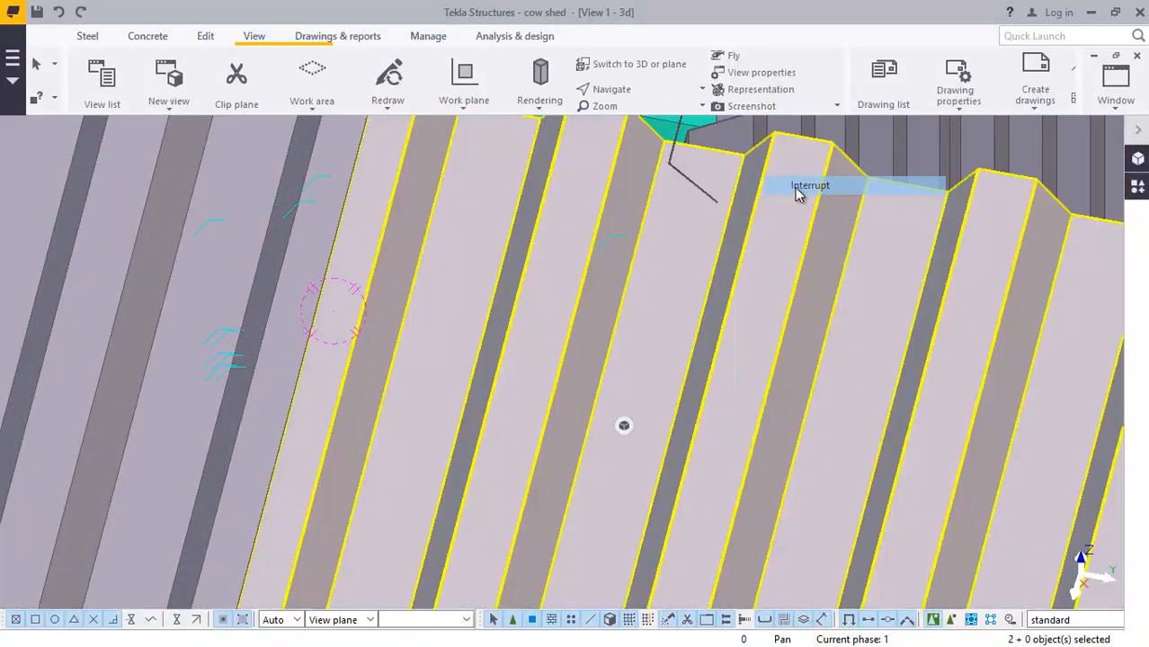
pyautogui.moveTo(680, 244)
pyautogui.keyDown('ctrl'); pyautogui.mouseDown(button='middle')
pyautogui.moveTo(756, 243)
pyautogui.moveTo(179, 79)
pyautogui.mouseUp(button='middle'); pyautogui.keyUp('ctrl')
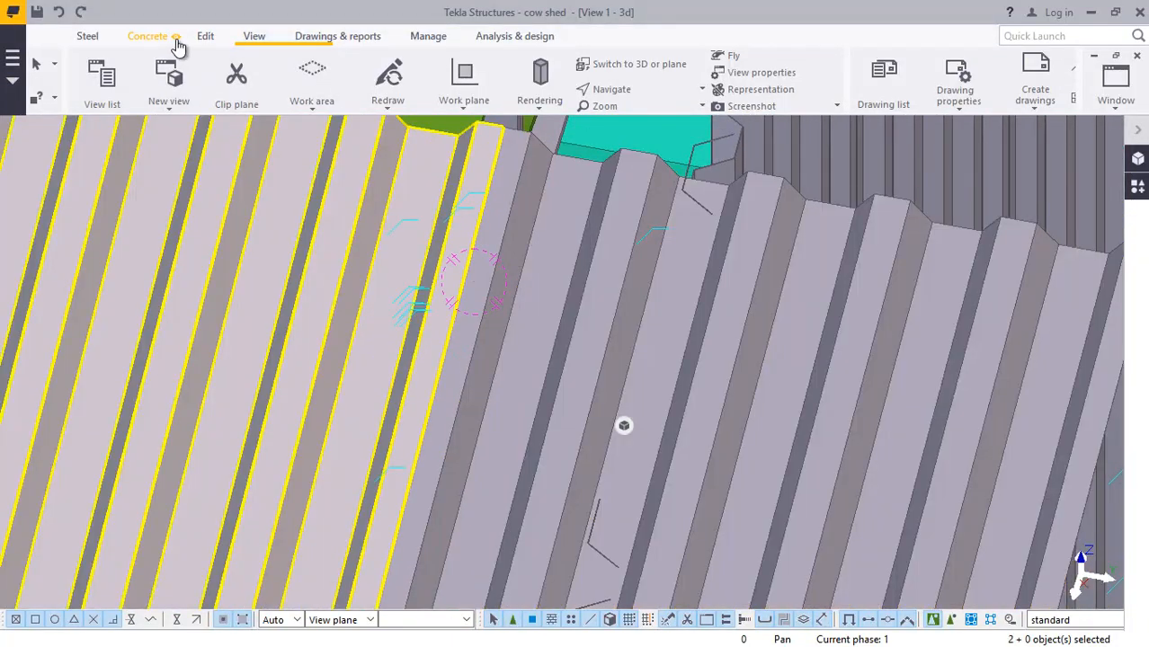
# - Line cut the last upper roof sheet along one rib edge from ridge to lower end, removing the part overhanging the far gable
pyautogui.click(205, 37)
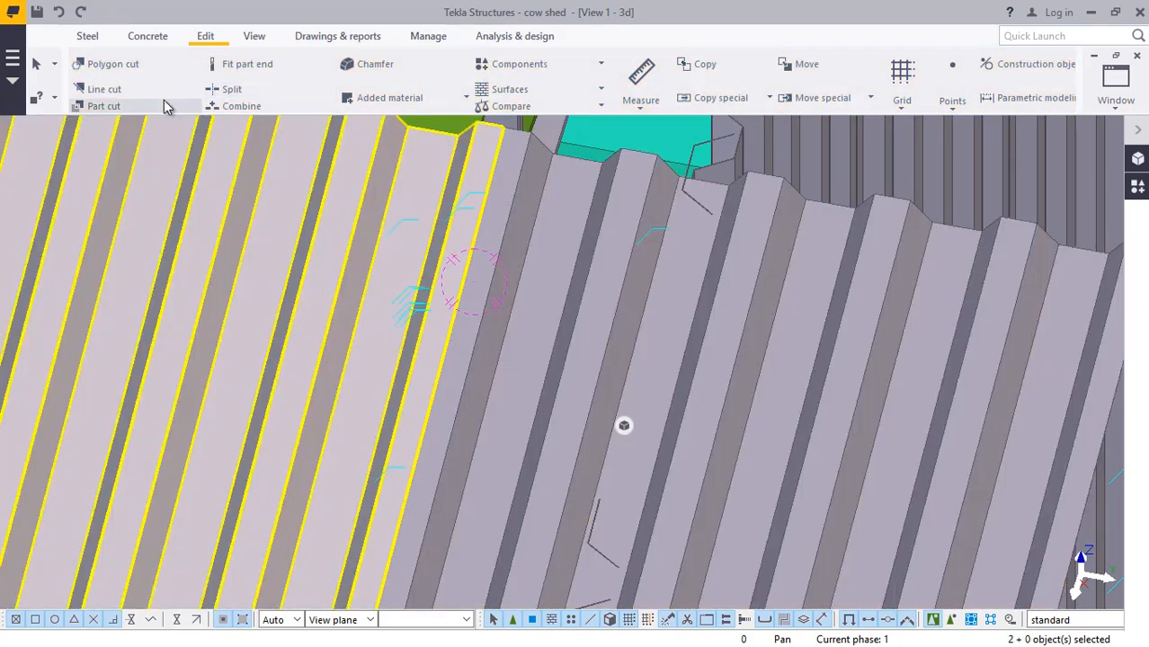
pyautogui.click(98, 90)
pyautogui.click(875, 290)
pyautogui.scroll(5, 710, 184)
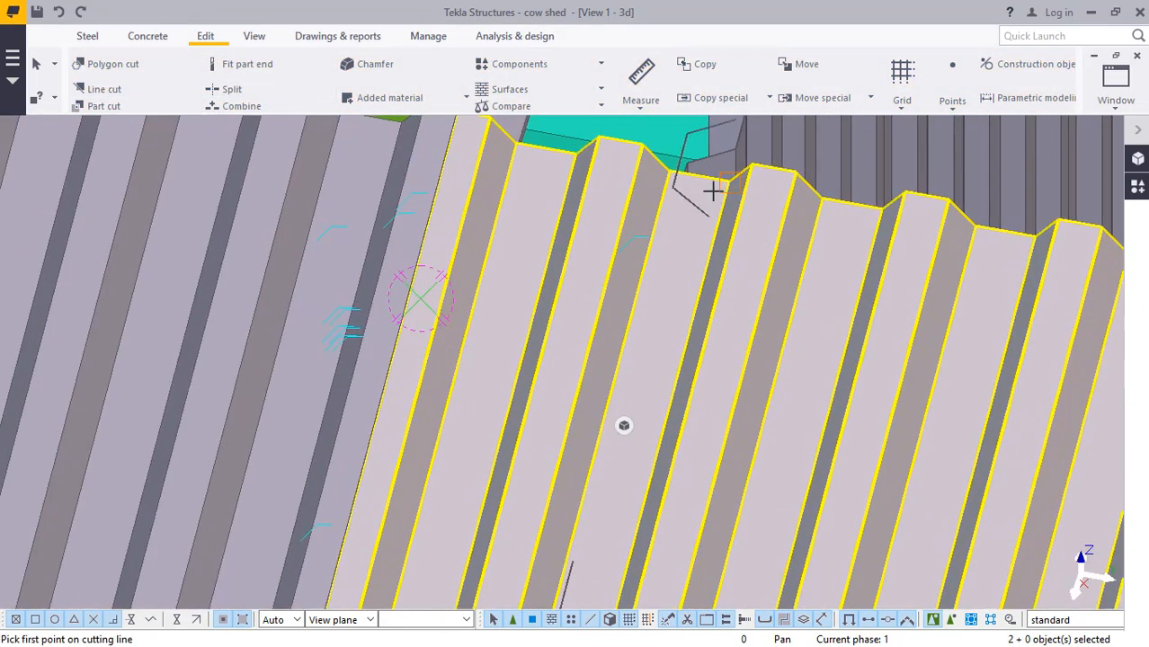
pyautogui.scroll(1, 669, 174)
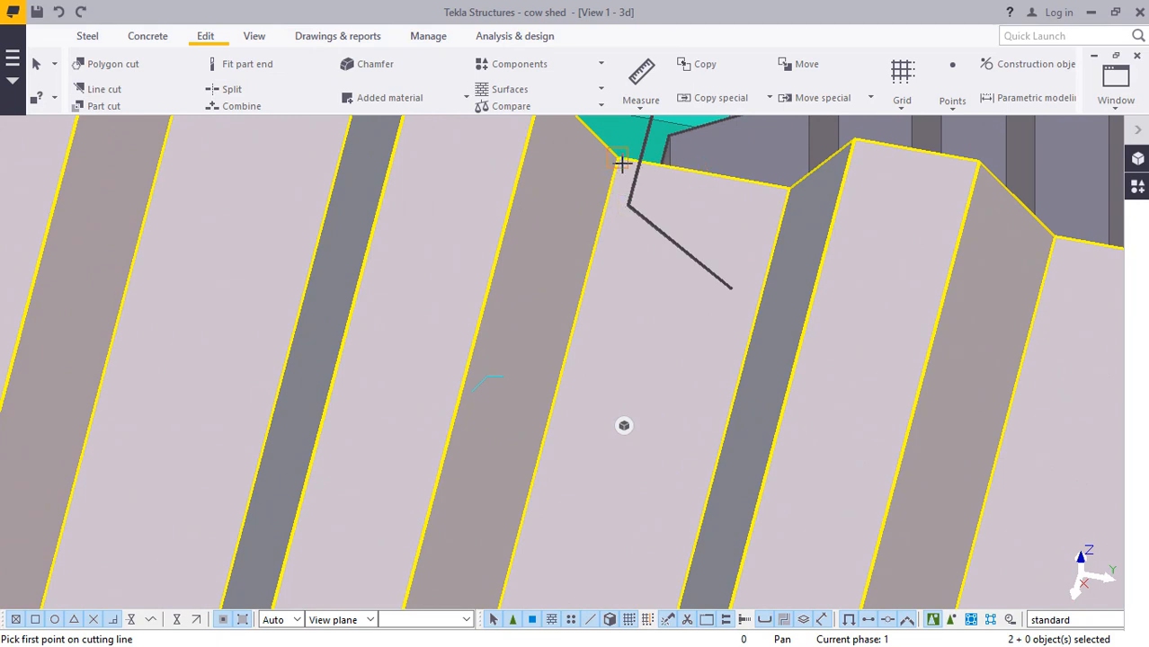
pyautogui.scroll(-8, 669, 189)
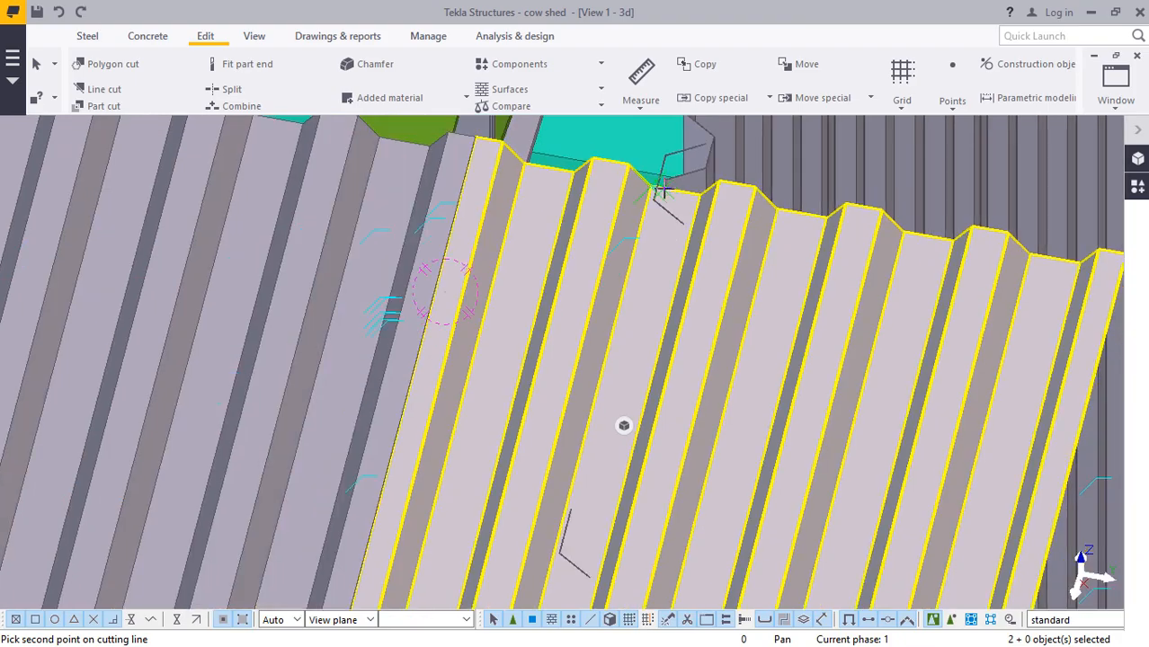
pyautogui.scroll(-8, 624, 425)
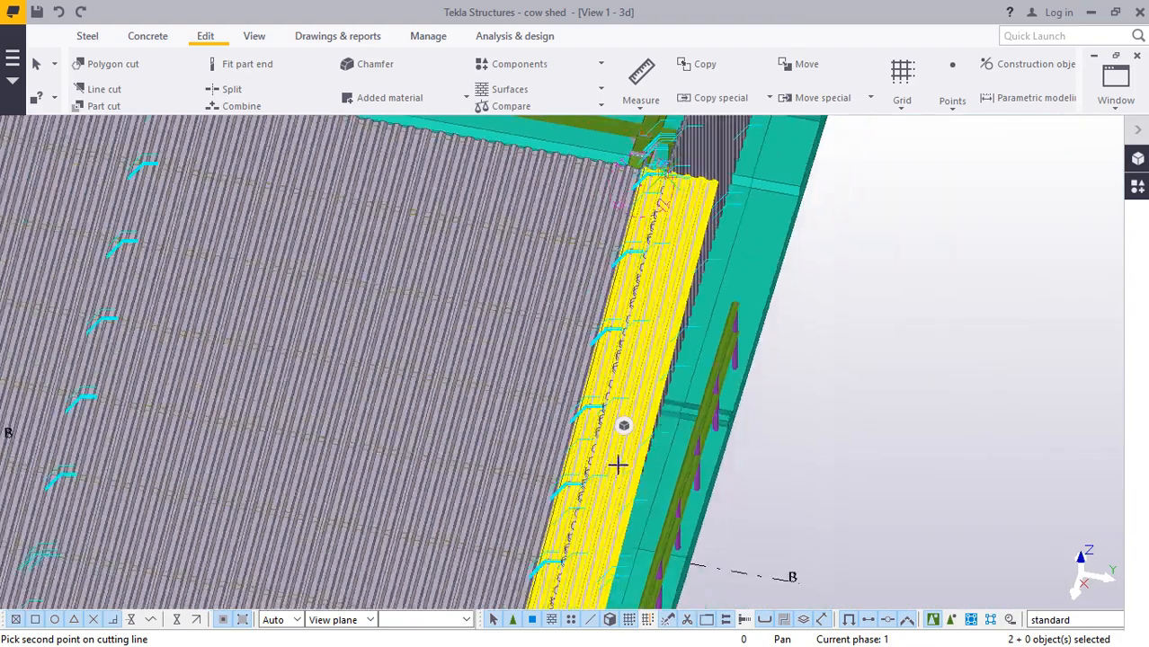
pyautogui.scroll(10, 593, 500)
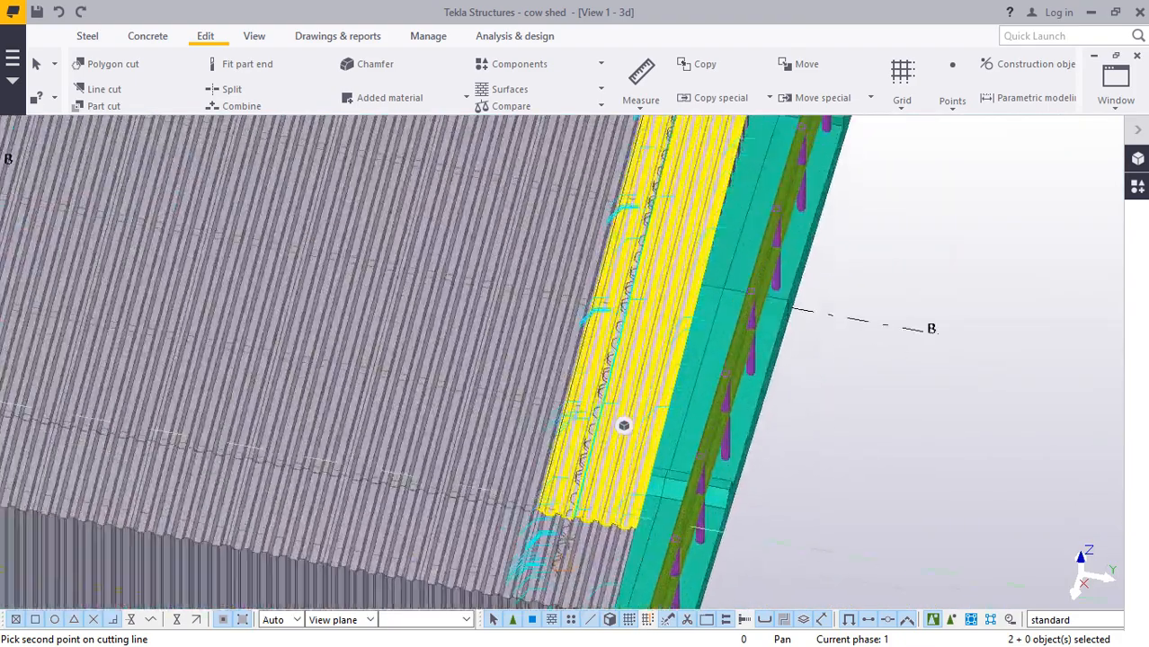
pyautogui.scroll(8, 594, 500)
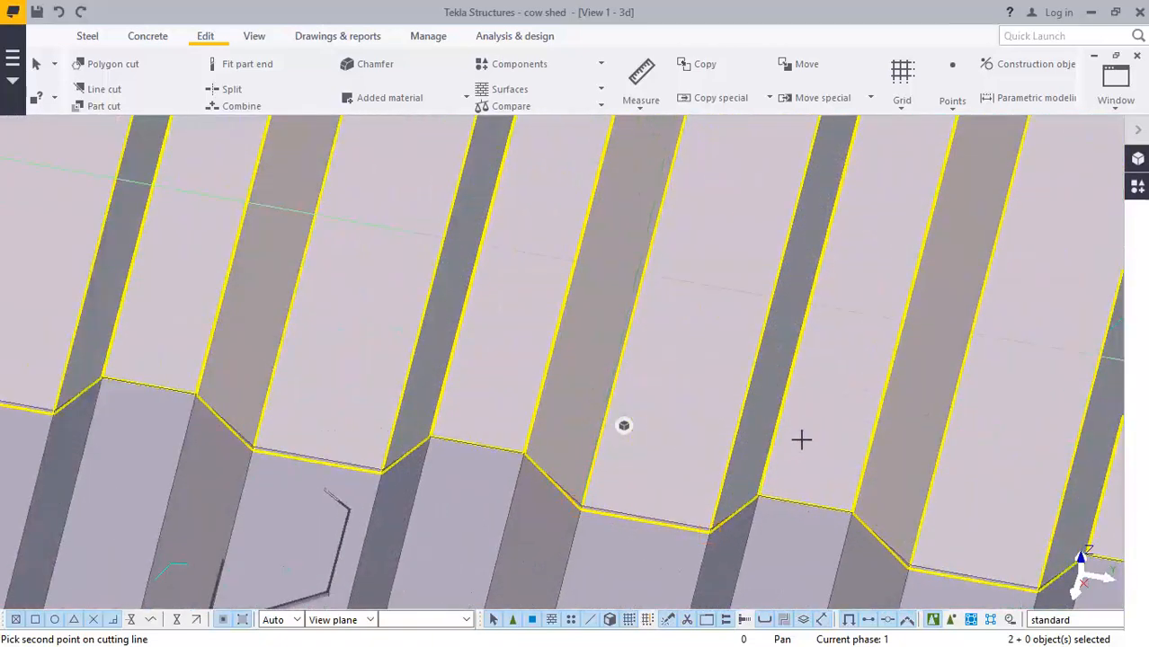
pyautogui.scroll(-1, 781, 485)
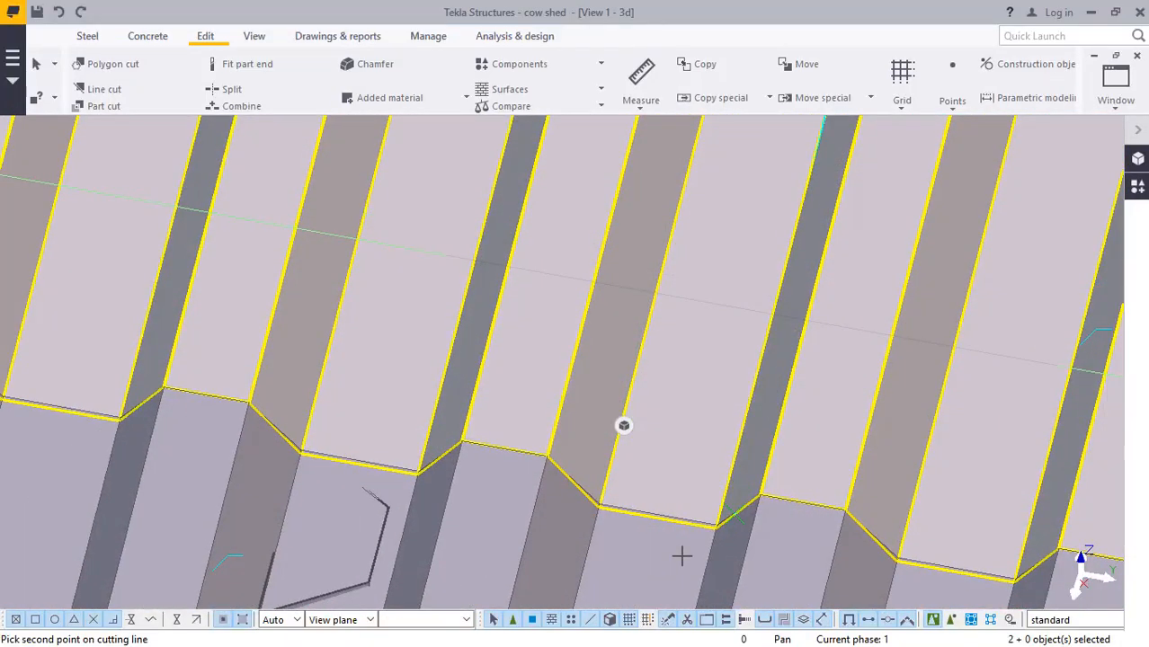
pyautogui.scroll(-10, 682, 548)
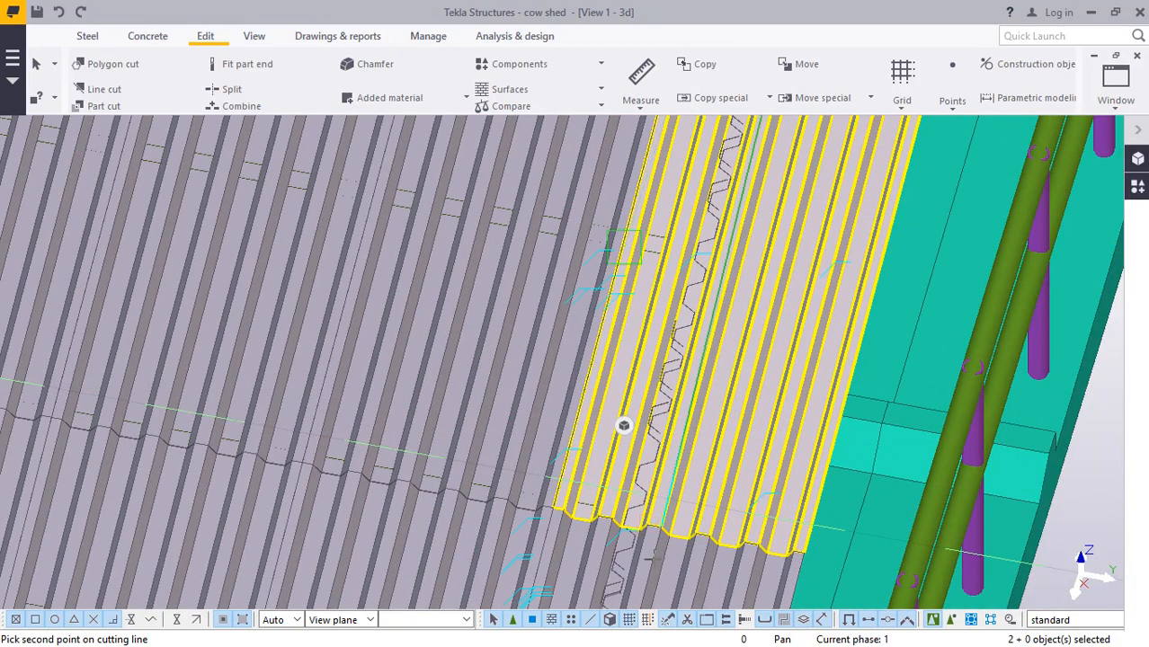
pyautogui.scroll(-4, 647, 559)
pyautogui.scroll(10, 647, 536)
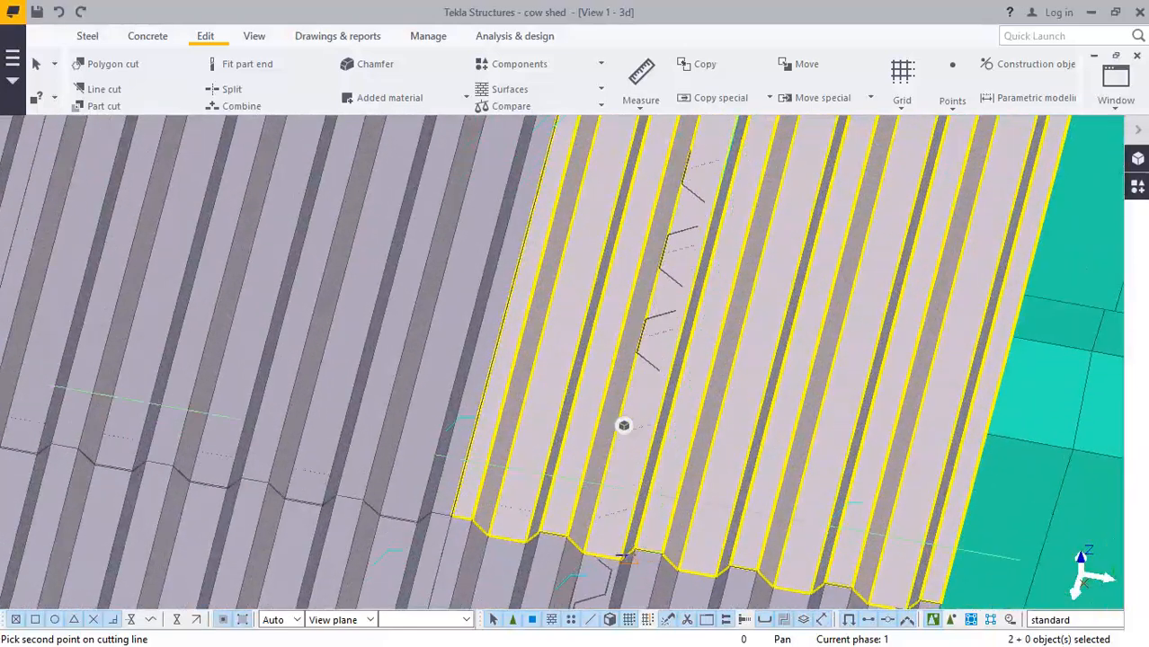
pyautogui.scroll(6, 625, 557)
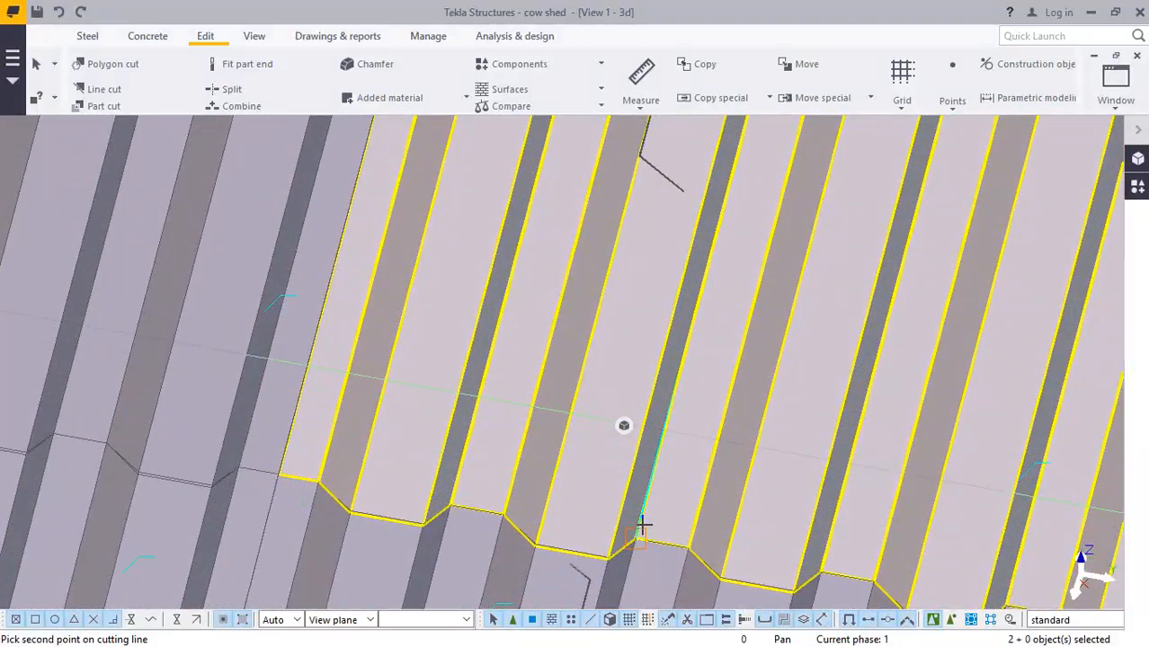
pyautogui.scroll(2, 644, 521)
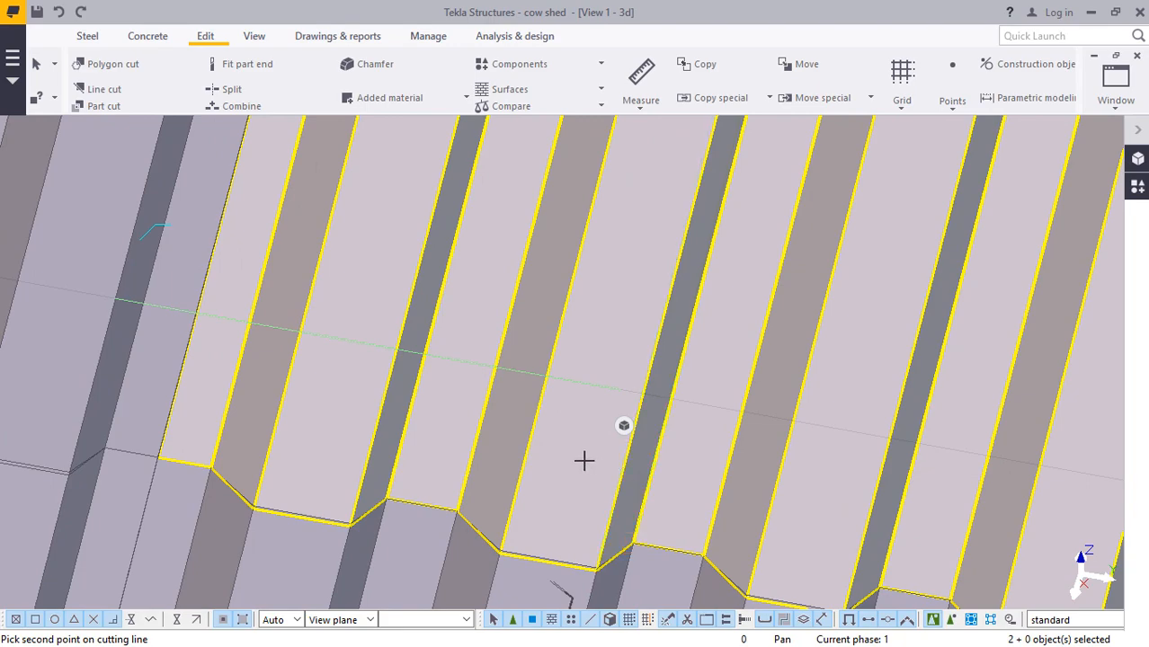
pyautogui.scroll(-12, 551, 532)
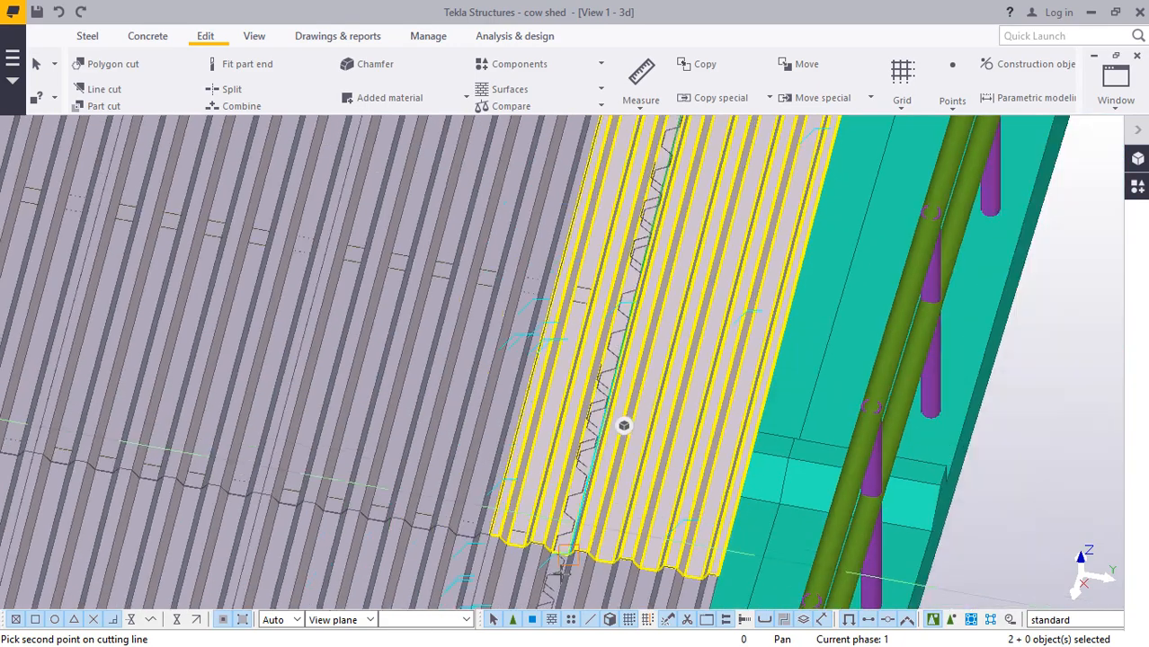
pyautogui.scroll(-3, 624, 425)
pyautogui.scroll(8, 541, 565)
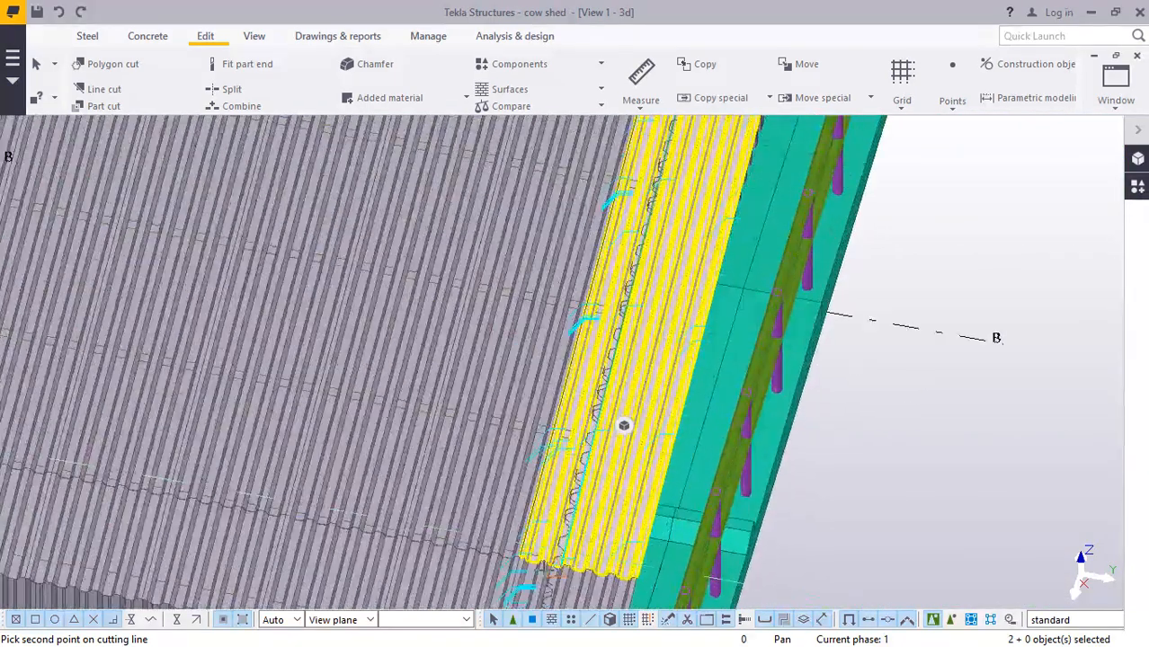
pyautogui.scroll(5, 541, 564)
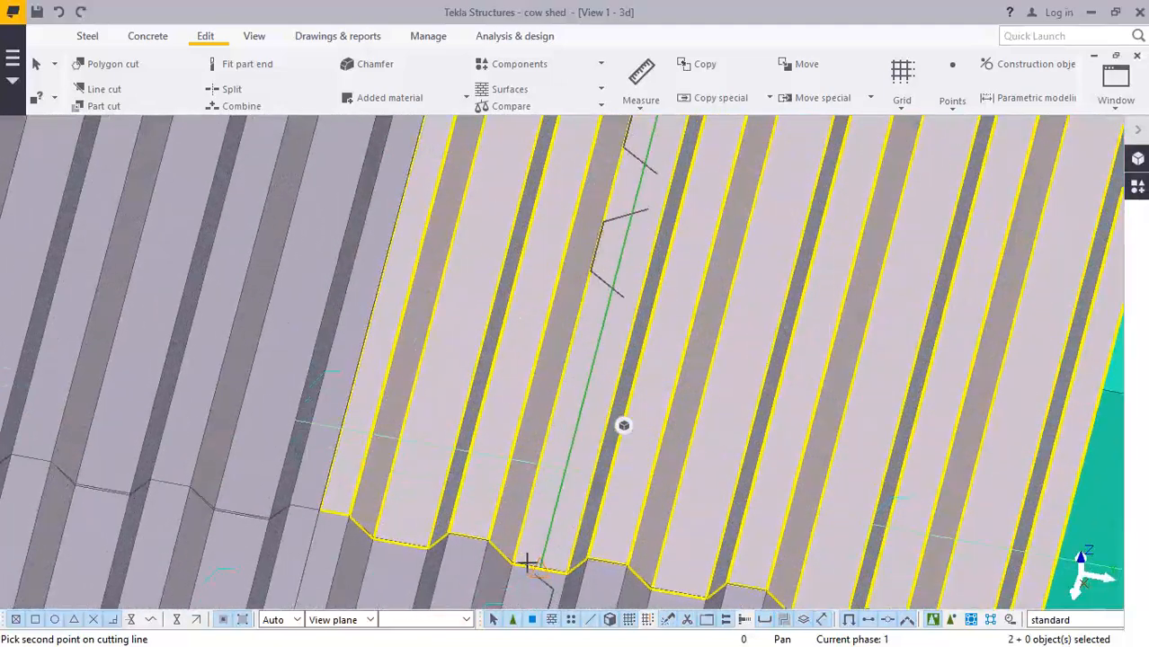
pyautogui.scroll(3, 504, 549)
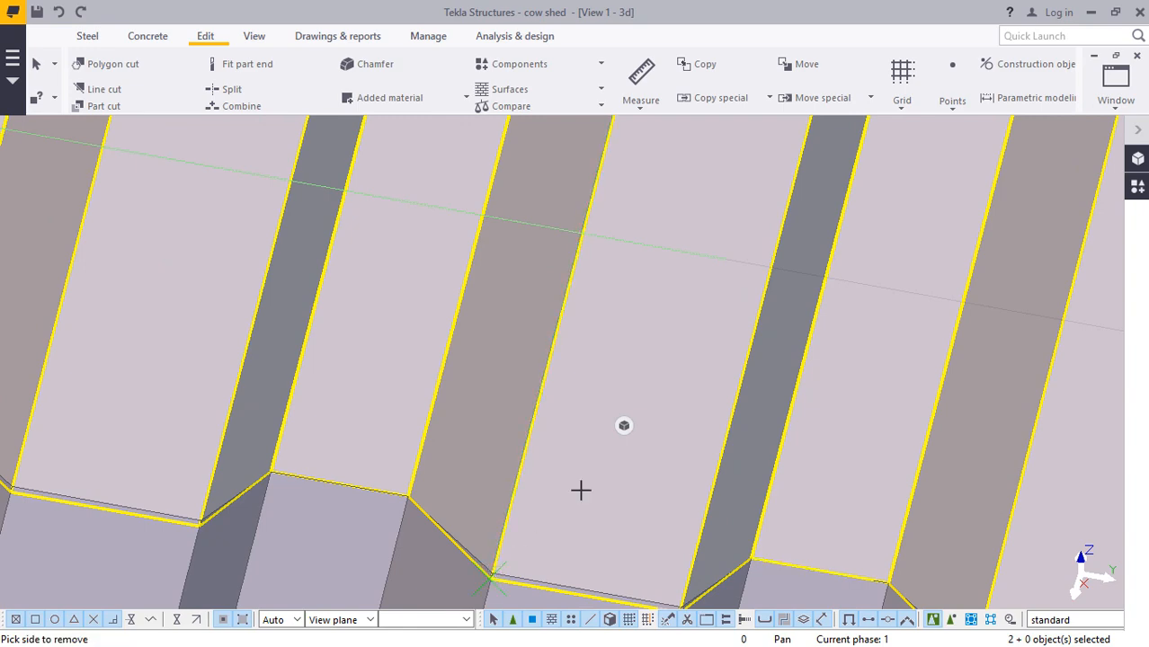
pyautogui.click(724, 267)
pyautogui.scroll(-6, 679, 336)
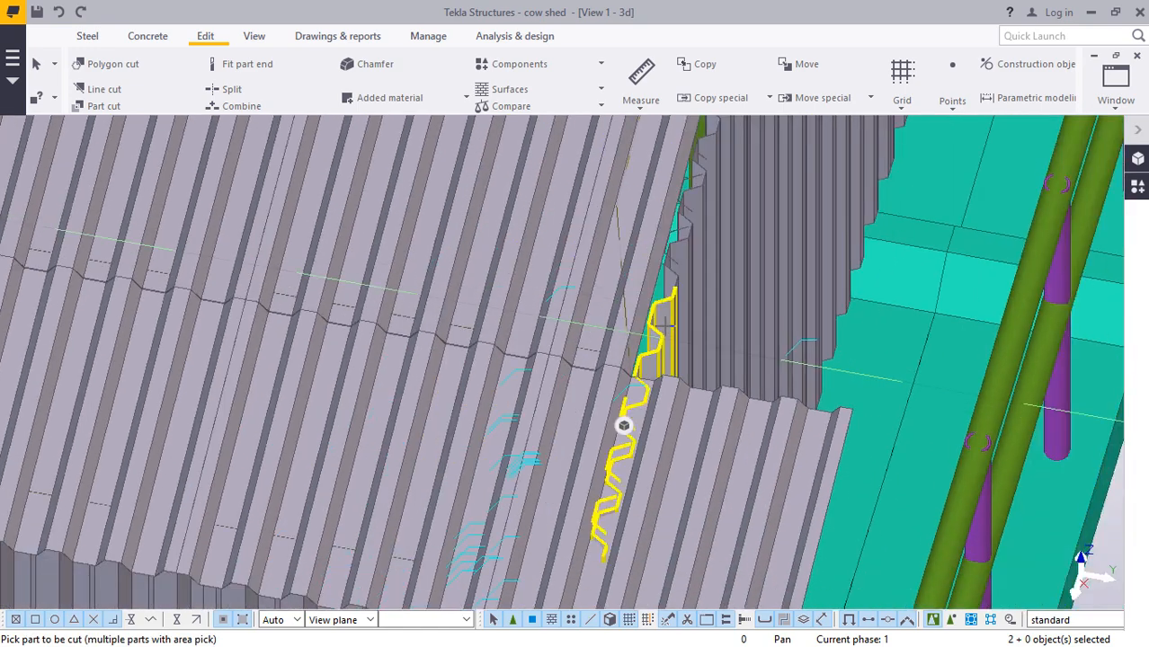
pyautogui.keyDown('ctrl'); pyautogui.moveTo(706, 539); pyautogui.dragTo(693, 342, button='middle'); pyautogui.keyUp('ctrl')
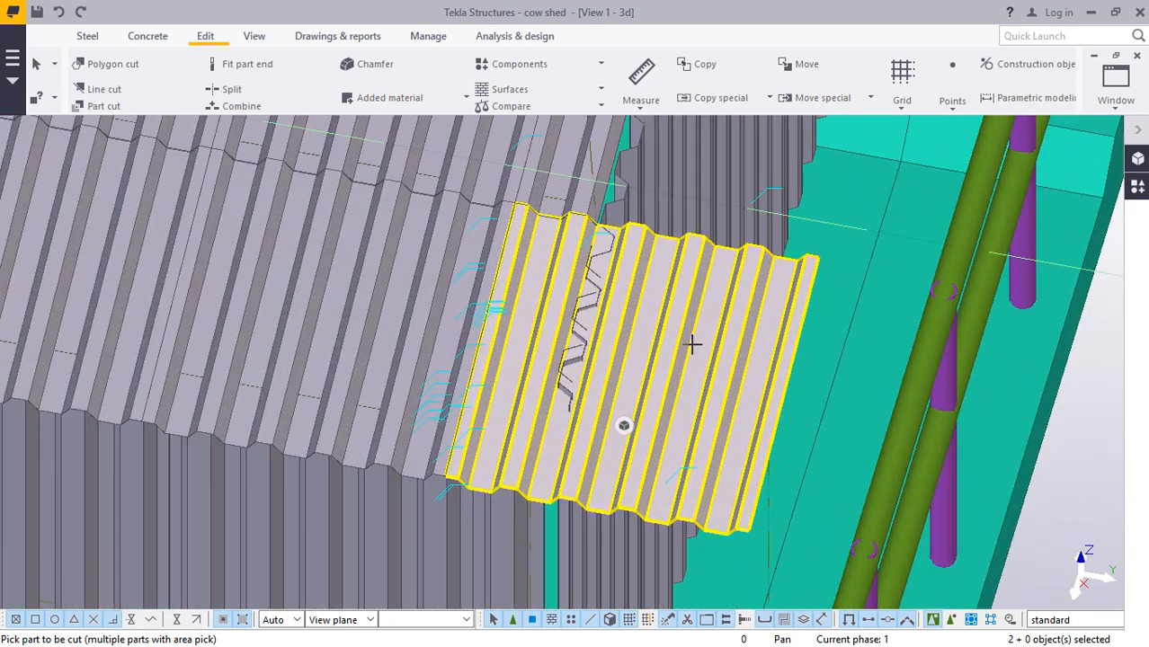
pyautogui.rightClick(720, 348)
pyautogui.click(739, 352)
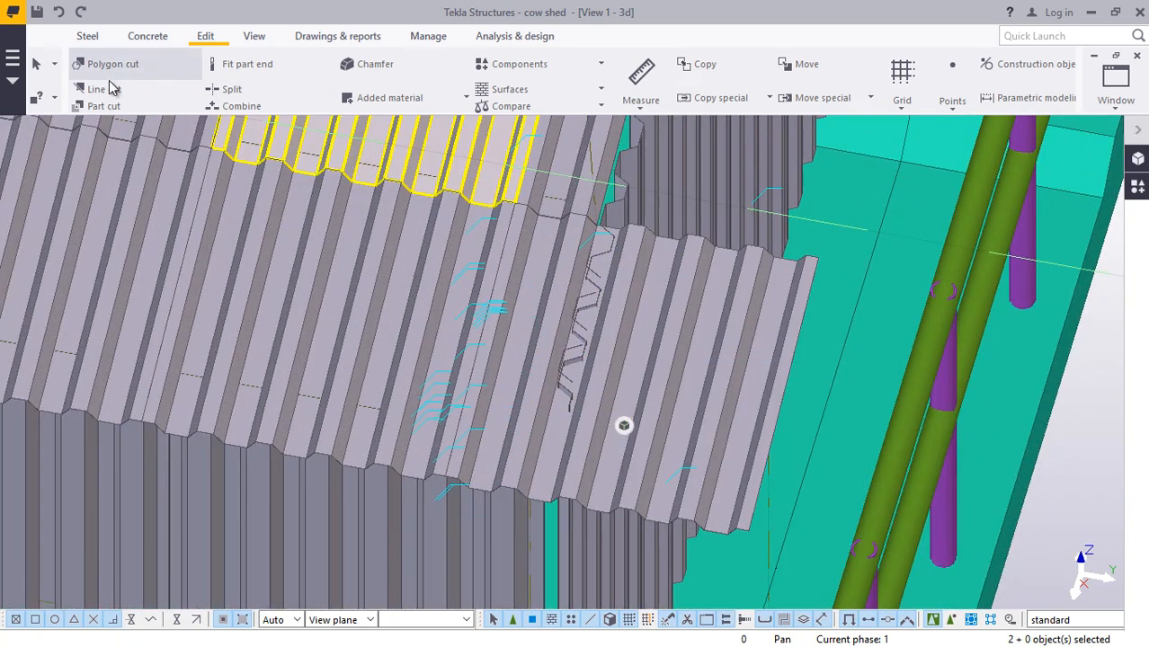
# - Line cut the last lower roof sheet along a rib edge down to the eave, removing the part overhanging the far gable, and end the command
pyautogui.click(123, 93)
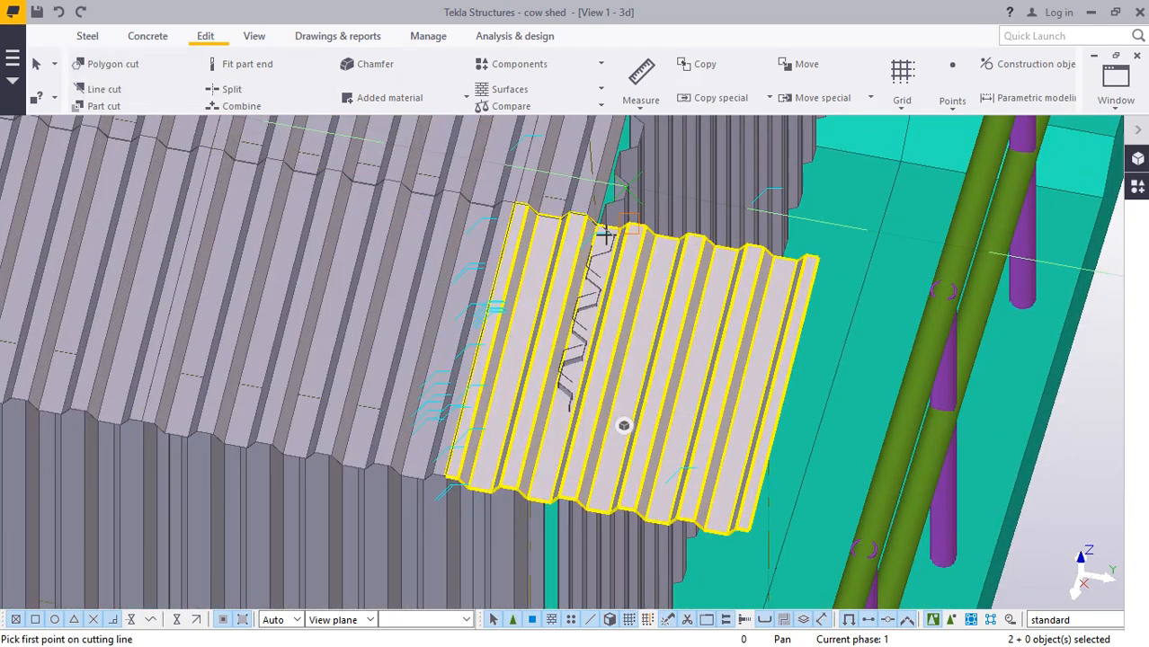
pyautogui.scroll(6, 605, 235)
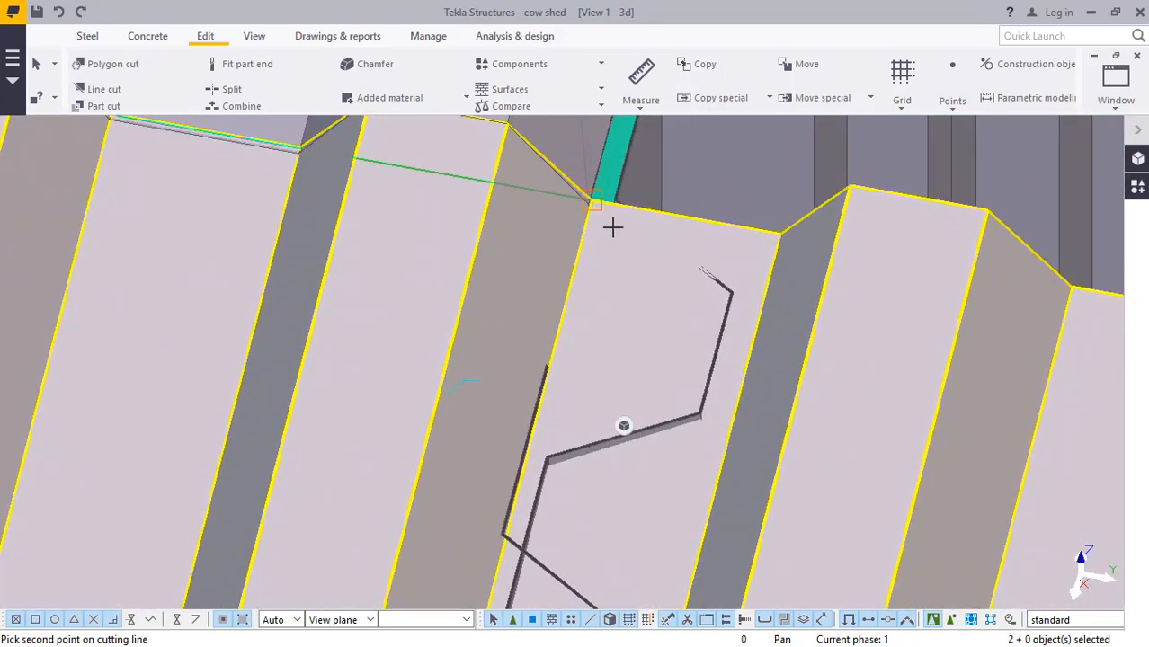
pyautogui.scroll(-8, 612, 227)
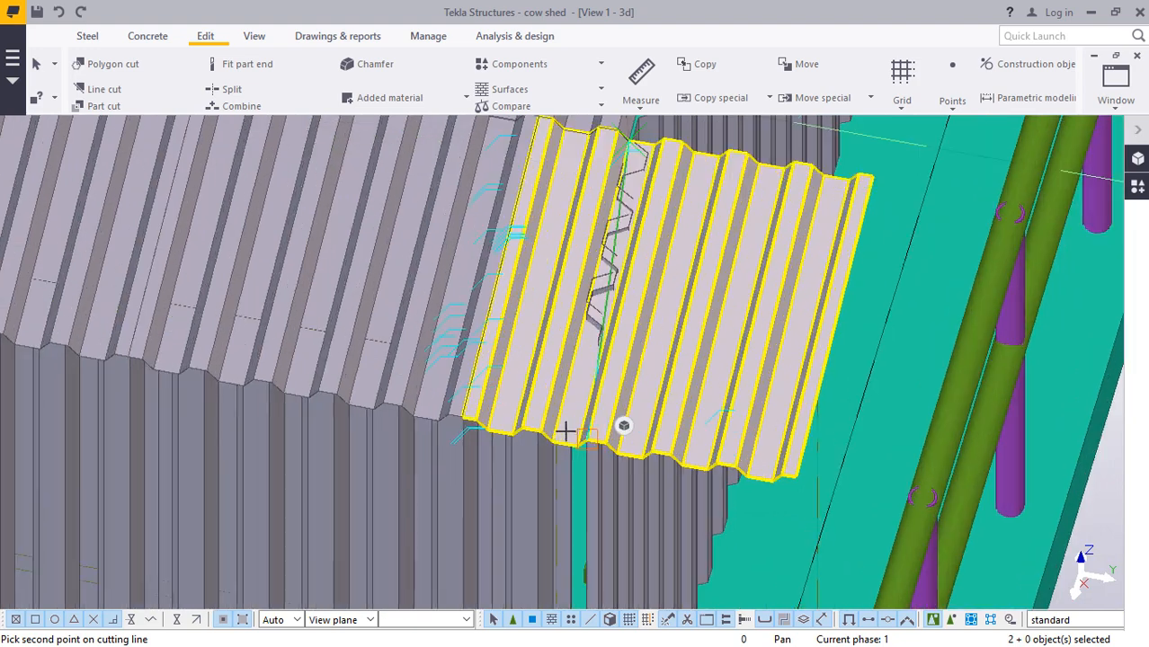
pyautogui.scroll(8, 565, 432)
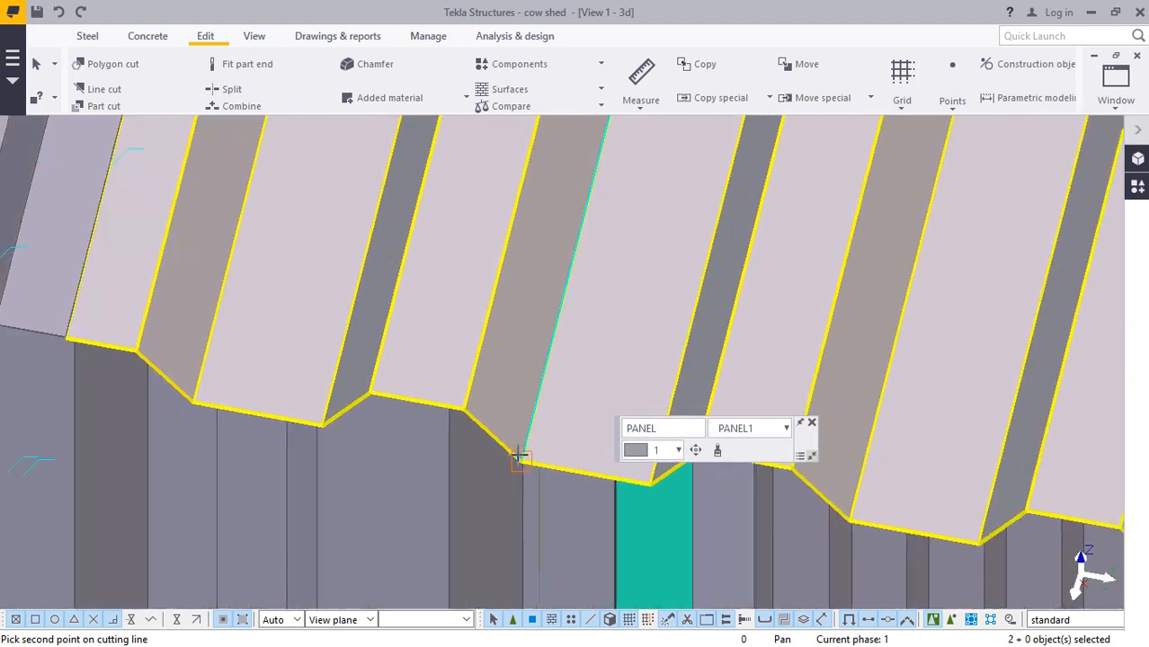
pyautogui.scroll(4, 519, 456)
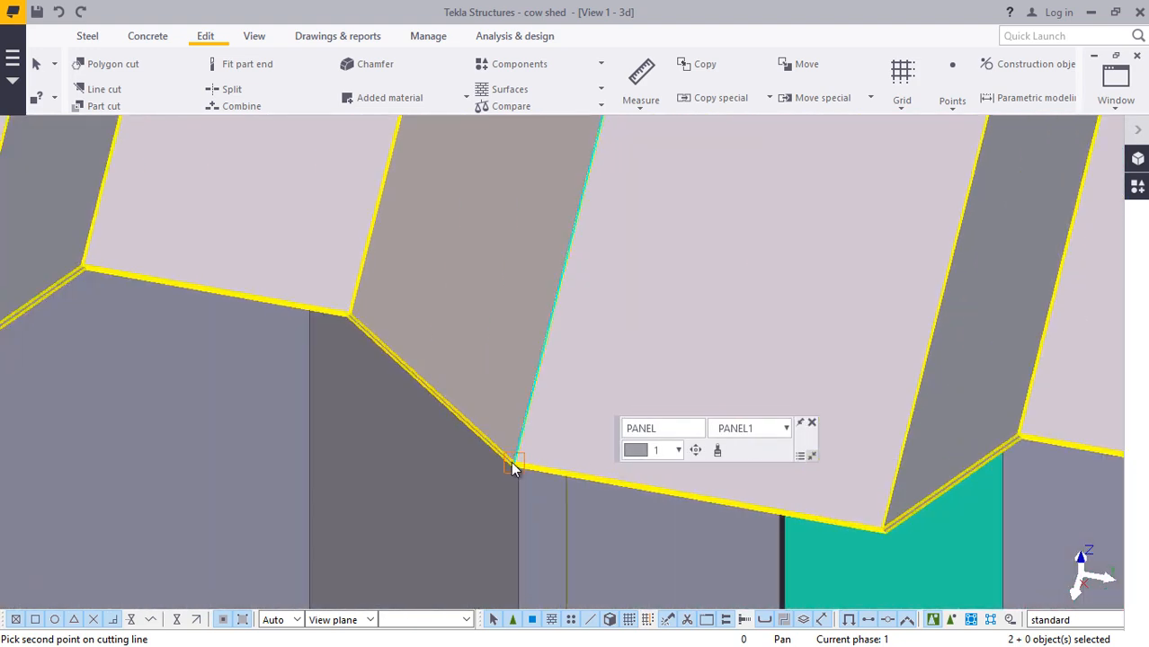
pyautogui.click(815, 247)
pyautogui.scroll(-8, 687, 392)
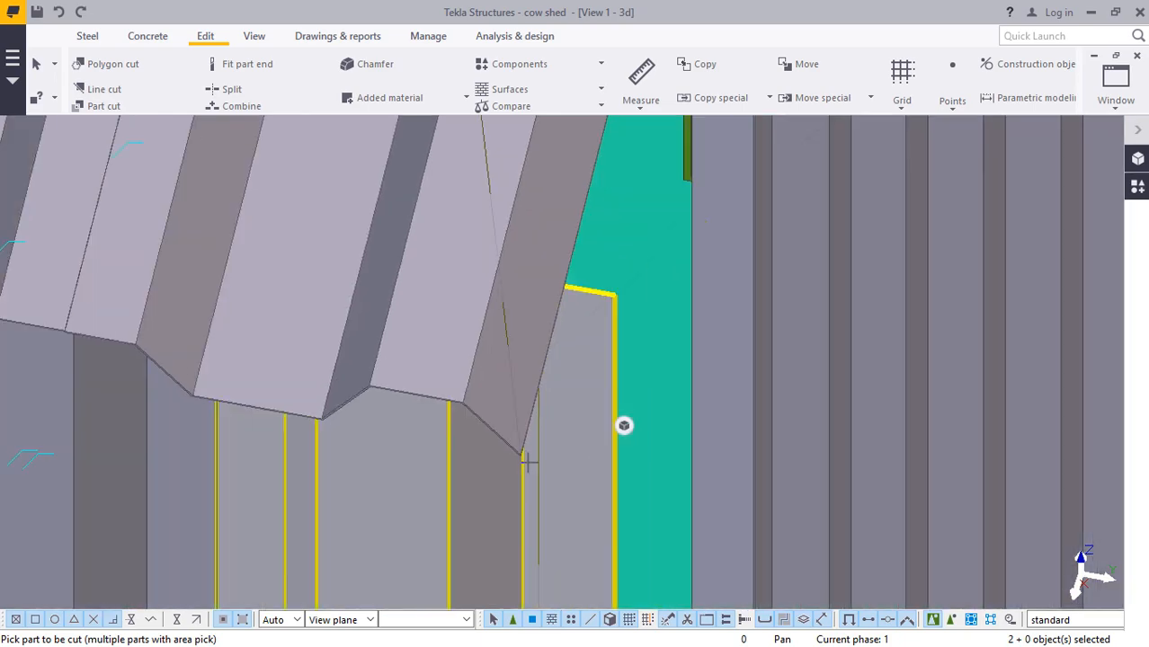
pyautogui.scroll(-10, 570, 456)
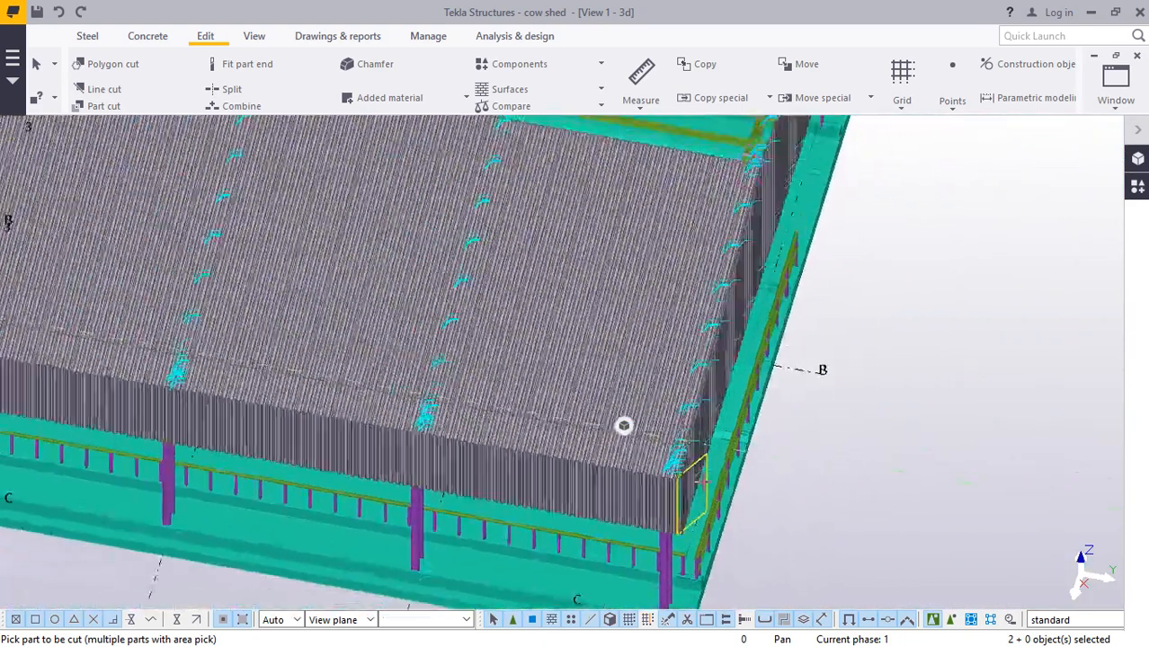
pyautogui.scroll(-3, 623, 425)
pyautogui.rightClick(995, 195)
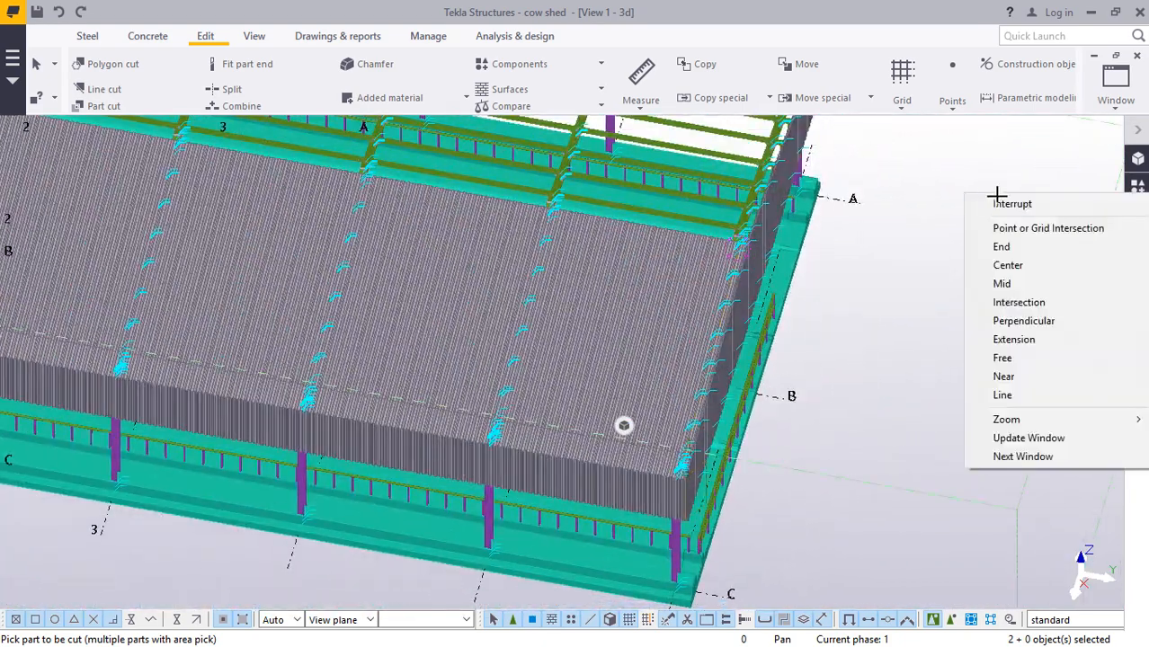
pyautogui.click(1012, 205)
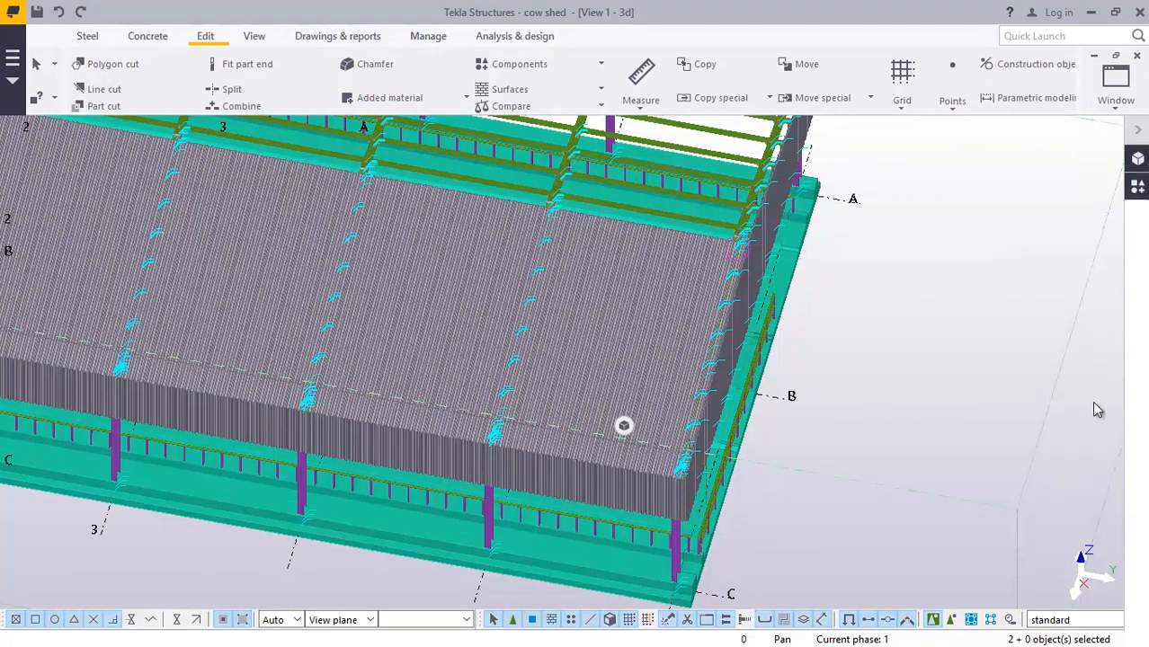
# - Examine the trimmed roof sheet edge at the far gable, the ridge area, and the first roof strip at the grid 1 gable
pyautogui.scroll(2, 652, 235)
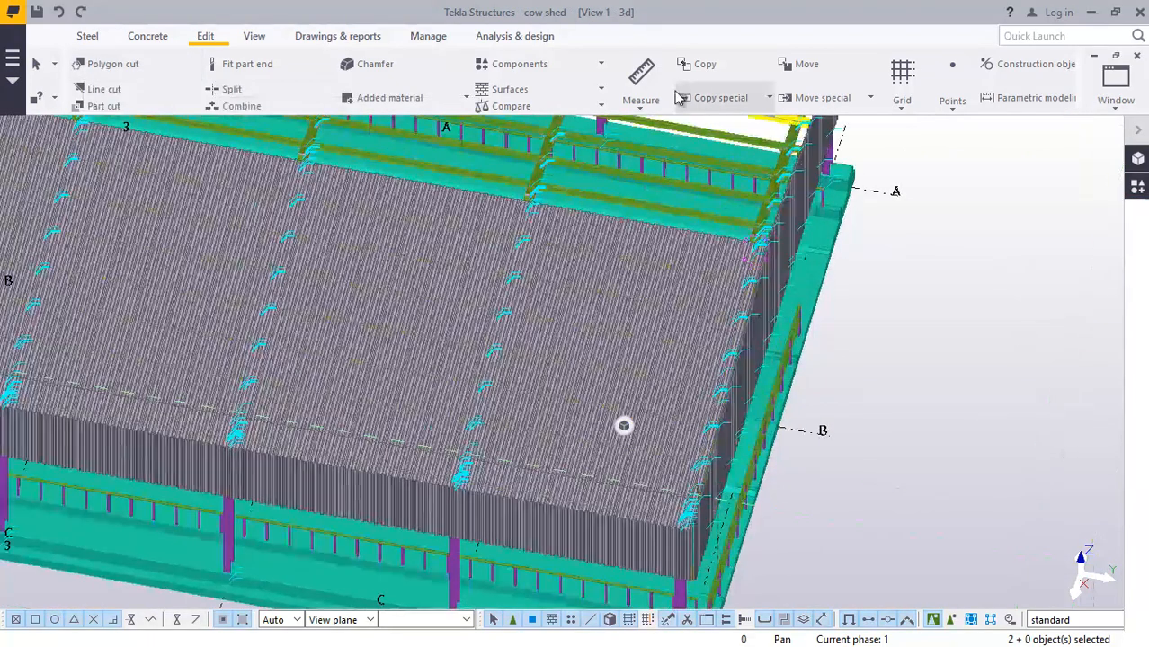
pyautogui.click(257, 42)
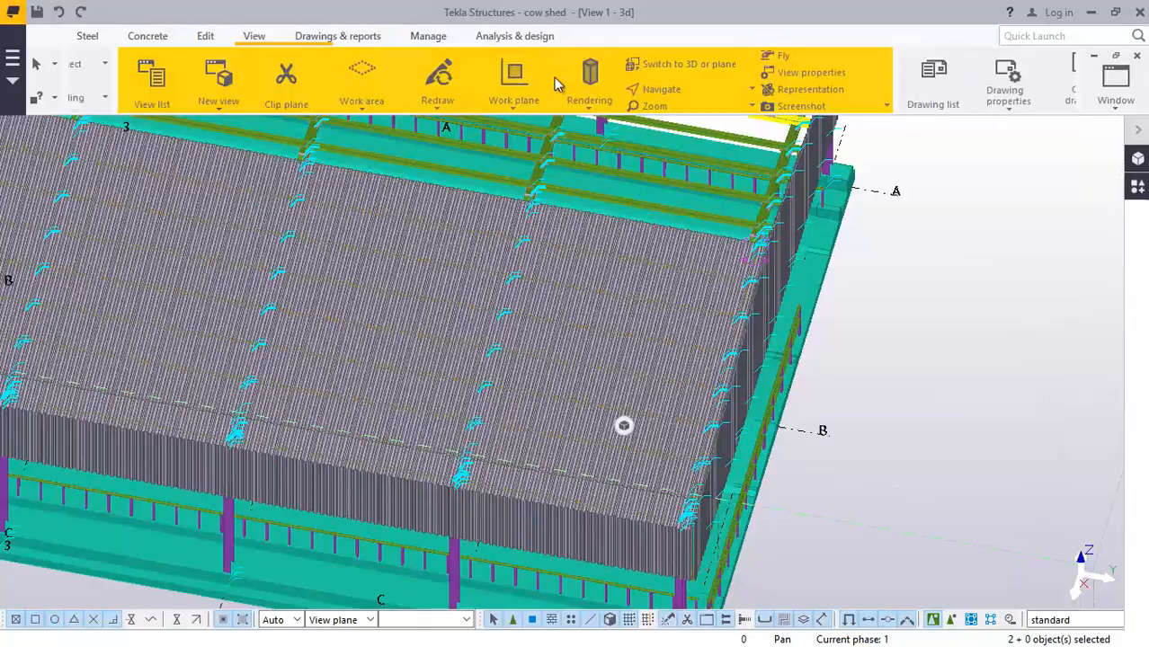
pyautogui.click(630, 89)
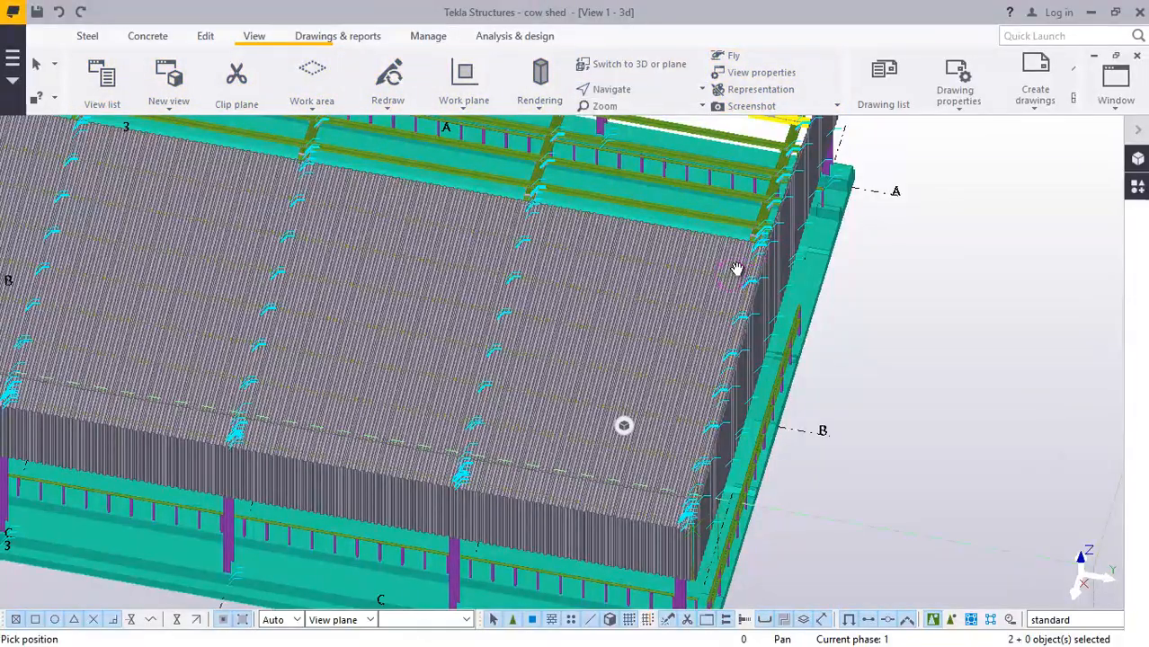
pyautogui.moveTo(736, 269); pyautogui.dragTo(762, 270)
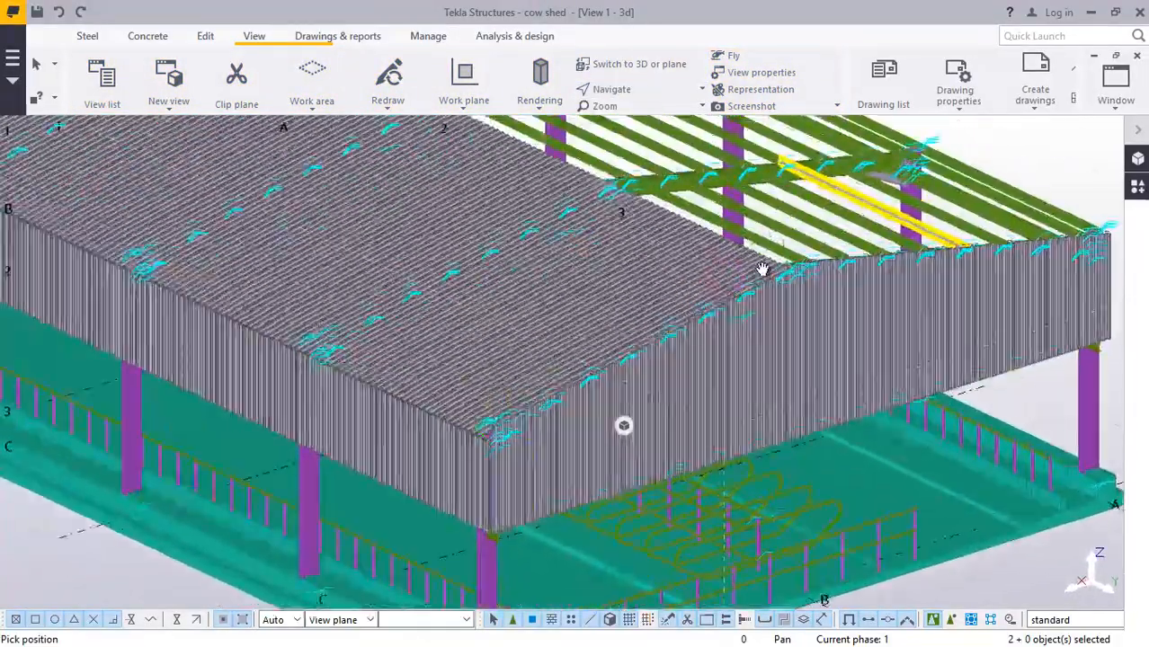
pyautogui.scroll(6, 762, 269)
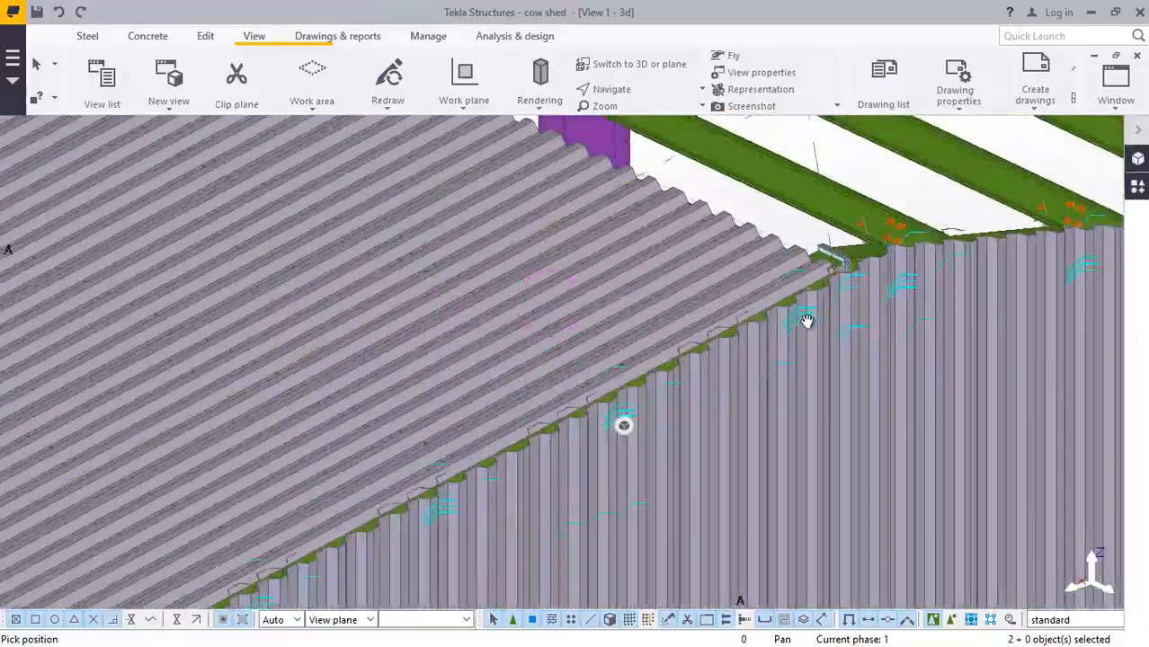
pyautogui.scroll(-8, 806, 322)
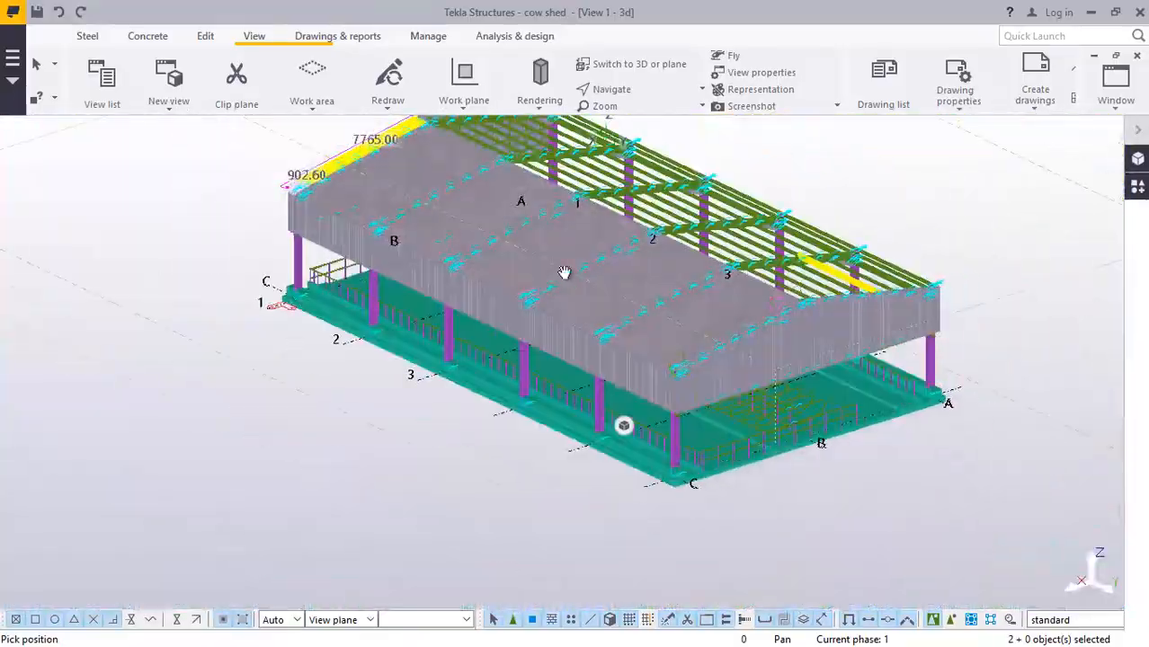
pyautogui.moveTo(563, 273)
pyautogui.mouseDown()
pyautogui.moveTo(503, 252)
pyautogui.moveTo(727, 245)
pyautogui.mouseUp()
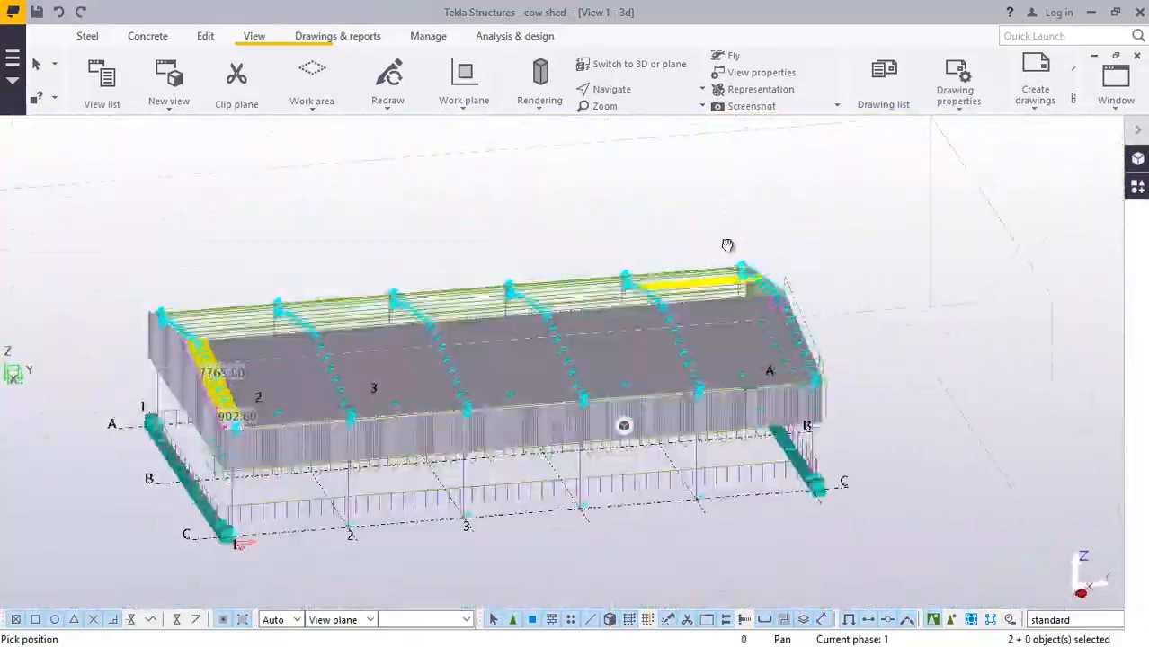
pyautogui.keyDown('ctrl'); pyautogui.moveTo(727, 244); pyautogui.dragTo(861, 259, button='middle'); pyautogui.keyUp('ctrl')
pyautogui.scroll(2, 569, 501)
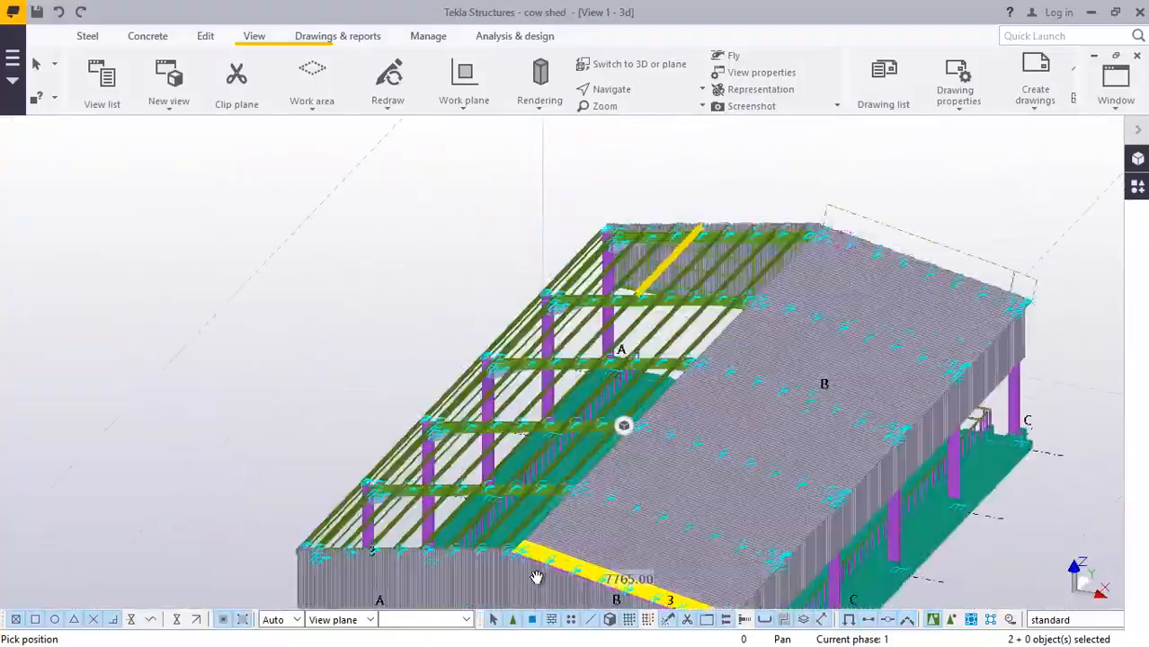
pyautogui.scroll(2, 532, 558)
pyautogui.scroll(-3, 540, 521)
pyautogui.scroll(5, 528, 512)
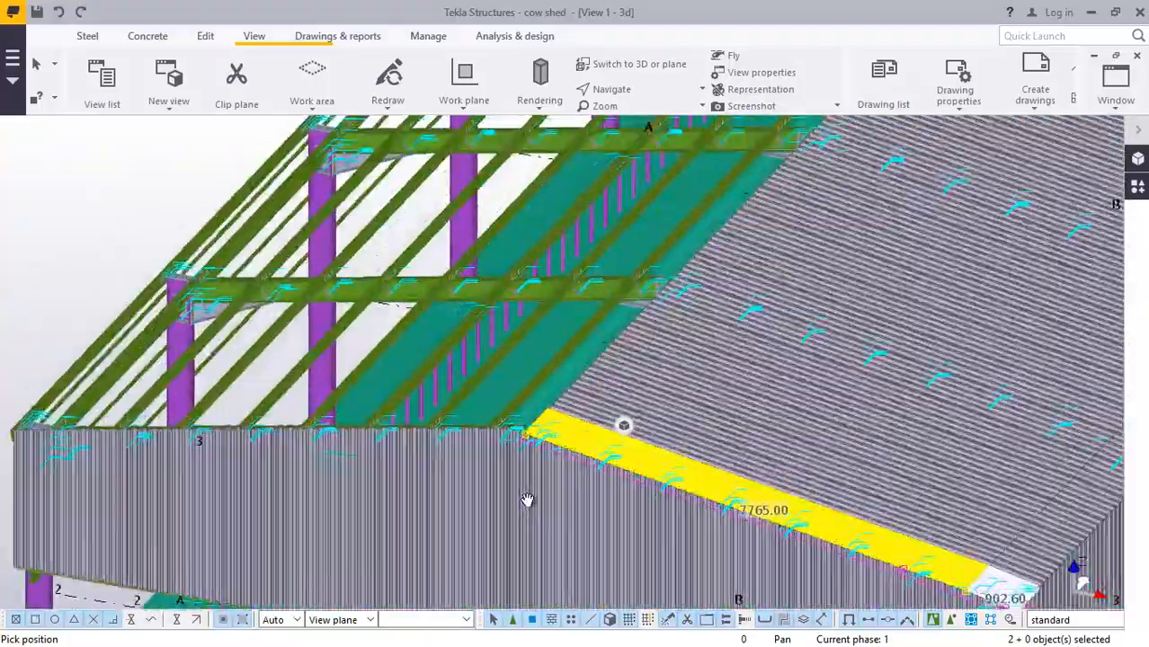
pyautogui.scroll(6, 527, 500)
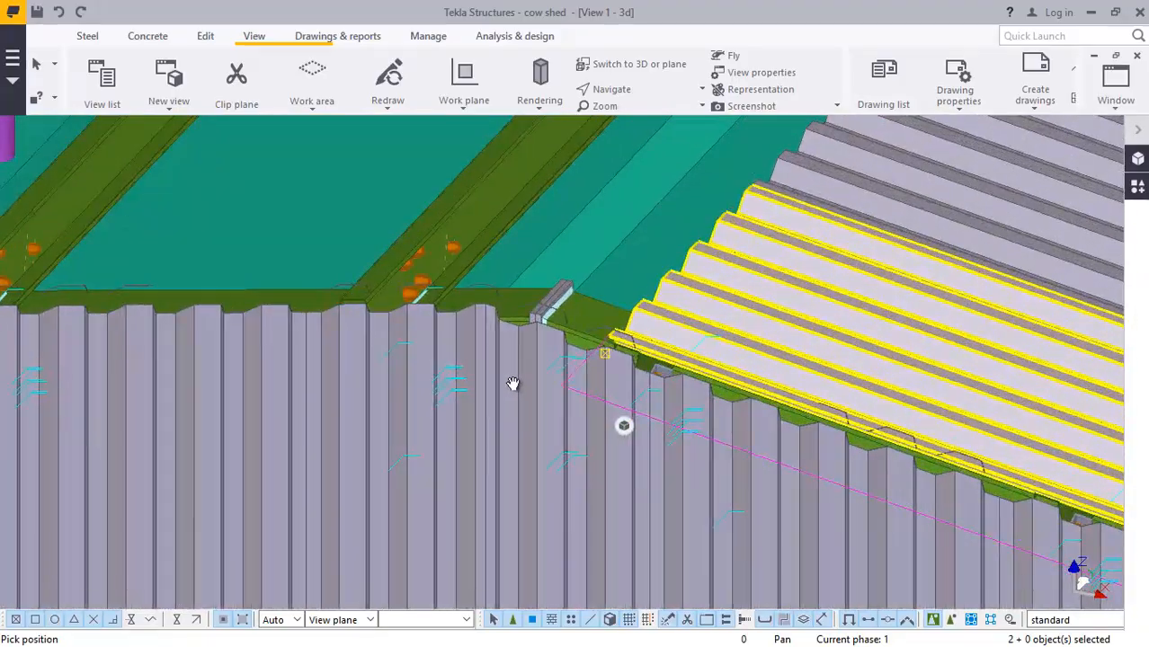
pyautogui.scroll(-8, 513, 383)
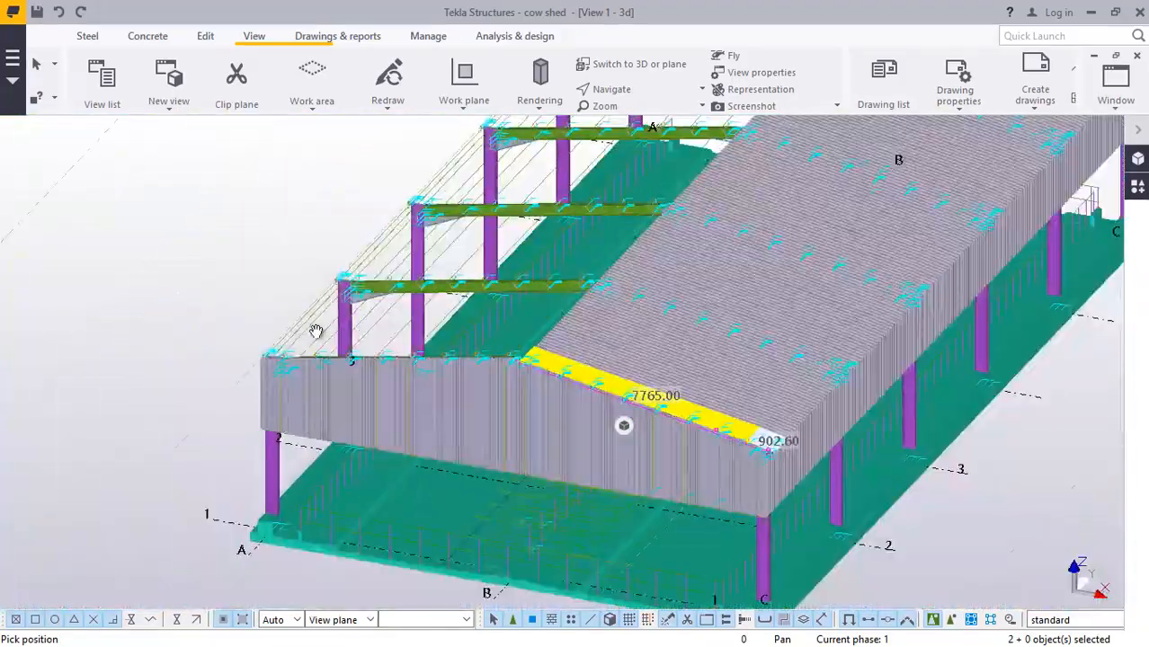
pyautogui.rightClick(136, 222)
pyautogui.click(184, 233)
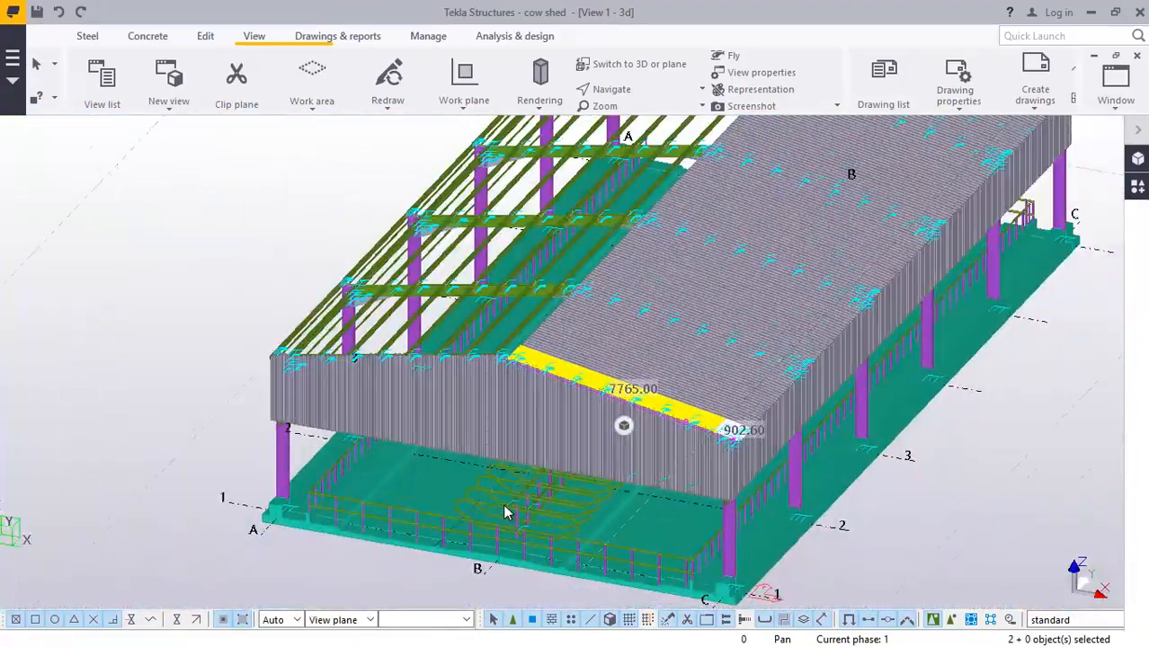
# - Place the work plane at the grid 1/B intersection, upright in the gable plane with X pointing towards grid C
pyautogui.scroll(4, 529, 564)
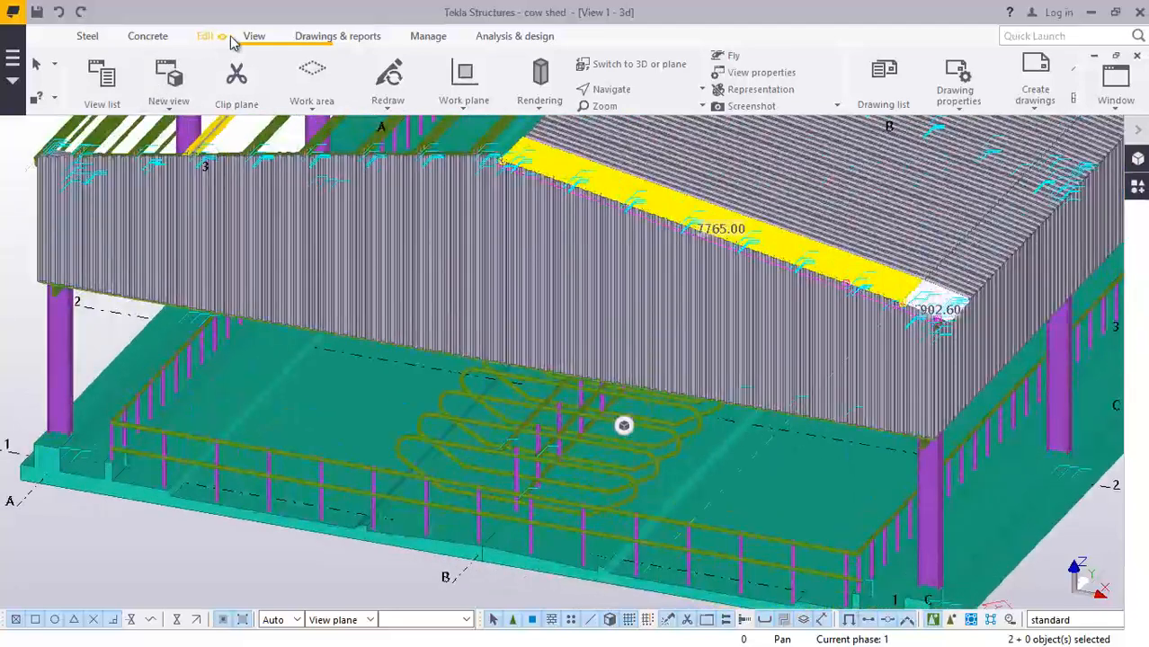
pyautogui.click(467, 108)
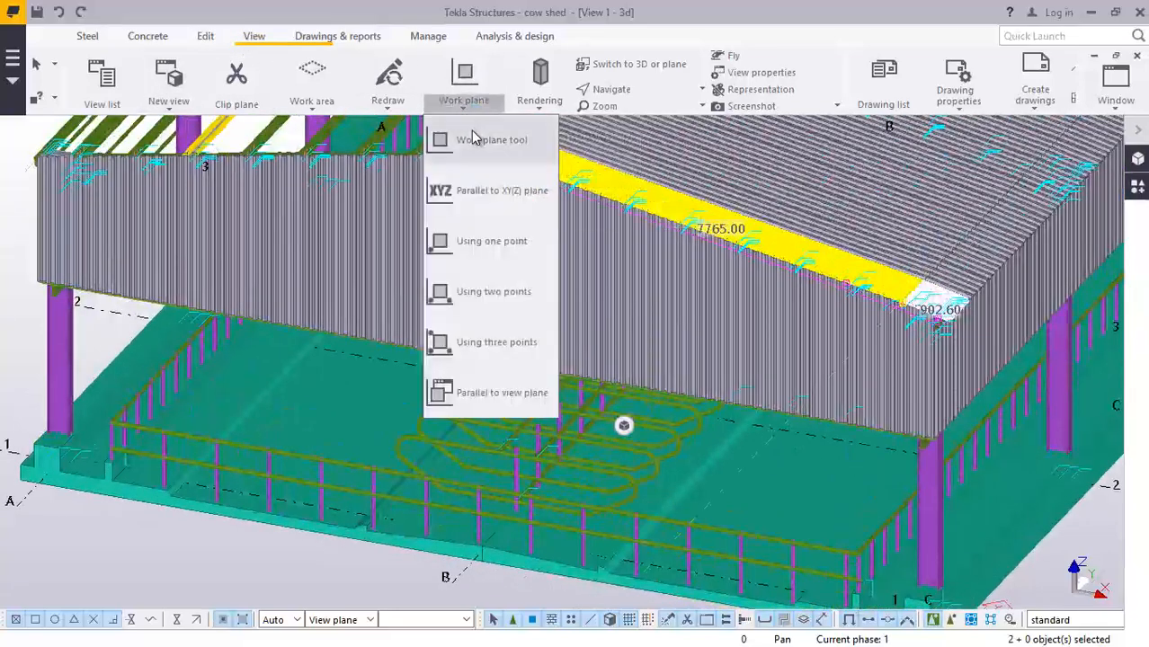
pyautogui.click(476, 137)
pyautogui.scroll(4, 404, 562)
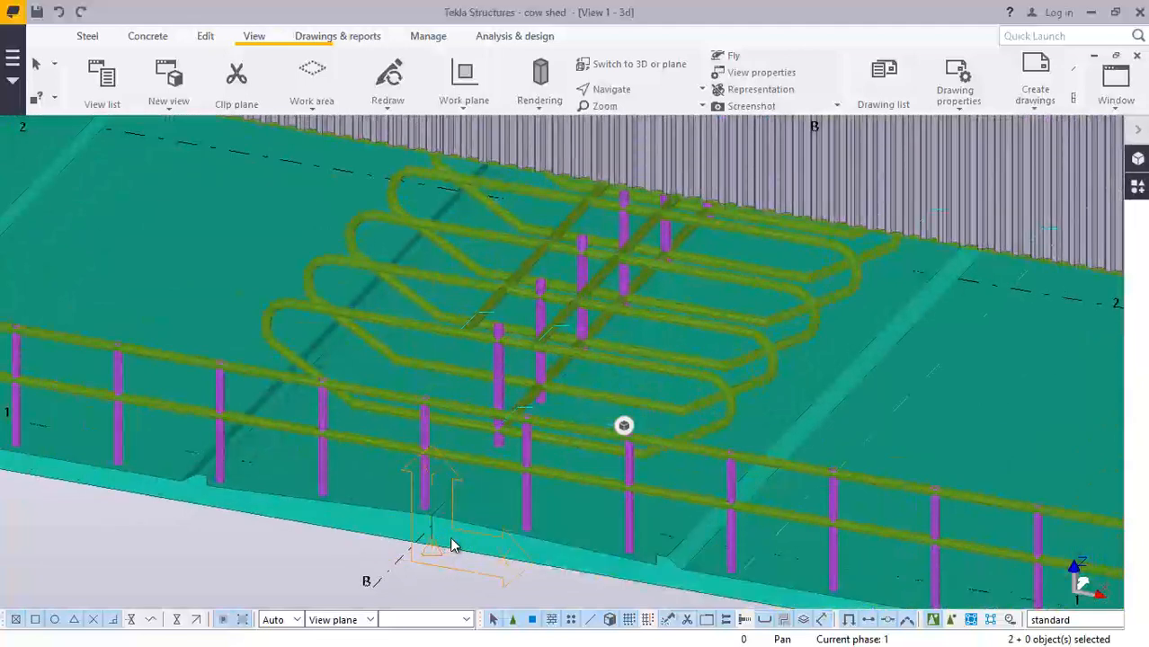
pyautogui.rightClick(276, 564)
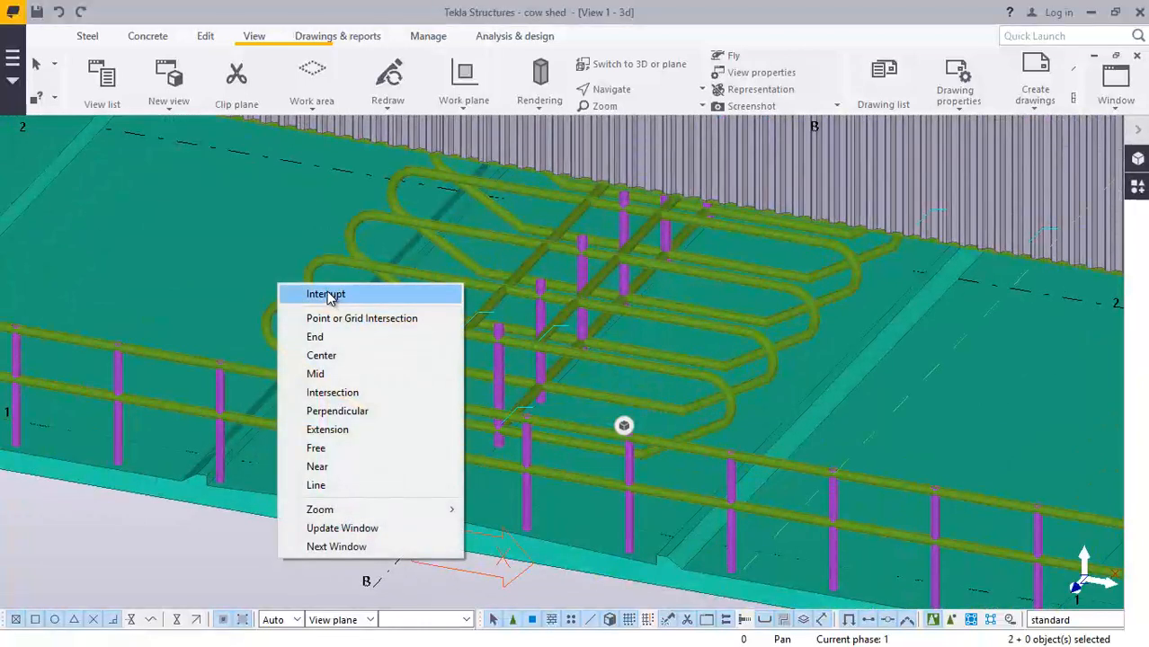
pyautogui.click(330, 296)
# - Mirror-copy the selected ridge and eave roof sheets about a vertical line through grid B onto the opposite roof slope
pyautogui.scroll(1, 425, 517)
pyautogui.scroll(-4, 433, 537)
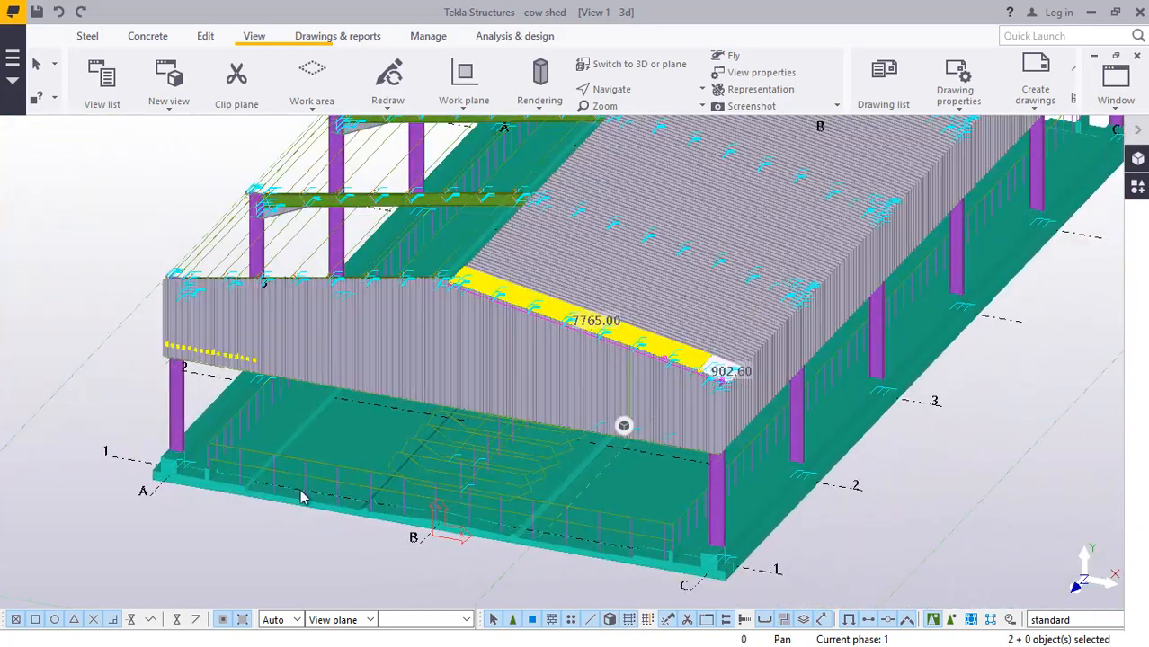
pyautogui.scroll(2, 348, 547)
pyautogui.rightClick(258, 569)
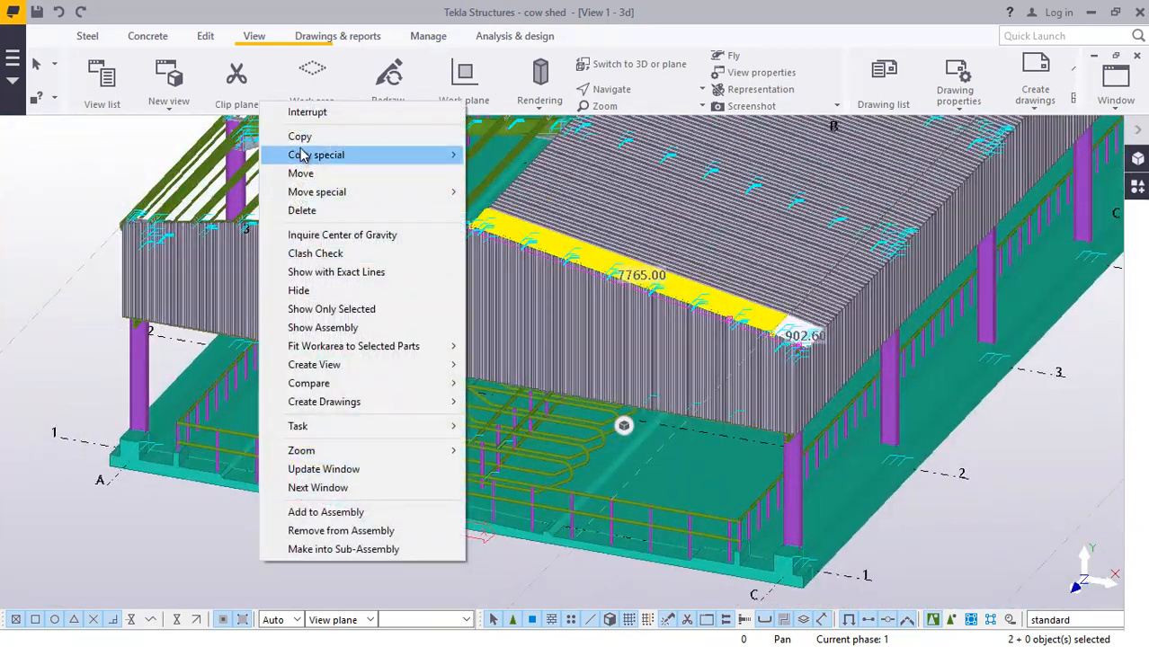
pyautogui.moveTo(440, 161)
pyautogui.click(503, 193)
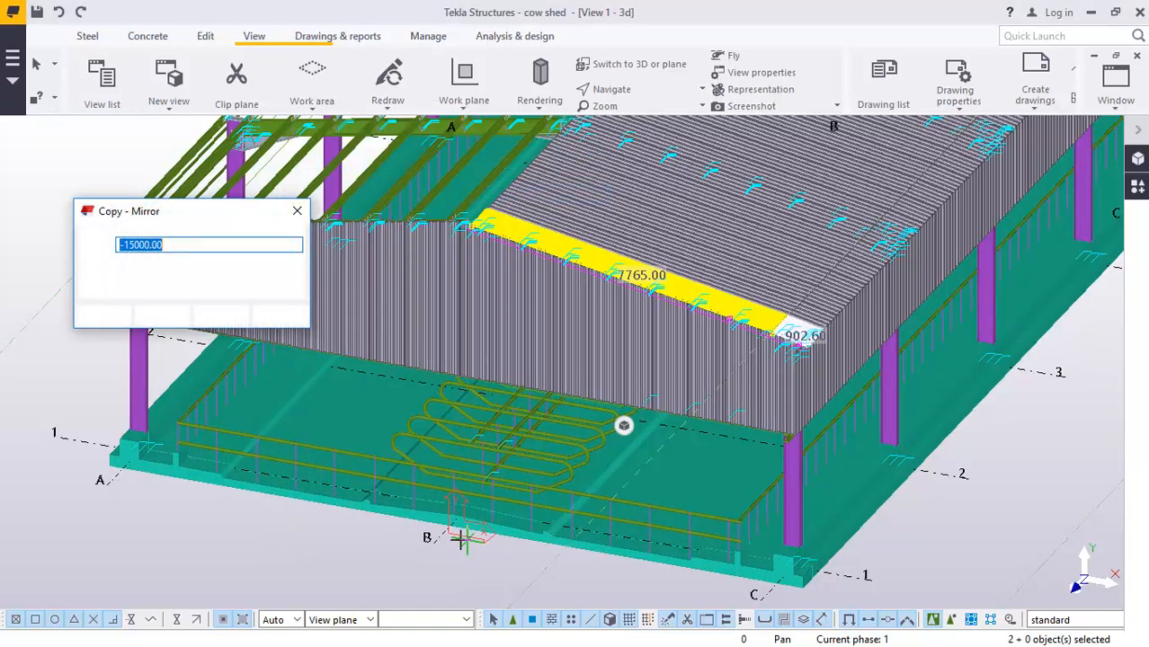
pyautogui.scroll(4, 458, 535)
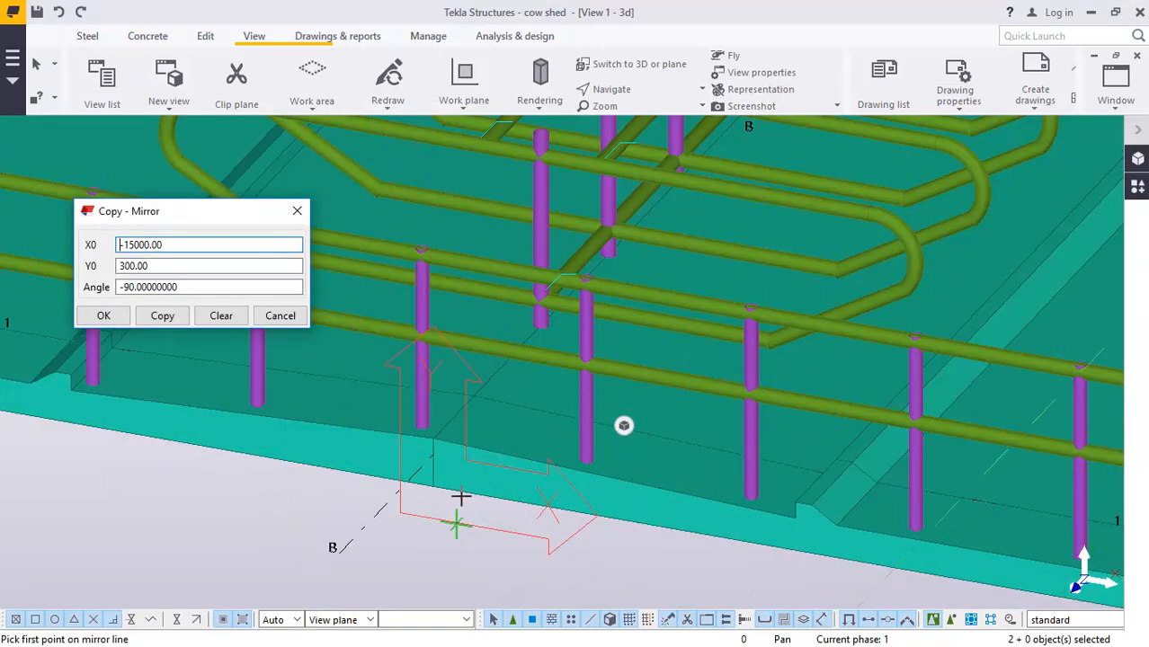
pyautogui.scroll(2, 447, 465)
pyautogui.click(429, 429)
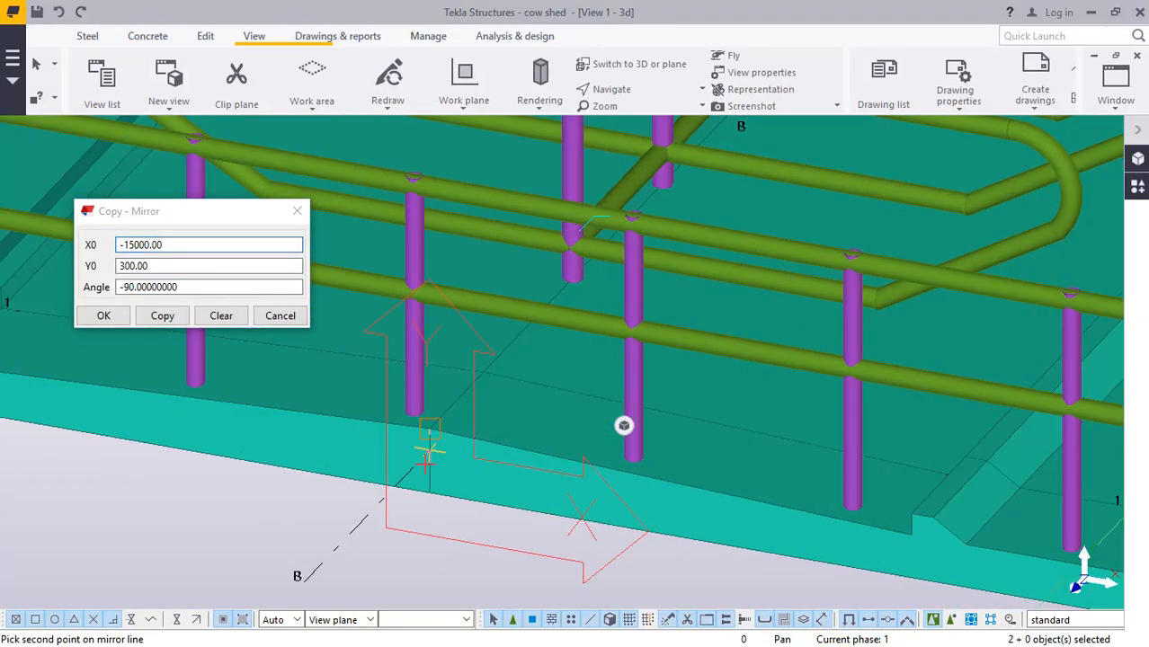
pyautogui.click(162, 319)
pyautogui.click(104, 315)
# - Examine the mirrored roof strip at the grid 1 gable, from the ridge to the eave on the grid A side
pyautogui.scroll(-6, 479, 368)
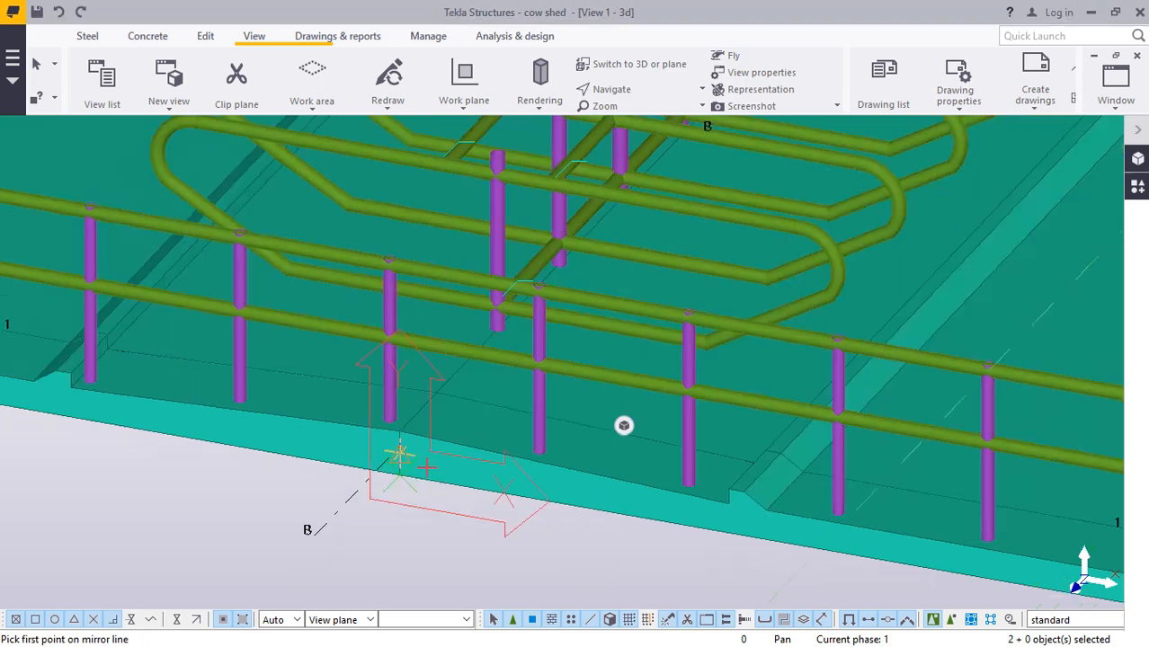
pyautogui.scroll(-4, 523, 509)
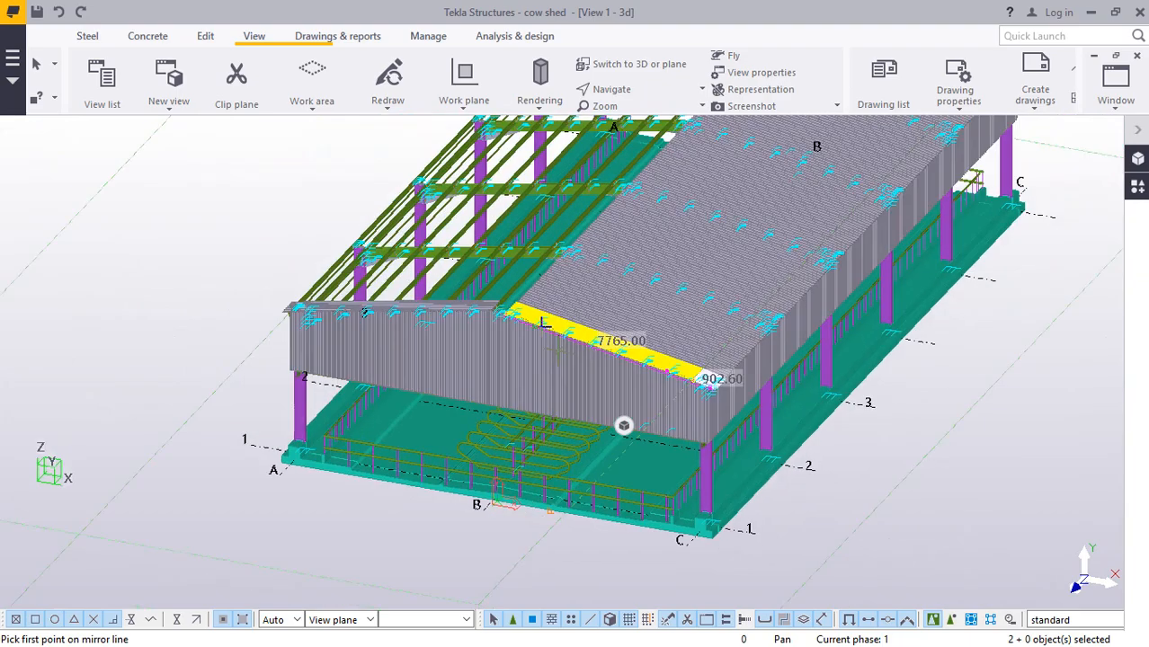
pyautogui.scroll(3, 522, 310)
pyautogui.scroll(4, 485, 301)
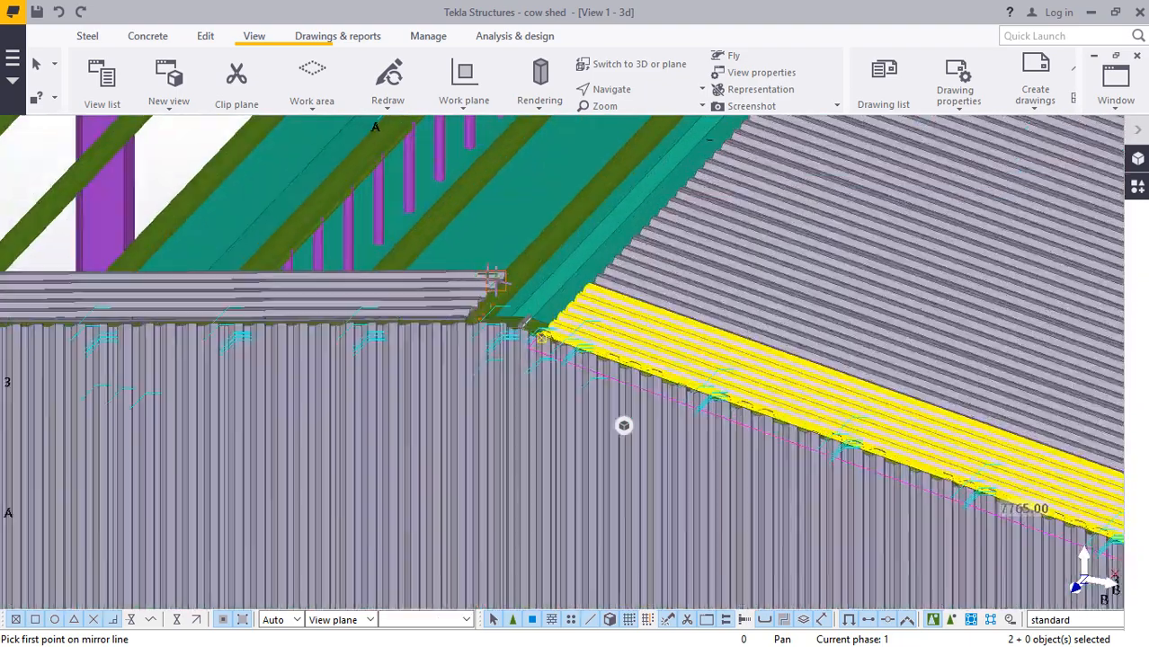
pyautogui.scroll(-4, 719, 336)
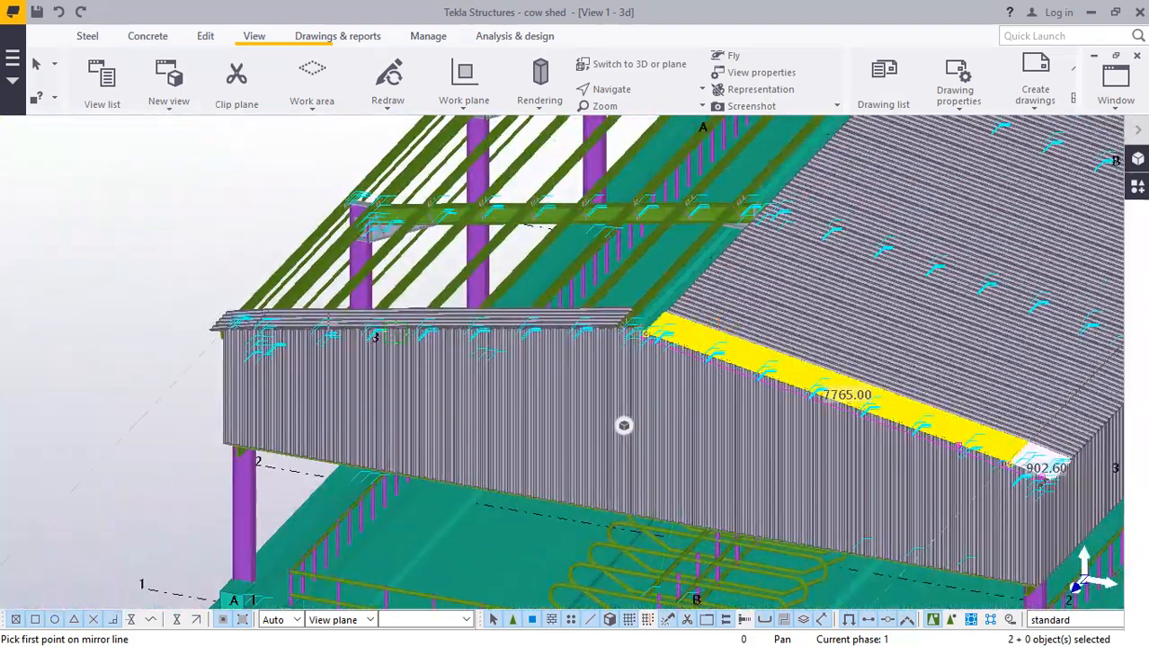
pyautogui.scroll(4, 150, 283)
pyautogui.scroll(4, 117, 282)
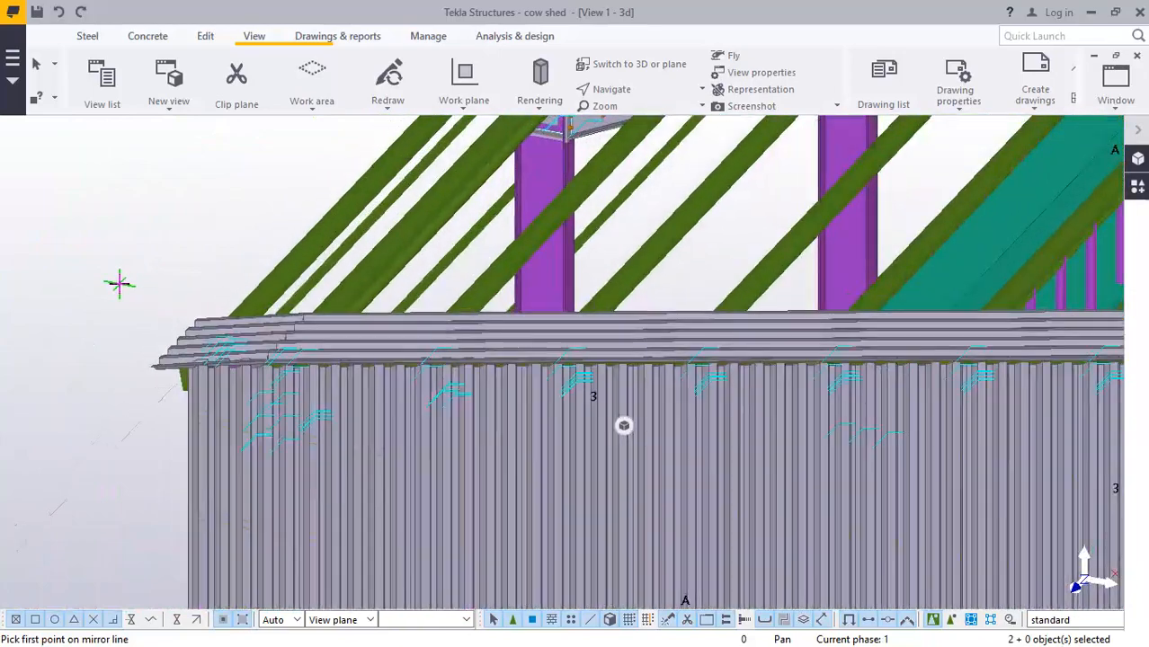
# - Set the work plane horizontal with Z pointing up, through a point on grid line 1 beyond grid C
pyautogui.rightClick(107, 246)
pyautogui.click(162, 260)
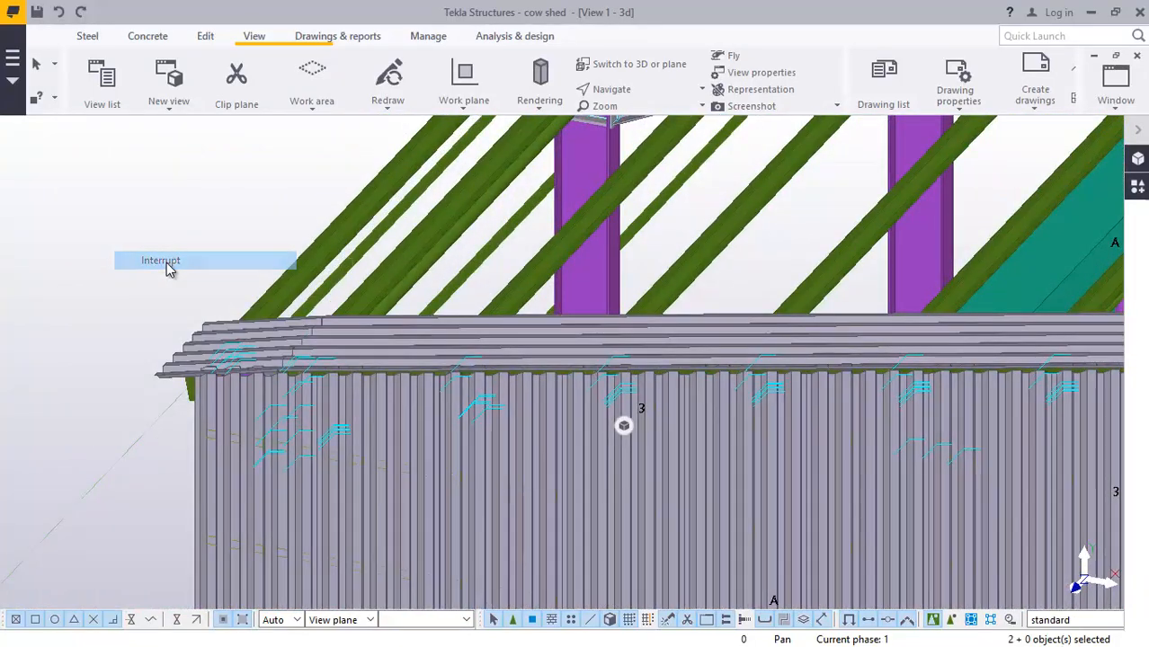
pyautogui.scroll(-5, 224, 283)
pyautogui.scroll(-3, 296, 279)
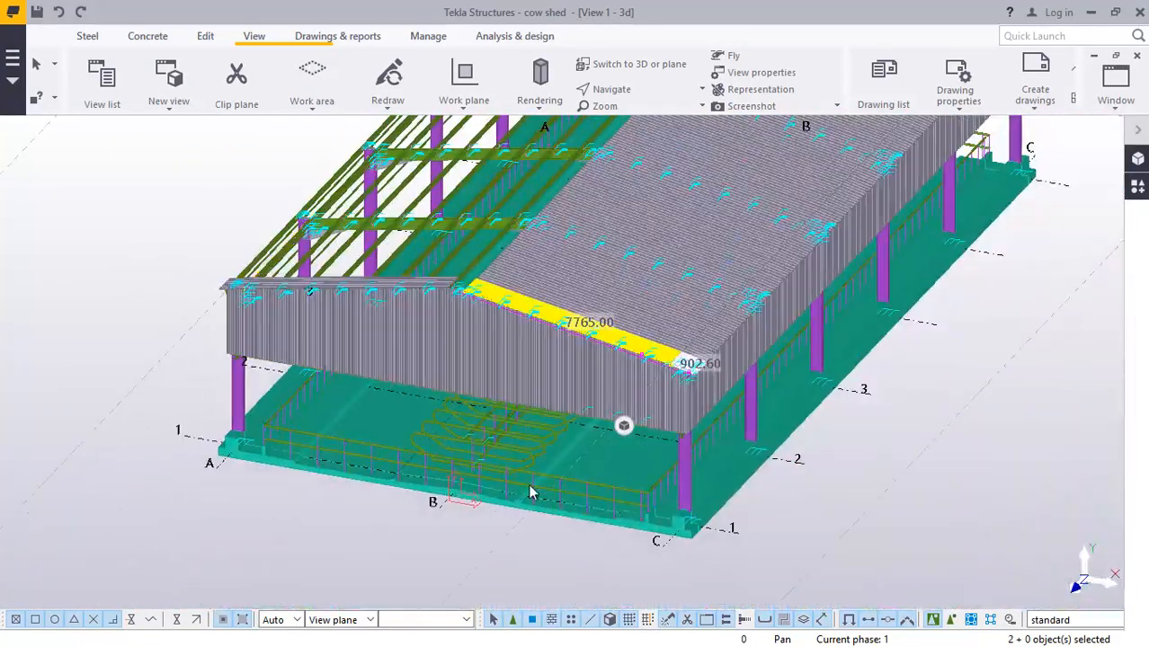
pyautogui.scroll(3, 620, 454)
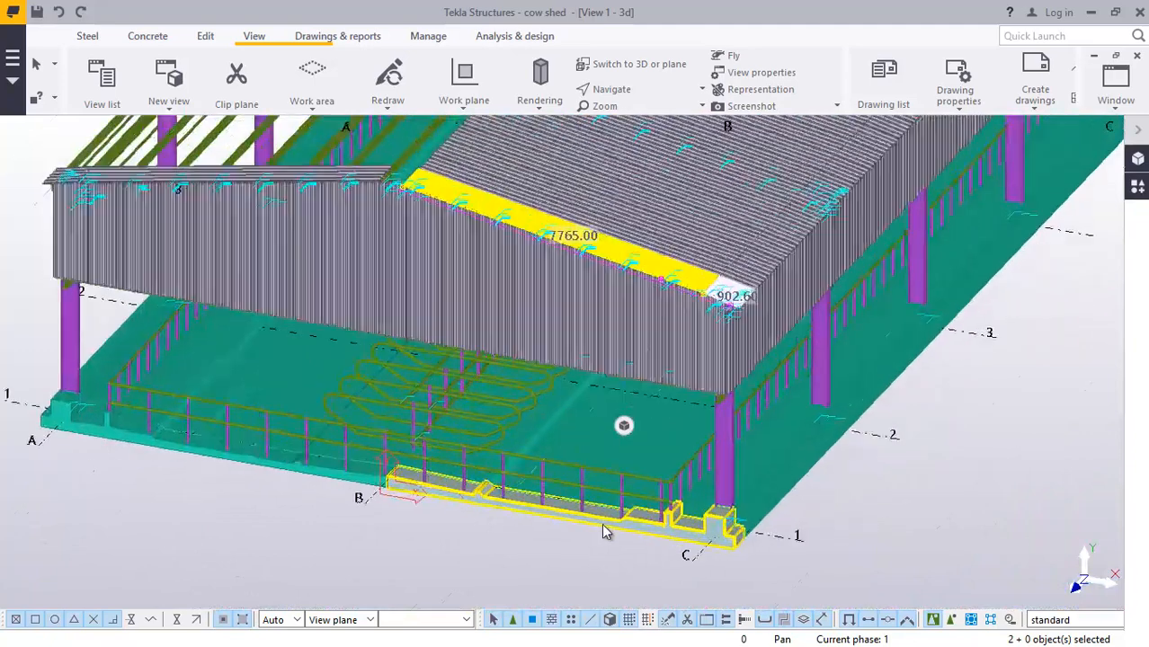
pyautogui.click(465, 100)
pyautogui.click(485, 243)
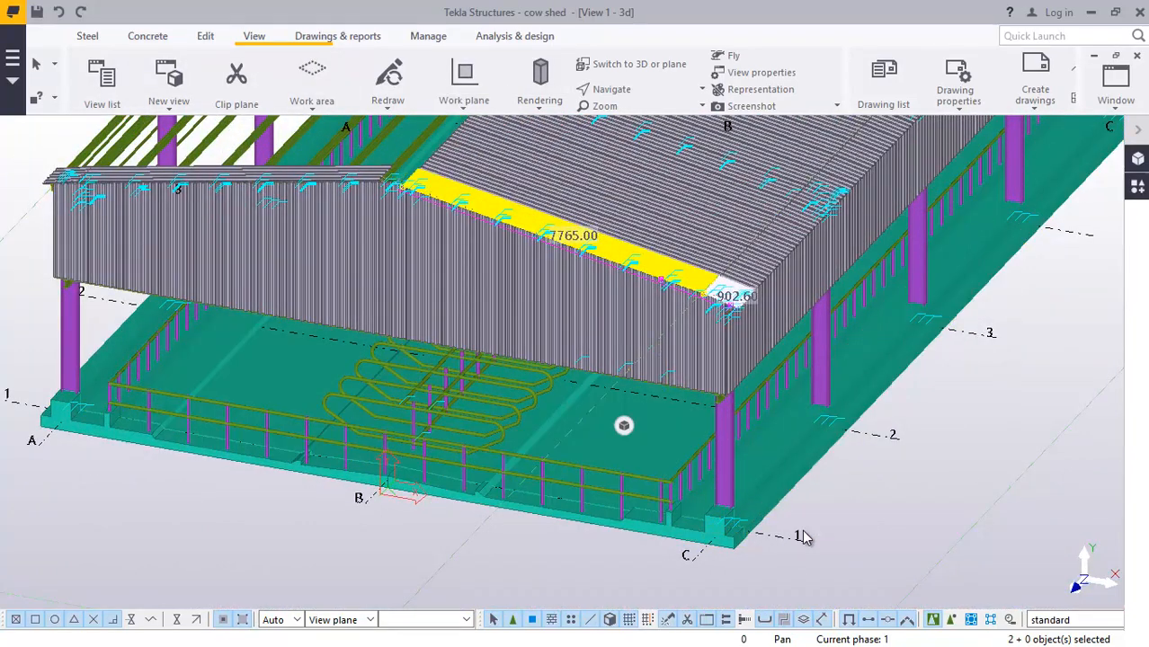
pyautogui.rightClick(852, 496)
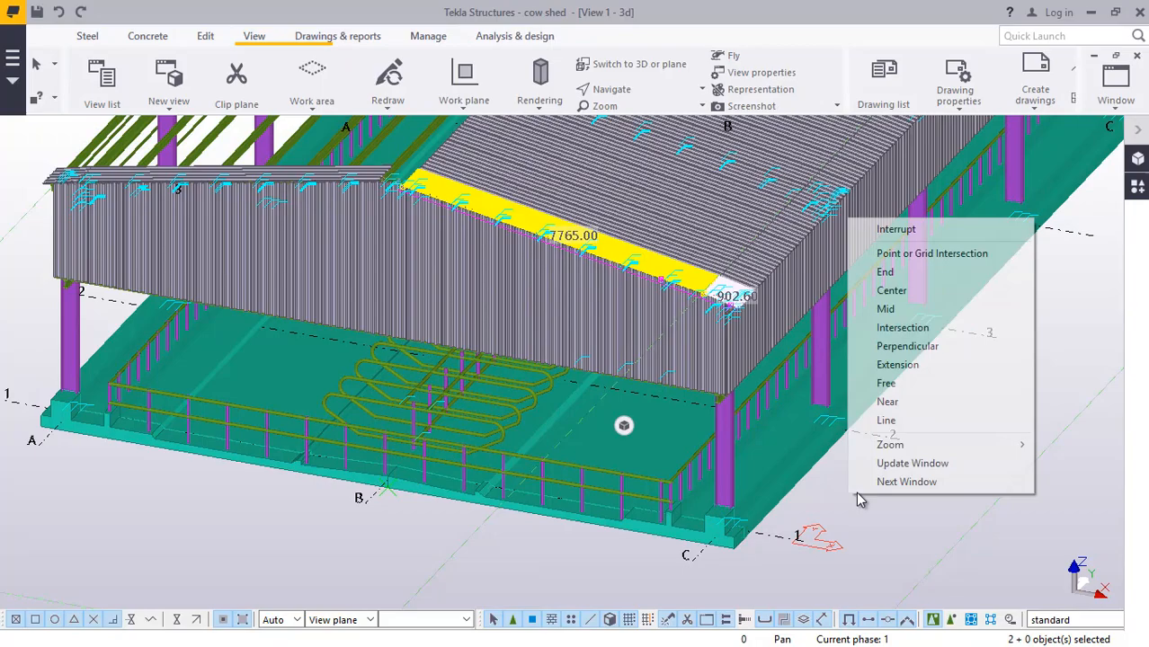
pyautogui.click(924, 231)
# - Copy the mirrored long and short roof sheets linearly along the grid A slope, with dY 900, dX and dZ 0, and 34 copies
pyautogui.scroll(2, 142, 155)
pyautogui.scroll(-2, 431, 404)
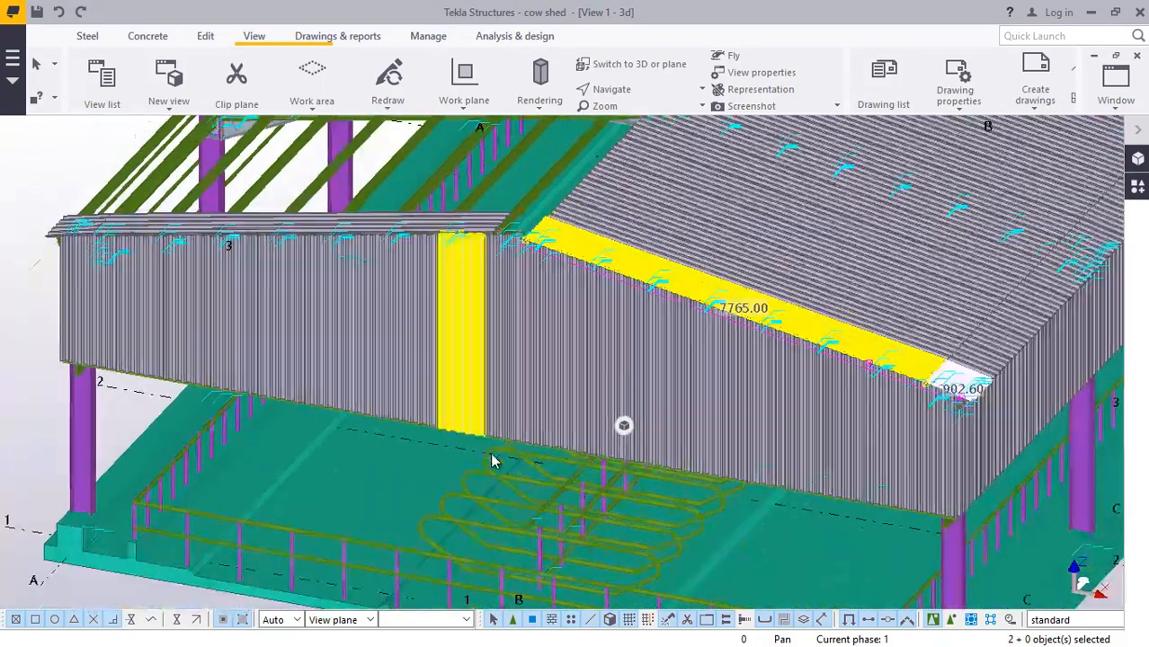
pyautogui.scroll(3, 289, 281)
pyautogui.scroll(3, 57, 277)
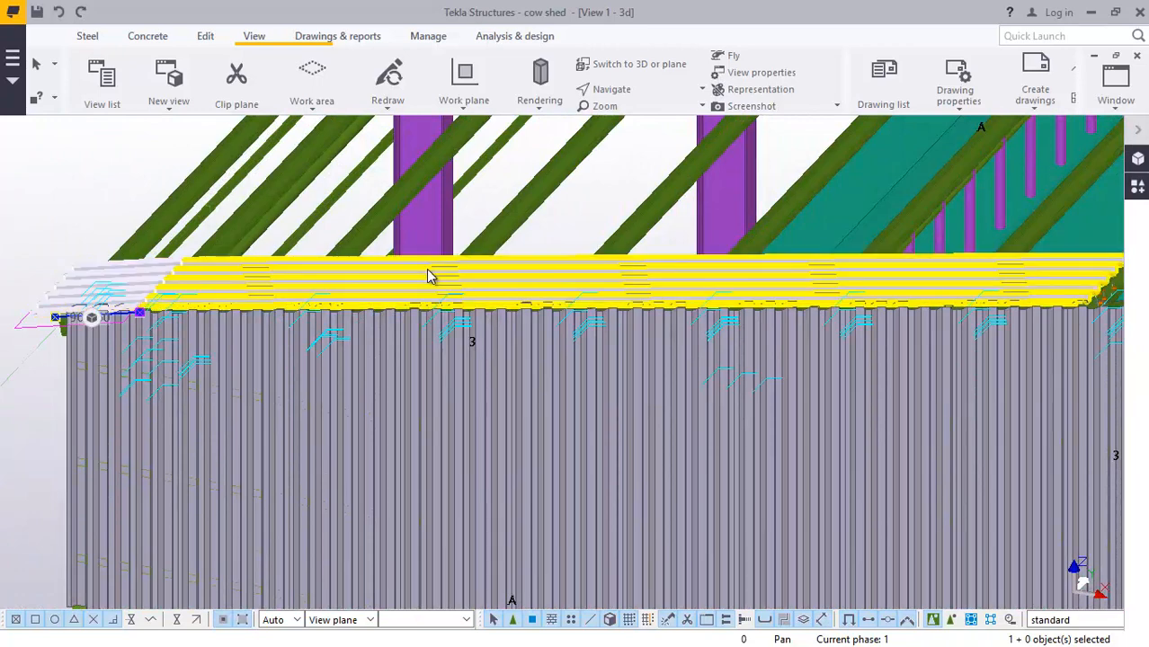
pyautogui.scroll(-2, 363, 292)
pyautogui.rightClick(104, 180)
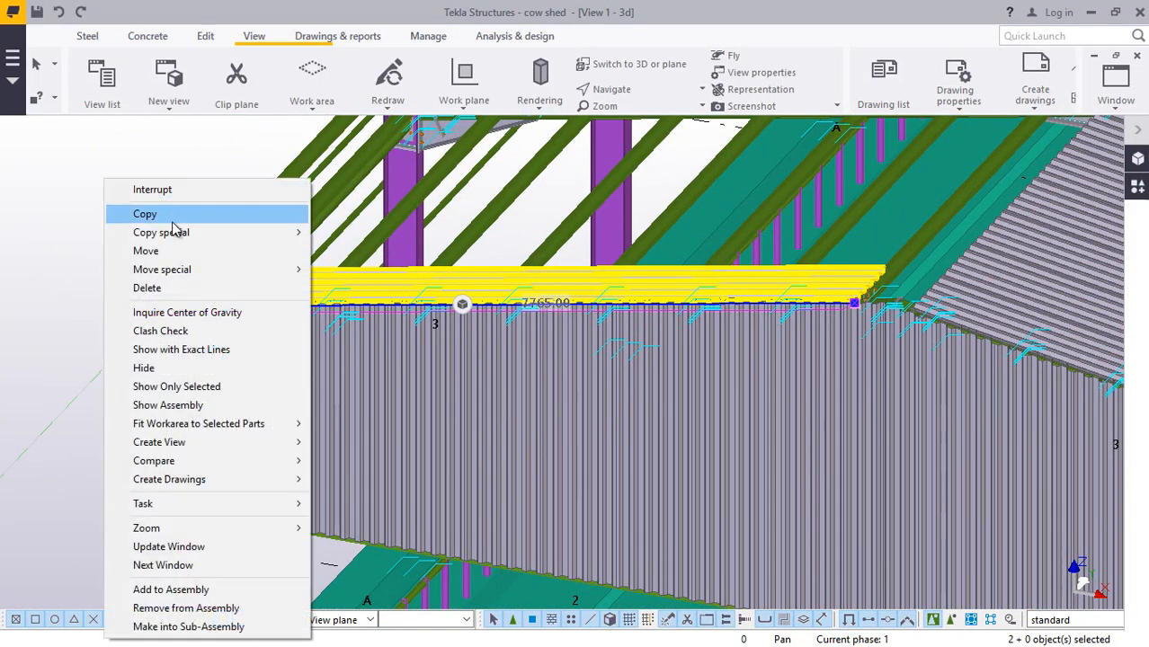
pyautogui.click(359, 235)
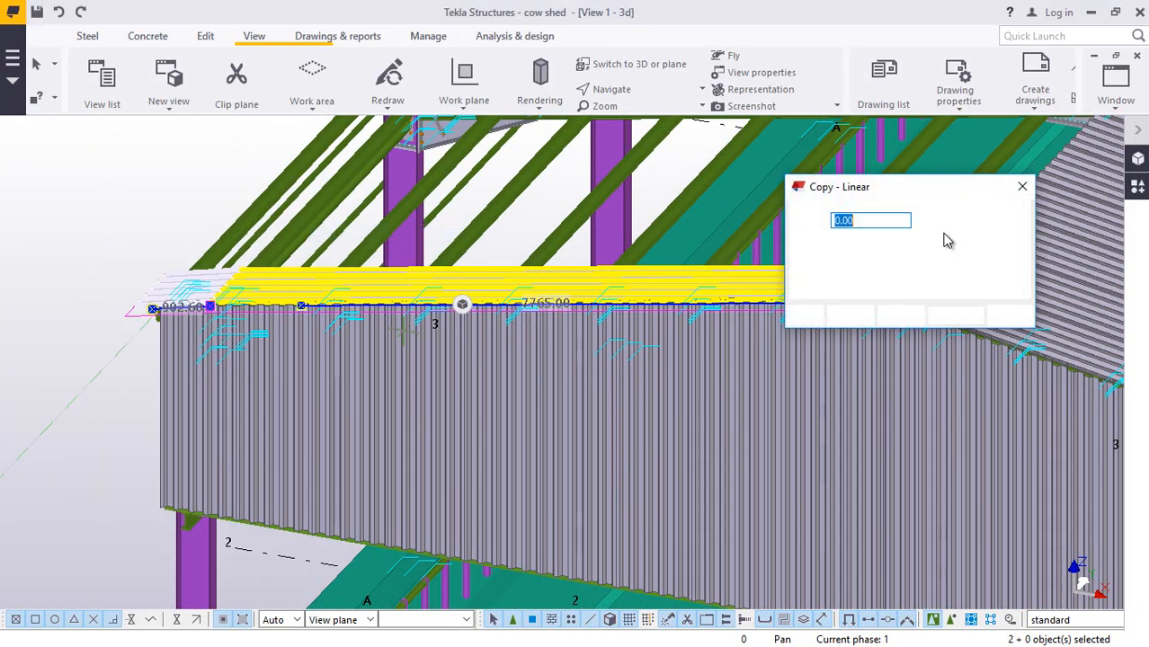
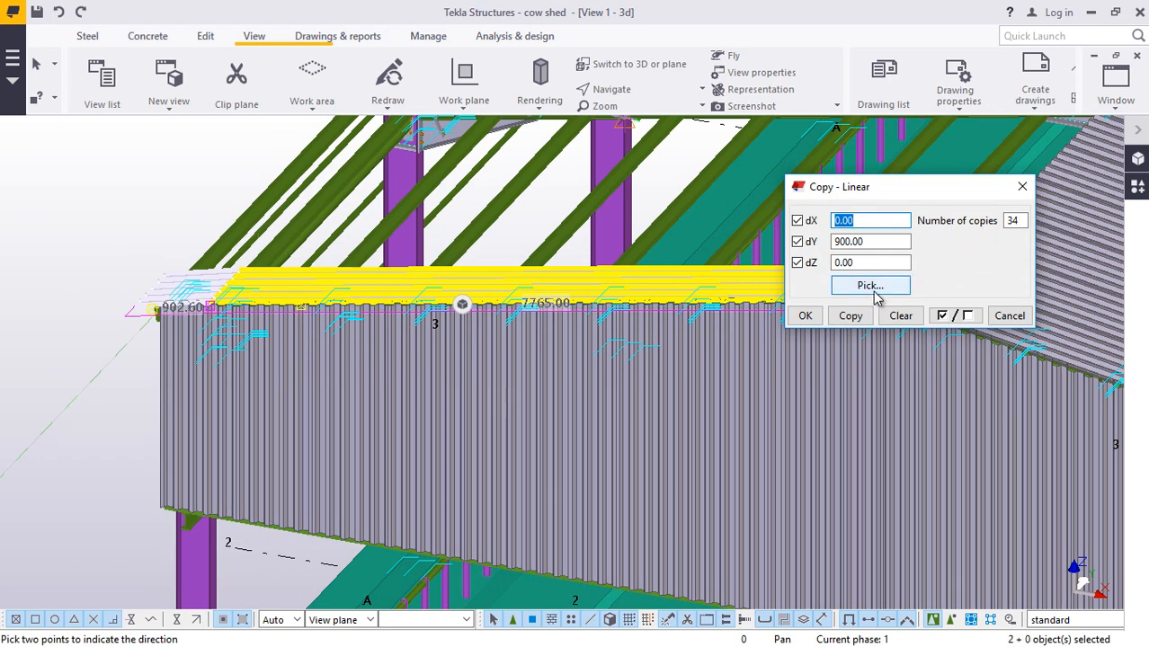
pyautogui.click(834, 320)
pyautogui.click(806, 316)
pyautogui.scroll(-3, 474, 425)
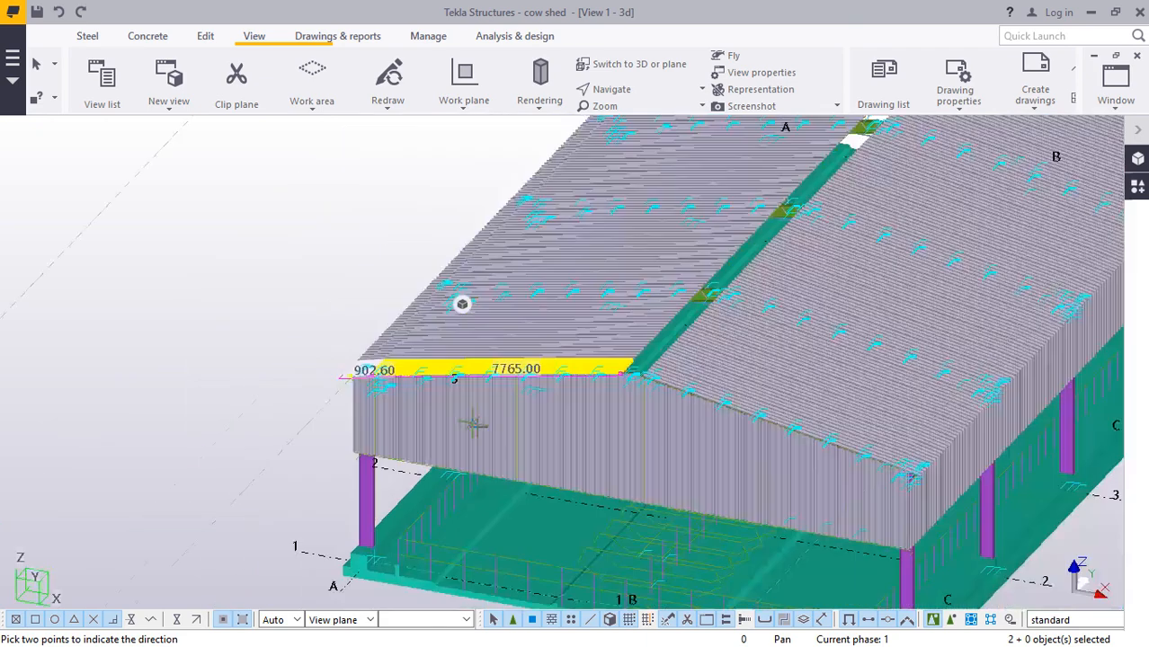
pyautogui.scroll(-5, 474, 424)
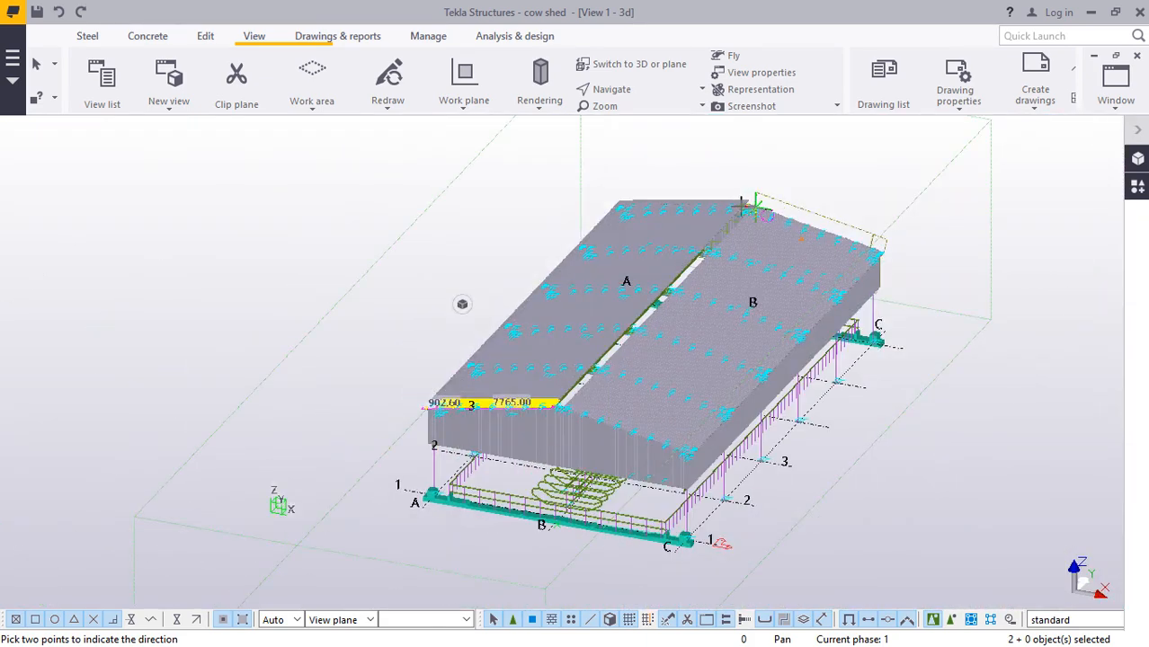
pyautogui.scroll(6, 741, 205)
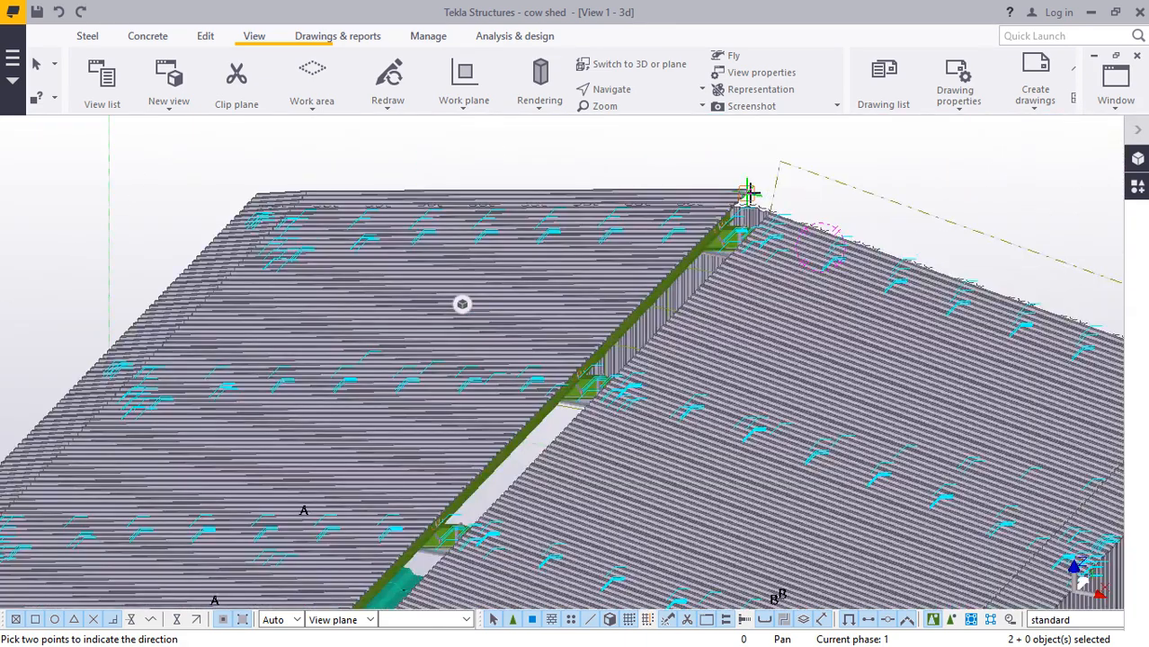
pyautogui.scroll(4, 747, 193)
pyautogui.rightClick(780, 173)
pyautogui.click(818, 187)
# - Delete the overhanging last long roof sheet at the far gable on the grid A slope
pyautogui.scroll(1, 716, 210)
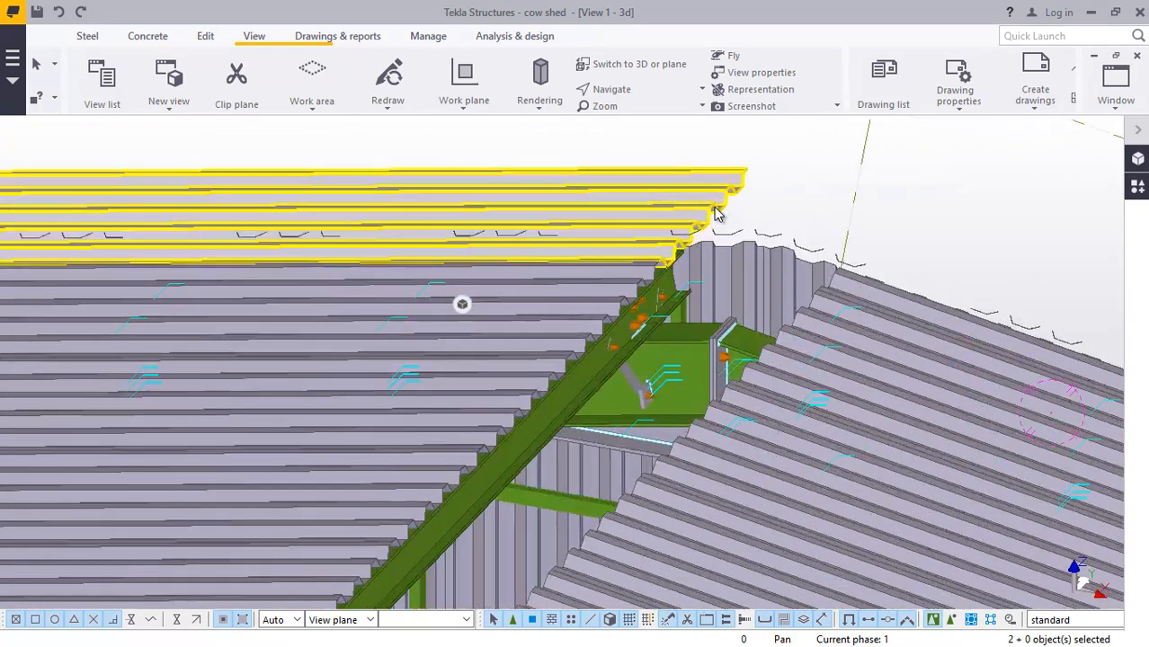
pyautogui.scroll(1, 717, 213)
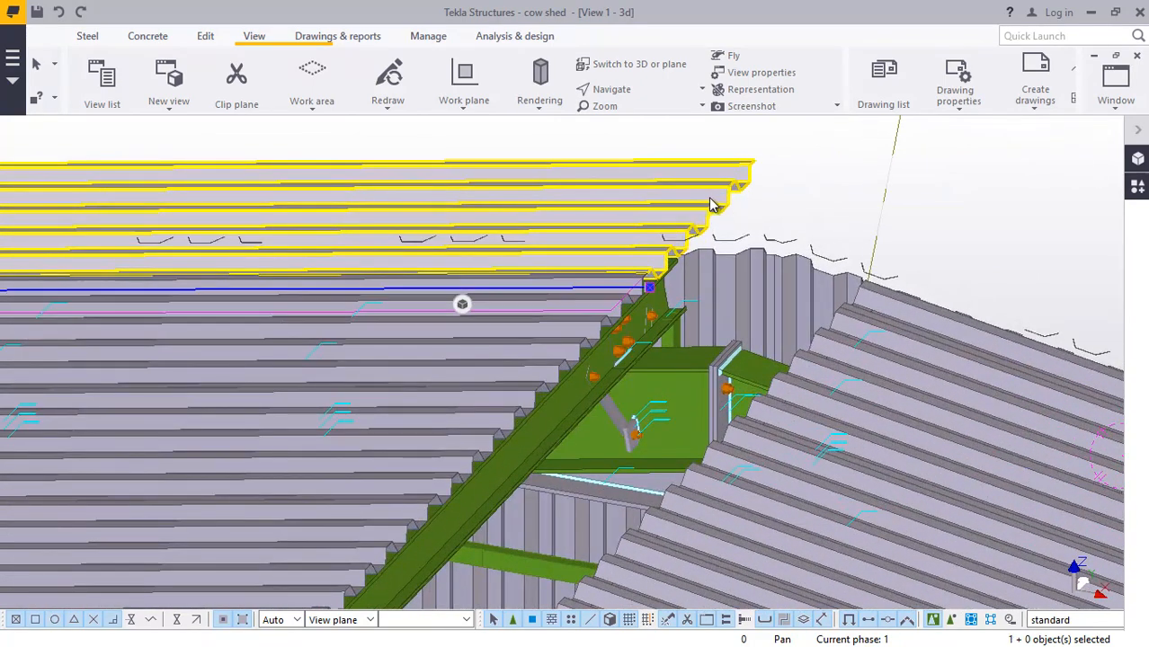
pyautogui.rightClick(798, 171)
pyautogui.click(856, 340)
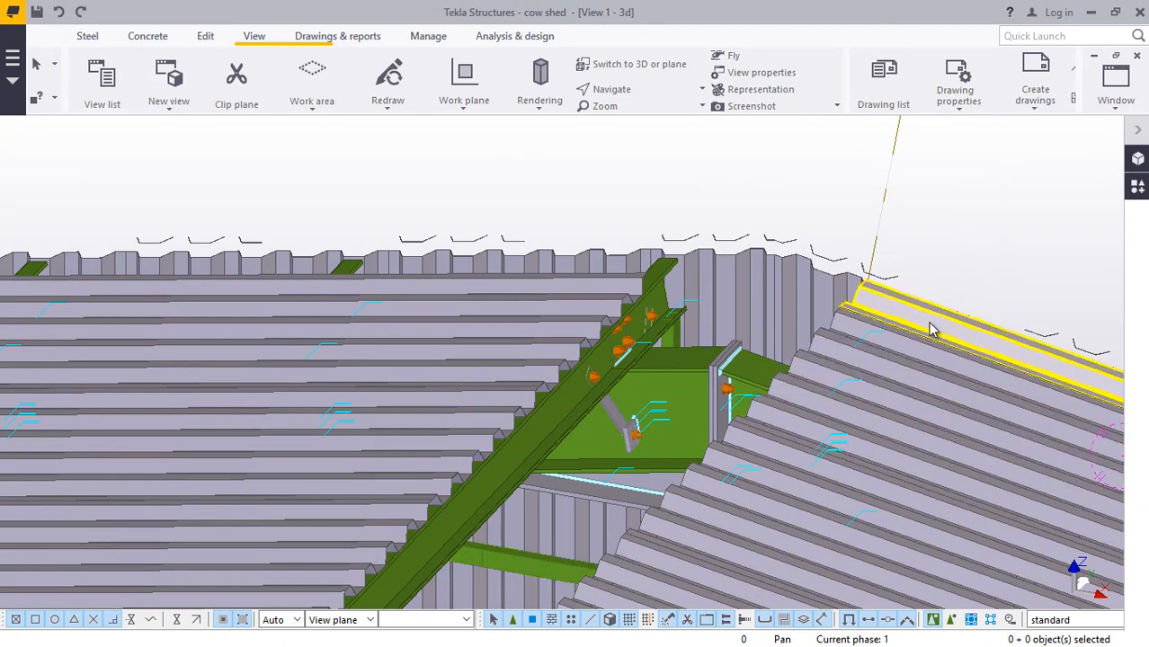
# - Select the trimmed long roof sheet and the trimmed short eave sheet at the far gable on the grid C slope
pyautogui.click(930, 330)
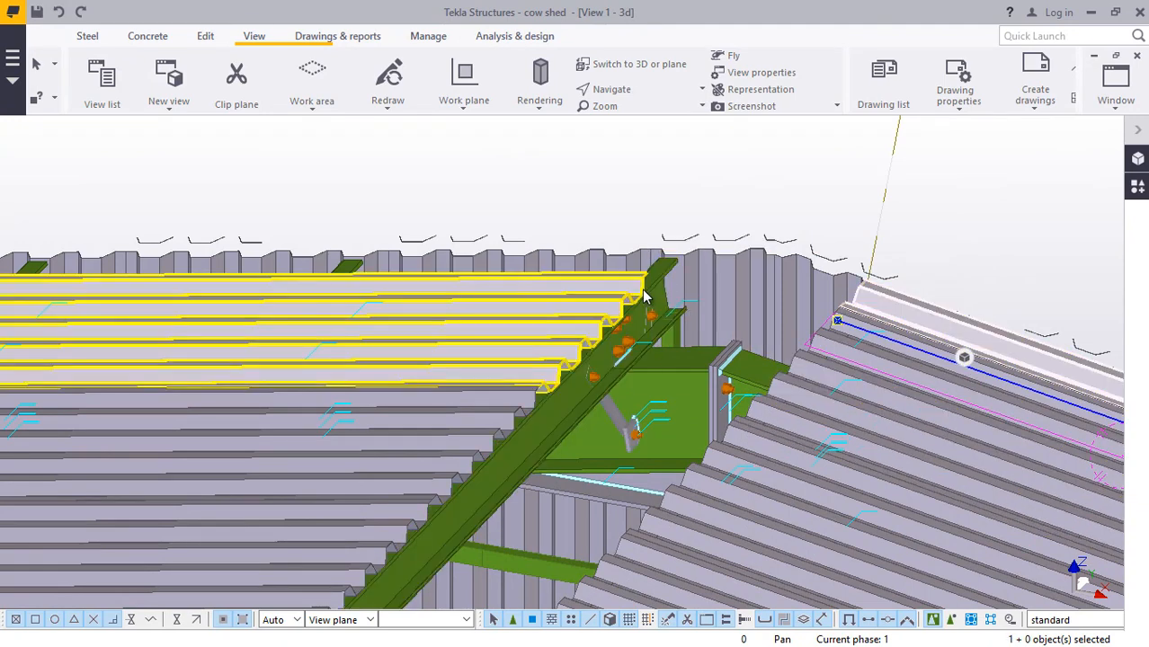
pyautogui.click(638, 89)
pyautogui.click(643, 116)
pyautogui.moveTo(643, 287); pyautogui.dragTo(446, 256)
pyautogui.scroll(-5, 441, 232)
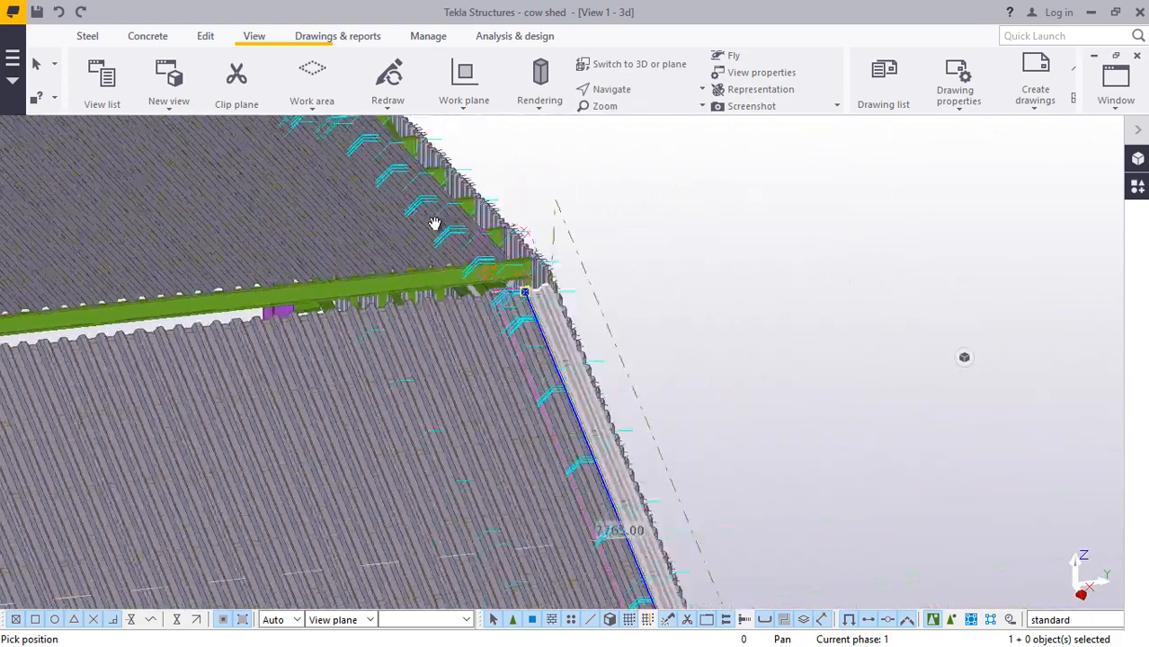
pyautogui.scroll(3, 556, 477)
pyautogui.rightClick(719, 344)
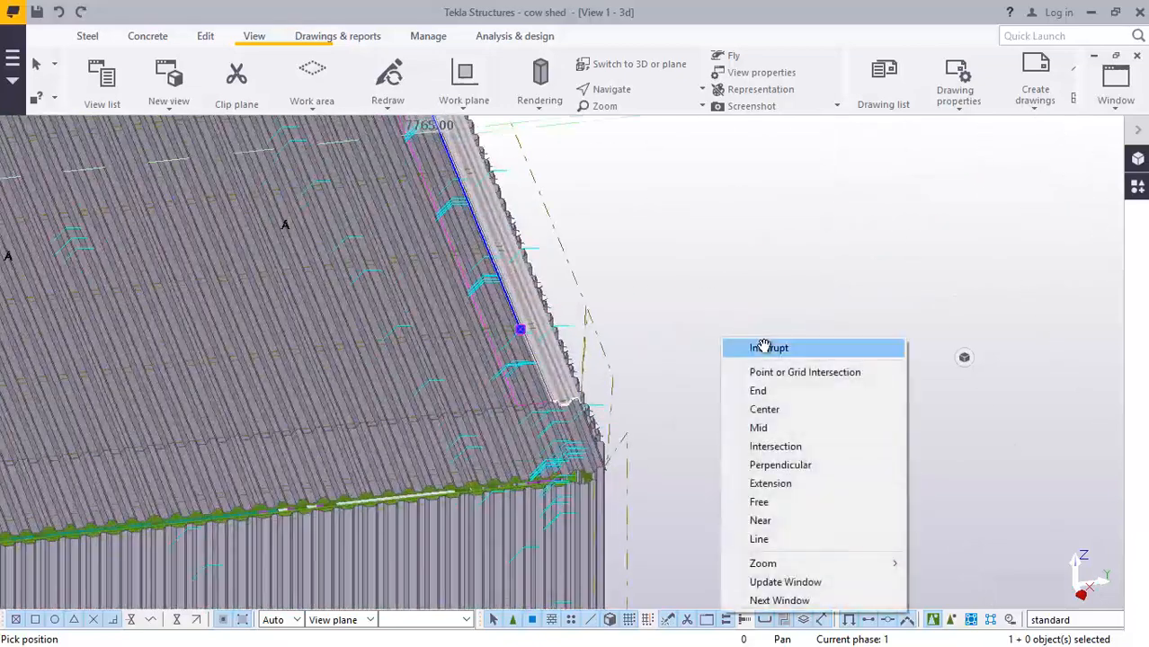
pyautogui.click(764, 341)
pyautogui.scroll(3, 584, 464)
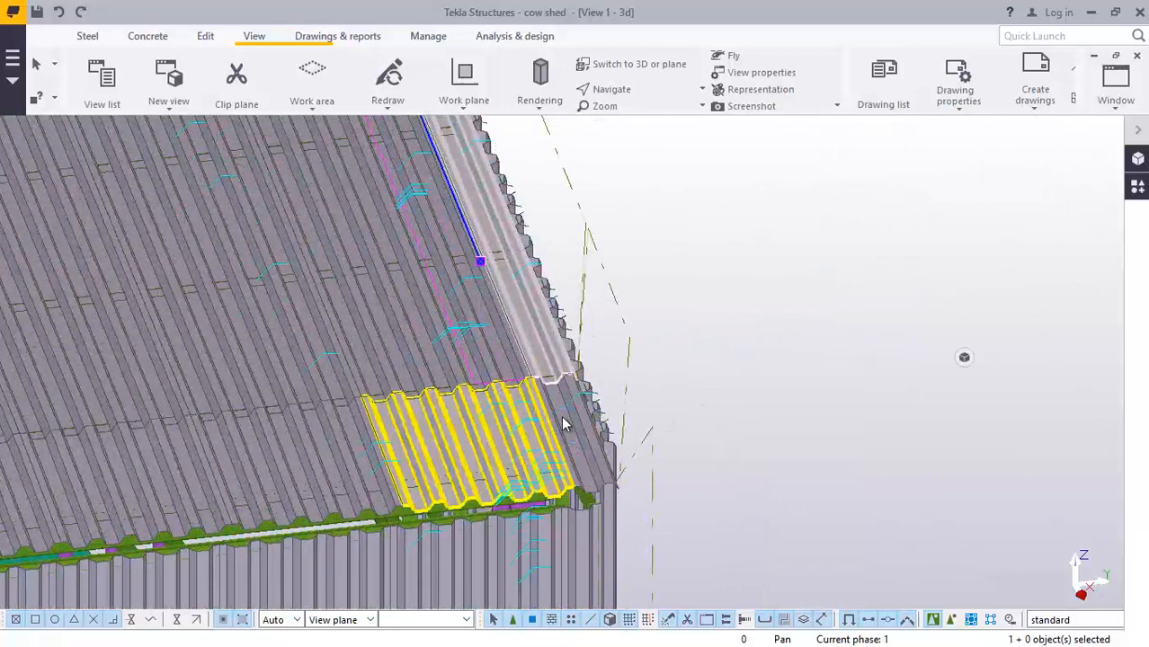
pyautogui.click(638, 91)
pyautogui.click(636, 118)
# - Place the work plane at the slab edge on grid 1/B, upright in the gable plane with X pointing up
pyautogui.scroll(-4, 755, 361)
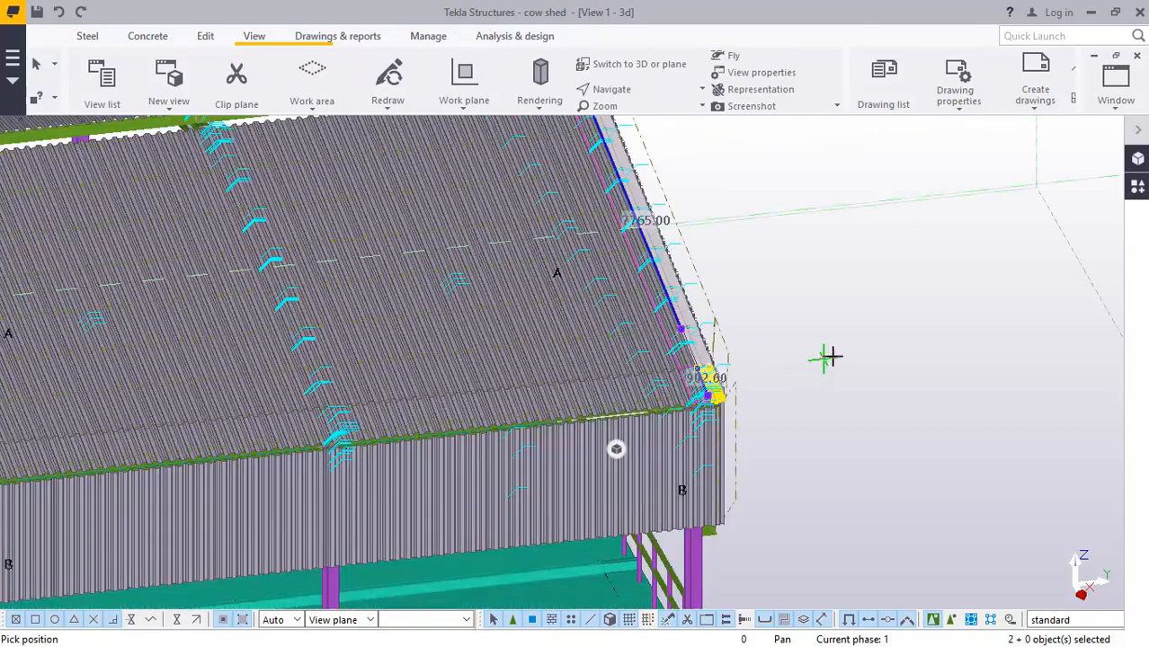
pyautogui.scroll(-3, 825, 358)
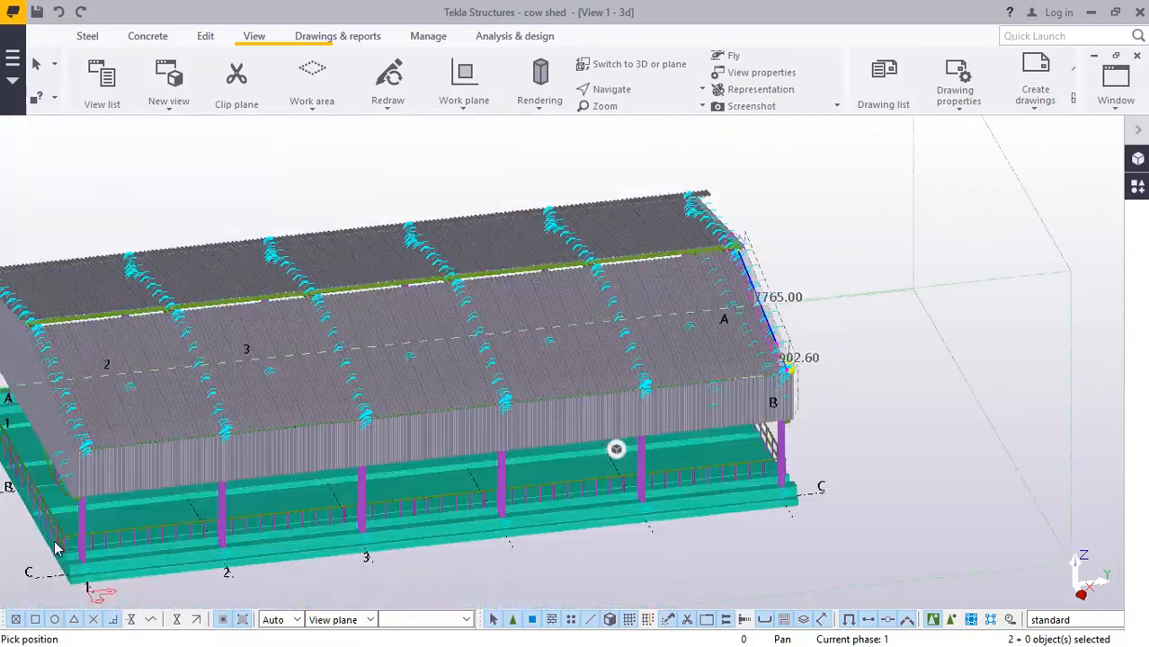
pyautogui.moveTo(106, 538); pyautogui.dragTo(259, 481)
pyautogui.scroll(10, 260, 482)
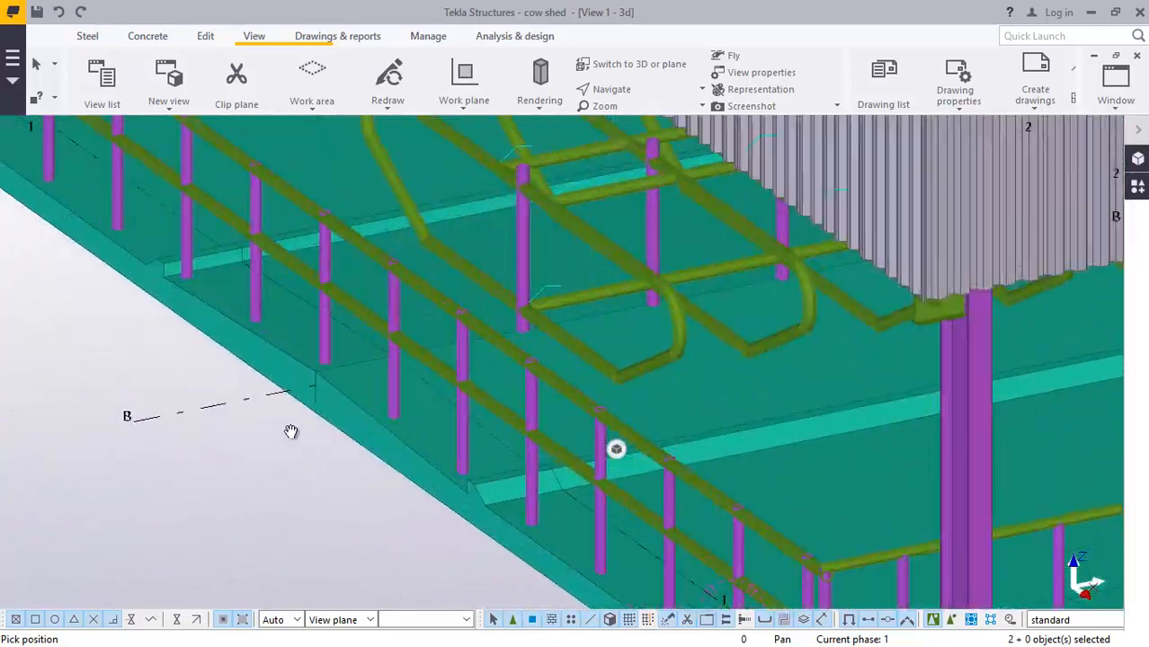
pyautogui.scroll(2, 270, 463)
pyautogui.rightClick(244, 500)
pyautogui.click(297, 224)
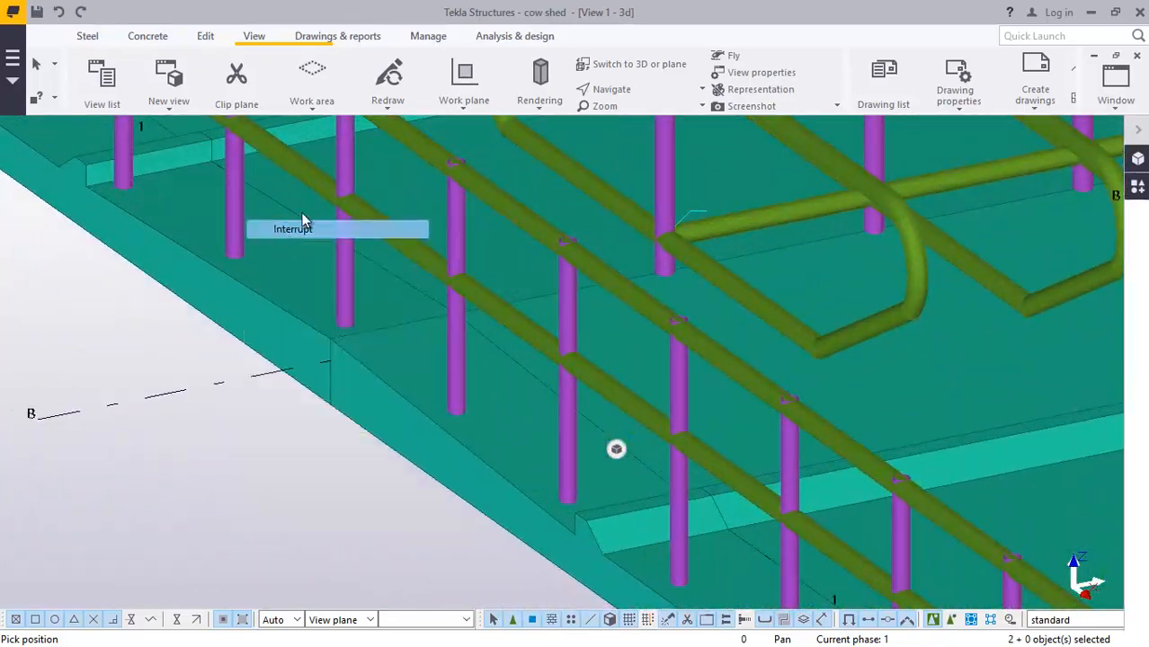
pyautogui.click(464, 112)
pyautogui.click(444, 147)
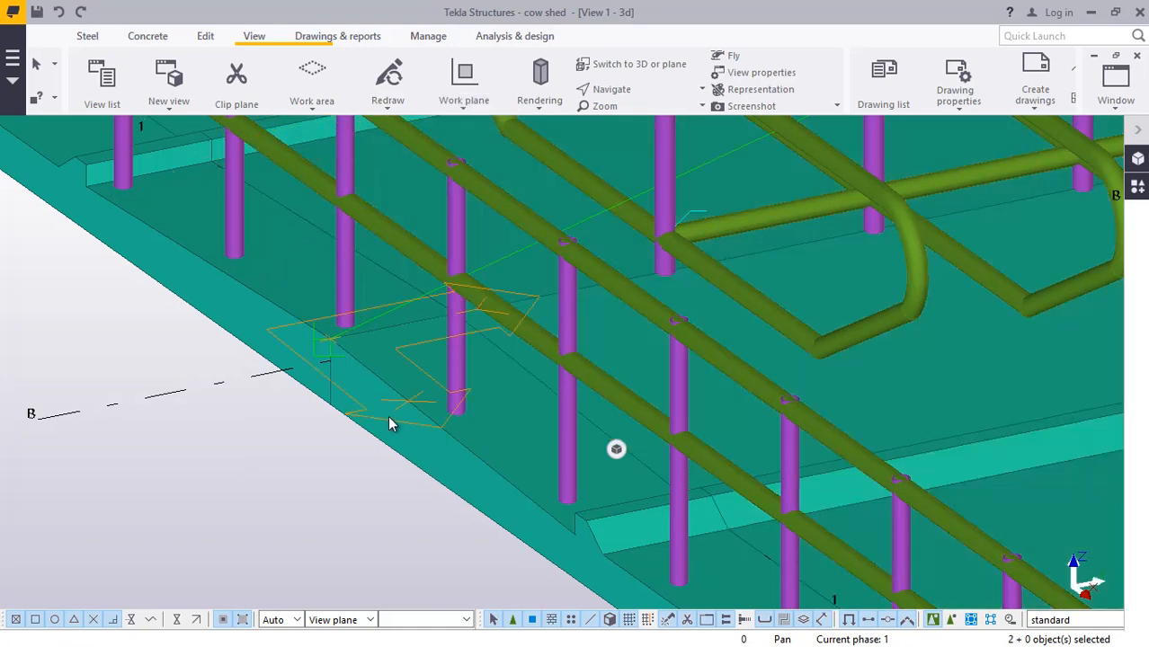
pyautogui.scroll(2, 329, 420)
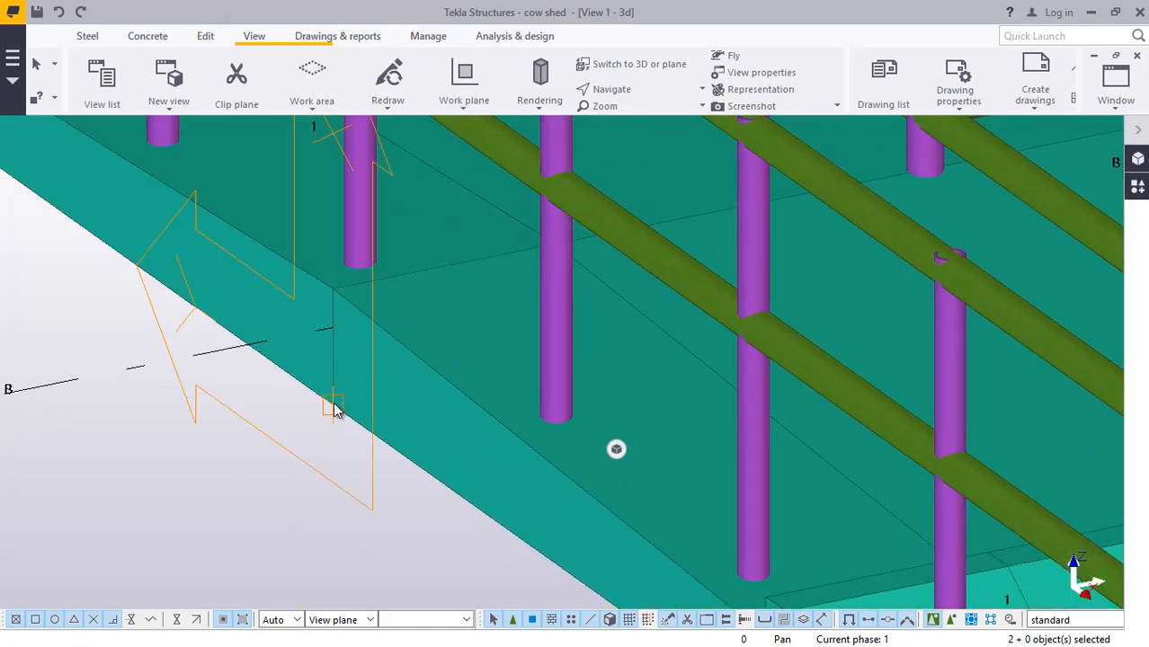
pyautogui.rightClick(228, 443)
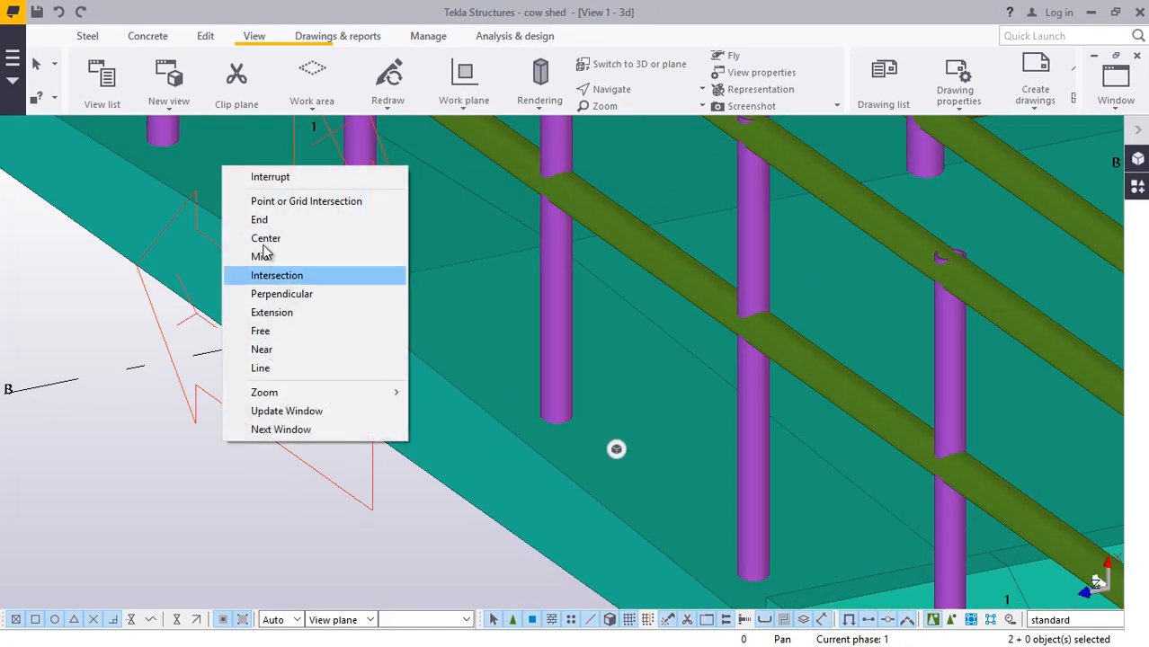
pyautogui.click(266, 178)
# - Try to mirror-copy the two selected trimmed sheets about the vertical slab edge line on grid B onto the opposite roof slope
pyautogui.rightClick(136, 471)
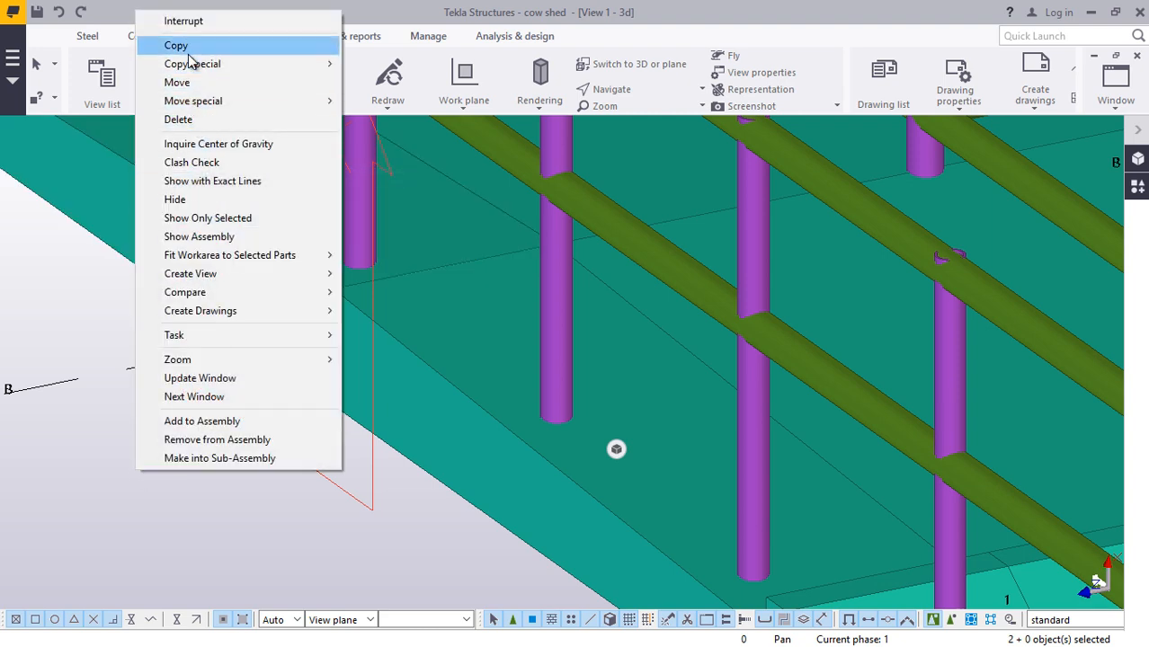
pyautogui.moveTo(201, 67)
pyautogui.click(382, 102)
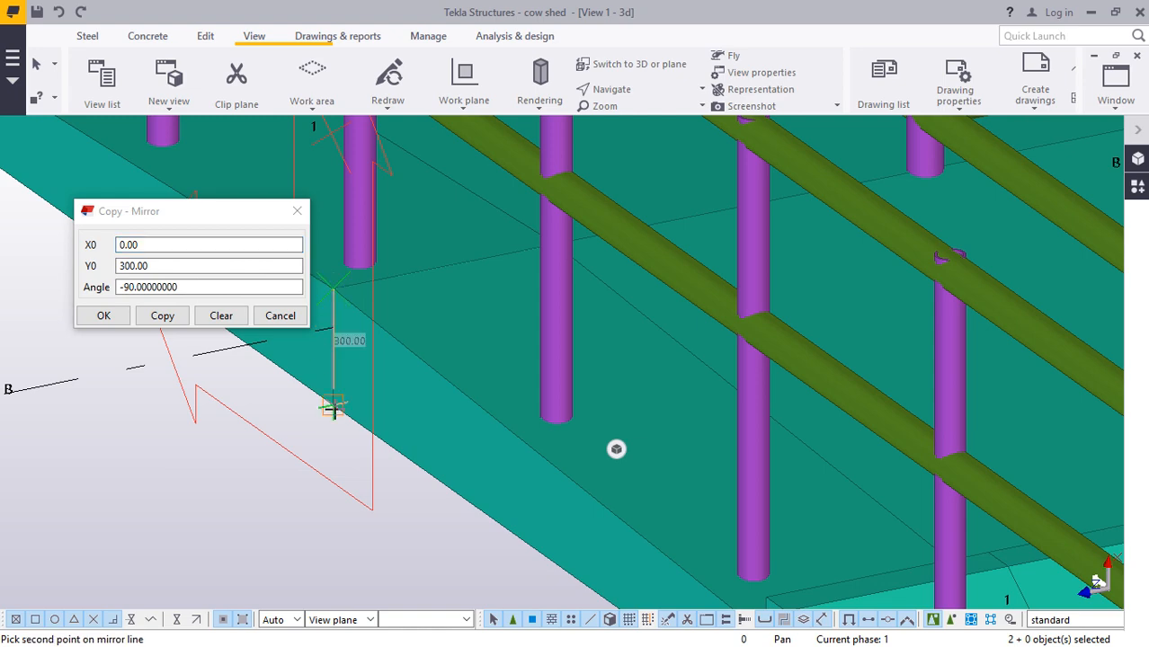
pyautogui.click(162, 316)
pyautogui.scroll(-4, 296, 517)
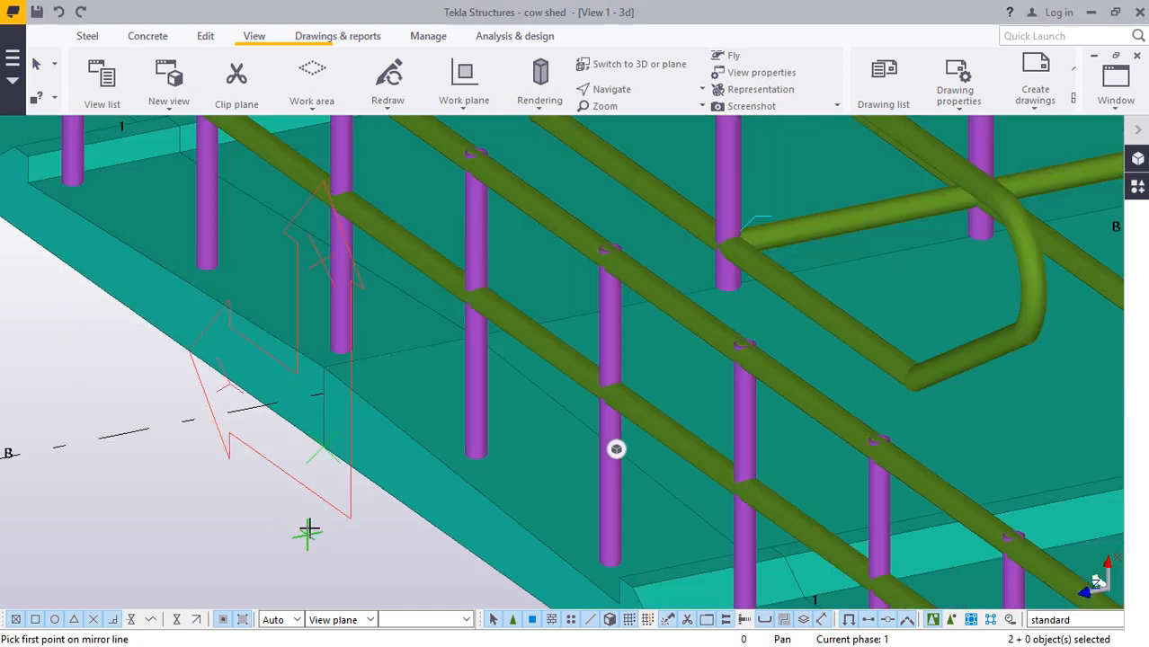
# - Examine the far gable end of the grid A roof slope for the mirrored trimmed sheets
pyautogui.scroll(-6, 296, 517)
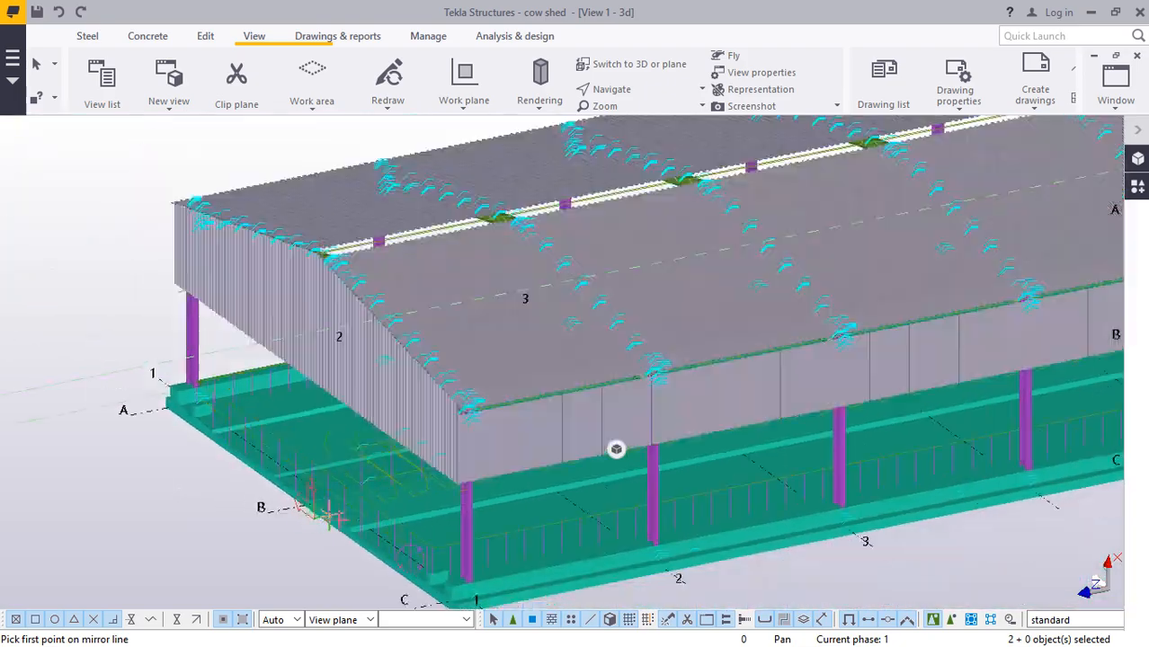
pyautogui.scroll(-3, 319, 490)
pyautogui.scroll(6, 867, 186)
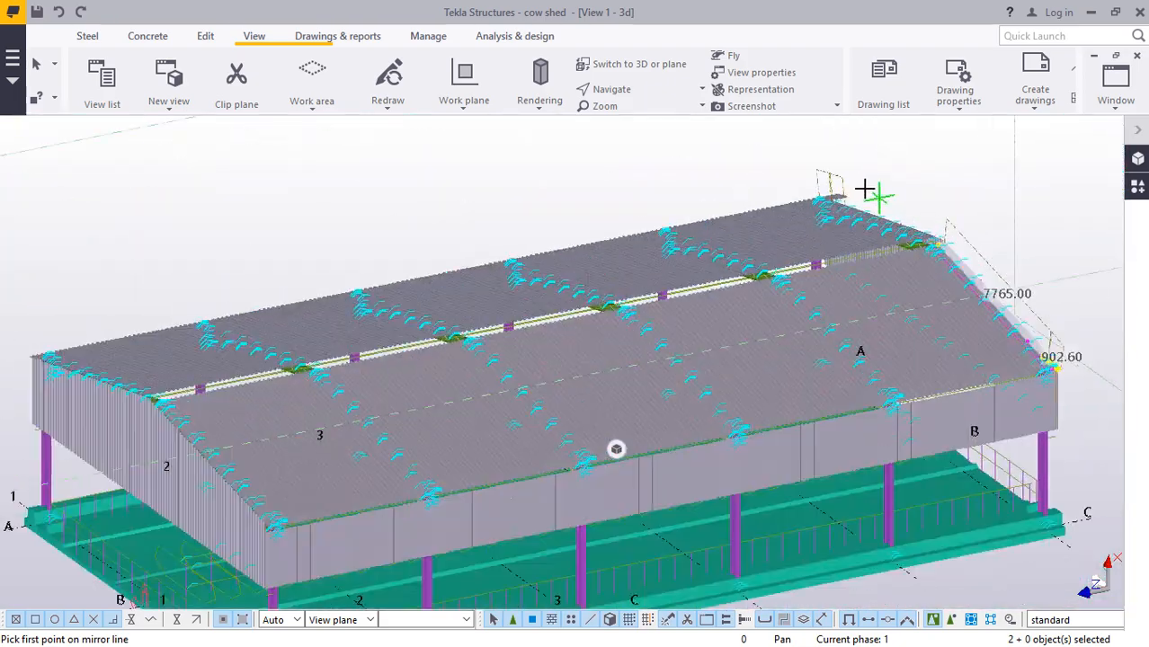
pyautogui.scroll(5, 849, 184)
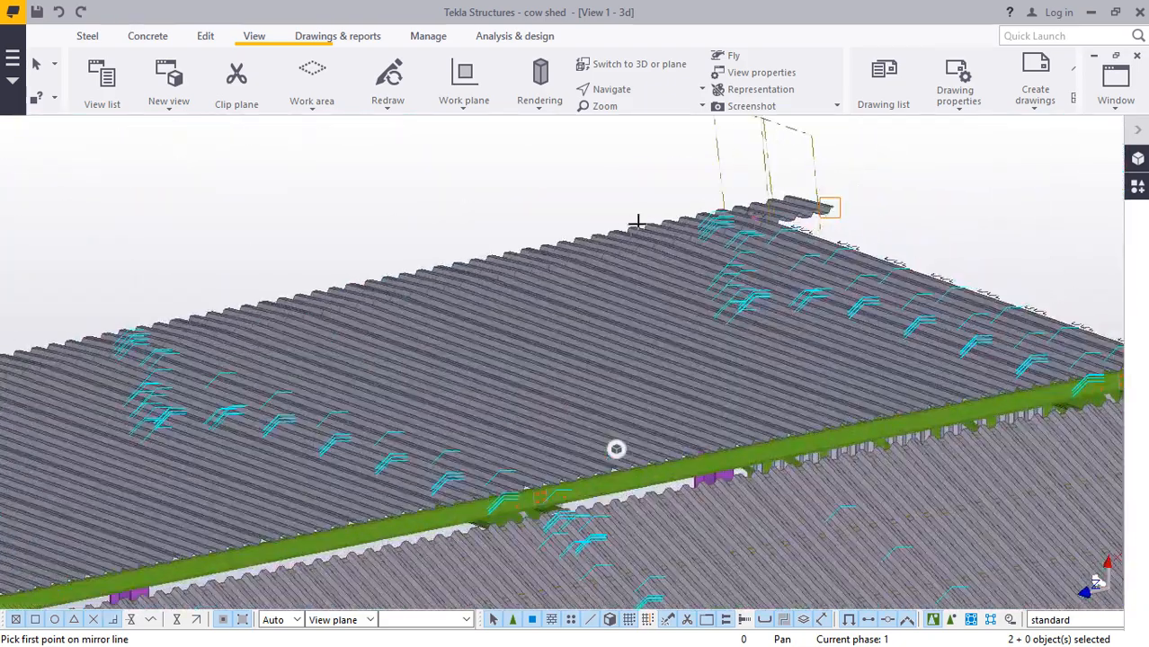
pyautogui.scroll(-2, 636, 224)
pyautogui.scroll(-5, 603, 228)
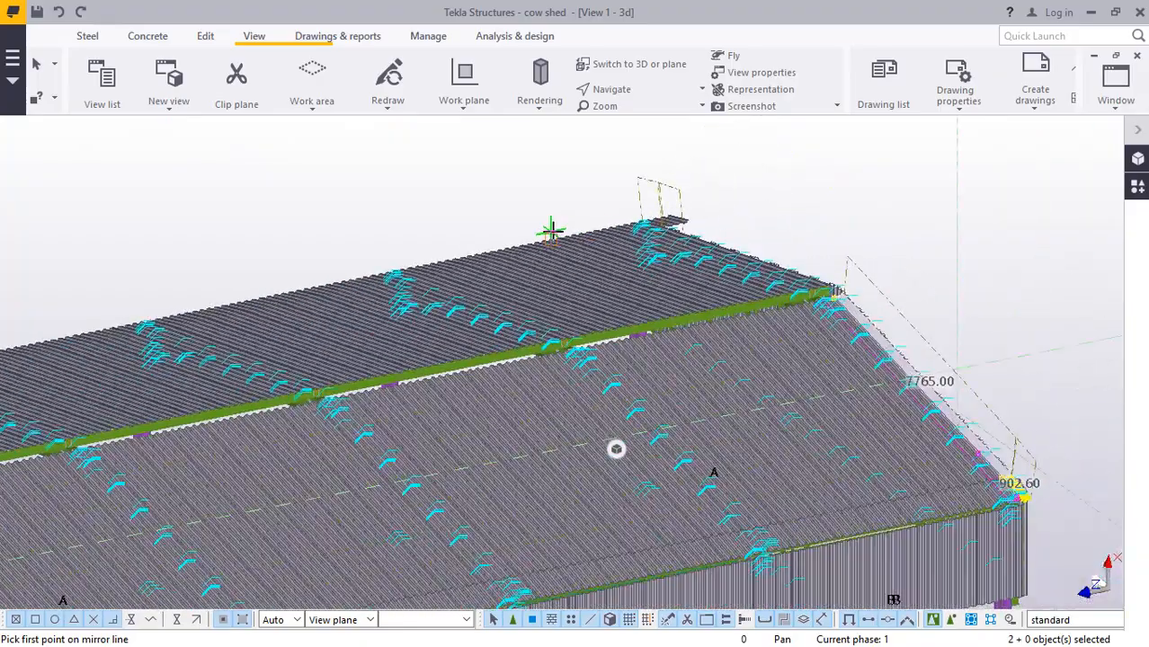
pyautogui.scroll(6, 900, 305)
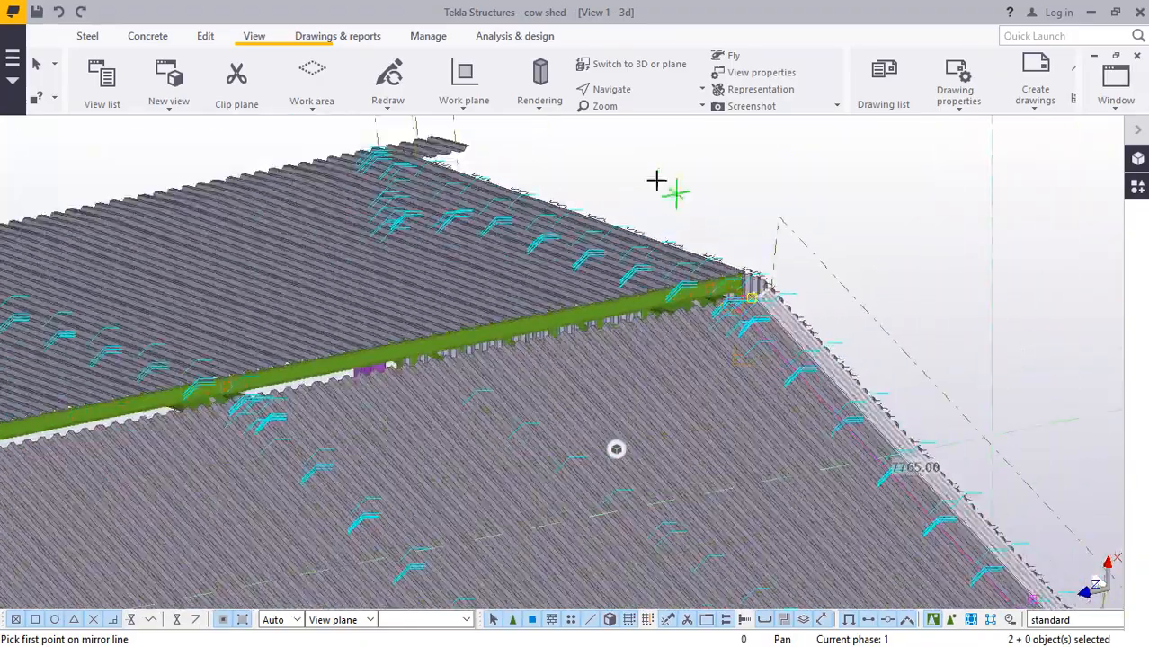
# - Leave the mirror copy and delete the overhanging short eave sheet at the far gable end of the grid A roof slope
pyautogui.rightClick(656, 180)
pyautogui.click(689, 182)
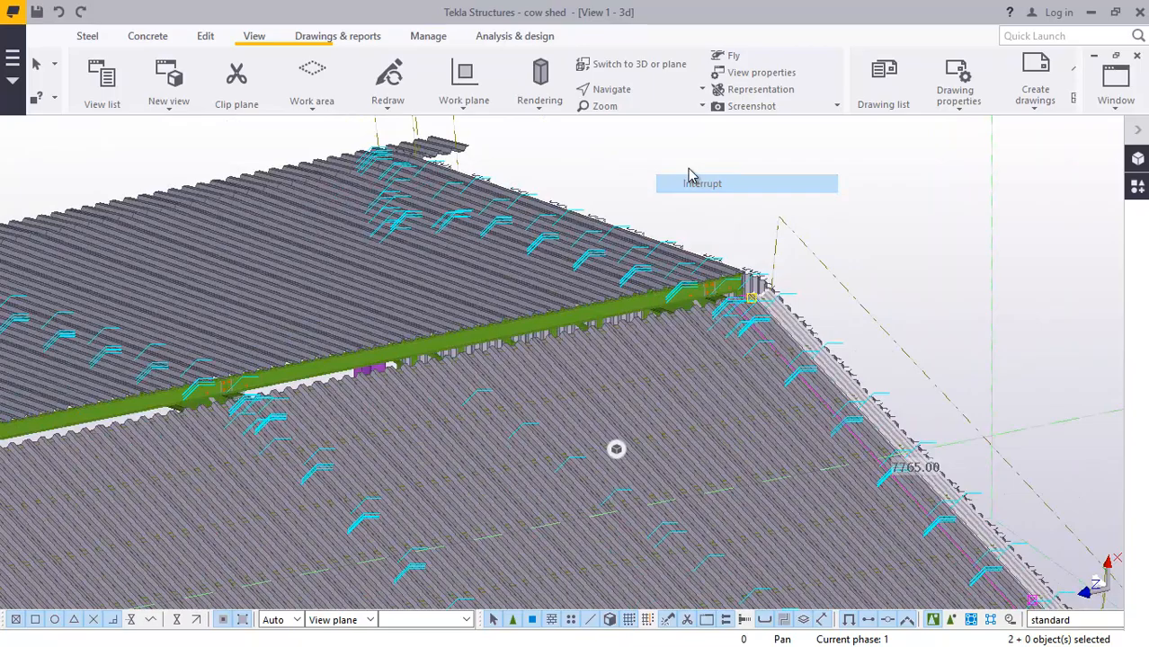
pyautogui.click(635, 96)
pyautogui.click(636, 116)
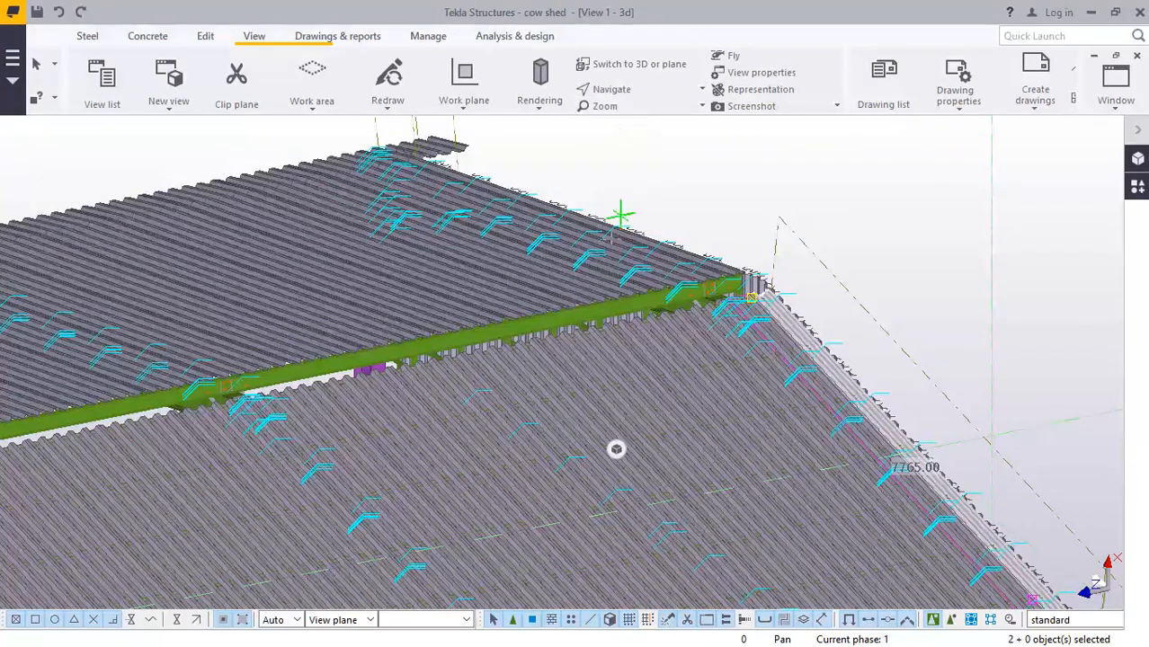
pyautogui.moveTo(607, 255)
pyautogui.mouseDown()
pyautogui.moveTo(274, 370)
pyautogui.moveTo(799, 216)
pyautogui.moveTo(616, 238)
pyautogui.moveTo(854, 172)
pyautogui.mouseUp()
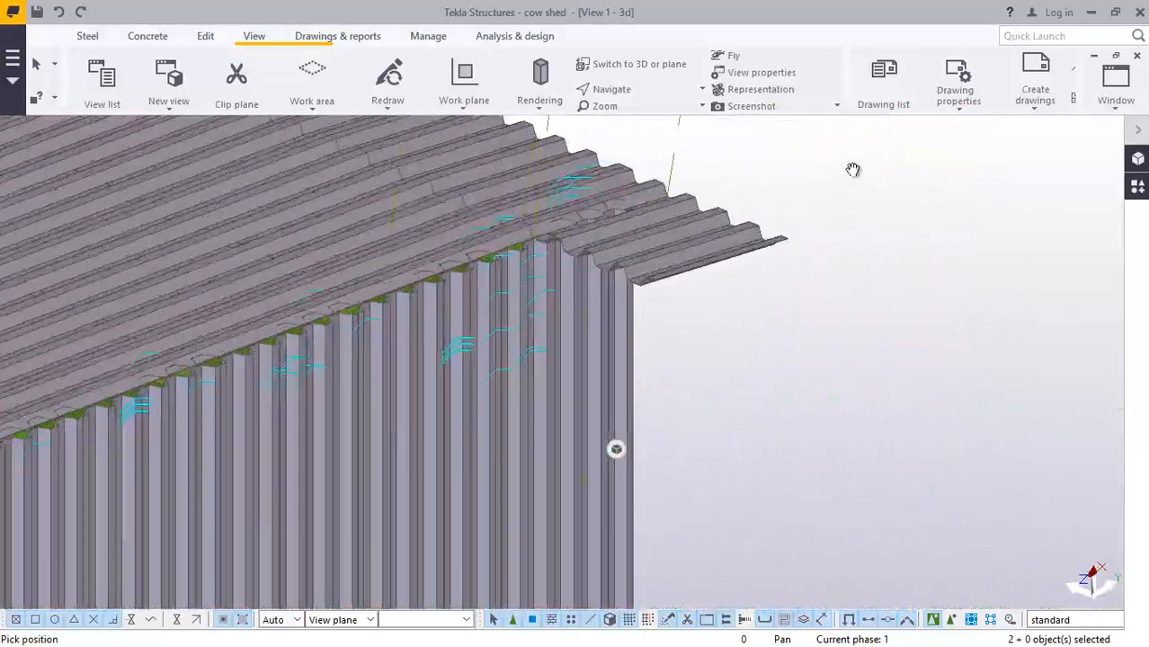
pyautogui.rightClick(854, 172)
pyautogui.click(894, 180)
pyautogui.rightClick(886, 184)
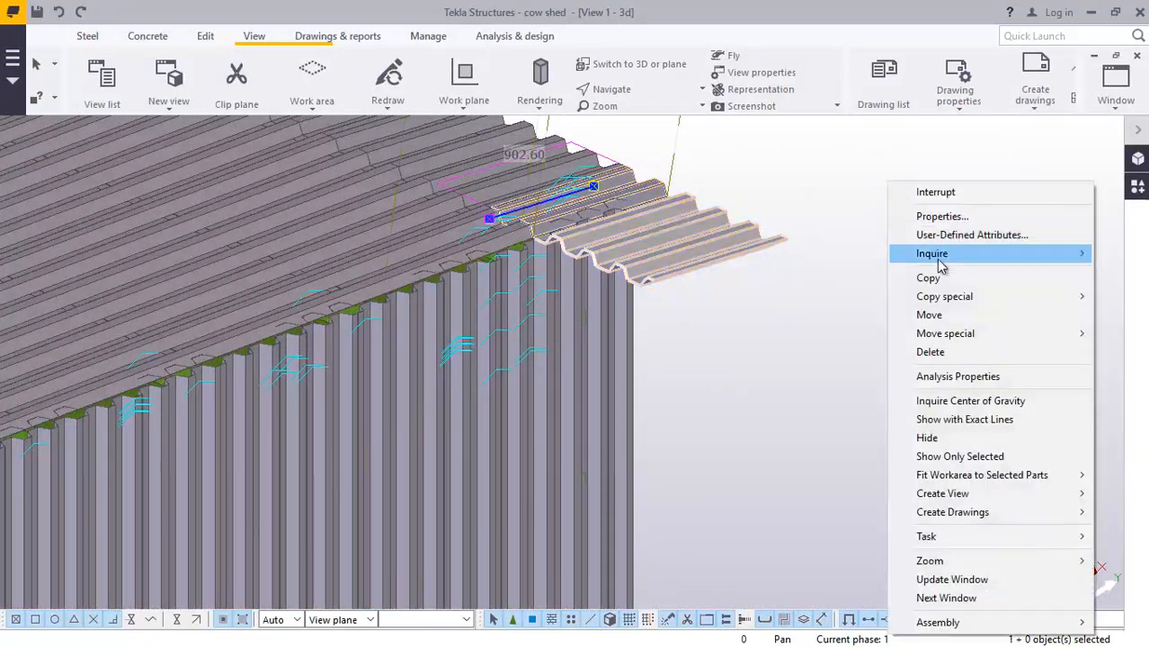
pyautogui.click(943, 358)
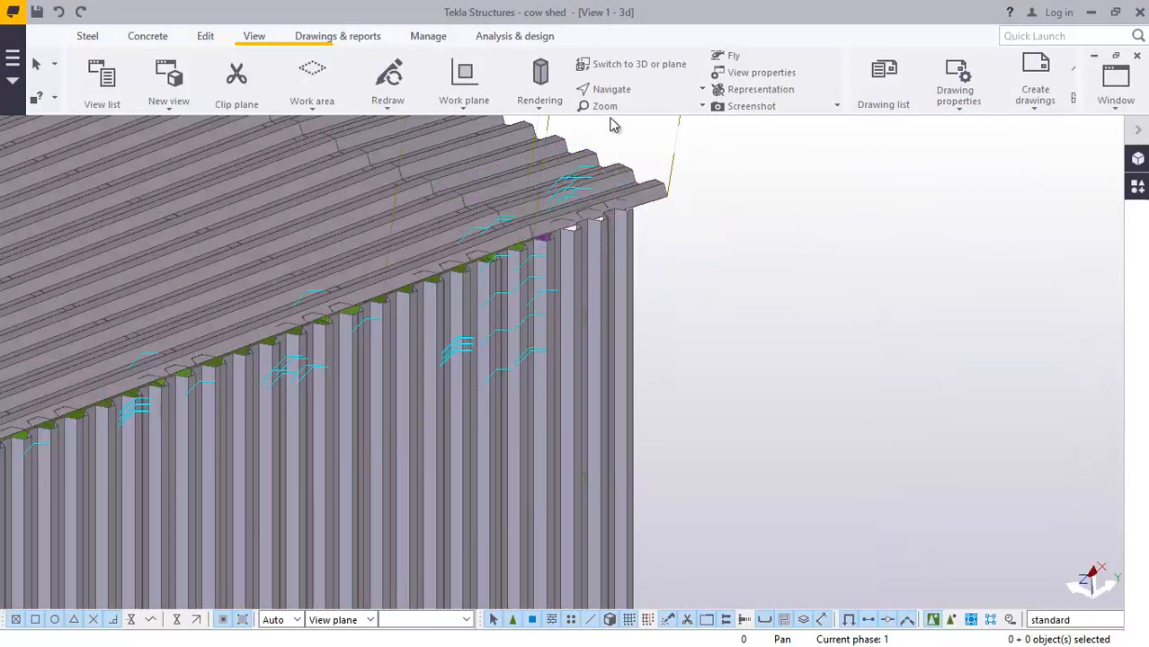
# - Select the corrugated side wall sheet at the grid 1 end of the grid C wall
pyautogui.keyDown('ctrl'); pyautogui.moveTo(603, 214); pyautogui.dragTo(392, 190, button='middle'); pyautogui.keyUp('ctrl')
pyautogui.scroll(-4, 665, 351)
pyautogui.scroll(-5, 852, 435)
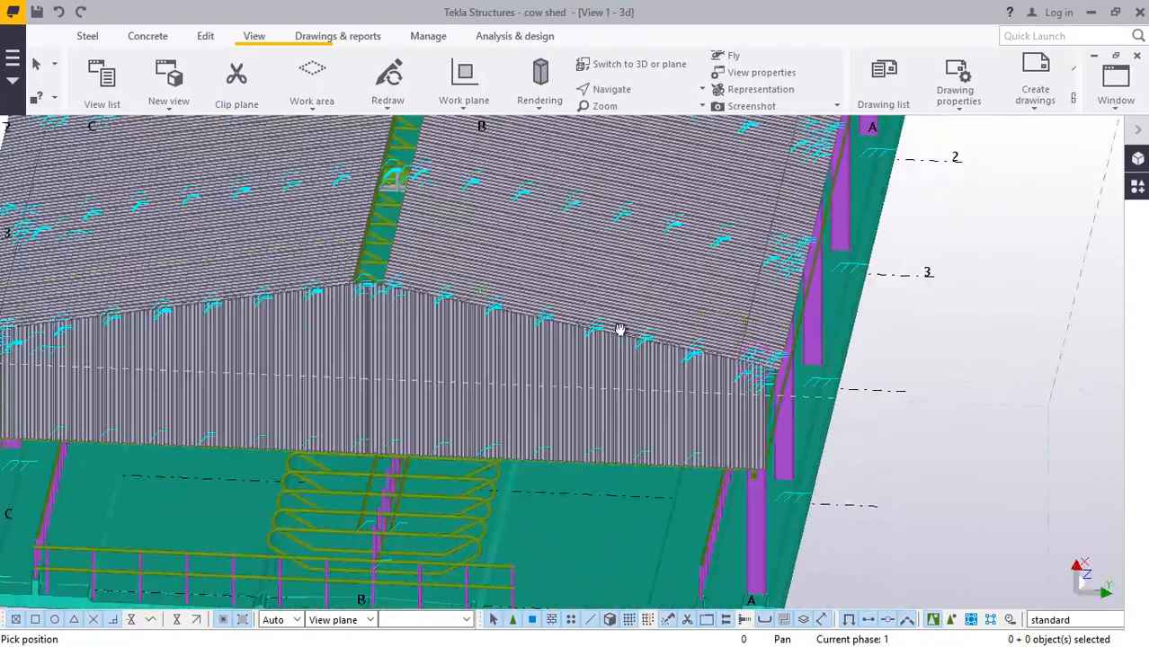
pyautogui.scroll(2, 577, 275)
pyautogui.scroll(-6, 572, 280)
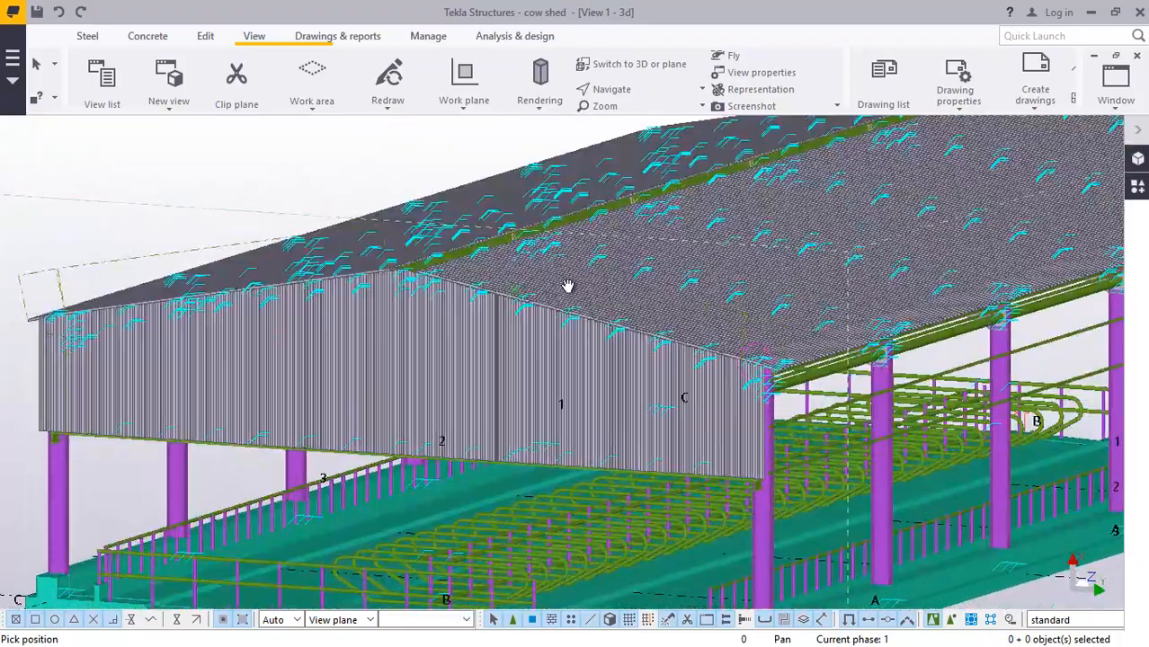
pyautogui.moveTo(725, 328)
pyautogui.keyDown('ctrl'); pyautogui.mouseDown(button='middle')
pyautogui.moveTo(903, 316)
pyautogui.moveTo(854, 357)
pyautogui.moveTo(703, 339)
pyautogui.mouseUp(button='middle'); pyautogui.keyUp('ctrl')
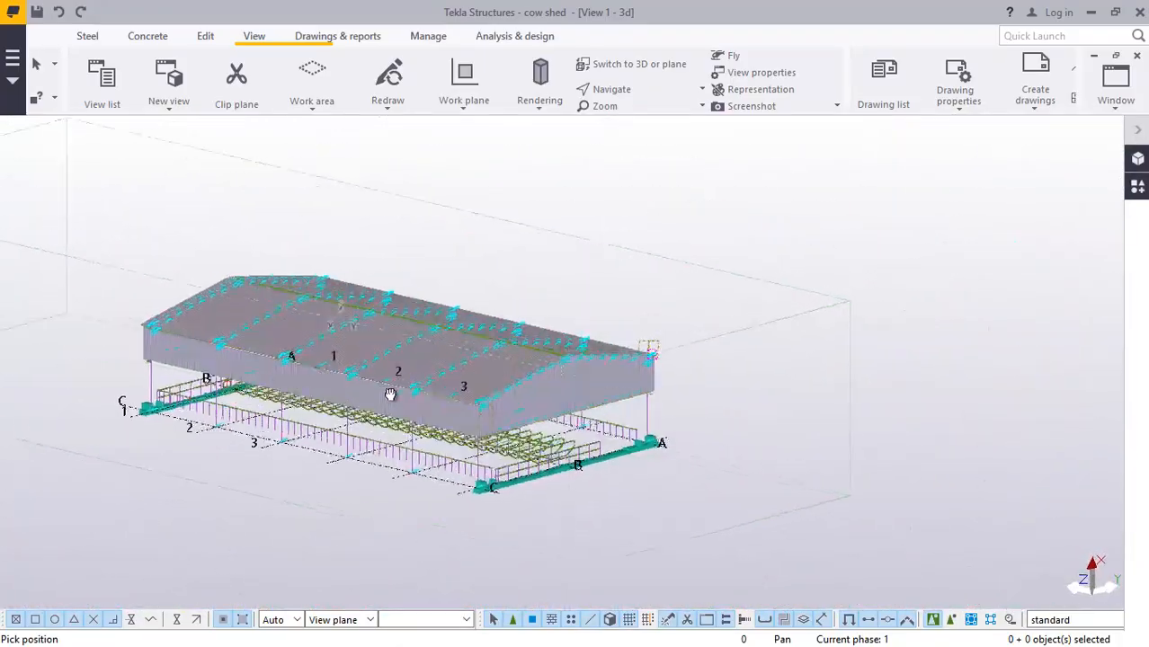
pyautogui.scroll(8, 392, 418)
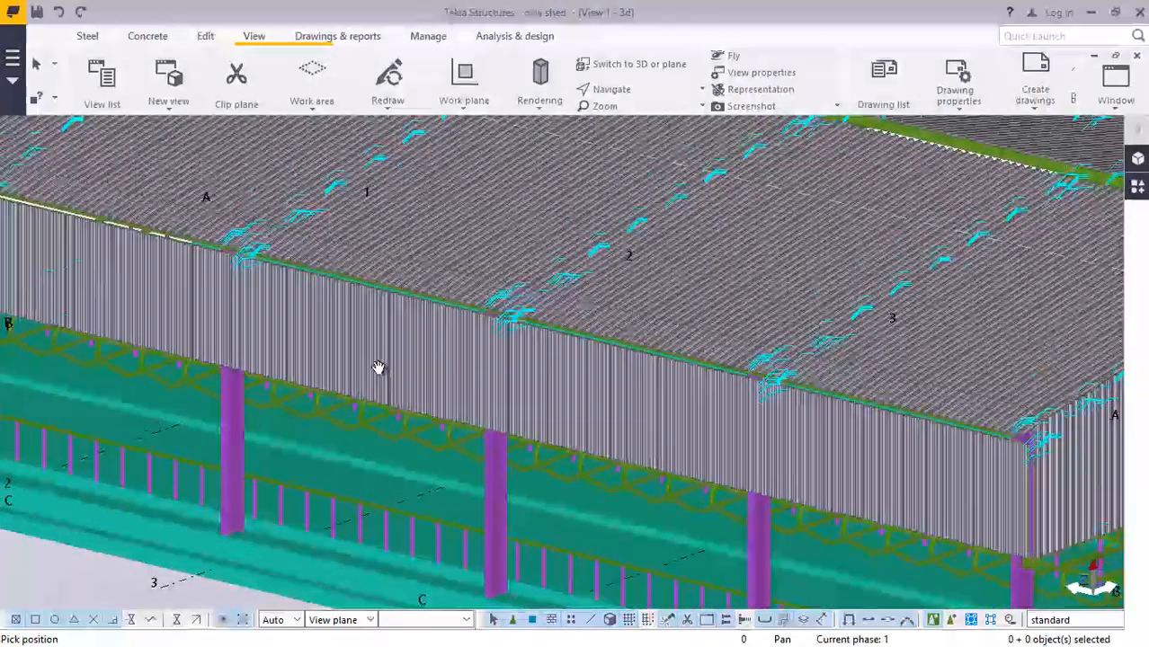
pyautogui.rightClick(407, 392)
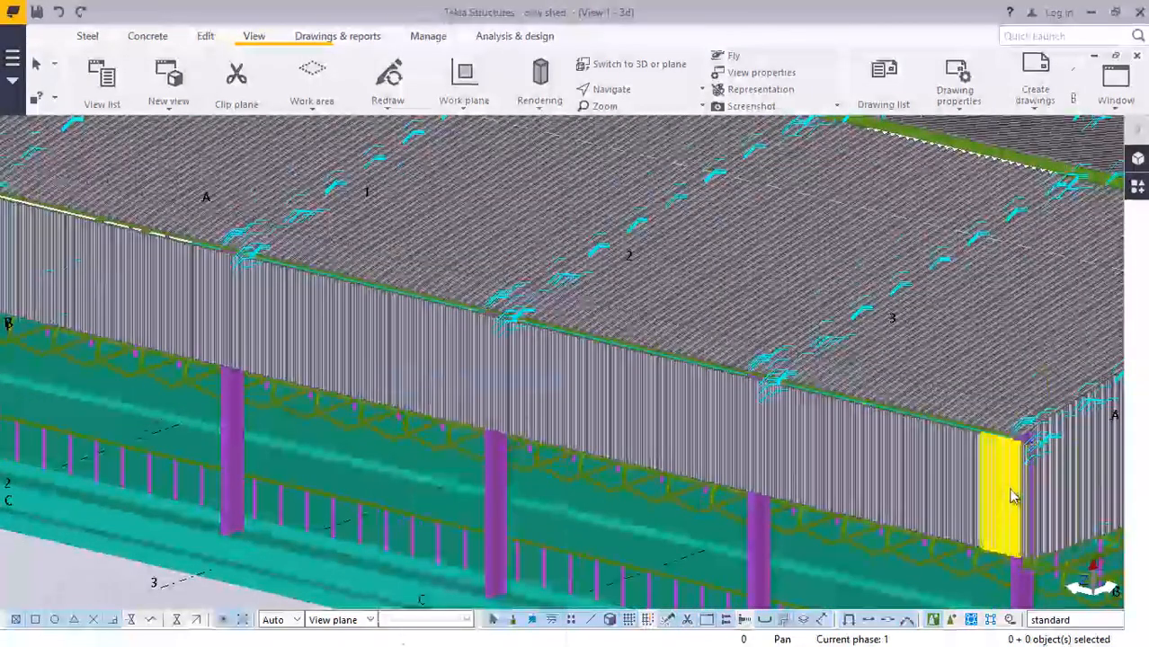
pyautogui.scroll(6, 1011, 498)
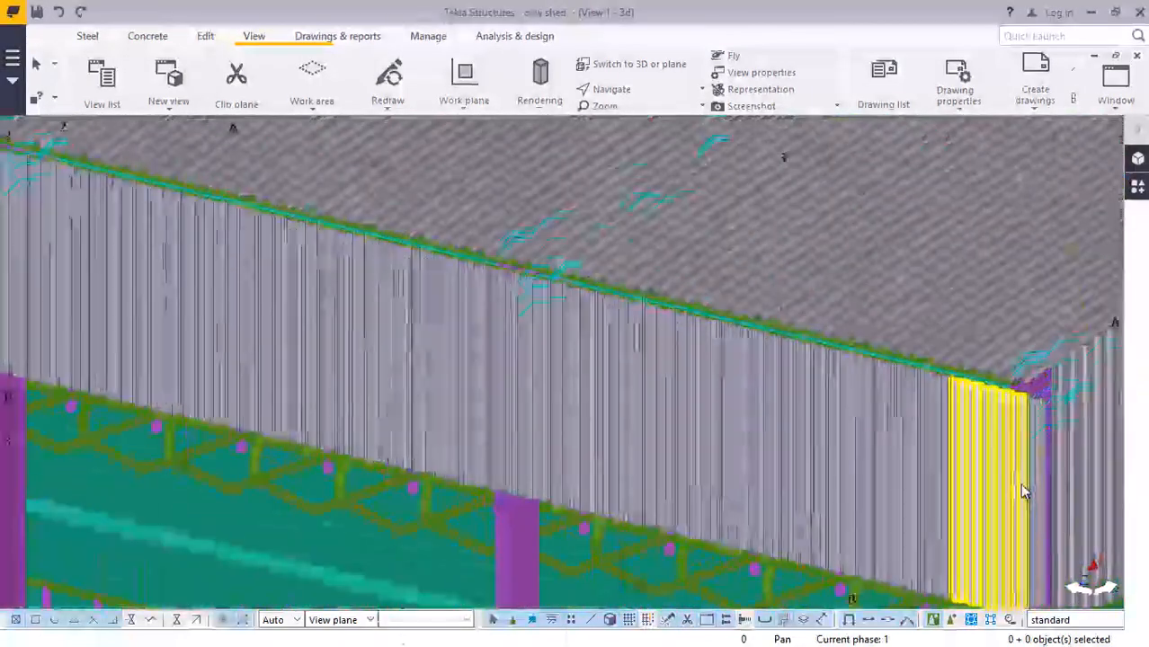
pyautogui.scroll(-5, 1031, 476)
pyautogui.scroll(4, 179, 284)
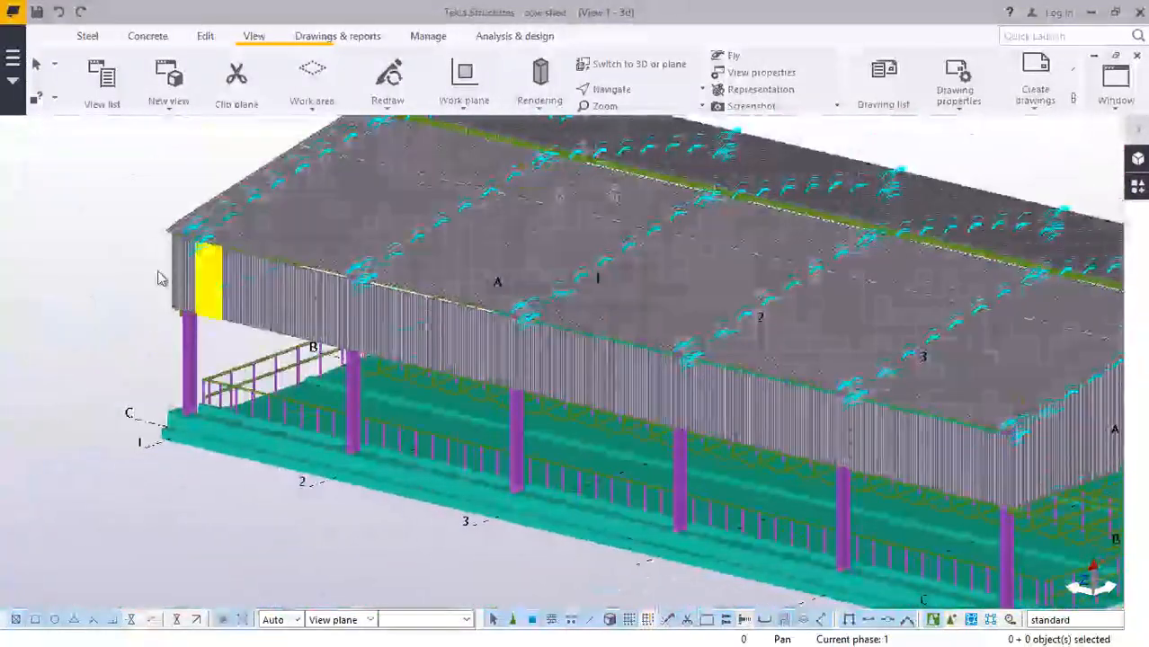
pyautogui.scroll(2, 179, 284)
pyautogui.click(208, 263)
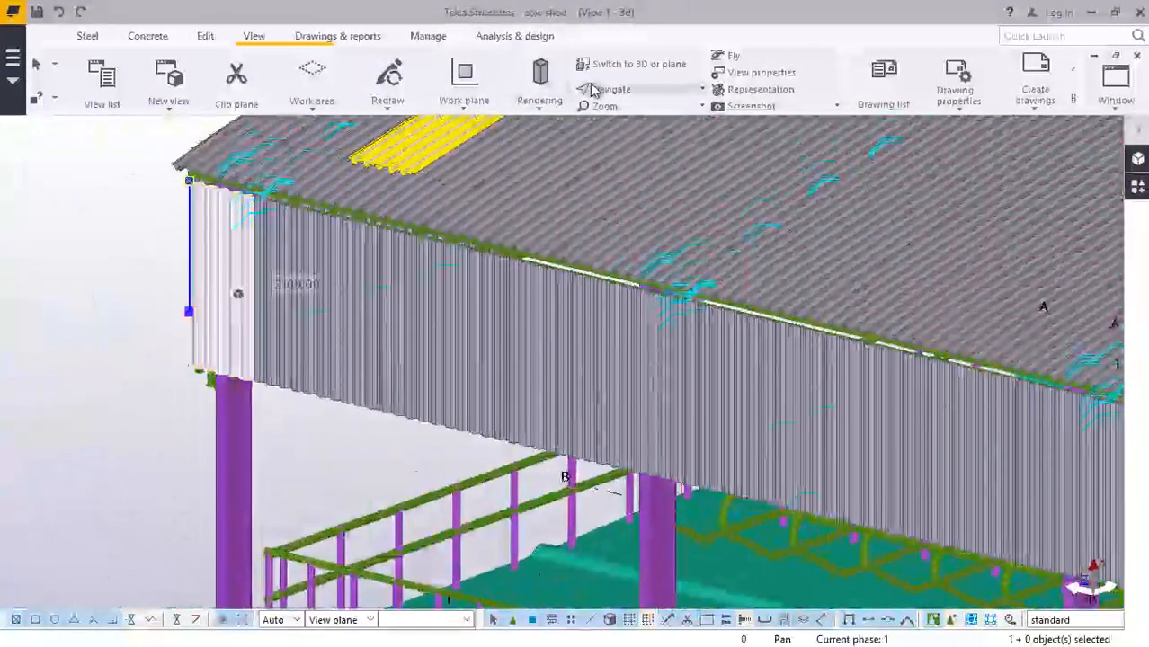
# - Mirror-copy the selected side wall sheet about the vertical slab edge line at grid 1/B onto the grid A side
pyautogui.click(627, 90)
pyautogui.click(626, 90)
pyautogui.keyDown('ctrl'); pyautogui.moveTo(241, 234); pyautogui.dragTo(755, 329, button='middle'); pyautogui.keyUp('ctrl')
pyautogui.scroll(-3, 755, 329)
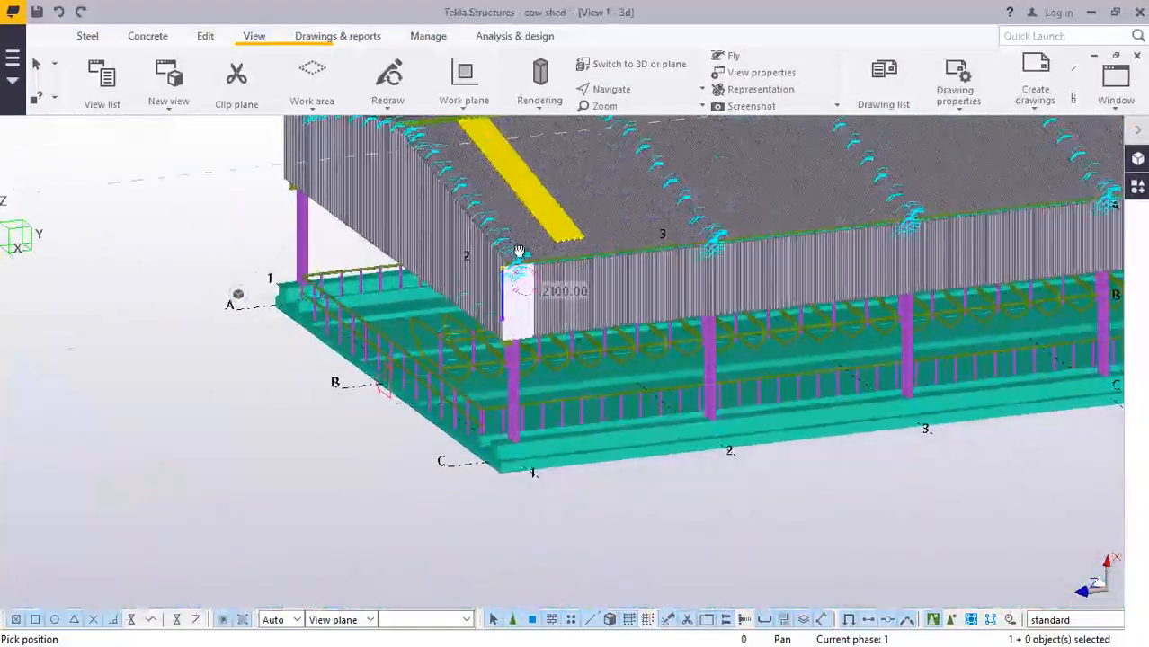
pyautogui.scroll(6, 274, 389)
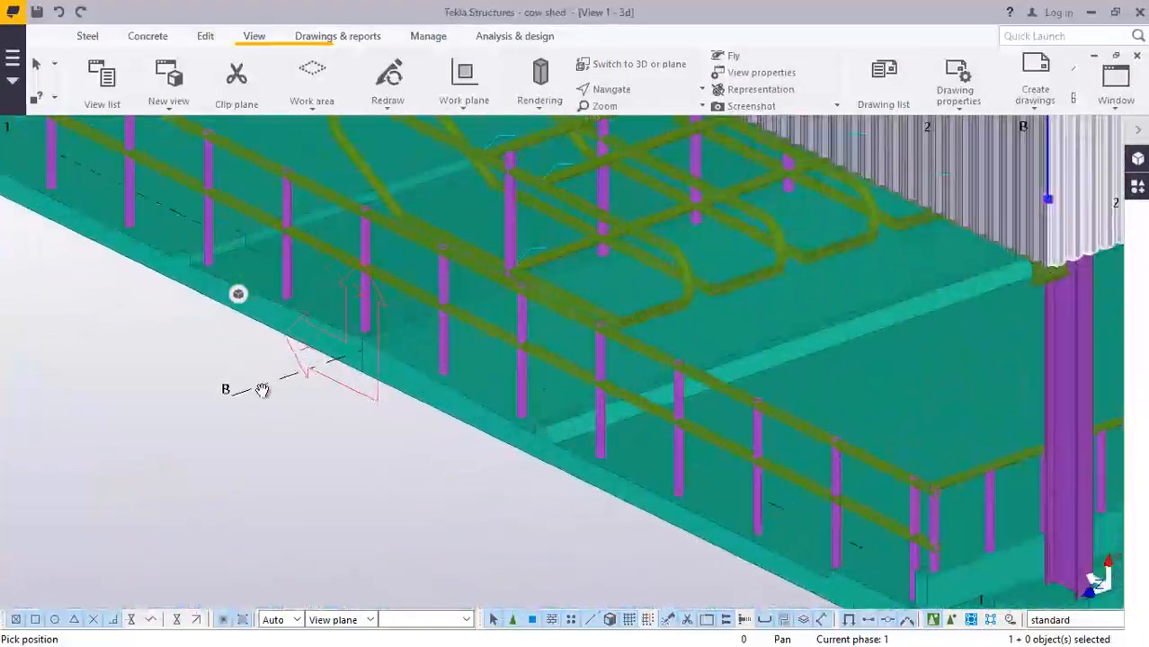
pyautogui.scroll(1, 262, 390)
pyautogui.rightClick(167, 374)
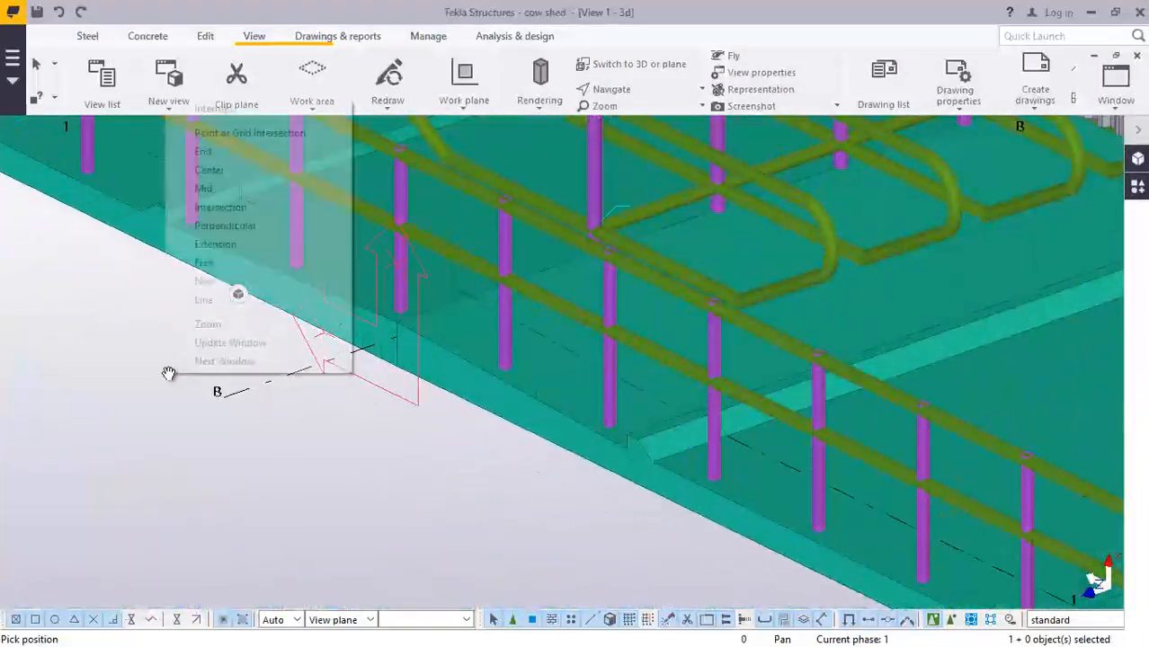
pyautogui.click(200, 111)
pyautogui.scroll(1, 372, 336)
pyautogui.scroll(1, 372, 337)
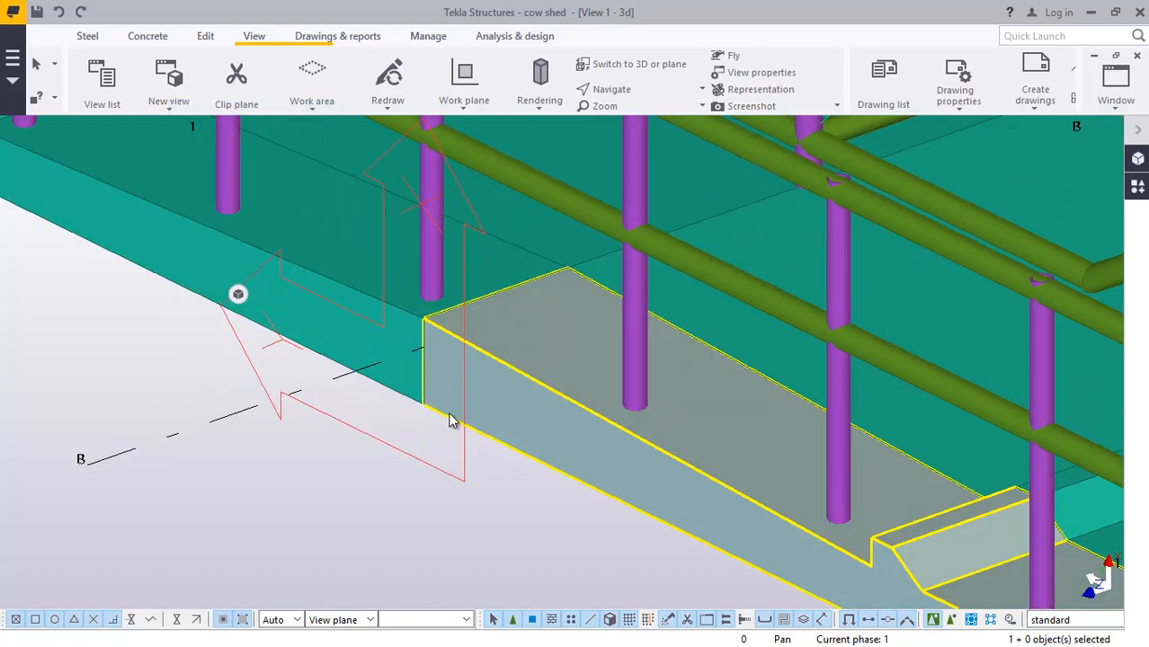
pyautogui.rightClick(290, 477)
pyautogui.moveTo(388, 141)
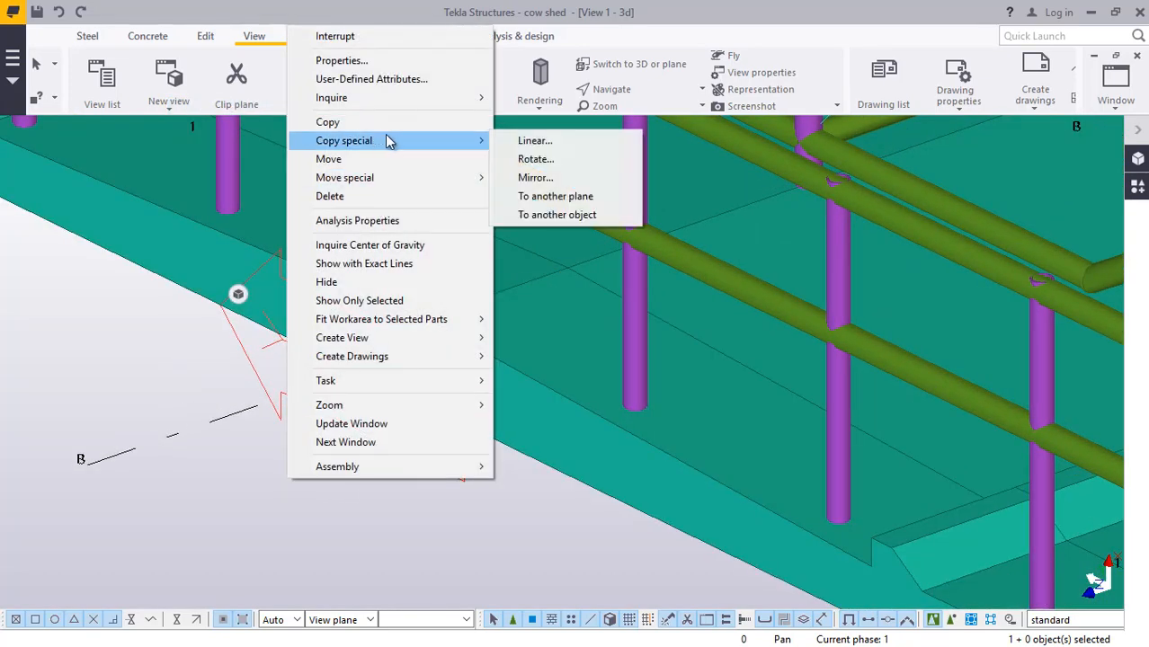
pyautogui.click(559, 180)
pyautogui.scroll(2, 423, 318)
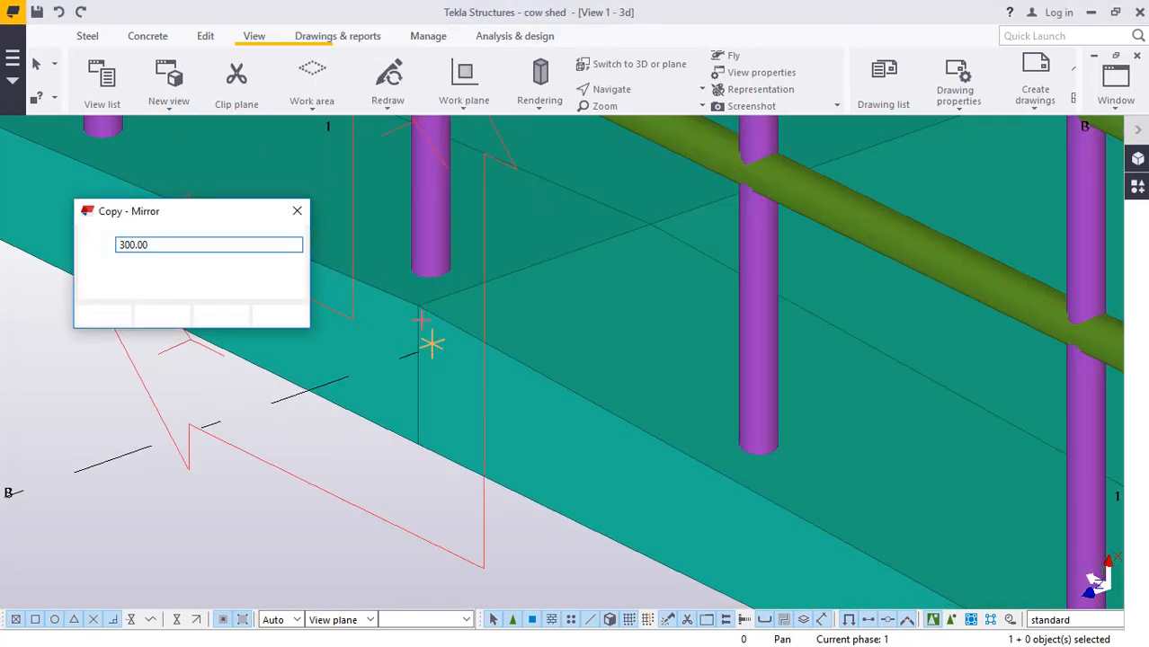
pyautogui.click(411, 288)
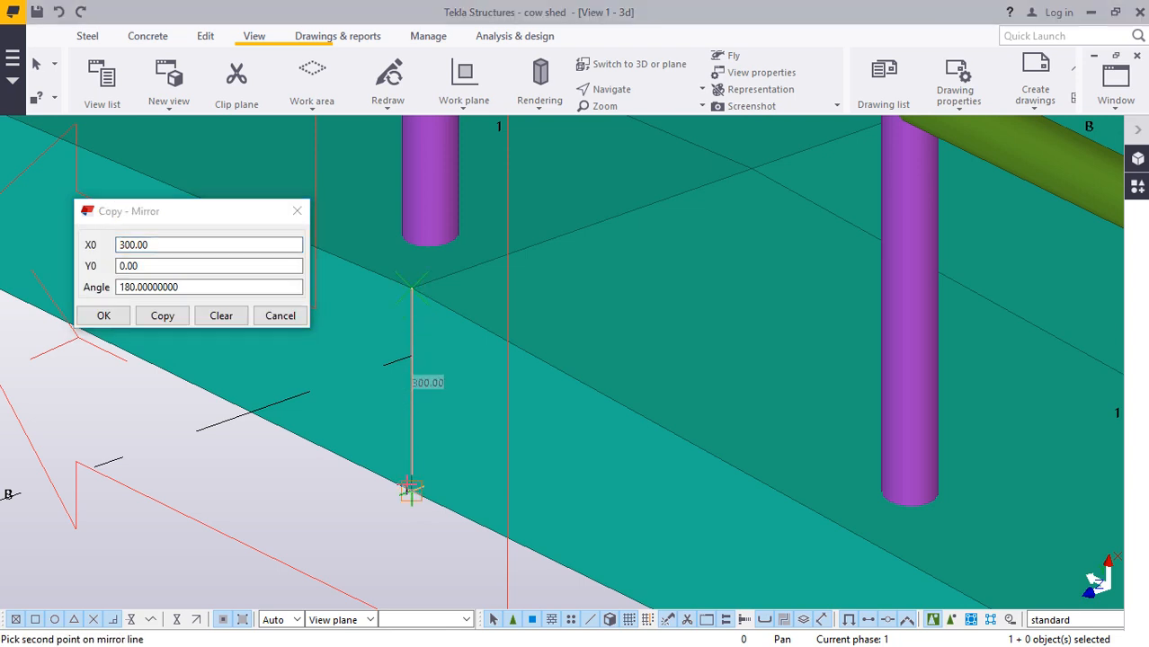
pyautogui.click(118, 318)
pyautogui.rightClick(169, 409)
pyautogui.click(207, 169)
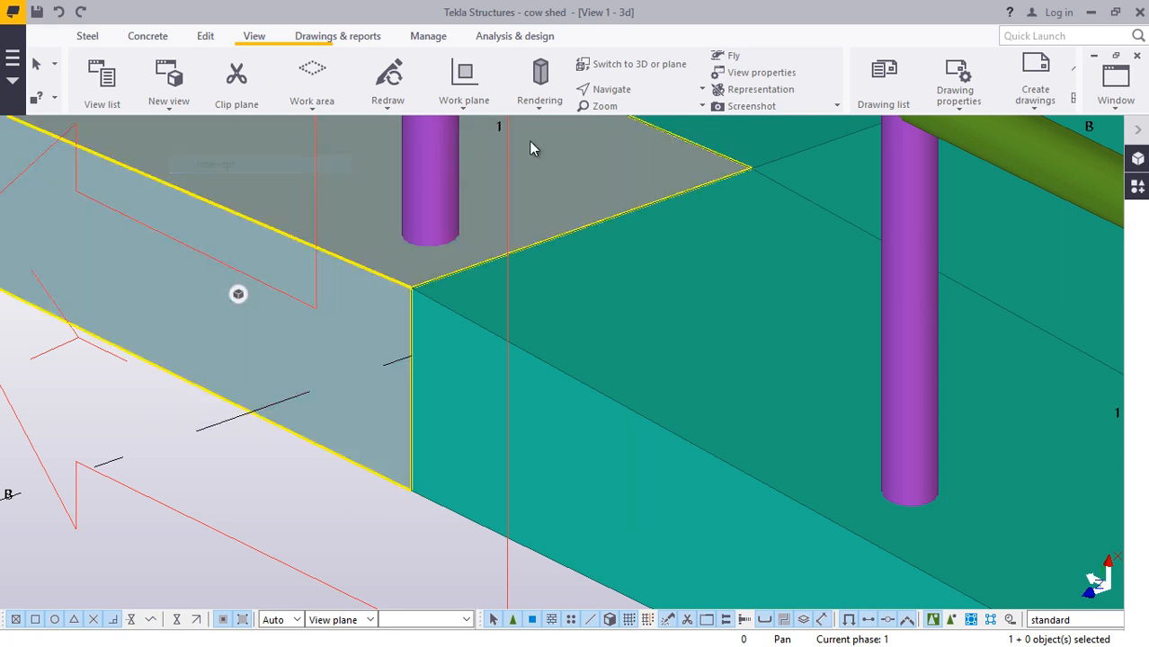
# - Select the mirrored wall sheet at the grid 1/A corner of the shed
pyautogui.click(622, 94)
pyautogui.click(642, 117)
pyautogui.keyDown('ctrl'); pyautogui.moveTo(408, 334); pyautogui.dragTo(538, 336, button='middle'); pyautogui.keyUp('ctrl')
pyautogui.scroll(-5, 539, 336)
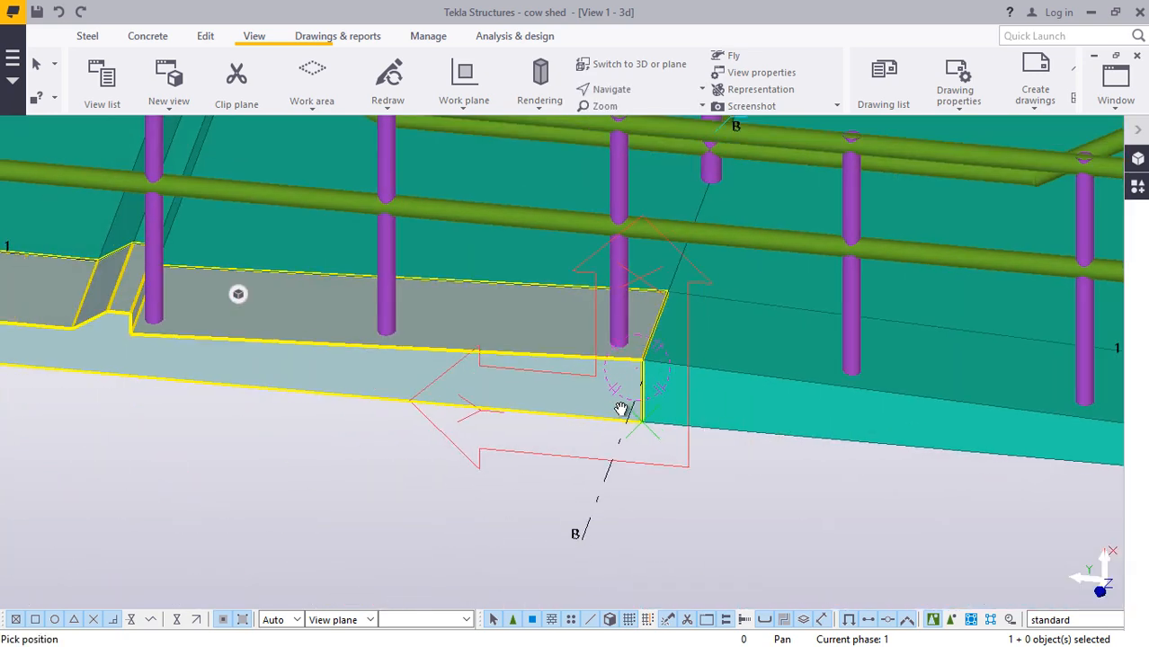
pyautogui.scroll(-8, 620, 409)
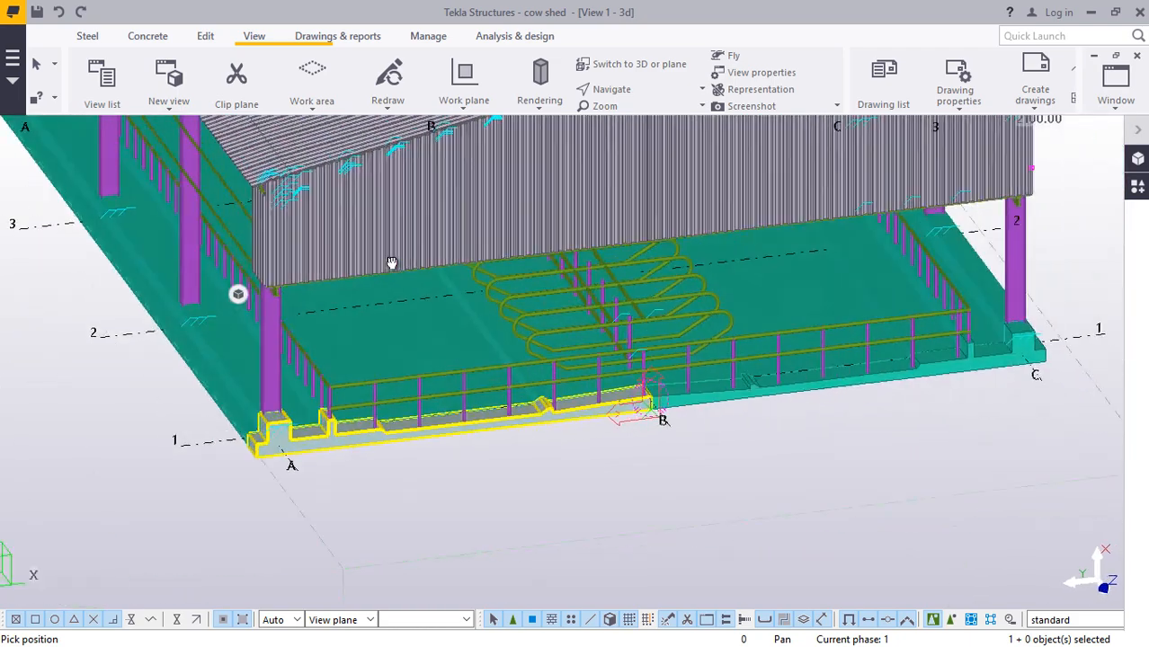
pyautogui.scroll(10, 392, 262)
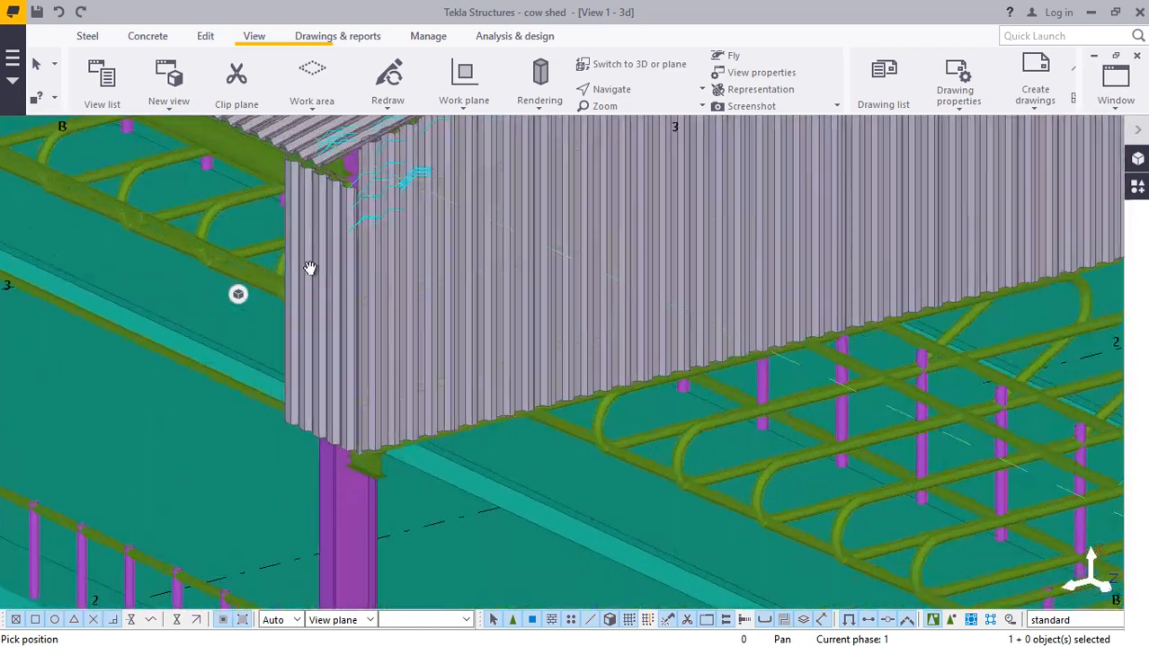
pyautogui.rightClick(308, 248)
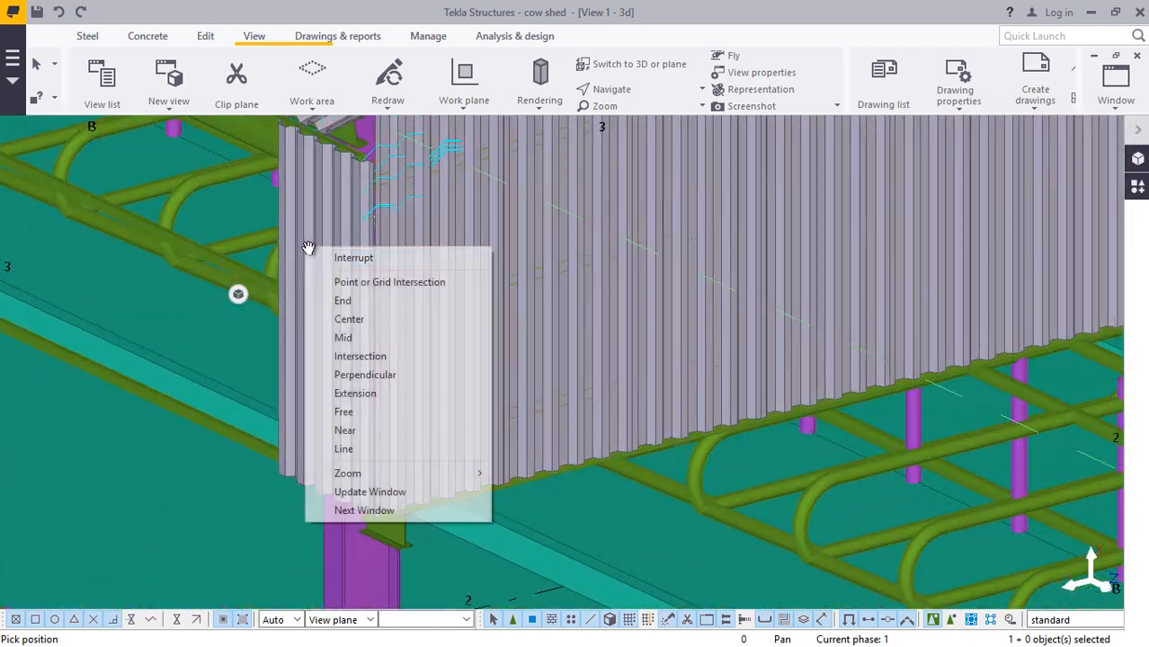
pyautogui.click(343, 256)
pyautogui.scroll(-10, 329, 225)
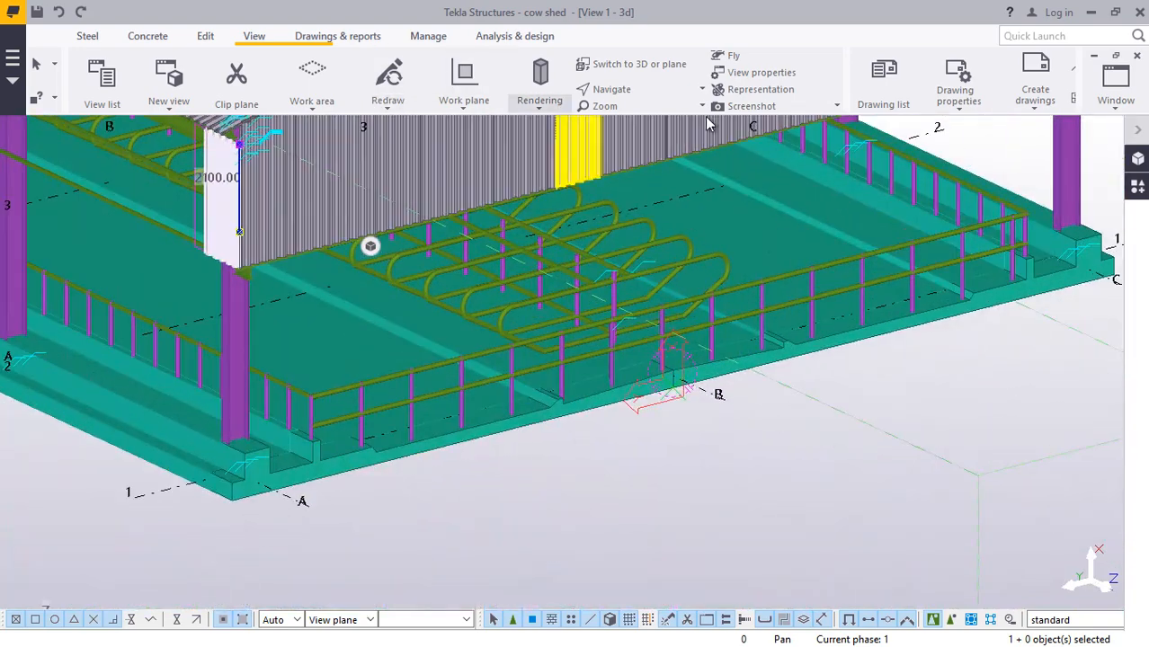
# - Place the work plane horizontally at the grid 1 label beside grid A
pyautogui.click(466, 107)
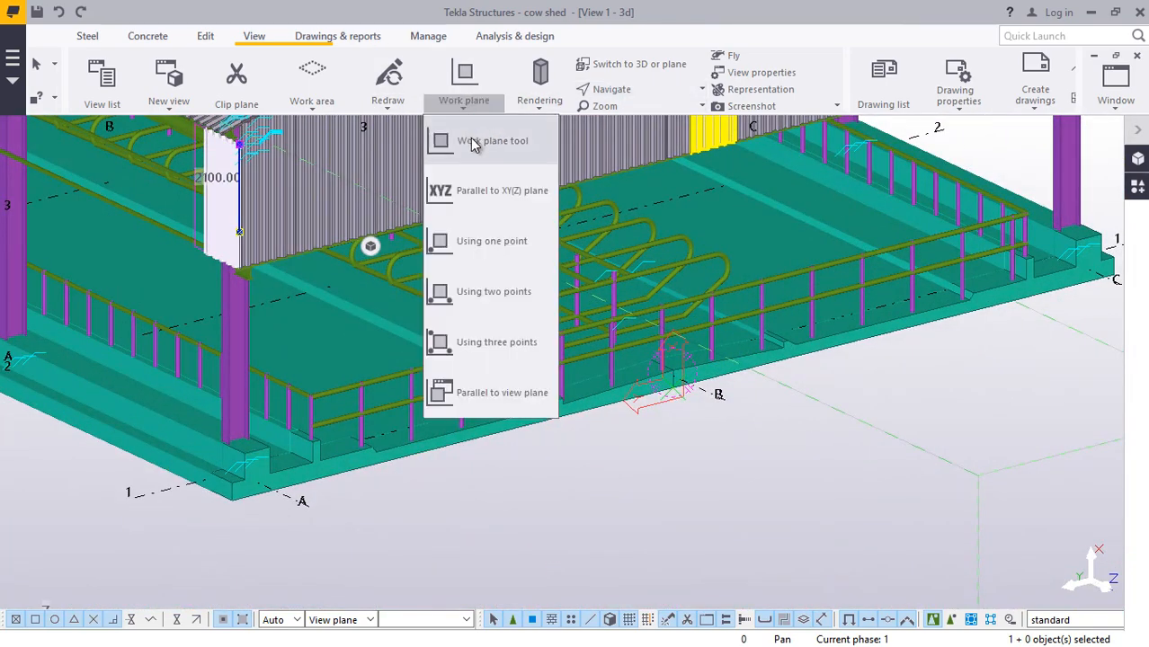
pyautogui.click(476, 142)
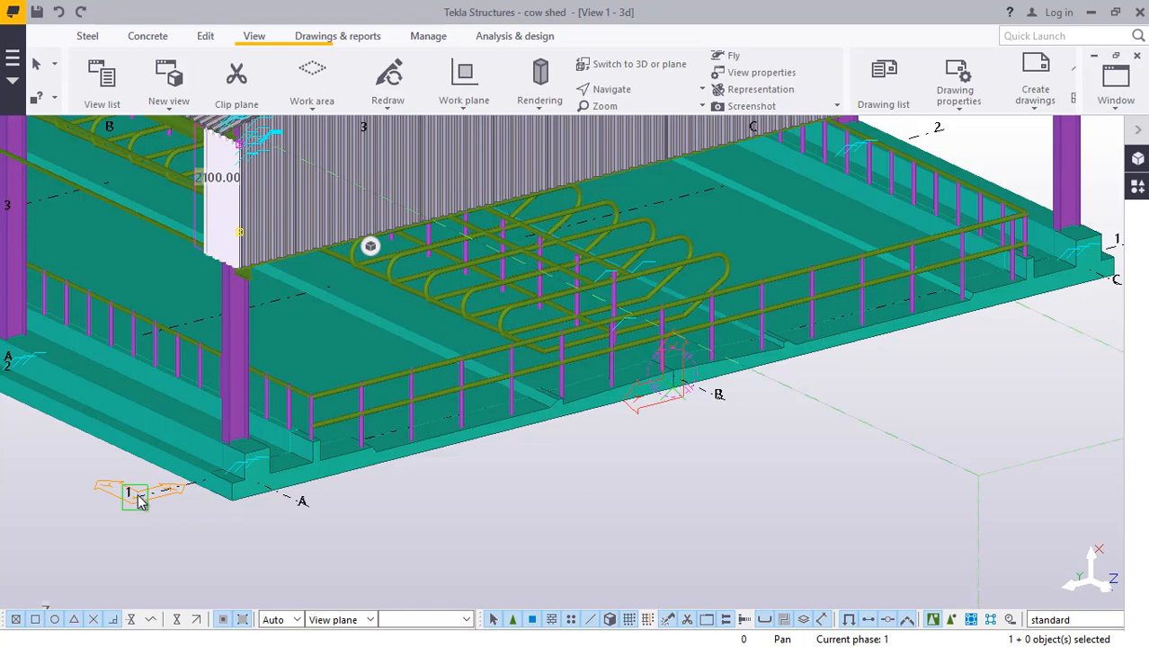
pyautogui.rightClick(476, 543)
pyautogui.click(528, 273)
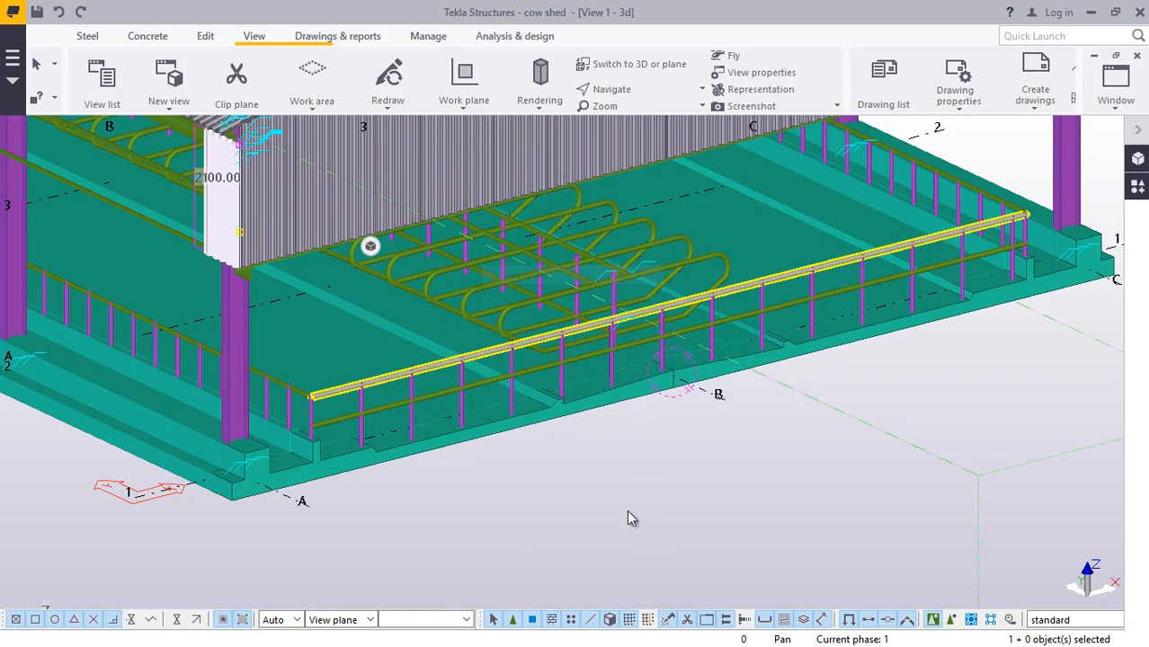
# - Copy the selected wall sheet linearly along the grid A side with dY 900 mm, dX and dZ 0, and 34 copies
pyautogui.rightClick(639, 514)
pyautogui.moveTo(713, 179)
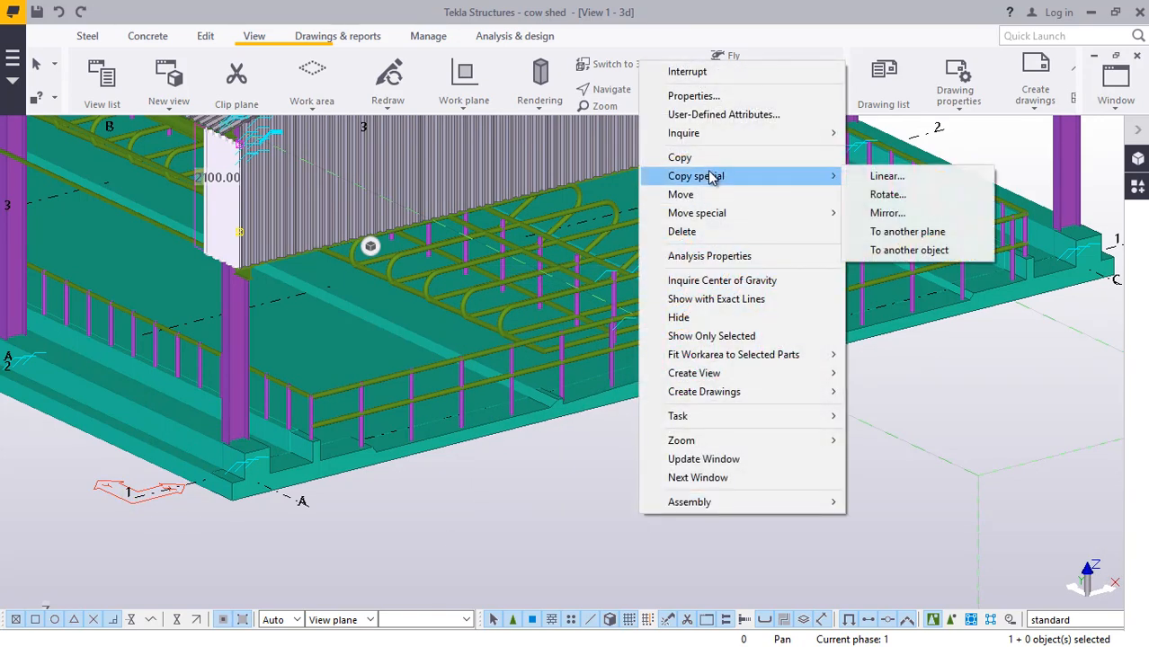
pyautogui.click(904, 182)
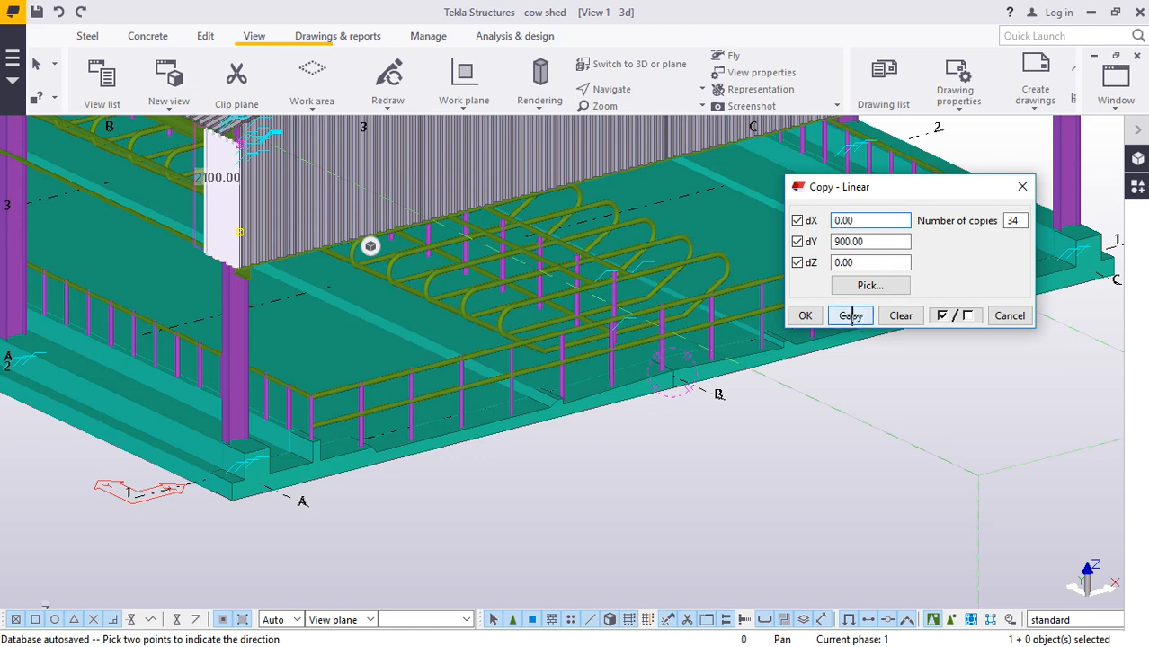
pyautogui.click(804, 315)
pyautogui.rightClick(787, 442)
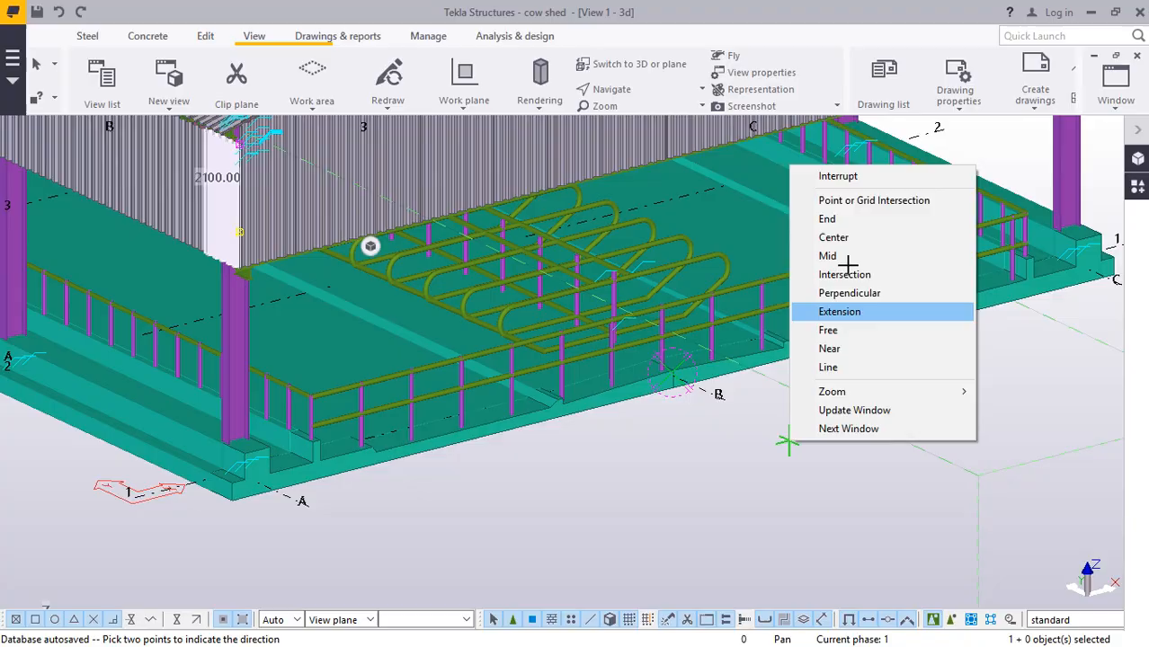
pyautogui.click(835, 177)
# - Examine the far end of the grid A side wall, where the last copied sheet extends past the shed corner
pyautogui.scroll(-10, 885, 430)
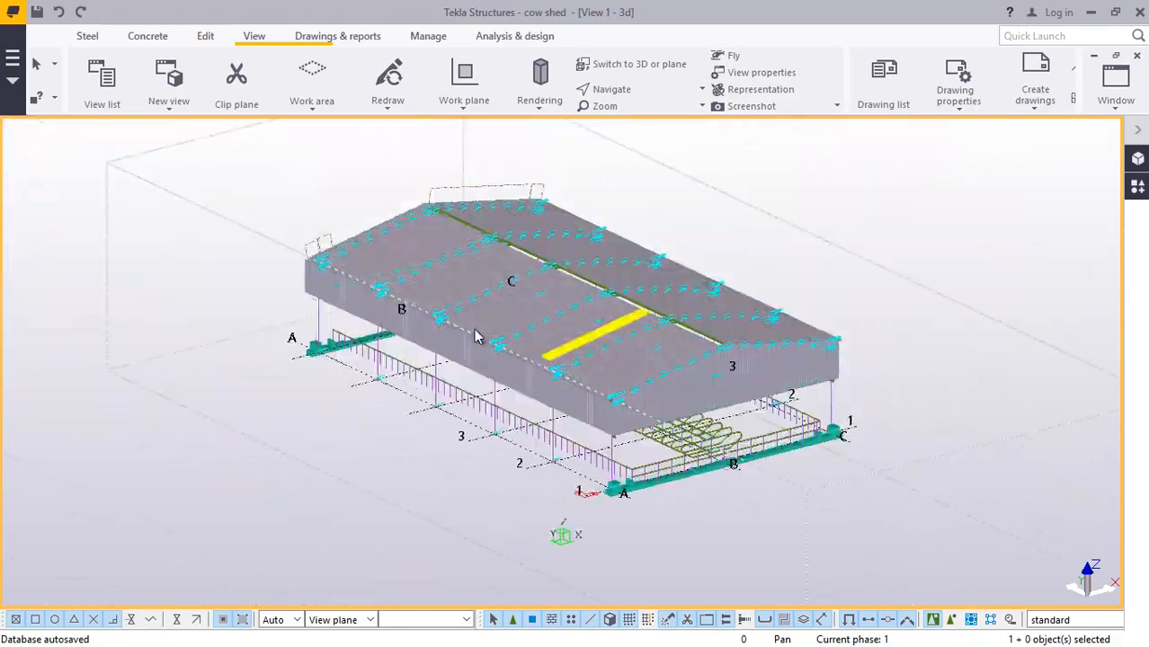
pyautogui.scroll(10, 261, 247)
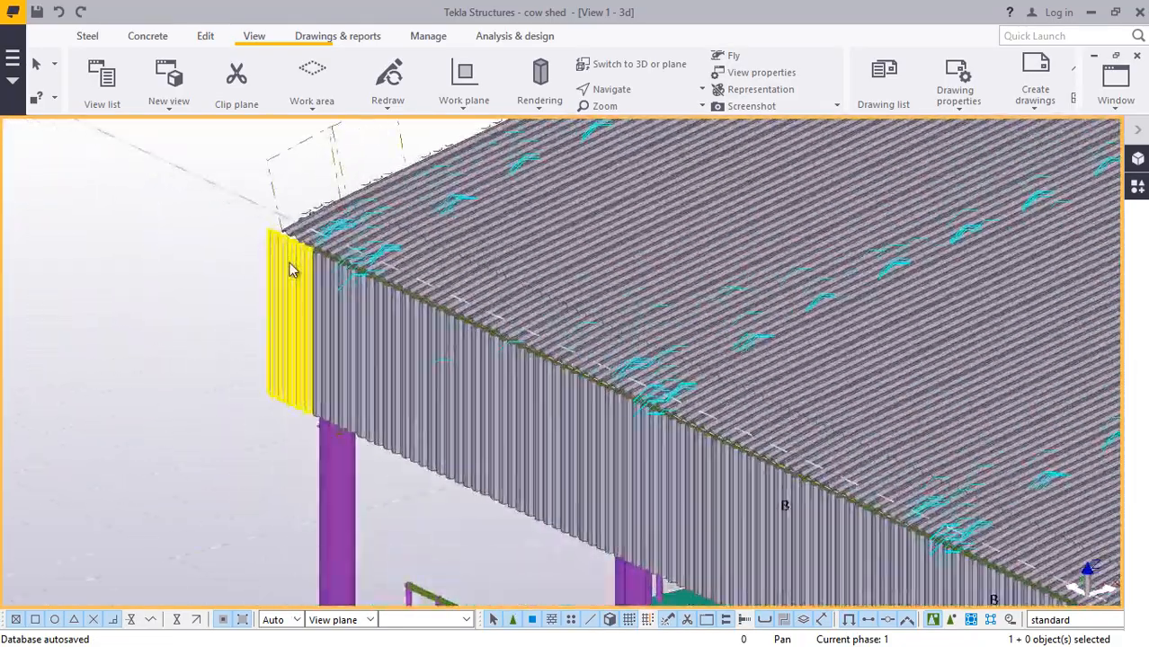
pyautogui.scroll(8, 296, 268)
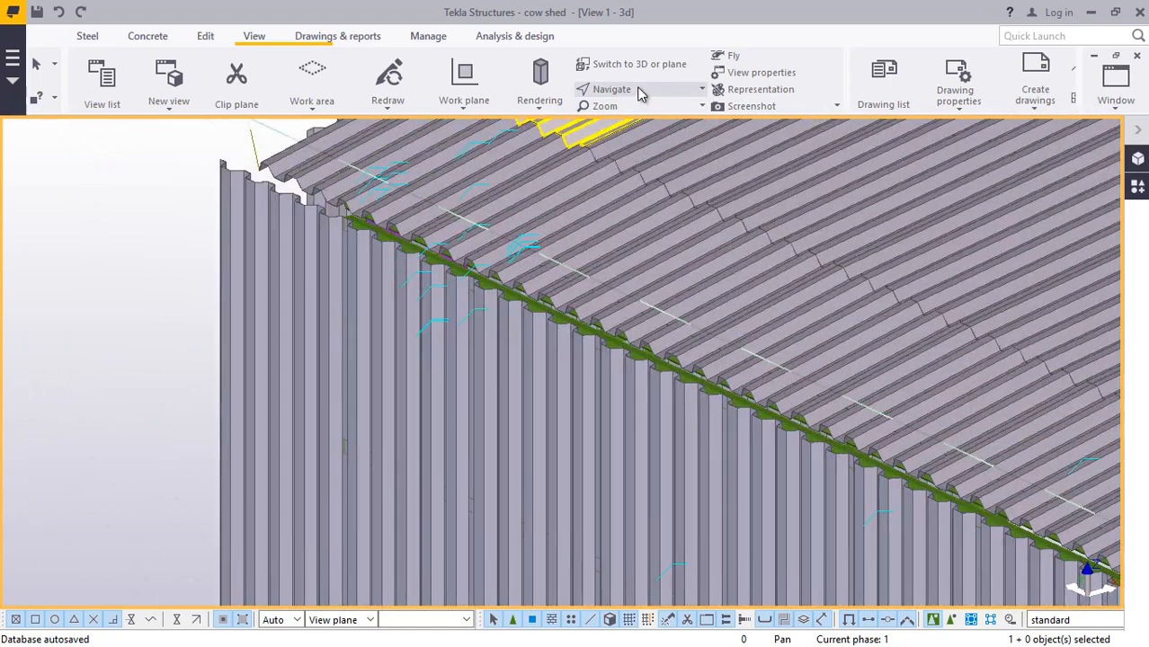
pyautogui.click(639, 90)
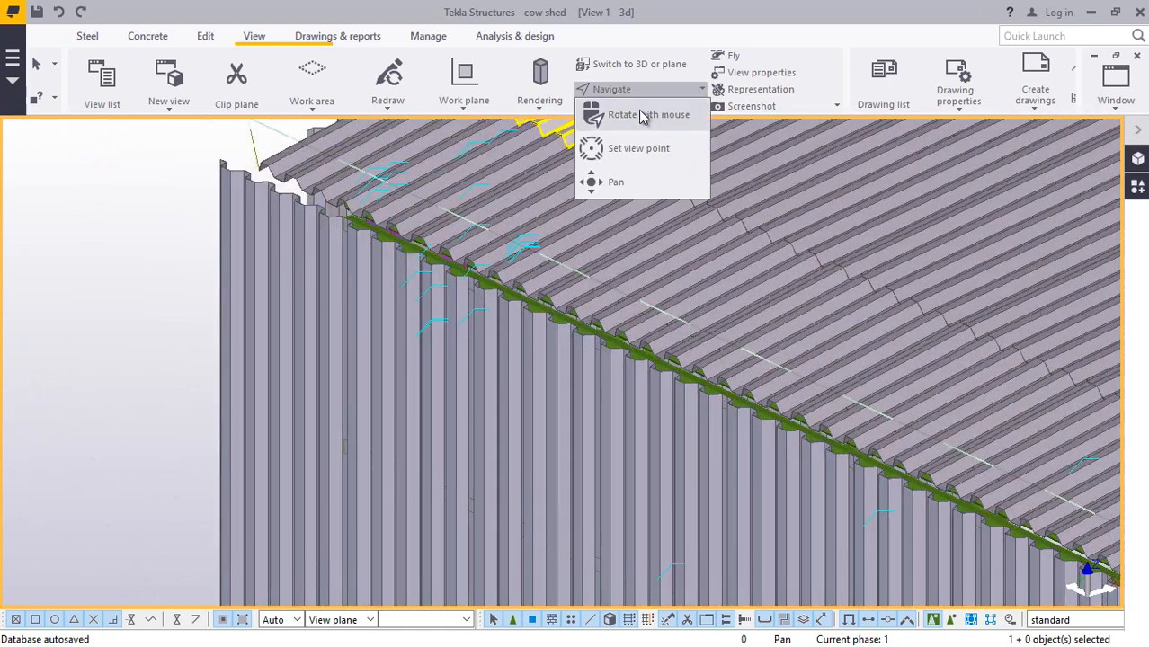
pyautogui.click(639, 114)
pyautogui.moveTo(422, 216); pyautogui.dragTo(258, 215)
pyautogui.scroll(4, 259, 215)
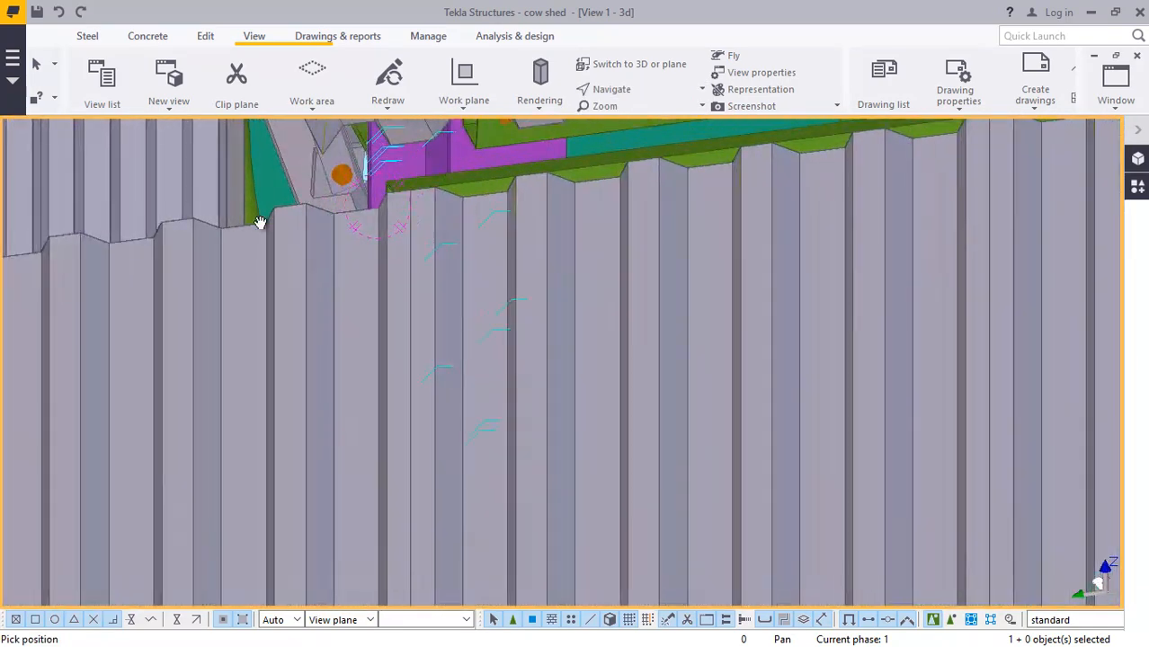
pyautogui.rightClick(311, 213)
pyautogui.click(336, 223)
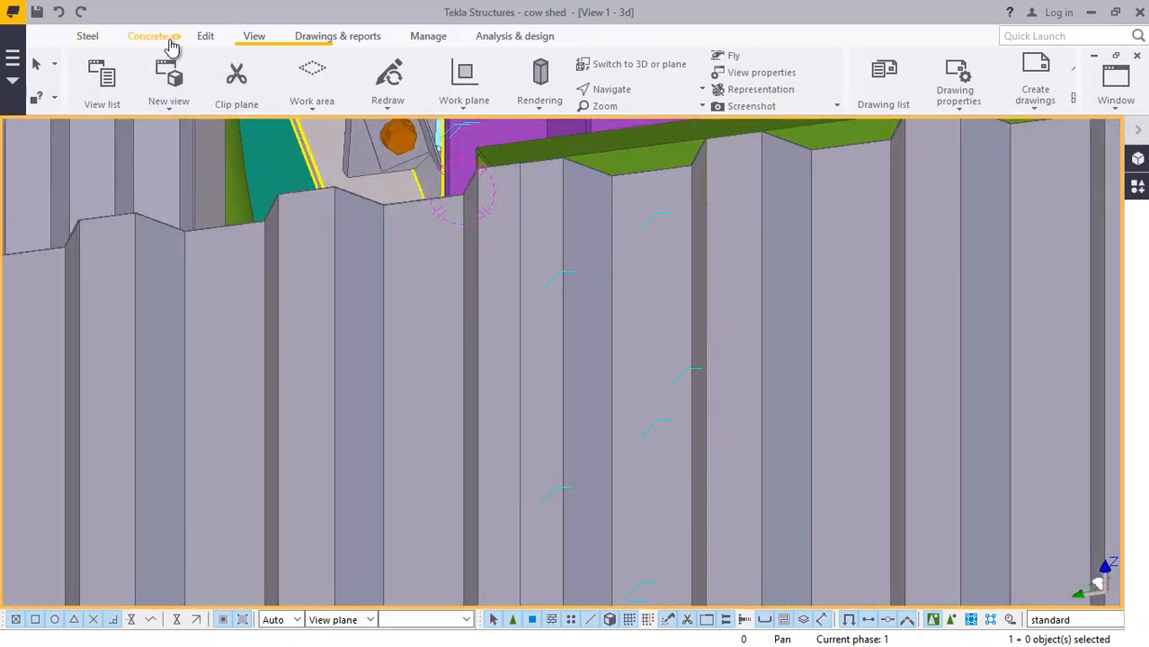
# - Trim the overhanging end wall sheet with a line cut along its corrugation edge from top to bottom, removing the part beyond the corner
pyautogui.click(206, 38)
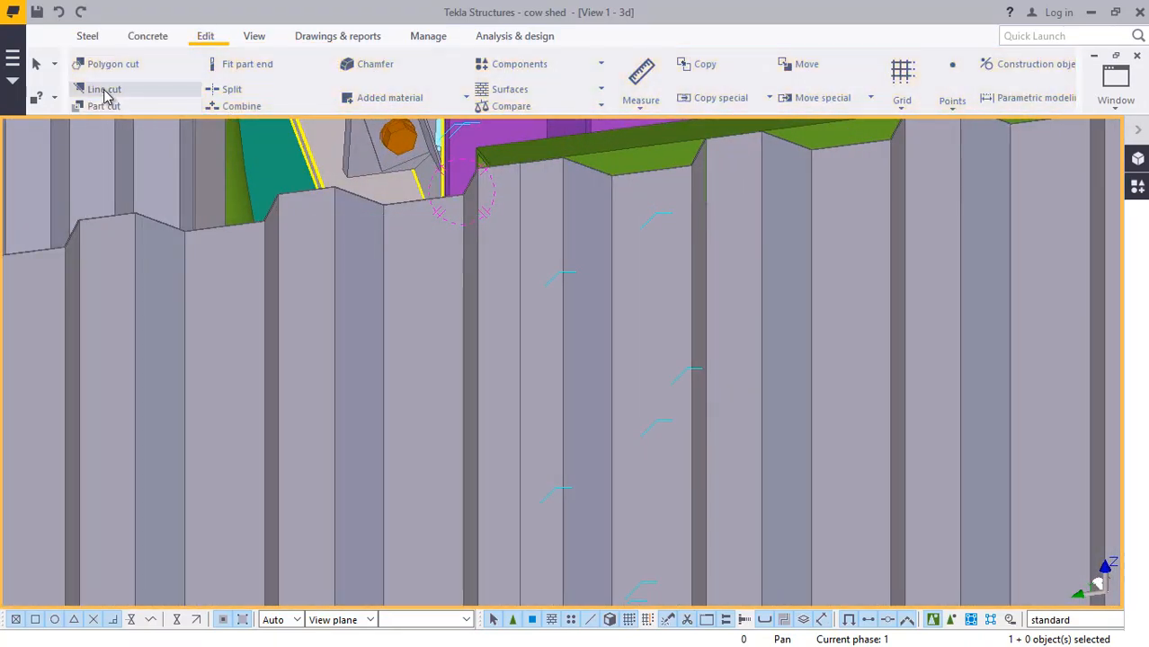
pyautogui.click(101, 89)
pyautogui.scroll(5, 270, 231)
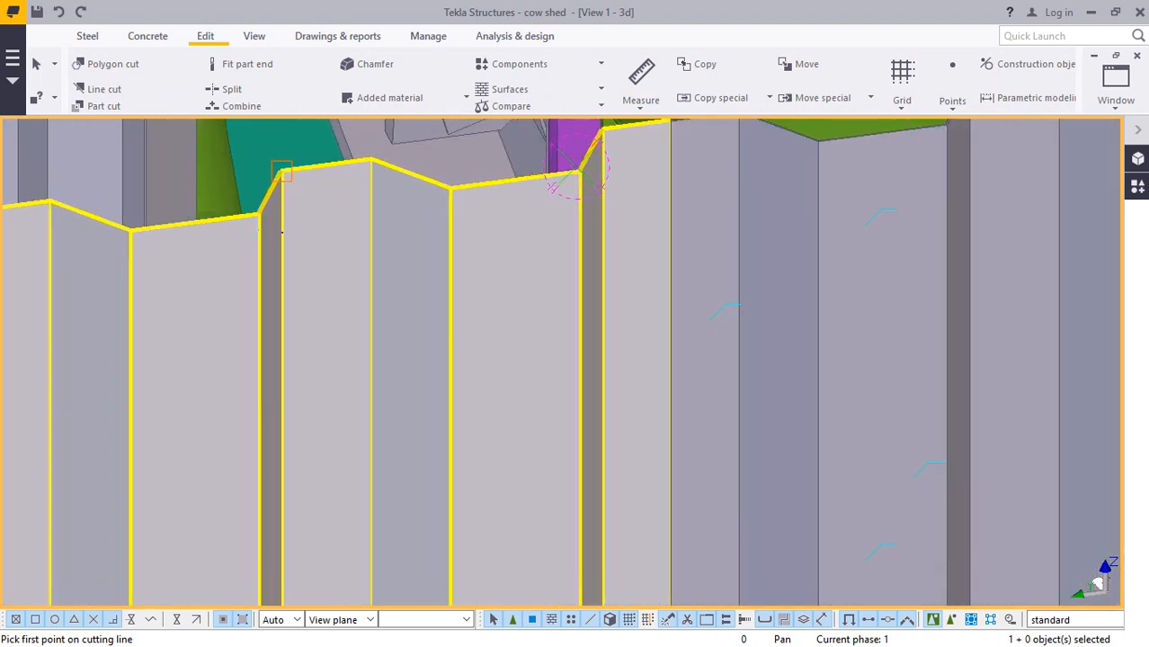
pyautogui.scroll(2, 274, 230)
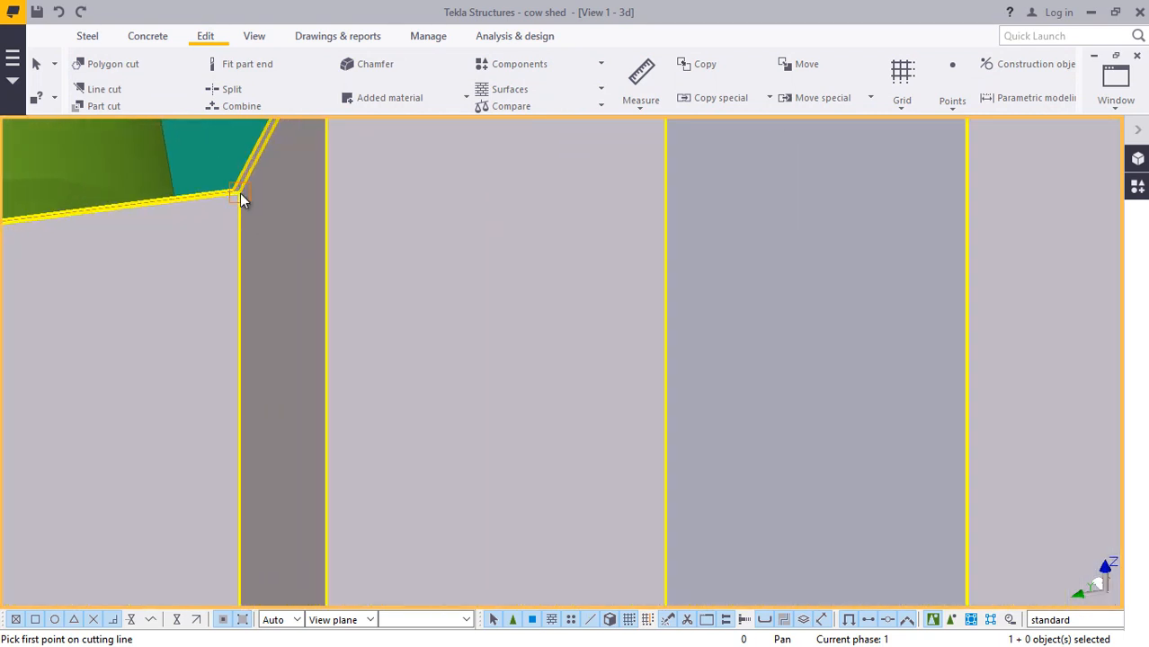
pyautogui.scroll(-6, 237, 196)
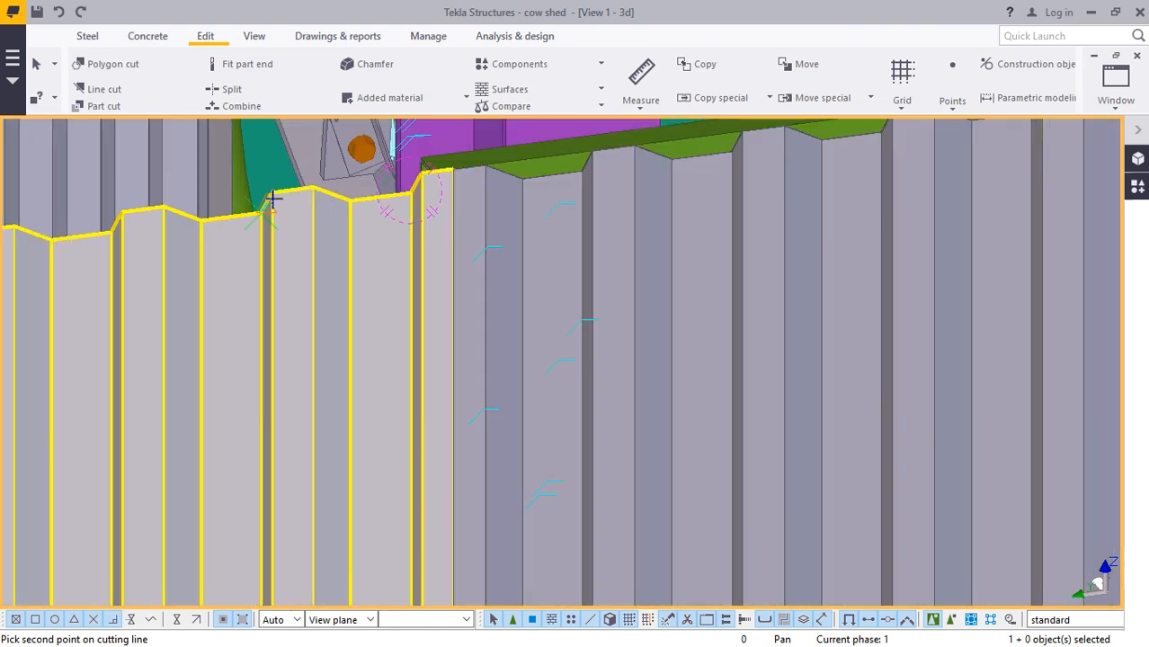
pyautogui.scroll(-5, 278, 198)
pyautogui.scroll(4, 303, 384)
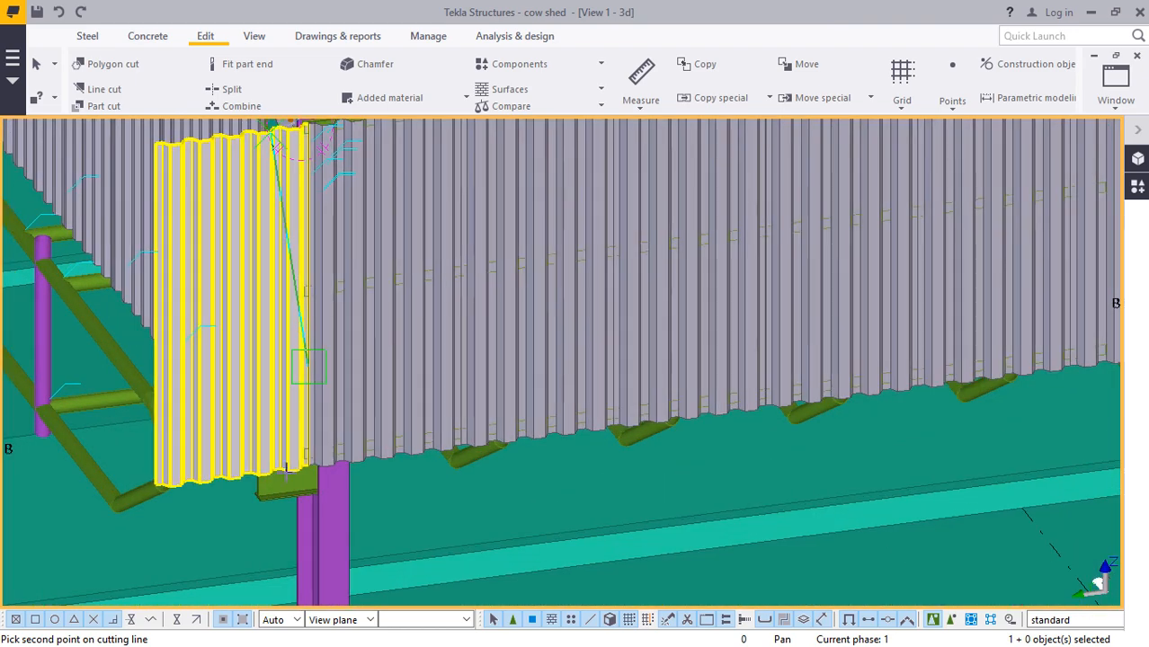
pyautogui.scroll(6, 270, 479)
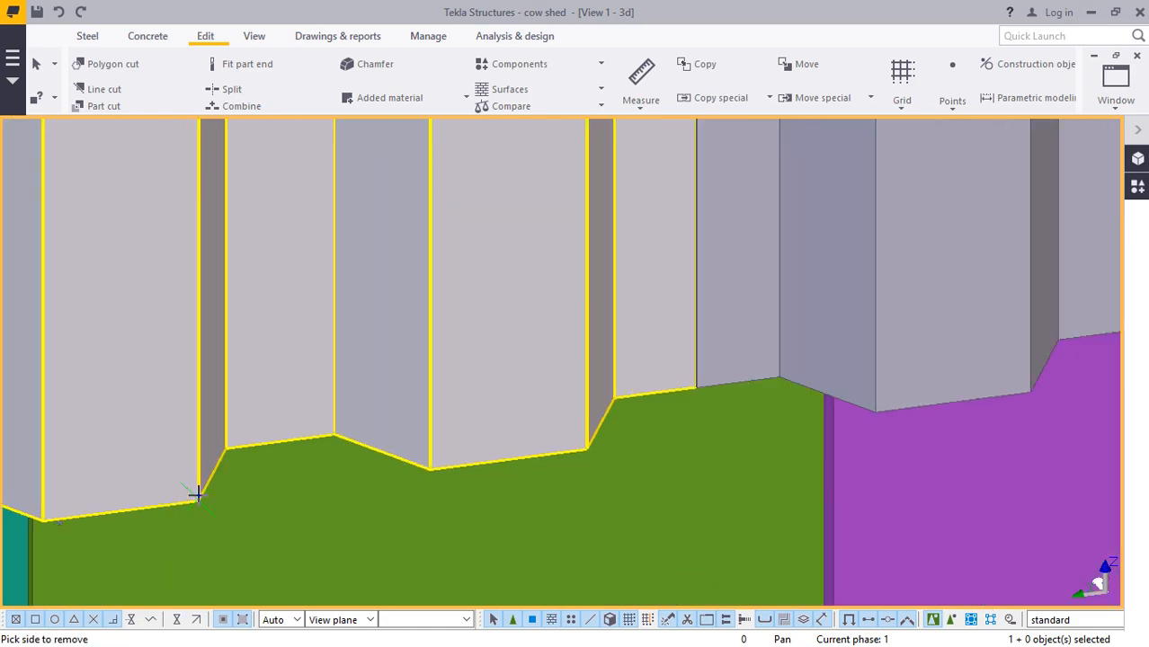
pyautogui.click(103, 304)
pyautogui.scroll(-8, 233, 377)
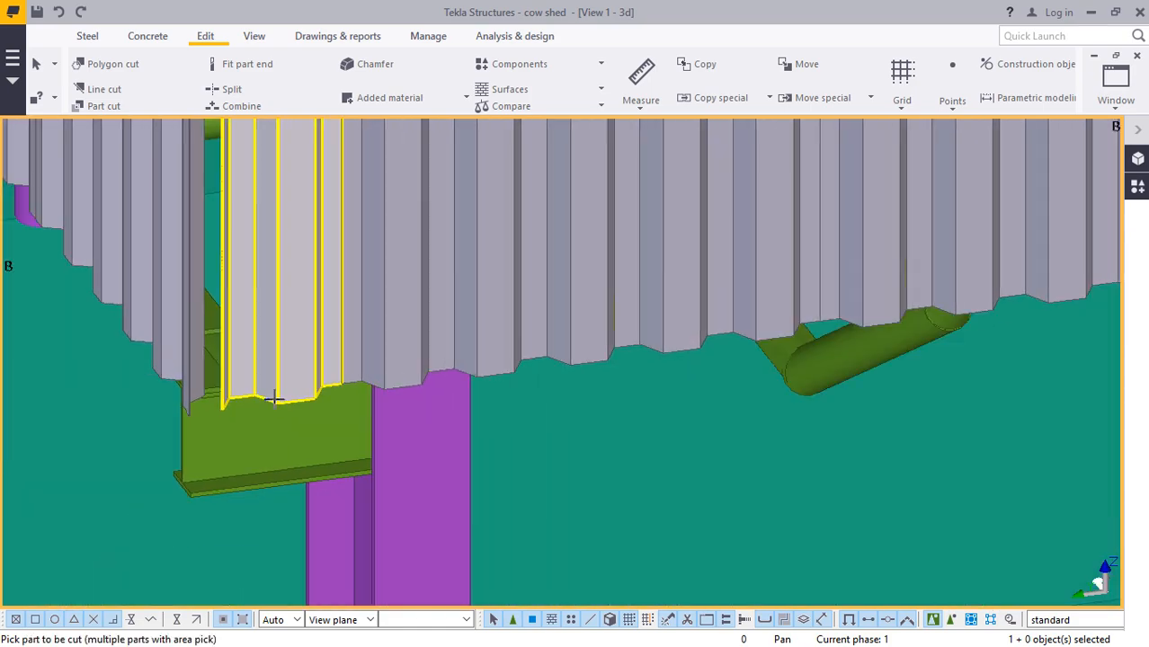
pyautogui.scroll(-6, 352, 425)
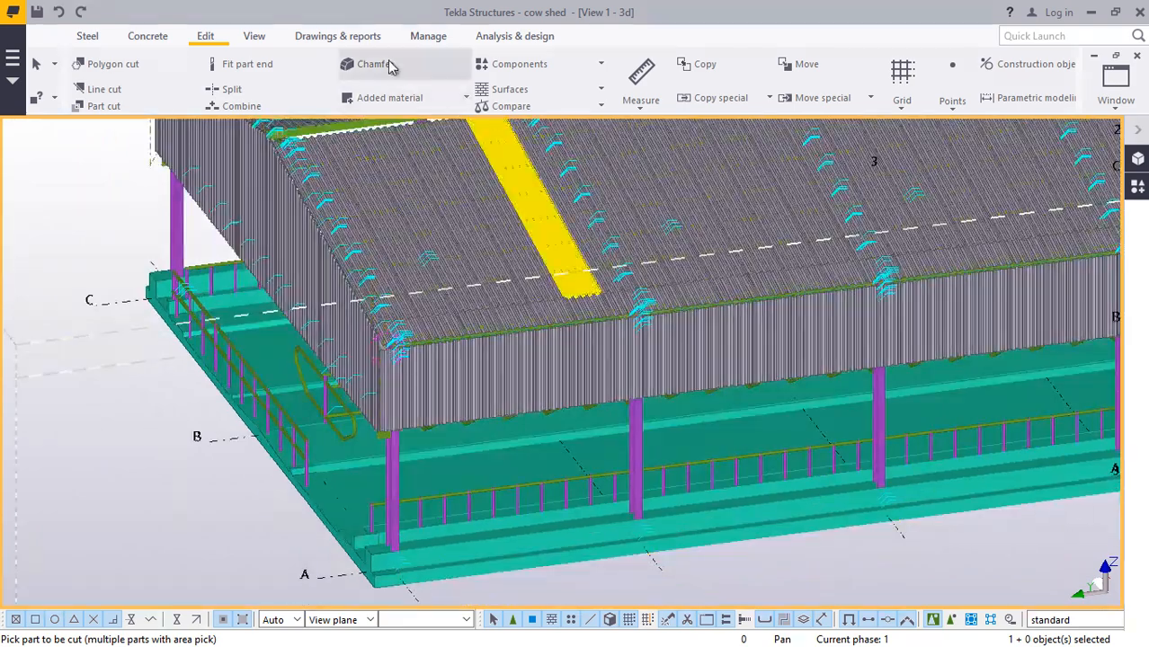
# - Inspect the gable wall cladding at grid 1 and how its sheets meet the roof edge and the side wall corner
pyautogui.click(615, 89)
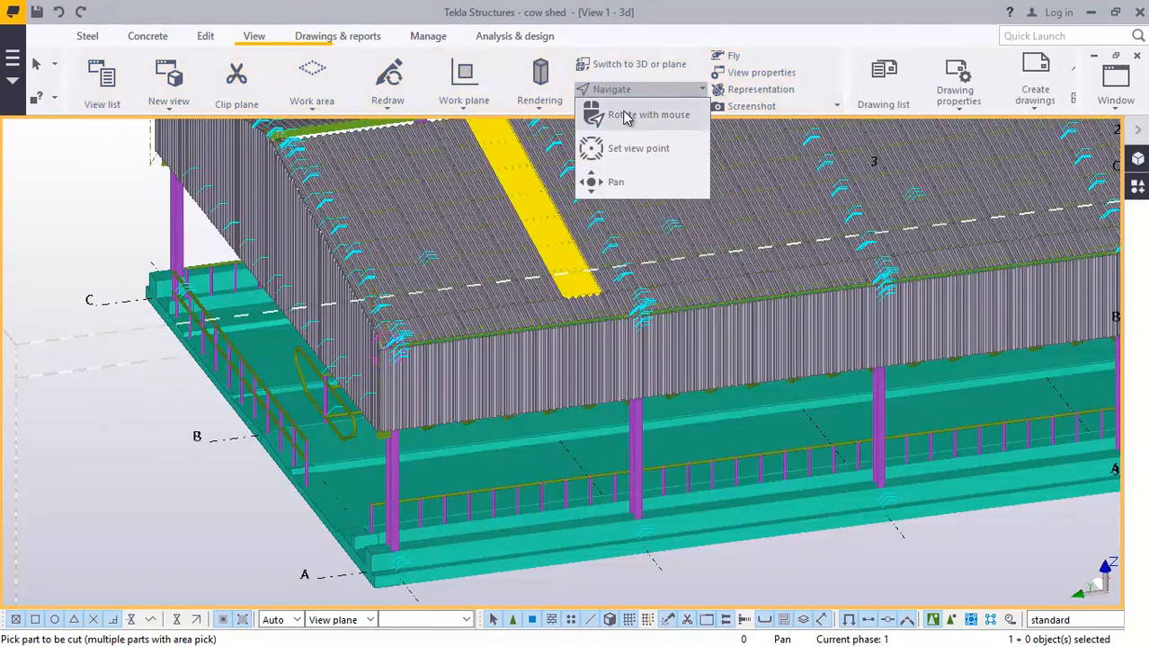
pyautogui.scroll(-10, 461, 280)
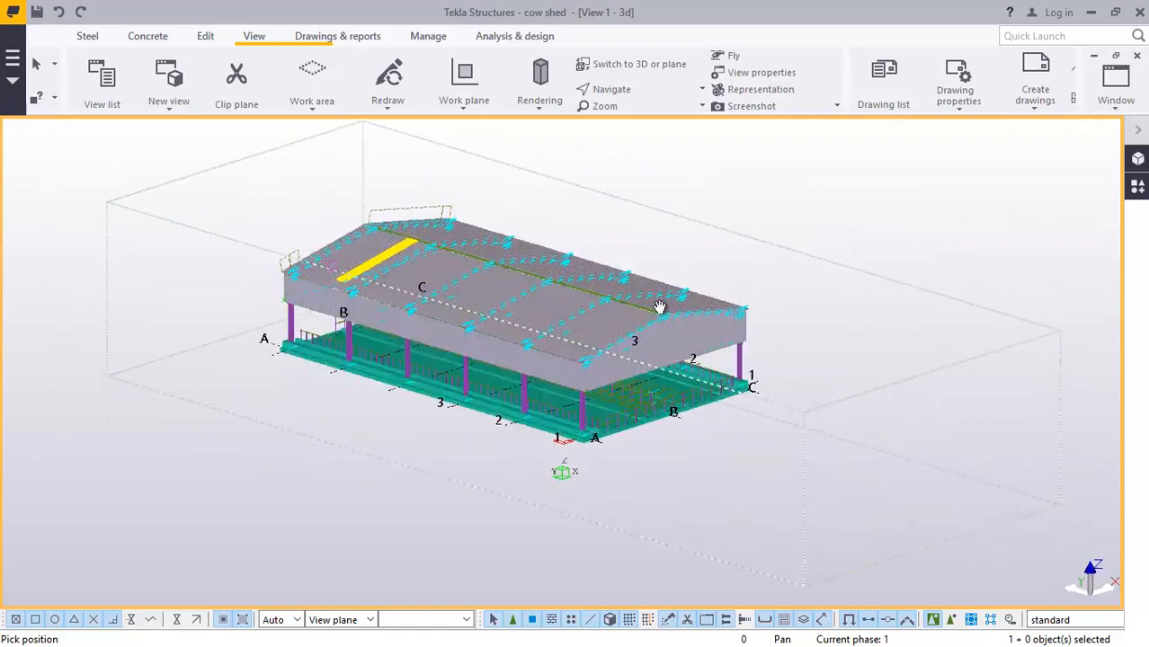
pyautogui.scroll(8, 665, 306)
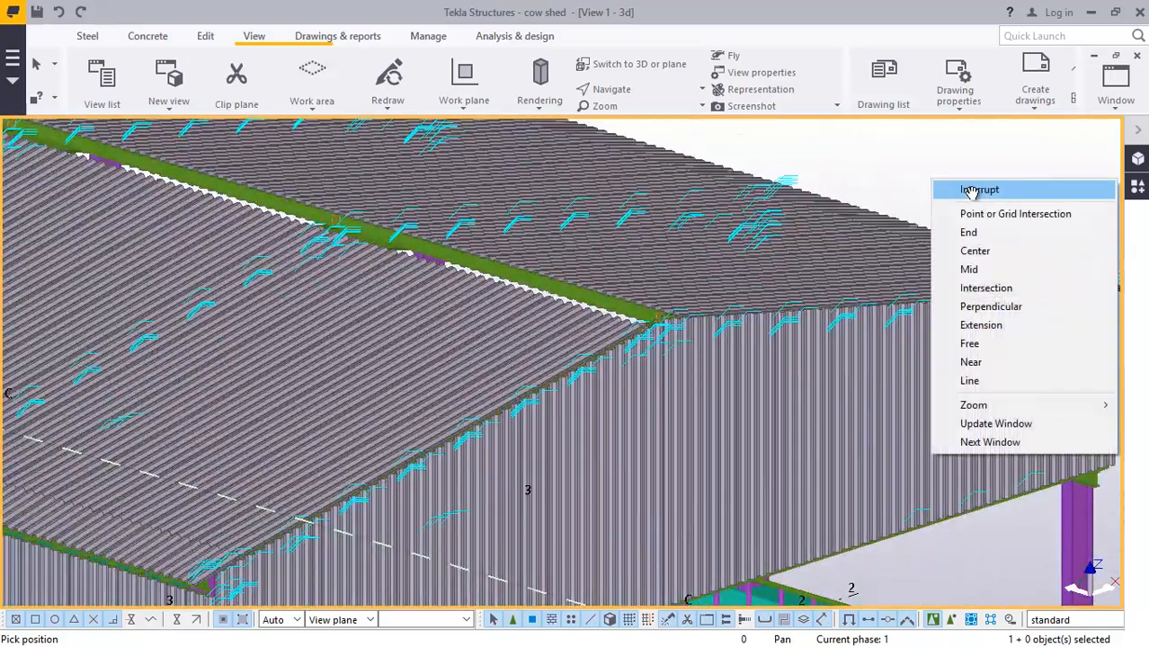
pyautogui.click(1006, 176)
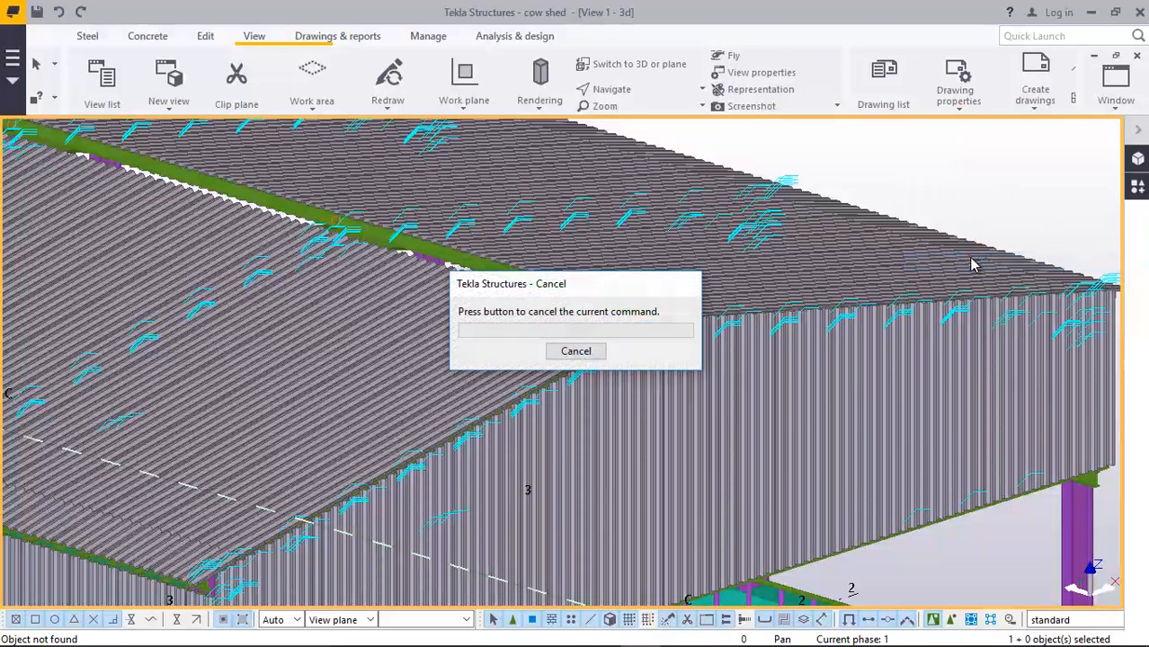
pyautogui.scroll(-3, 697, 266)
pyautogui.scroll(2, 674, 306)
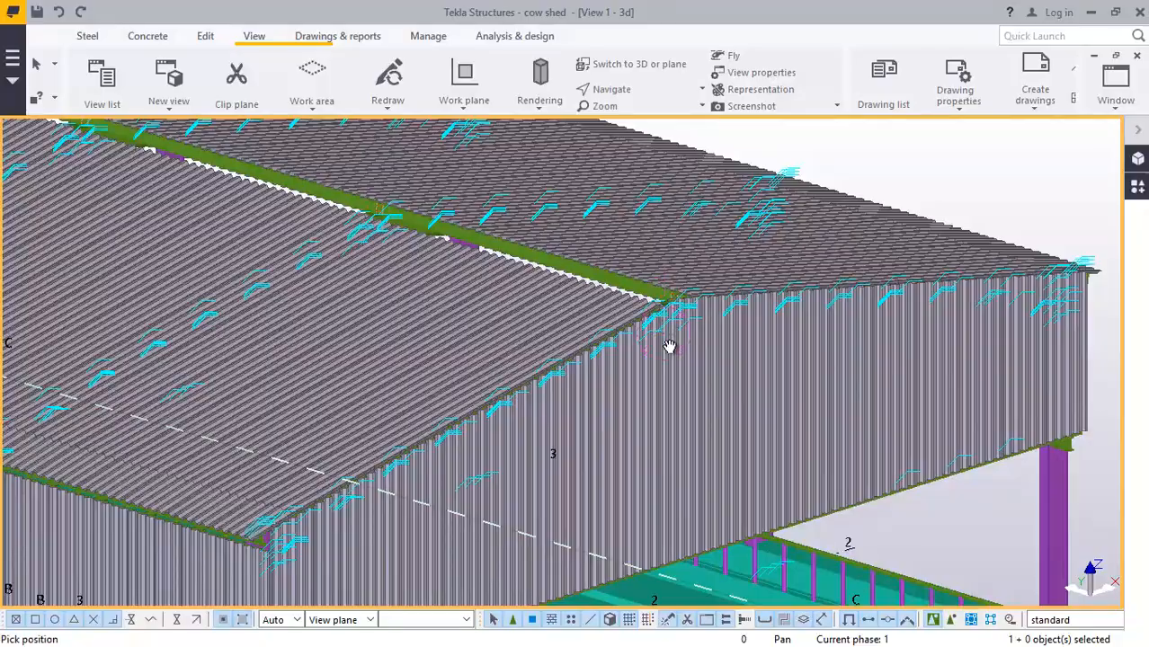
pyautogui.keyDown('ctrl'); pyautogui.moveTo(669, 347); pyautogui.dragTo(674, 483, button='middle'); pyautogui.keyUp('ctrl')
pyautogui.scroll(3, 751, 427)
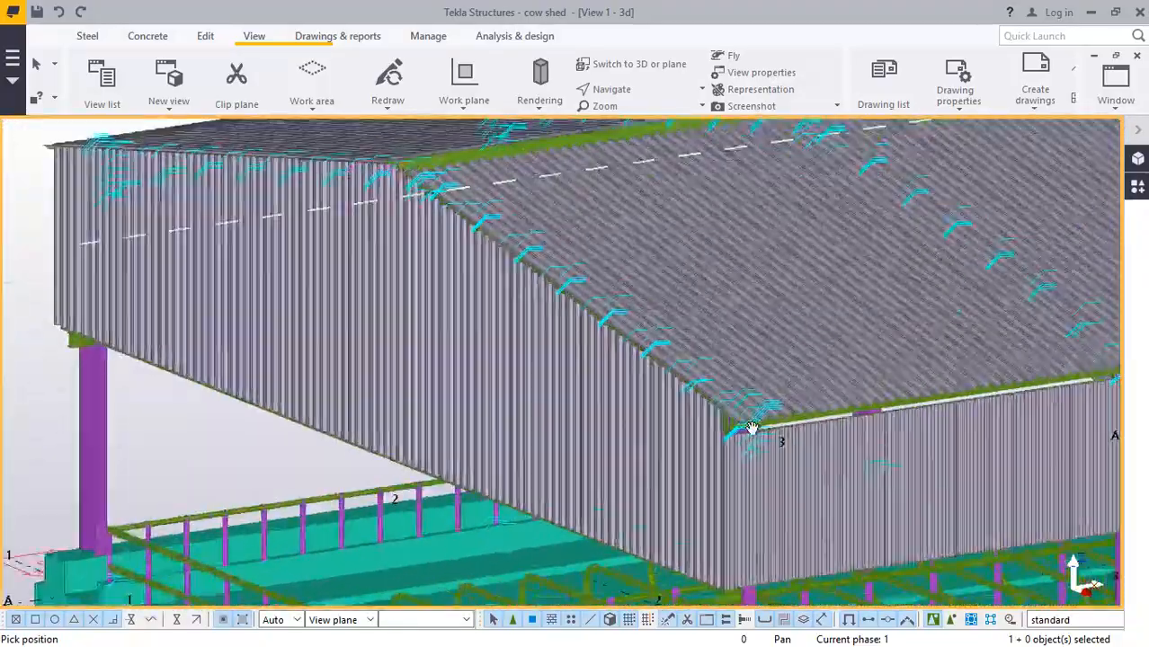
pyautogui.scroll(8, 698, 403)
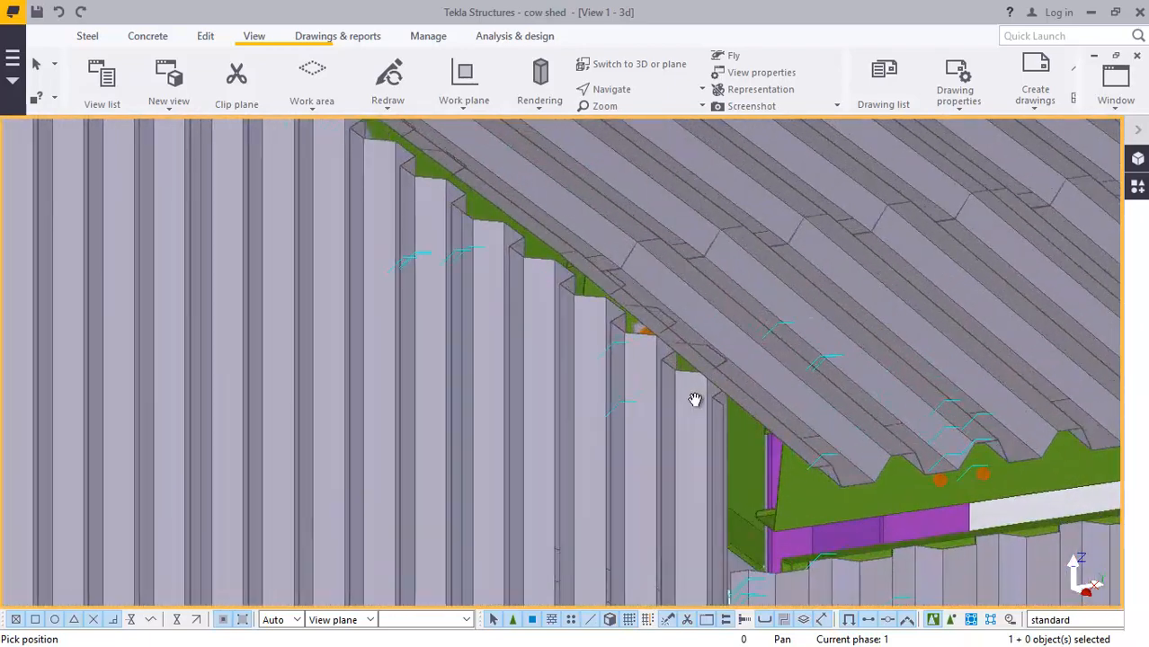
pyautogui.scroll(2, 695, 400)
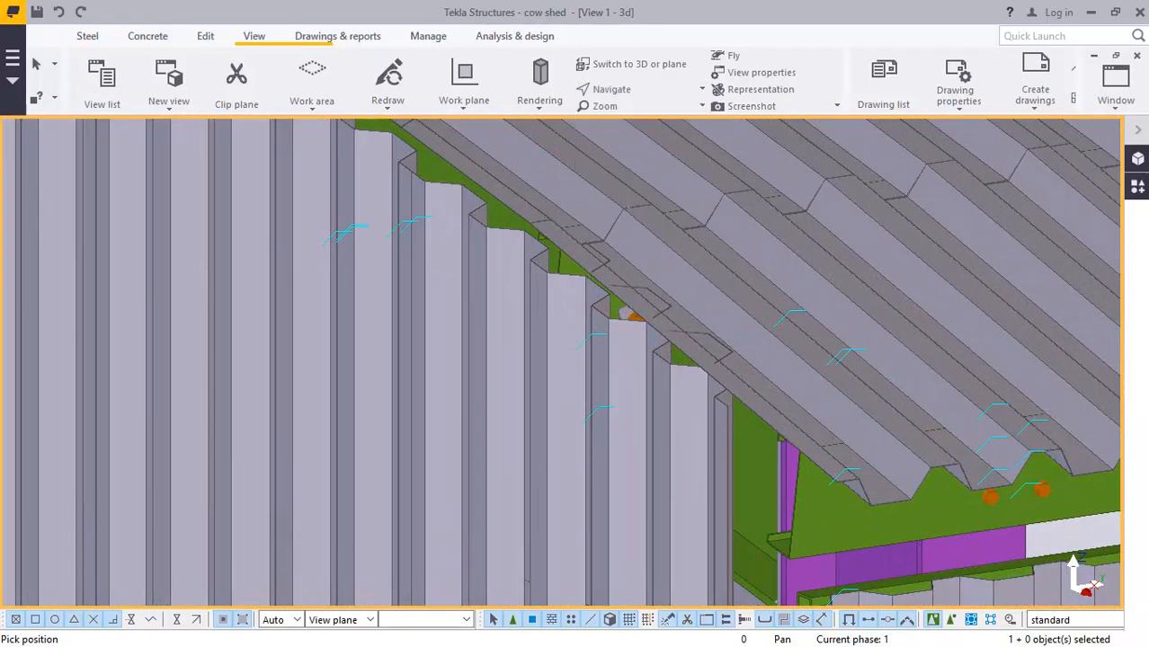
pyautogui.moveTo(600, 286)
pyautogui.keyDown('ctrl'); pyautogui.mouseDown(button='middle')
pyautogui.moveTo(483, 298)
pyautogui.moveTo(422, 287)
pyautogui.moveTo(587, 249)
pyautogui.moveTo(621, 196)
pyautogui.moveTo(862, 360)
pyautogui.moveTo(803, 372)
pyautogui.moveTo(856, 366)
pyautogui.moveTo(478, 380)
pyautogui.moveTo(593, 303)
pyautogui.mouseUp(button='middle'); pyautogui.keyUp('ctrl')
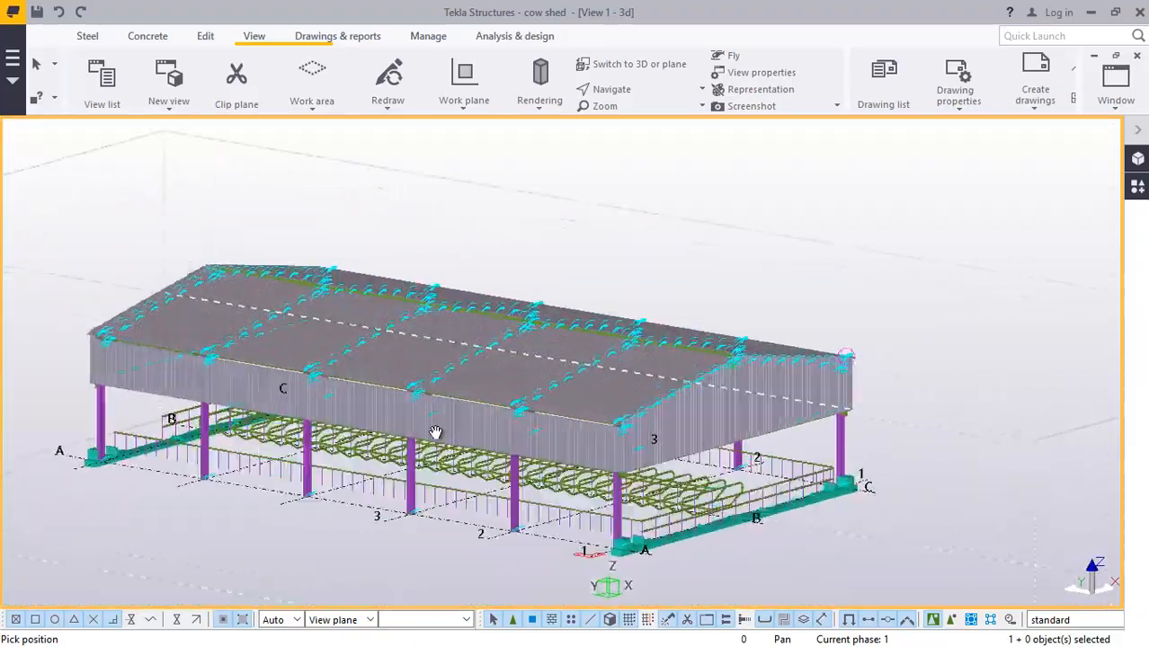
# - Review the roof cladding and the ridge opening from above and from the grid 1 end of the shed
pyautogui.scroll(3, 435, 432)
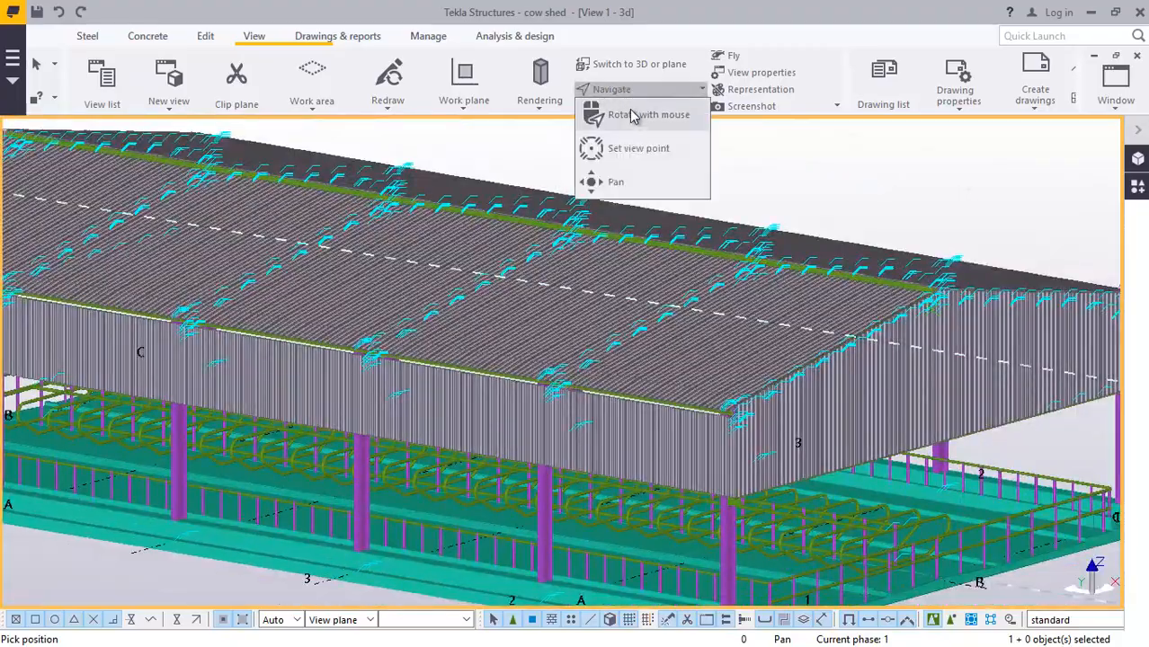
pyautogui.keyDown('ctrl'); pyautogui.moveTo(544, 486); pyautogui.dragTo(488, 552, button='middle'); pyautogui.keyUp('ctrl')
pyautogui.scroll(-2, 489, 552)
pyautogui.keyDown('ctrl'); pyautogui.moveTo(620, 355); pyautogui.dragTo(659, 448, button='middle'); pyautogui.keyUp('ctrl')
pyautogui.scroll(-5, 658, 448)
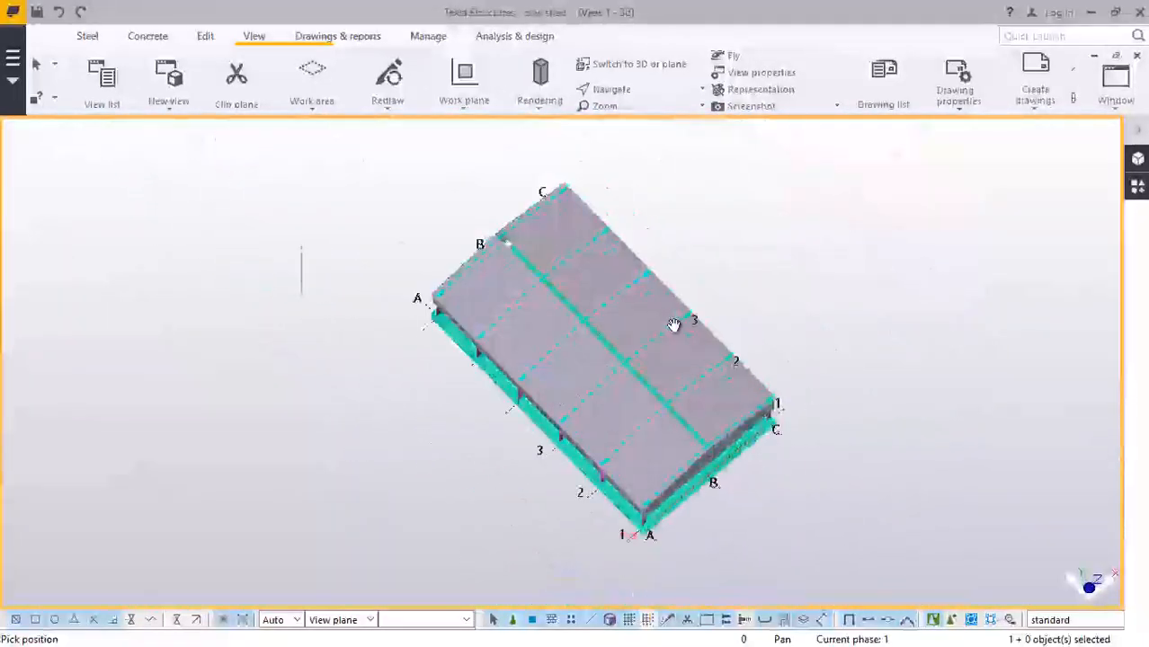
pyautogui.scroll(4, 621, 346)
pyautogui.keyDown('ctrl'); pyautogui.moveTo(633, 361); pyautogui.dragTo(748, 337, button='middle'); pyautogui.keyUp('ctrl')
pyautogui.scroll(-2, 718, 428)
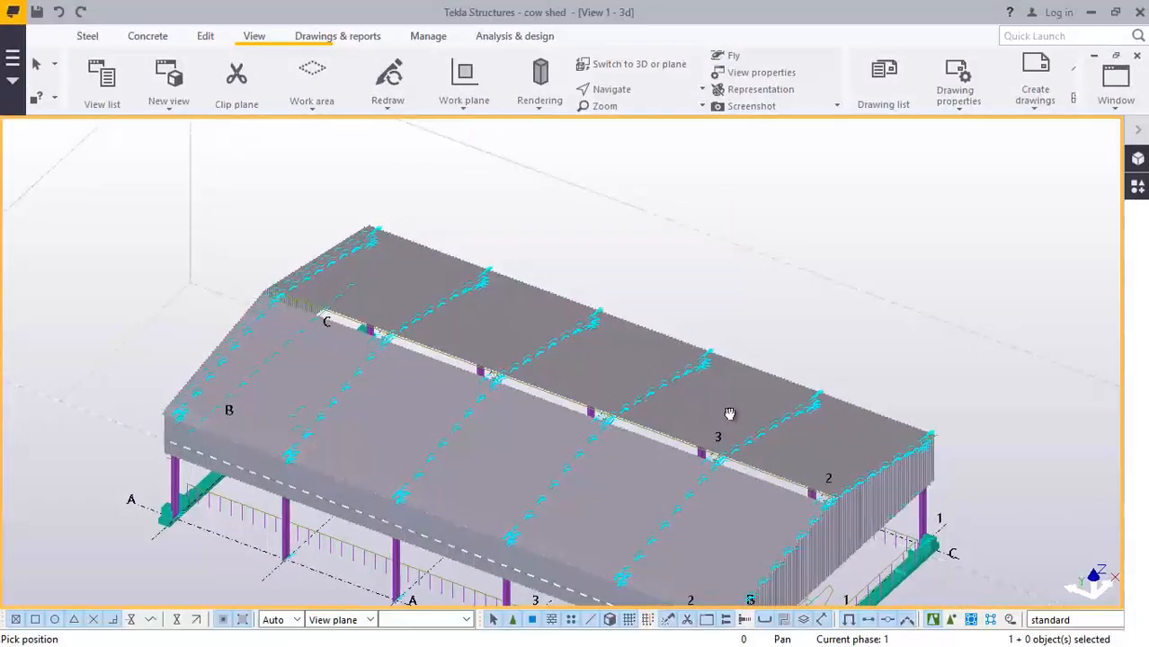
pyautogui.keyDown('ctrl'); pyautogui.moveTo(729, 414); pyautogui.dragTo(737, 374, button='middle'); pyautogui.keyUp('ctrl')
pyautogui.keyDown('ctrl'); pyautogui.moveTo(634, 475); pyautogui.dragTo(700, 450, button='middle'); pyautogui.keyUp('ctrl')
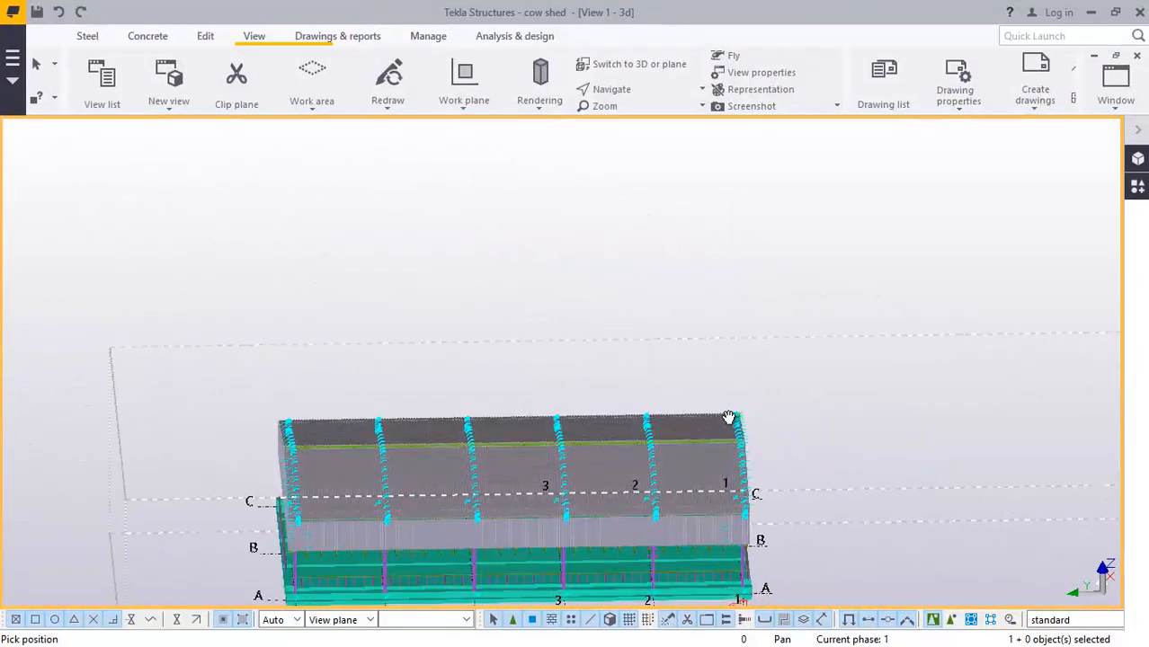
# - Review the finished wall cladding along the grid A side and the far gable end, ending the view rotation
pyautogui.scroll(-2, 728, 418)
pyautogui.scroll(4, 434, 505)
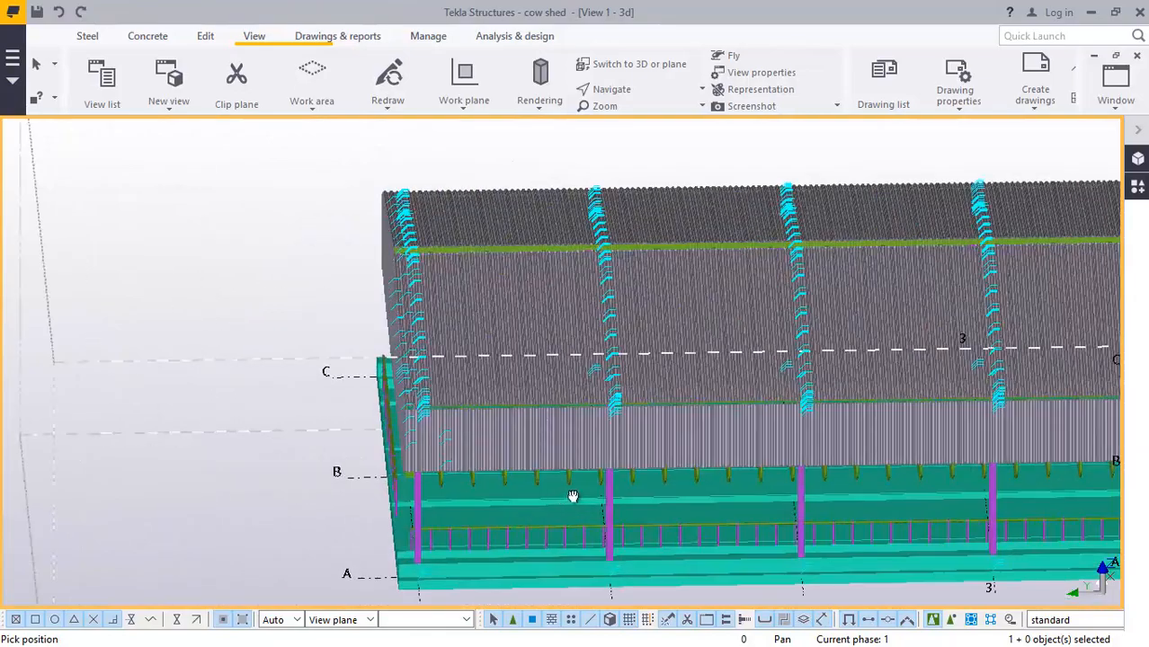
pyautogui.keyDown('ctrl'); pyautogui.moveTo(574, 495); pyautogui.dragTo(617, 475, button='middle'); pyautogui.keyUp('ctrl')
pyautogui.scroll(-3, 598, 437)
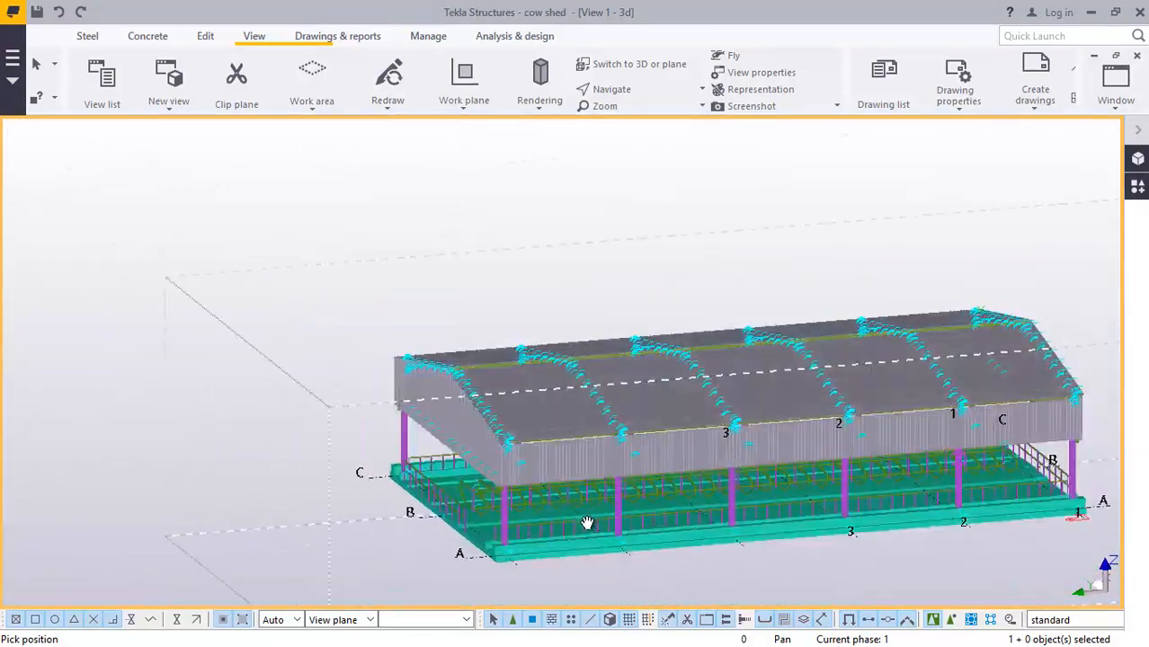
pyautogui.scroll(2, 587, 512)
pyautogui.scroll(-2, 525, 494)
pyautogui.scroll(1, 689, 485)
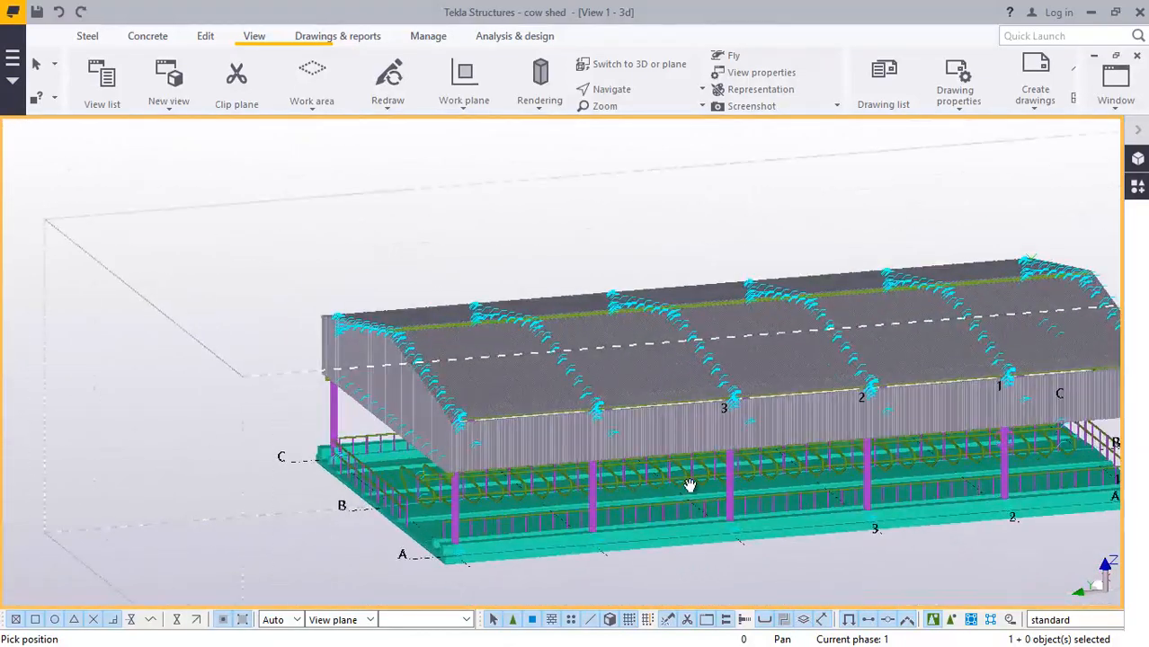
pyautogui.scroll(-2, 876, 466)
pyautogui.keyDown('ctrl'); pyautogui.moveTo(884, 457); pyautogui.dragTo(408, 460, button='middle'); pyautogui.keyUp('ctrl')
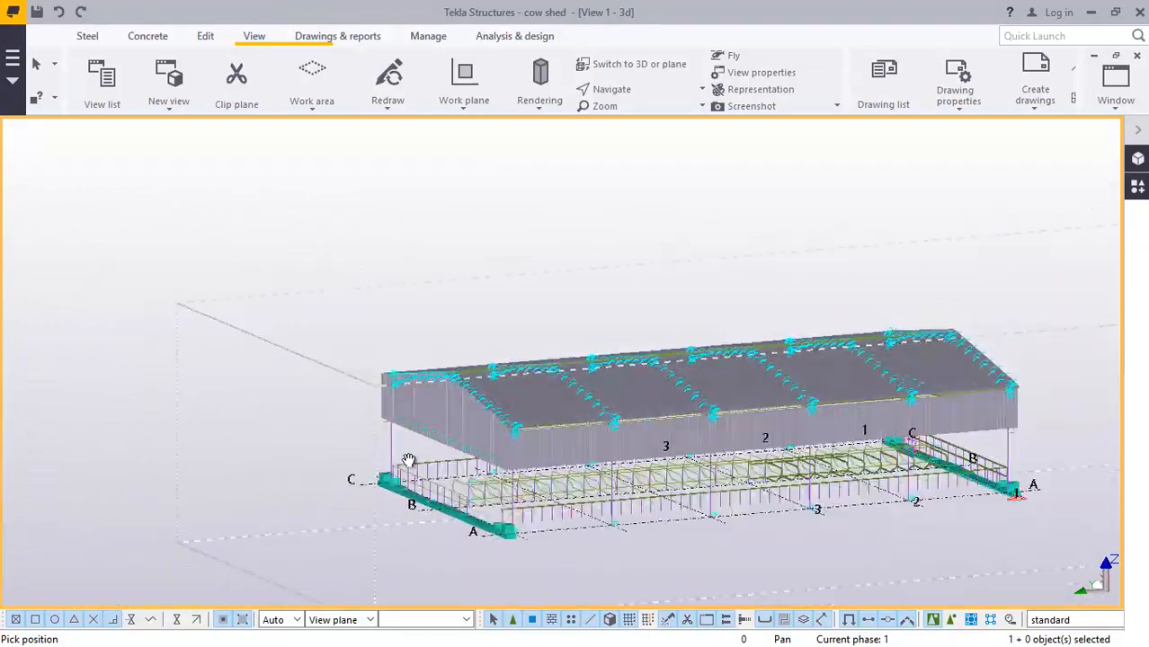
pyautogui.scroll(3, 781, 518)
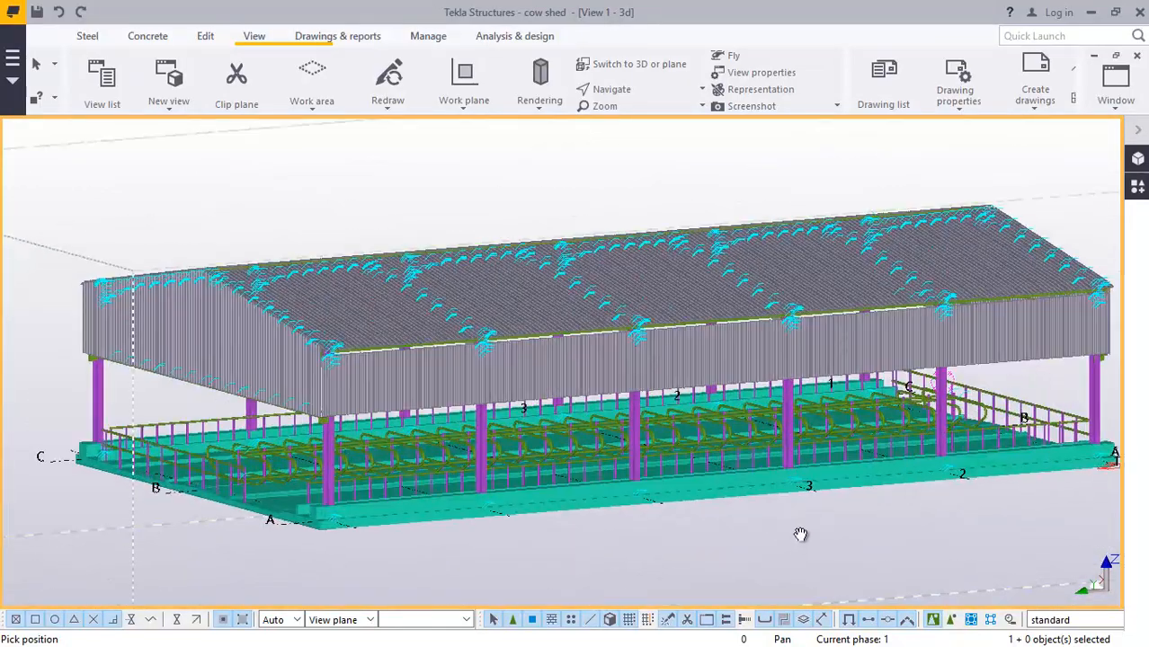
pyautogui.scroll(-1, 705, 524)
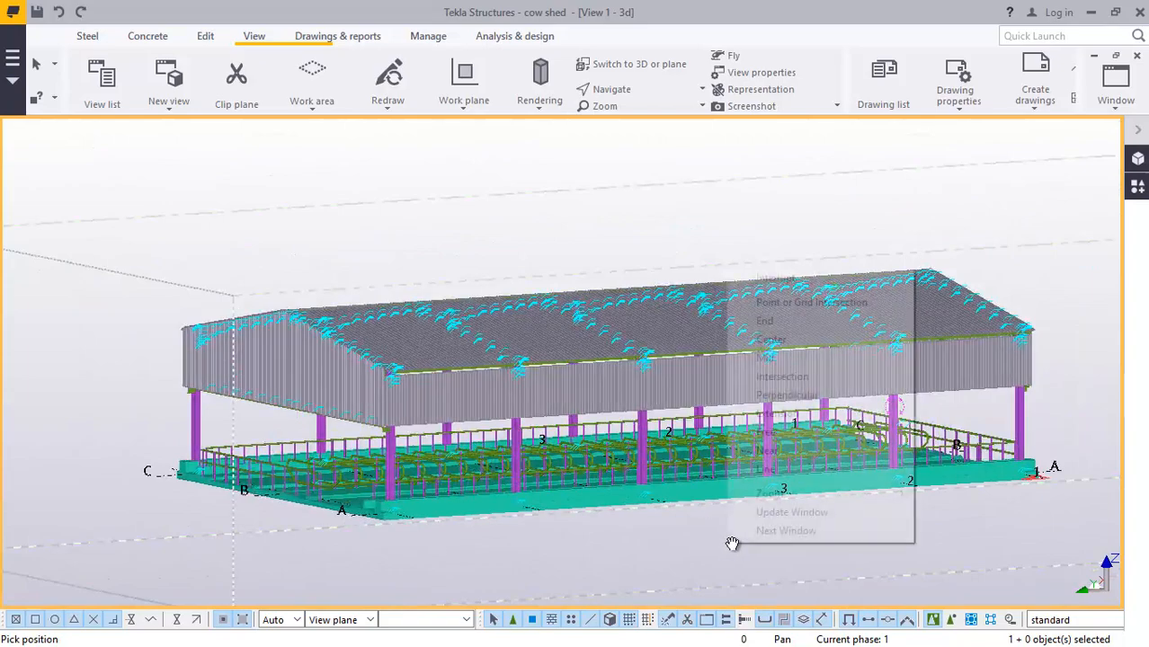
pyautogui.click(790, 277)
pyautogui.scroll(2, 726, 485)
pyautogui.scroll(-2, 726, 482)
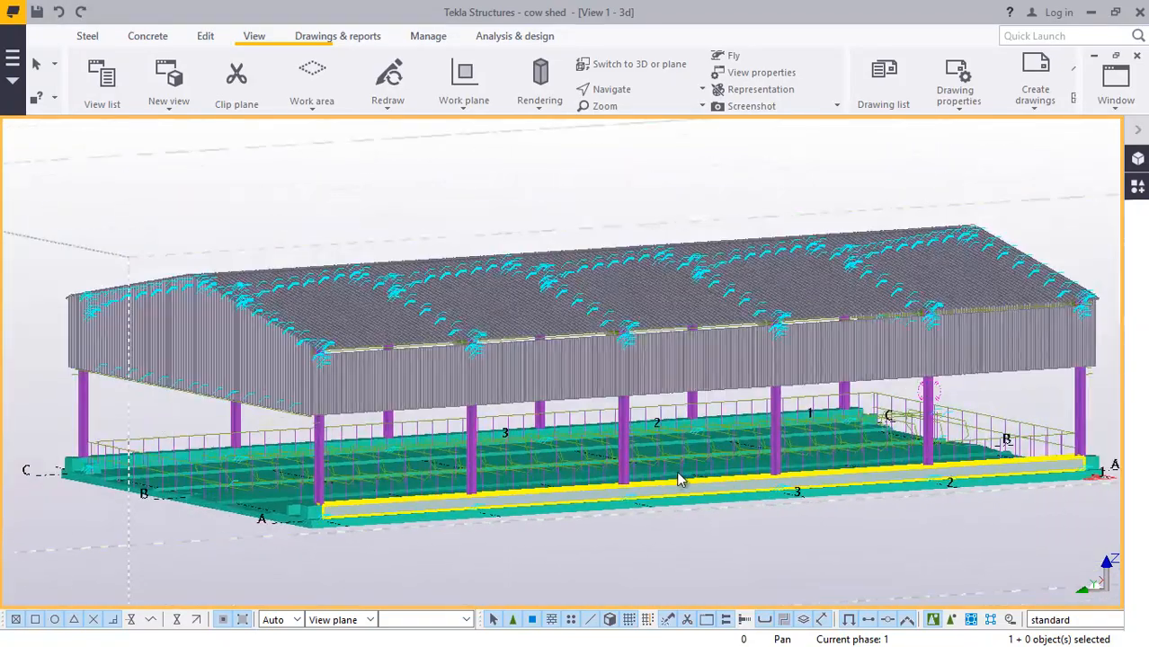